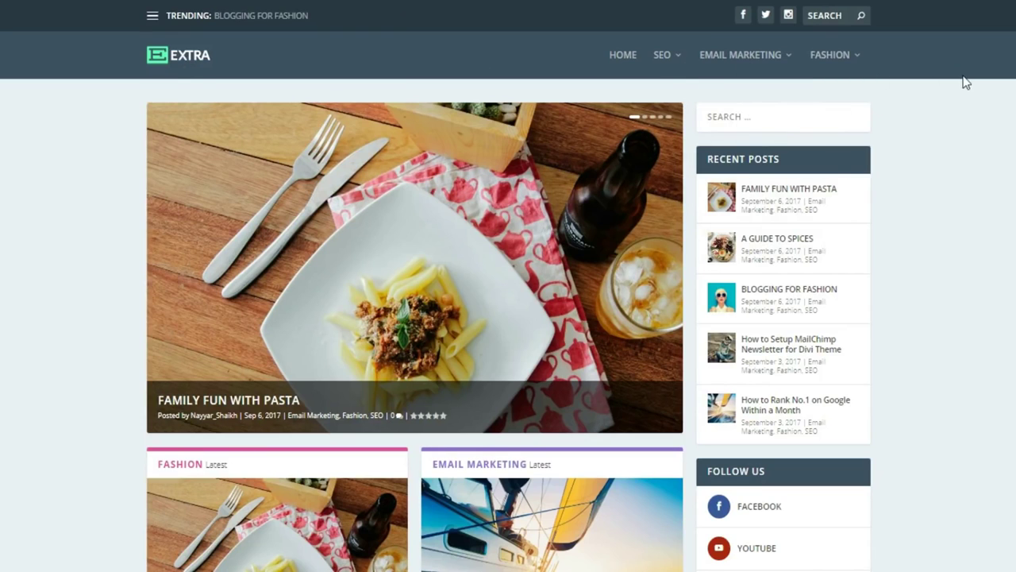
Preview the Email Marketing and Fashion mega menus, showing Family Fun With Pasta, A Guide to Spices and Blogging for Fashion.
mouse_move(739, 70)
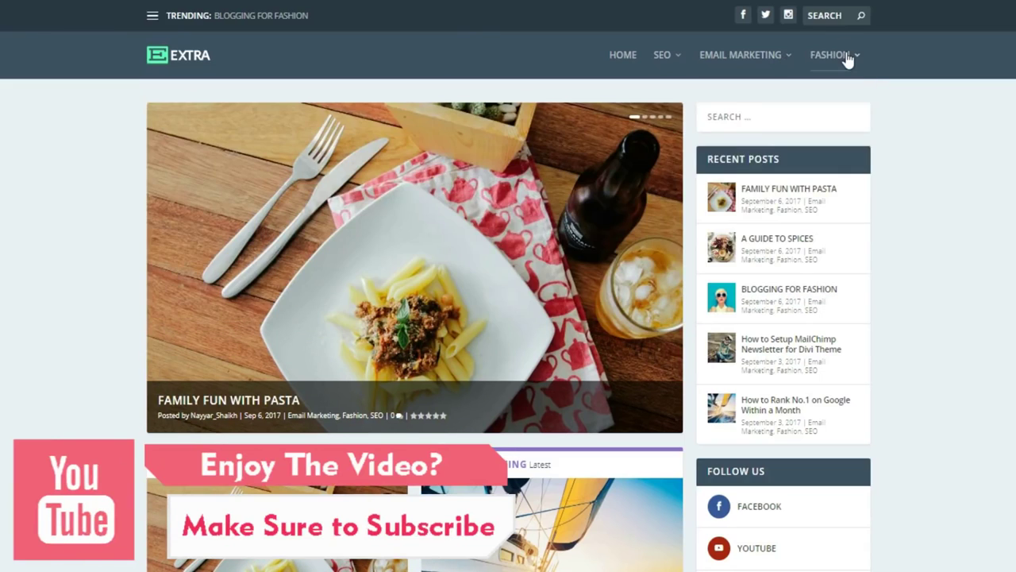
mouse_move(846, 61)
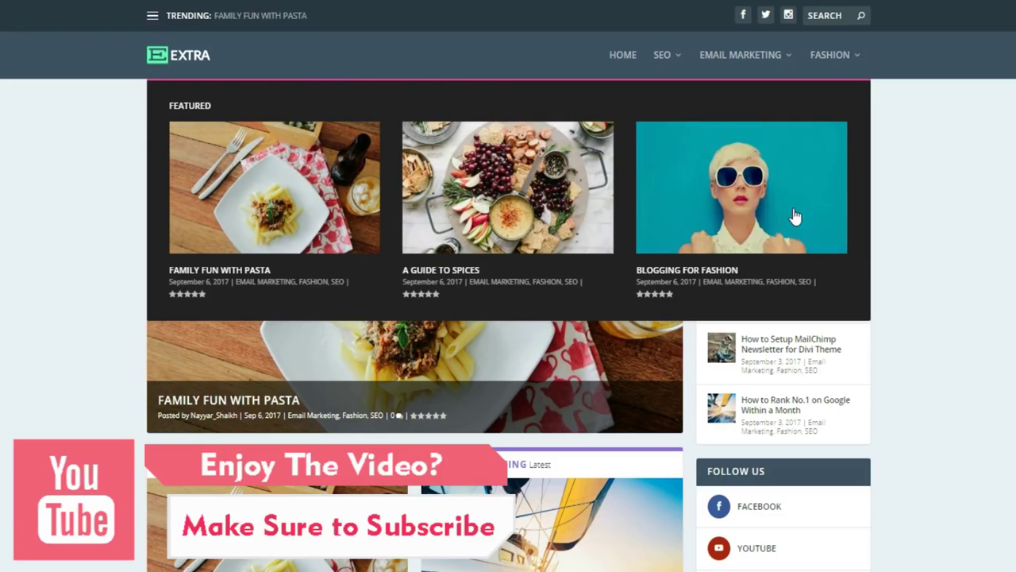
mouse_move(738, 53)
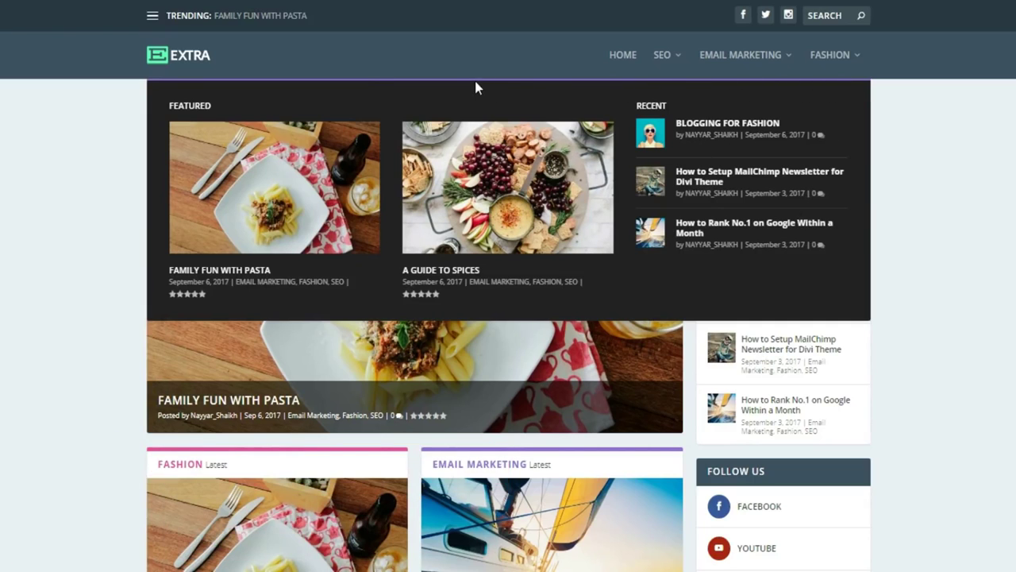
mouse_move(824, 73)
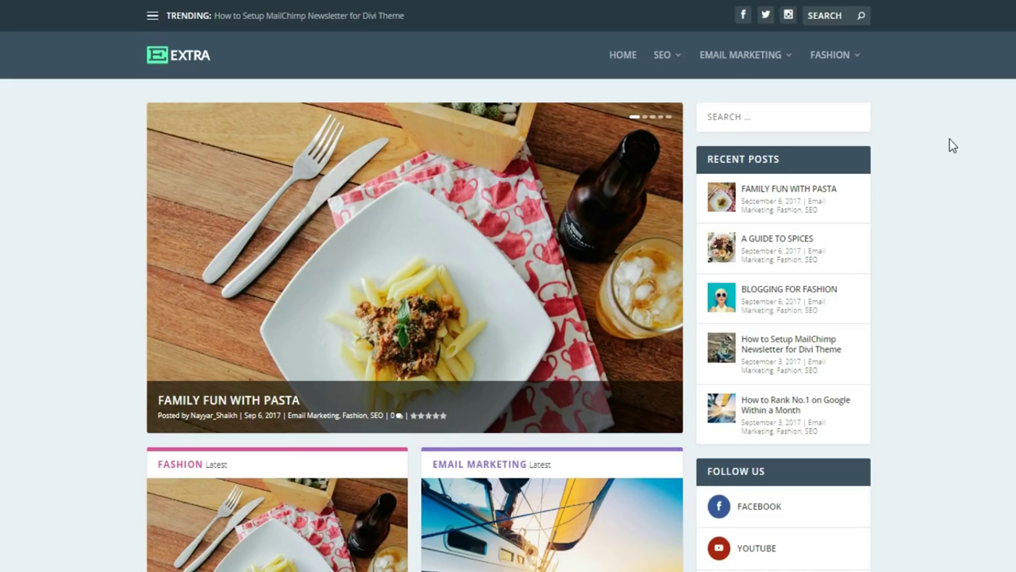
Advance the featured slider twice, past A Guide to Spices to Blogging for Fashion.
mouse_move(658, 267)
click(660, 272)
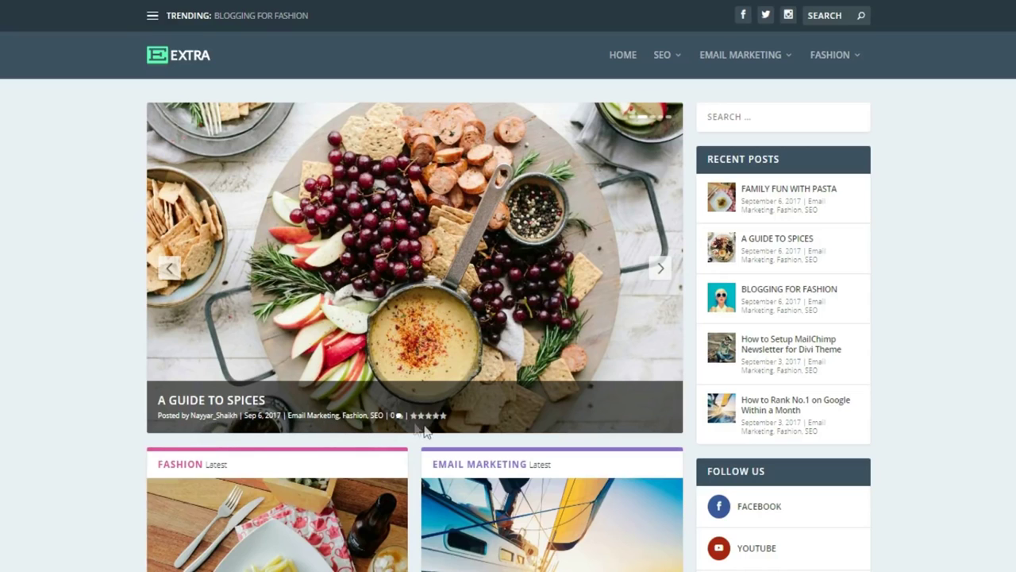
click(664, 271)
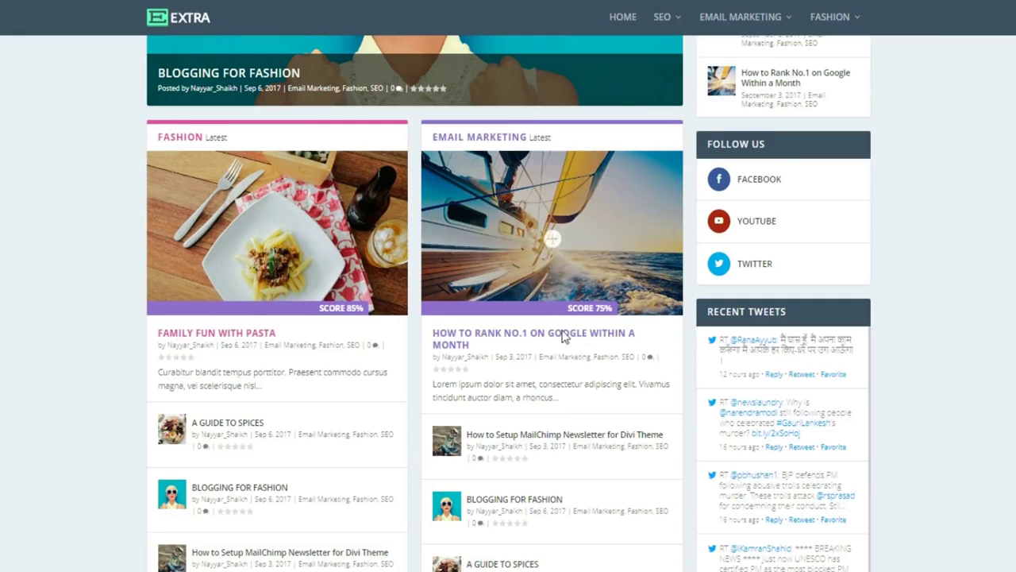
Advance the ALL Latest carousel two posts so it starts with the MailChimp newsletter post.
scroll(556, 317, down, 2)
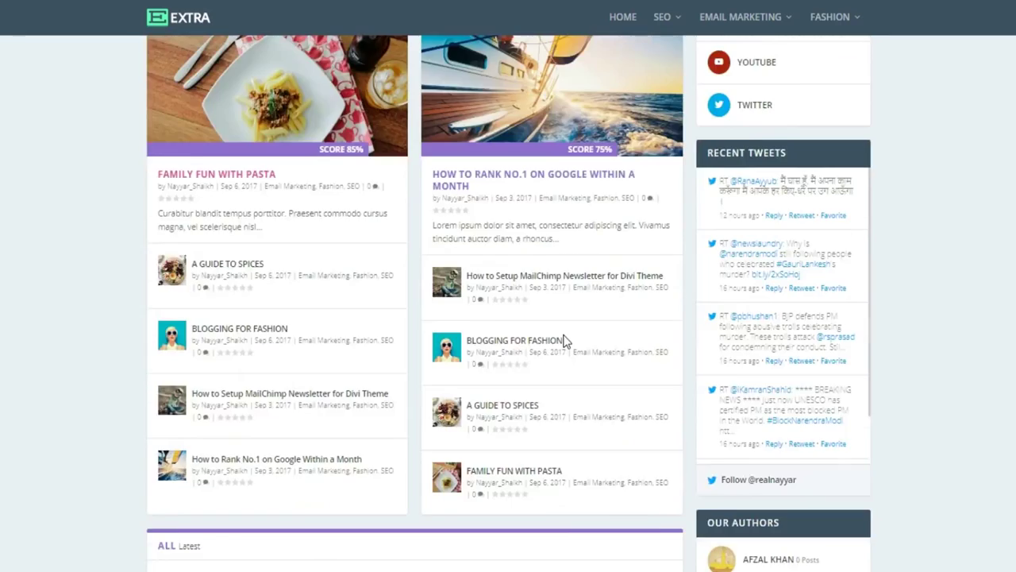
scroll(566, 340, down, 2)
scroll(577, 386, down, 1)
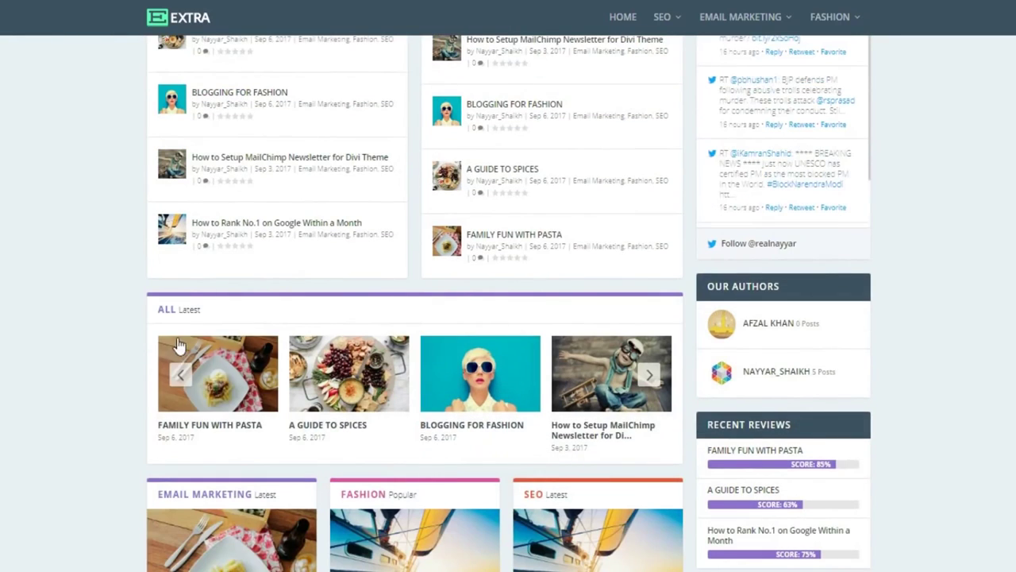
click(650, 377)
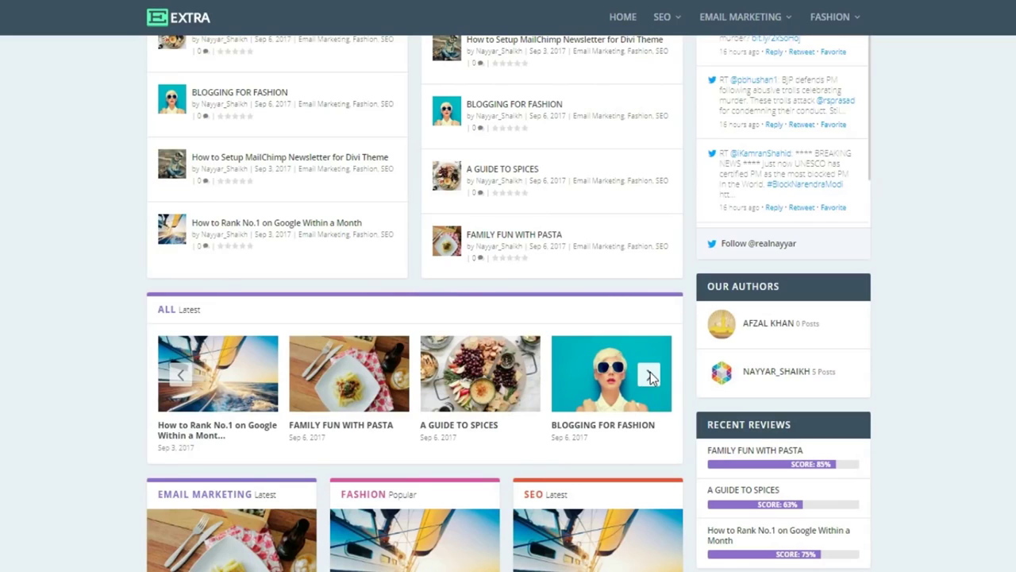
click(650, 373)
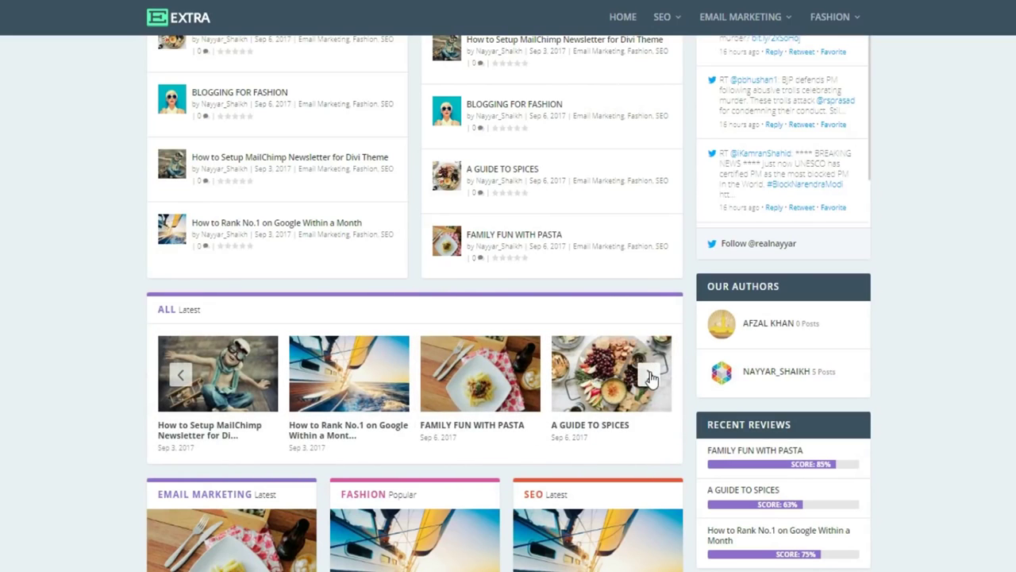
scroll(650, 378, down, 4)
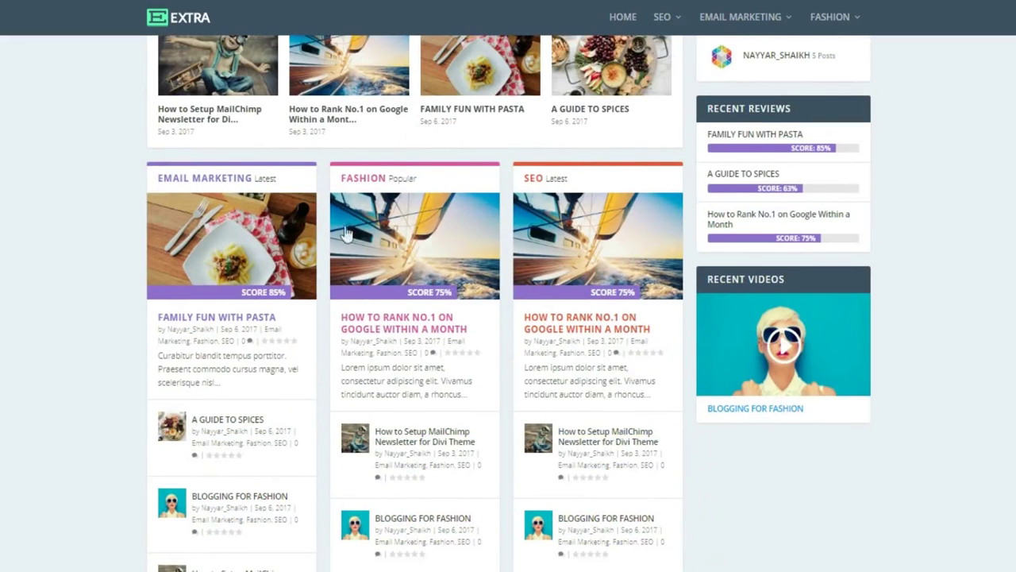
scroll(570, 340, up, 8)
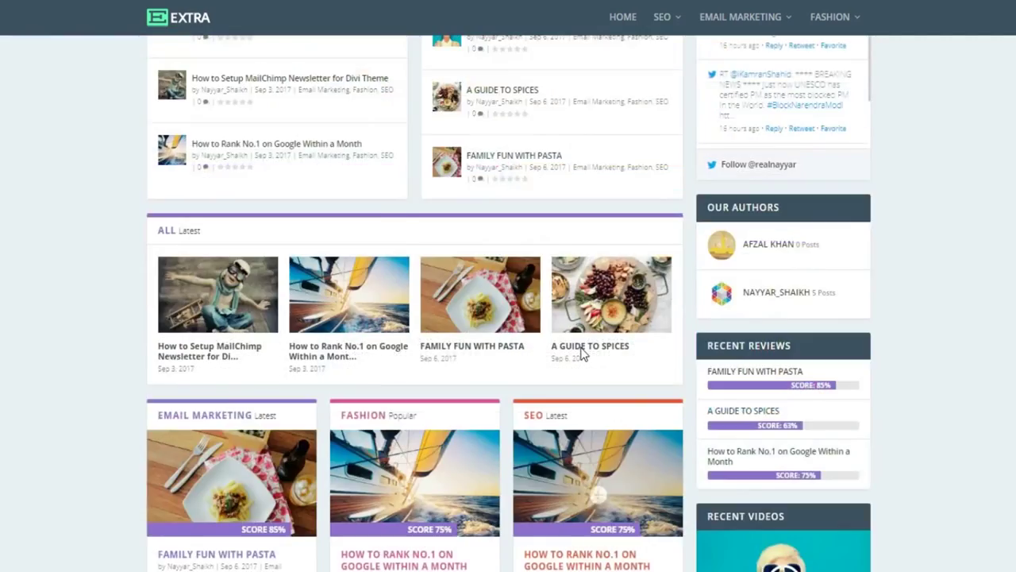
scroll(414, 170, up, 2)
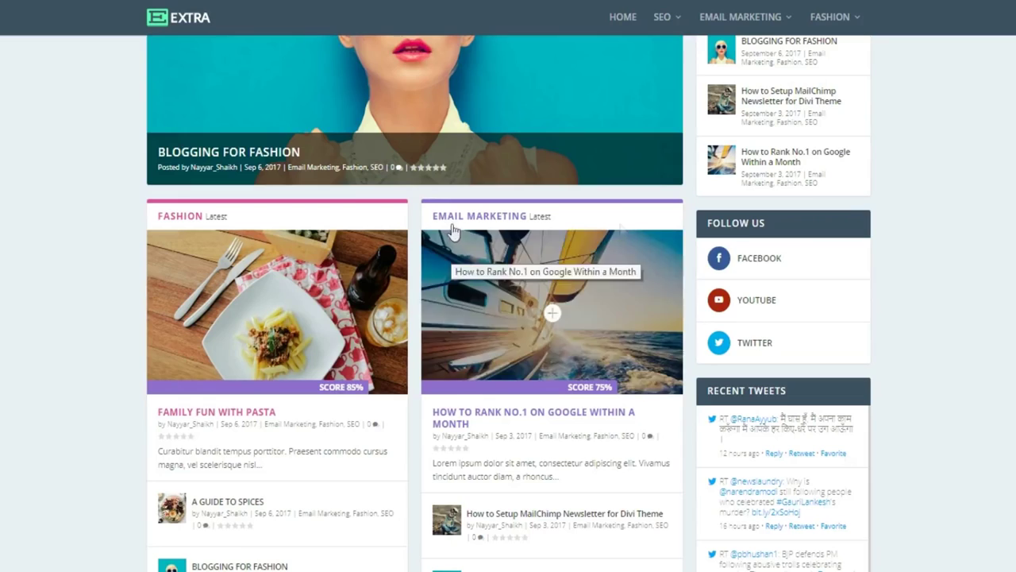
scroll(623, 335, down, 4)
scroll(623, 335, down, 5)
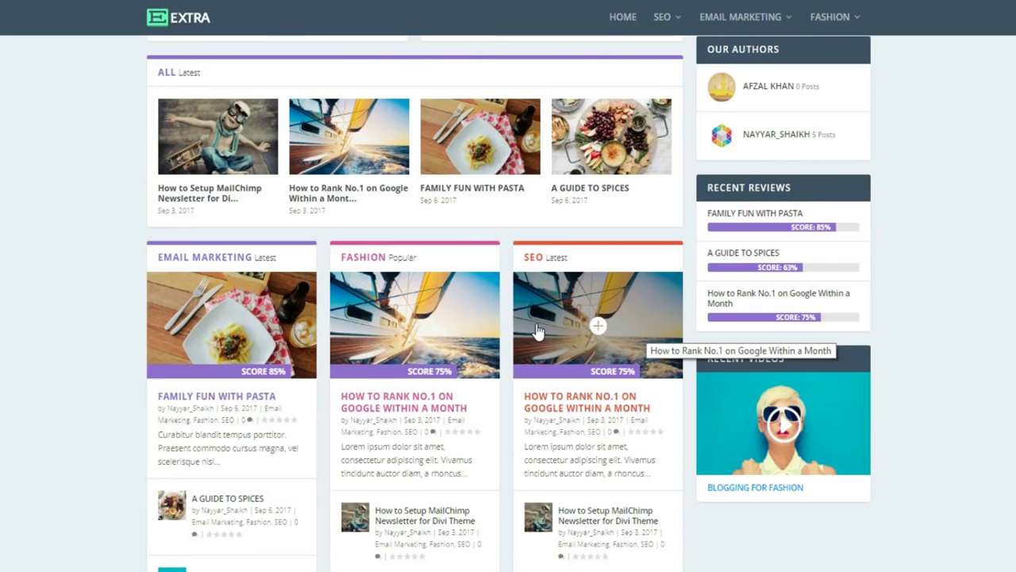
scroll(544, 346, down, 7)
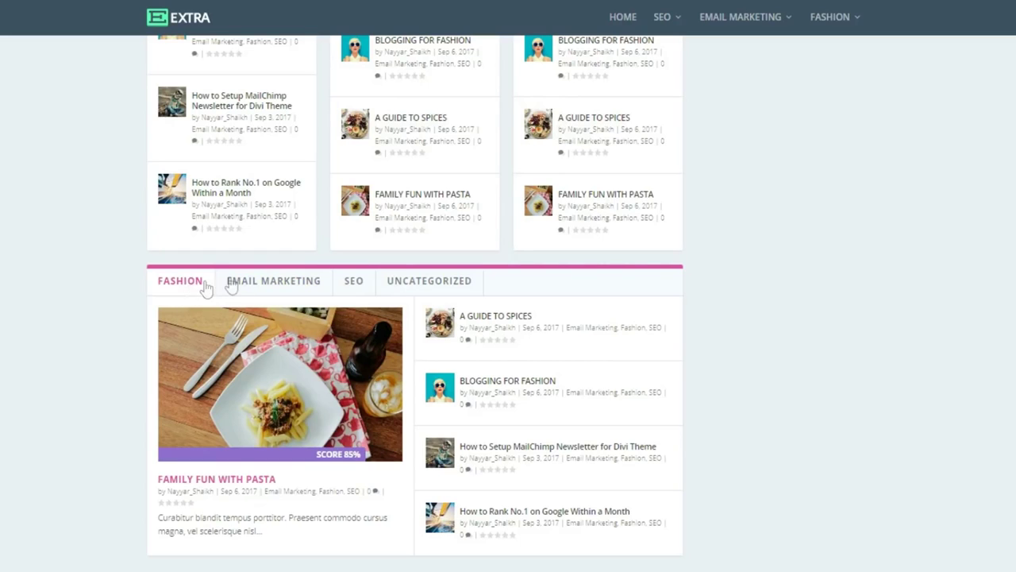
Switch the tabbed category section to Email Marketing, then to the SEO posts.
click(256, 283)
click(353, 287)
scroll(634, 438, down, 10)
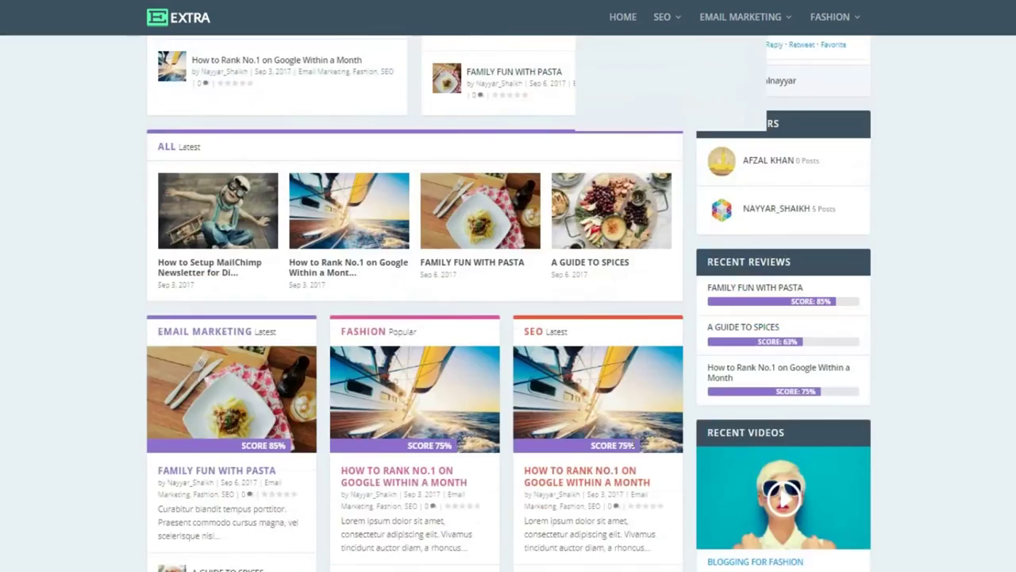
scroll(633, 438, up, 10)
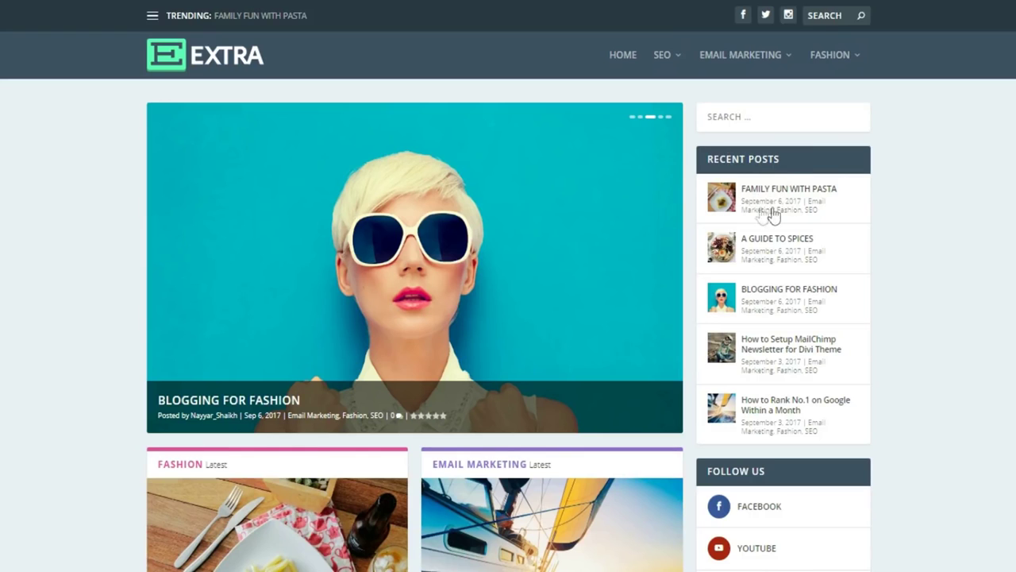
Play the video in the Recent Videos widget, then scroll back toward the top.
scroll(907, 339, down, 4)
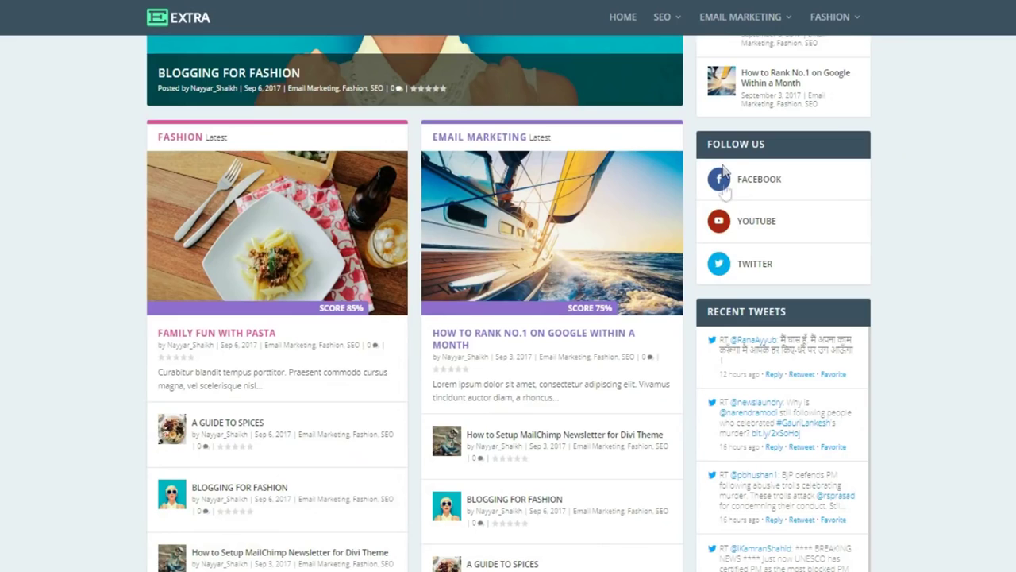
scroll(968, 268, down, 3)
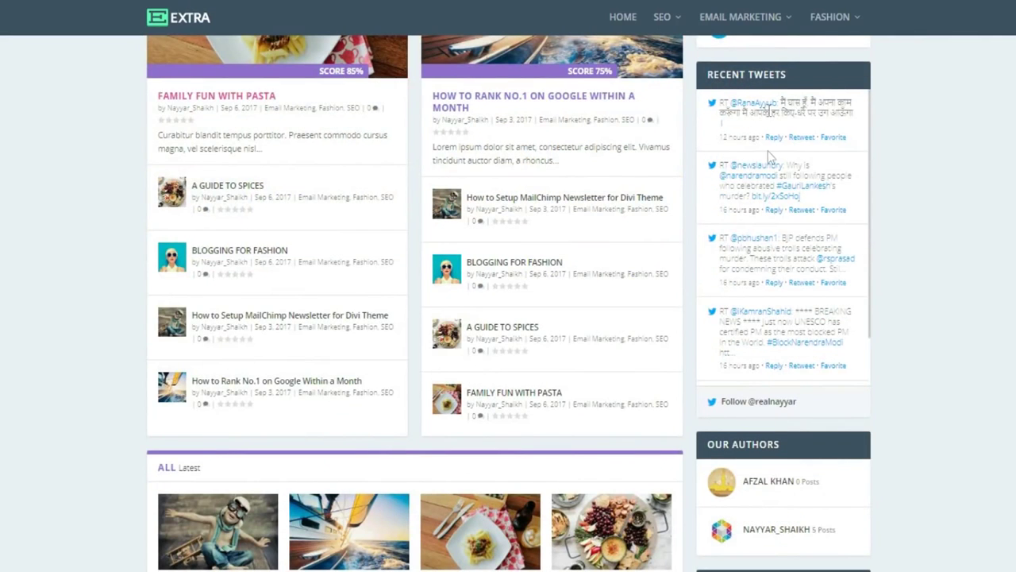
scroll(960, 404, down, 3)
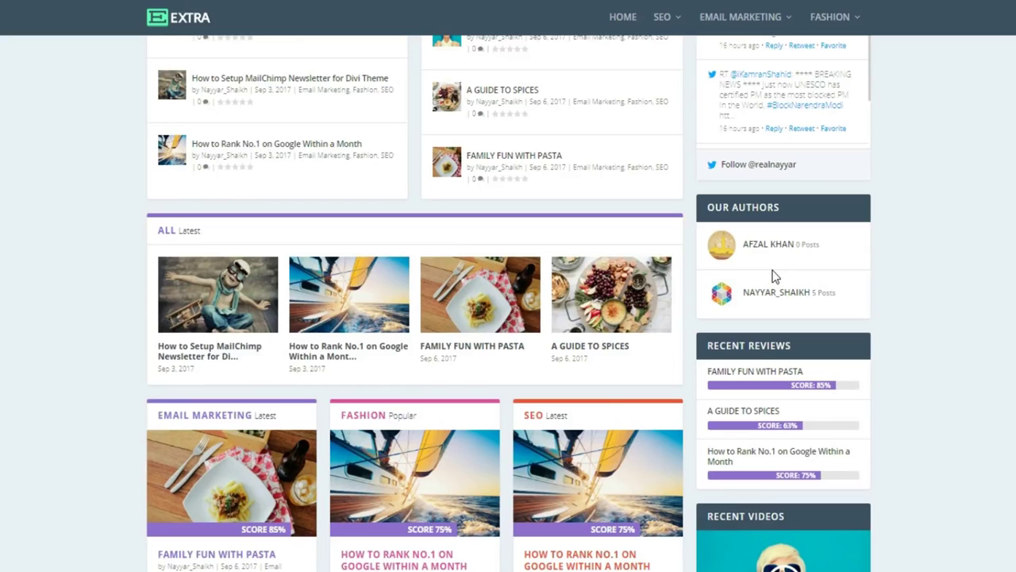
scroll(809, 292, down, 1)
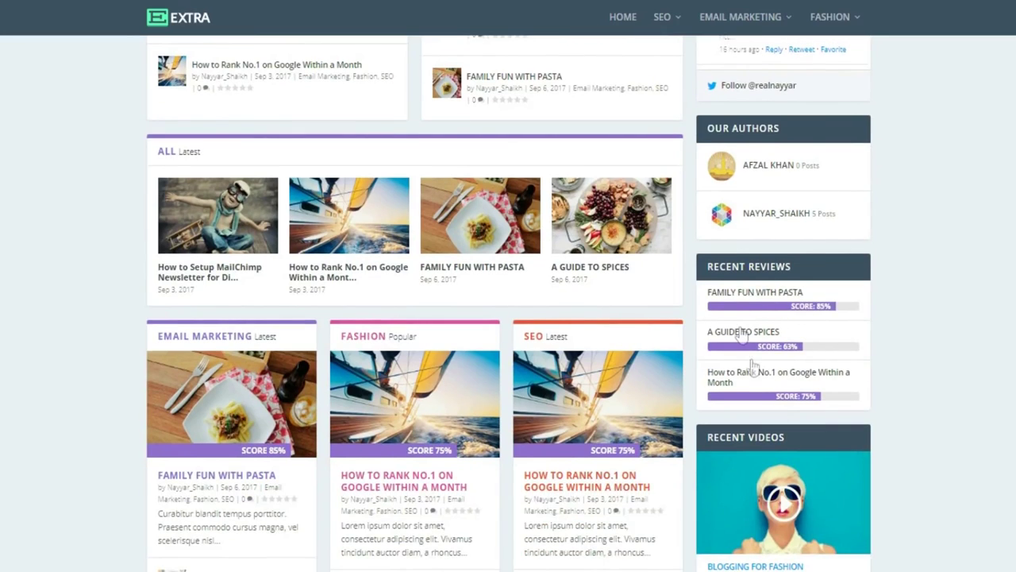
scroll(931, 341, down, 3)
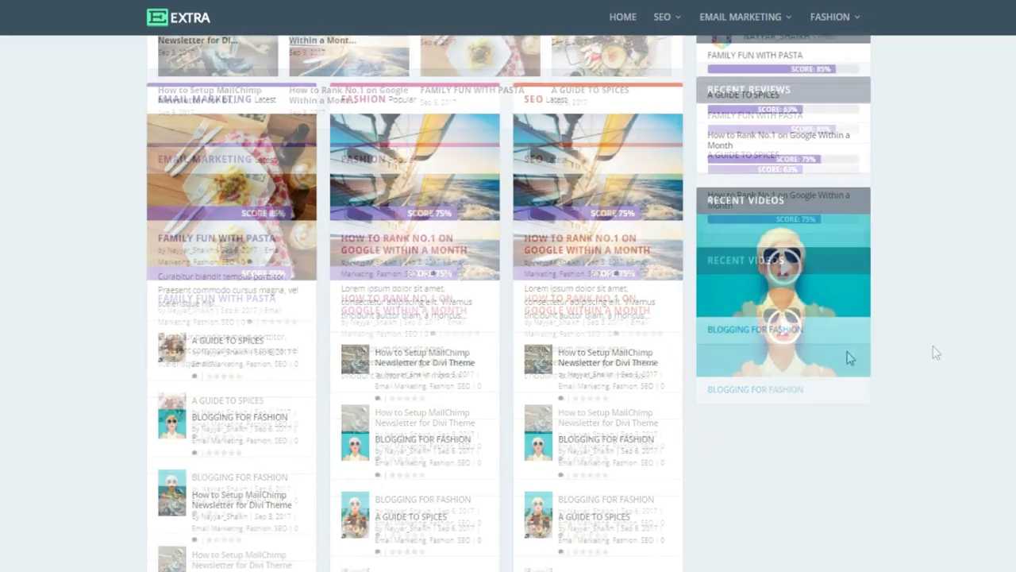
click(786, 268)
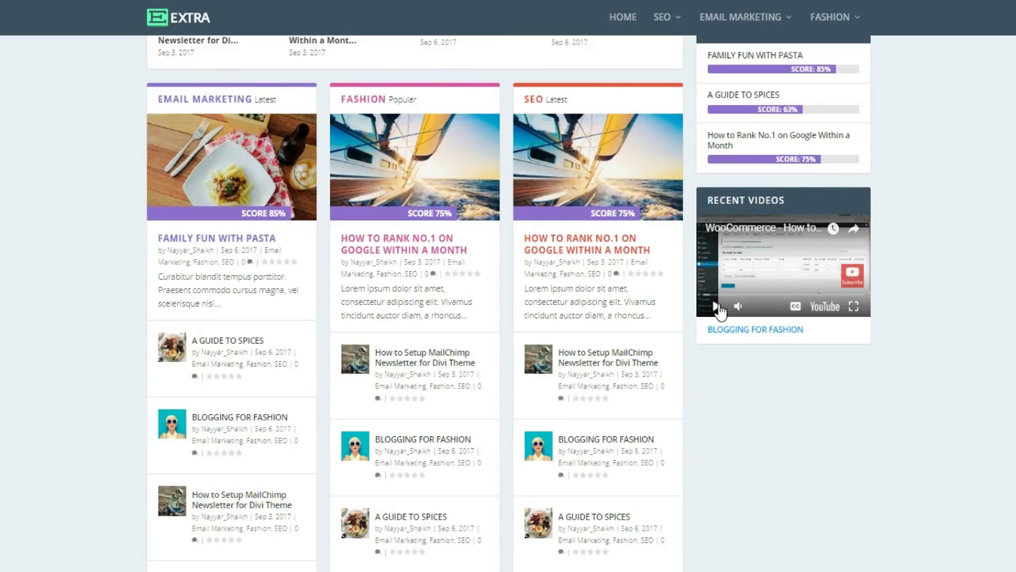
scroll(896, 370, up, 15)
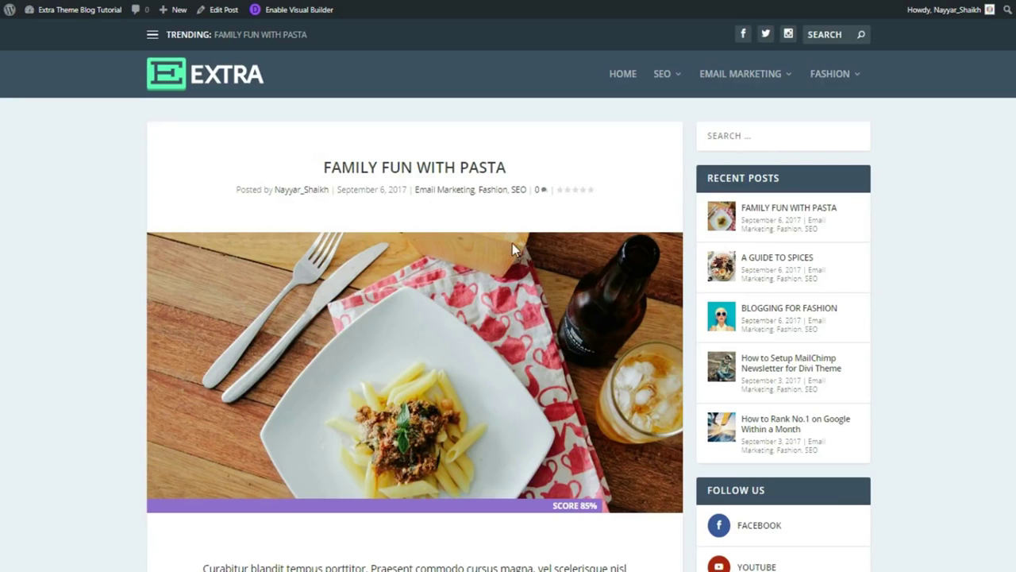
scroll(466, 422, down, 5)
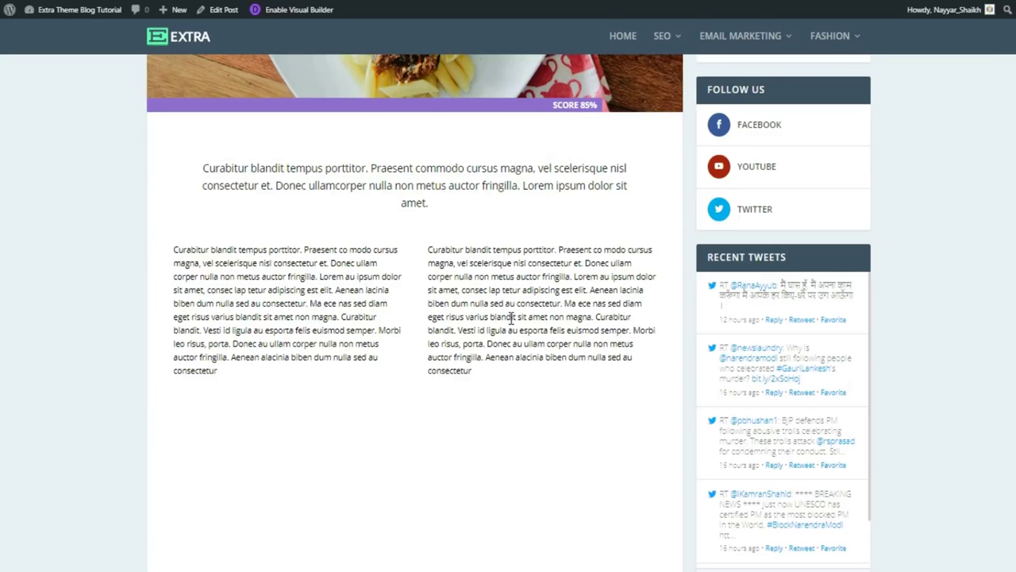
scroll(512, 318, down, 3)
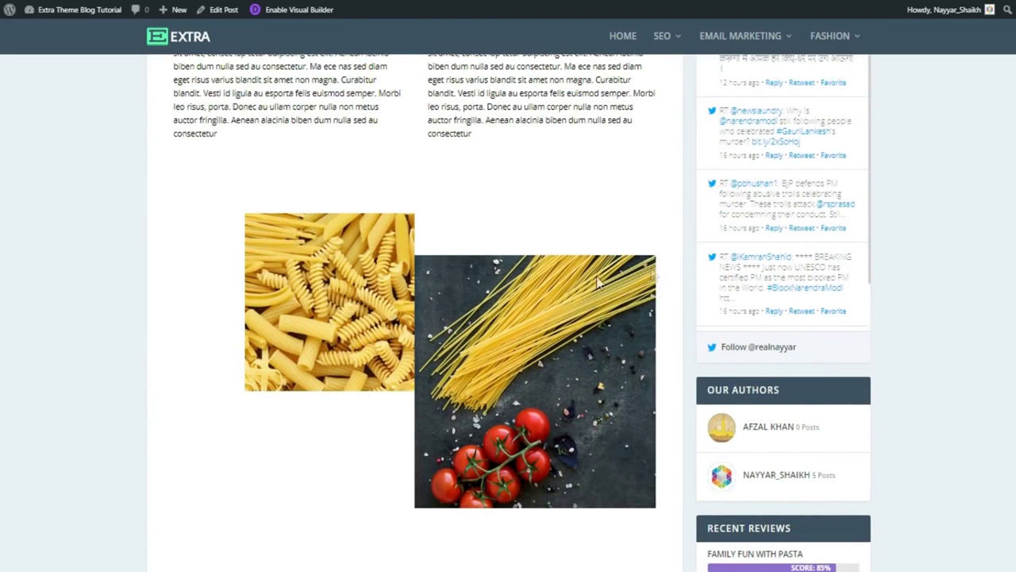
scroll(582, 289, down, 2)
scroll(482, 285, up, 2)
scroll(455, 287, down, 5)
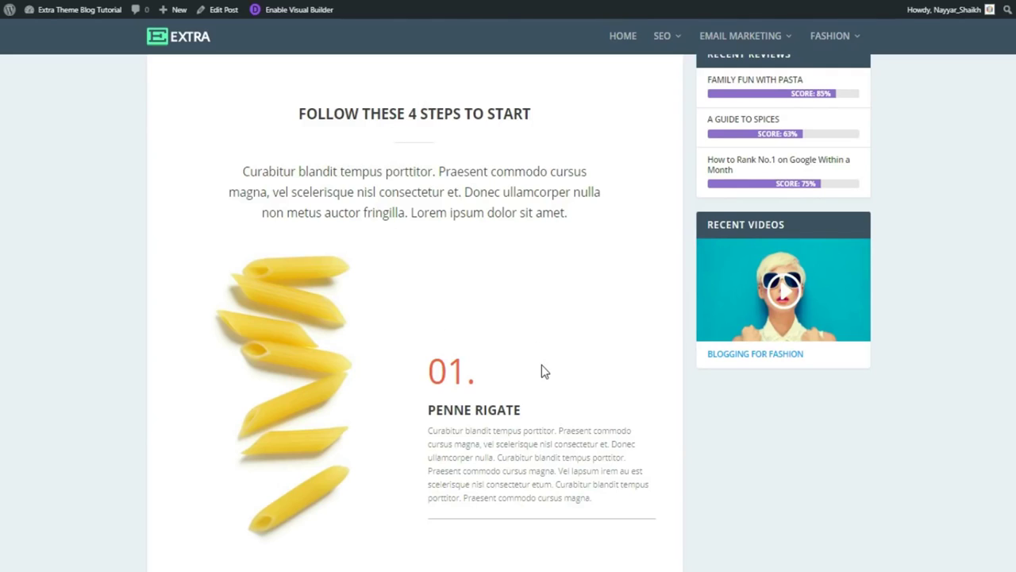
Scroll through the Family Fun With Pasta post and expand all three accordion toggles.
scroll(544, 370, down, 6)
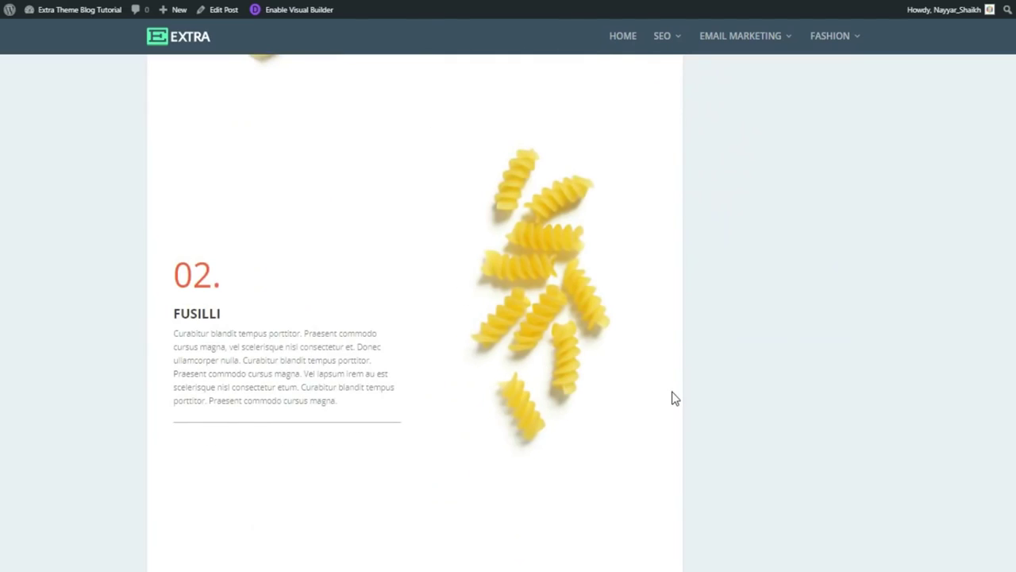
scroll(671, 397, down, 1)
scroll(671, 397, down, 4)
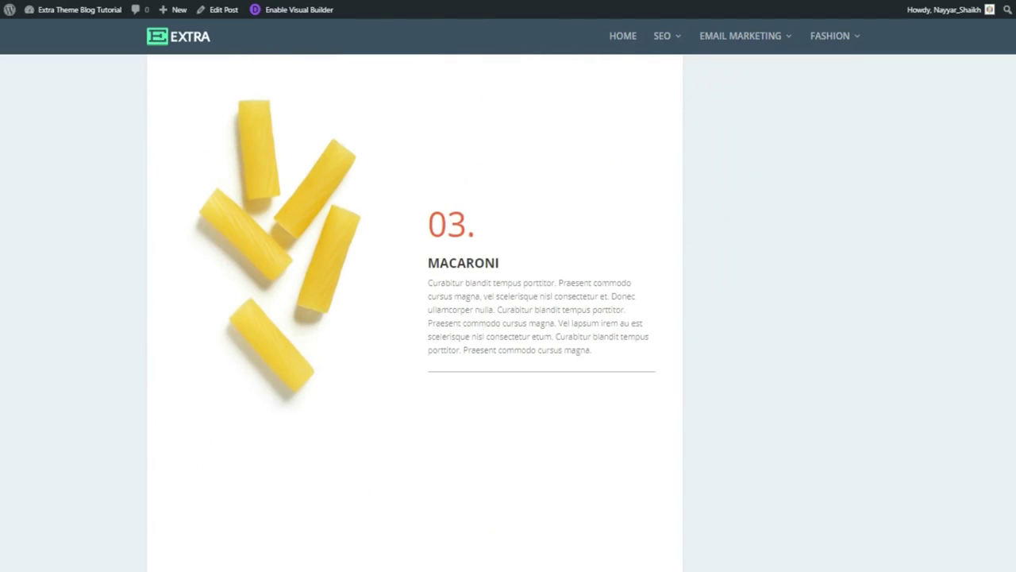
scroll(1010, 349, down, 5)
scroll(953, 386, down, 5)
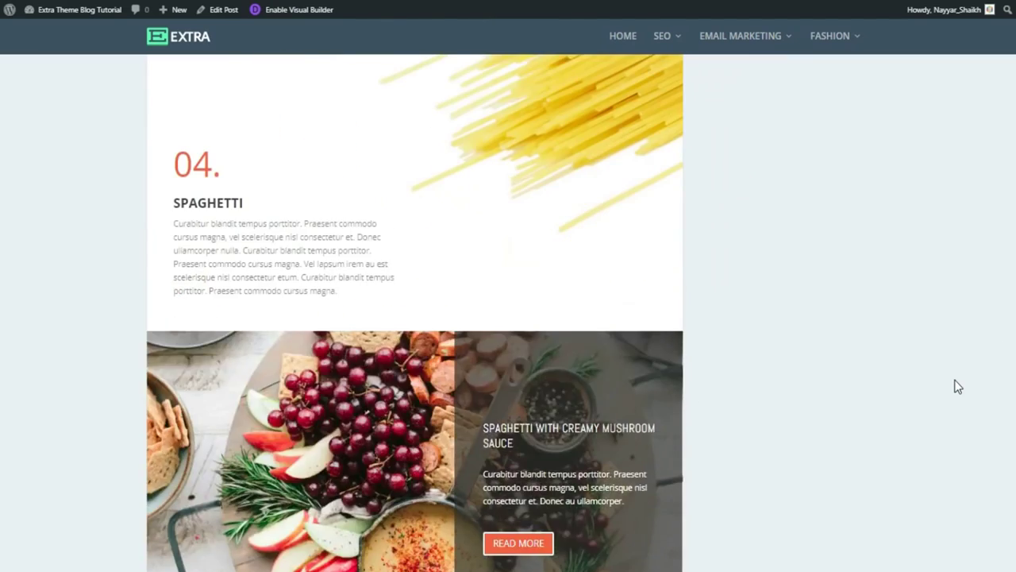
scroll(879, 384, down, 2)
scroll(880, 384, up, 3)
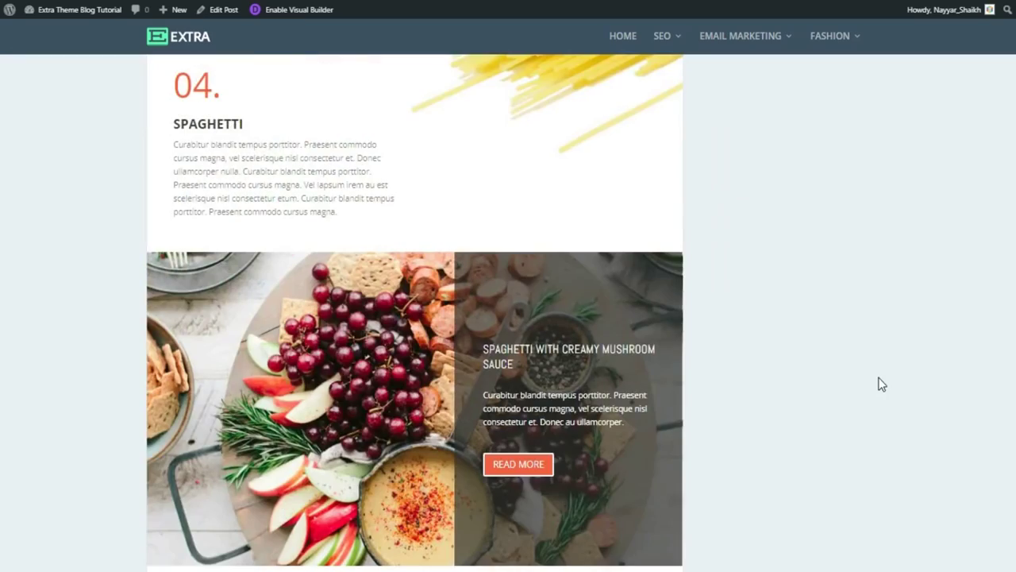
scroll(361, 379, down, 2)
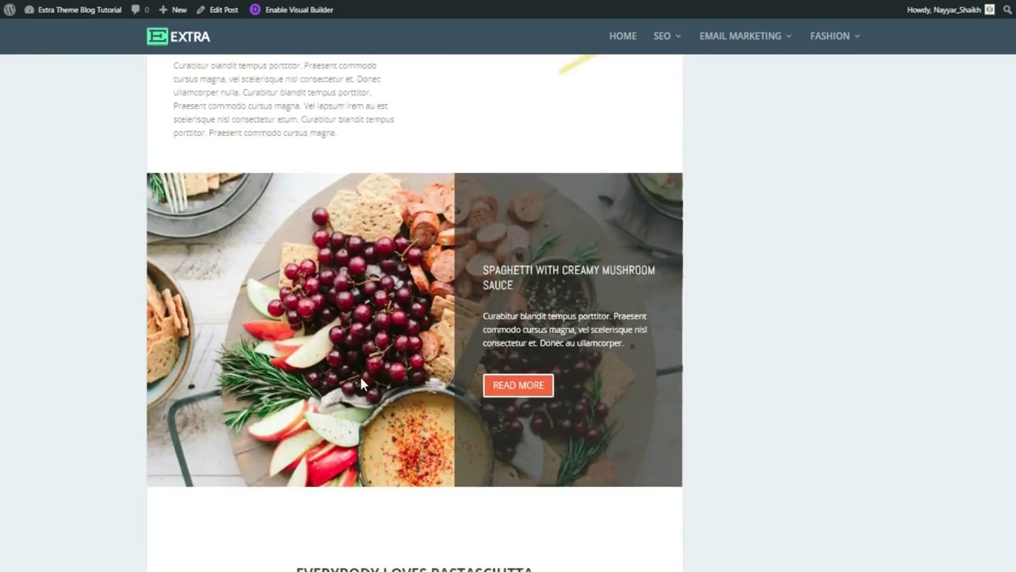
scroll(360, 377, up, 2)
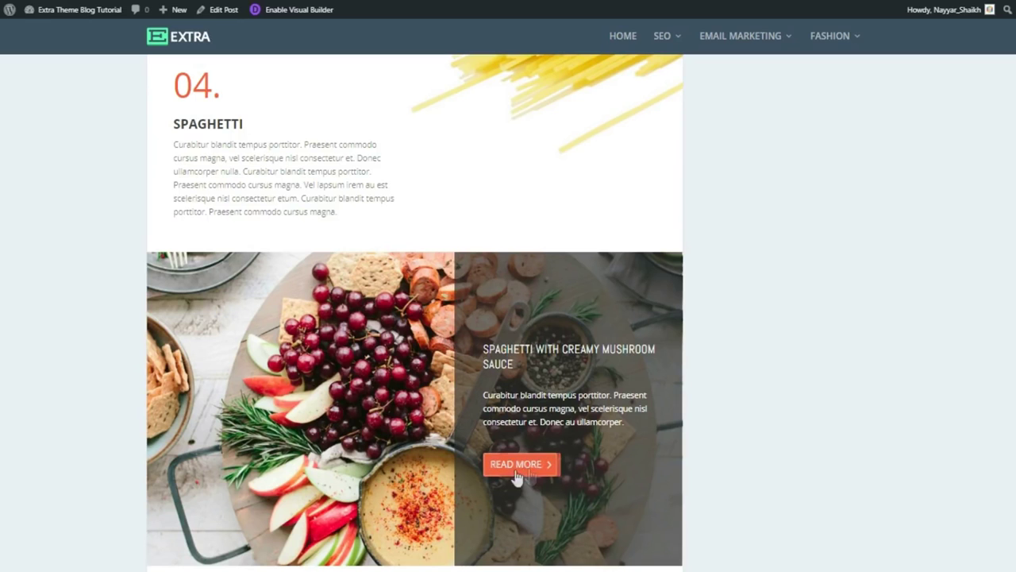
scroll(879, 410, down, 4)
scroll(878, 408, up, 5)
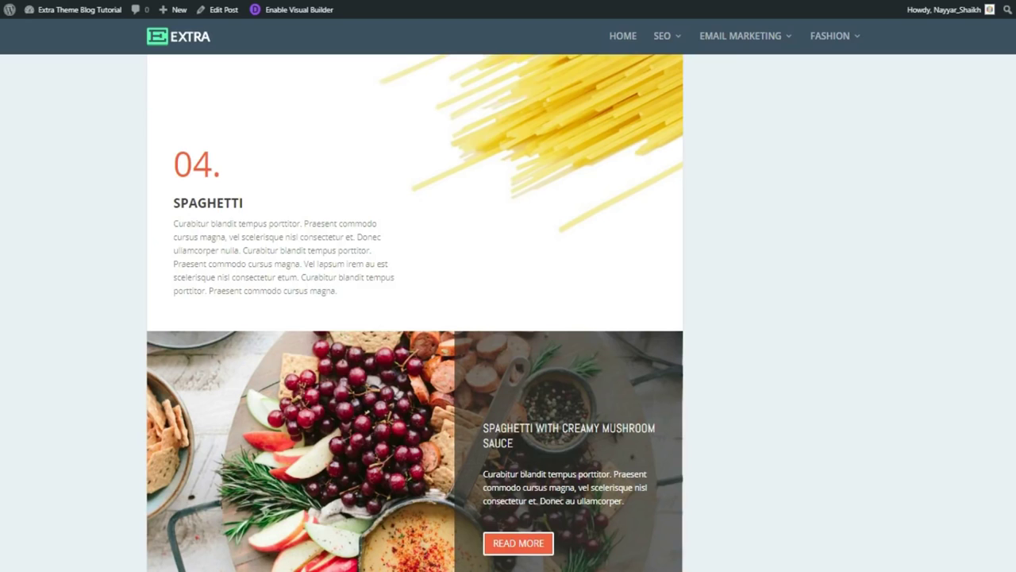
scroll(415, 312, up, 4)
scroll(415, 313, down, 5)
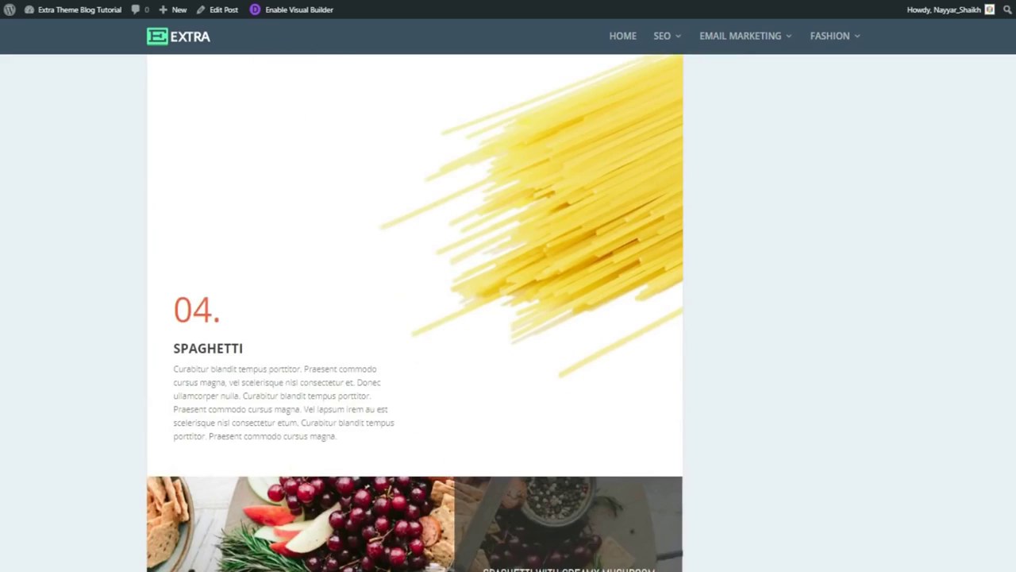
scroll(415, 312, down, 8)
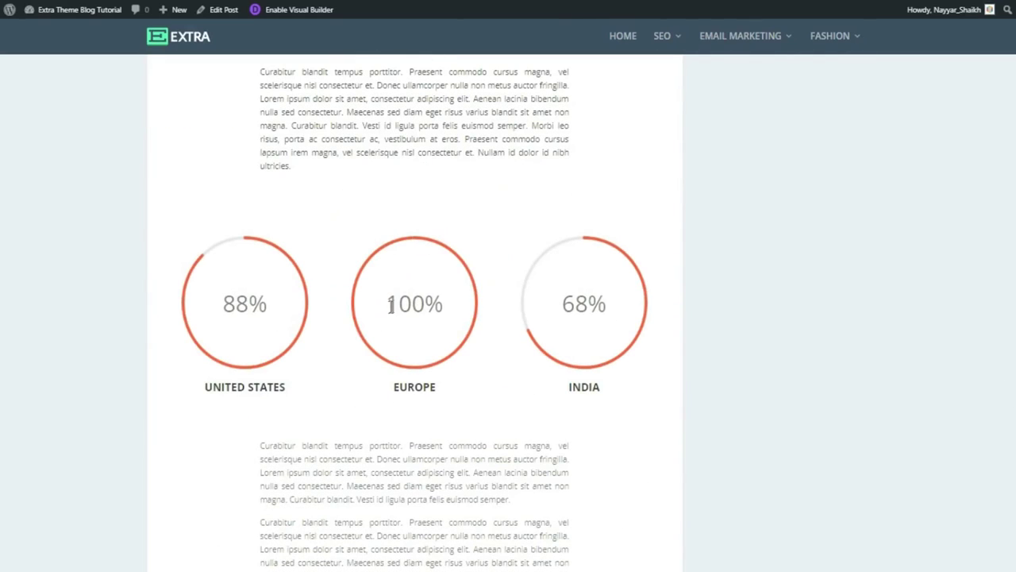
scroll(401, 317, up, 2)
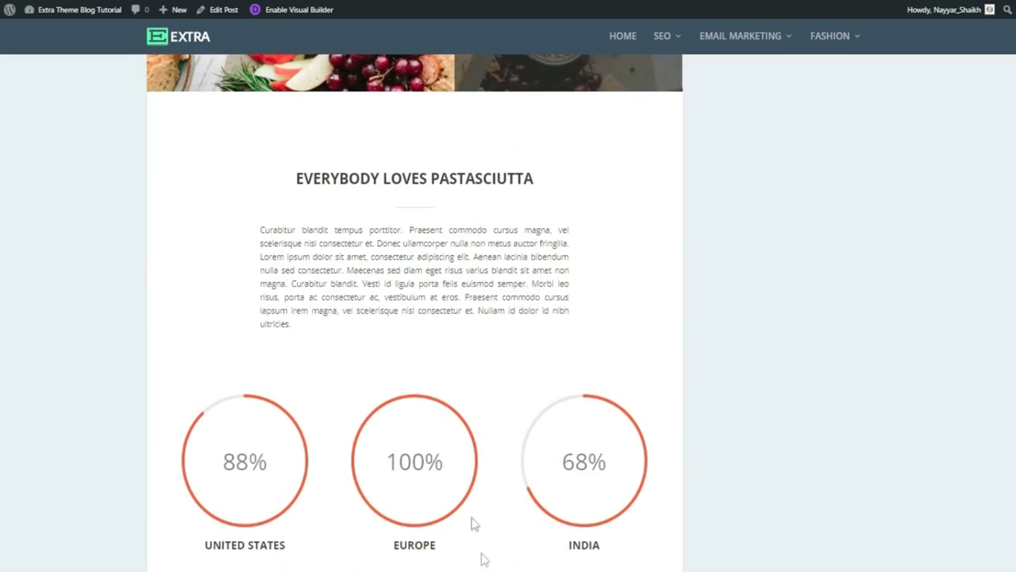
scroll(498, 458, down, 1)
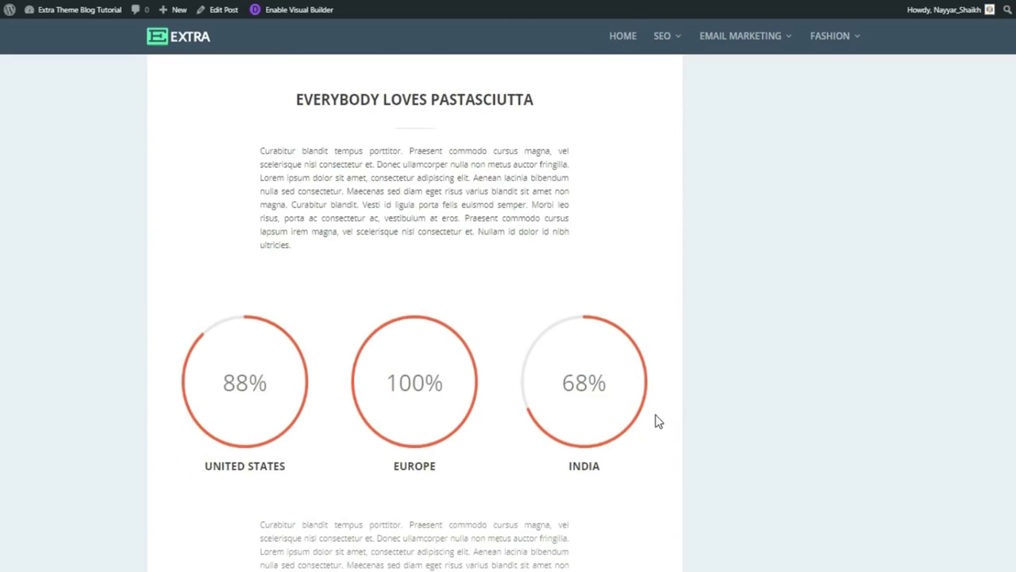
scroll(655, 422, down, 3)
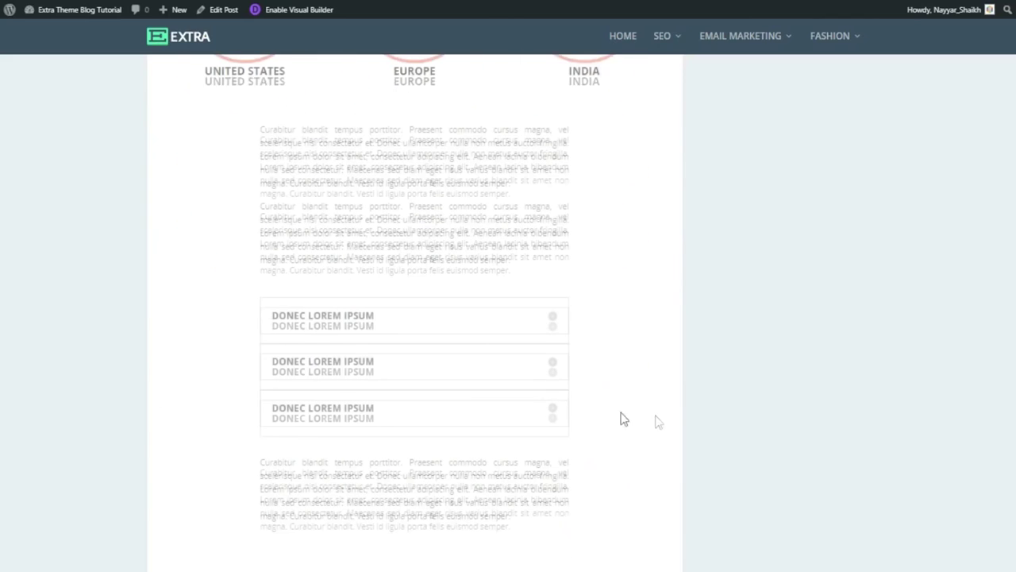
click(554, 325)
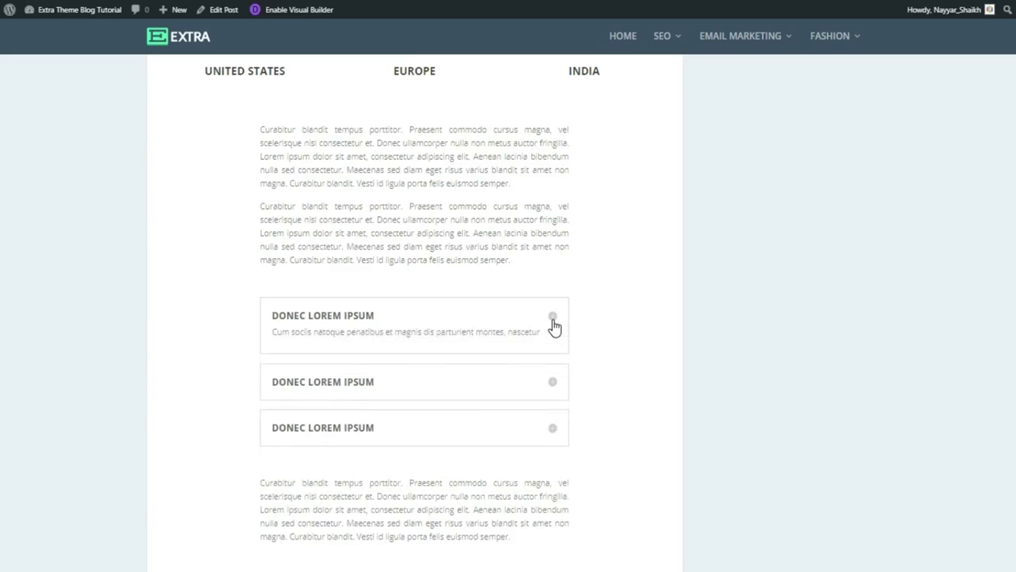
scroll(566, 290, down, 2)
click(556, 280)
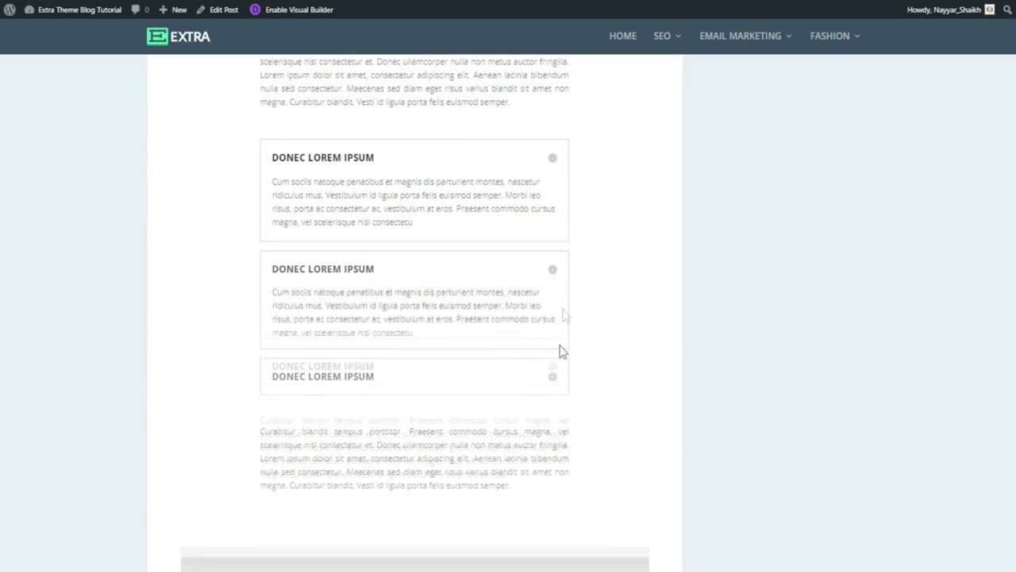
click(548, 386)
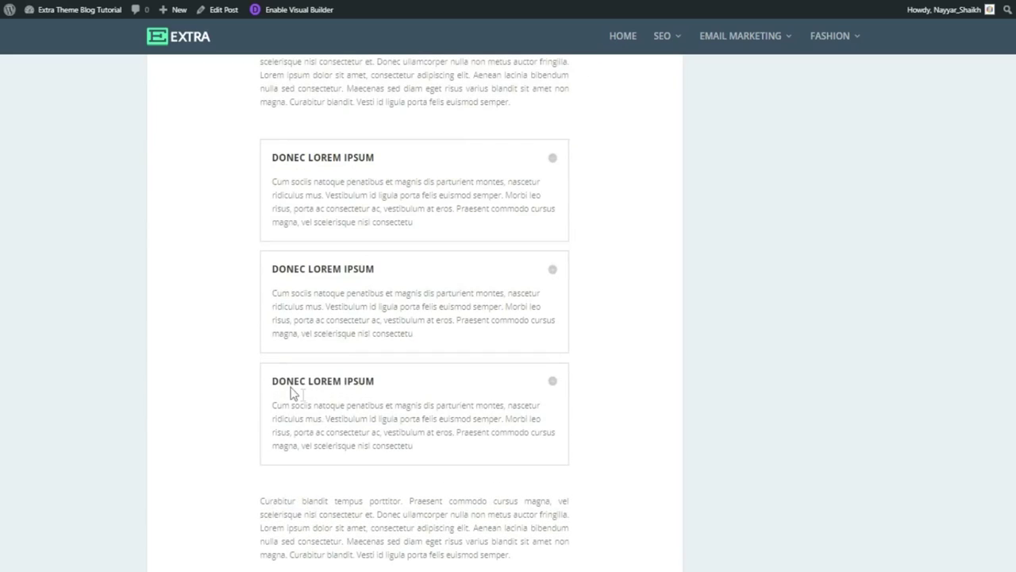
Scroll down to the Leave a Reply comment form, then jump back to the post's top.
scroll(324, 431, down, 4)
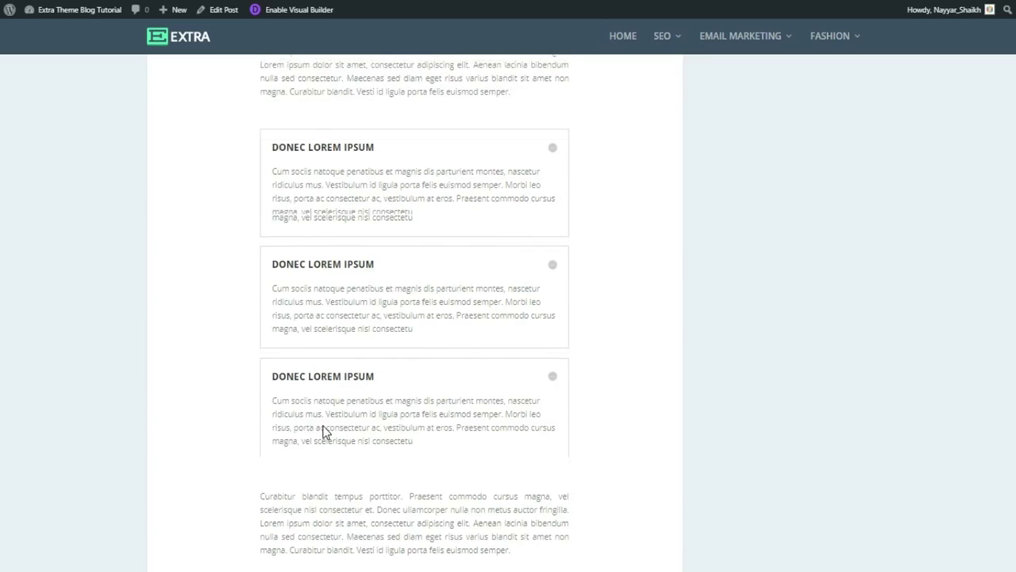
scroll(325, 429, down, 2)
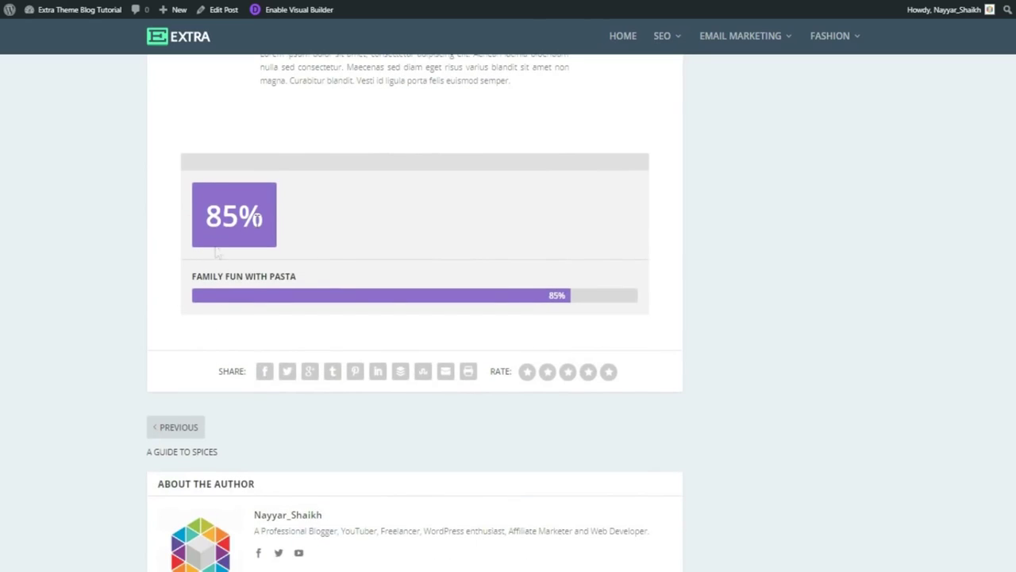
scroll(414, 312, down, 6)
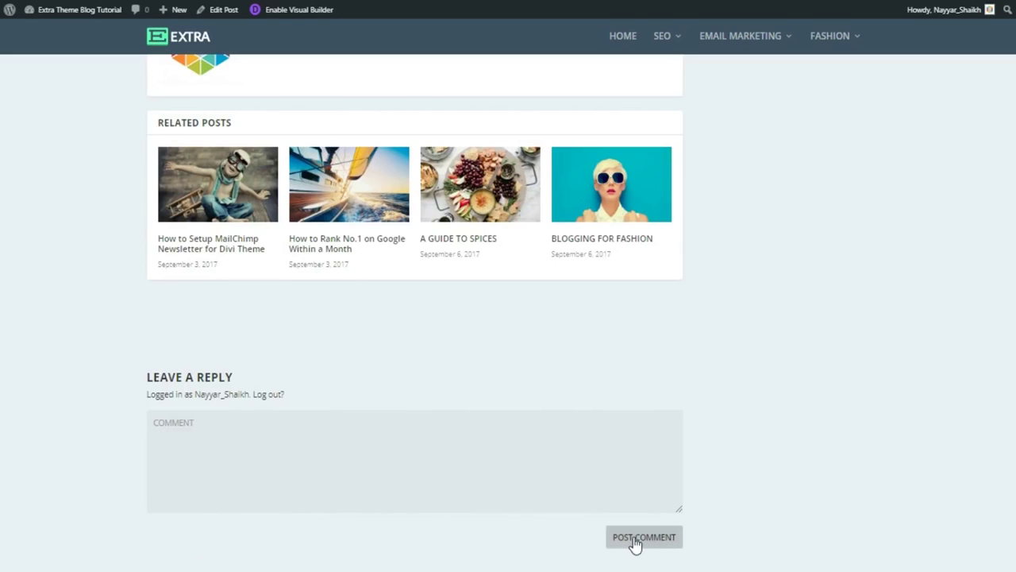
key(Home)
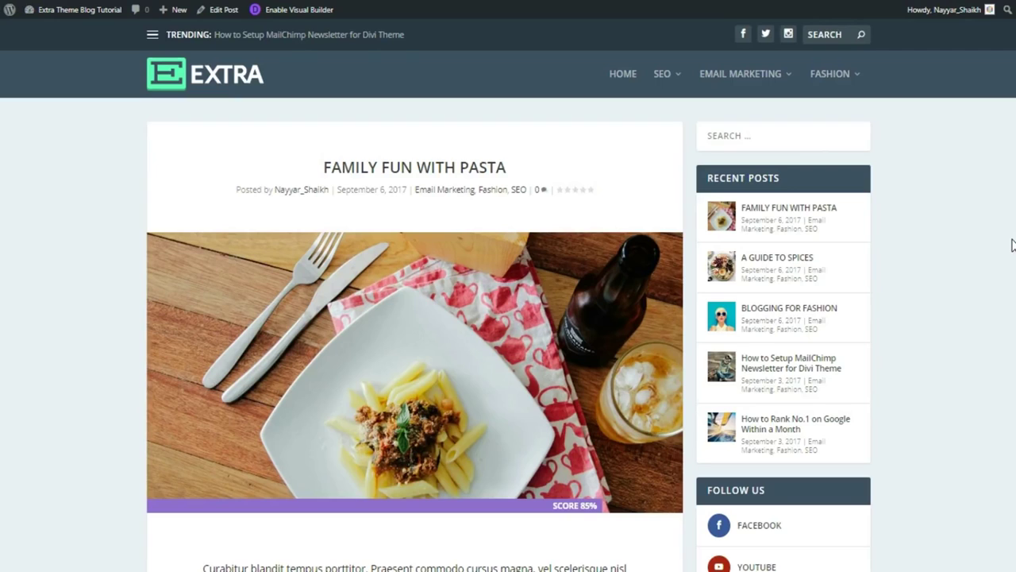
In the Visual Builder, replace the intro's opening words with 'MNayuyaanjasn ksmfdaklam'.
click(285, 11)
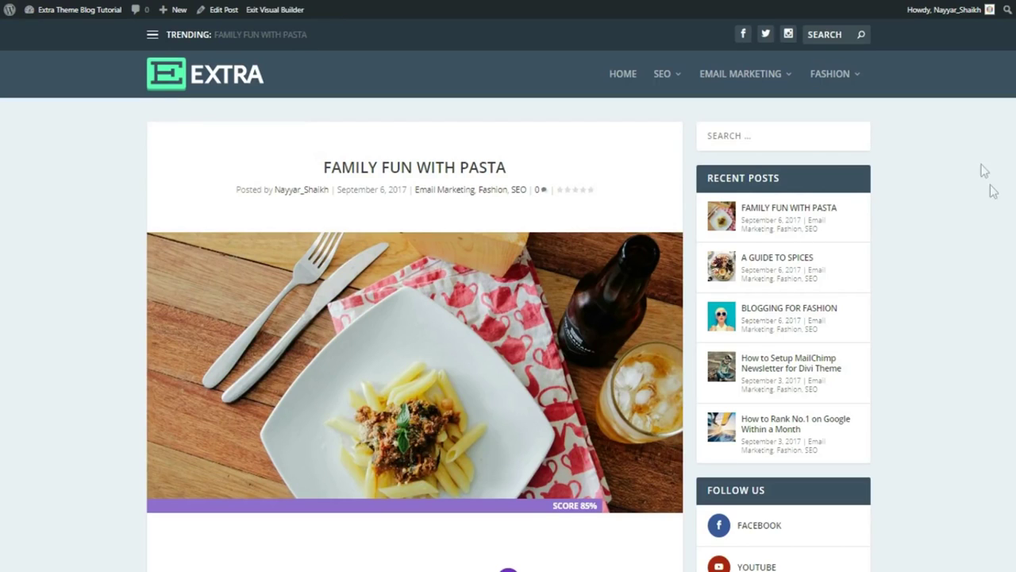
scroll(991, 190, down, 3)
scroll(991, 204, down, 2)
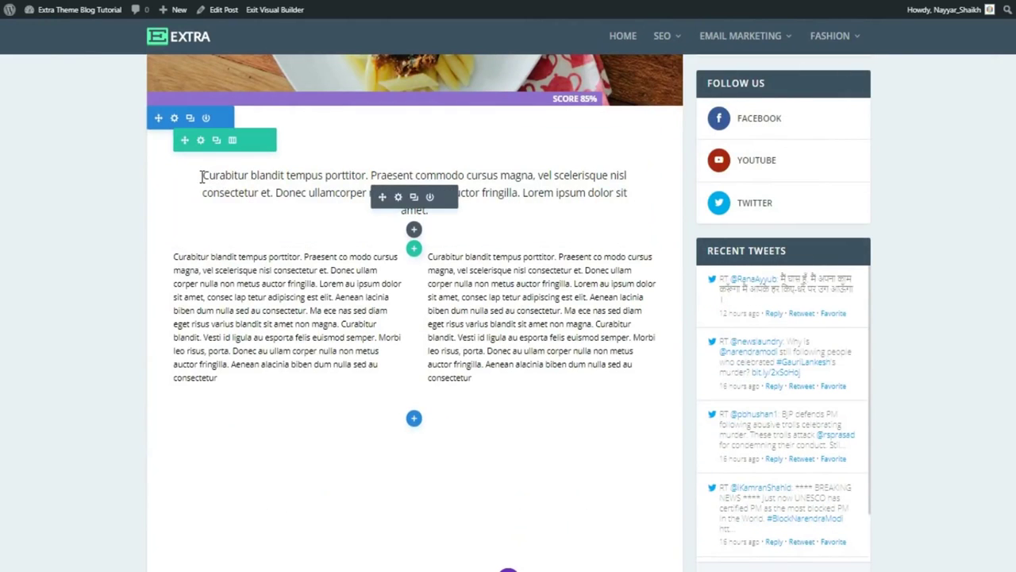
click(203, 174)
drag(203, 174, 379, 170)
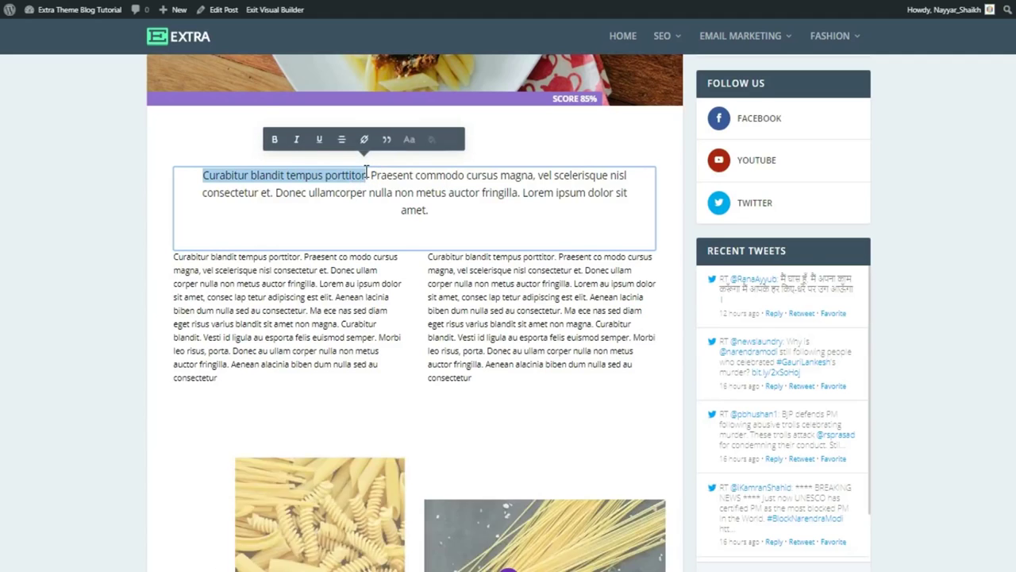
text(MNayuyaanjasn ksmfdaklam)
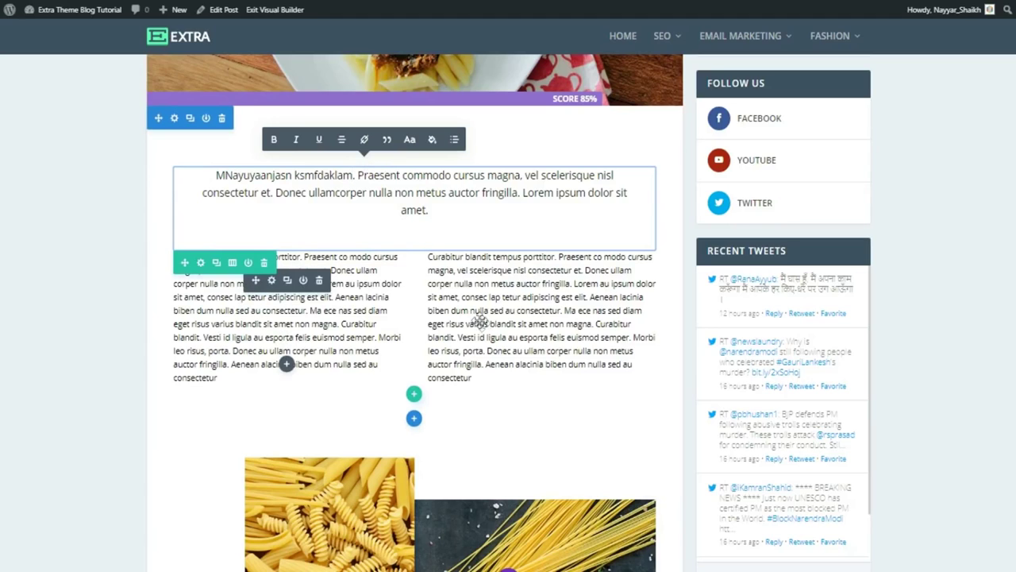
Delete the right column's text from 'Ma ece nas' onward and set section bottom padding to 162px.
drag(565, 309, 605, 377)
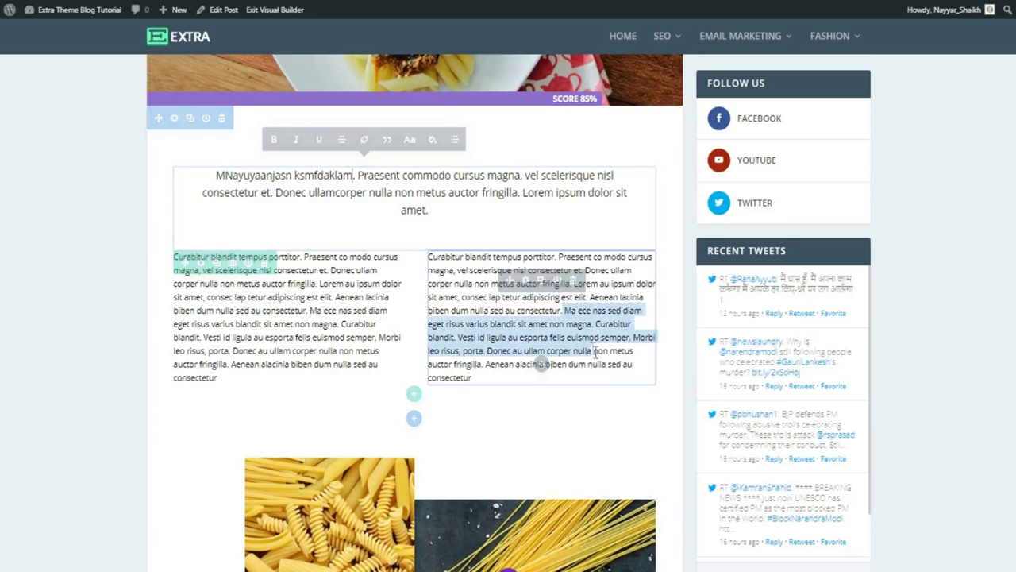
key(BackSpace)
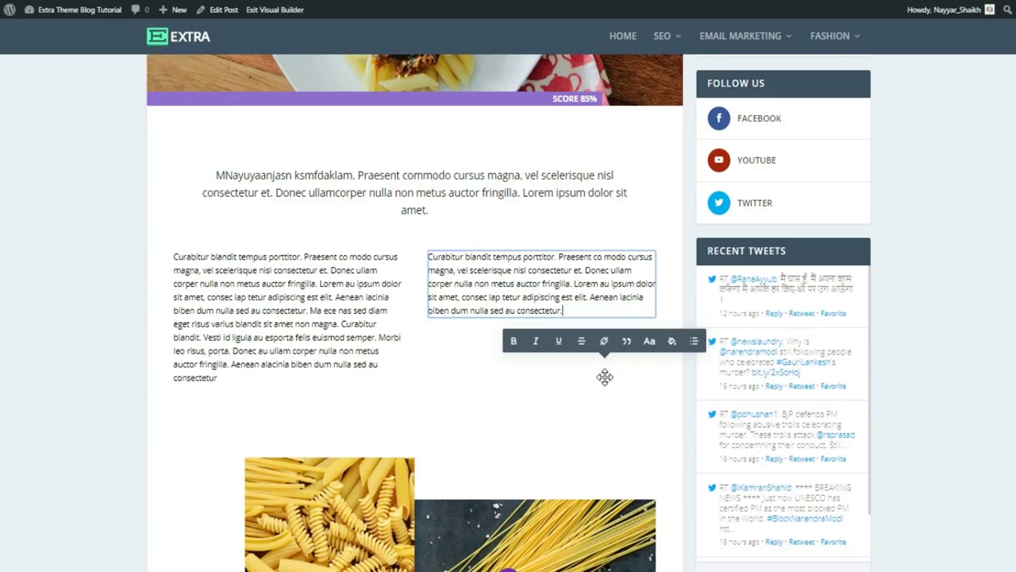
scroll(644, 376, down, 2)
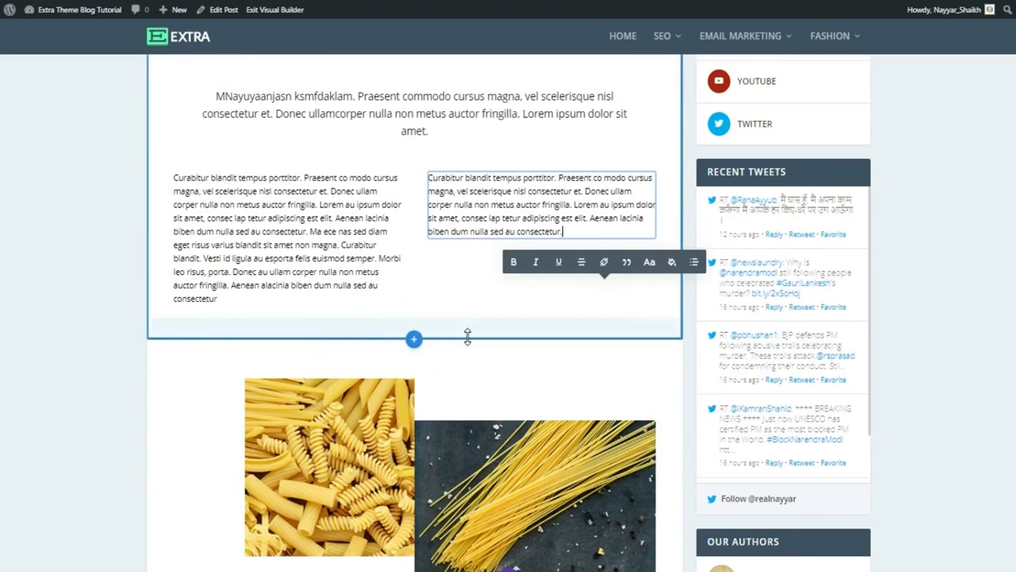
drag(467, 336, 473, 411)
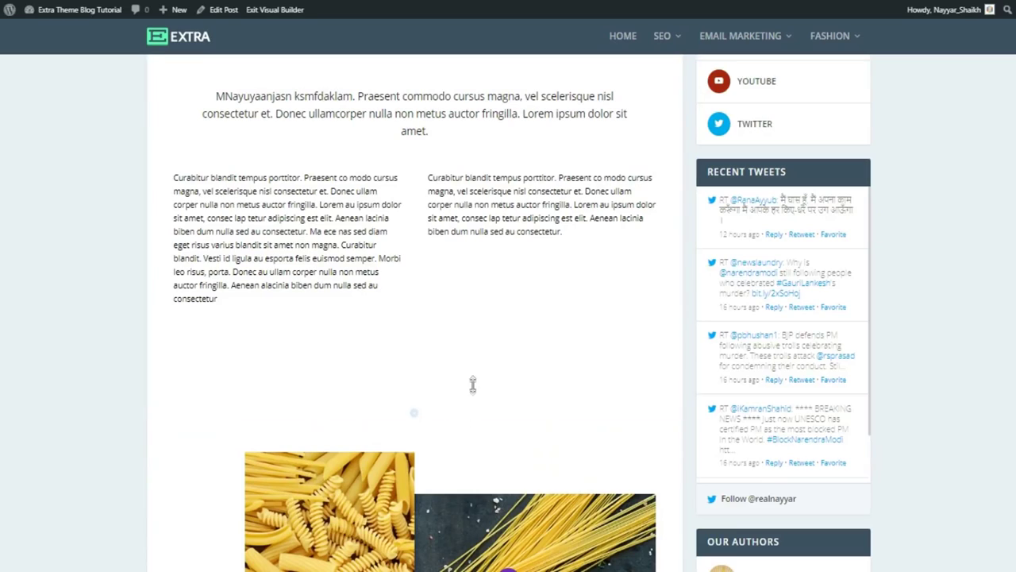
scroll(483, 374, down, 3)
scroll(486, 374, down, 2)
scroll(490, 368, up, 2)
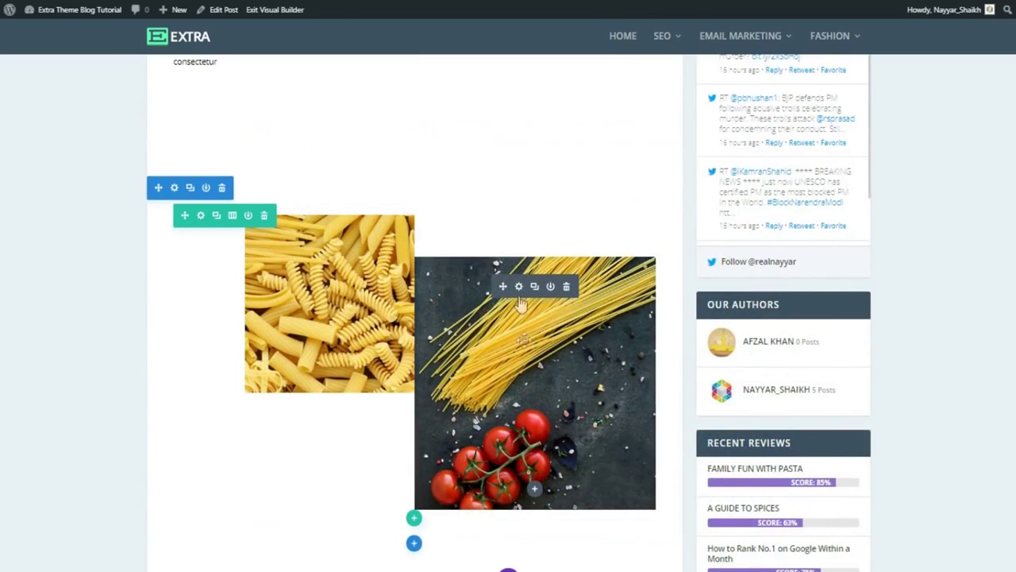
Replace the spaghetti photo with the cropped-Logo.jpg hexagon logo from the Media Library and save.
click(518, 288)
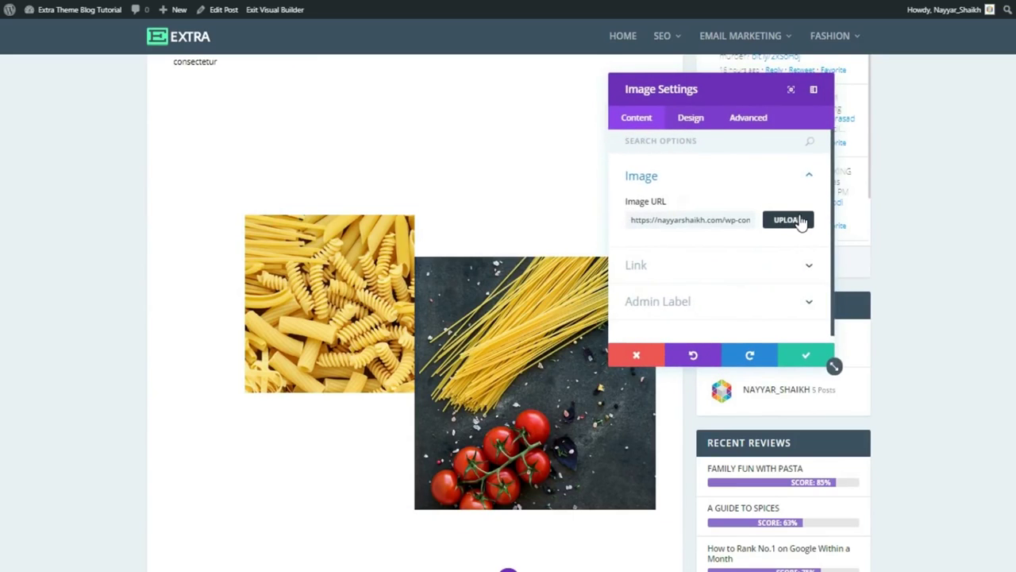
click(800, 221)
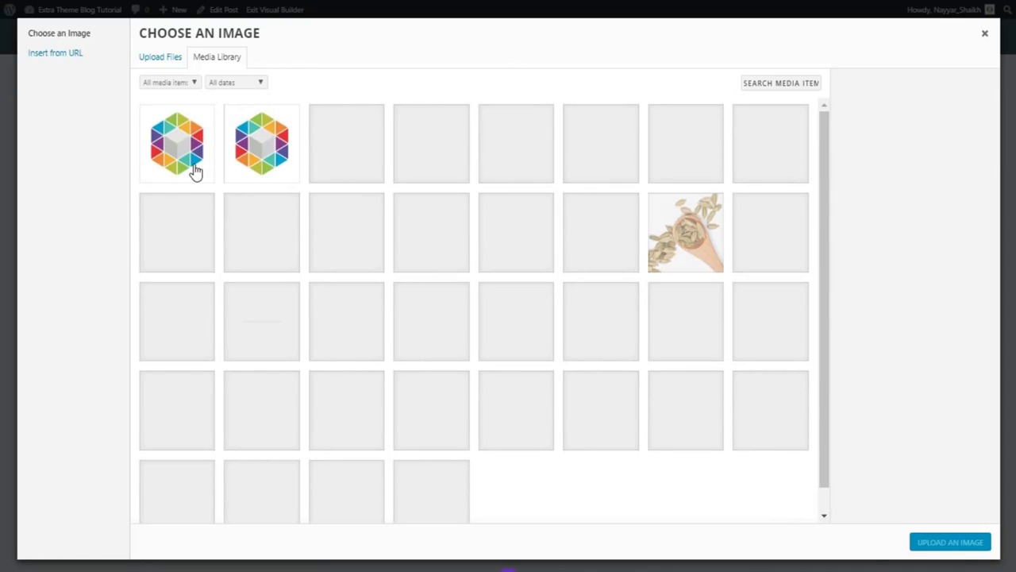
click(203, 171)
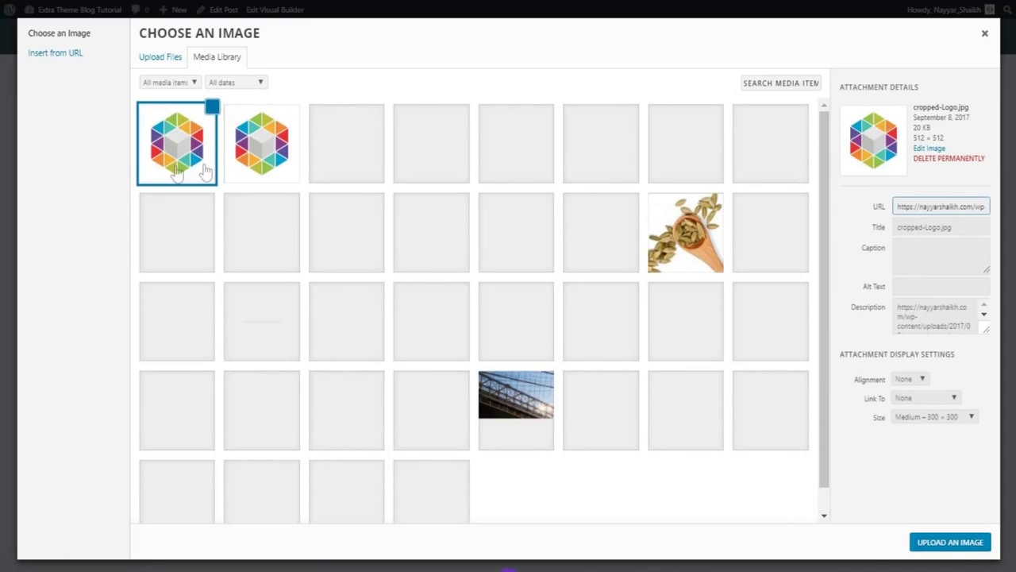
click(946, 547)
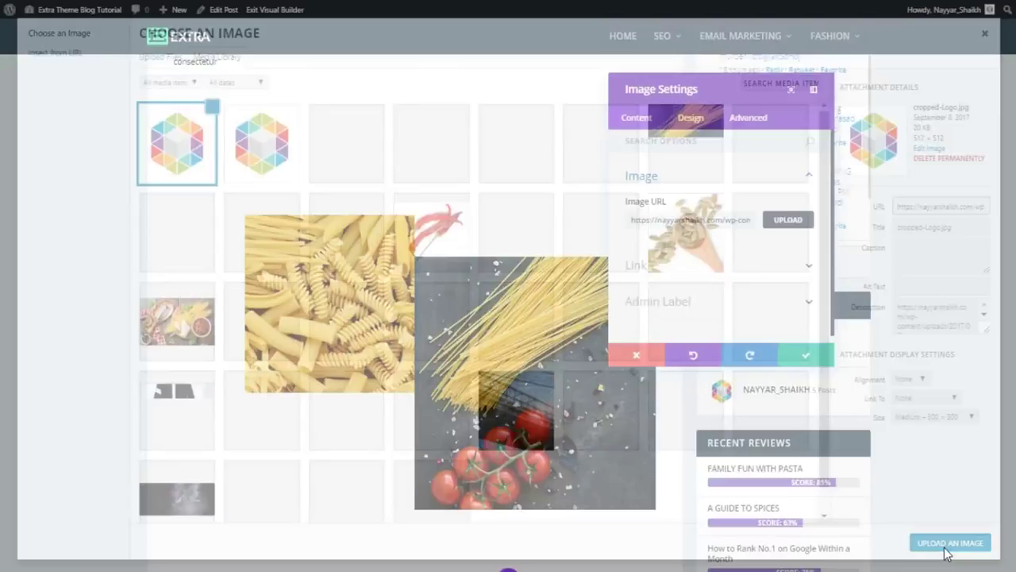
click(810, 361)
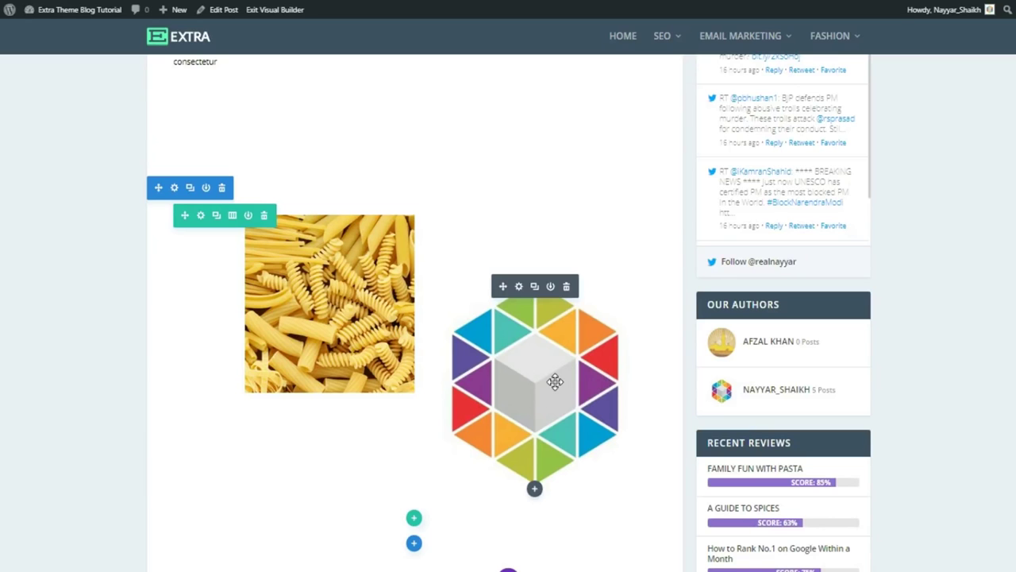
Widen the penne row's right padding by dragging its padding handle.
scroll(555, 381, down, 5)
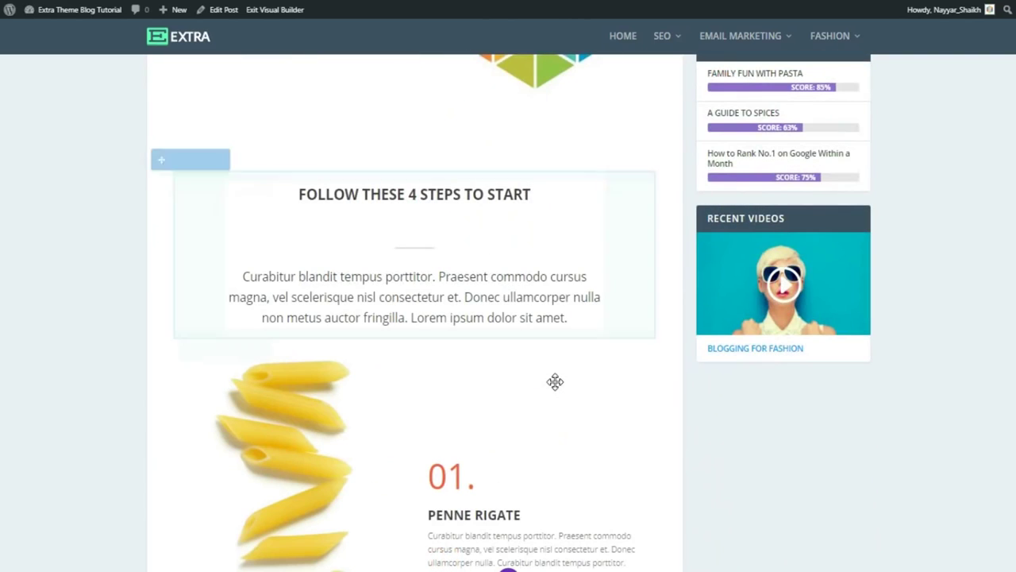
scroll(555, 382, down, 1)
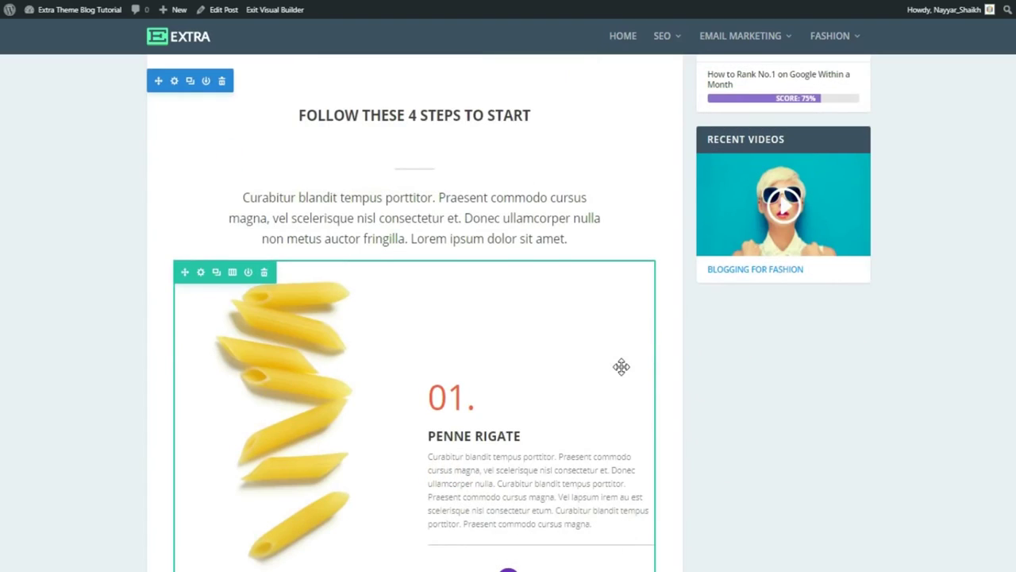
scroll(621, 366, up, 3)
scroll(666, 358, down, 3)
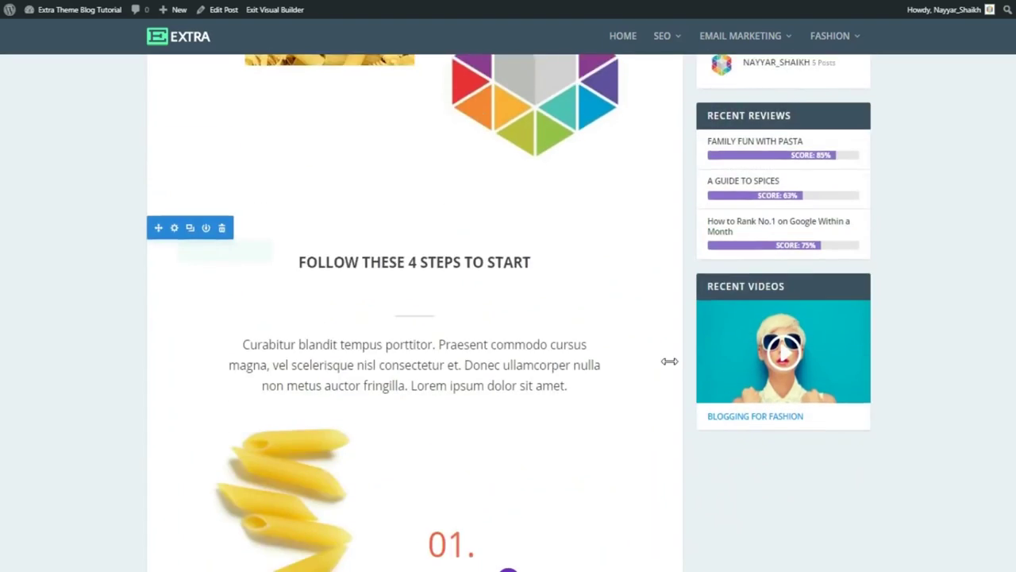
scroll(666, 358, down, 1)
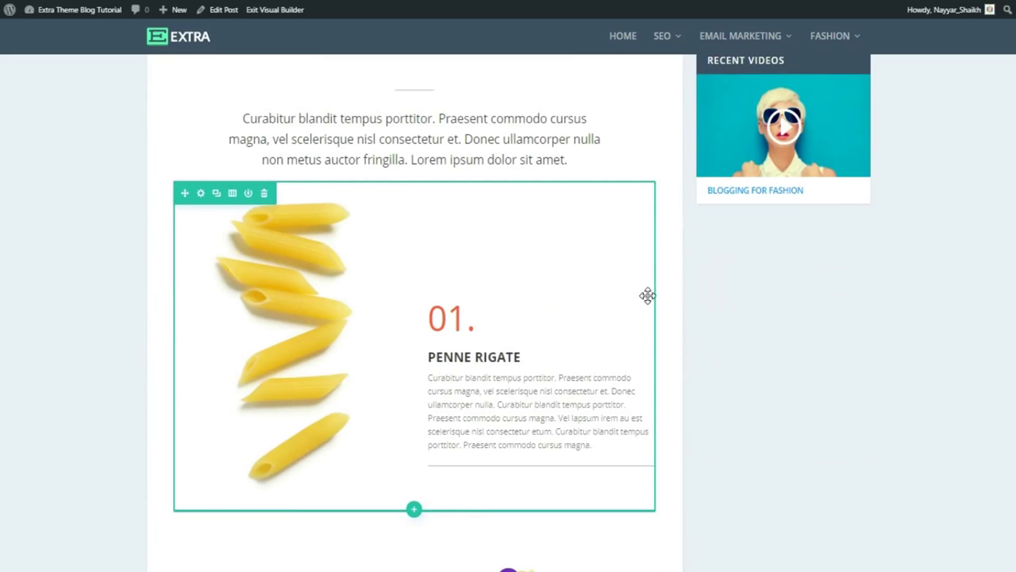
drag(610, 296, 274, 336)
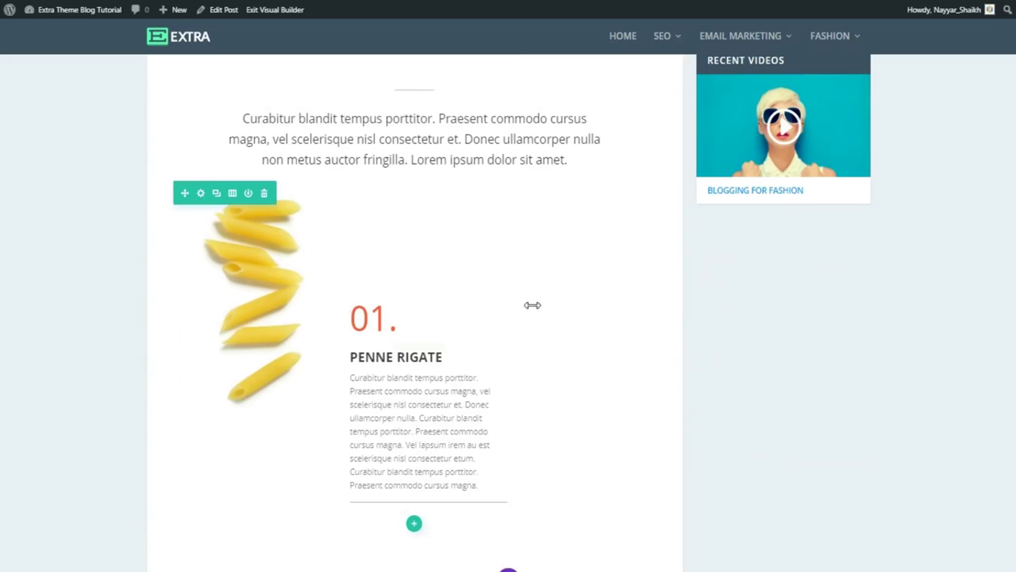
scroll(746, 389, down, 5)
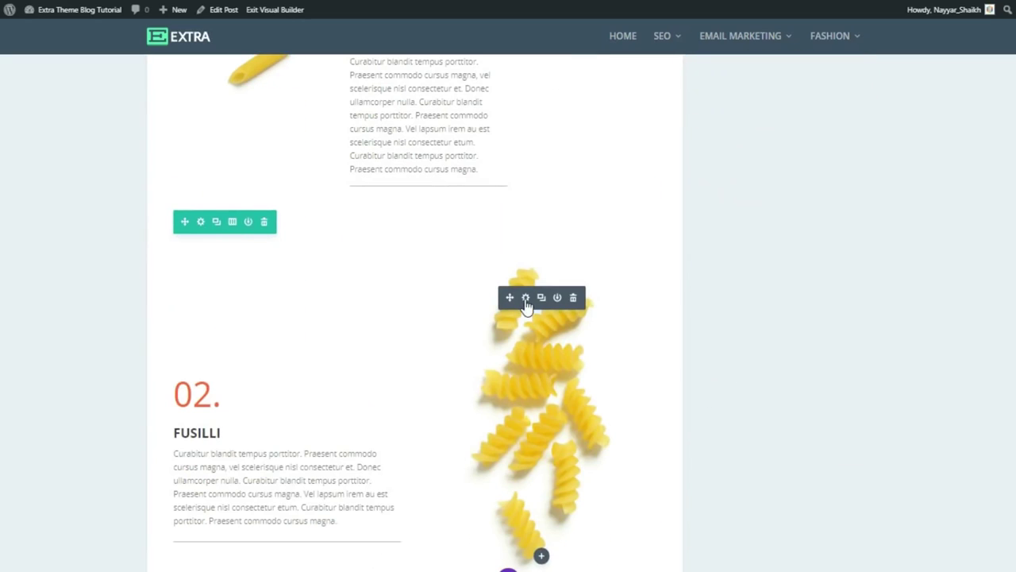
scroll(673, 447, up, 15)
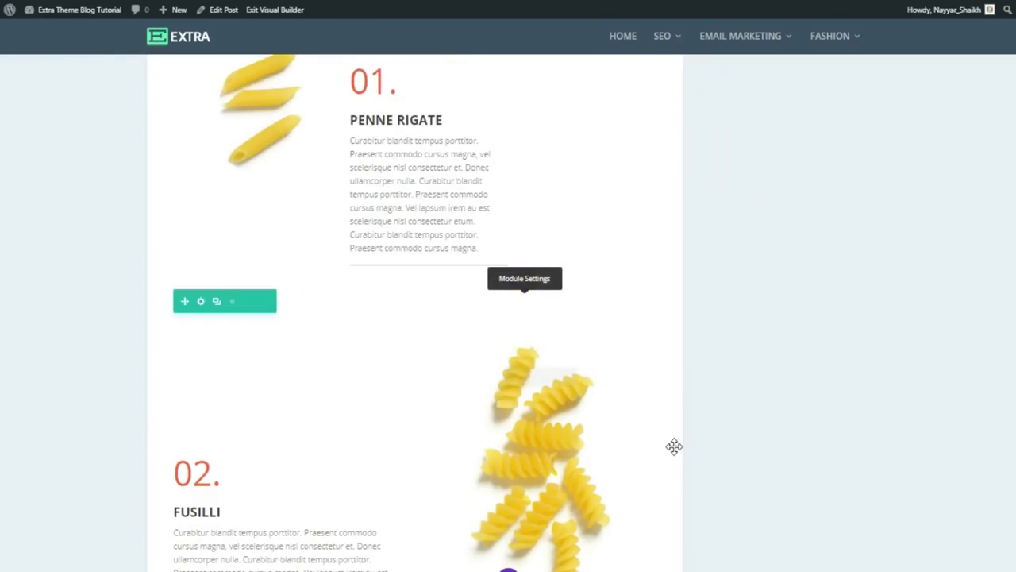
scroll(673, 447, up, 10)
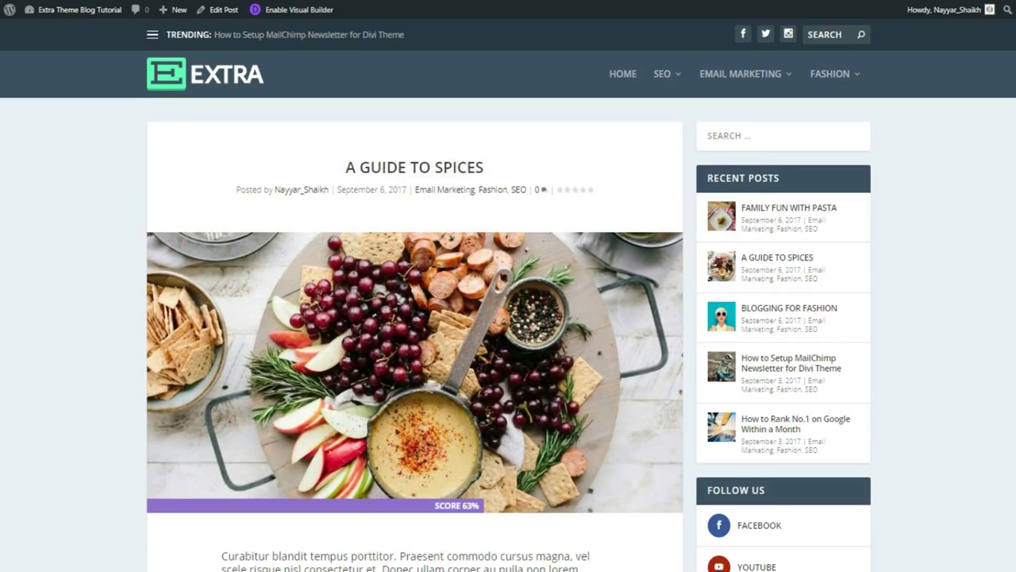
Scroll through the A Guide to Spices post to its share options, author box and related posts.
scroll(454, 184, down, 2)
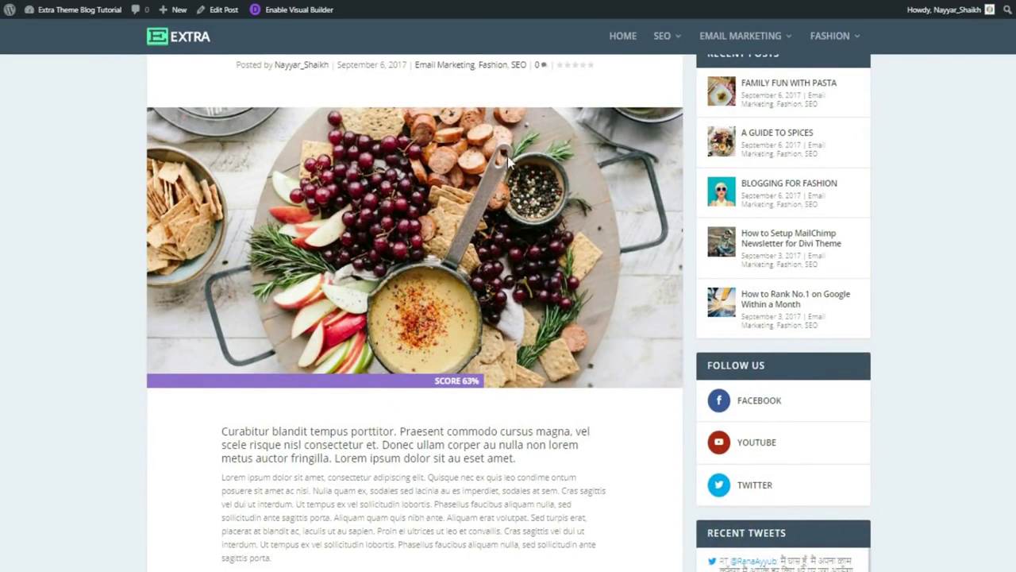
scroll(520, 284, down, 5)
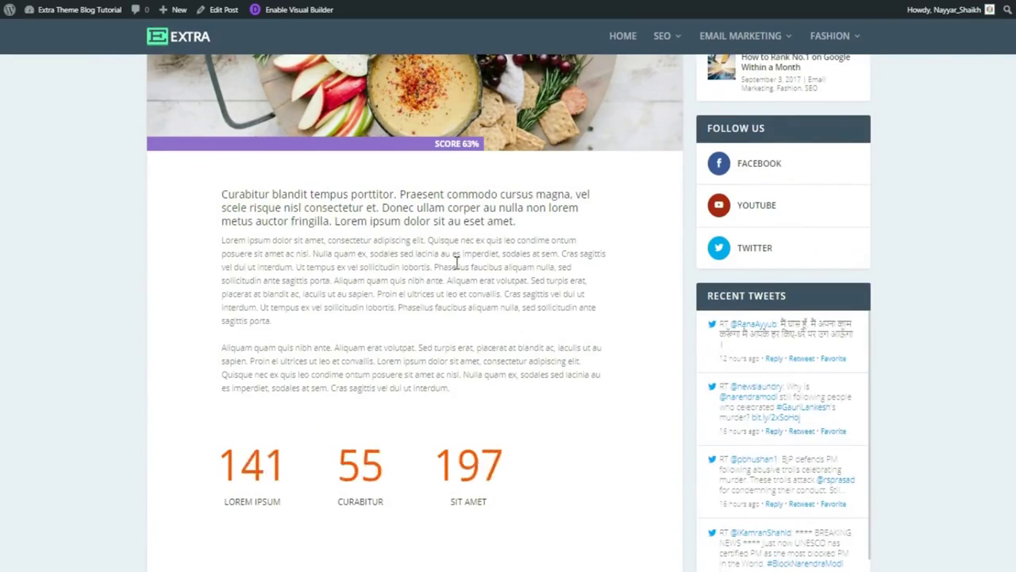
scroll(419, 437, down, 5)
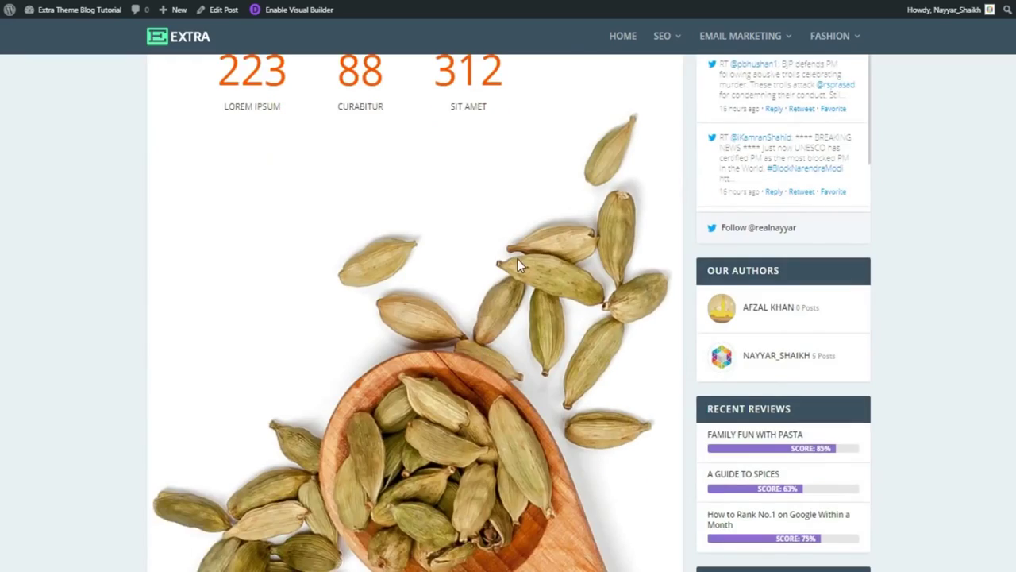
scroll(540, 376, down, 10)
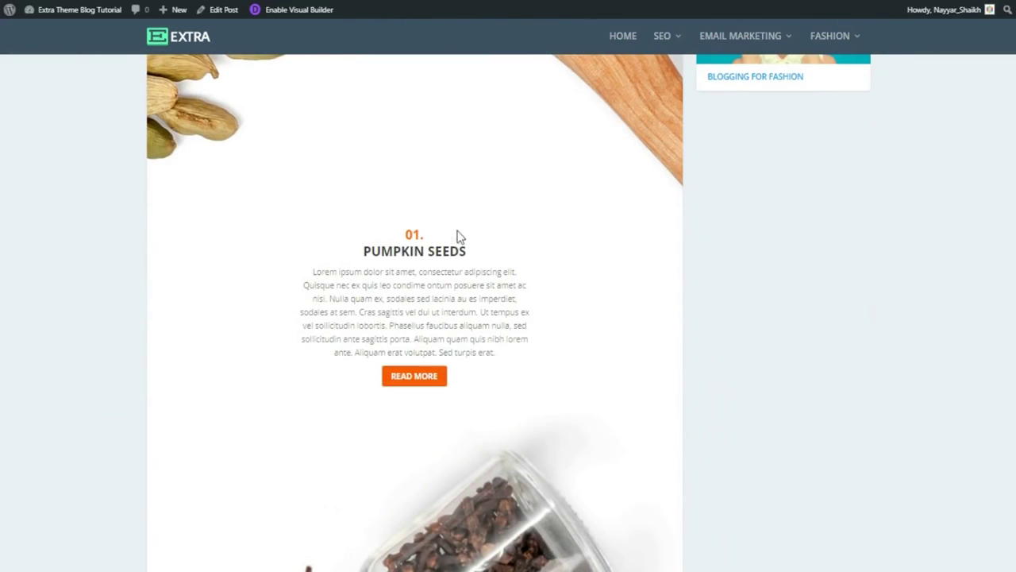
scroll(451, 373, down, 11)
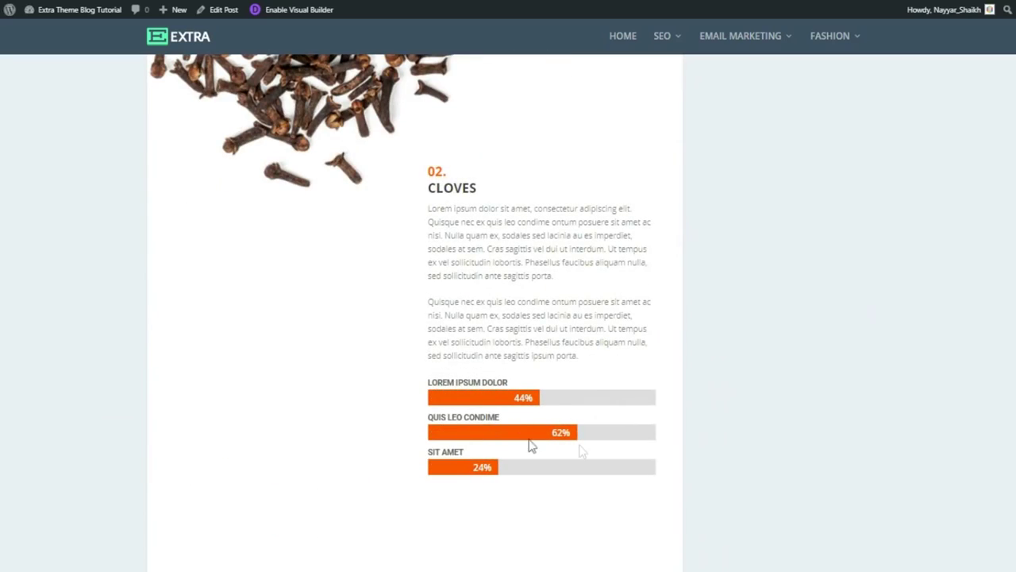
scroll(553, 469, down, 10)
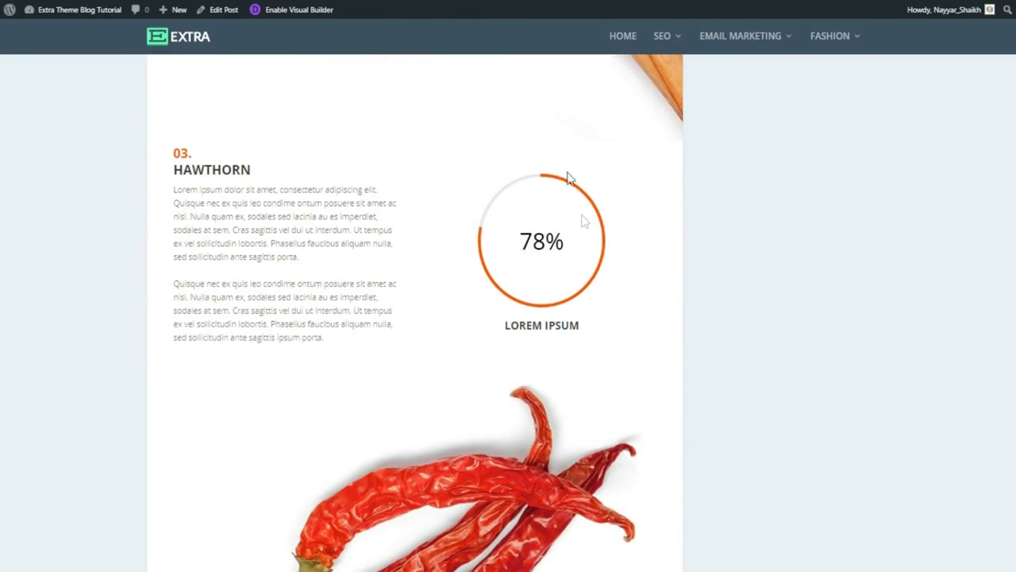
scroll(688, 296, down, 4)
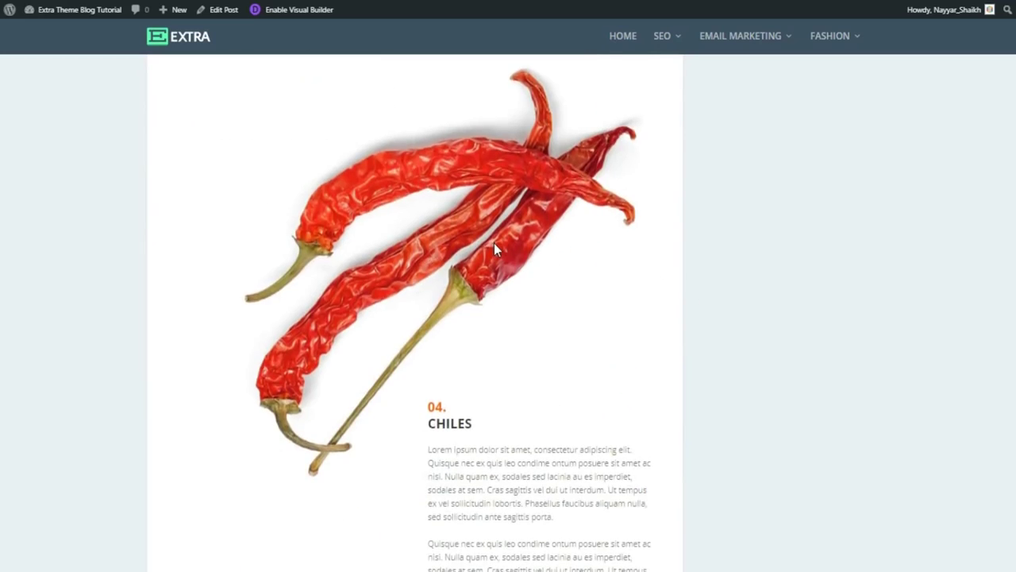
scroll(494, 246, down, 7)
scroll(415, 313, down, 8)
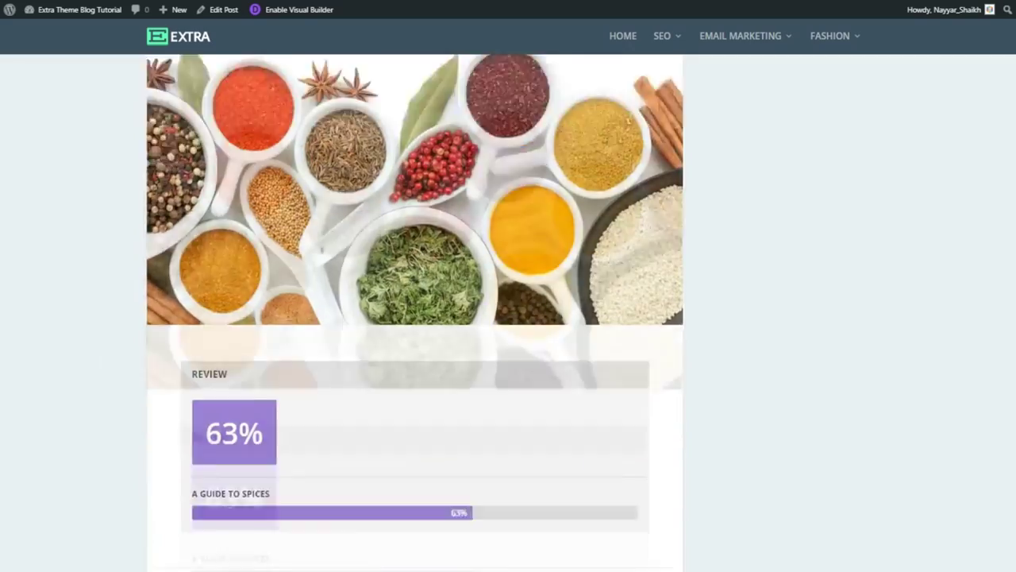
scroll(414, 313, down, 9)
scroll(414, 313, up, 4)
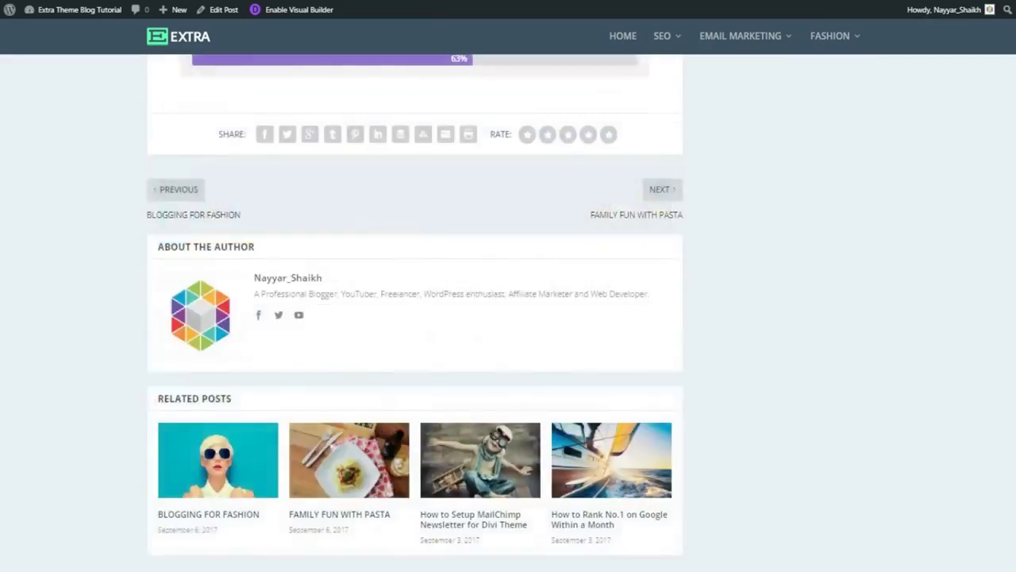
scroll(414, 313, up, 20)
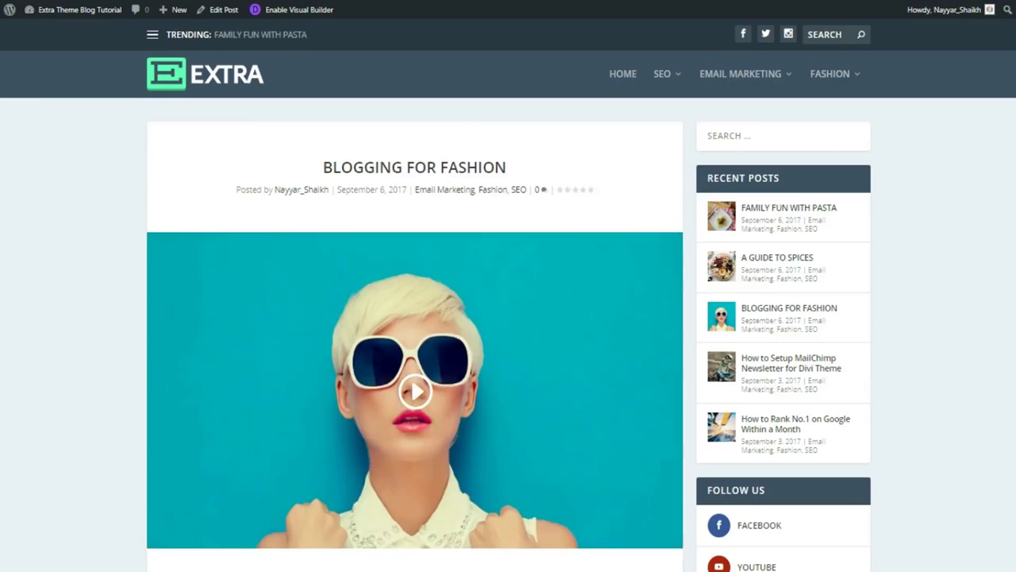
scroll(973, 175, down, 5)
scroll(507, 313, down, 4)
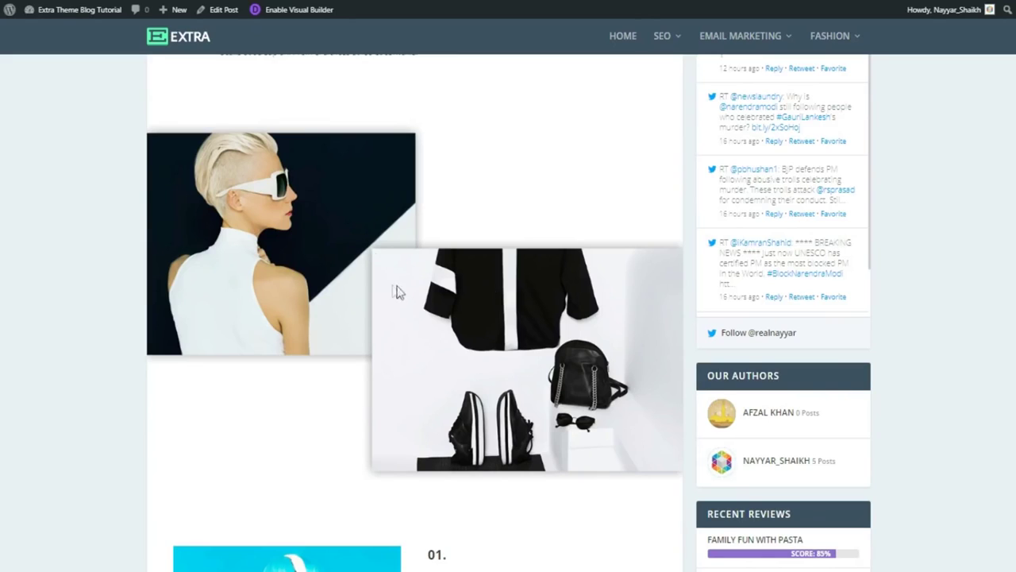
scroll(533, 351, down, 5)
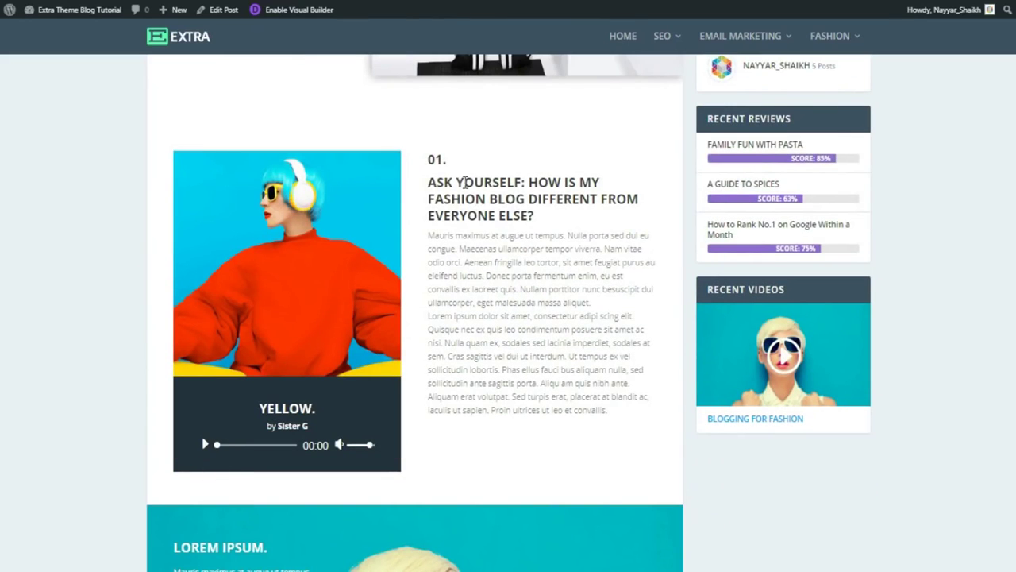
scroll(502, 287, down, 5)
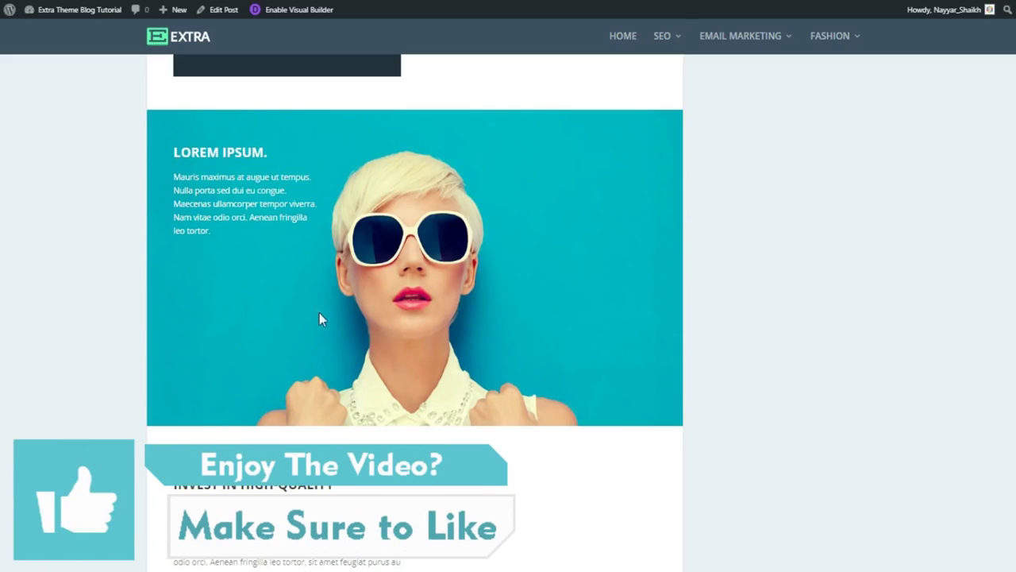
scroll(319, 319, down, 4)
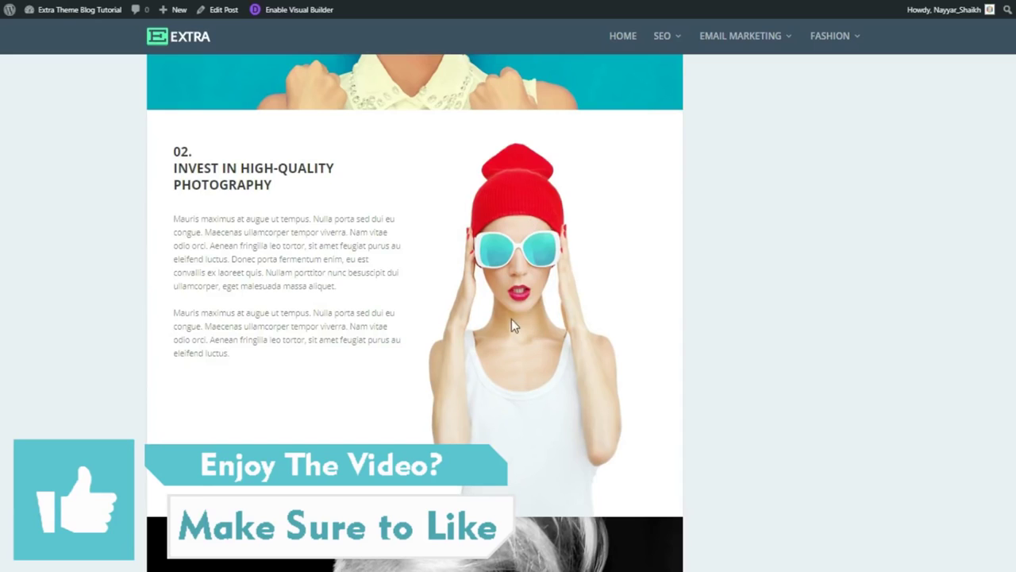
scroll(582, 352, down, 5)
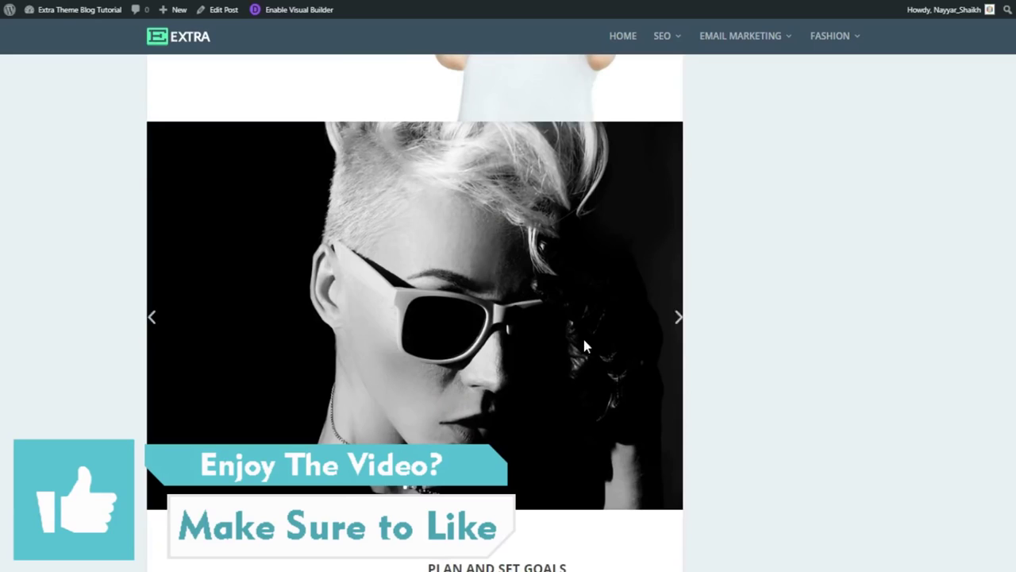
click(662, 323)
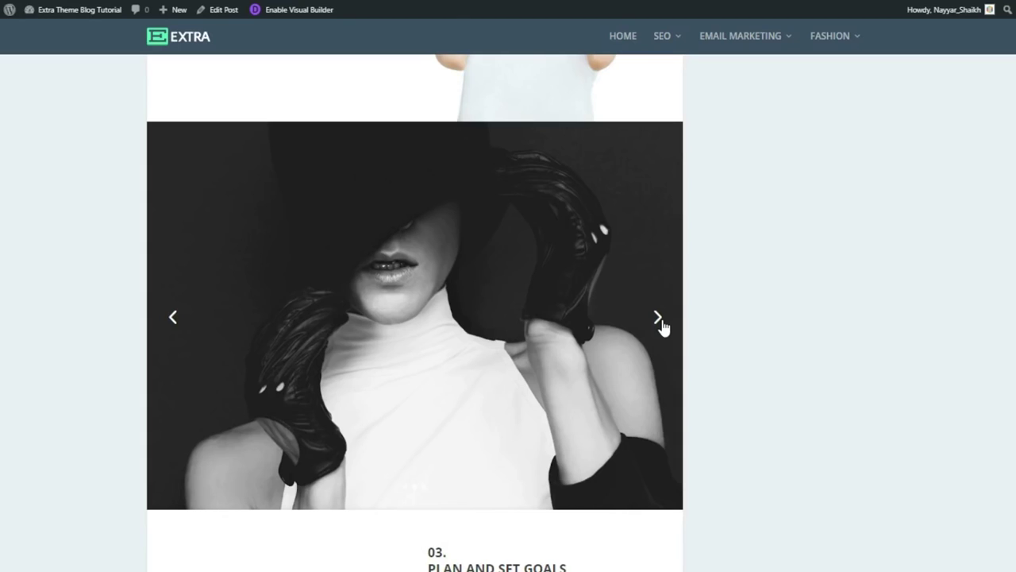
click(662, 324)
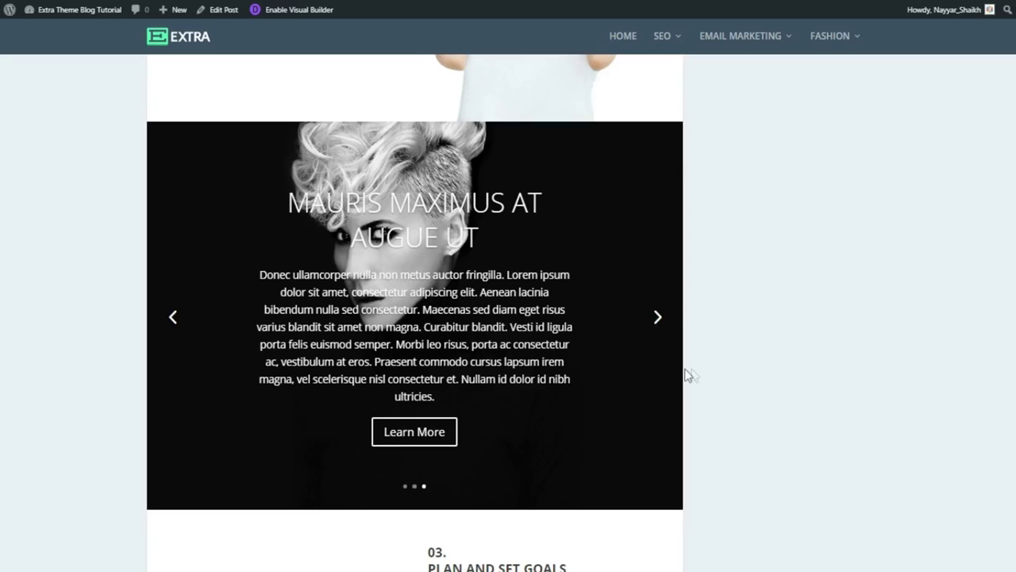
scroll(712, 374, down, 4)
scroll(712, 374, down, 1)
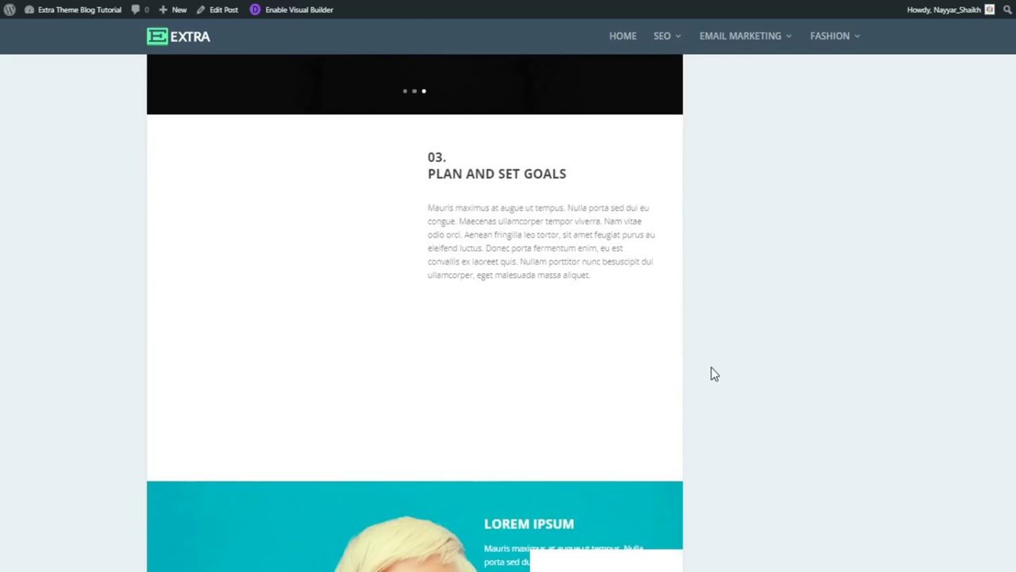
scroll(712, 373, down, 4)
scroll(679, 362, down, 5)
scroll(684, 363, down, 3)
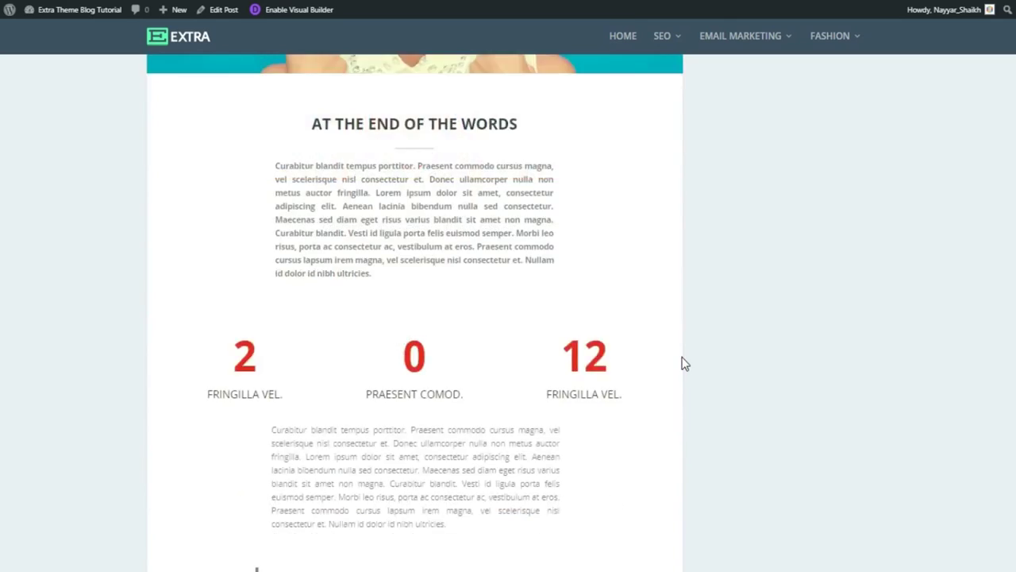
scroll(674, 317, down, 8)
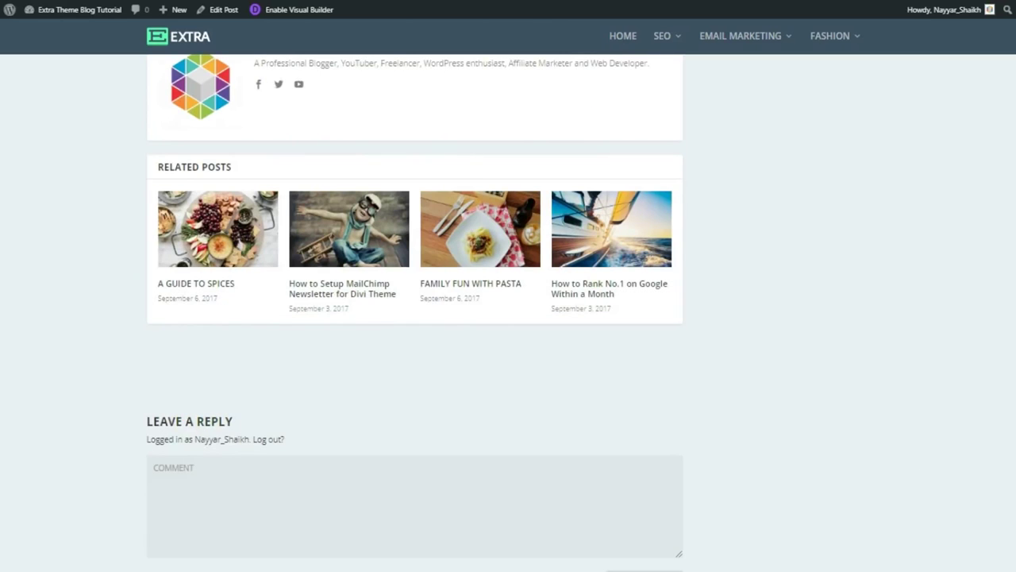
scroll(414, 313, up, 15)
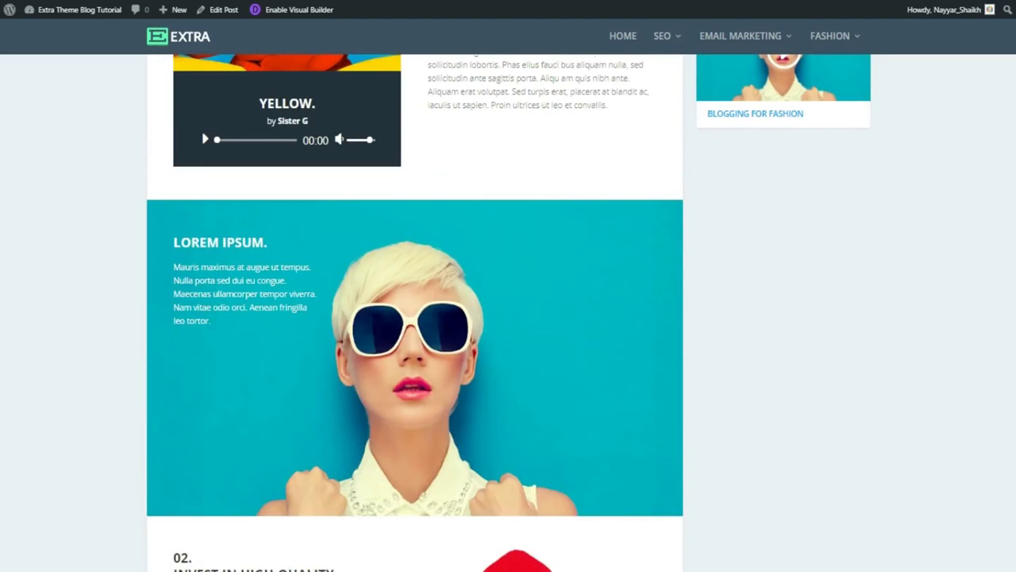
scroll(975, 147, up, 15)
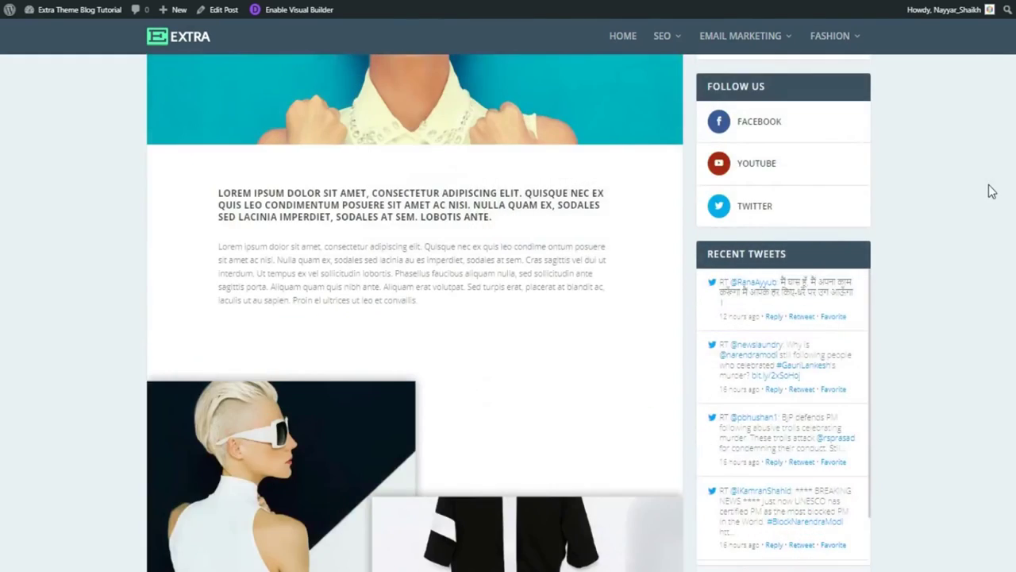
scroll(992, 191, up, 5)
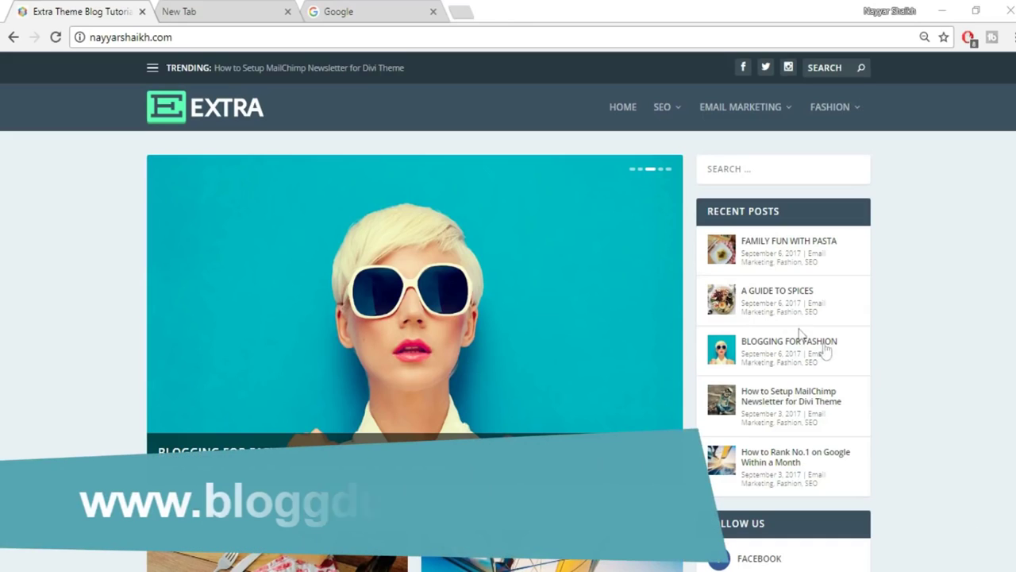
In the empty second tab, go to bloggdude.com/tmd to reach the TMDHosting cloud hosting page.
click(216, 13)
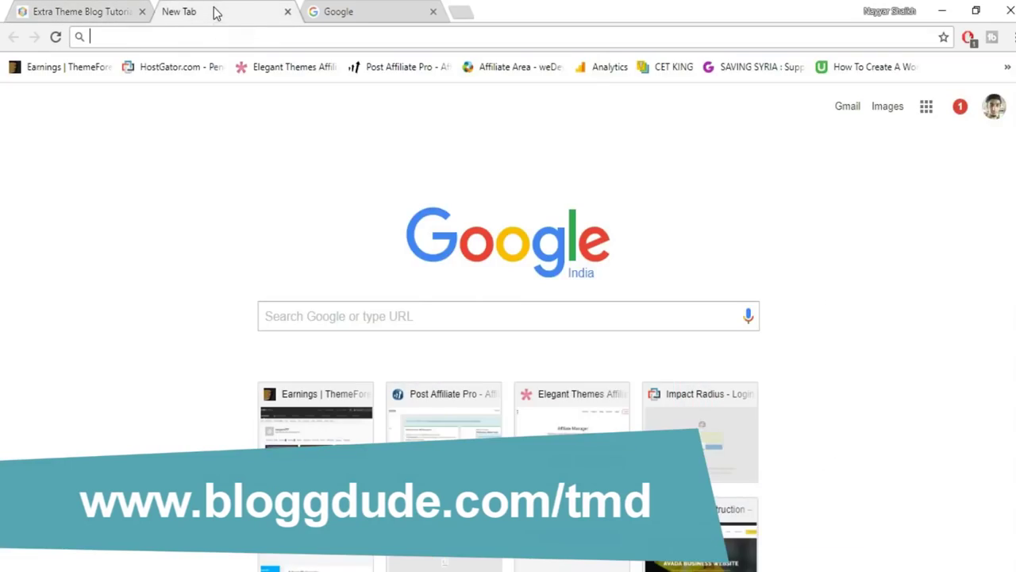
text(b)
key(Right)
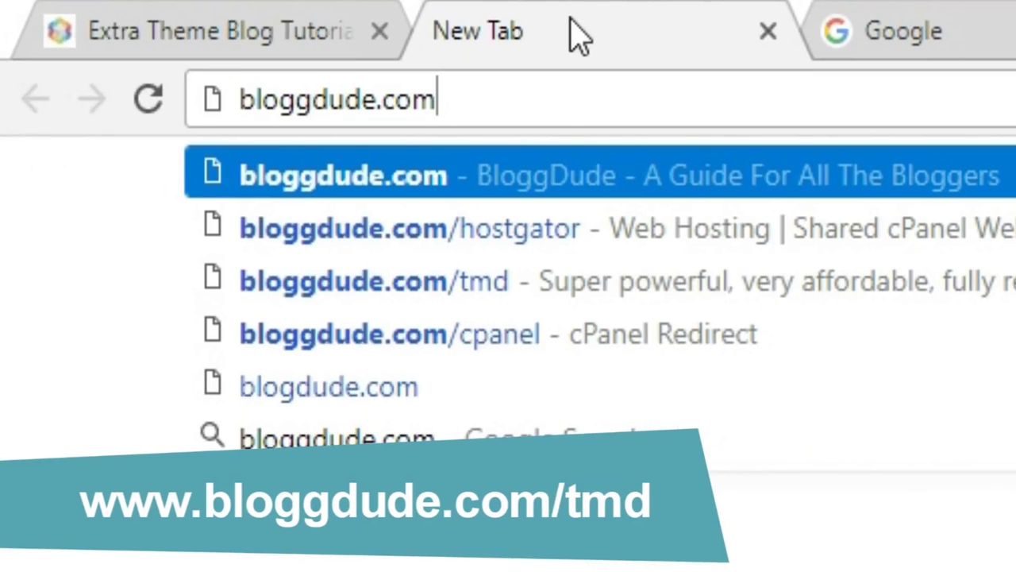
key(Down)
key(Down)
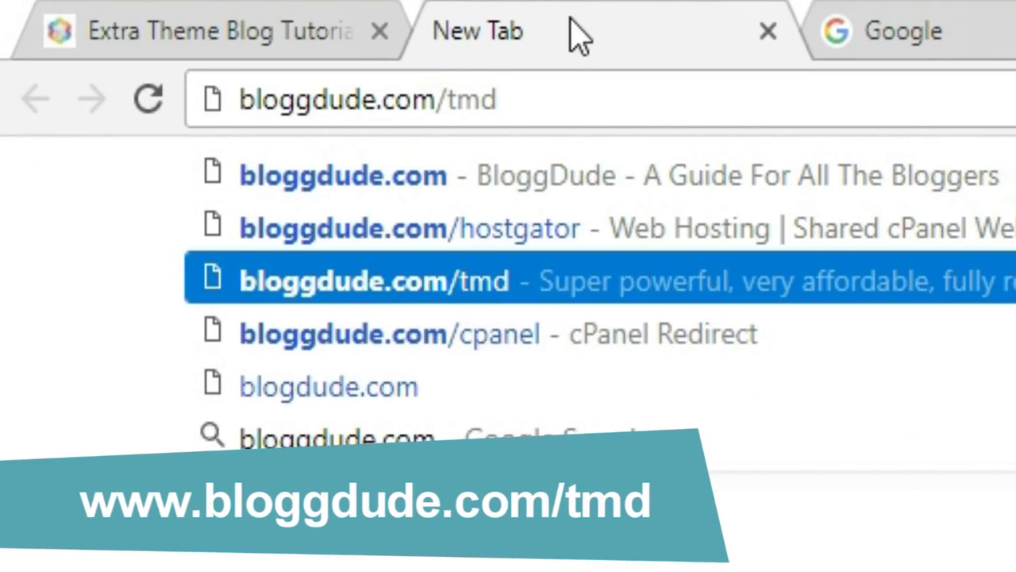
key(Return)
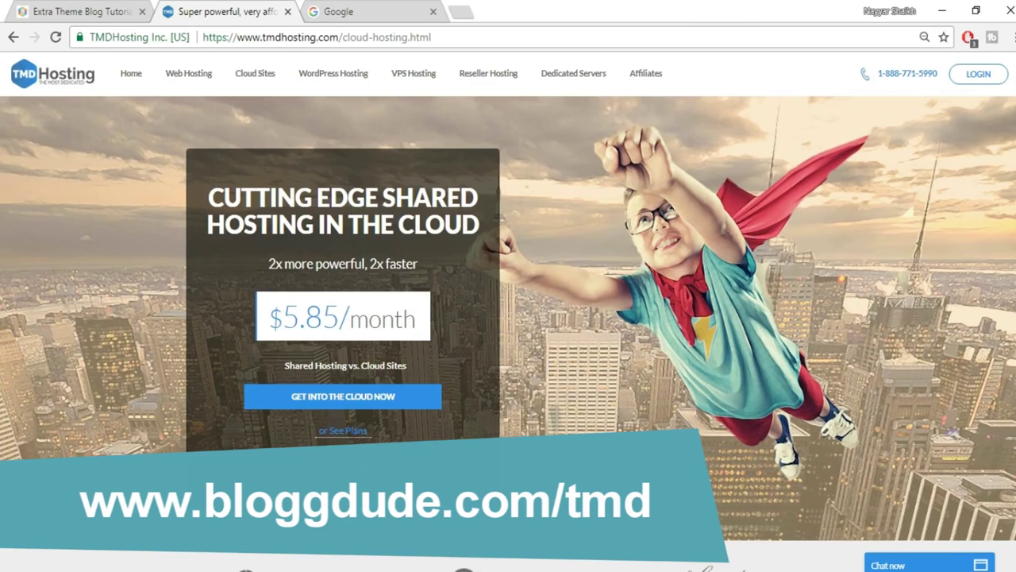
Scroll down to the Summer, Rain and Storm Cloud pricing cards and highlight 'SSD' under Storm Cloud.
scroll(508, 318, down, 12)
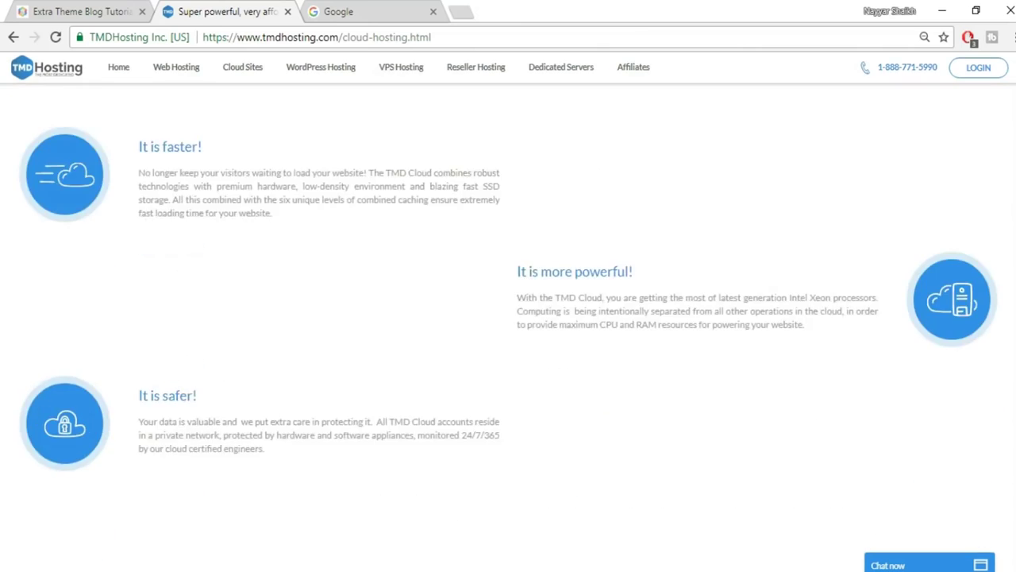
scroll(508, 318, down, 10)
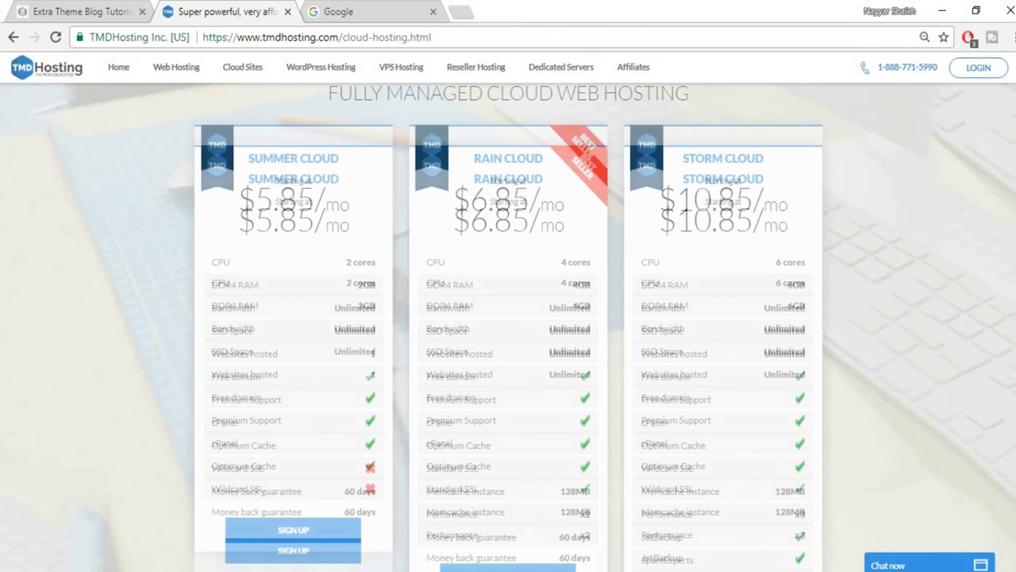
scroll(508, 333, down, 1)
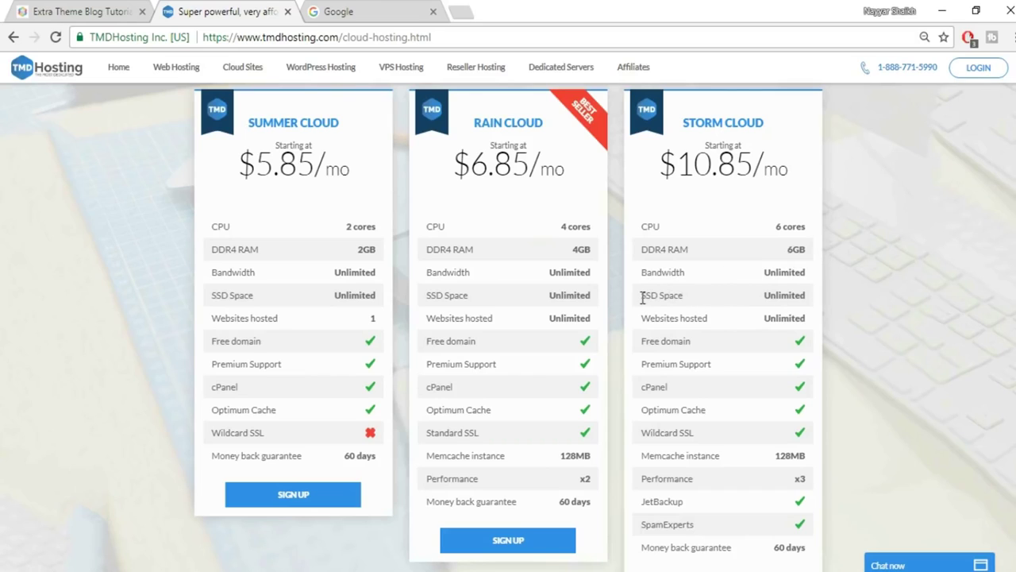
drag(642, 295, 662, 294)
Search Google Images for 'ssd vs hdd web hosting' and enlarge the first SSD vs HDD speed chart.
click(411, 8)
text(ssd)
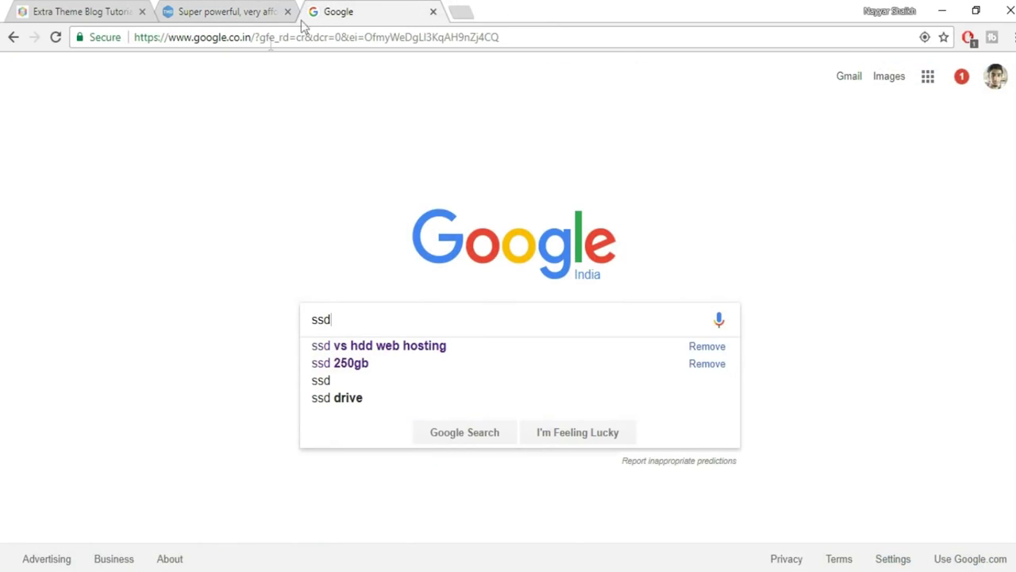
click(411, 347)
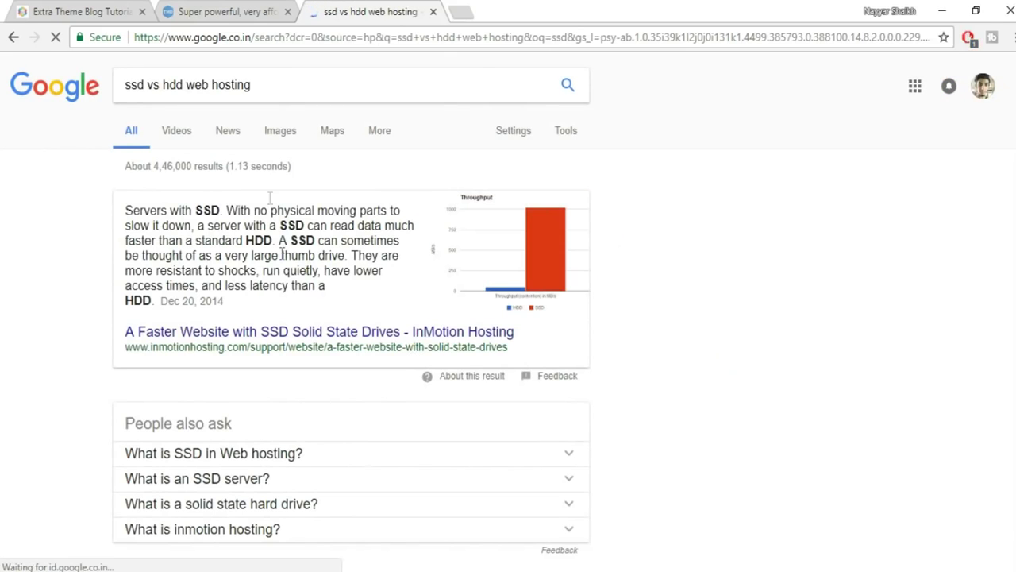
click(274, 138)
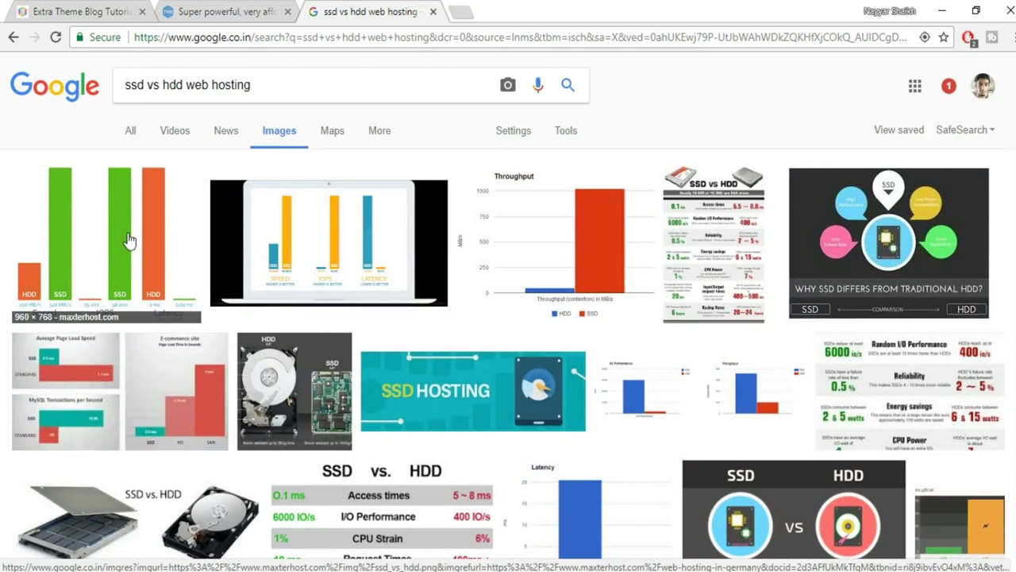
click(129, 241)
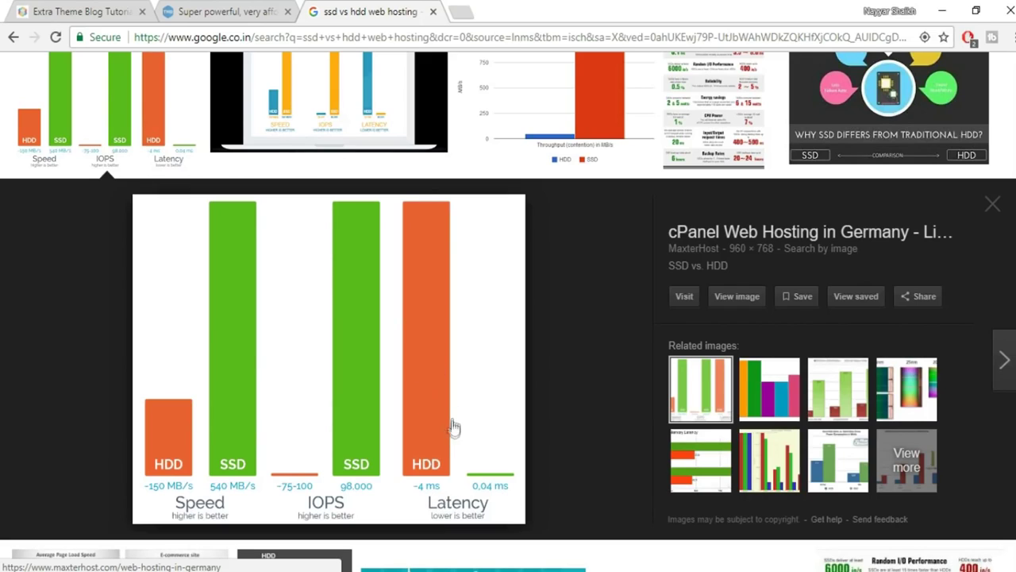
scroll(651, 449, up, 2)
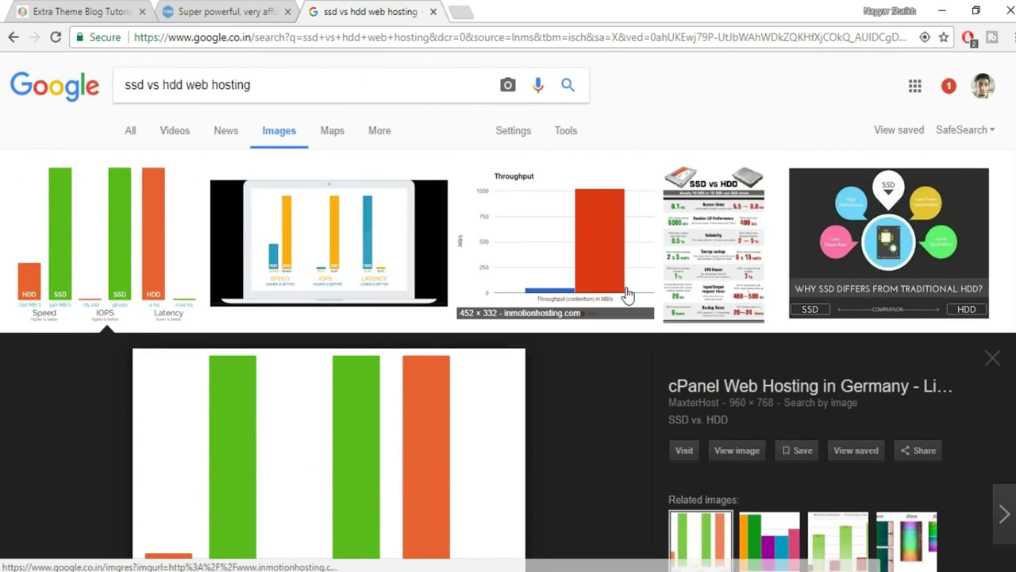
Back on TMDHosting, highlight the Rain Cloud $6.85/mo price and scroll through the plan cards.
click(268, 10)
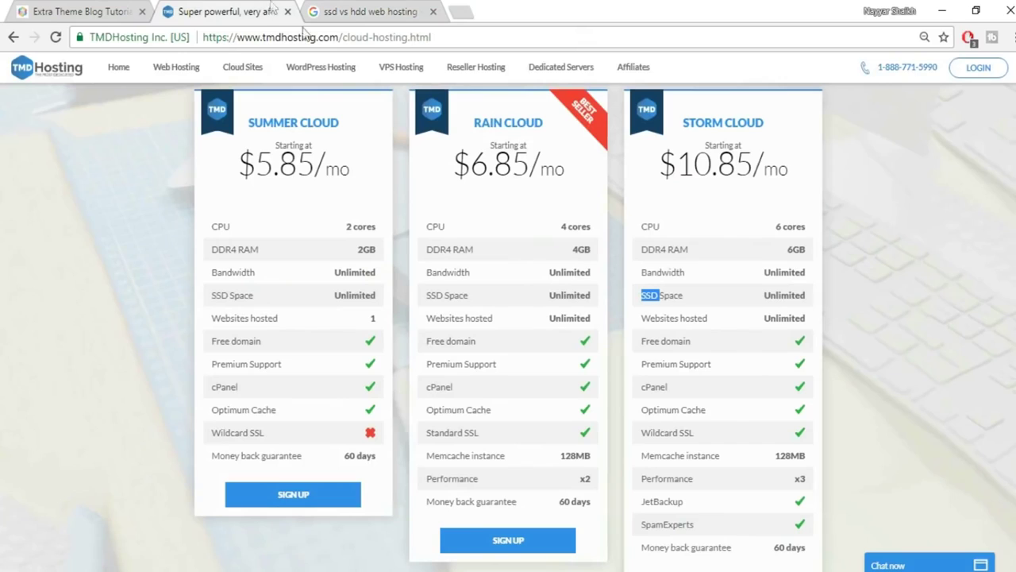
drag(471, 167, 575, 179)
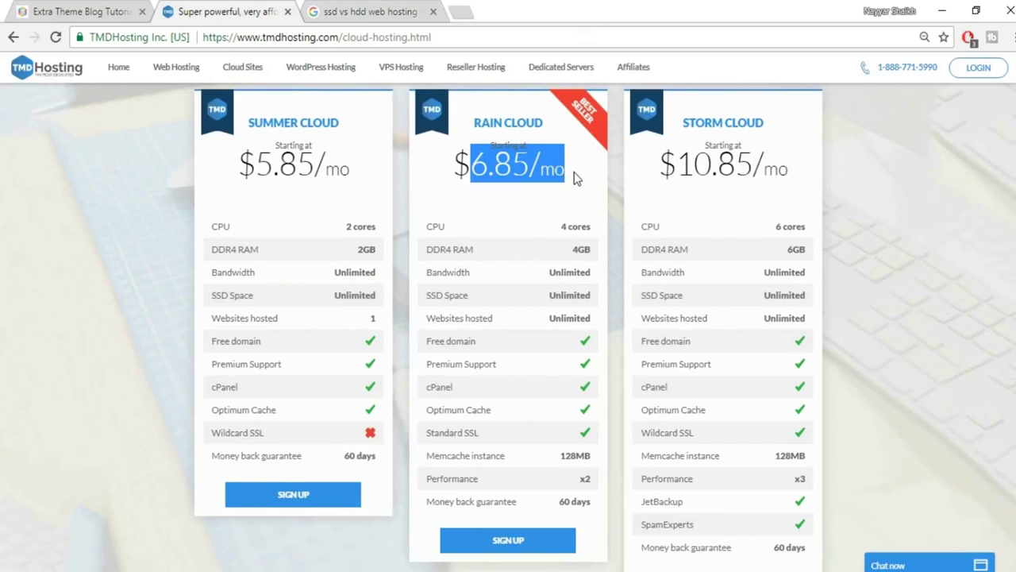
click(850, 441)
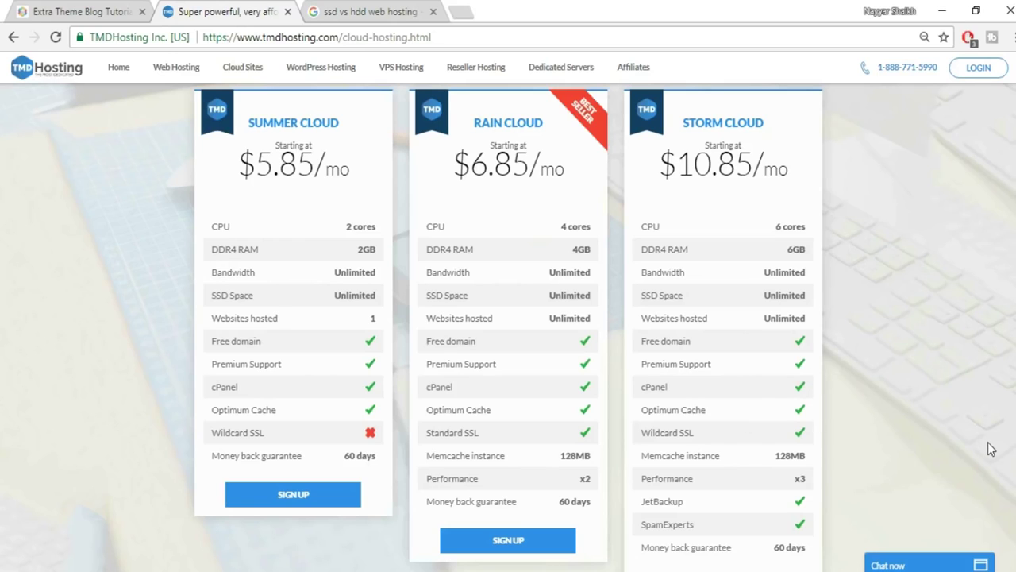
scroll(991, 445, down, 1)
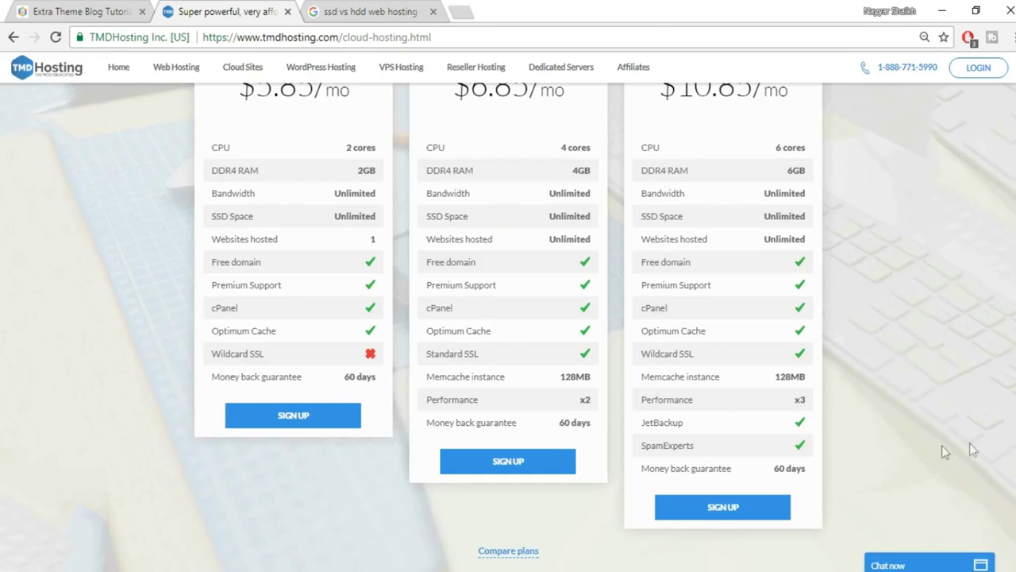
scroll(721, 288, up, 3)
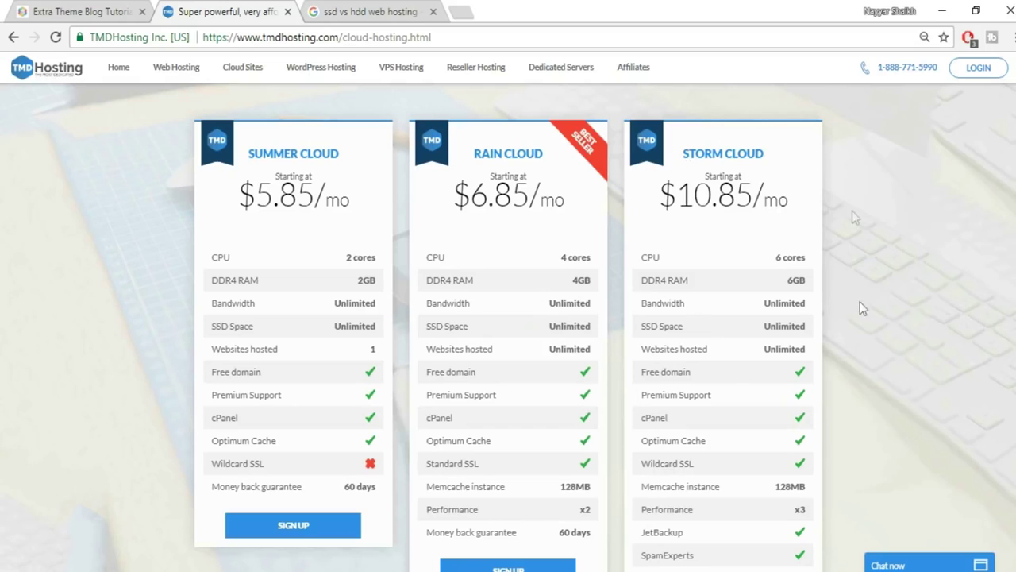
scroll(858, 331, down, 3)
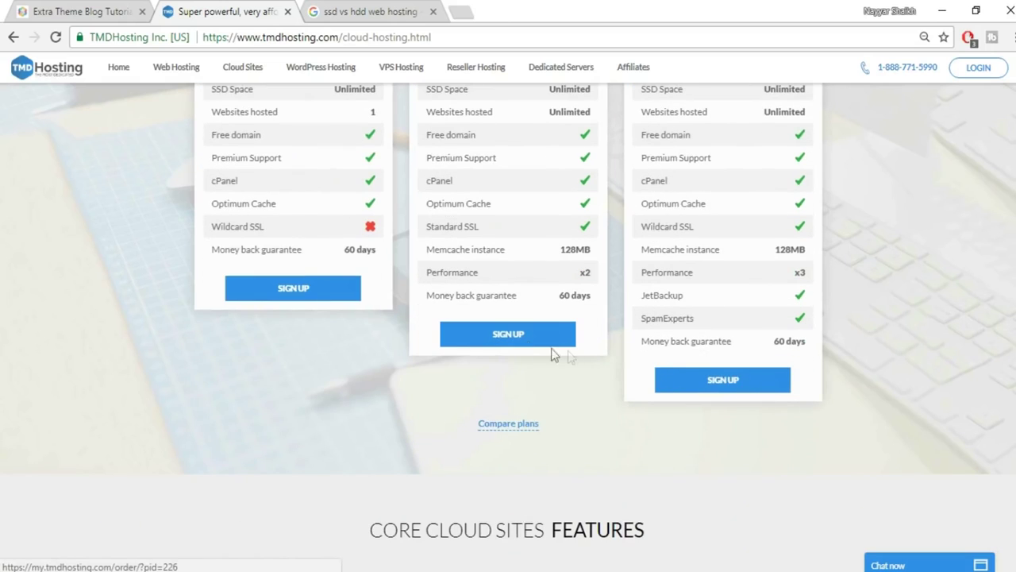
scroll(863, 418, up, 4)
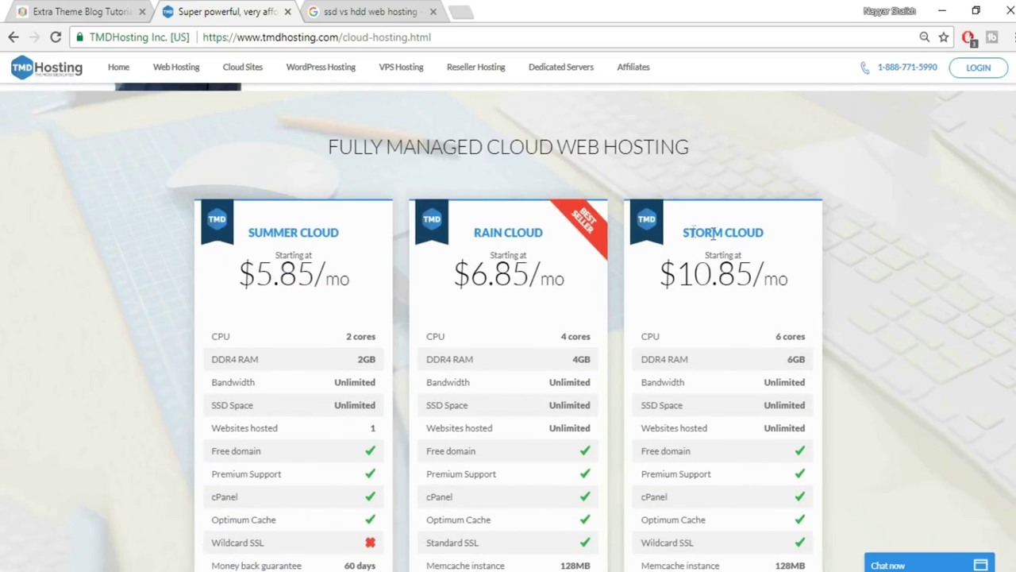
scroll(860, 372, down, 4)
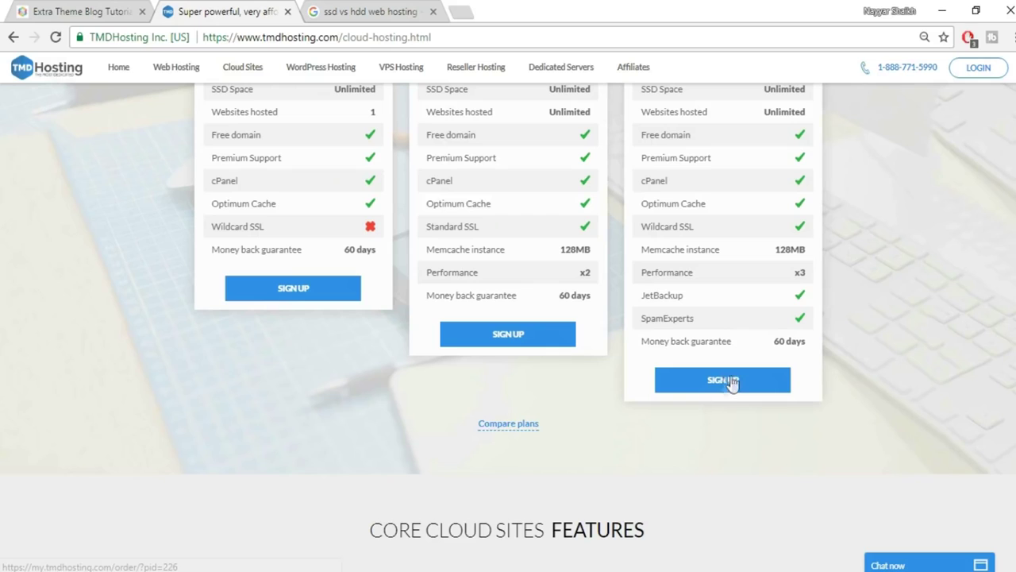
Sign up for Storm Cloud with a free .com domain name and proceed to the contact form.
click(725, 381)
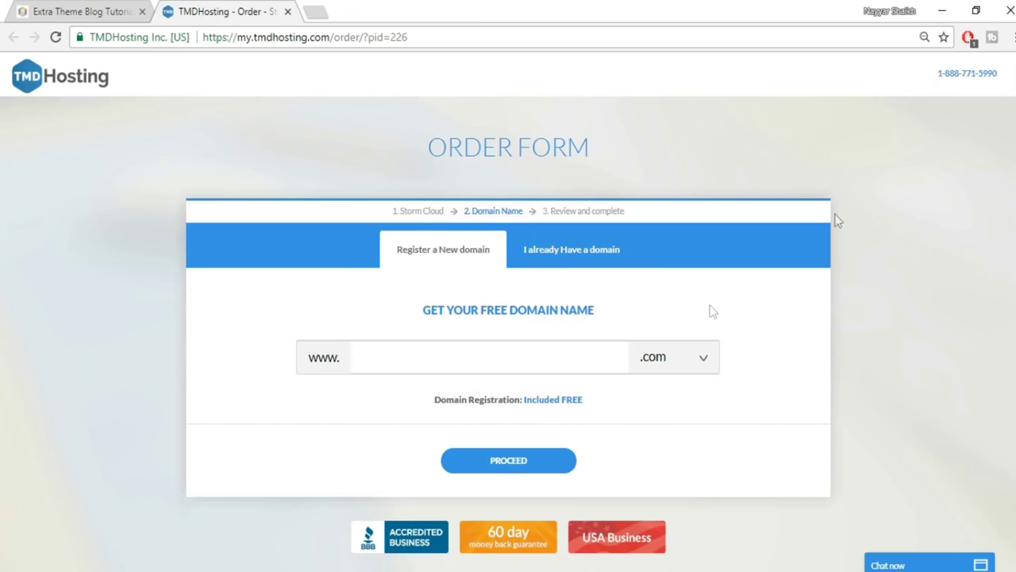
click(556, 360)
text(nayyarshaikj2)
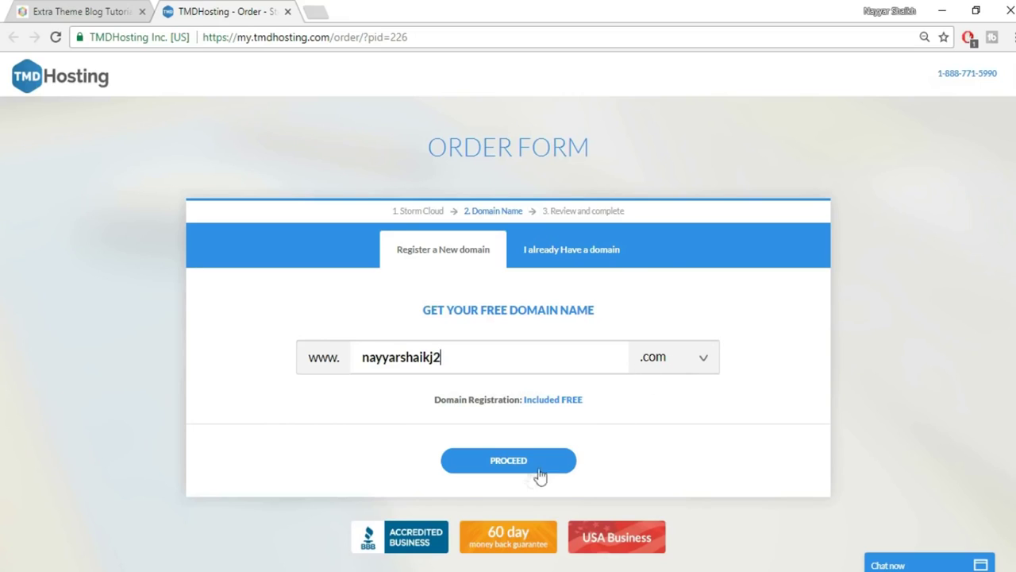
click(498, 465)
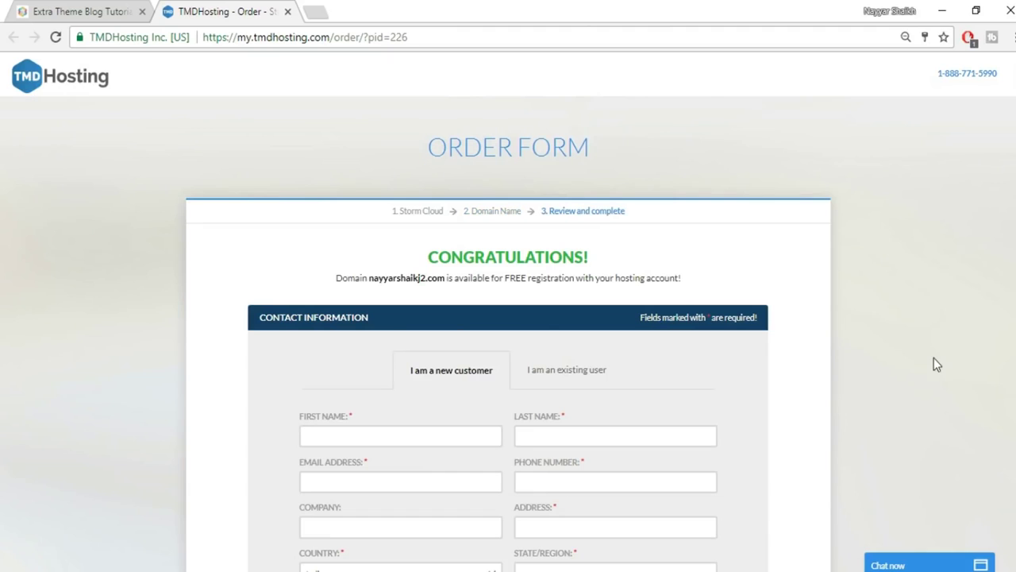
Select PayPal as the order's payment method and bring the $164.19 purchase information into view.
scroll(902, 310, down, 3)
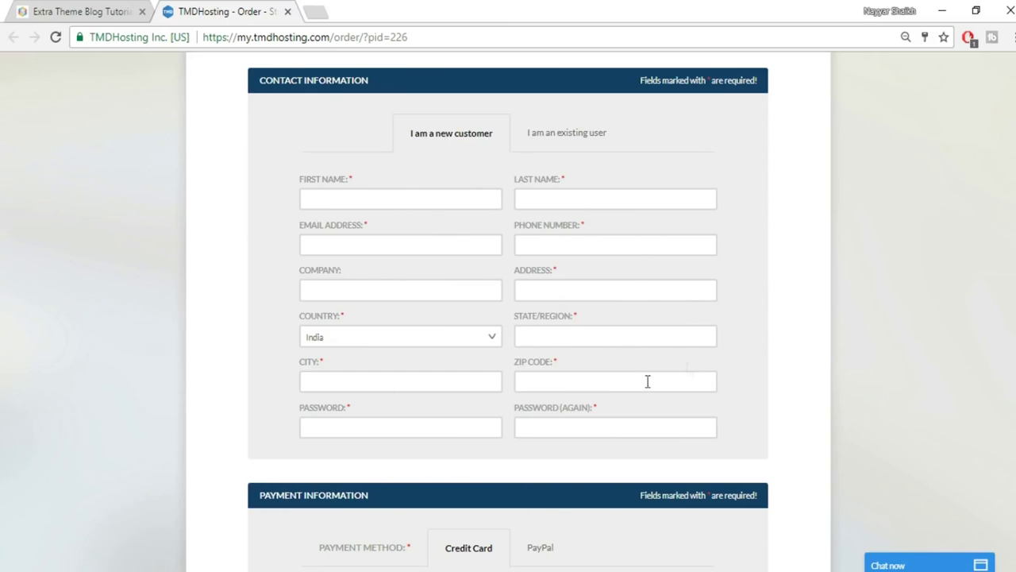
scroll(847, 317, down, 4)
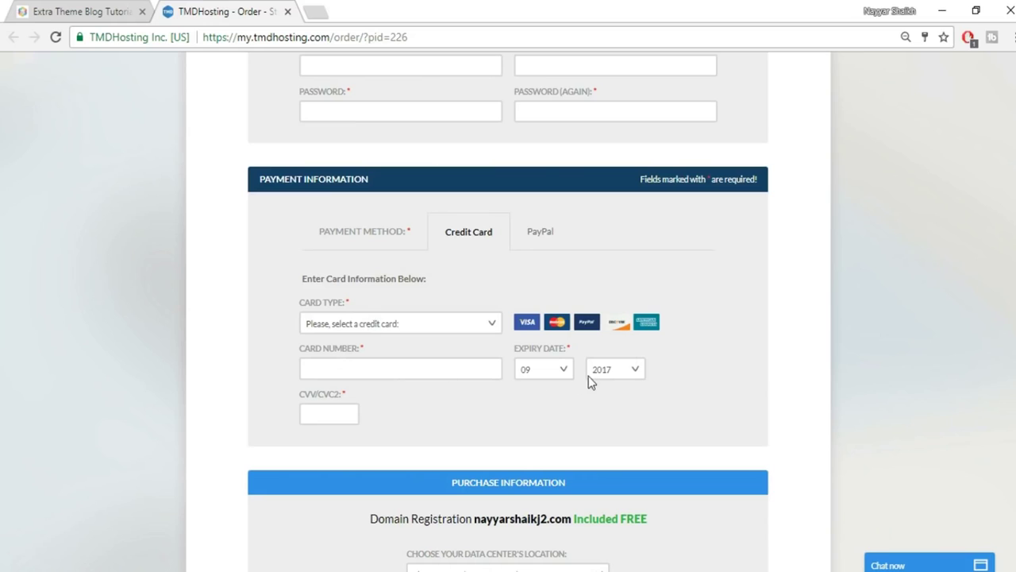
click(542, 241)
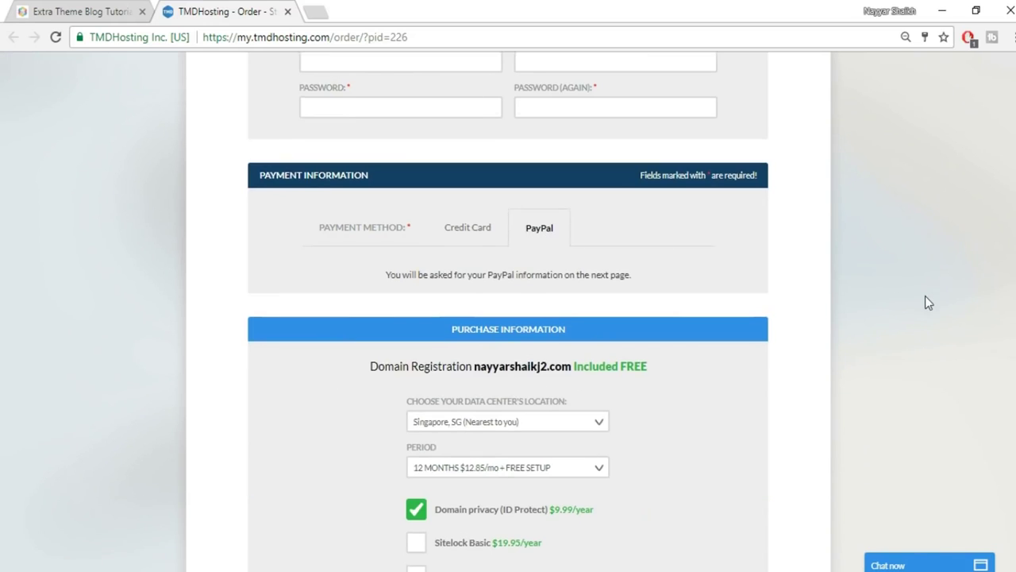
scroll(925, 299, down, 3)
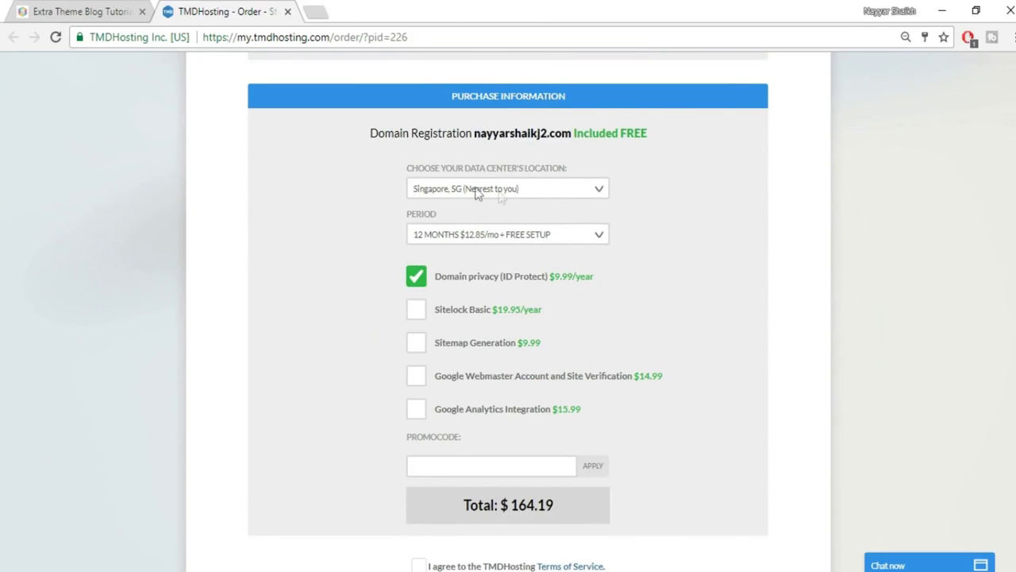
Keep the Singapore data centre and 12-month billing, and turn off domain privacy, lowering the total to $154.20.
click(568, 189)
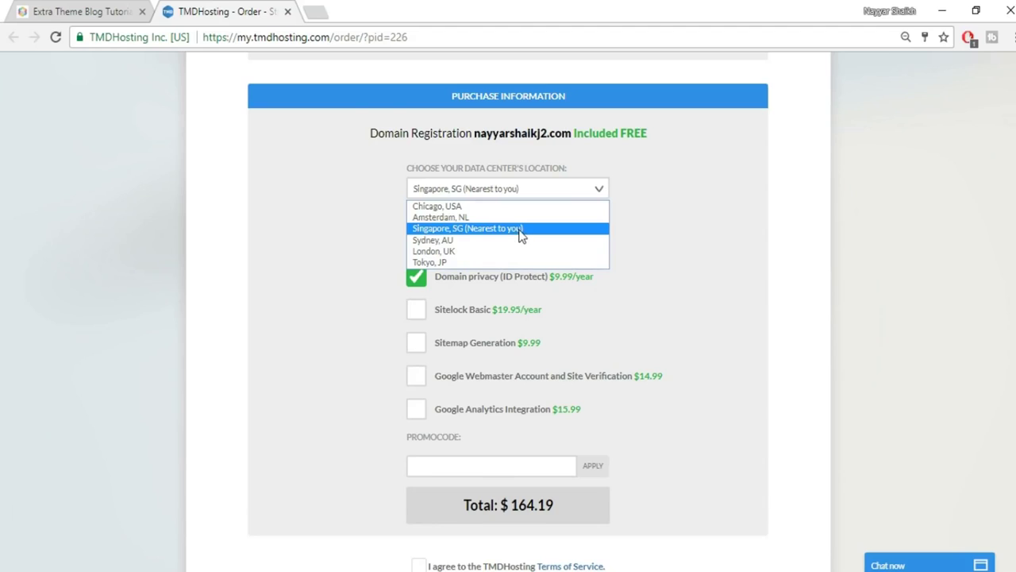
click(682, 227)
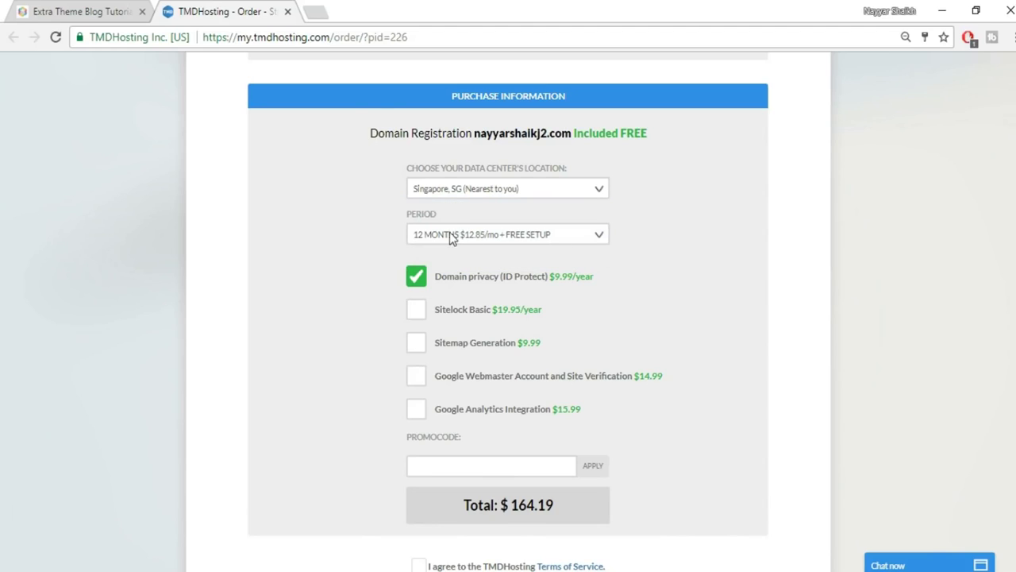
click(499, 238)
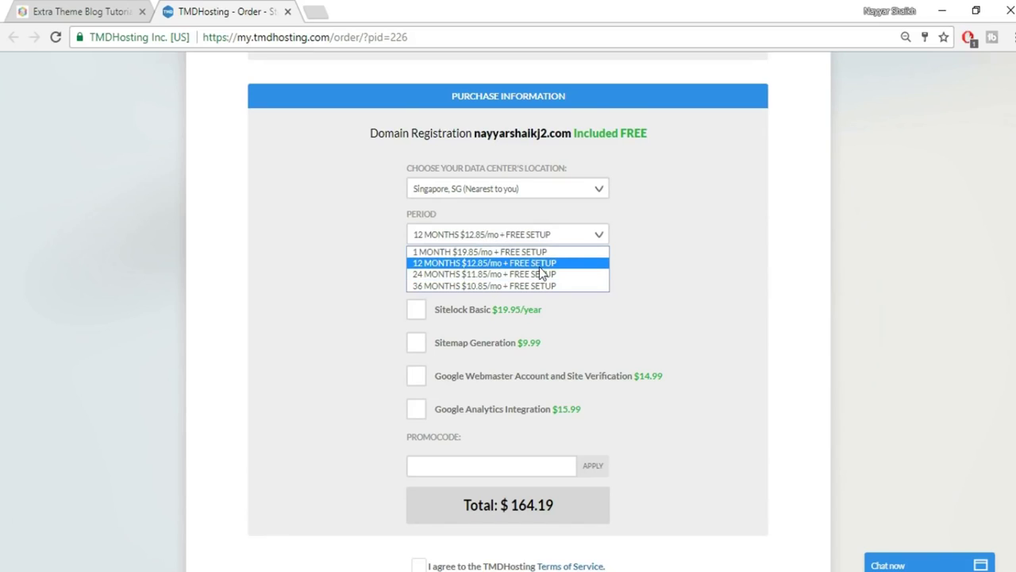
click(510, 267)
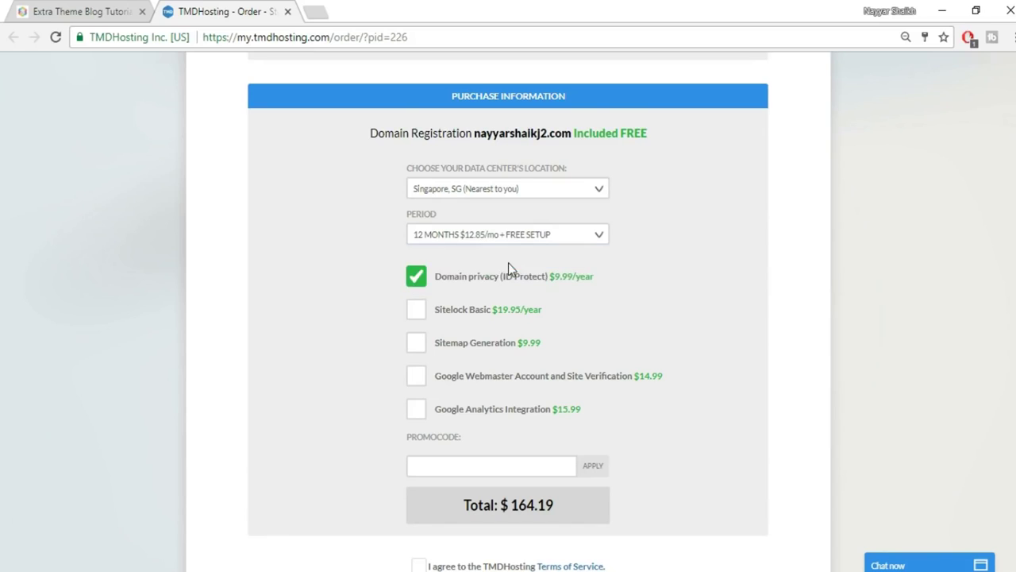
click(415, 284)
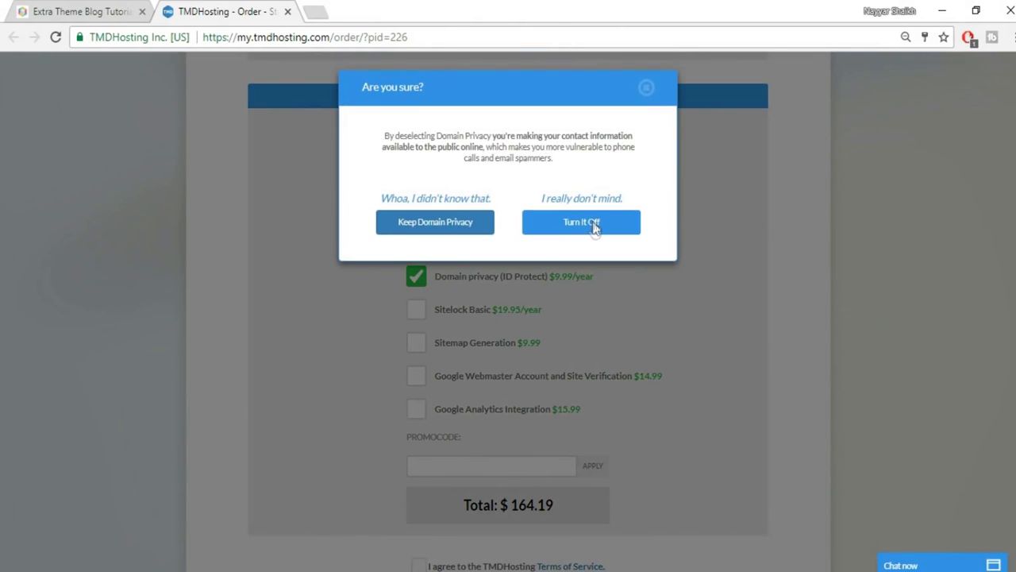
click(593, 222)
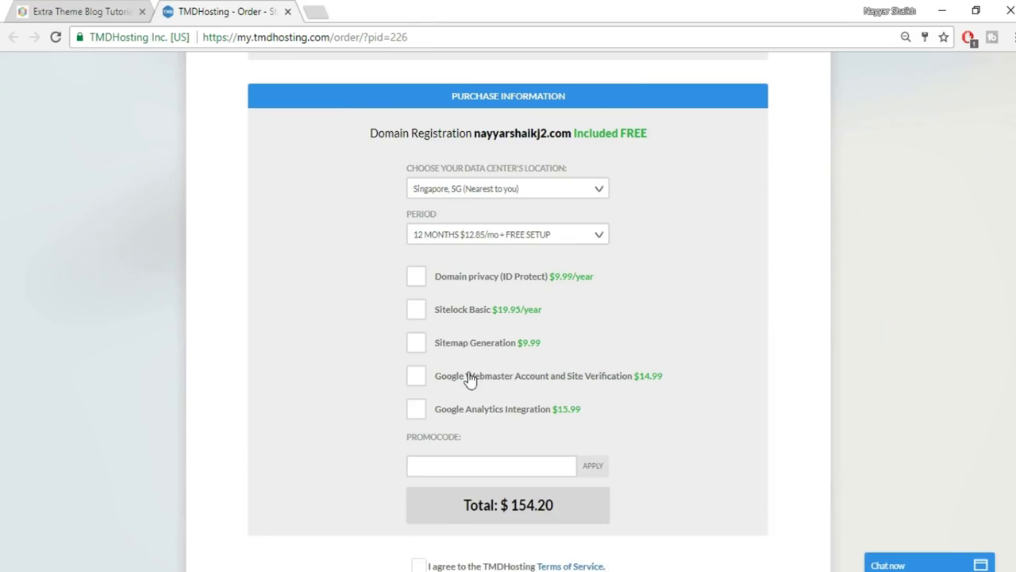
scroll(706, 333, down, 3)
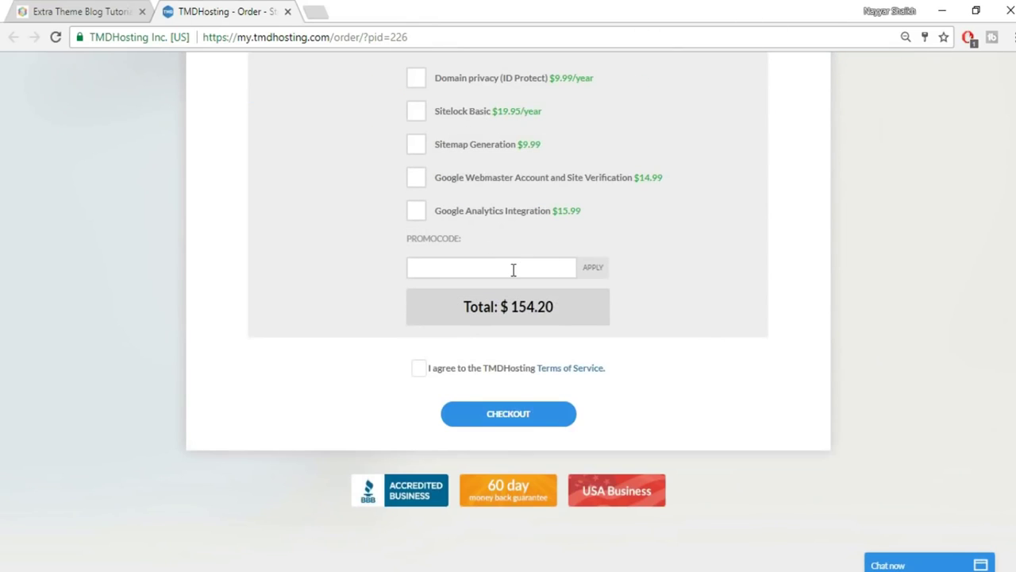
Apply the 7% promo code, accept the Terms of Service and check out at $143.41.
click(512, 268)
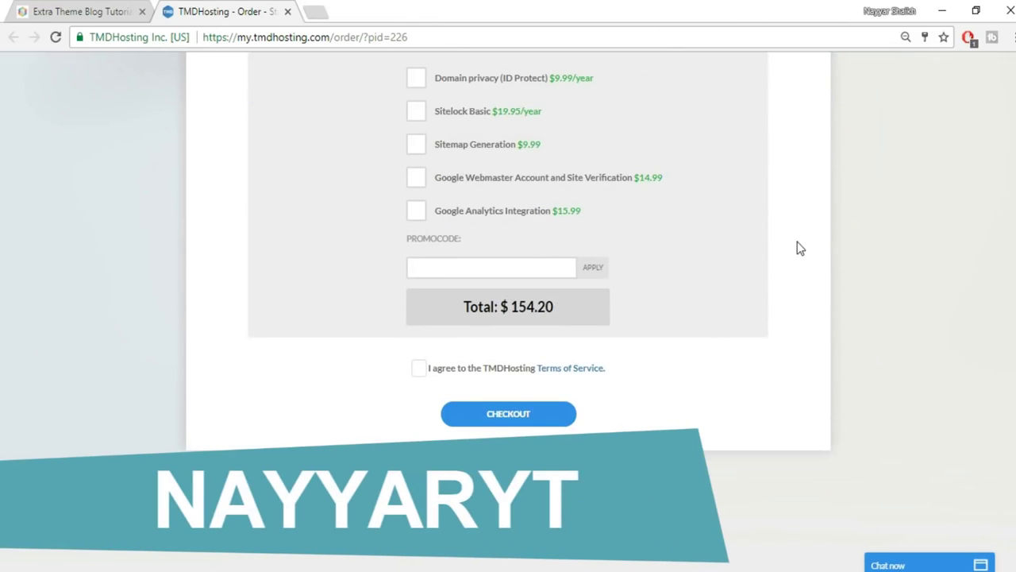
text(nayy)
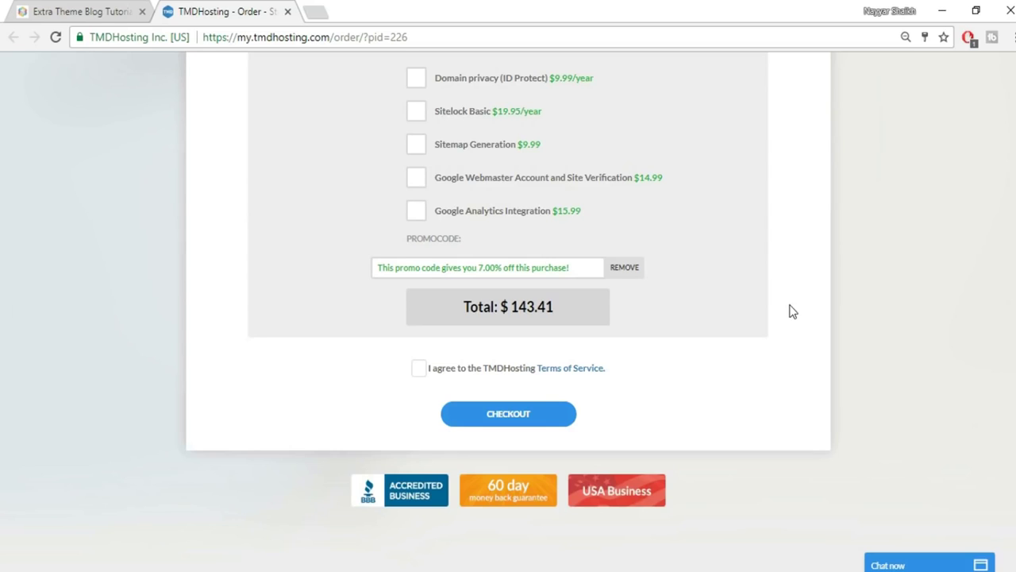
click(419, 370)
click(562, 421)
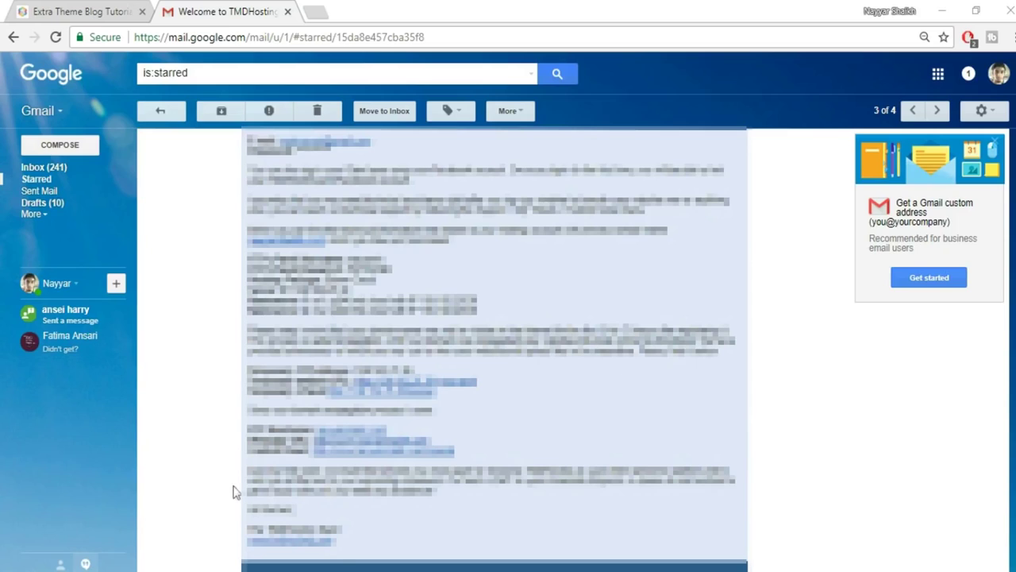
Open the welcome email's cPanel link in a new tab and switch to the cPanel login page.
right_click(361, 457)
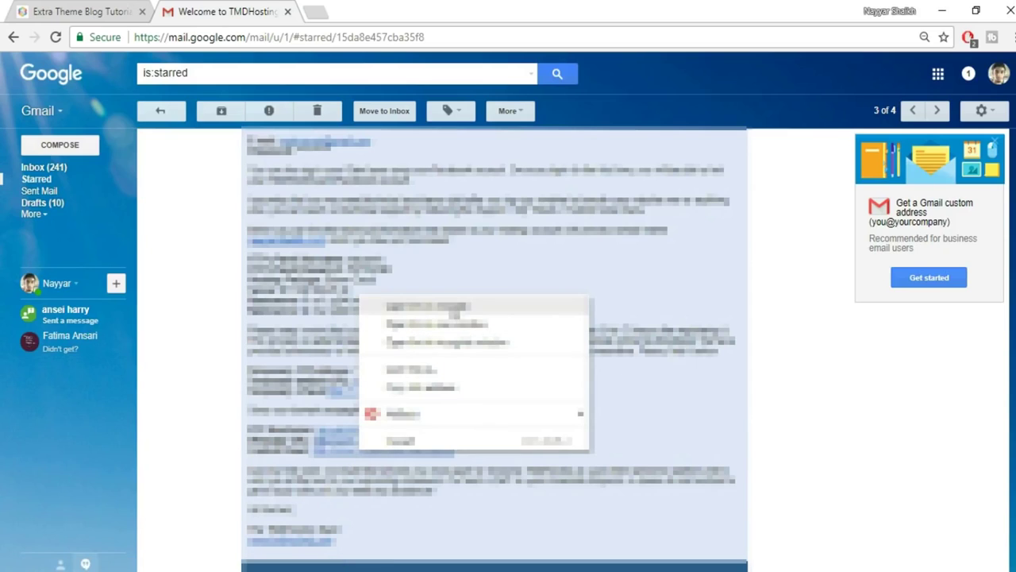
click(454, 319)
click(369, 11)
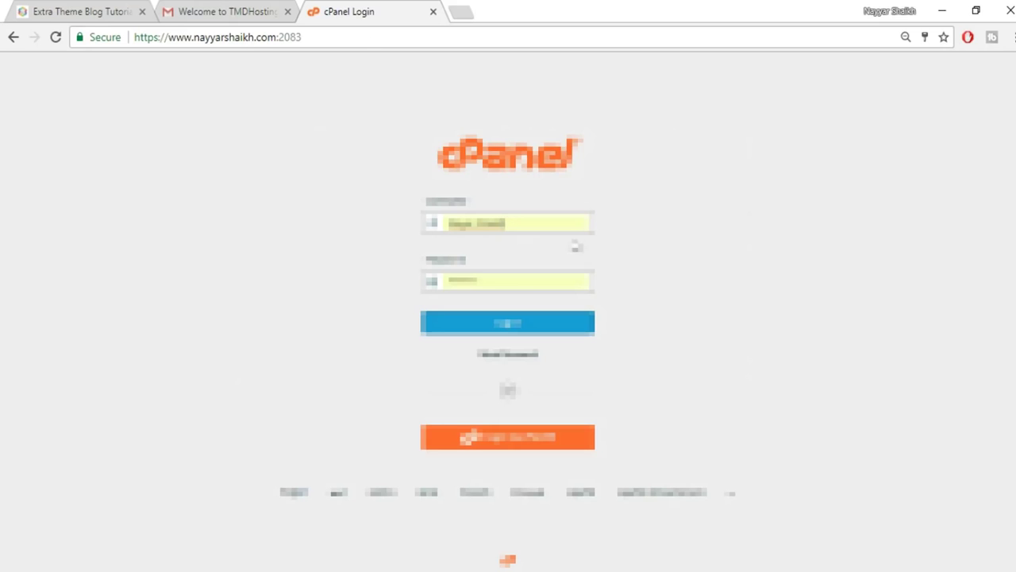
Log in to cPanel with the saved username and password.
click(169, 10)
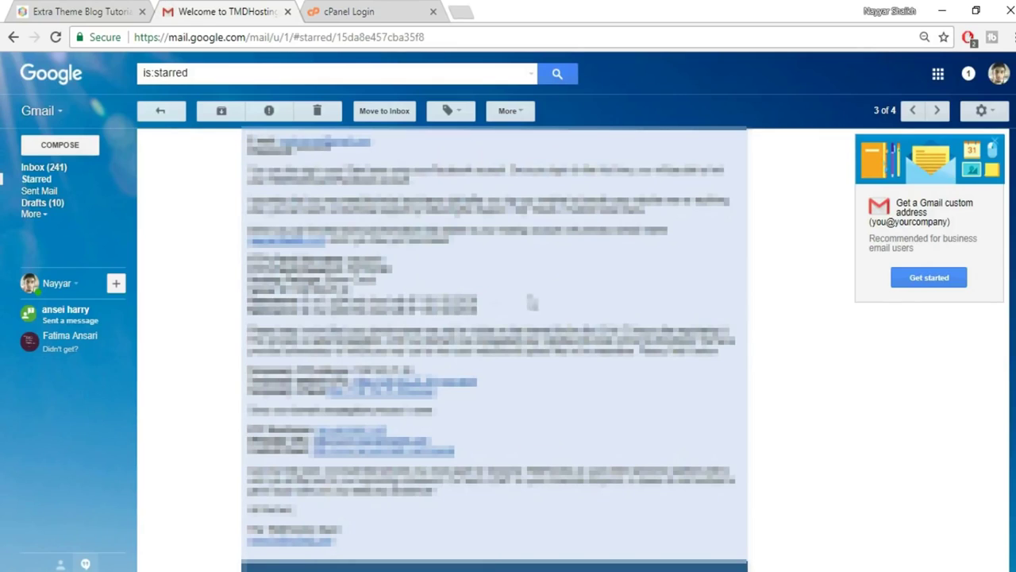
click(389, 11)
double_click(474, 223)
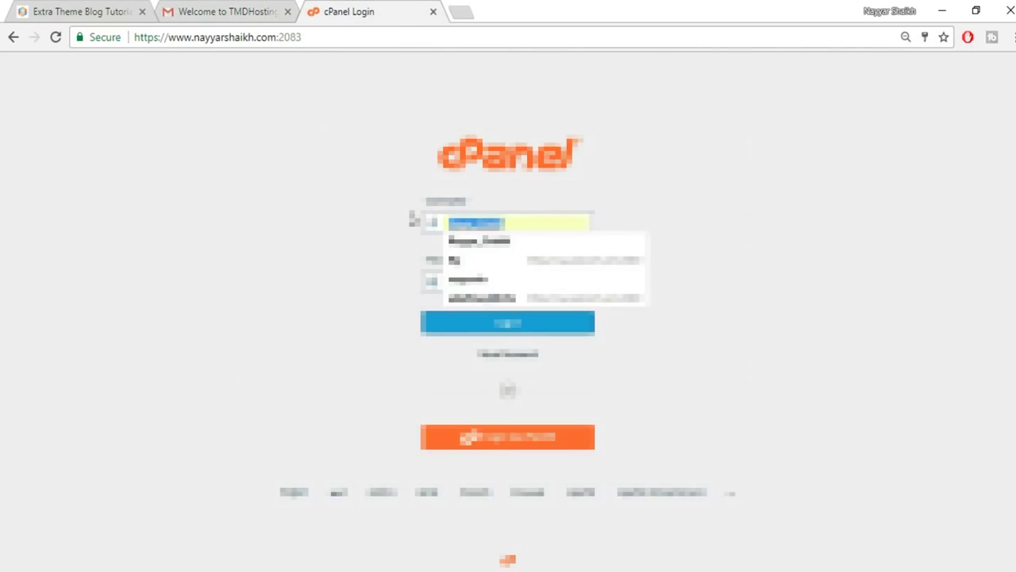
click(486, 279)
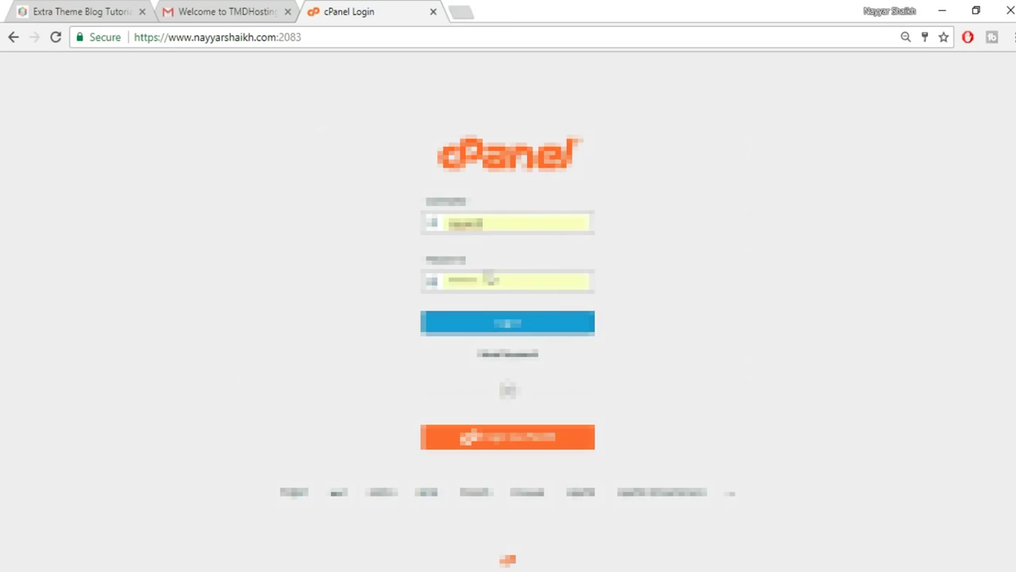
click(476, 327)
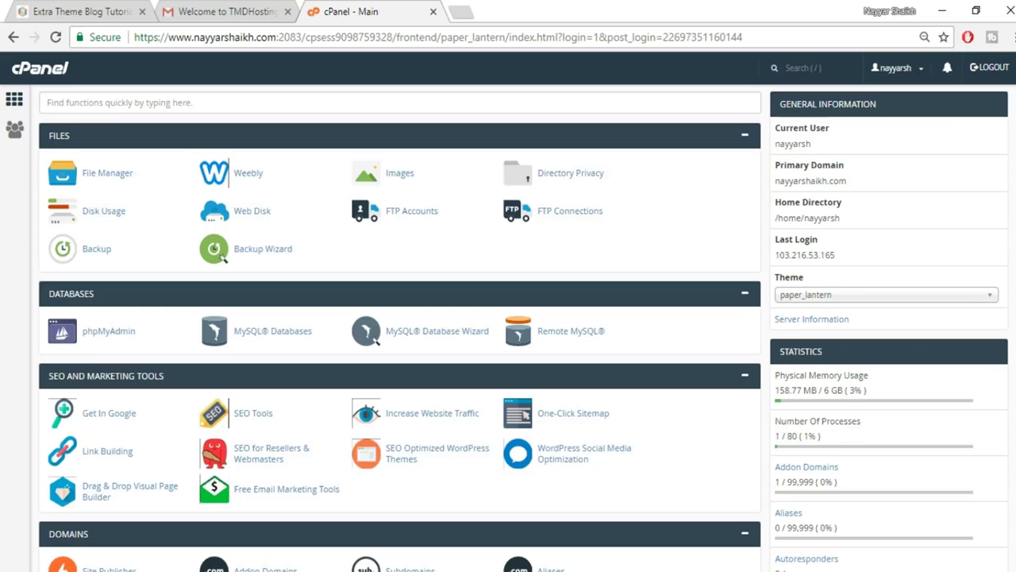
Launch the WordPress 4.8.1 installer from Softaculous Apps Installer.
scroll(400, 325, down, 12)
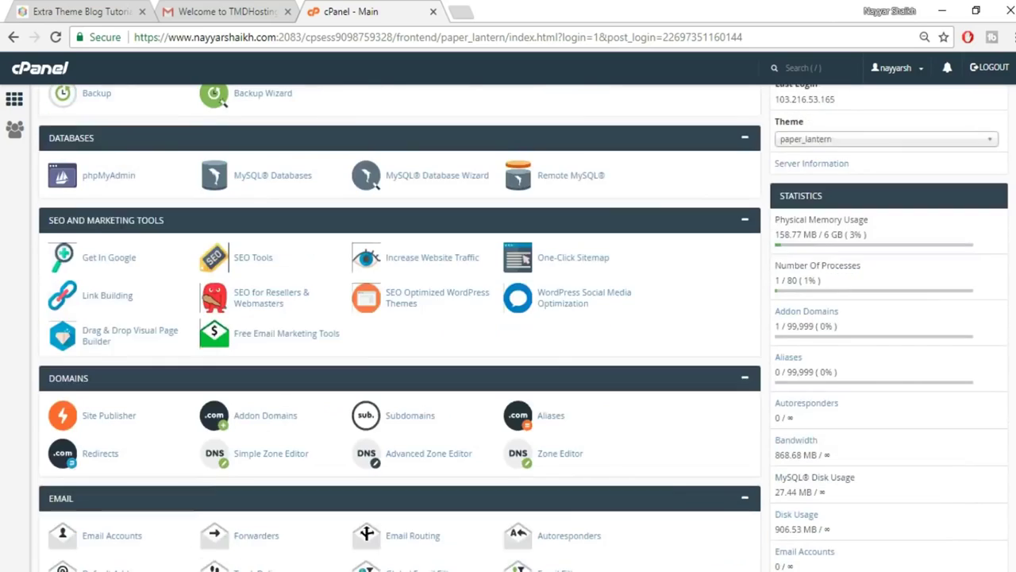
scroll(108, 369, down, 4)
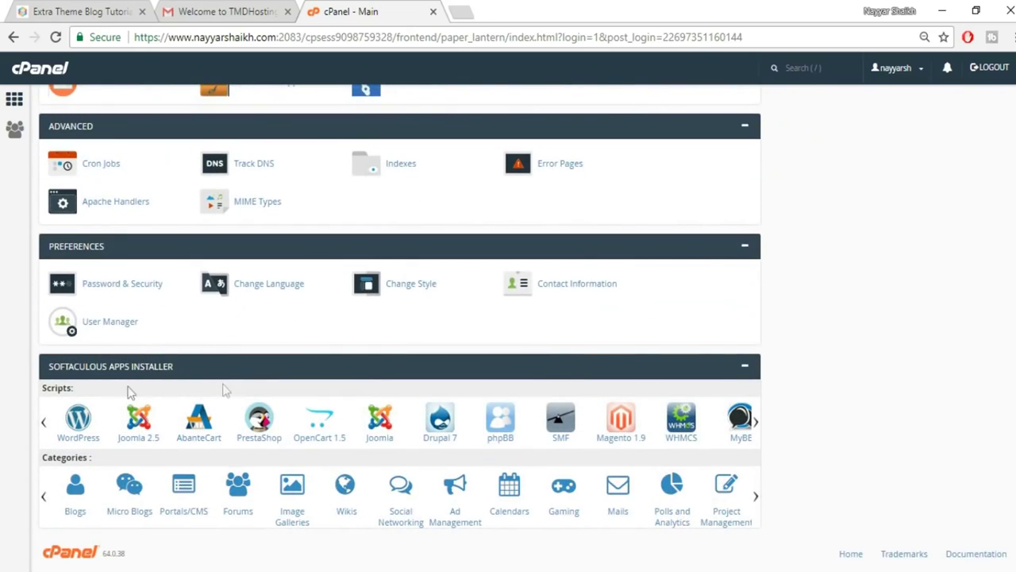
click(89, 442)
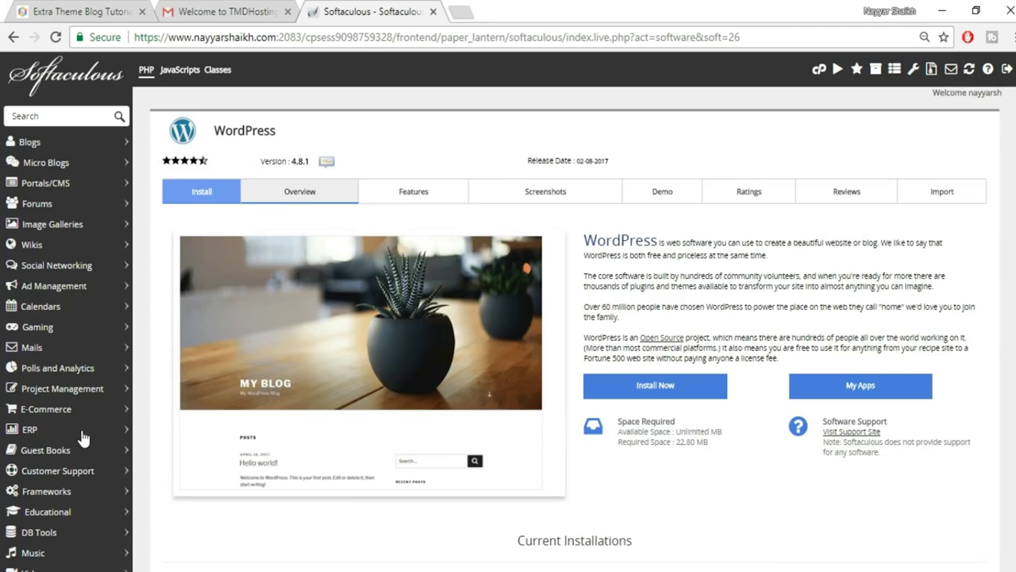
scroll(844, 412, down, 3)
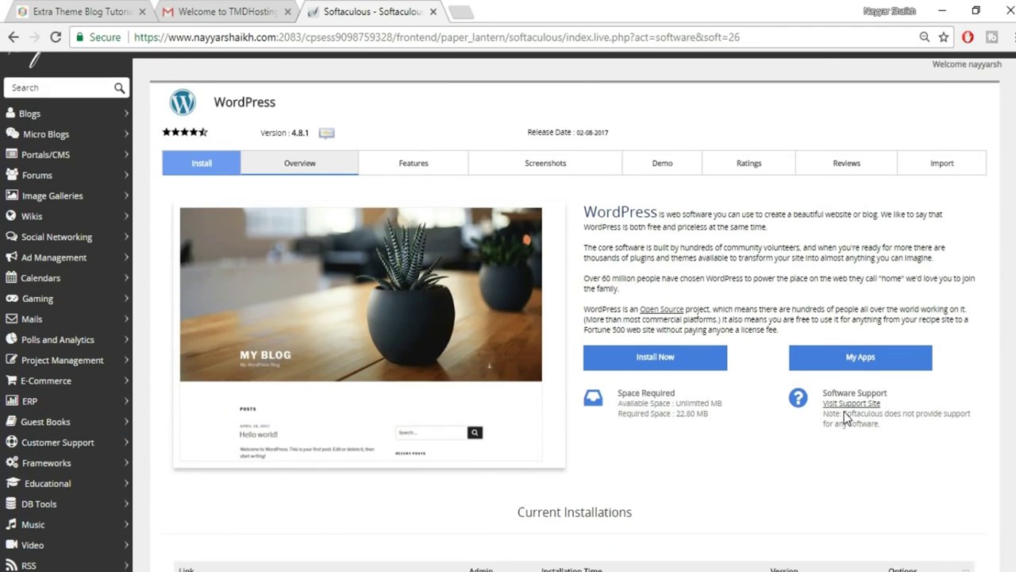
scroll(843, 412, up, 3)
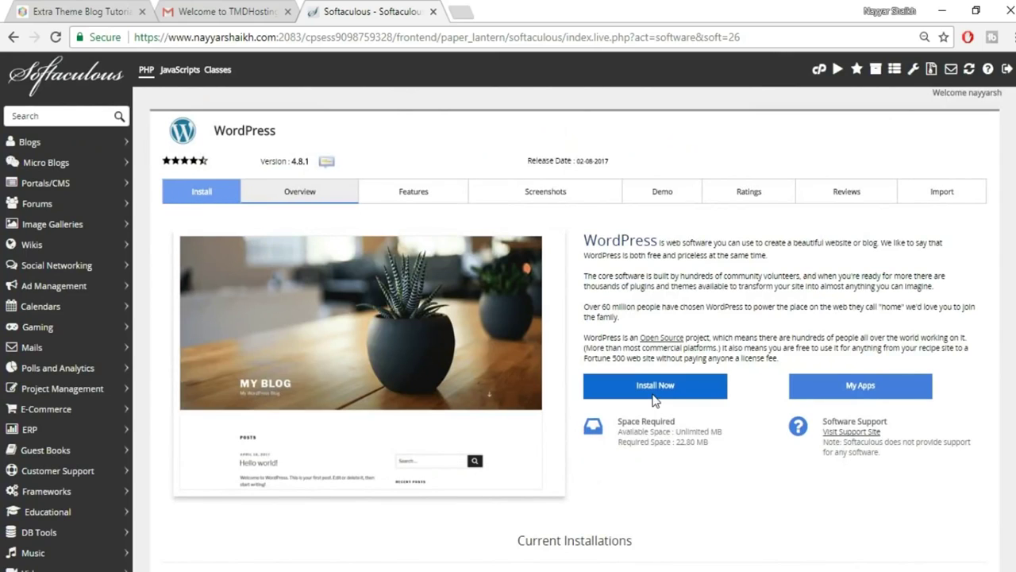
click(680, 387)
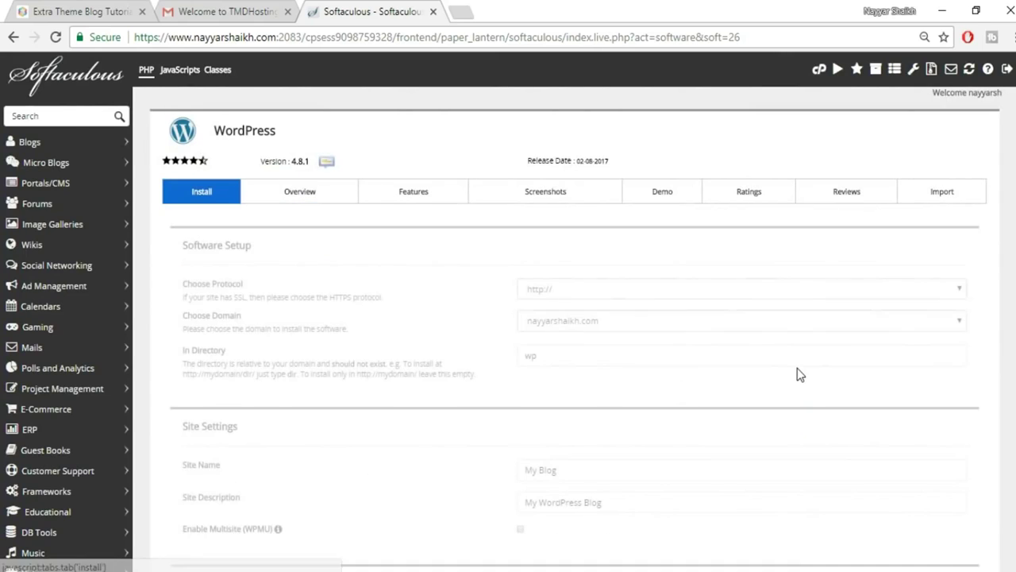
click(797, 363)
click(603, 321)
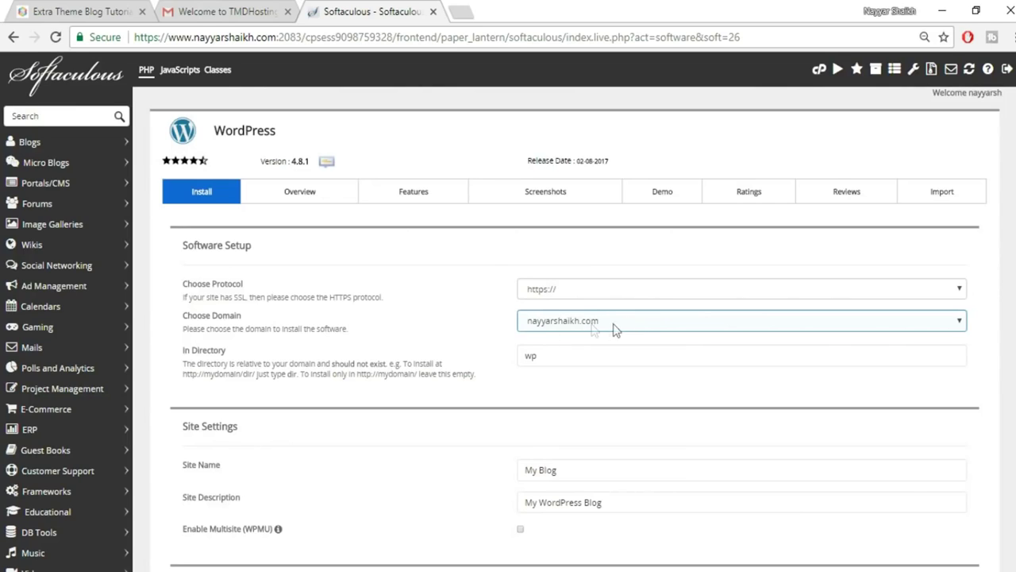
click(629, 322)
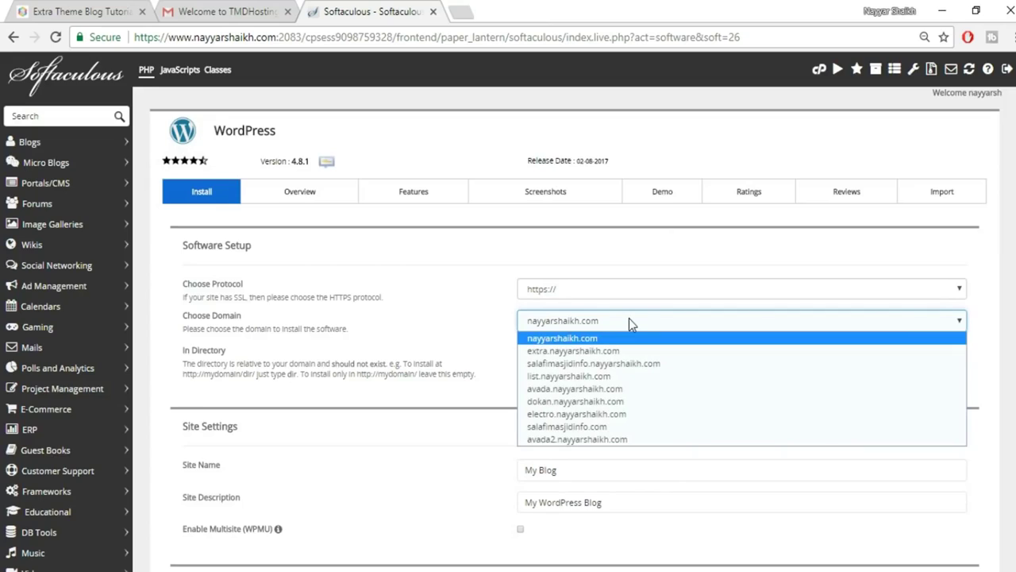
click(628, 320)
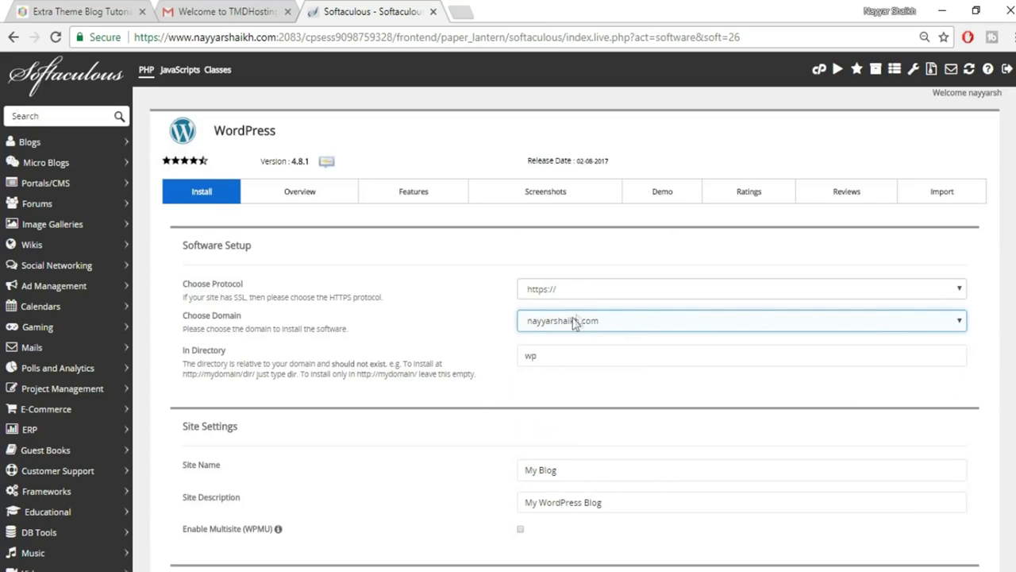
click(624, 326)
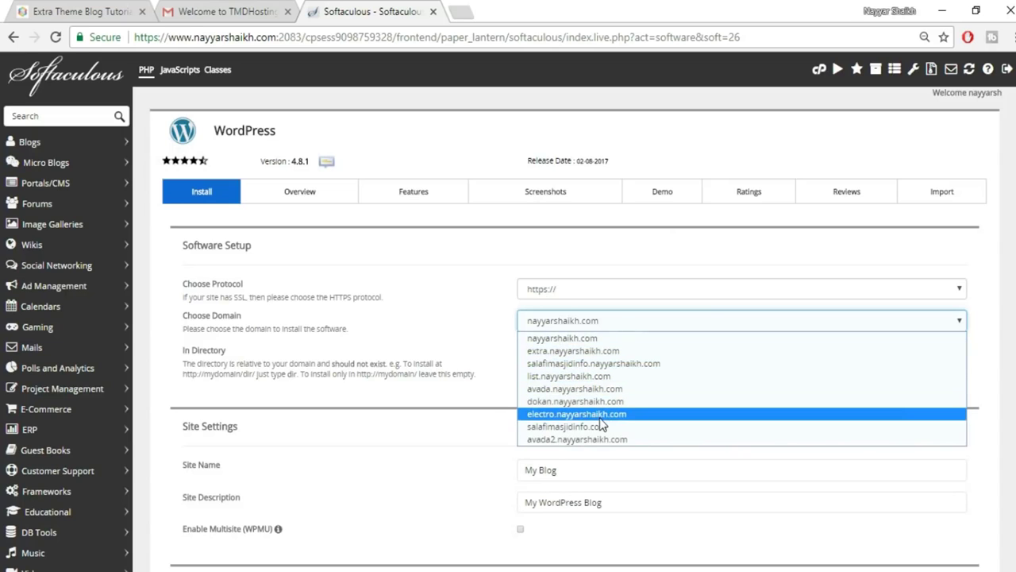
click(579, 351)
Delete 'wp' from In Directory so WordPress installs at the subdomain root.
double_click(612, 356)
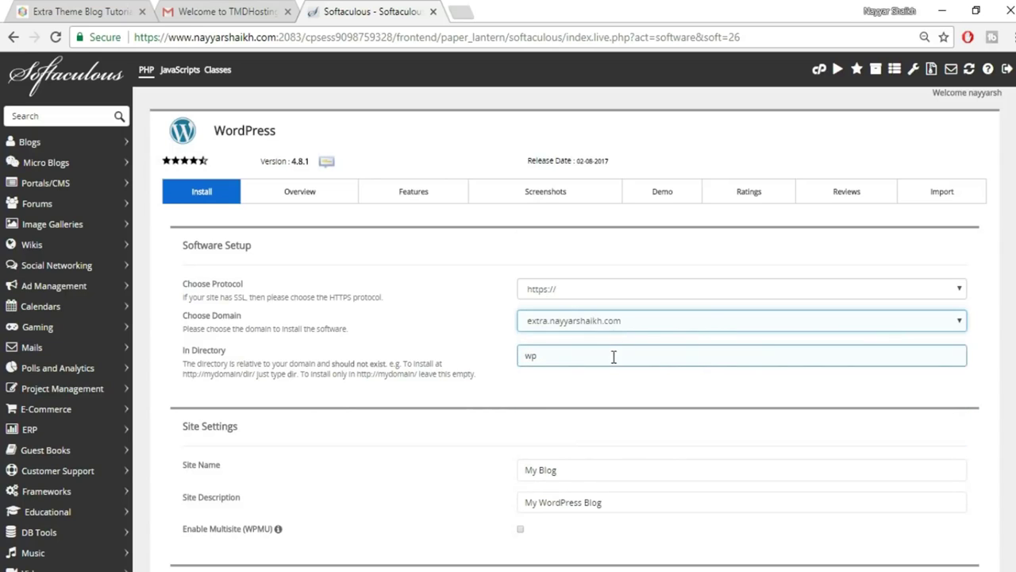
key(BackSpace)
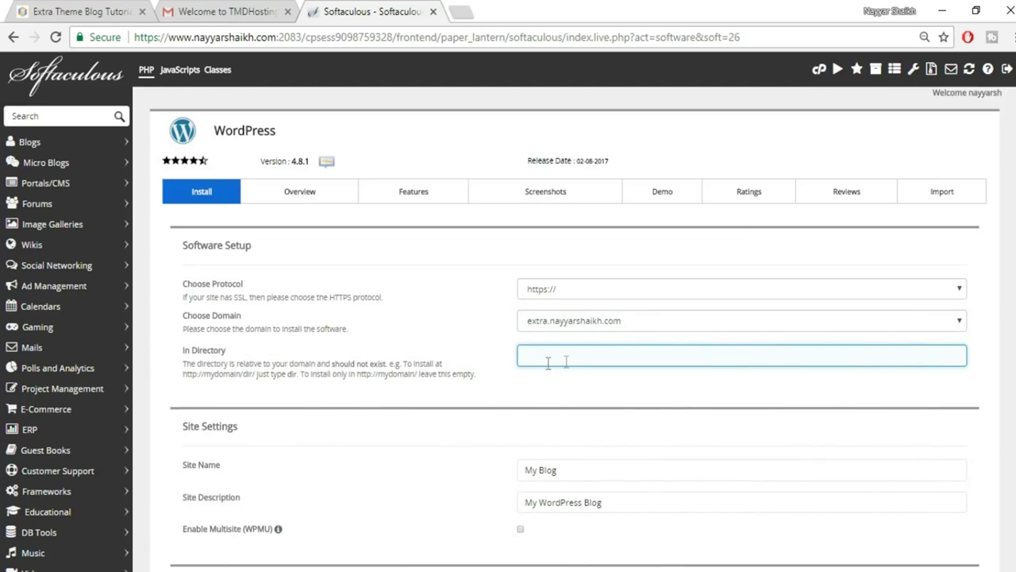
click(561, 375)
click(581, 356)
click(558, 390)
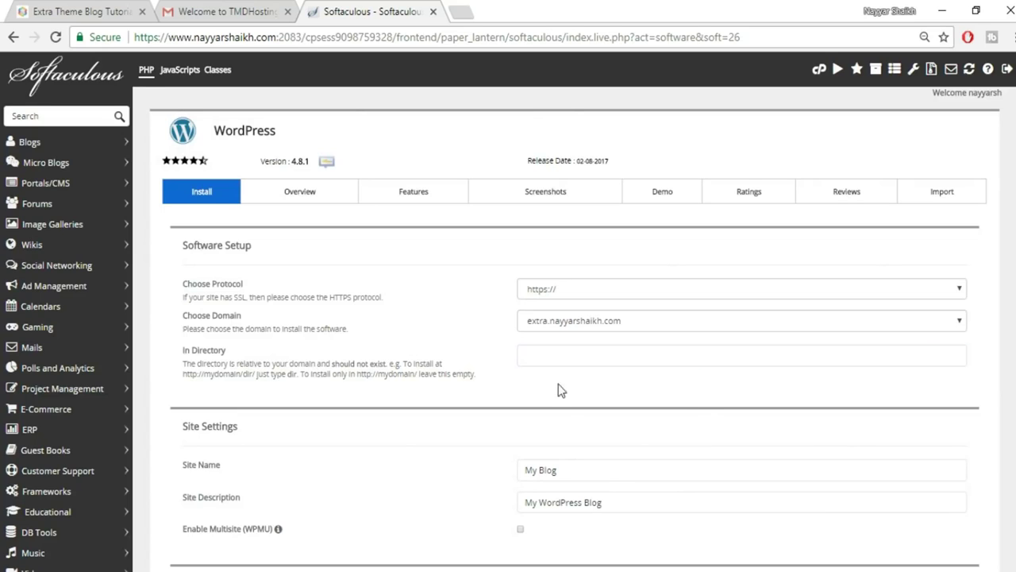
scroll(707, 413, down, 3)
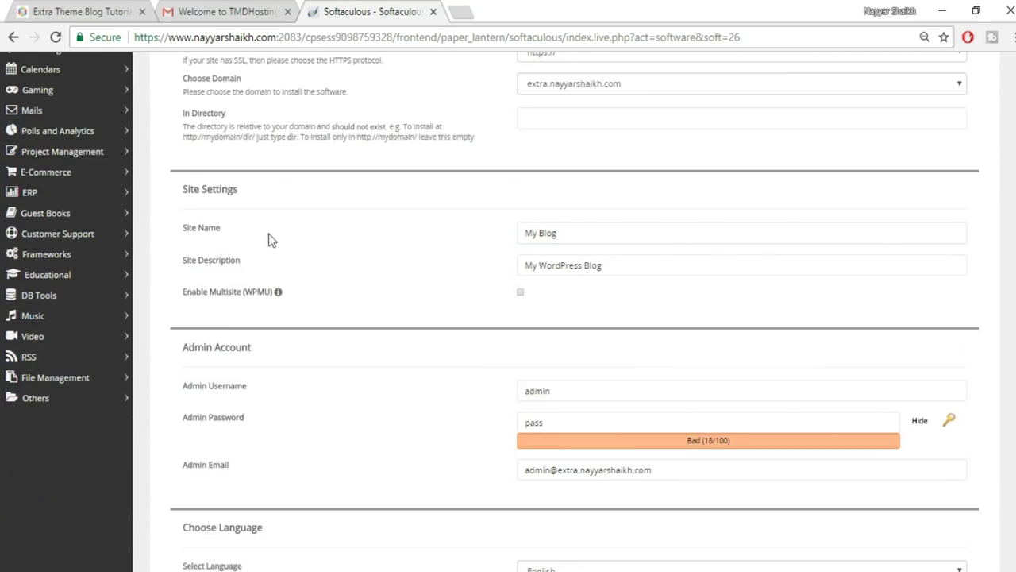
Keep site name 'My Blog' and description 'My WordPress Blog' after checking the Extra demo.
click(608, 238)
click(671, 265)
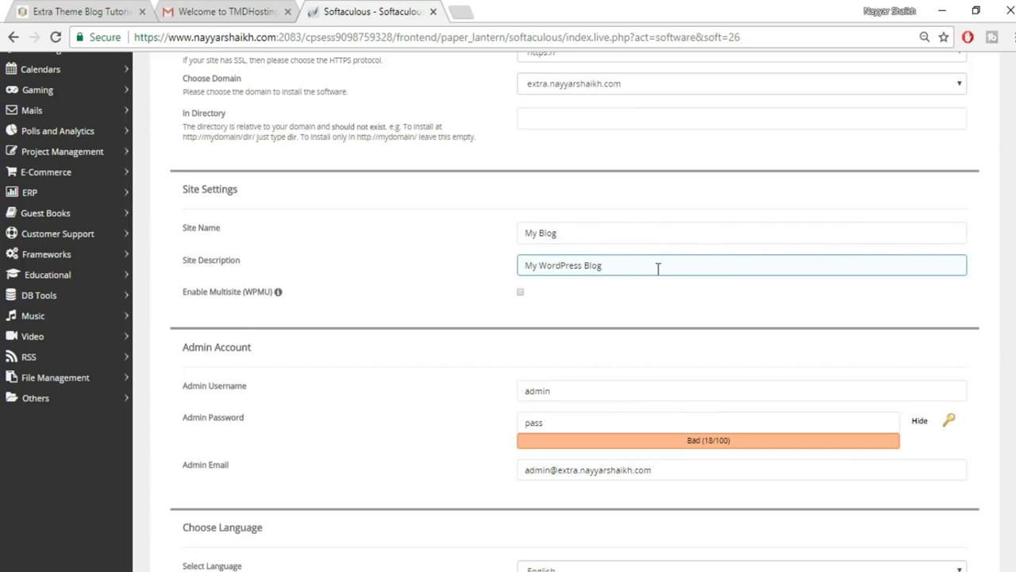
click(576, 232)
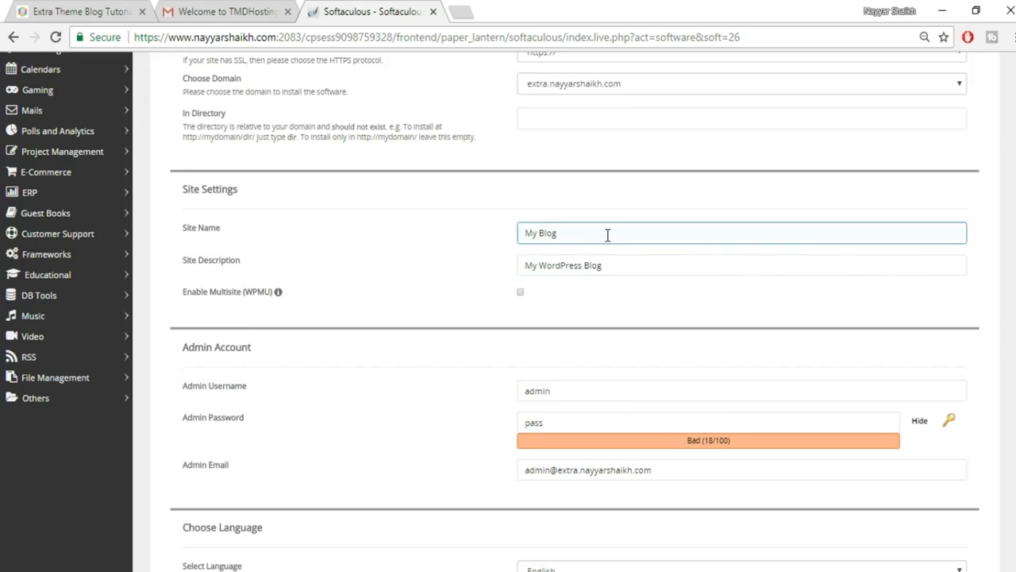
click(57, 9)
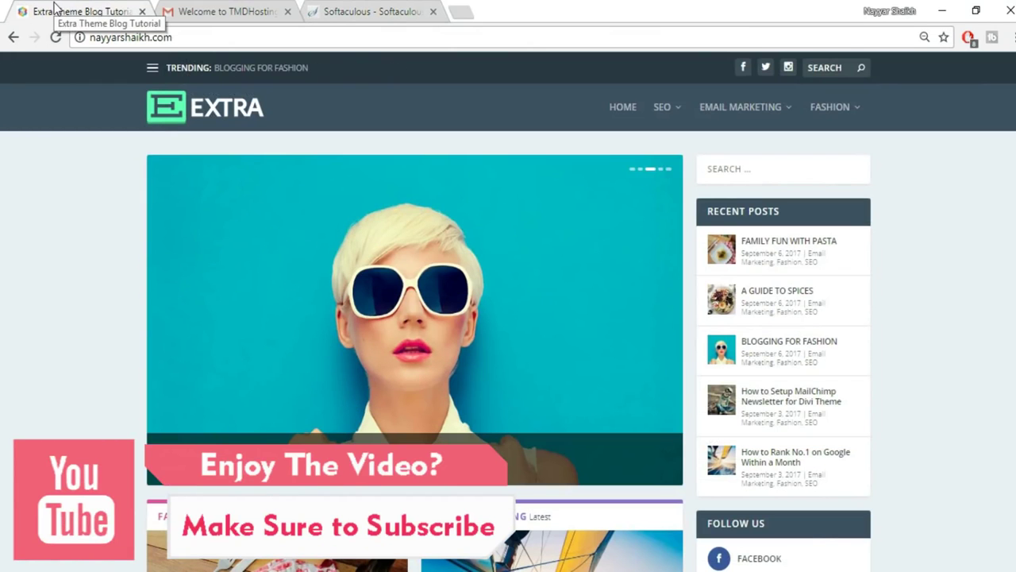
click(365, 11)
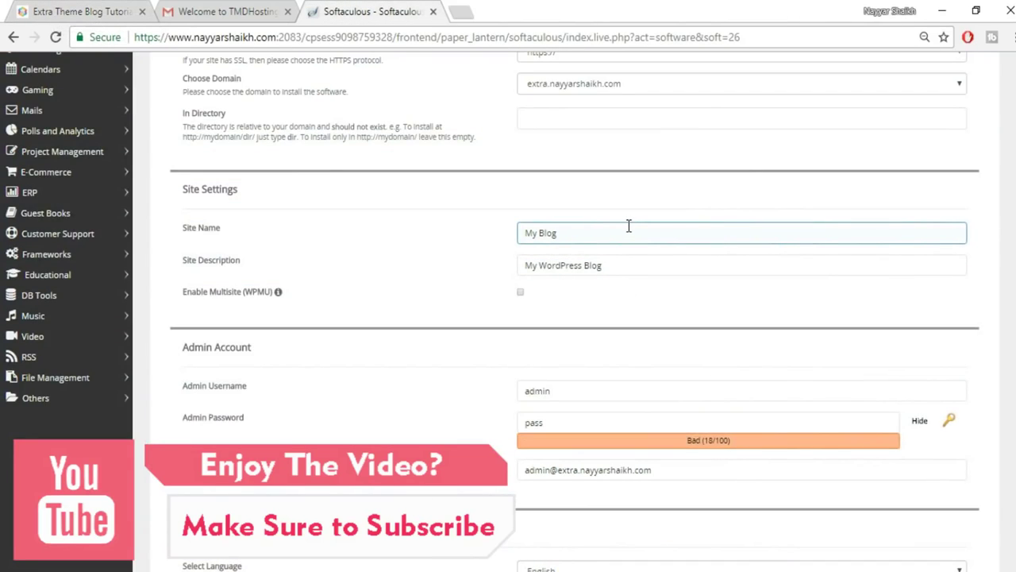
click(595, 265)
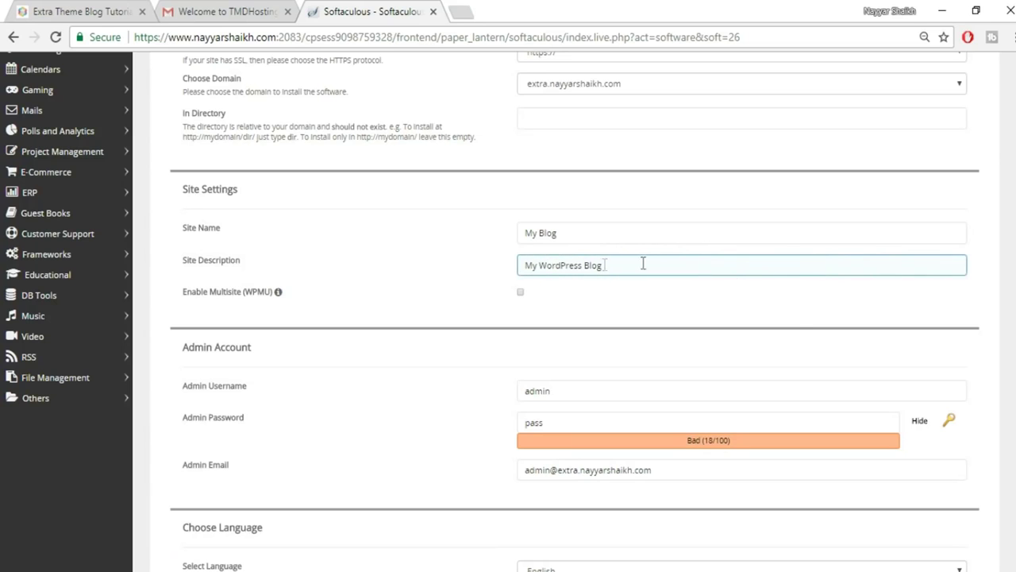
scroll(799, 333, down, 1)
scroll(719, 341, down, 1)
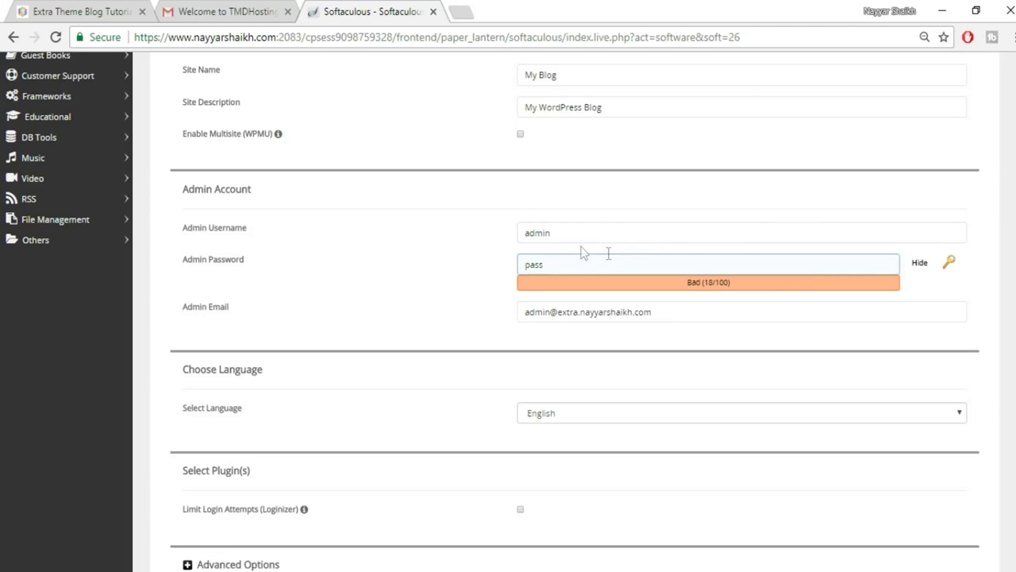
Replace the default admin username with your own name from the autofill suggestion.
drag(598, 229, 504, 241)
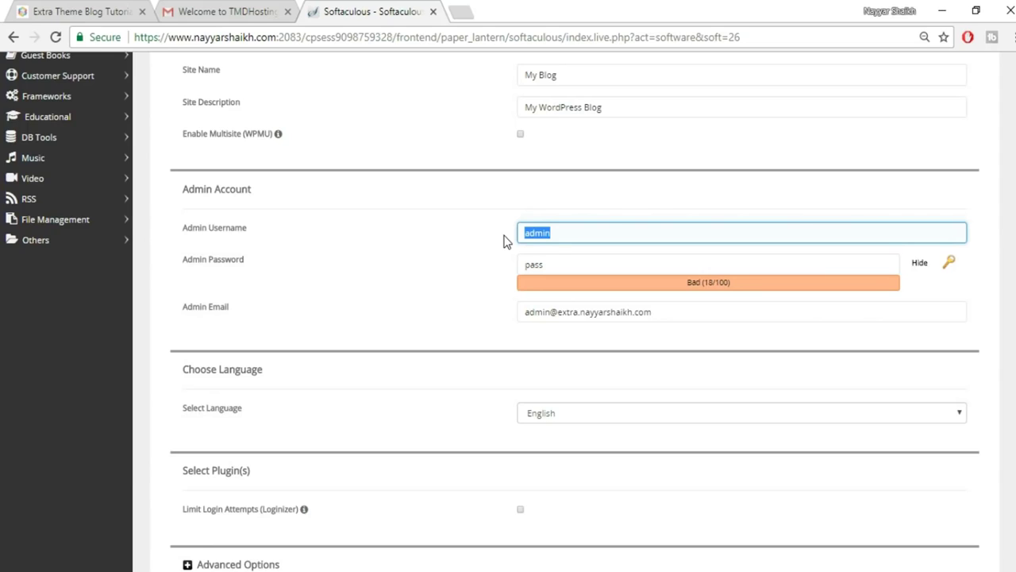
key(BackSpace)
text(N)
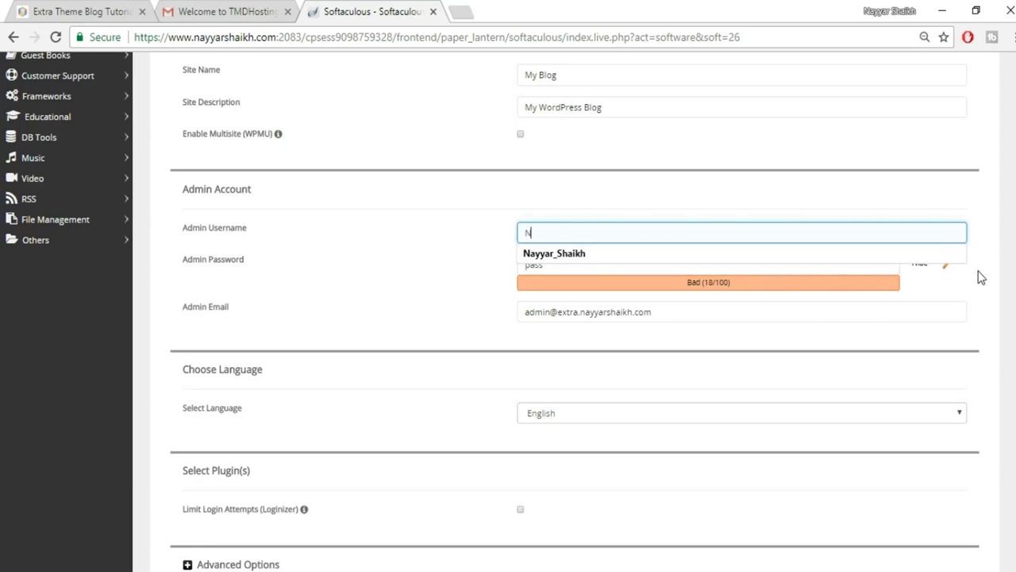
click(790, 266)
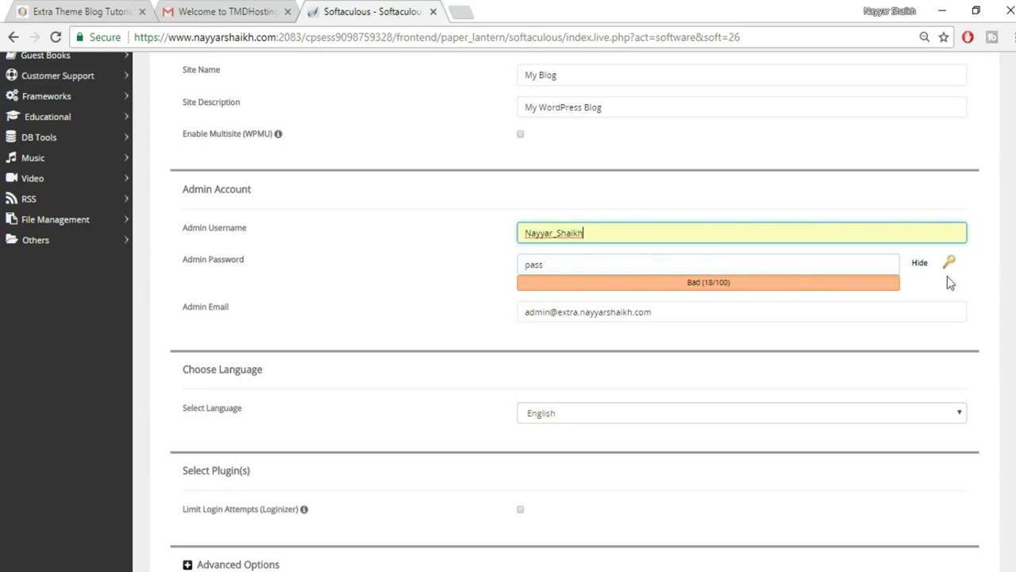
Replace the existing admin password with a new password.
click(921, 264)
double_click(680, 269)
key(BackSpace)
text(1234)
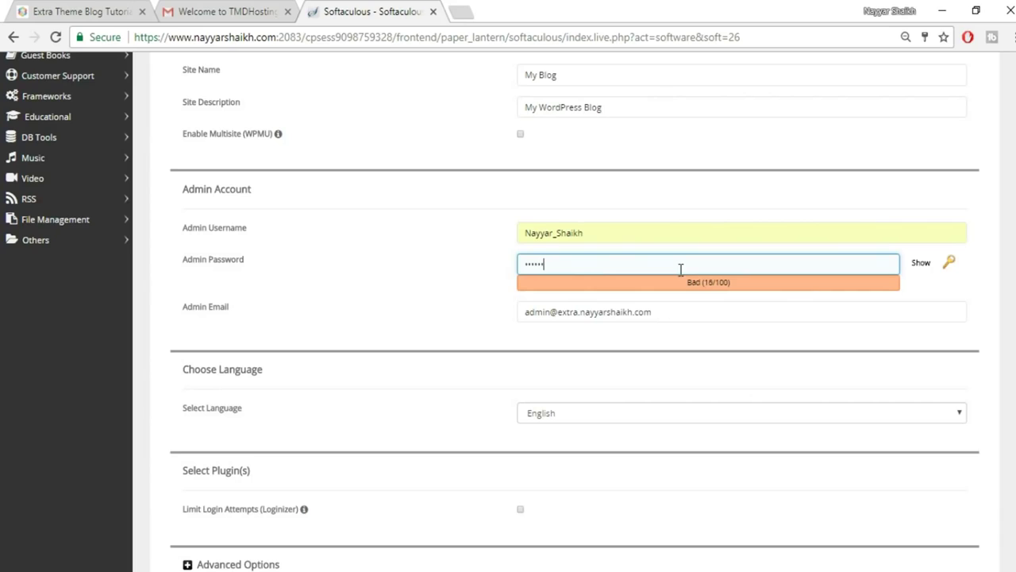
Replace the default admin email with your own address from autofill.
click(715, 308)
drag(714, 309, 476, 309)
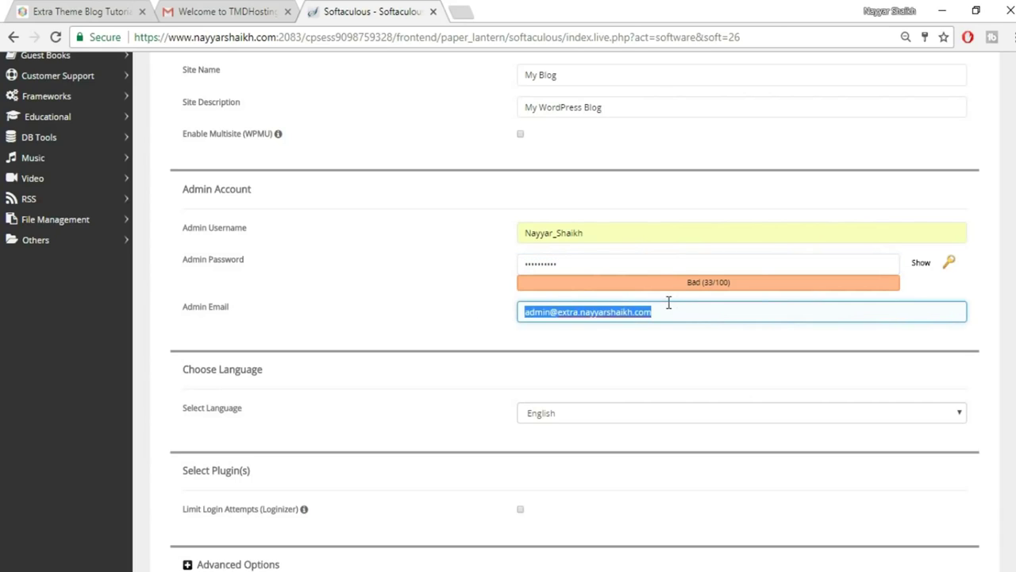
text(r)
click(626, 332)
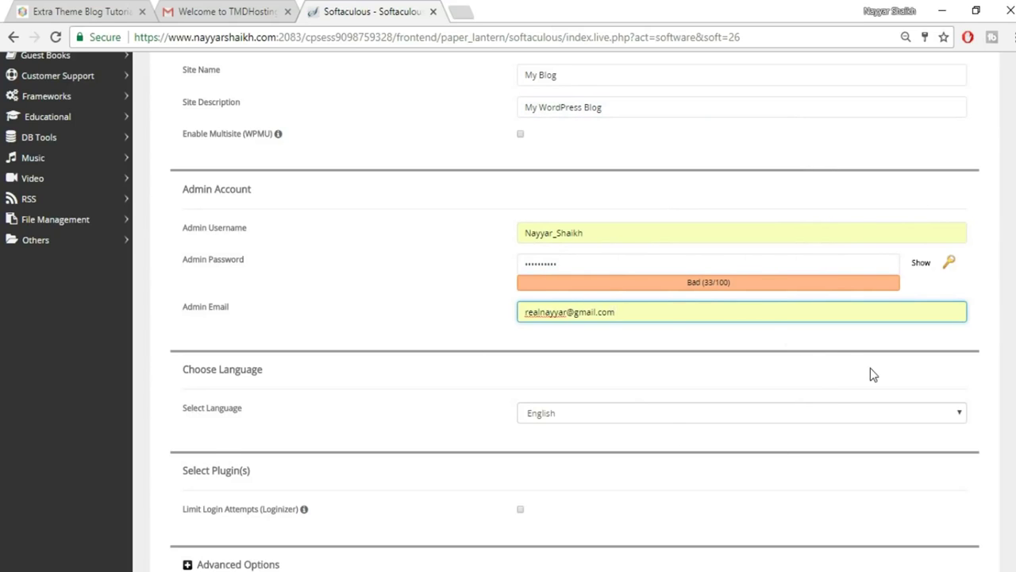
scroll(870, 367, down, 6)
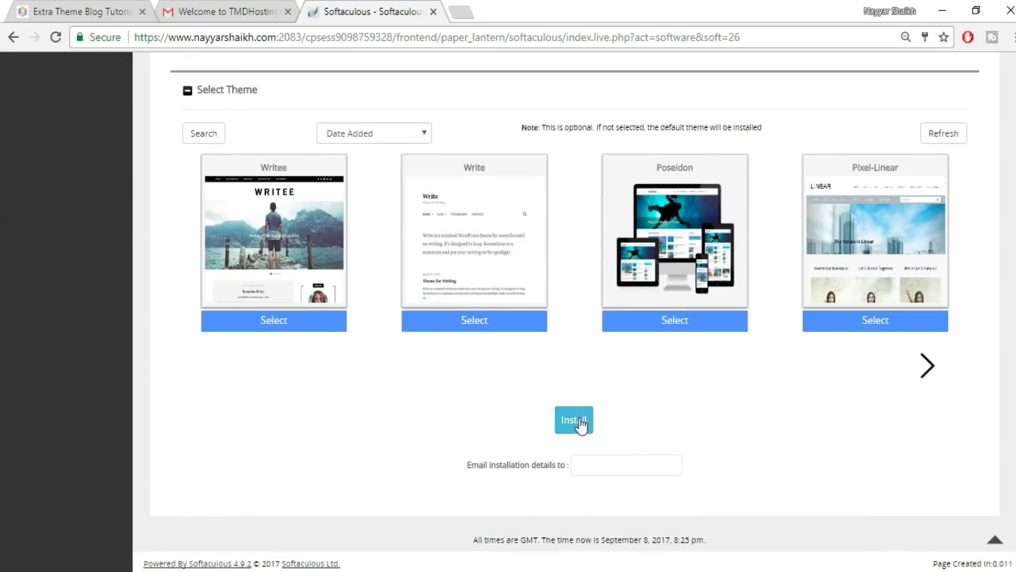
Run the install, then open the Administrative URL dashboard in a new tab.
click(576, 421)
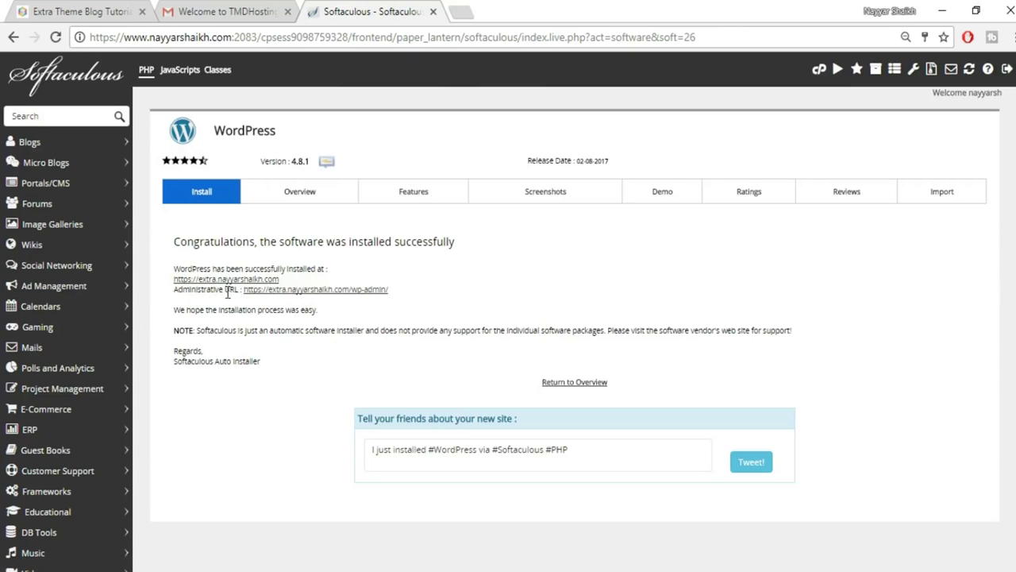
right_click(347, 300)
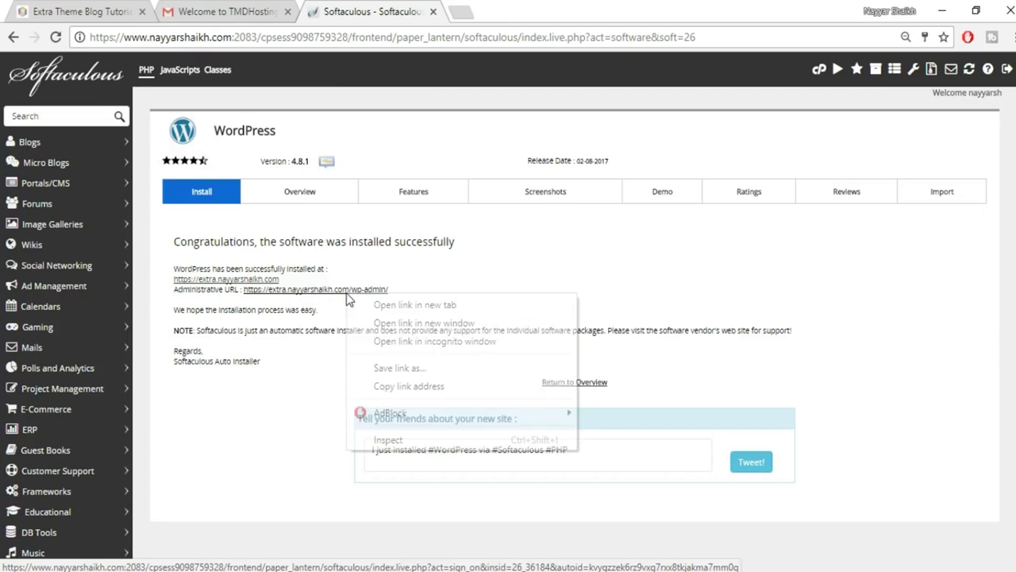
click(392, 305)
key(ctrl+Tab)
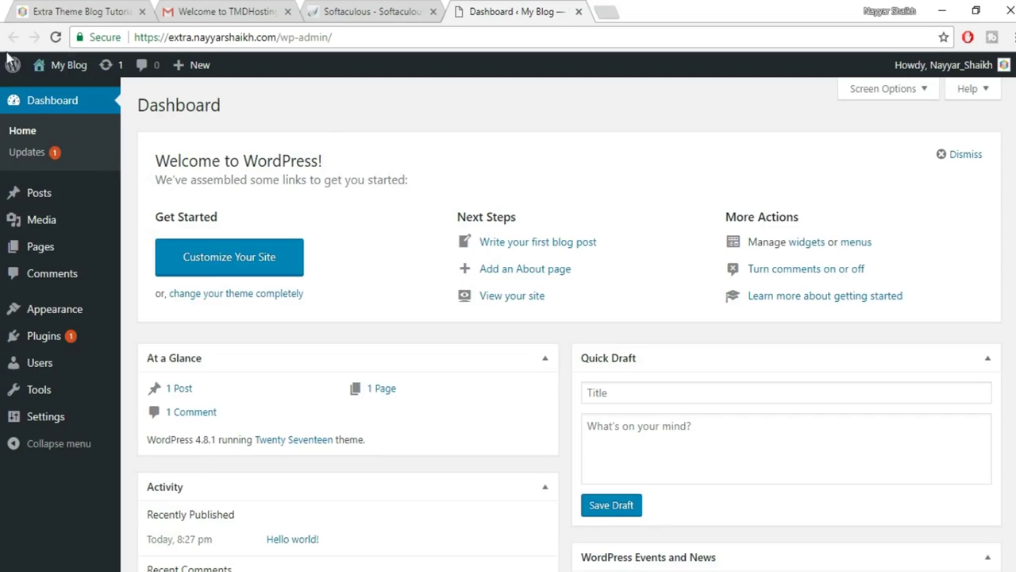
Open the new blog's front page via My Blog > Visit Site in a new tab.
mouse_move(55, 66)
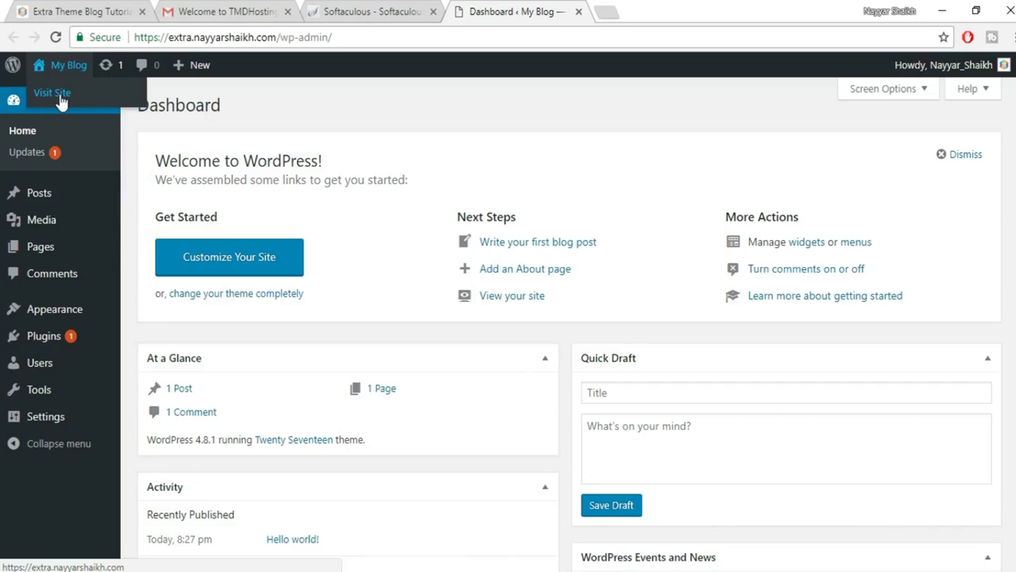
right_click(60, 96)
click(95, 104)
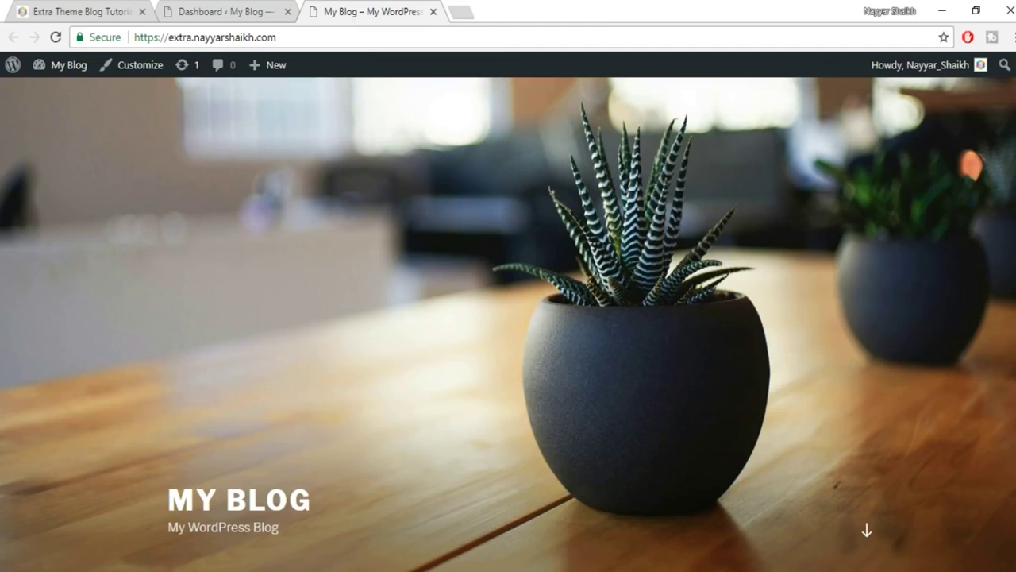
scroll(508, 317, down, 14)
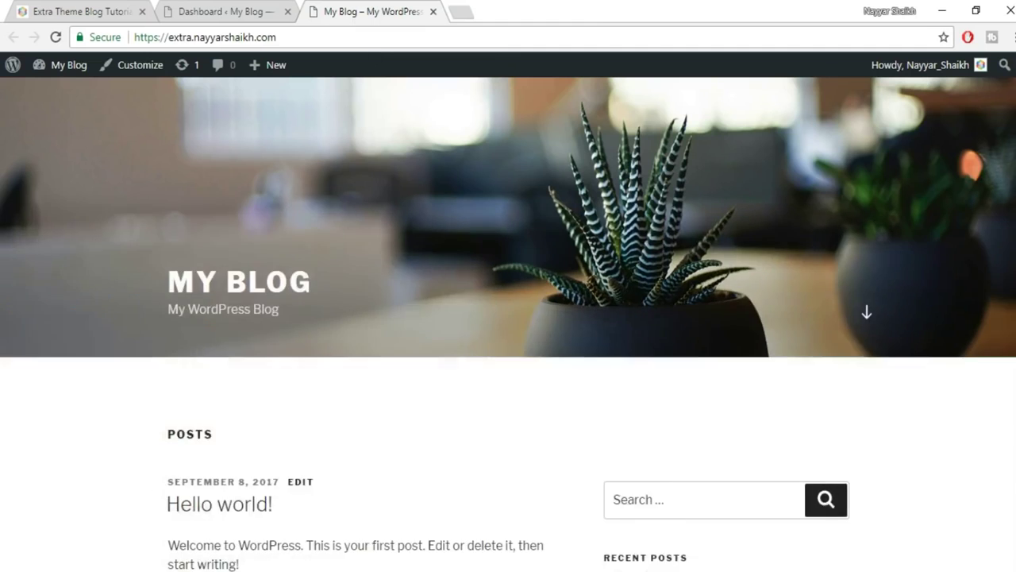
scroll(847, 145, up, 15)
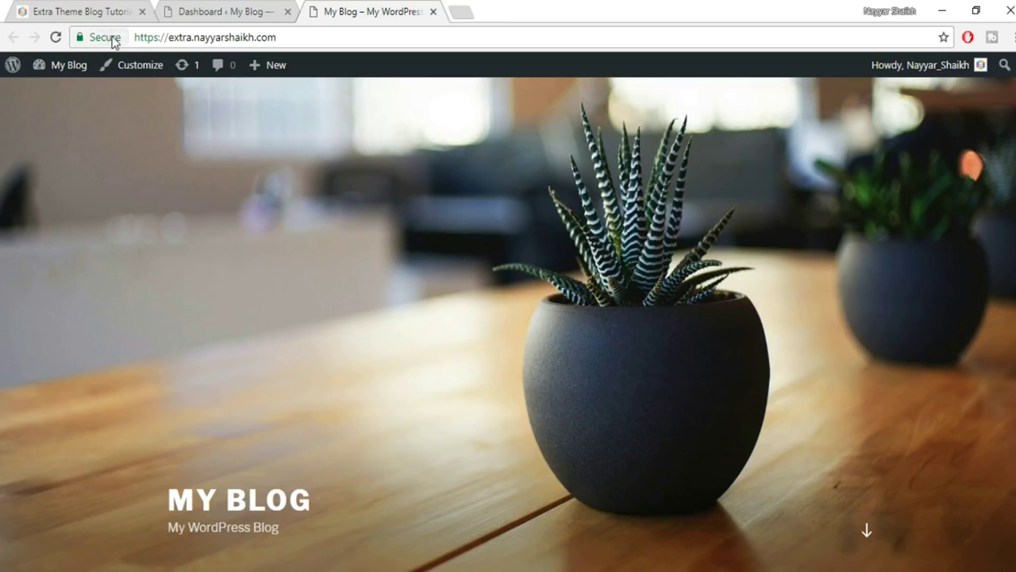
Compare the default 'My Blog' front page with the Dashboard and Extra demo tabs.
click(222, 7)
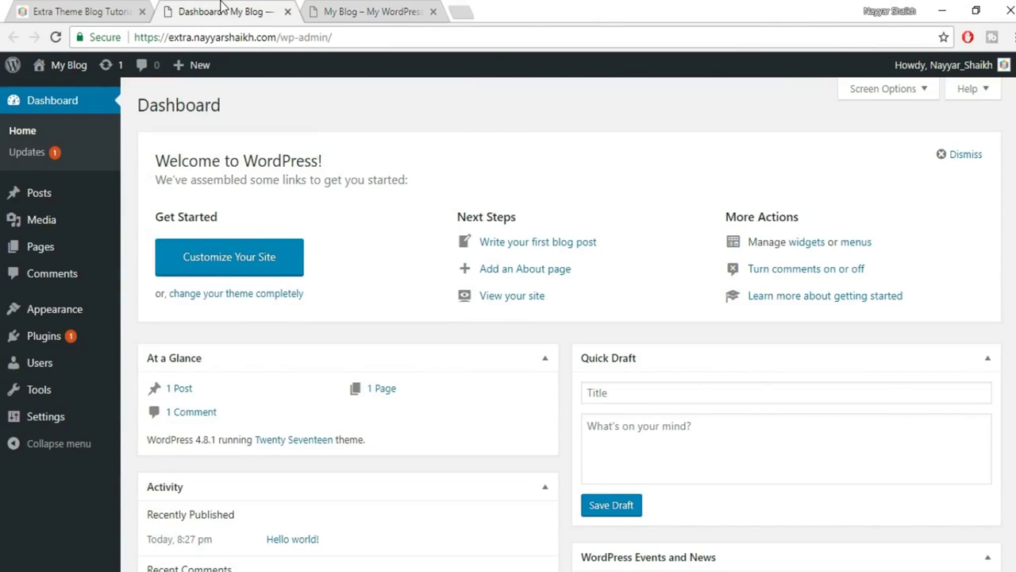
click(362, 11)
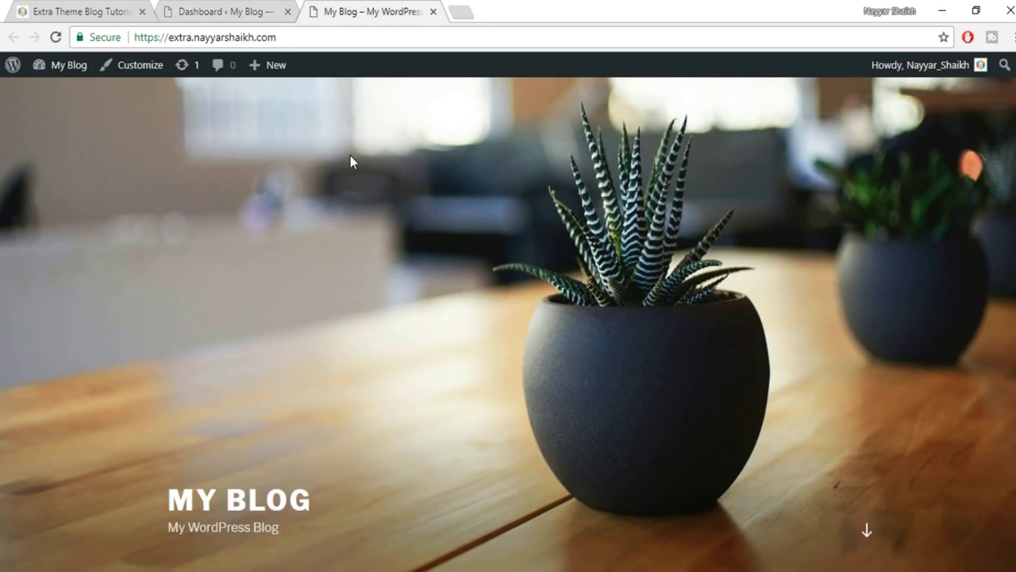
click(83, 10)
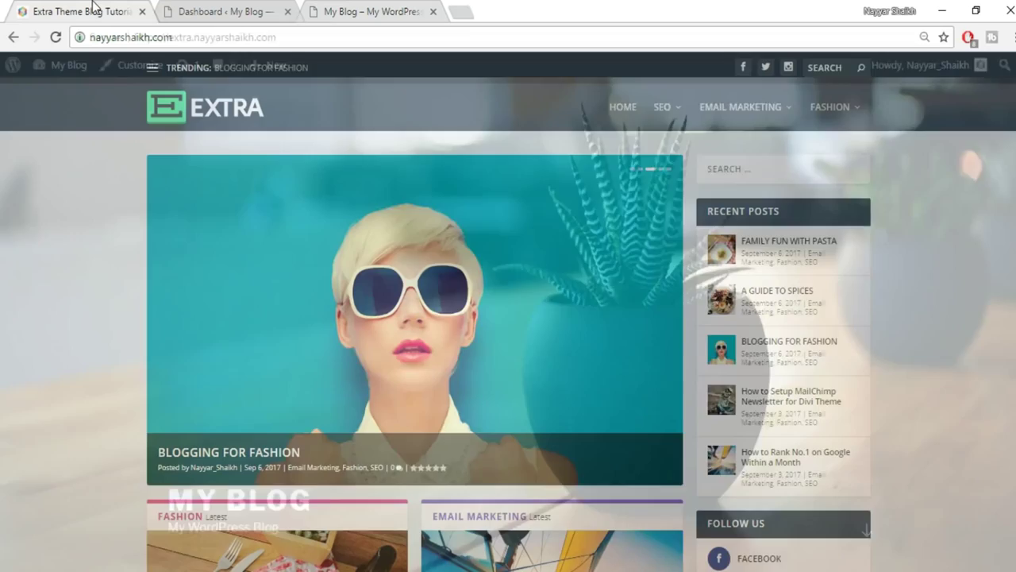
scroll(664, 275, down, 7)
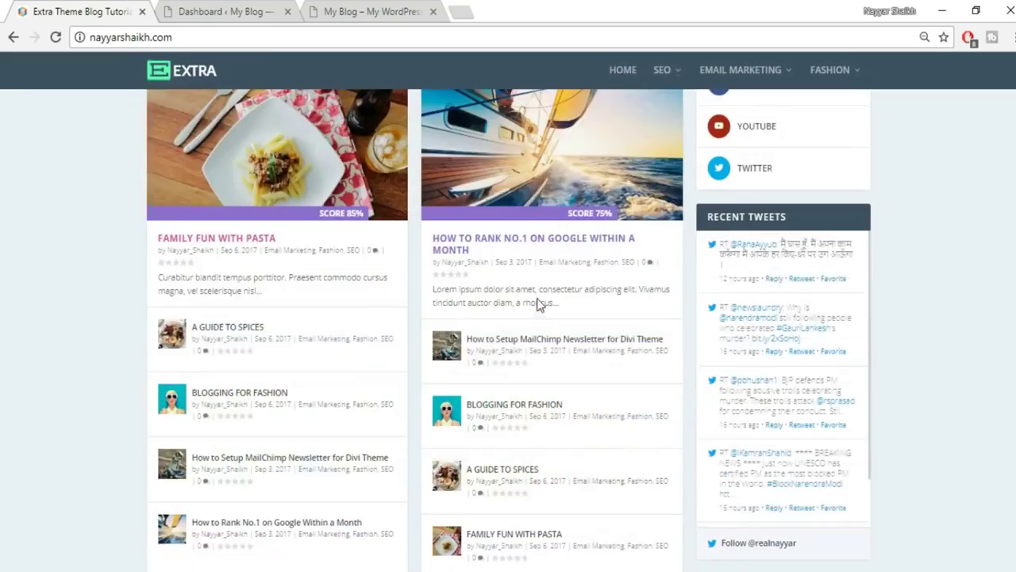
scroll(575, 375, up, 7)
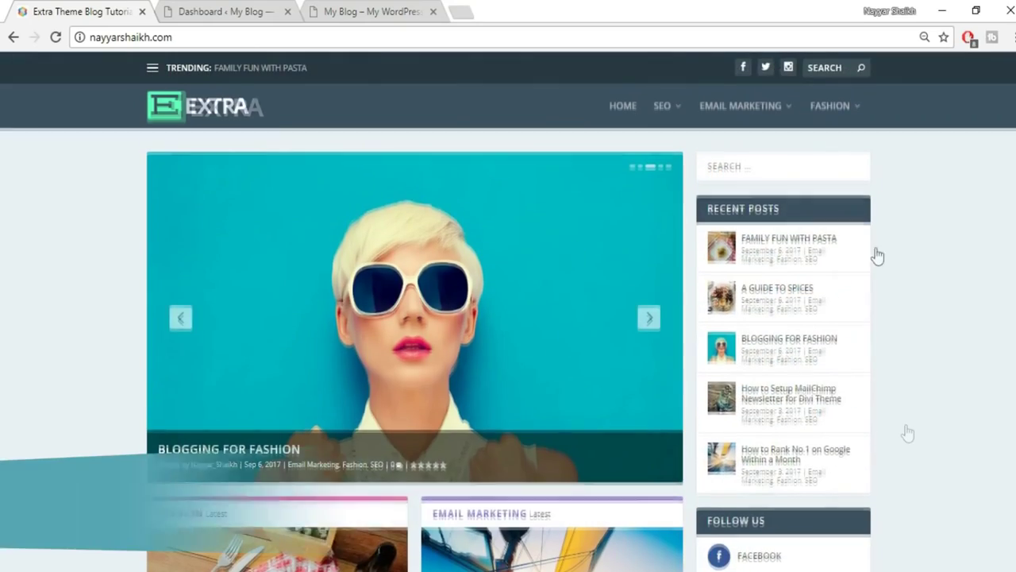
click(371, 11)
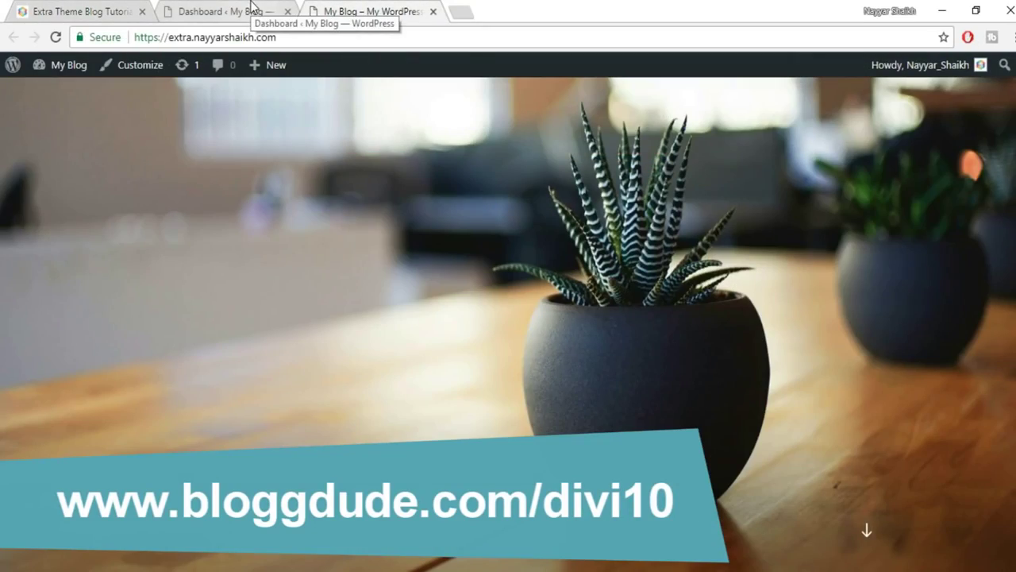
click(464, 12)
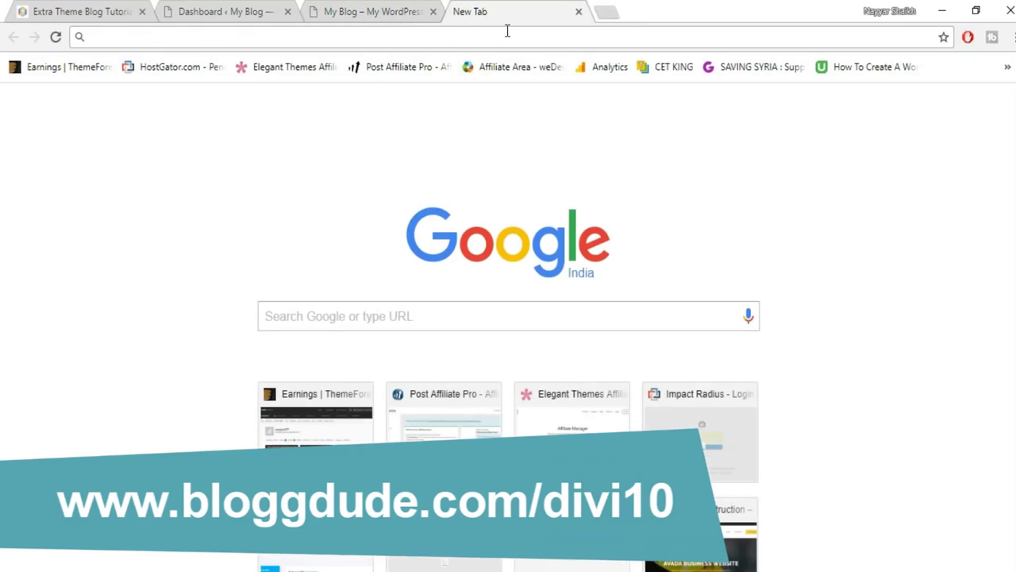
Go to bloggdude.com/divi10 to load the Elegant Themes 10% discount page.
text(bloggdude.com)
text(/divi)
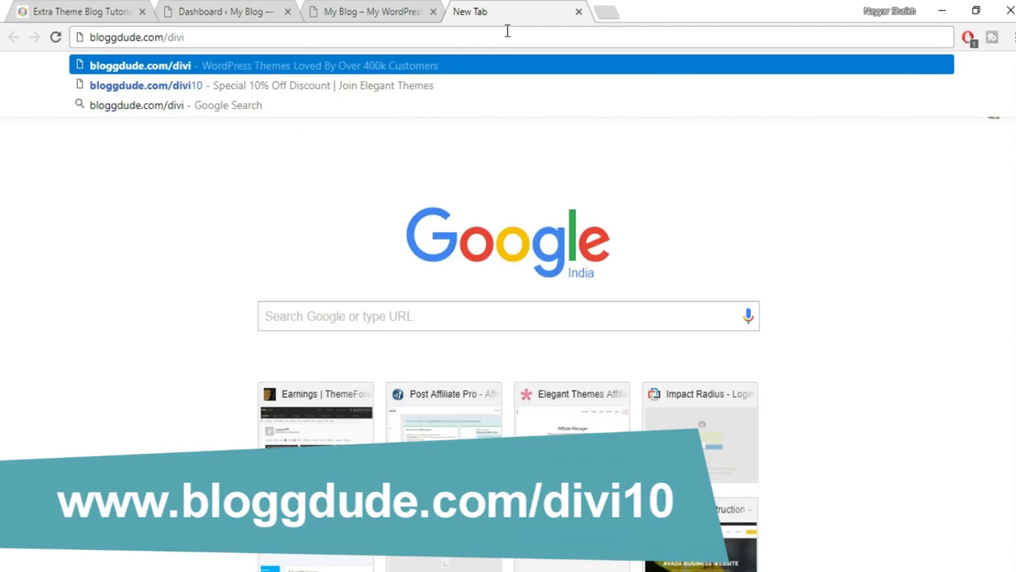
text(10)
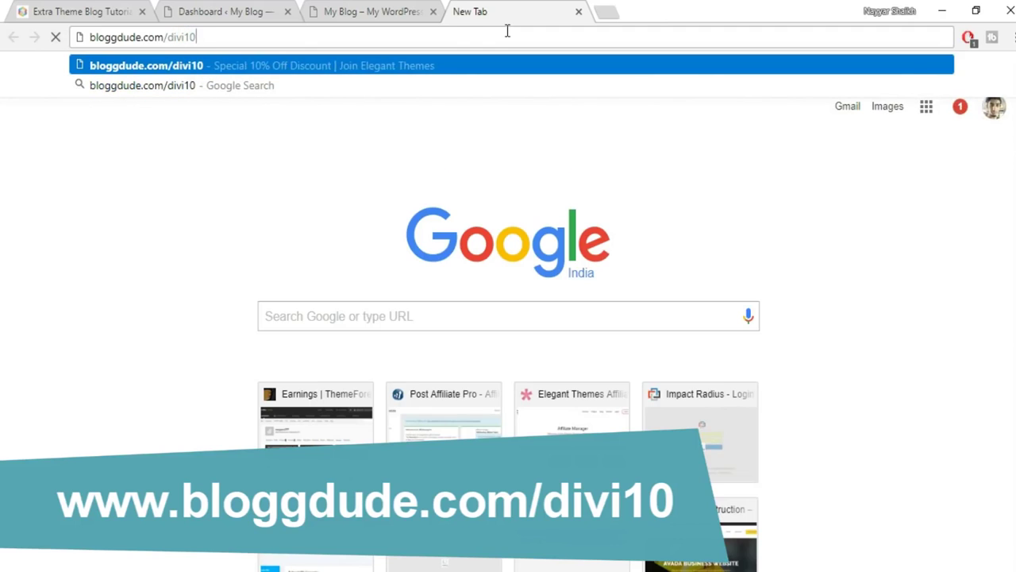
key(Return)
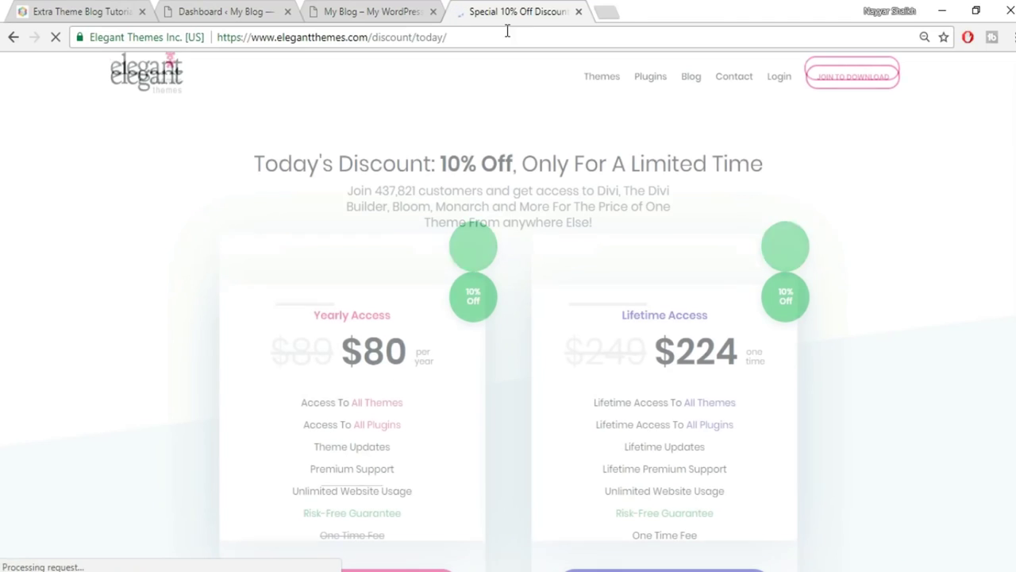
Review the All Themes and All Plugins details, then choose the $224 Lifetime Access plan.
scroll(732, 216, down, 3)
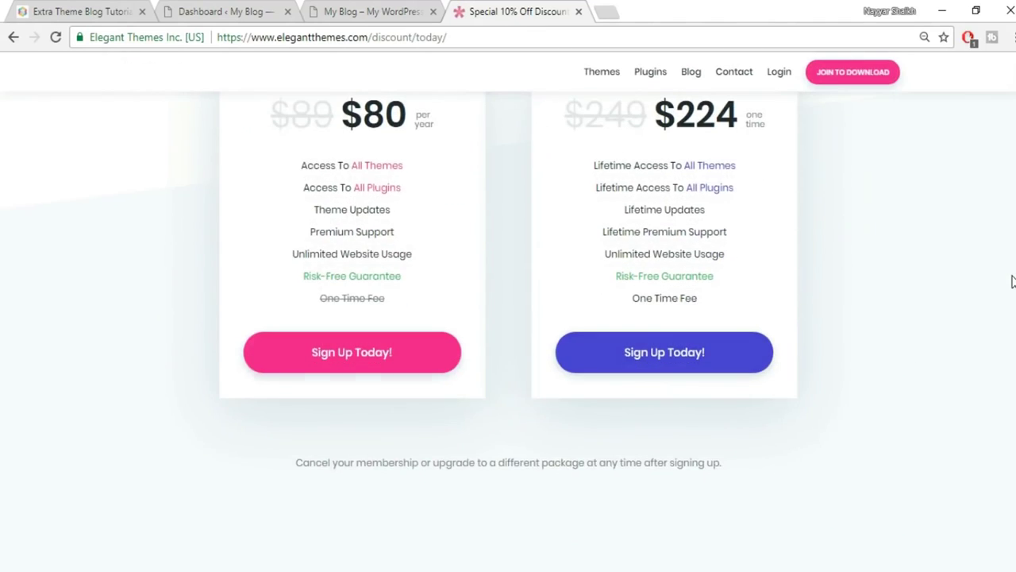
scroll(732, 216, up, 1)
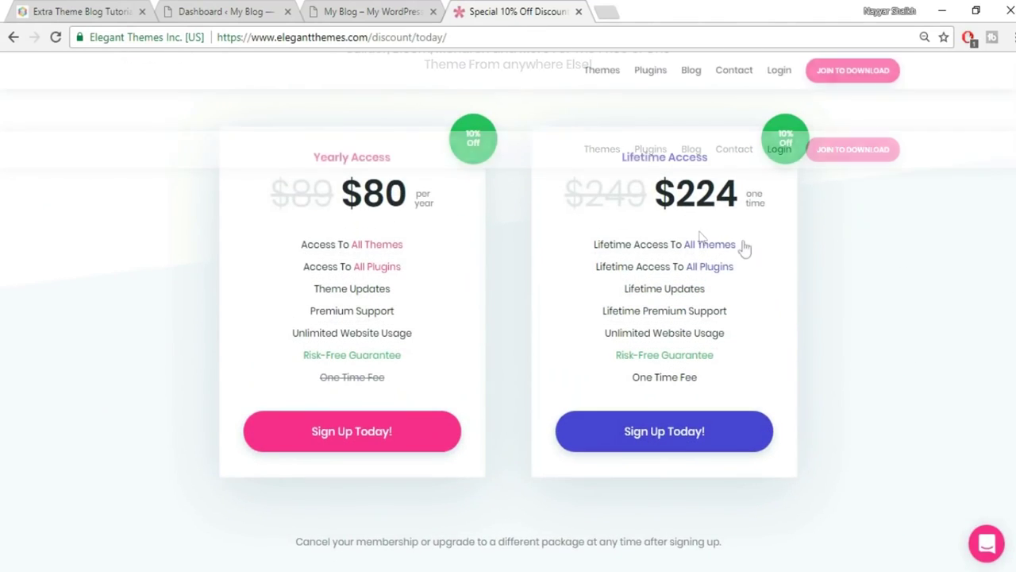
mouse_move(476, 248)
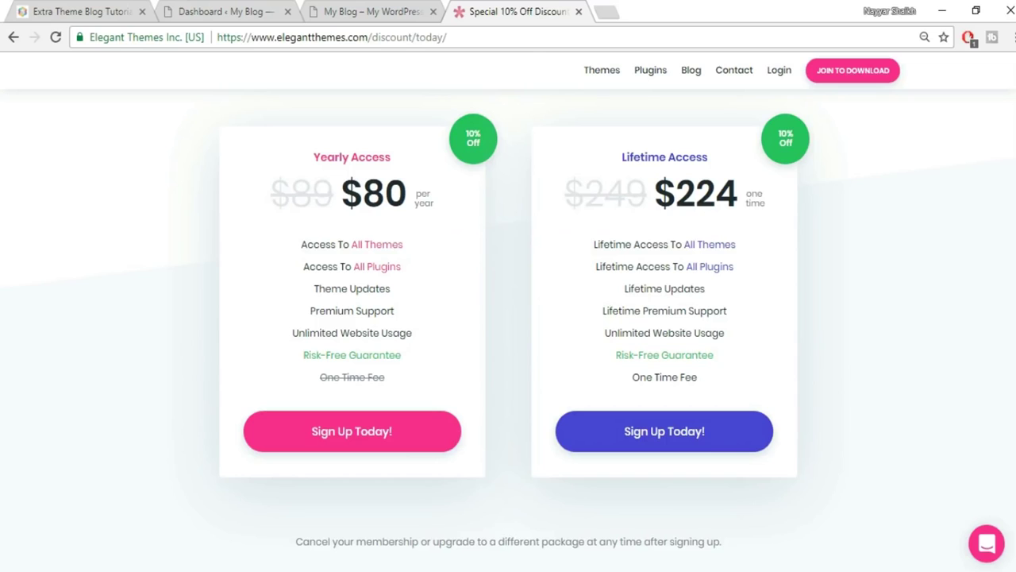
mouse_move(380, 248)
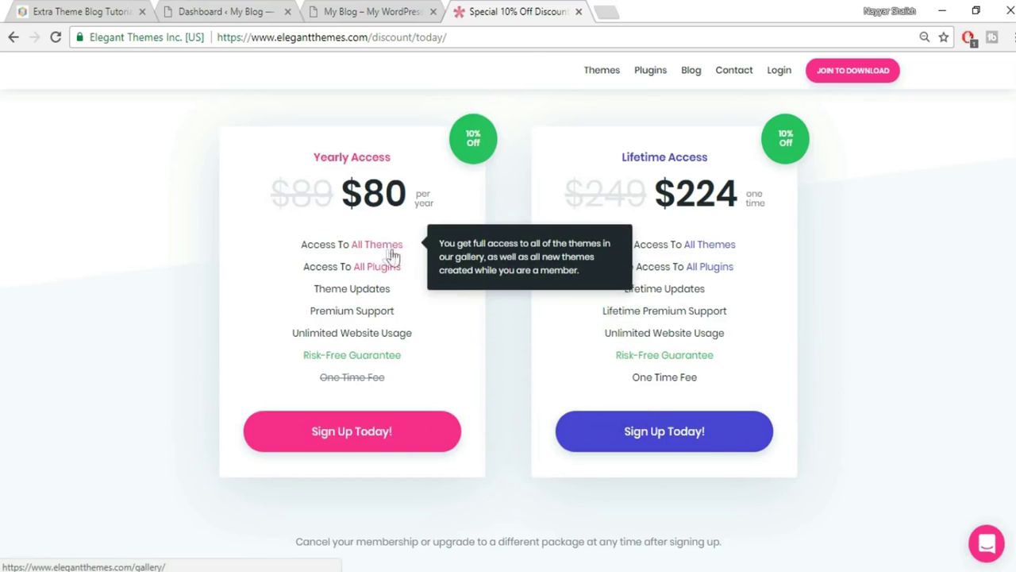
mouse_move(386, 272)
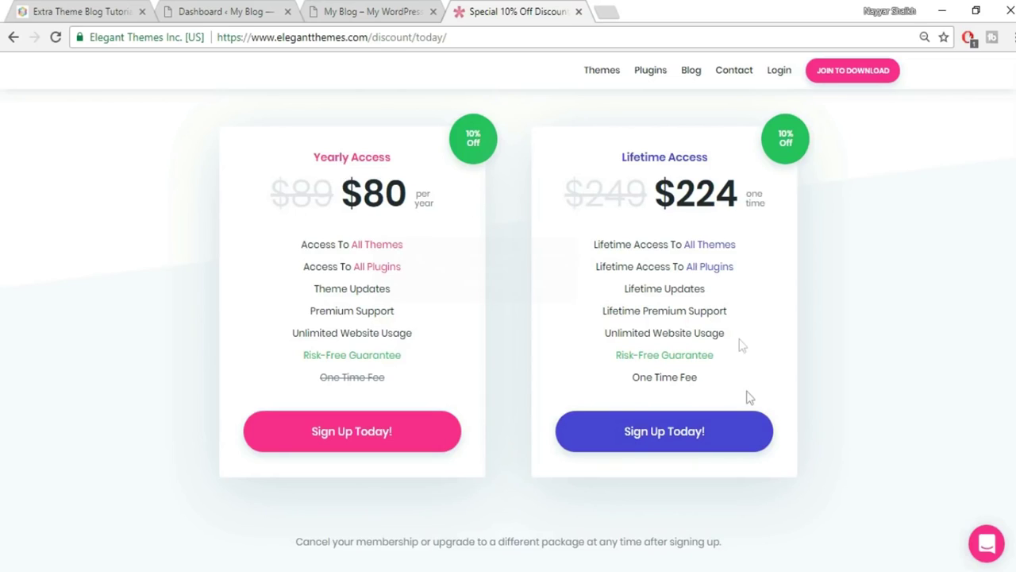
click(675, 432)
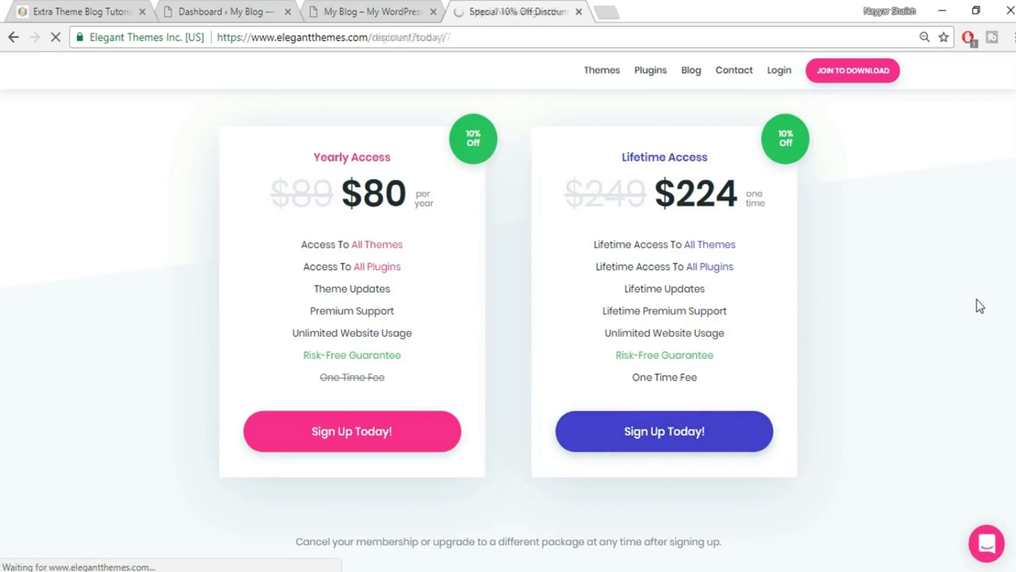
Look over the $224 registration form, then switch back to the Extra demo blog tab.
click(489, 256)
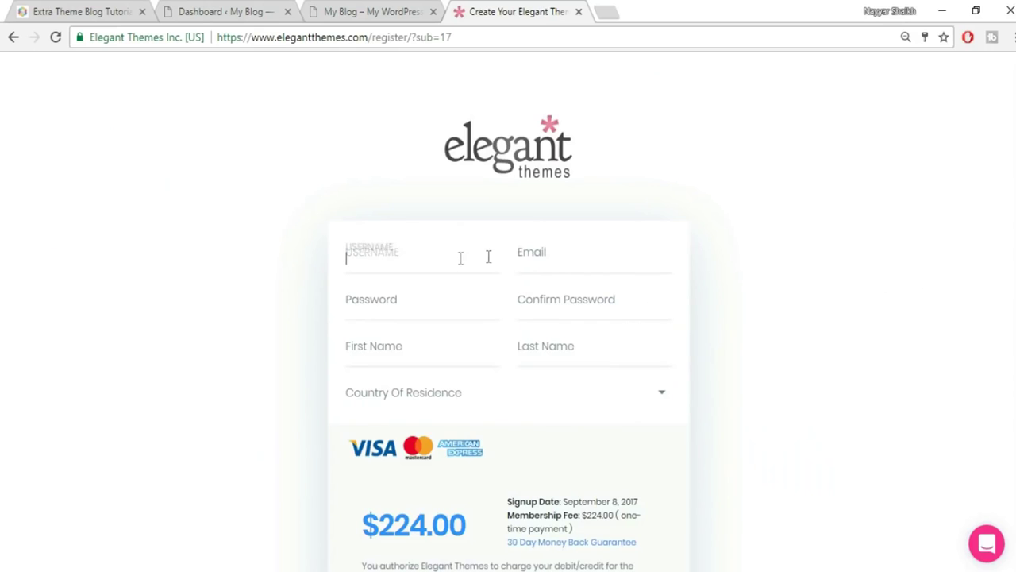
scroll(511, 260, down, 1)
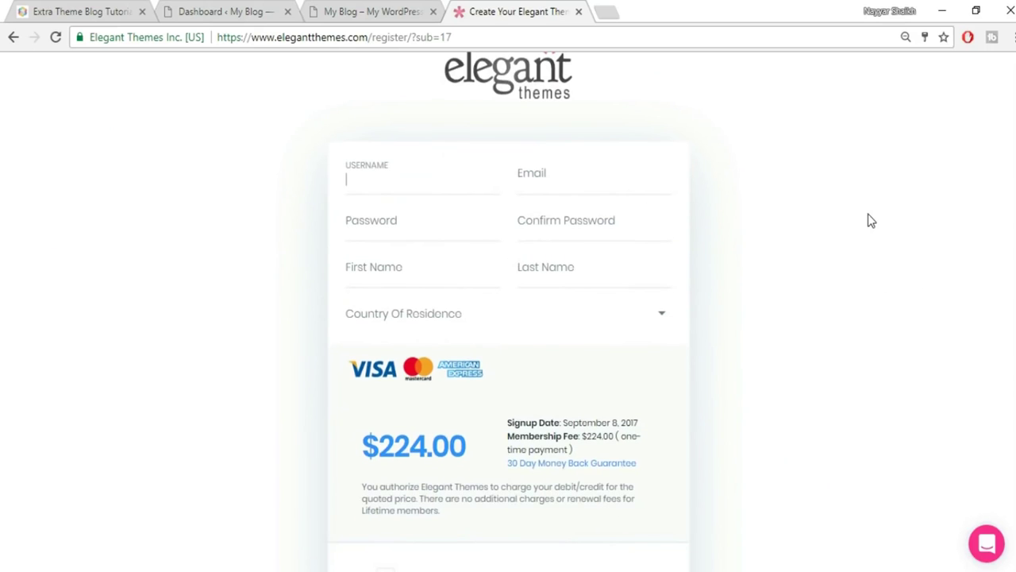
scroll(868, 219, down, 2)
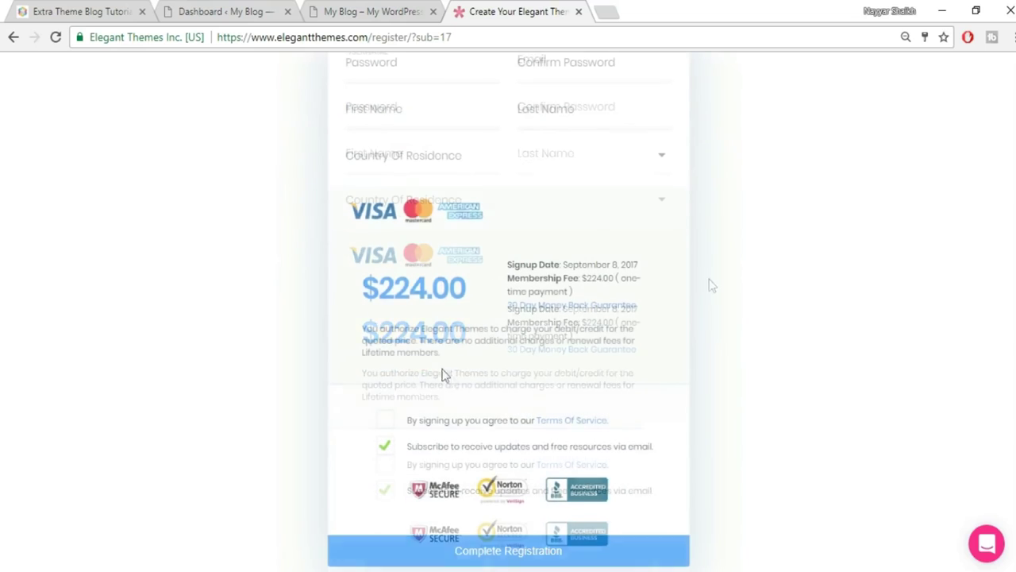
scroll(833, 406, up, 3)
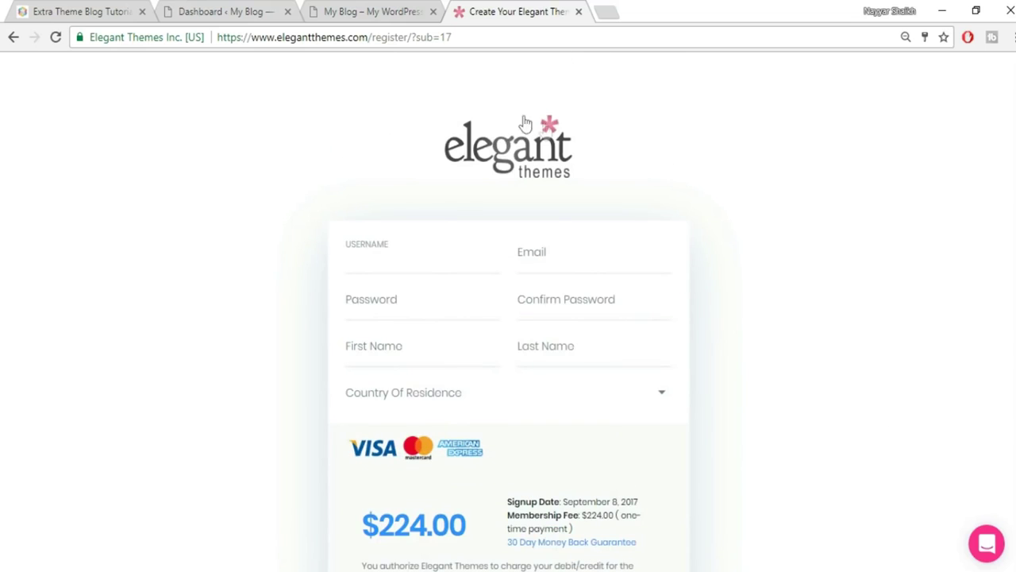
click(119, 10)
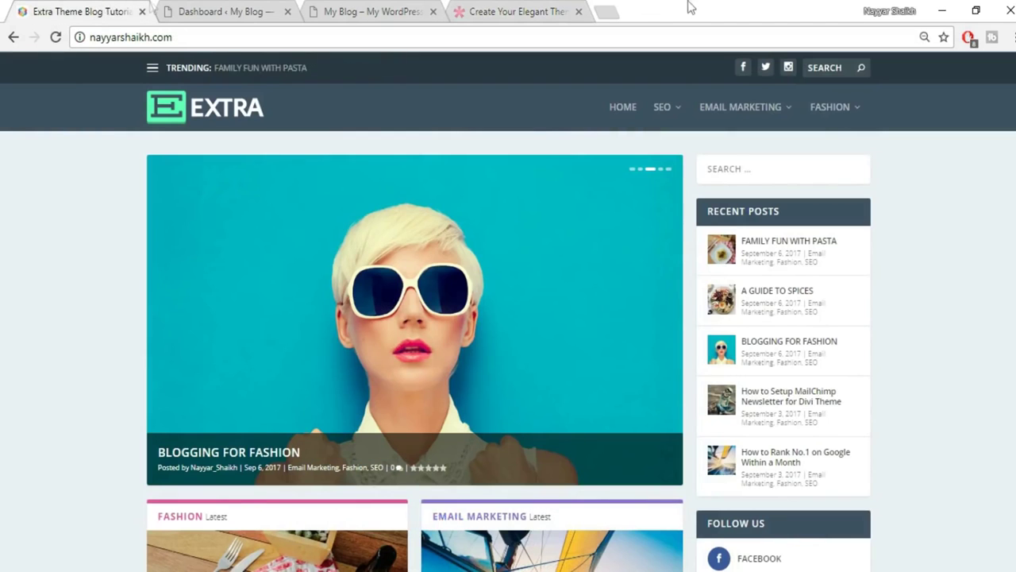
Close the Elegant Themes tab and go to Appearance > Themes in the WordPress Dashboard.
click(579, 13)
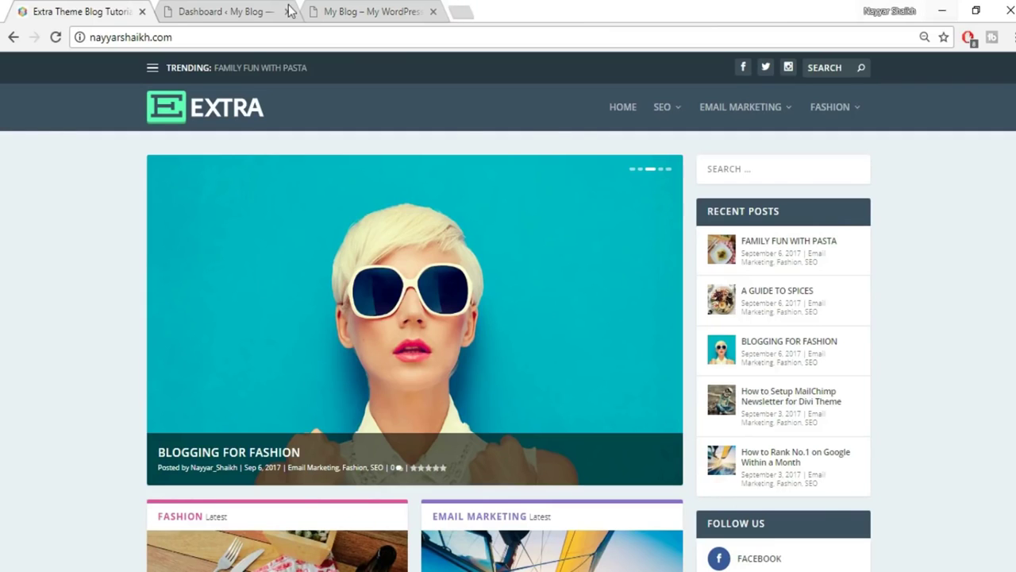
click(278, 11)
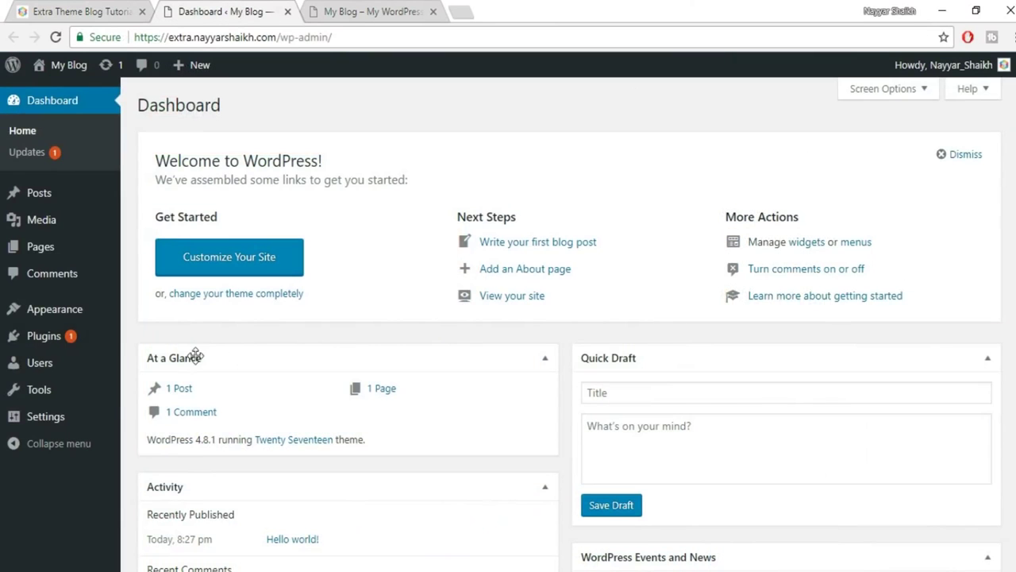
mouse_move(64, 313)
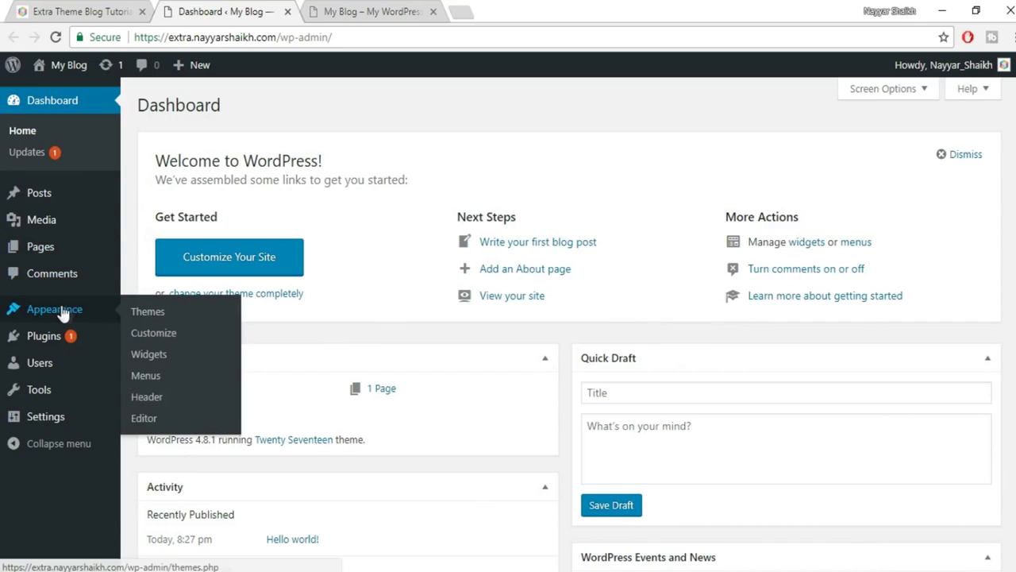
click(168, 312)
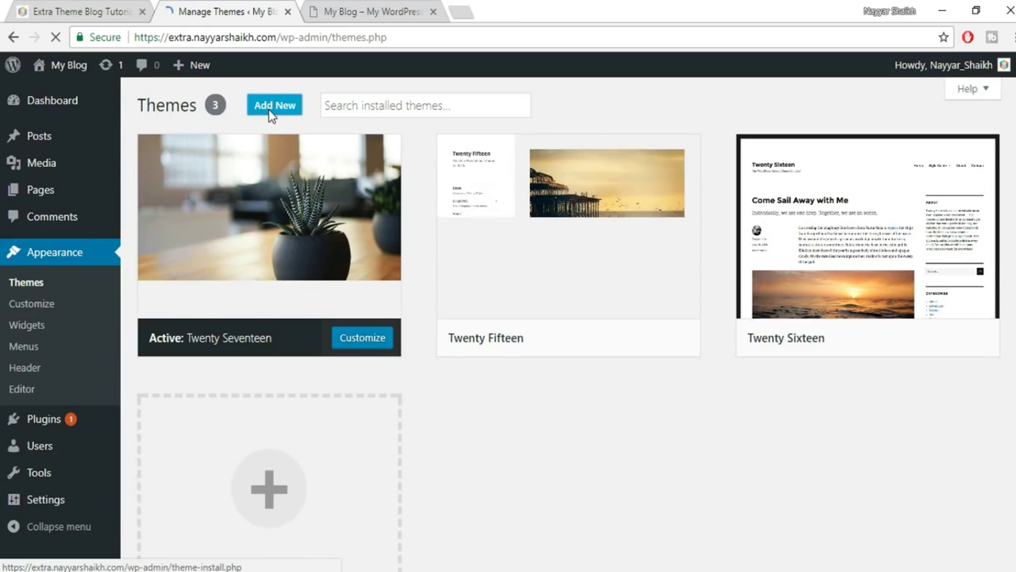
Upload Extra.zip from the Desktop Extra folder as a new theme and install it.
click(272, 111)
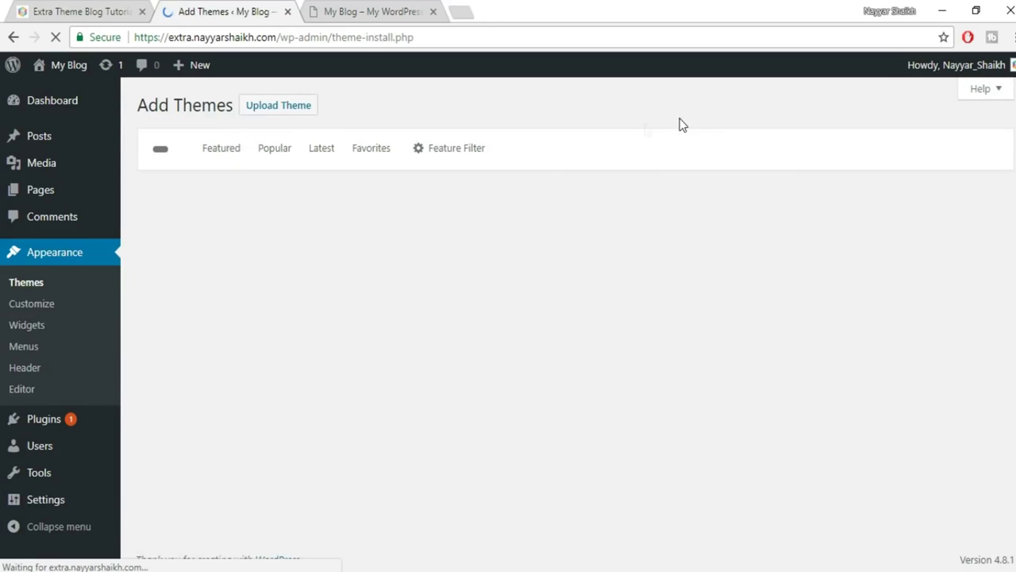
click(293, 112)
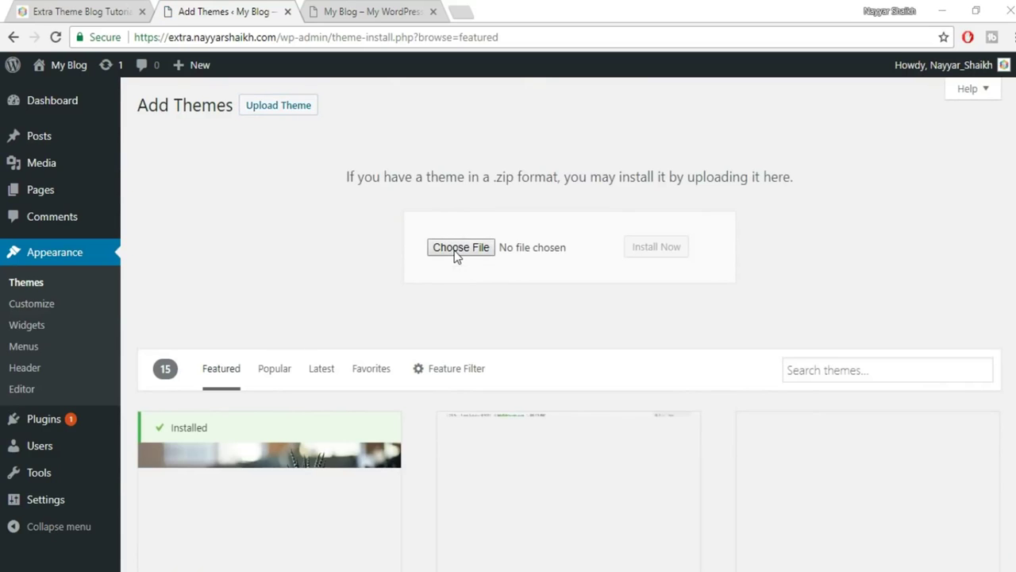
click(456, 248)
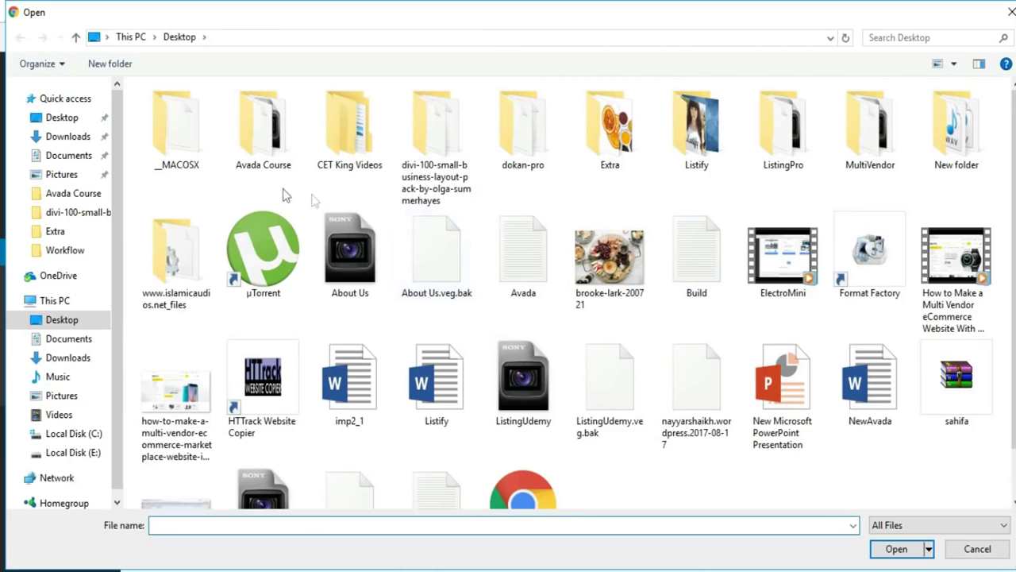
double_click(635, 161)
scroll(945, 397, down, 3)
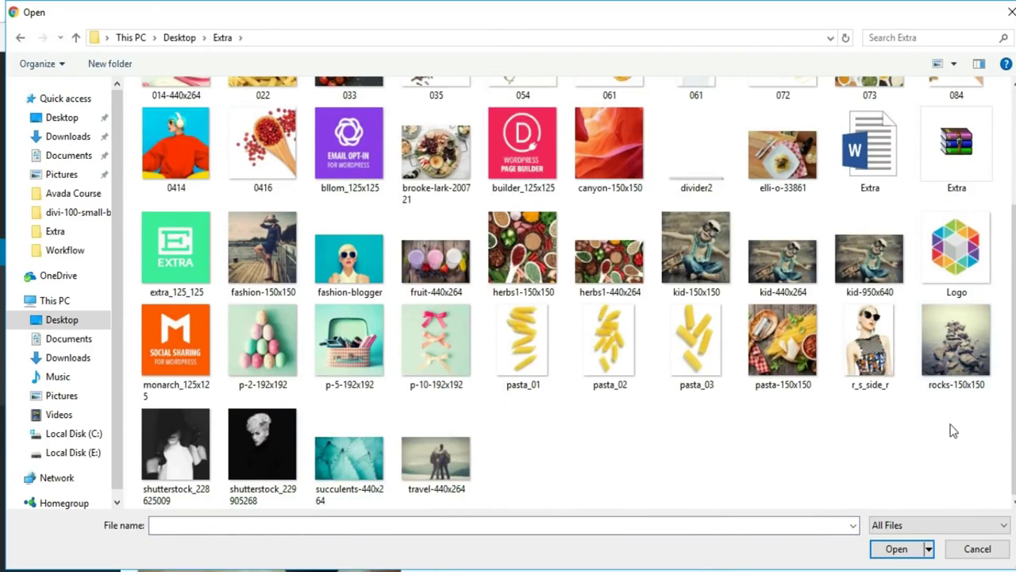
click(957, 163)
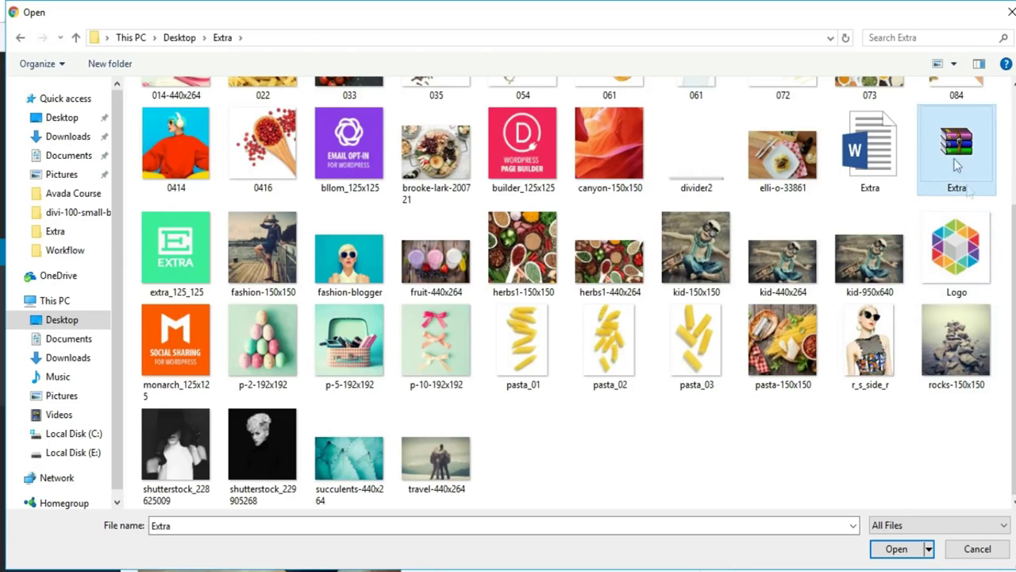
click(896, 549)
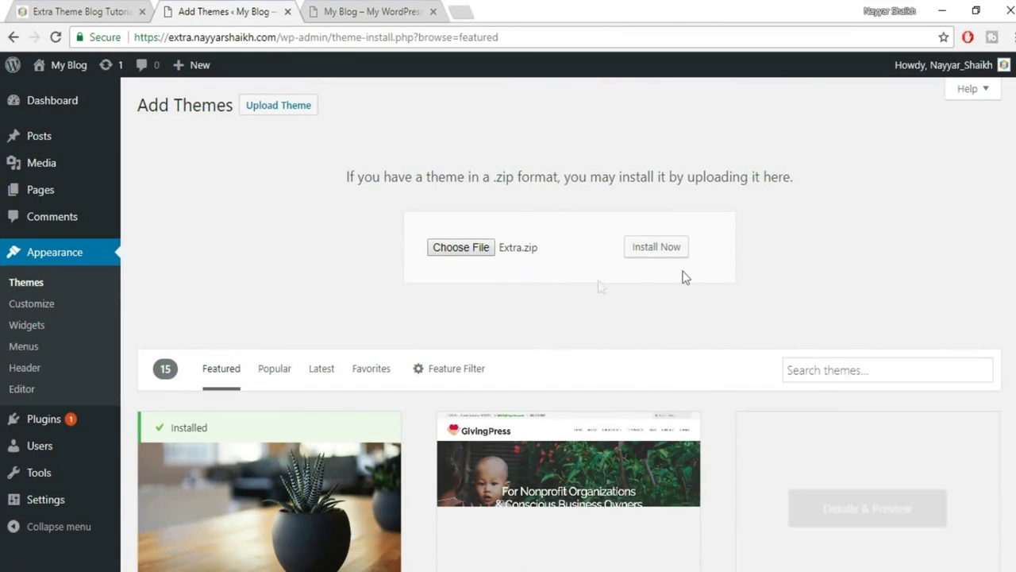
click(664, 254)
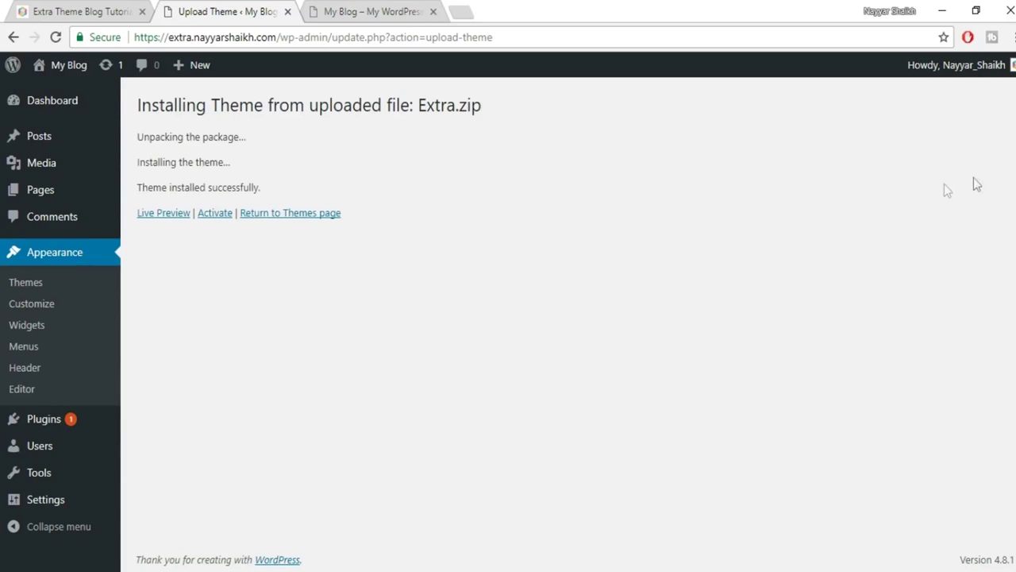
Activate the newly installed Extra theme.
click(215, 216)
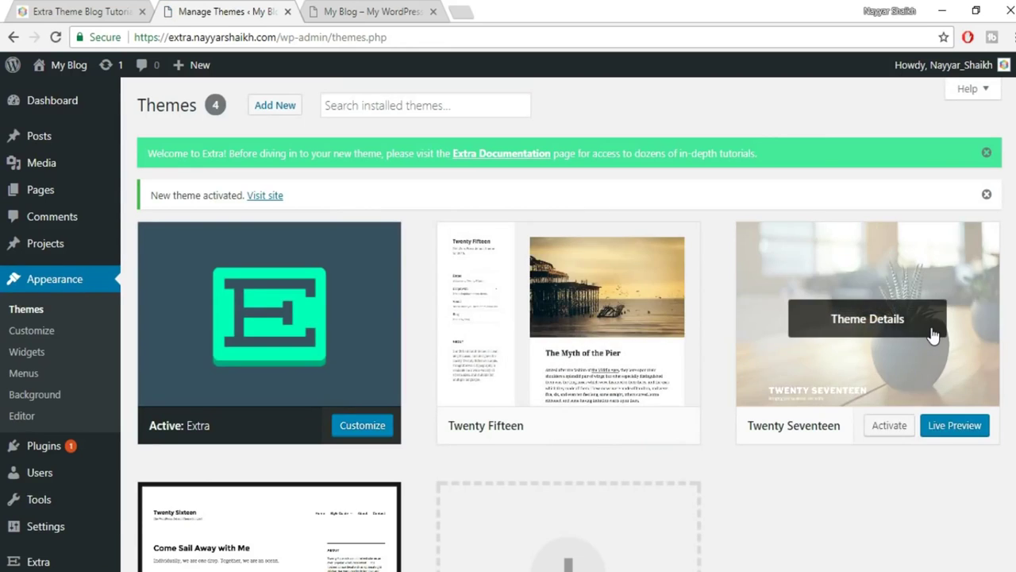
Delete the Twenty Fifteen and Twenty Seventeen themes, confirming each deletion.
scroll(794, 317, down, 1)
click(595, 270)
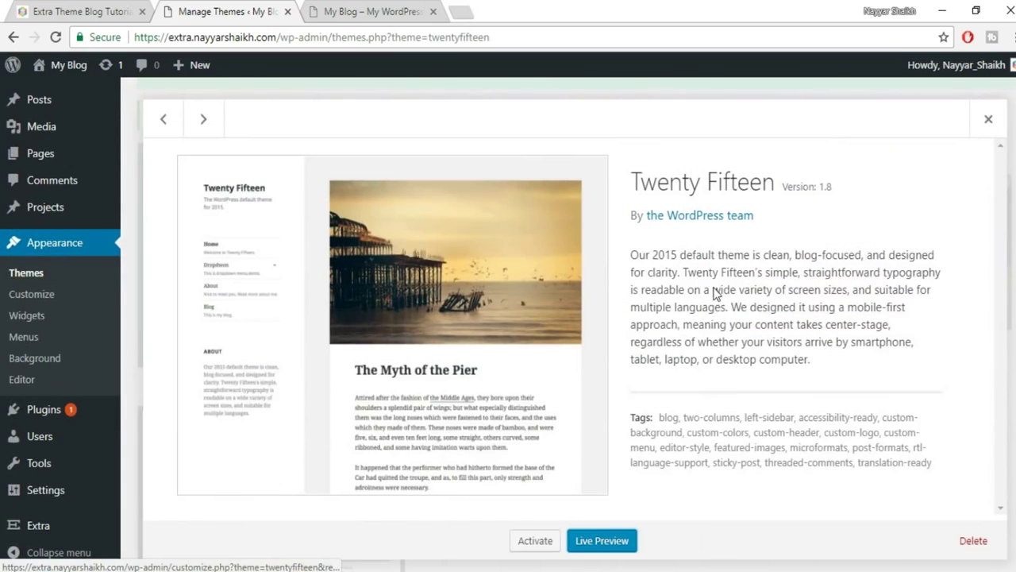
click(973, 541)
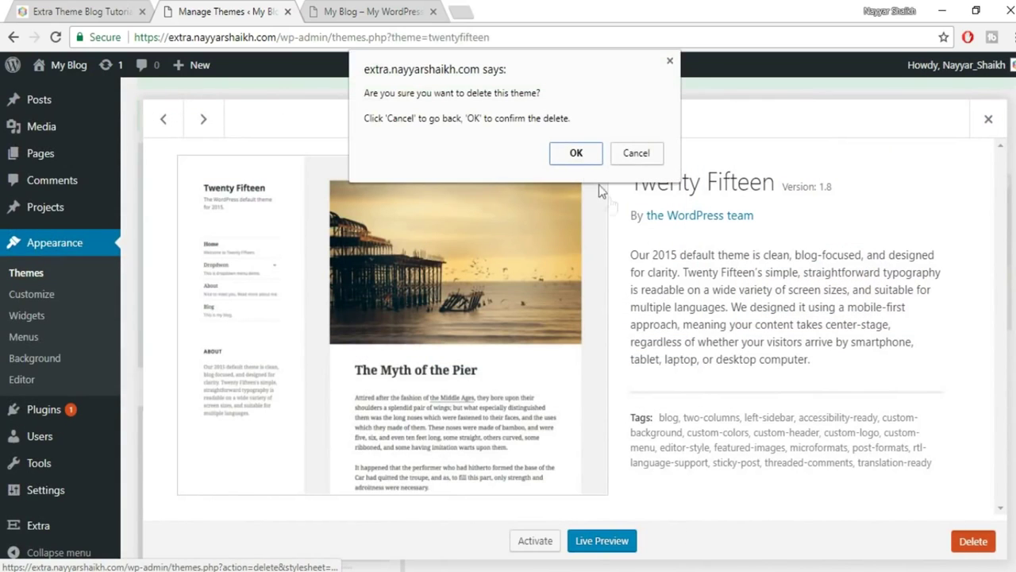
click(577, 154)
click(563, 254)
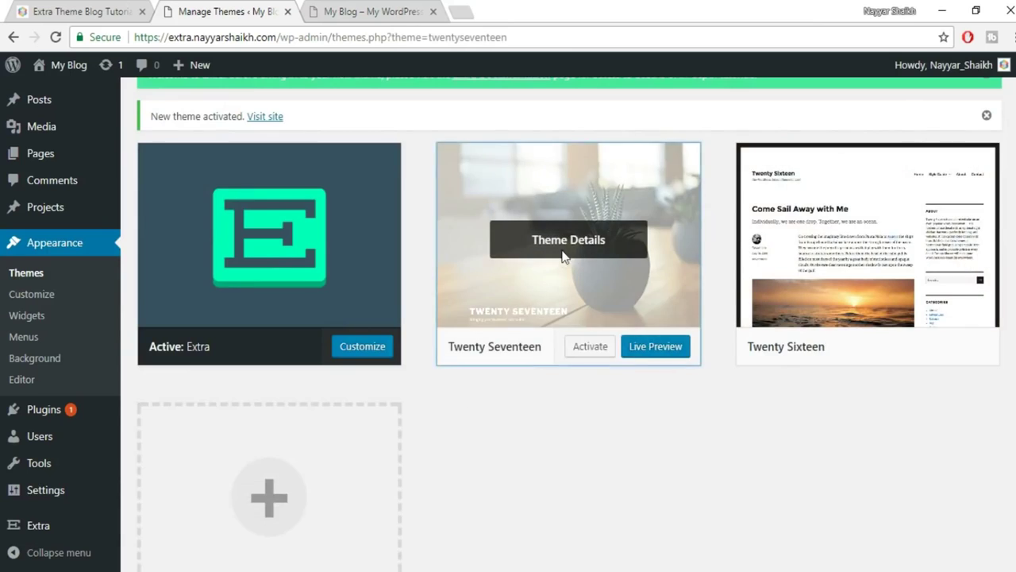
click(973, 542)
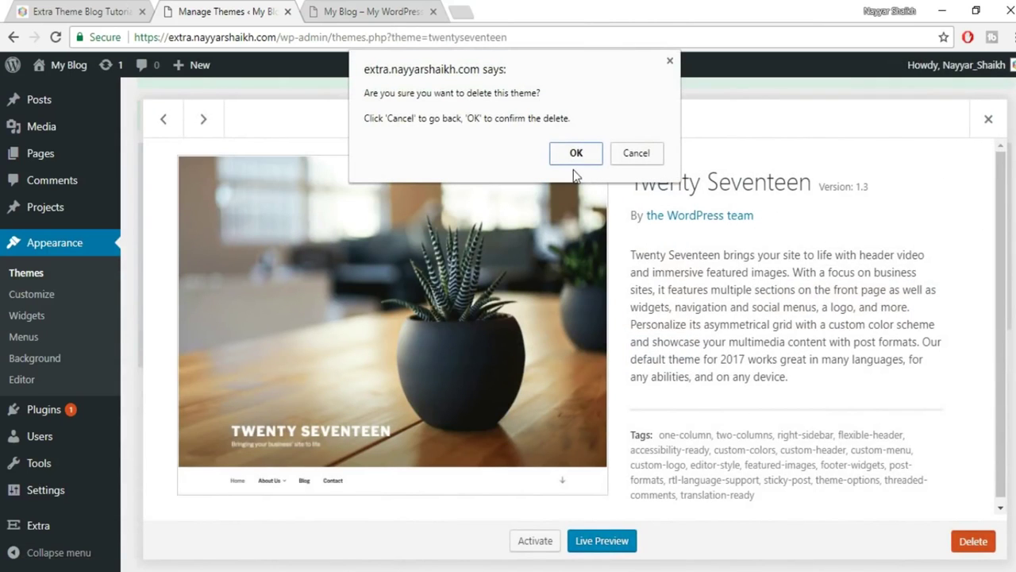
click(576, 150)
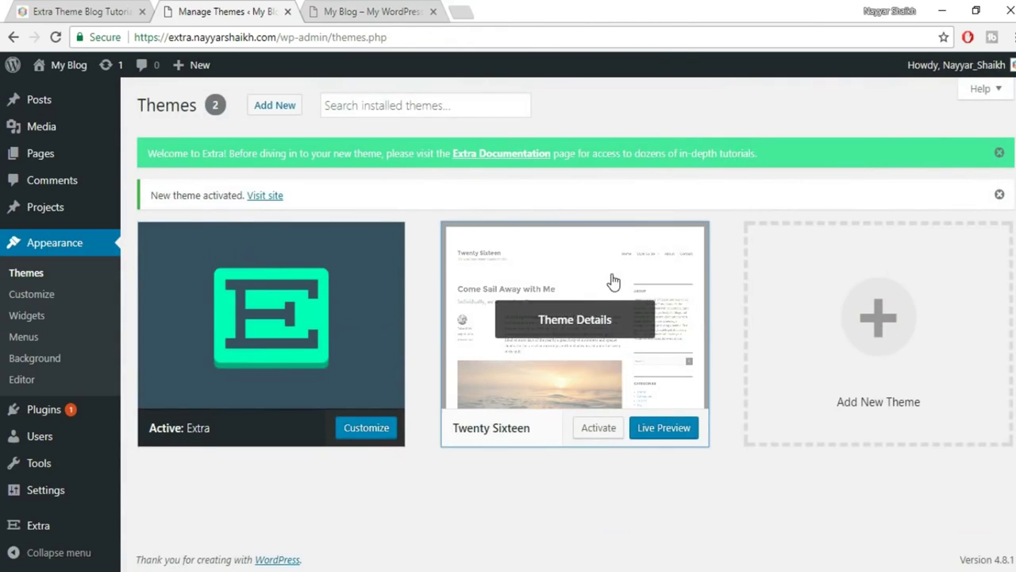
Delete Twenty Sixteen so only Extra remains, then go to the blog's front page.
click(612, 281)
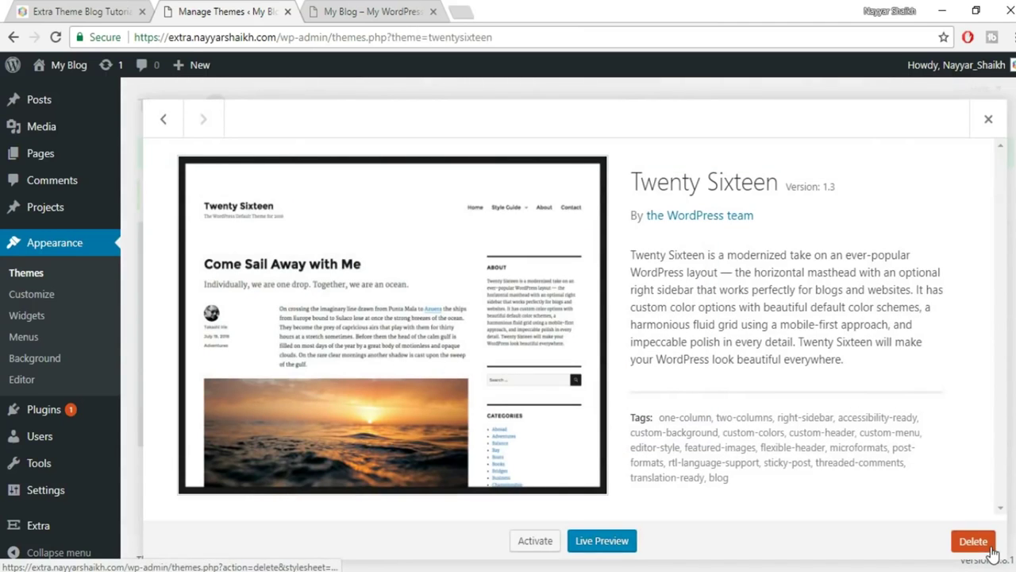
click(973, 540)
click(576, 153)
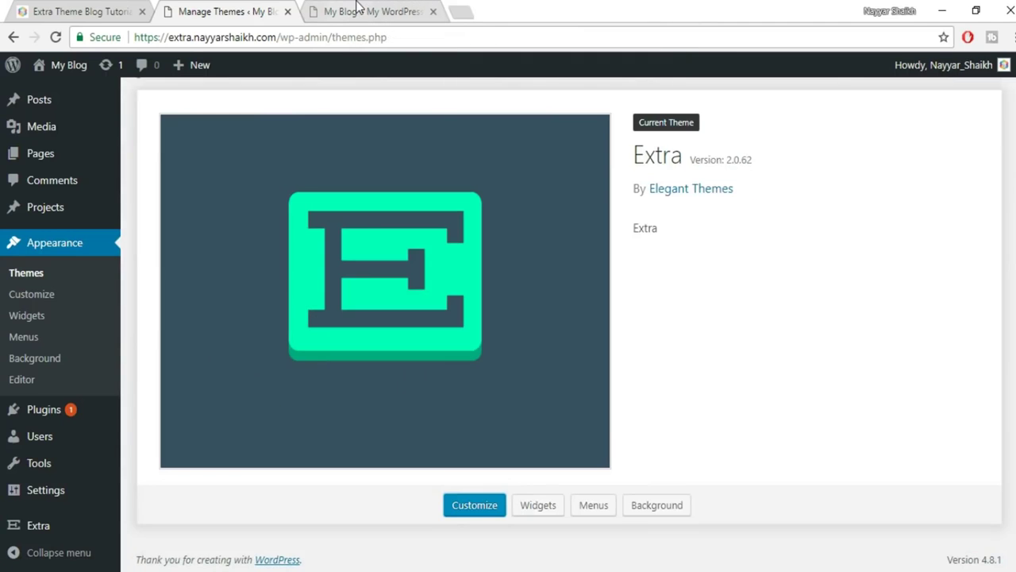
click(373, 12)
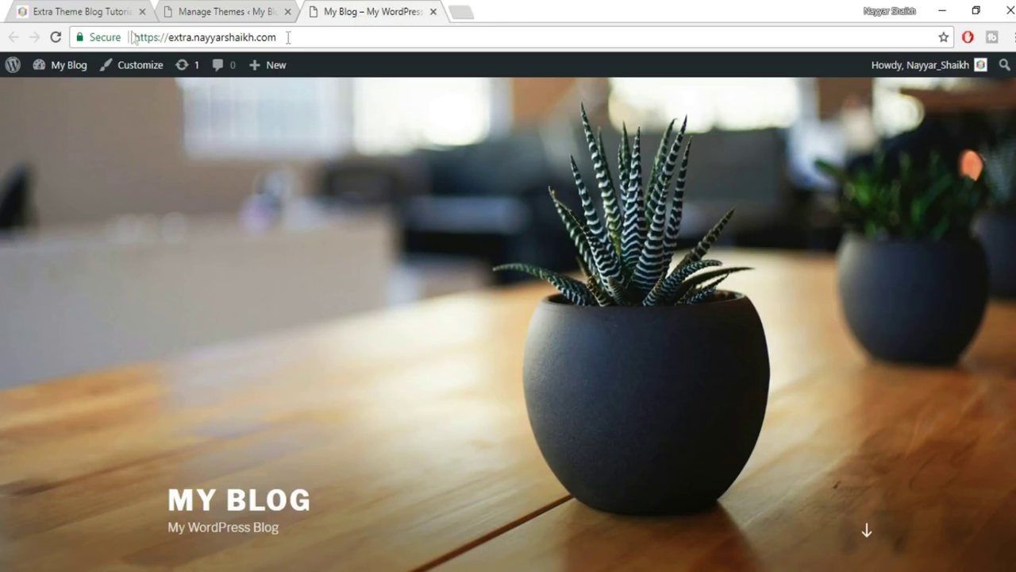
Reload the blog, zoom out and scroll through its new Extra layout.
click(56, 38)
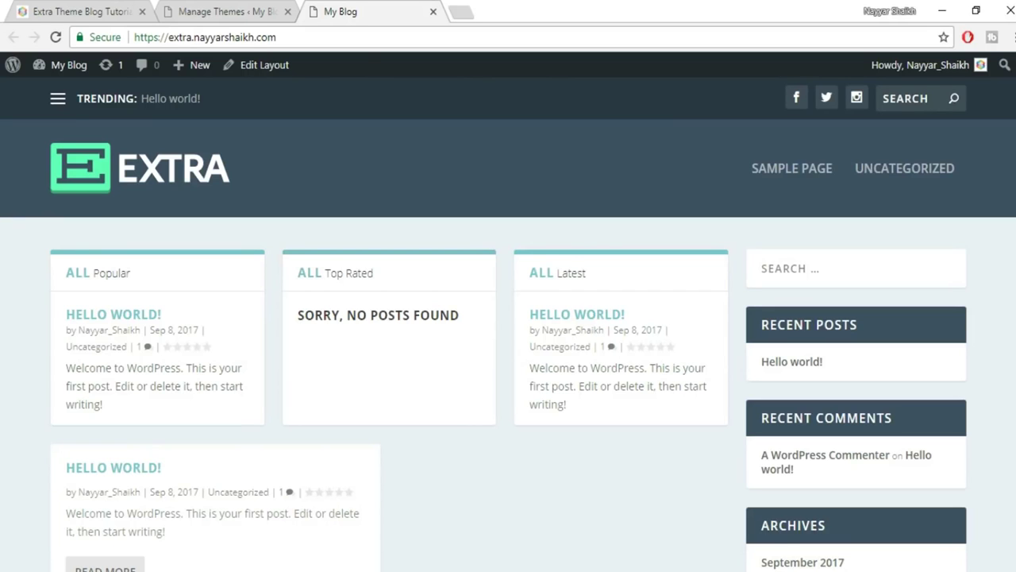
key(ctrl+minus)
key(ctrl+minus)
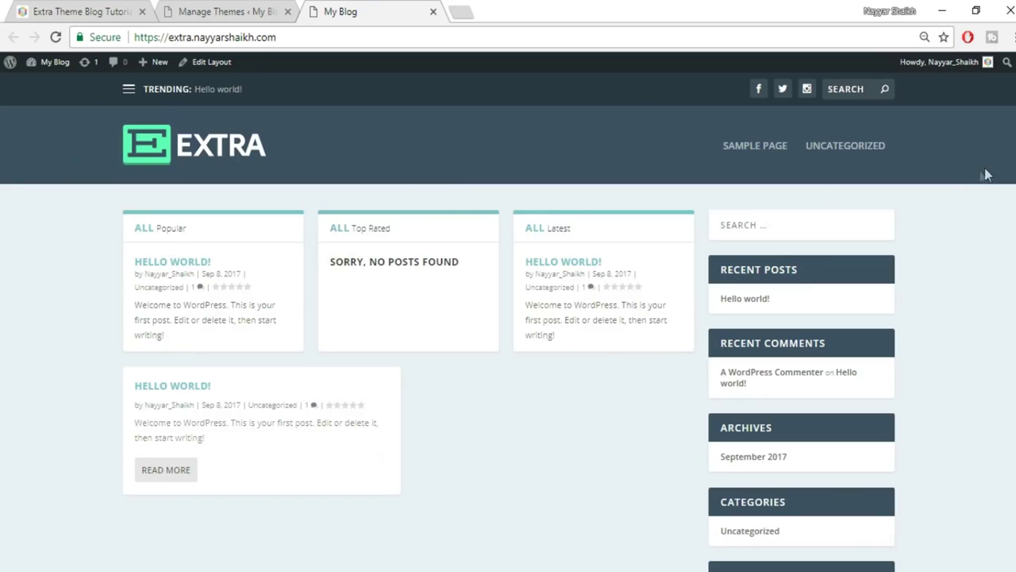
scroll(508, 317, down, 3)
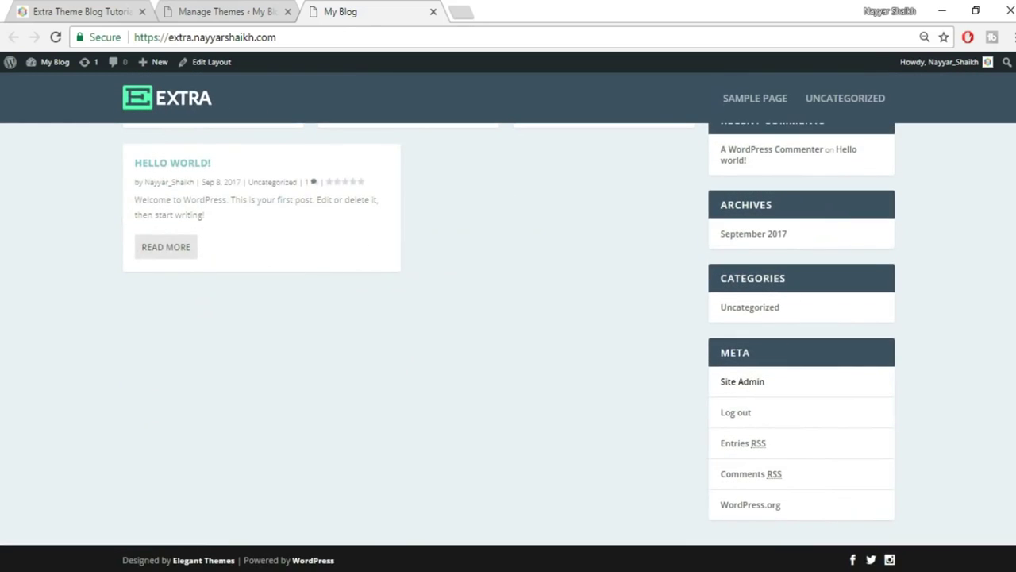
scroll(978, 135, up, 3)
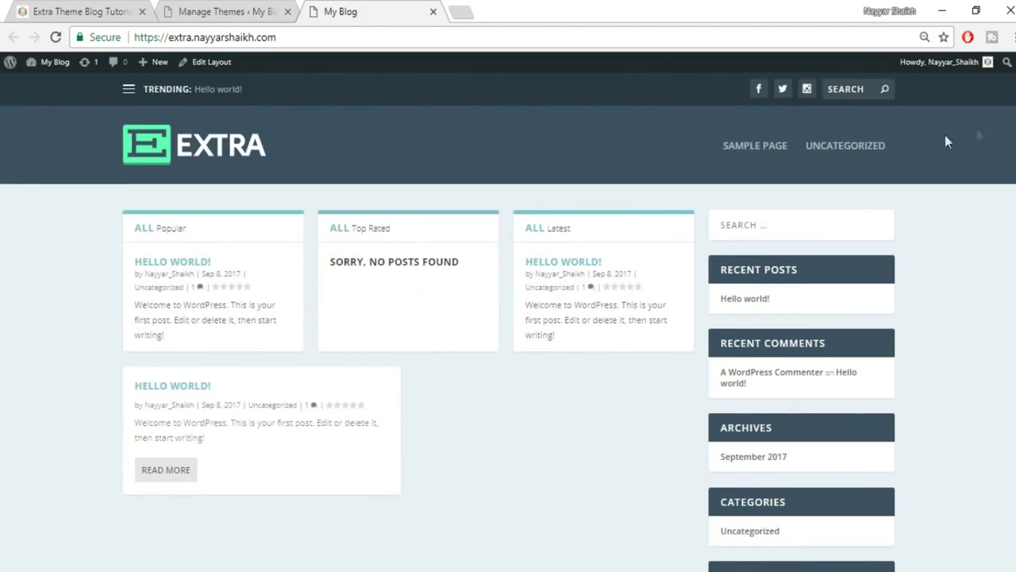
Compare the blog with the Extra demo site, ending back on the themes admin page.
click(198, 11)
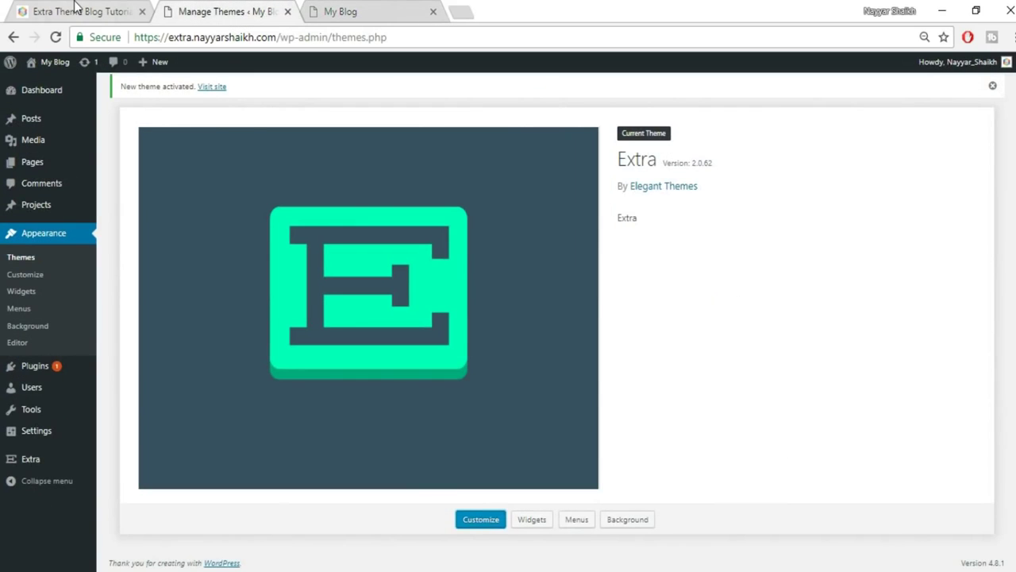
click(339, 11)
click(73, 11)
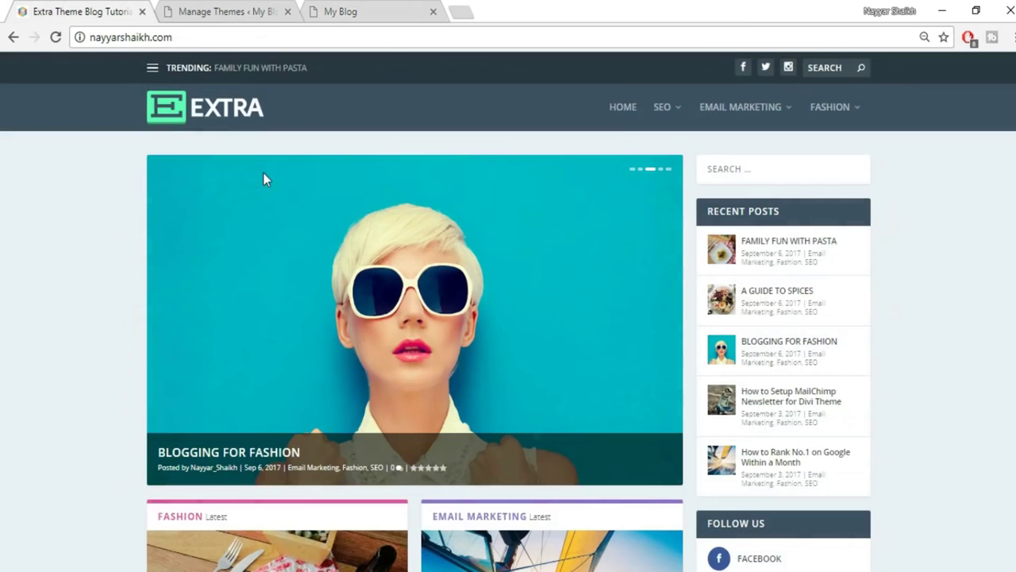
click(213, 6)
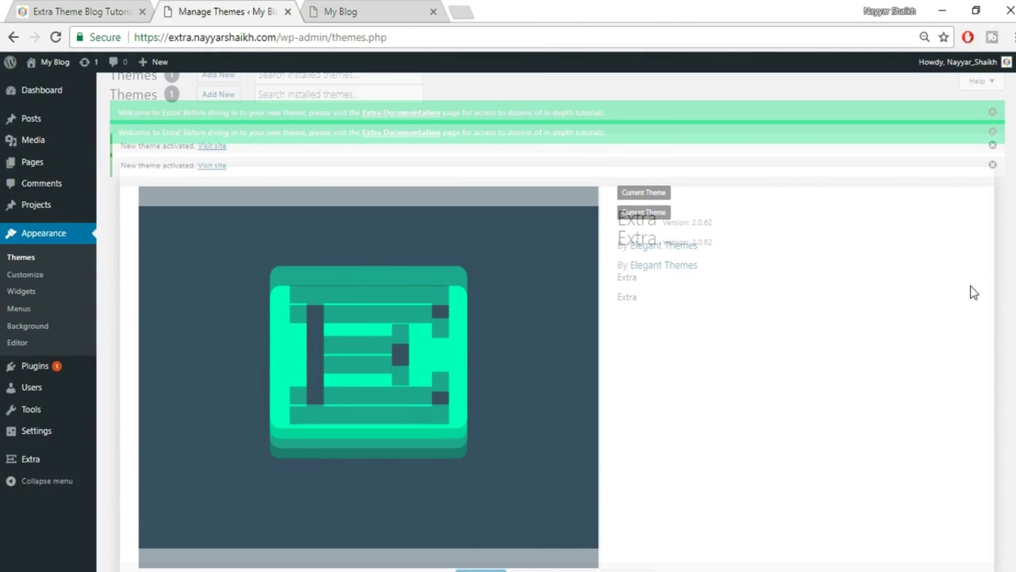
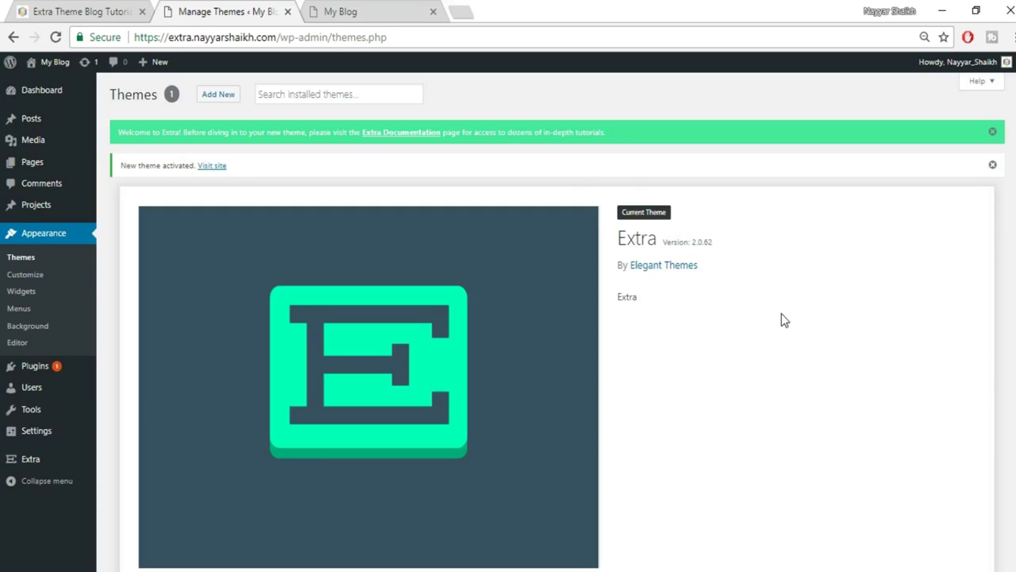
Start a new post from Posts > Add New, then return to the blog front page tab.
mouse_move(23, 120)
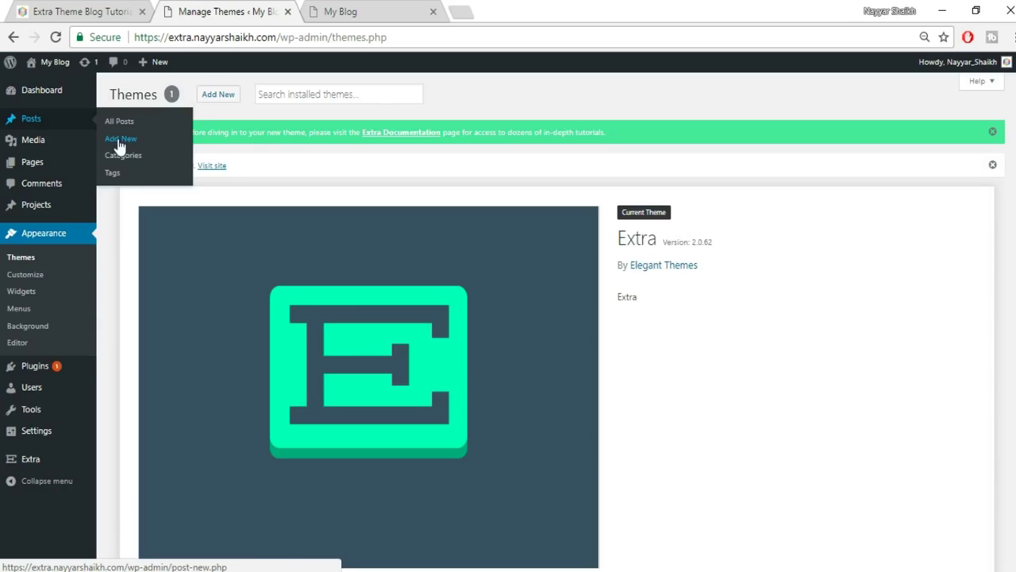
click(121, 141)
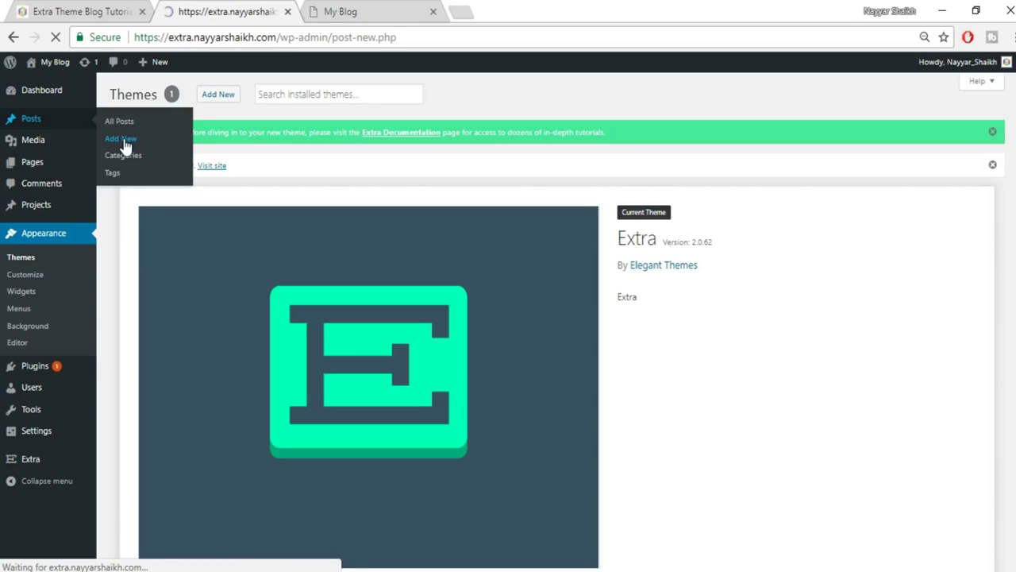
click(47, 11)
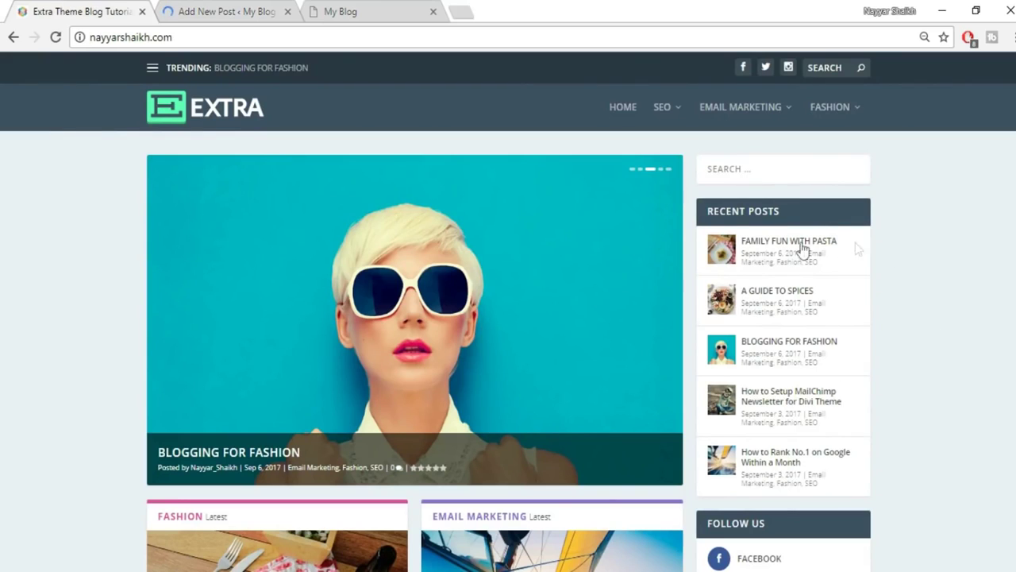
Open the published Family Fun With Pasta post and scroll through its content.
click(797, 248)
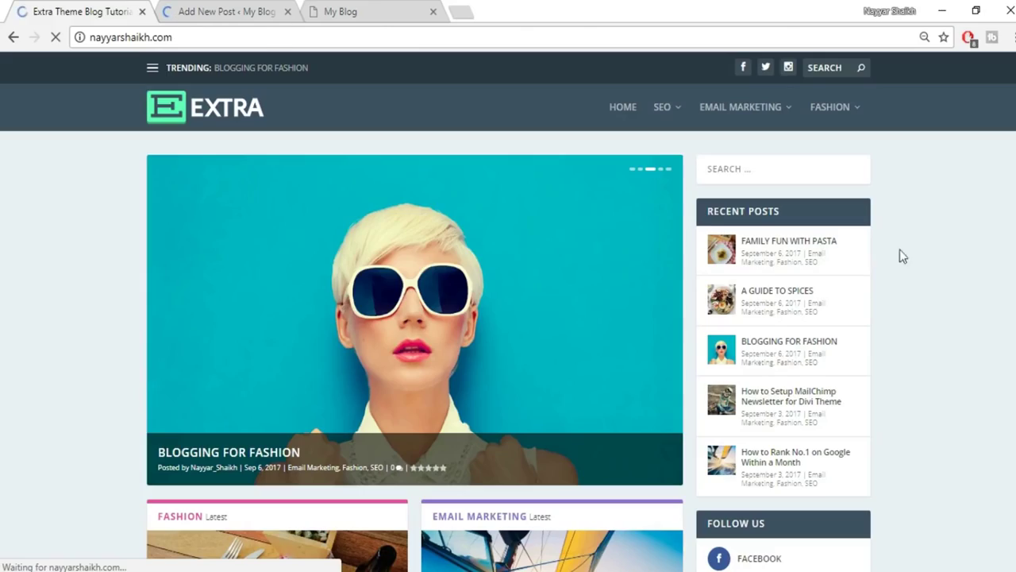
scroll(508, 334, down, 15)
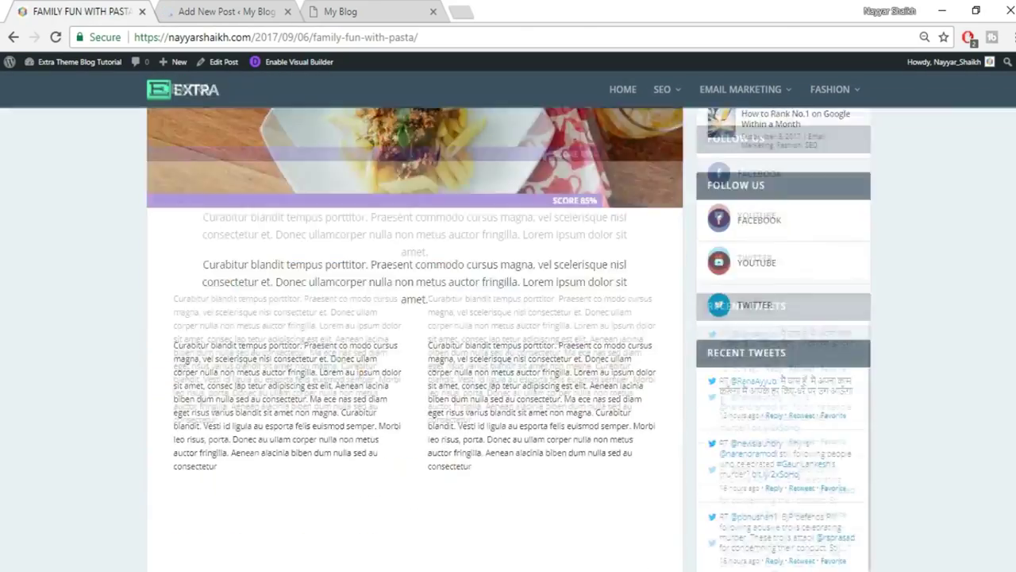
scroll(508, 333, down, 10)
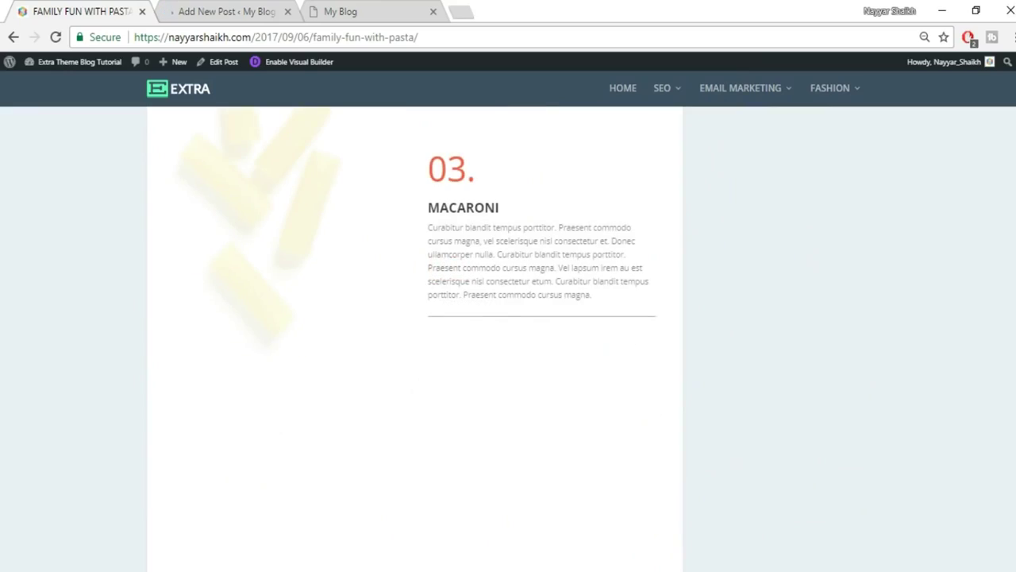
scroll(508, 333, down, 3)
scroll(1009, 357, down, 5)
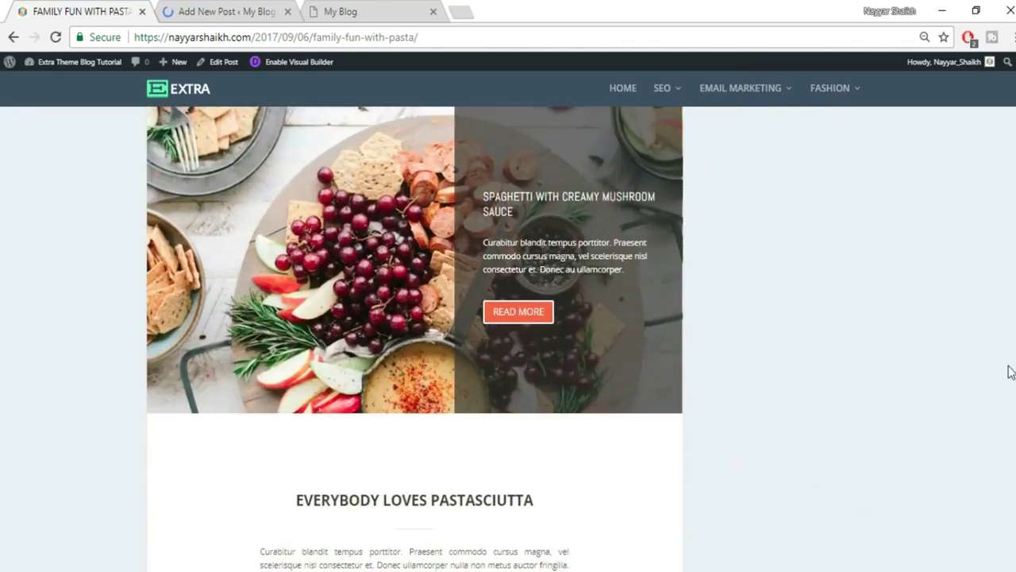
scroll(1009, 369, up, 15)
scroll(1009, 369, up, 5)
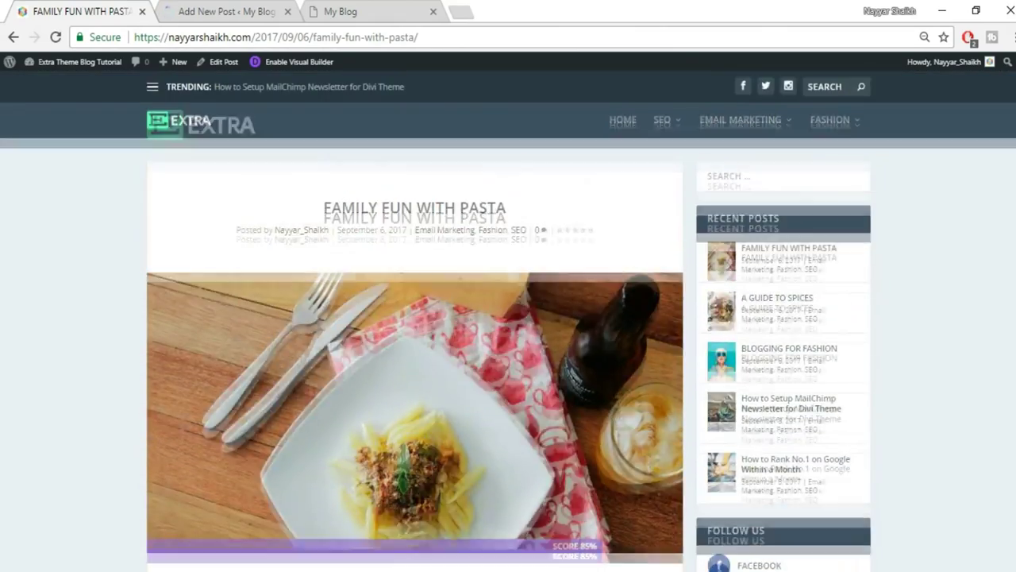
Title the new draft 'Family Fun With Pasta'.
click(210, 6)
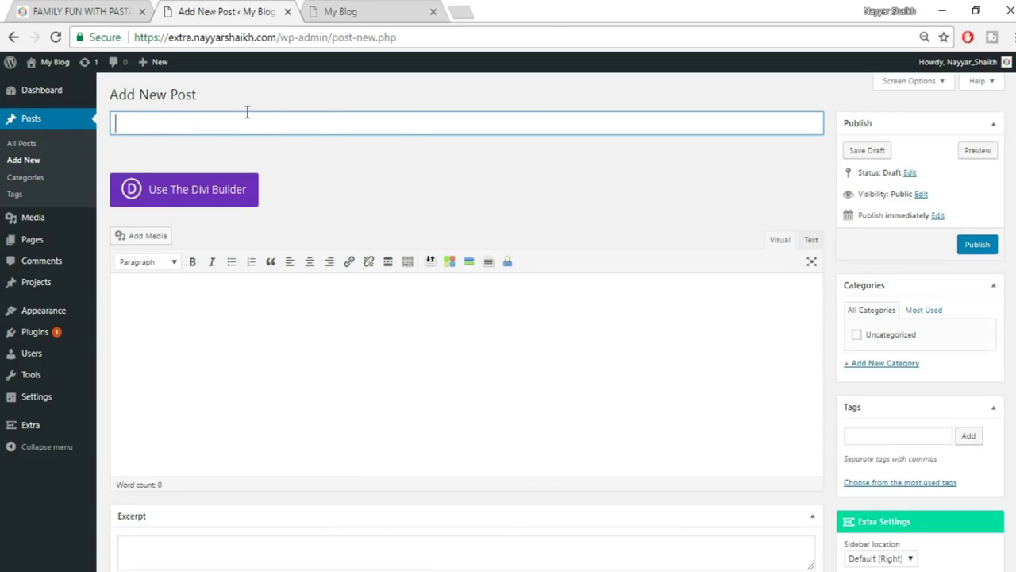
text(amily Fun With Pasta)
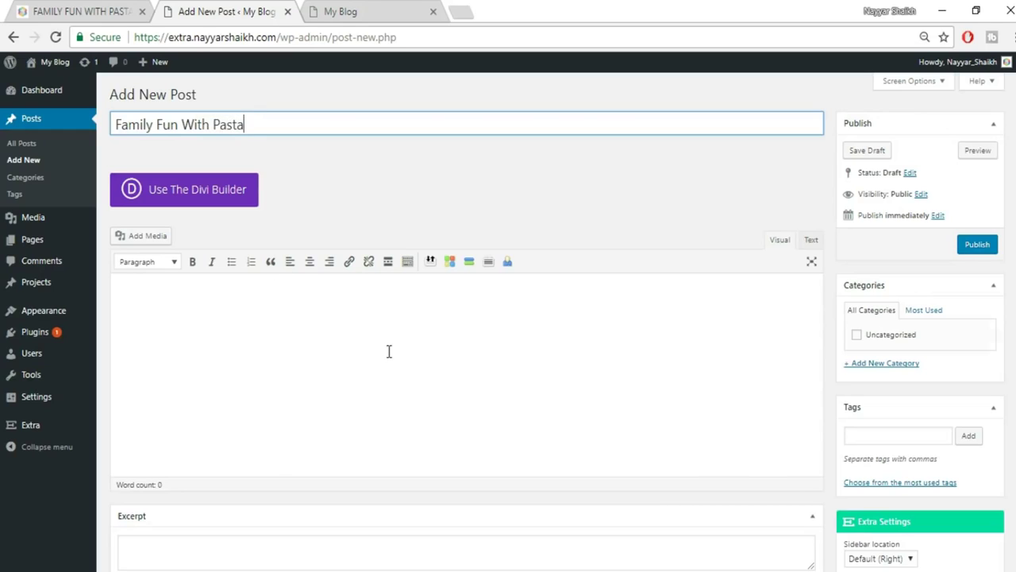
click(356, 336)
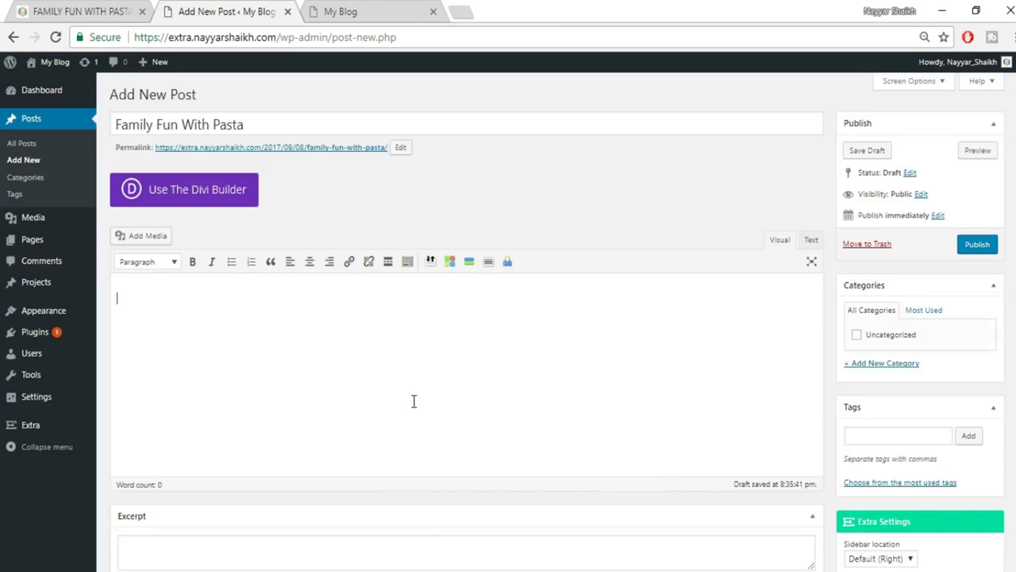
Copy the live post's first left-column paragraph and paste it twice into the draft body.
click(68, 9)
scroll(343, 364, down, 5)
drag(174, 304, 271, 442)
key(ctrl+c)
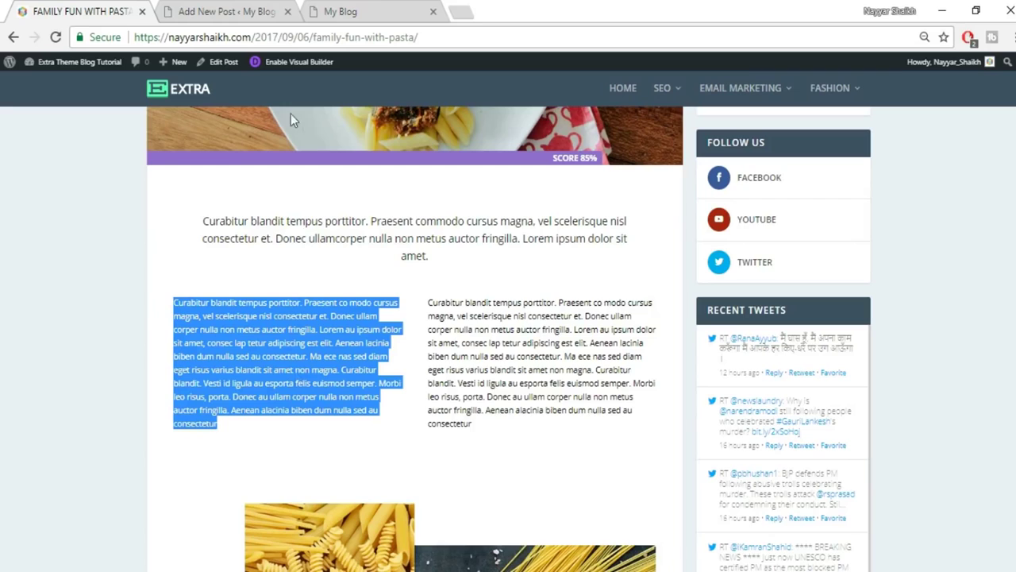
click(255, 9)
click(814, 240)
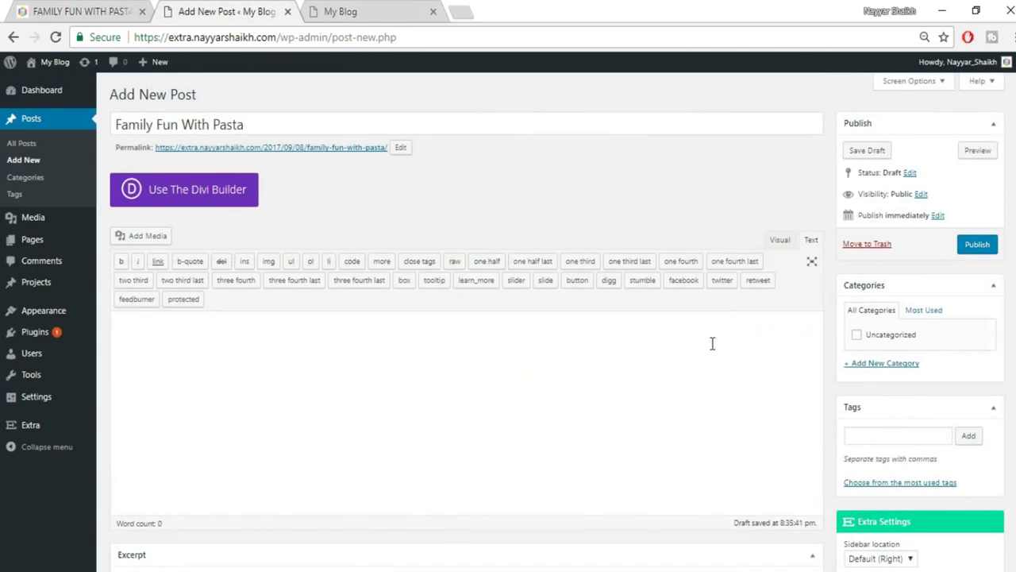
key(ctrl+v)
click(779, 239)
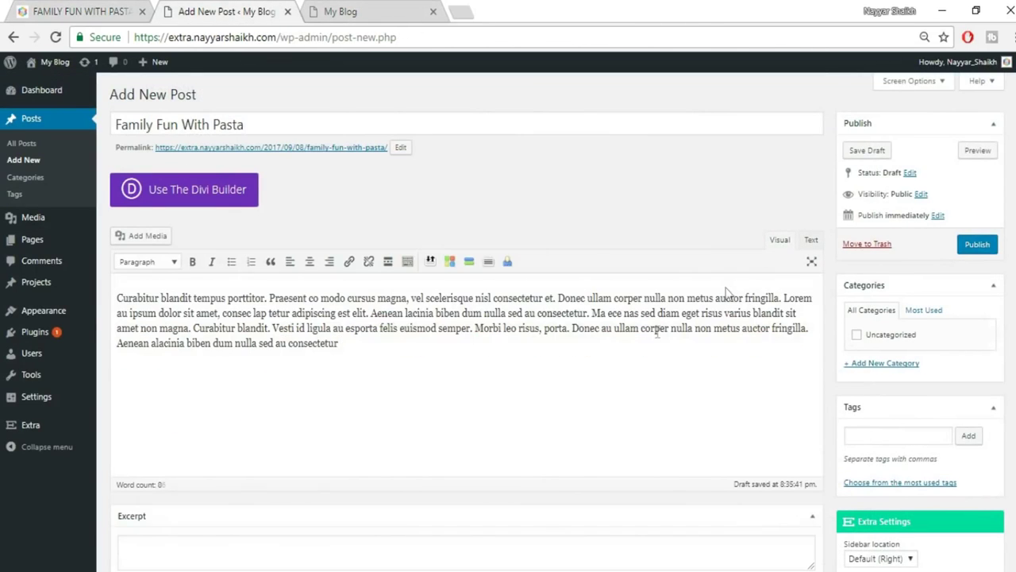
key(ctrl+v)
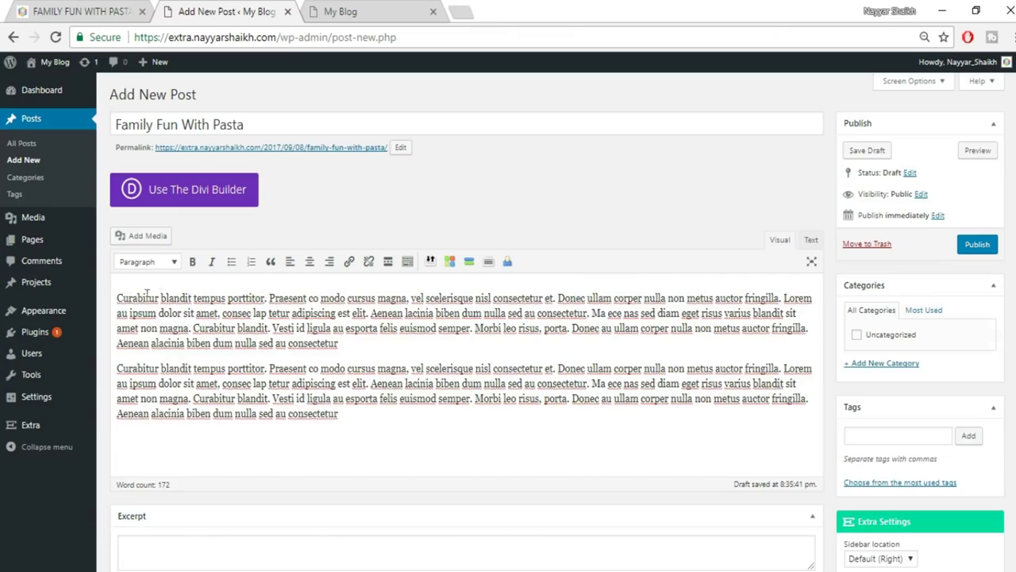
Make 'Curabitur blandit tempus porttitor.' a Heading 2, split from the following text.
drag(265, 298, 115, 298)
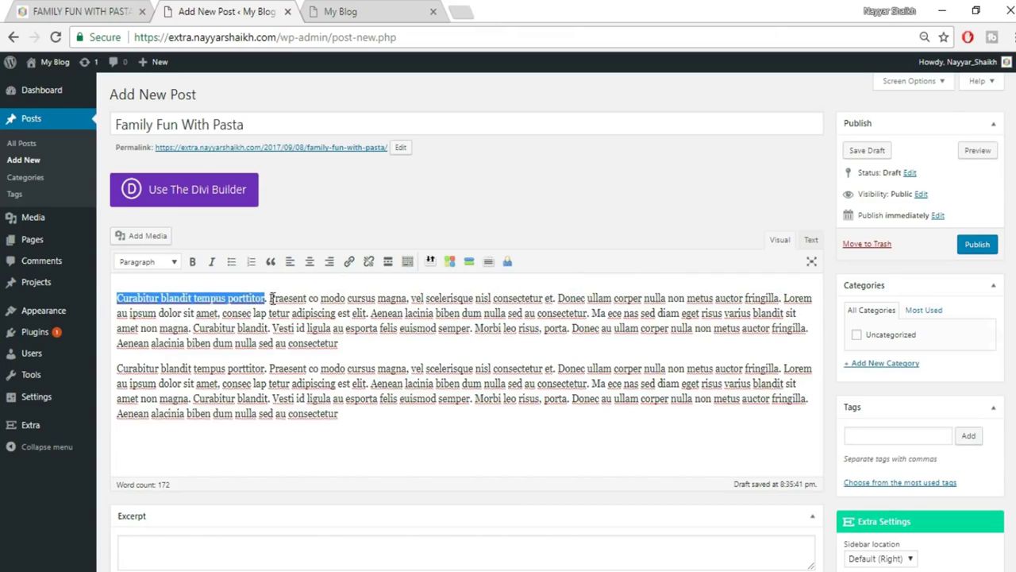
click(161, 263)
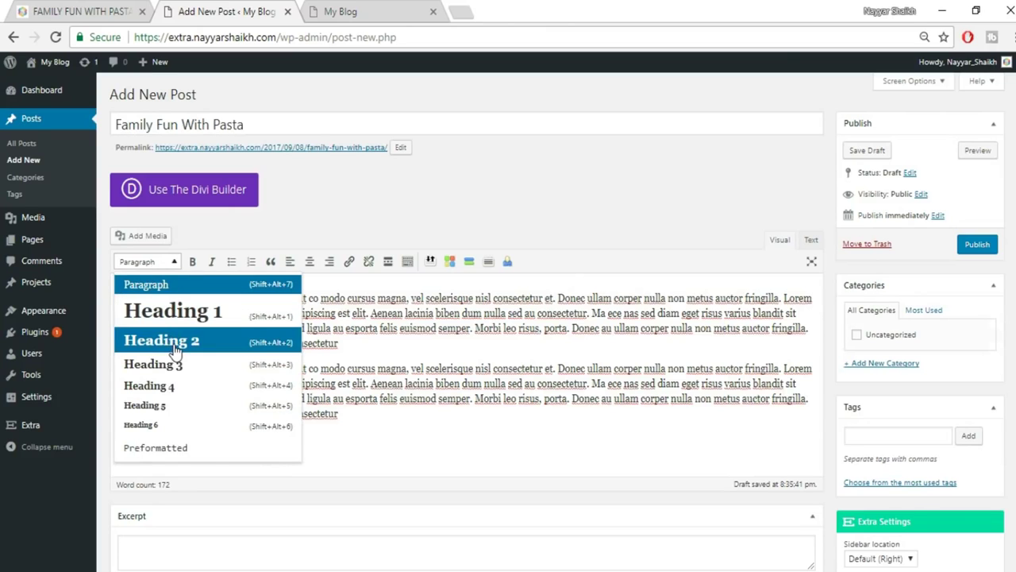
click(173, 341)
click(386, 309)
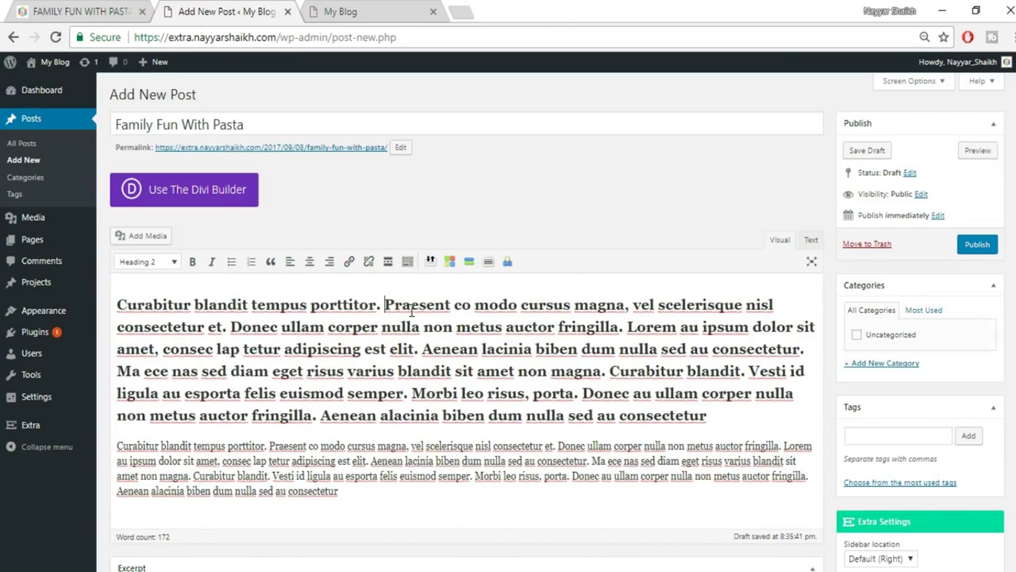
key(Return)
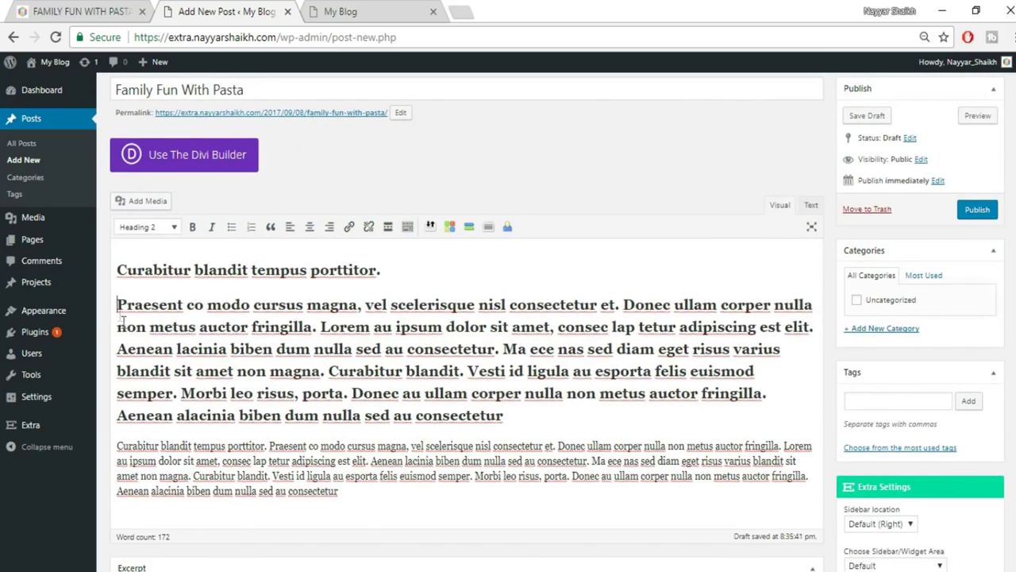
Turn the text starting with Praesent back into a normal paragraph.
drag(119, 309, 566, 408)
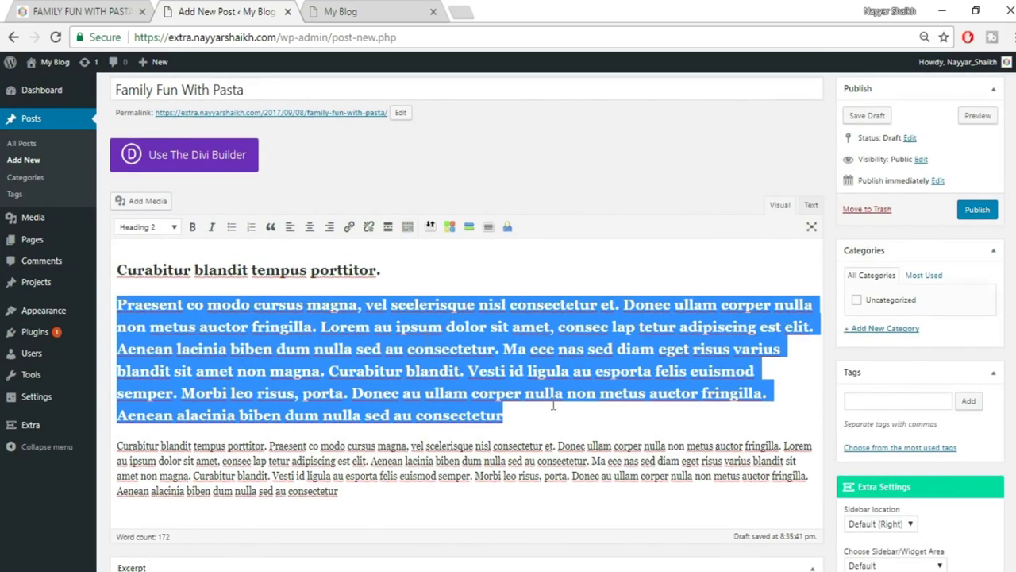
click(163, 228)
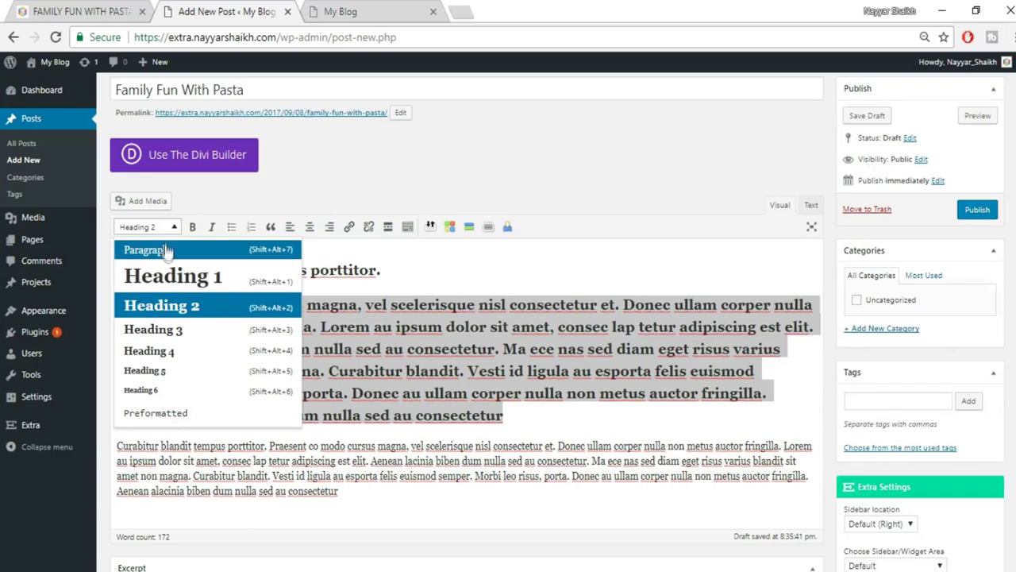
click(169, 251)
click(368, 332)
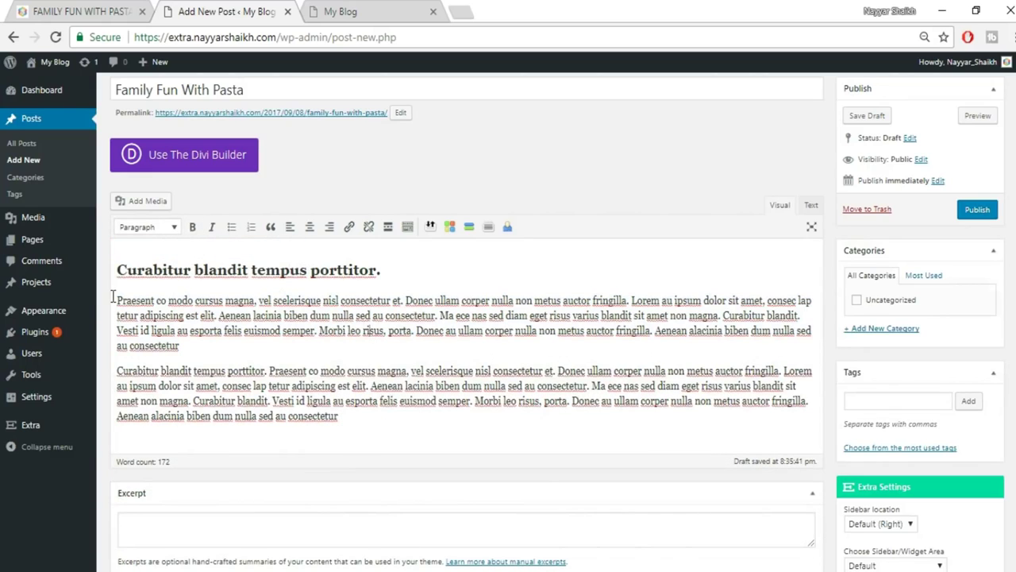
Make the word Praesent bold and italic.
drag(155, 300, 109, 300)
click(192, 229)
click(212, 229)
click(326, 330)
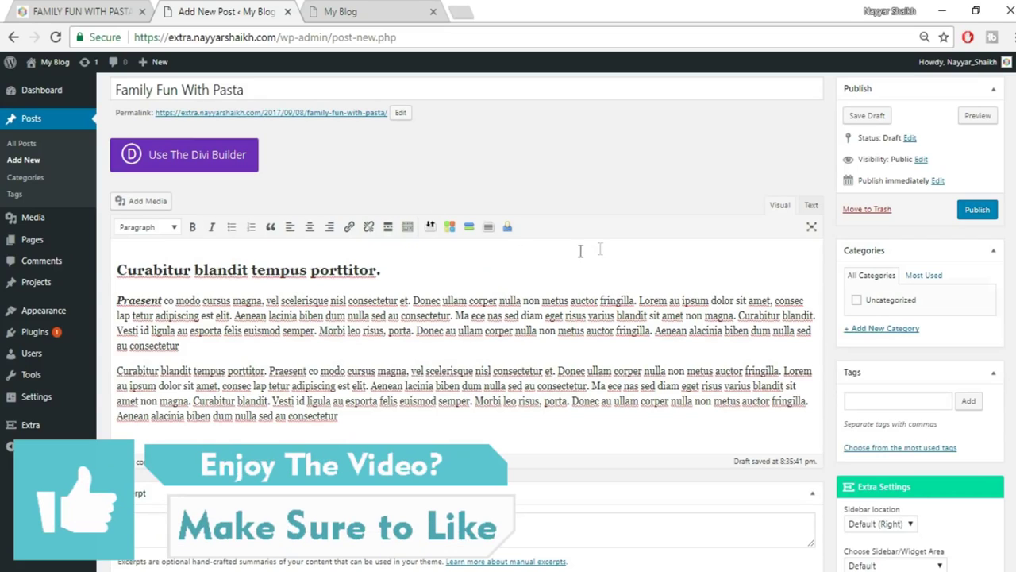
Strike through the word Curabitur in the second paragraph.
click(407, 228)
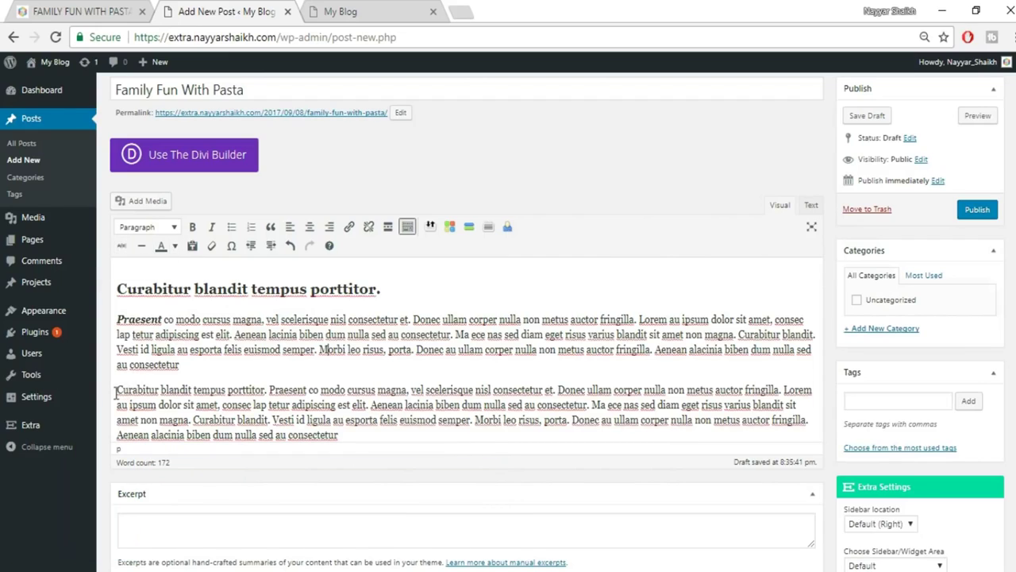
drag(160, 389, 117, 389)
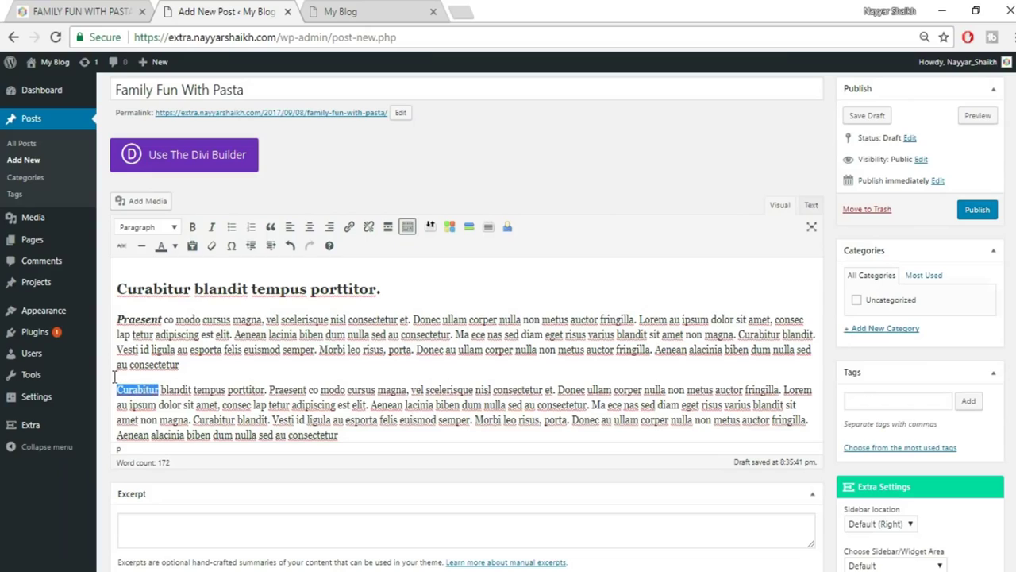
click(122, 247)
click(179, 391)
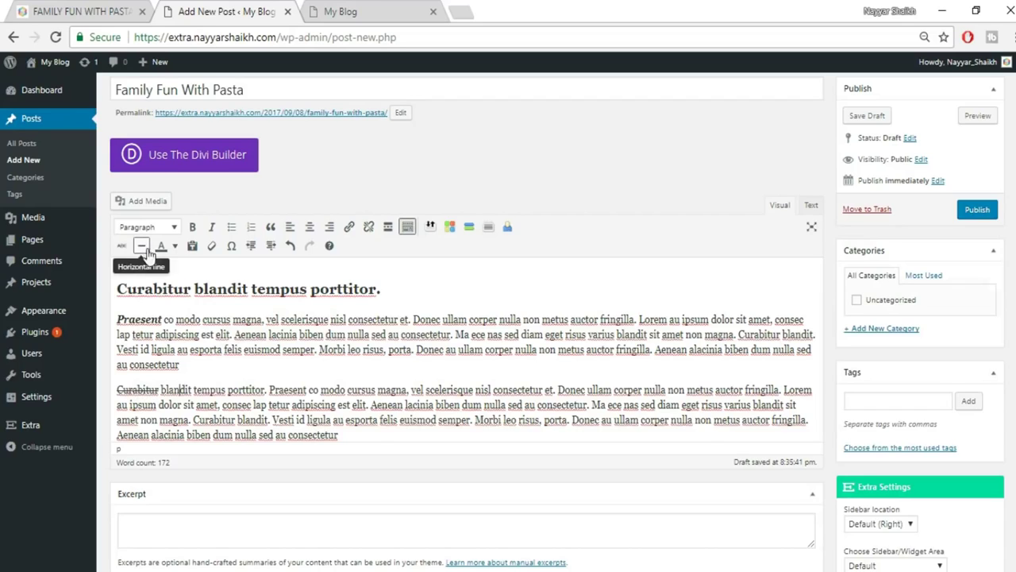
Add a horizontal line below the last paragraph.
click(402, 435)
key(Return)
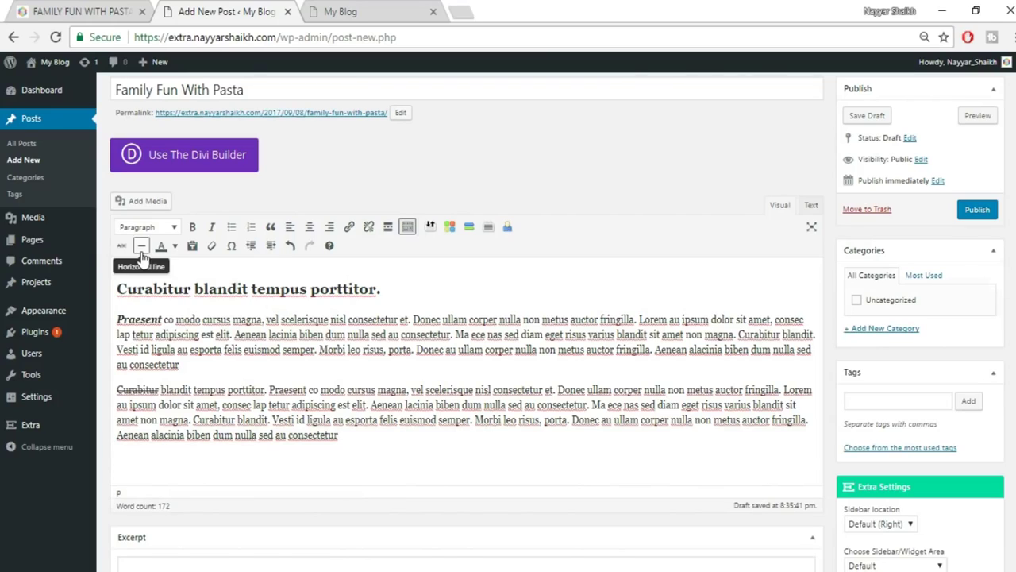
click(142, 246)
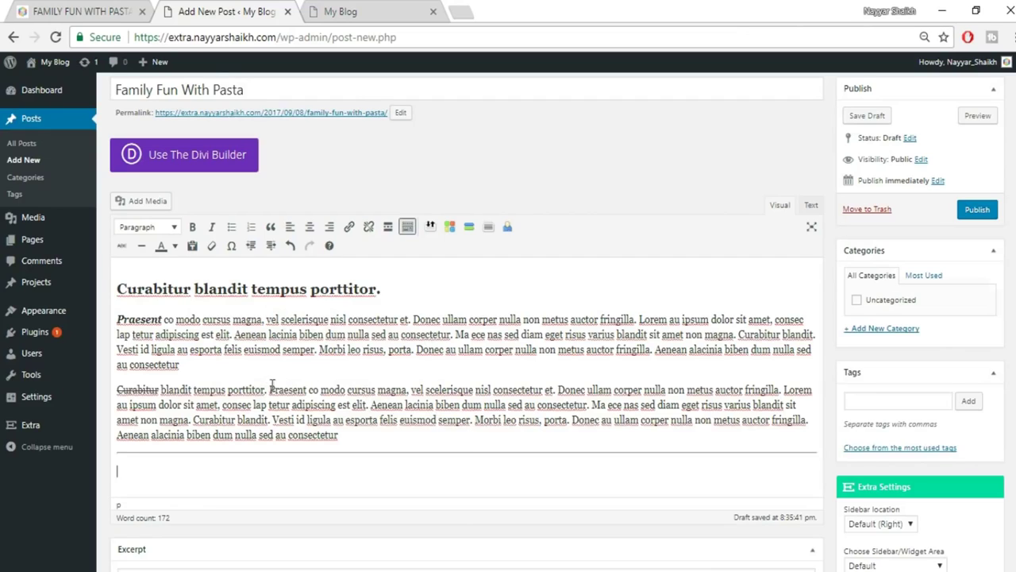
Colour the word Praesent in the second paragraph red.
drag(270, 389, 315, 389)
click(175, 247)
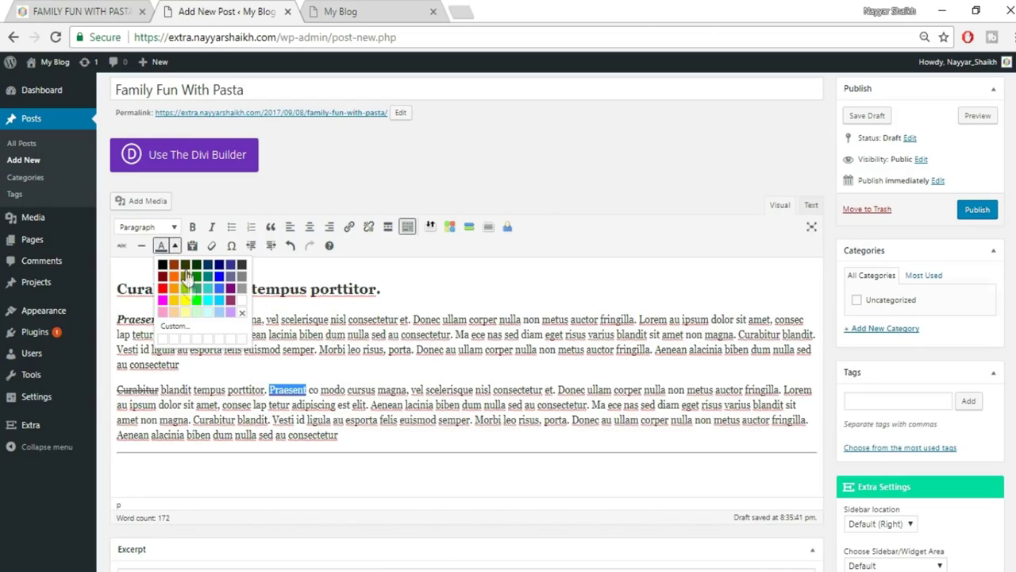
click(162, 290)
click(427, 419)
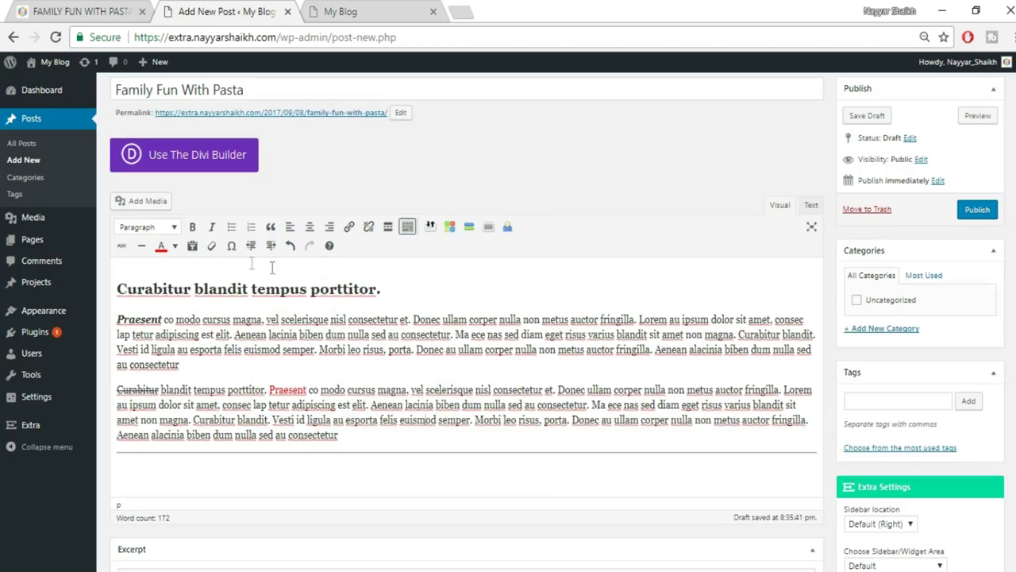
Open the special character chooser and close it without inserting anything.
click(231, 248)
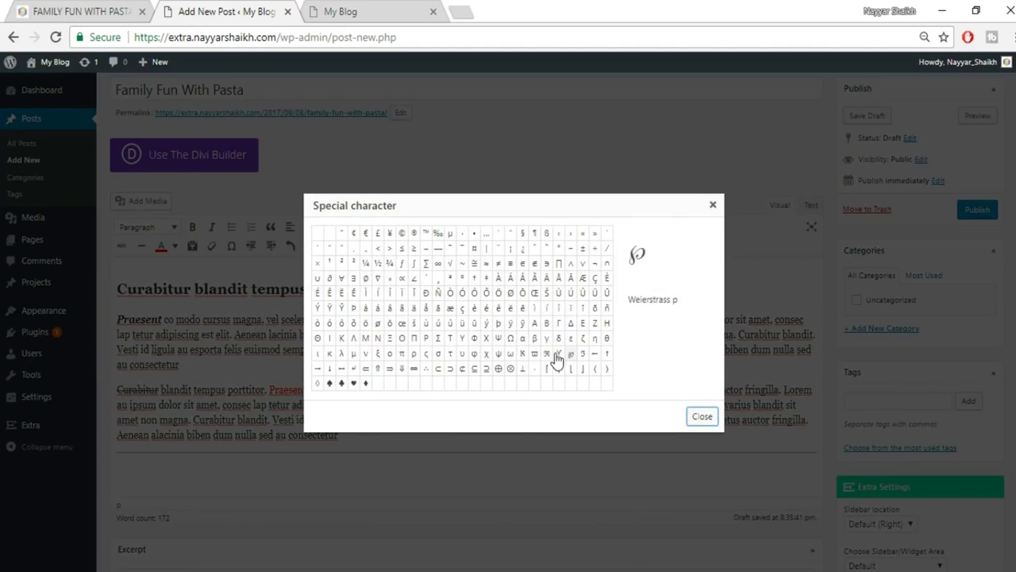
scroll(302, 405, down, 1)
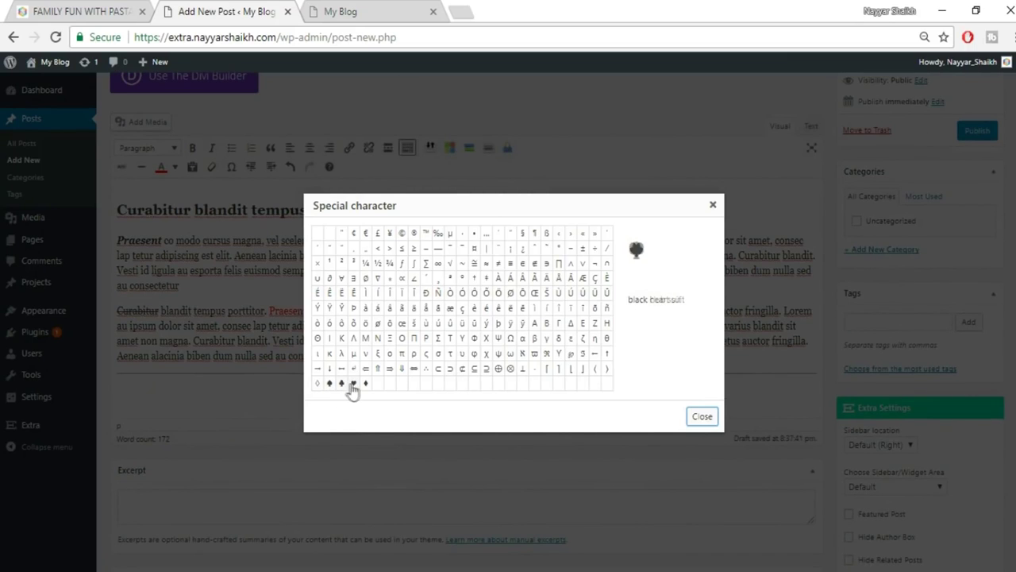
click(712, 208)
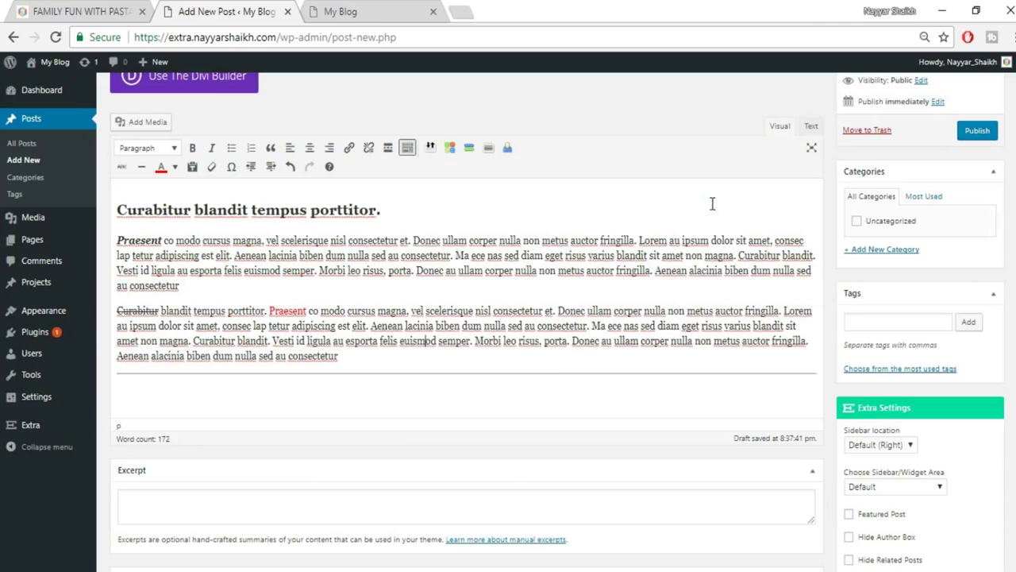
scroll(730, 357, up, 1)
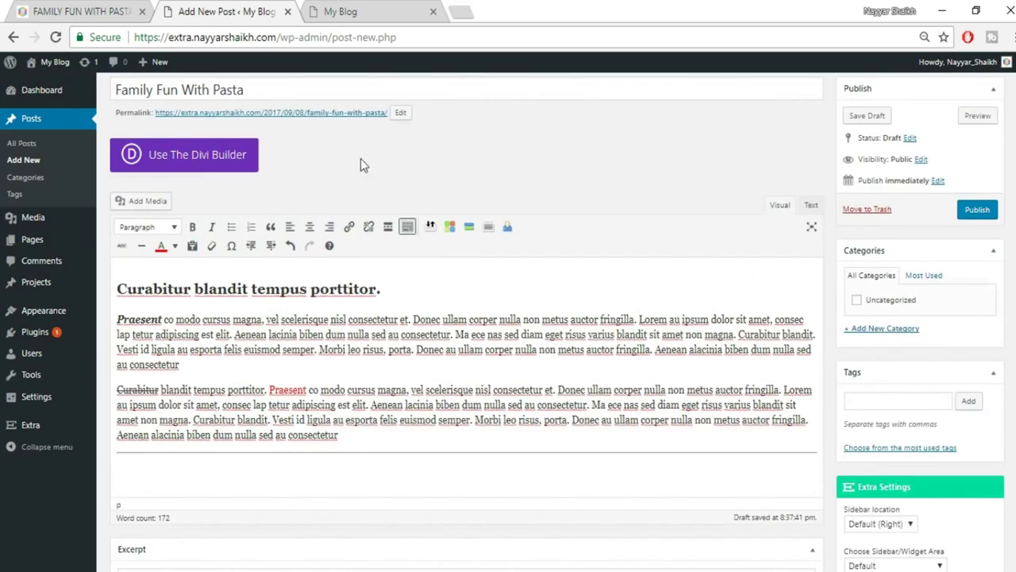
scroll(363, 161, up, 1)
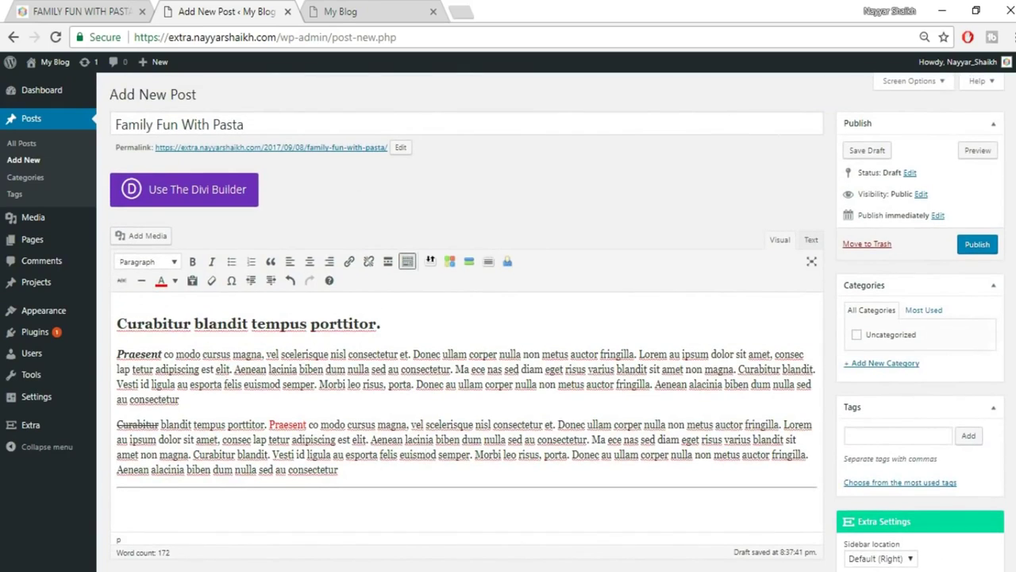
Create a new category named 'Famous' and assign it to the draft.
click(870, 366)
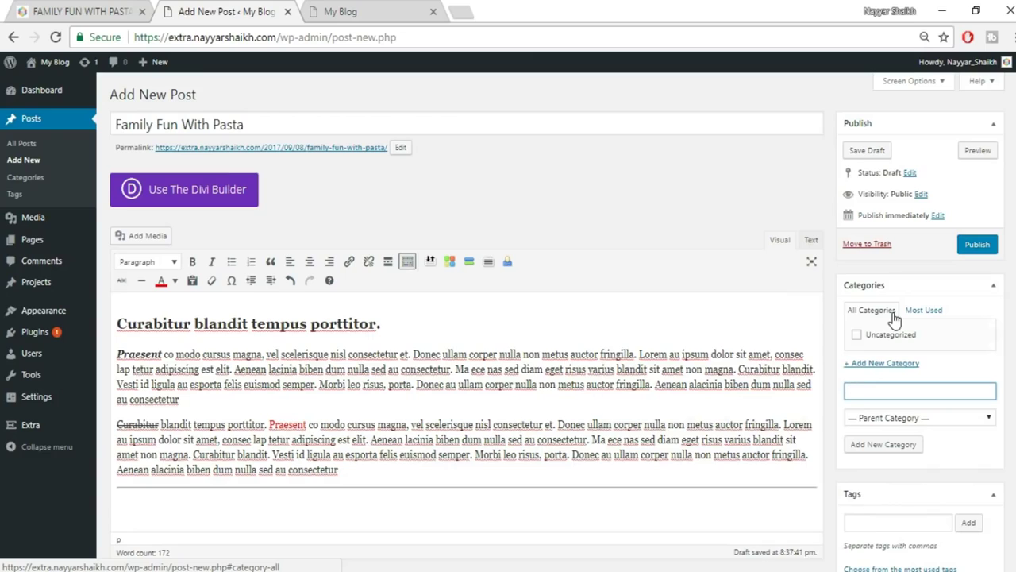
text(us)
click(905, 446)
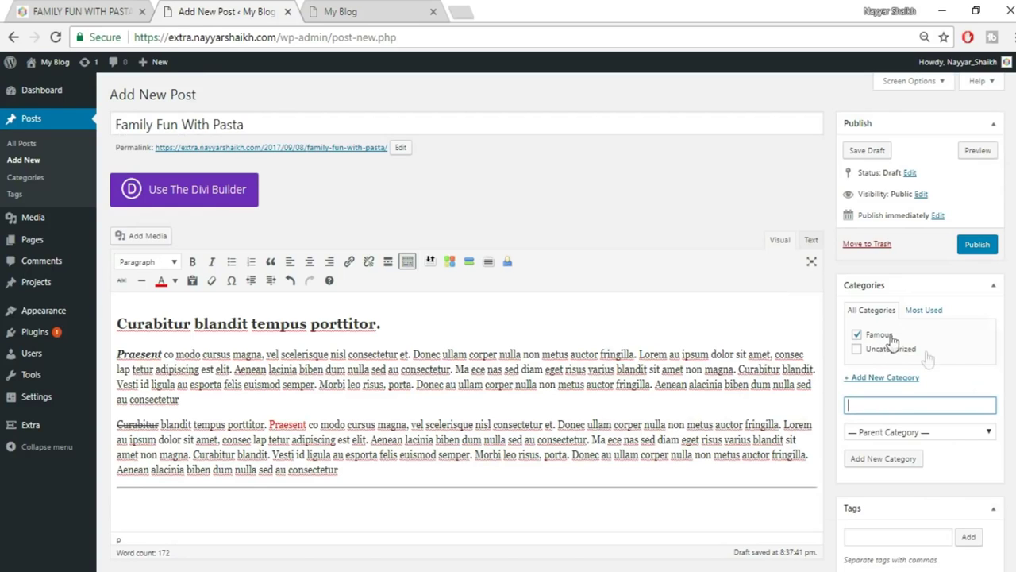
scroll(881, 358, down, 3)
click(881, 302)
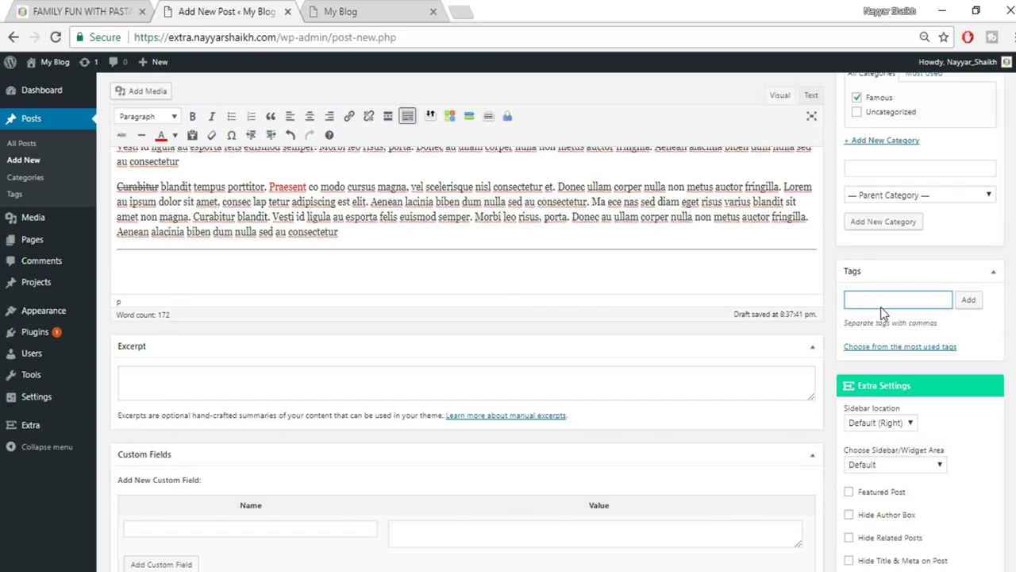
Tag the draft with SEO and Website.
text(SEO, Website)
click(970, 301)
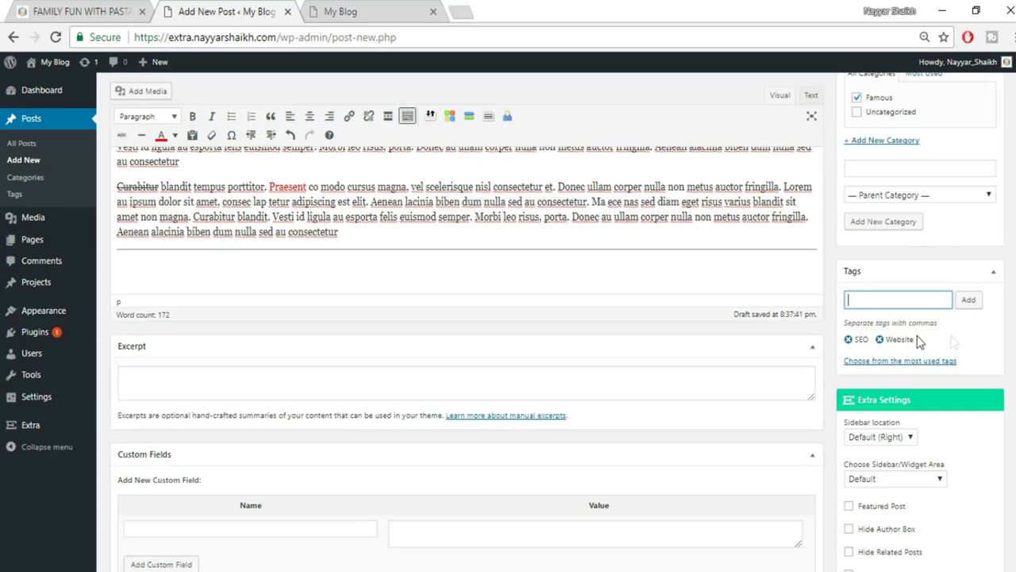
Review the sidebar location choices, leaving it at Default (Right).
scroll(1000, 290, down, 3)
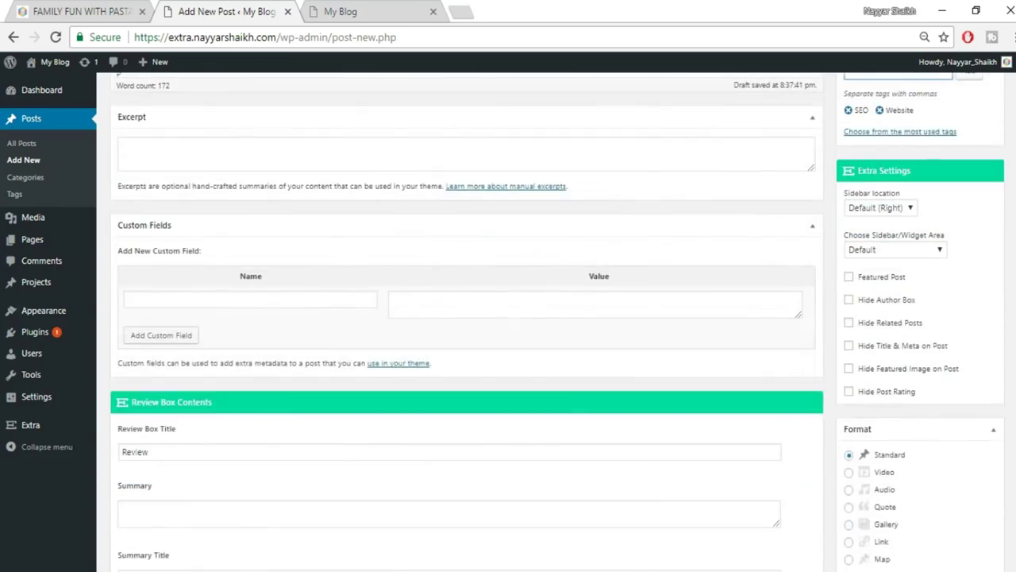
click(895, 201)
click(893, 220)
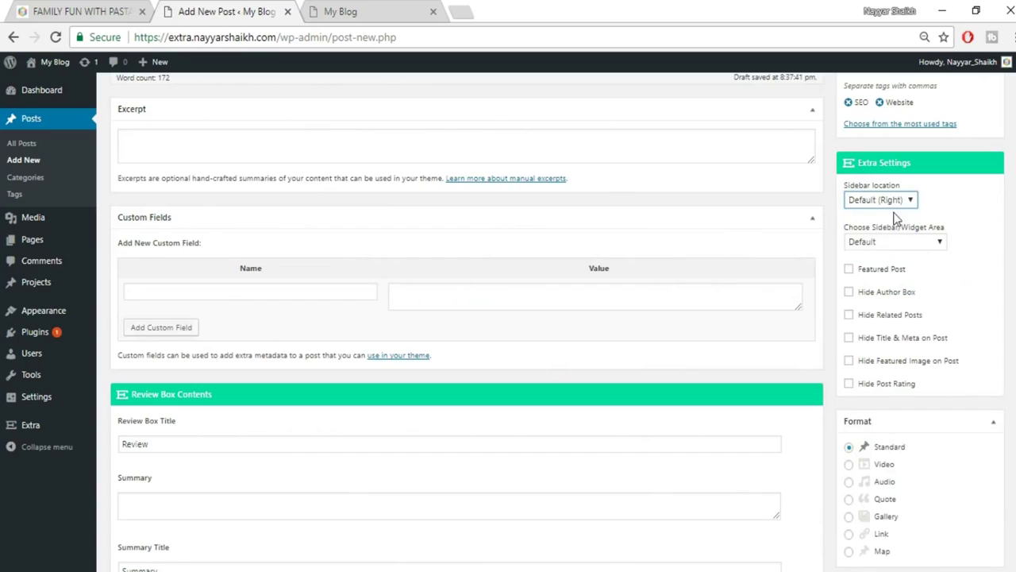
click(885, 204)
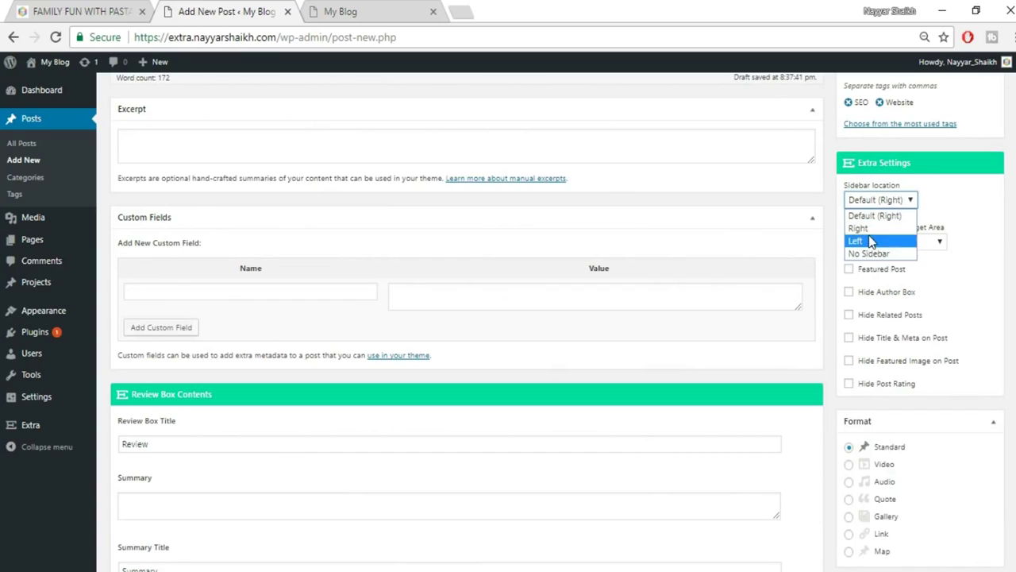
click(945, 210)
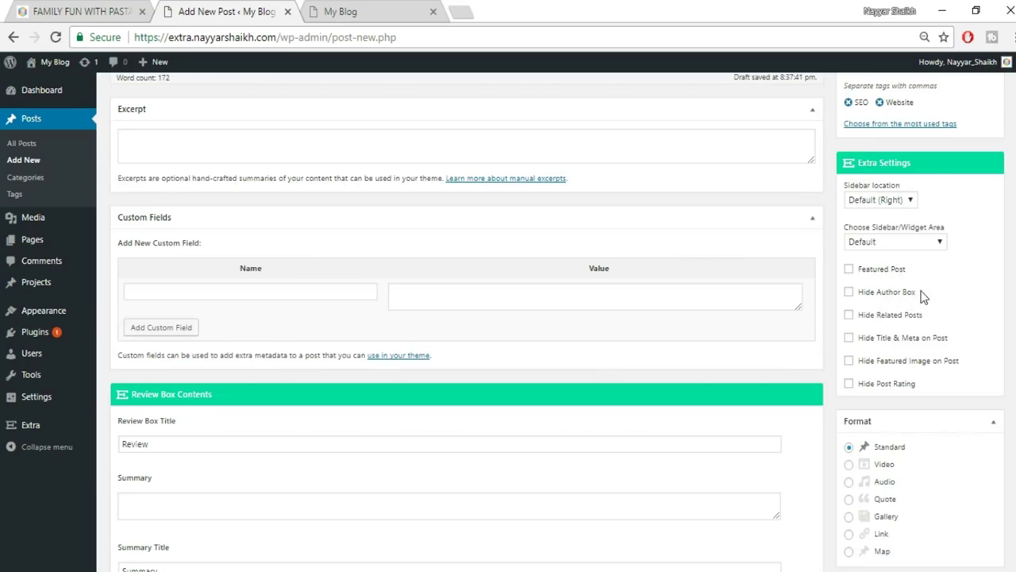
Switch to the published pasta post and scroll down its content.
click(117, 7)
scroll(508, 318, down, 6)
scroll(414, 339, down, 20)
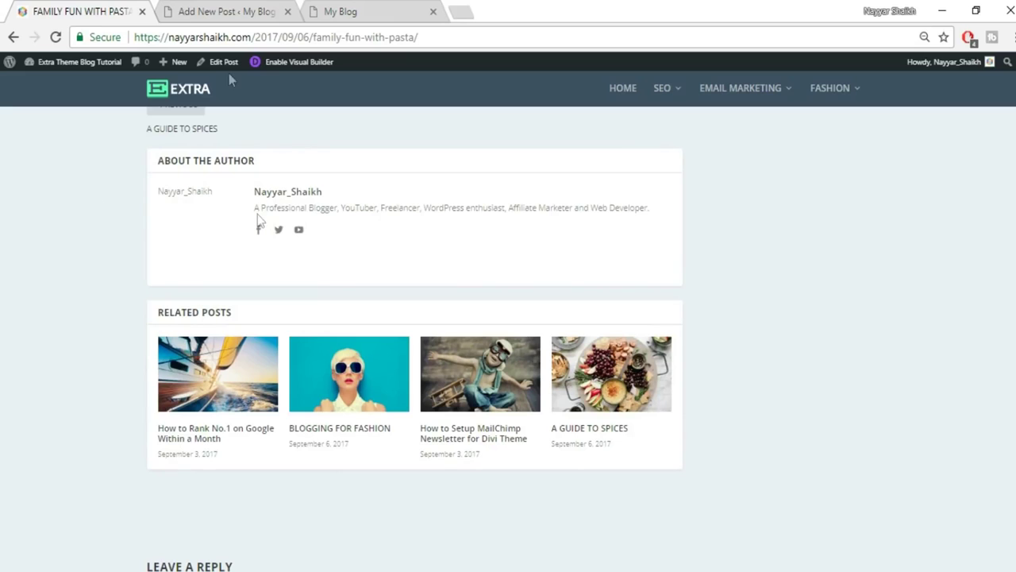
Flip between the new post editor and the published pasta post to compare them.
click(221, 9)
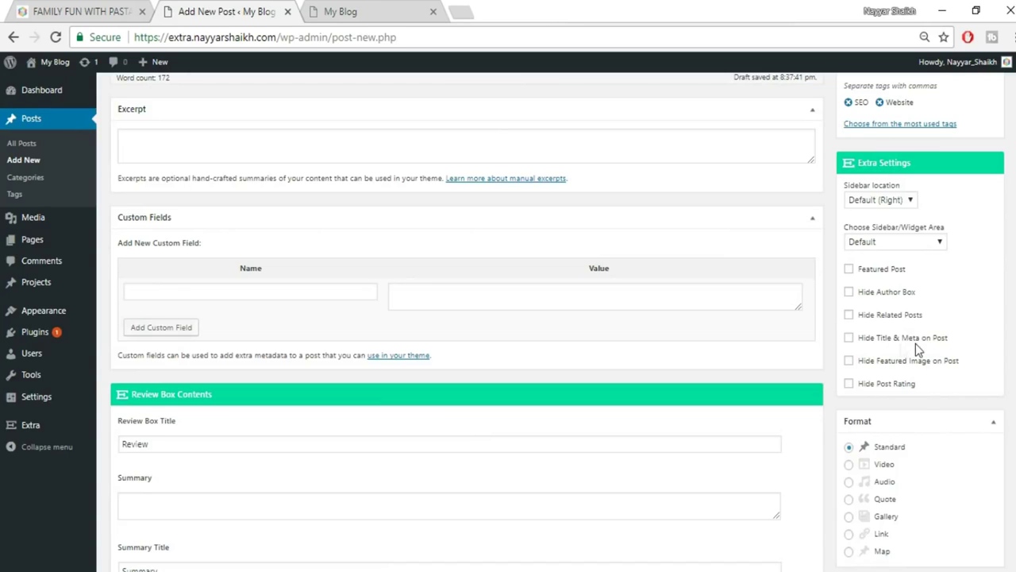
click(109, 9)
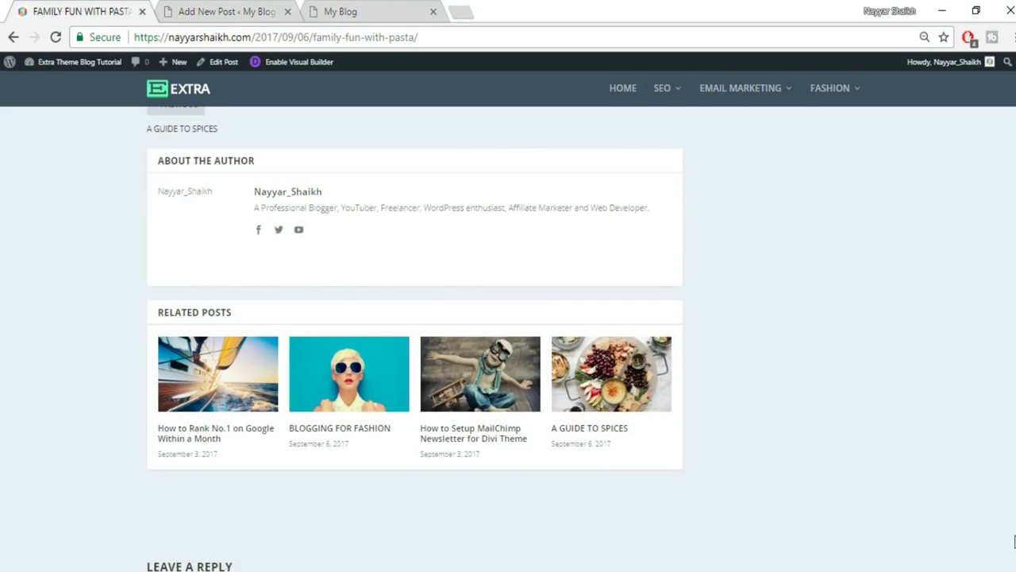
scroll(380, 216, up, 15)
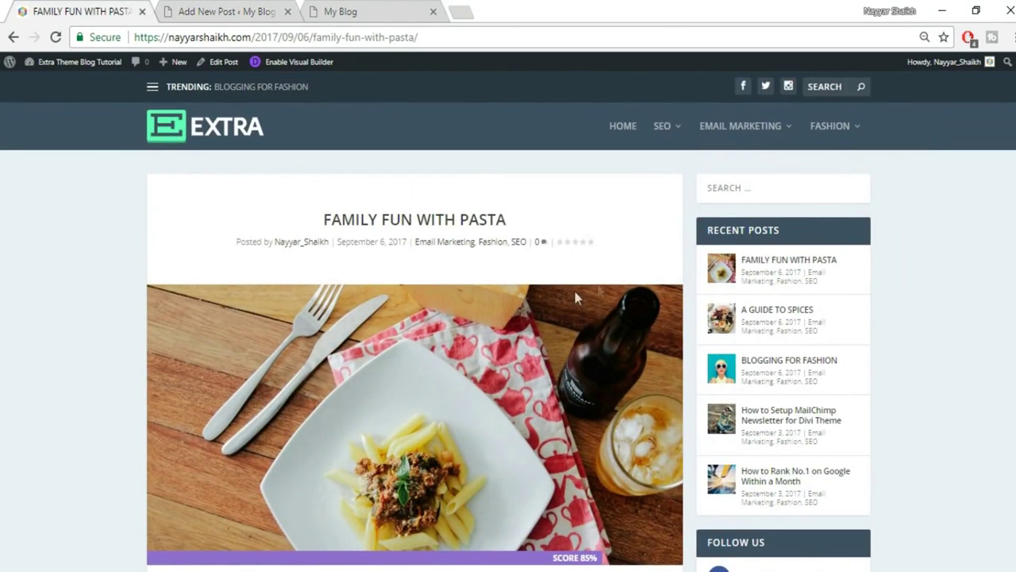
click(251, 6)
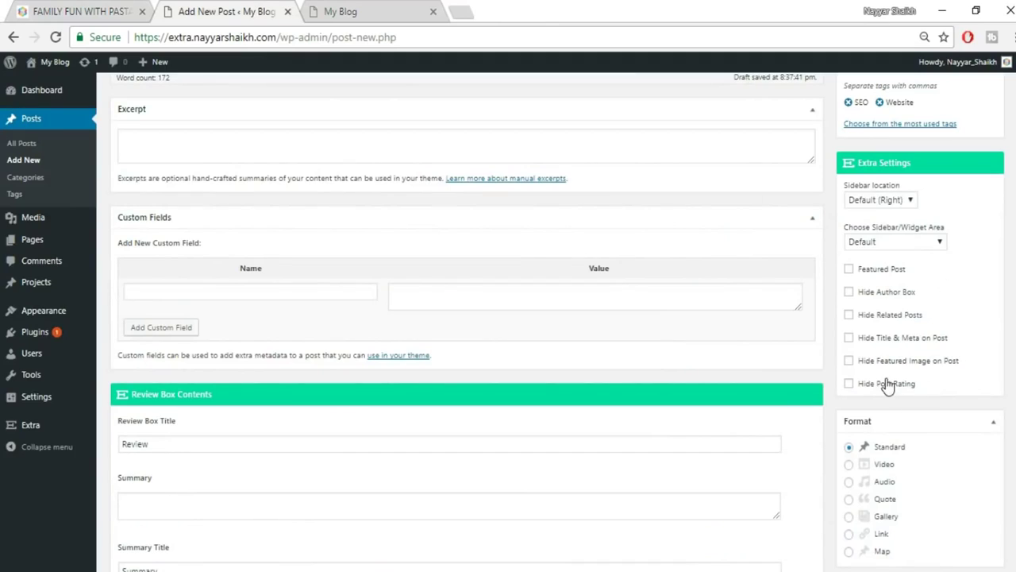
click(23, 6)
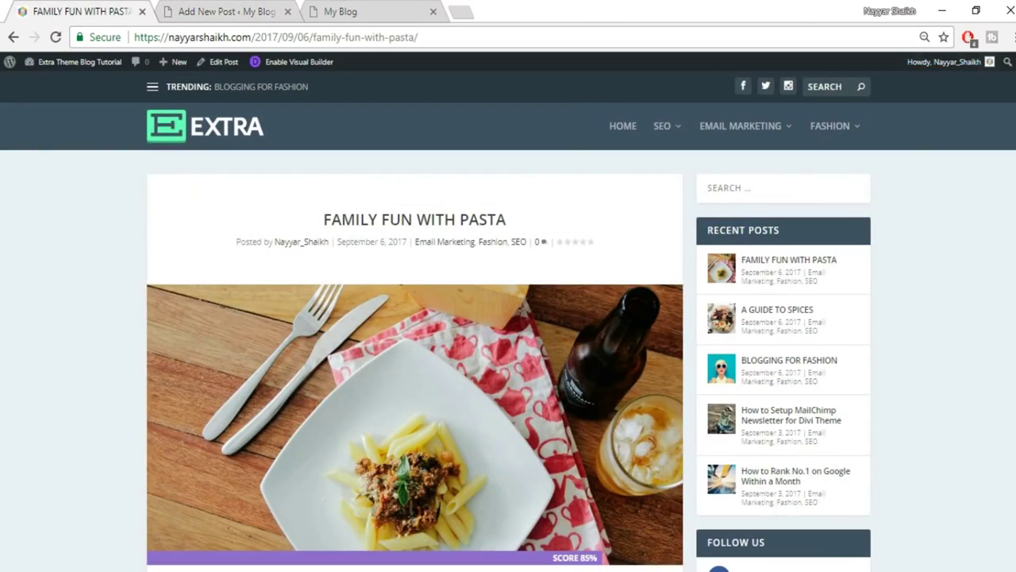
scroll(899, 238, down, 15)
scroll(359, 341, down, 15)
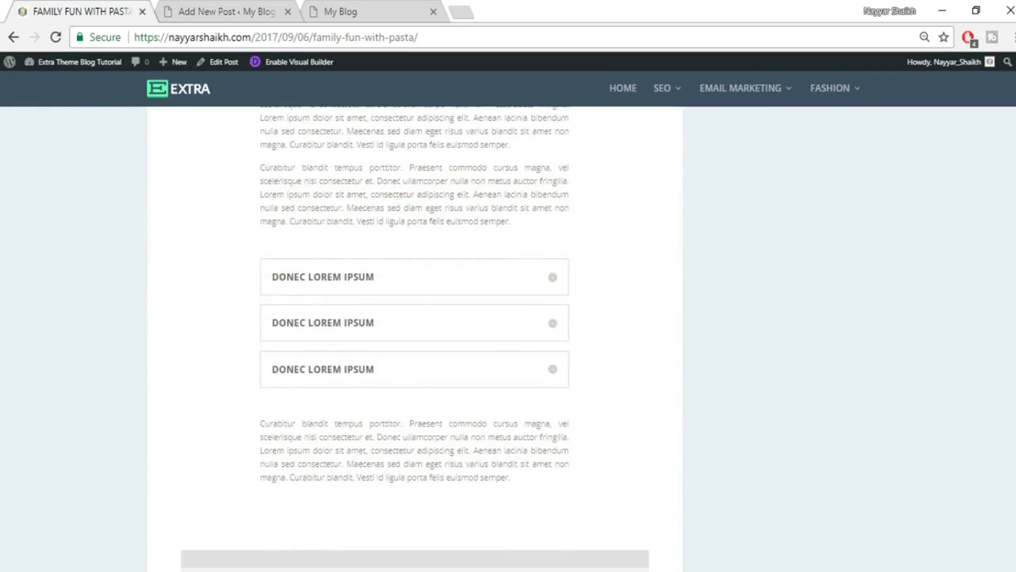
Check the published post's 85% review box, then bring the editor to Review Box Contents.
click(164, 10)
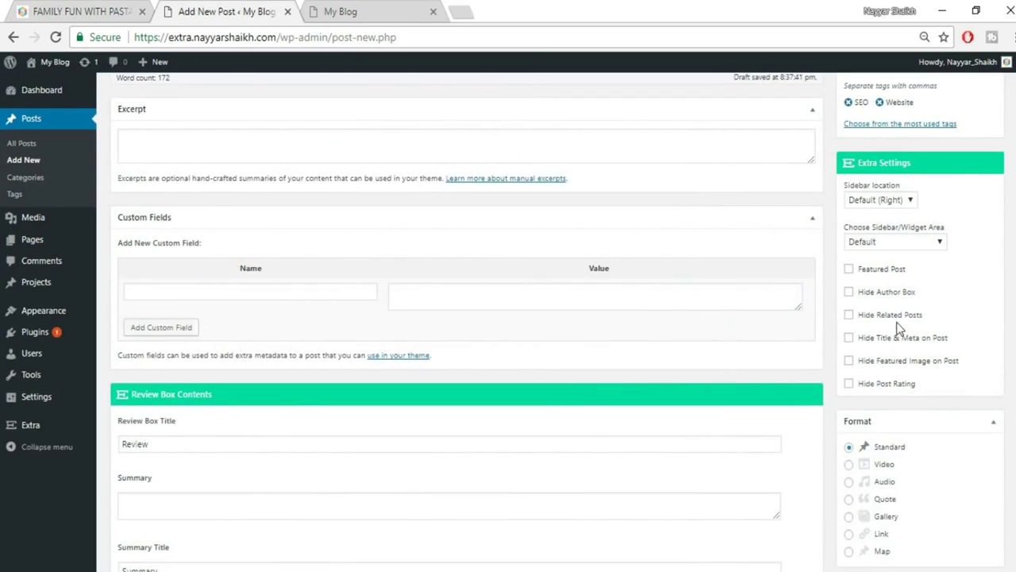
scroll(905, 368, down, 1)
scroll(905, 367, down, 1)
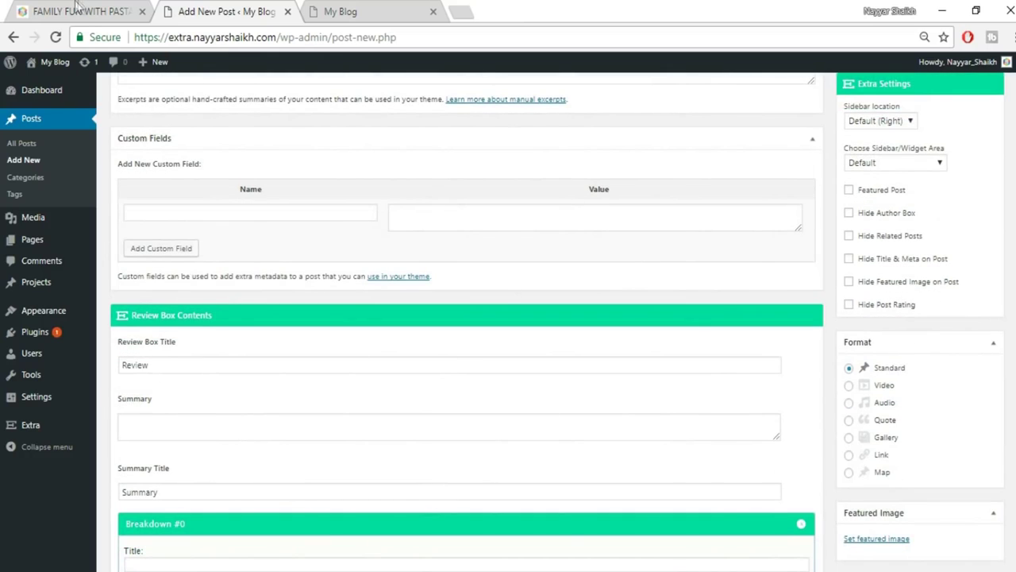
click(79, 10)
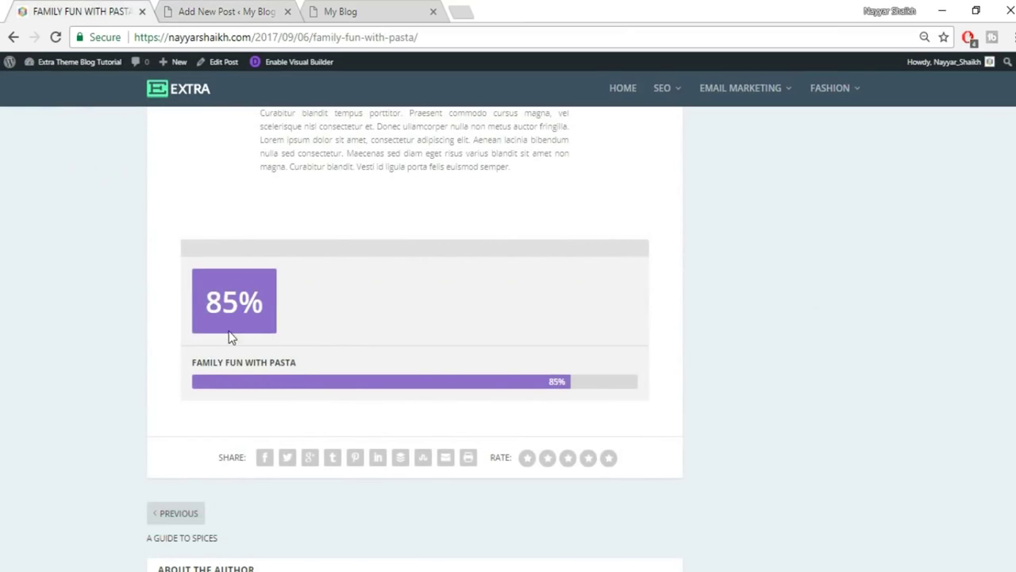
click(232, 10)
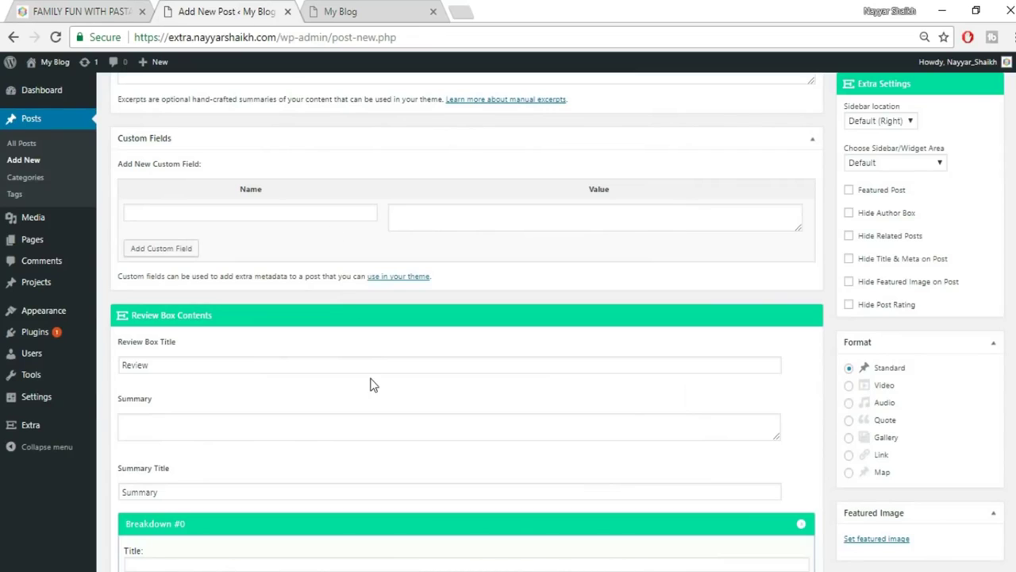
scroll(370, 383, down, 1)
Fill the first breakdown as Design rated 90%.
click(169, 432)
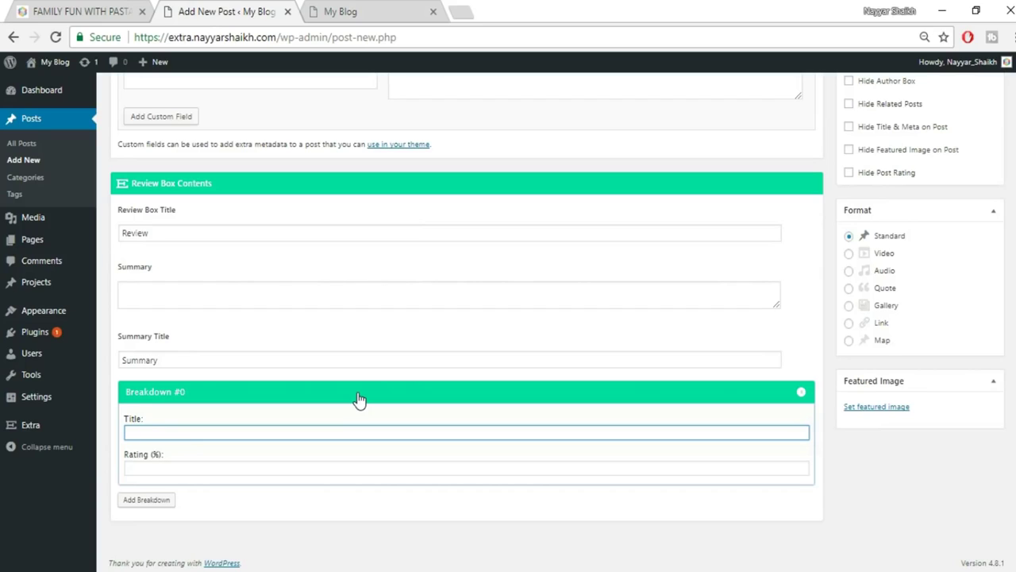
text(Design)
click(309, 487)
click(319, 467)
text(90)
key(Return)
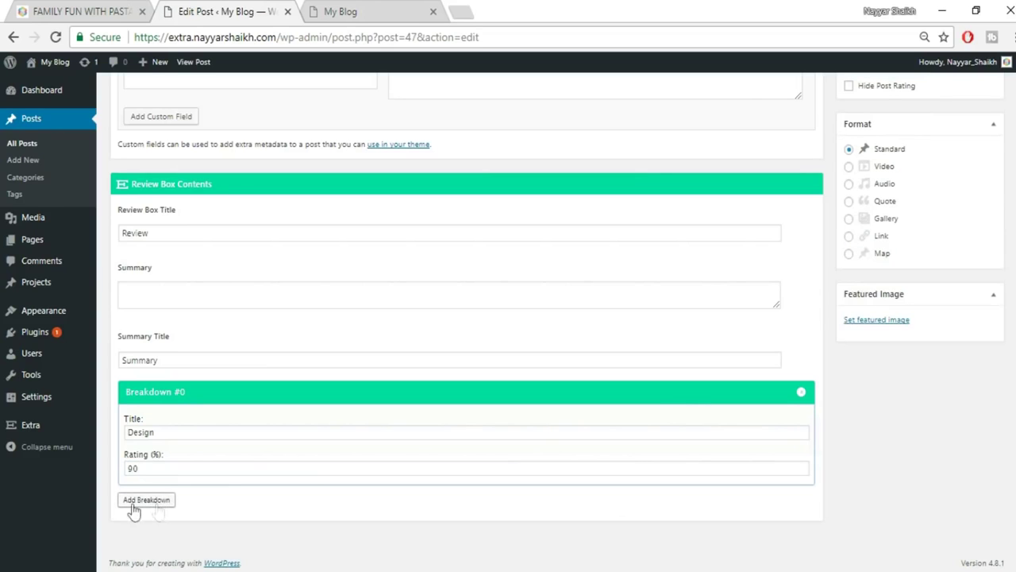
Add a second breakdown, Easy, rated 80%.
click(160, 501)
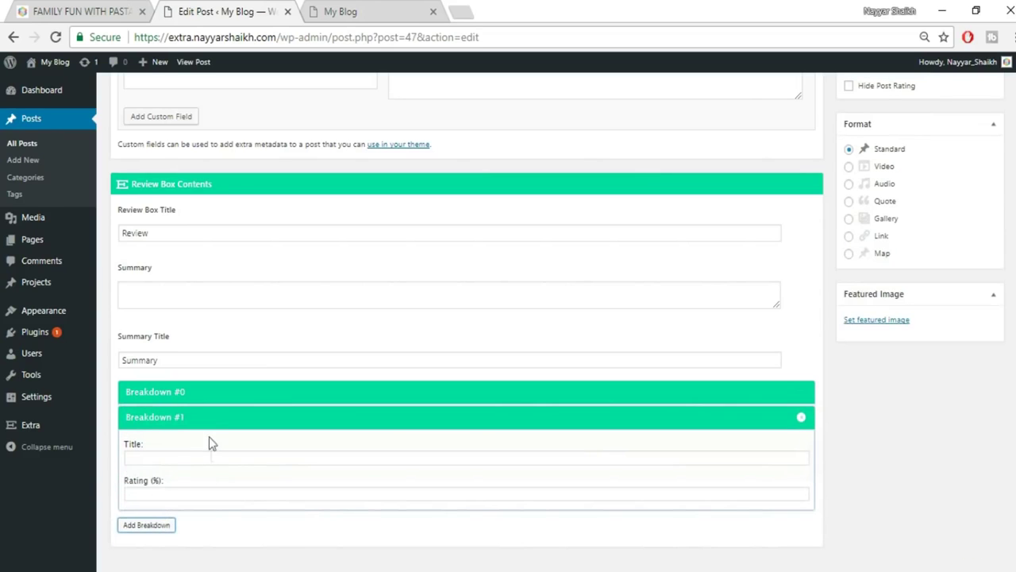
click(198, 457)
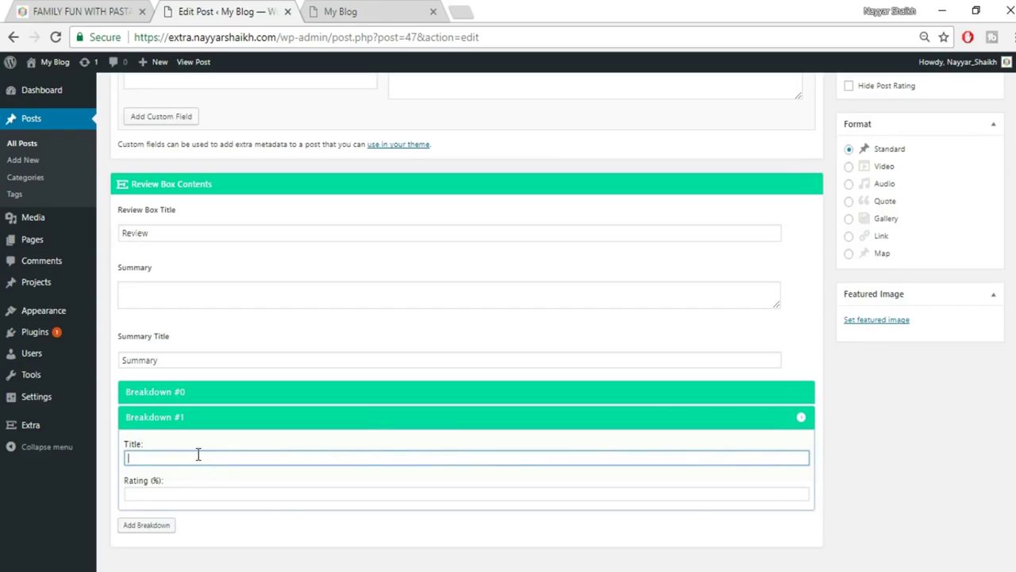
text(Easy)
key(Tab)
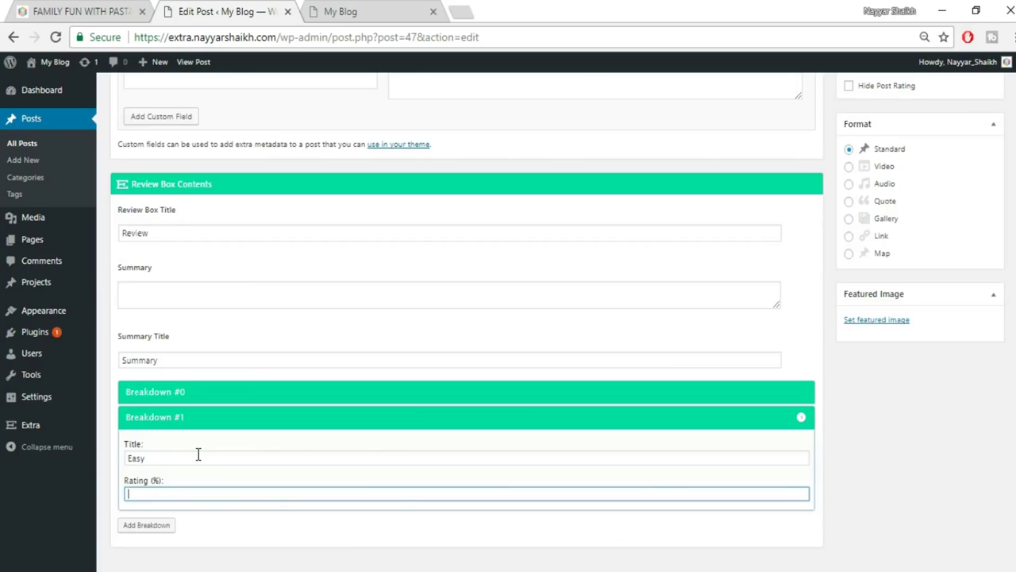
text(80)
Add a third breakdown, Mobile Friendly rated 70%, plus an empty fourth entry.
click(159, 526)
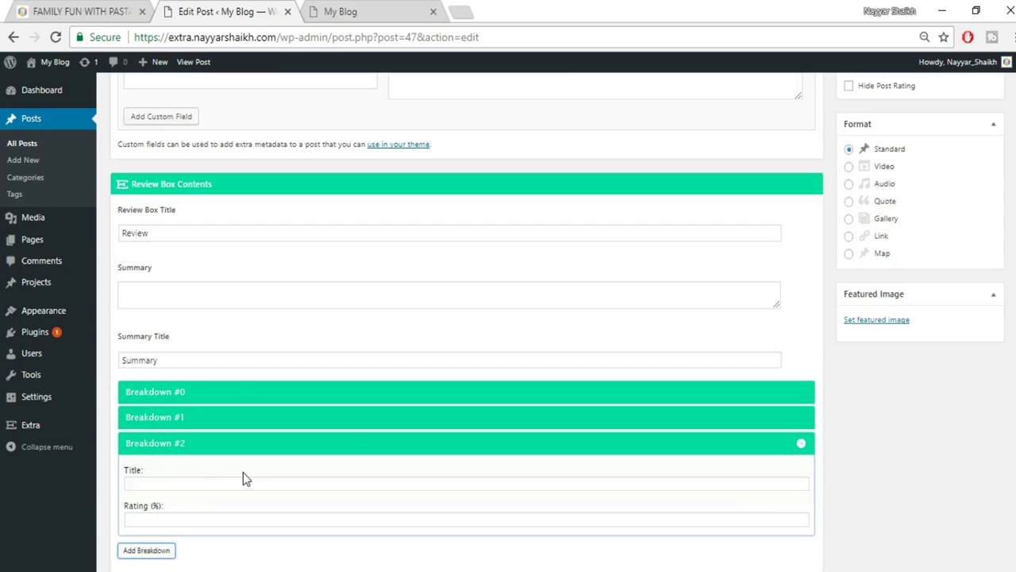
click(320, 483)
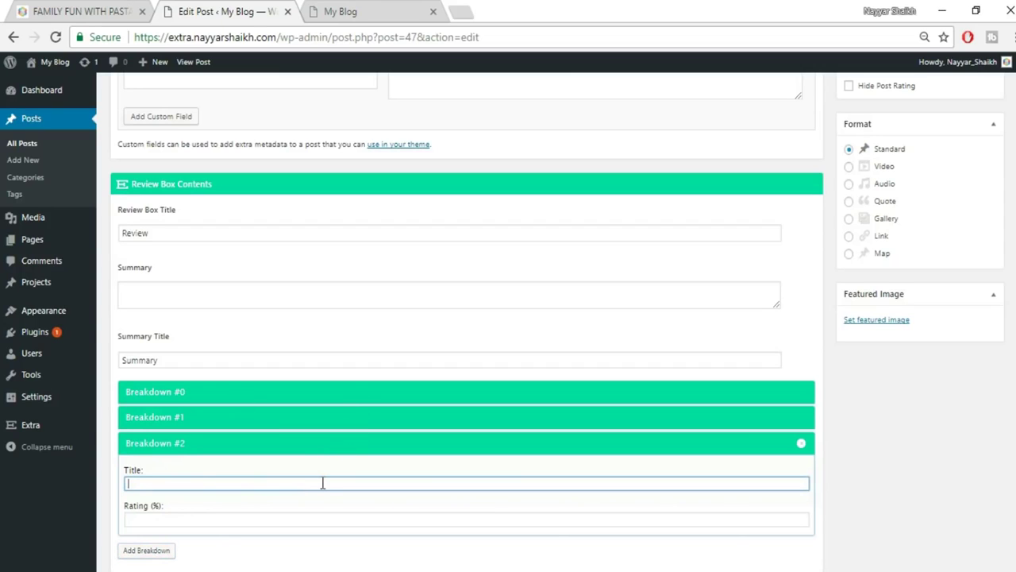
text(Mobile Friendly)
click(288, 518)
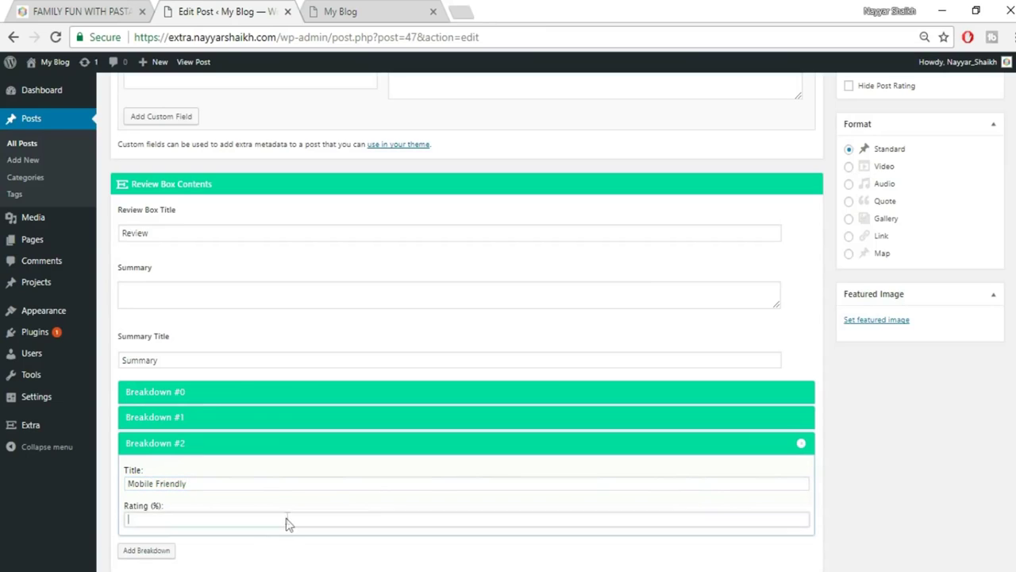
text(70)
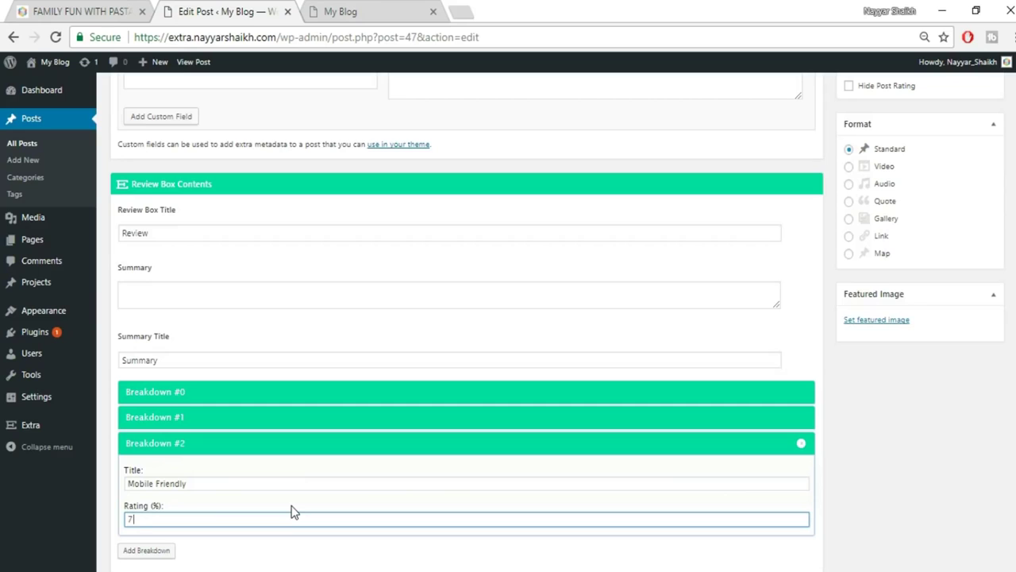
click(157, 550)
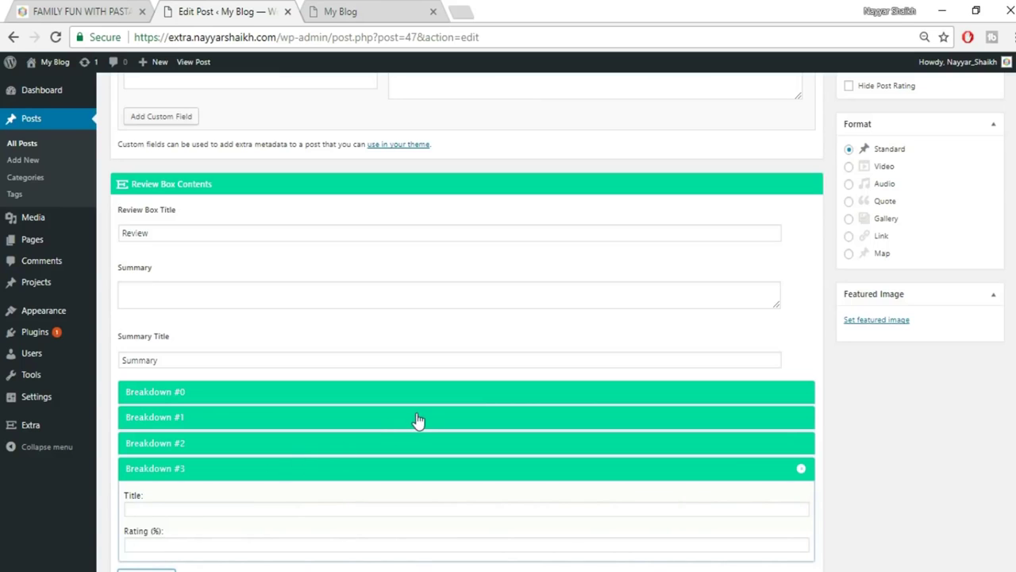
scroll(320, 368, up, 1)
Write 'This theme is just Amazing!' as the review box summary.
click(211, 311)
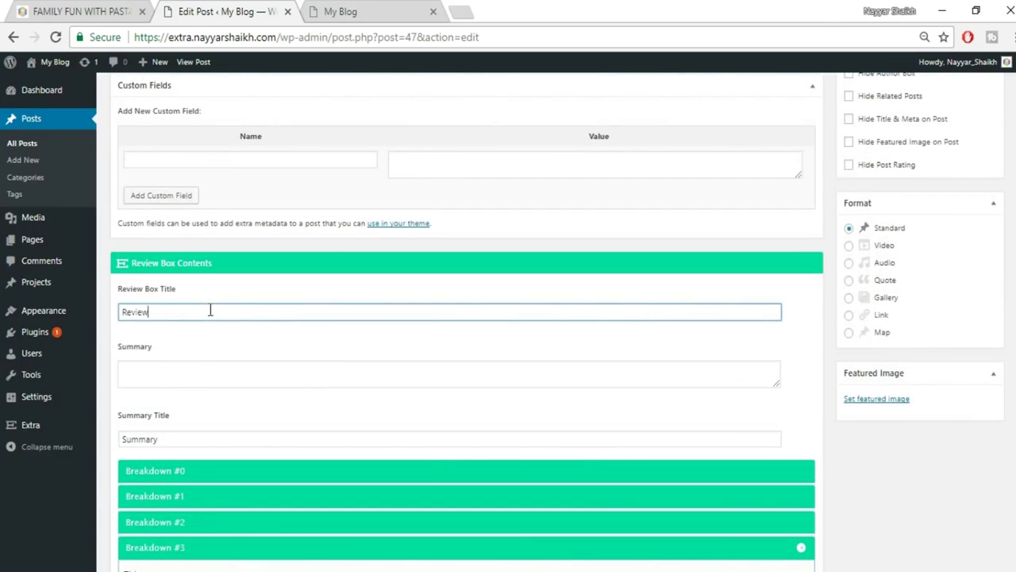
click(172, 376)
text(Th)
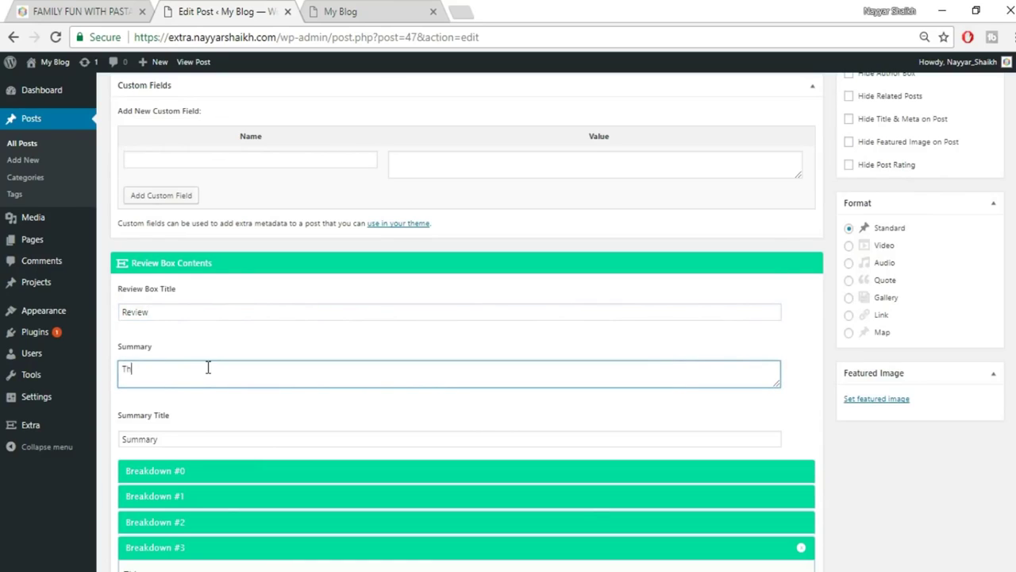
text(is theme is just Amazing!)
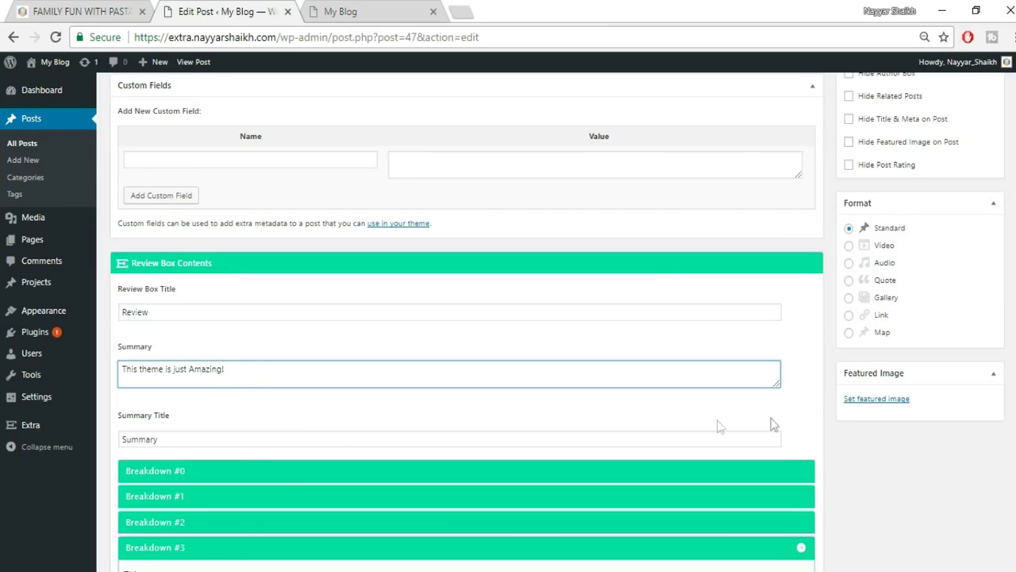
scroll(889, 502, down, 2)
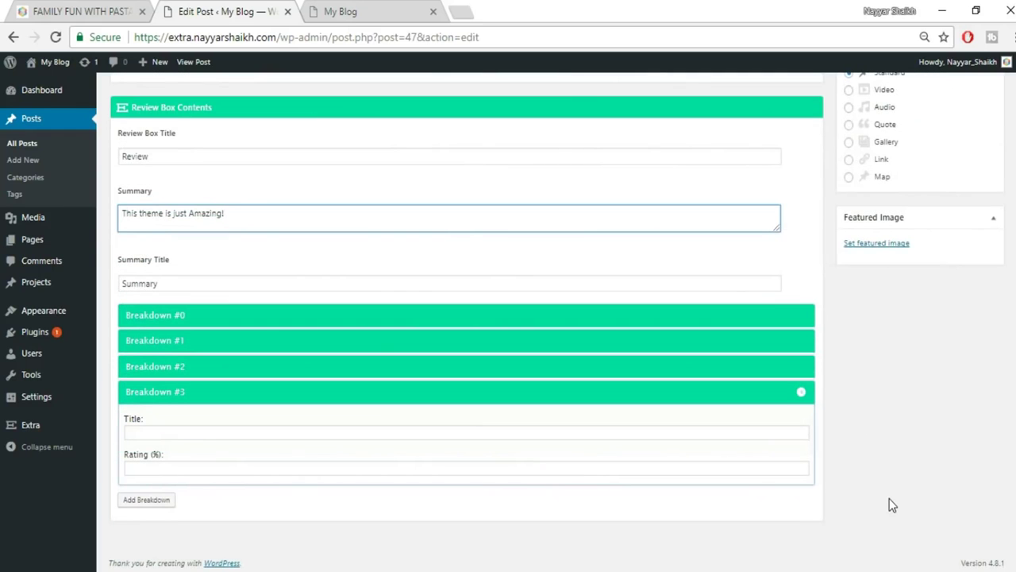
scroll(891, 505, up, 5)
scroll(1006, 473, down, 3)
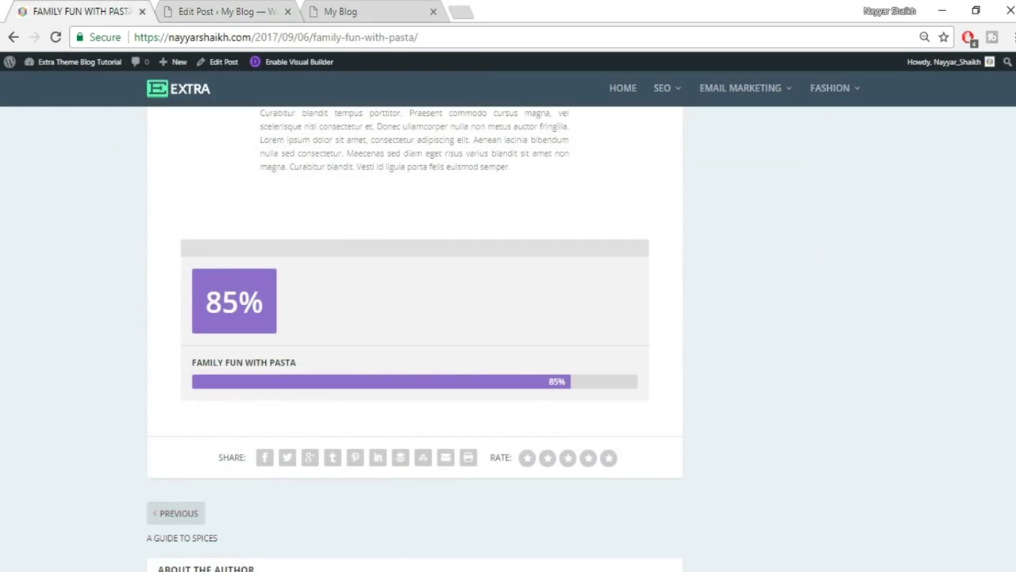
Scroll through the live Family Fun With Pasta post to review its featured image and 85% score.
scroll(414, 334, up, 5)
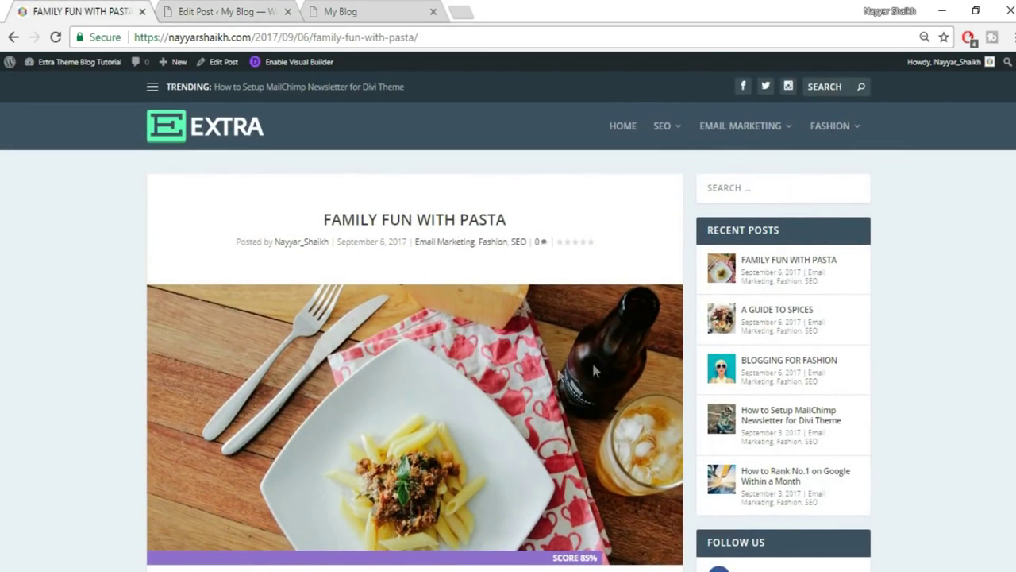
scroll(591, 368, down, 2)
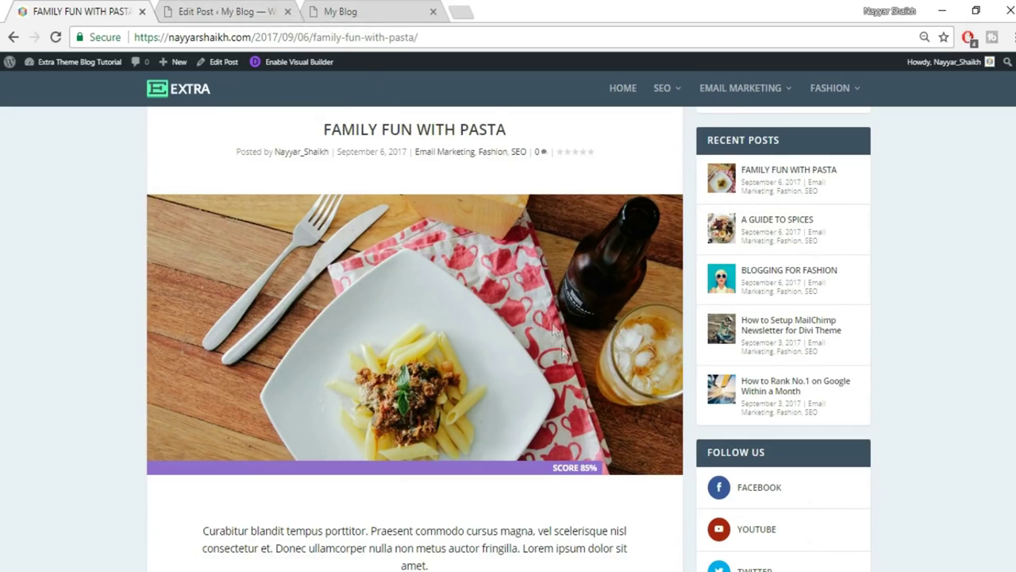
scroll(562, 352, up, 2)
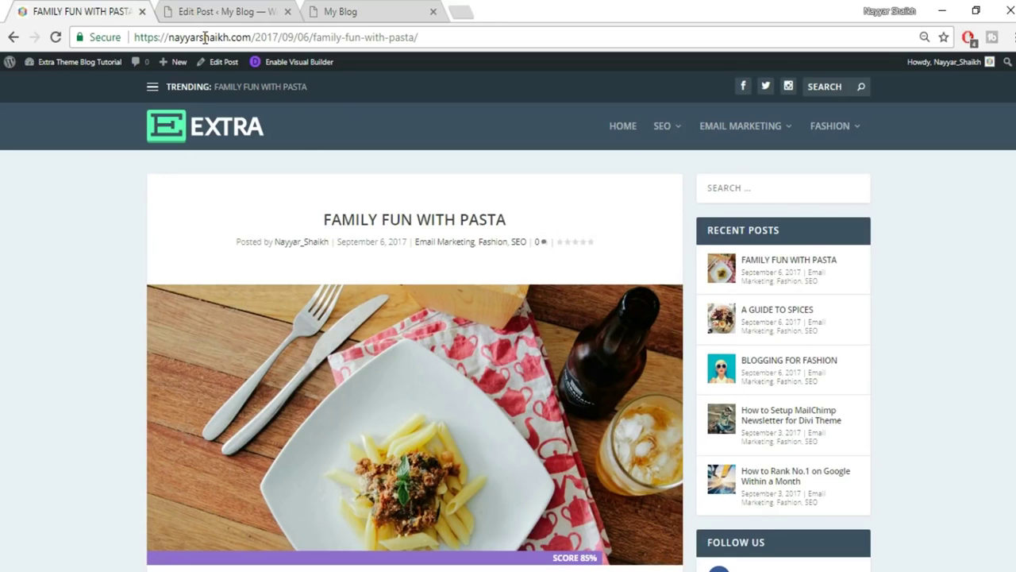
Upload kid-950x640.jpg from the computer and set it as the post's featured image.
click(255, 11)
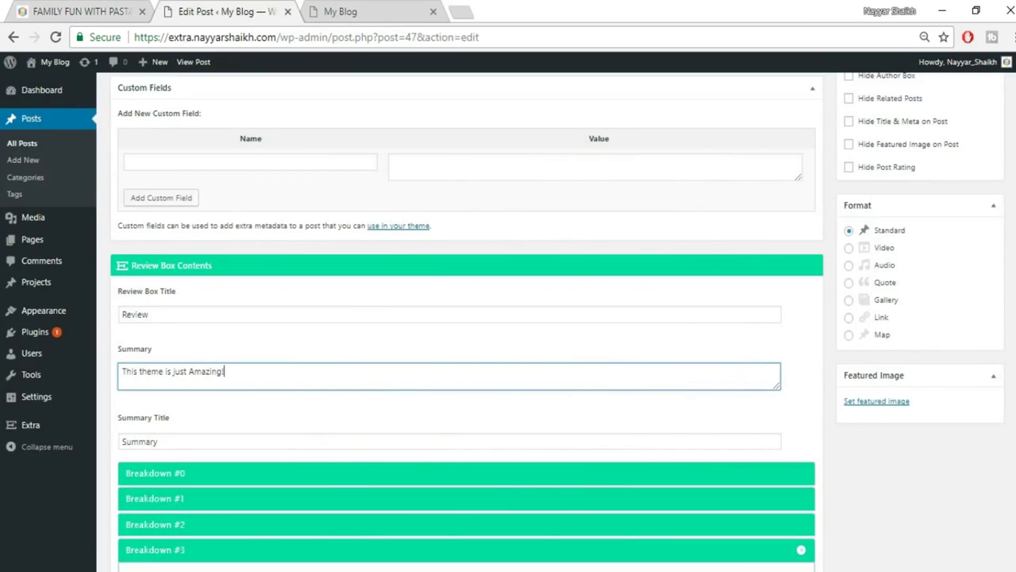
click(875, 402)
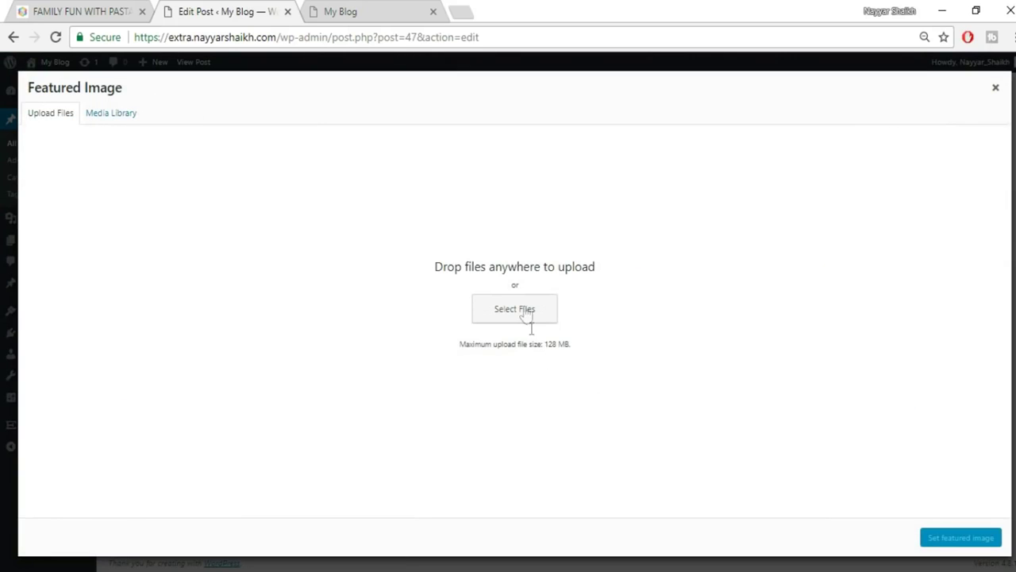
click(525, 312)
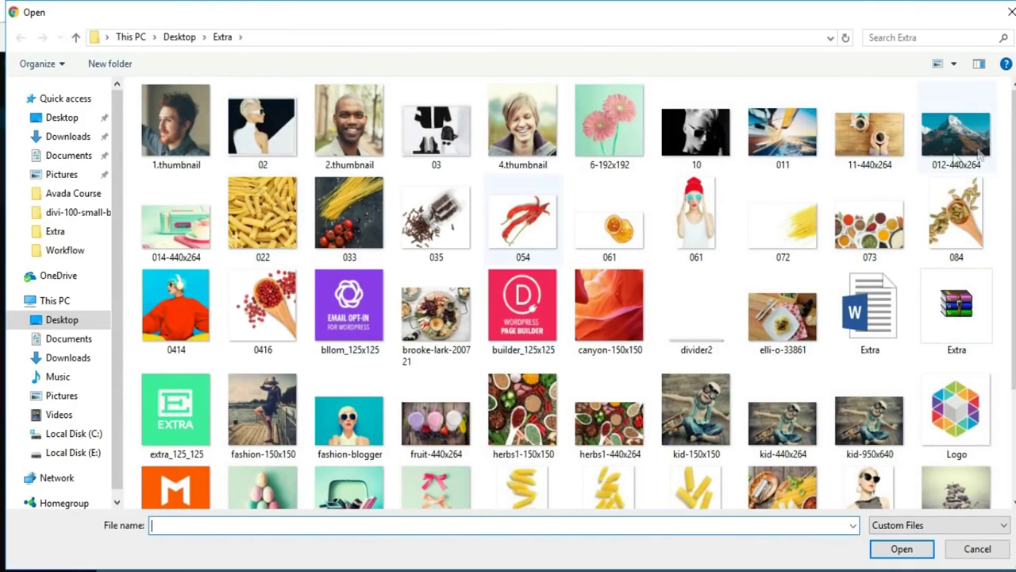
scroll(632, 231, down, 2)
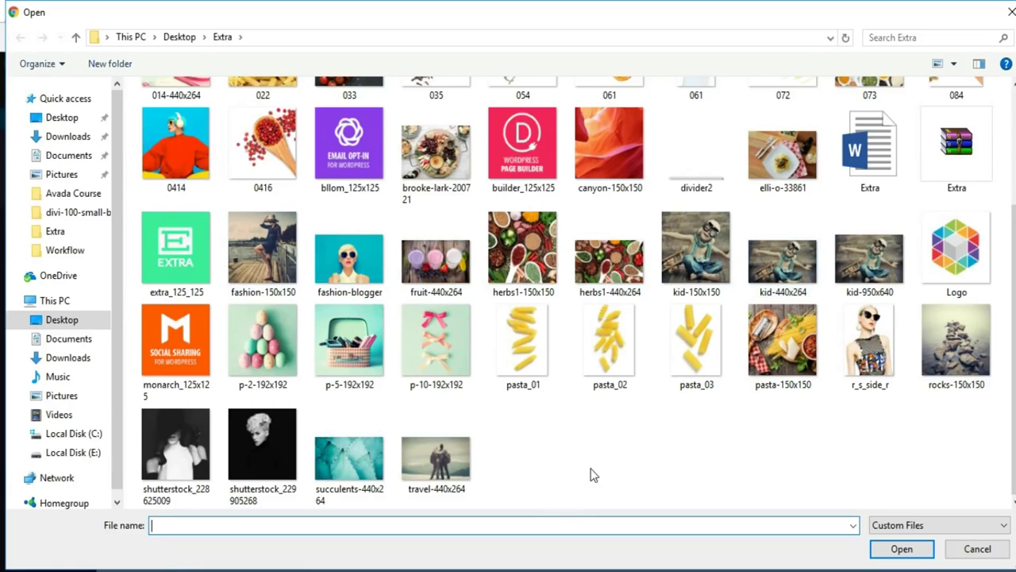
scroll(591, 475, up, 2)
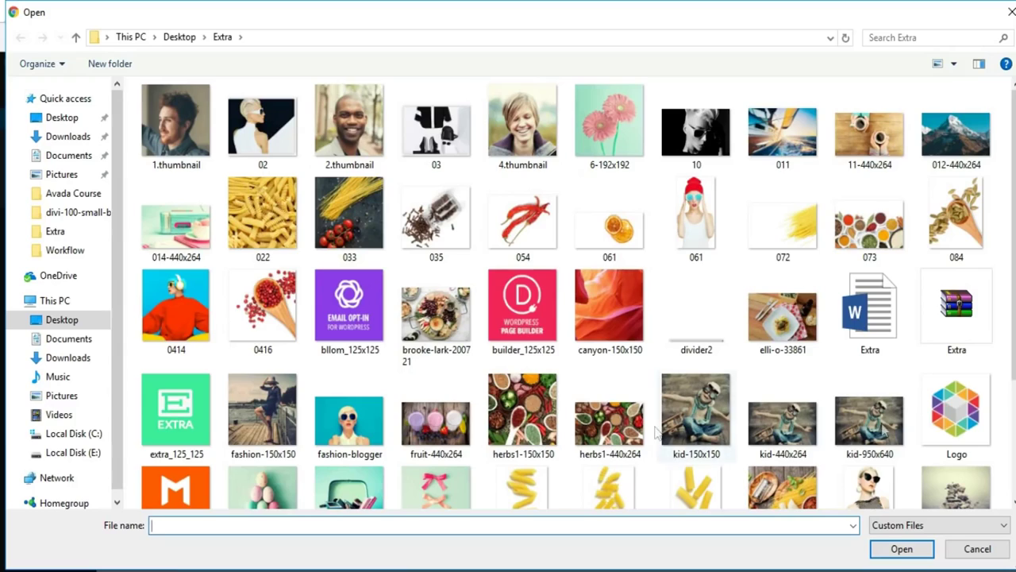
scroll(1004, 429, down, 2)
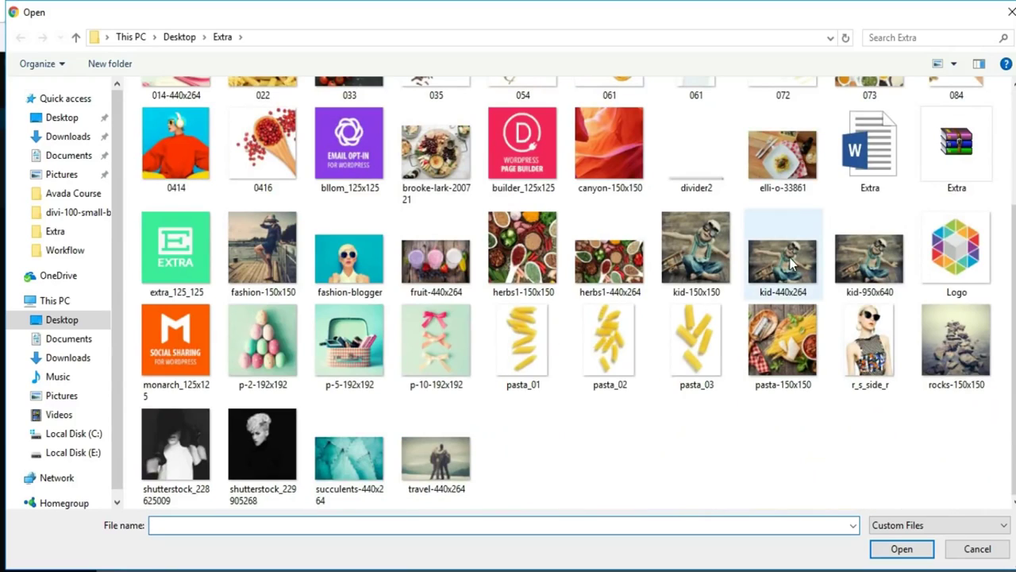
click(870, 258)
click(902, 549)
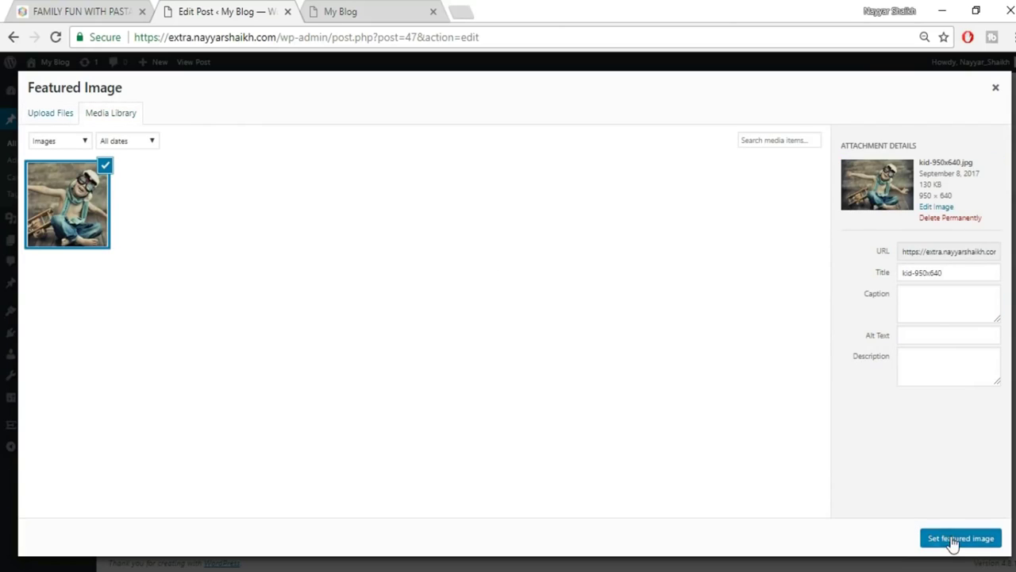
click(954, 540)
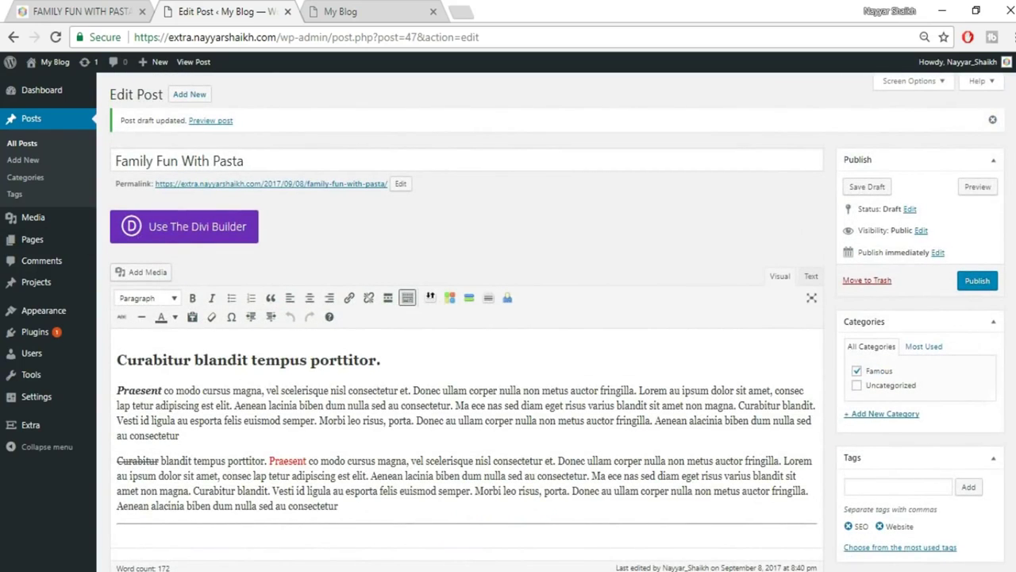
Publish the duplicated post and view it live in a new browser tab.
click(976, 282)
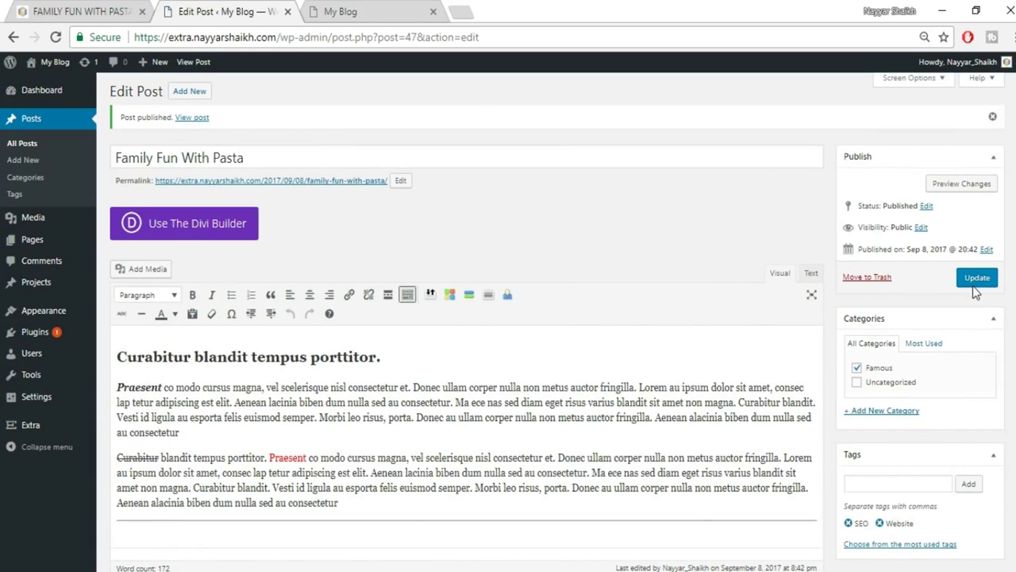
right_click(193, 127)
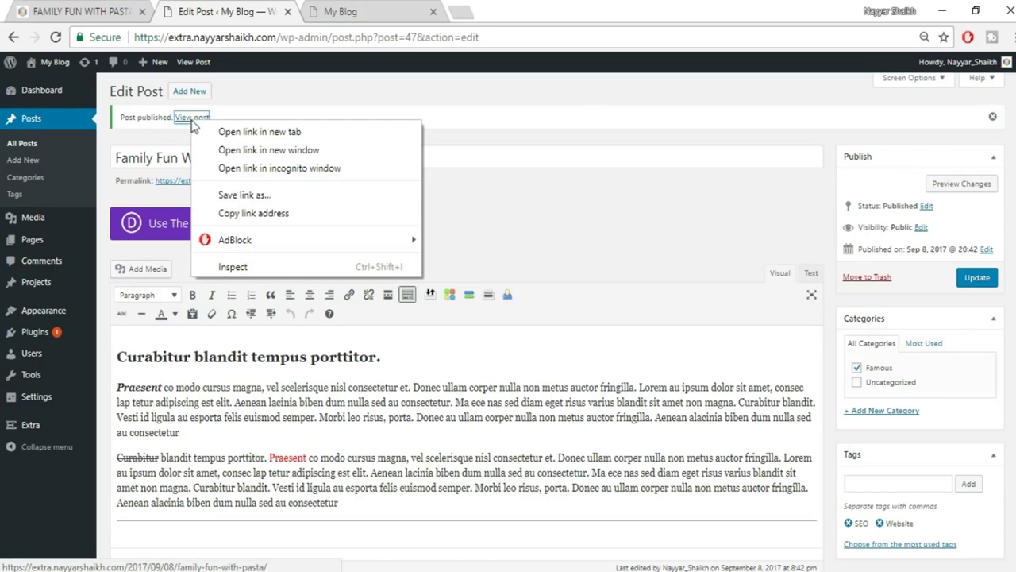
click(205, 132)
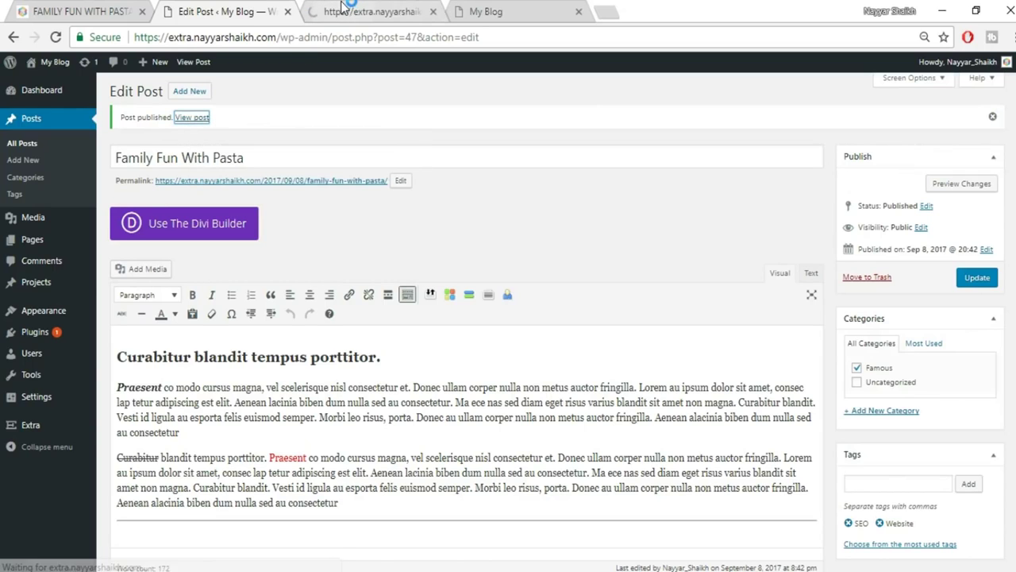
click(342, 10)
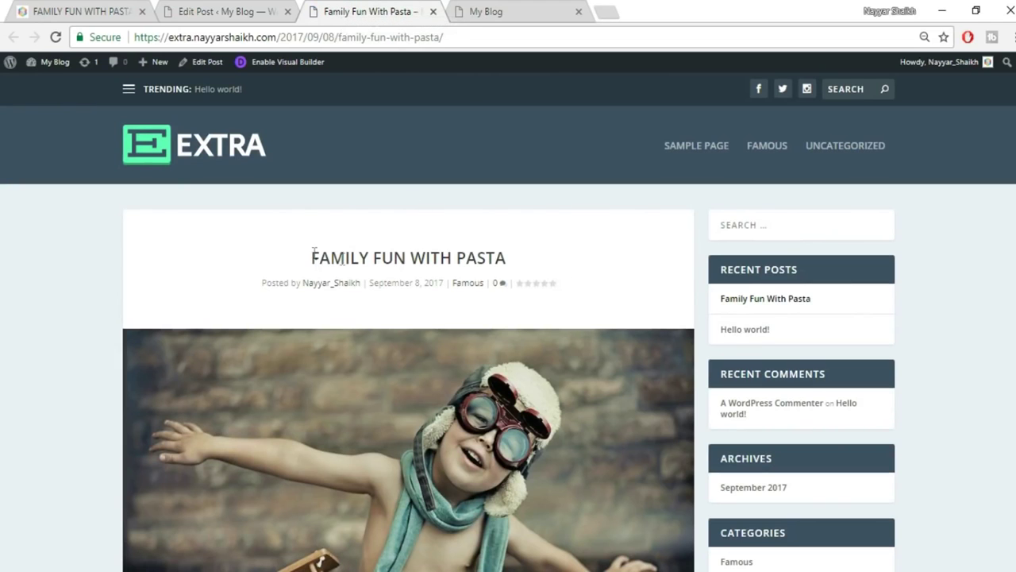
Inspect the live post's title, heading and paragraphs by selecting their text.
drag(308, 264, 556, 267)
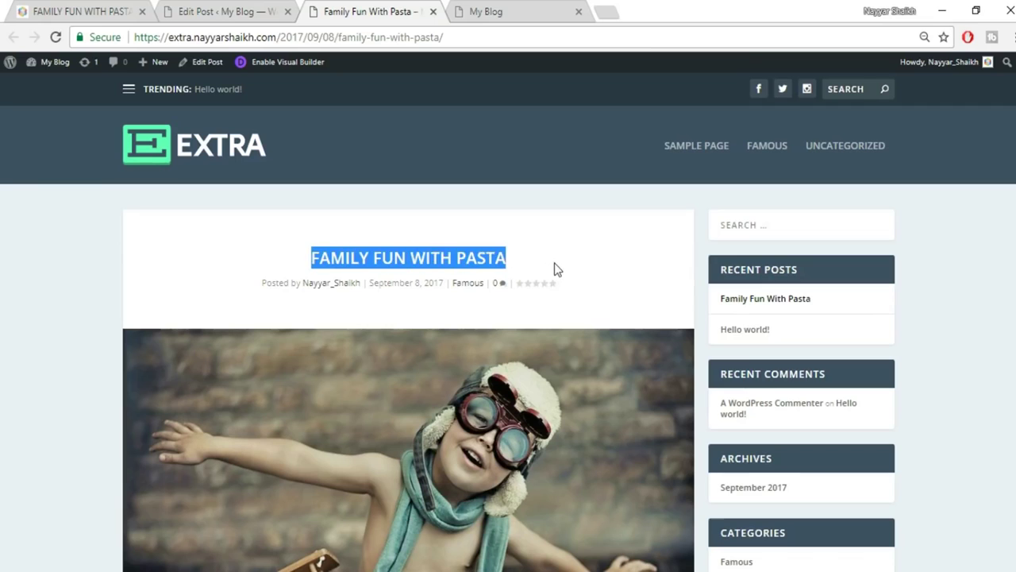
click(342, 302)
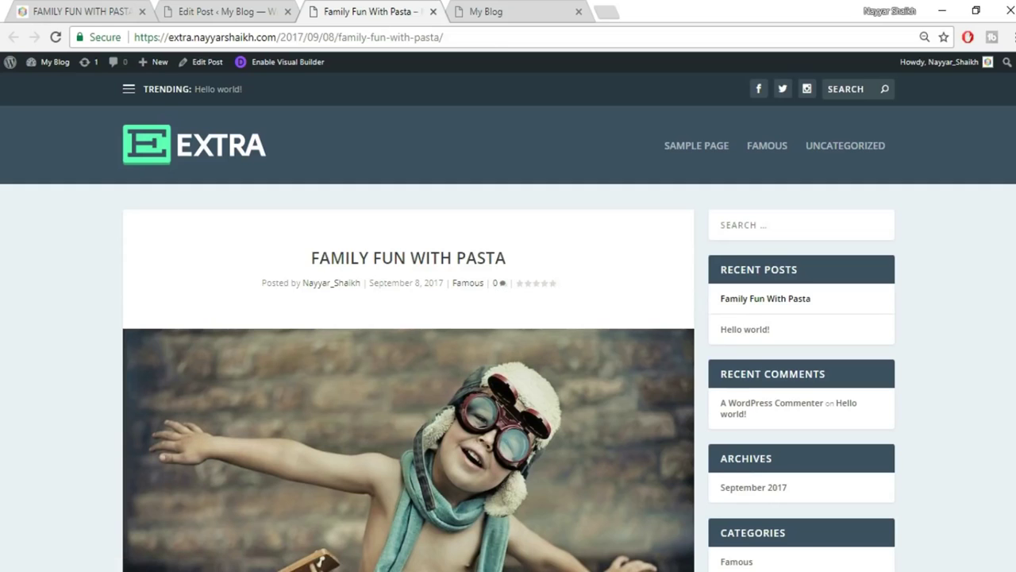
scroll(313, 247, down, 3)
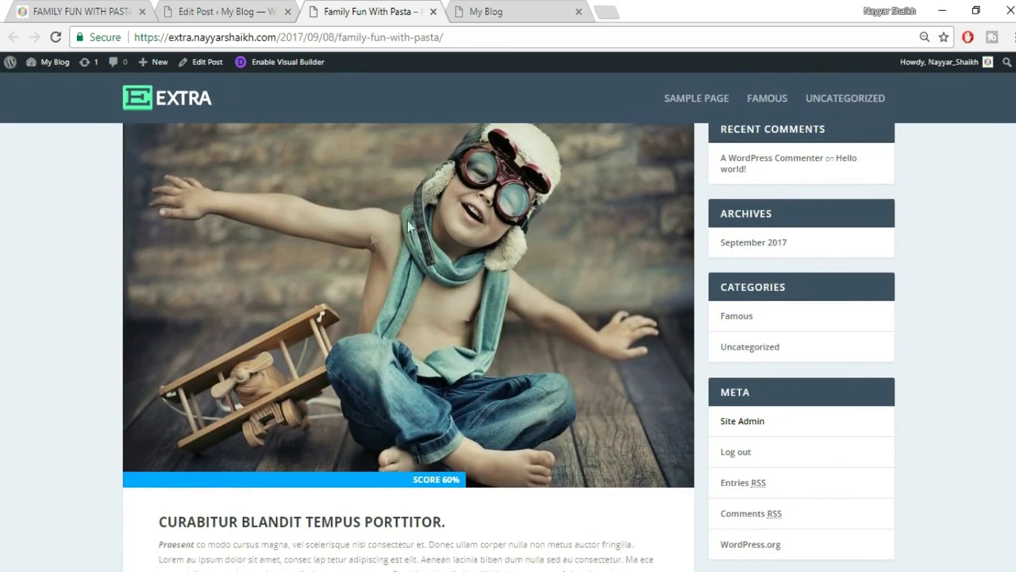
scroll(501, 303, down, 1)
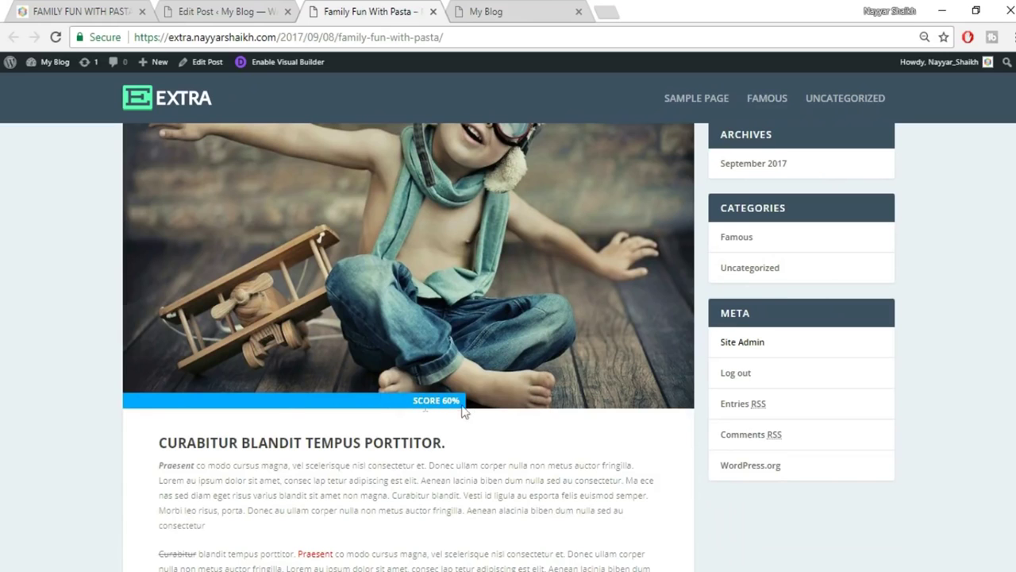
scroll(333, 378, down, 3)
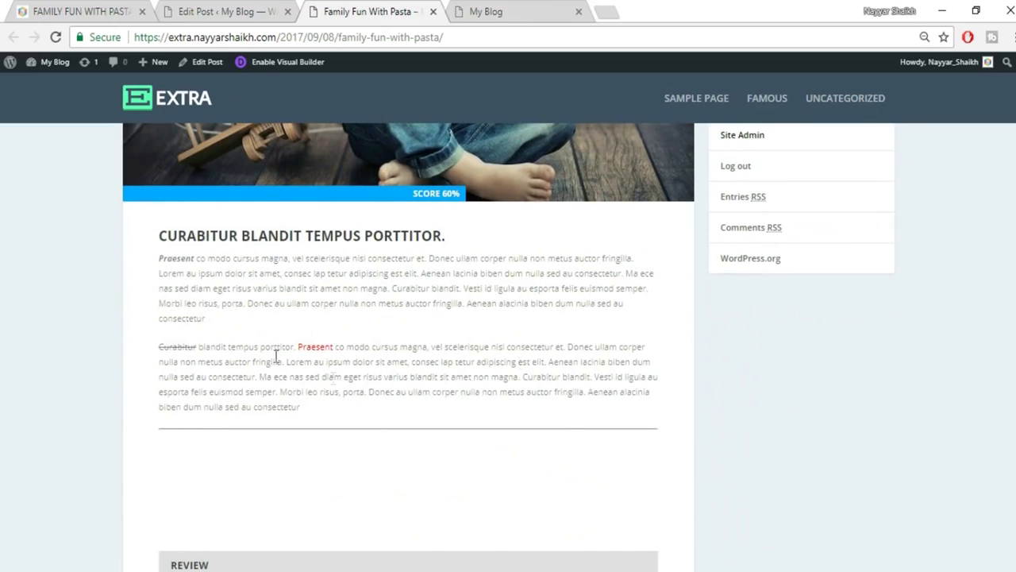
drag(153, 243, 495, 423)
click(495, 422)
Check the formatting of the struck-through Curabitur, red Praesent and paragraph heading on the live post.
click(274, 11)
click(327, 10)
drag(159, 347, 189, 347)
drag(299, 347, 333, 347)
click(389, 280)
drag(446, 236, 189, 258)
click(159, 271)
click(320, 295)
Scroll down the duplicated post to the About the Author box with no biography.
scroll(409, 347, down, 5)
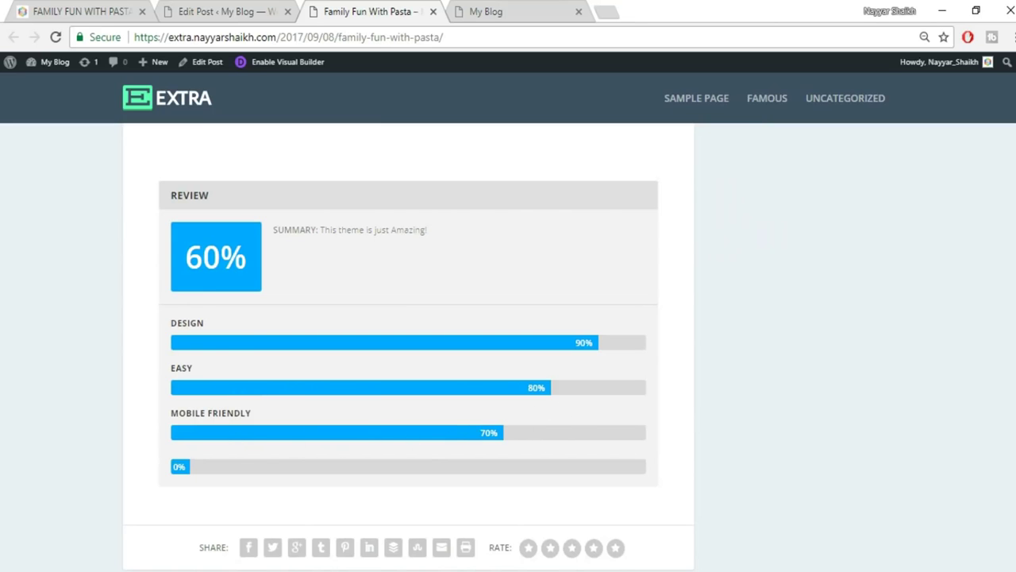
scroll(409, 349, down, 5)
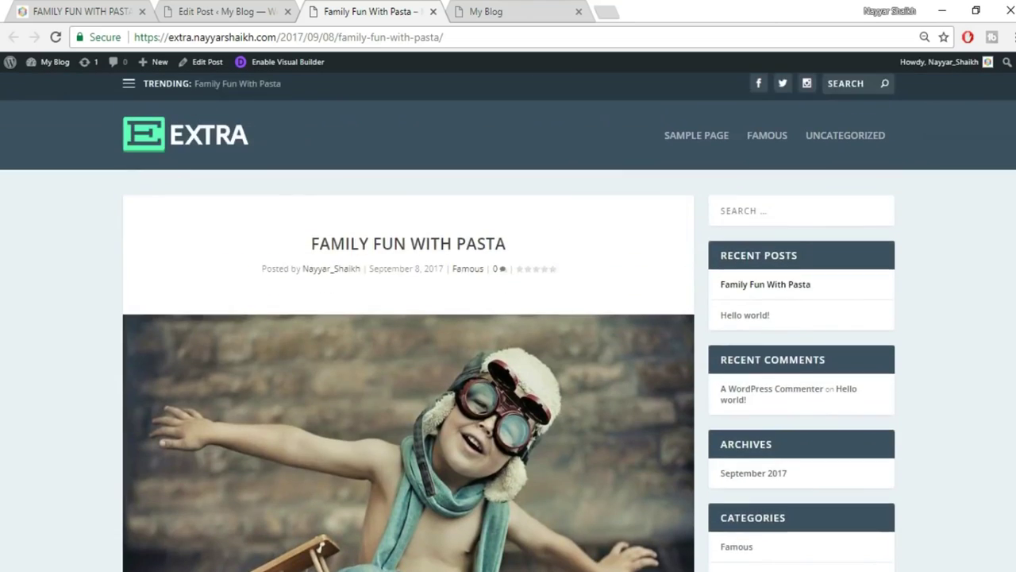
scroll(409, 350, down, 10)
scroll(408, 349, up, 10)
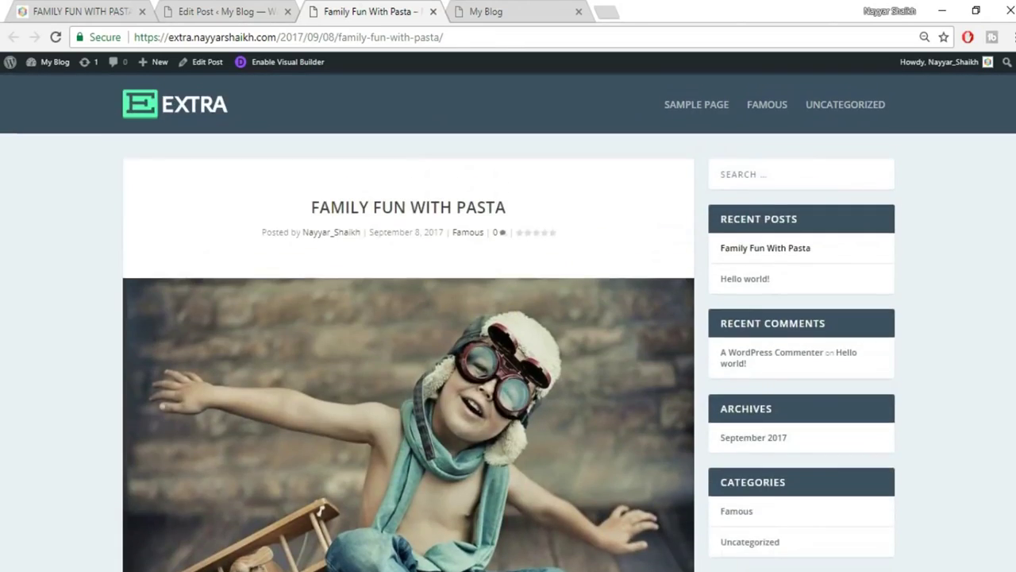
scroll(1005, 308, up, 2)
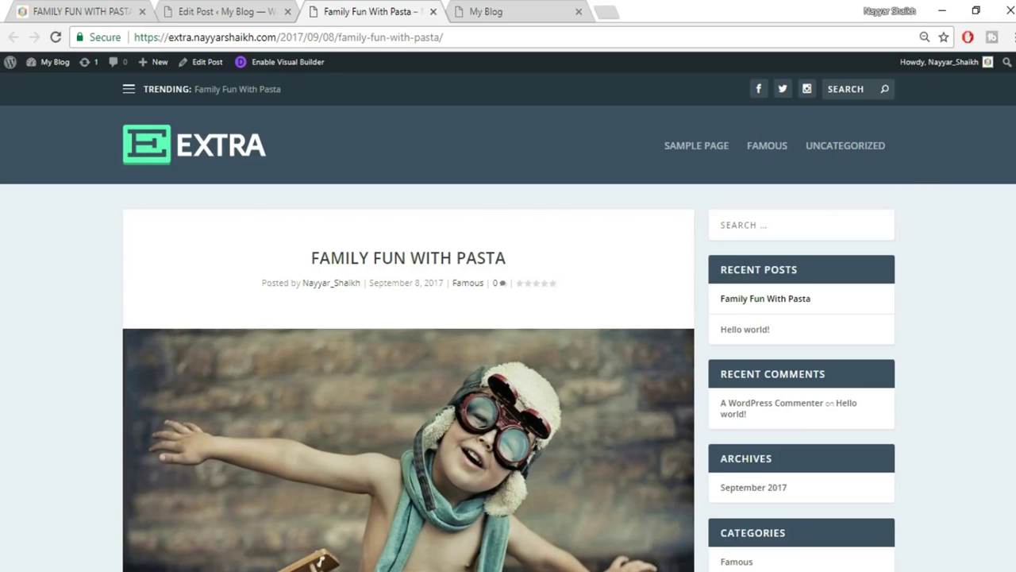
scroll(604, 286, down, 10)
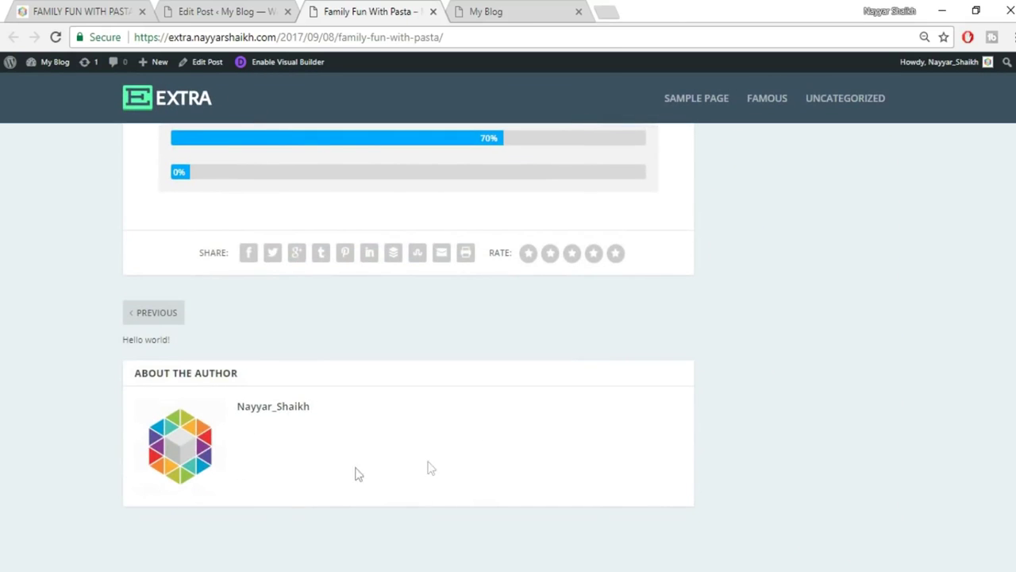
Select the author bio line on the original site's pasta post.
click(80, 11)
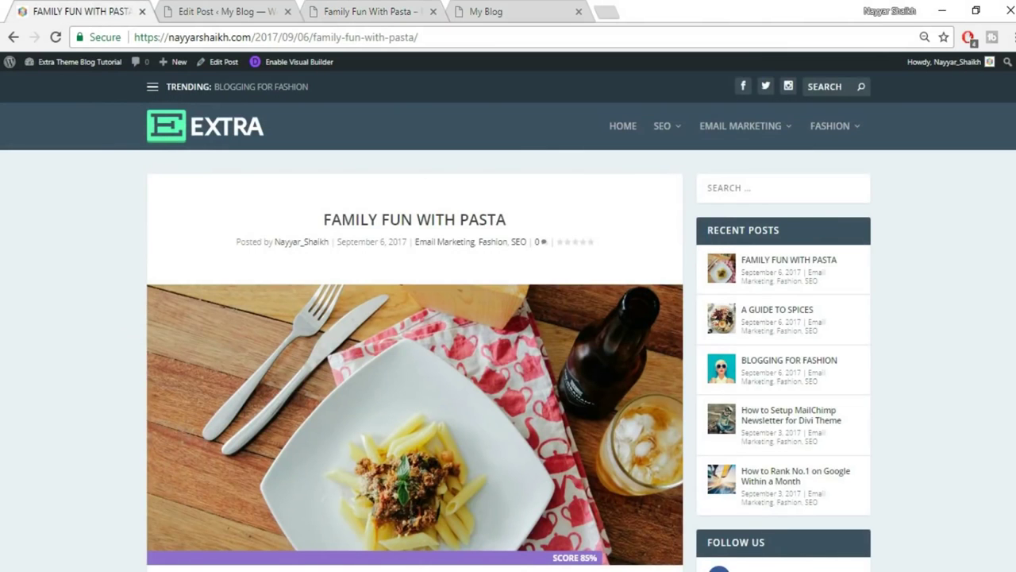
scroll(508, 318, down, 20)
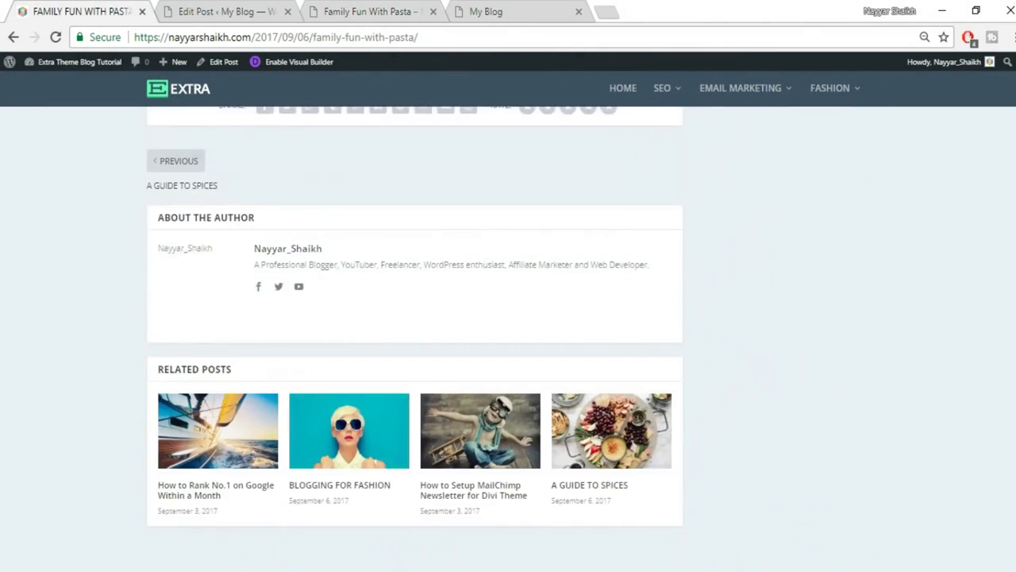
triple_click(290, 256)
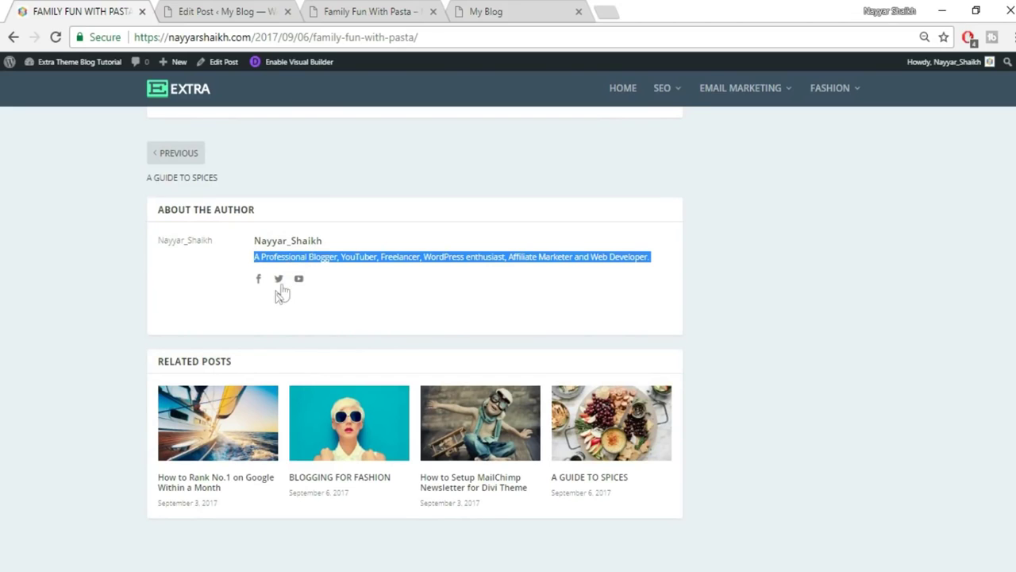
Go to the admin Users list and open the administrator's profile for editing.
click(205, 9)
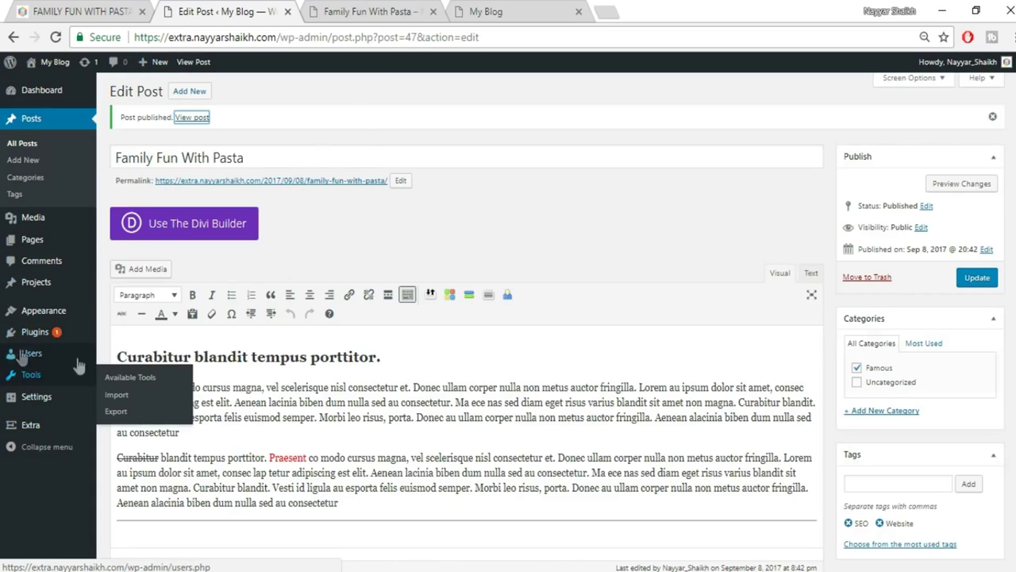
mouse_move(51, 358)
click(48, 353)
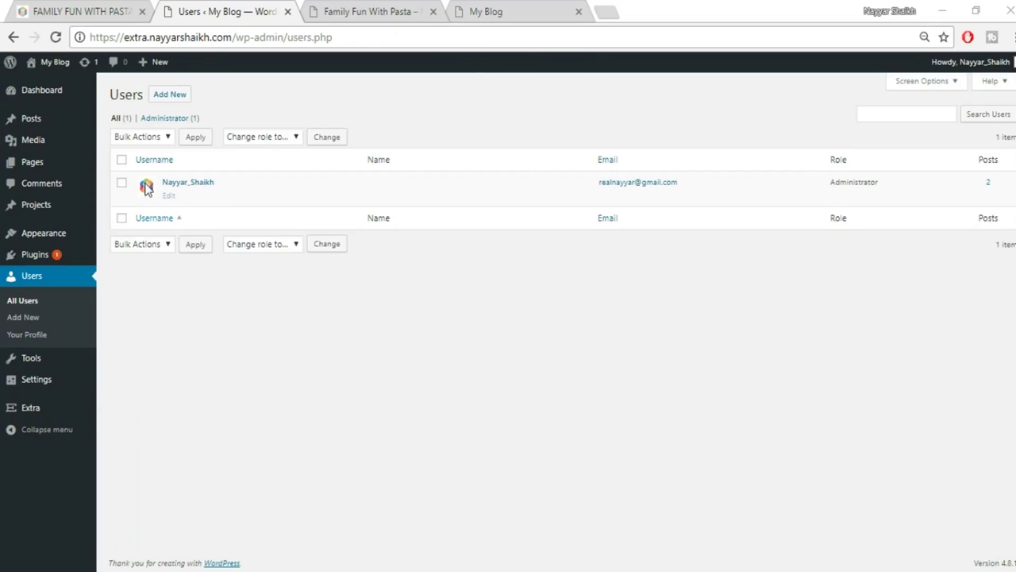
mouse_move(188, 190)
click(169, 196)
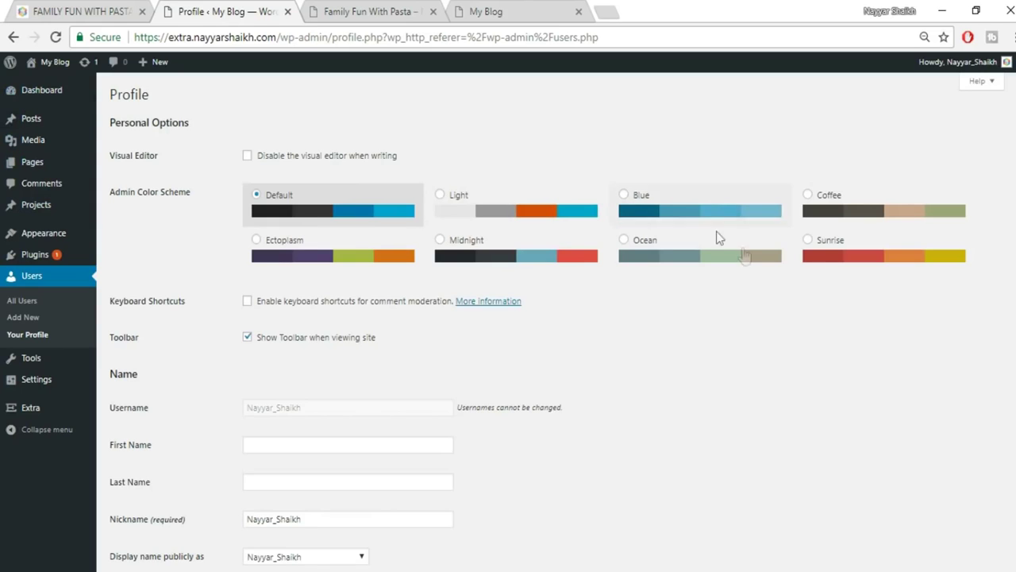
Preview the Coffee, Ectoplasm and Sunrise admin colour schemes.
click(839, 214)
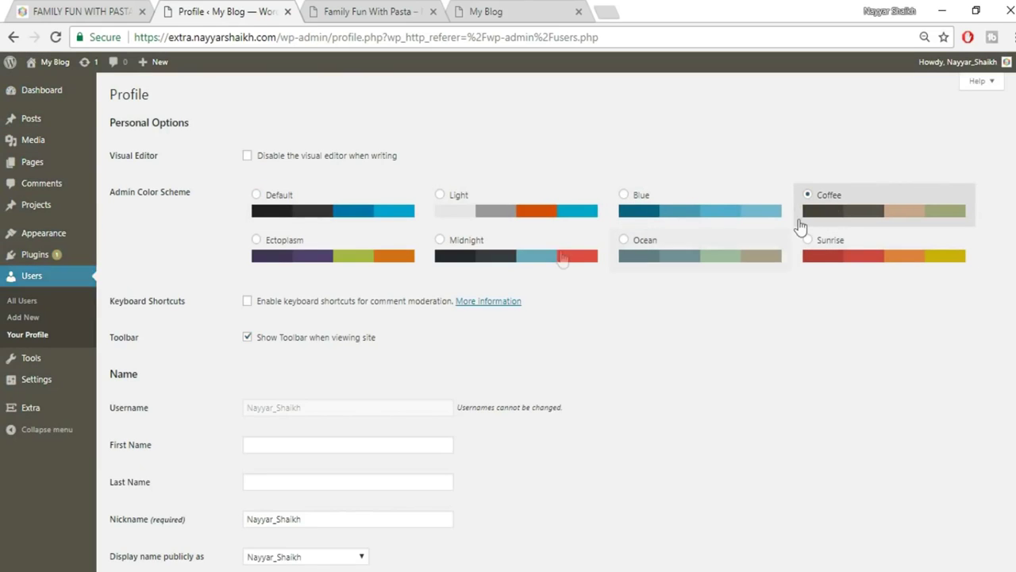
click(340, 270)
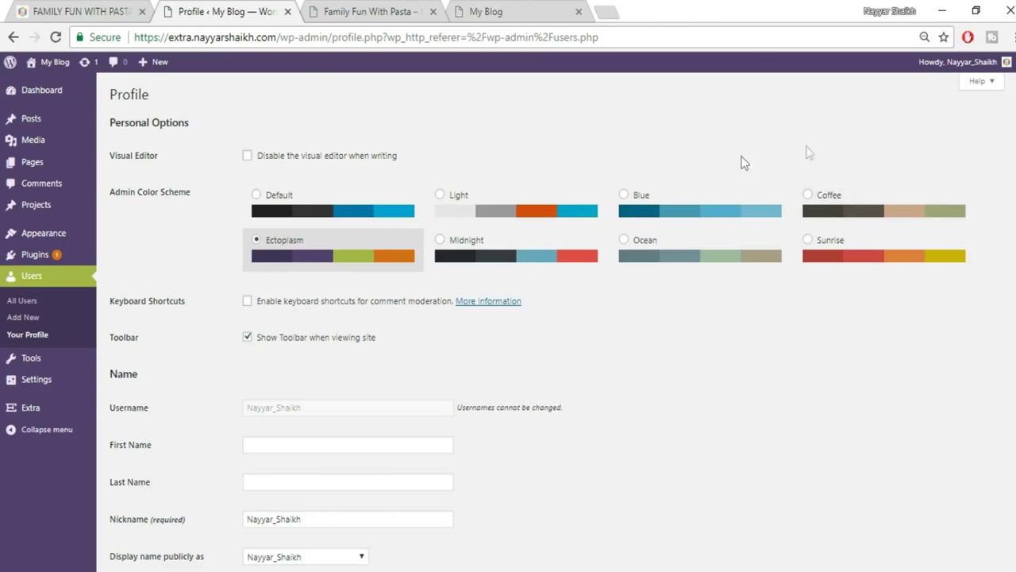
click(825, 256)
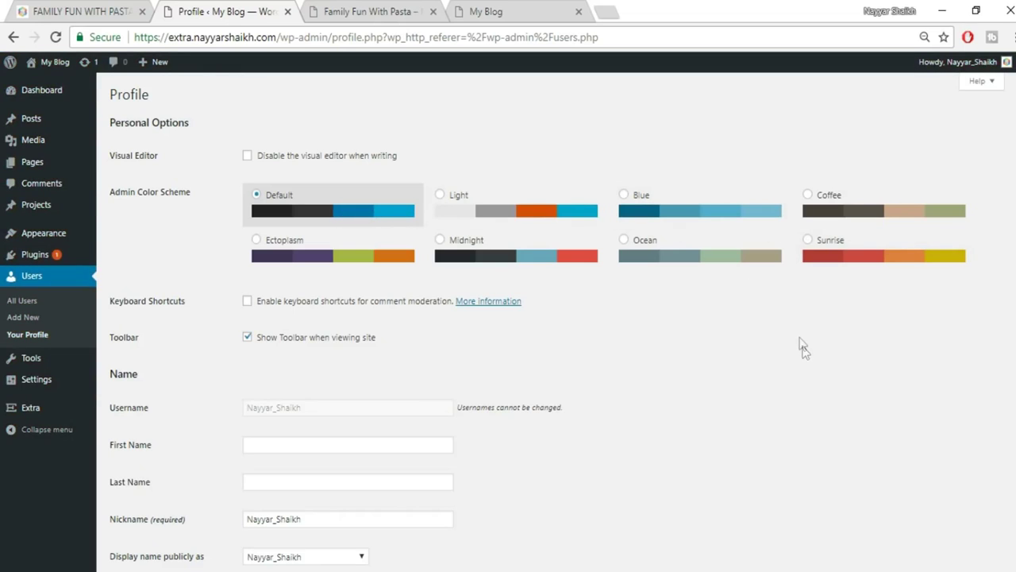
Enter the user's first and last name and display the full name publicly.
scroll(800, 341, down, 3)
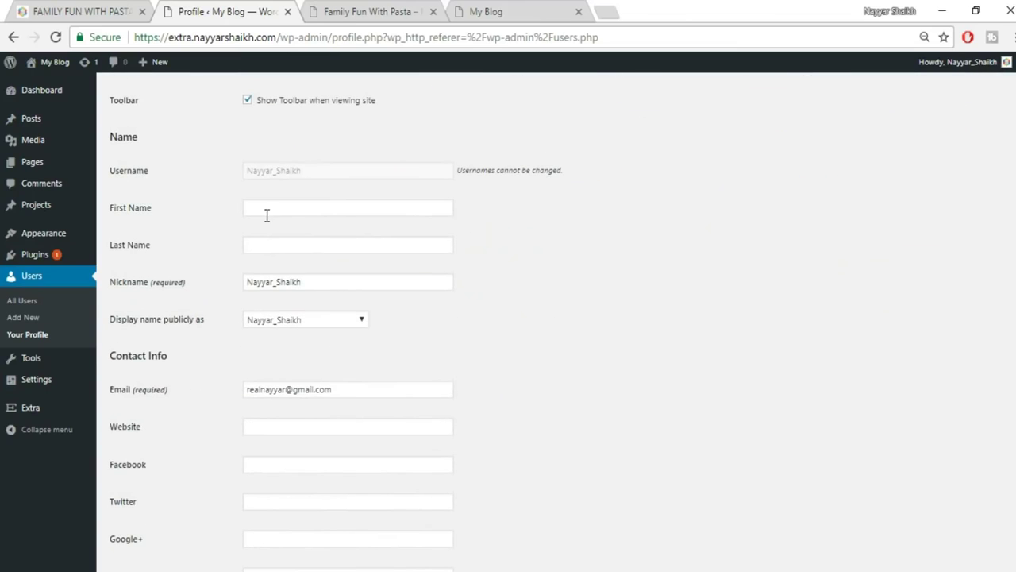
click(288, 211)
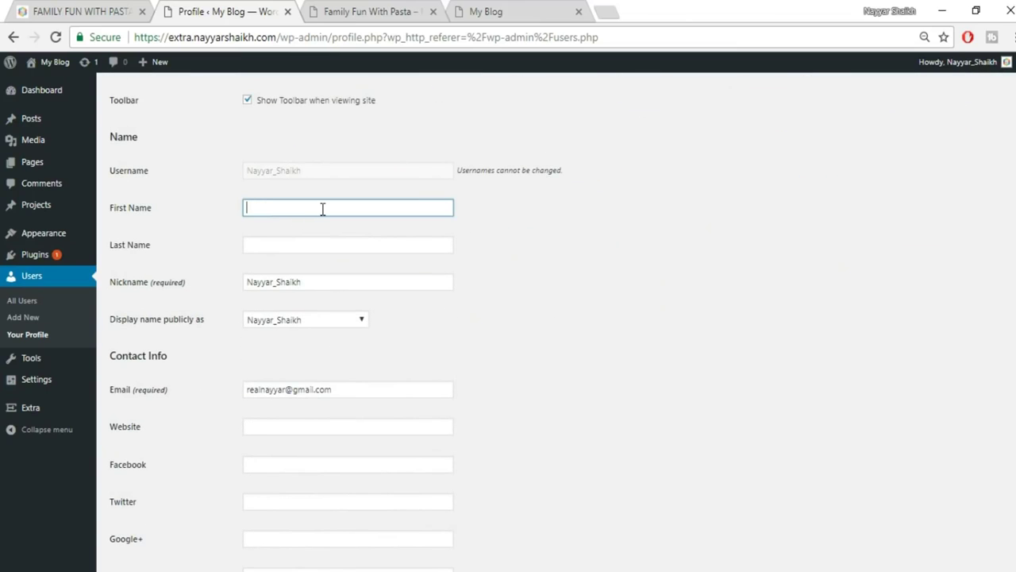
text(Nayyar)
key(Tab)
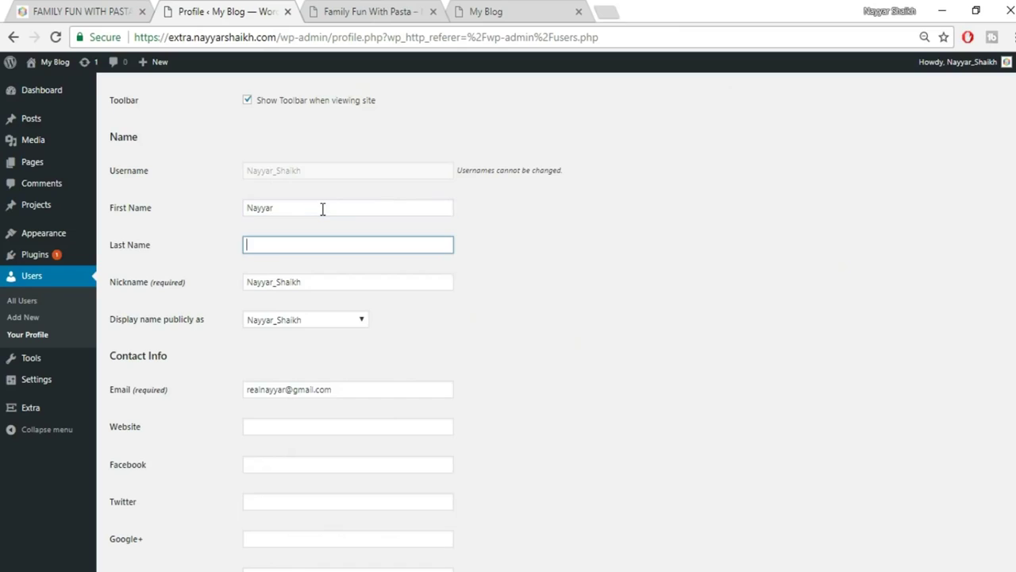
text(S)
key(Down)
key(Tab)
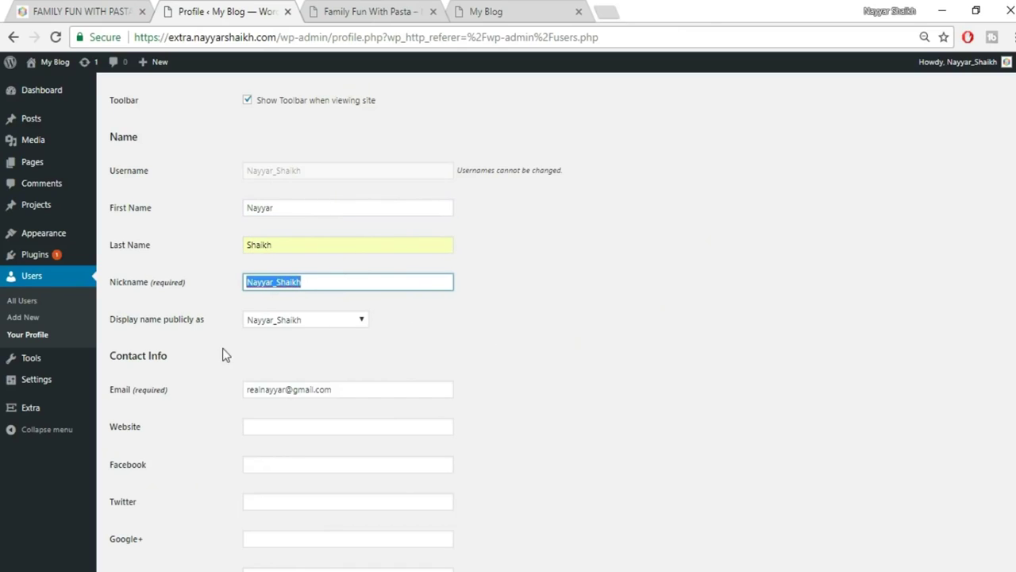
click(298, 323)
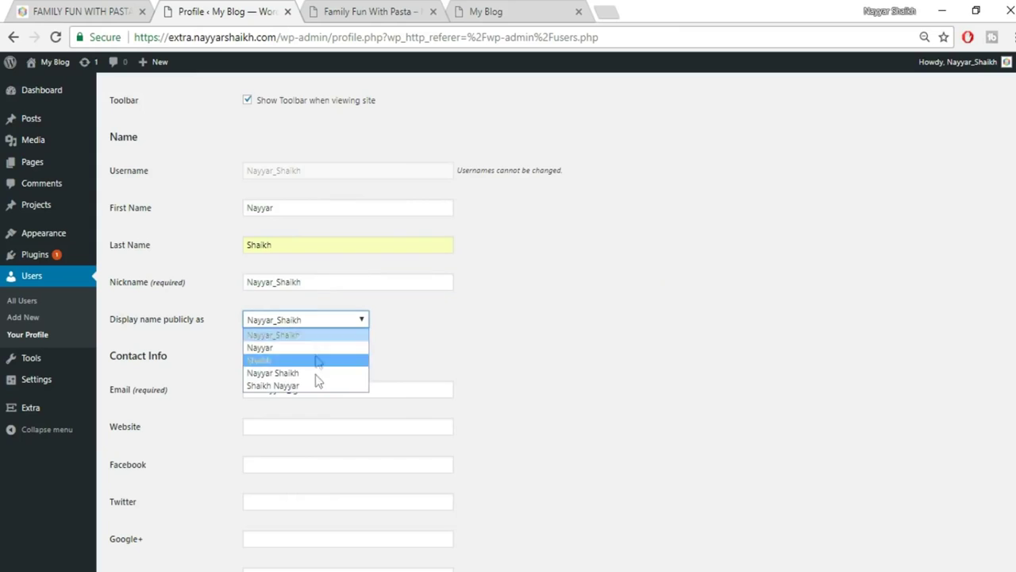
click(318, 377)
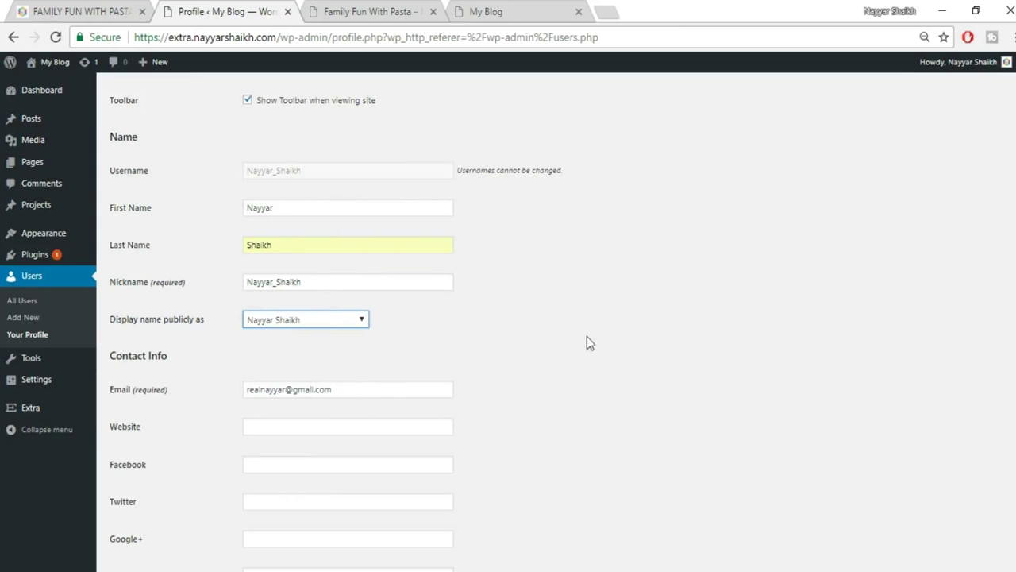
Fill in the saved Website, Facebook (adding the missing .com) and Twitter addresses.
scroll(558, 325, down, 2)
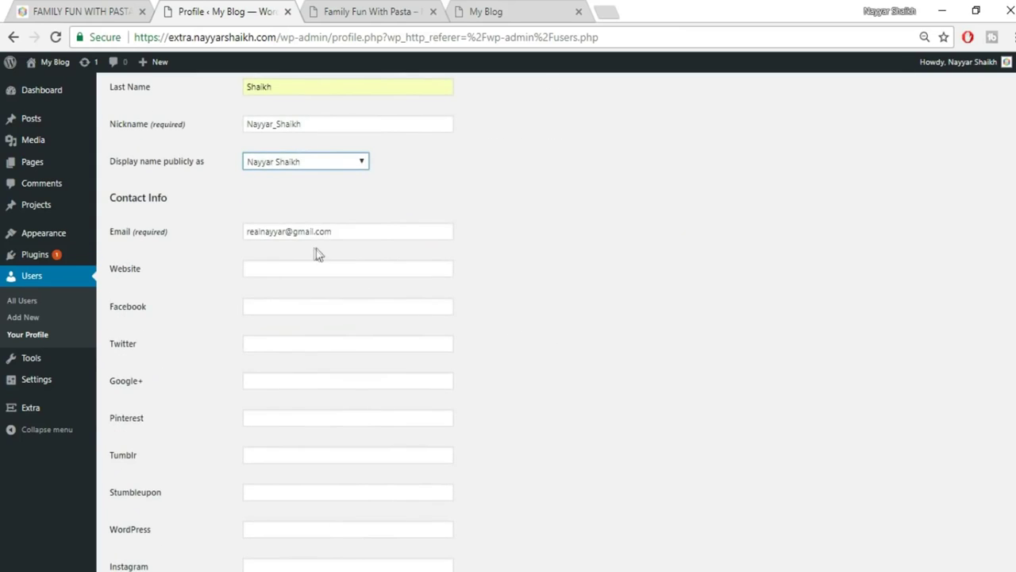
click(339, 274)
click(340, 275)
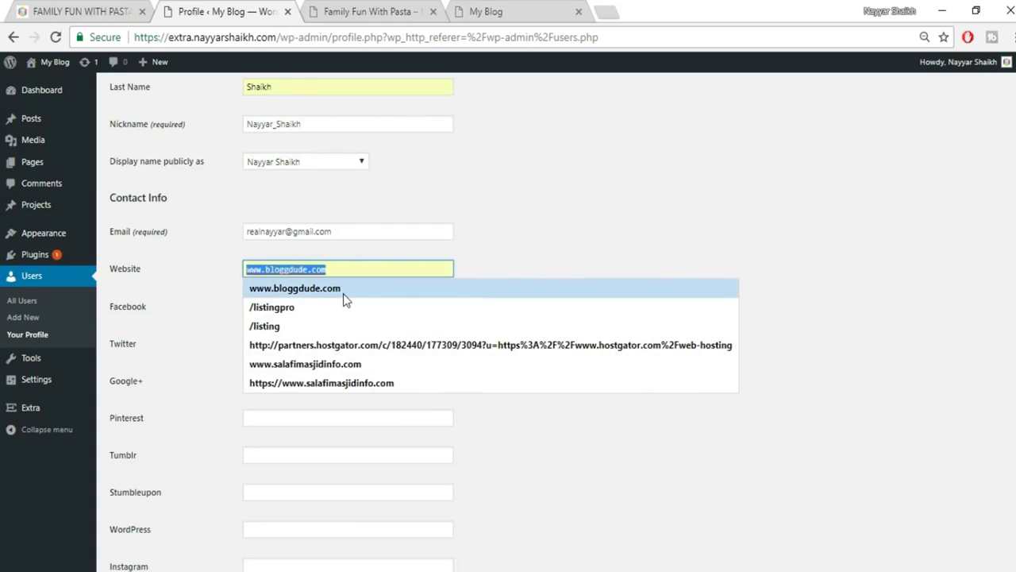
click(343, 297)
click(373, 310)
click(358, 326)
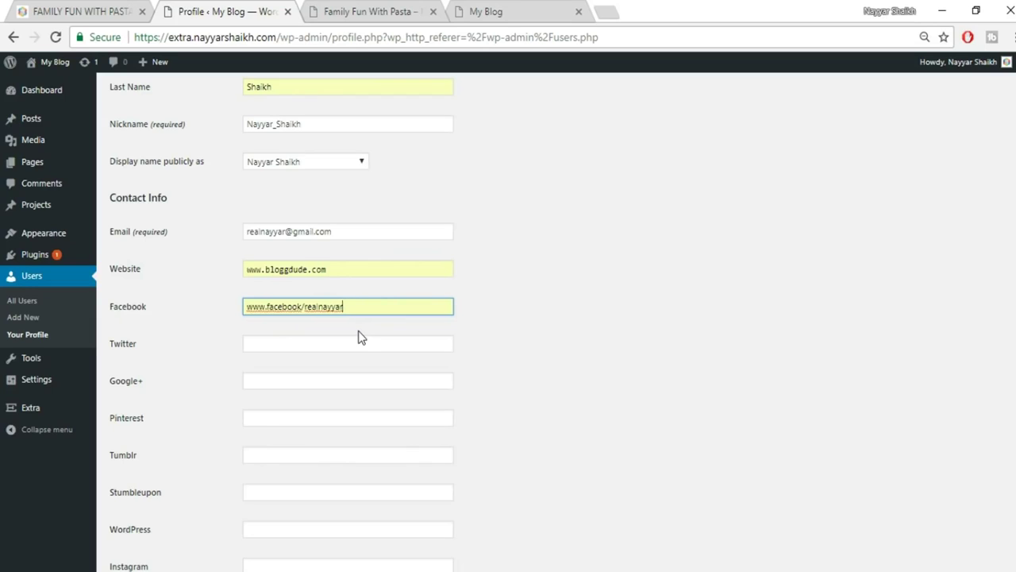
click(301, 307)
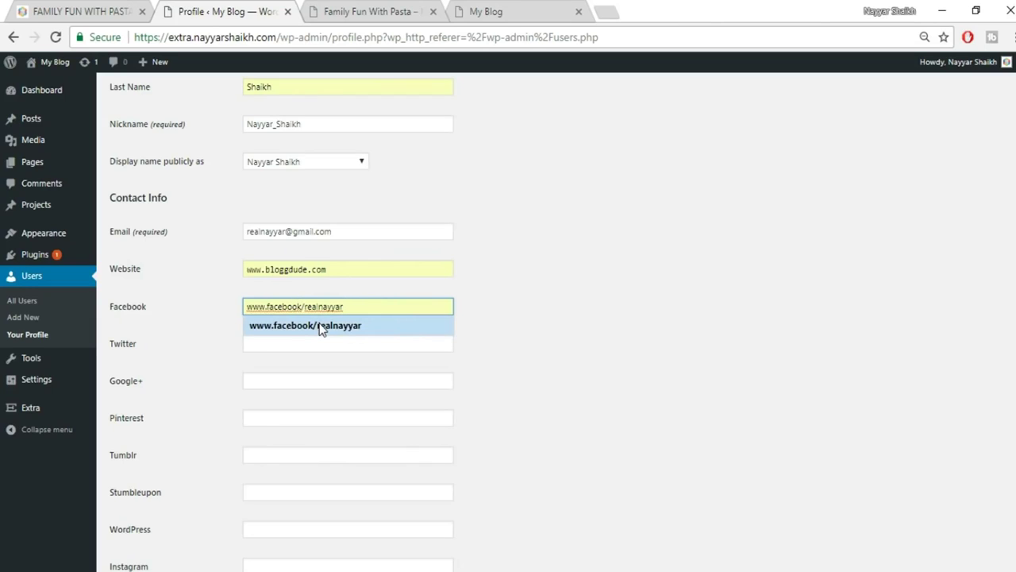
key(Left)
key(Left)
key(Left)
key(Left)
key(Left)
key(Left)
key(Left)
text(.com)
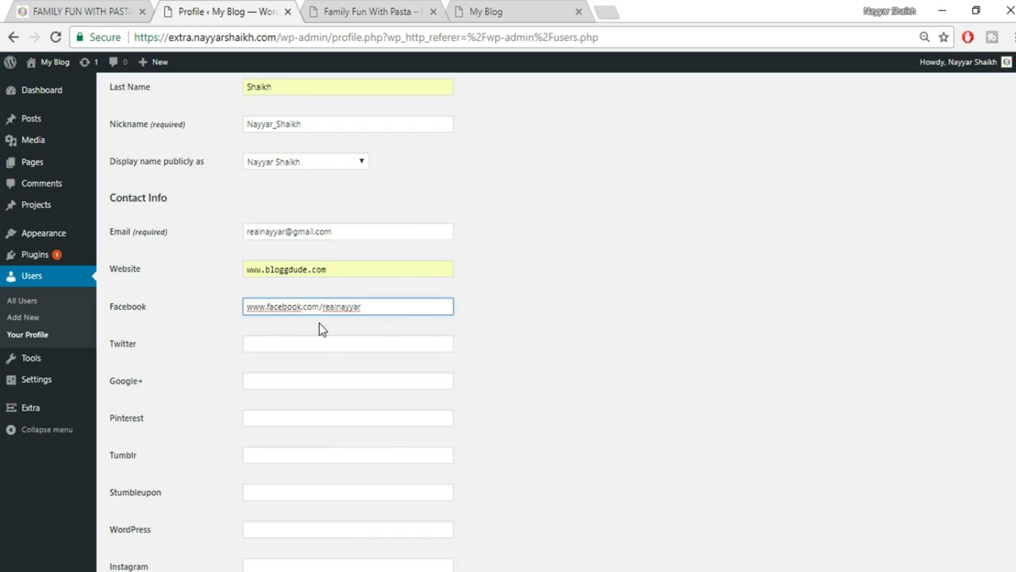
click(324, 339)
key(Down)
key(Down)
key(Tab)
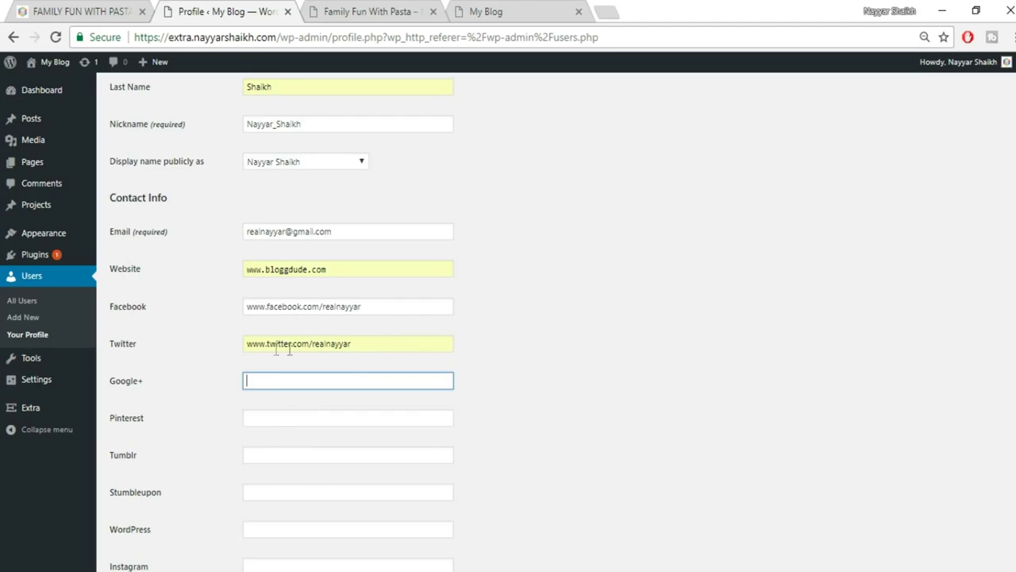
Copy the author bio text from the original site's pasta post.
scroll(325, 451, down, 3)
scroll(325, 458, down, 8)
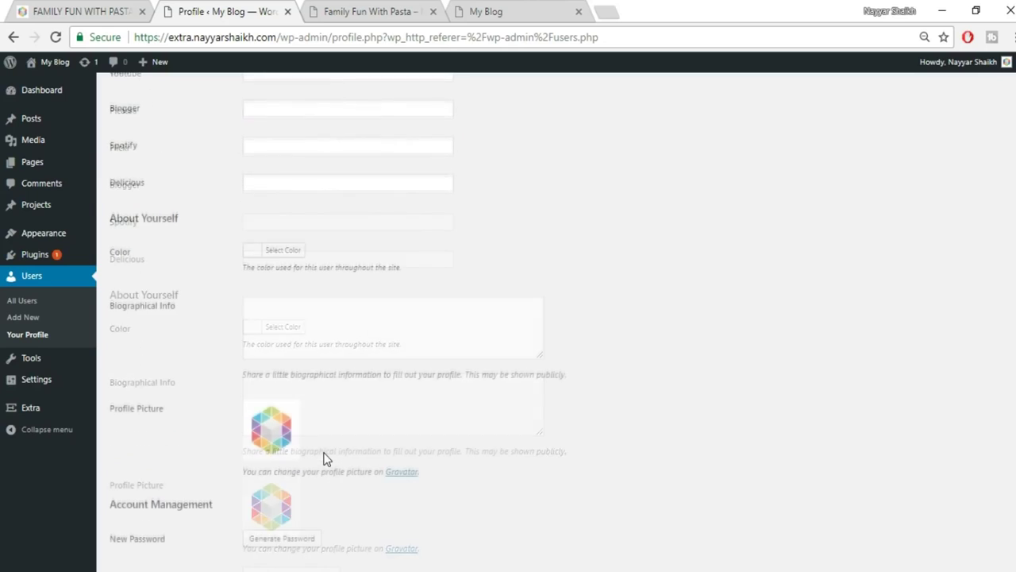
scroll(274, 444, down, 1)
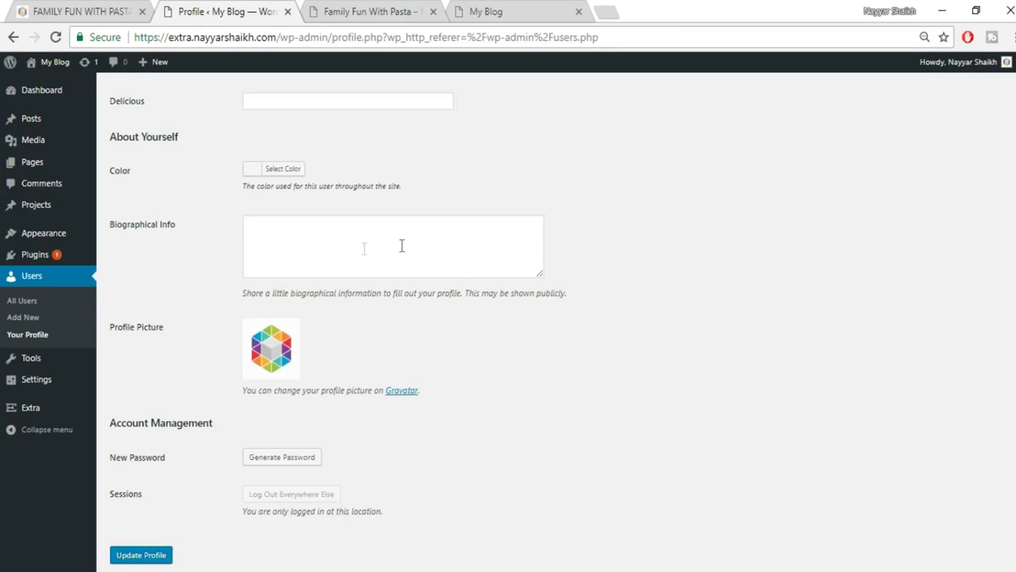
click(367, 10)
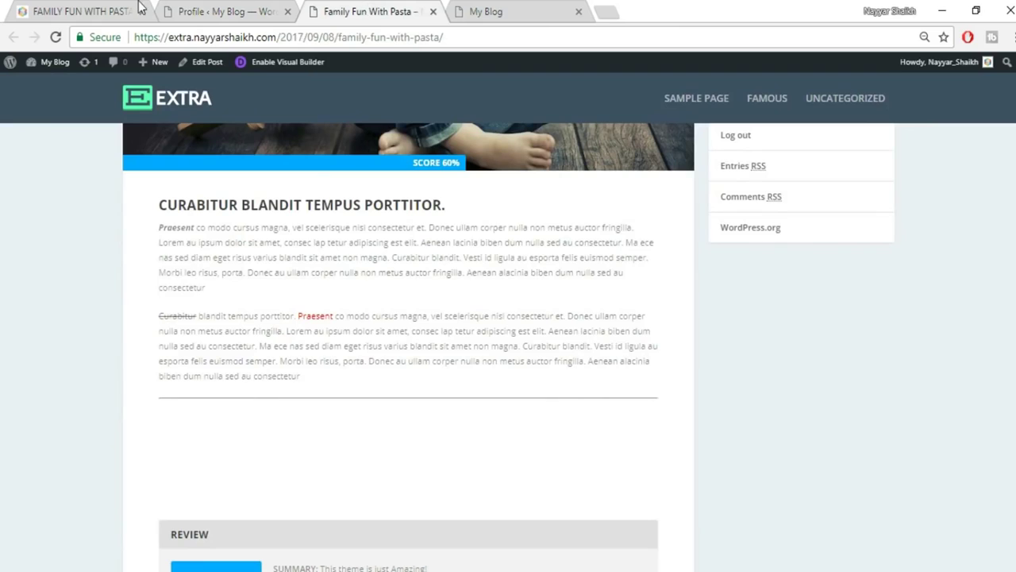
click(173, 10)
click(67, 17)
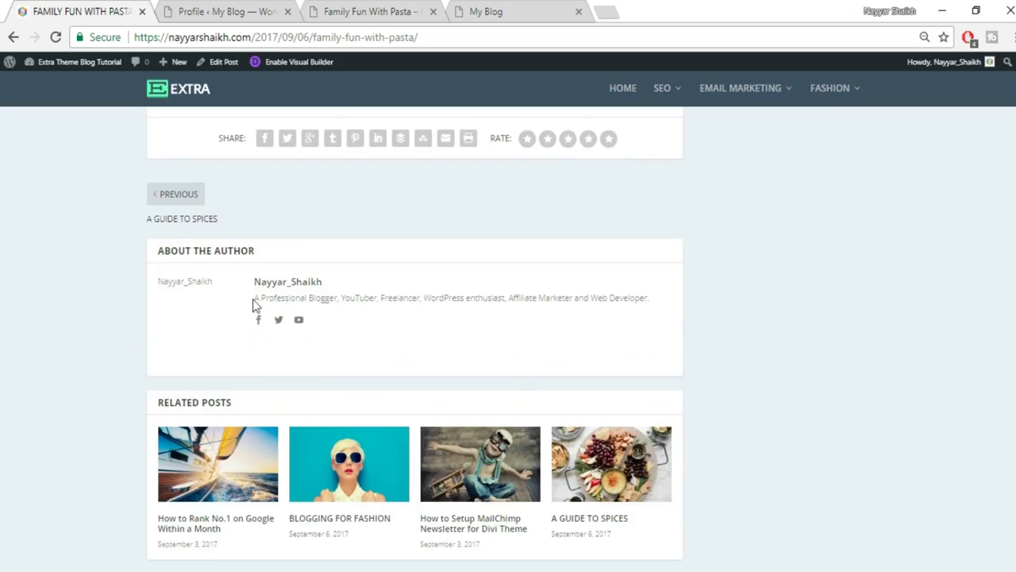
drag(254, 298, 679, 309)
key(ctrl+c)
Paste the bio into Biographical Info and update the profile.
click(267, 12)
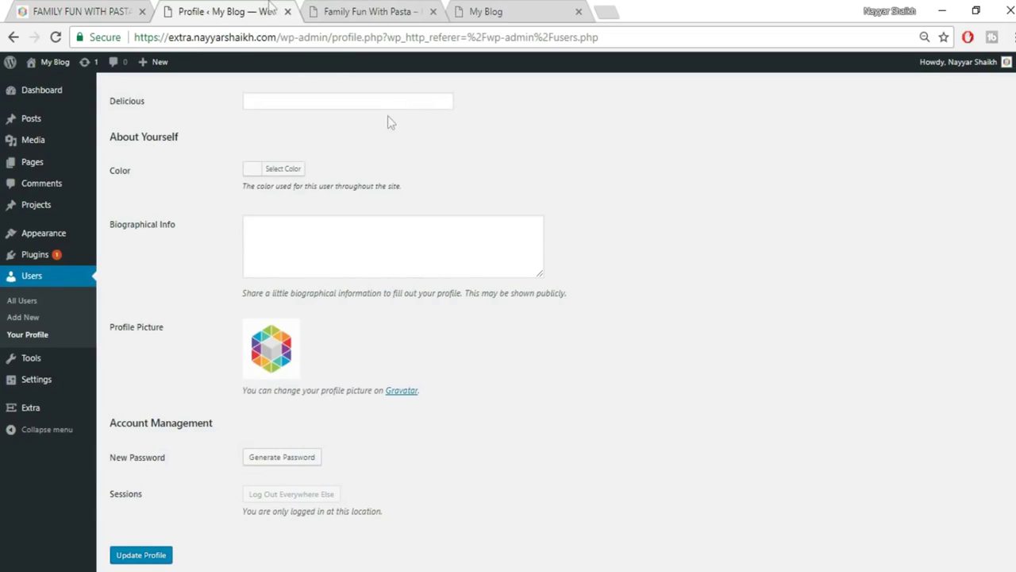
click(361, 275)
key(ctrl+v)
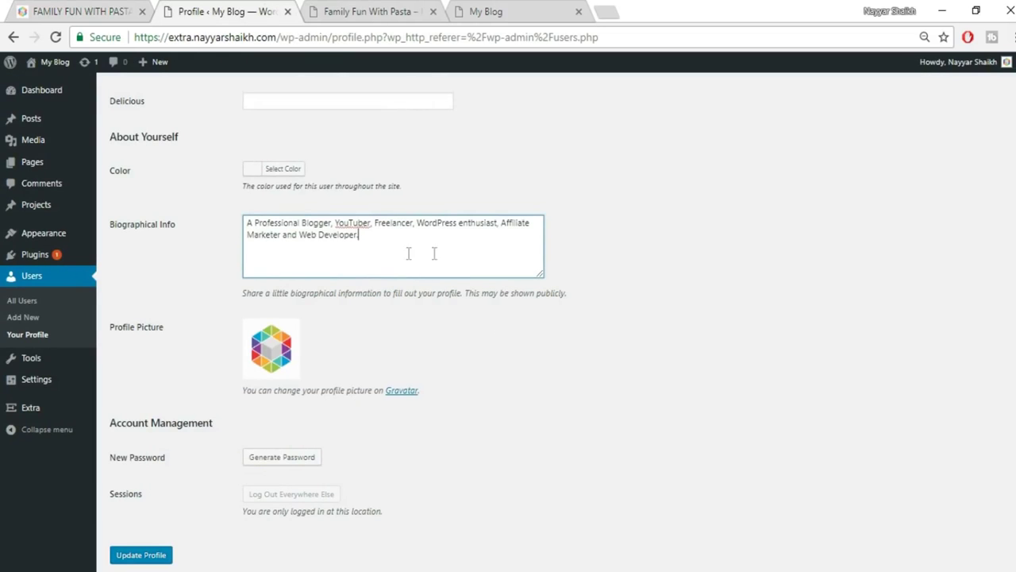
scroll(664, 389, down, 1)
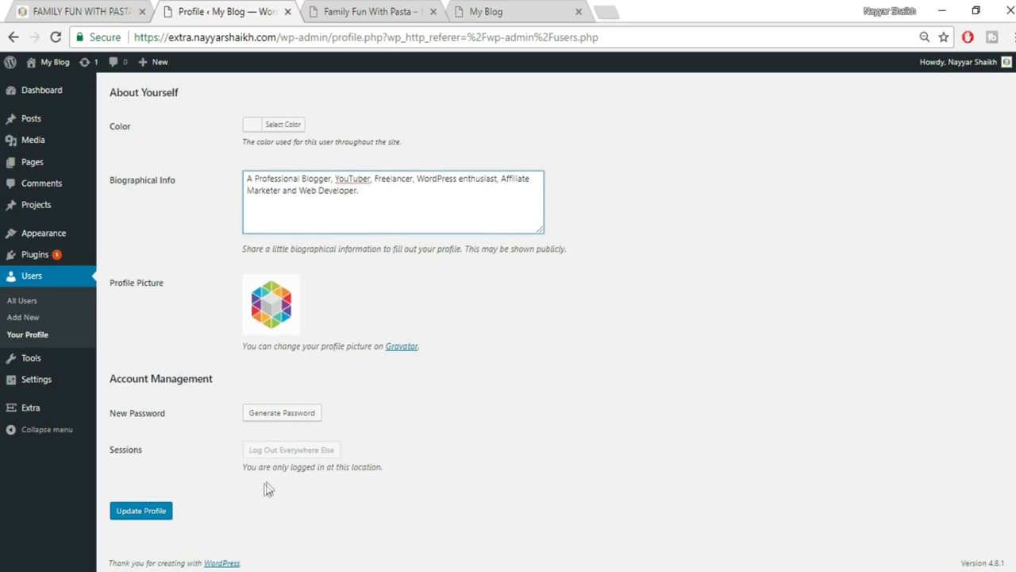
click(159, 516)
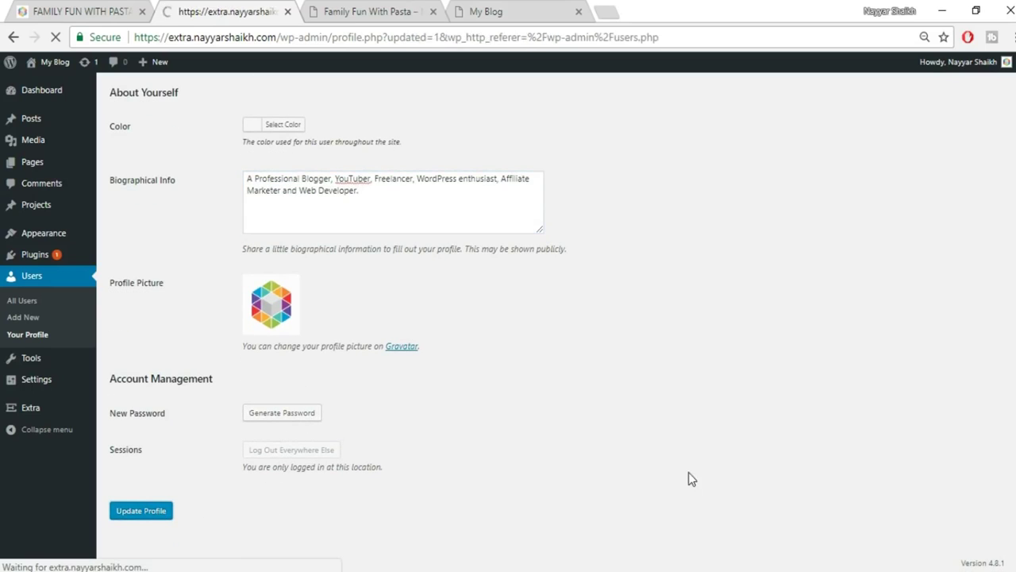
Reload the duplicated post to check the new author bio and social links, then return to Profile.
click(374, 11)
click(56, 36)
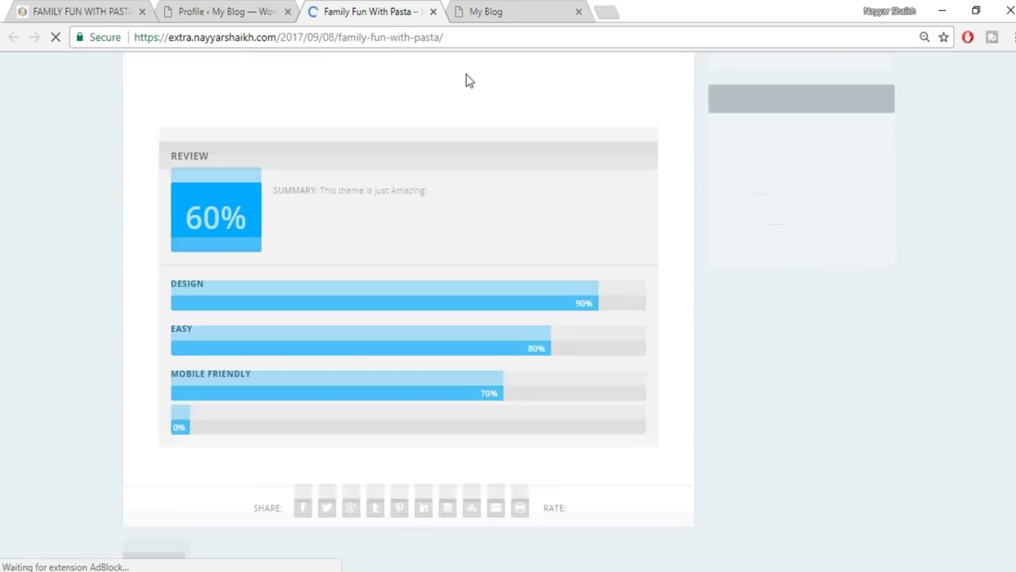
scroll(619, 290, down, 10)
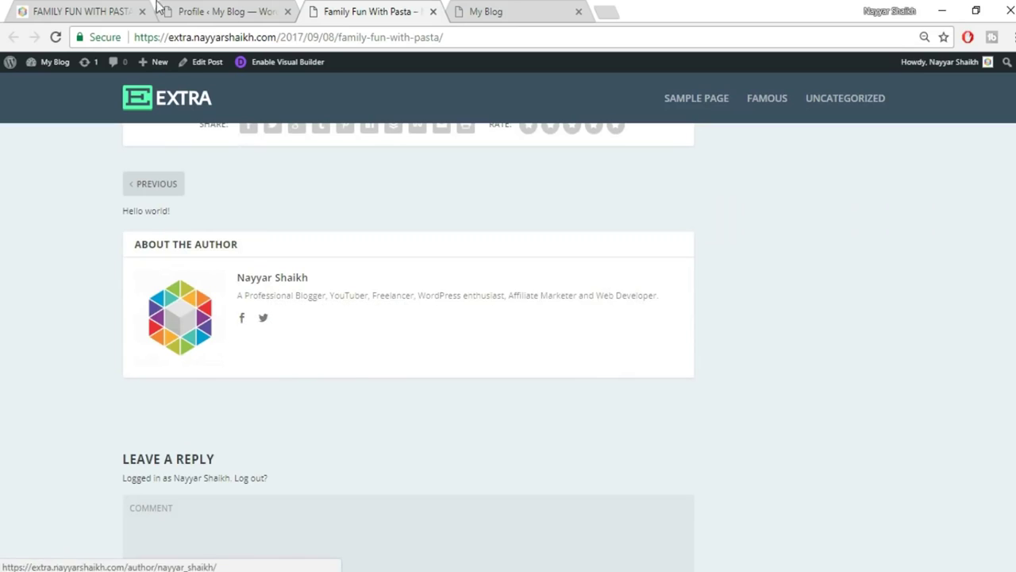
key(ctrl+shift+Tab)
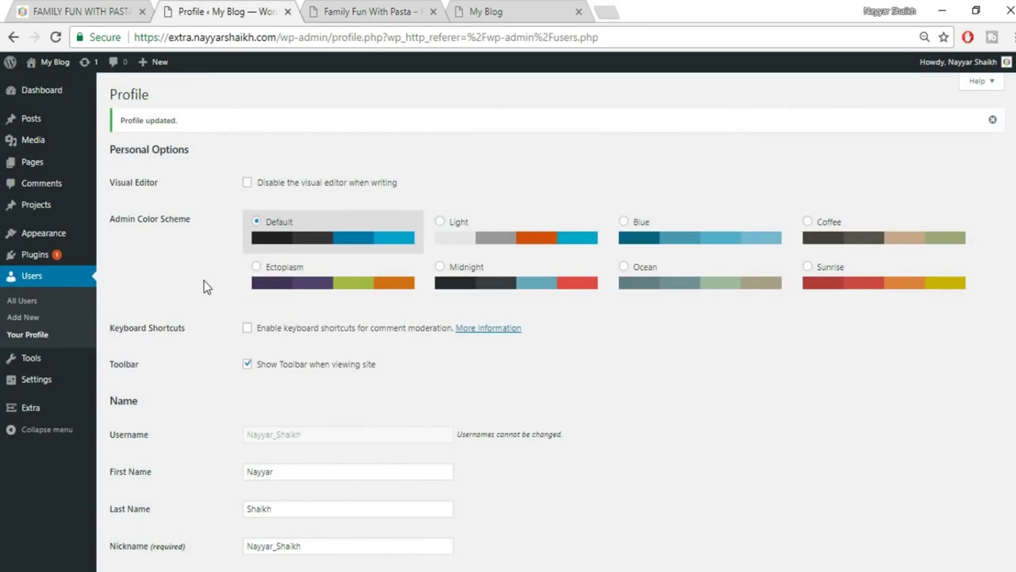
Start a new user with a username, the suggested e-mail address, and first and last names.
click(19, 321)
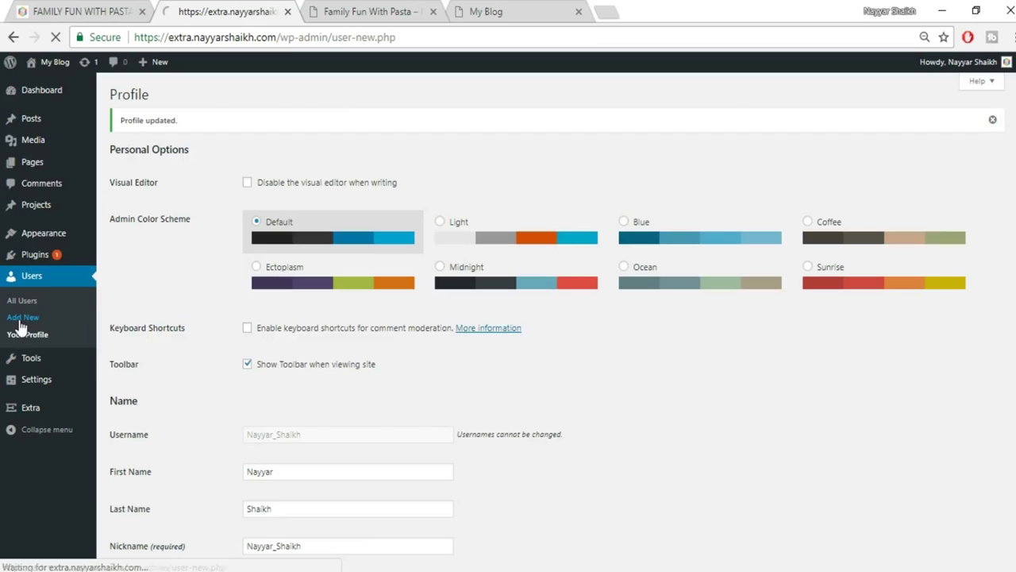
click(284, 154)
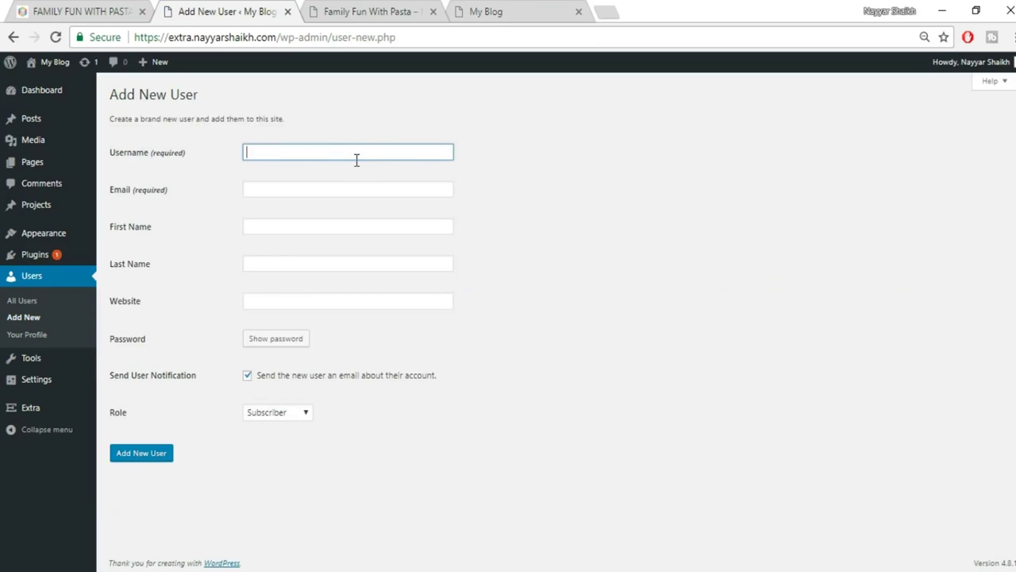
text(nayyars777)
key(Tab)
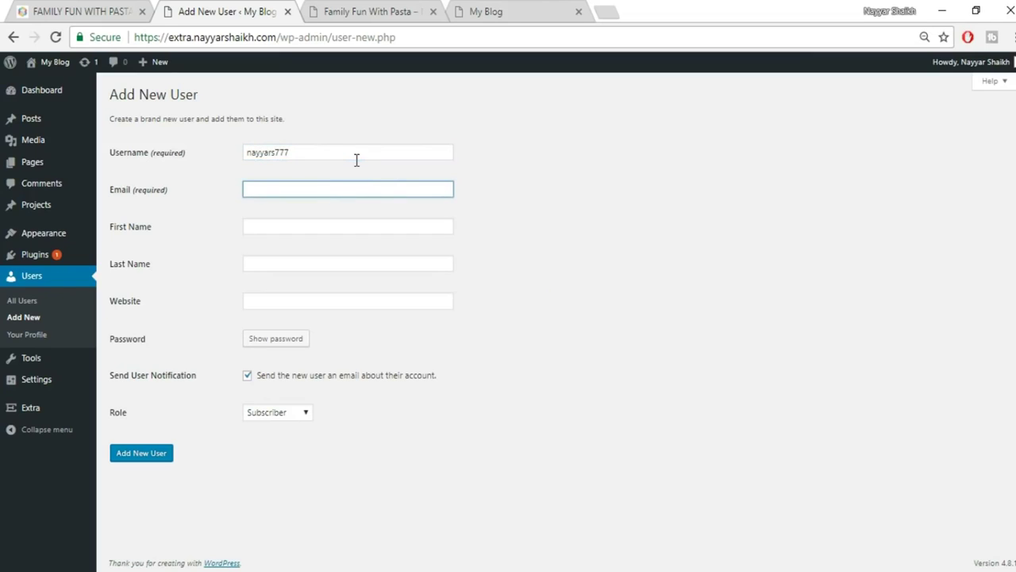
text(na)
key(Down)
key(Return)
key(Tab)
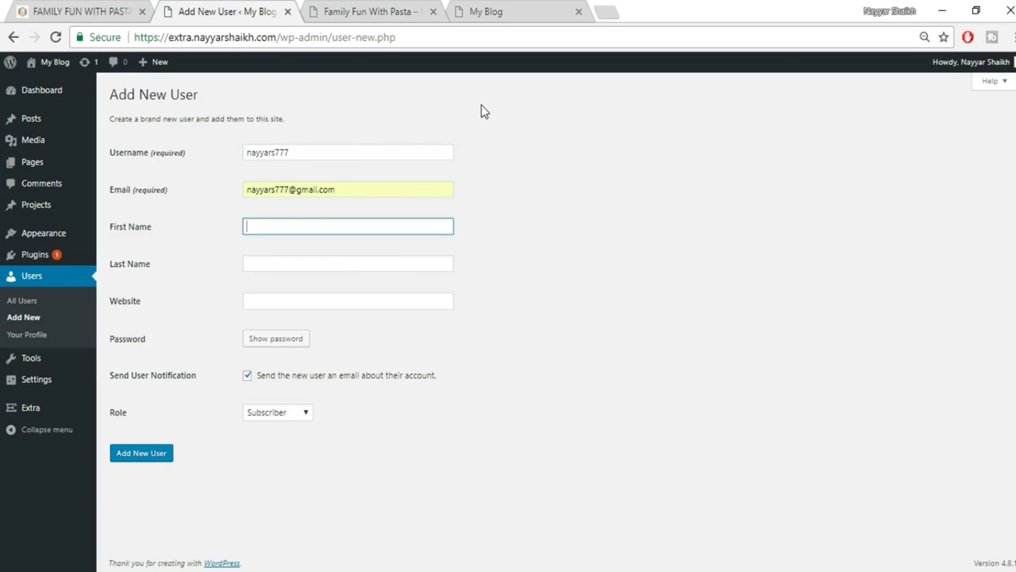
text(Nayyar)
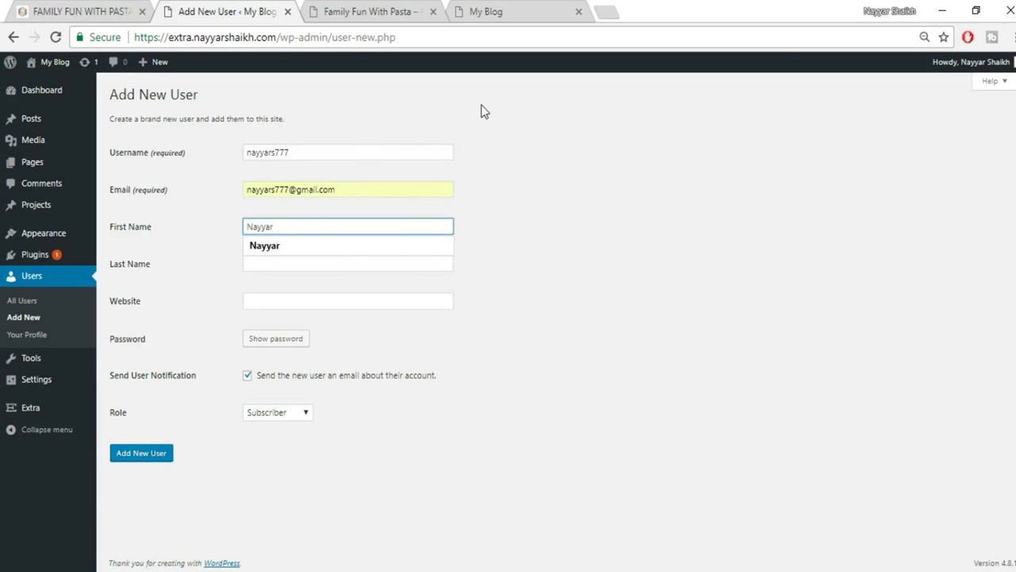
key(BackSpace)
key(BackSpace)
key(BackSpace)
key(BackSpace)
key(BackSpace)
key(Tab)
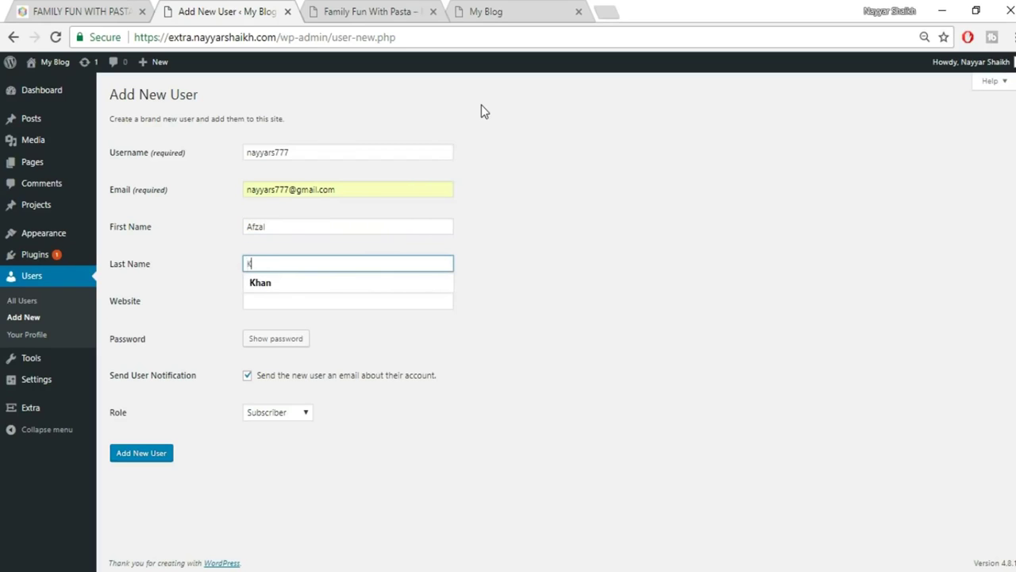
key(Tab)
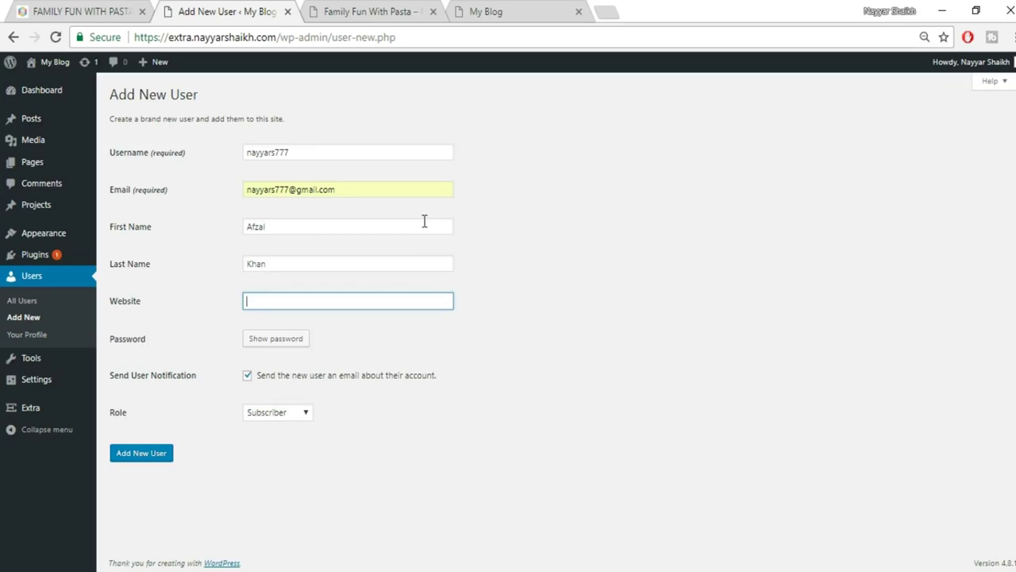
text(www.)
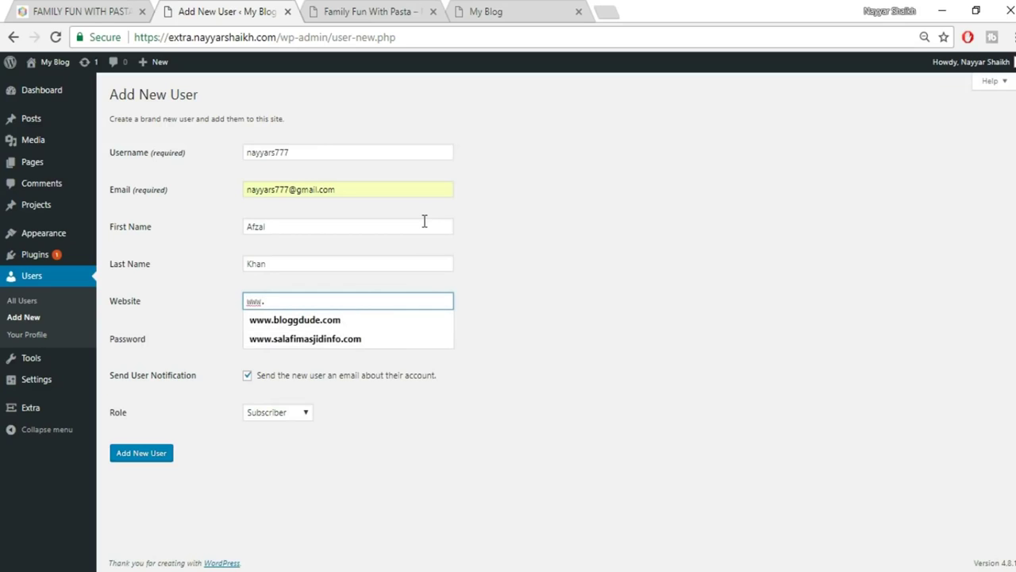
text(google.com)
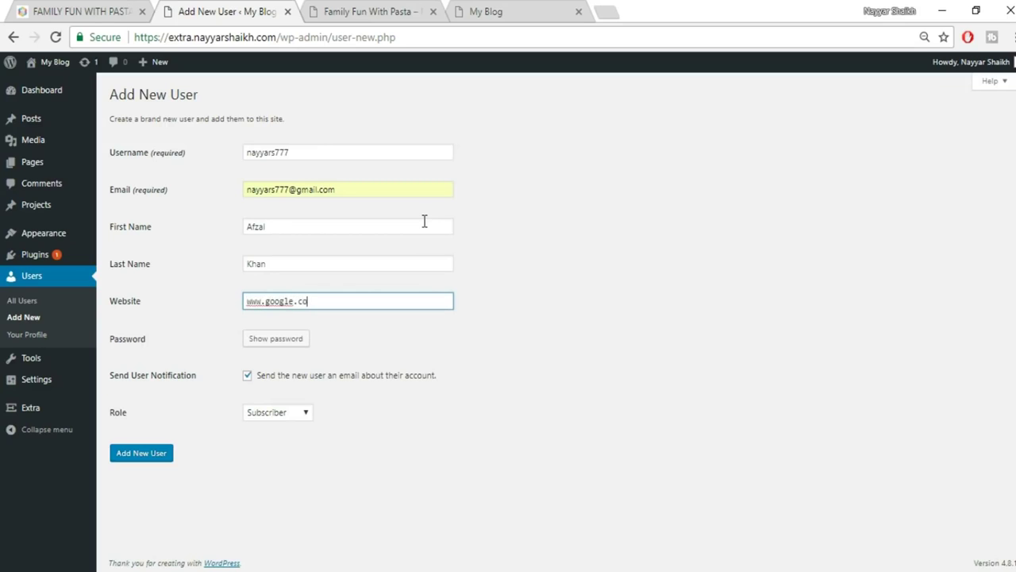
click(280, 347)
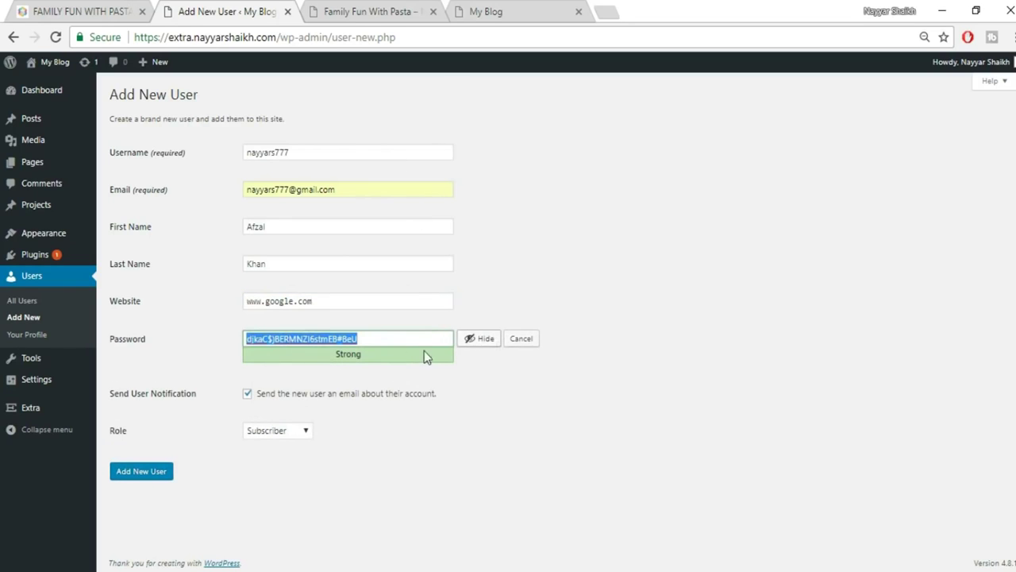
click(483, 340)
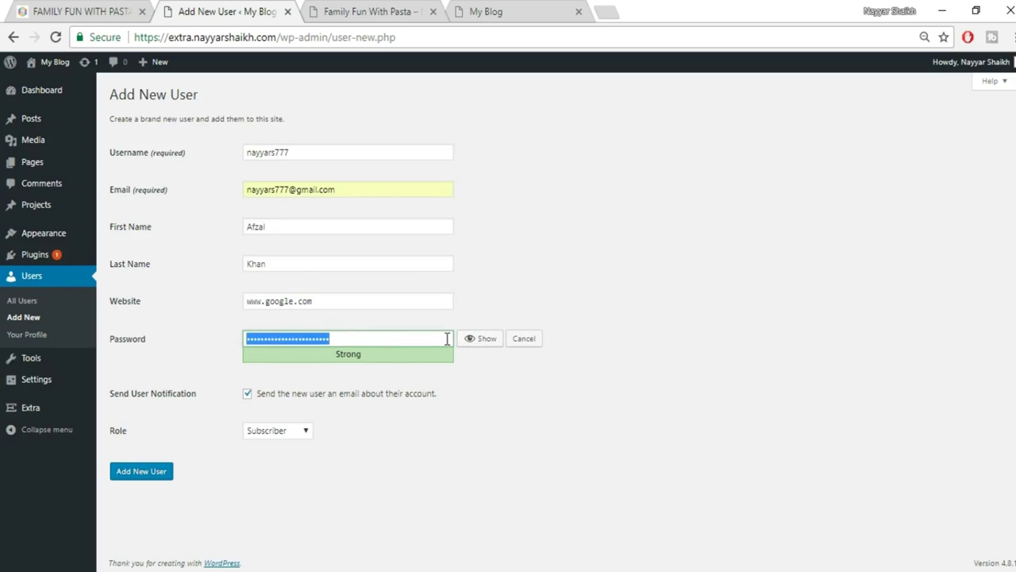
text(1234567890)
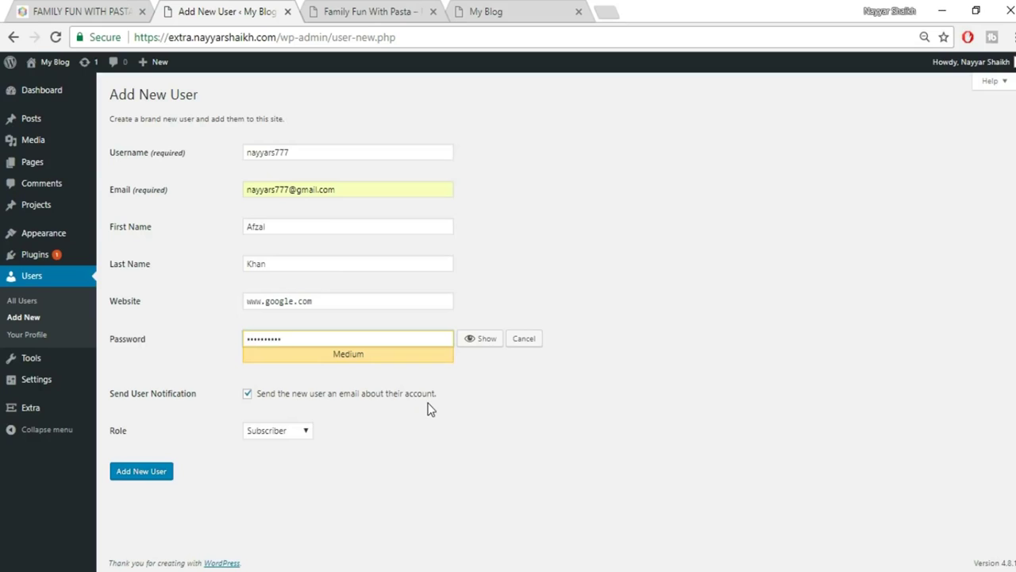
Give the new user the Author role and create the account.
click(271, 433)
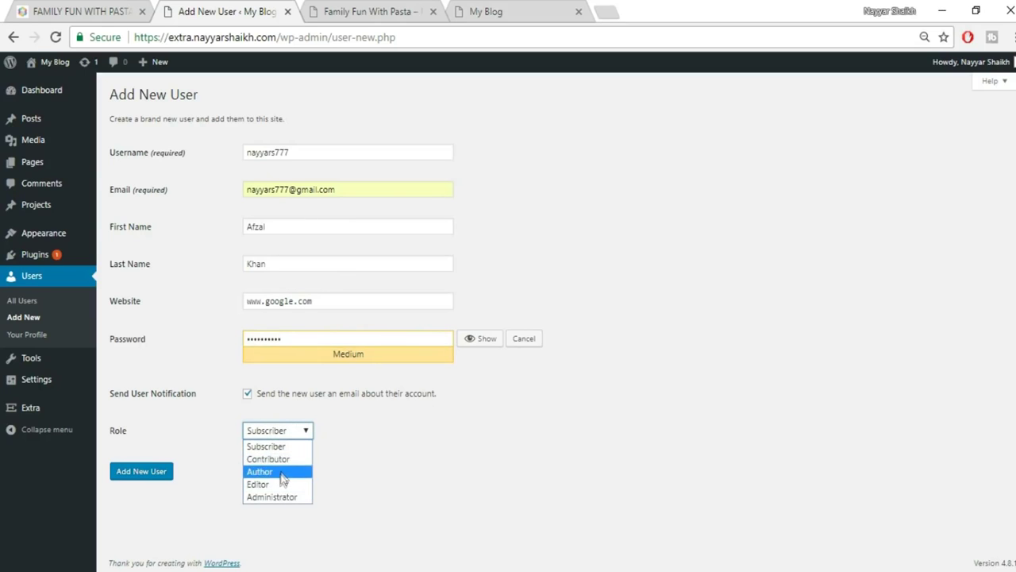
click(278, 472)
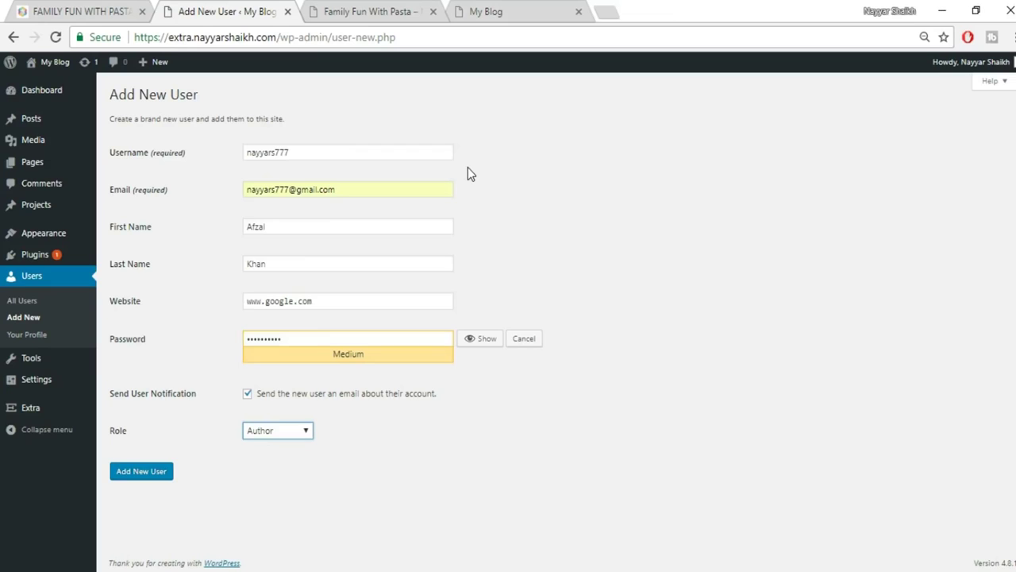
click(282, 428)
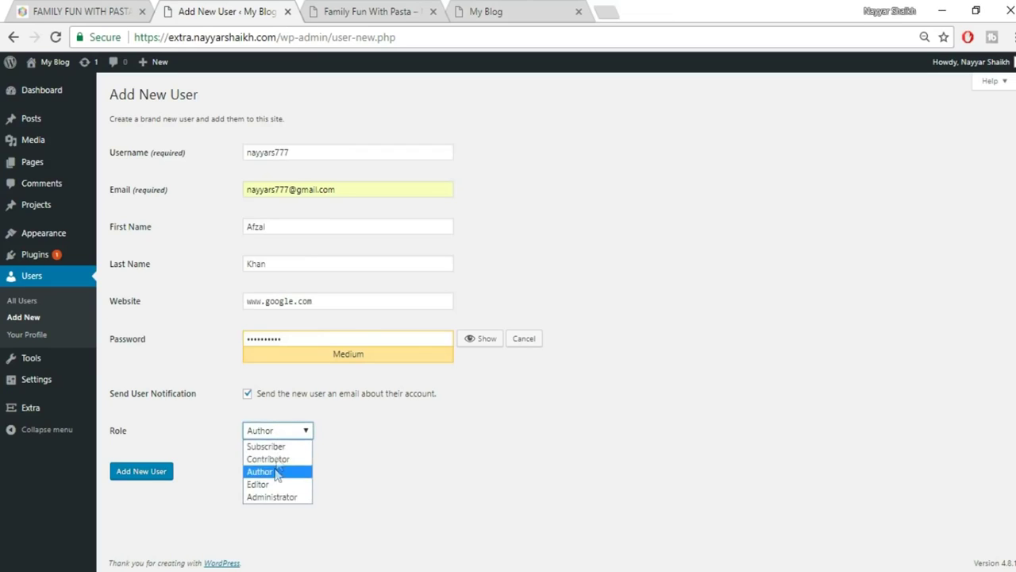
click(372, 458)
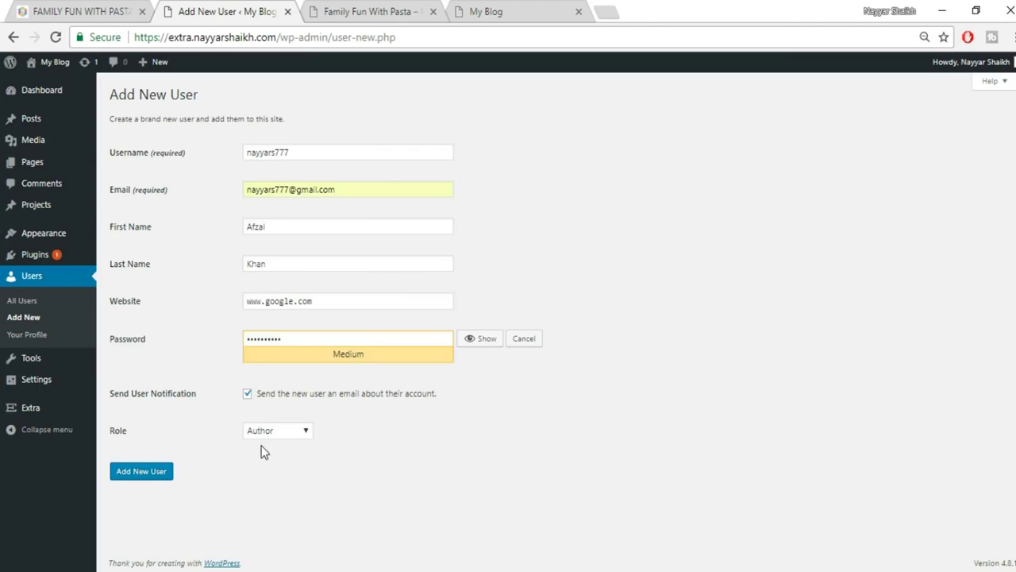
click(143, 472)
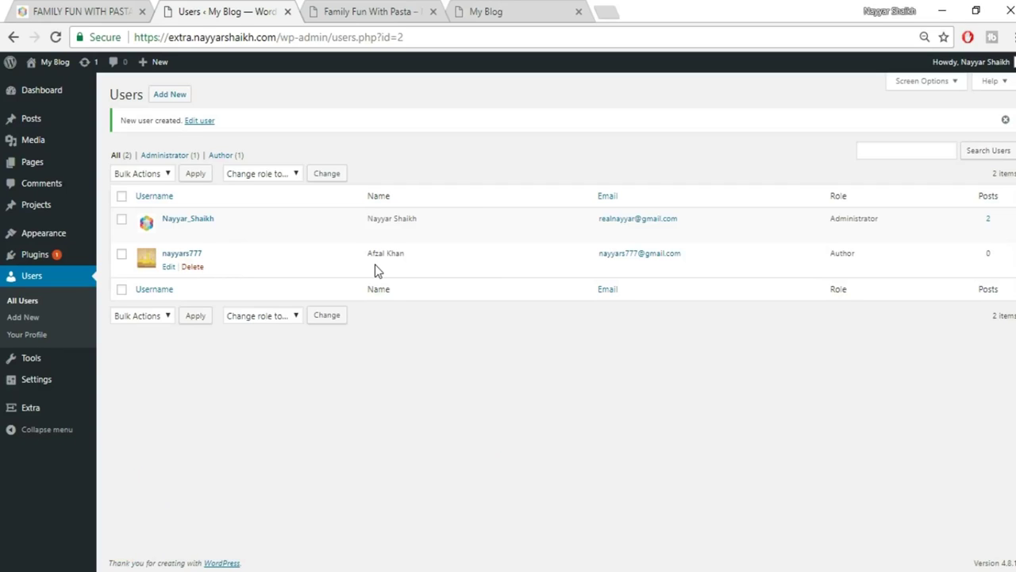
click(365, 11)
scroll(431, 381, up, 5)
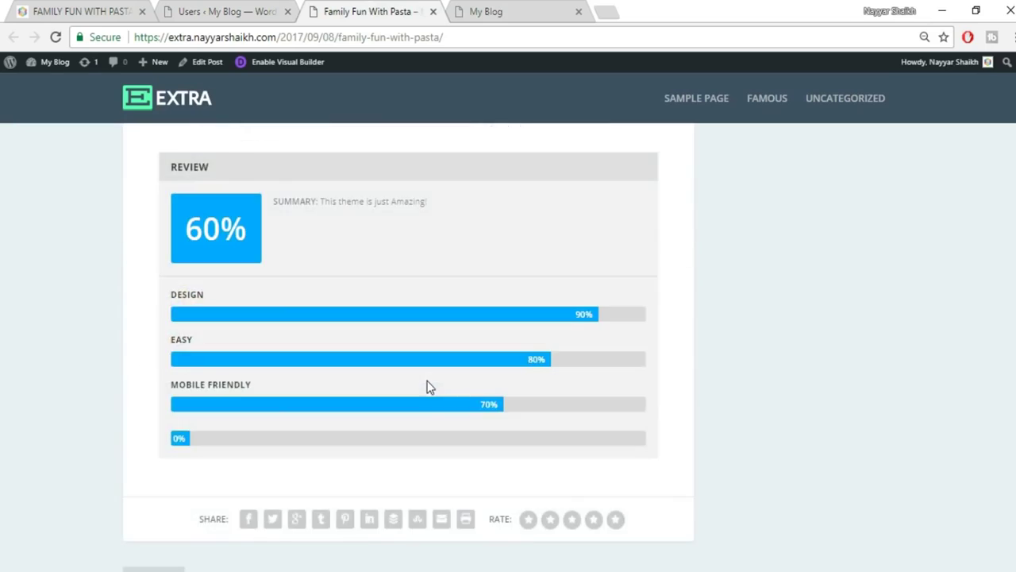
scroll(426, 386, up, 10)
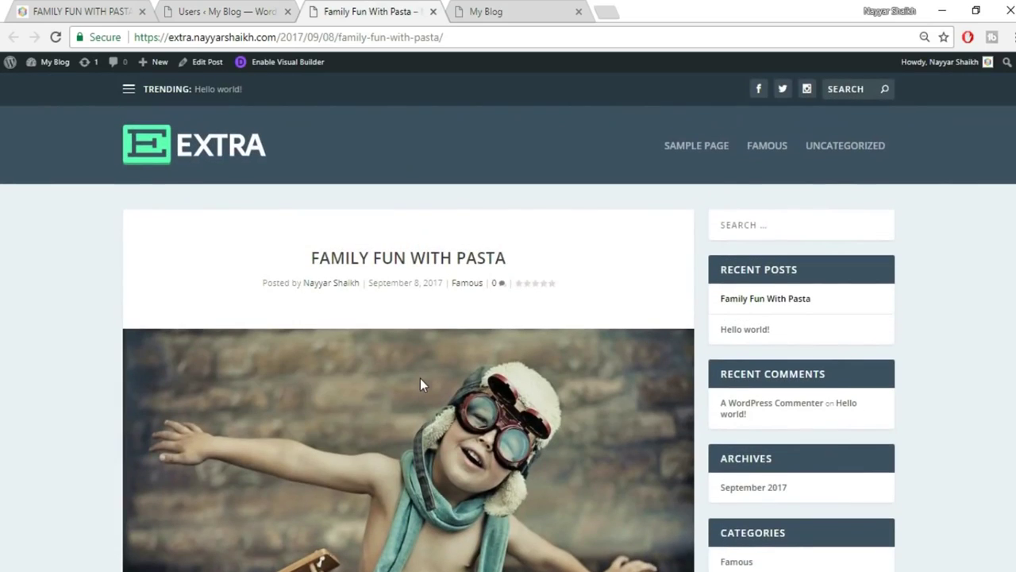
scroll(516, 328, down, 4)
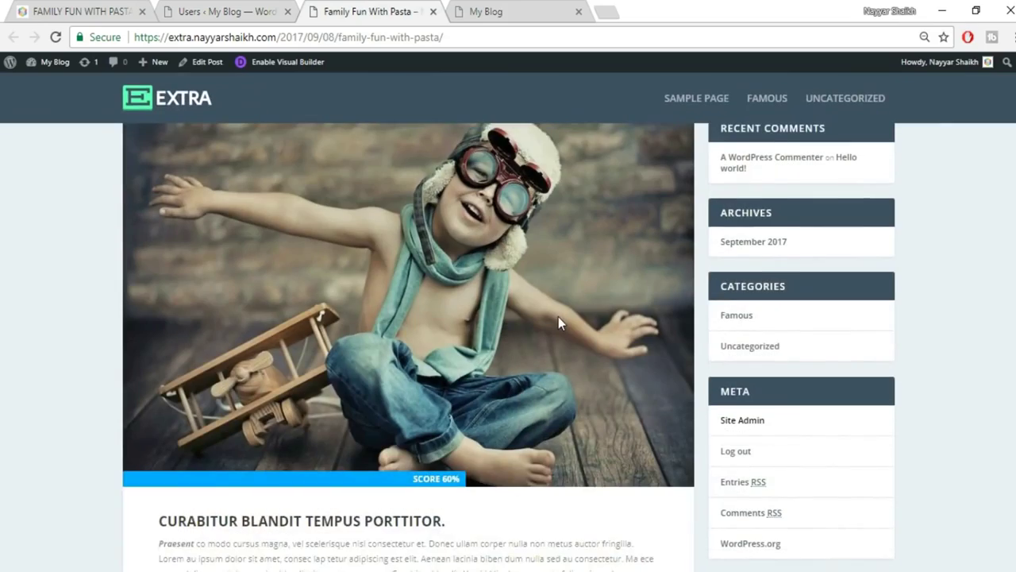
scroll(558, 321, down, 4)
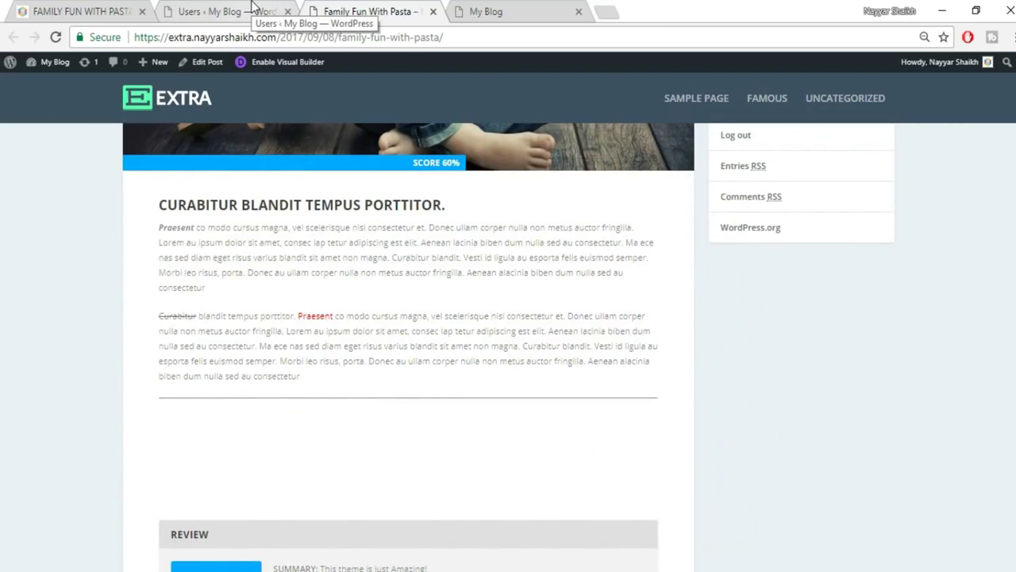
click(253, 10)
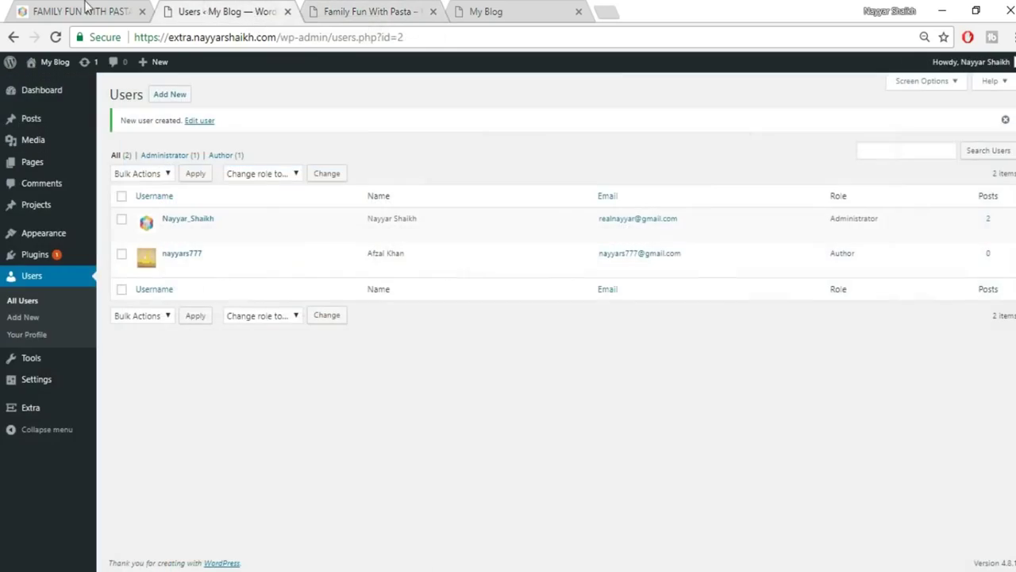
click(83, 10)
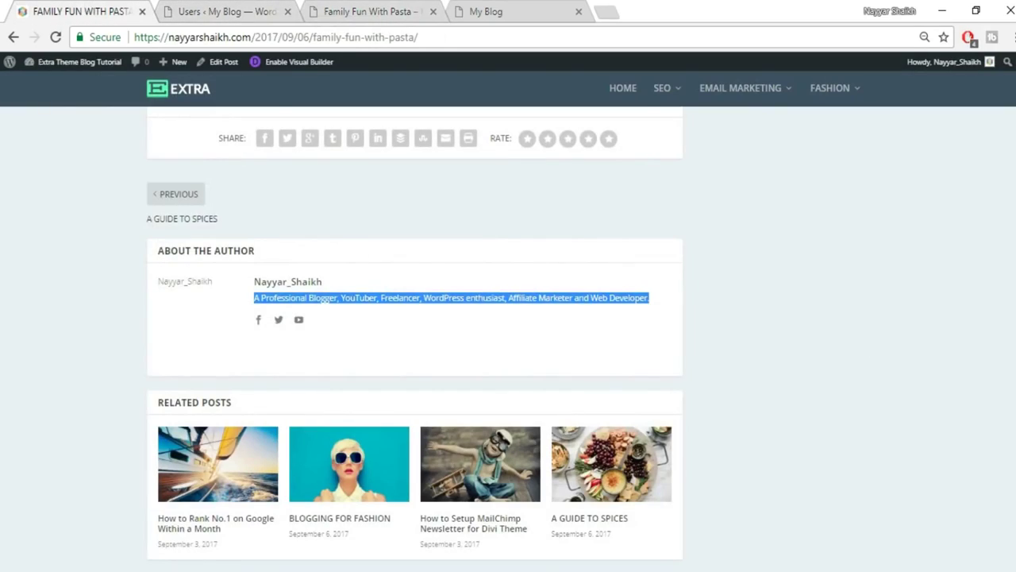
scroll(324, 301, up, 15)
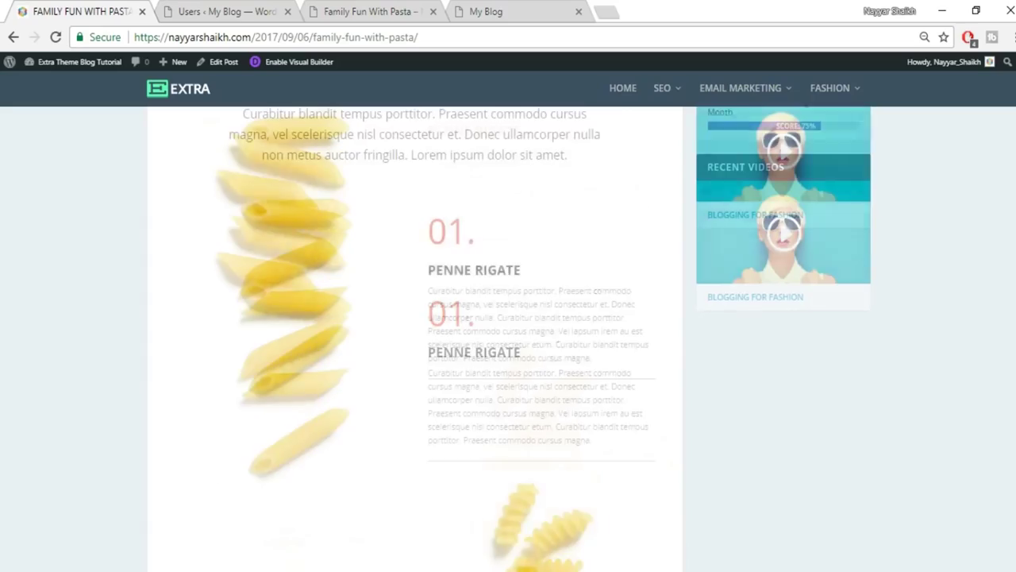
scroll(415, 338, up, 10)
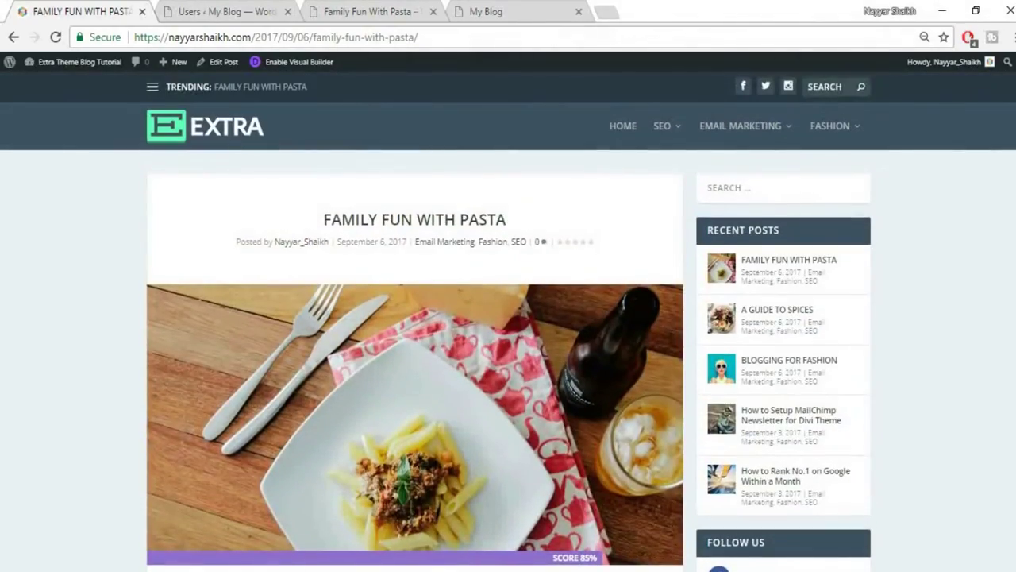
scroll(508, 317, down, 3)
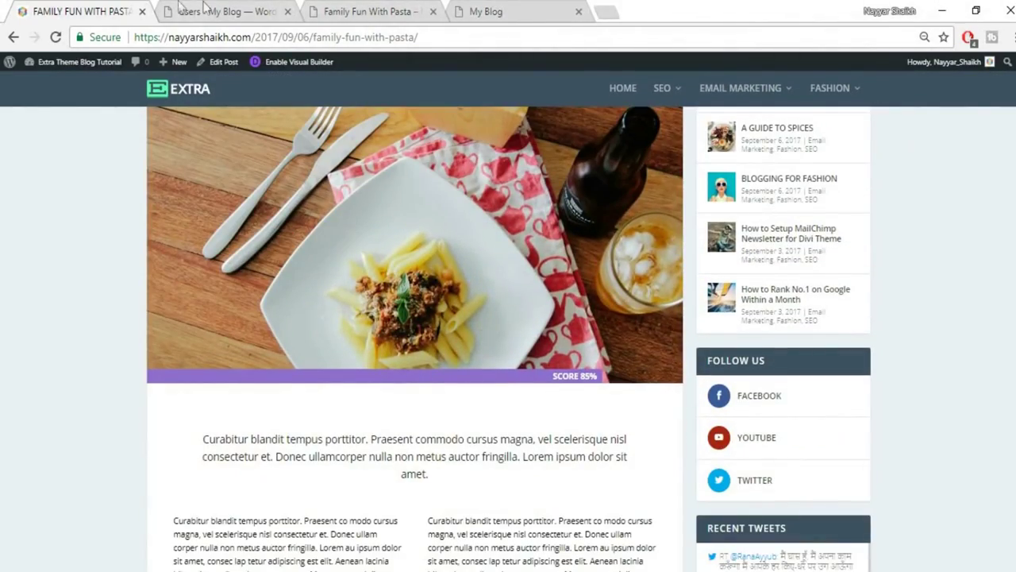
click(204, 10)
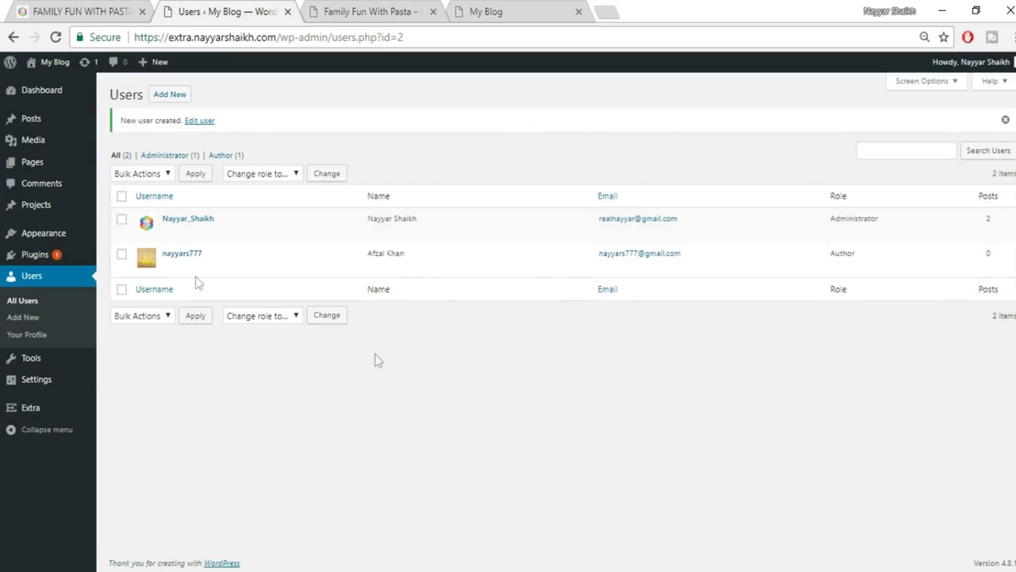
mouse_move(31, 121)
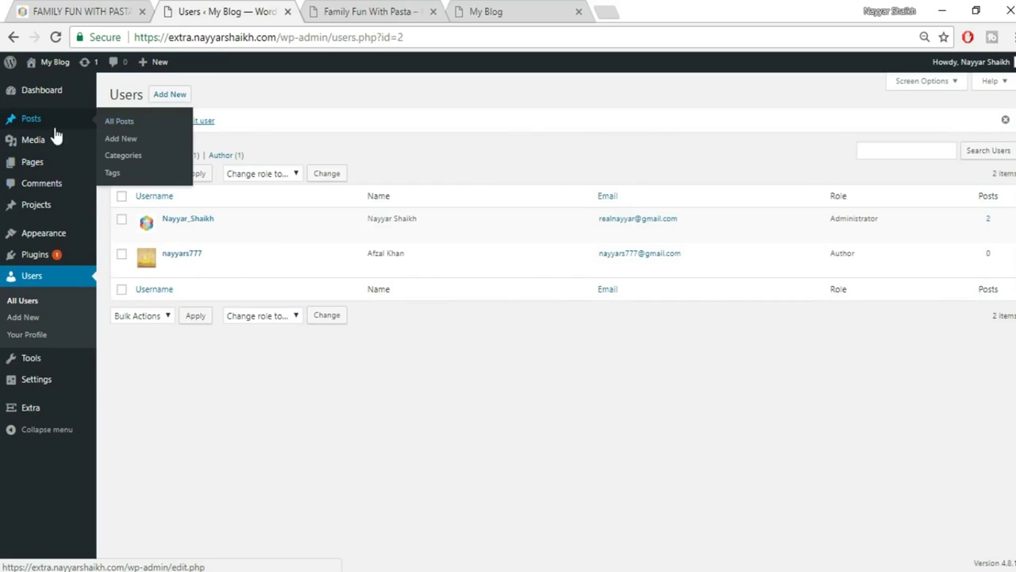
Start a new post and paste the original title FAMILY FUN WITH PASTA into it.
click(121, 138)
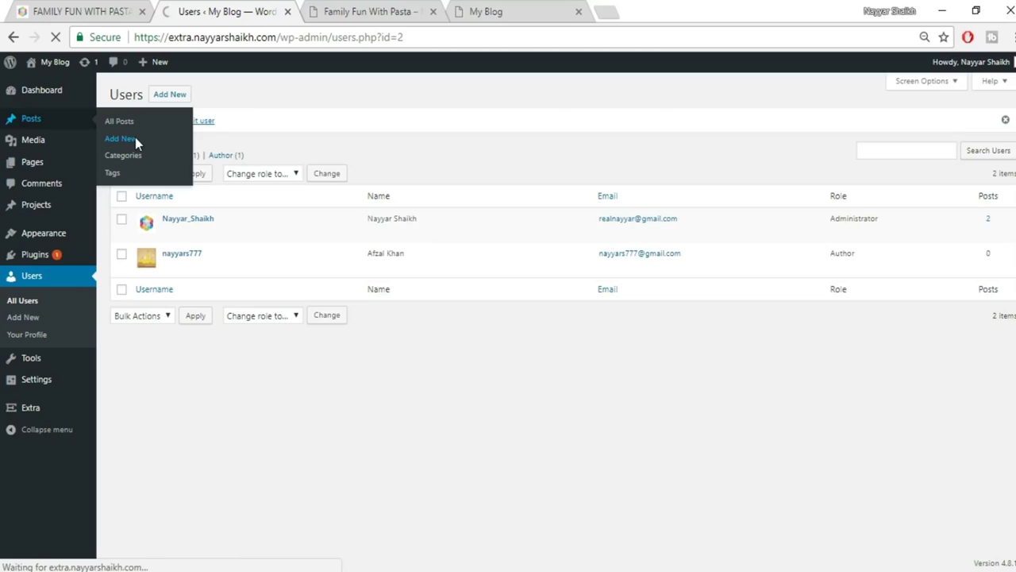
click(80, 12)
scroll(231, 226, up, 3)
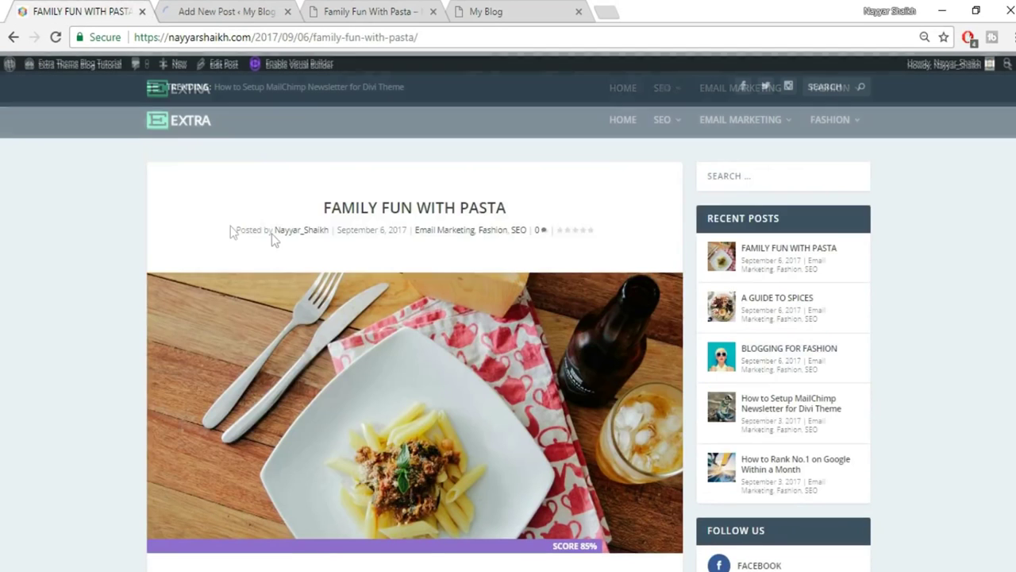
drag(323, 219, 565, 216)
key(ctrl+c)
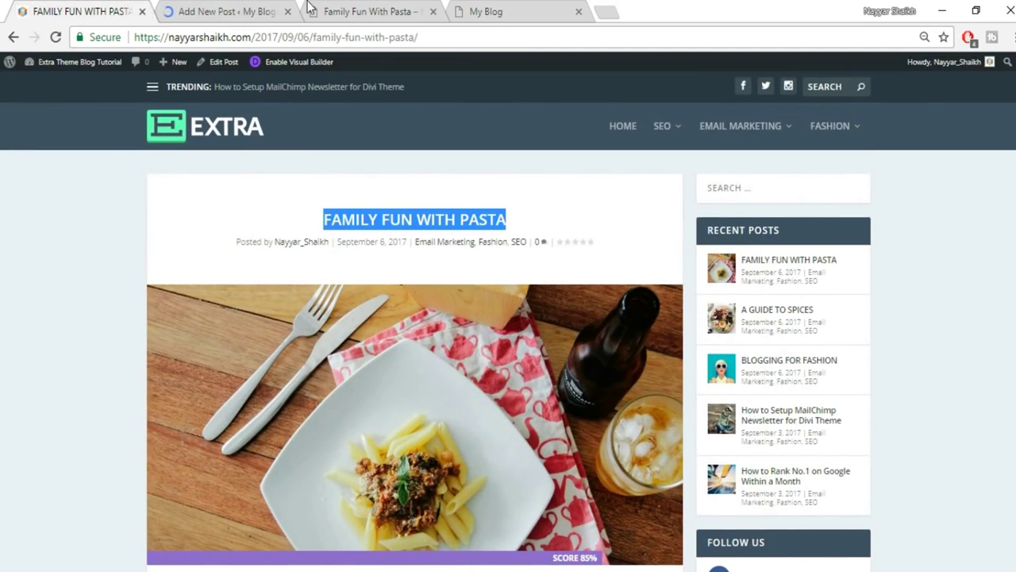
click(262, 10)
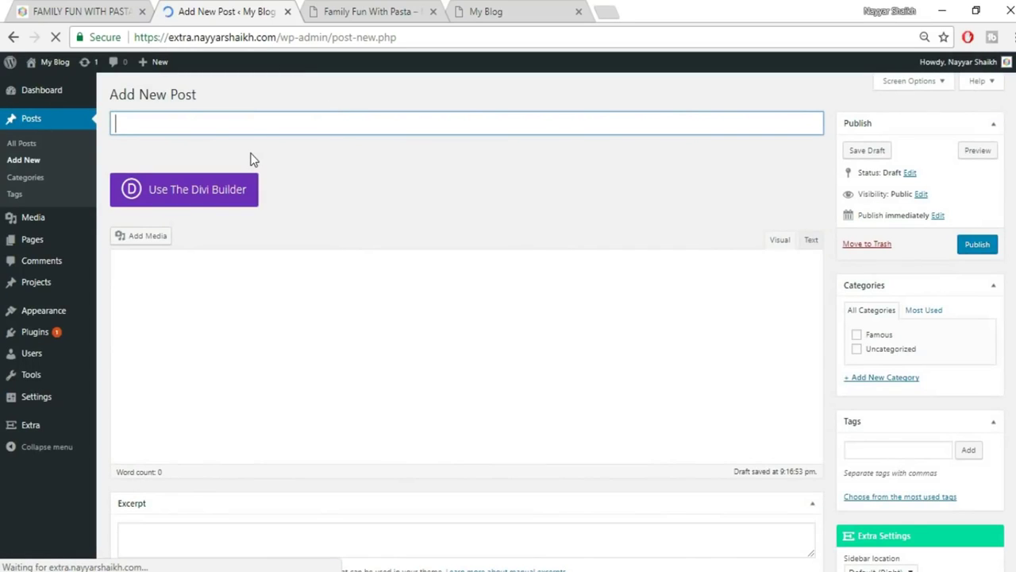
key(ctrl+v)
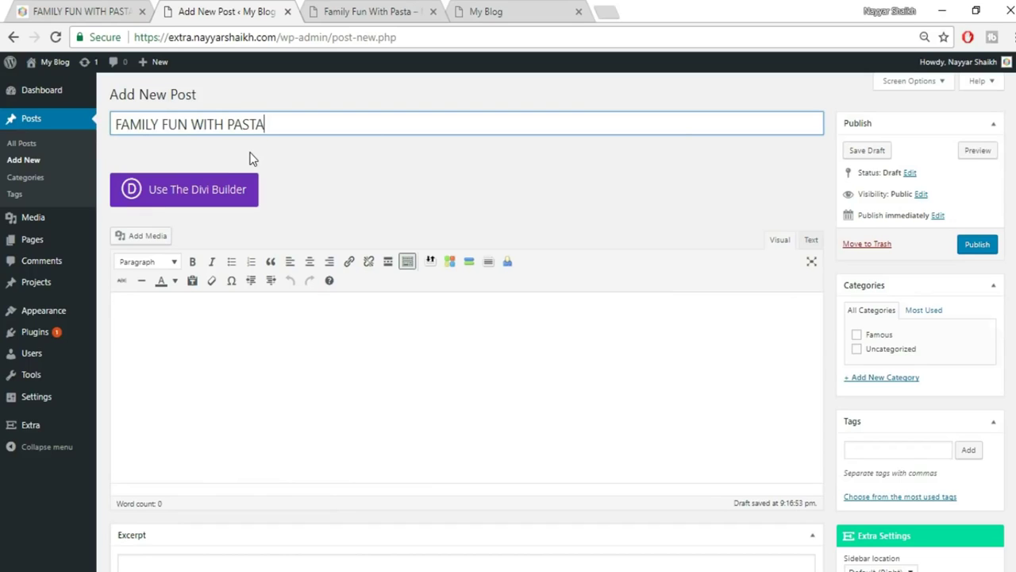
Tick the Famous category for the new post.
click(883, 336)
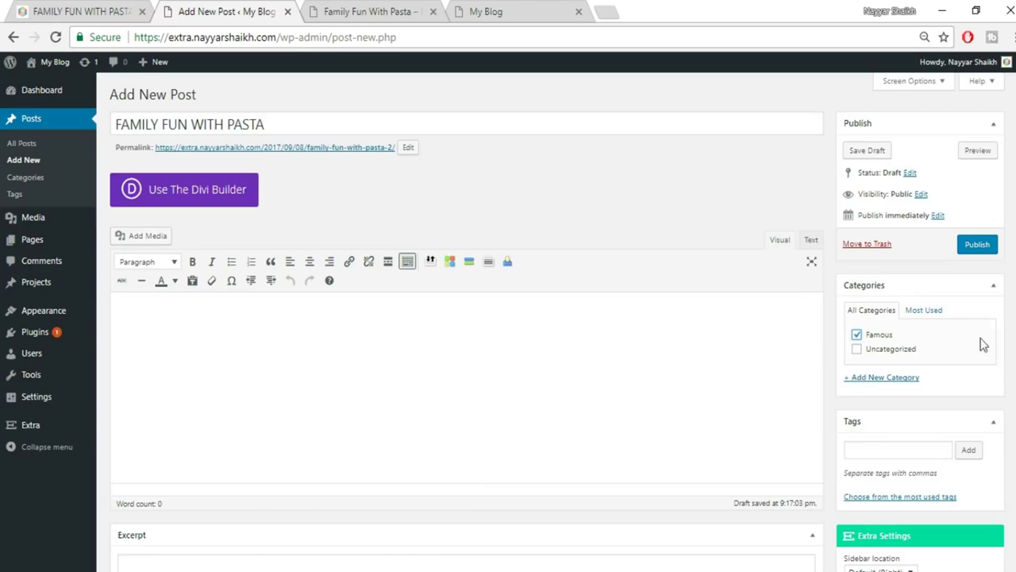
scroll(1006, 257, down, 5)
scroll(873, 425, down, 4)
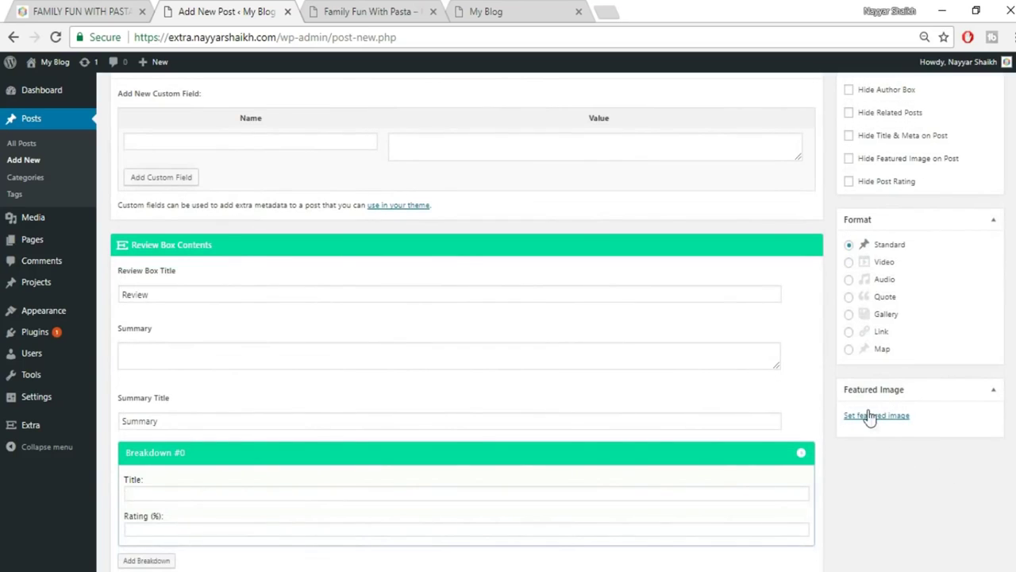
Upload the pasta photo elli-o-33861 from the computer and make it the featured image.
click(108, 11)
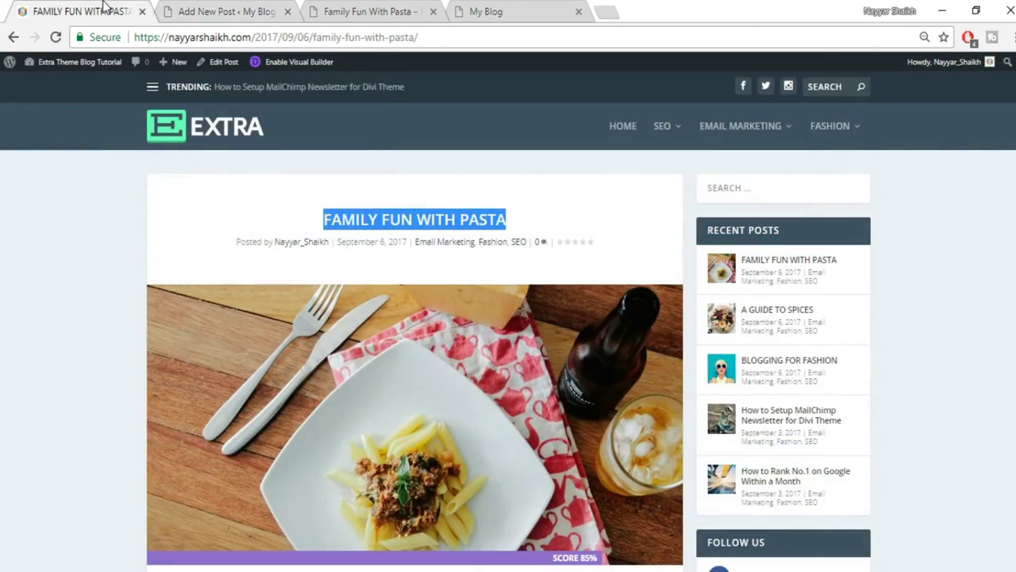
click(182, 10)
click(898, 418)
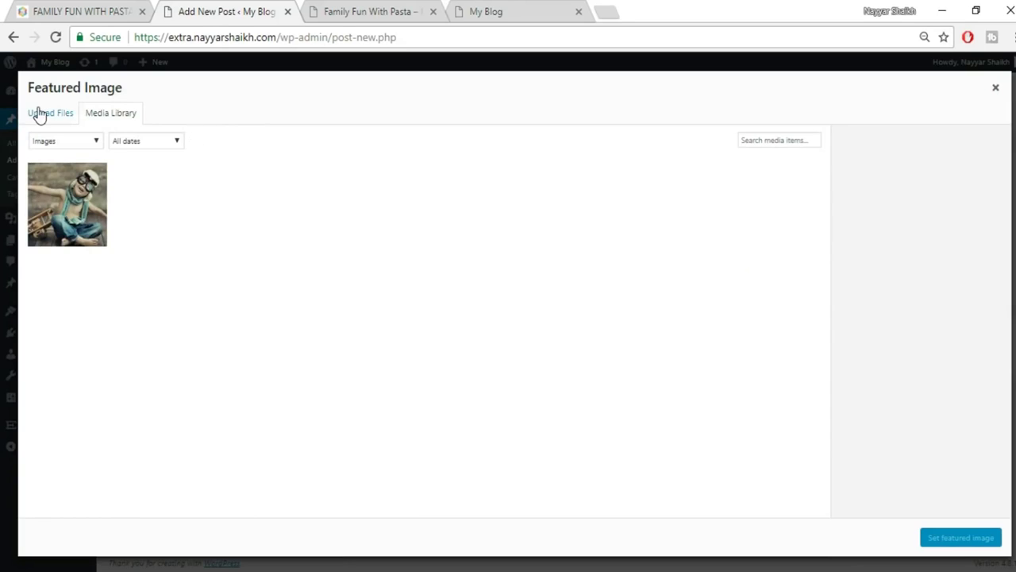
click(39, 111)
click(515, 309)
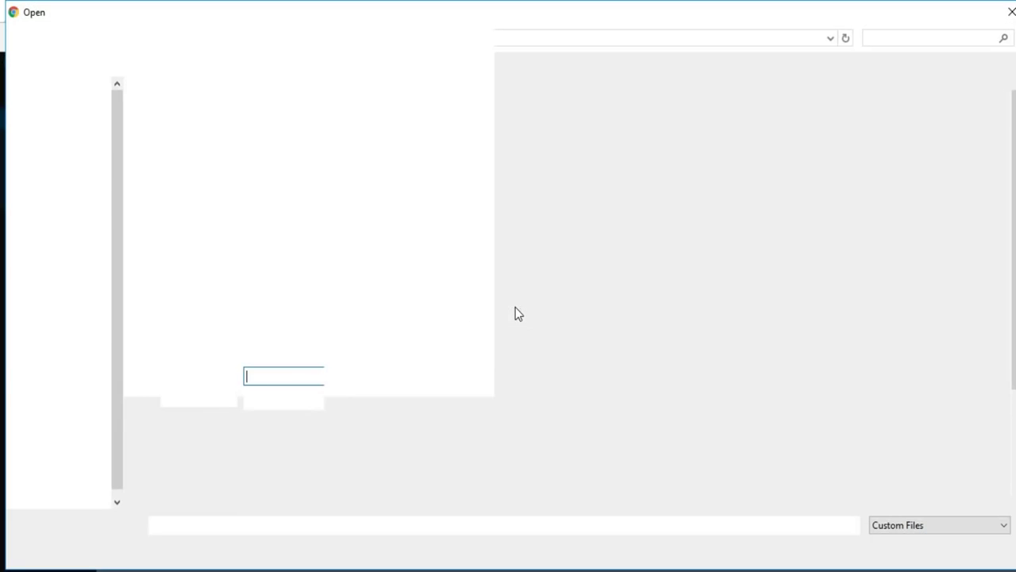
click(783, 314)
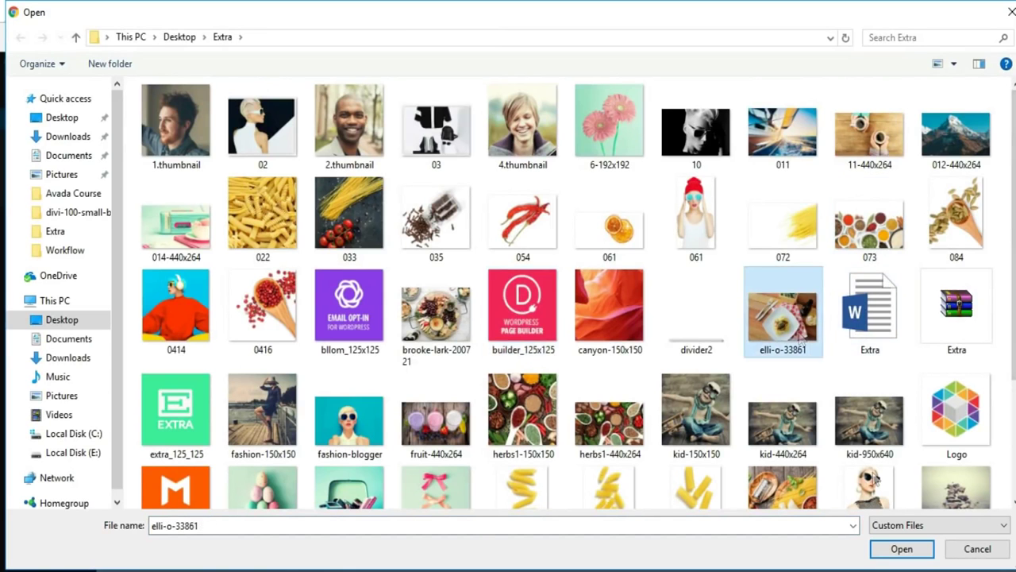
click(893, 547)
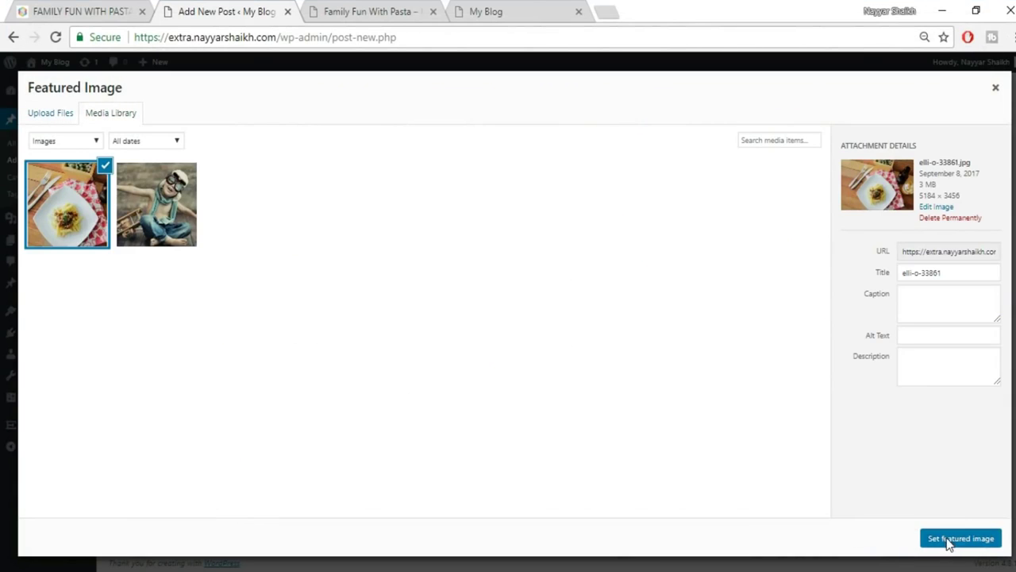
click(948, 539)
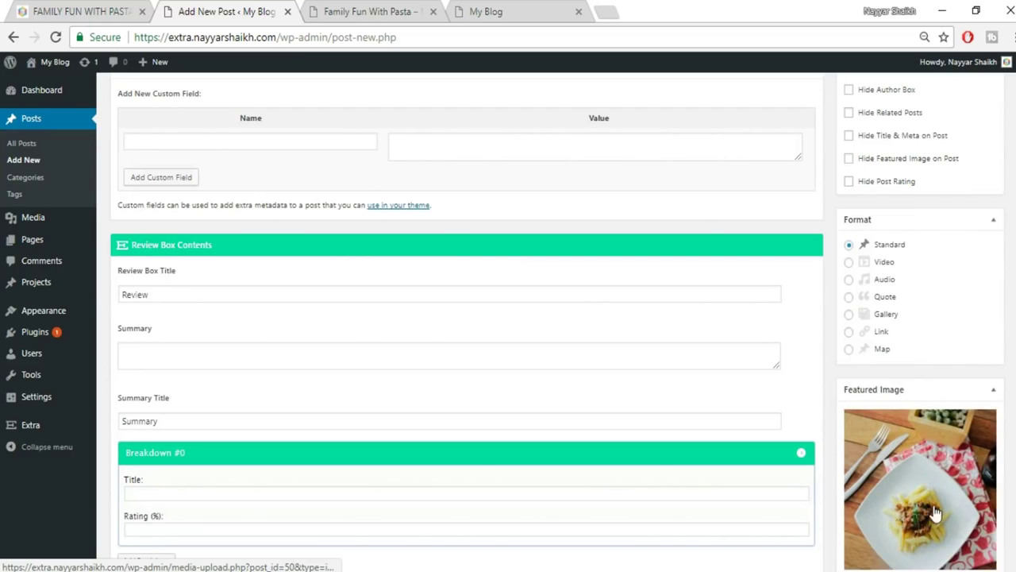
Publish the new FAMILY FUN WITH PASTA post.
scroll(933, 514, down, 1)
scroll(933, 516, down, 2)
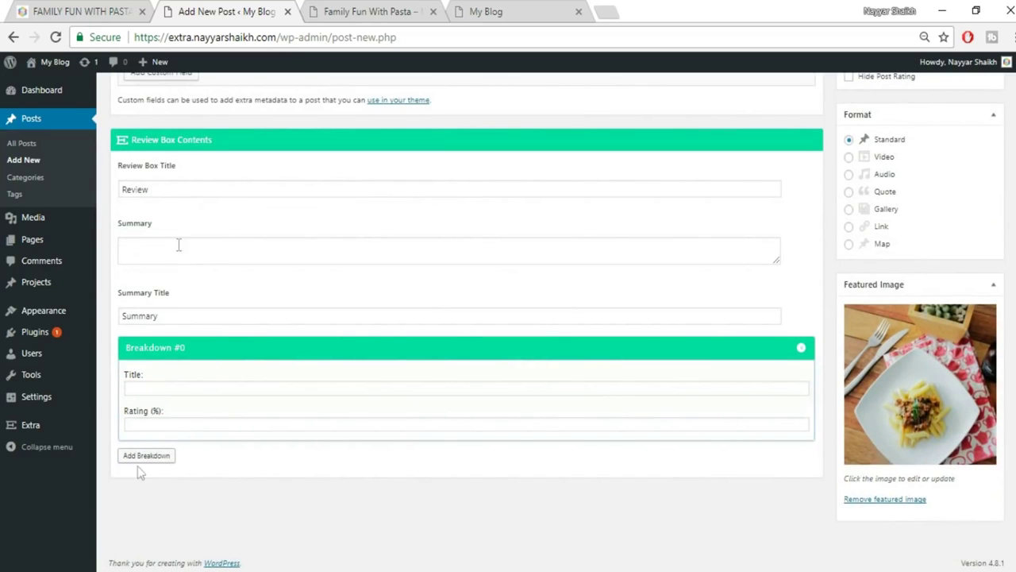
scroll(297, 367, up, 2)
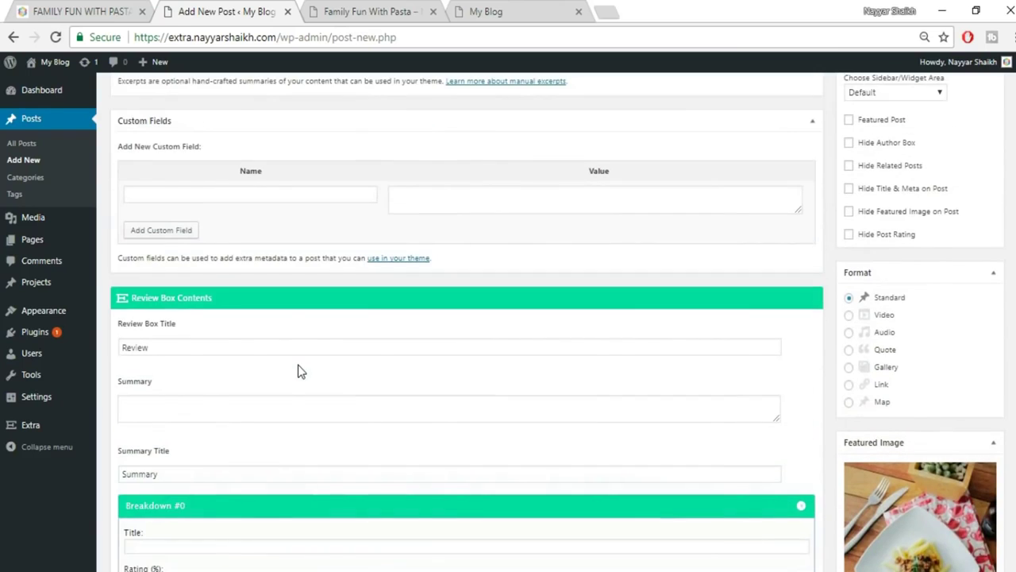
scroll(467, 323, up, 7)
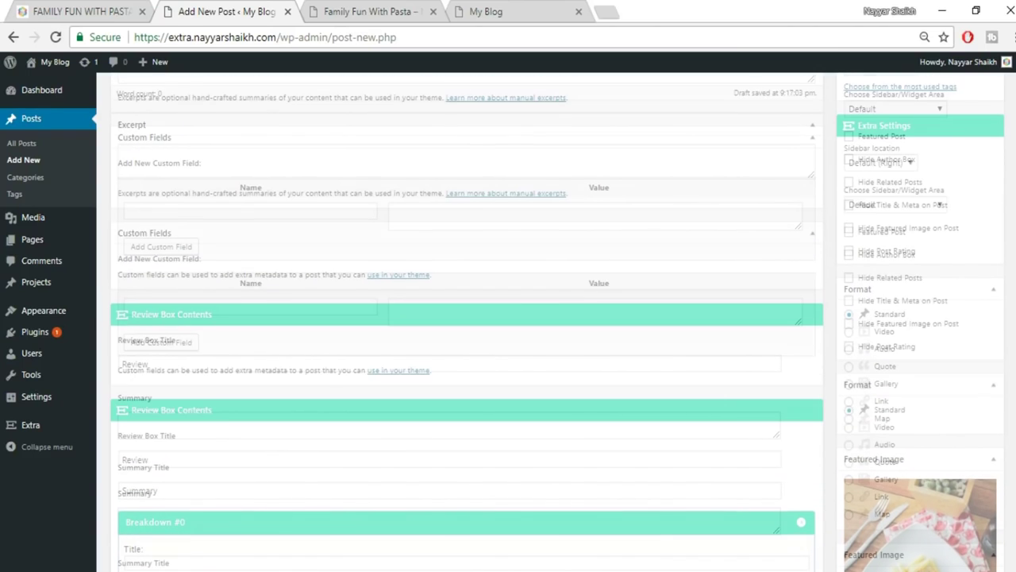
click(977, 246)
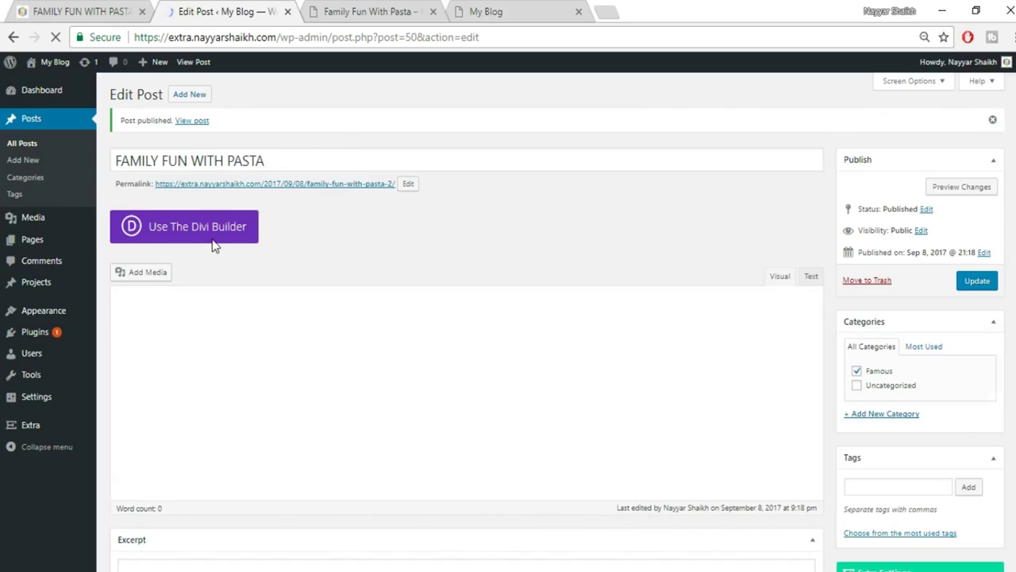
Switch the post to the Divi Builder and open it in the Visual Builder.
click(218, 242)
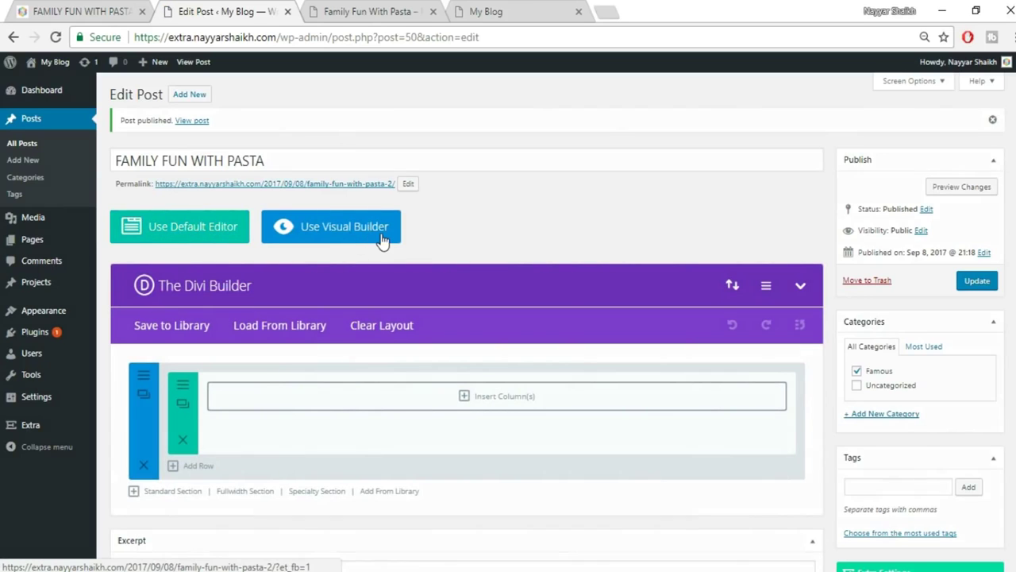
click(381, 242)
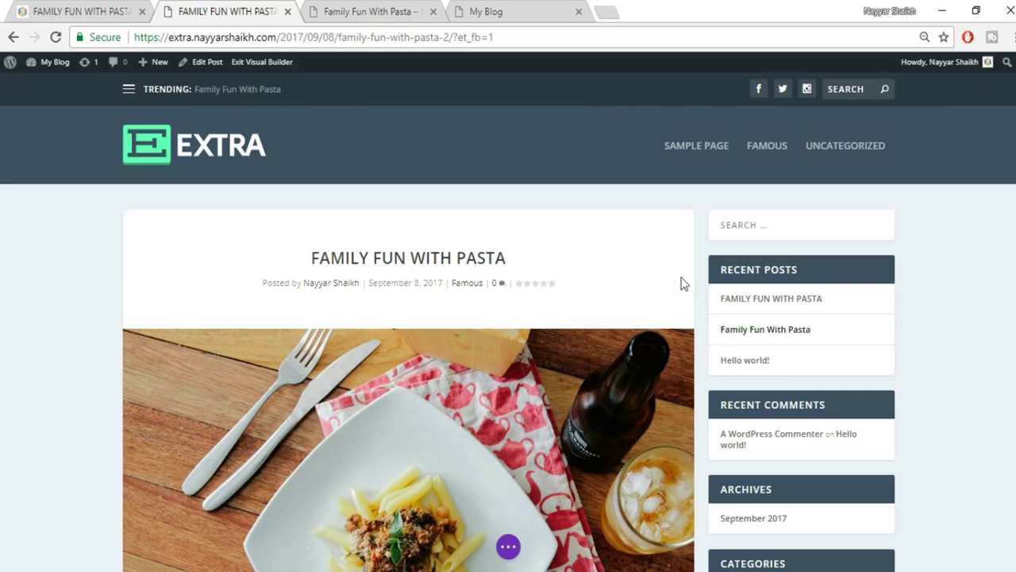
scroll(508, 328, down, 5)
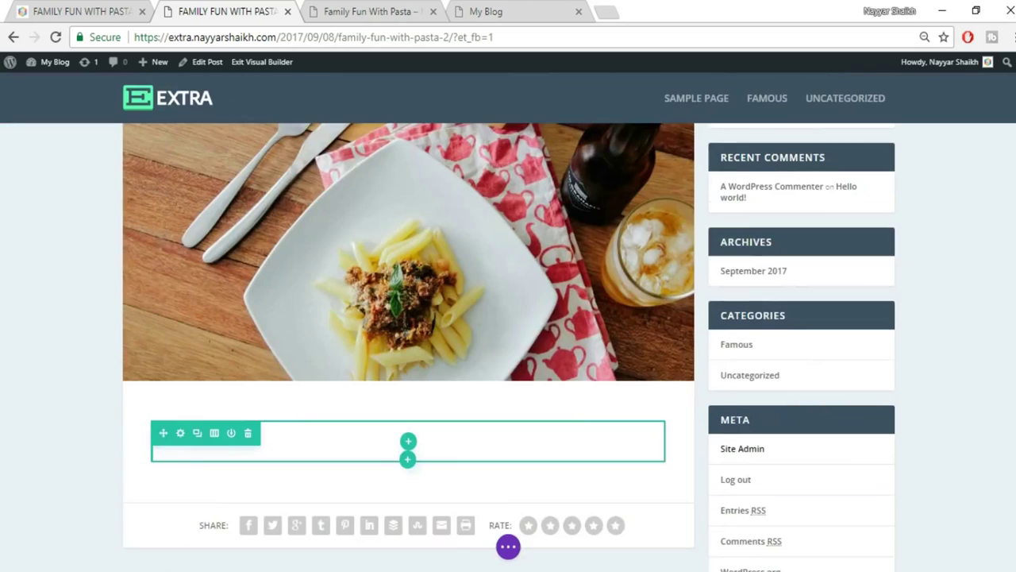
scroll(937, 327, up, 5)
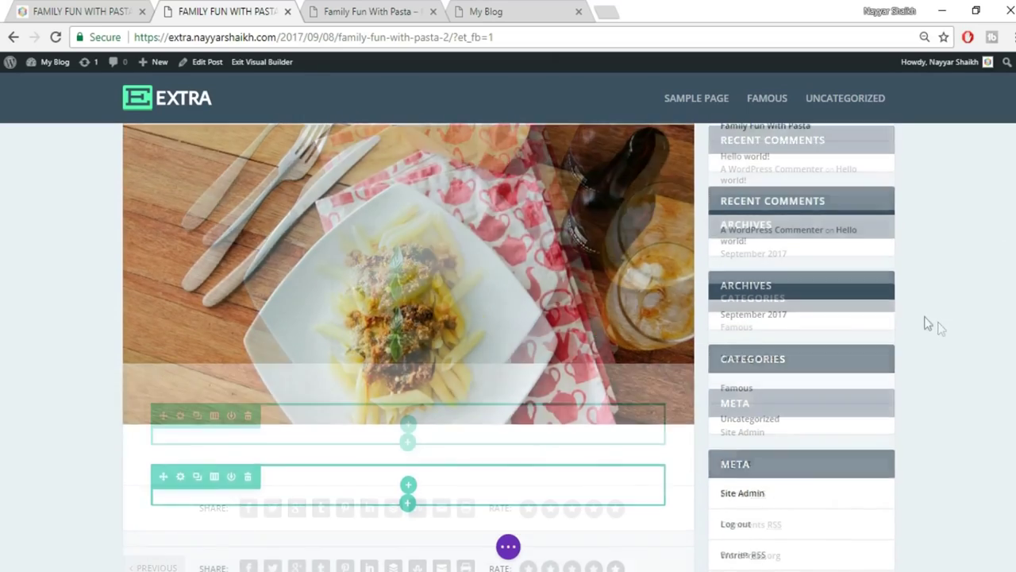
click(91, 10)
Select the original post's intro paragraph for copying.
scroll(426, 248, down, 4)
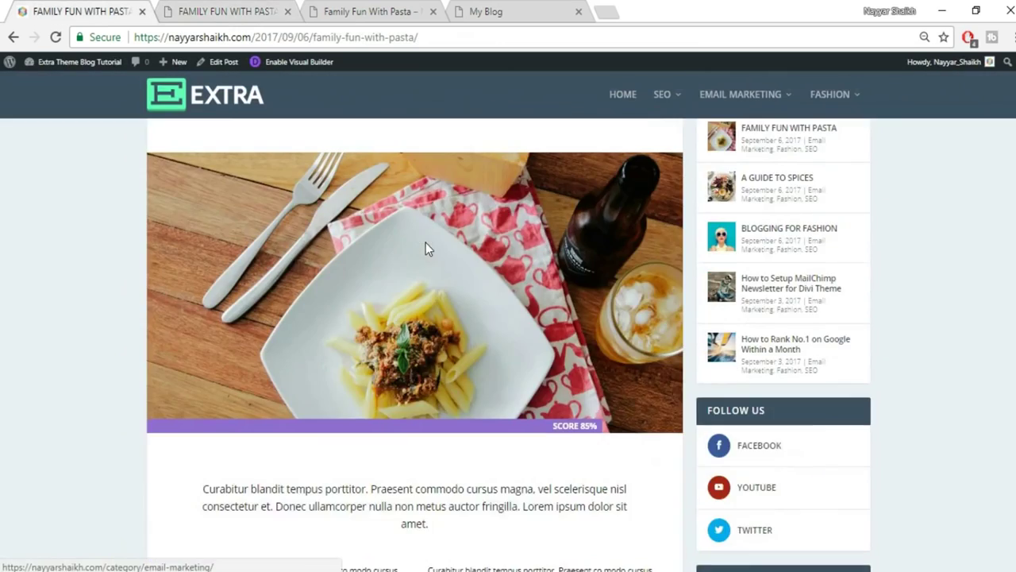
drag(201, 305, 508, 348)
key(ctrl+c)
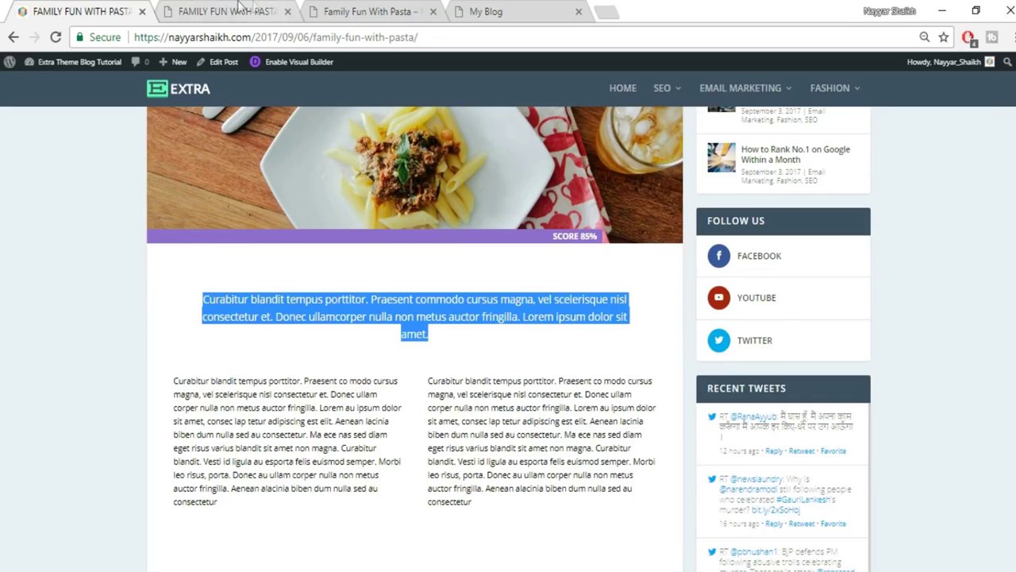
click(236, 10)
Replace the default empty section with a single-column row.
scroll(439, 362, down, 2)
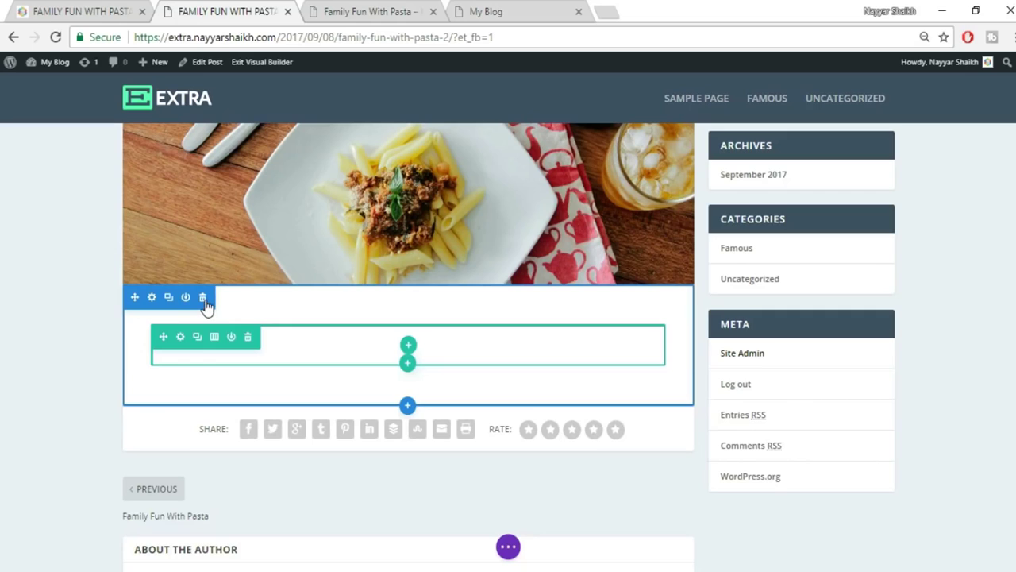
click(203, 298)
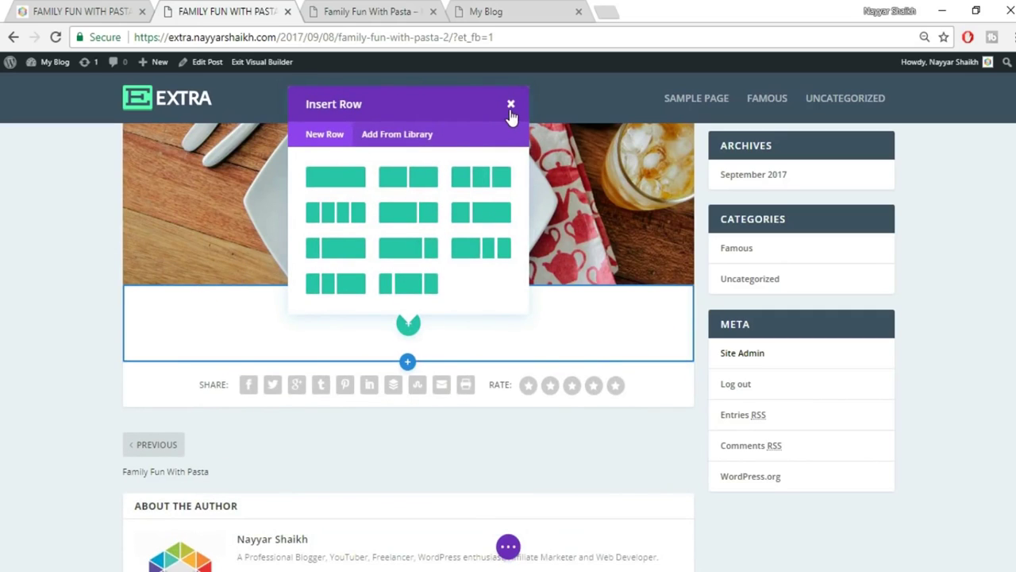
click(344, 176)
Search the modules for 'tex' and insert a Text module into the row.
click(392, 190)
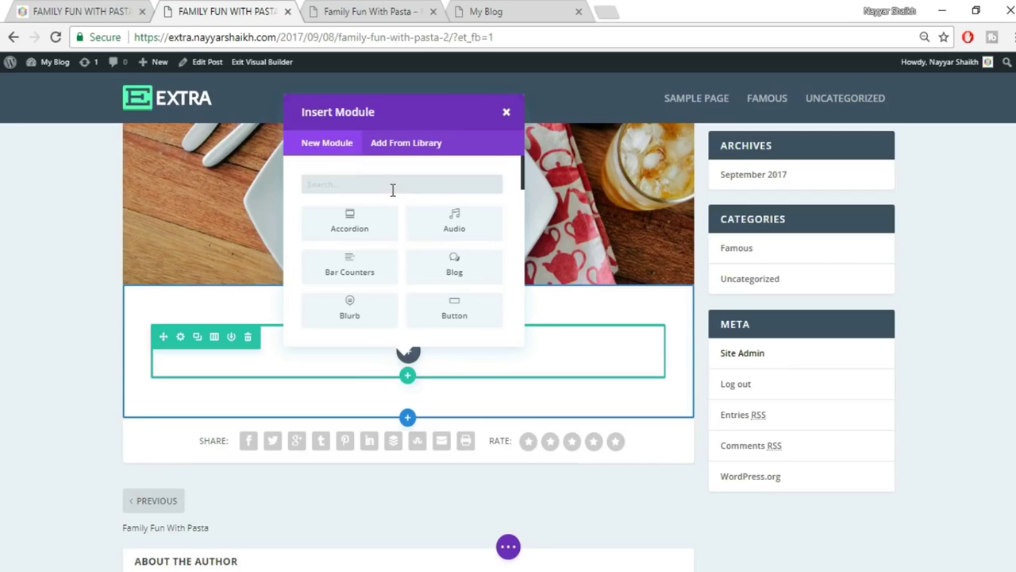
right_click(6, 6)
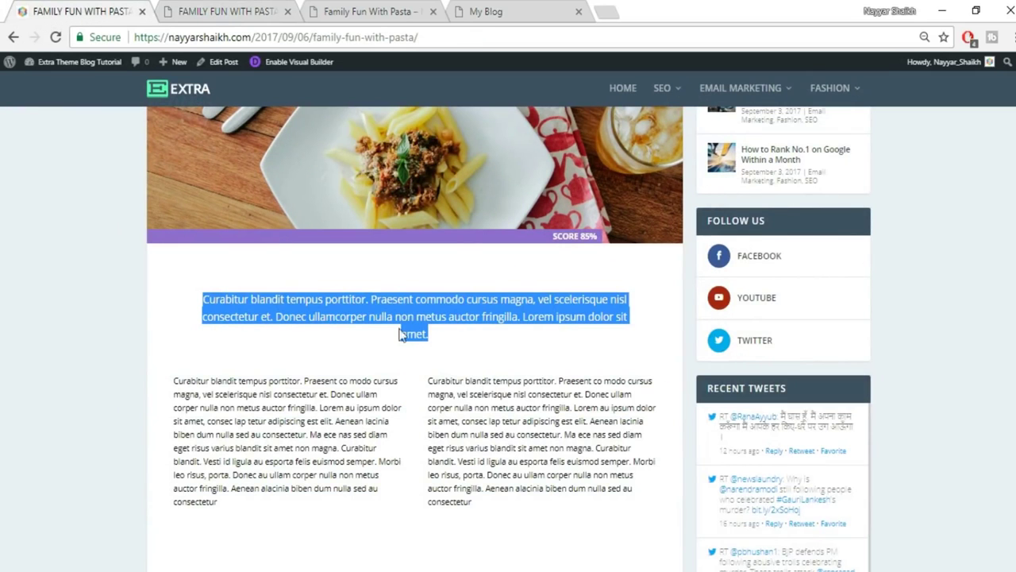
click(241, 9)
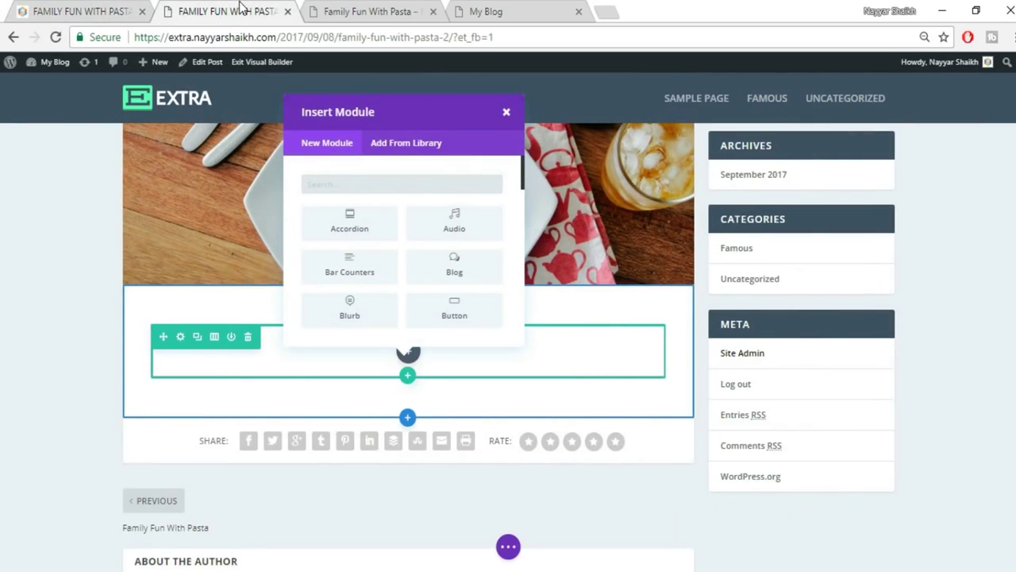
text(tex)
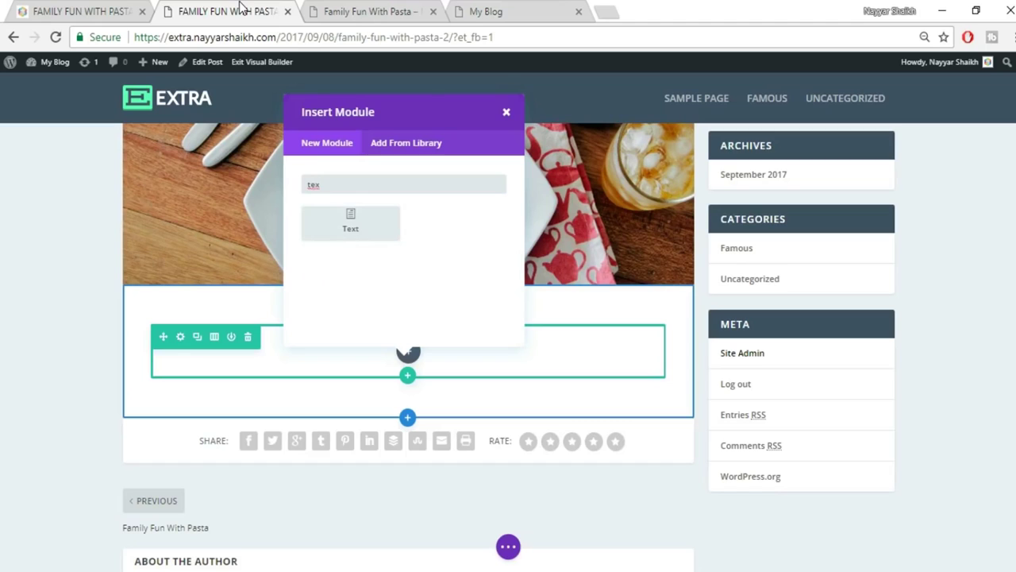
click(357, 235)
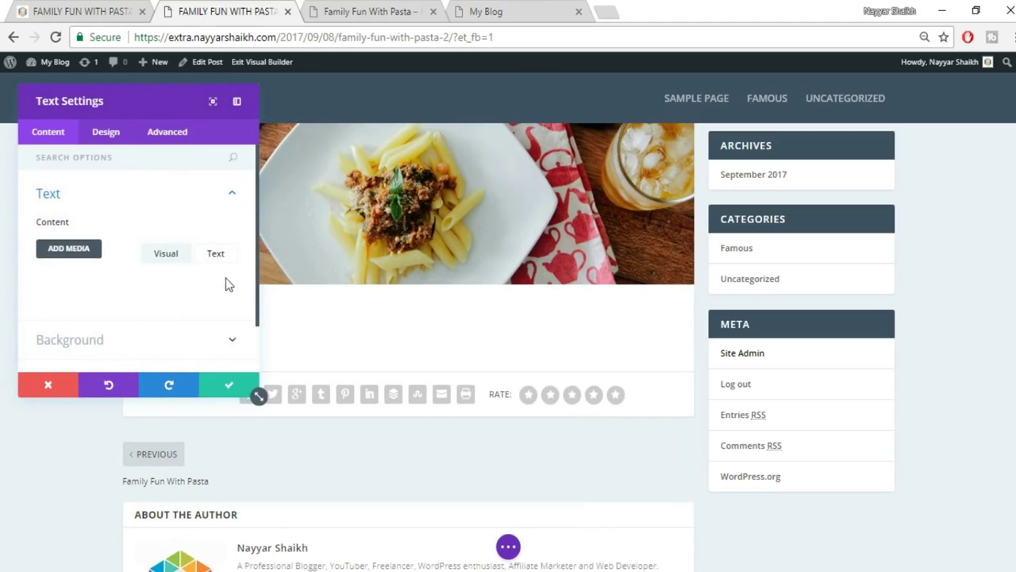
Paste the Curabitur intro paragraph into the Text module's content in plain-text mode.
scroll(208, 302, down, 1)
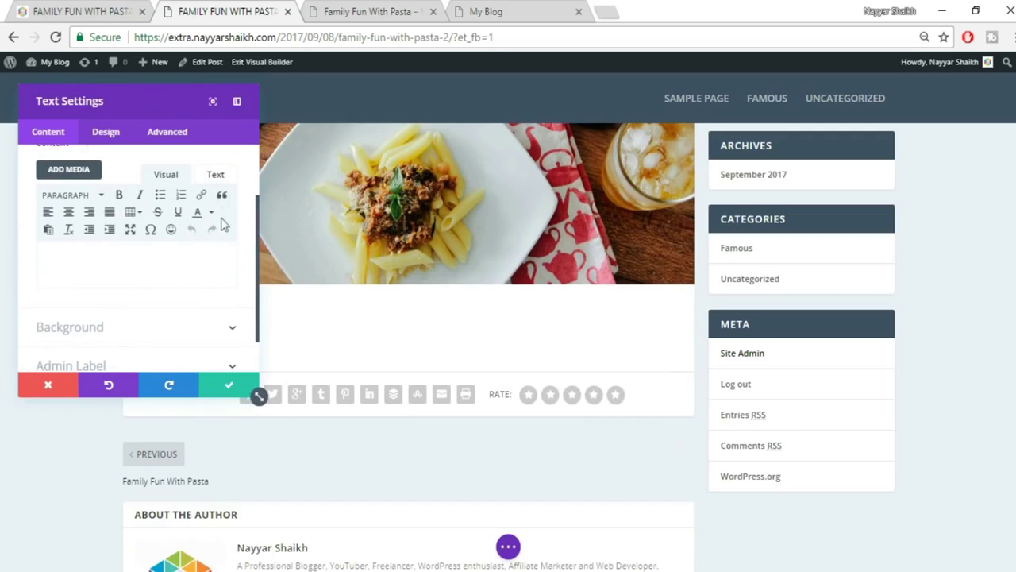
click(218, 184)
key(ctrl+v)
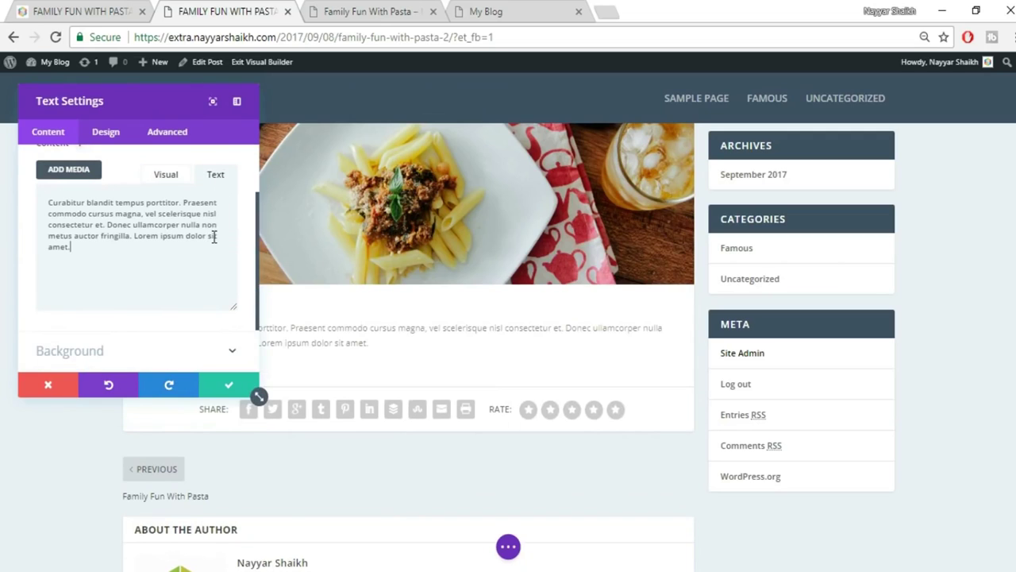
drag(151, 93, 839, 147)
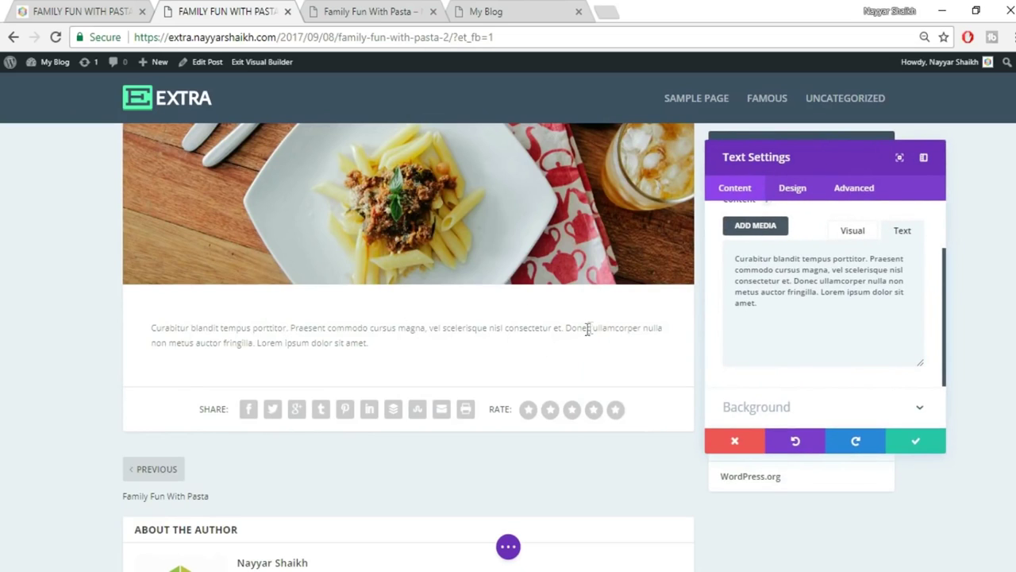
click(62, 10)
click(445, 321)
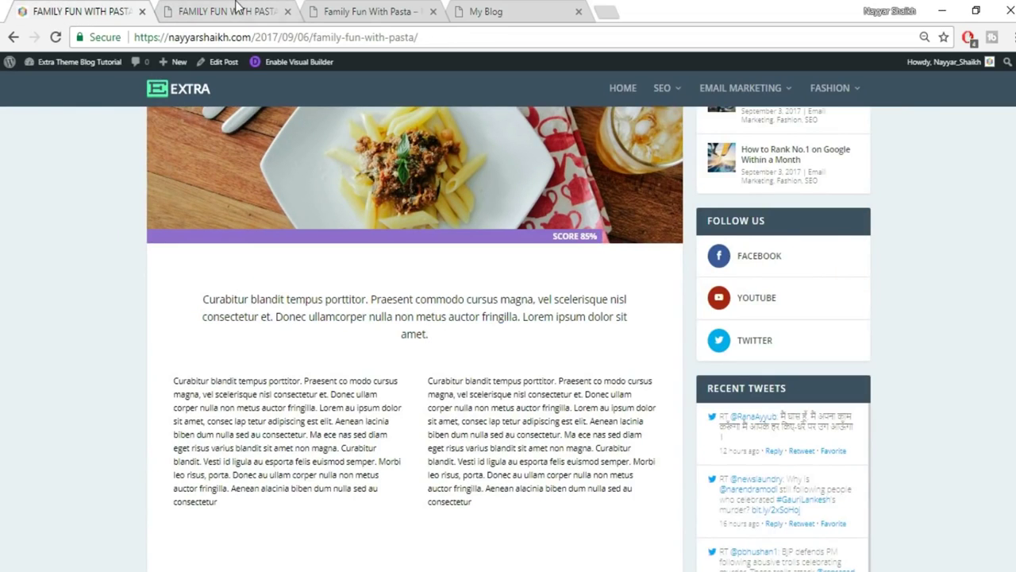
click(238, 10)
Center the paragraph in the Visual editor, checking it against the original post.
click(852, 230)
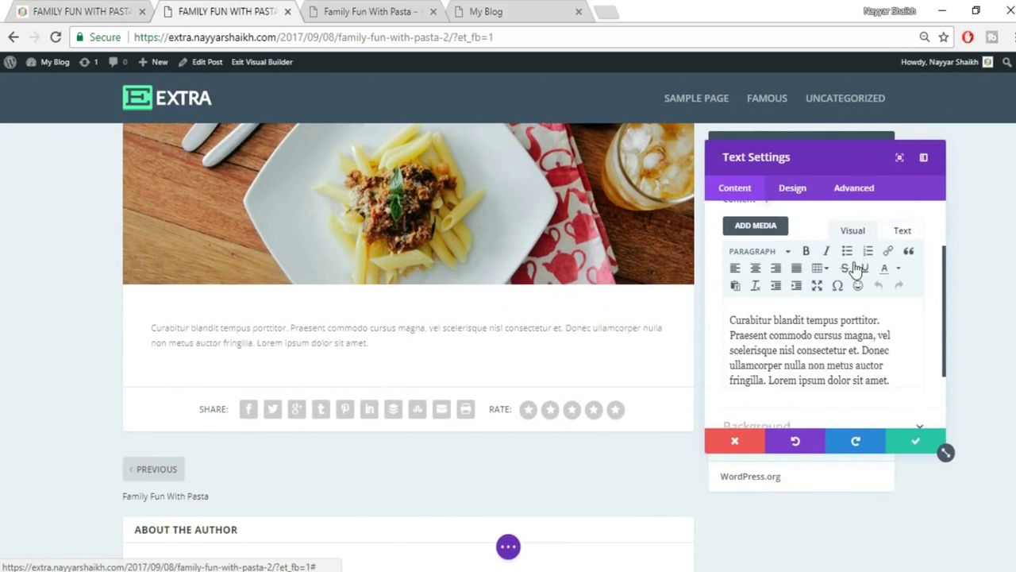
click(755, 269)
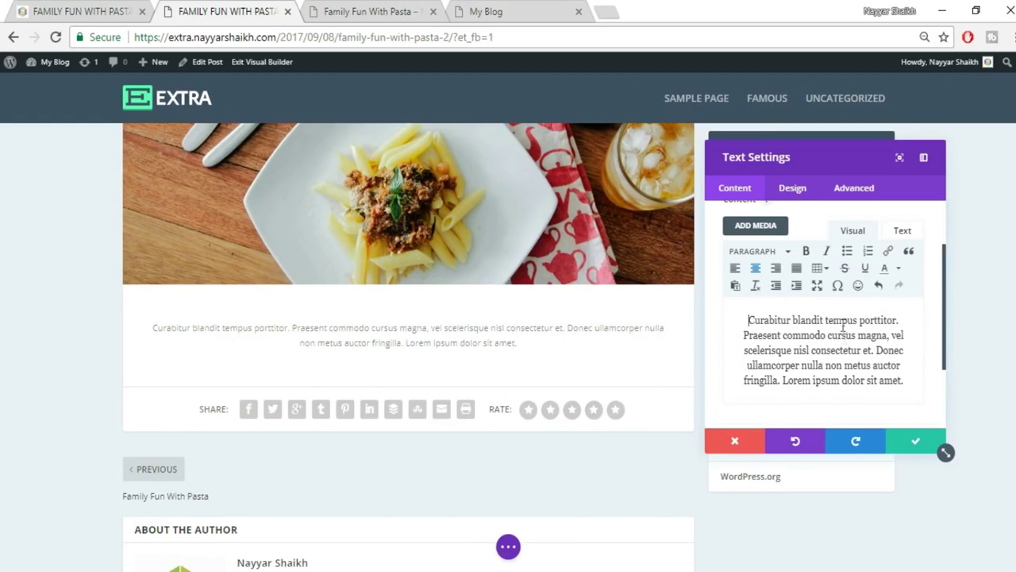
key(ctrl+shift+Tab)
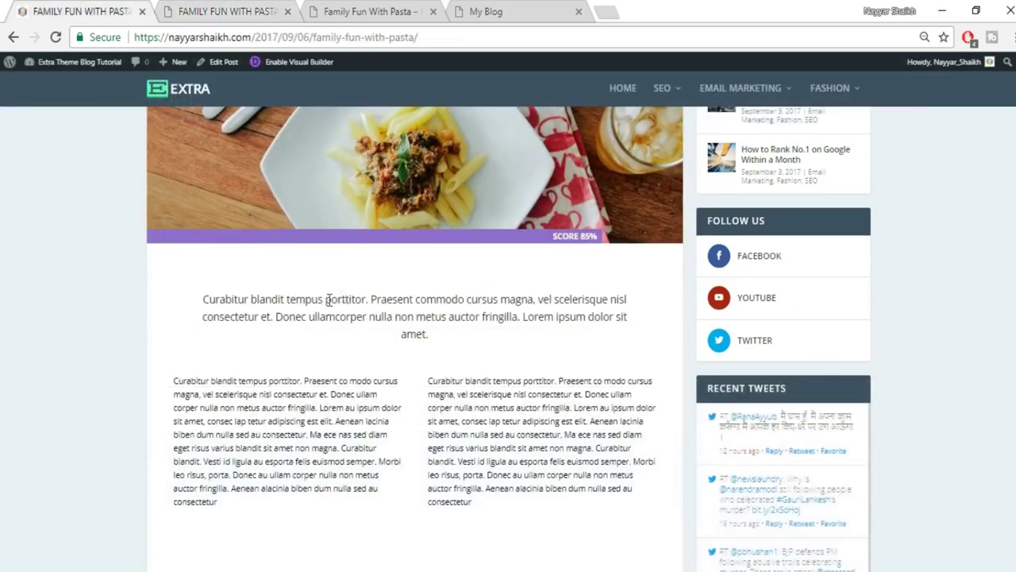
click(182, 10)
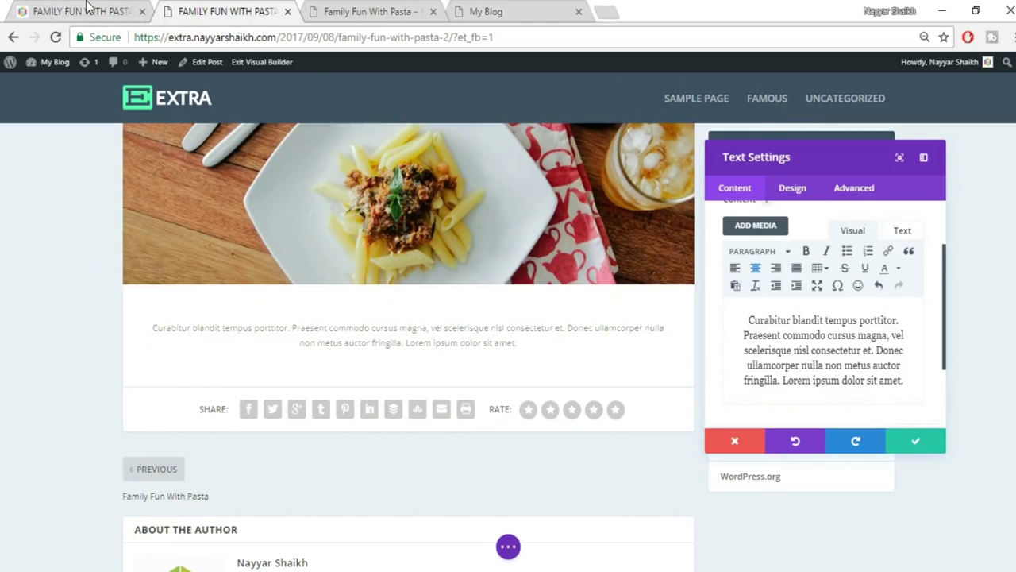
click(83, 9)
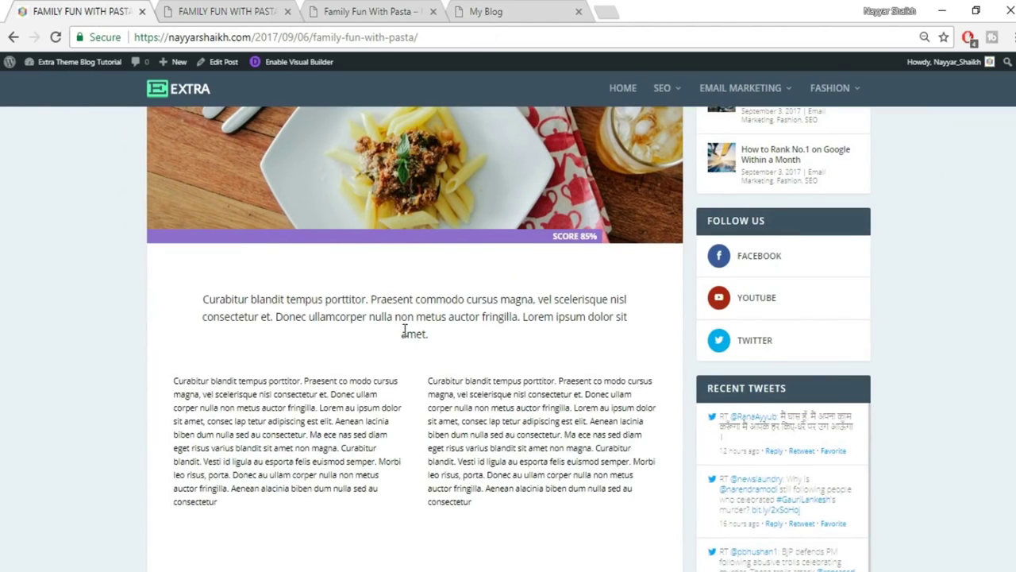
click(279, 16)
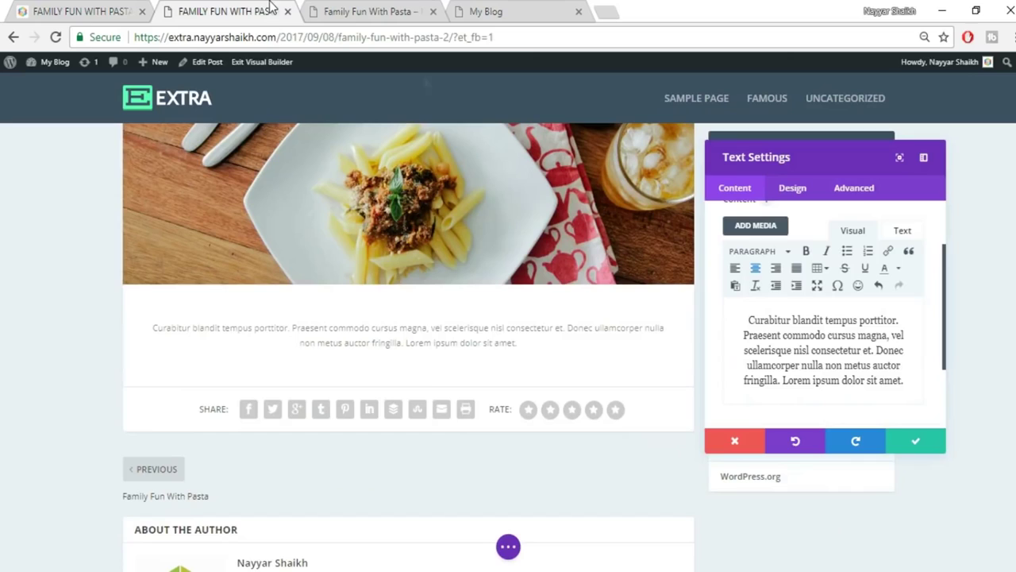
In the Design tab's Text options, keep Dark text colour and set orientation to Center.
click(792, 189)
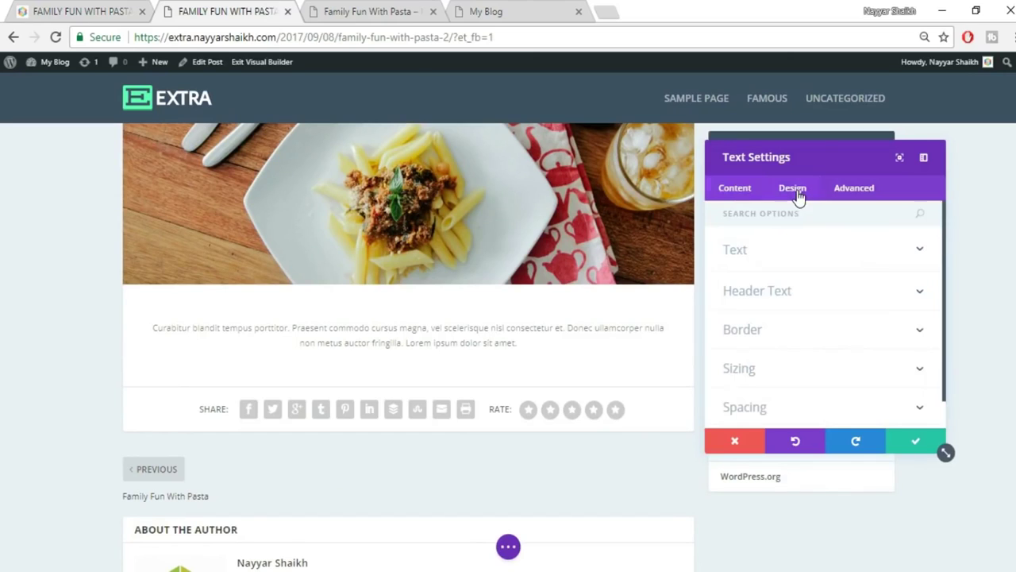
click(798, 255)
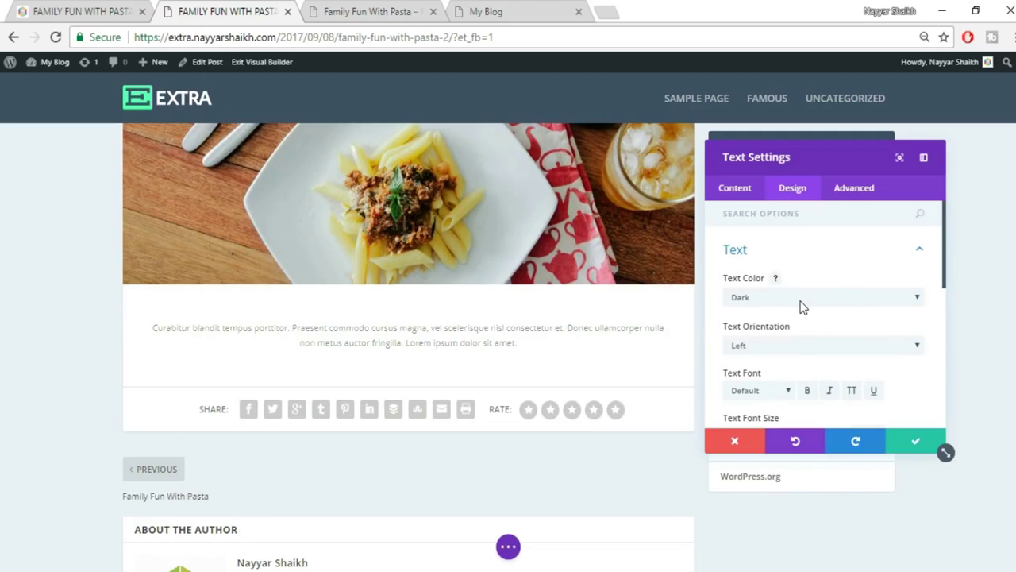
click(802, 298)
click(819, 256)
click(821, 252)
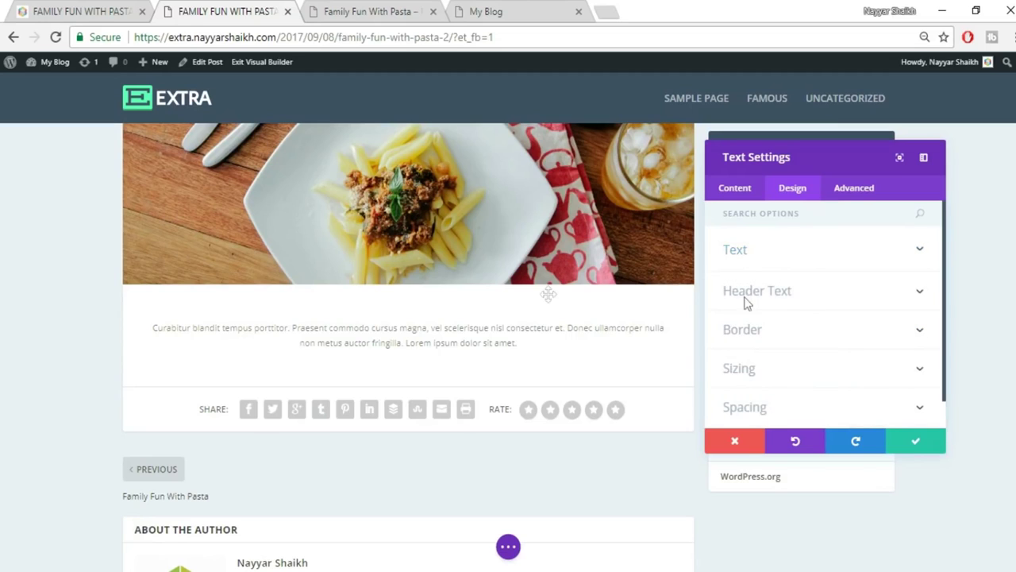
click(805, 262)
scroll(897, 361, down, 2)
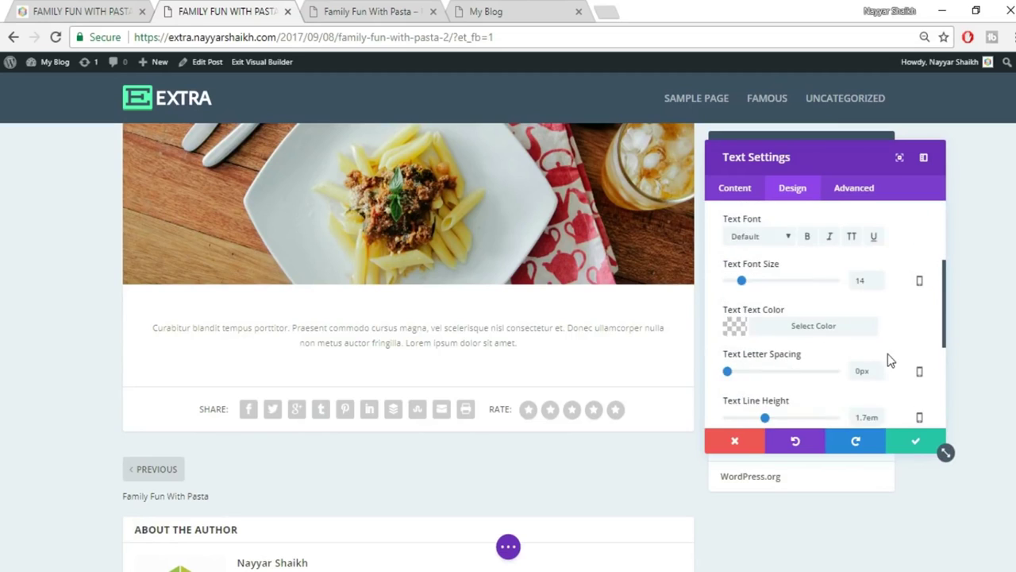
scroll(858, 336, up, 2)
click(792, 267)
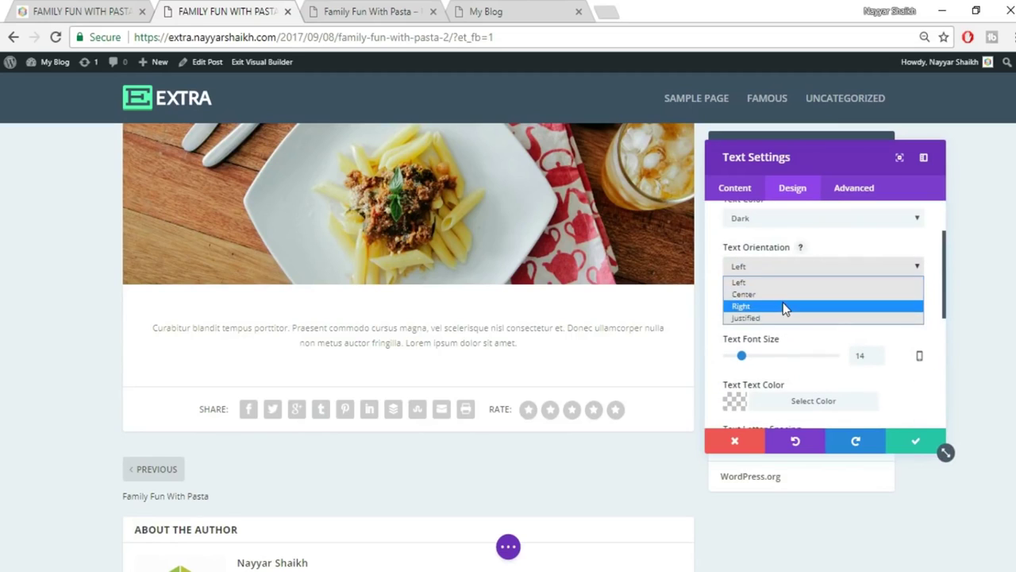
click(762, 293)
Set the font size to 18 and the text font to Arvo.
scroll(906, 326, down, 2)
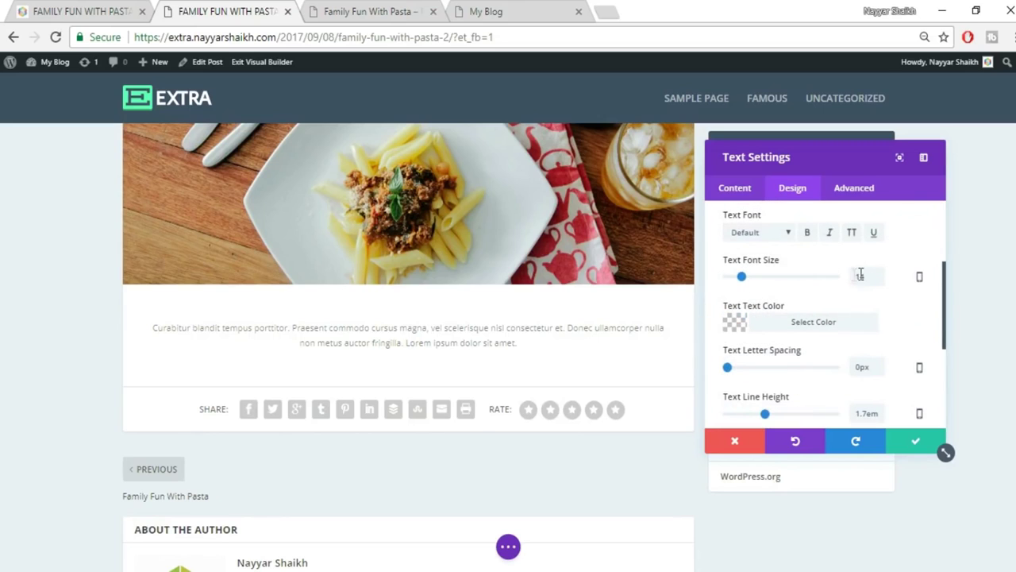
text(18)
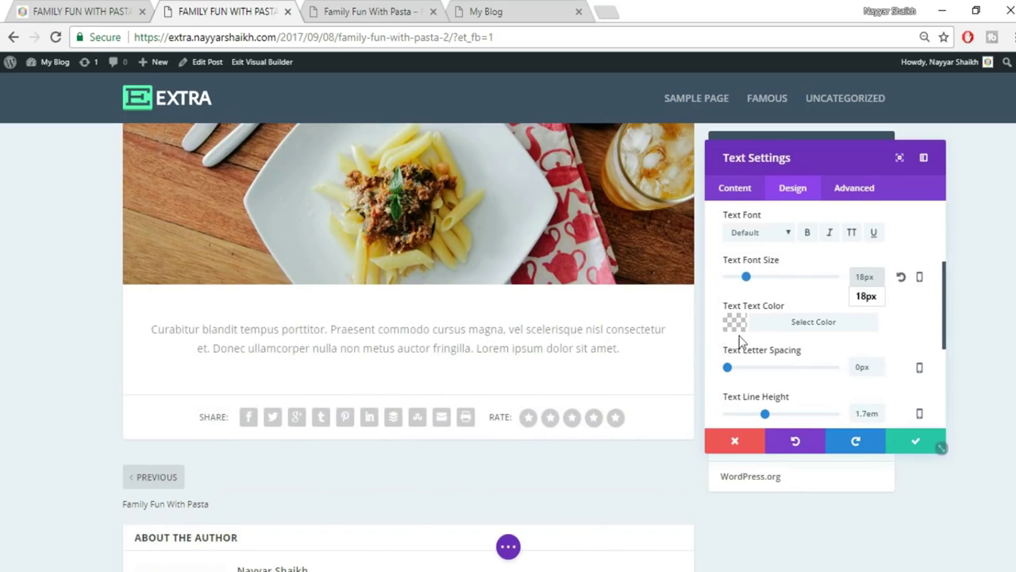
click(758, 232)
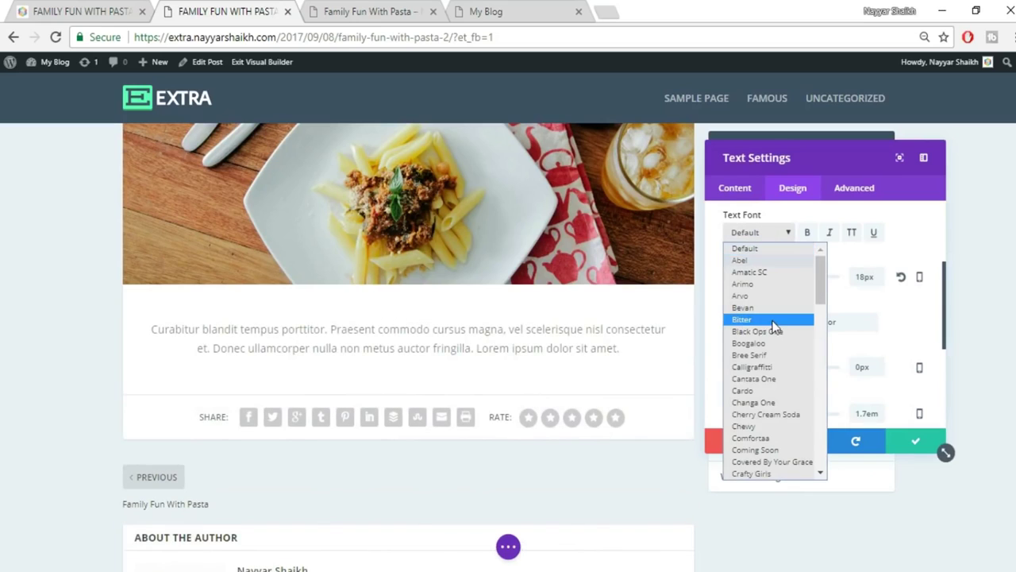
click(775, 324)
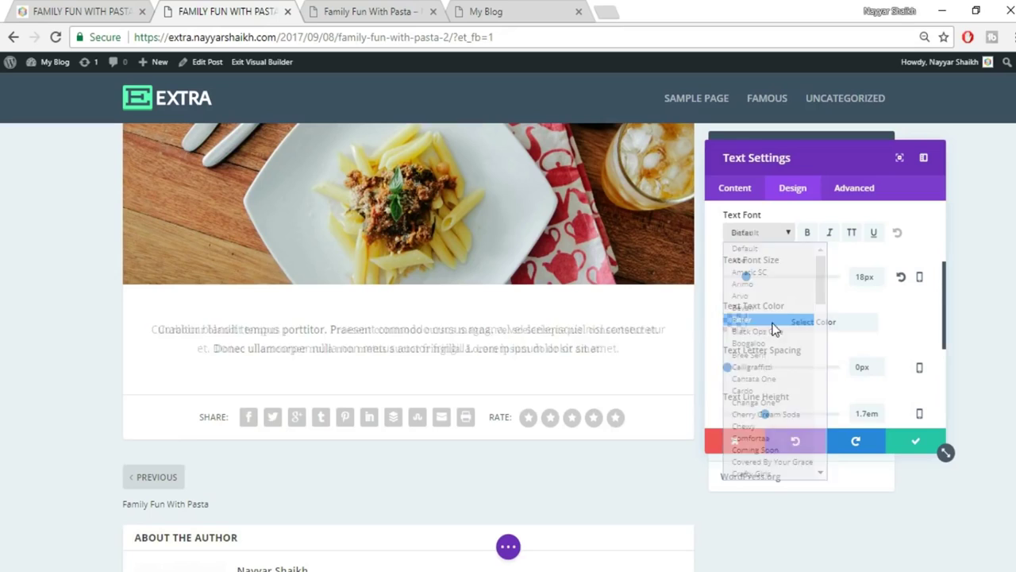
click(758, 233)
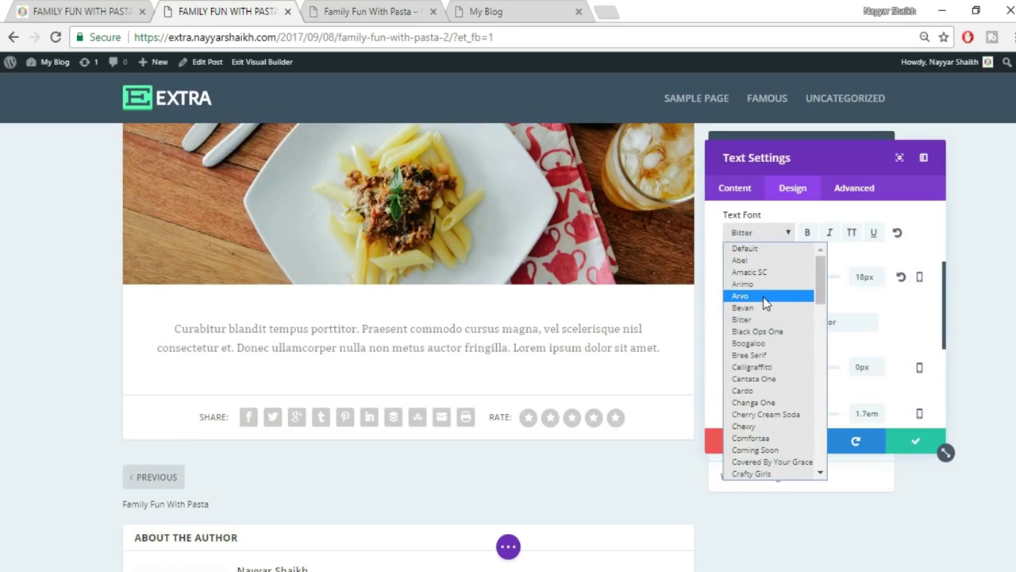
click(763, 296)
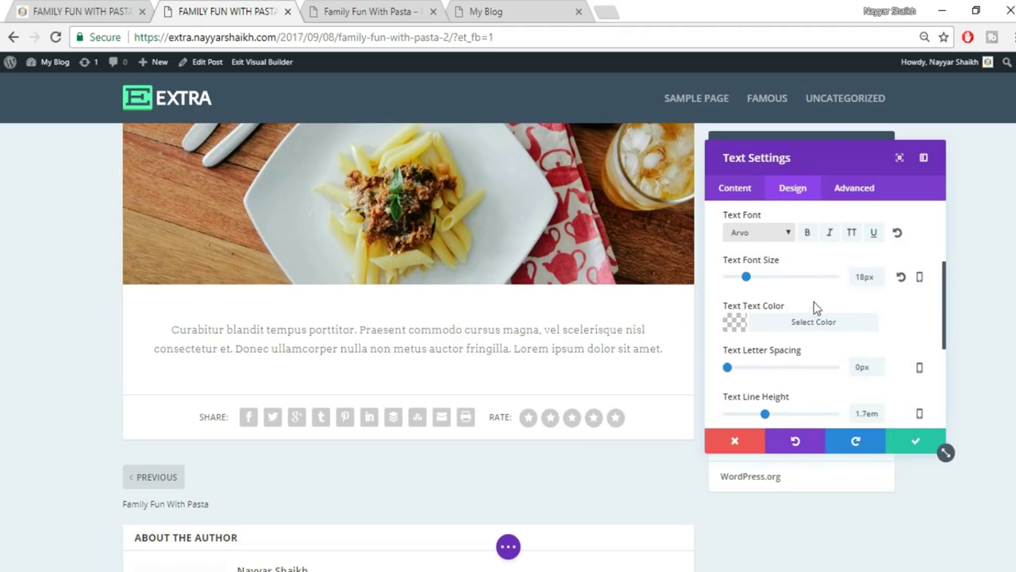
Set the text colour to black with slightly reduced opacity.
click(806, 326)
drag(896, 354, 895, 341)
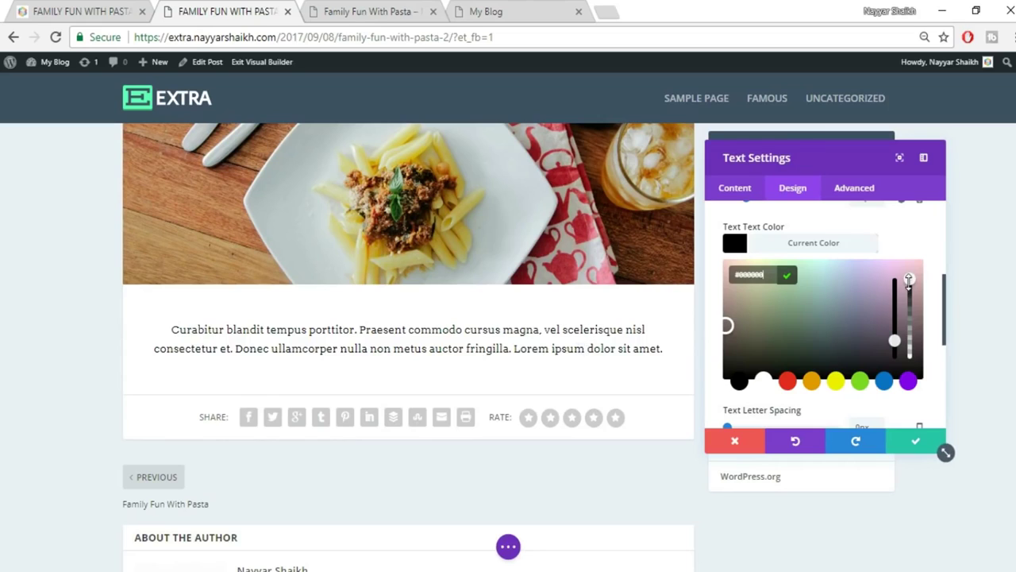
mouse_move(908, 297)
mouse_down()
mouse_move(908, 308)
mouse_move(910, 297)
mouse_up()
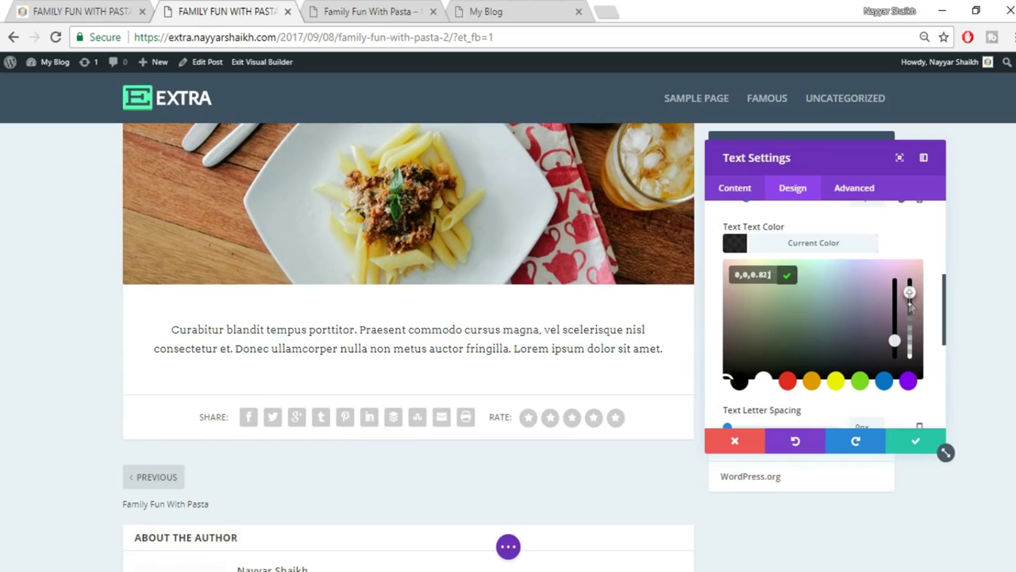
click(814, 250)
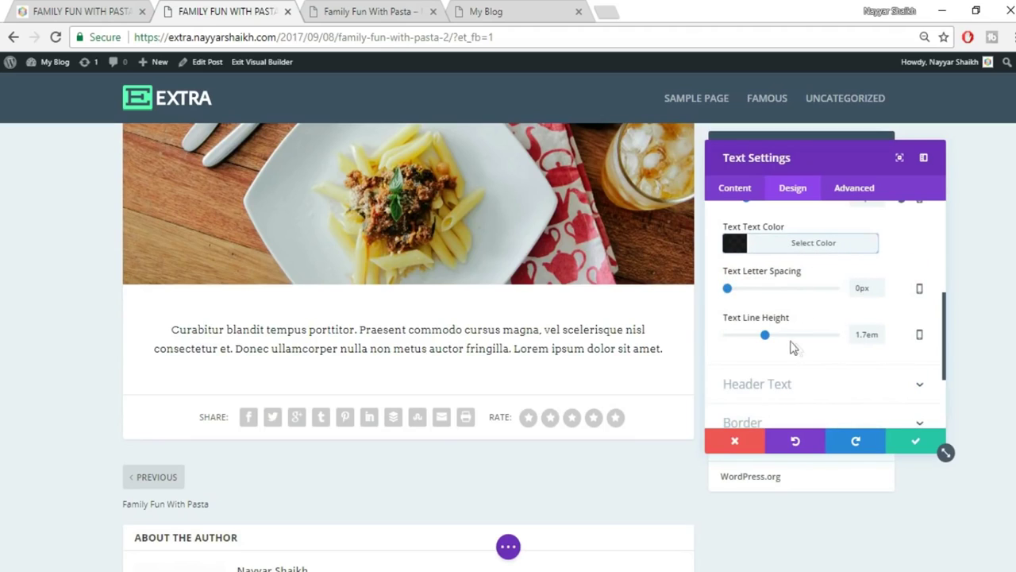
scroll(883, 325, down, 3)
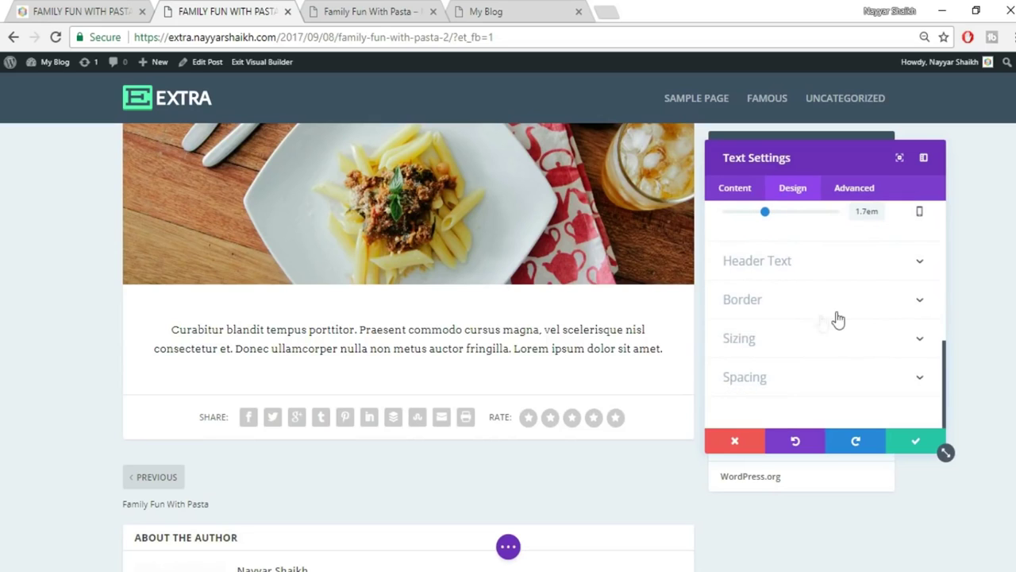
click(119, 11)
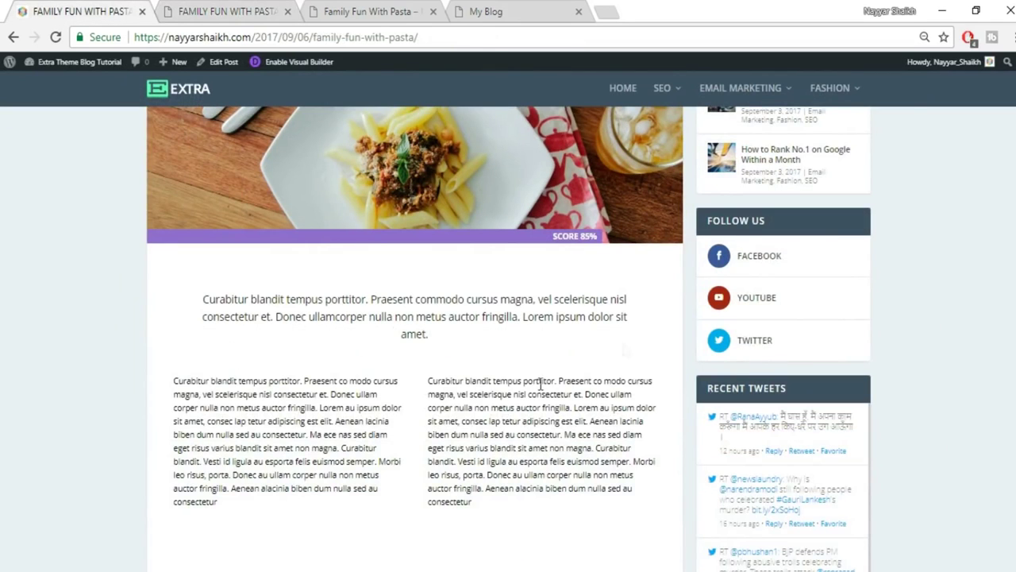
click(230, 9)
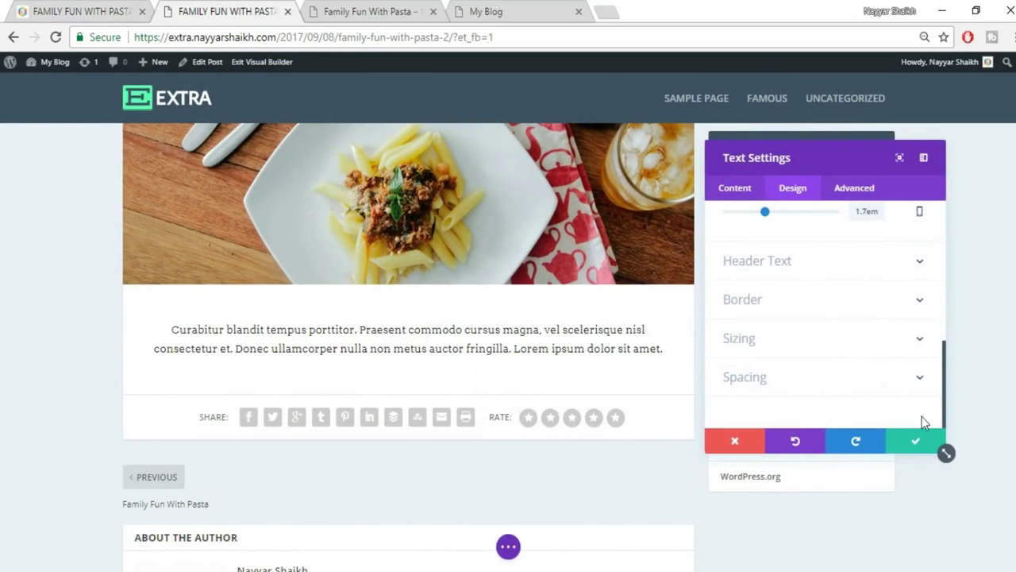
Save the Text module settings and drag its left padding to 60px.
click(919, 444)
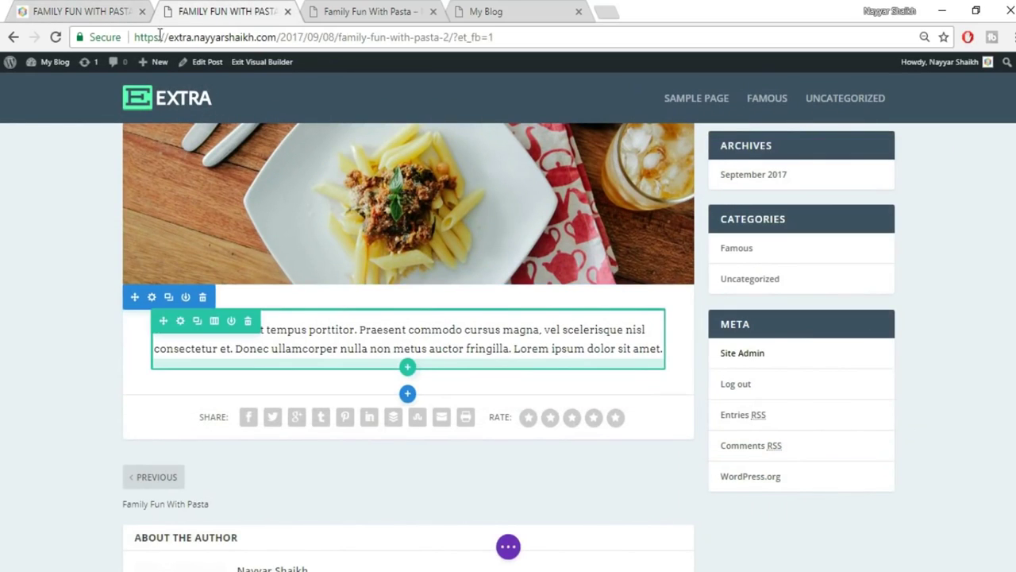
click(111, 11)
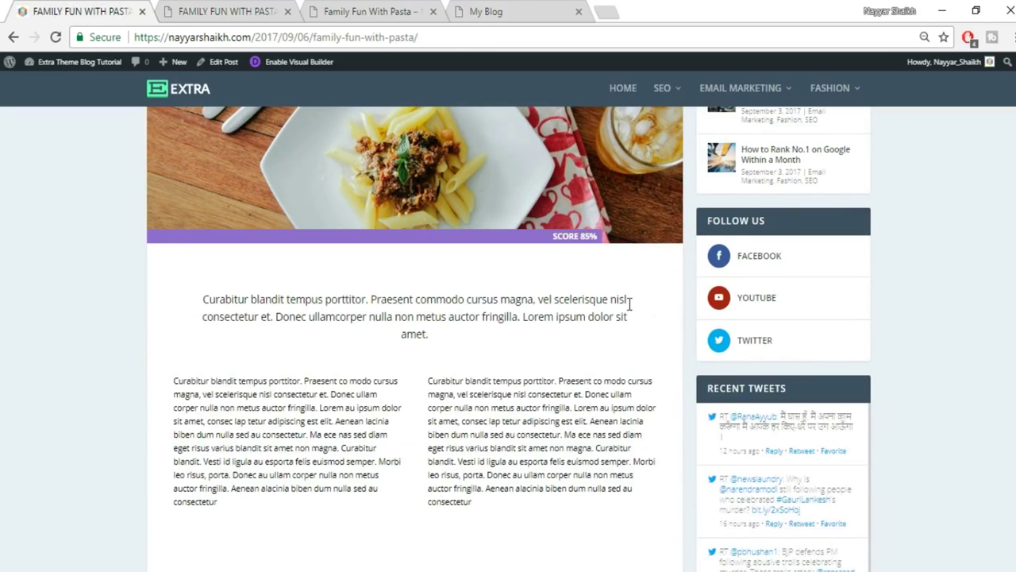
click(223, 12)
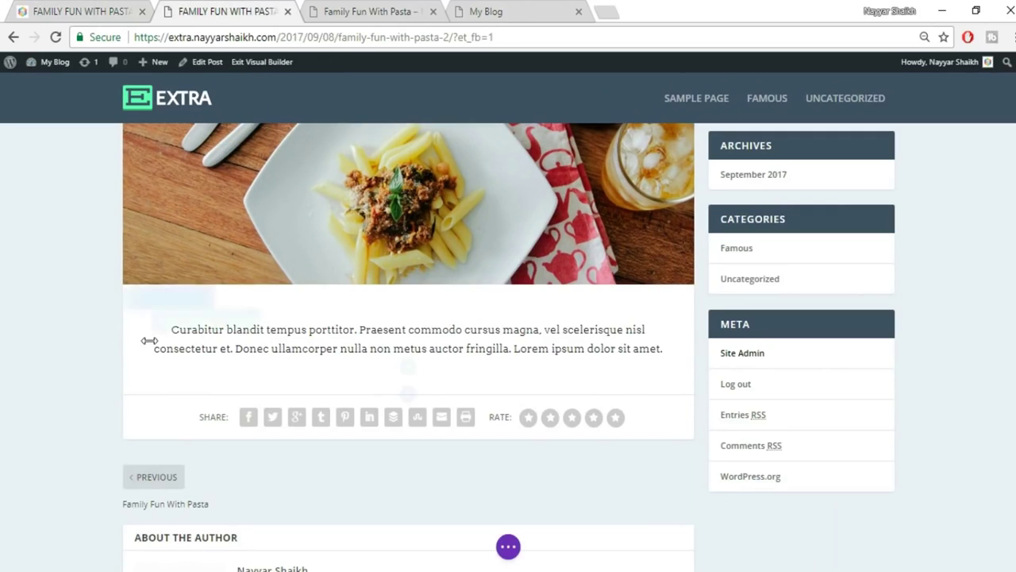
drag(155, 340, 185, 338)
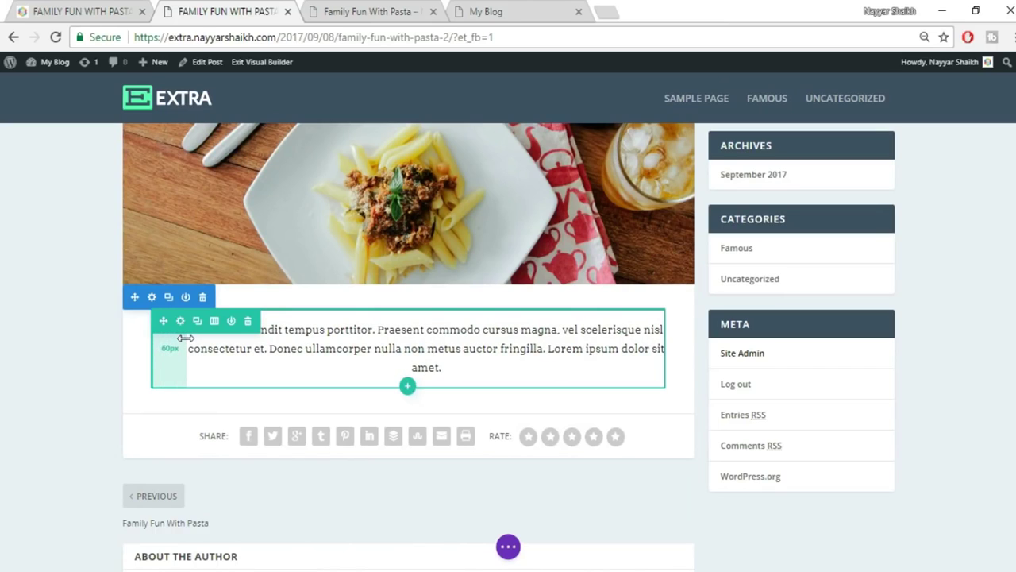
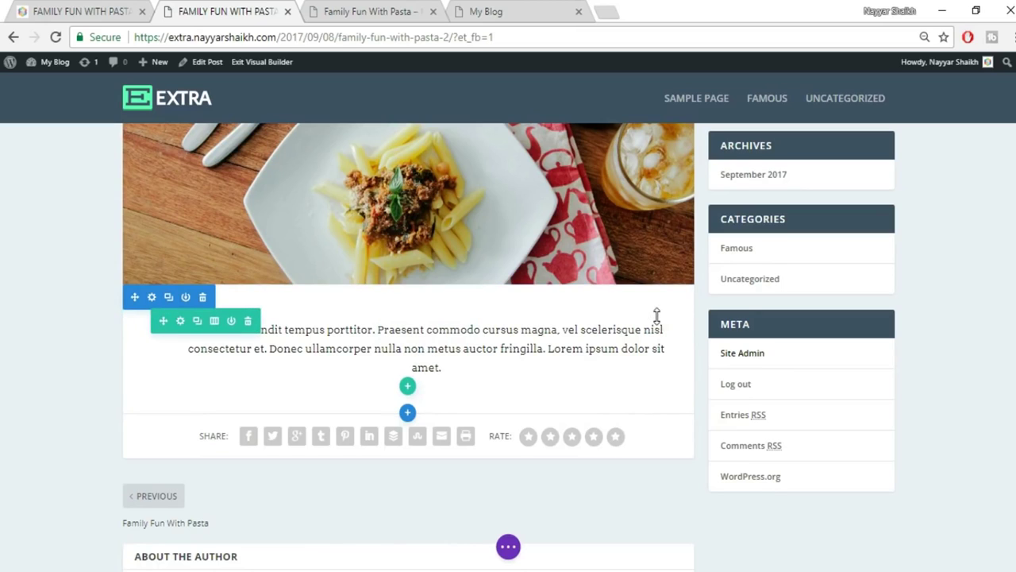
Add right padding to the intro paragraph, comparing it with the original post.
drag(671, 330, 634, 332)
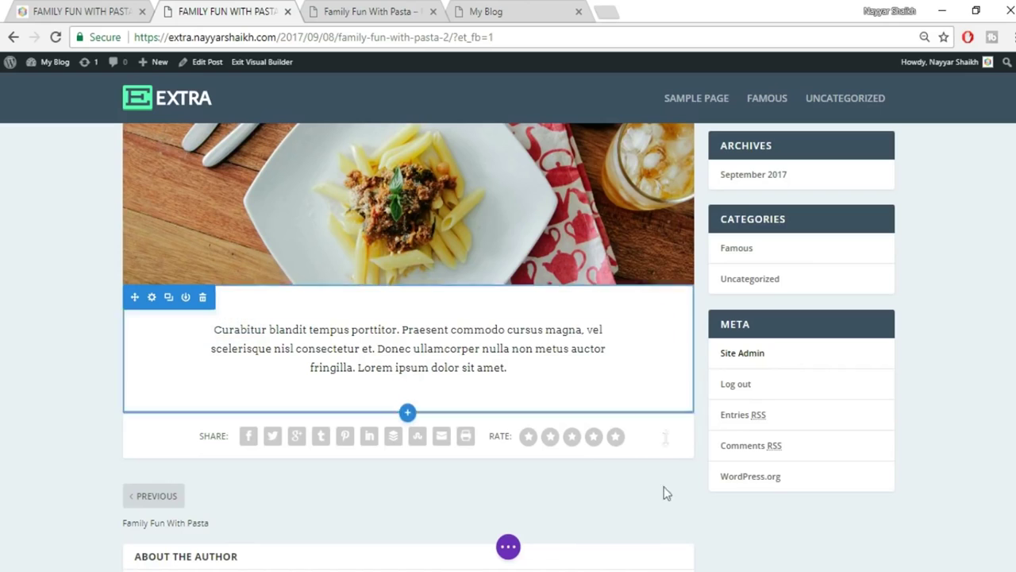
scroll(697, 504, down, 1)
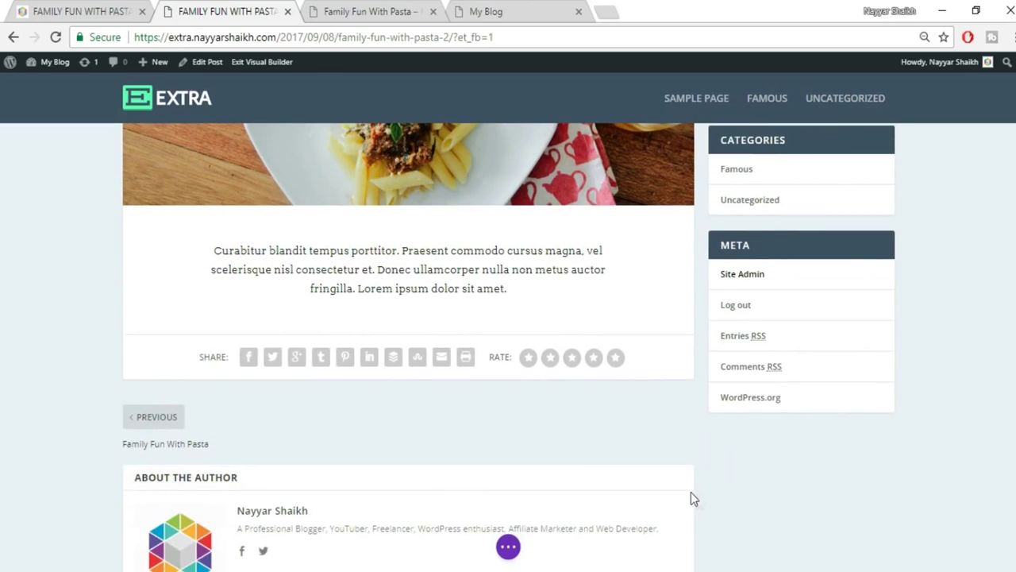
click(127, 11)
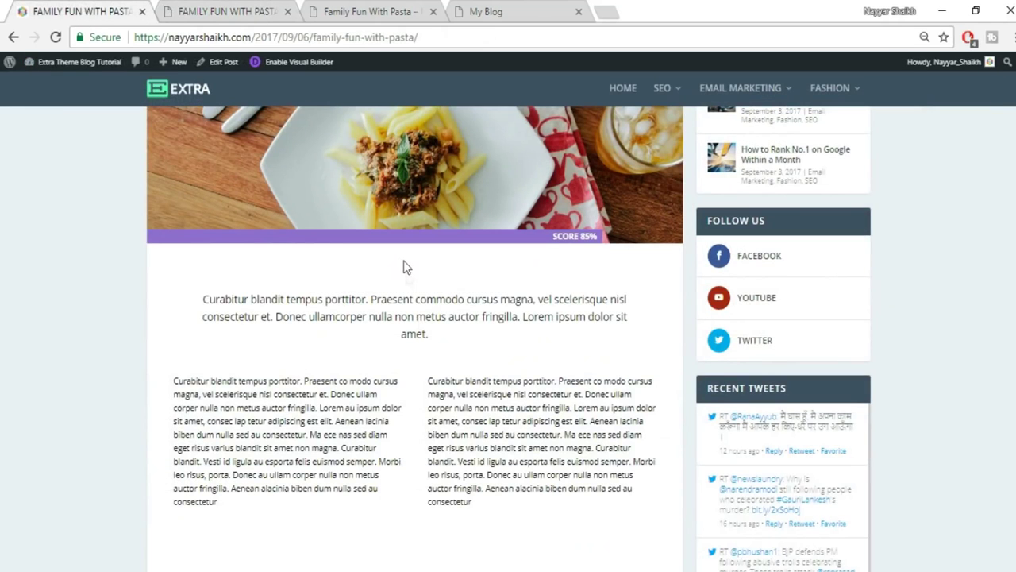
click(231, 11)
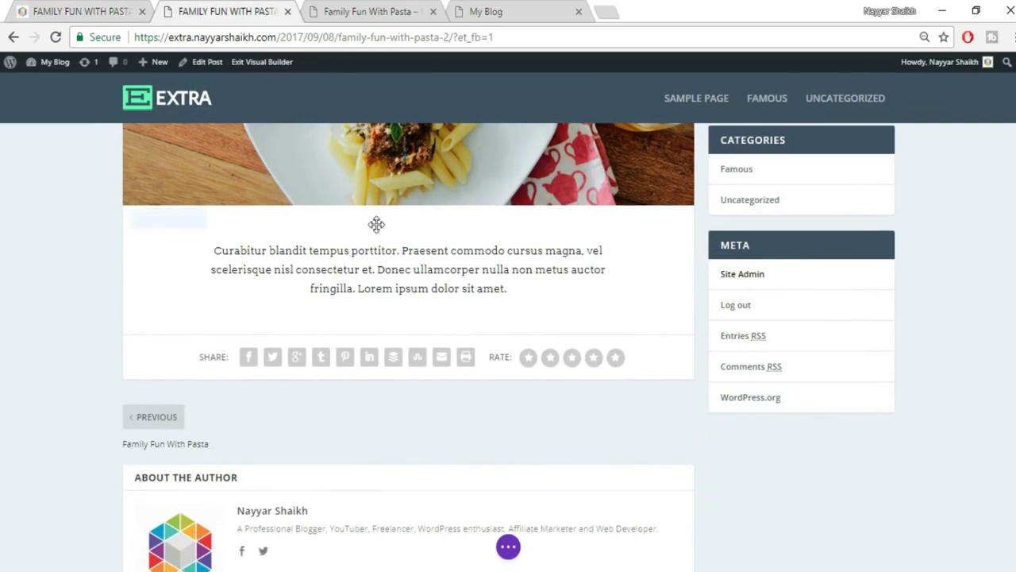
Add top padding to the intro paragraph, recheck the original, and start a new row below.
drag(404, 208, 403, 227)
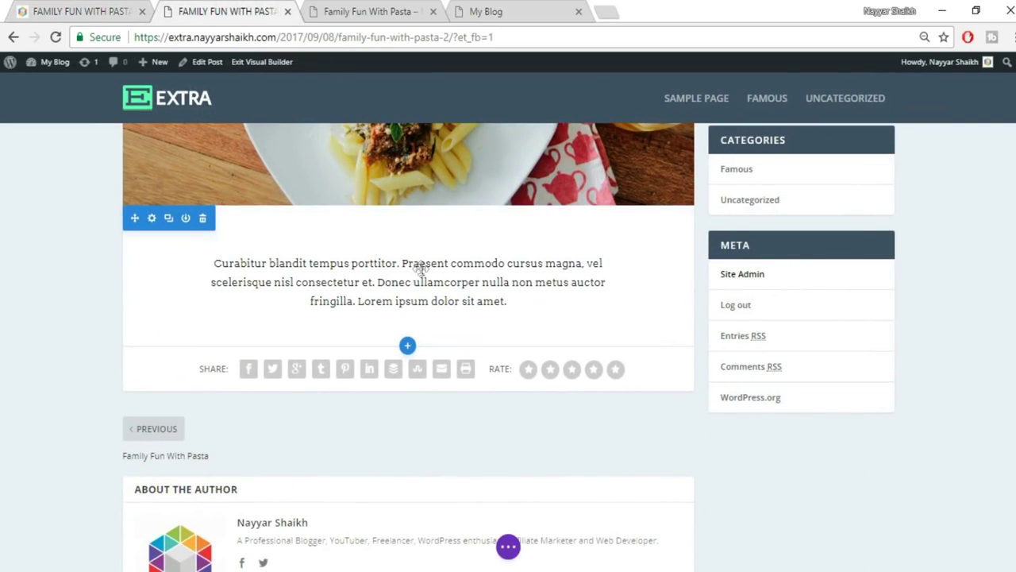
click(116, 10)
scroll(492, 405, down, 1)
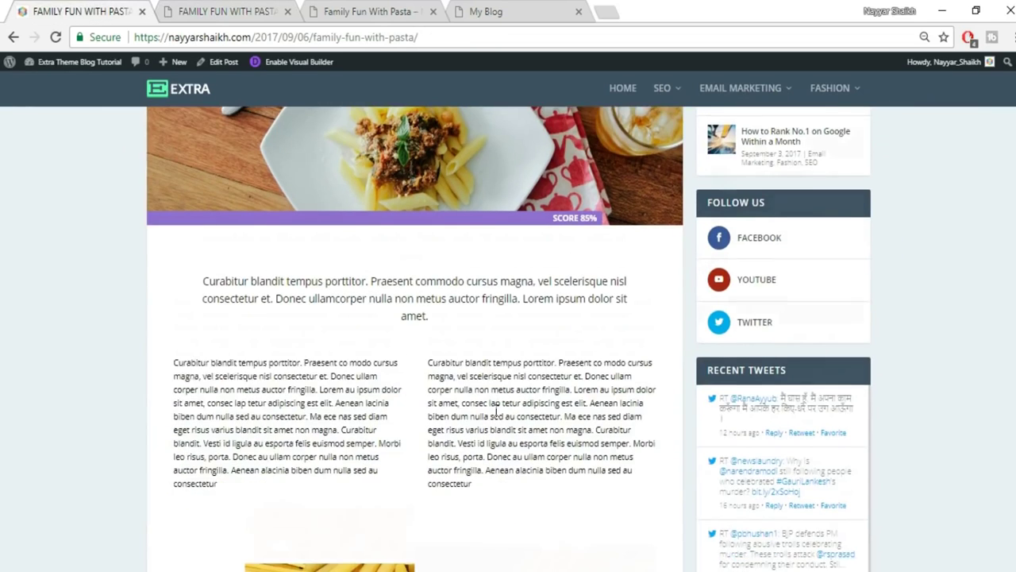
click(241, 8)
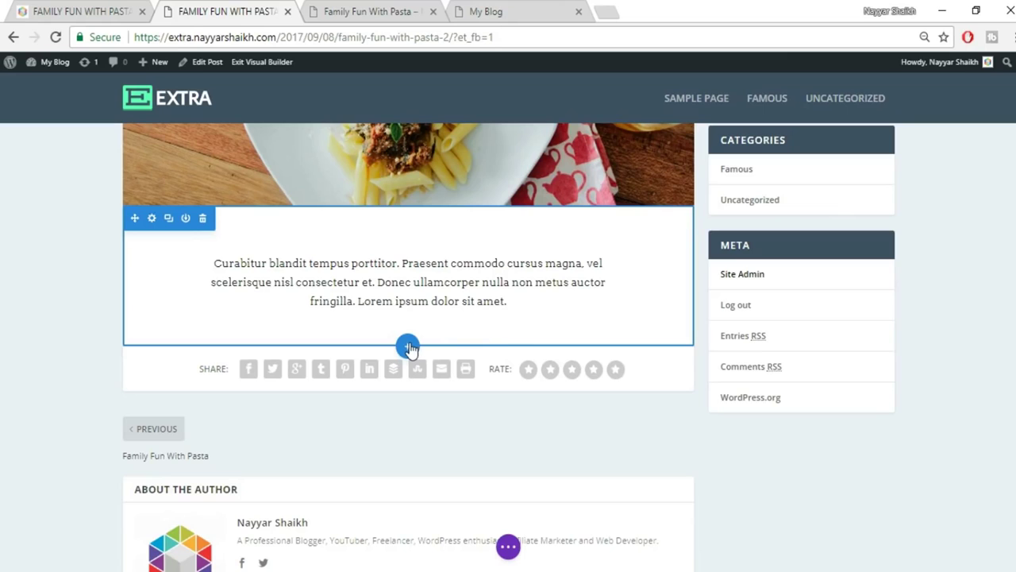
click(408, 347)
Insert a two-column row below the intro and copy the left paragraph from the original post.
click(333, 309)
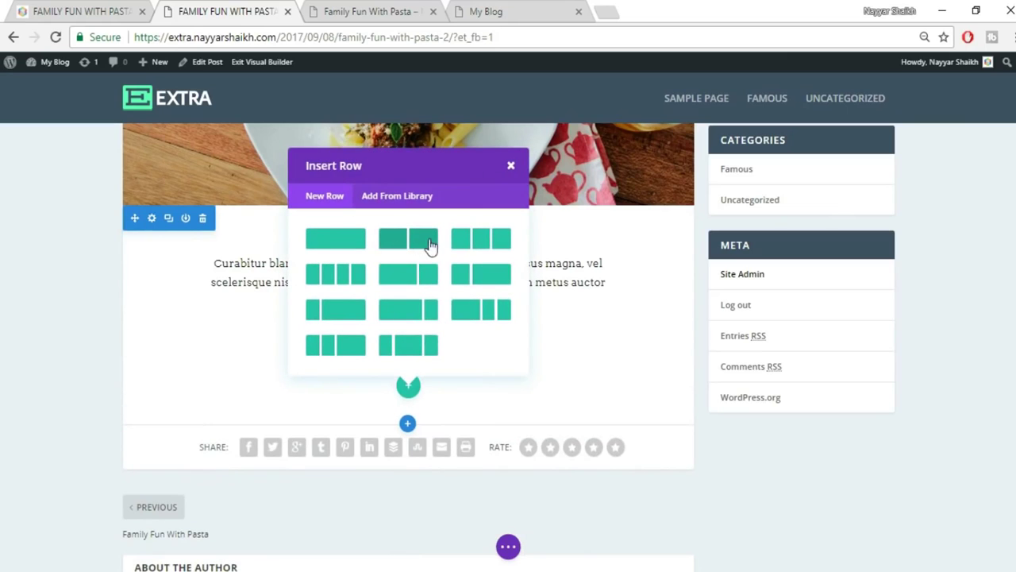
click(413, 246)
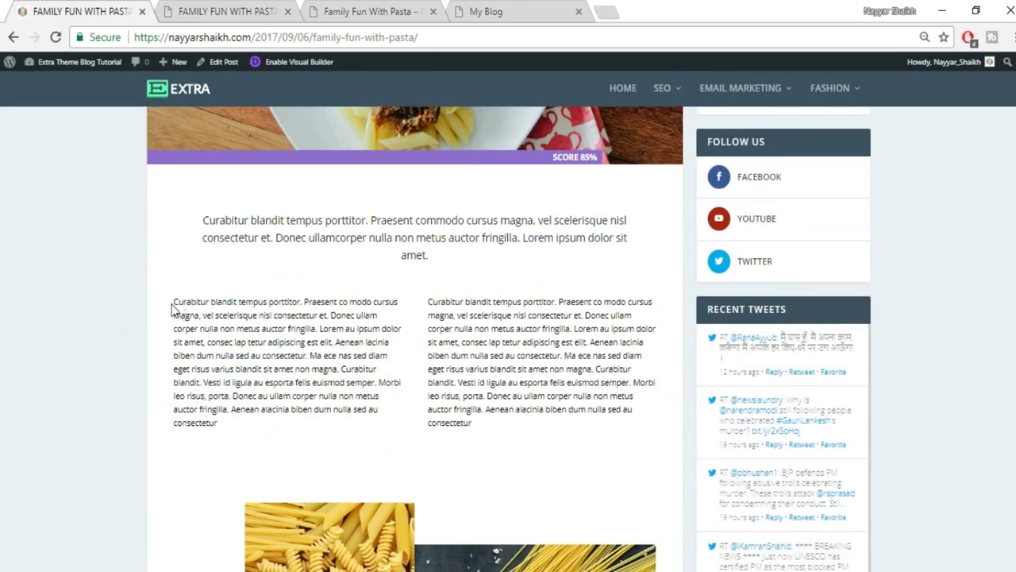
drag(171, 303, 295, 431)
key(ctrl+c)
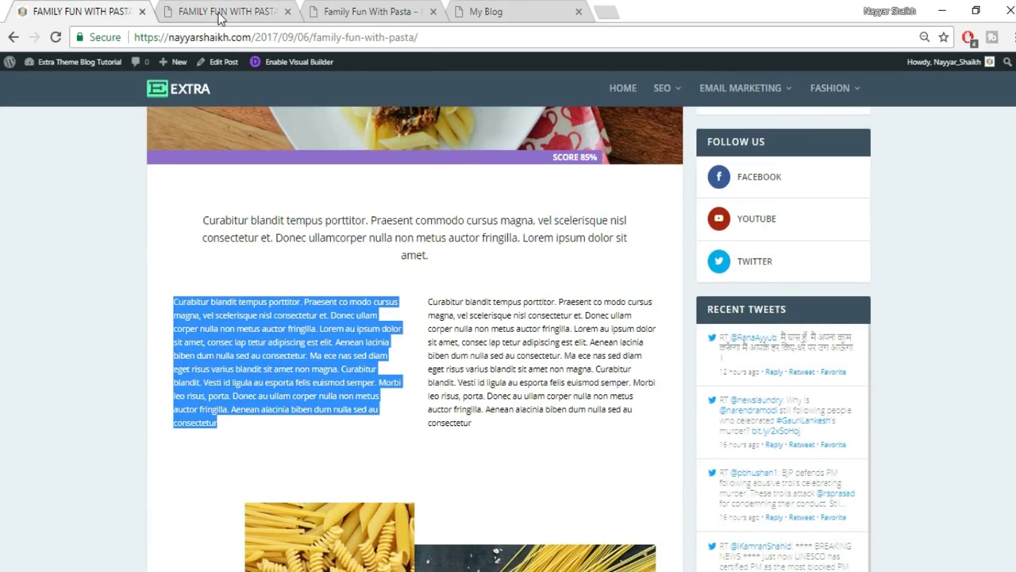
click(225, 15)
Add a Text module to the left column and paste the lorem-ipsum paragraph in Text mode.
text(t)
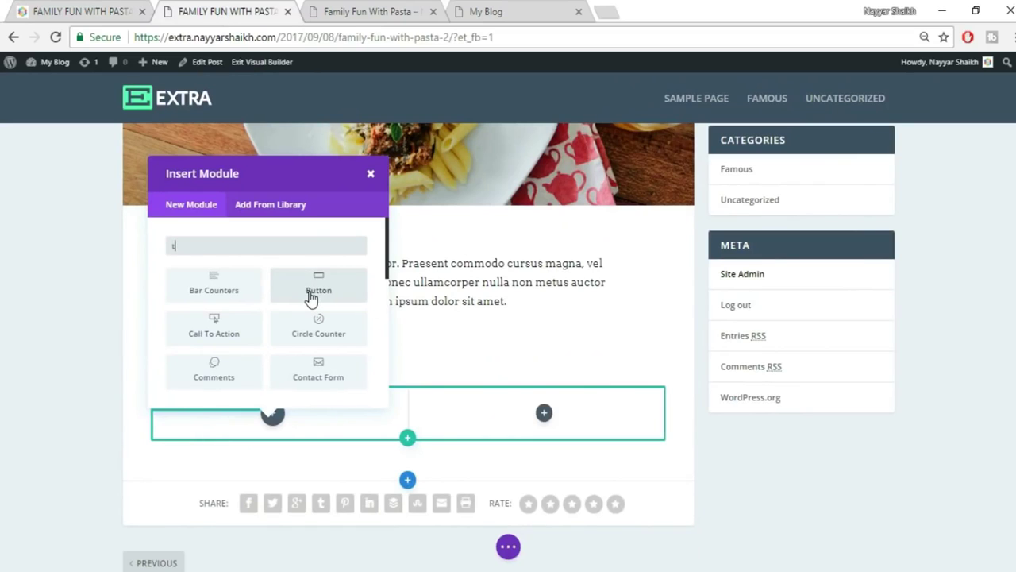
text(ext)
click(191, 295)
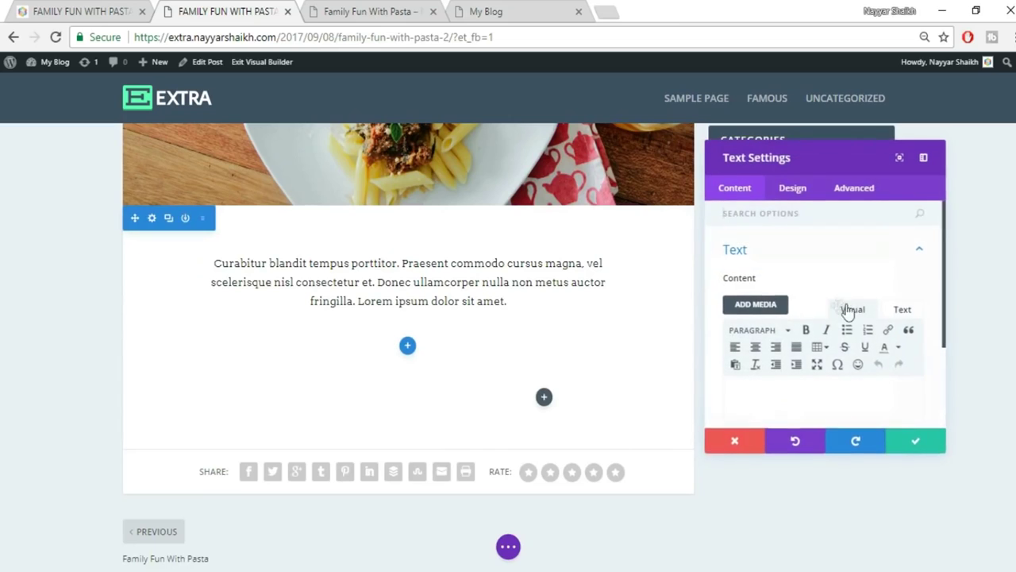
click(903, 312)
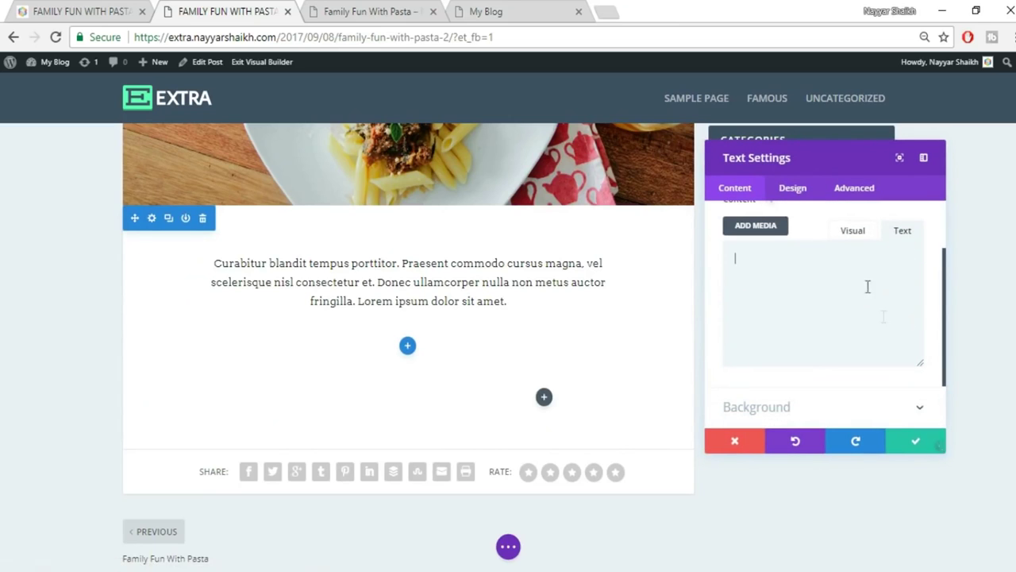
key(ctrl+v)
click(852, 230)
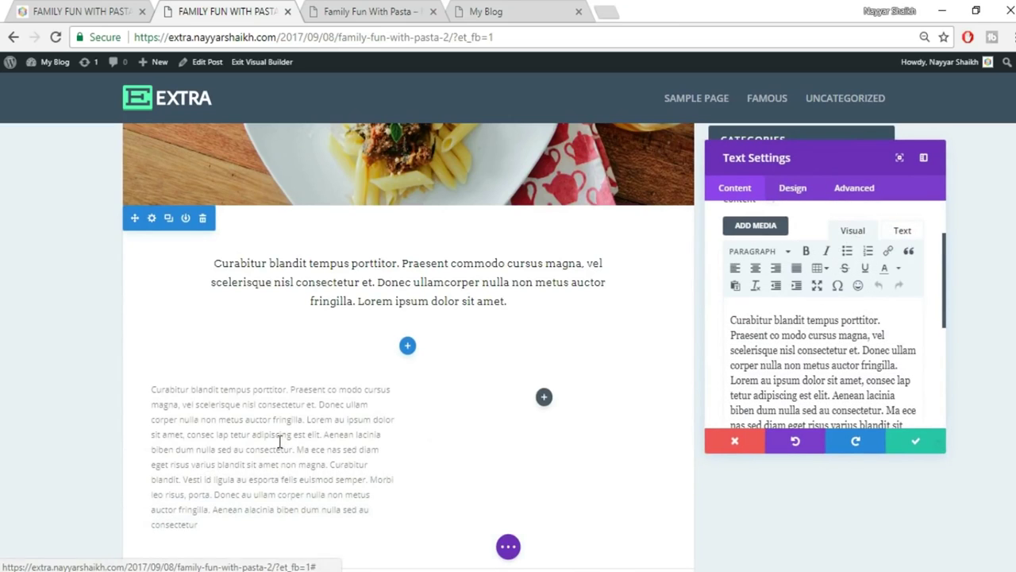
scroll(277, 442, down, 2)
scroll(318, 429, up, 1)
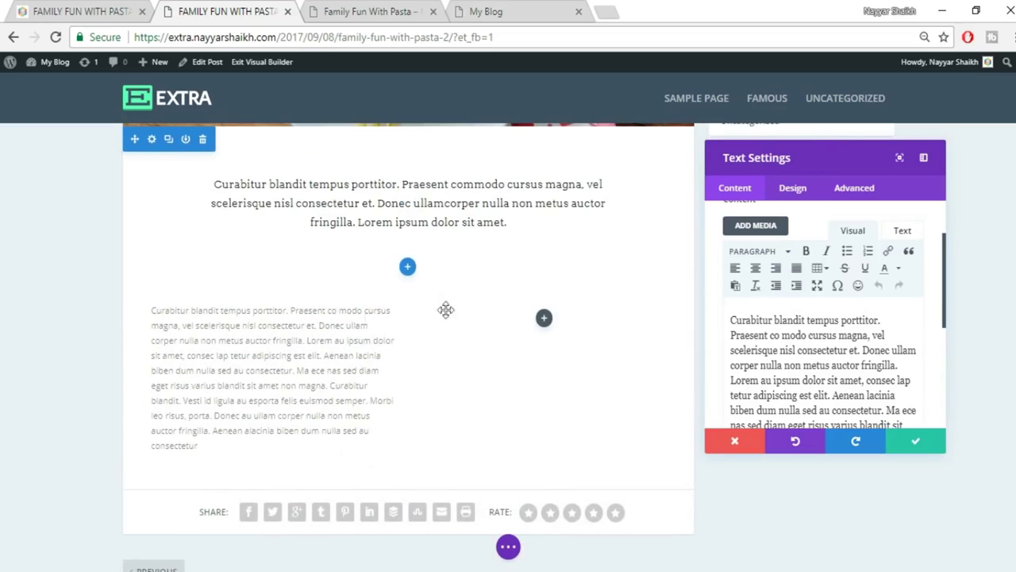
click(792, 193)
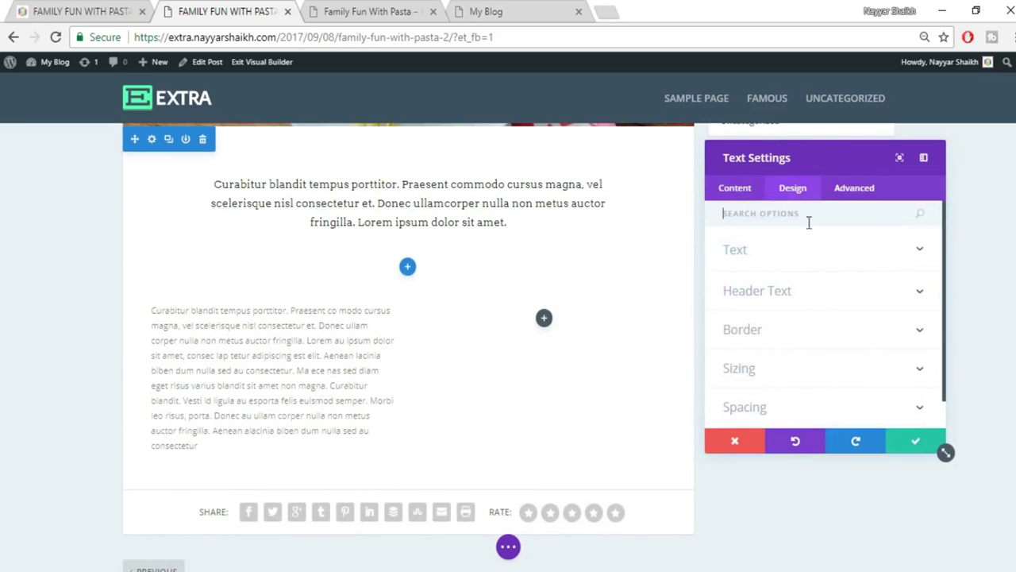
Justify the left-column paragraph and set its font size to 16px.
click(814, 260)
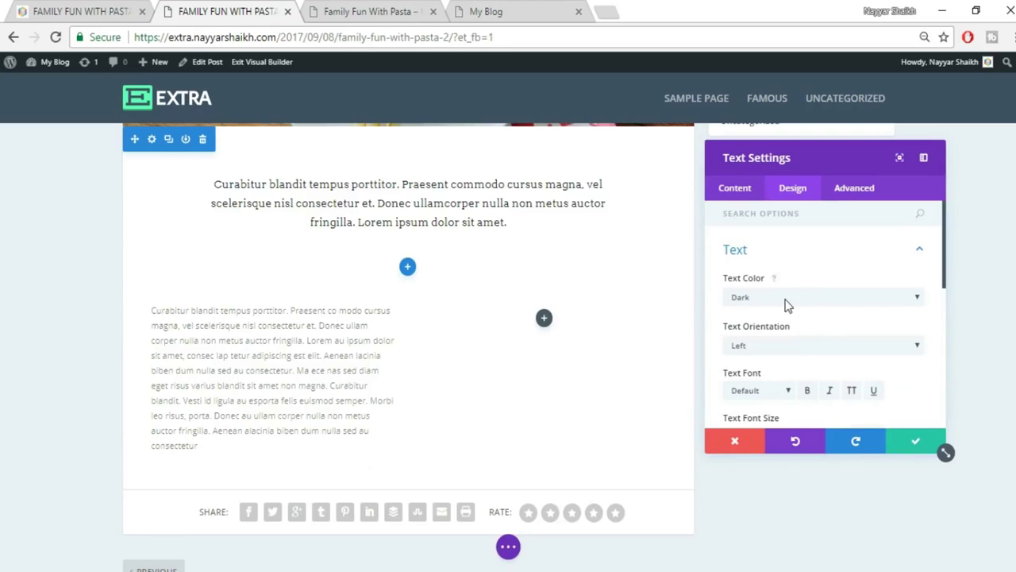
scroll(820, 330, down, 1)
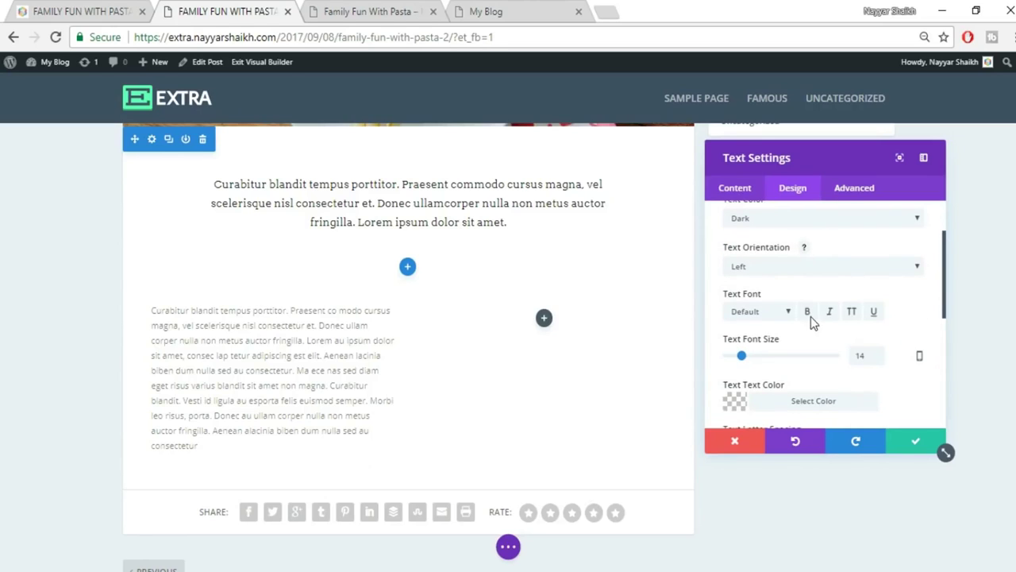
click(775, 268)
click(768, 319)
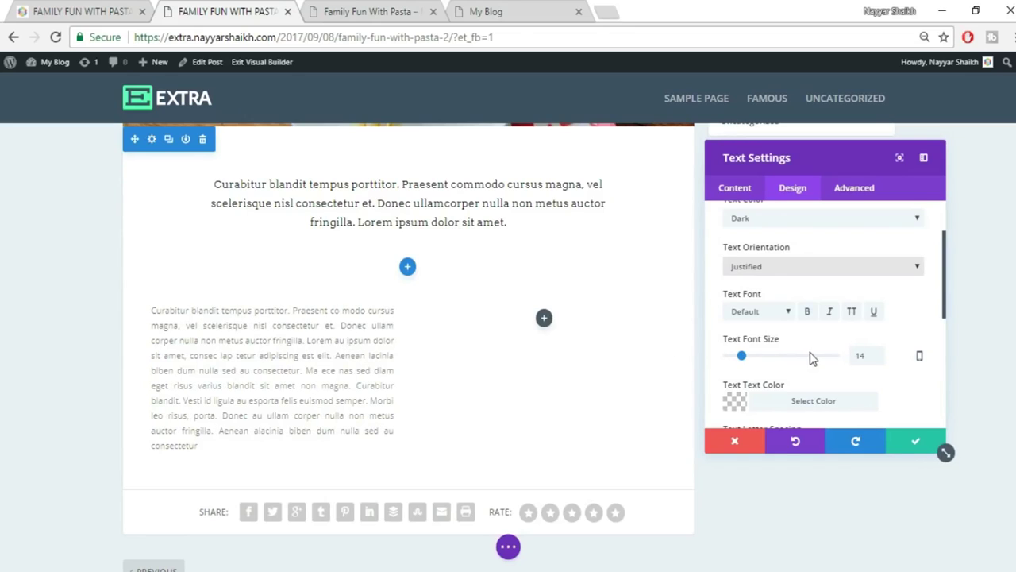
drag(871, 355, 836, 367)
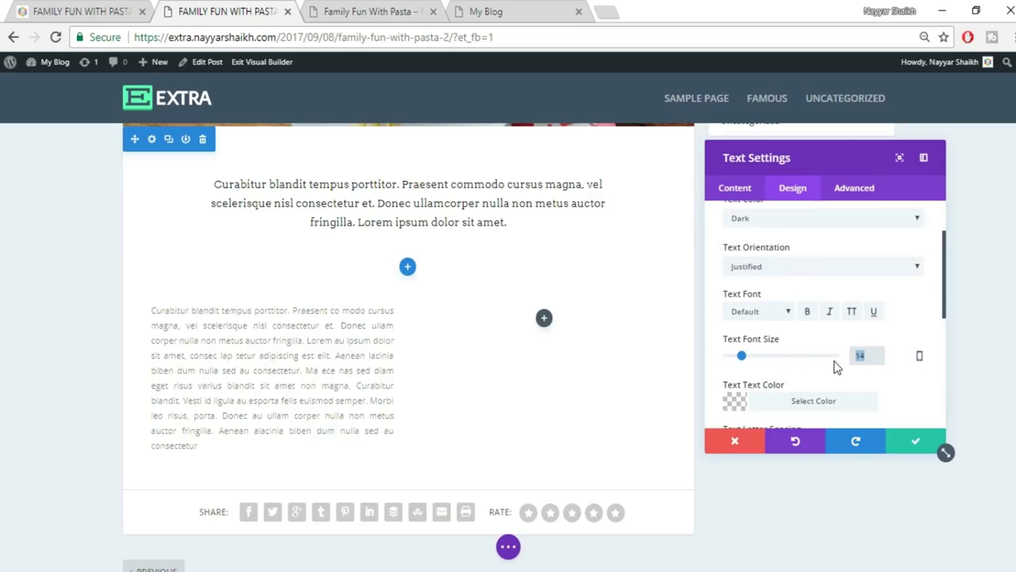
text(15px)
drag(879, 359, 824, 362)
text(16px)
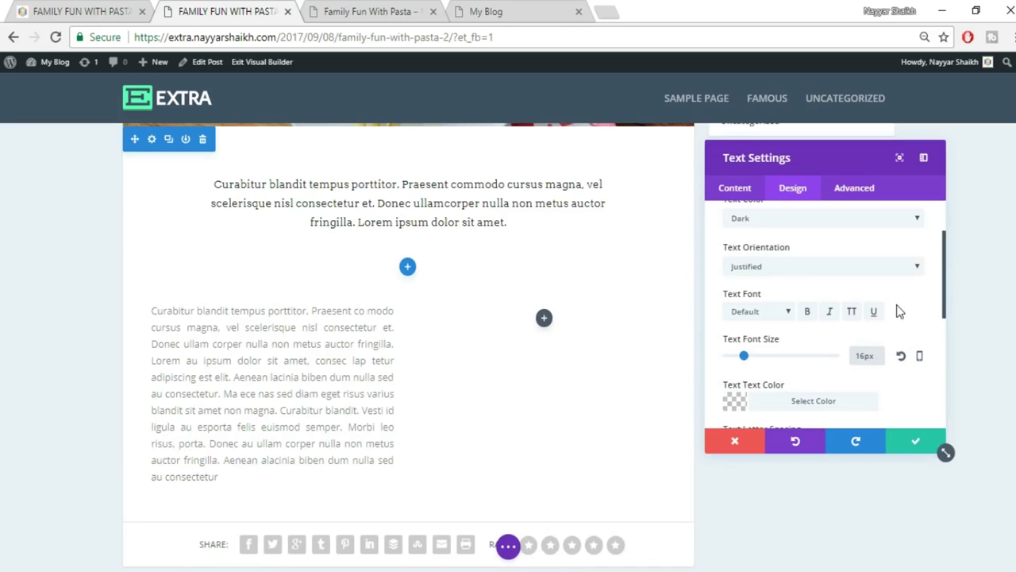
Set the paragraph text colour to rgba(0,0,0,0.85) and save the text settings.
scroll(796, 336, down, 1)
click(796, 321)
scroll(936, 379, down, 2)
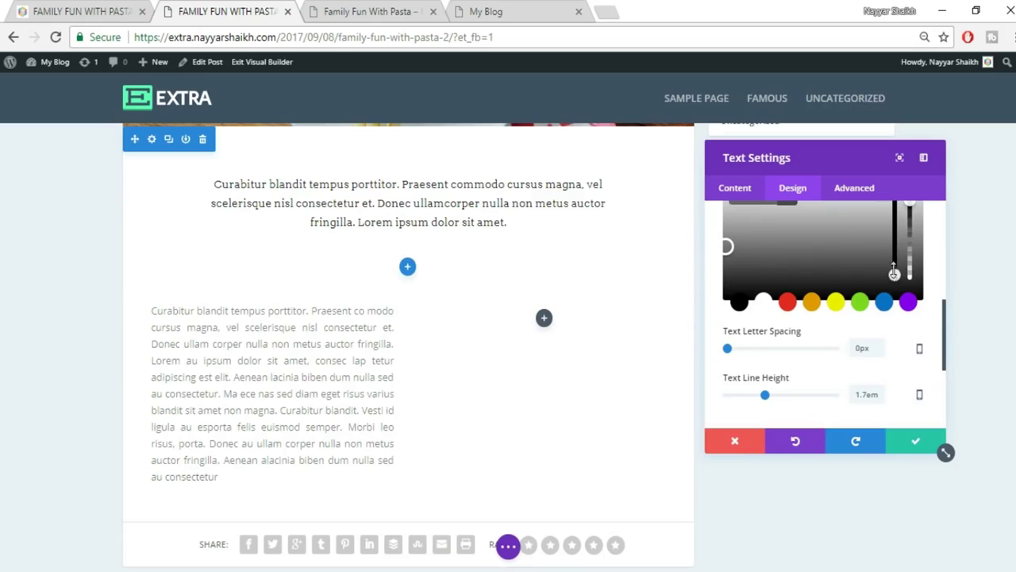
drag(894, 273, 895, 284)
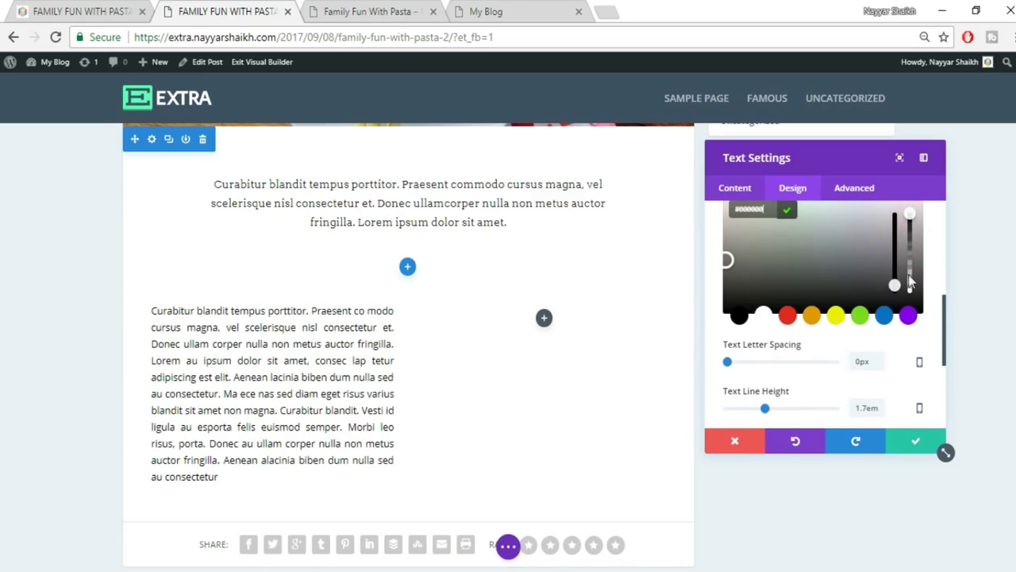
scroll(913, 289, up, 1)
mouse_move(913, 310)
mouse_down()
mouse_move(912, 349)
mouse_move(913, 318)
mouse_up()
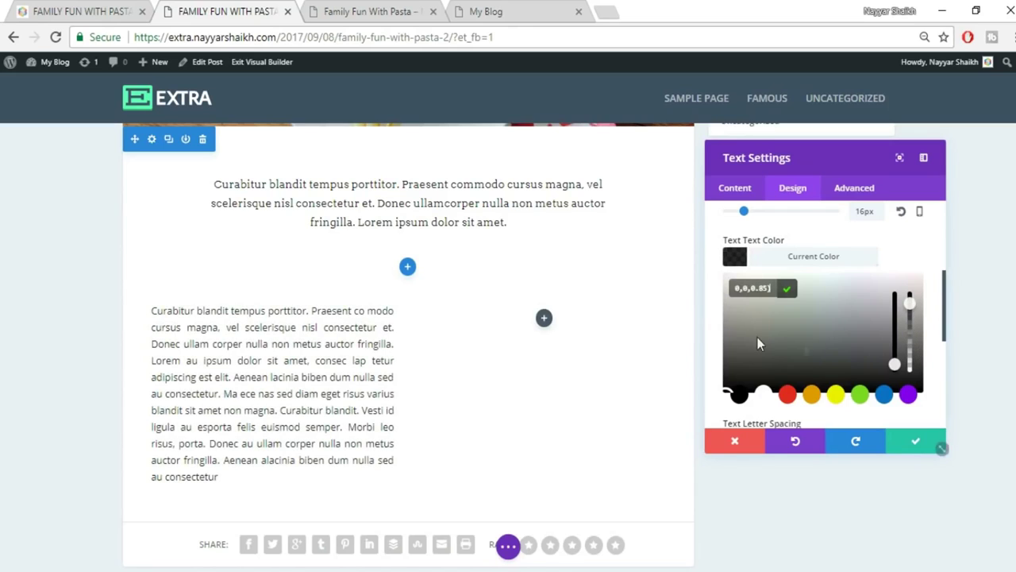
click(913, 447)
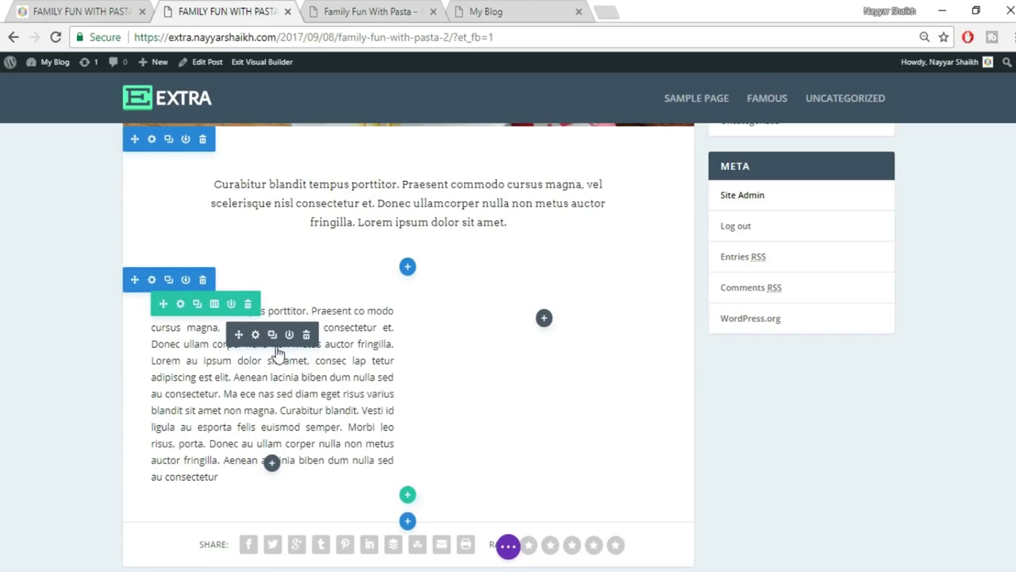
Duplicate the paragraph into the right column, then set section padding to 0 bottom and 10px top.
click(271, 334)
drag(237, 335, 577, 337)
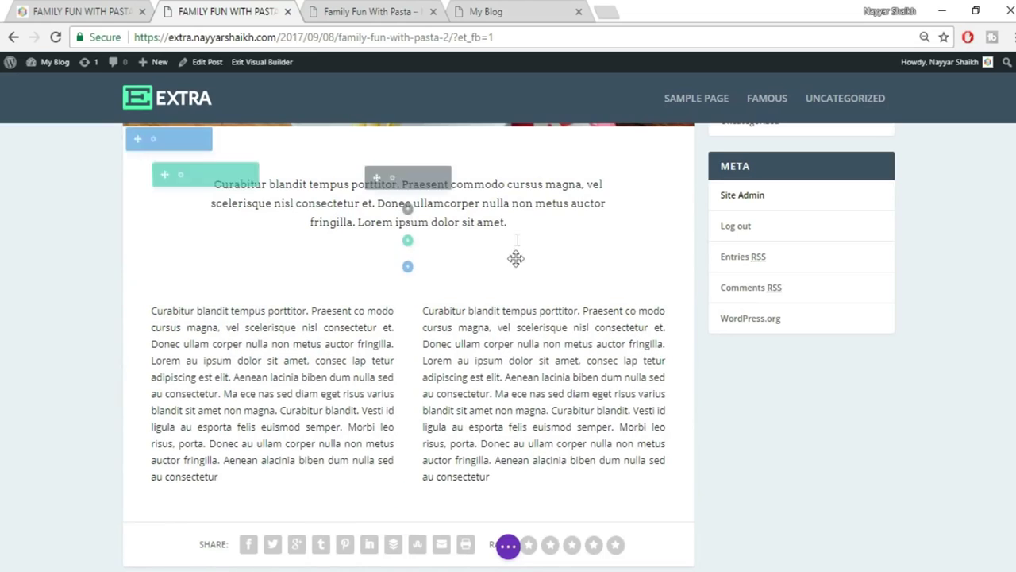
drag(514, 271, 519, 233)
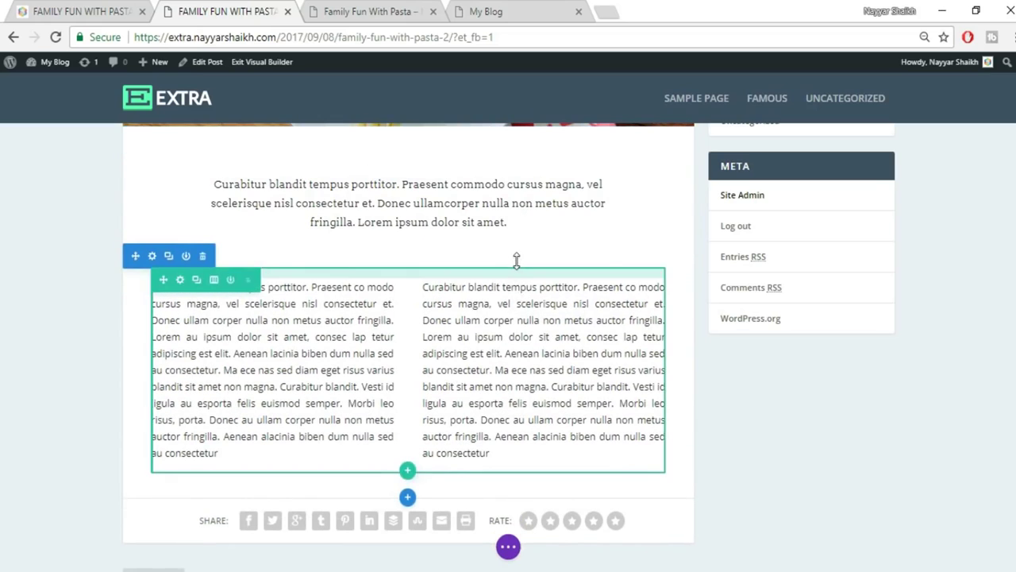
drag(518, 244, 522, 229)
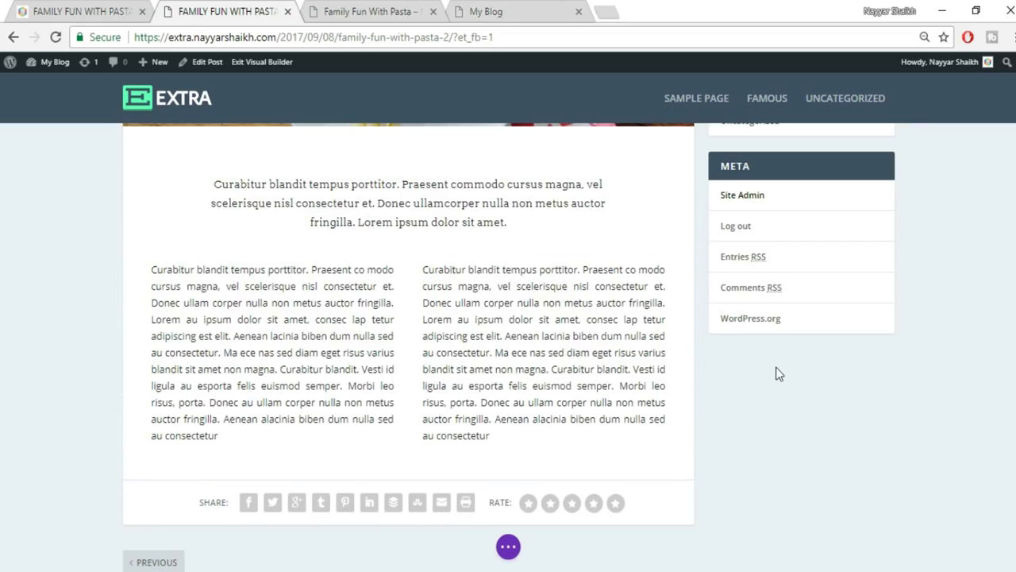
scroll(780, 380, up, 3)
scroll(779, 380, down, 2)
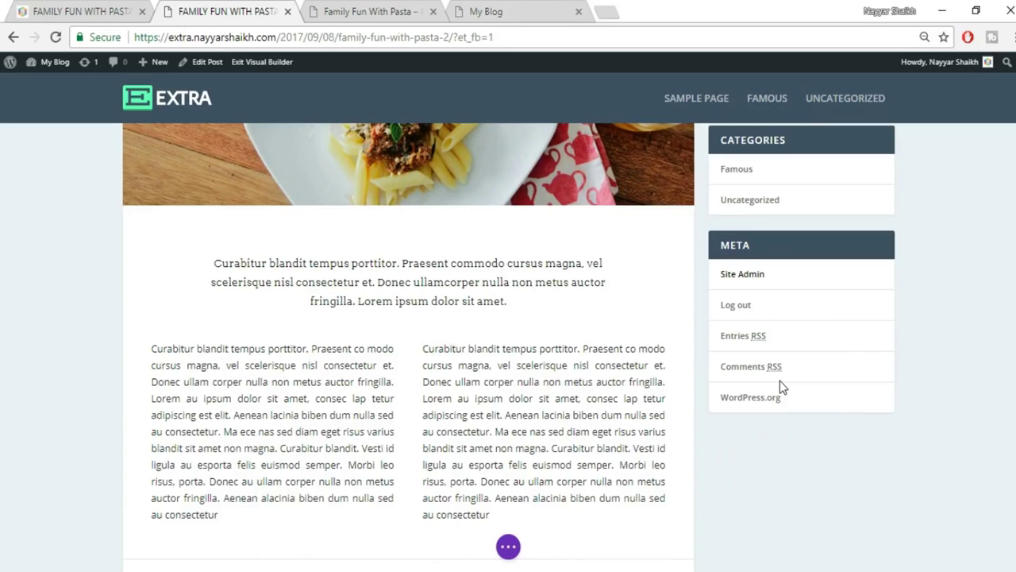
Save the page changes and return to the builder copy of the post.
click(508, 547)
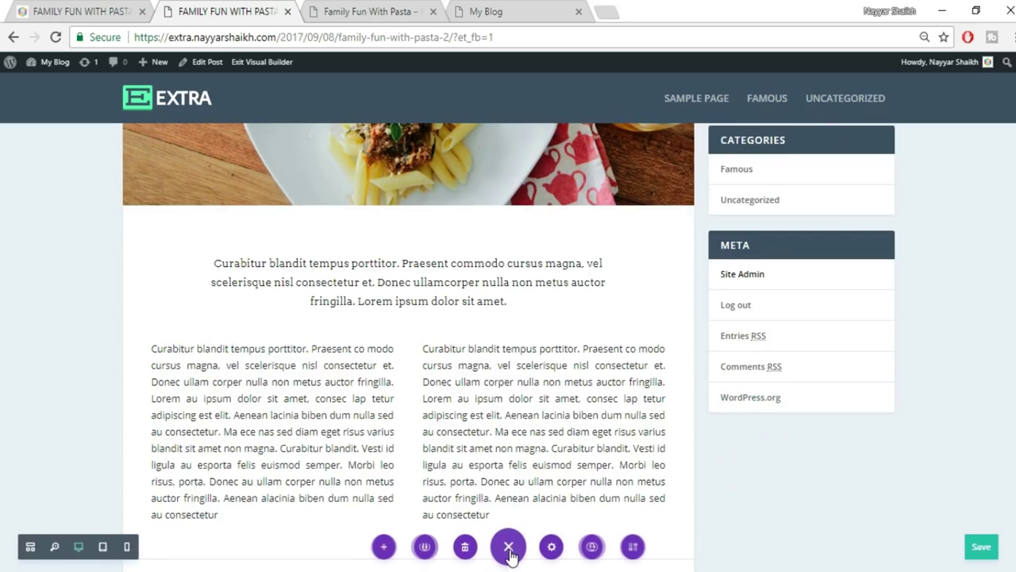
click(979, 553)
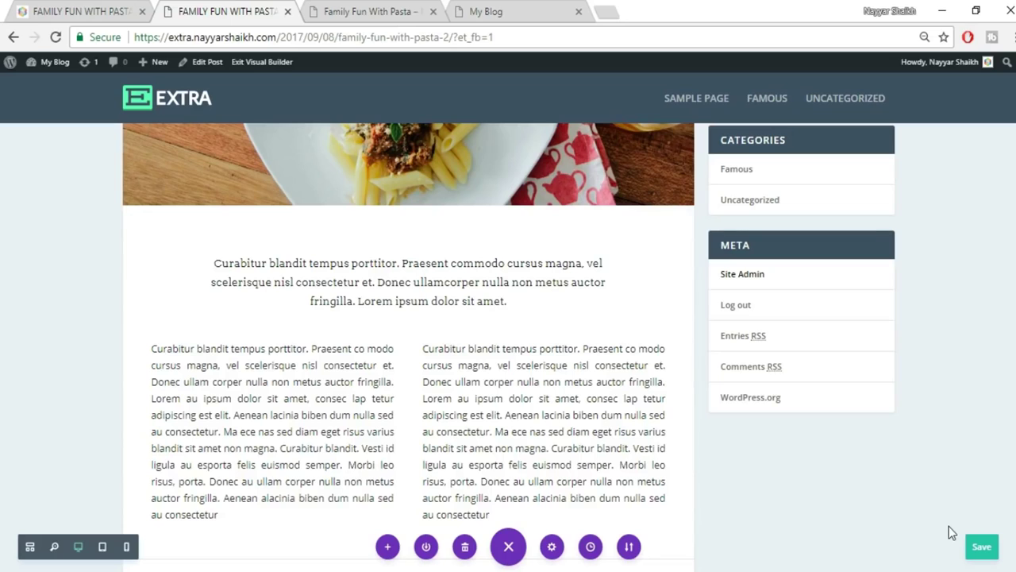
key(ctrl+s)
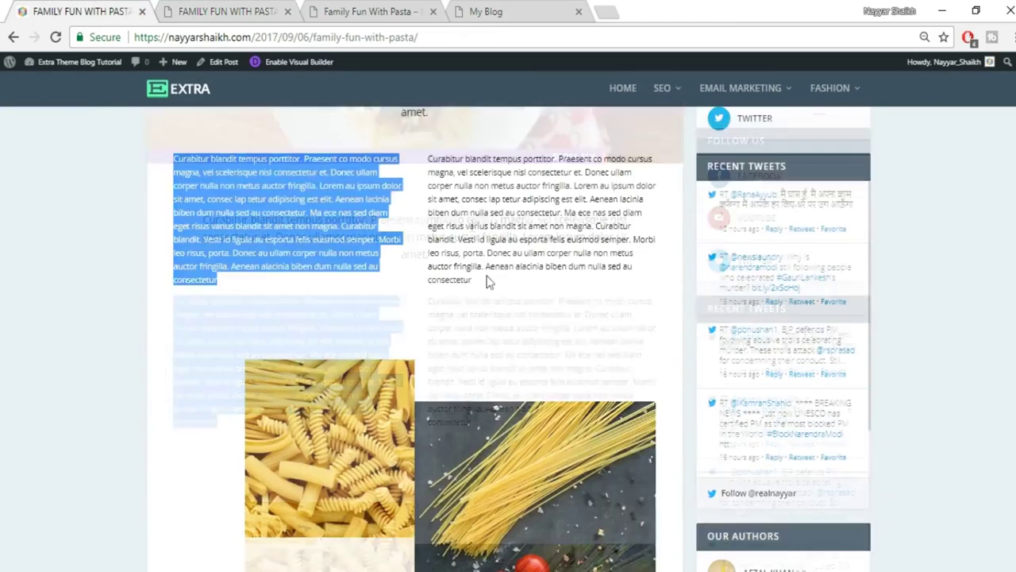
scroll(492, 302, down, 2)
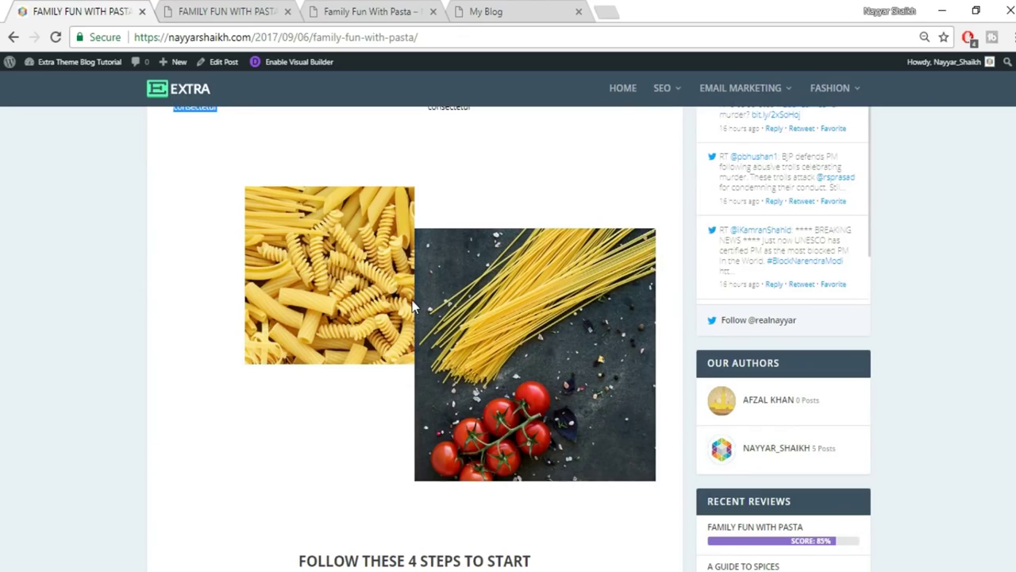
click(231, 9)
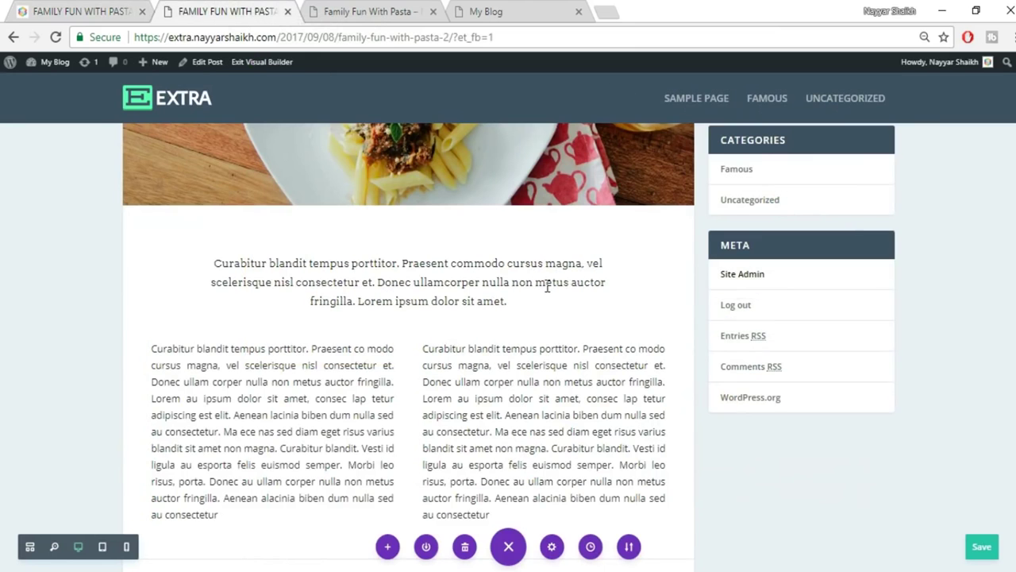
scroll(516, 310, down, 4)
scroll(406, 238, up, 1)
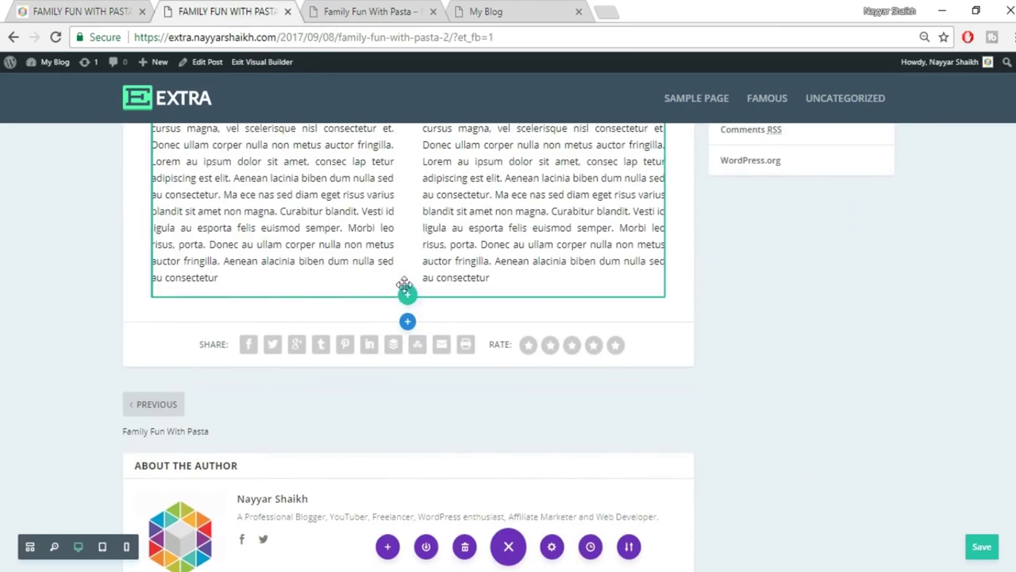
Add a regular section with a two-column row and an Image module in the left column.
click(408, 321)
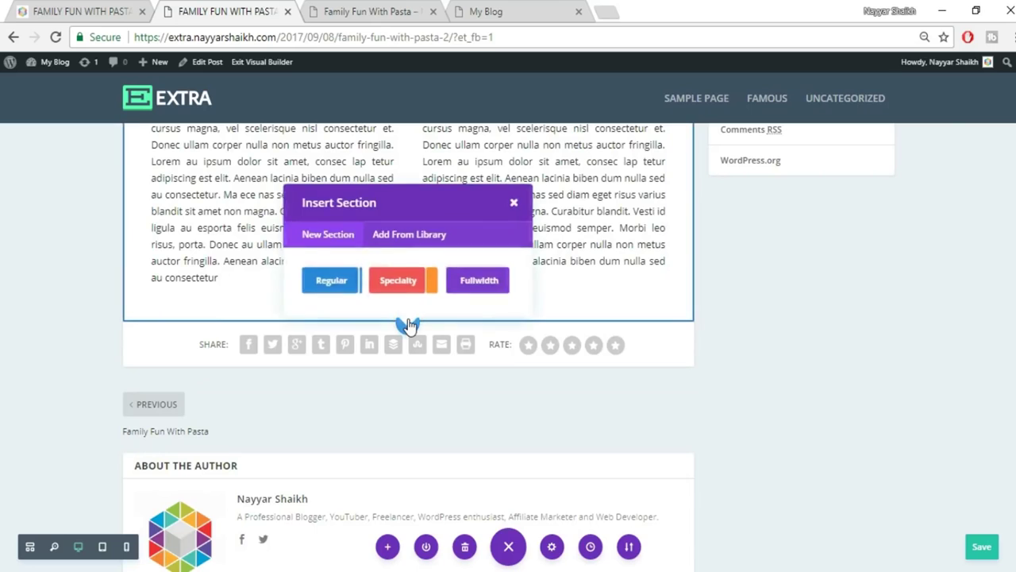
click(326, 284)
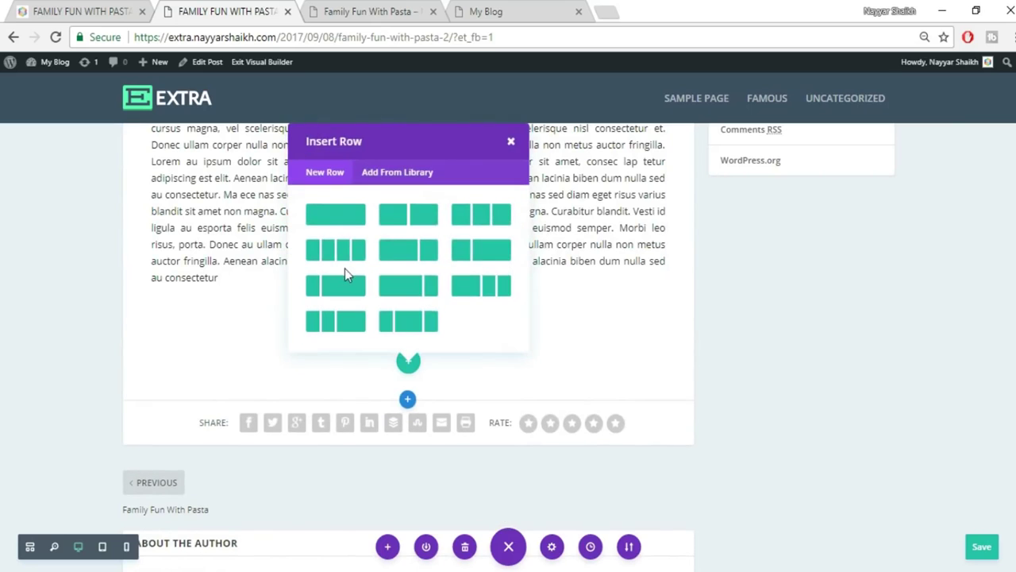
click(401, 218)
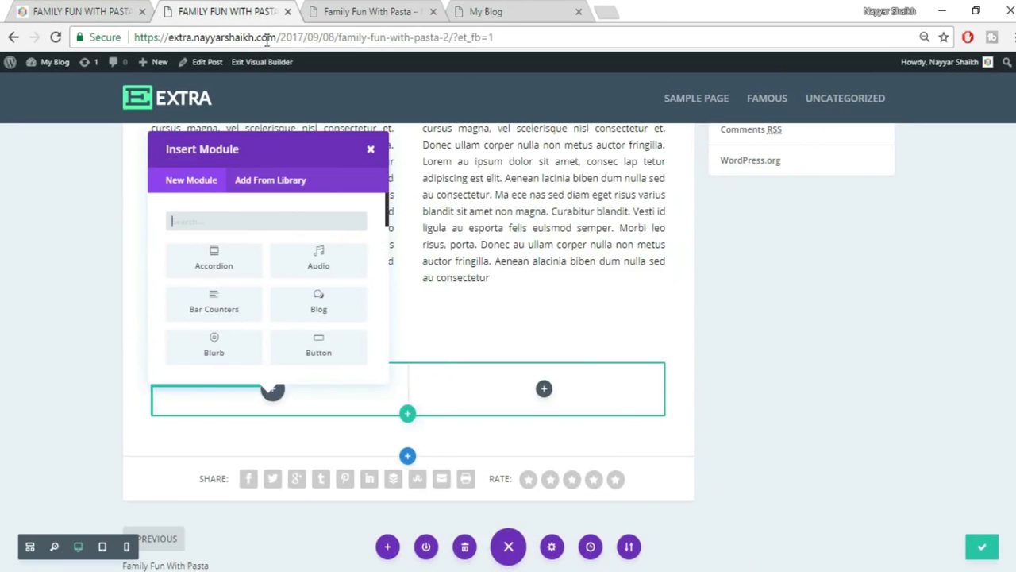
text(ima)
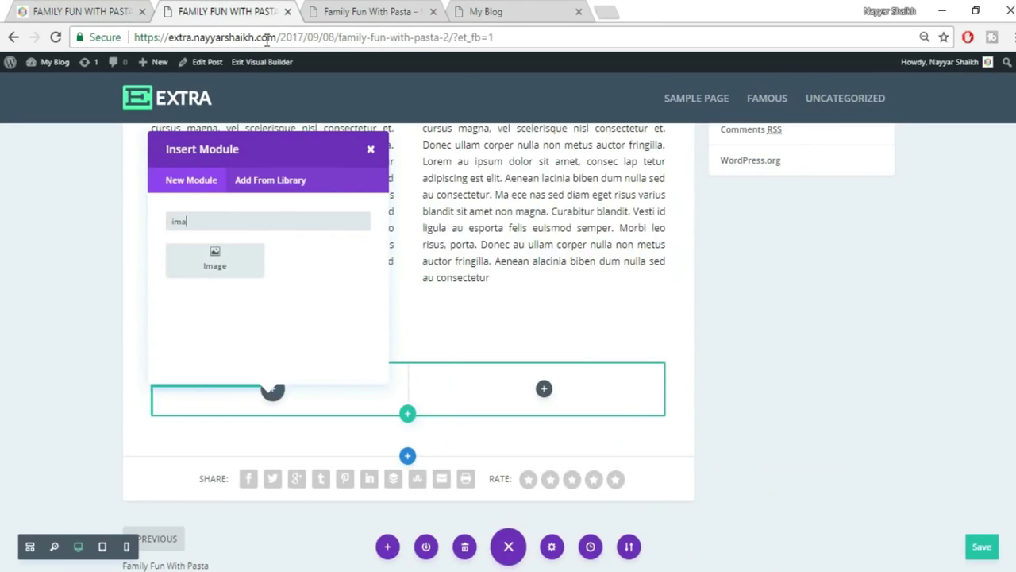
click(215, 260)
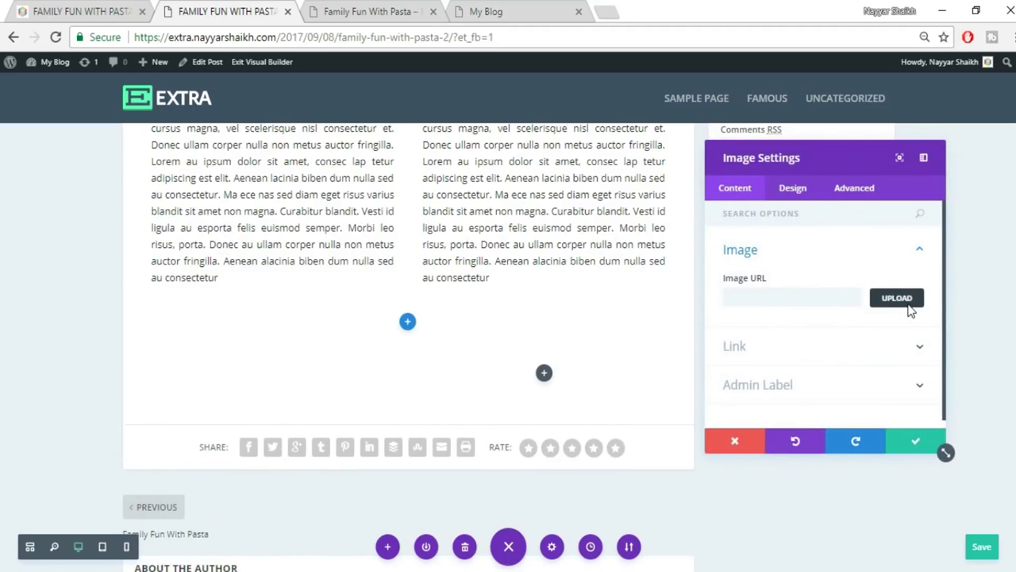
Upload the 022 pasta photo from the computer for the image module.
click(909, 307)
click(170, 115)
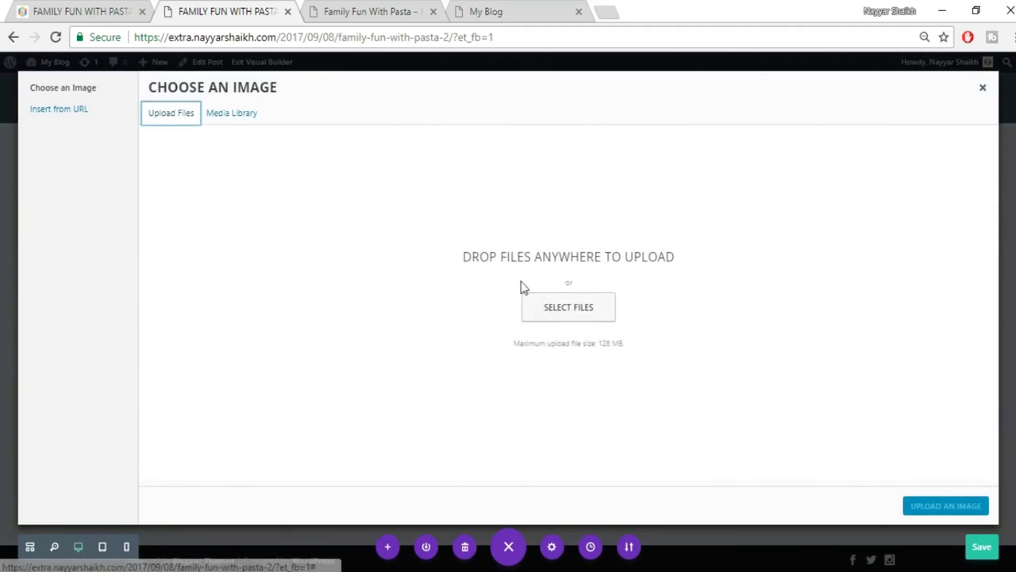
click(546, 311)
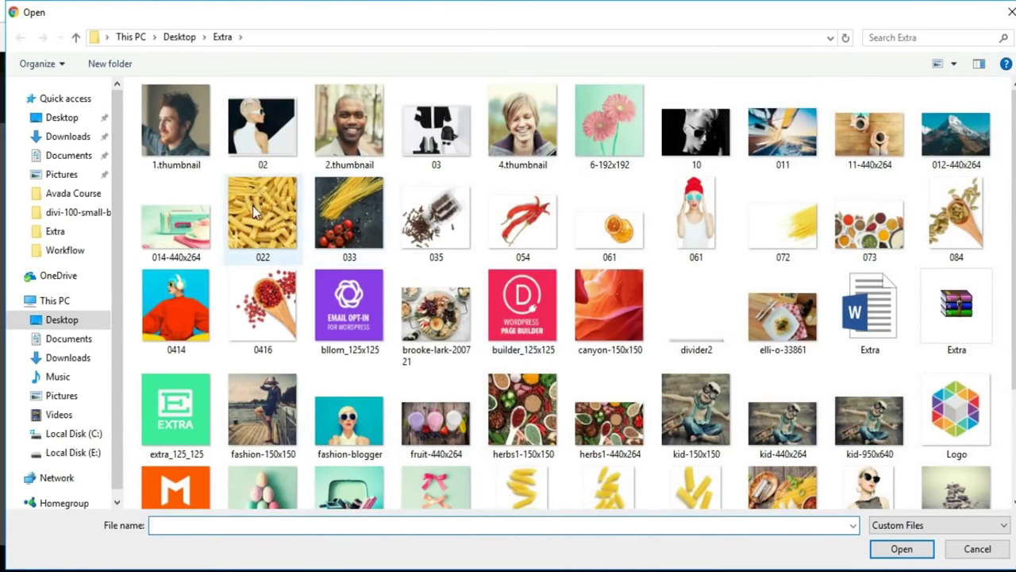
click(262, 213)
click(902, 550)
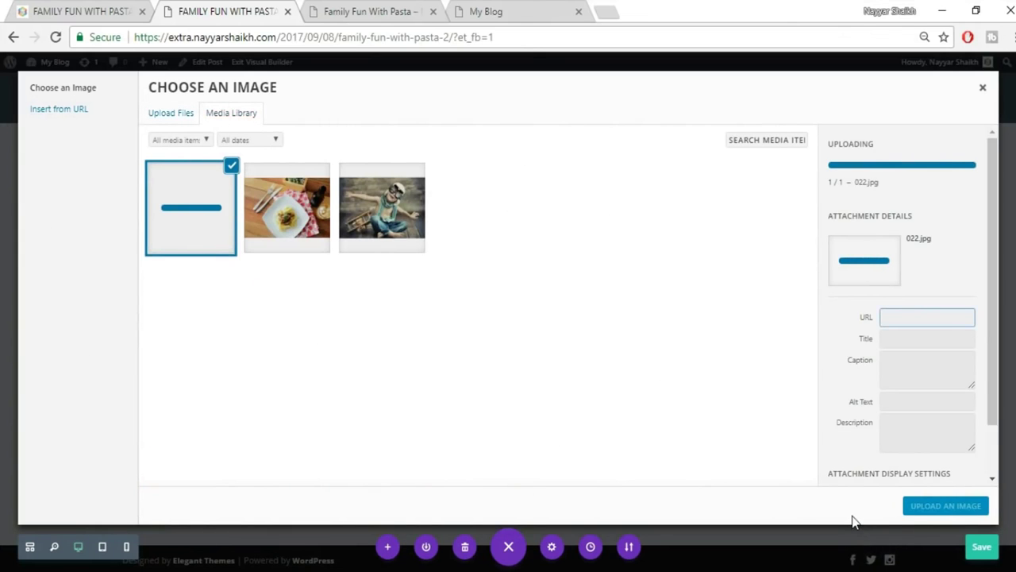
Insert the uploaded 022 pasta photo into the left column and compare it with the live post.
click(937, 514)
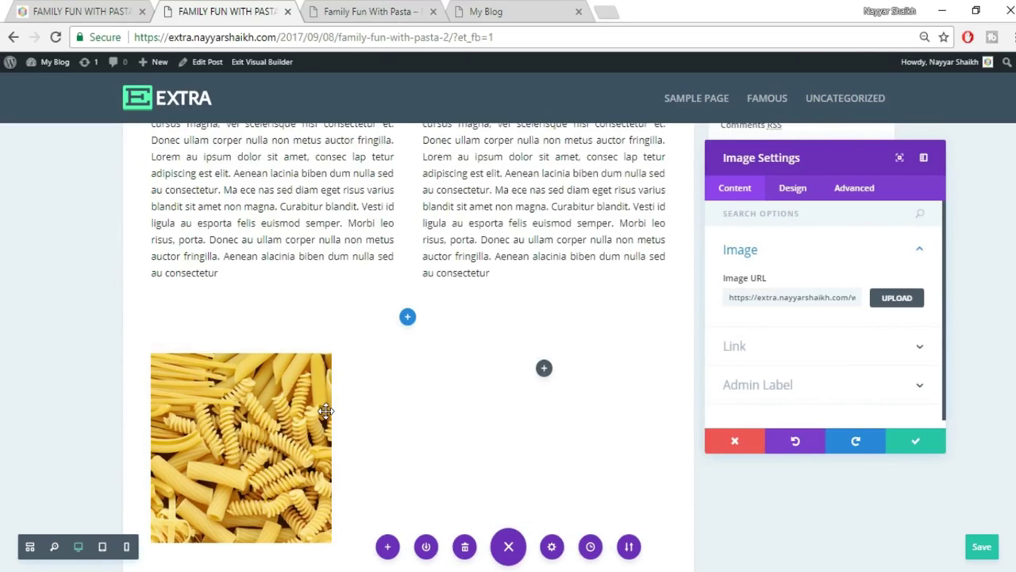
scroll(326, 407, down, 1)
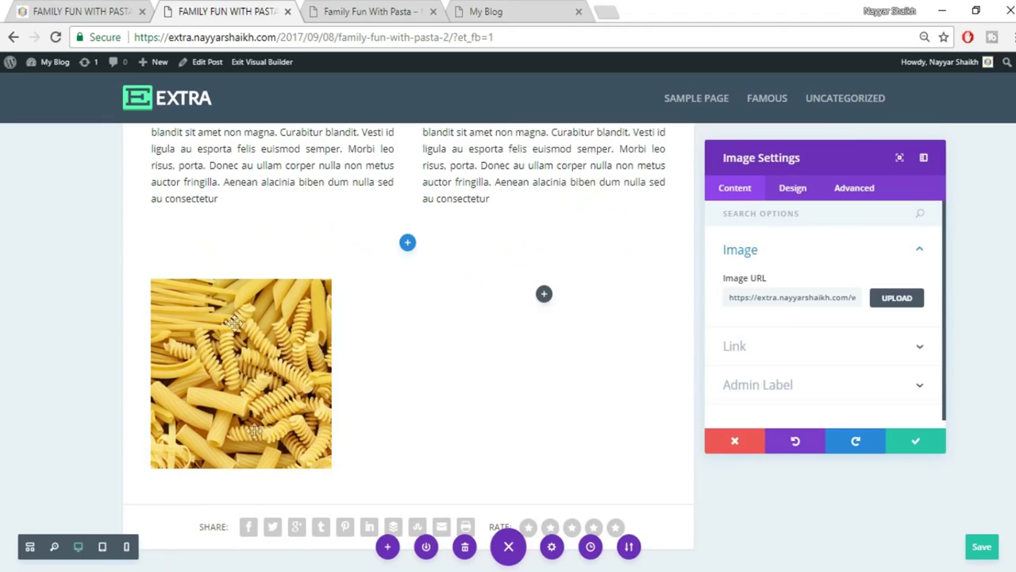
click(80, 10)
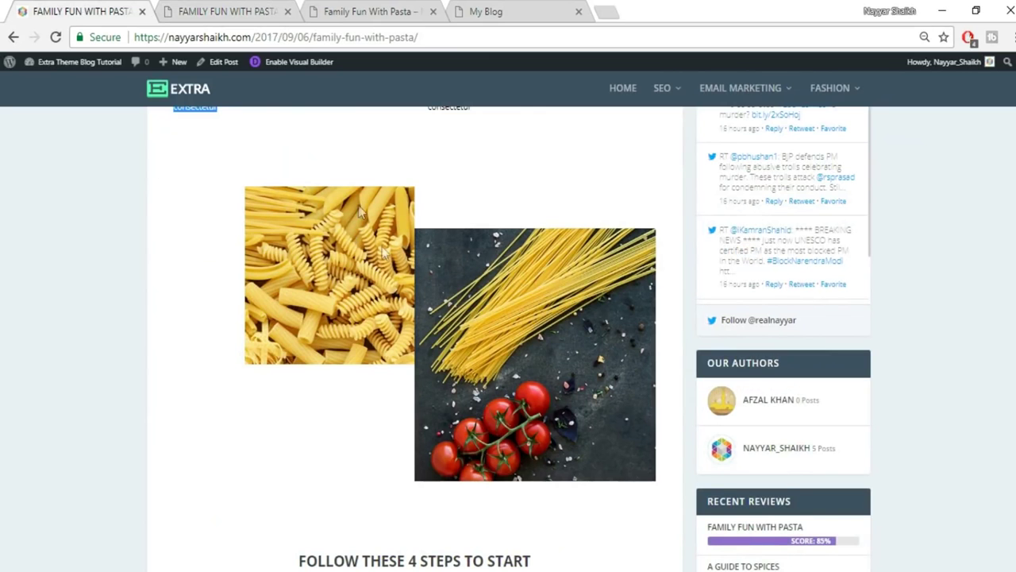
scroll(398, 292, up, 2)
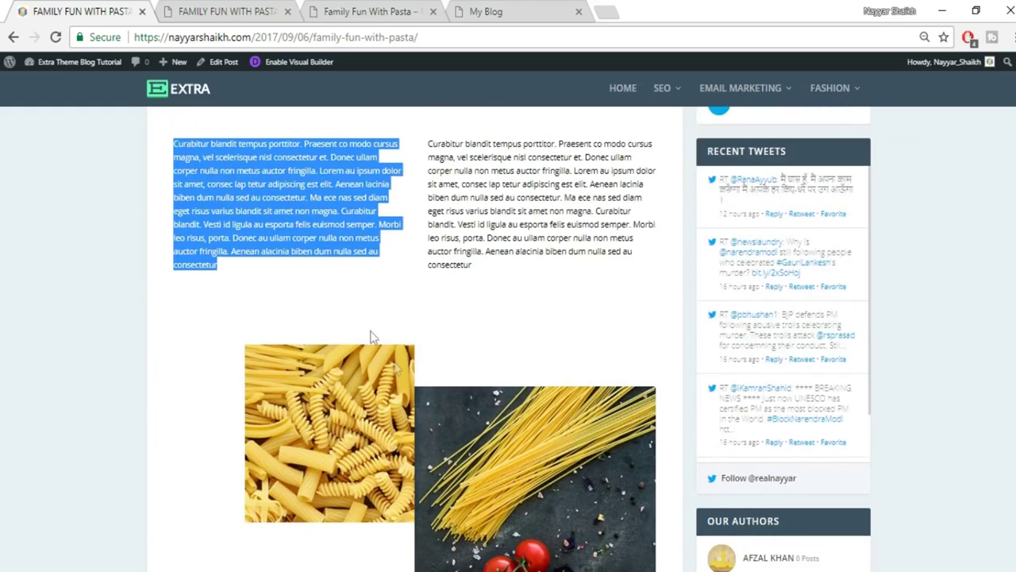
click(262, 11)
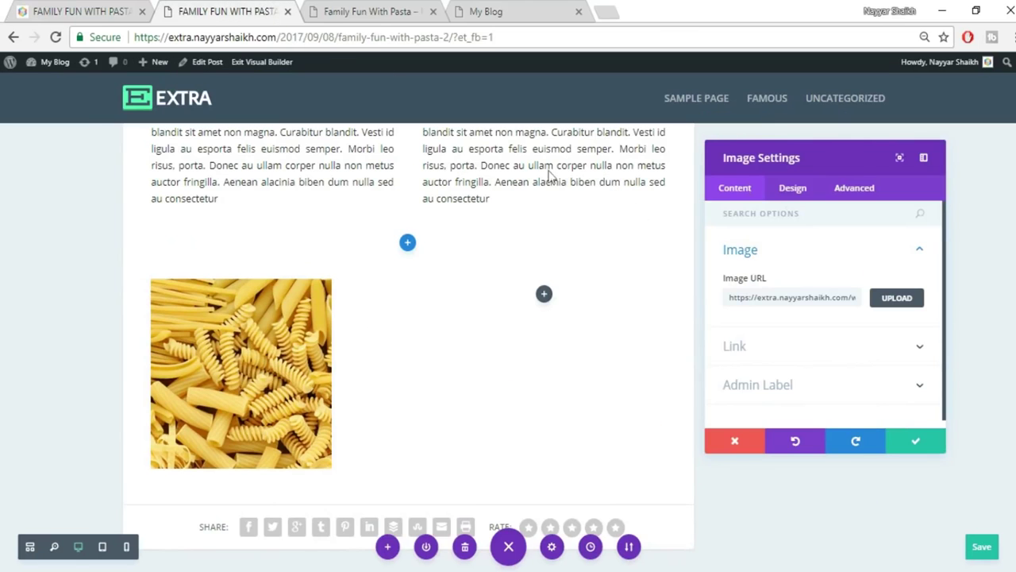
Right-align the pasta image with a 0px right margin and save its settings.
click(789, 195)
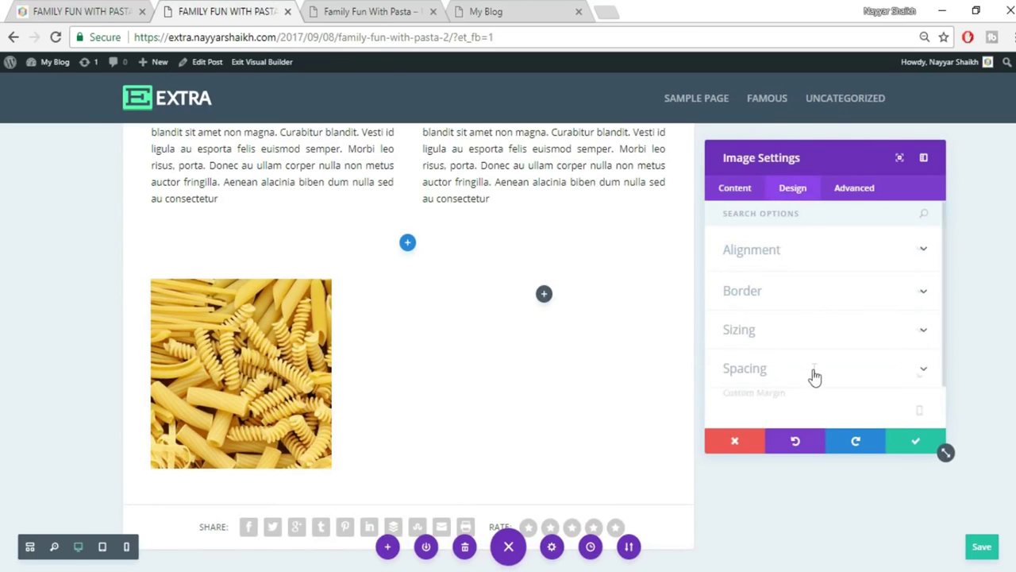
scroll(810, 295, up, 2)
click(787, 251)
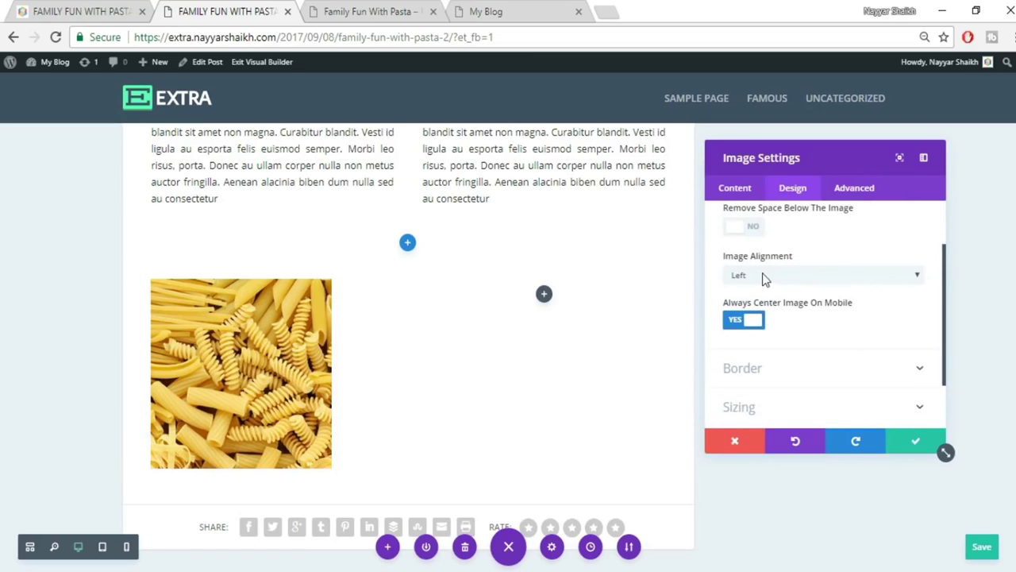
click(770, 283)
click(772, 276)
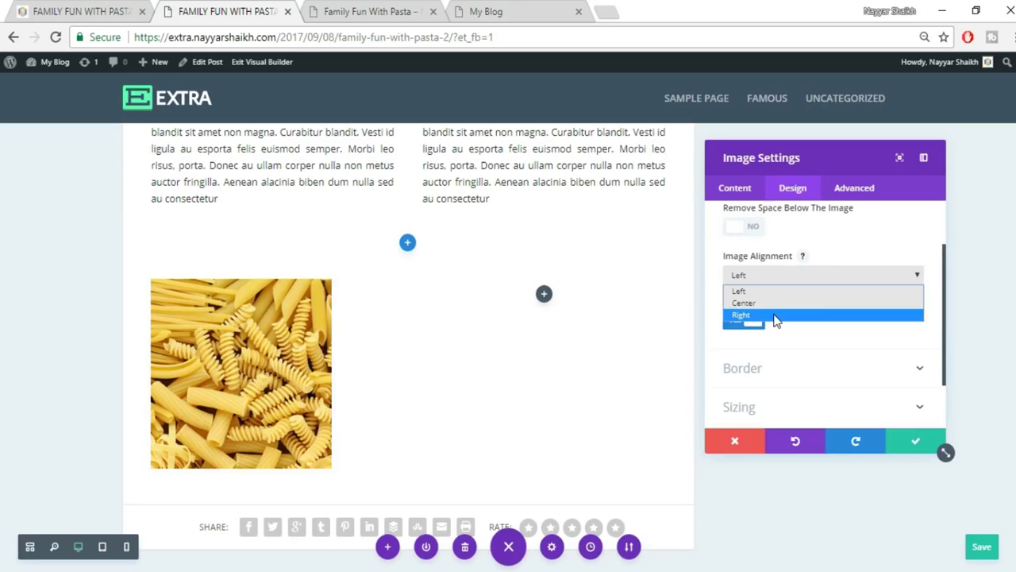
click(777, 316)
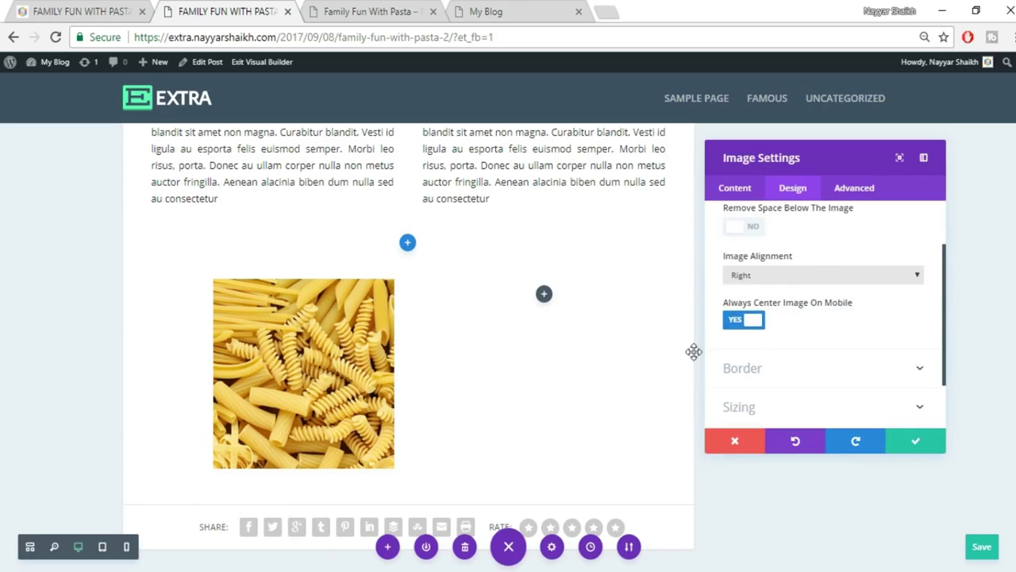
scroll(841, 358, down, 2)
click(799, 379)
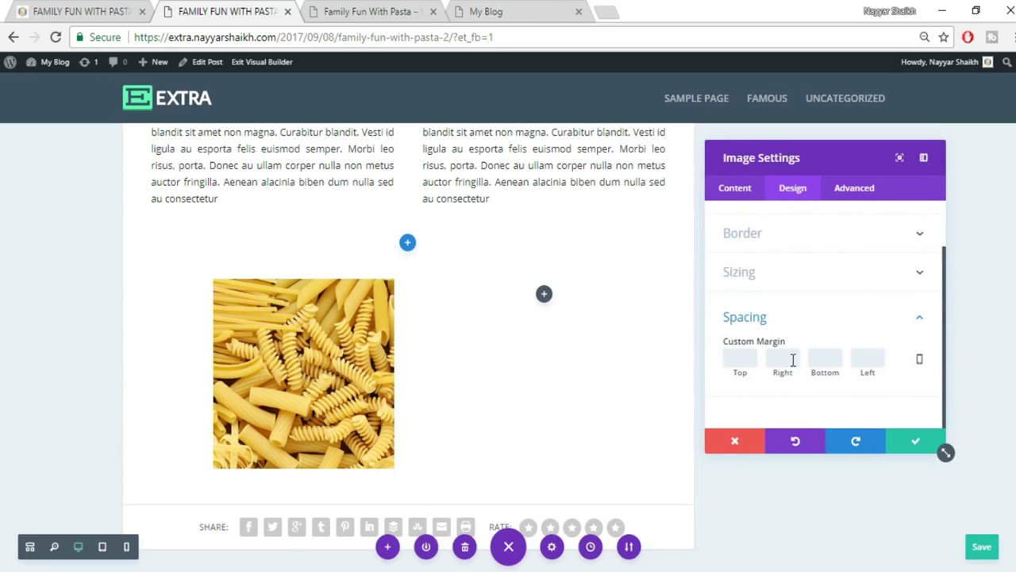
click(813, 410)
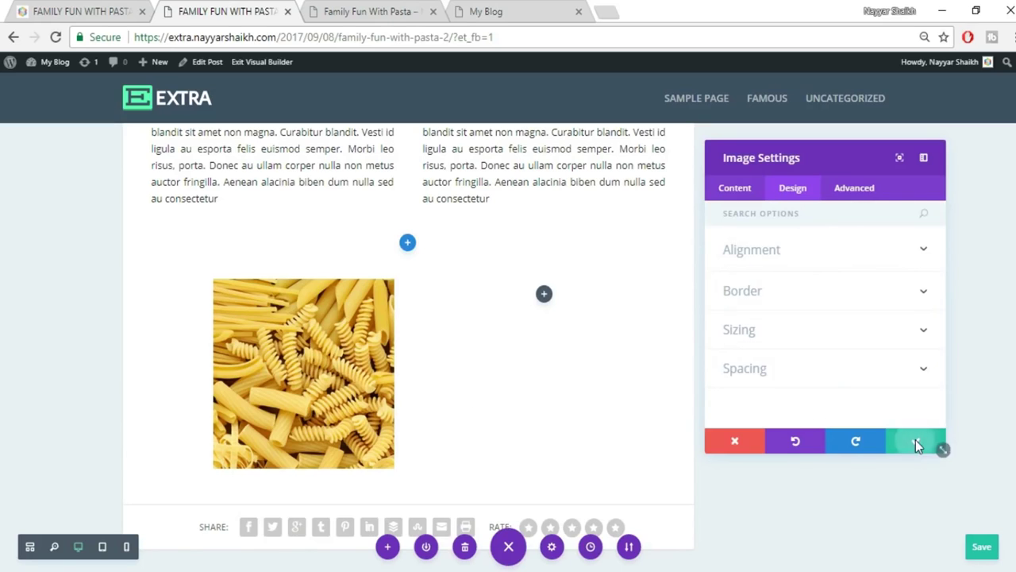
click(917, 443)
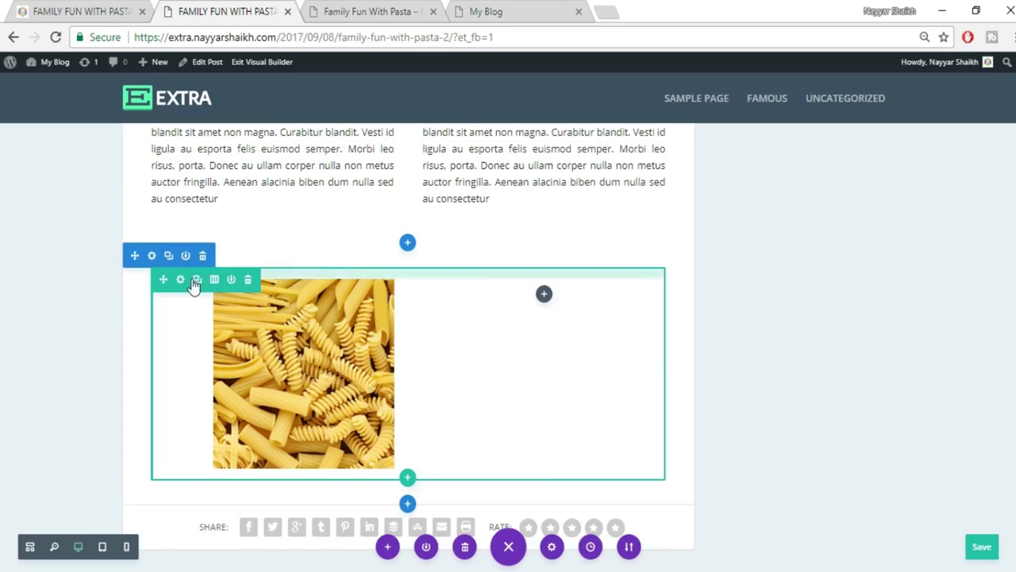
Set the pasta row's Column 1 right padding and Column 2 left padding to 0.
click(180, 279)
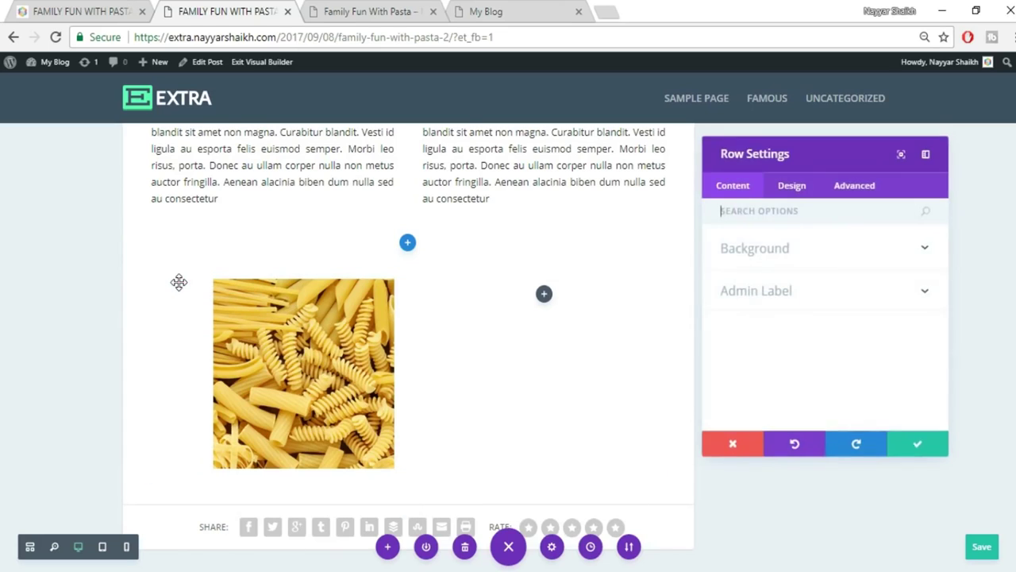
click(793, 195)
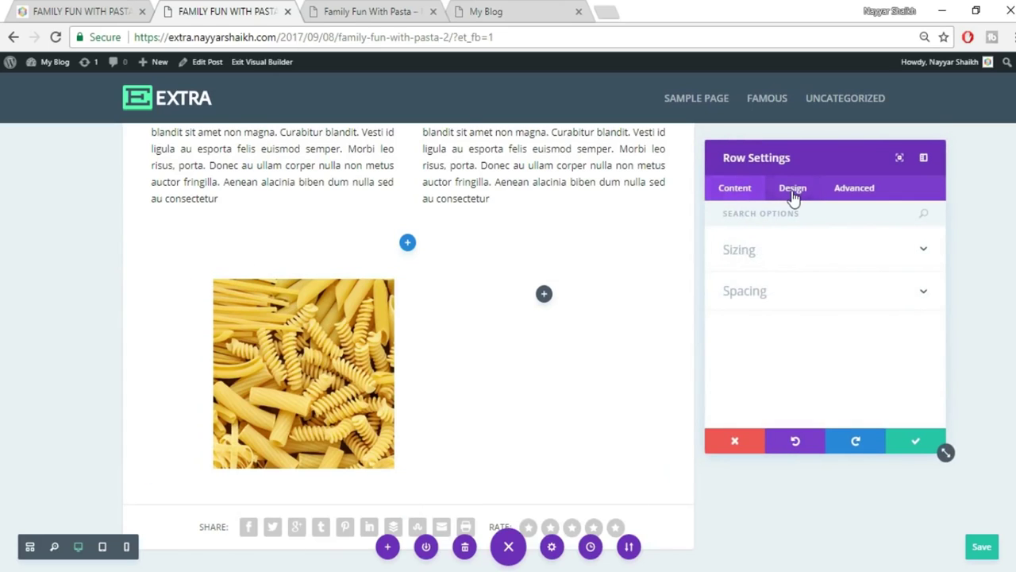
click(804, 293)
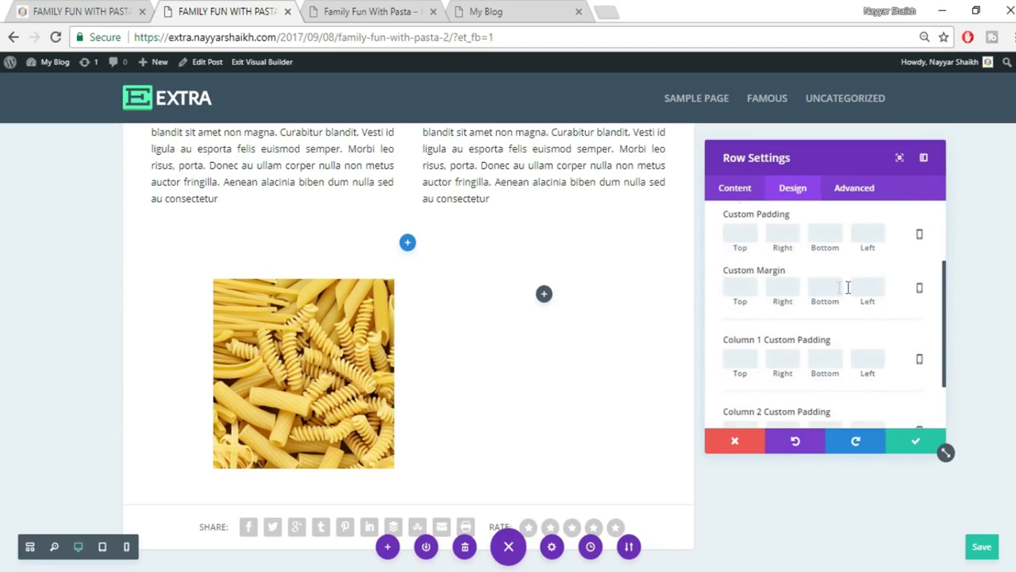
scroll(857, 294, up, 3)
scroll(856, 299, down, 3)
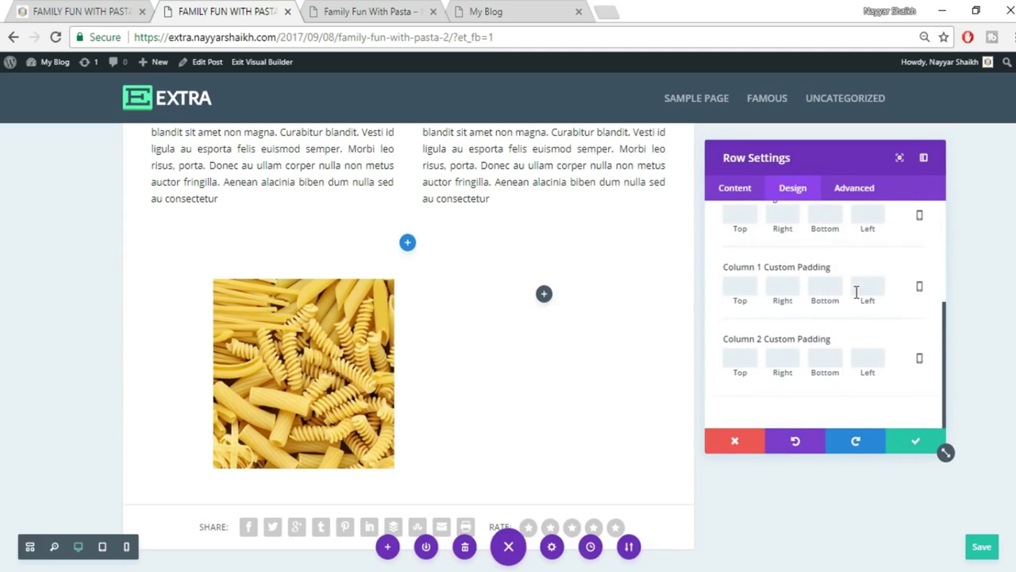
click(786, 290)
text(0)
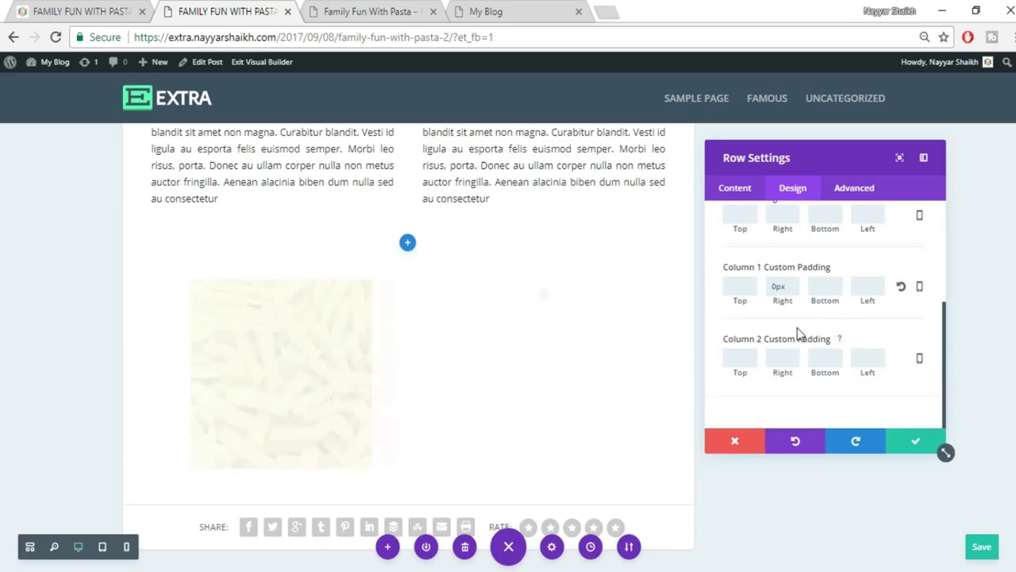
scroll(826, 343, up, 2)
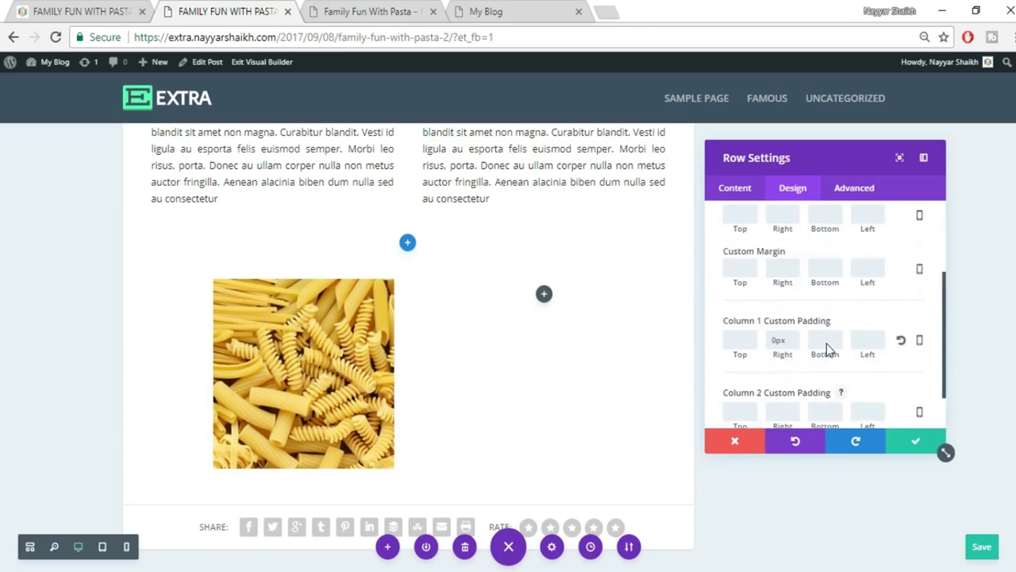
scroll(826, 349, down, 2)
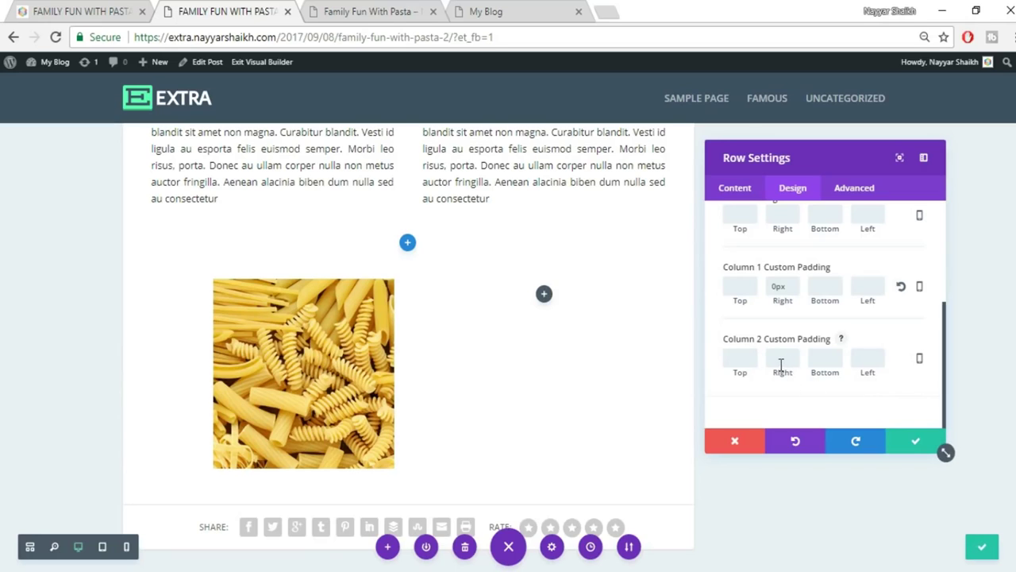
text(0)
scroll(801, 326, up, 2)
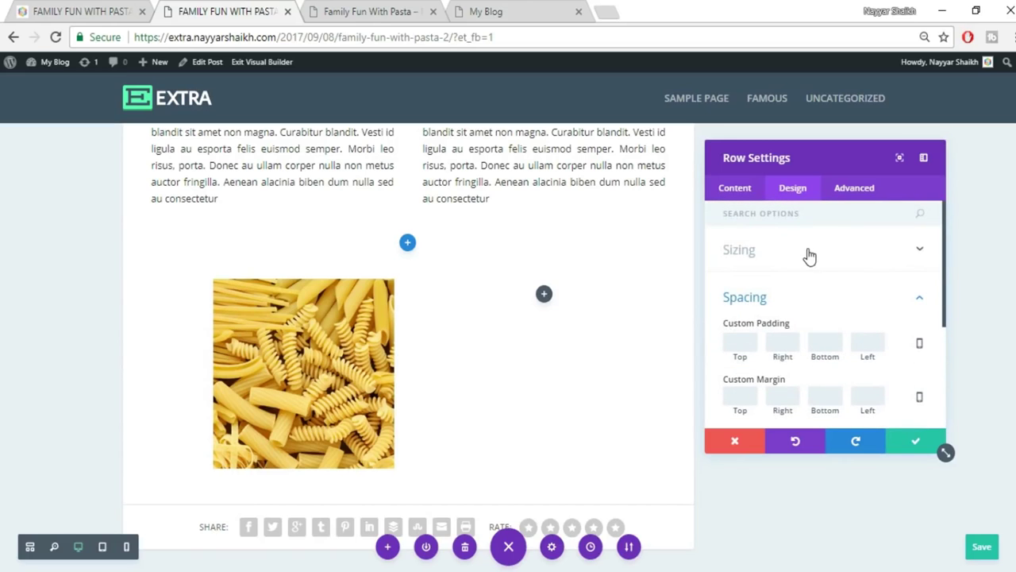
Give the pasta row a custom gutter width of 0, checking the original post, and save.
click(808, 252)
scroll(887, 299, down, 2)
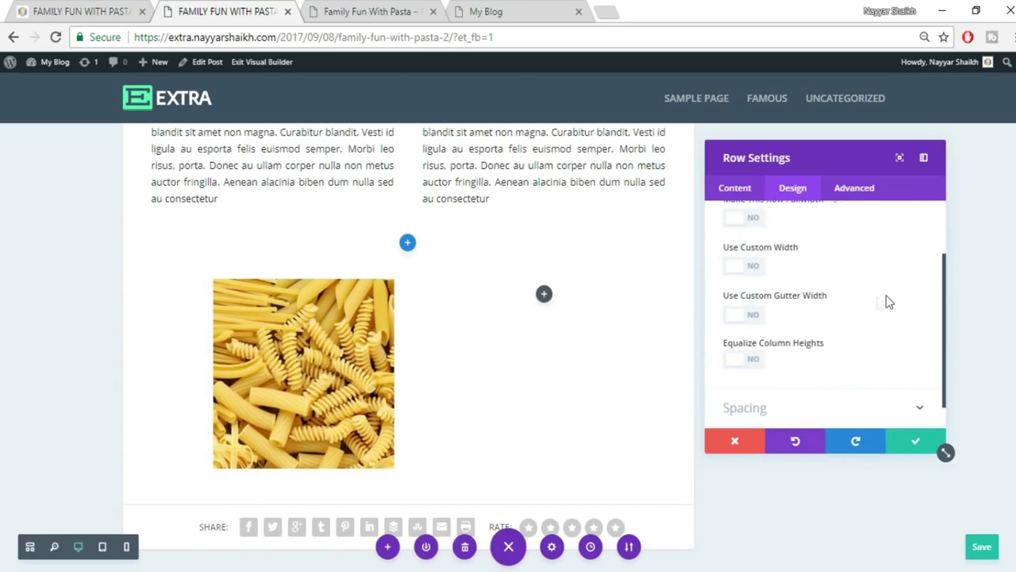
click(754, 316)
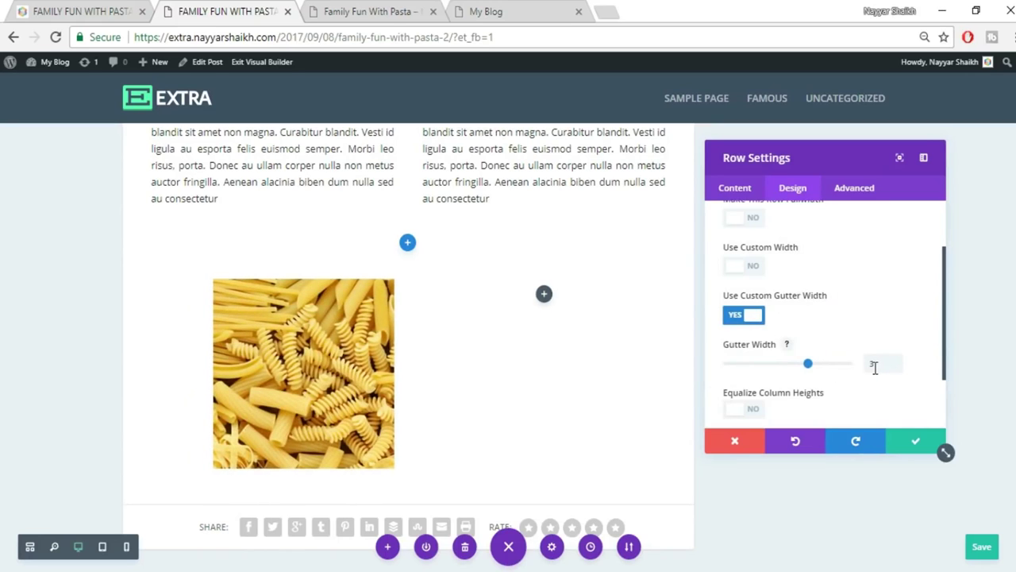
drag(877, 366, 863, 374)
text(0)
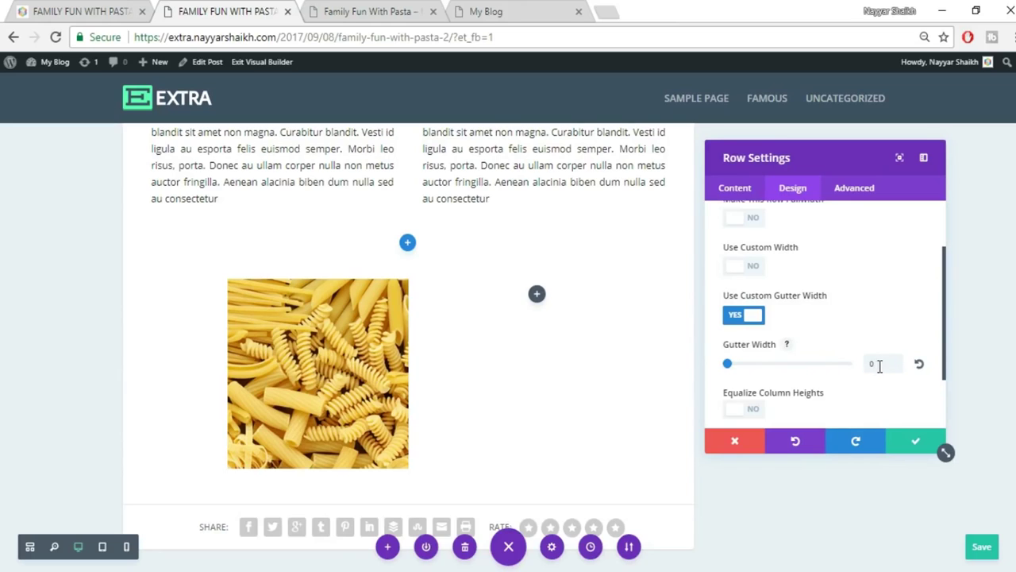
click(53, 10)
scroll(527, 416, down, 1)
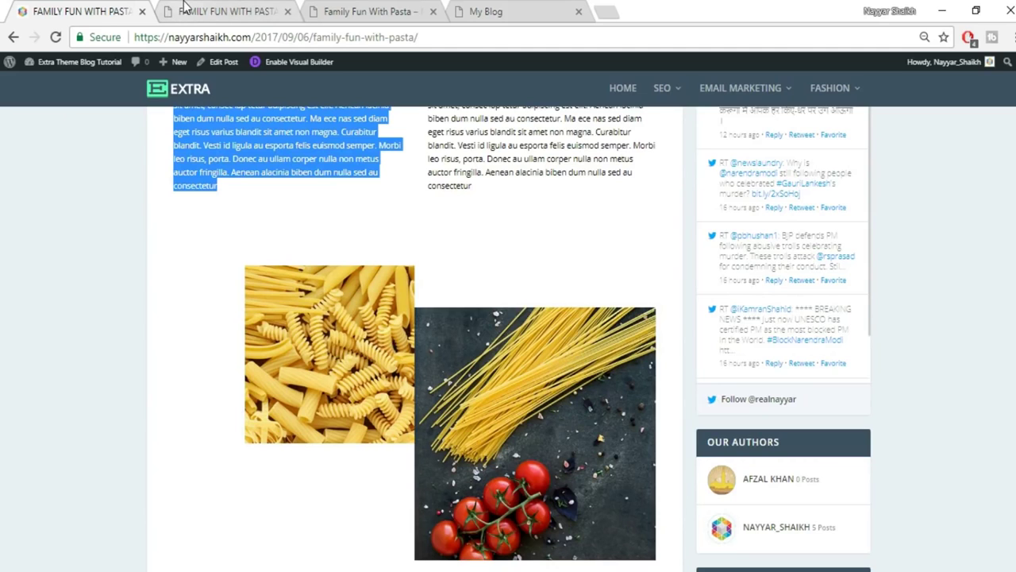
click(181, 12)
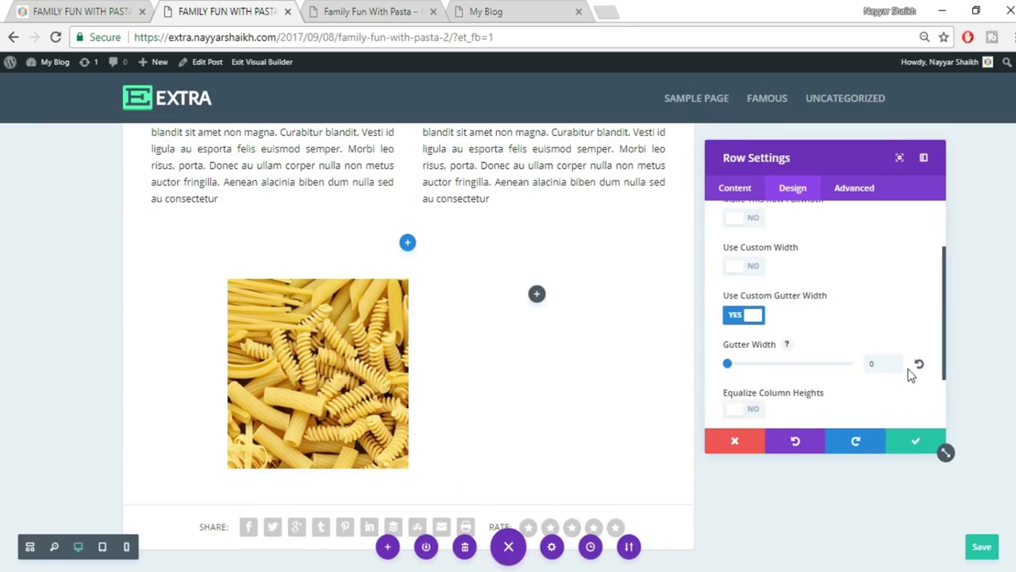
click(912, 445)
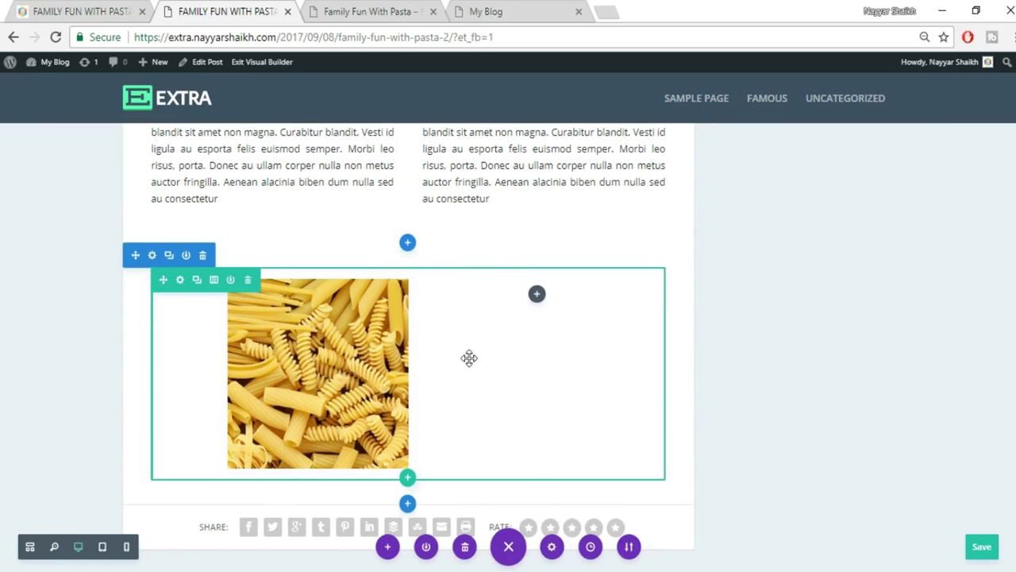
Add an Image module to the empty right column and upload and insert photo 033.
click(536, 296)
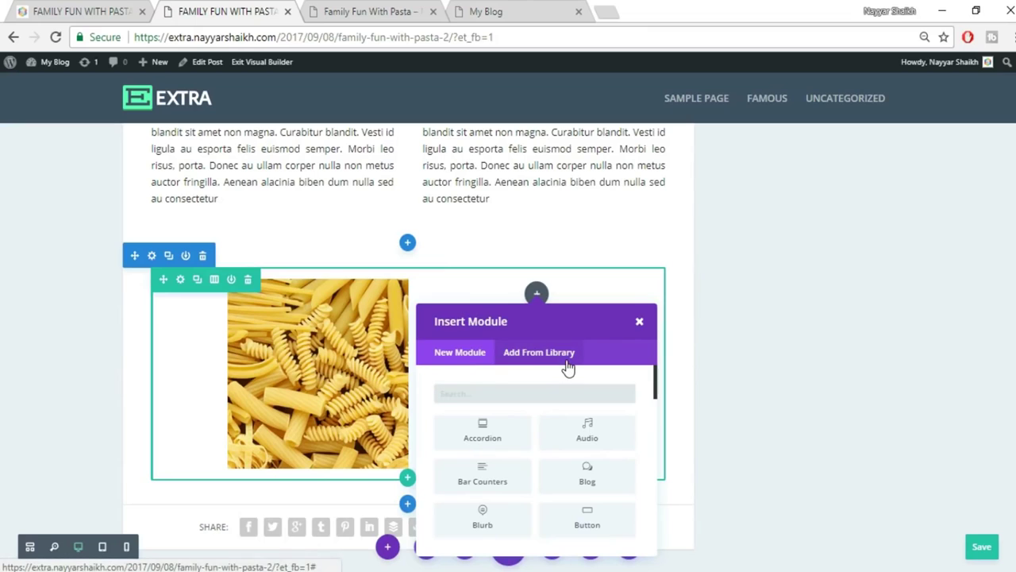
text(imag)
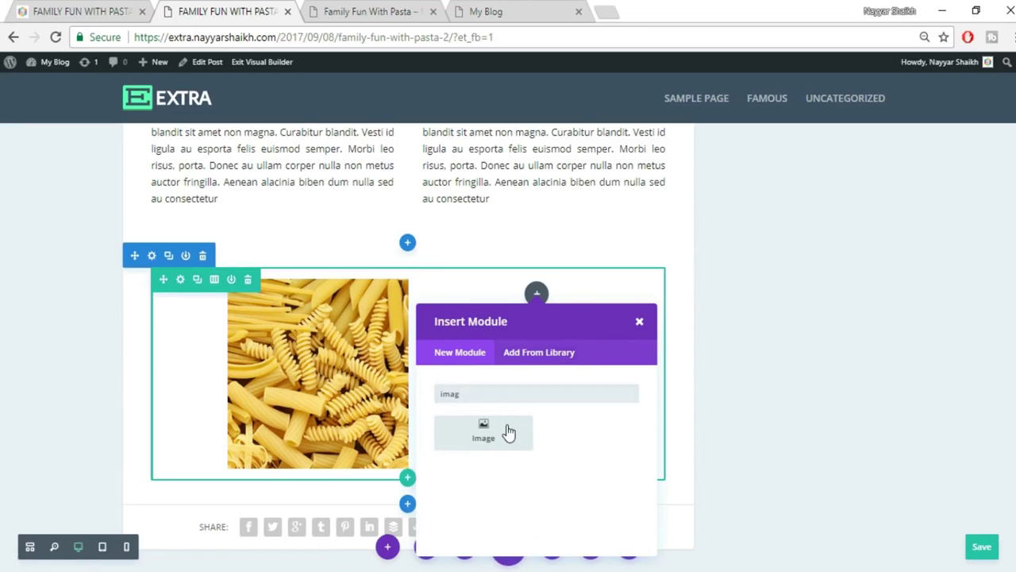
click(508, 431)
click(891, 306)
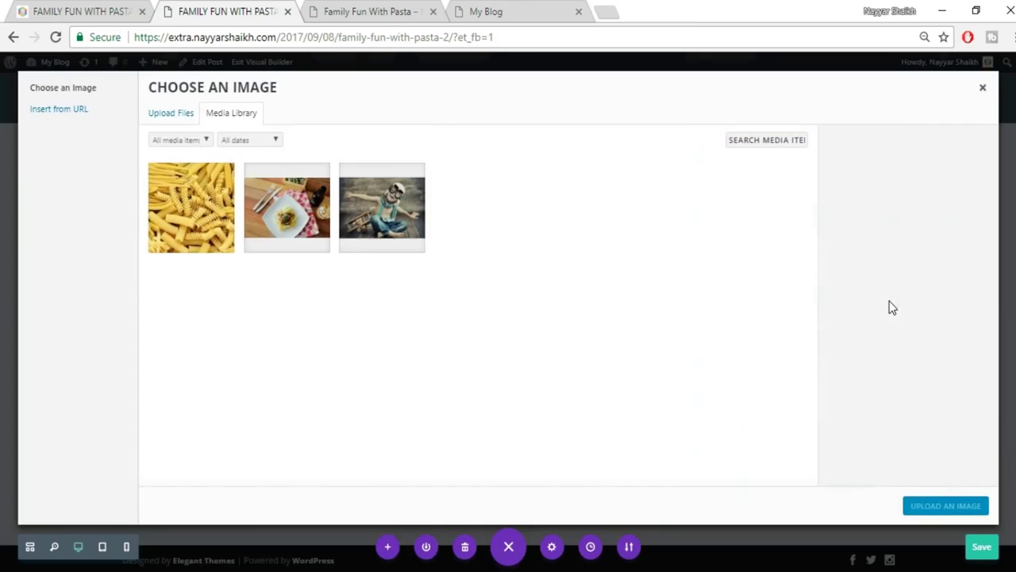
click(168, 121)
click(592, 308)
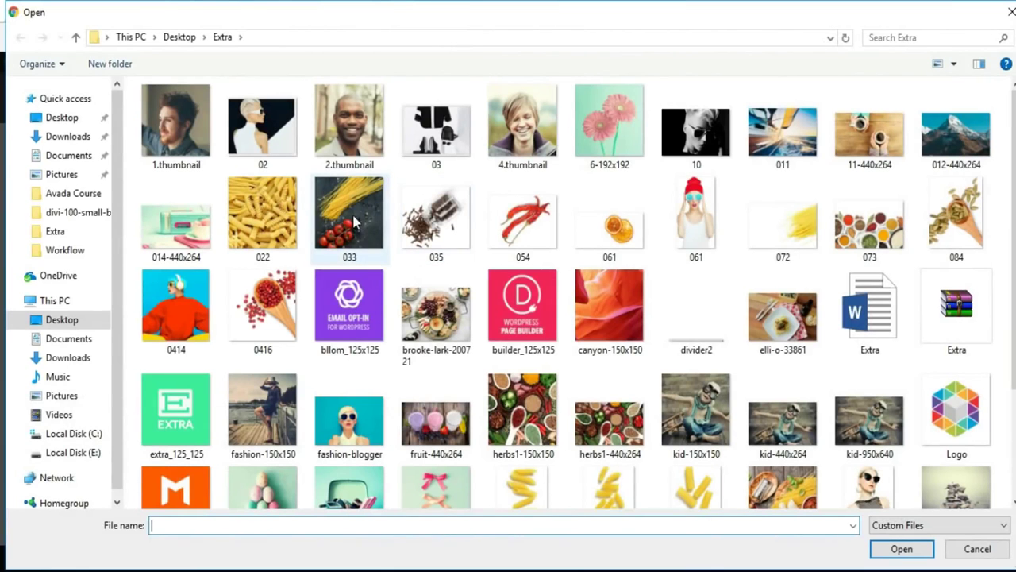
click(349, 212)
click(925, 548)
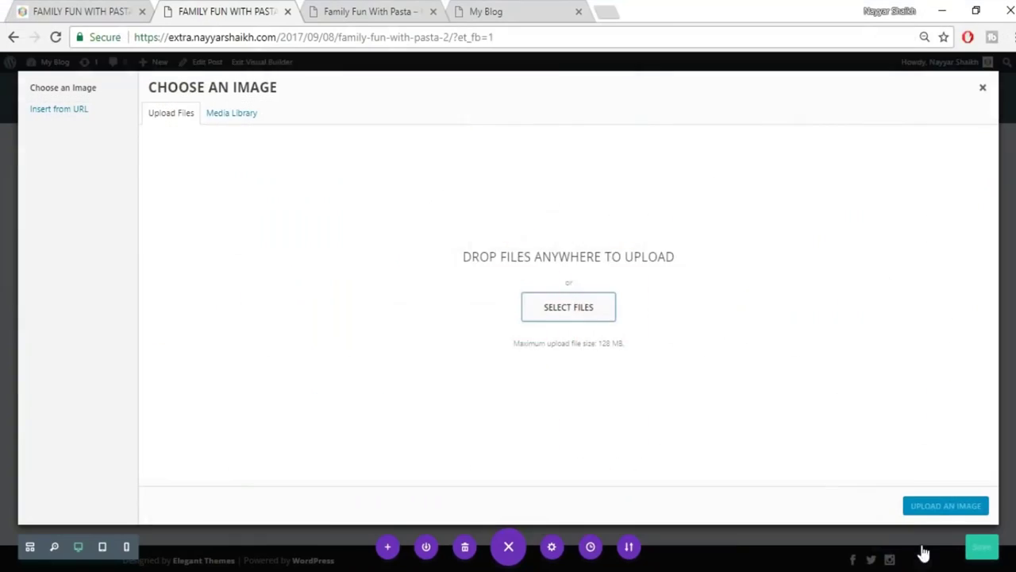
click(935, 509)
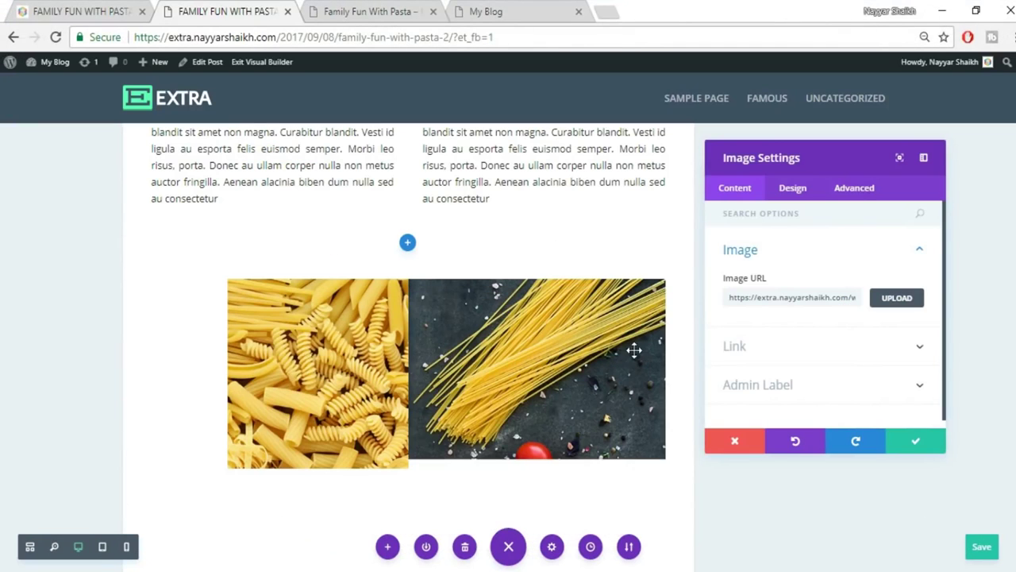
Compare the new image row against the original live post.
scroll(603, 400, down, 1)
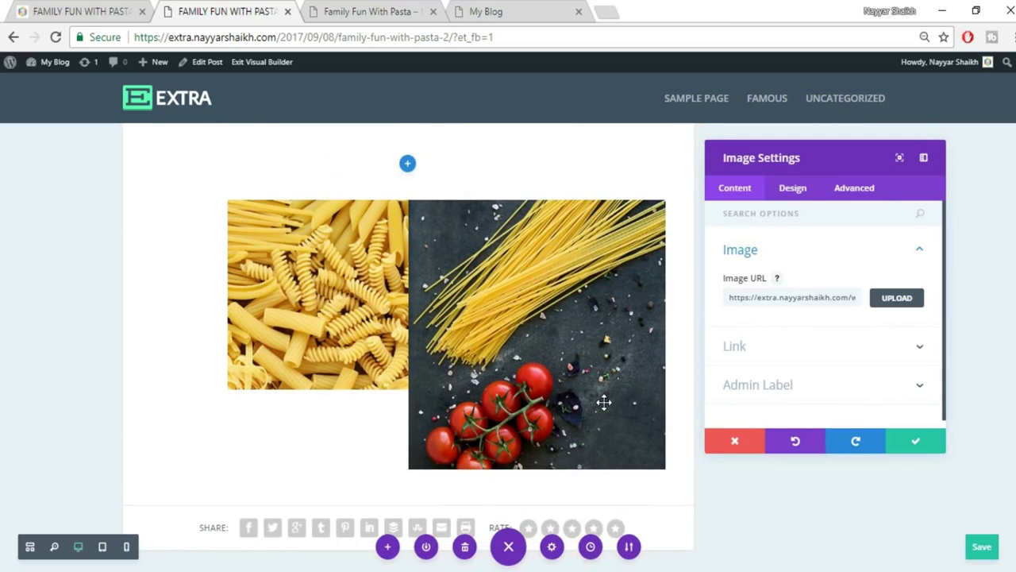
key(ctrl+shift+Tab)
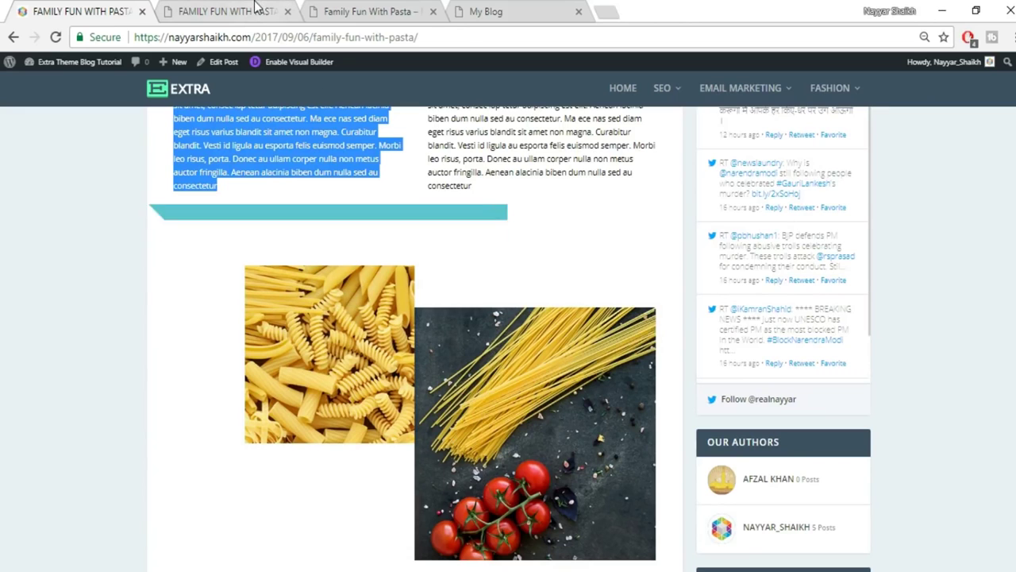
key(ctrl+Tab)
Give the spaghetti image a 60px top margin and save its settings.
click(796, 191)
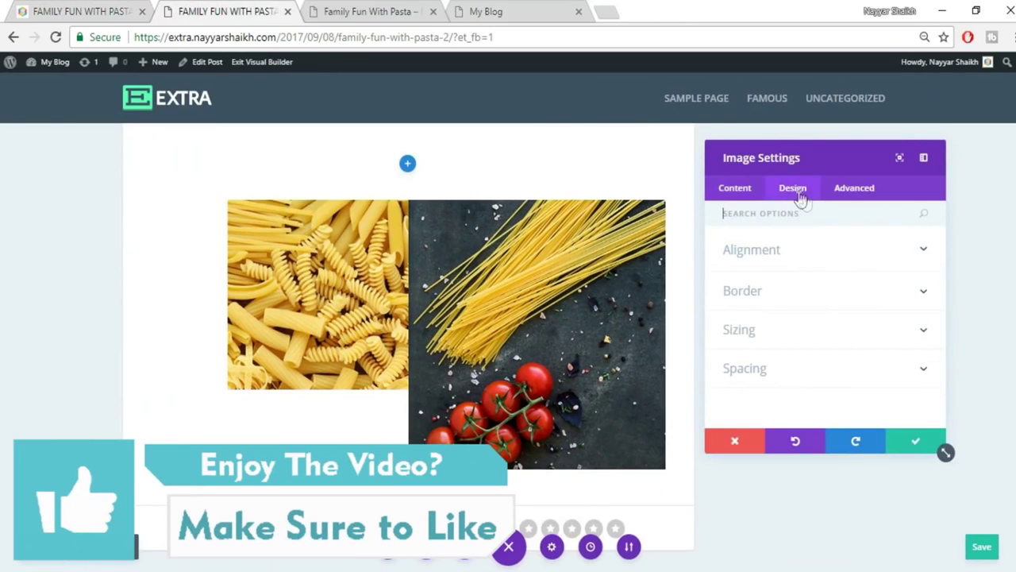
click(770, 379)
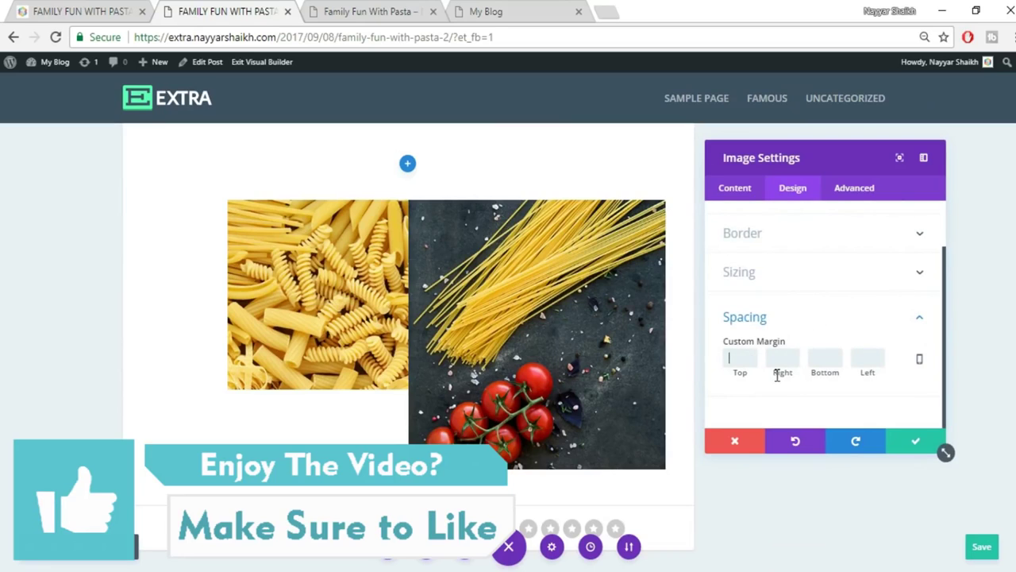
text(30)
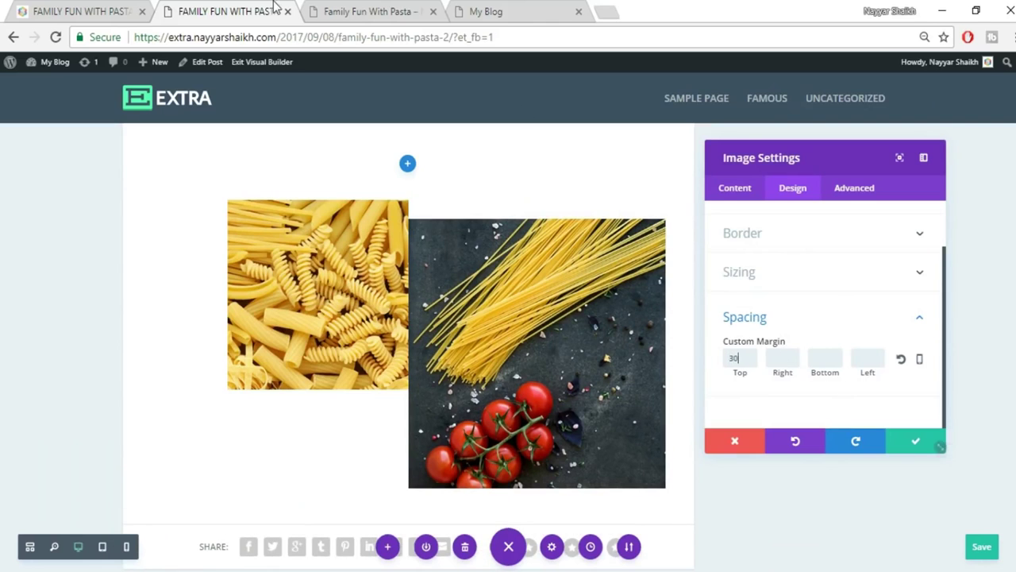
click(94, 10)
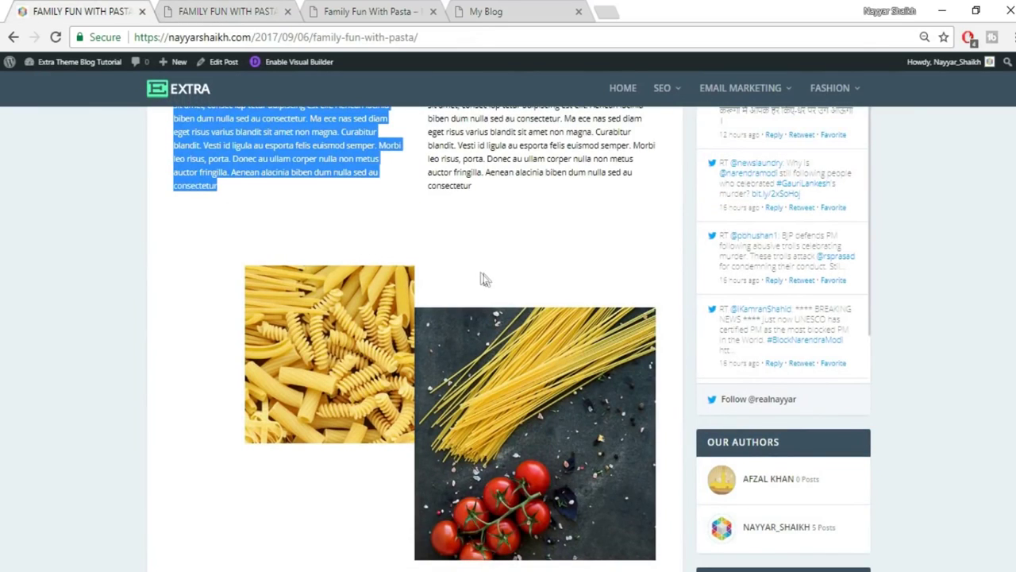
click(223, 13)
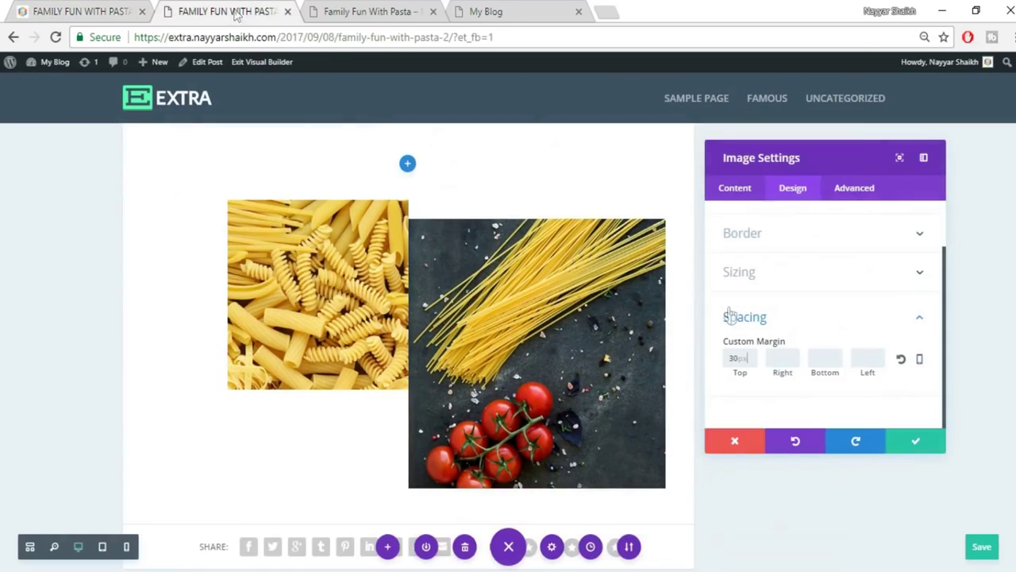
drag(739, 361, 692, 362)
text(60)
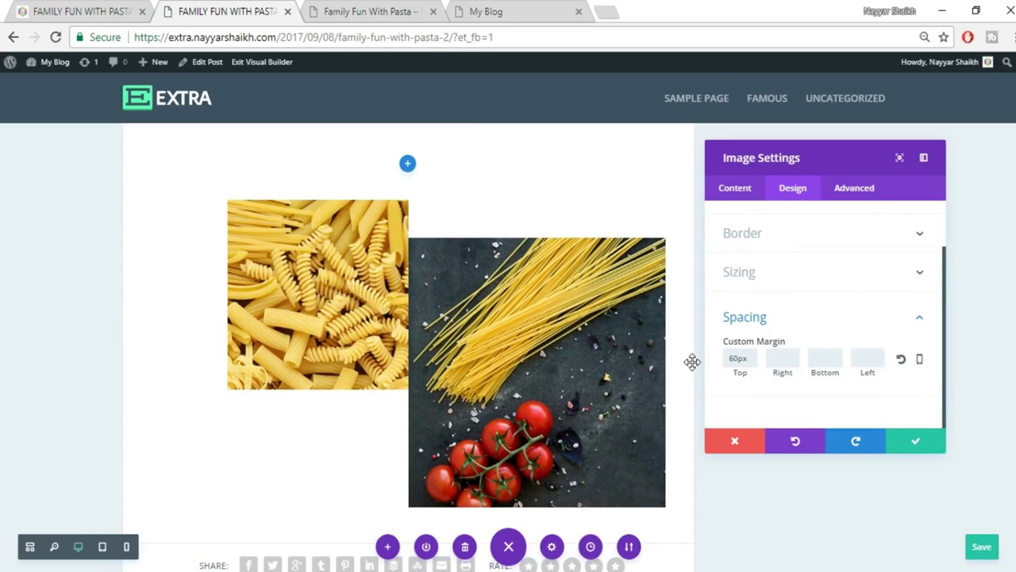
click(921, 446)
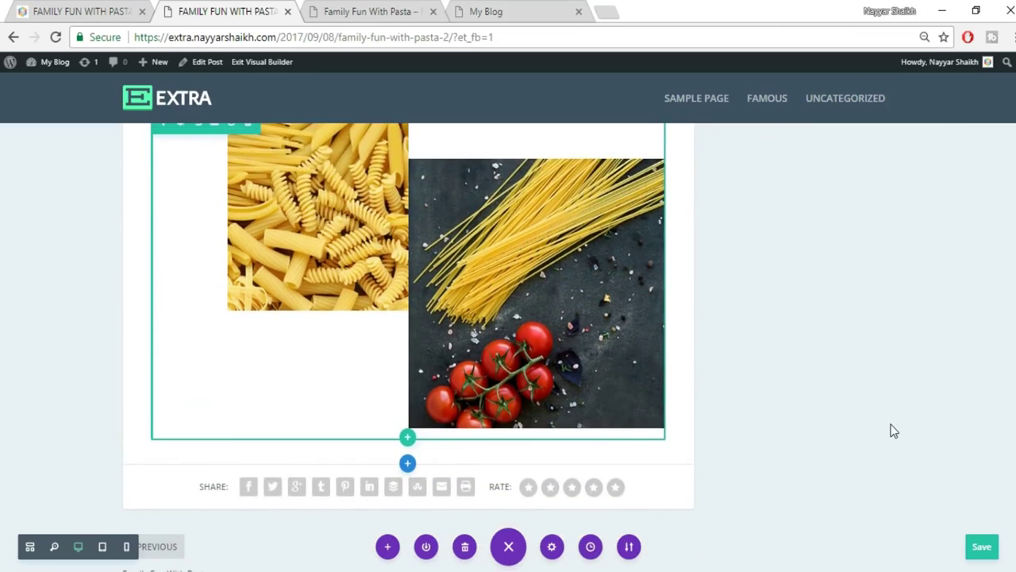
Scroll the live post down to the FOLLOW THESE 4 STEPS TO START heading.
scroll(890, 389, down, 1)
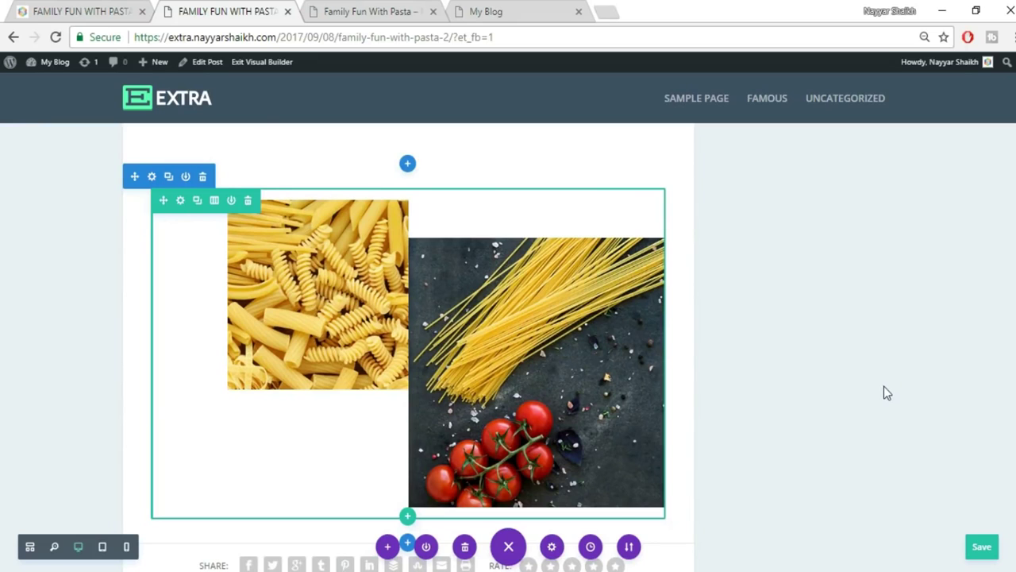
click(75, 11)
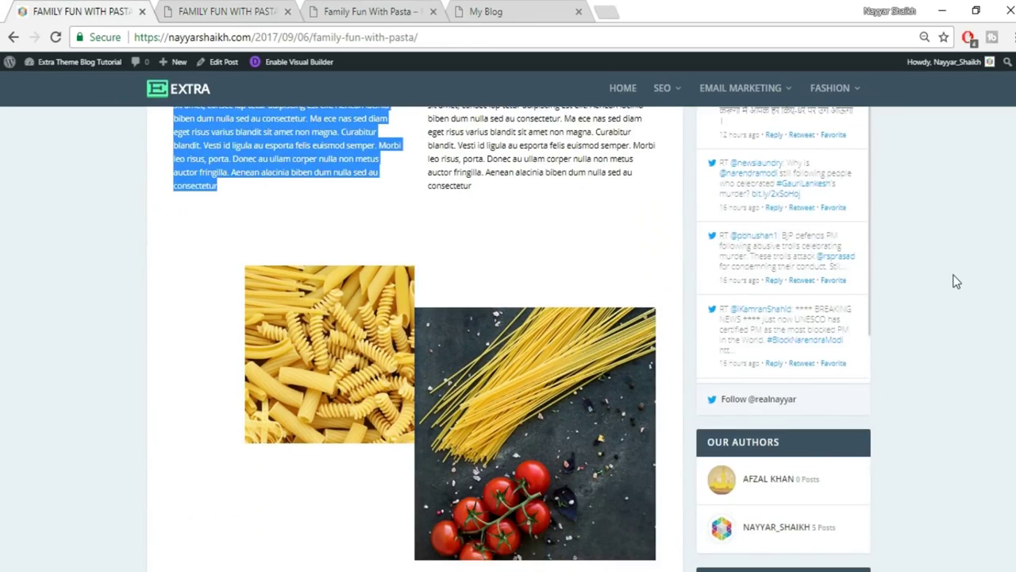
scroll(957, 281, down, 5)
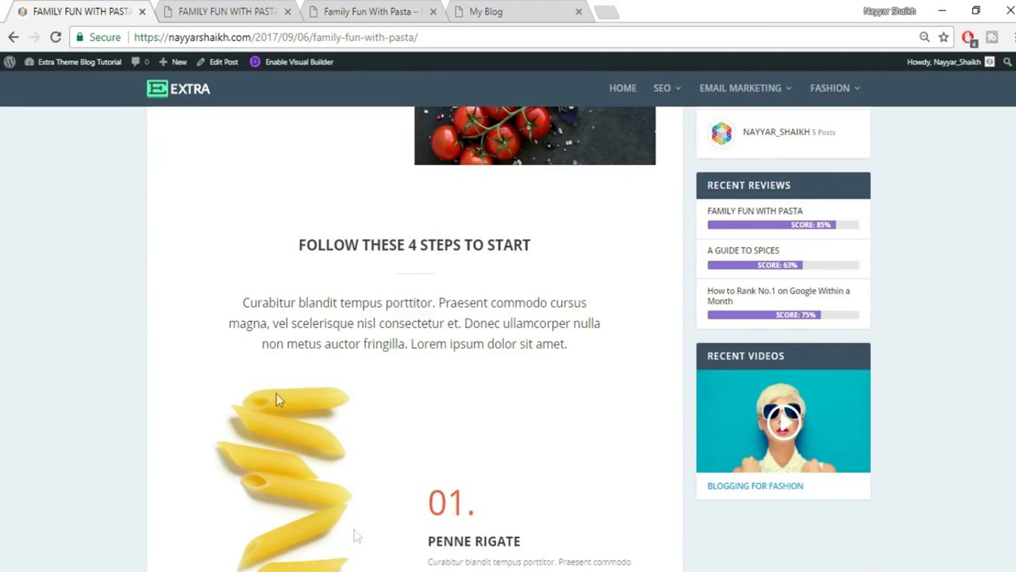
Add a regular one-column section below the images containing a Text module.
click(206, 8)
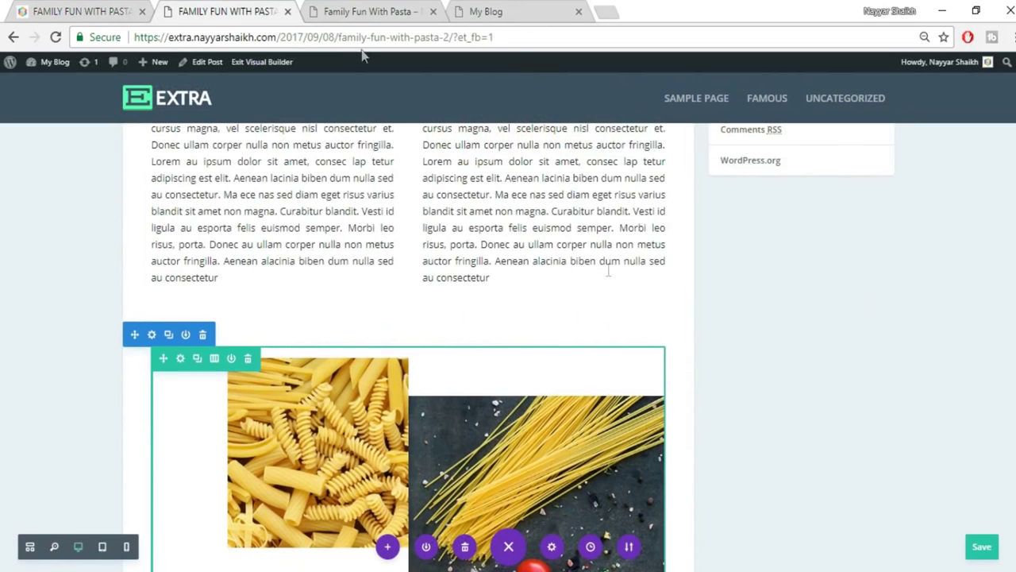
scroll(600, 350, down, 5)
click(406, 308)
click(337, 264)
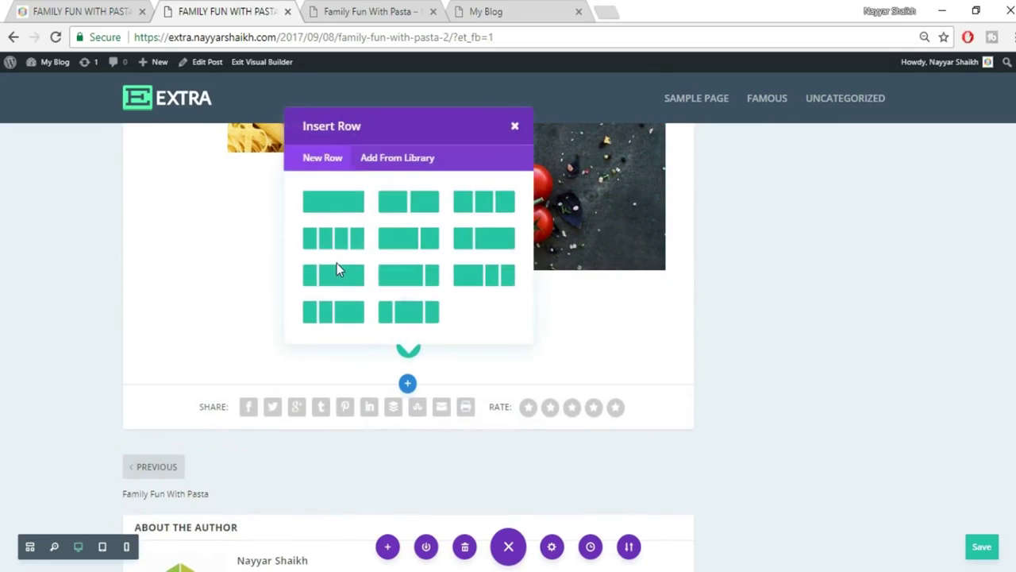
click(350, 211)
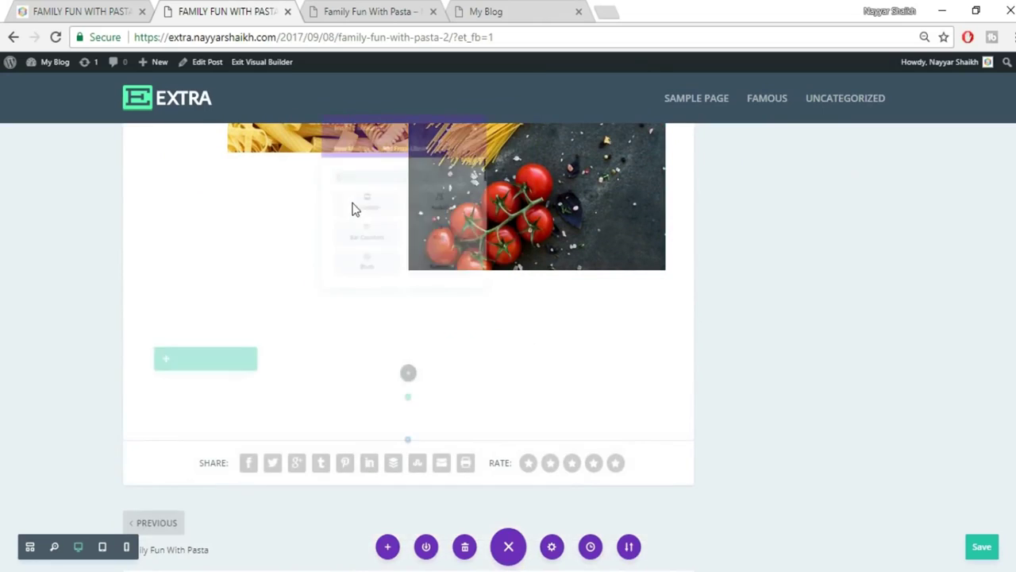
text(tex)
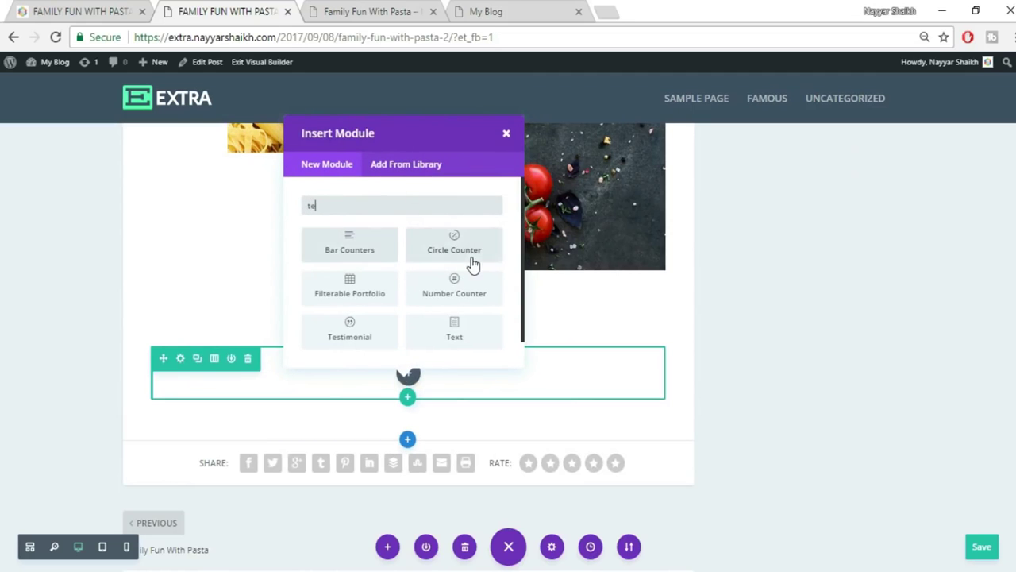
click(365, 254)
Copy the FOLLOW THESE 4 STEPS TO START heading from the live post into the text module.
click(43, 11)
drag(292, 246, 334, 246)
drag(565, 254, 574, 254)
key(ctrl+c)
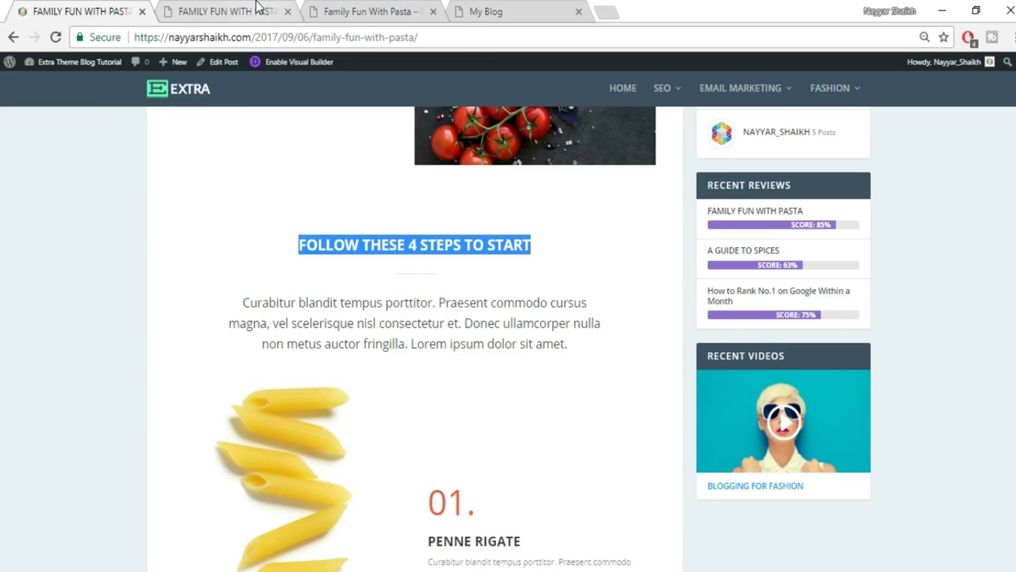
click(254, 9)
click(905, 312)
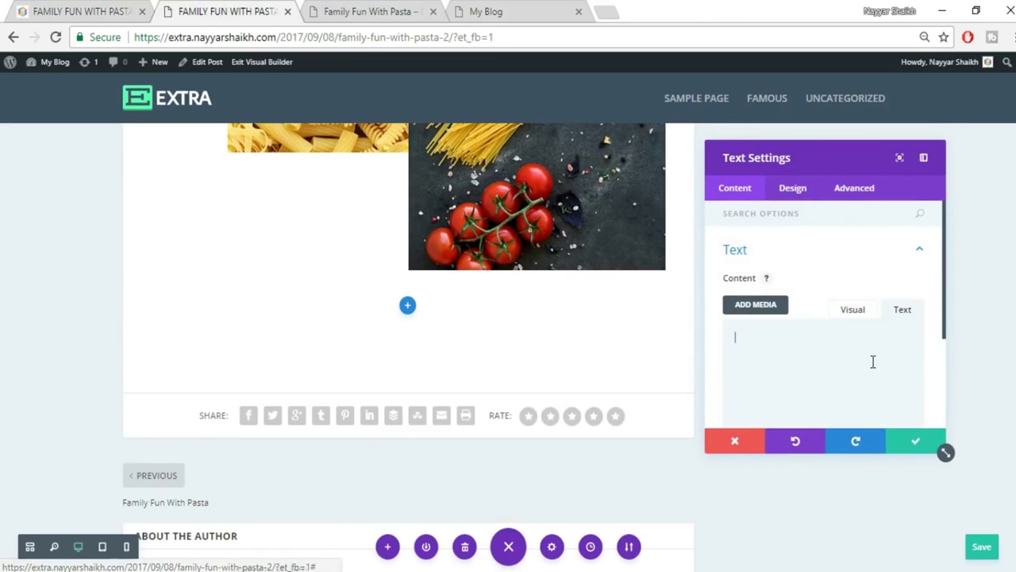
key(ctrl+v)
click(860, 315)
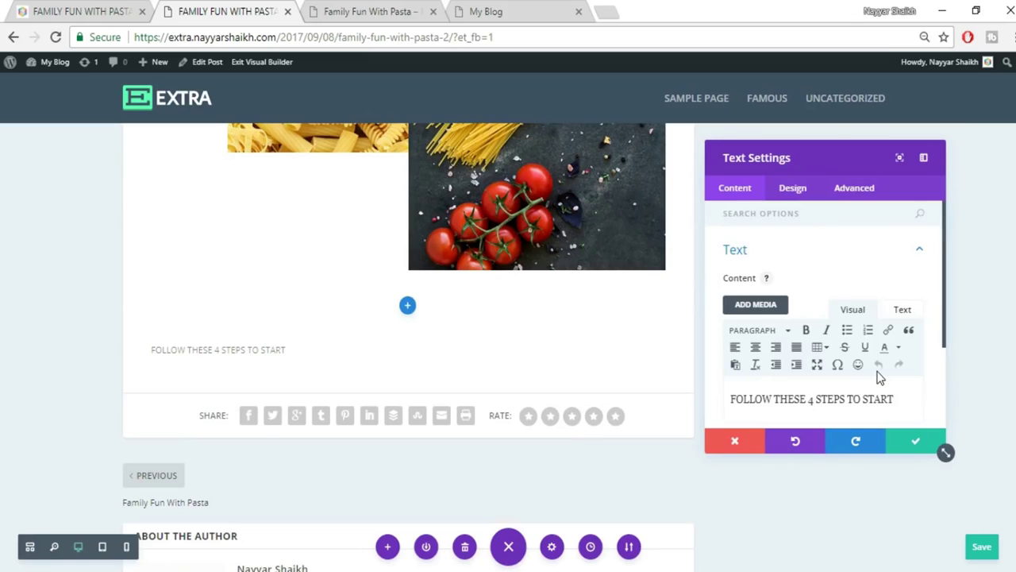
scroll(878, 371, down, 2)
Center the heading text and set its font size to 25px.
click(790, 192)
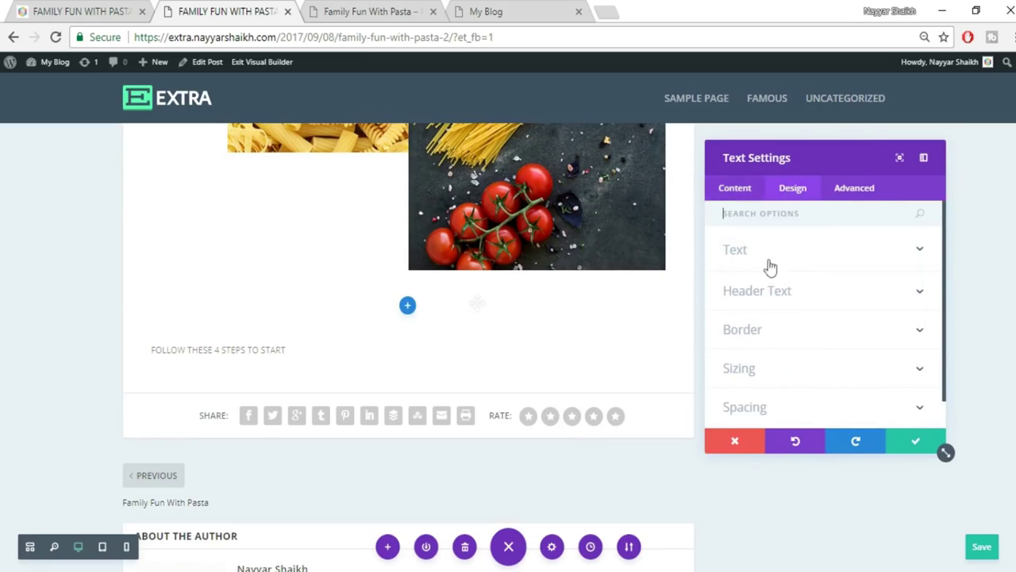
click(805, 253)
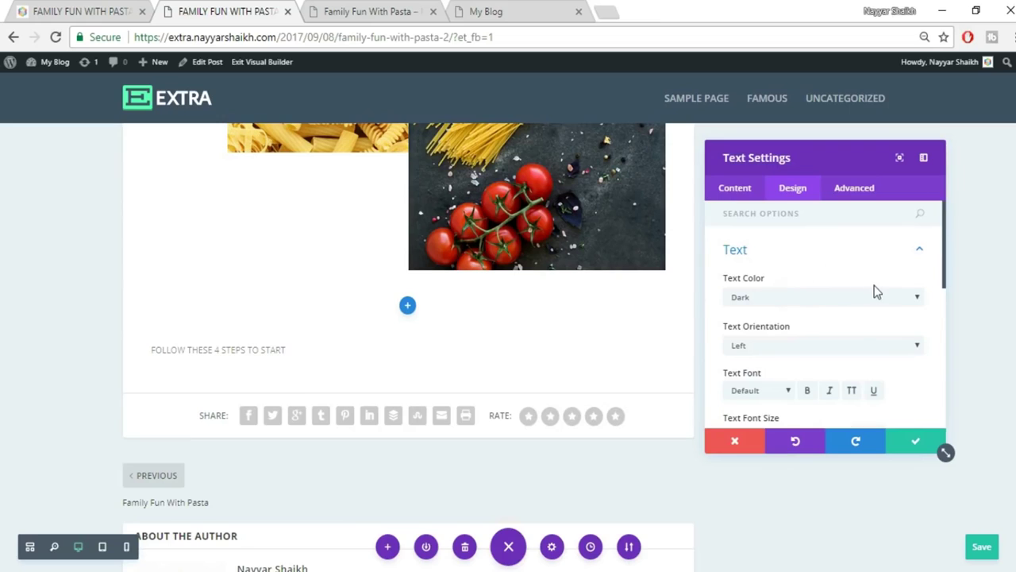
scroll(876, 290, down, 1)
click(789, 268)
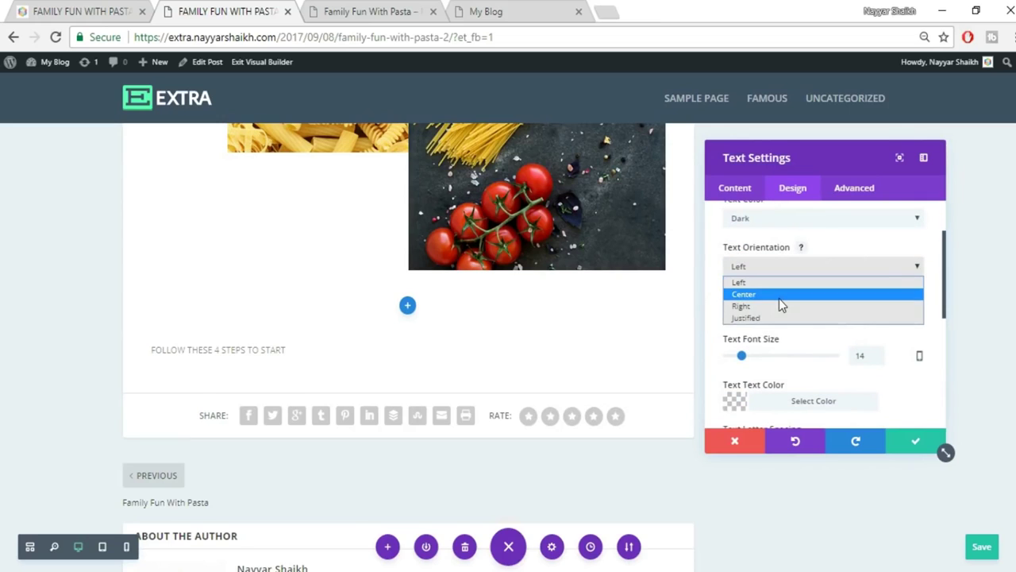
click(779, 296)
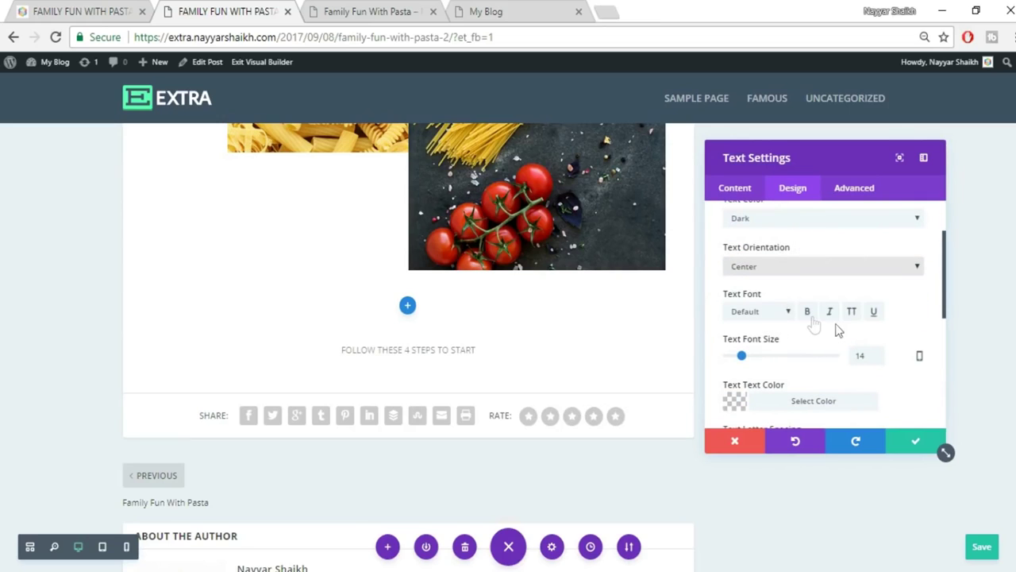
scroll(812, 324, down, 2)
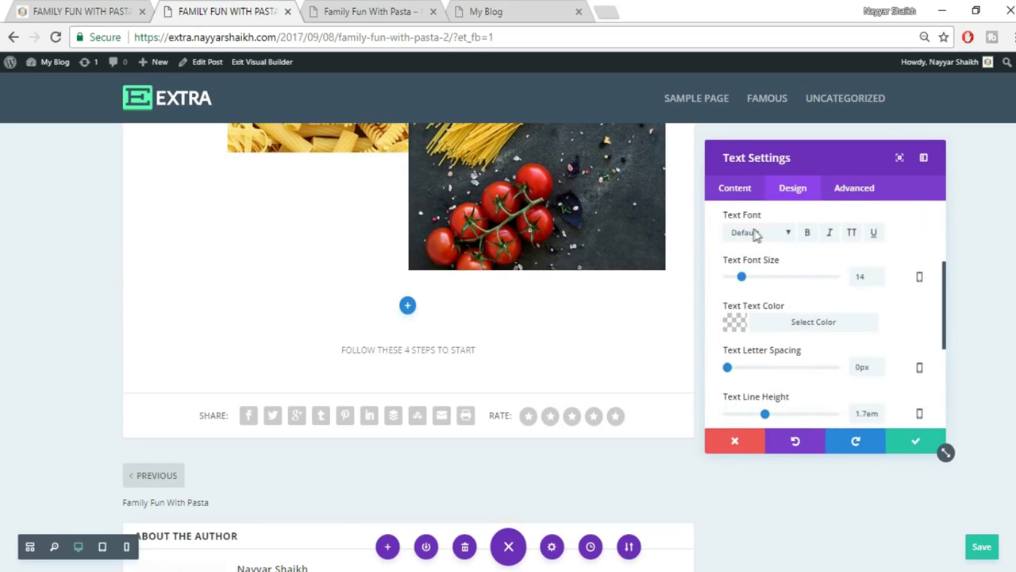
drag(865, 280, 848, 286)
text(20)
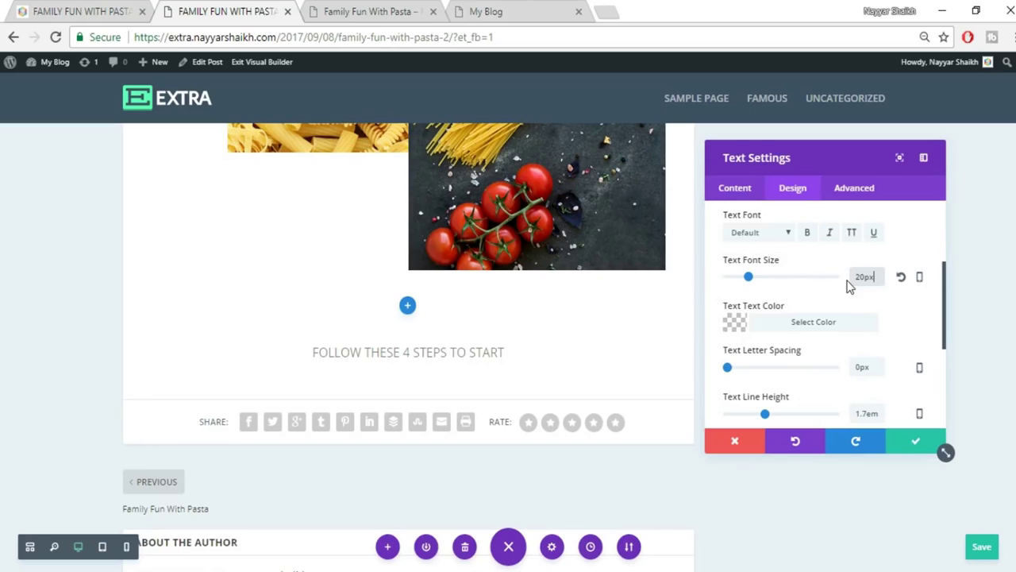
drag(864, 280, 823, 284)
text(25)
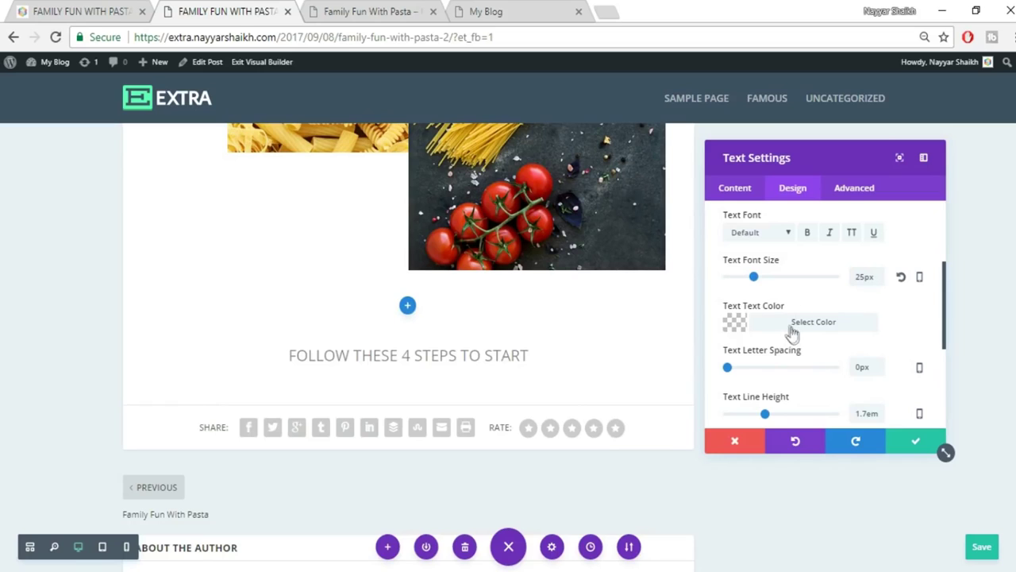
Make the heading colour black at 0.88 opacity.
scroll(887, 321, down, 1)
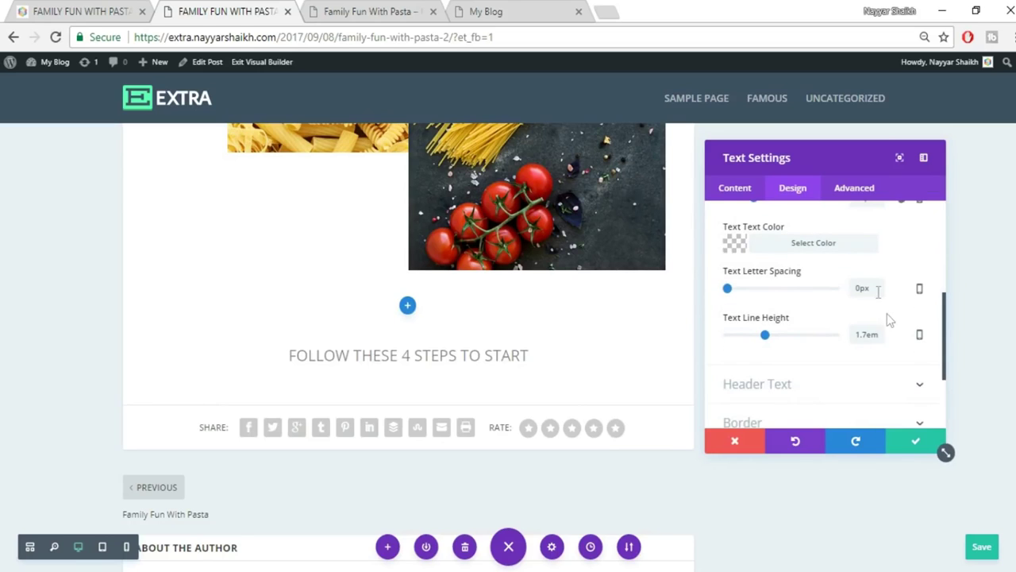
click(804, 253)
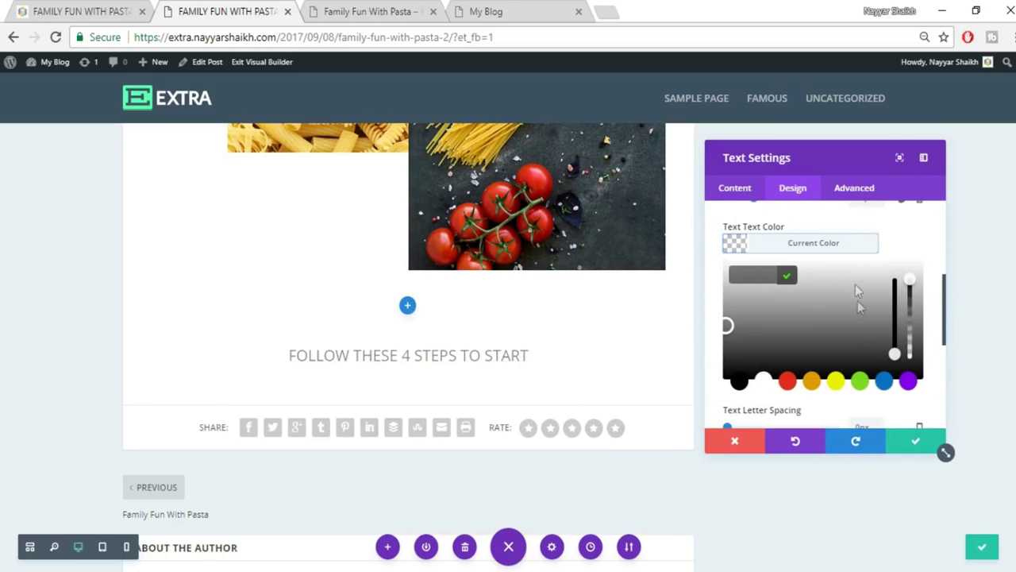
click(787, 384)
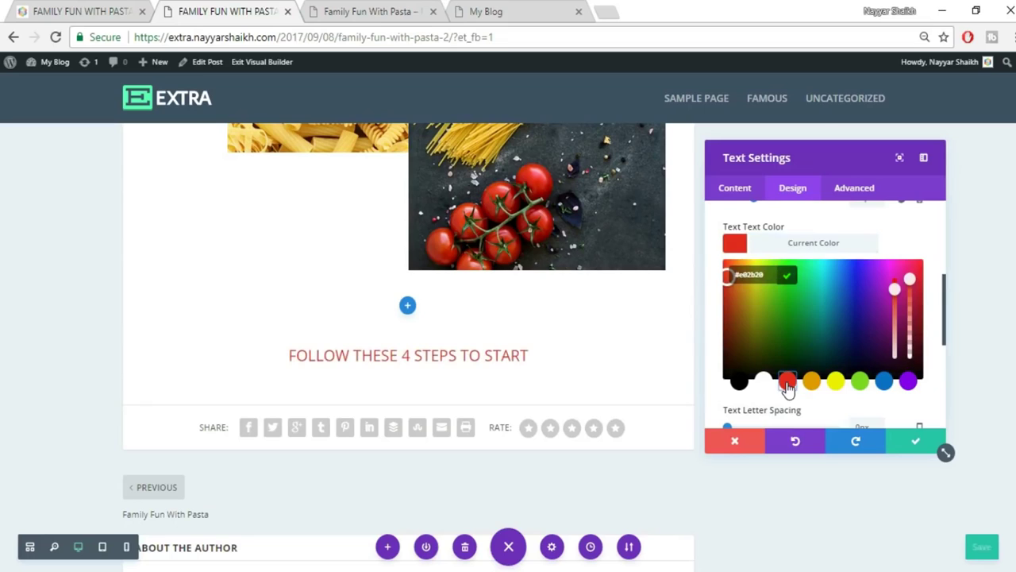
click(837, 386)
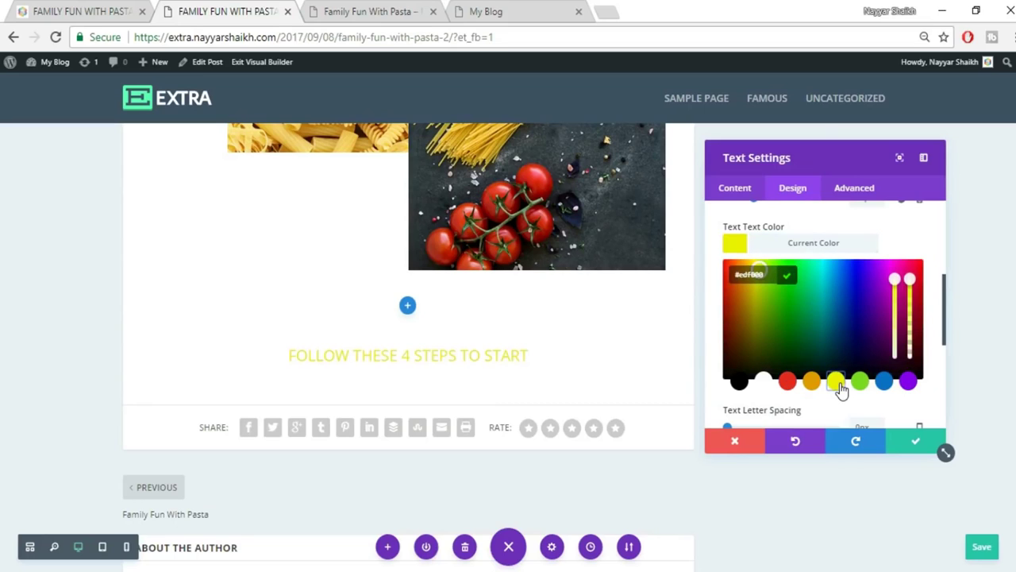
click(738, 383)
mouse_move(913, 280)
mouse_down()
mouse_move(909, 306)
mouse_move(910, 291)
mouse_up()
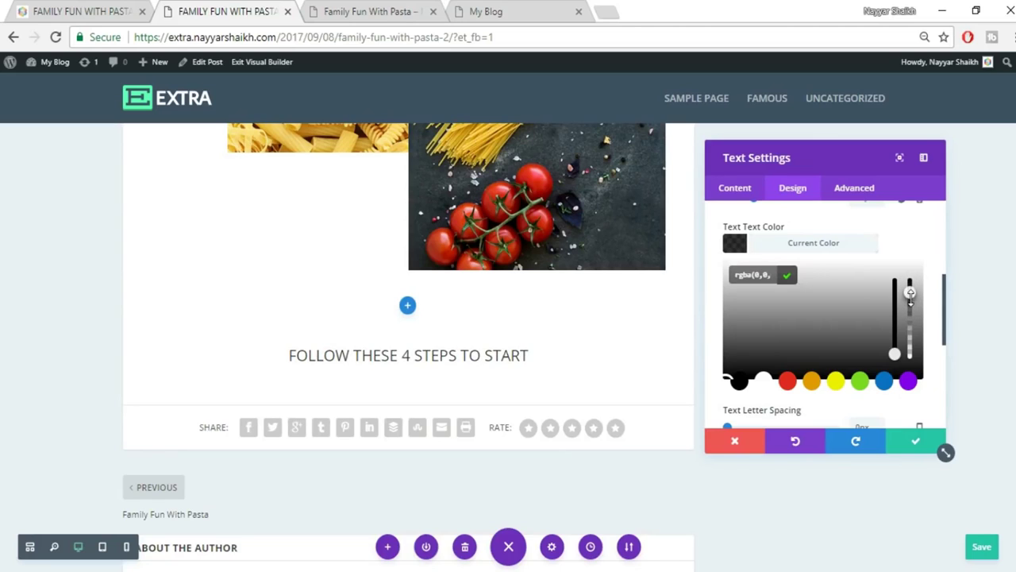
click(49, 6)
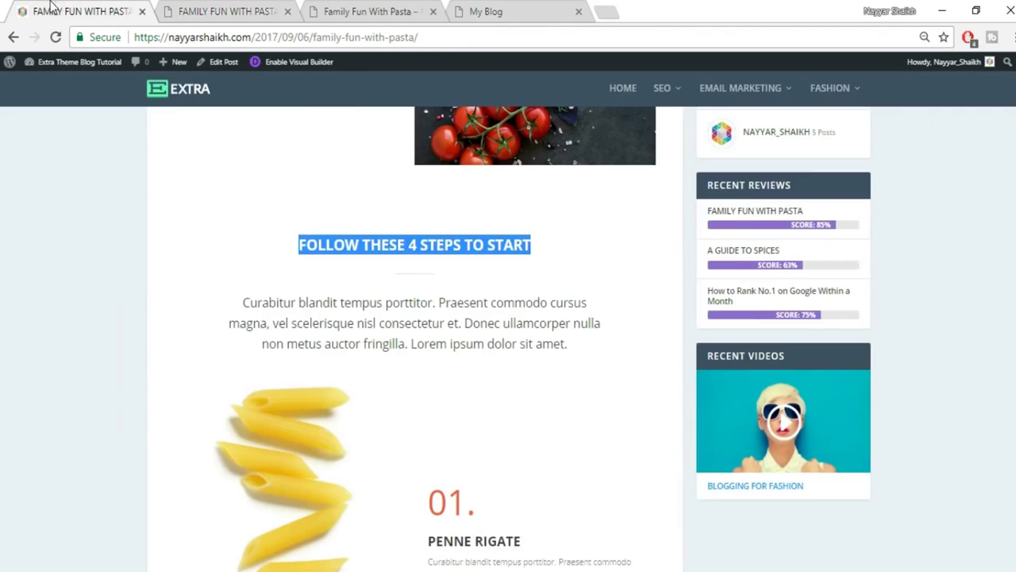
Make the FOLLOW THESE 4 STEPS TO START heading bold, checking it against the reference post.
click(331, 246)
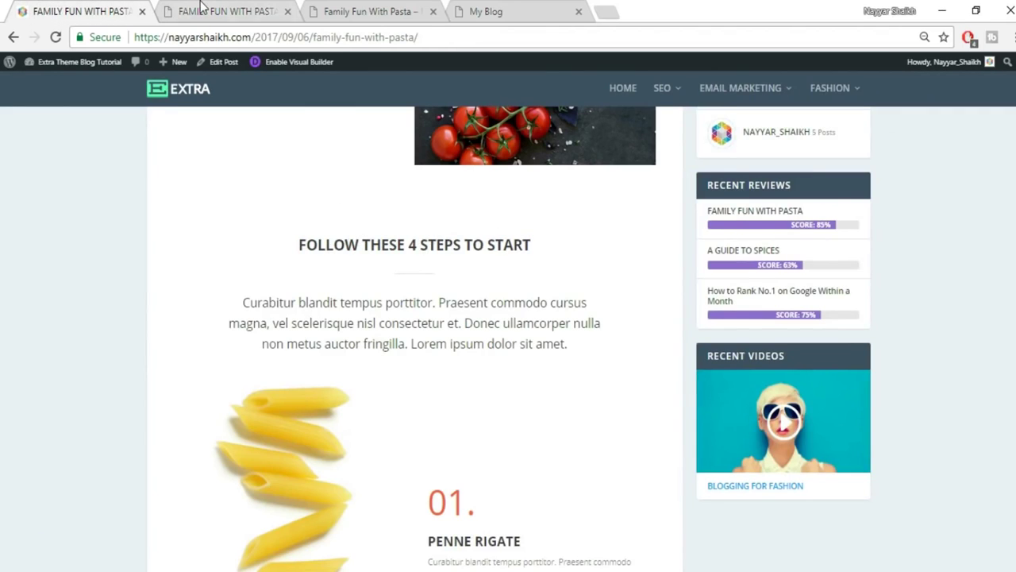
click(201, 6)
scroll(818, 238, up, 4)
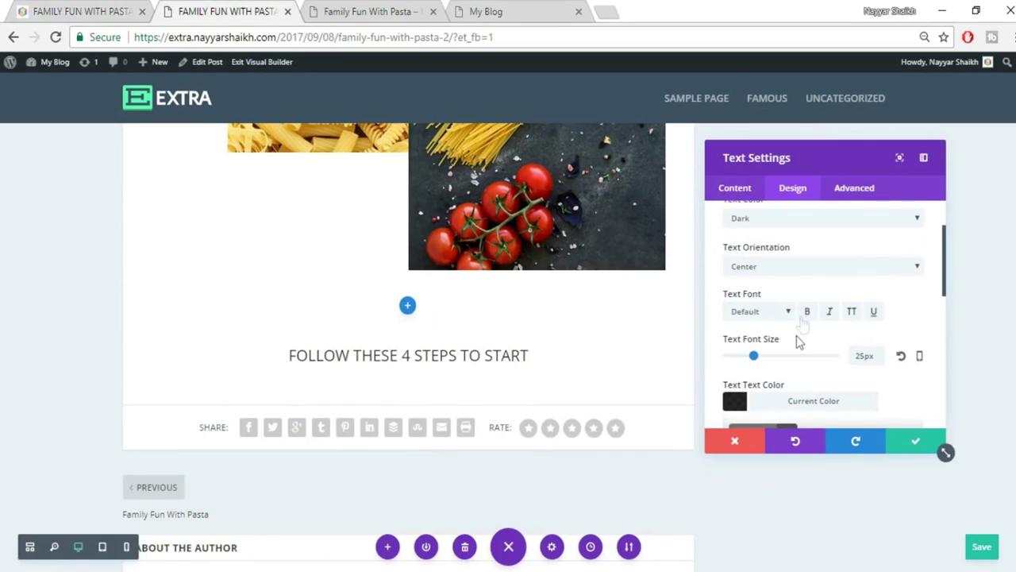
click(806, 312)
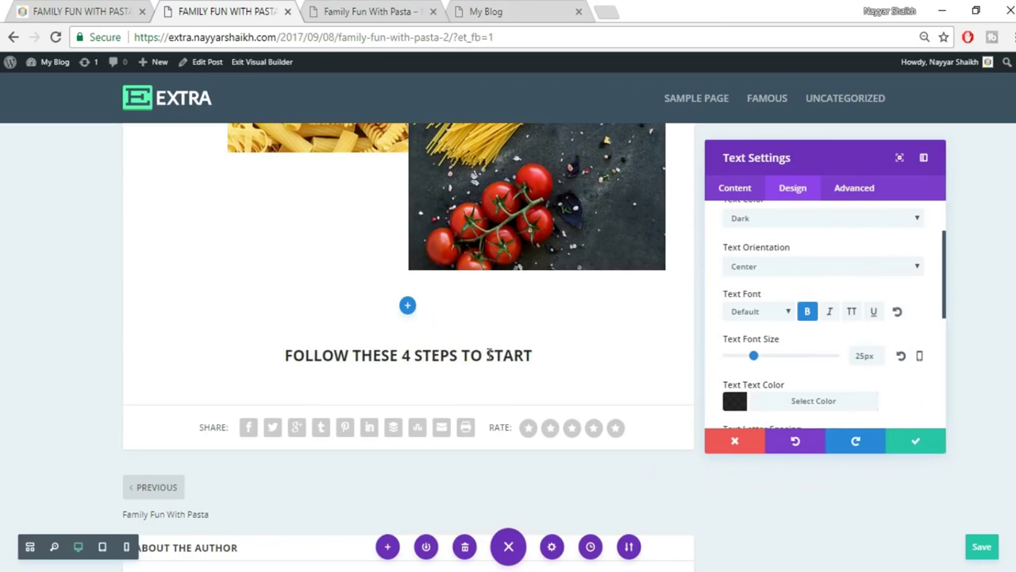
key(ctrl+Page_Up)
click(231, 8)
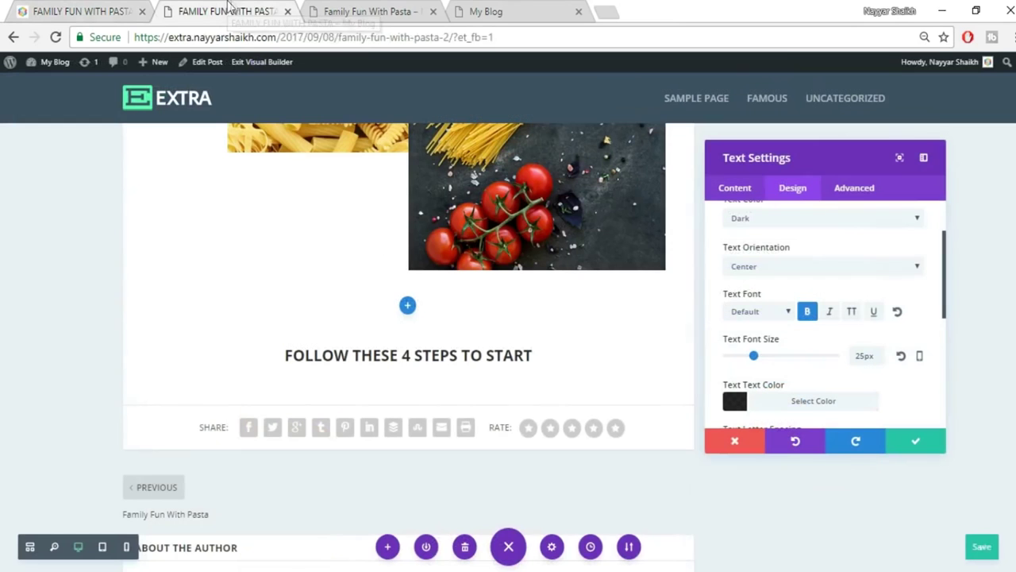
scroll(902, 400, down, 10)
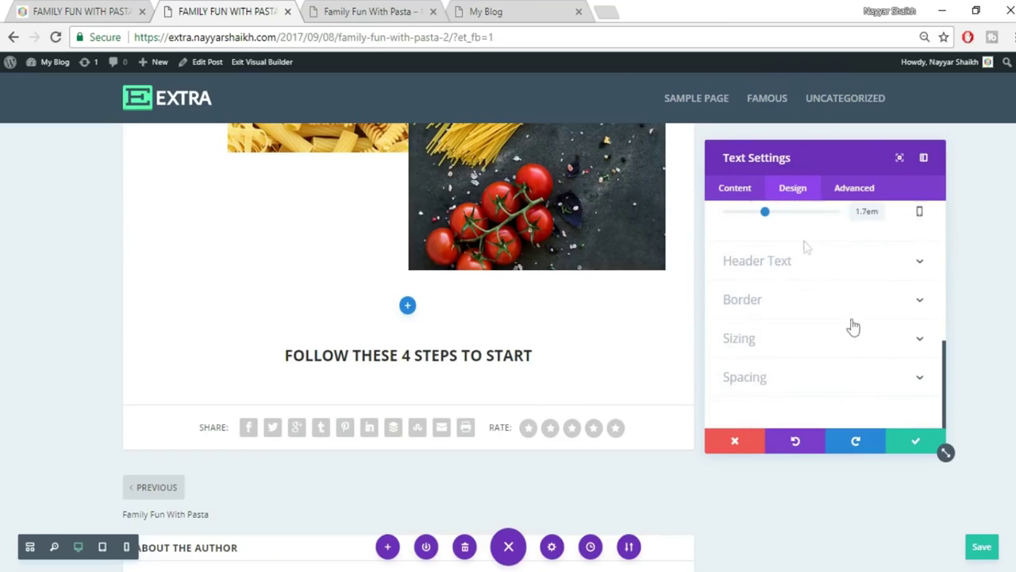
click(722, 188)
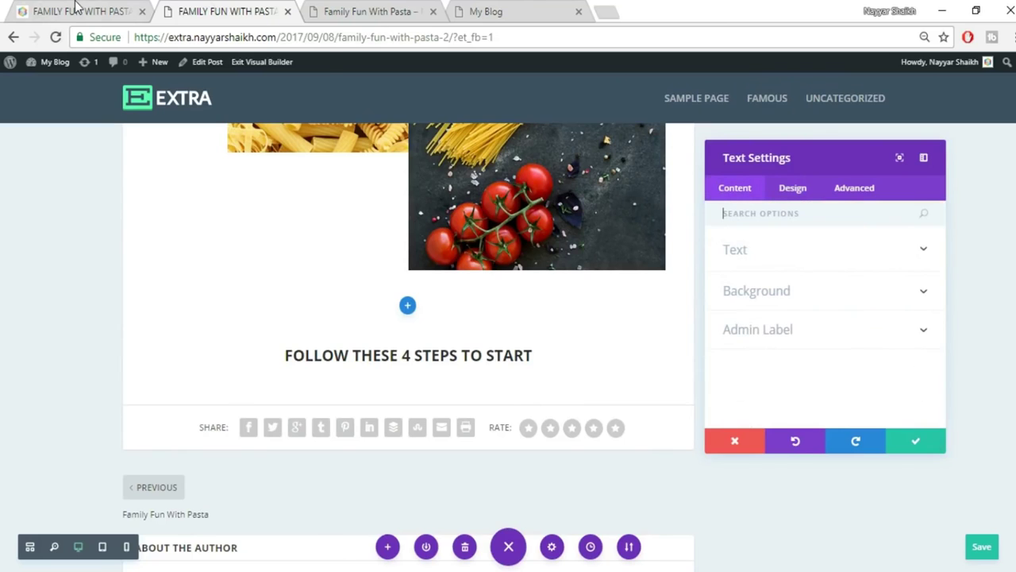
click(77, 9)
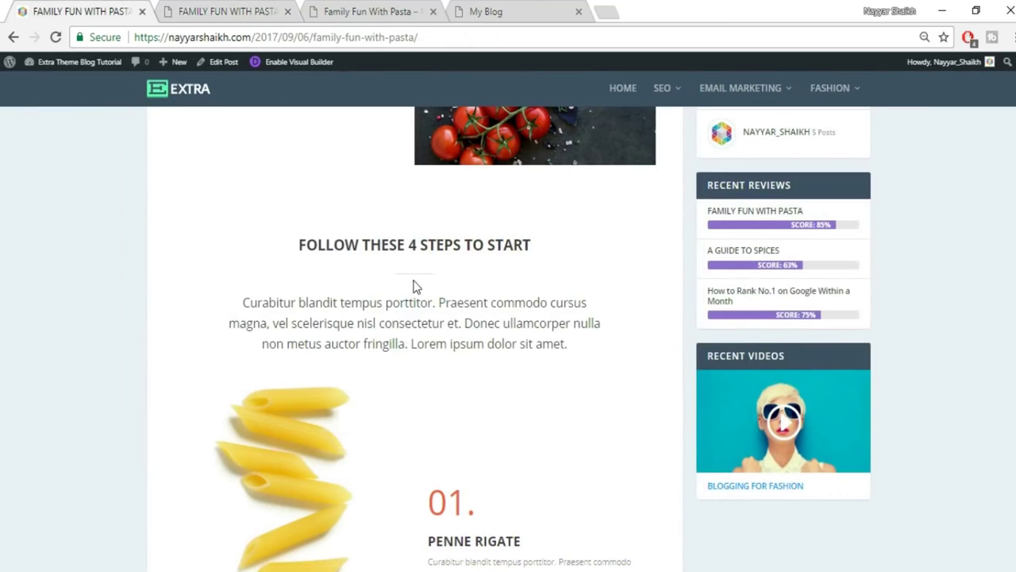
Upload the divider2 image and insert it on its own line below the heading text.
click(262, 10)
click(785, 260)
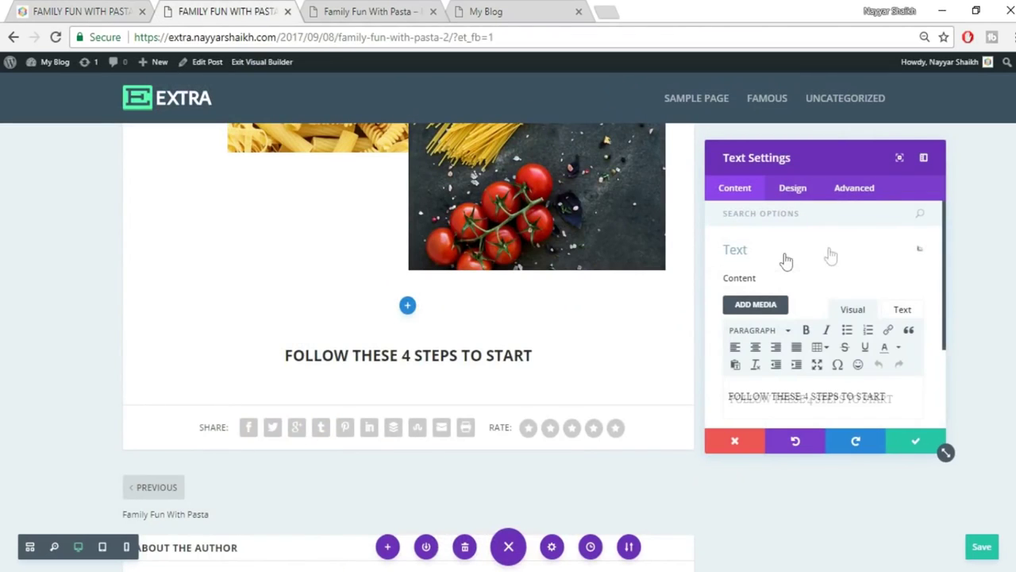
scroll(873, 355, down, 2)
click(902, 319)
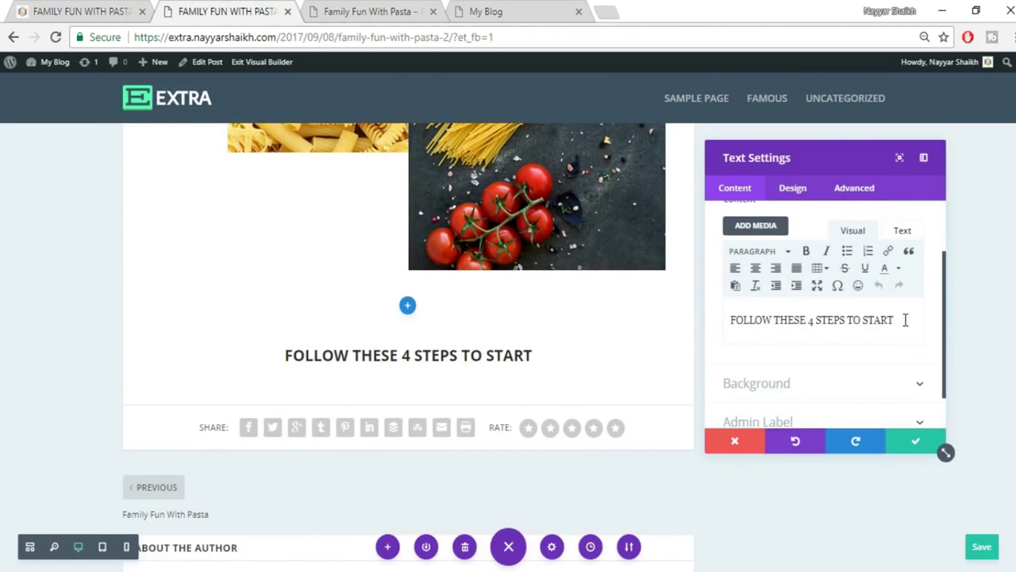
click(762, 228)
click(192, 113)
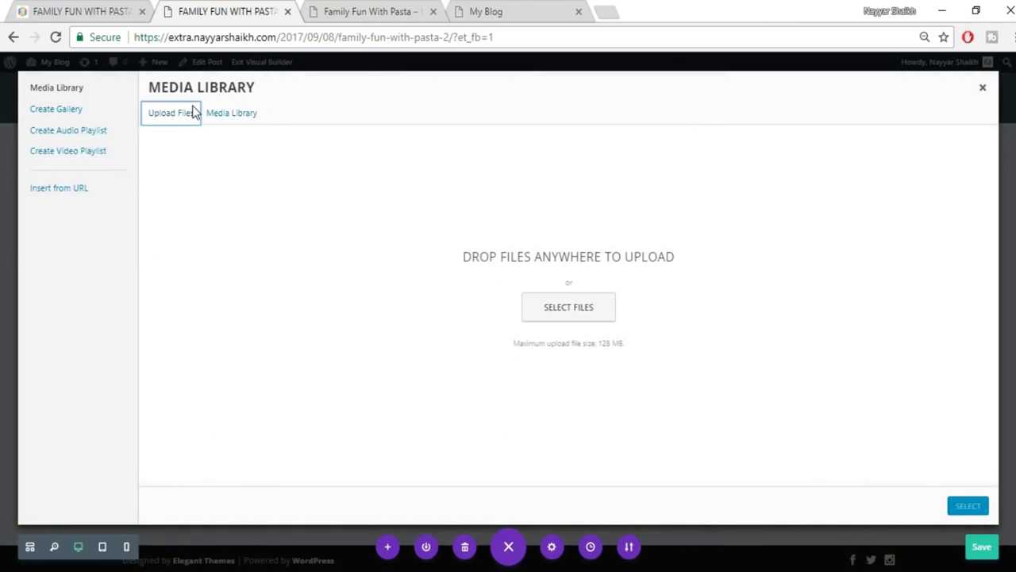
click(608, 313)
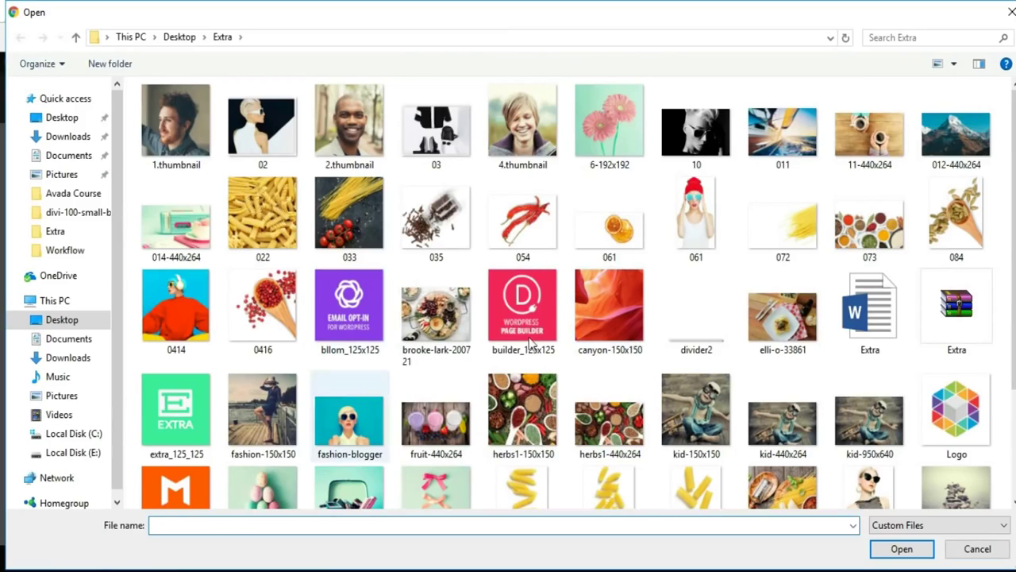
click(696, 337)
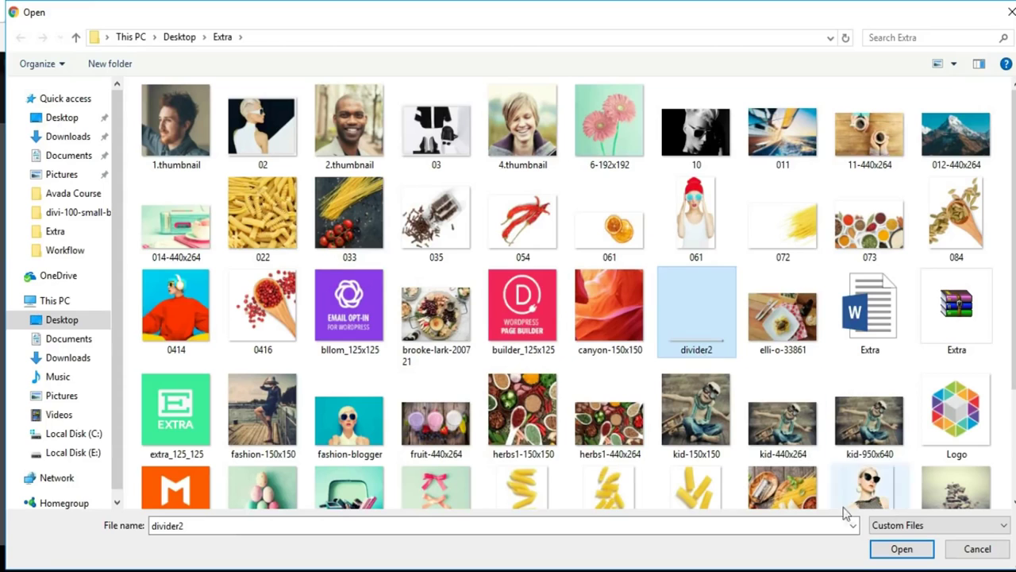
click(900, 548)
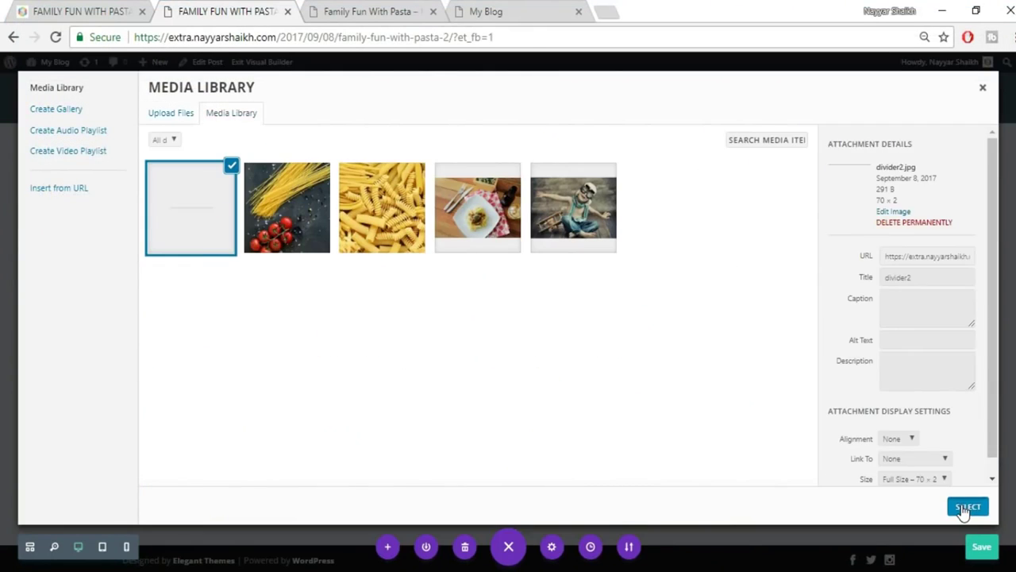
click(967, 506)
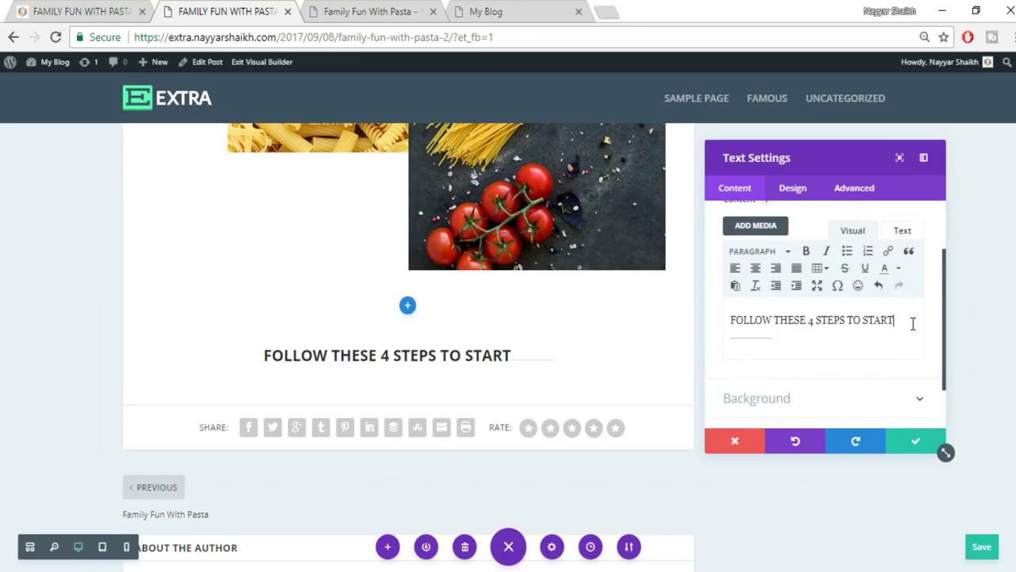
key(Return)
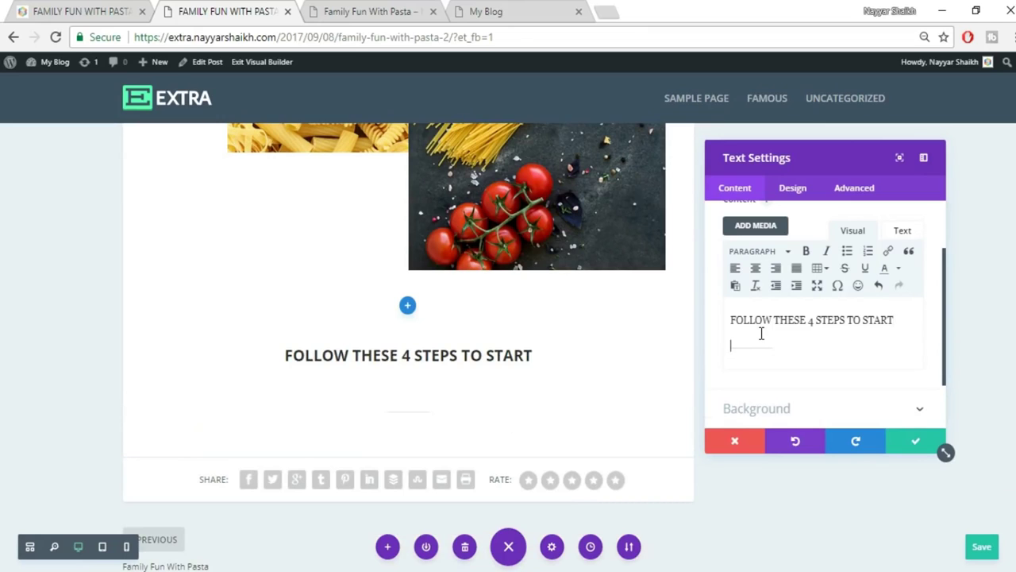
key(BackSpace)
key(Return)
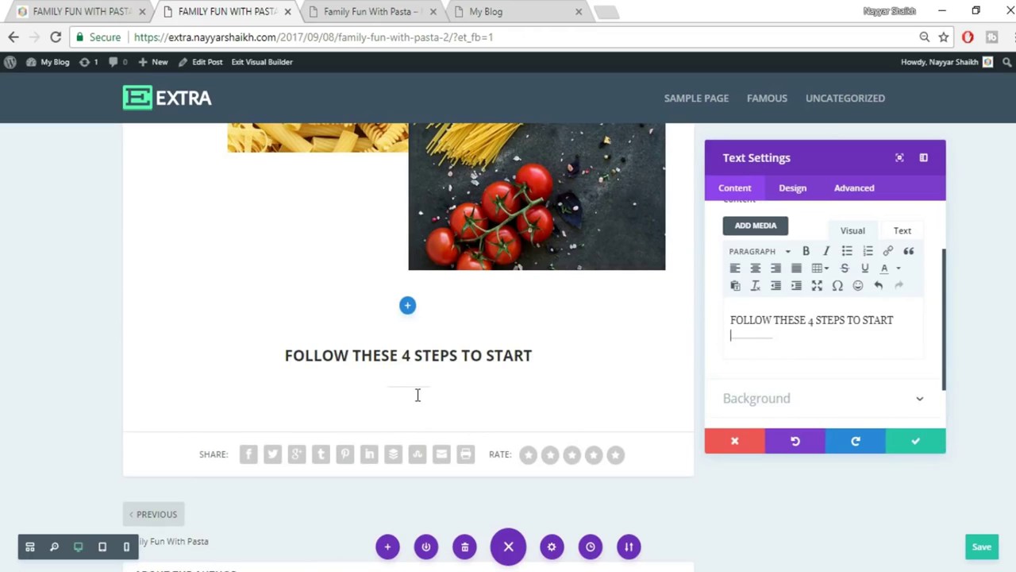
Save the heading settings and select the intro paragraph in the reference post.
click(918, 446)
scroll(909, 419, down, 2)
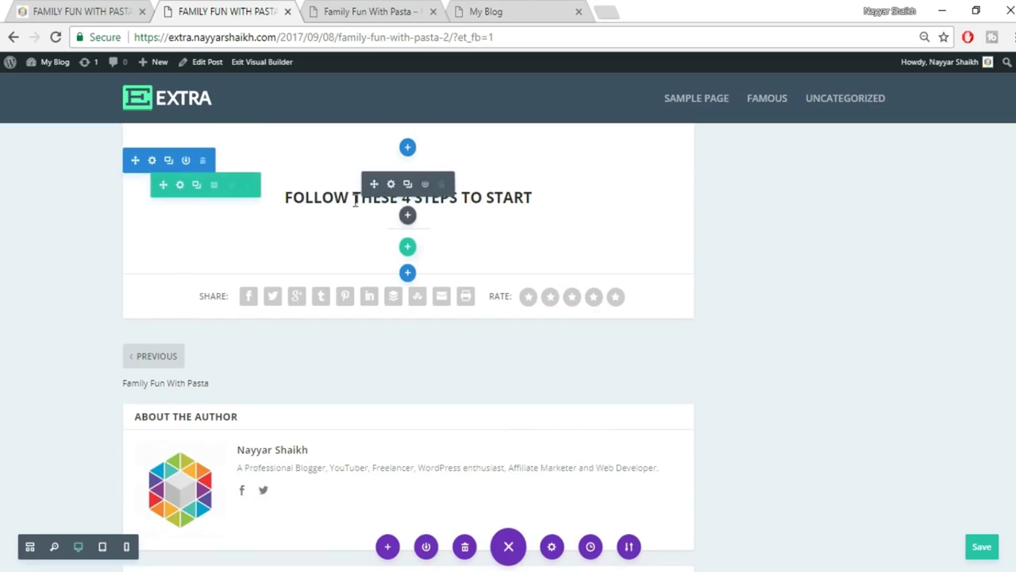
key(ctrl+shift+Tab)
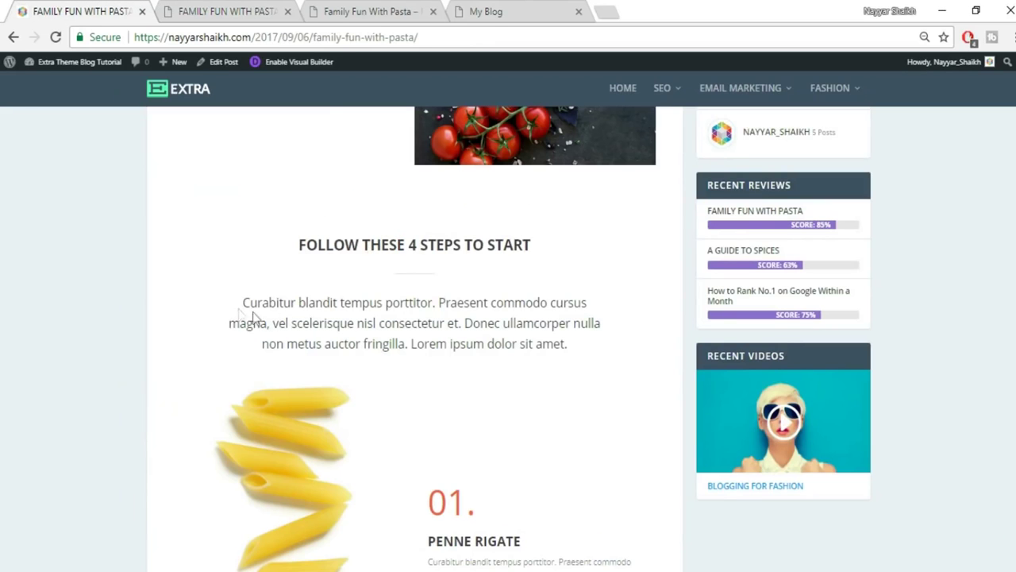
drag(240, 307, 620, 346)
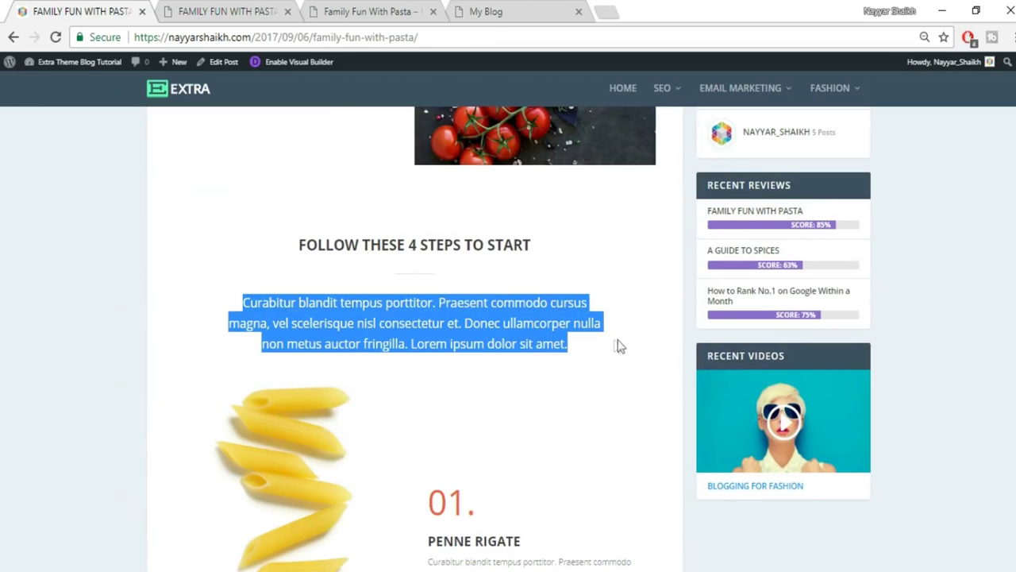
click(226, 11)
Open the new-module picker beneath the heading.
mouse_move(411, 222)
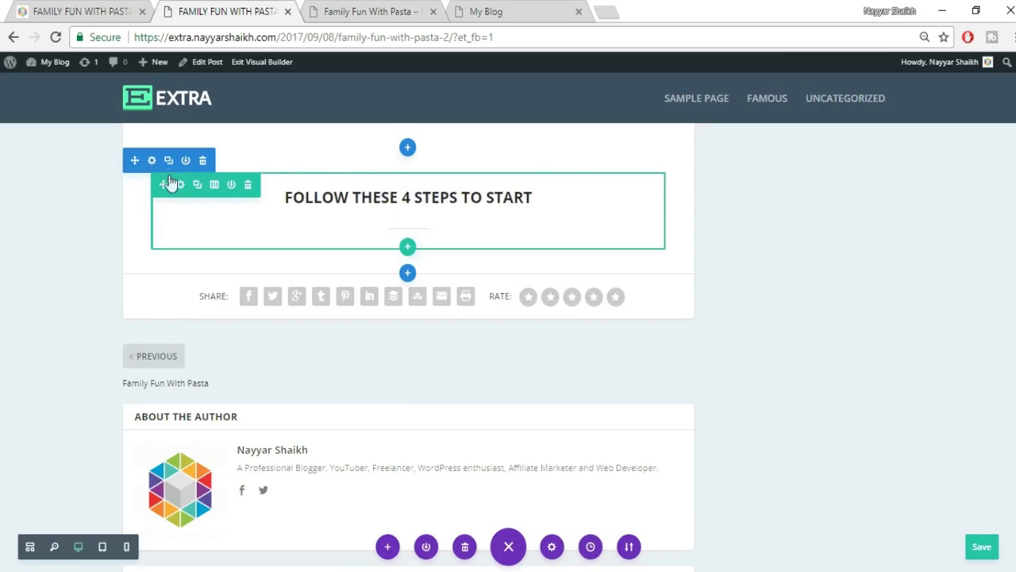
drag(191, 195, 349, 190)
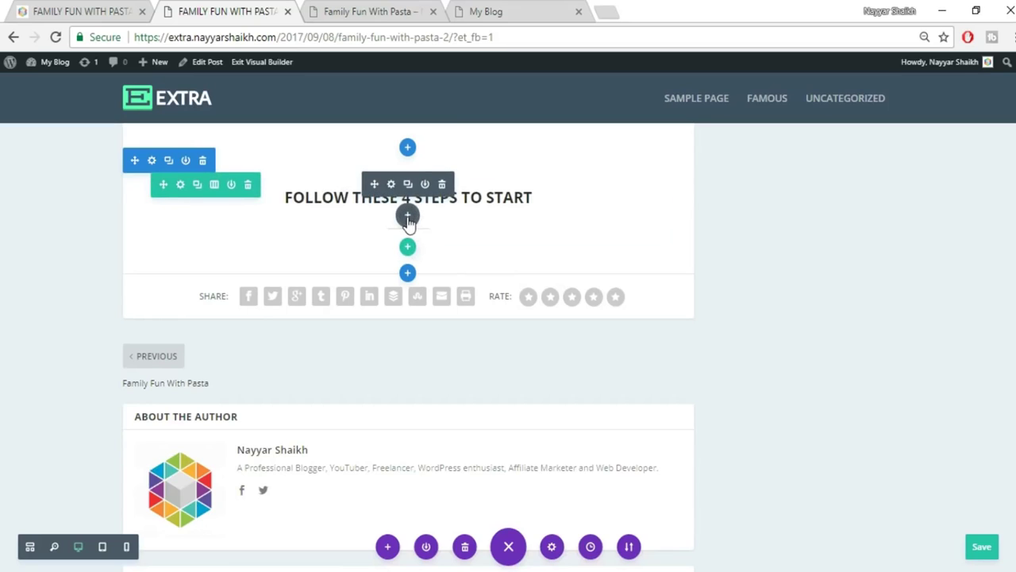
click(407, 218)
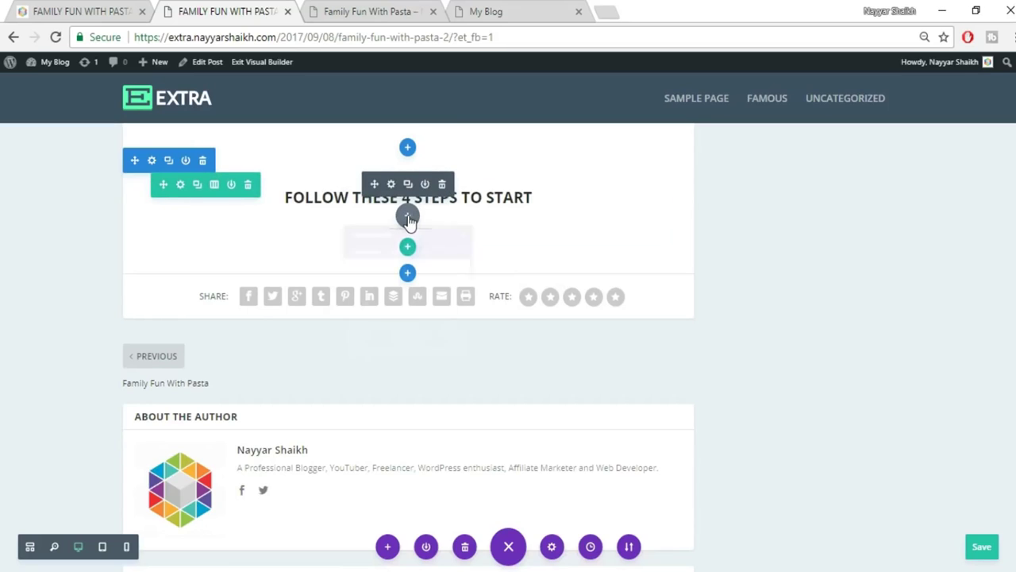
Add a Text module beneath the heading, using the visual editor.
text(tex)
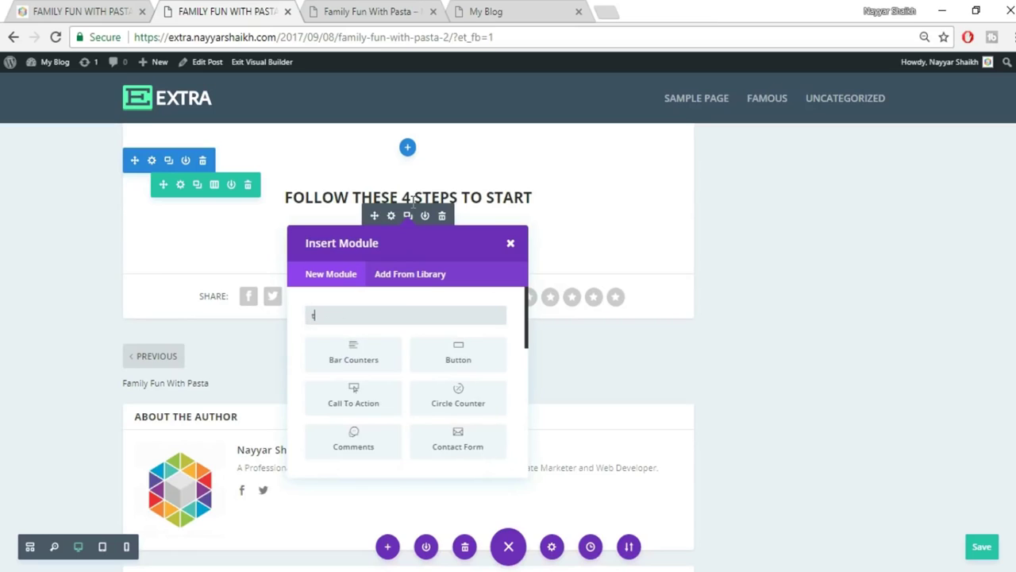
click(365, 373)
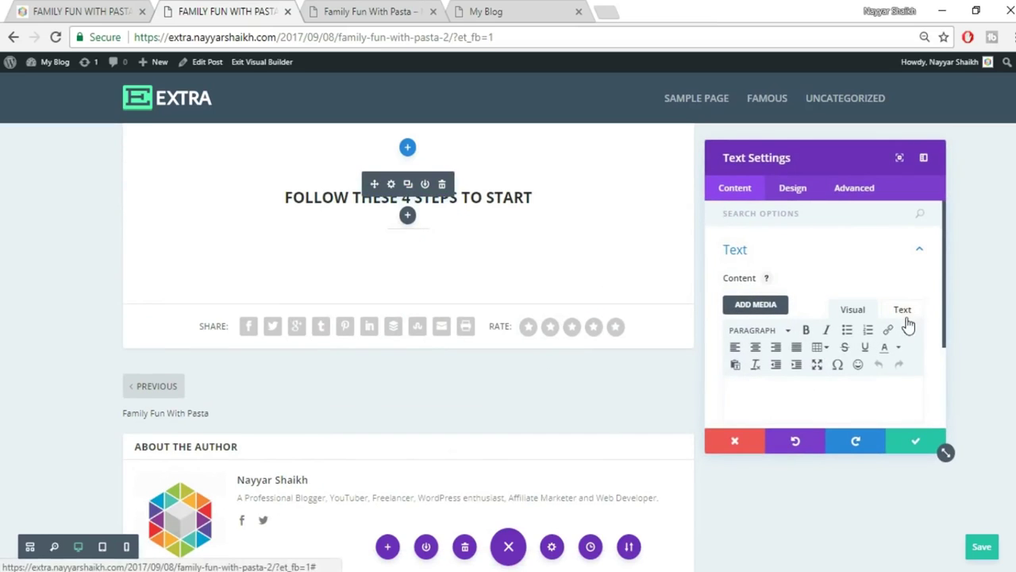
click(854, 312)
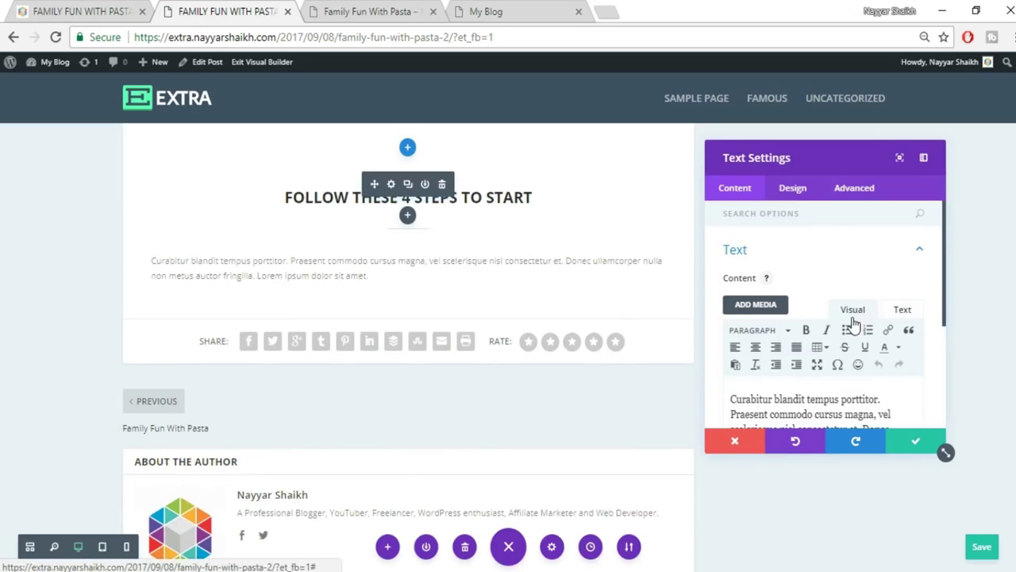
Set the paragraph text to 18px font size and black (#000000) colour.
click(790, 191)
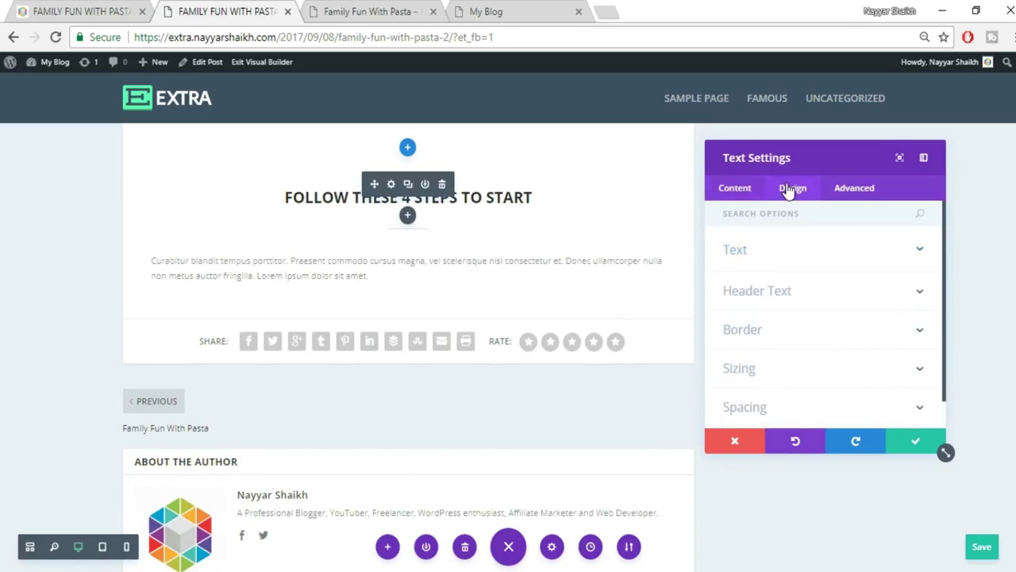
click(811, 261)
scroll(873, 297, down, 3)
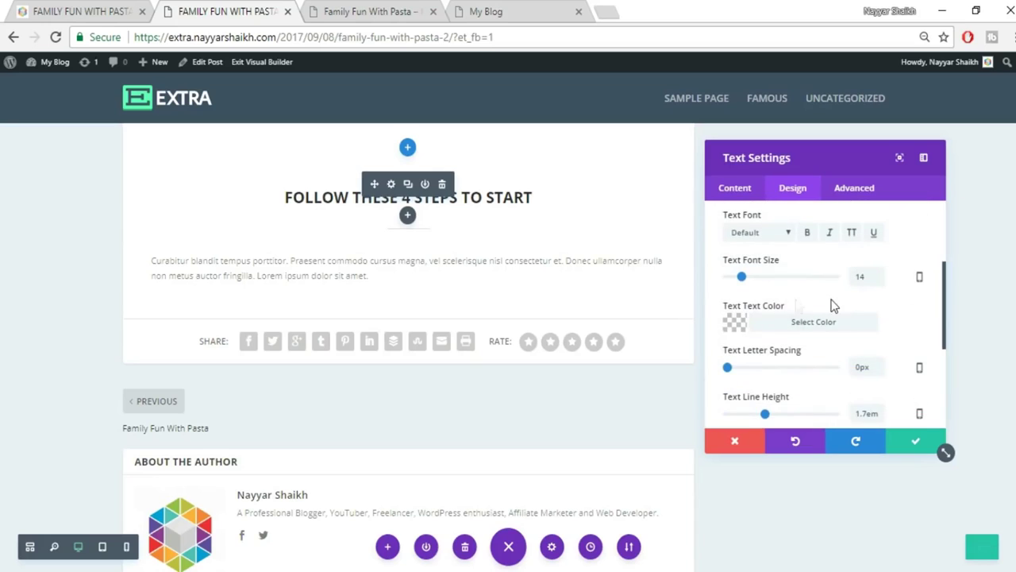
double_click(871, 280)
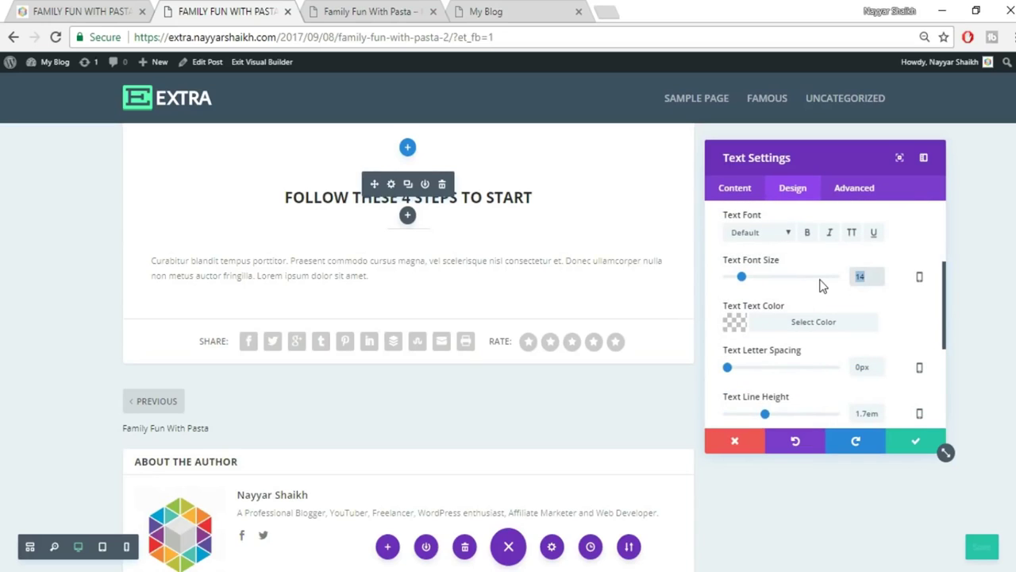
text(18)
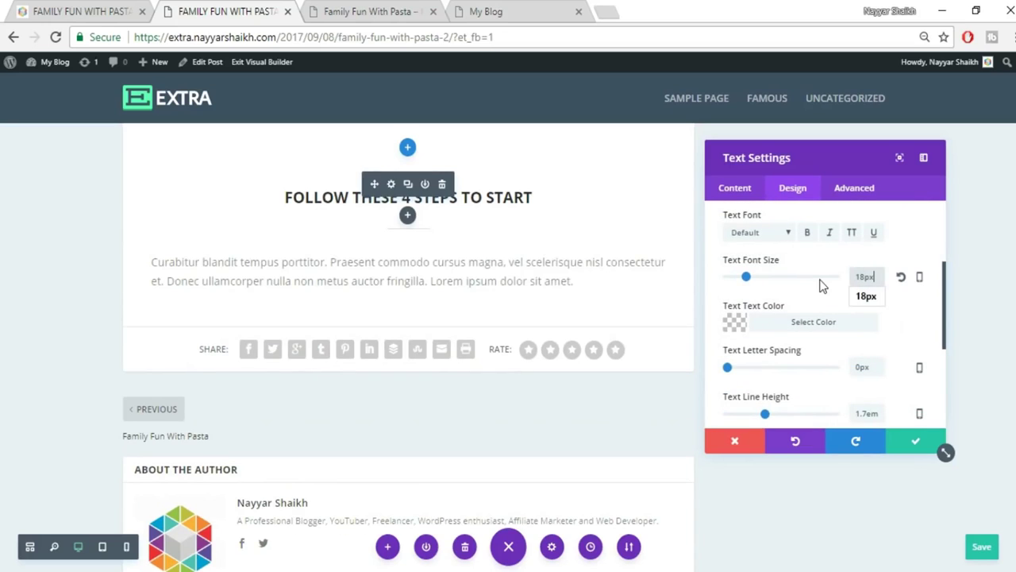
click(826, 323)
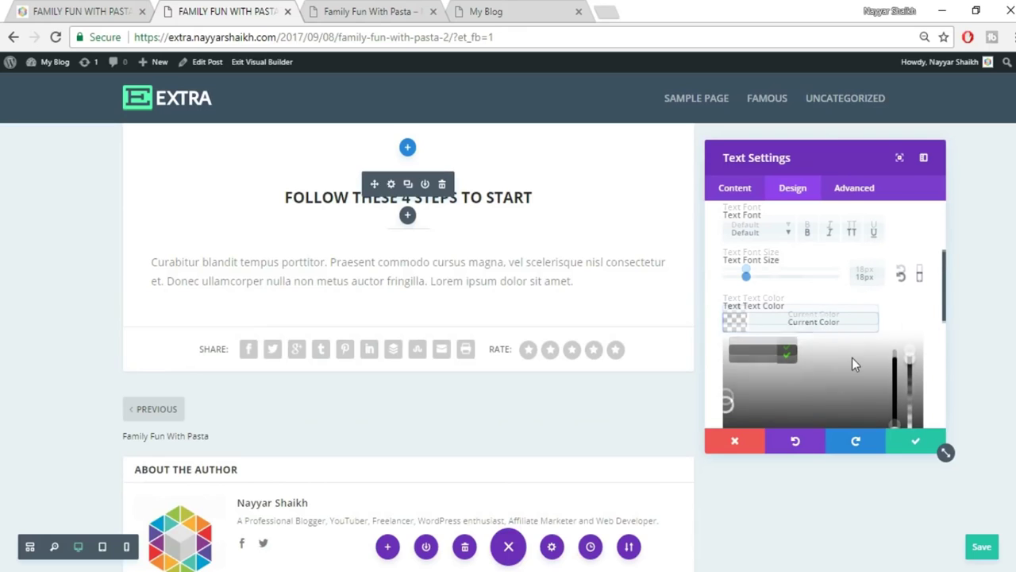
scroll(851, 357, down, 1)
click(739, 382)
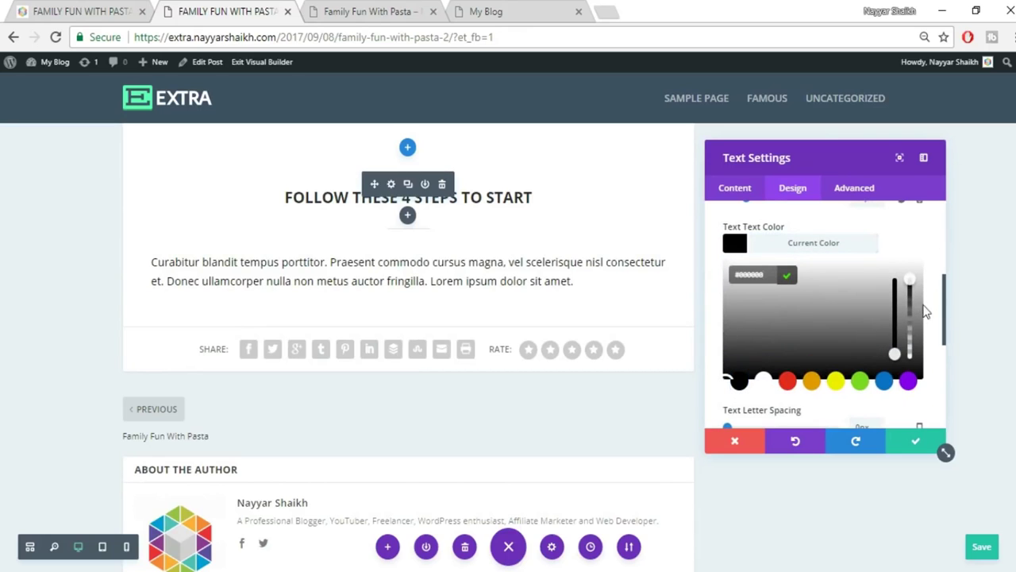
click(873, 245)
Center the paragraph text, save the module, and compare with the original post.
scroll(869, 259, up, 5)
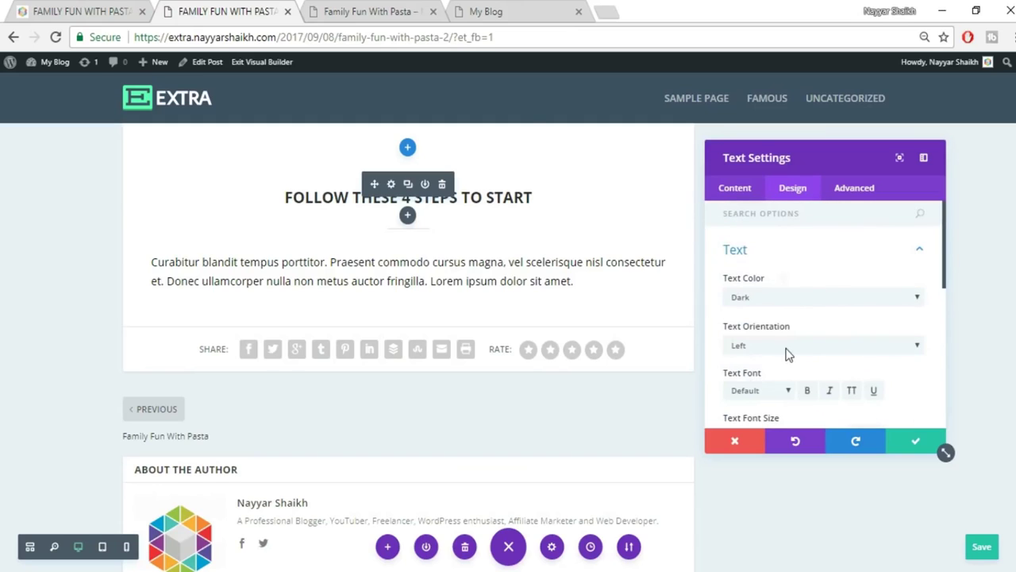
click(788, 354)
click(762, 385)
click(780, 343)
click(774, 377)
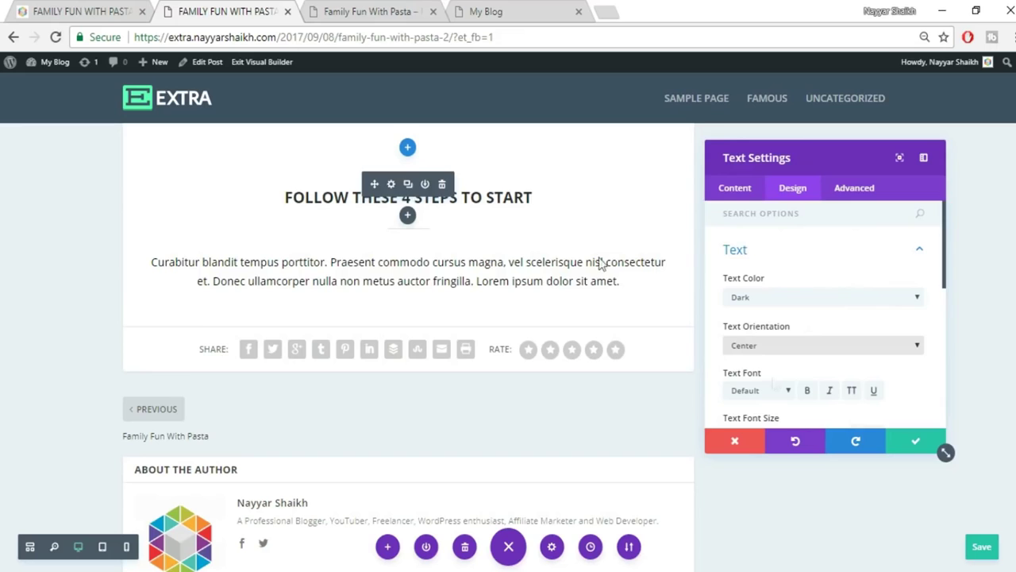
click(105, 10)
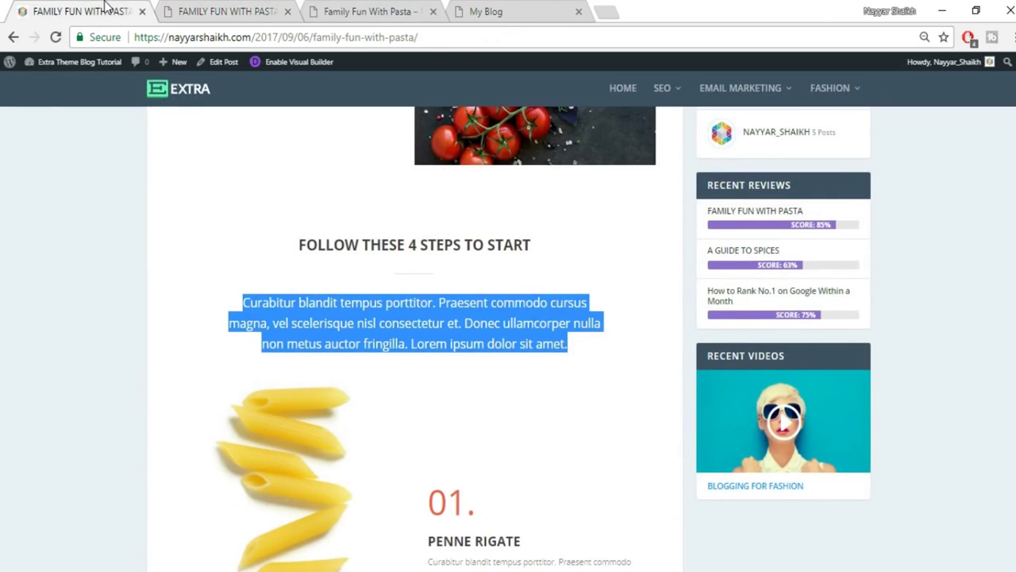
click(274, 10)
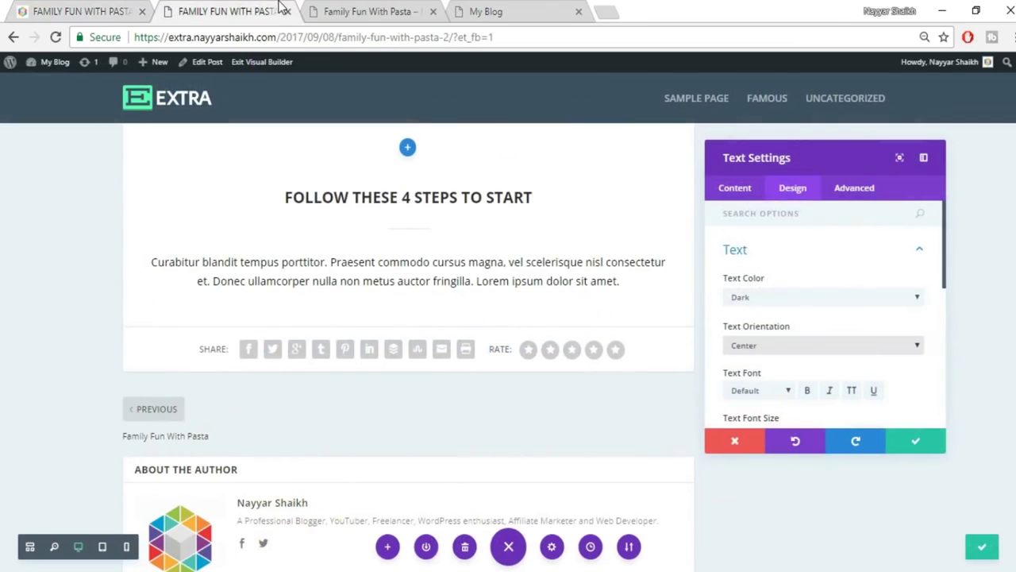
click(915, 449)
key(ctrl+shift+Tab)
Give the intro paragraph 96px left padding and 81px right padding, comparing with the published post.
click(191, 318)
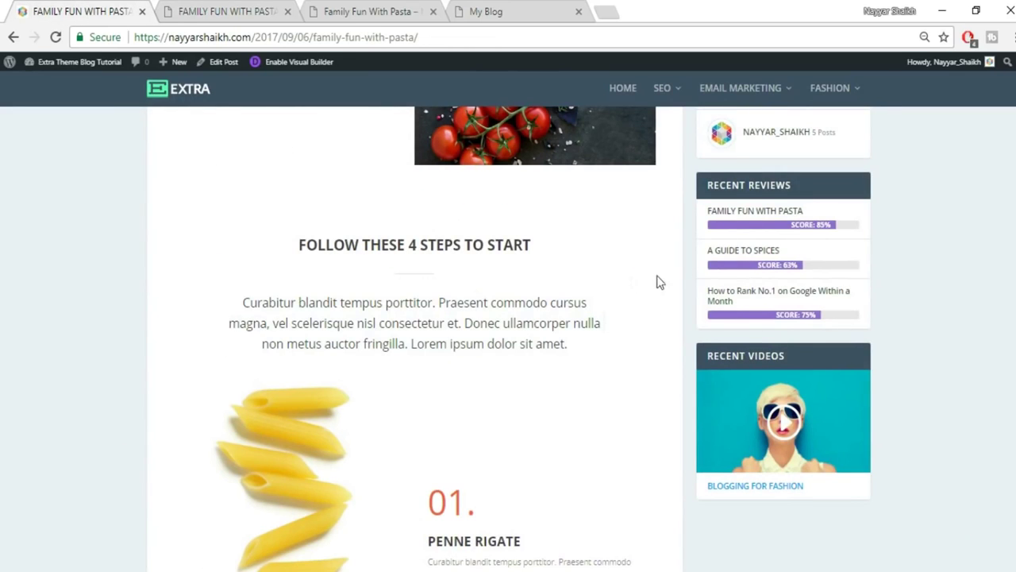
click(236, 8)
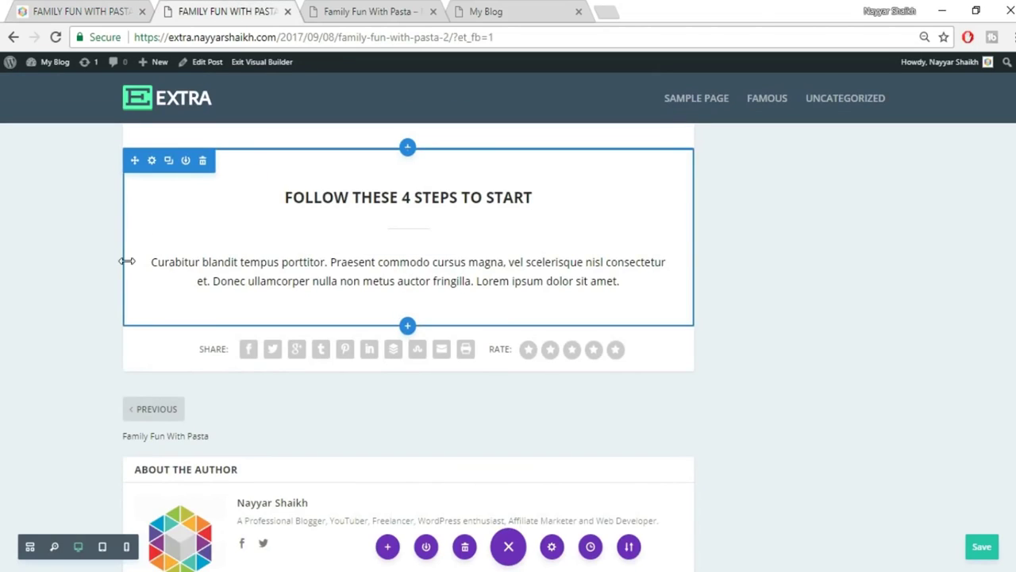
drag(127, 260, 187, 268)
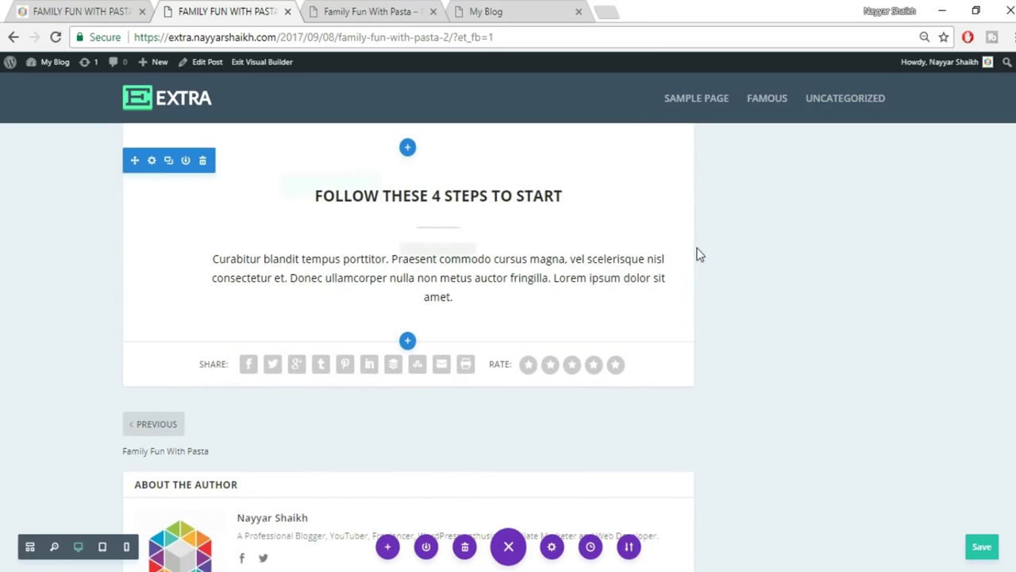
drag(684, 248, 634, 251)
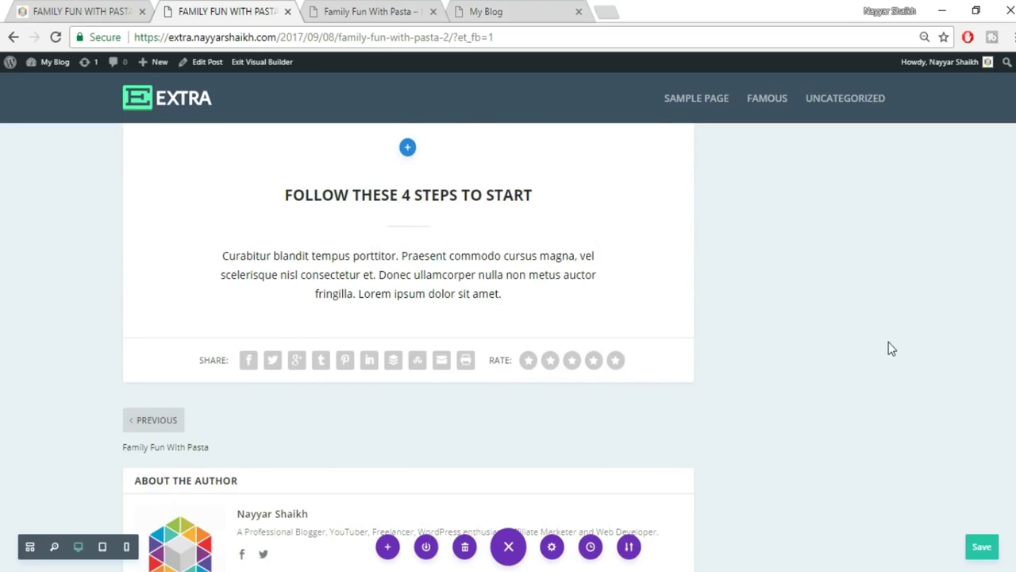
scroll(887, 341, up, 2)
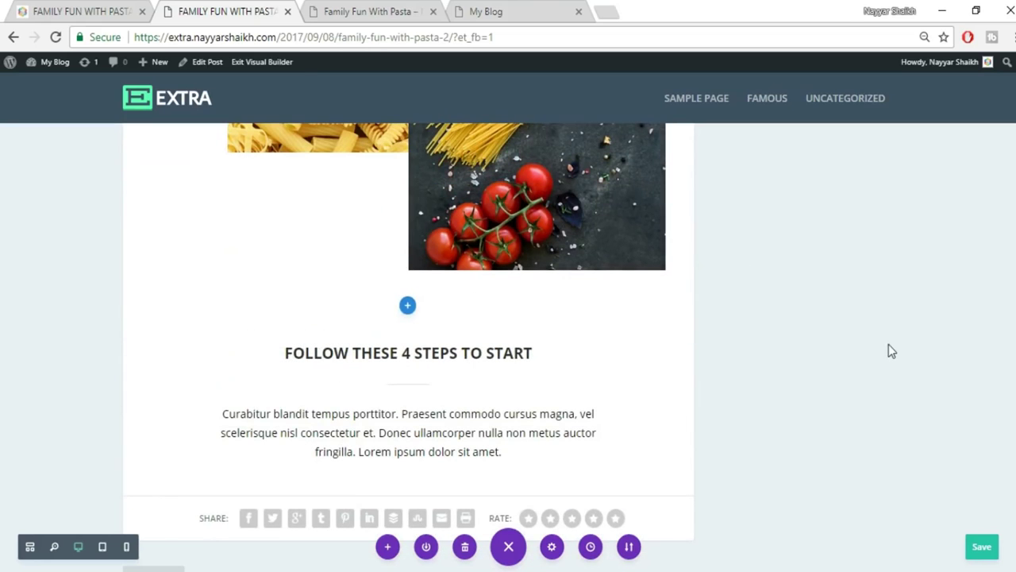
scroll(886, 349, down, 1)
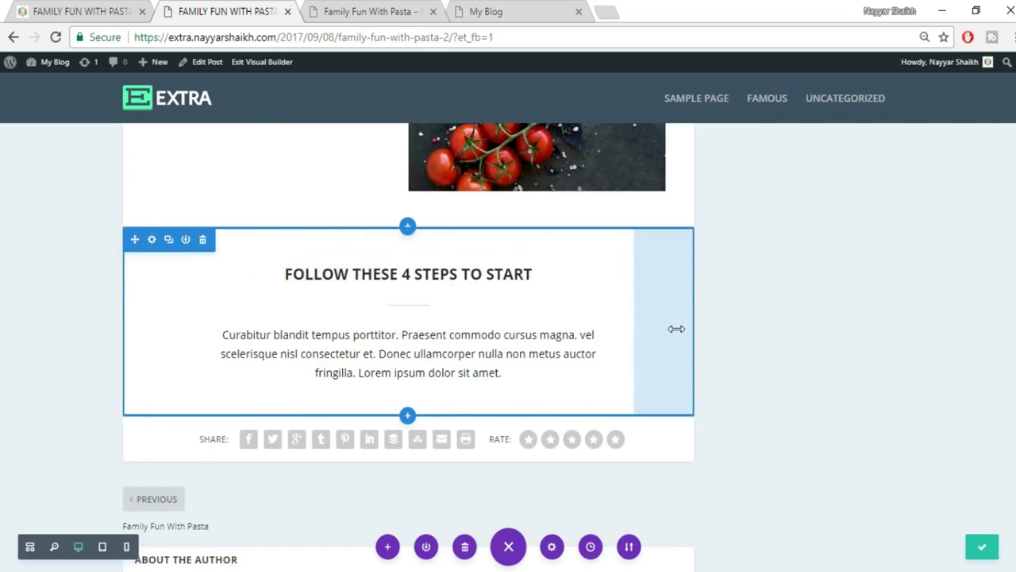
click(71, 8)
scroll(446, 222, down, 3)
scroll(447, 223, up, 1)
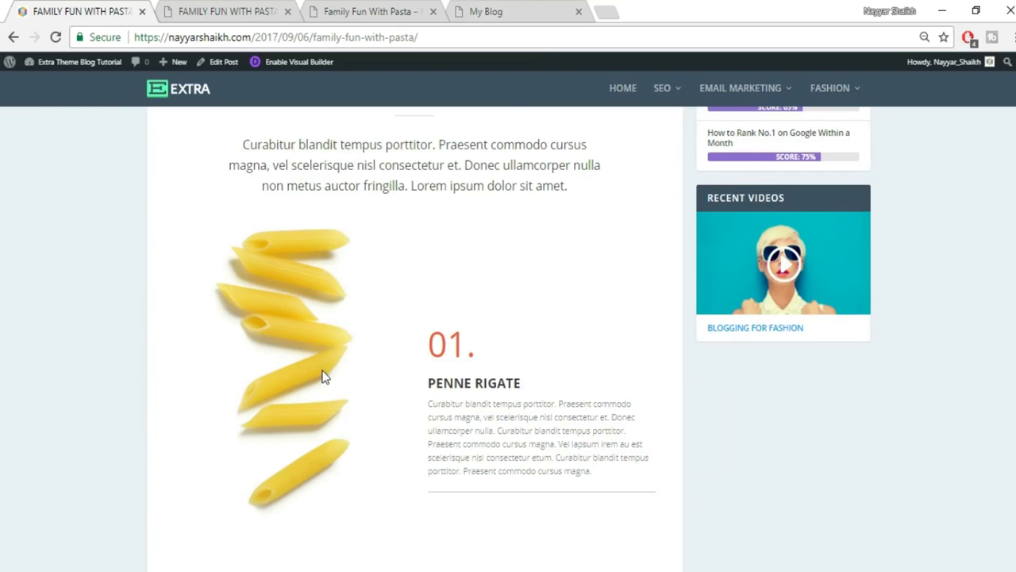
click(198, 11)
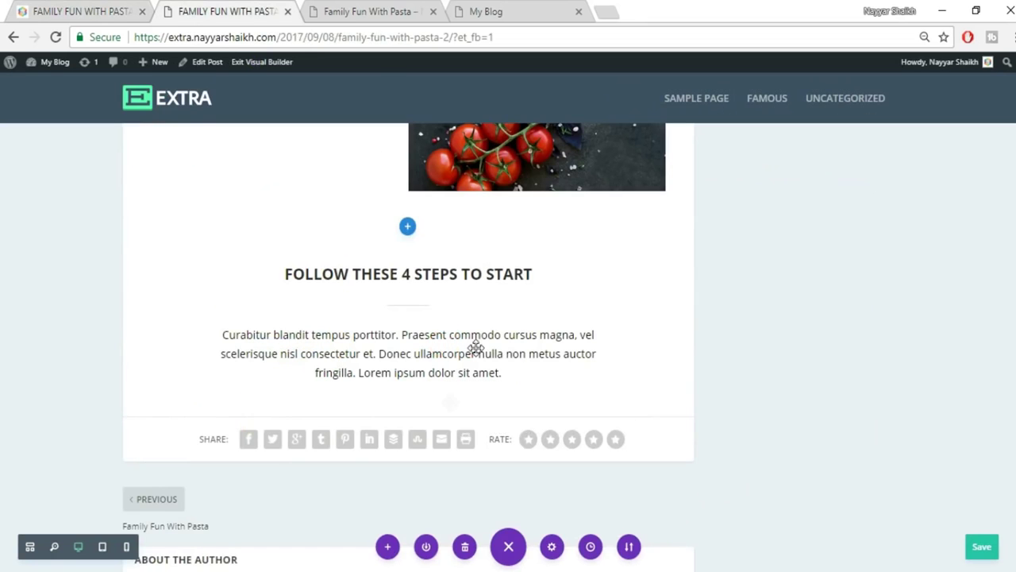
Add a regular two-column section below the intro with an Image module in the left column.
mouse_move(406, 414)
click(407, 417)
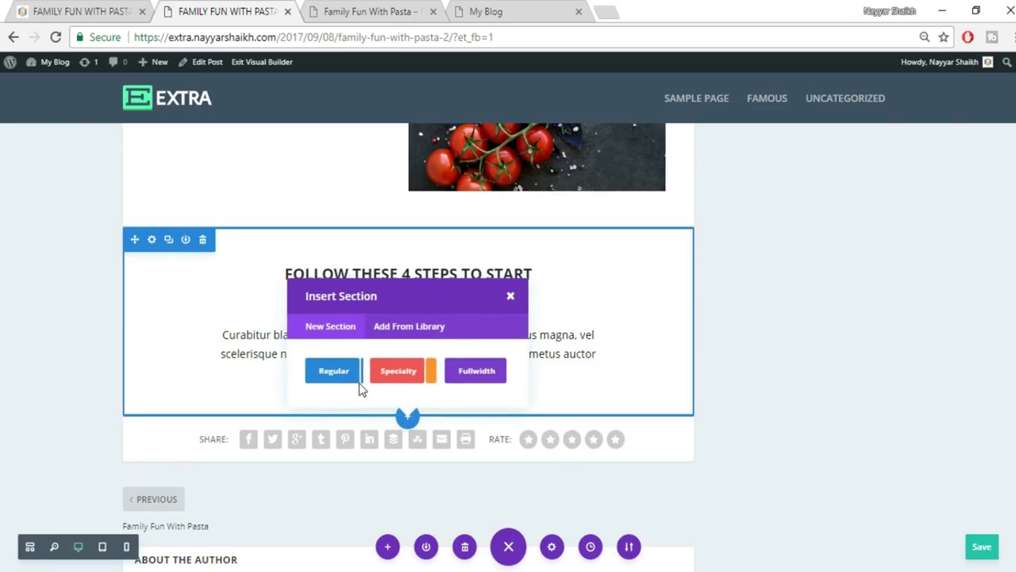
click(331, 376)
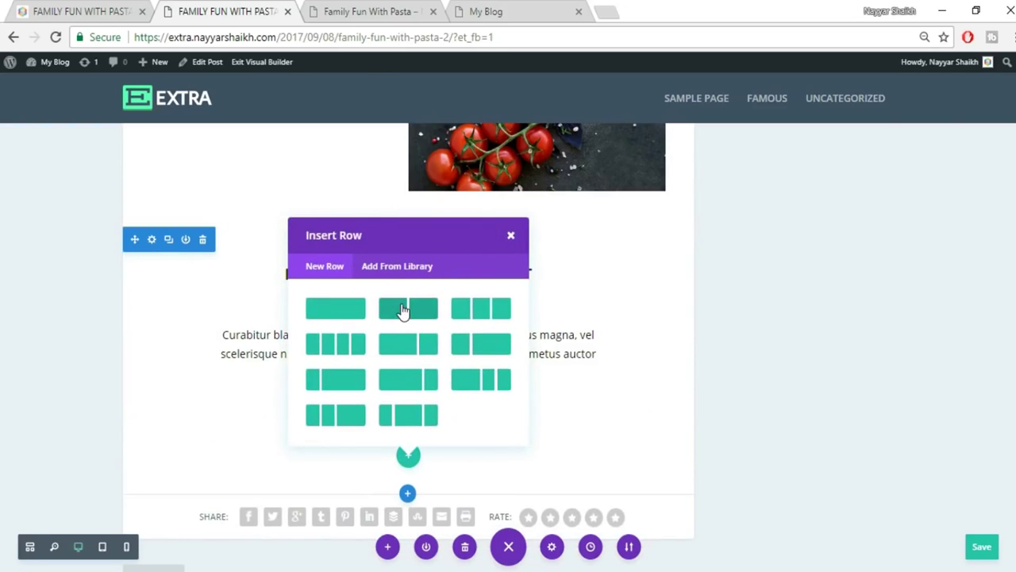
click(405, 309)
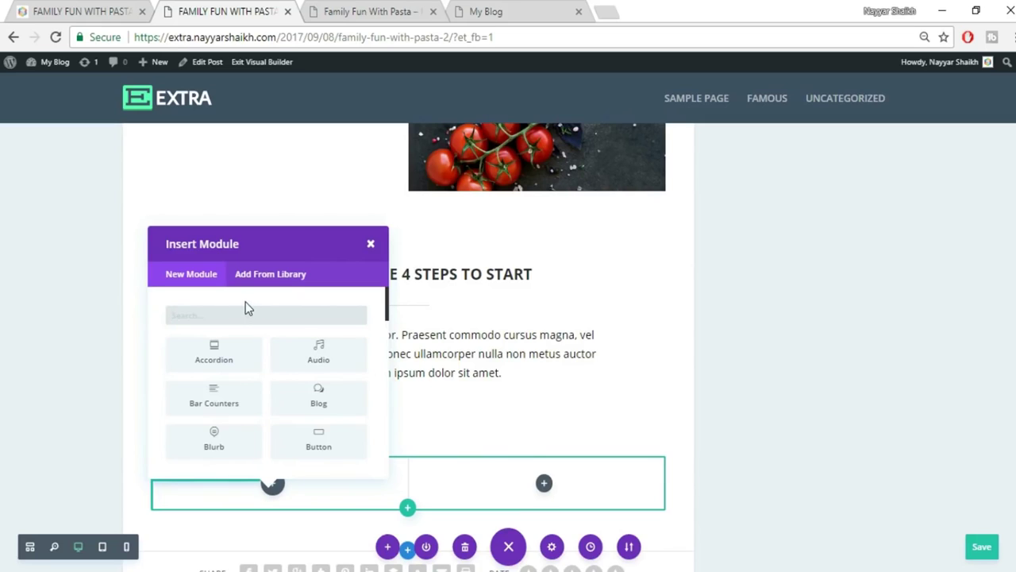
text(imag)
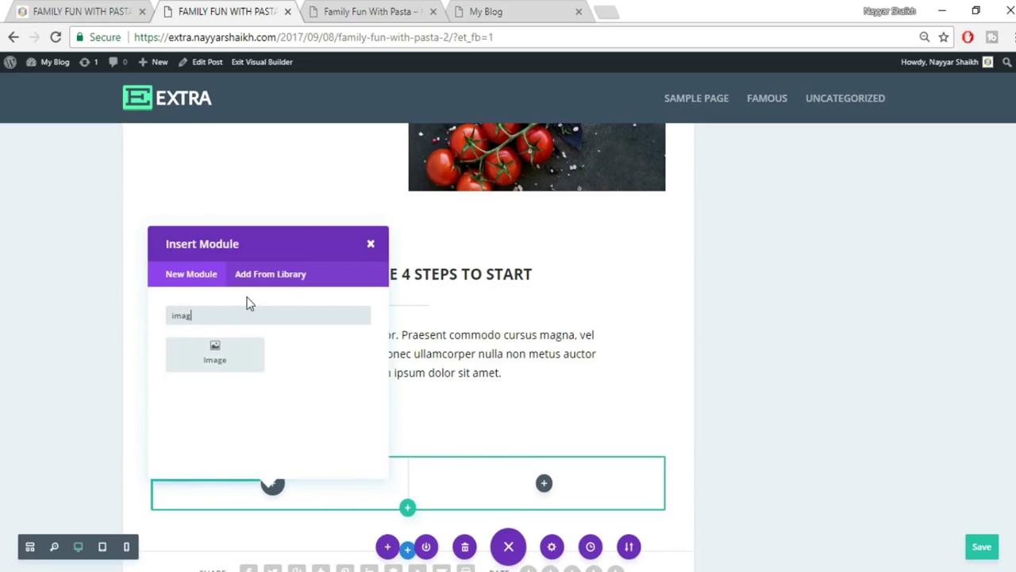
click(242, 357)
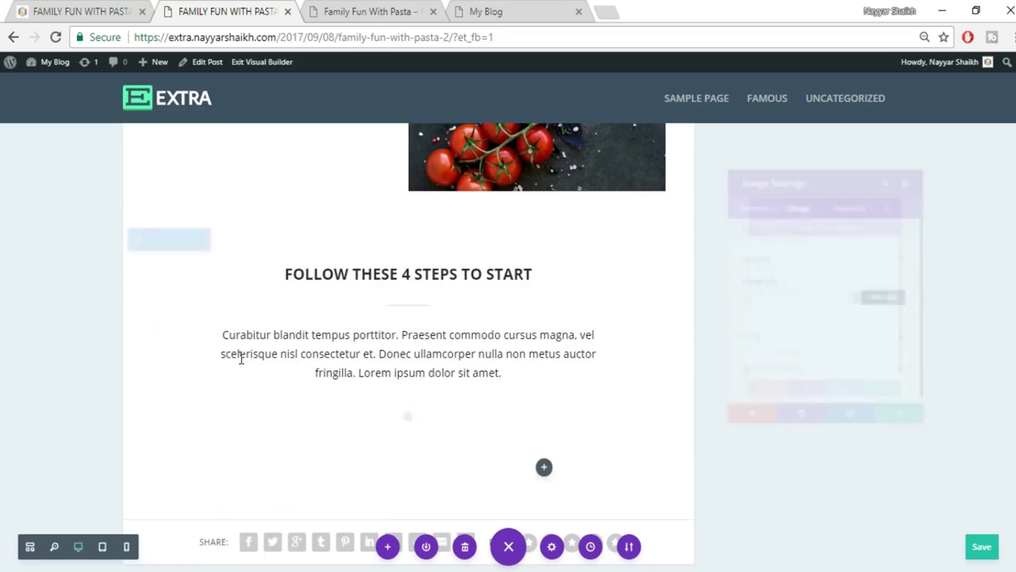
Upload pasta_01.jpg and insert the penne photo into the image module.
click(895, 298)
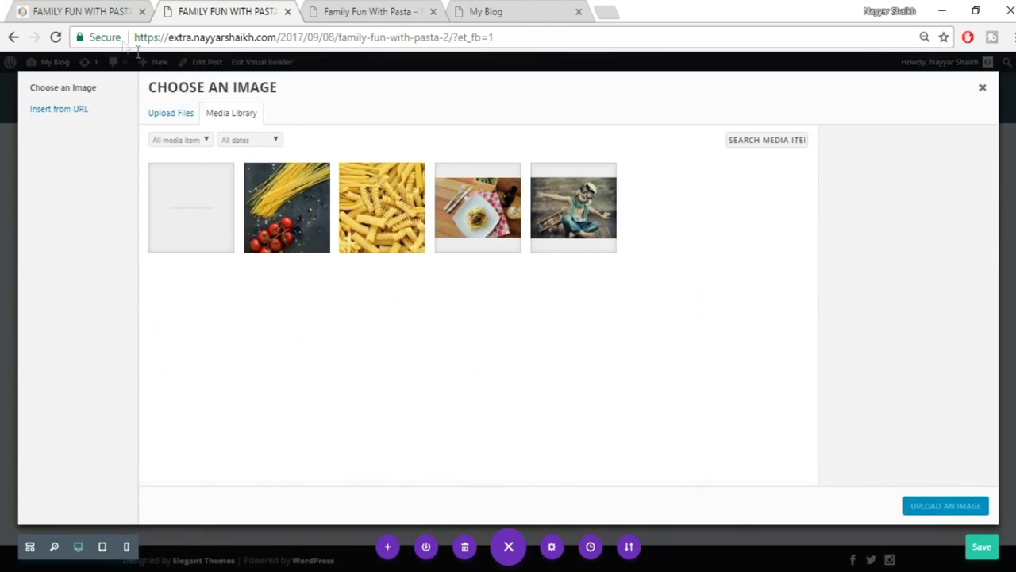
click(94, 10)
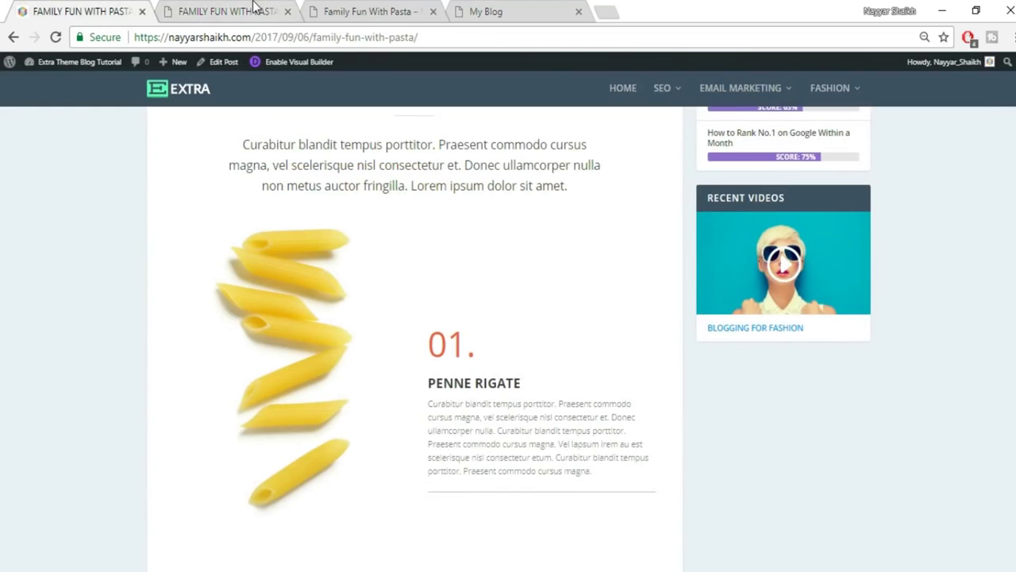
click(255, 10)
click(183, 112)
click(568, 314)
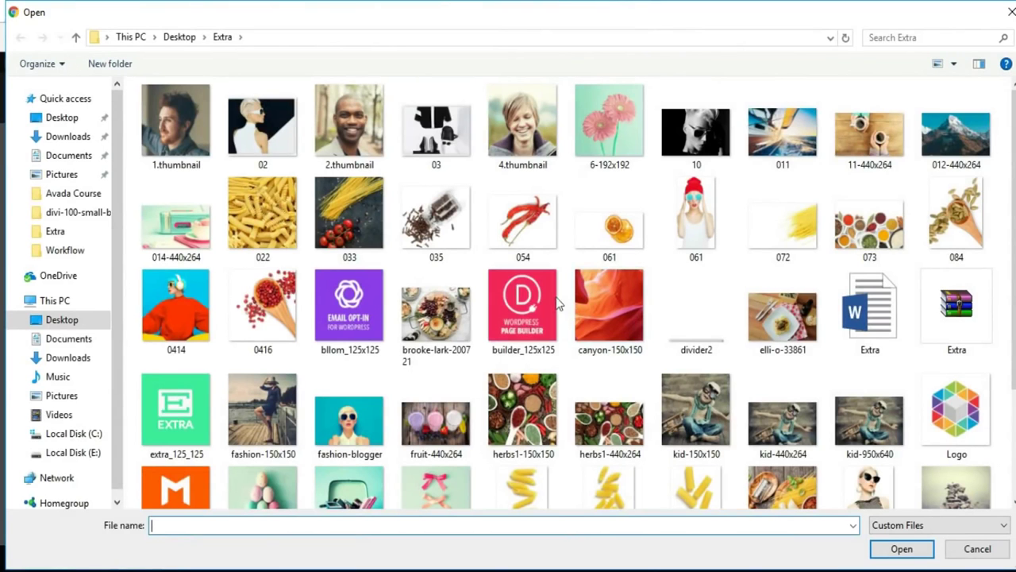
scroll(708, 407, down, 2)
click(513, 350)
click(902, 547)
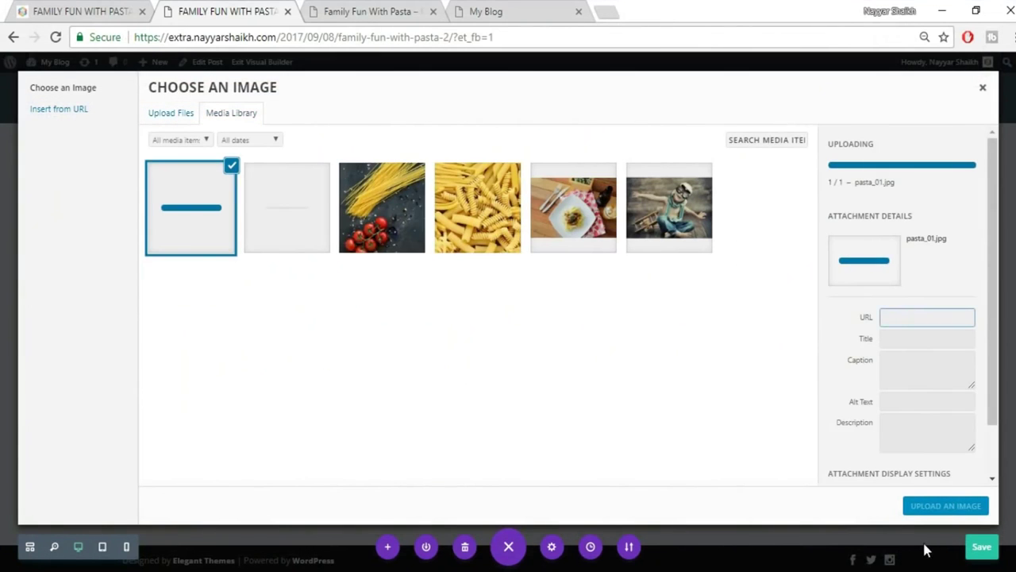
click(946, 508)
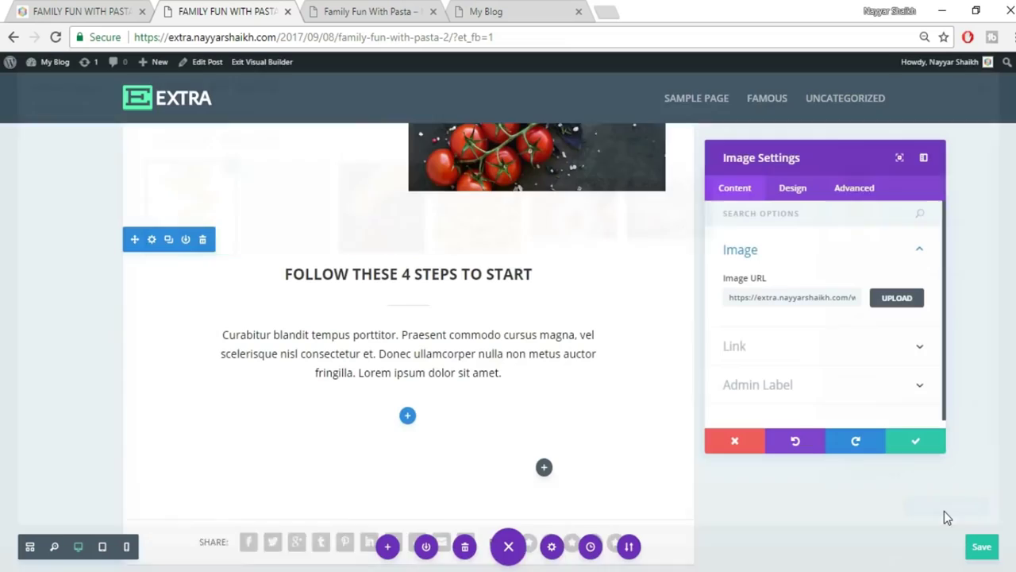
scroll(333, 413, down, 3)
scroll(354, 433, down, 3)
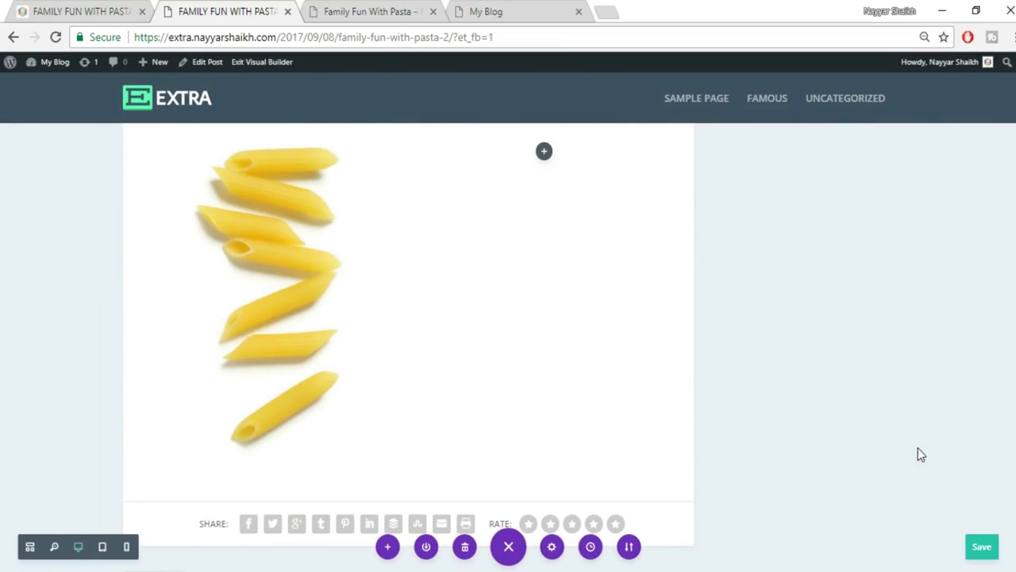
scroll(918, 454, up, 1)
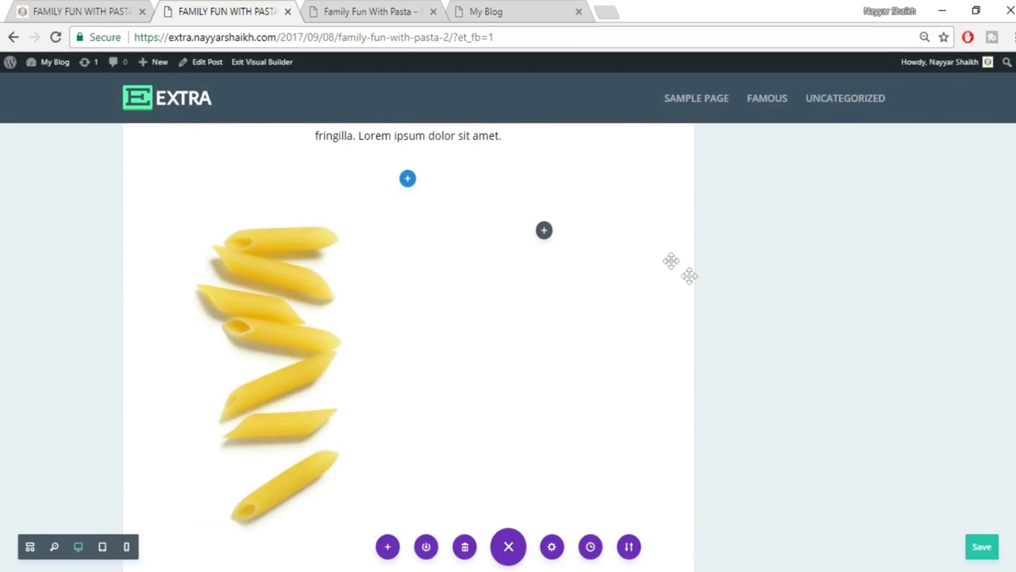
Insert a Text module into the empty right column beside the penne image.
click(544, 231)
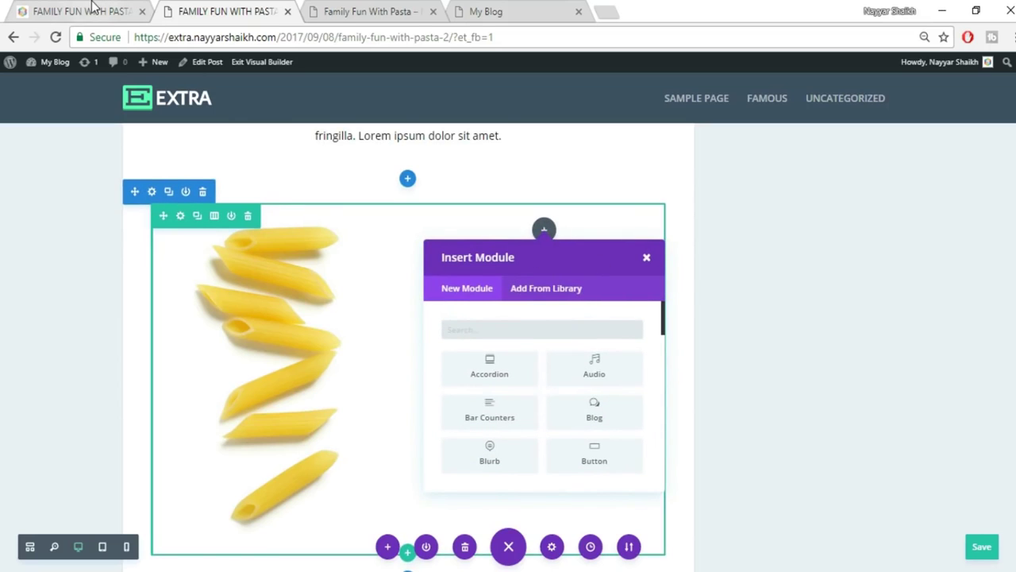
text(tex)
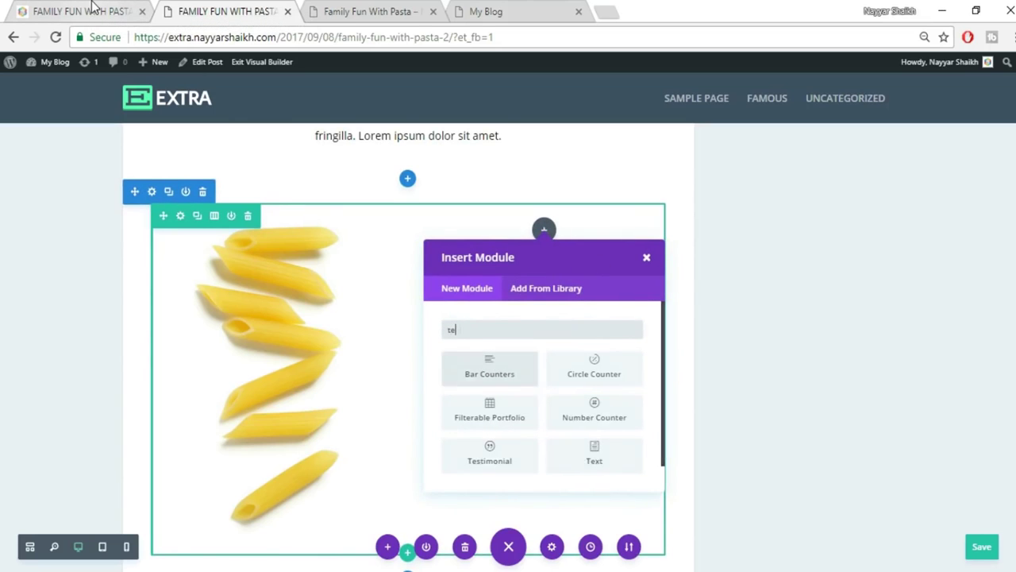
click(479, 376)
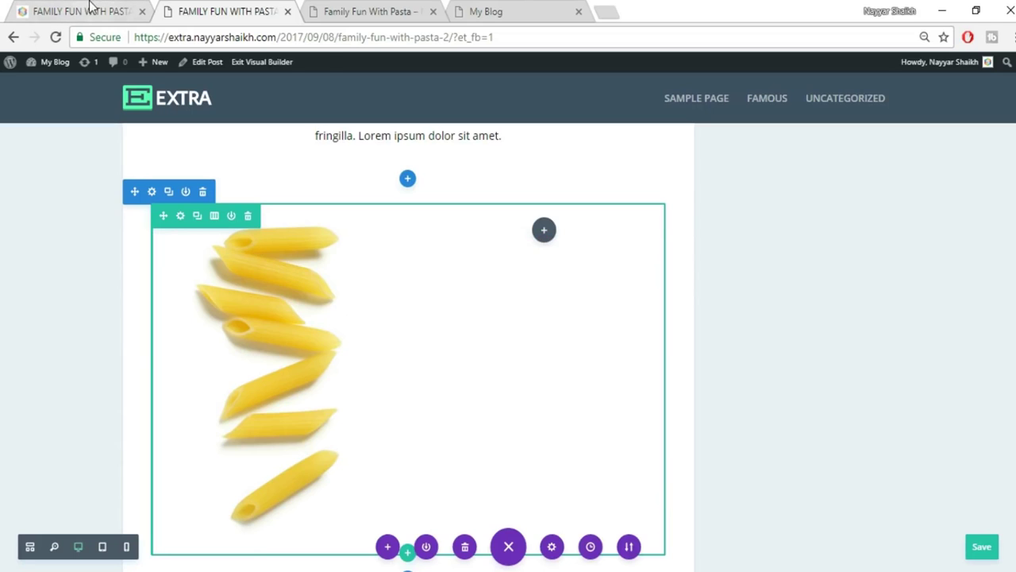
Copy the 01., PENNE RIGATE and paragraph text from the live post into the module's Text tab.
click(91, 11)
drag(429, 346, 635, 478)
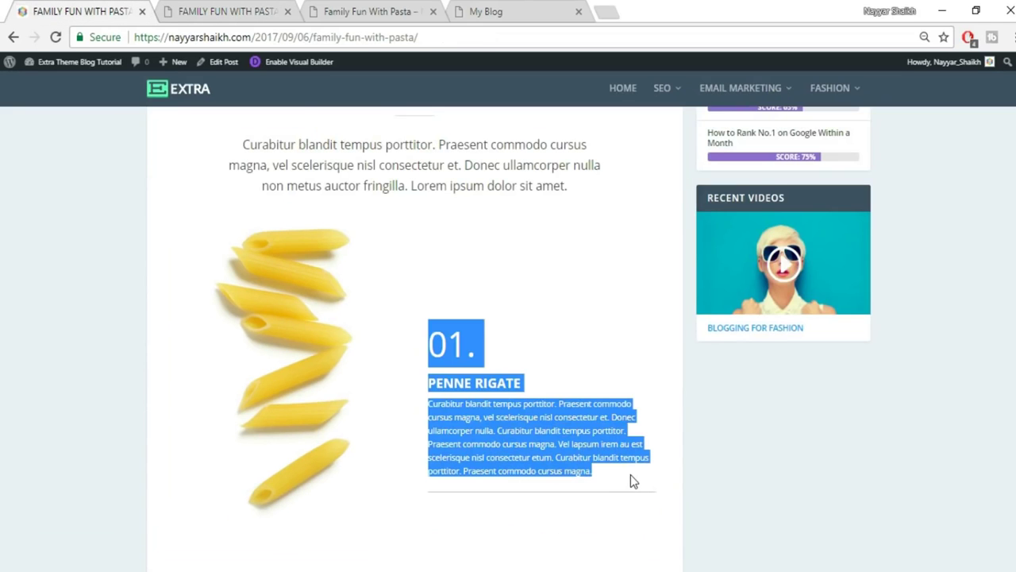
click(543, 371)
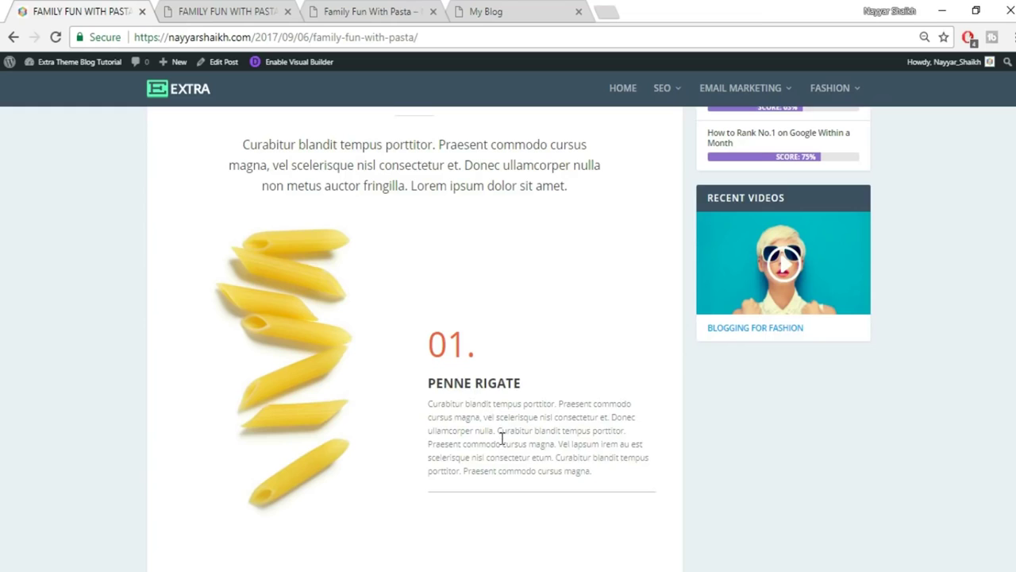
click(222, 10)
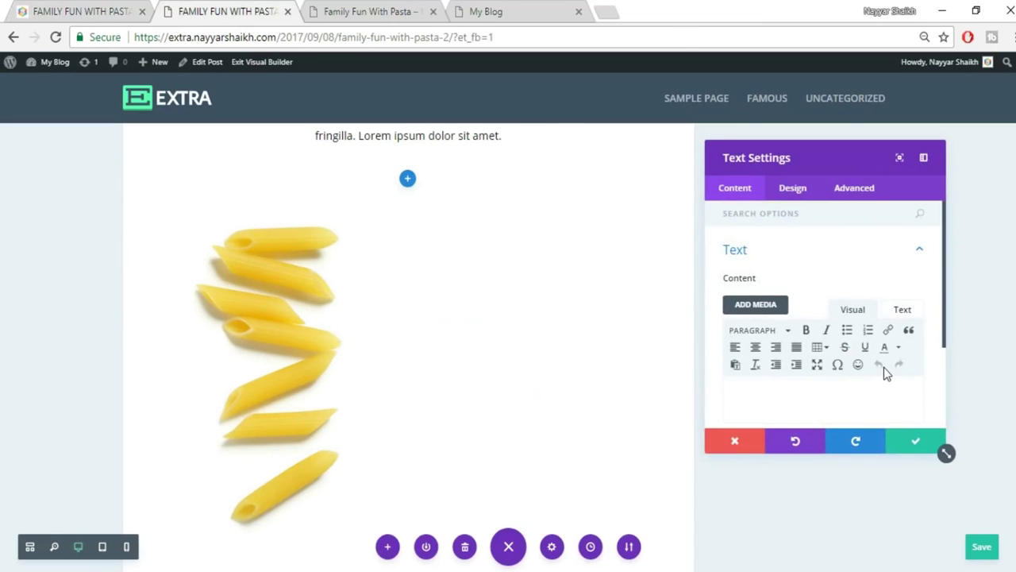
scroll(884, 366, down, 2)
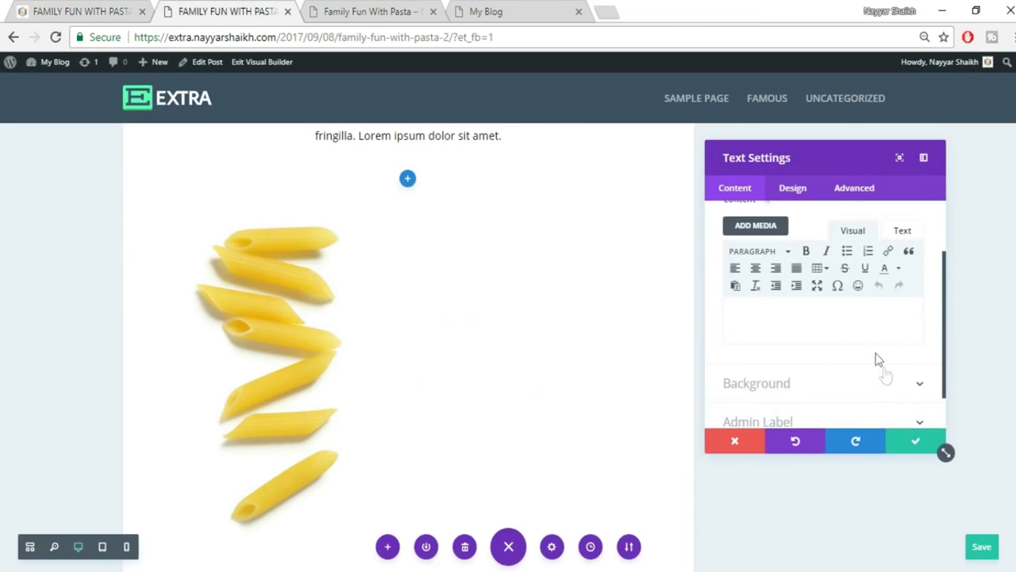
click(905, 232)
key(ctrl+v)
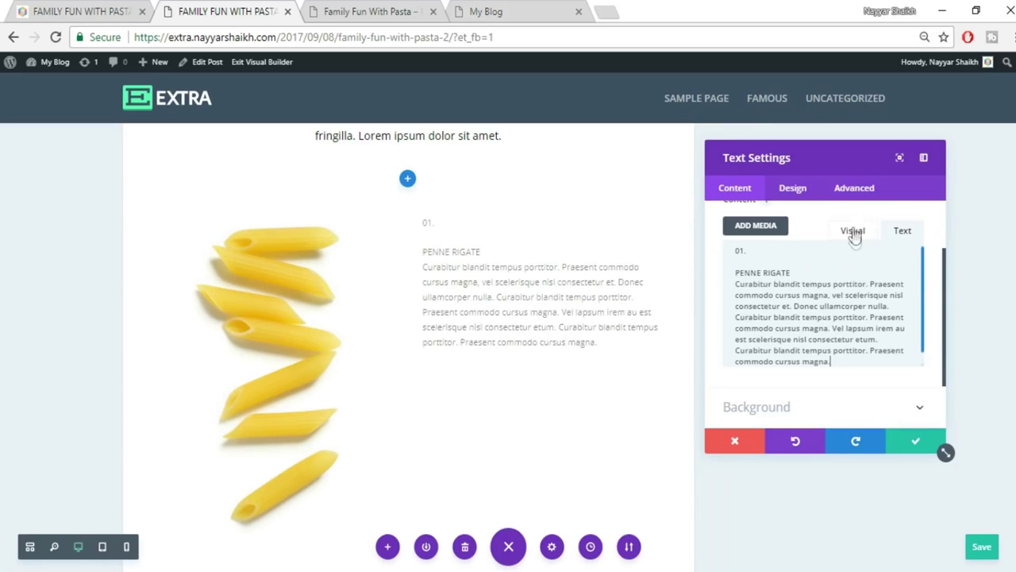
click(853, 230)
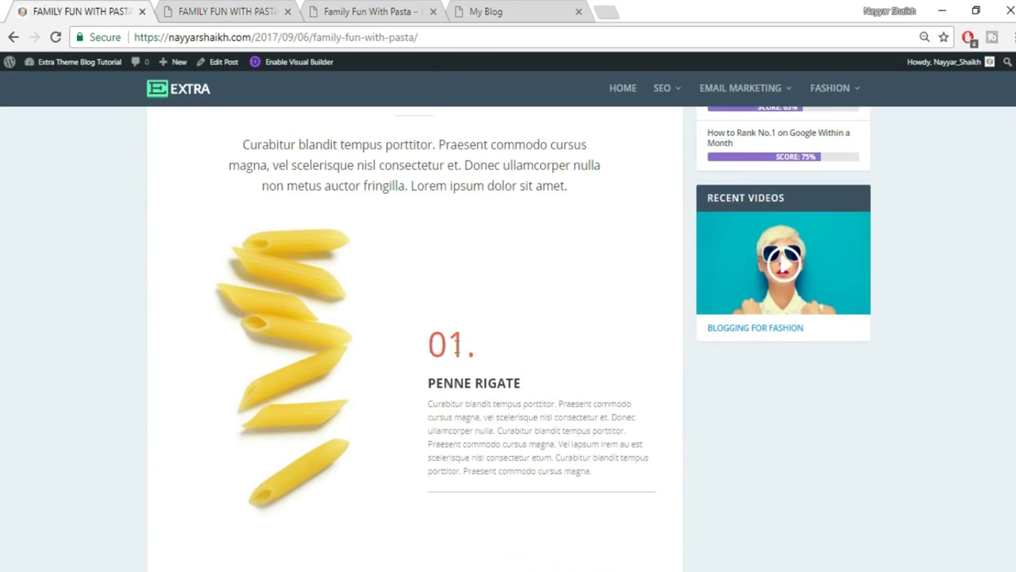
Inspect the styling of the pasted 01. and PENNE RIGATE heading.
drag(455, 345, 492, 353)
click(488, 359)
drag(425, 389, 524, 381)
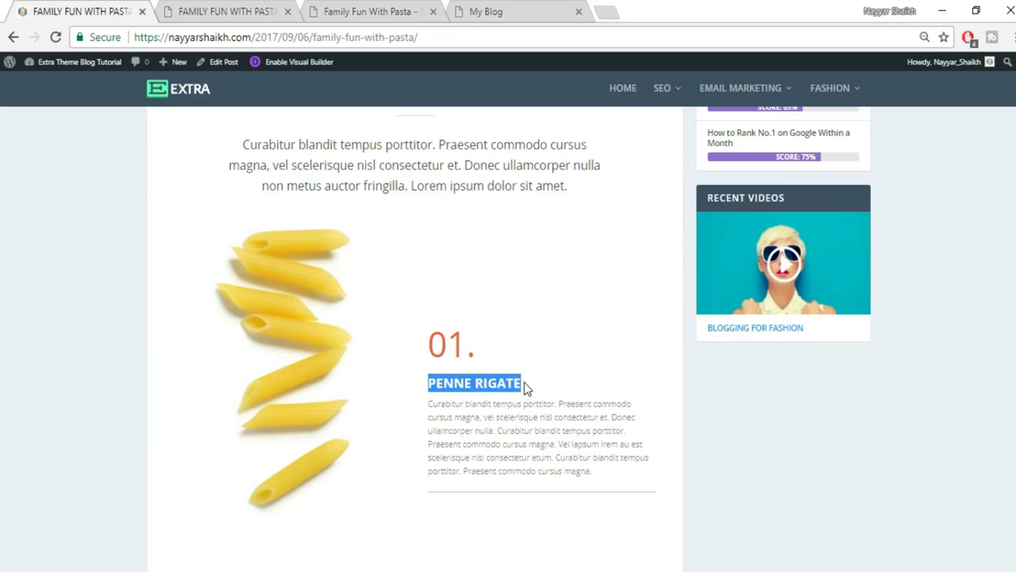
click(524, 381)
Add a blank line after PENNE RIGATE, make it Heading 2, and make 01. Heading 1.
click(246, 10)
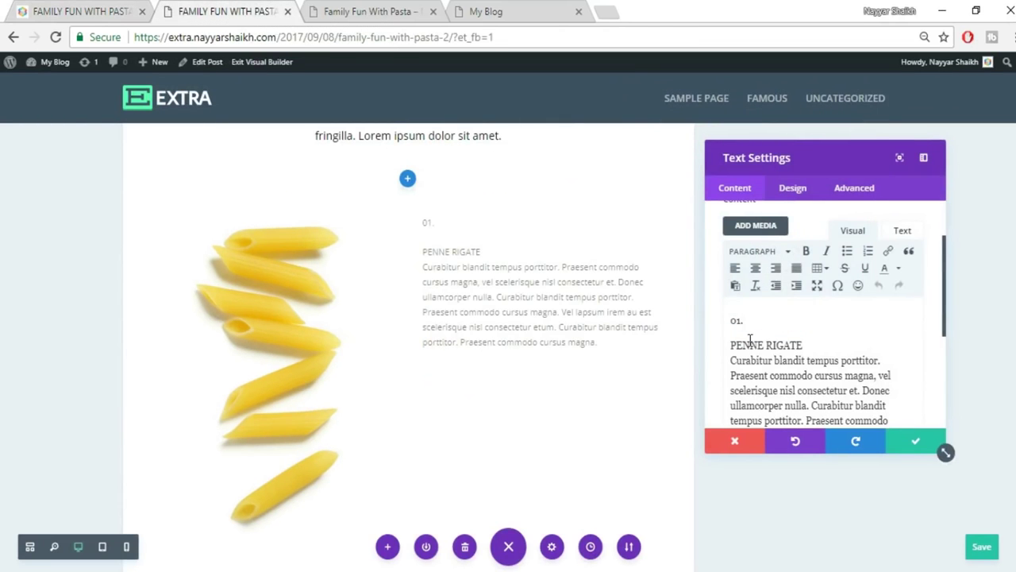
key(Return)
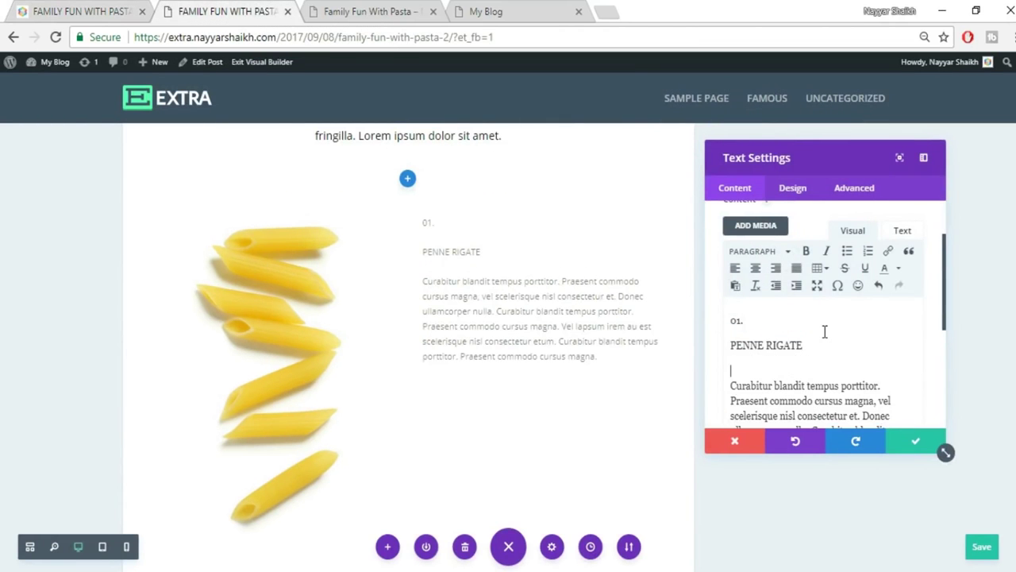
drag(731, 347, 806, 347)
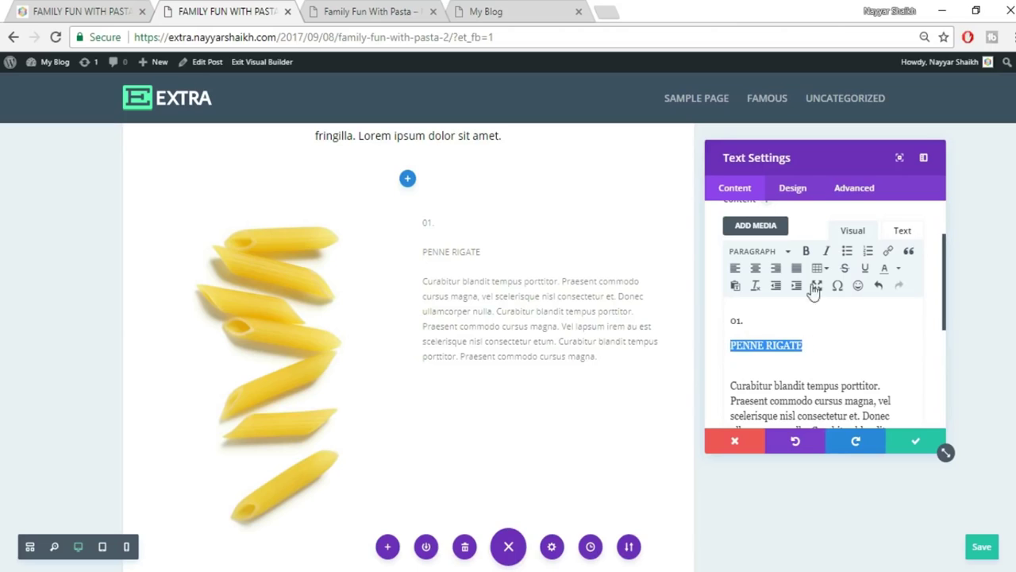
click(767, 252)
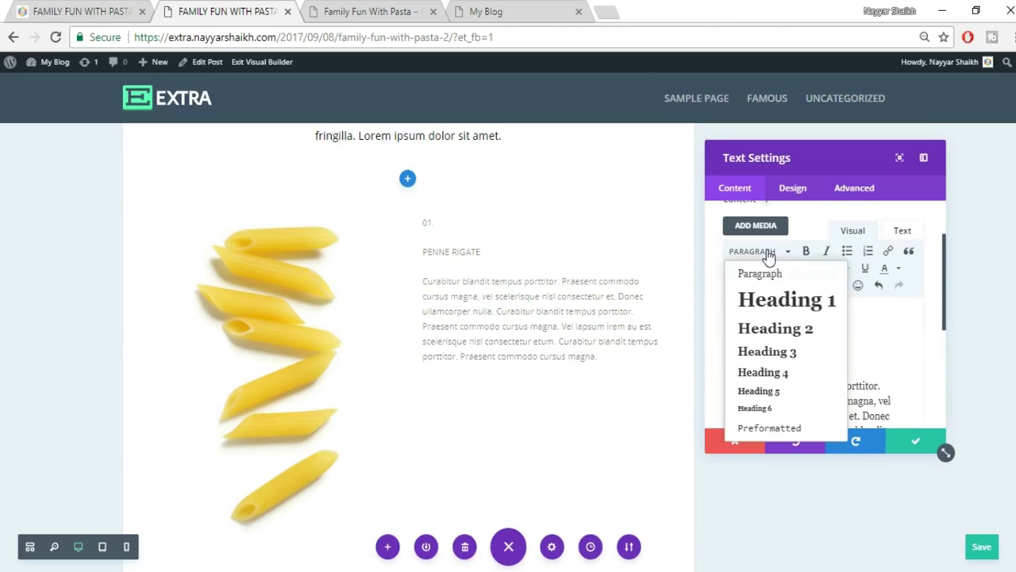
click(780, 330)
drag(748, 320, 716, 324)
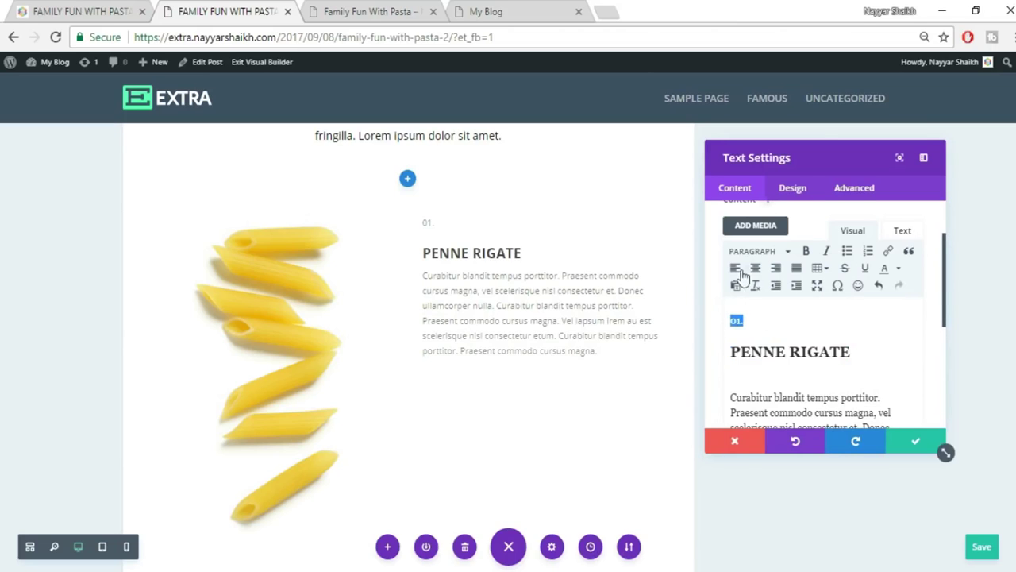
click(758, 253)
click(791, 304)
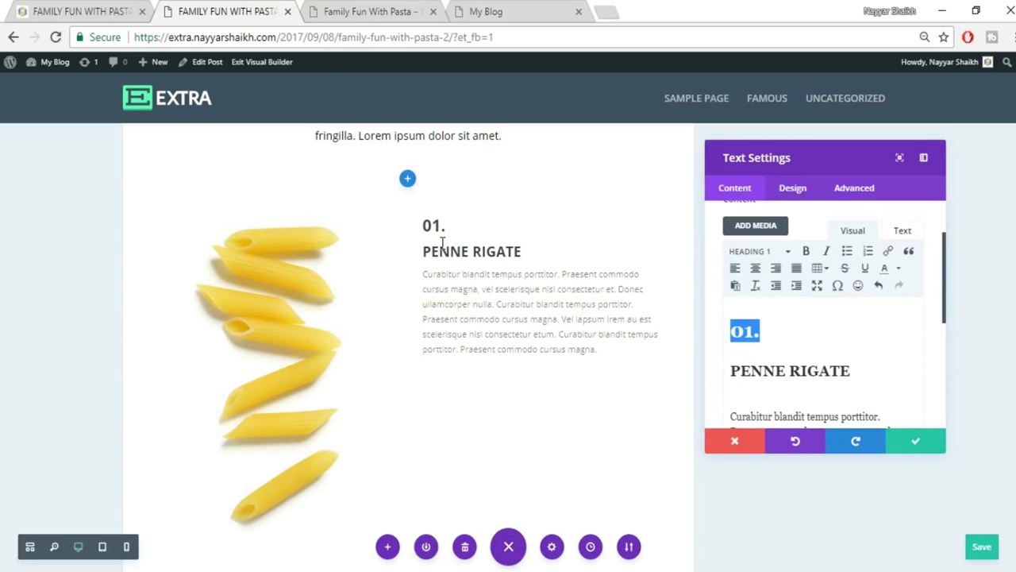
Compare the 01. number with the original post, then reselect 01. in the editor.
click(40, 11)
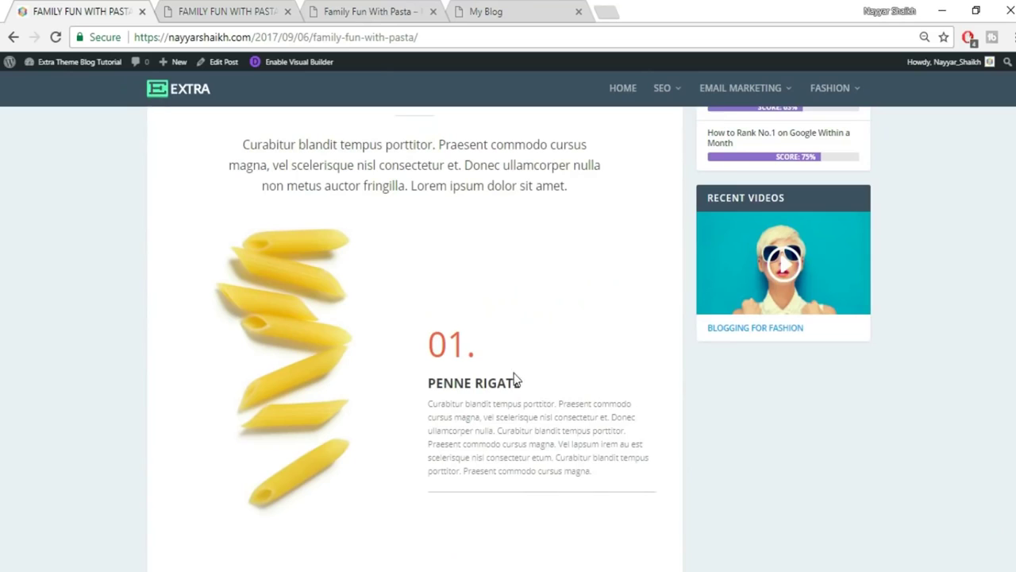
drag(424, 355, 504, 354)
click(503, 354)
click(227, 12)
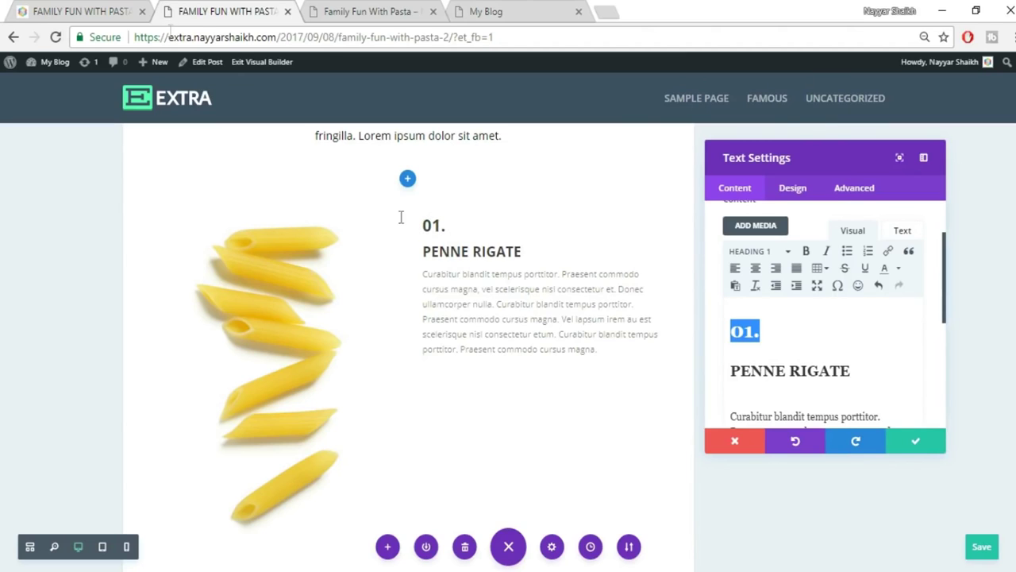
click(83, 11)
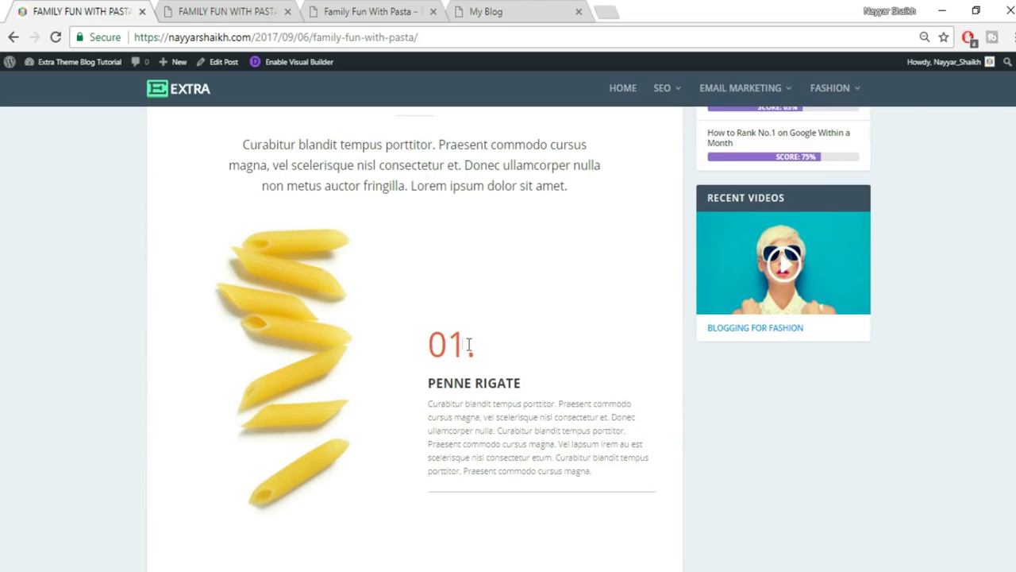
click(270, 11)
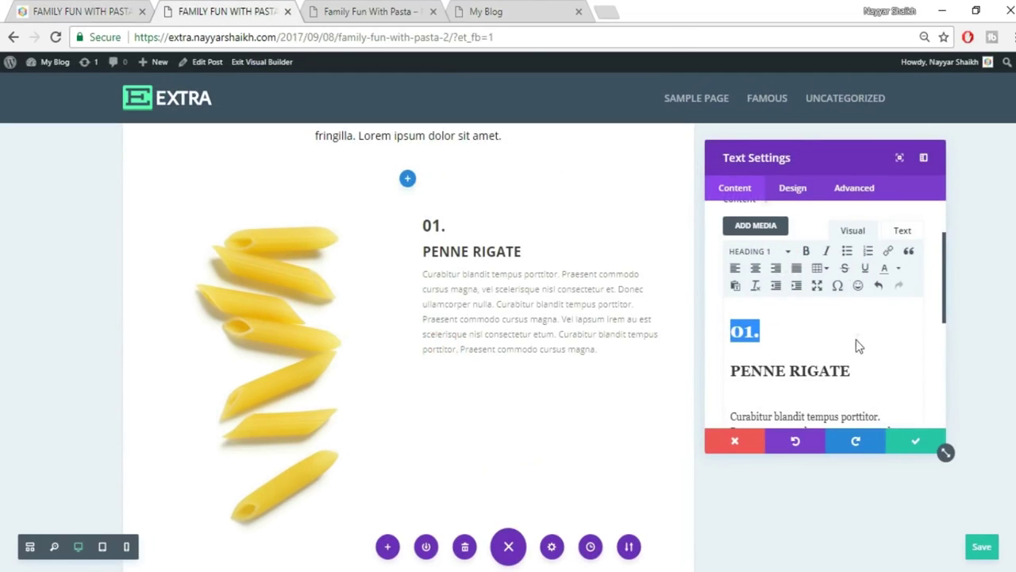
click(858, 340)
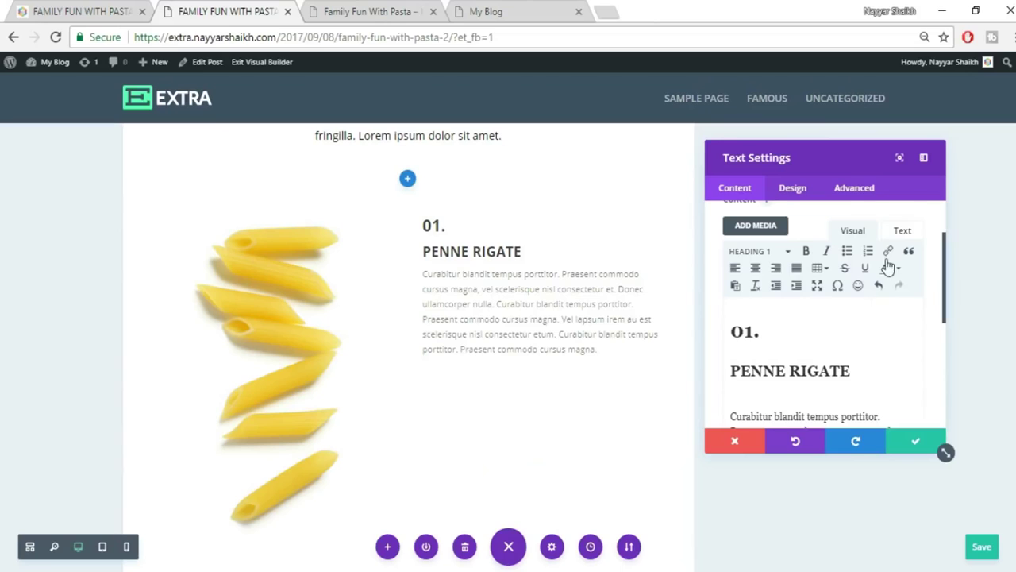
drag(765, 334, 728, 333)
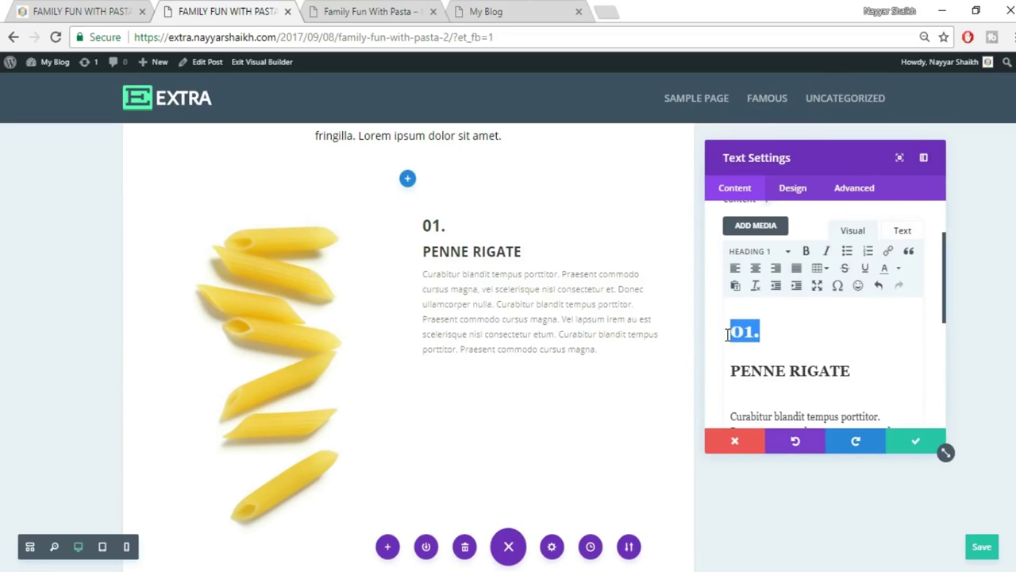
Revert 01. to Paragraph, check the raw HTML, and compare with the original's orange number.
click(755, 251)
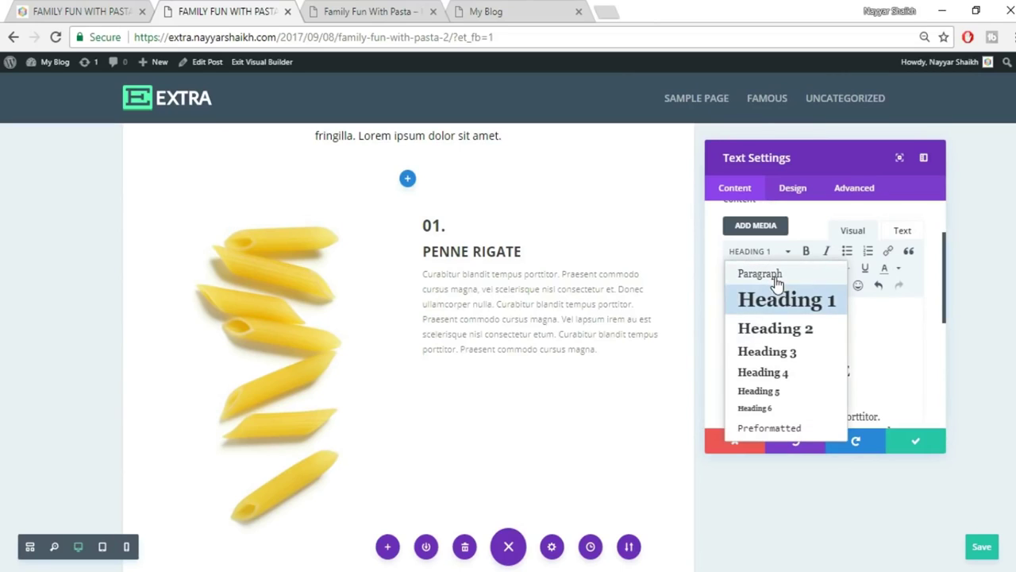
click(768, 278)
click(879, 305)
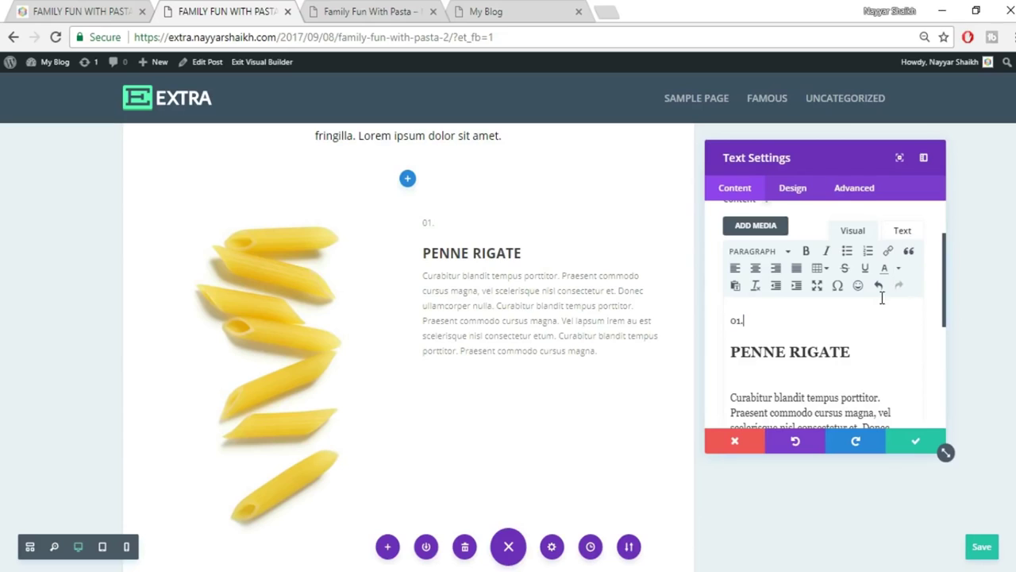
click(902, 232)
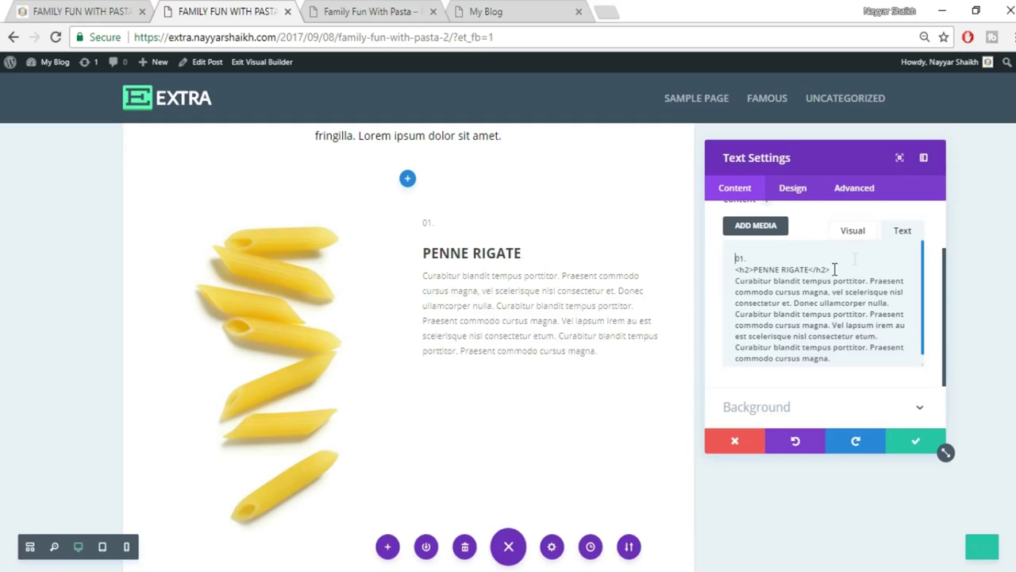
click(854, 236)
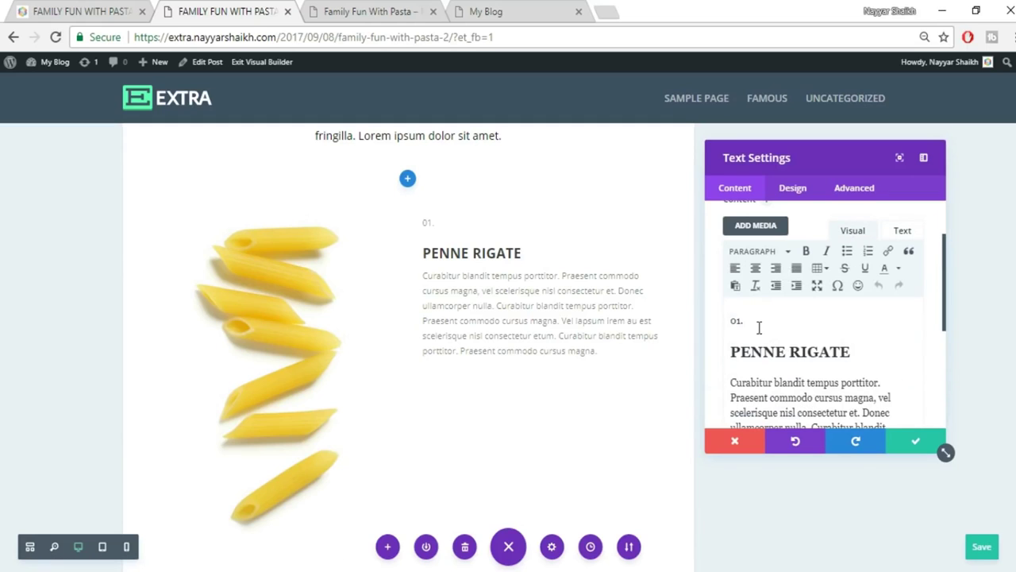
drag(750, 324, 720, 320)
click(79, 11)
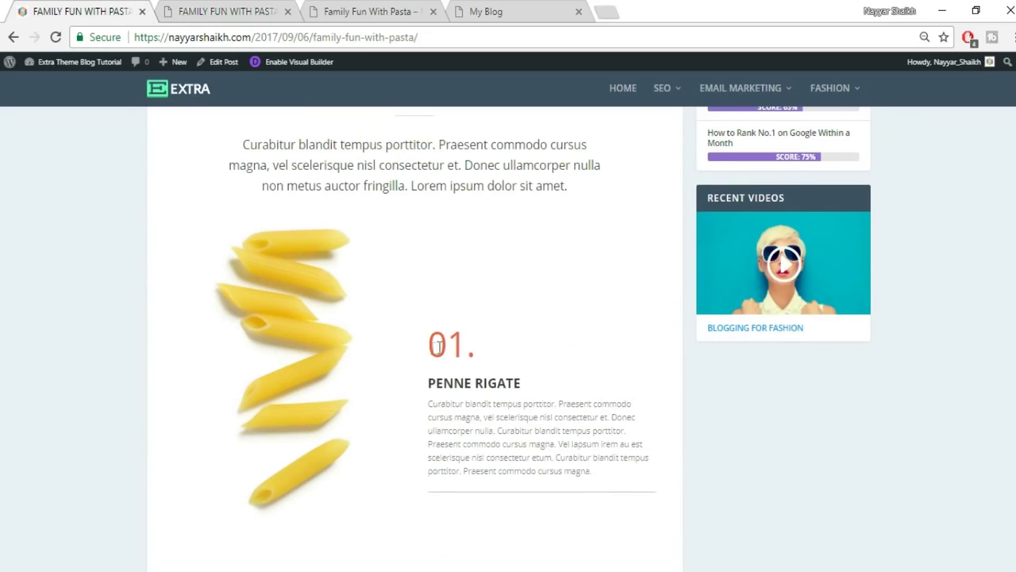
click(274, 14)
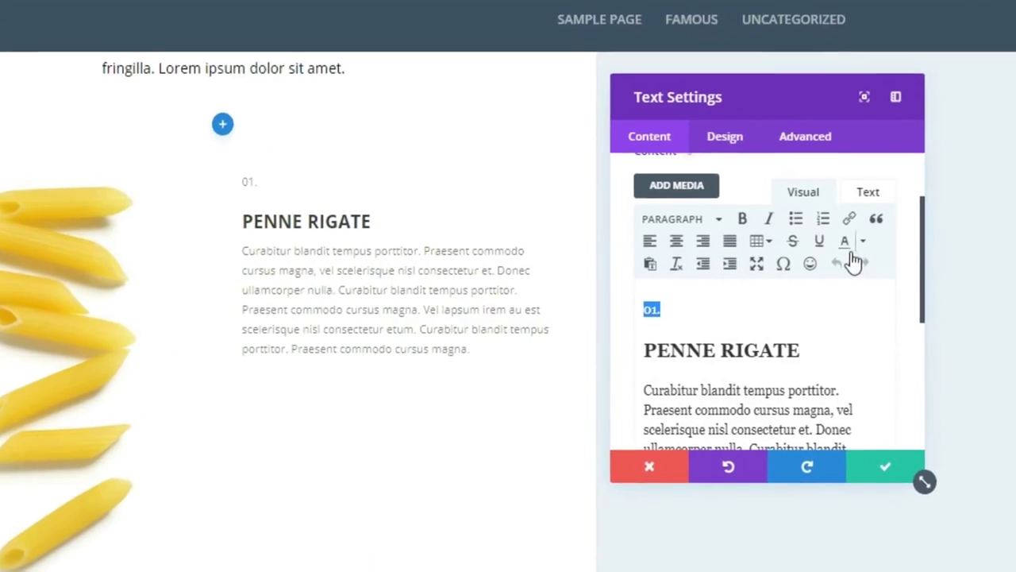
Colour 01. orange and give its span a 60px font size in the HTML.
click(848, 246)
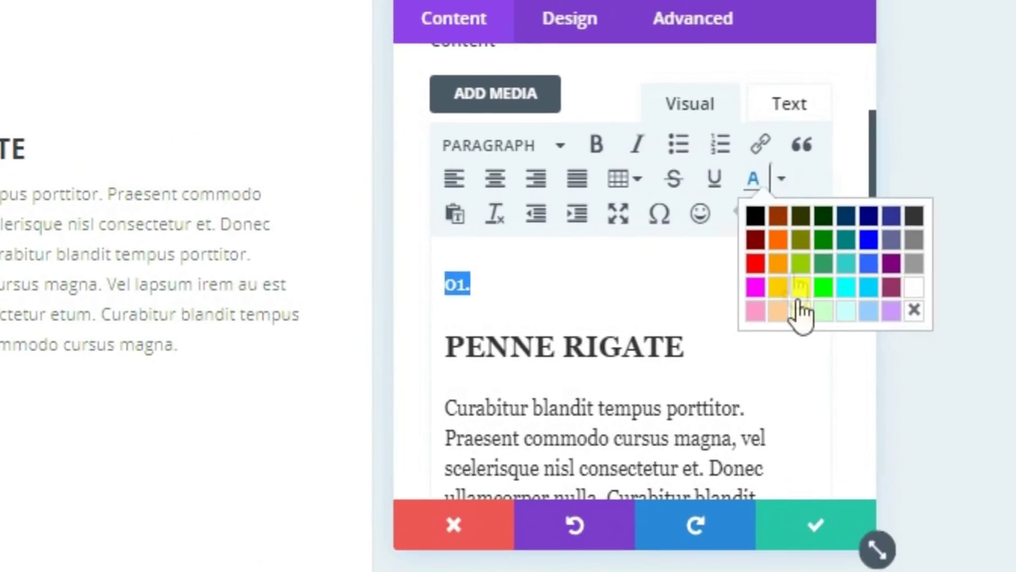
click(779, 239)
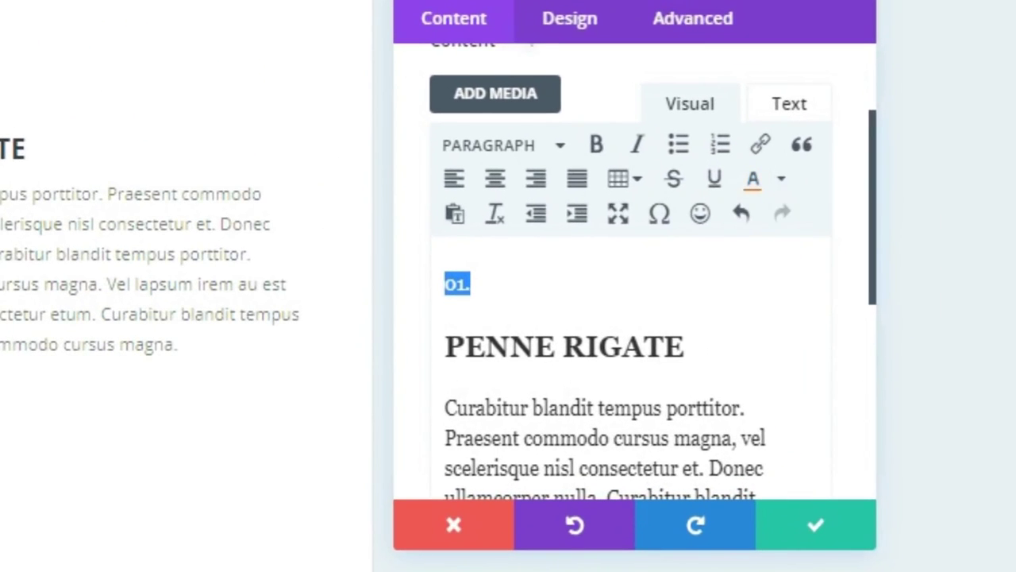
click(808, 107)
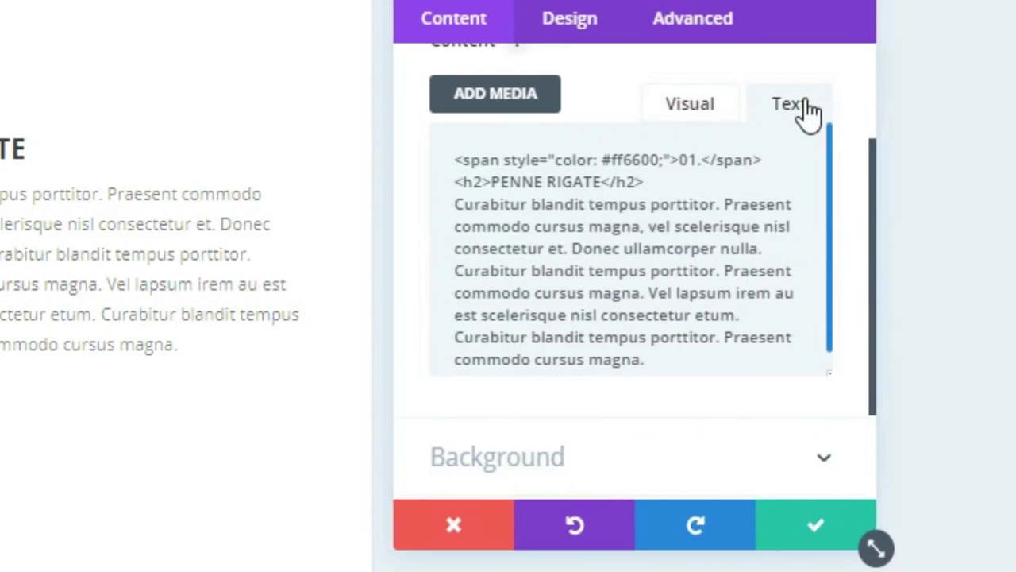
scroll(556, 219, up, 3)
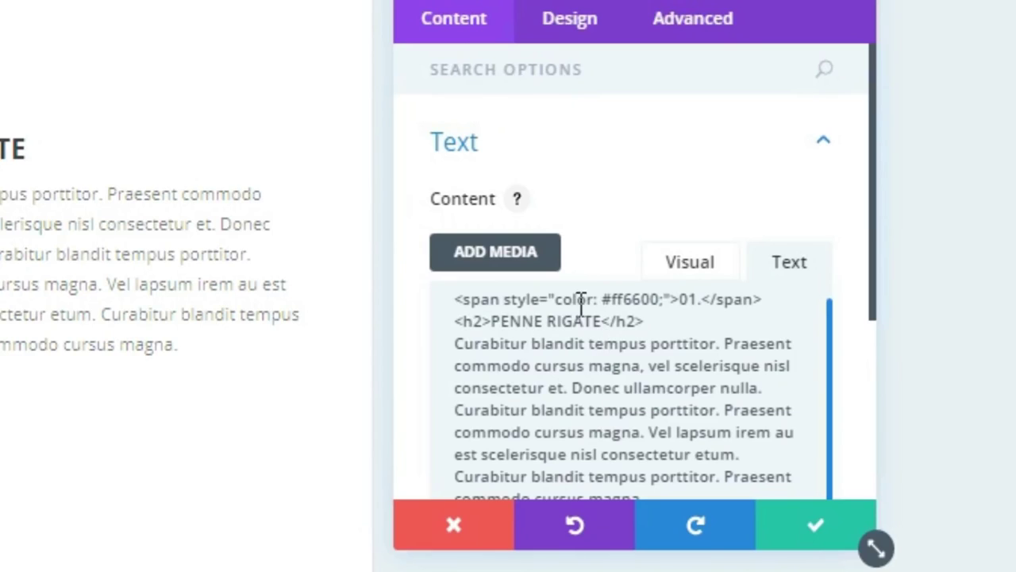
click(663, 301)
text(font-size: )
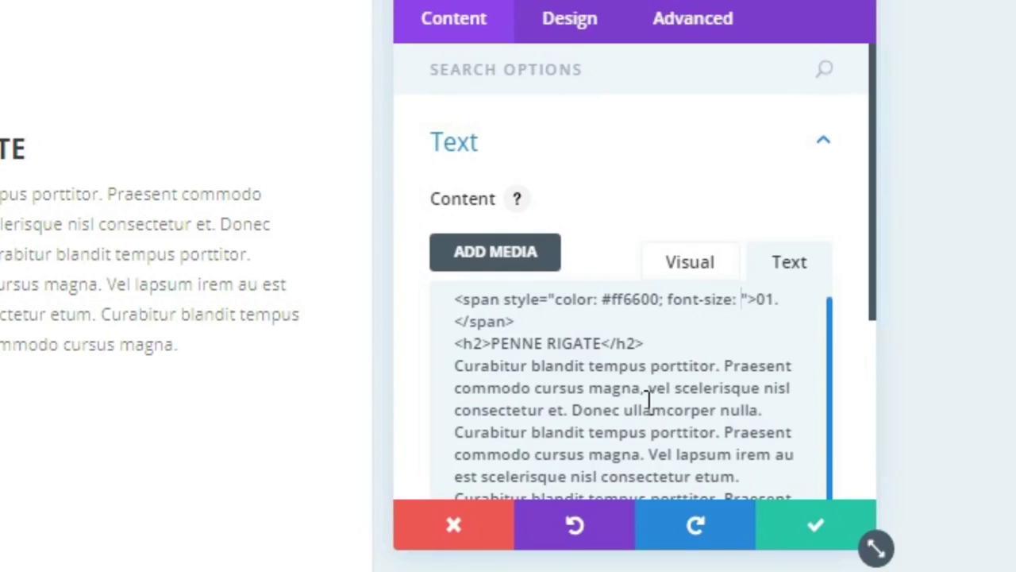
text(30px)
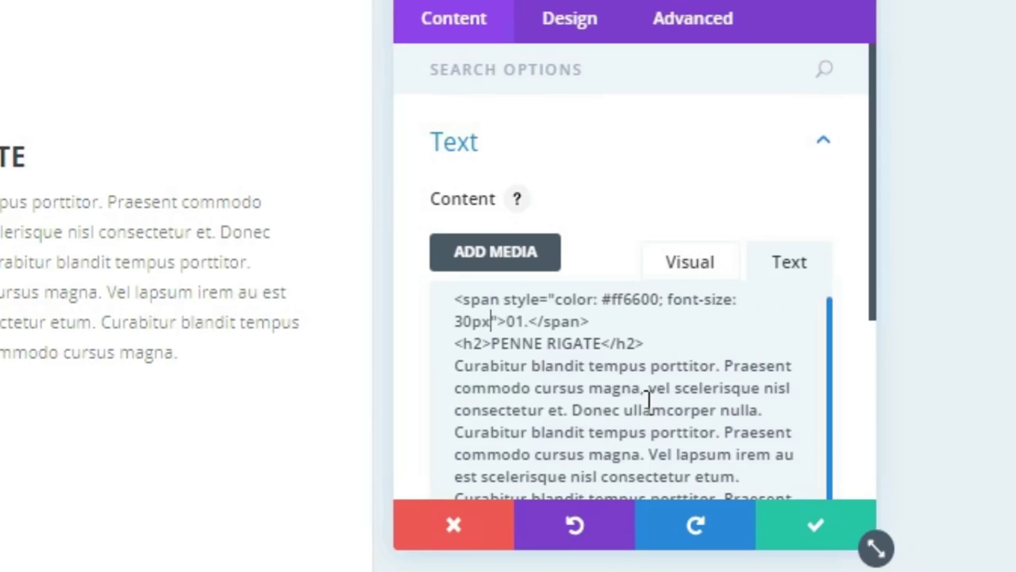
text(;)
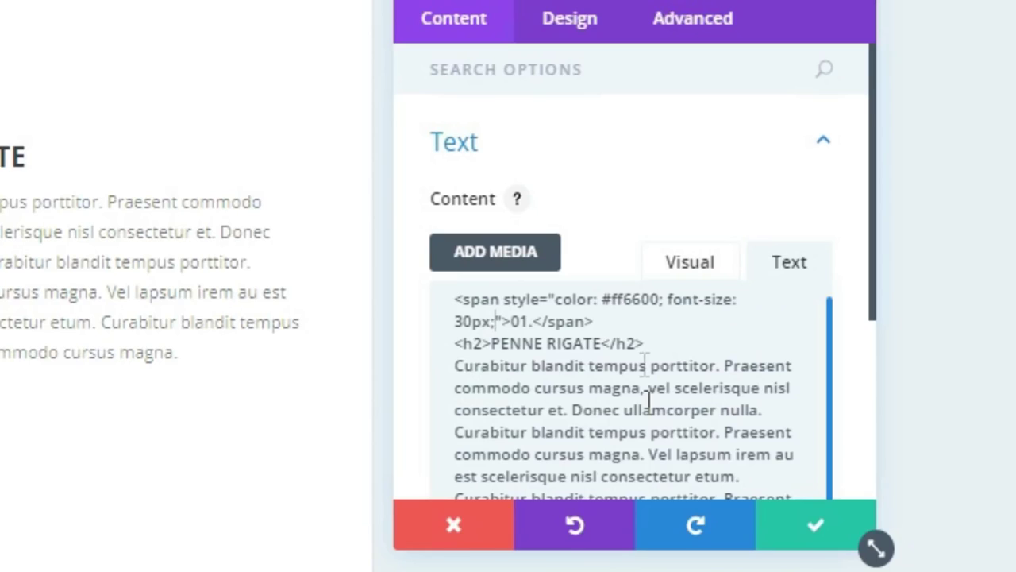
key(Left)
key(Left)
key(Left)
key(BackSpace)
key(BackSpace)
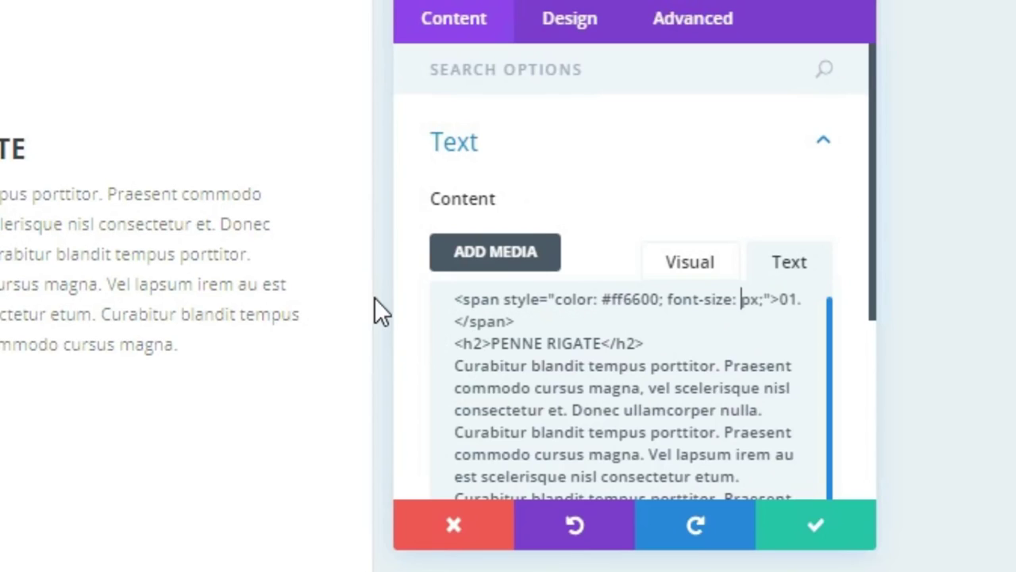
text(60)
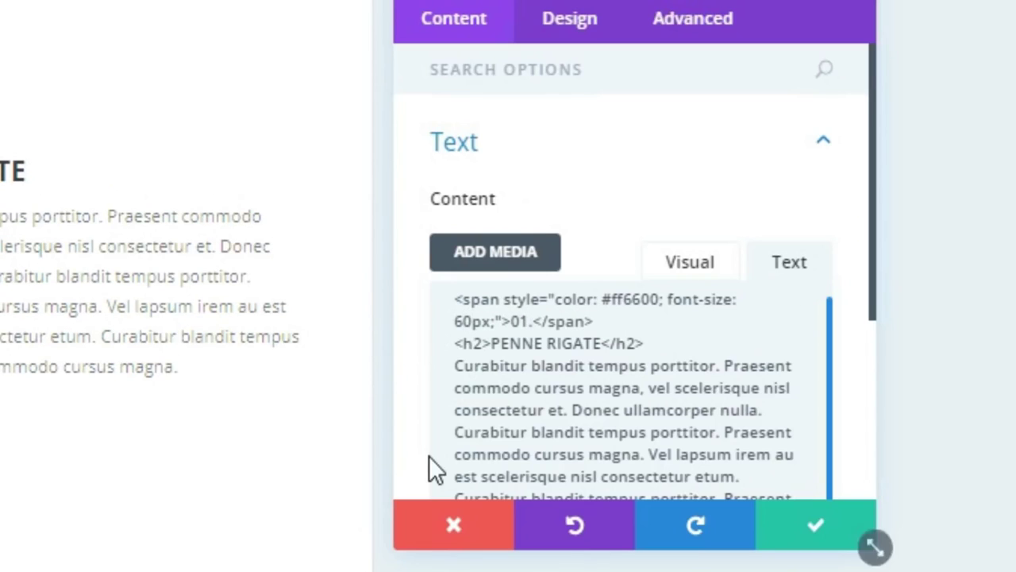
Compare the enlarged number with the live post and save the Text module.
scroll(64, 278, up, 4)
scroll(32, 397, down, 2)
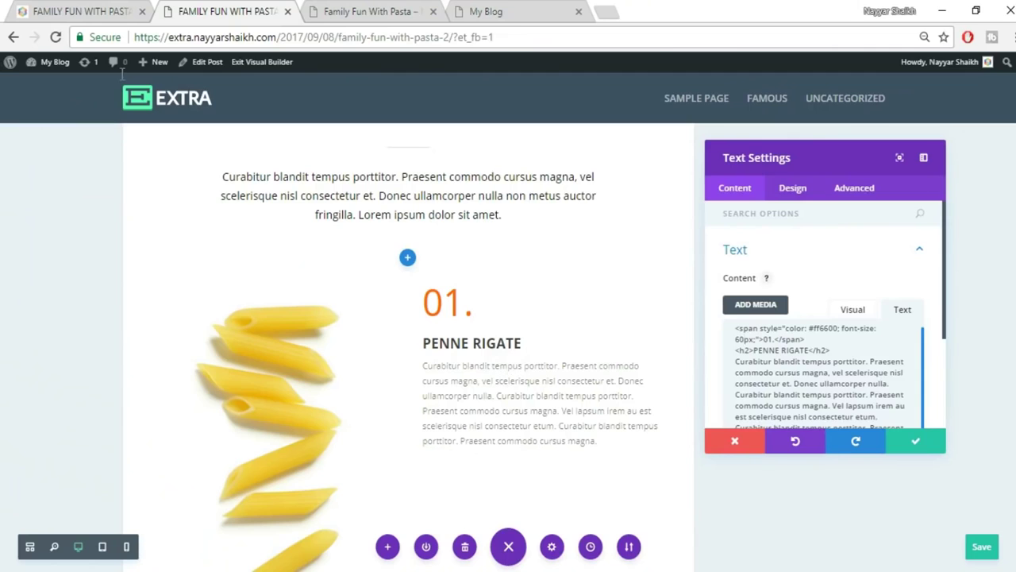
click(56, 8)
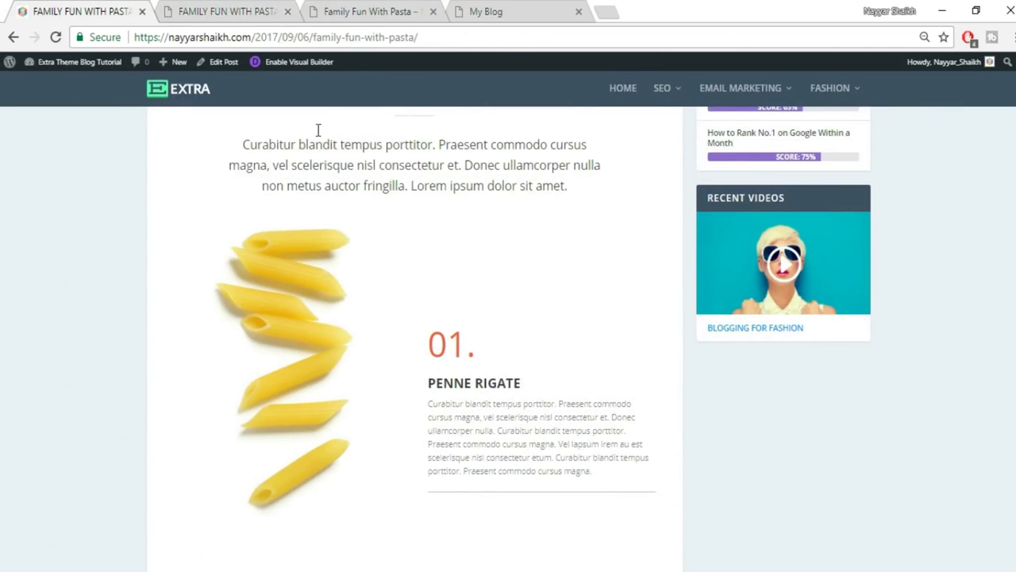
click(222, 11)
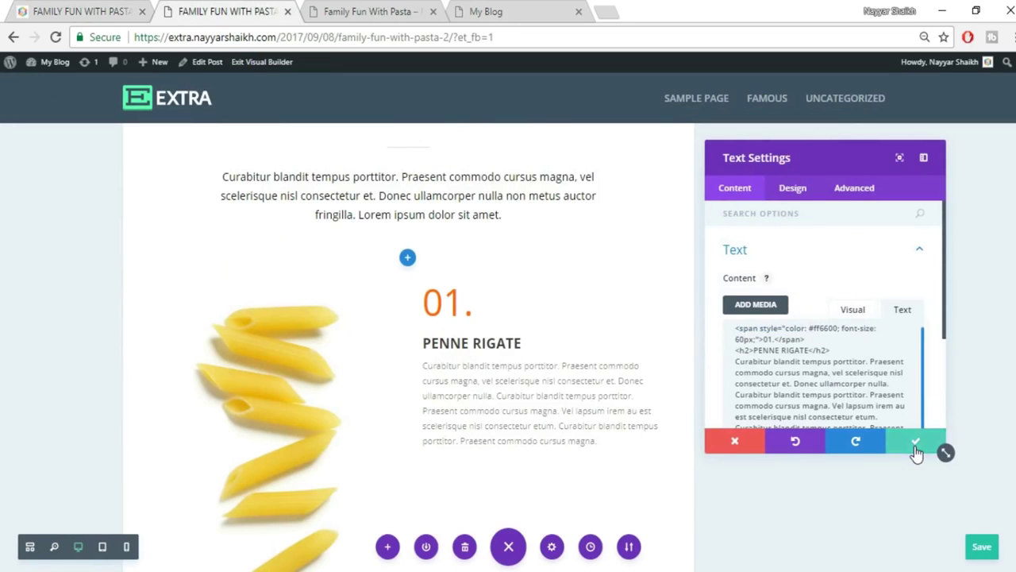
click(916, 443)
Save and review the live post, then return to the builder.
click(105, 10)
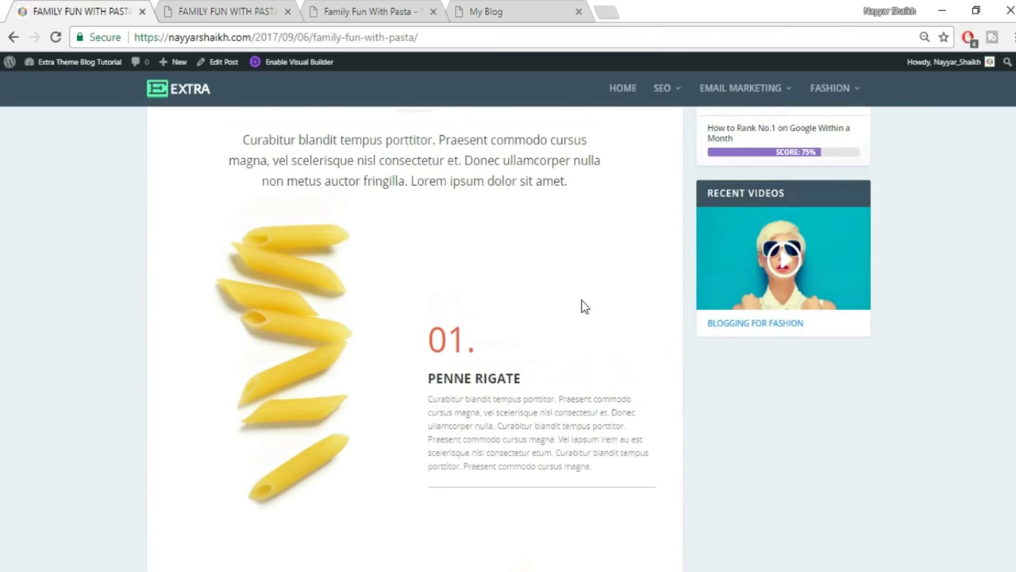
scroll(584, 307, down, 2)
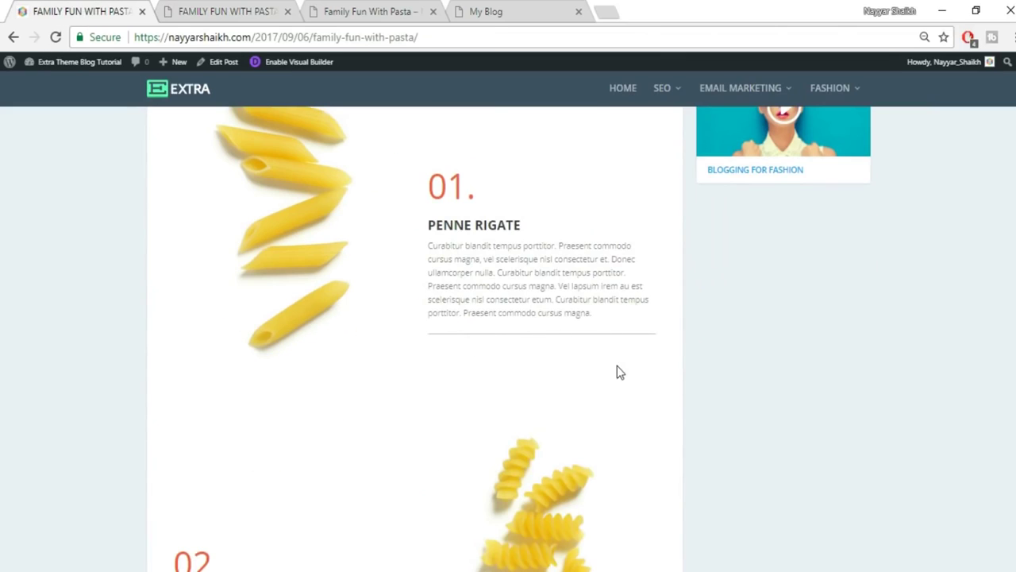
scroll(620, 369, up, 2)
click(223, 9)
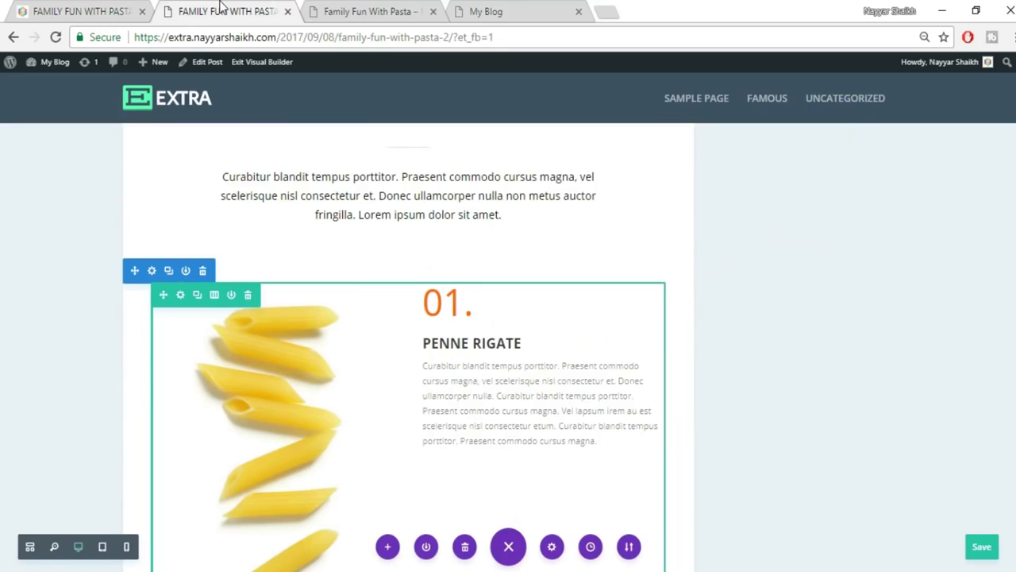
scroll(658, 289, down, 2)
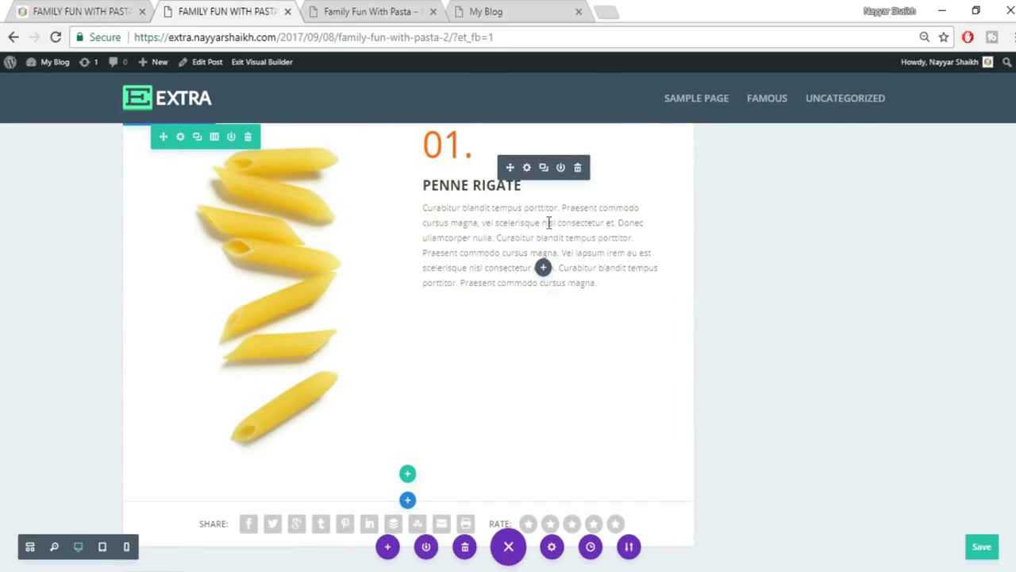
Insert a Divider module below the step text with visibility set to Show Divider.
click(543, 267)
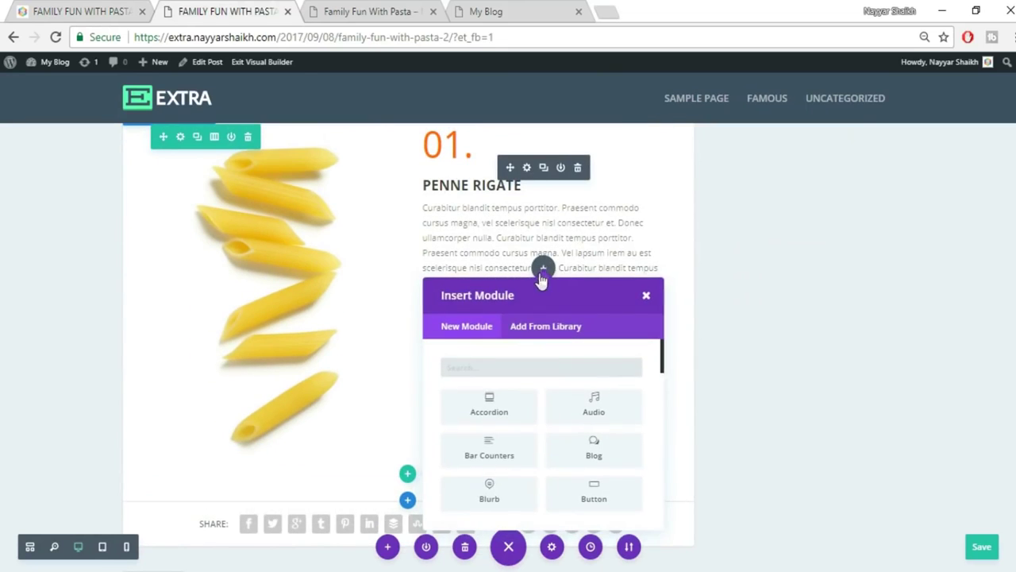
text(di)
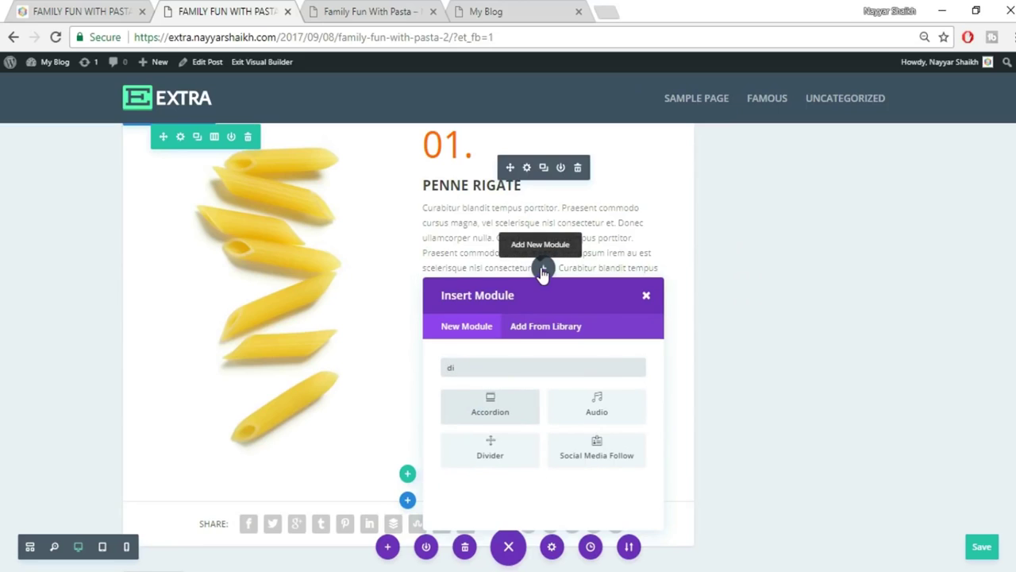
click(497, 465)
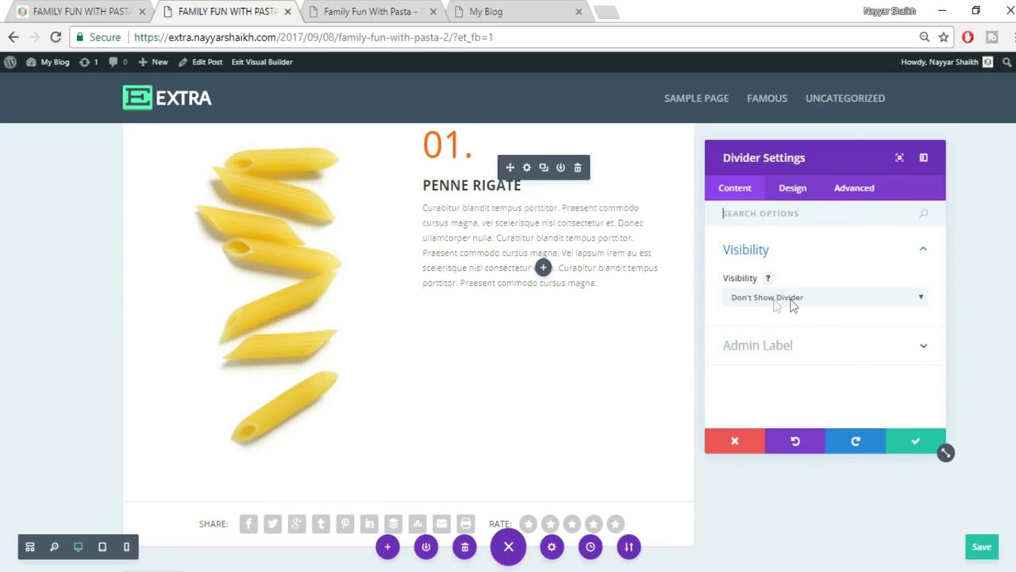
click(821, 304)
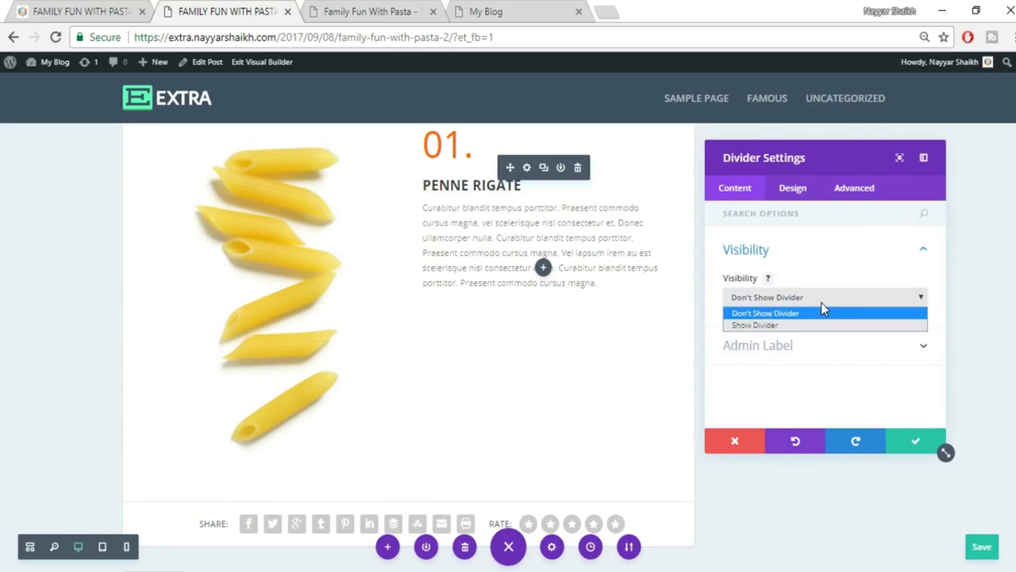
click(793, 322)
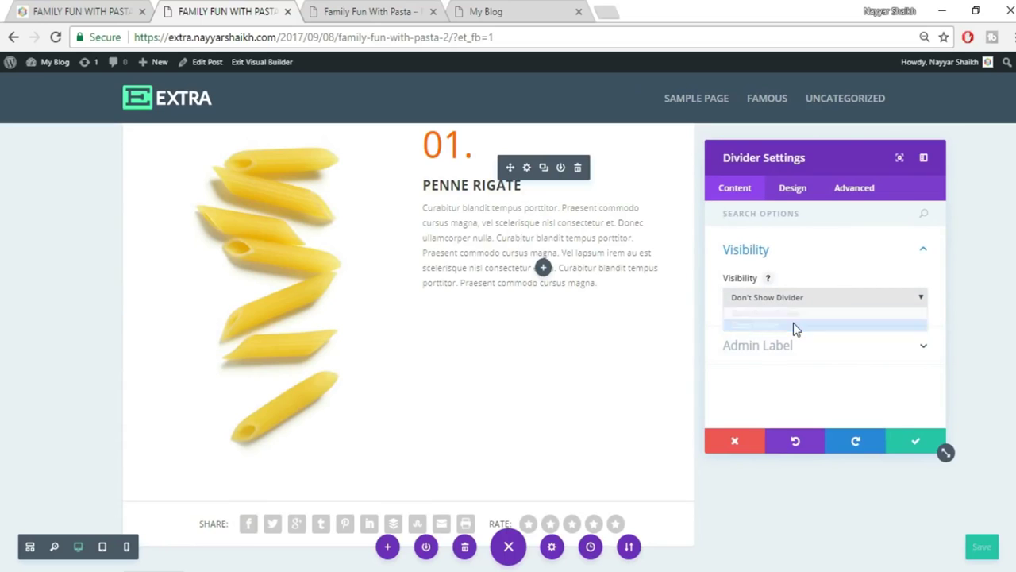
Colour the divider light grey #c4c4c4, save it, and compare with the live post.
click(789, 189)
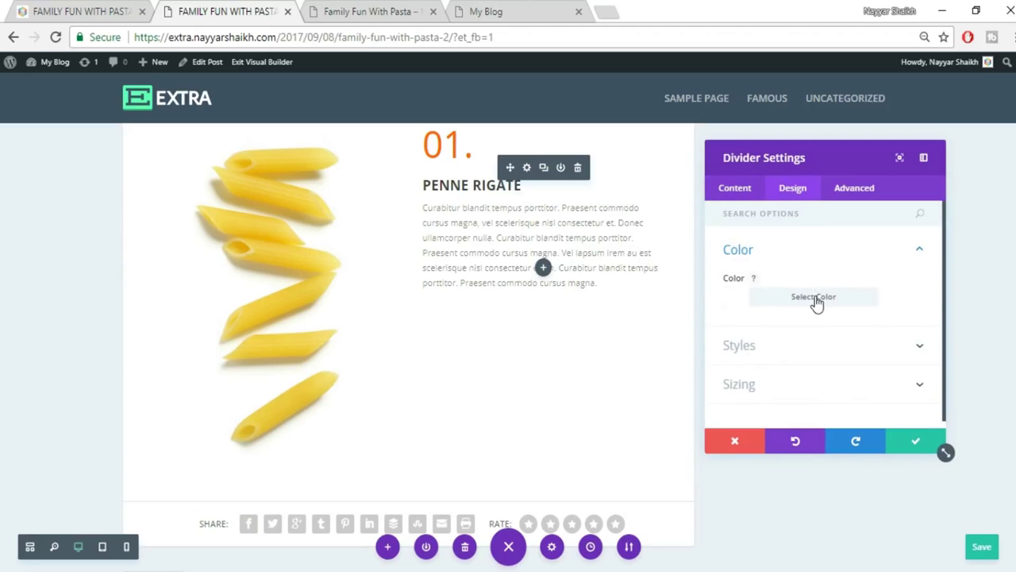
click(813, 300)
drag(734, 350, 738, 343)
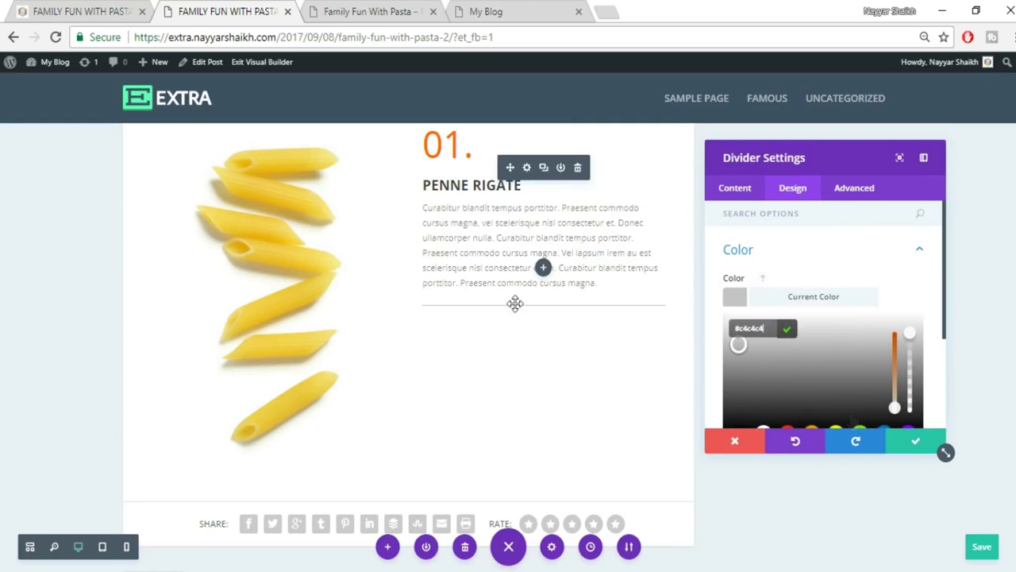
click(913, 445)
click(121, 9)
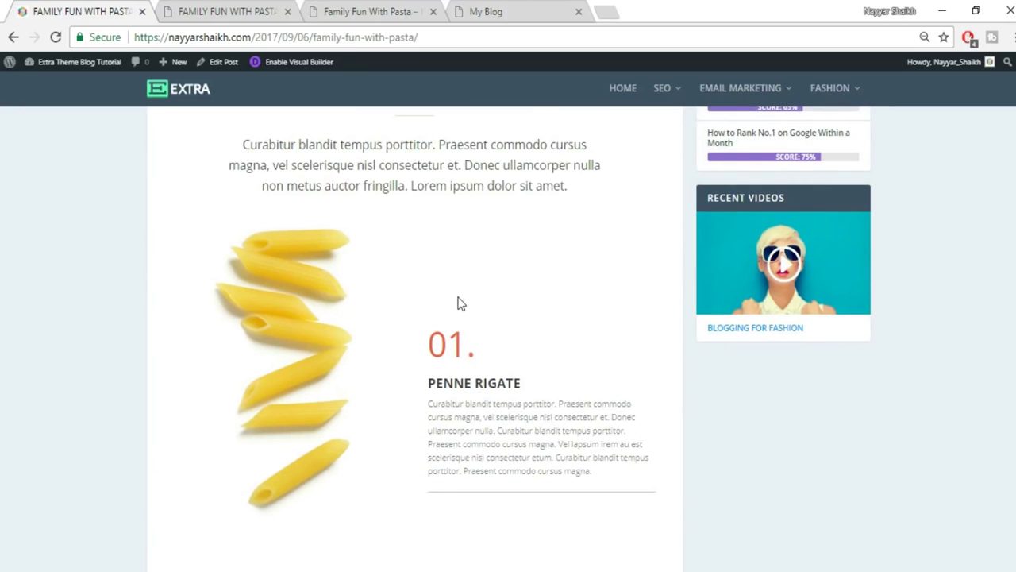
click(203, 9)
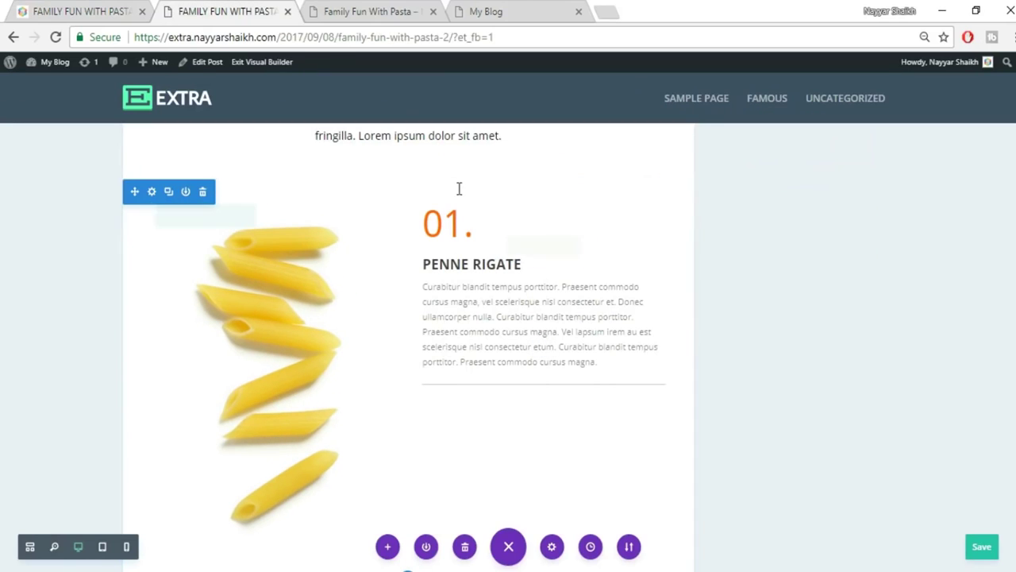
mouse_move(527, 255)
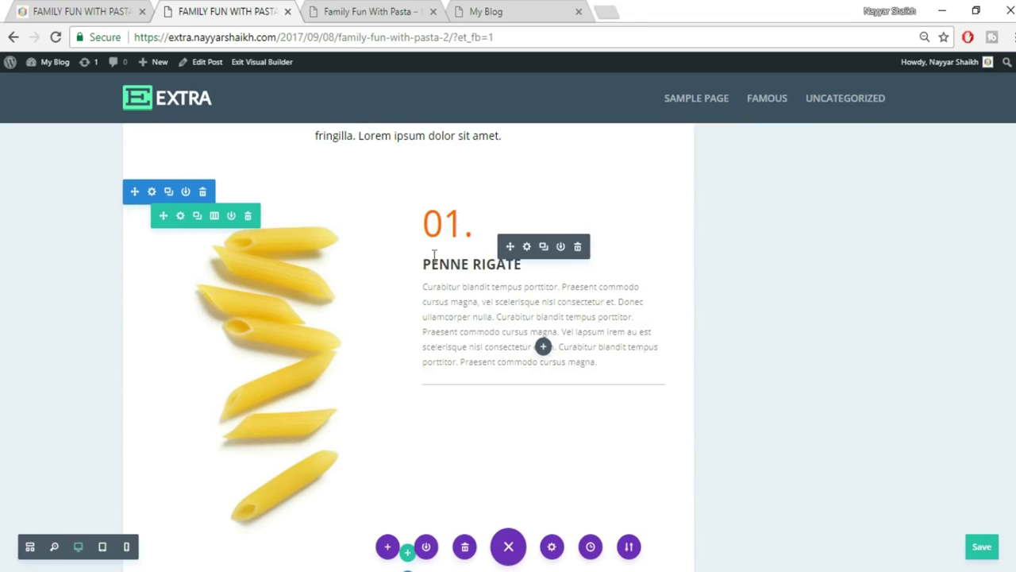
Set the text module's Custom Padding Top in Design > Spacing, first trying 150px.
click(526, 246)
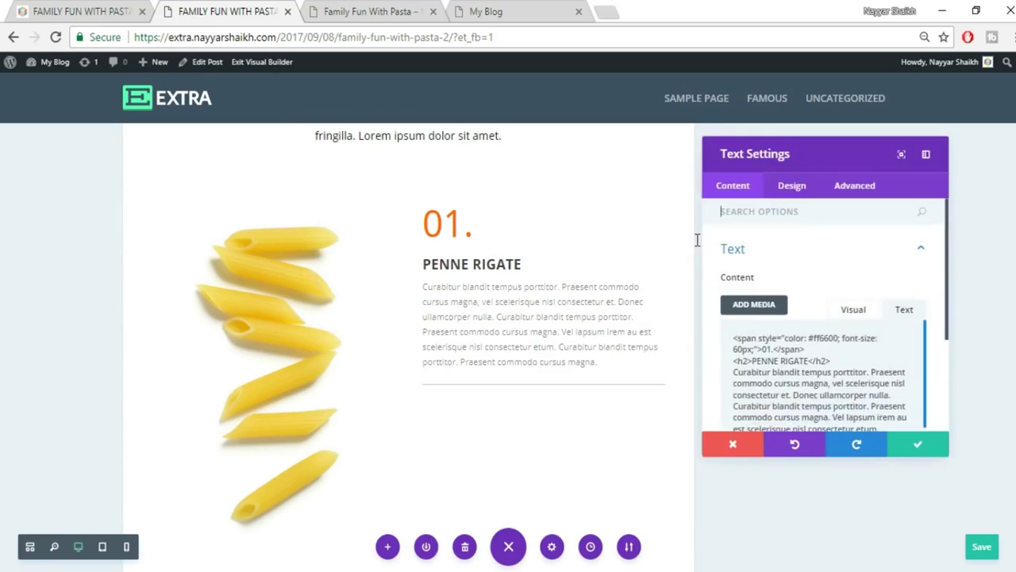
click(807, 194)
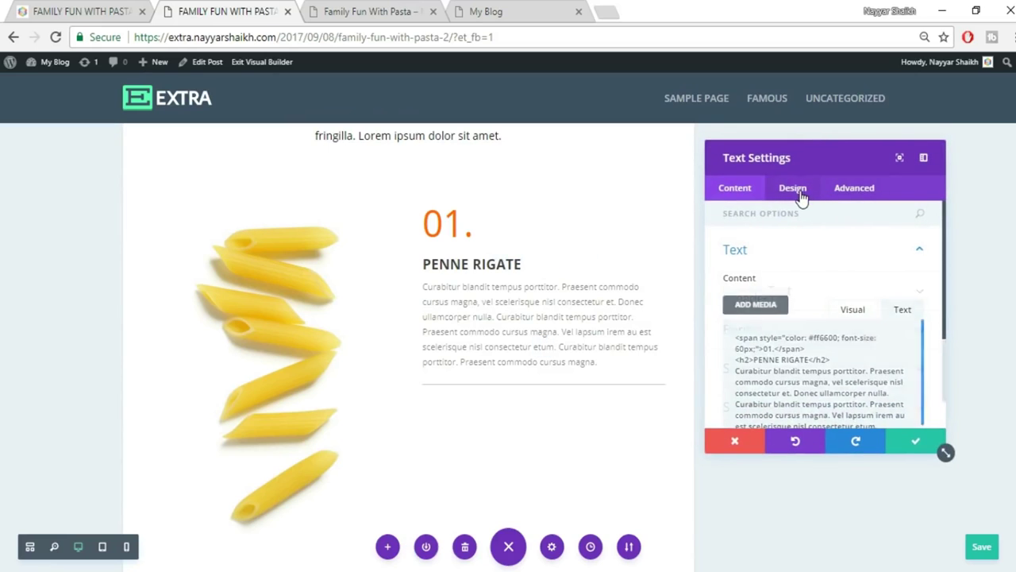
scroll(869, 341, down, 1)
click(848, 394)
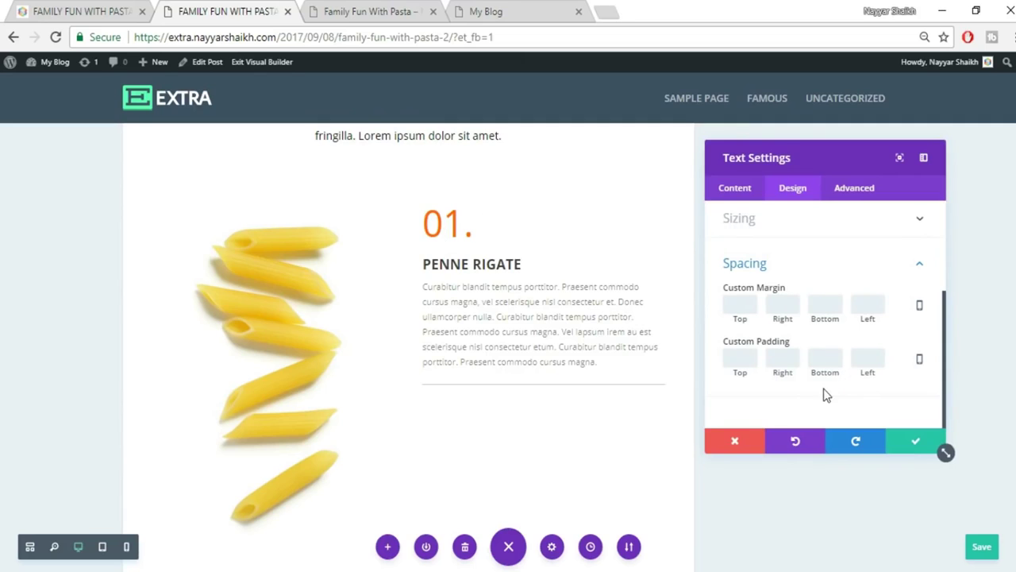
click(731, 358)
text(60)
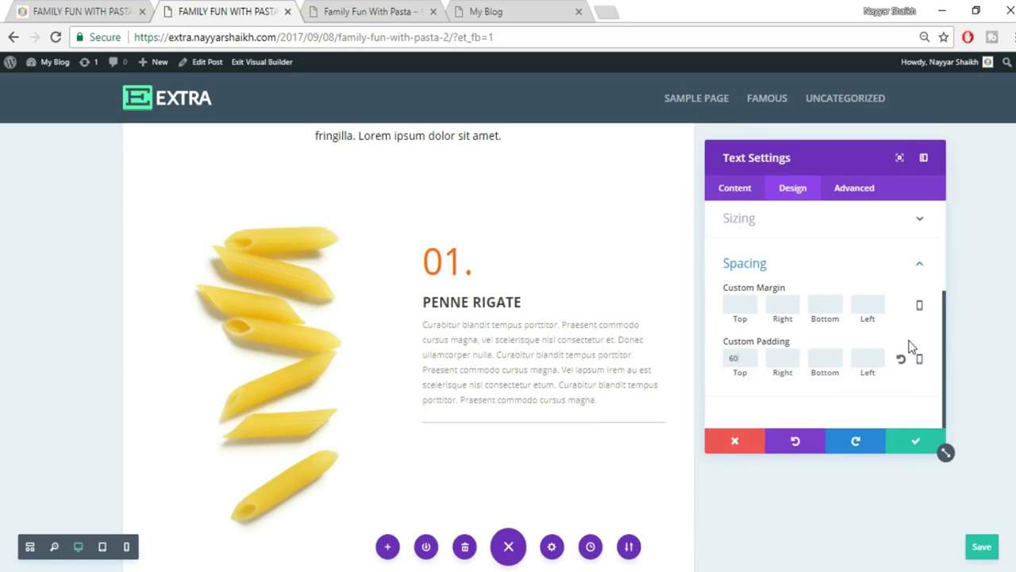
key(BackSpace)
key(BackSpace)
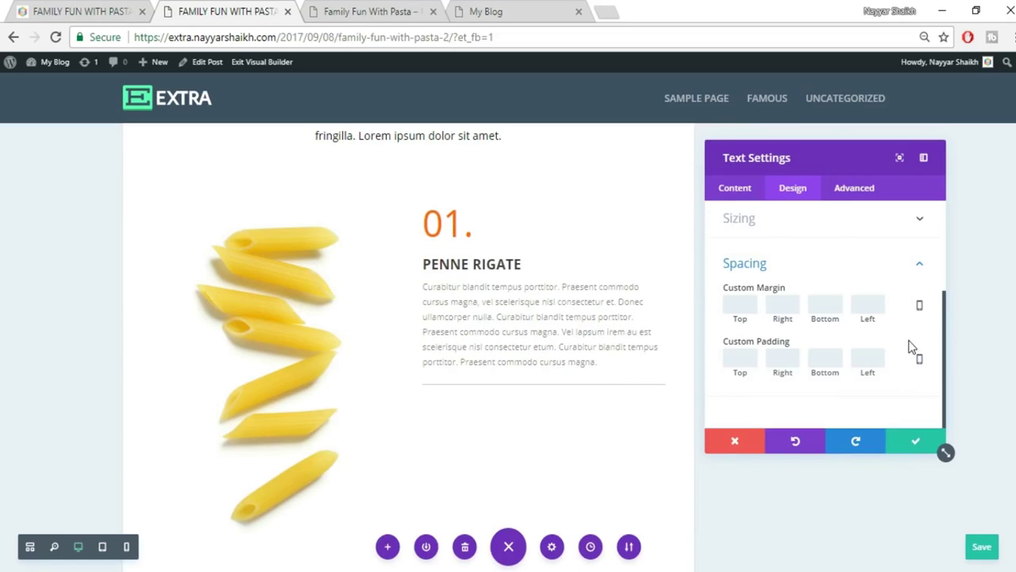
text(150)
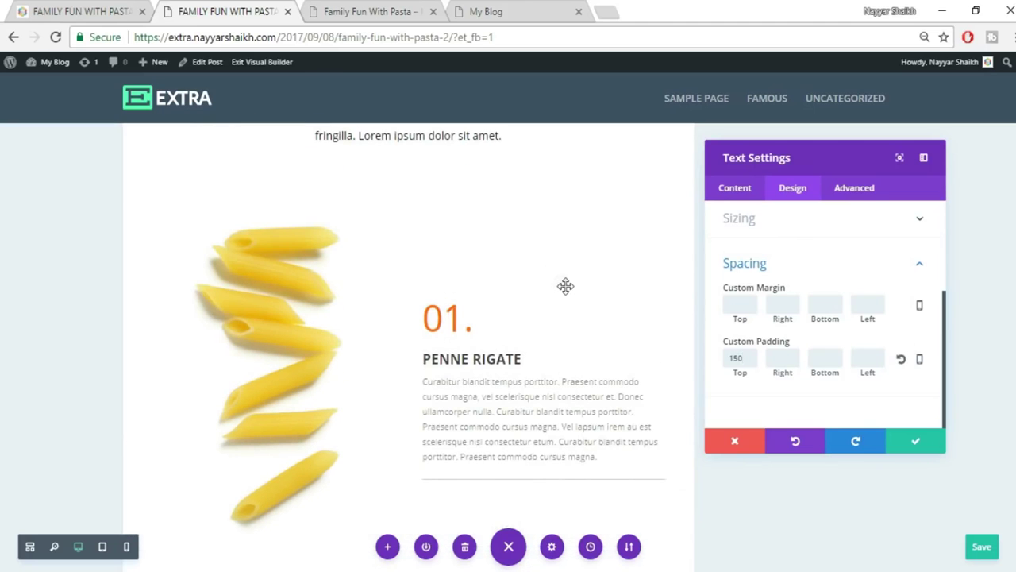
Compare with the live post, correct the top padding to 200px, and confirm the settings.
click(107, 11)
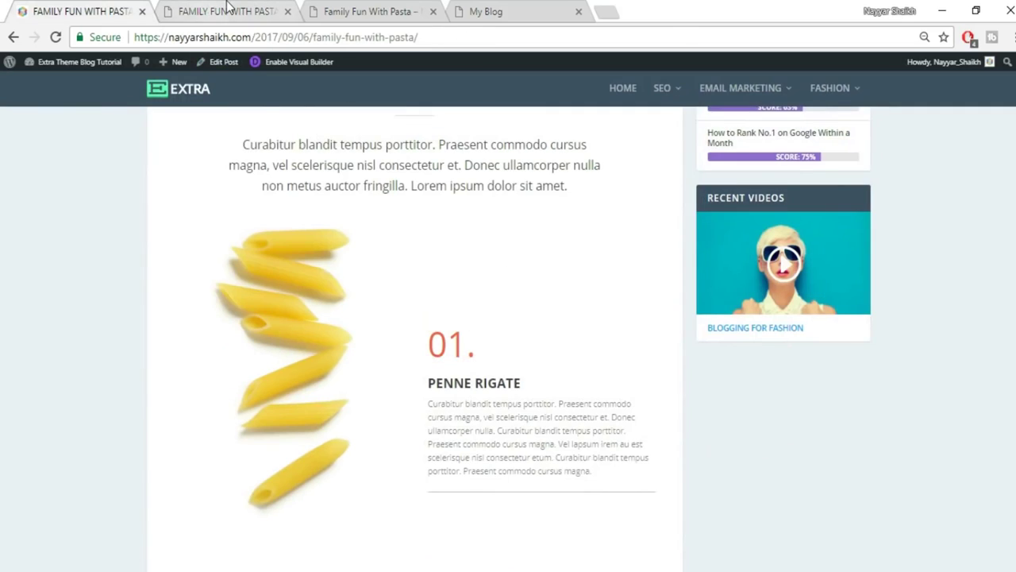
click(226, 11)
key(Left)
key(Left)
key(shift+Home)
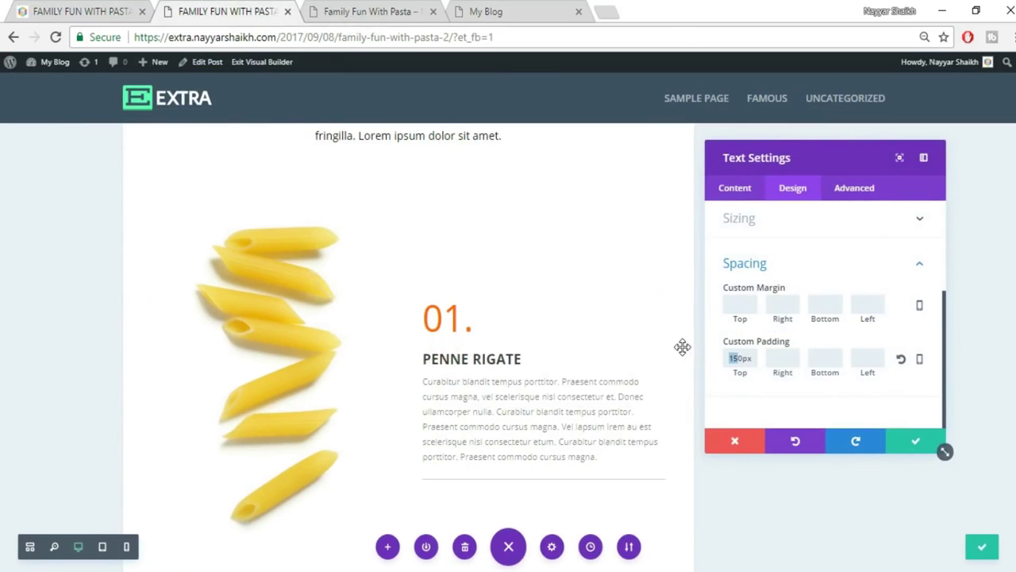
text(200)
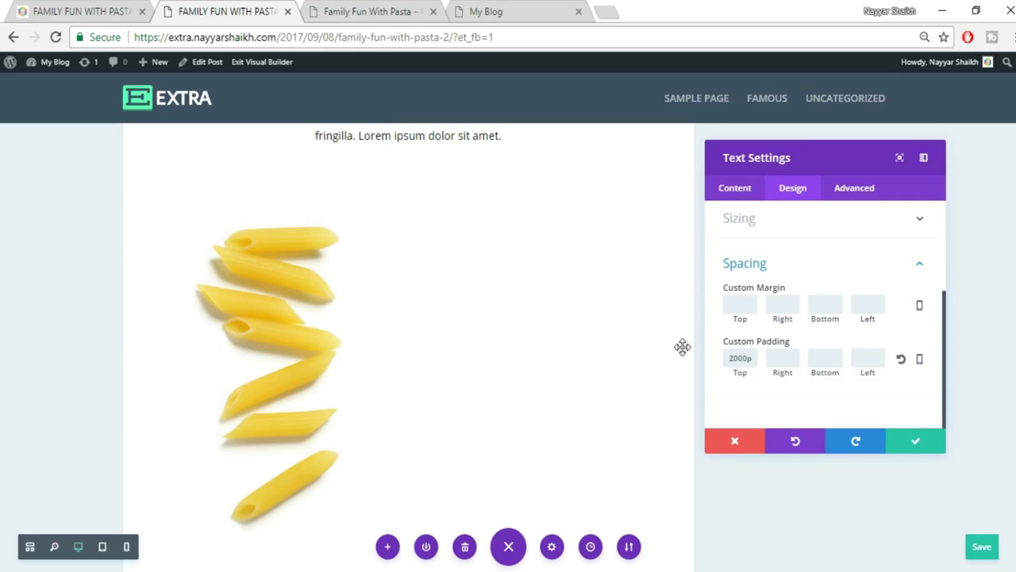
key(BackSpace)
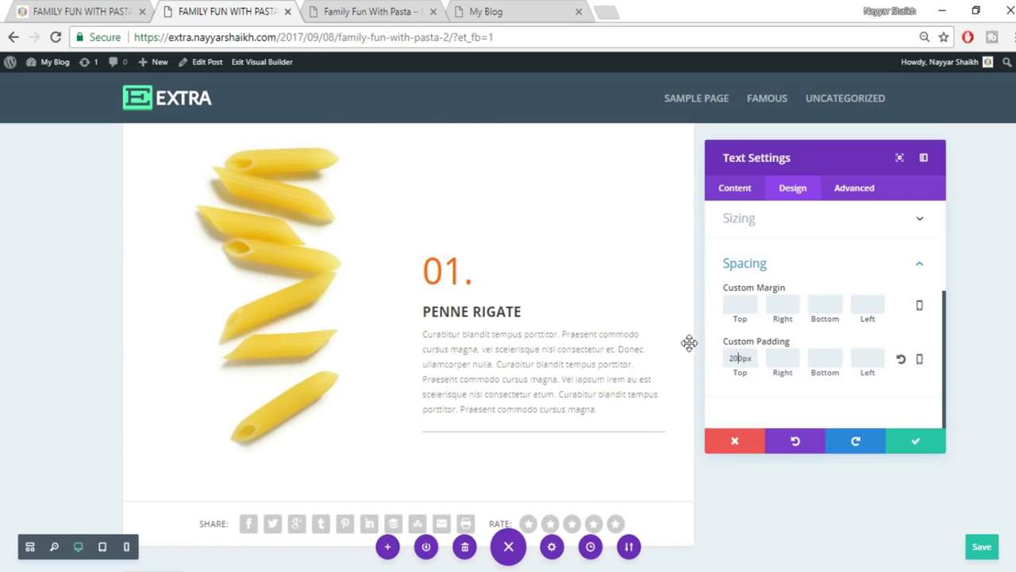
key(ctrl+1)
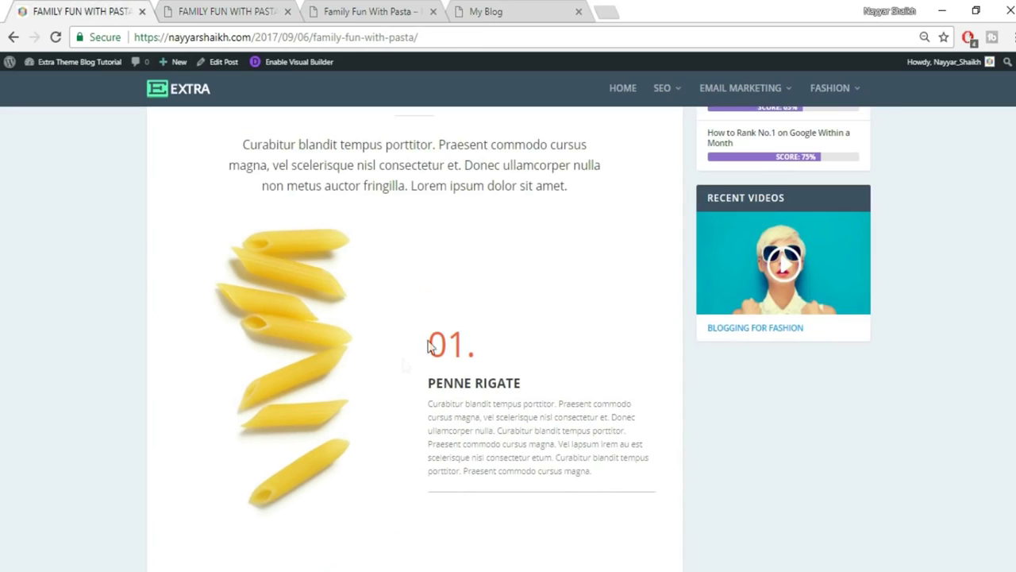
click(184, 13)
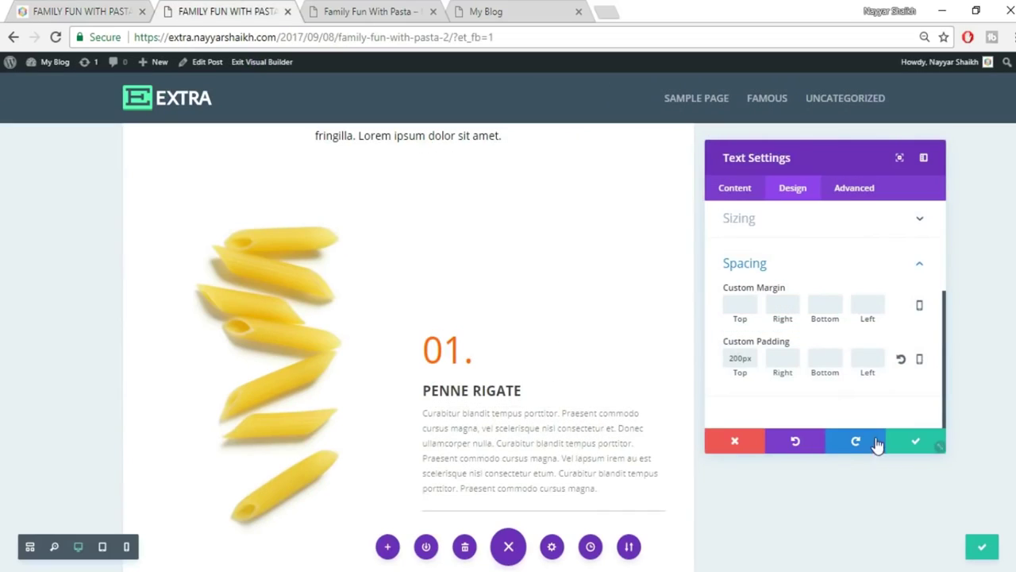
click(921, 443)
Drag the intro section's bottom padding and penne row's top padding up to tighten the gap.
scroll(862, 445, up, 1)
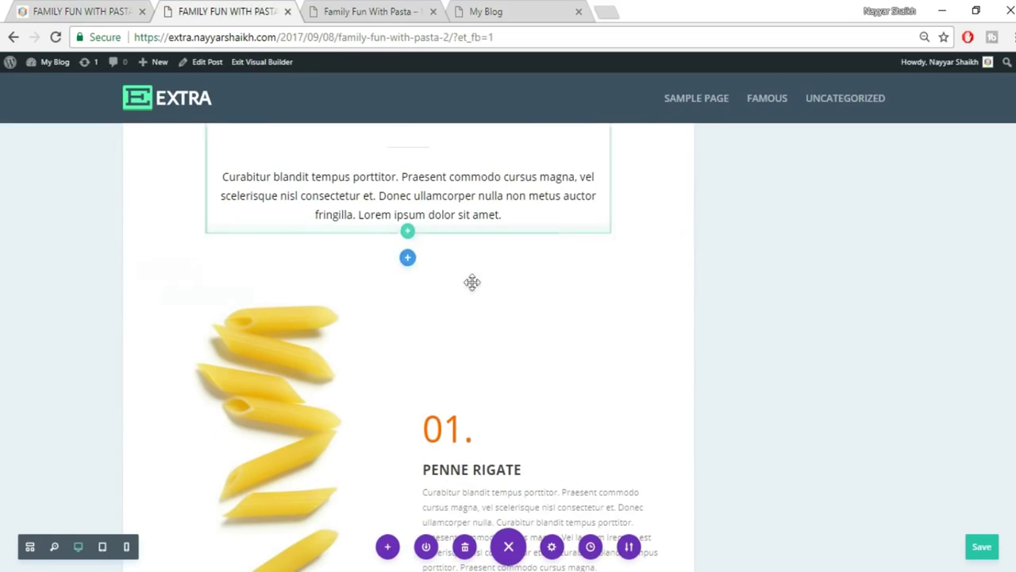
key(ctrl+1)
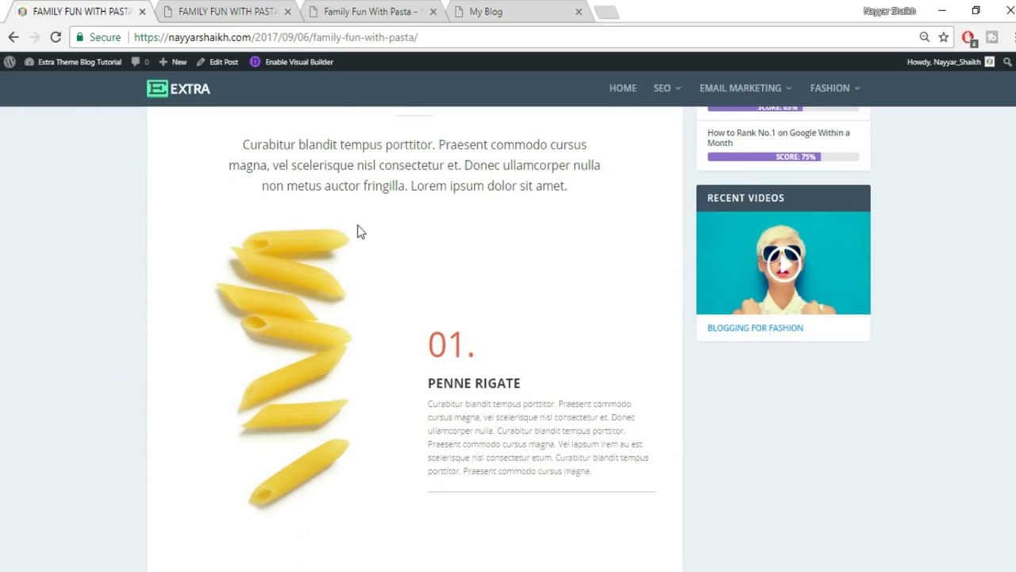
click(230, 14)
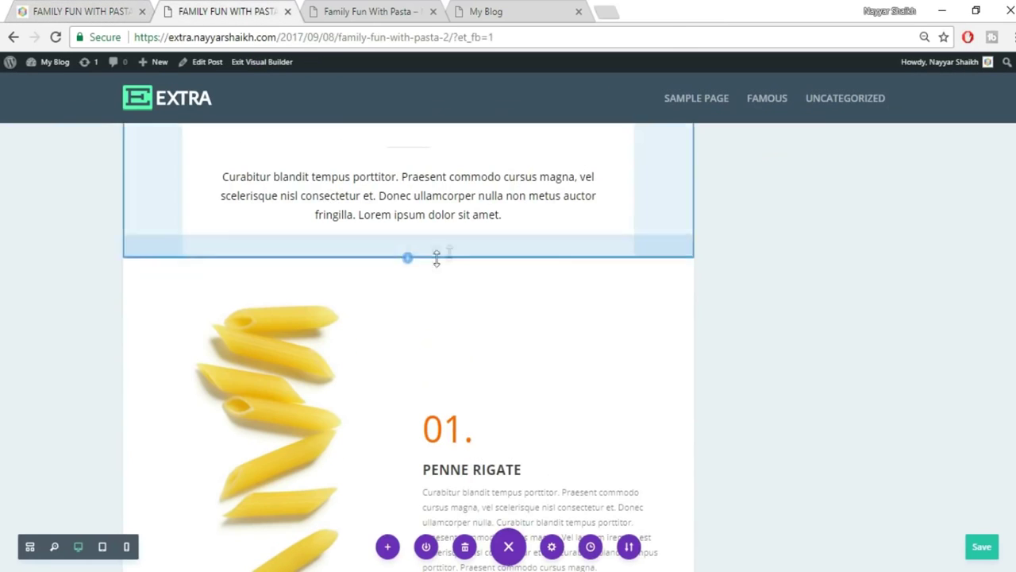
drag(454, 250, 460, 175)
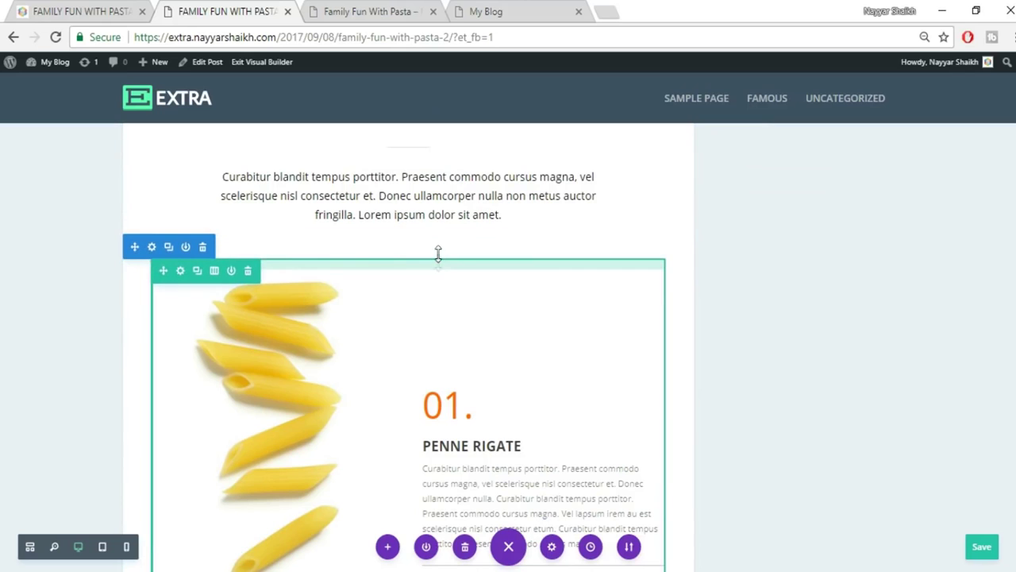
drag(443, 219, 444, 202)
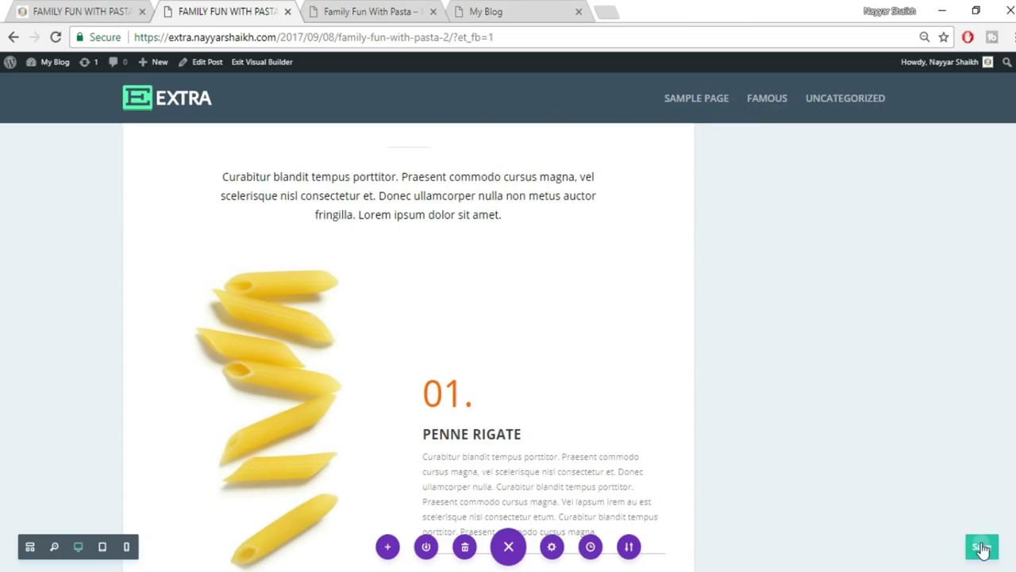
scroll(803, 365, down, 3)
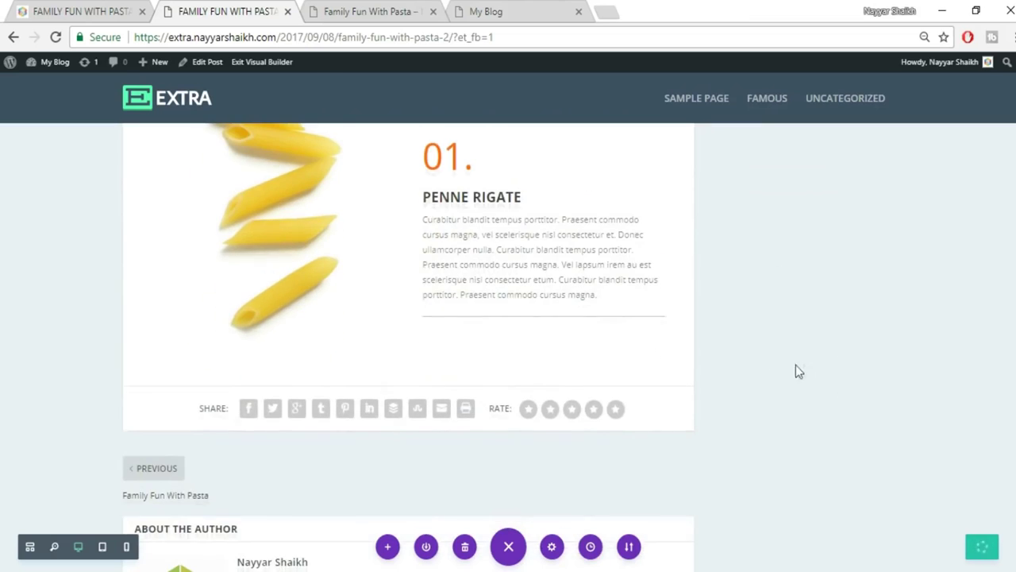
click(50, 8)
Check the original post's next row, then duplicate the penne row from its row toolbar.
scroll(658, 337, down, 5)
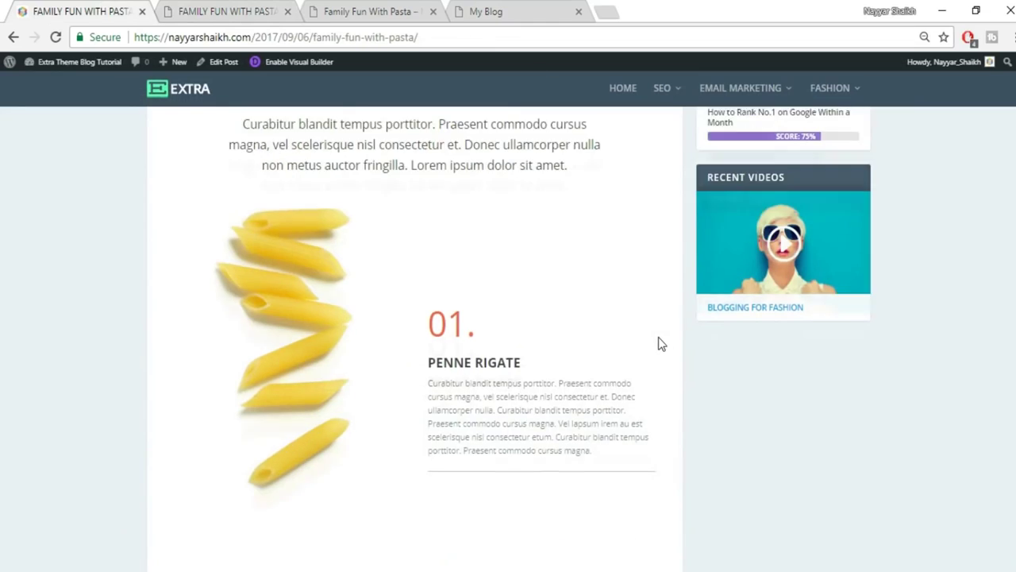
scroll(658, 343, down, 2)
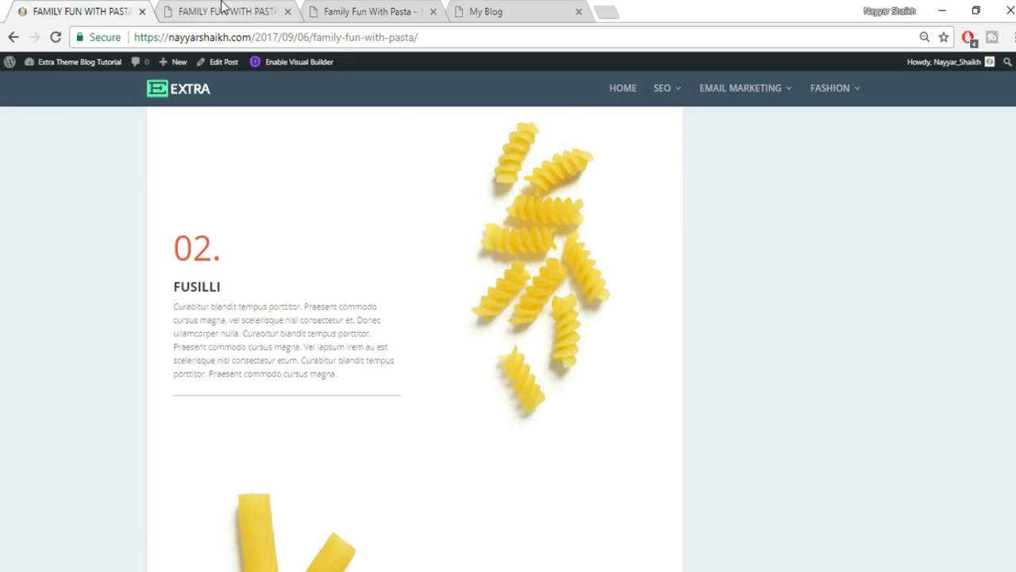
click(224, 8)
scroll(707, 343, up, 2)
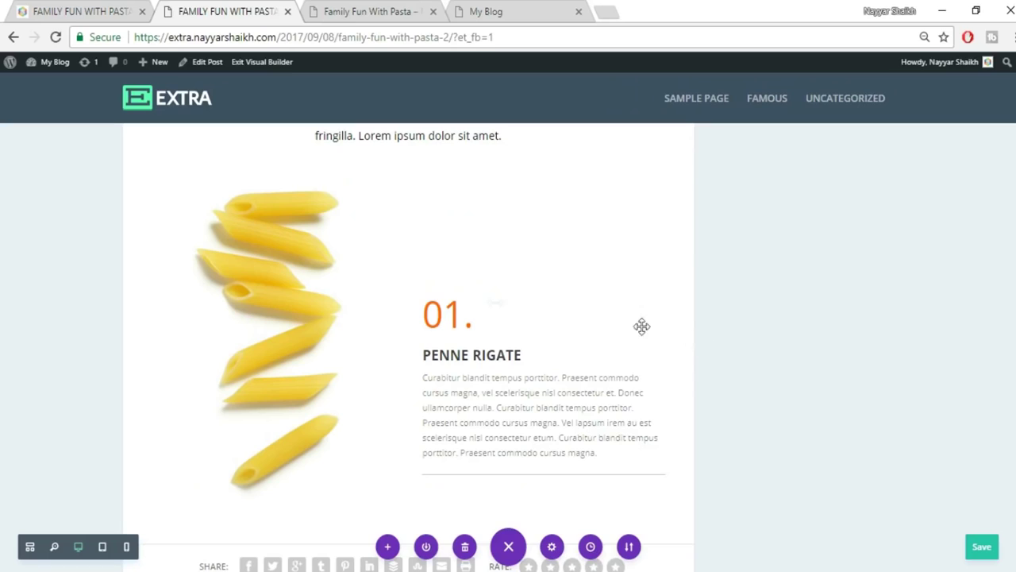
mouse_move(352, 218)
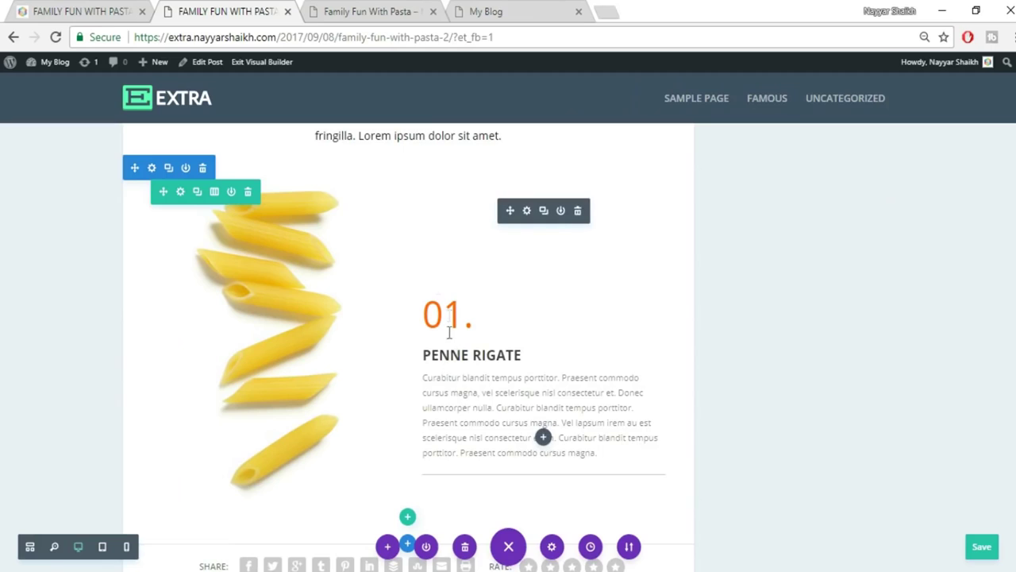
click(198, 192)
Mirror the copied row: penne image into the right column, text and divider into the left.
scroll(806, 363, down, 3)
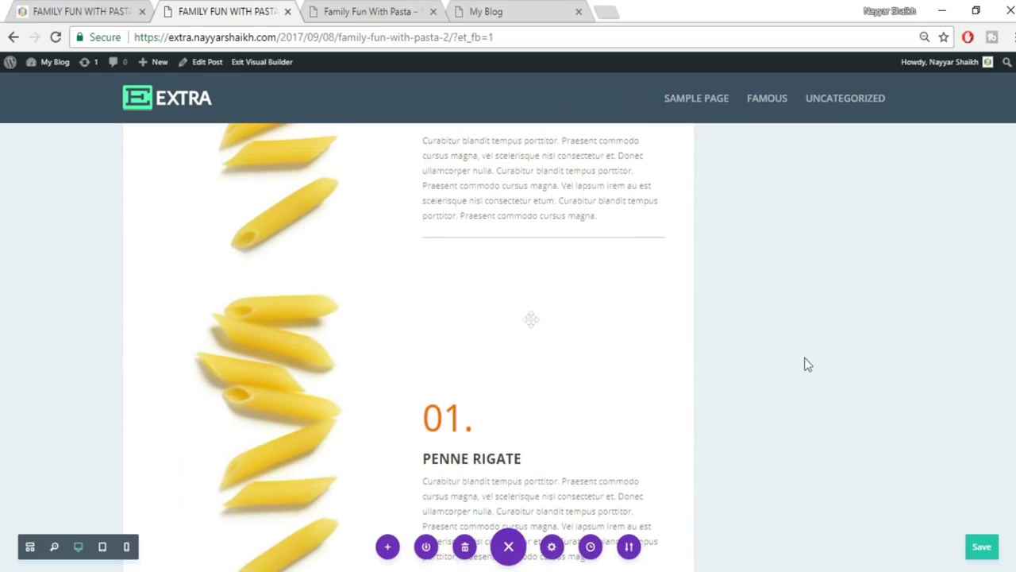
scroll(498, 433, down, 4)
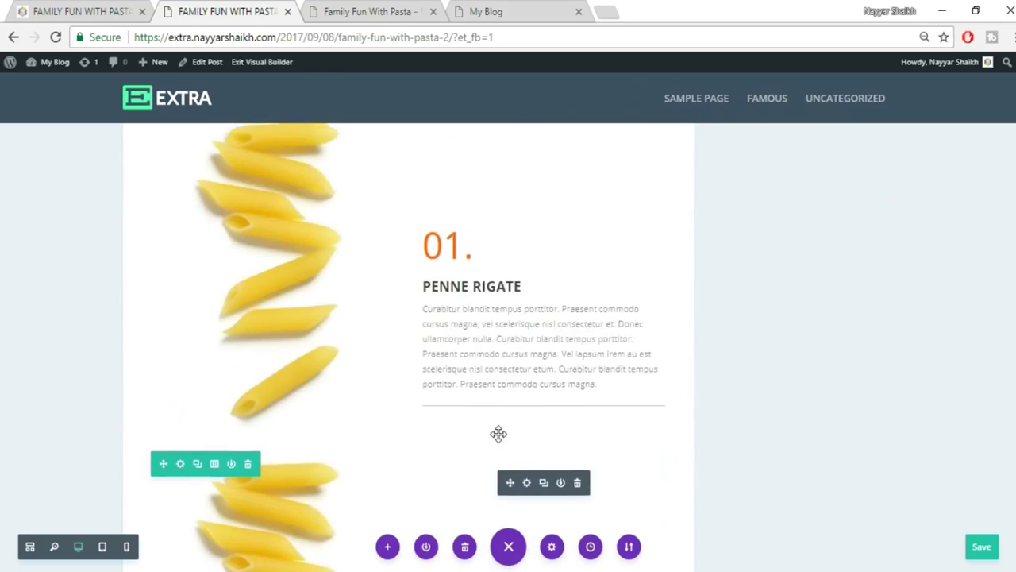
scroll(307, 322, down, 4)
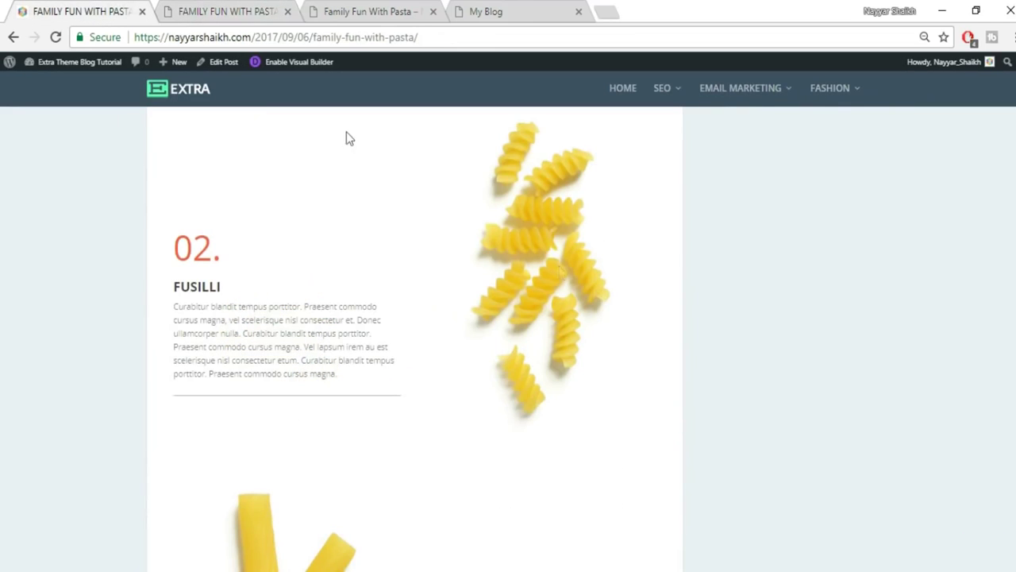
click(283, 10)
drag(361, 283, 544, 297)
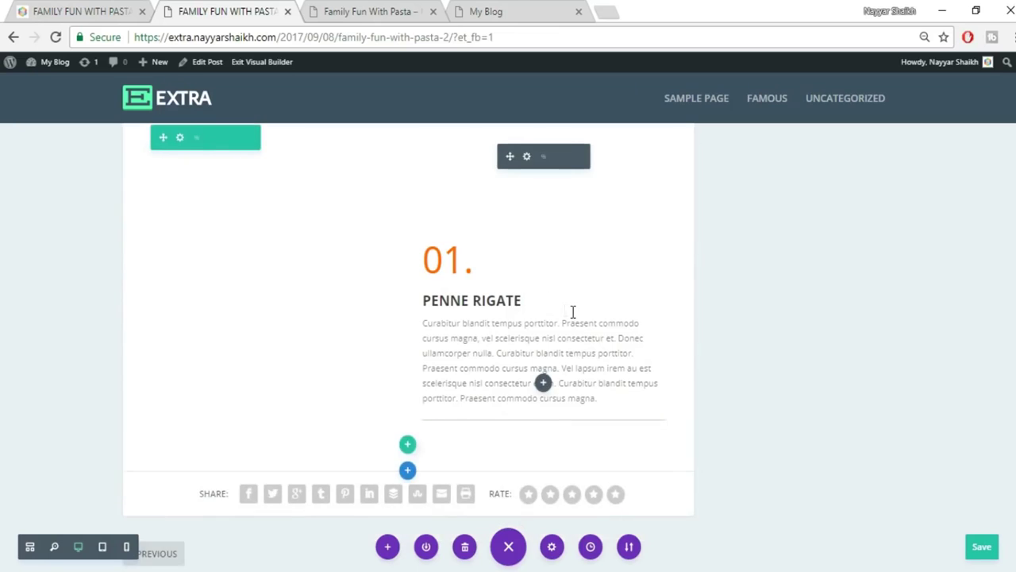
scroll(553, 469, down, 1)
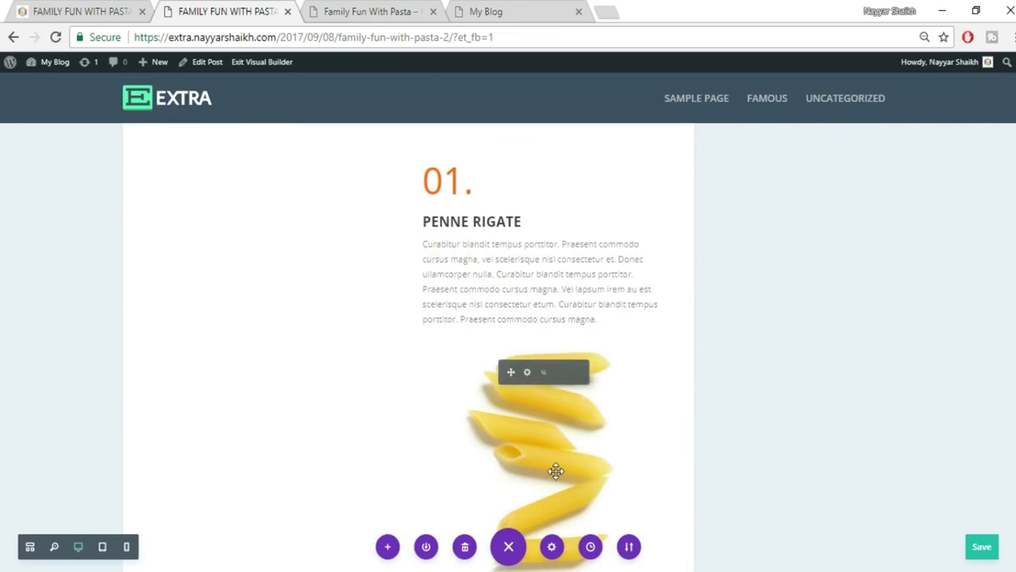
scroll(469, 297, up, 1)
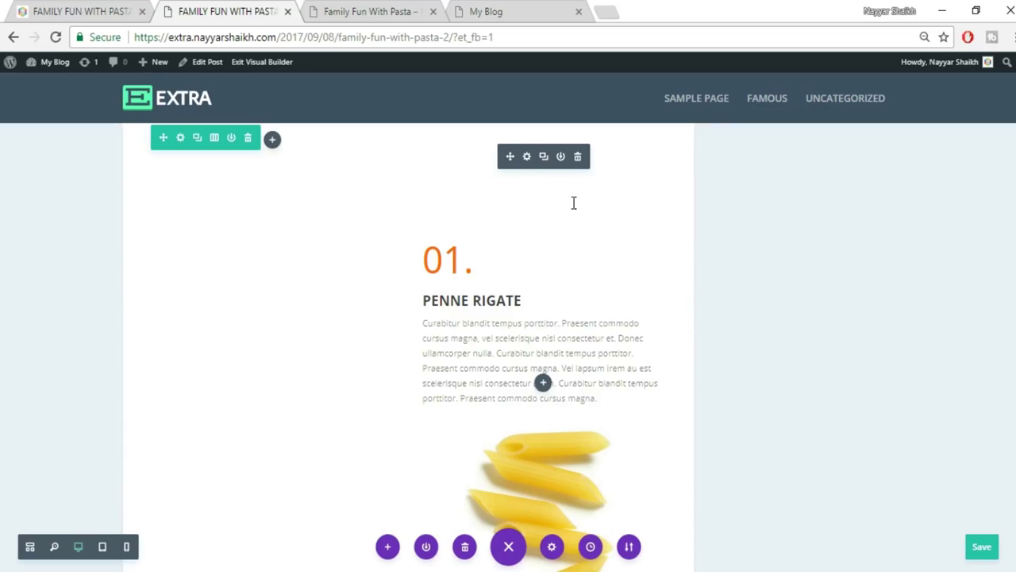
drag(513, 156, 281, 231)
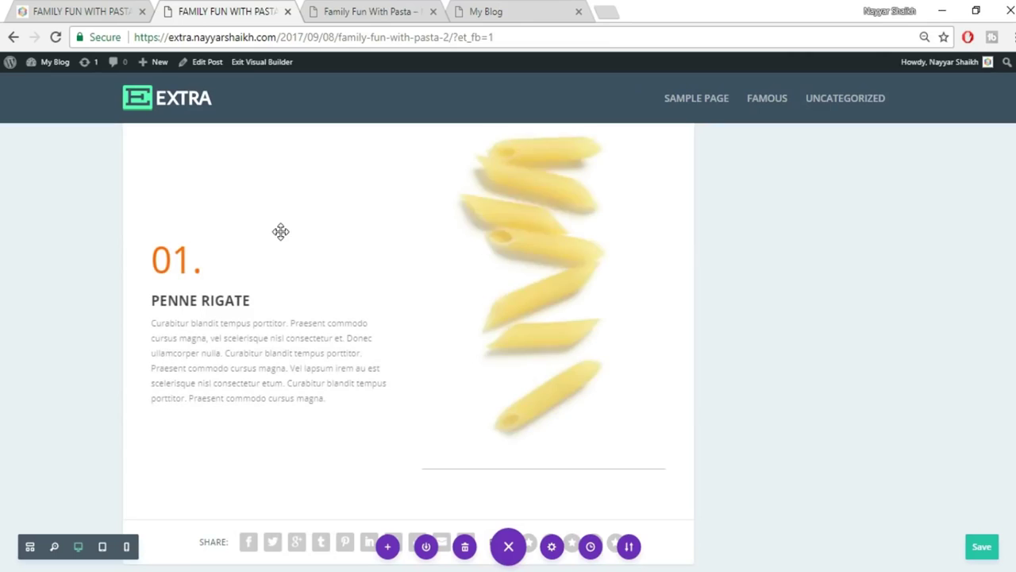
drag(507, 429, 336, 422)
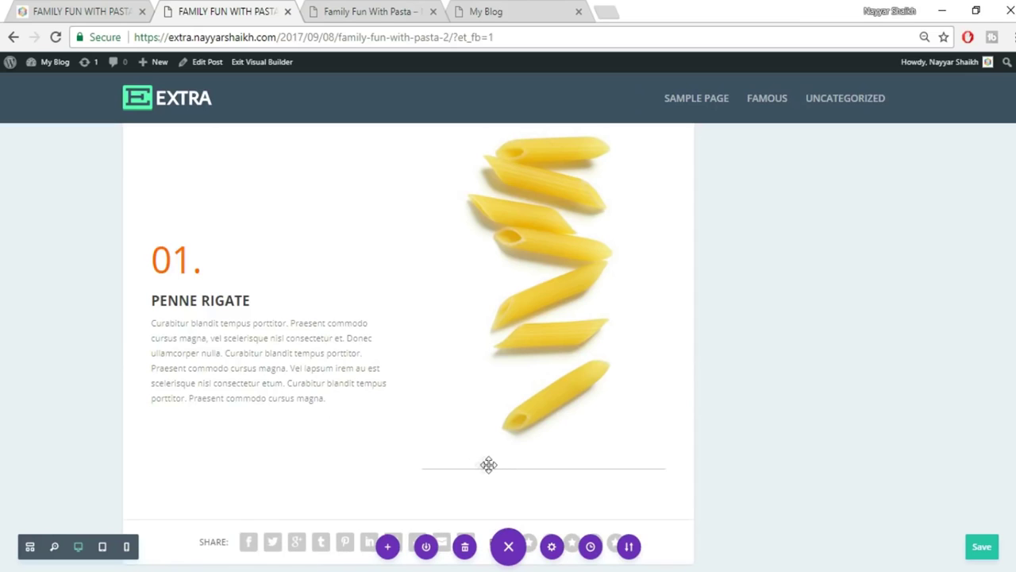
drag(447, 469, 238, 397)
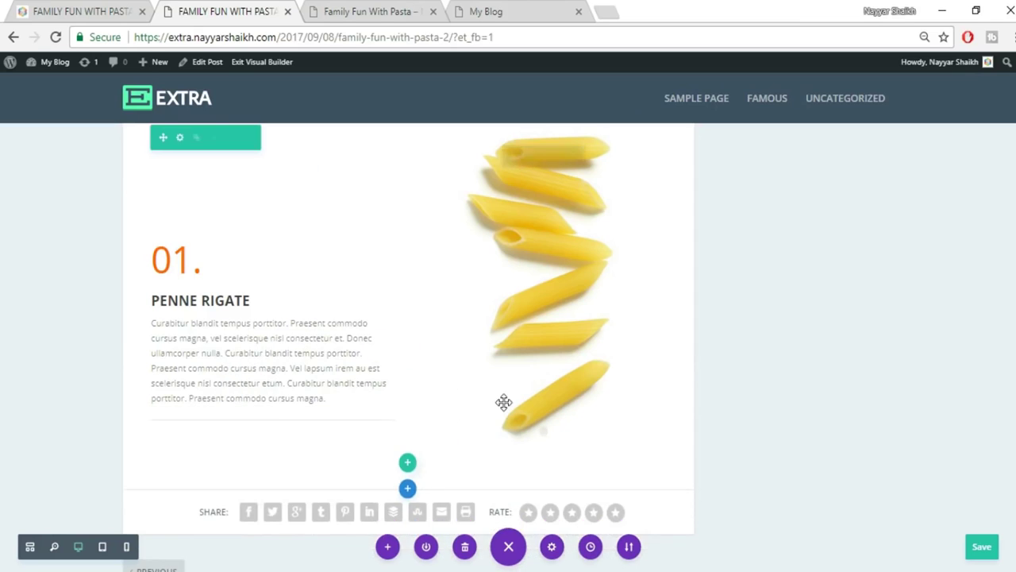
scroll(705, 320, up, 1)
scroll(595, 309, down, 2)
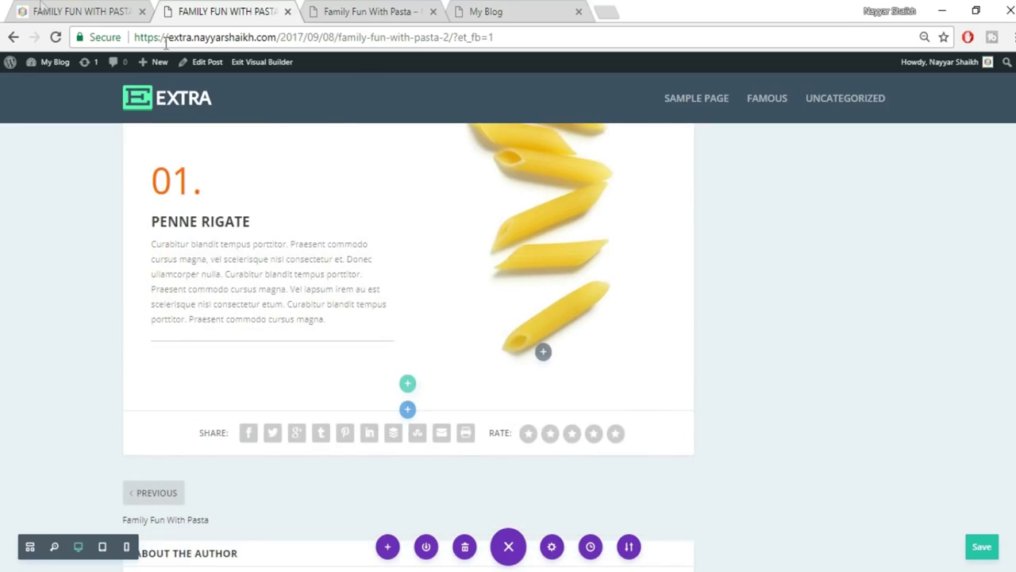
Change the copy's number to 02. and paste FUSILLI from the original post over the heading.
click(41, 10)
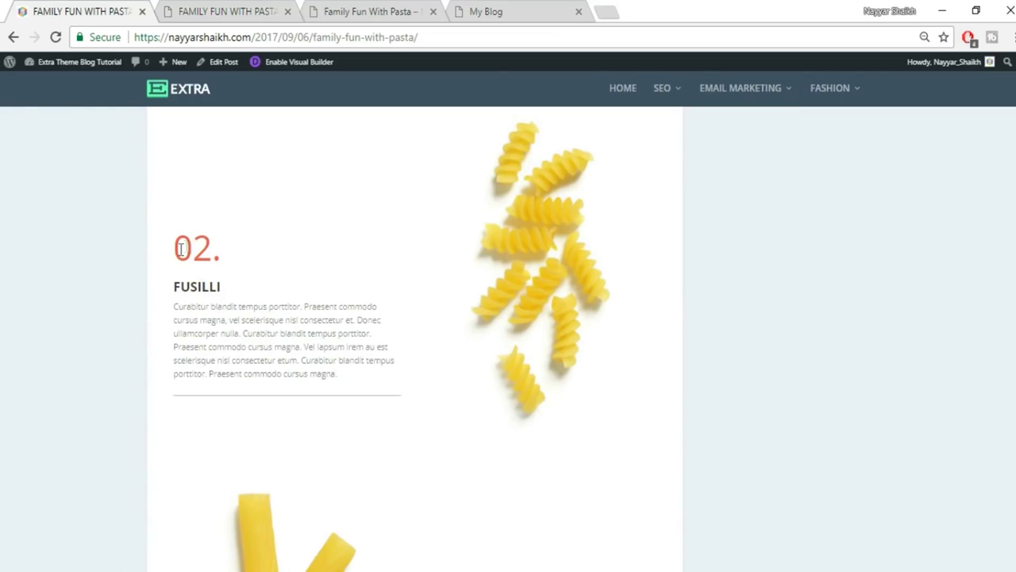
click(184, 10)
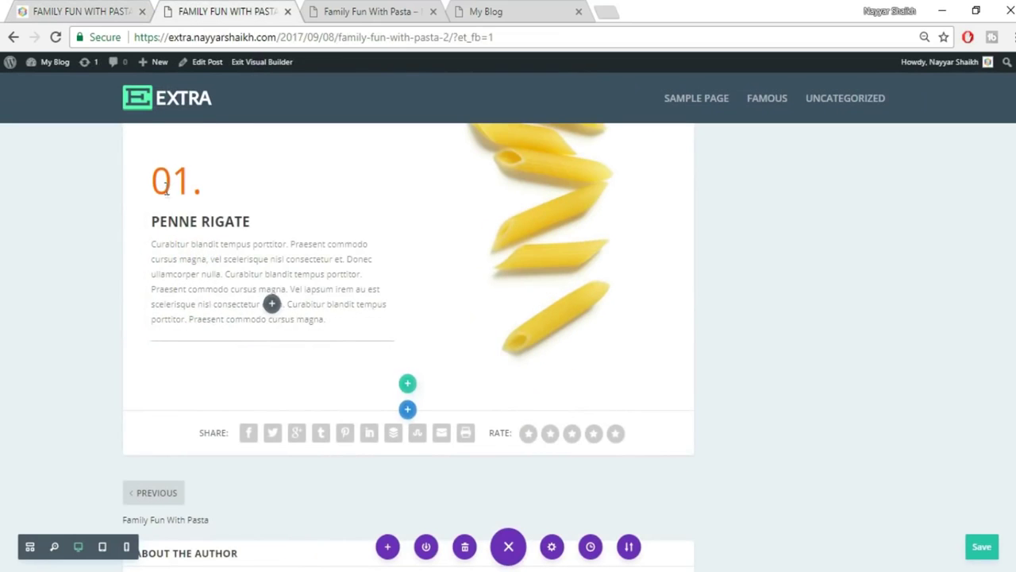
drag(173, 181, 188, 181)
text(2)
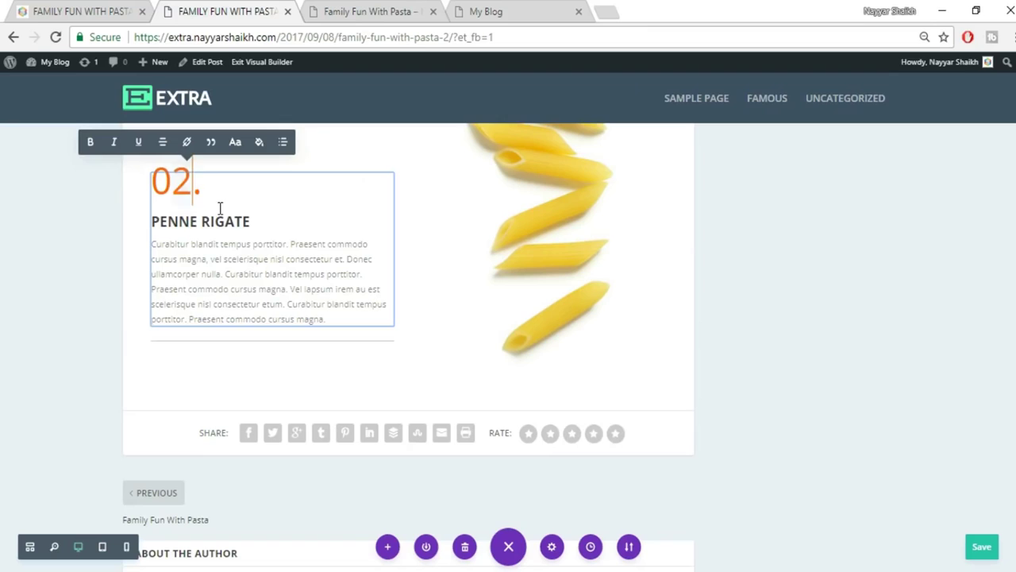
click(90, 7)
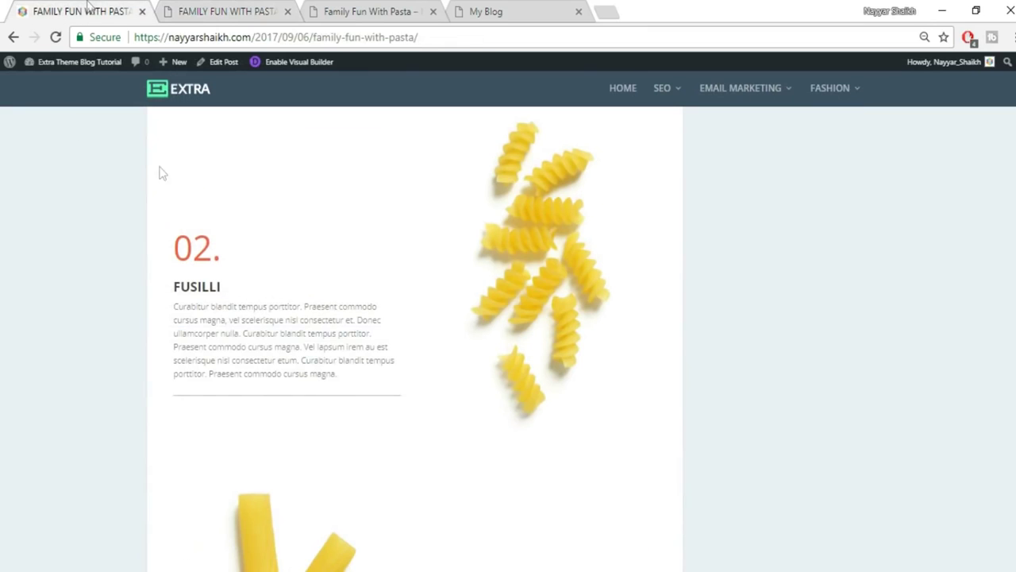
double_click(202, 290)
key(ctrl+c)
click(211, 10)
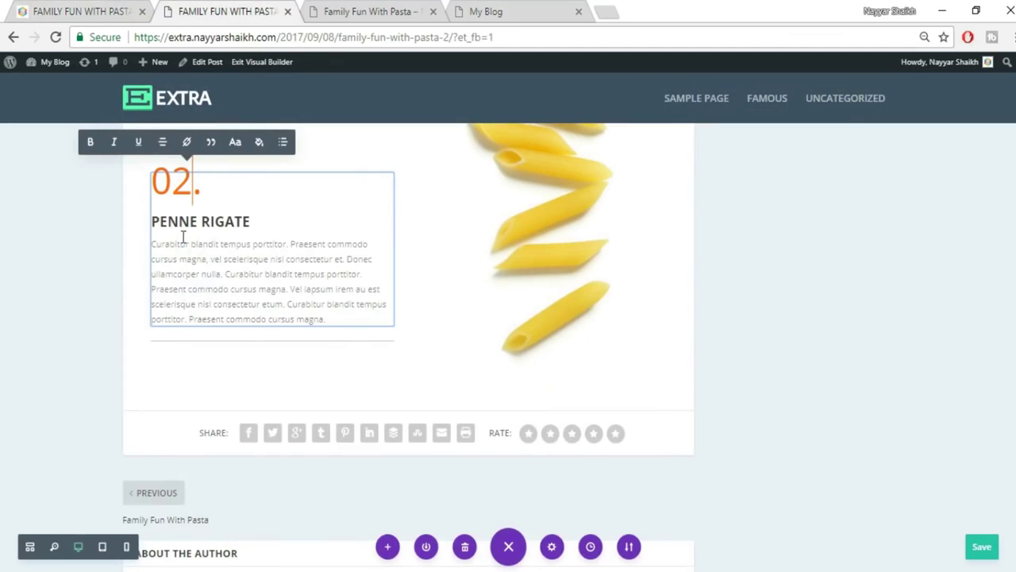
drag(152, 220, 247, 222)
key(ctrl+v)
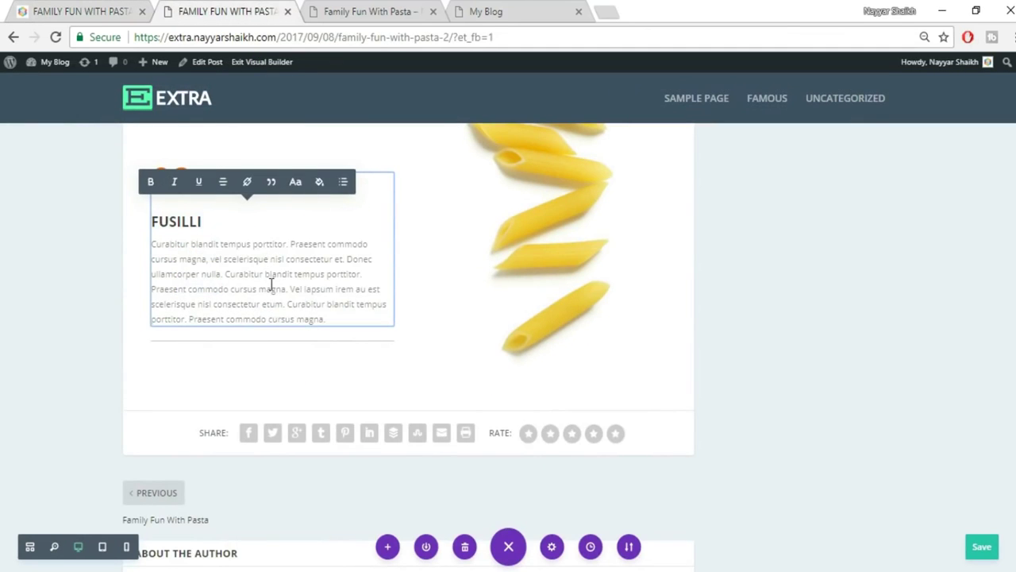
click(868, 379)
scroll(869, 379, up, 2)
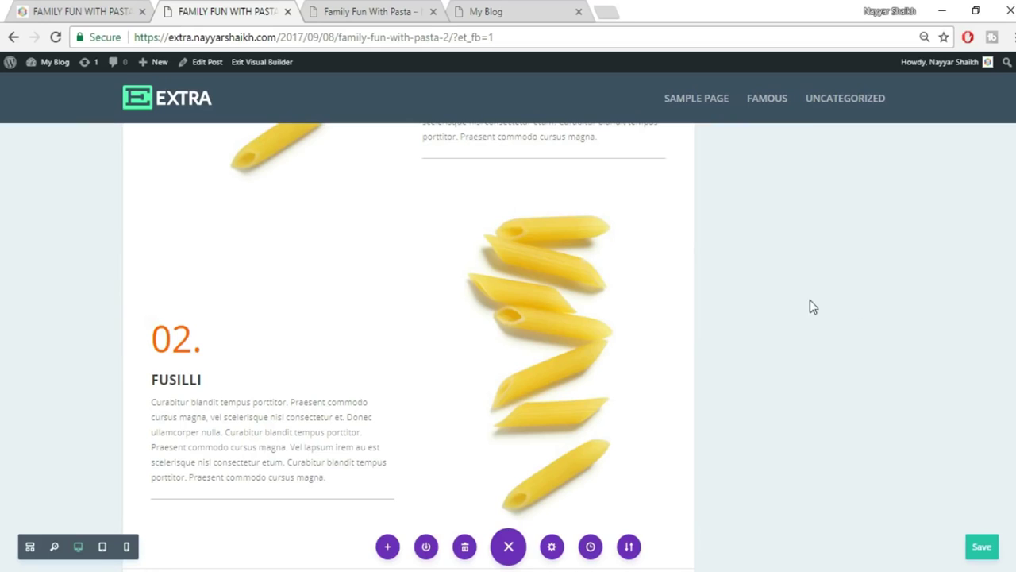
Replace the penne image beside 02. FUSILLI with the uploaded pasta_02.jpg fusilli photo.
mouse_move(548, 317)
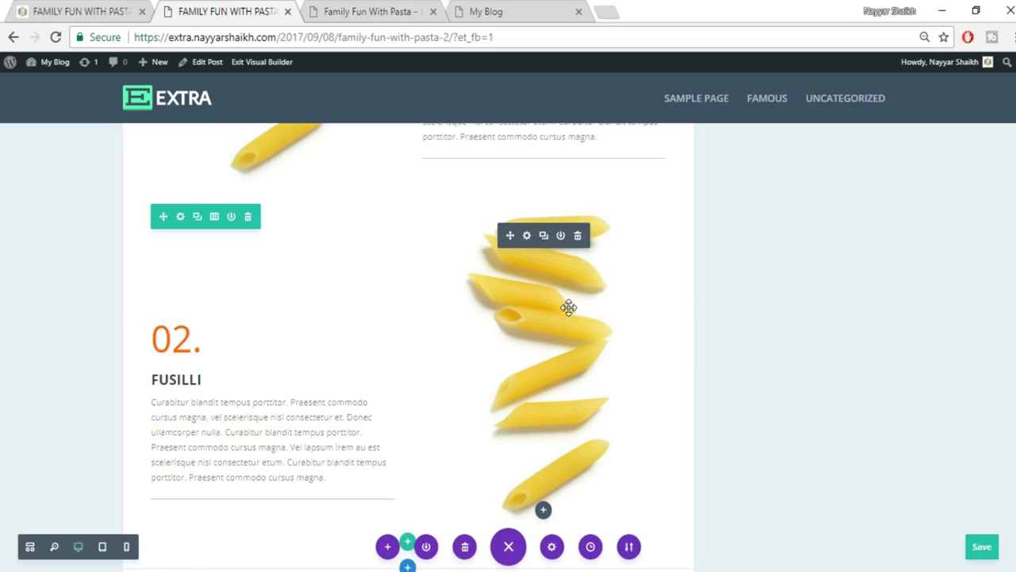
click(79, 11)
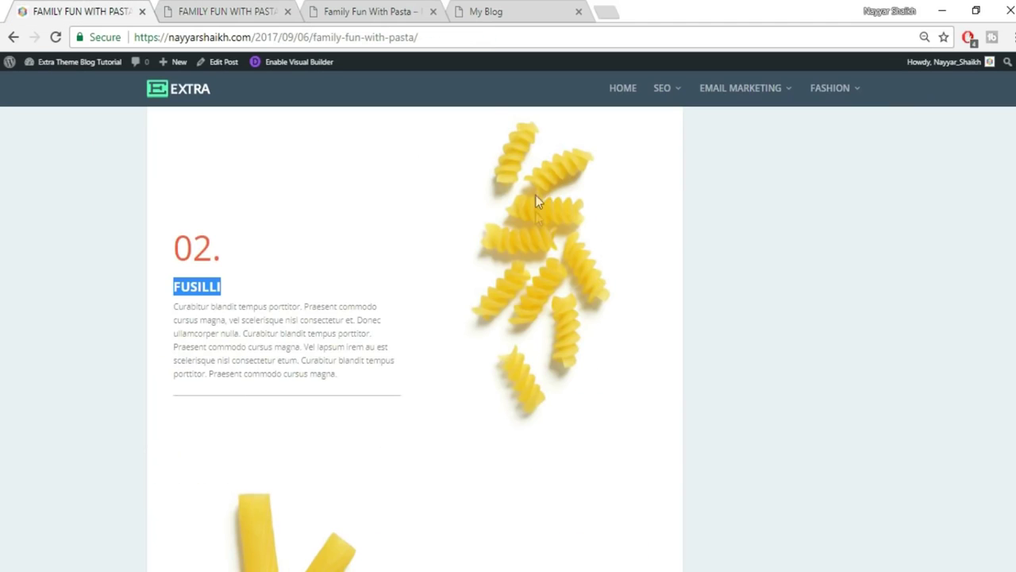
click(218, 10)
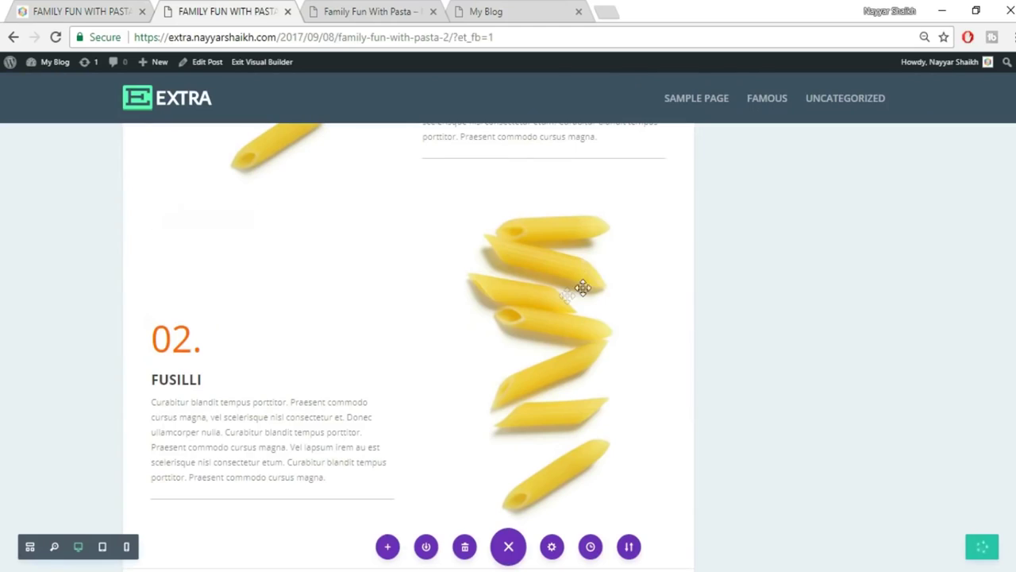
mouse_move(539, 251)
click(526, 236)
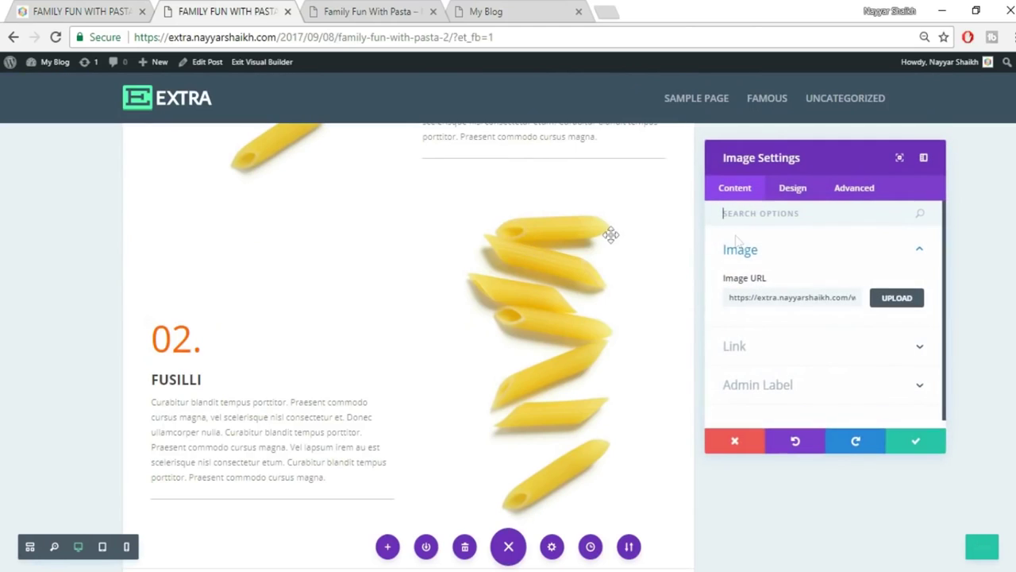
click(897, 298)
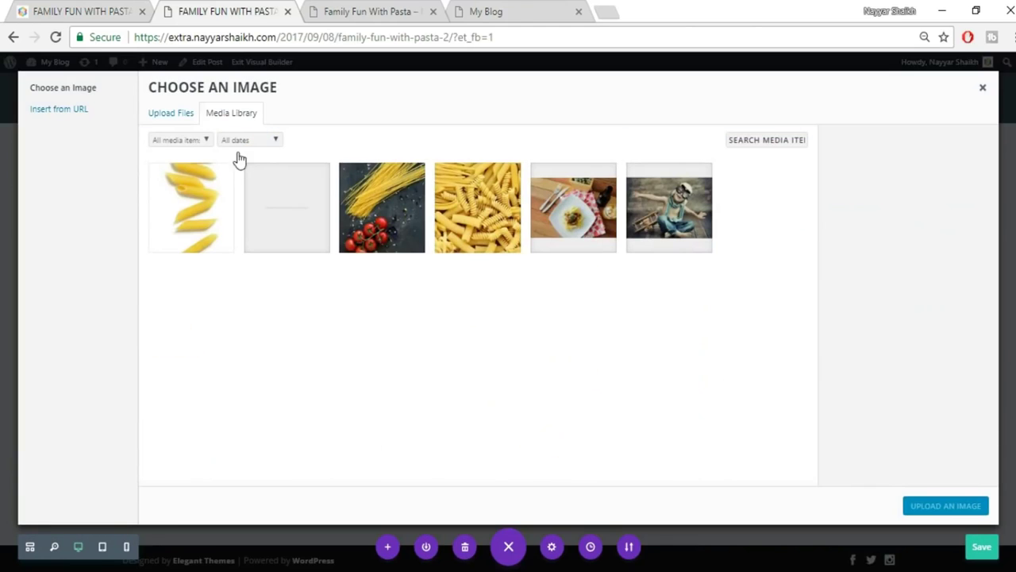
click(180, 115)
click(578, 307)
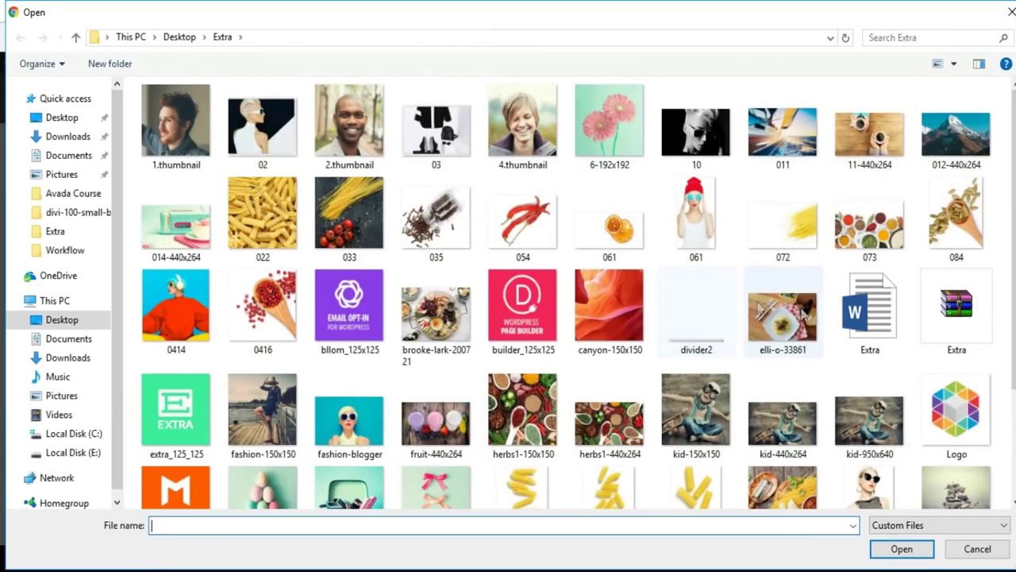
scroll(726, 442, down, 3)
click(610, 342)
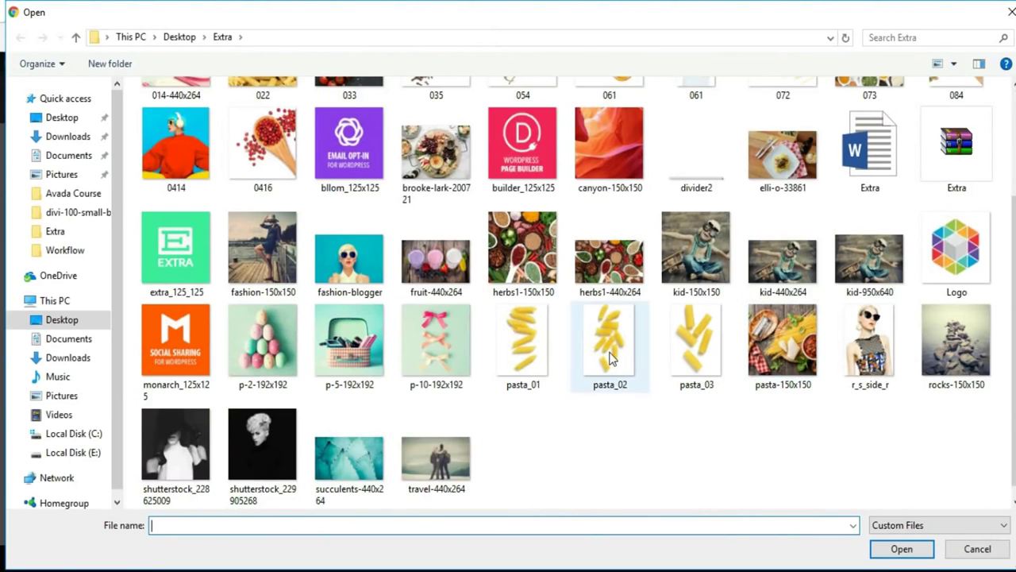
click(900, 554)
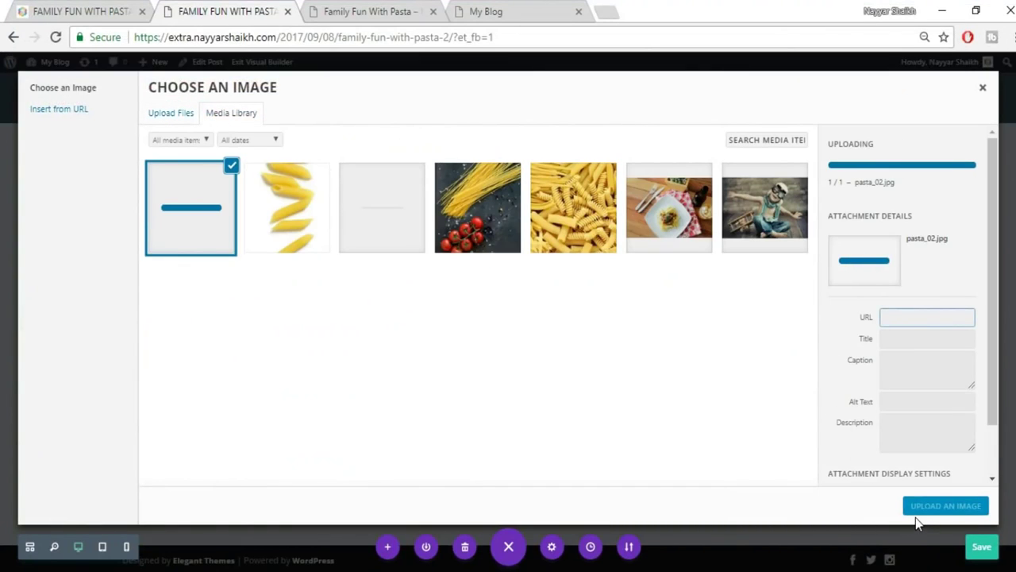
click(929, 514)
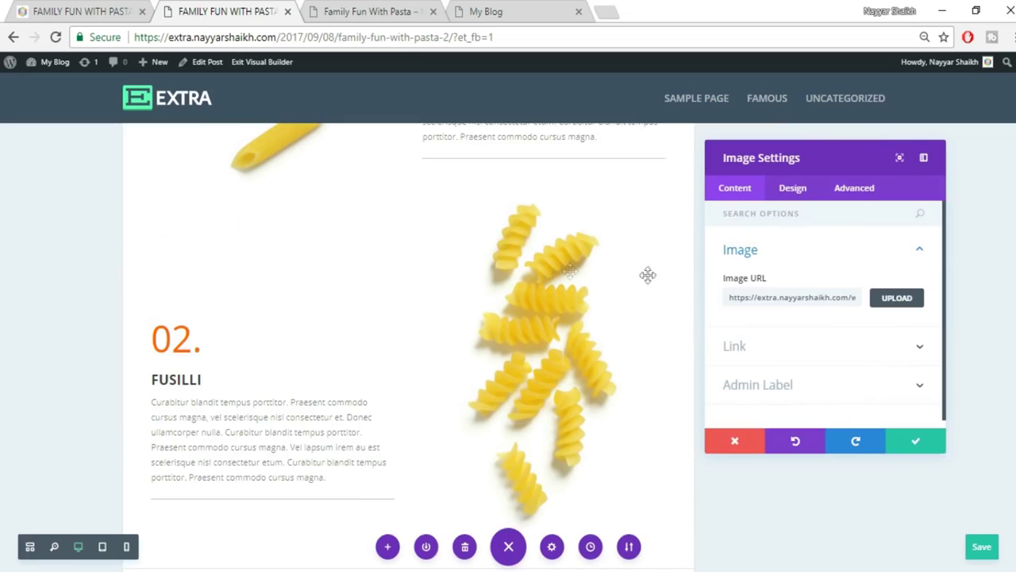
Save the image settings and add more bottom padding to the Penne Rigate row.
click(913, 442)
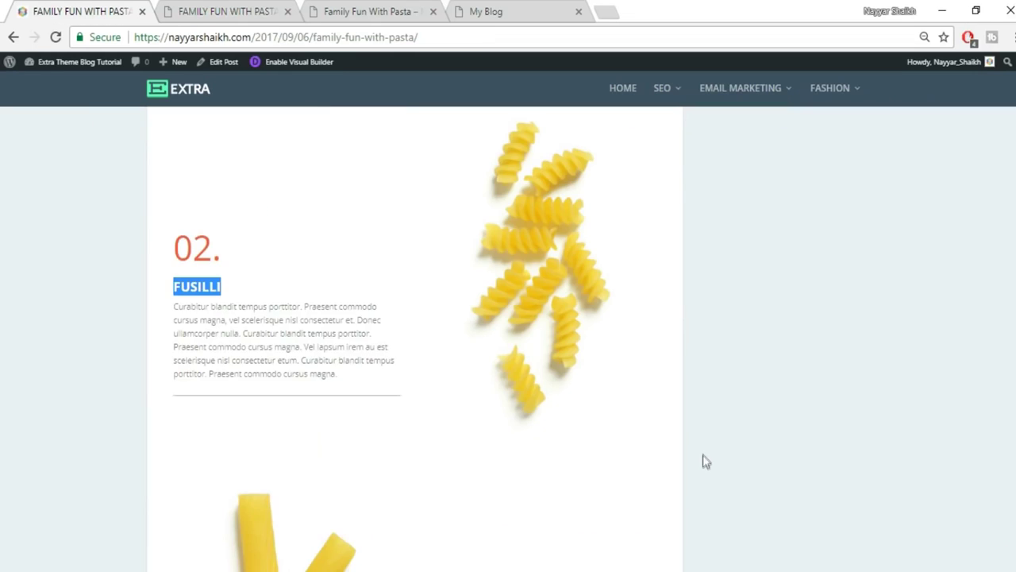
scroll(702, 455, down, 6)
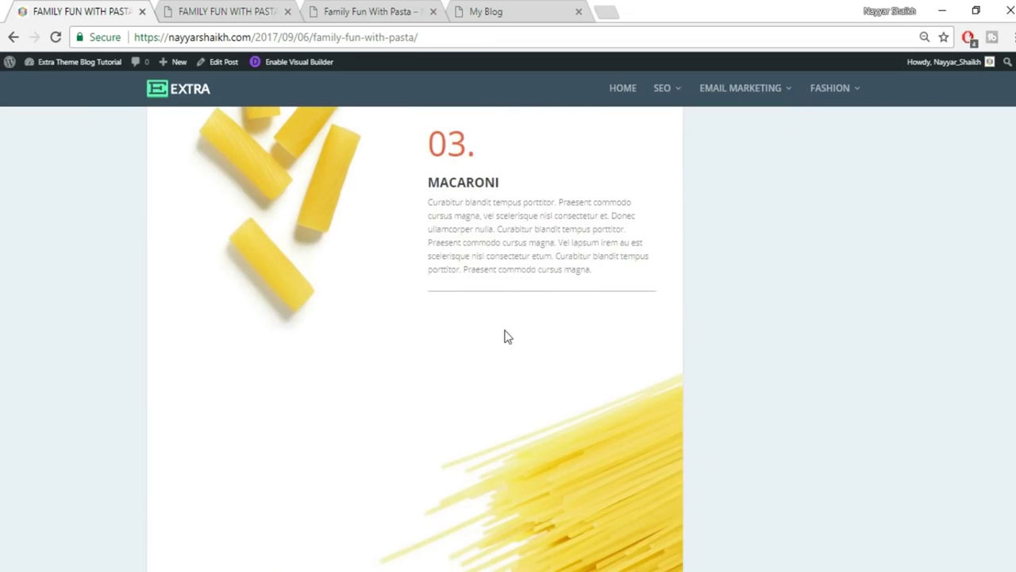
scroll(503, 336, up, 2)
scroll(485, 362, up, 7)
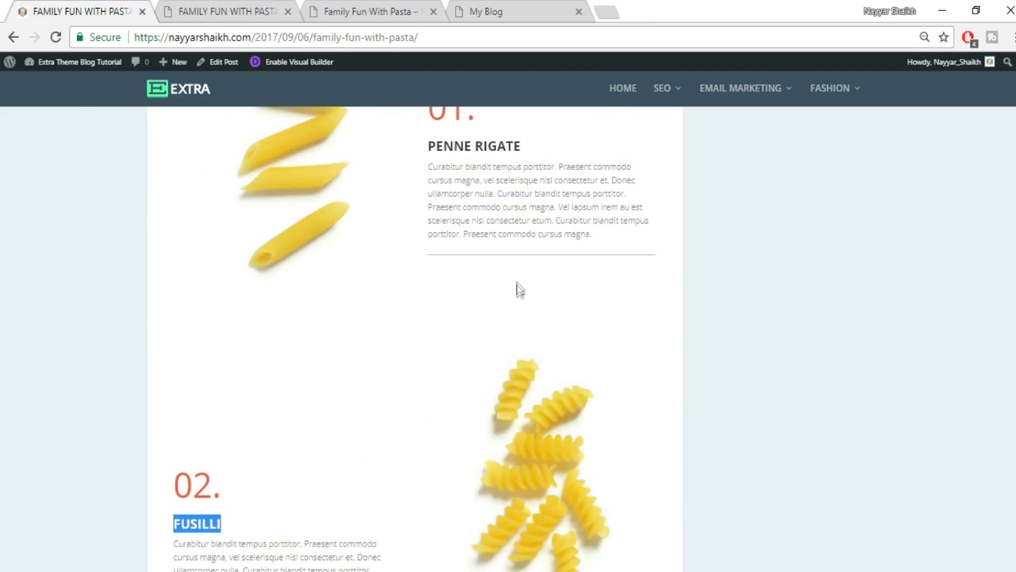
click(284, 9)
scroll(642, 338, up, 1)
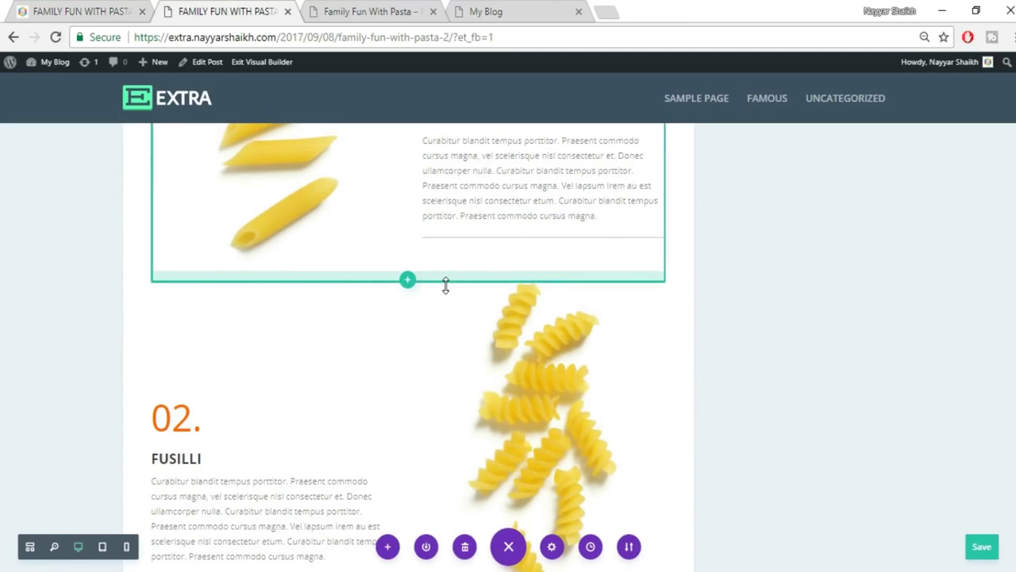
drag(445, 296, 438, 332)
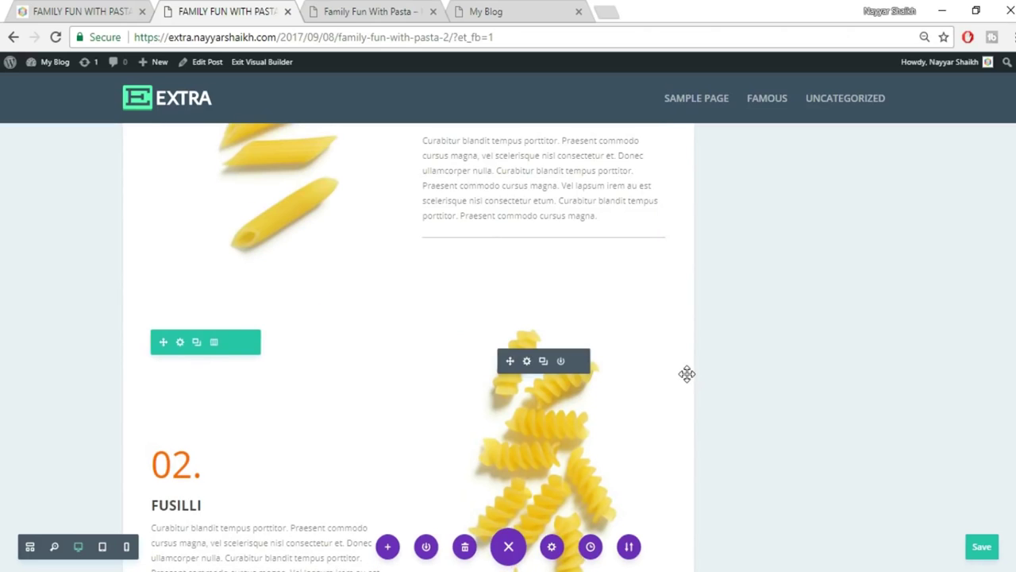
Move the Fusilli row above the copied Penne Rigate row.
scroll(681, 373, up, 4)
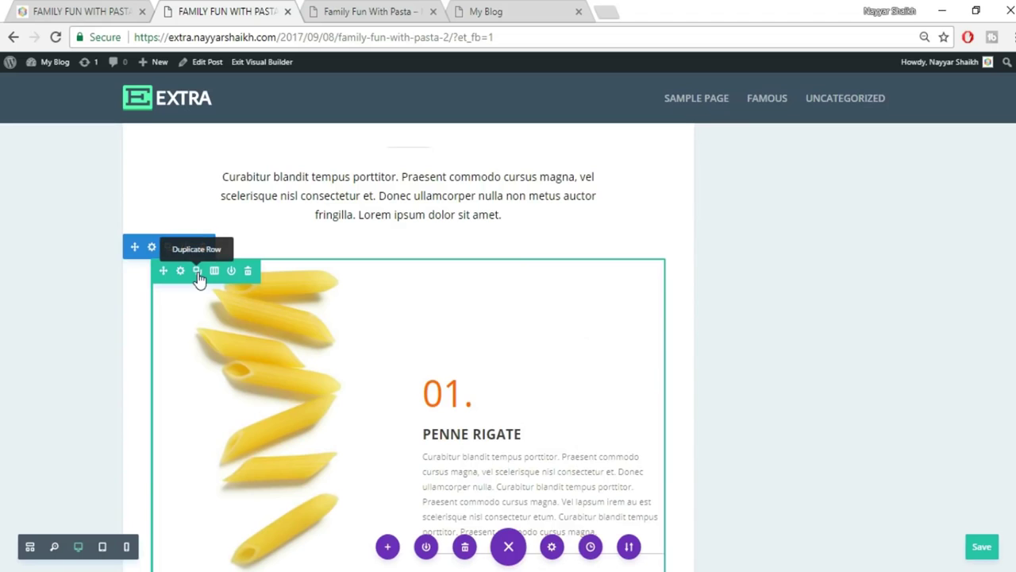
scroll(434, 336, down, 6)
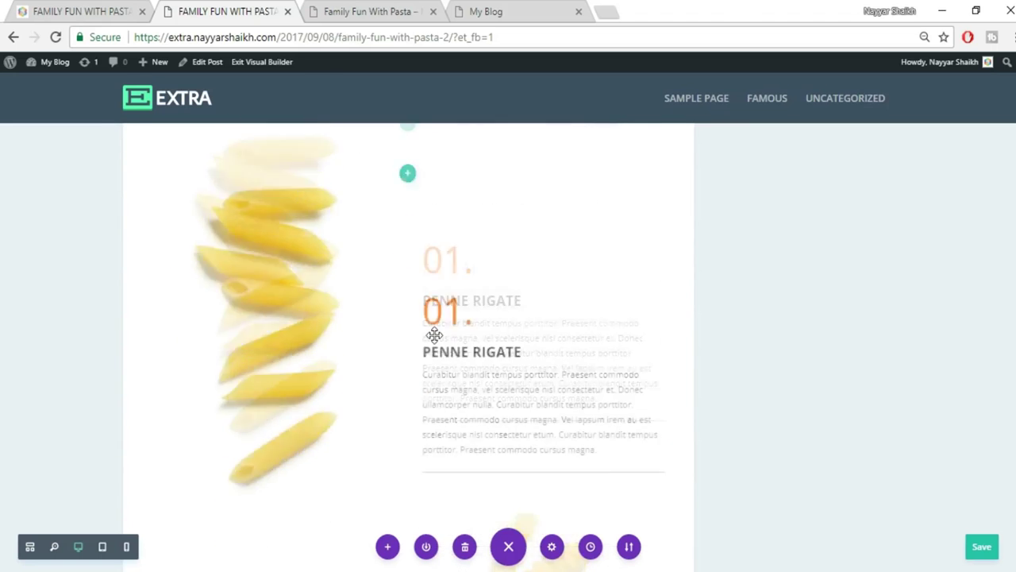
scroll(484, 406, down, 5)
scroll(486, 412, up, 10)
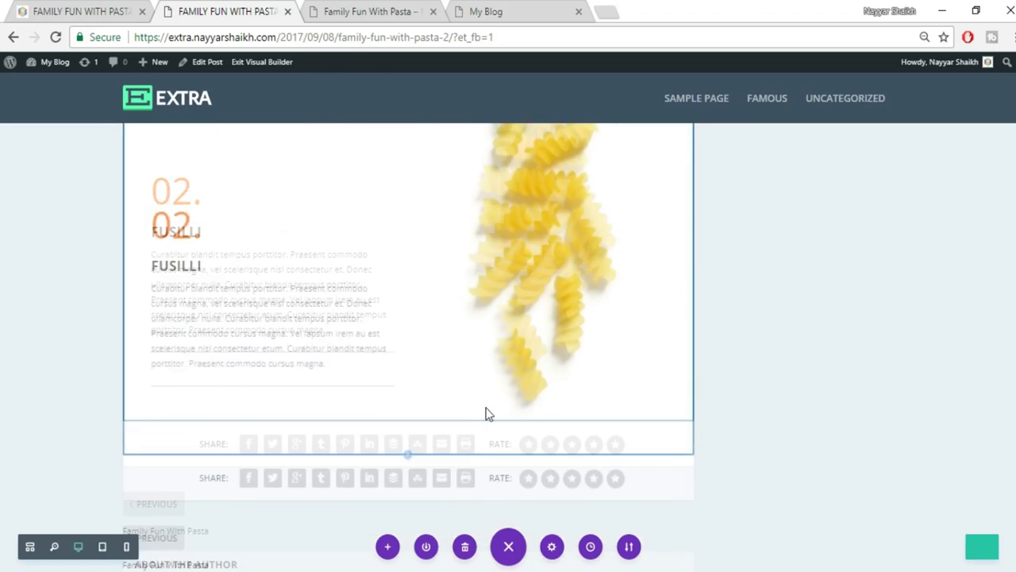
mouse_move(161, 506)
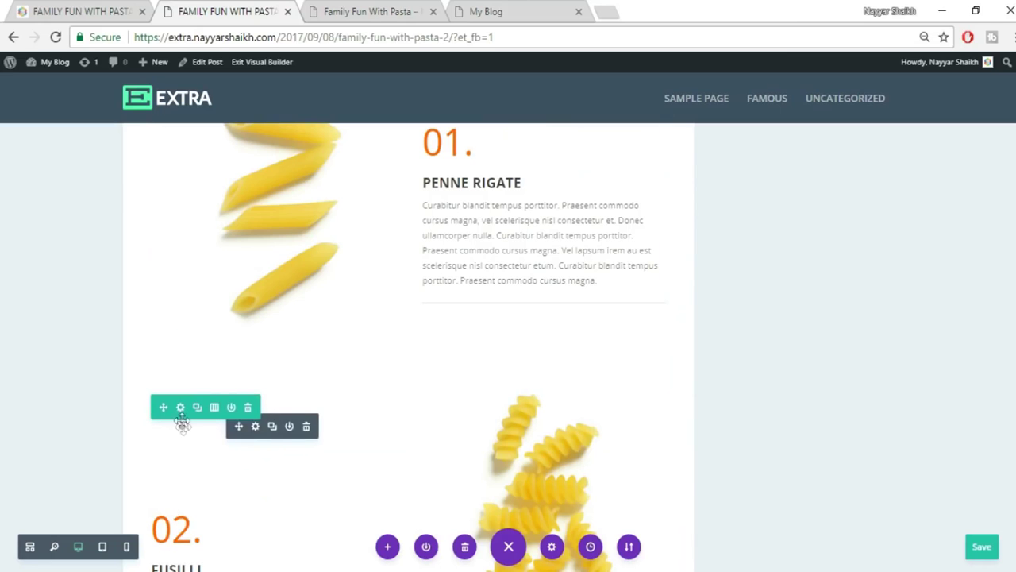
drag(169, 407, 220, 210)
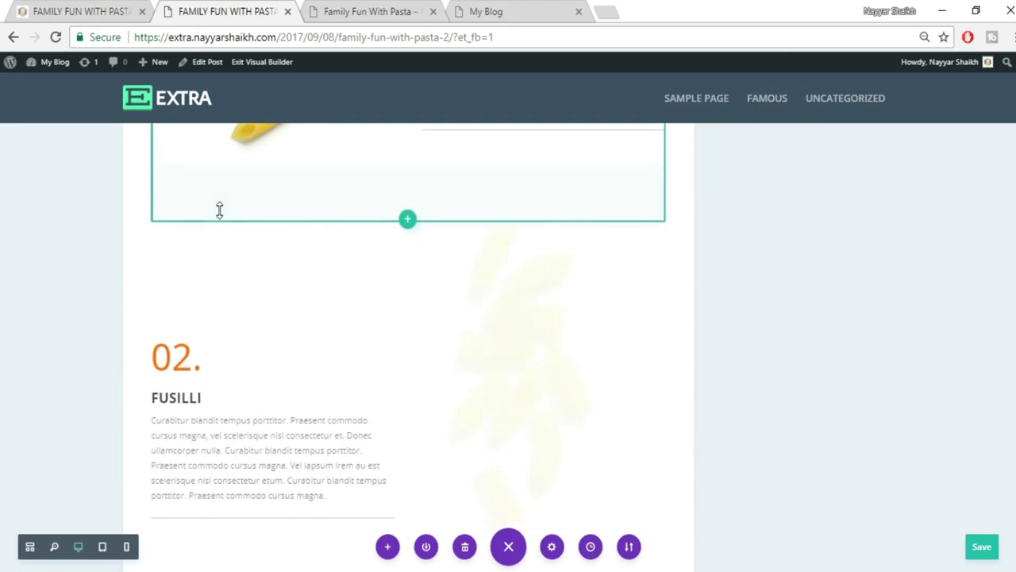
Scroll the reference post to its MACARONI section and select the heading.
scroll(434, 359, down, 3)
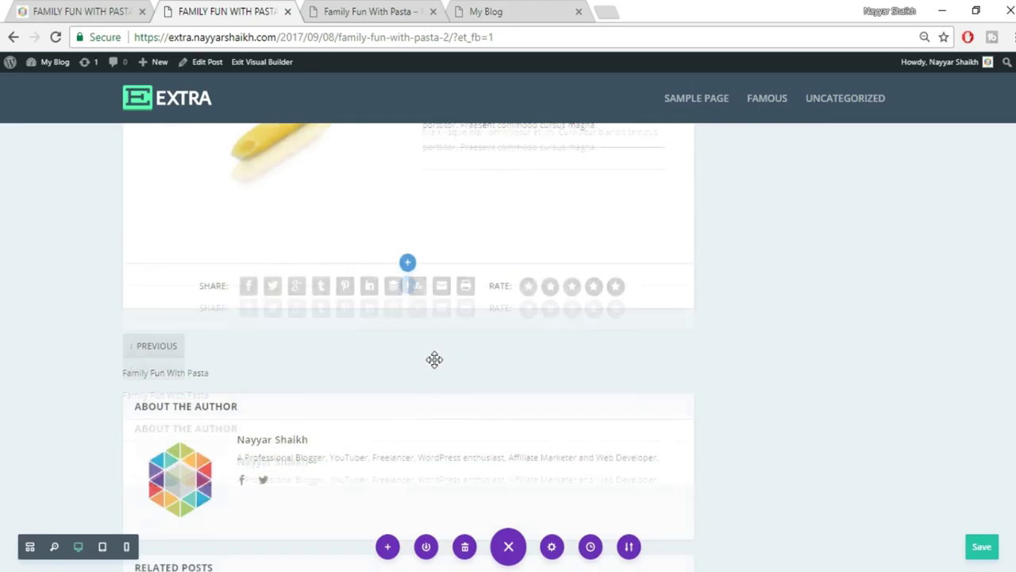
scroll(531, 385, up, 10)
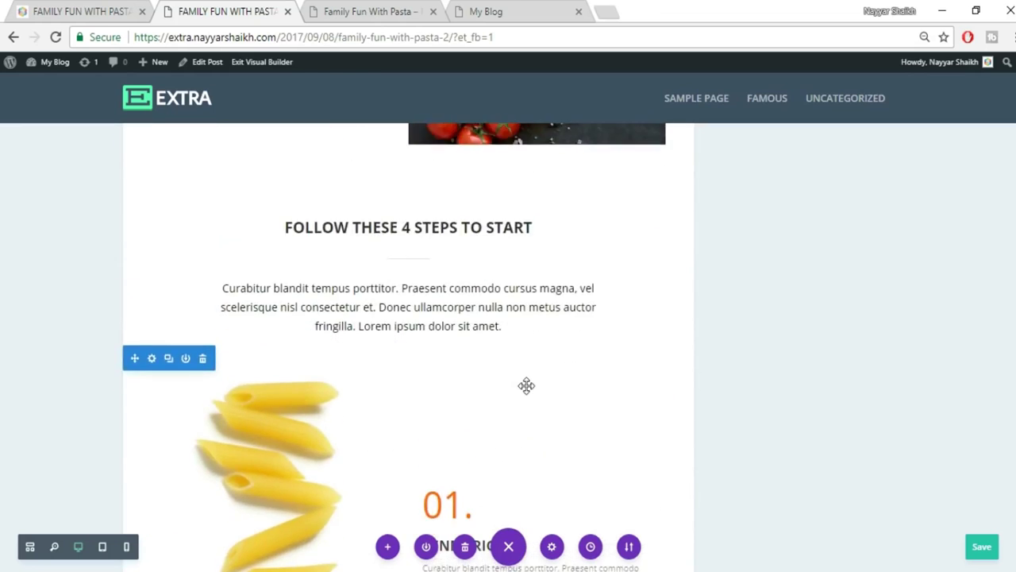
scroll(527, 385, down, 3)
scroll(526, 386, down, 2)
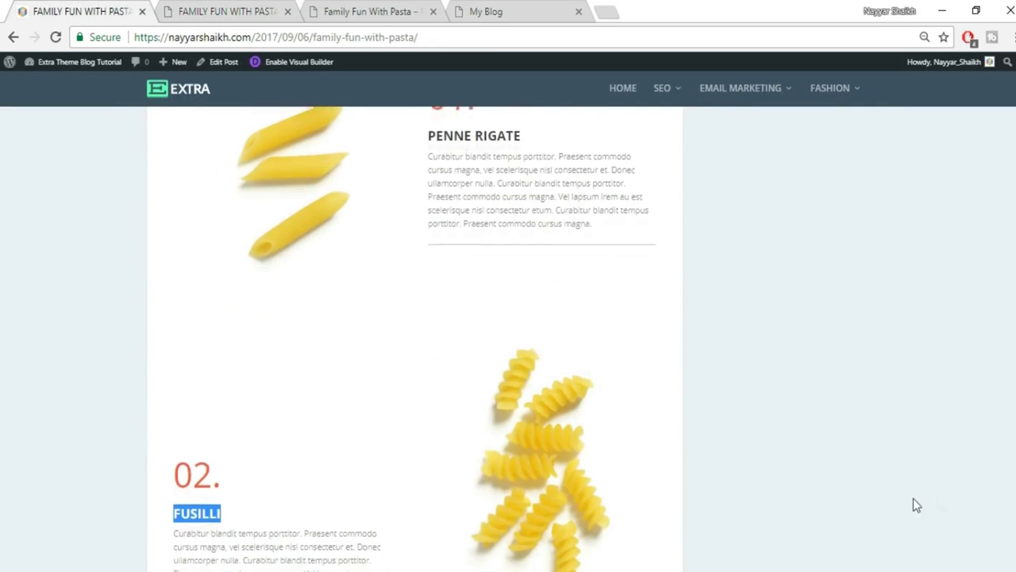
scroll(913, 505, down, 7)
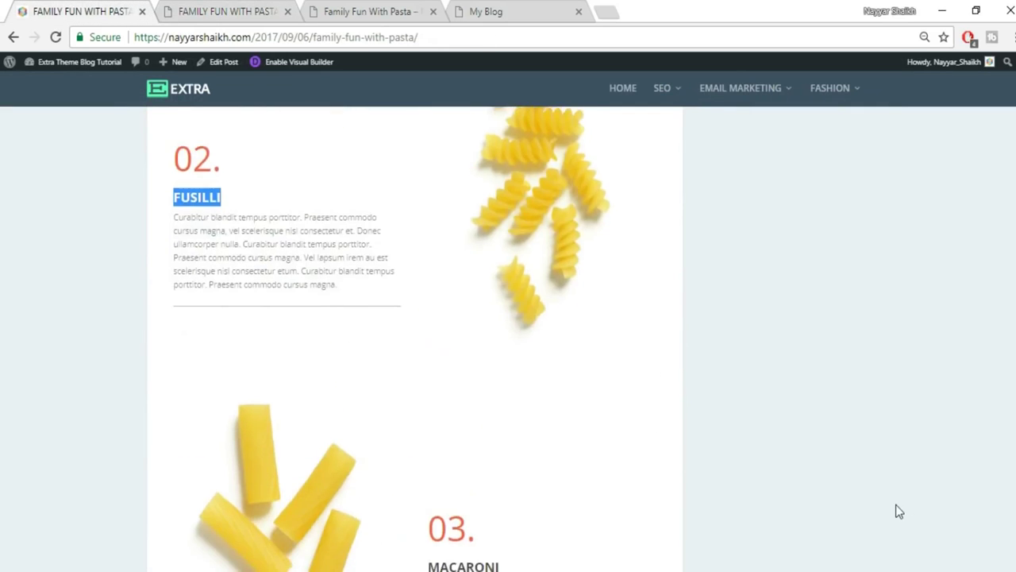
drag(428, 341, 497, 337)
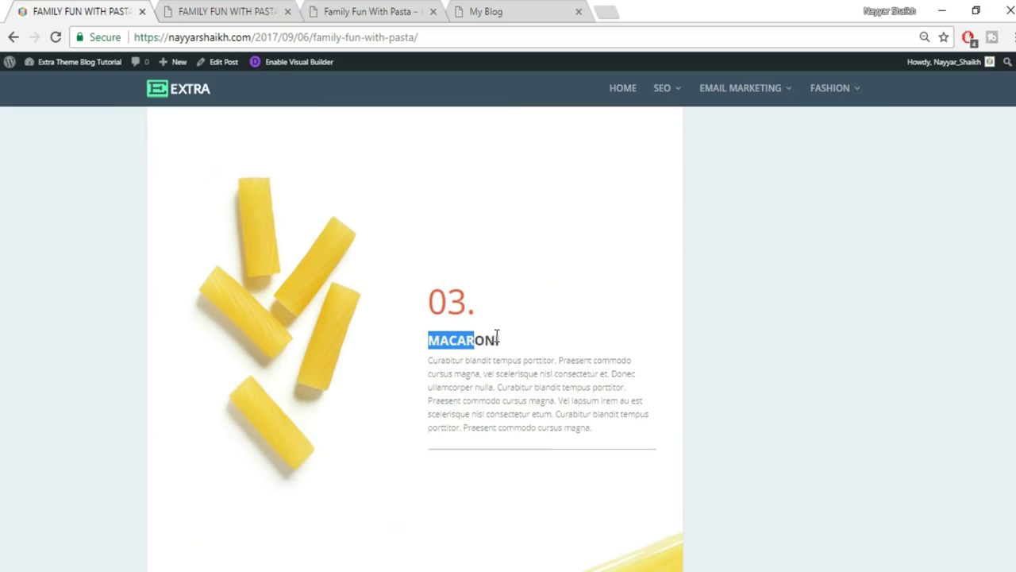
click(215, 11)
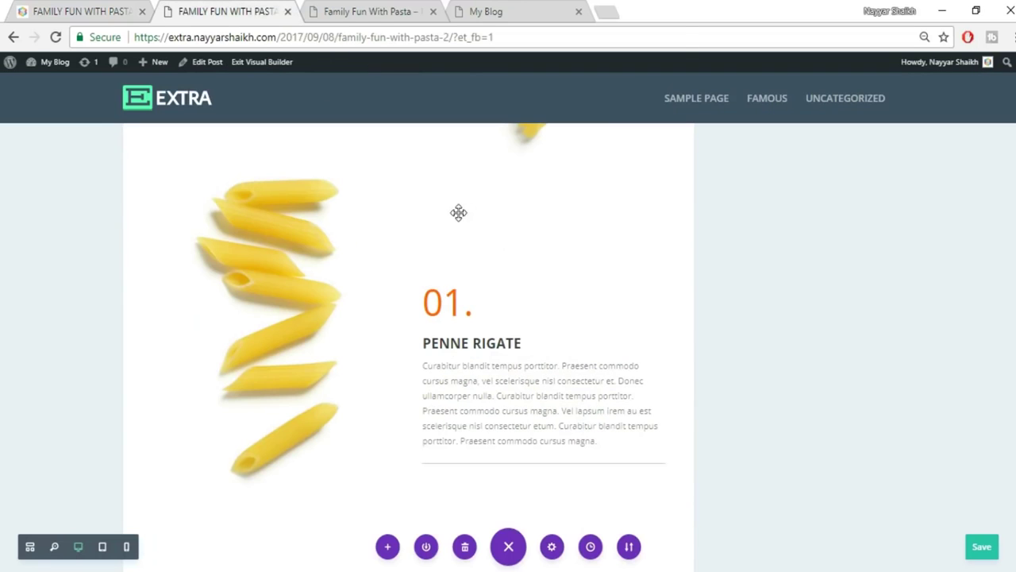
click(421, 342)
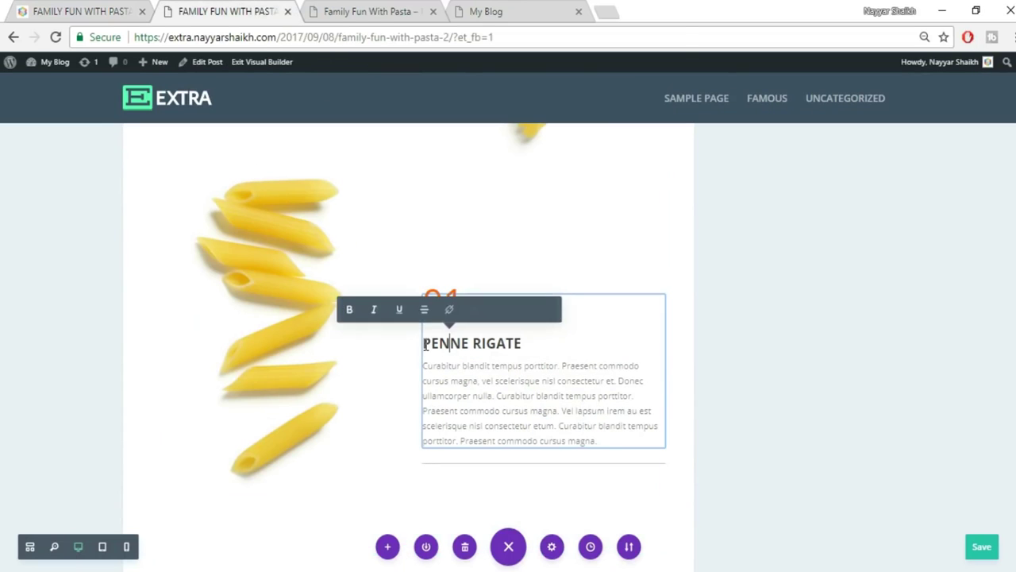
drag(423, 343, 519, 342)
text(MACARONI)
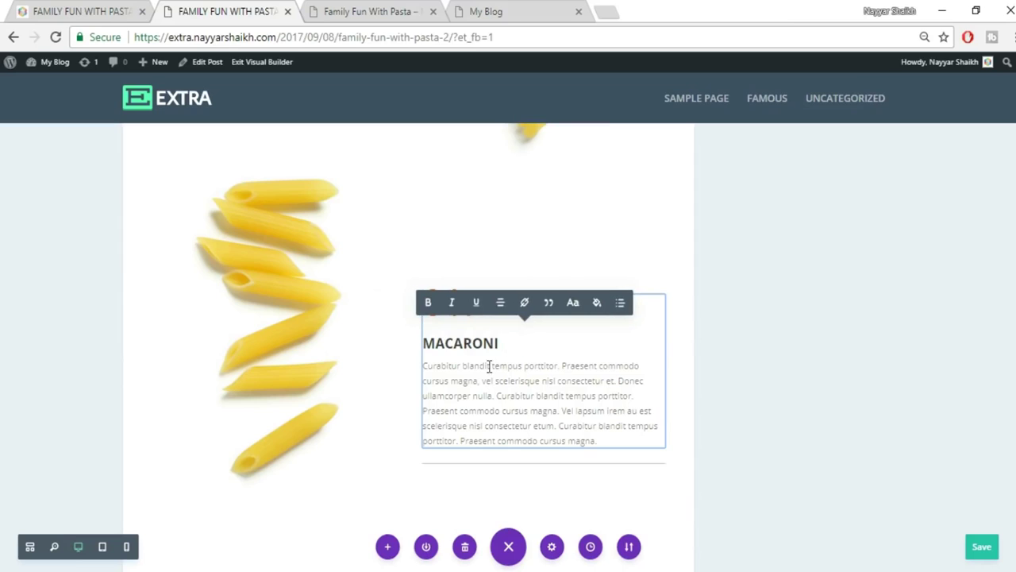
drag(445, 317, 465, 318)
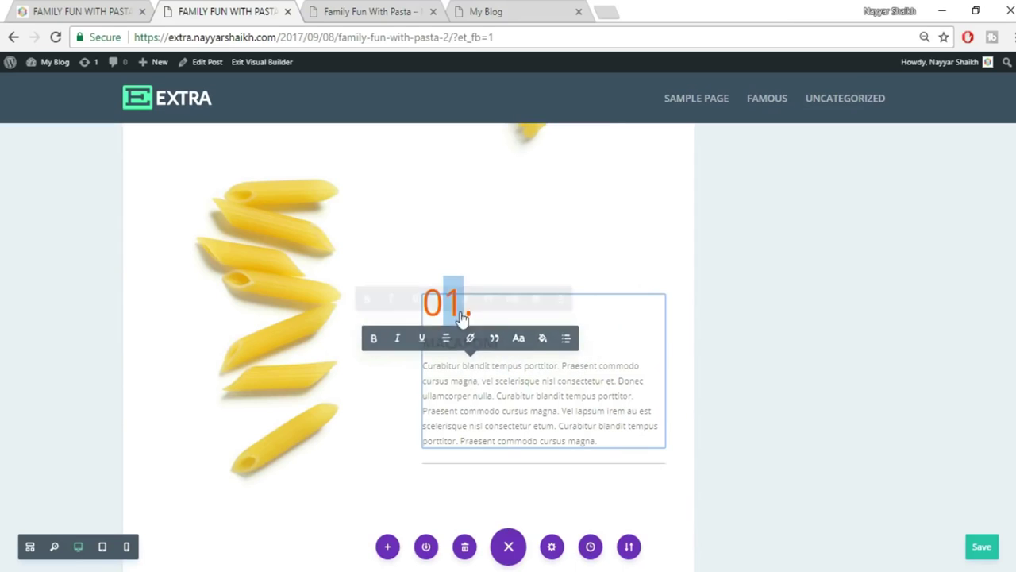
text(3)
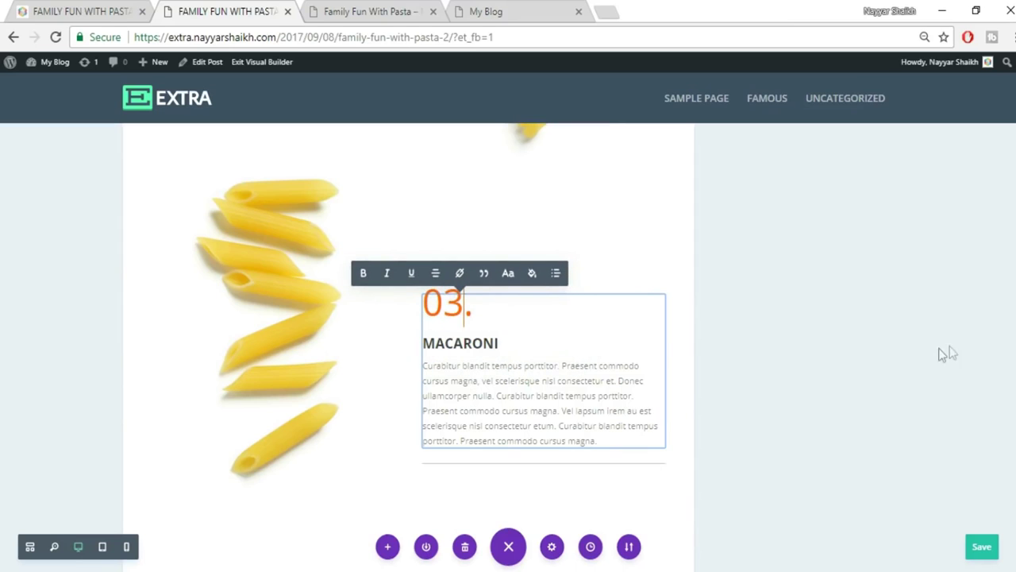
click(938, 356)
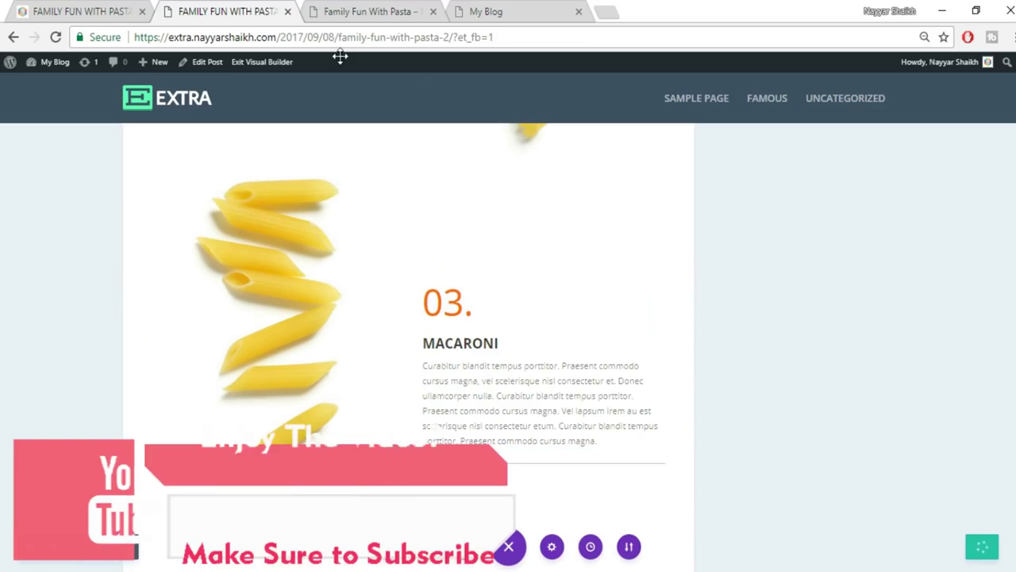
key(ctrl+s)
click(137, 8)
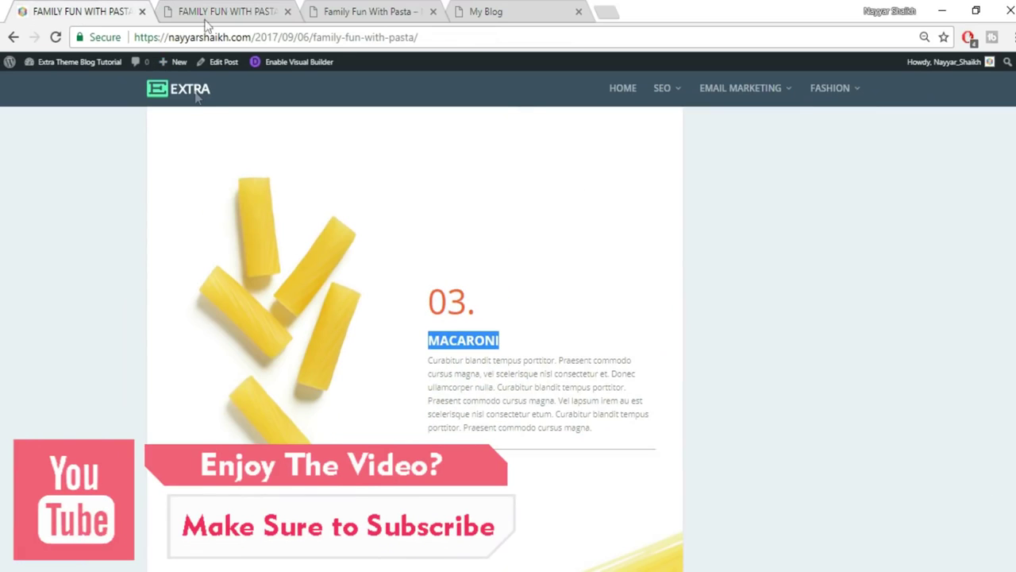
click(229, 11)
mouse_move(260, 229)
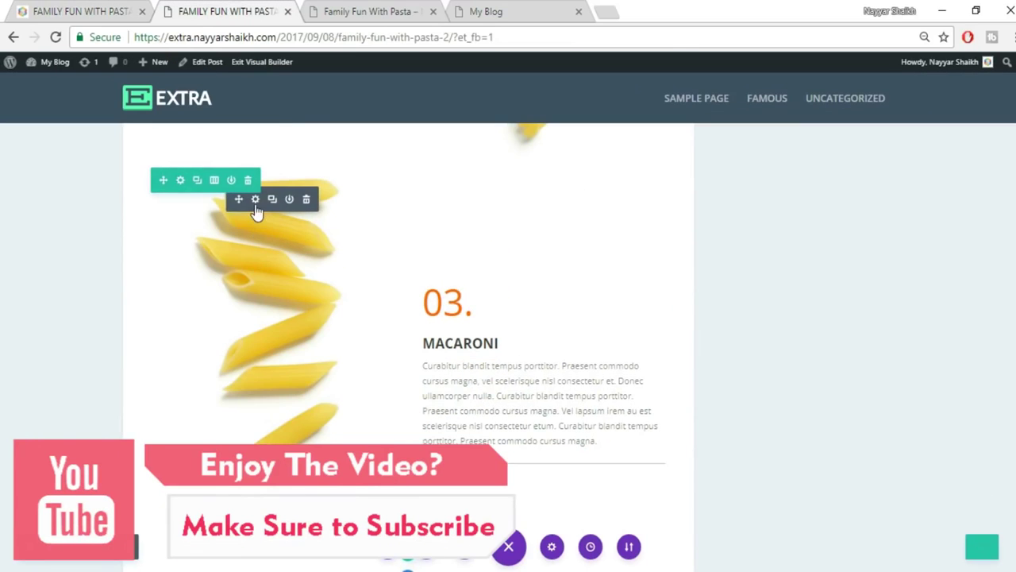
Replace the Macaroni section's image with the uploaded pasta_03.jpg and save.
click(255, 200)
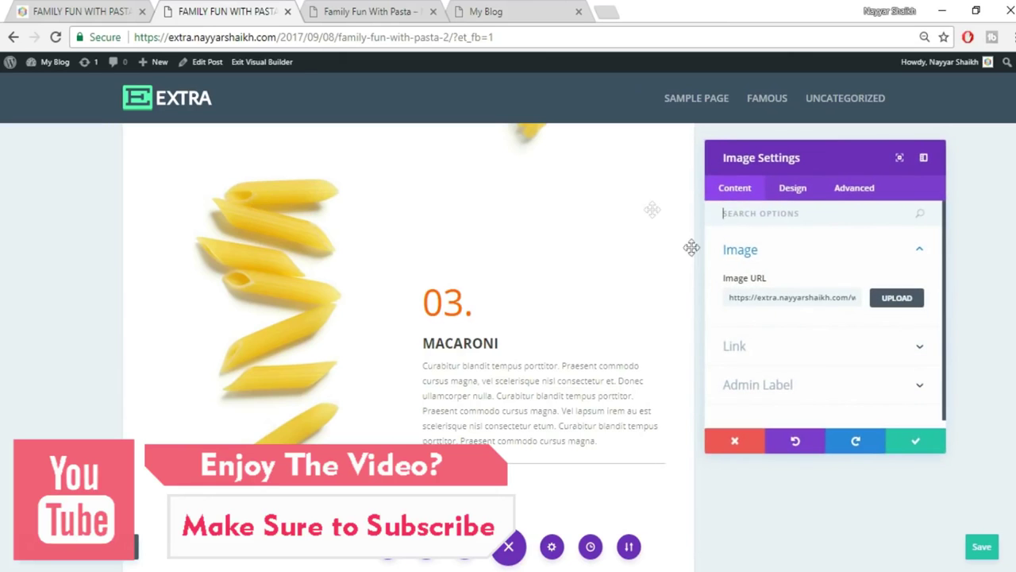
click(895, 310)
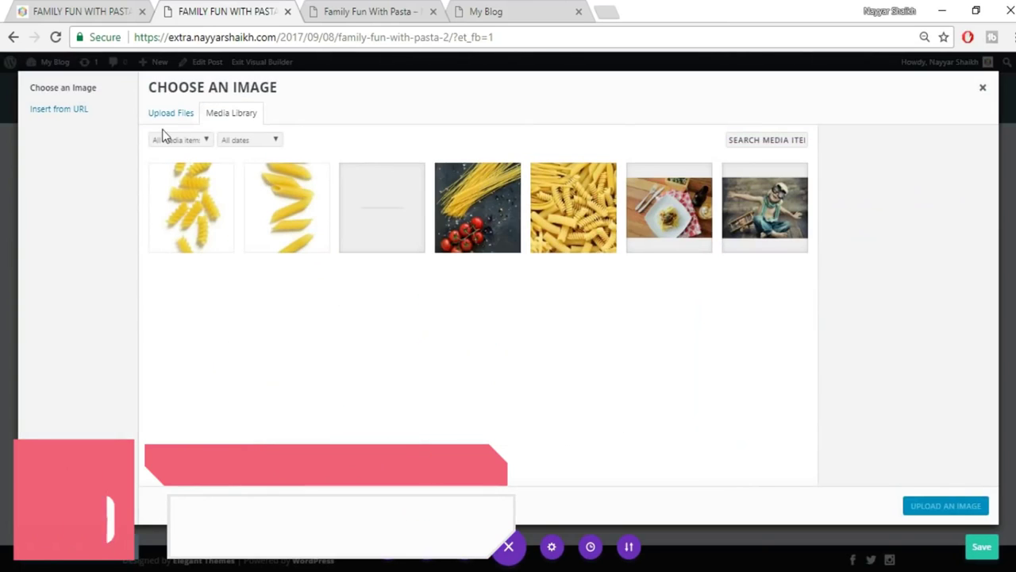
click(170, 113)
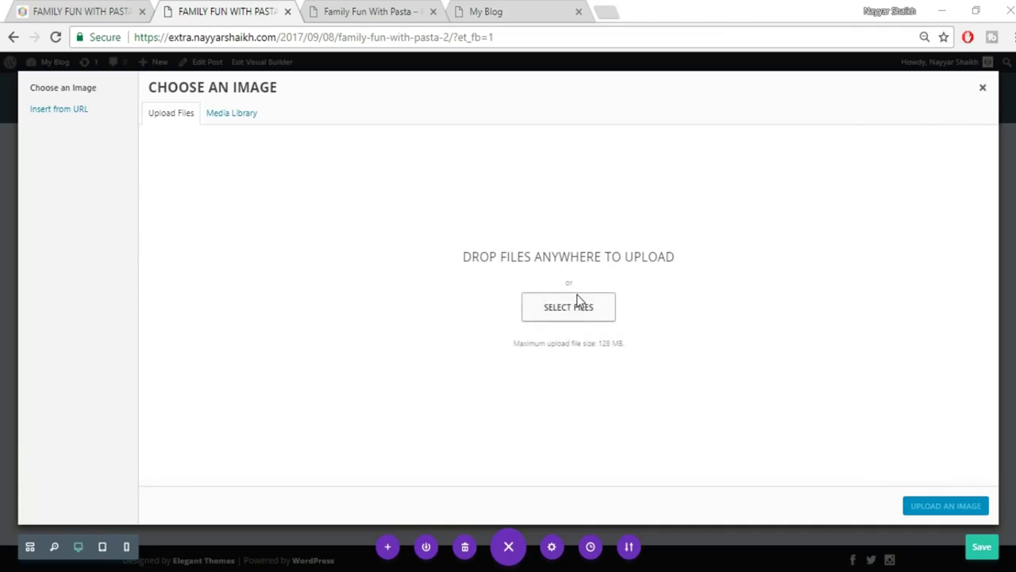
click(577, 306)
scroll(575, 312, down, 2)
click(697, 380)
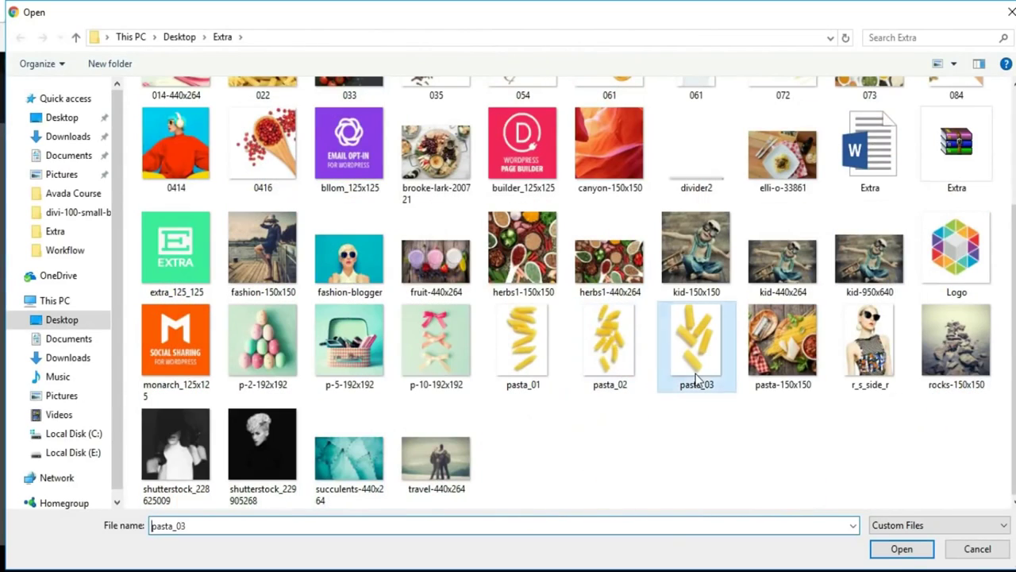
click(904, 553)
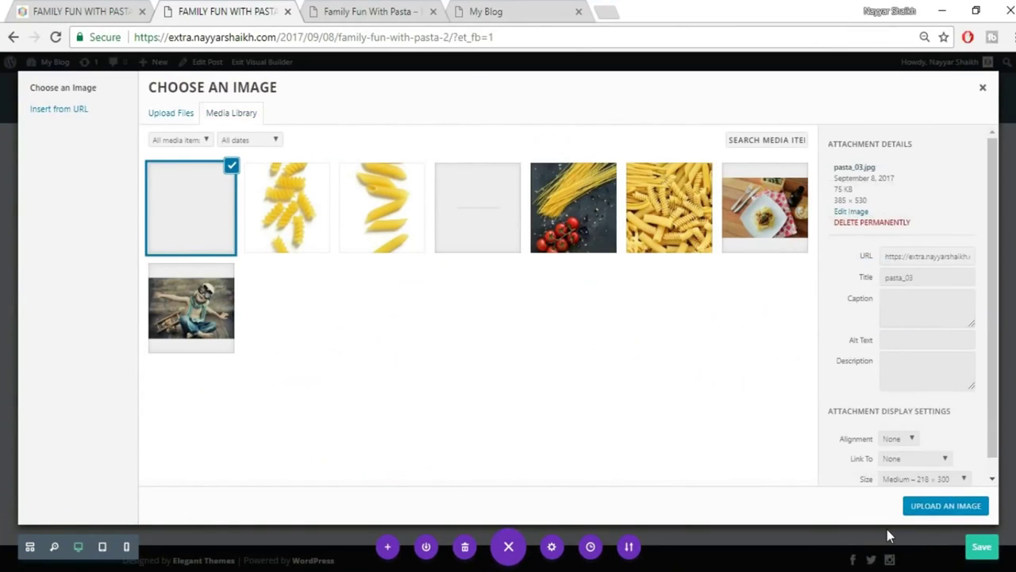
click(921, 510)
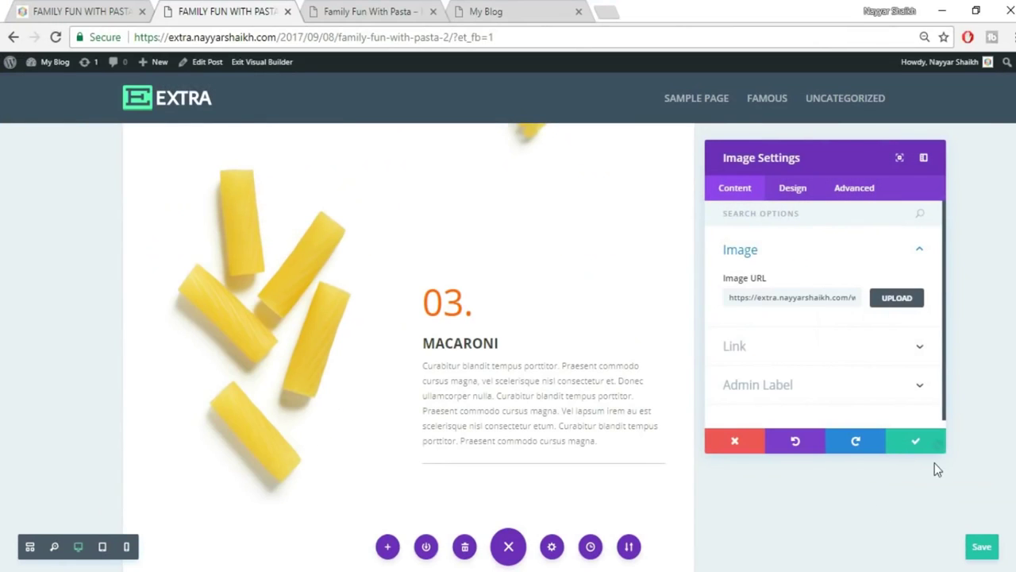
click(900, 447)
Deepen the row's bottom padding and check the reference post's next section.
scroll(891, 474, up, 2)
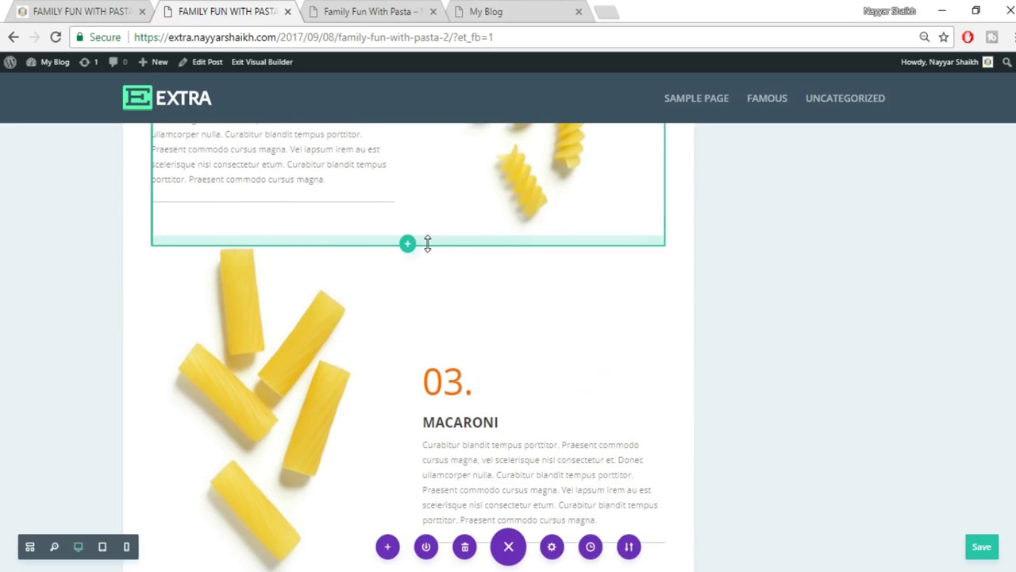
drag(426, 265, 425, 292)
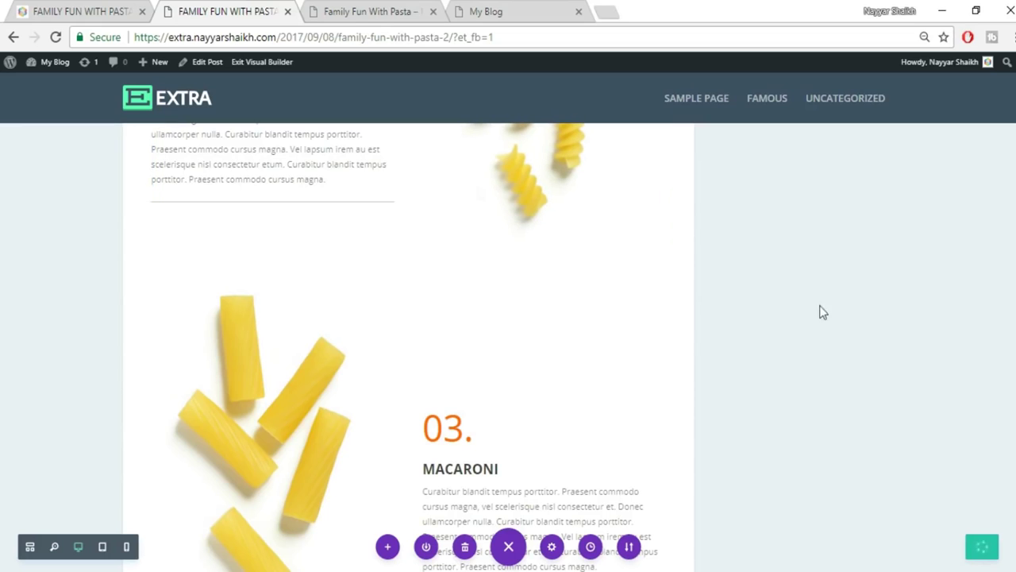
click(77, 11)
Review the reference Spaghetti section, then begin inserting a section below 03. Macaroni.
scroll(742, 272, down, 5)
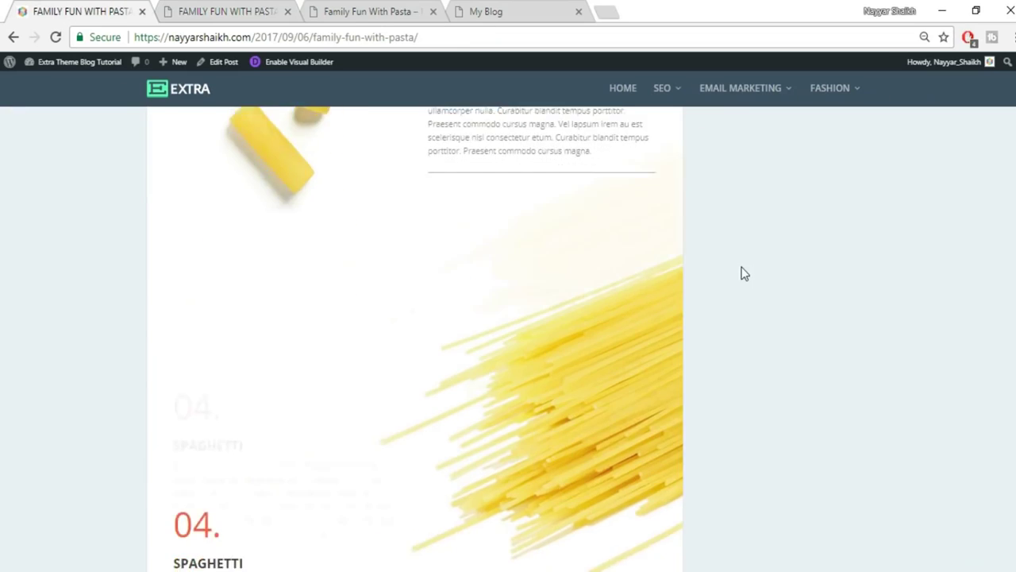
scroll(765, 340, up, 1)
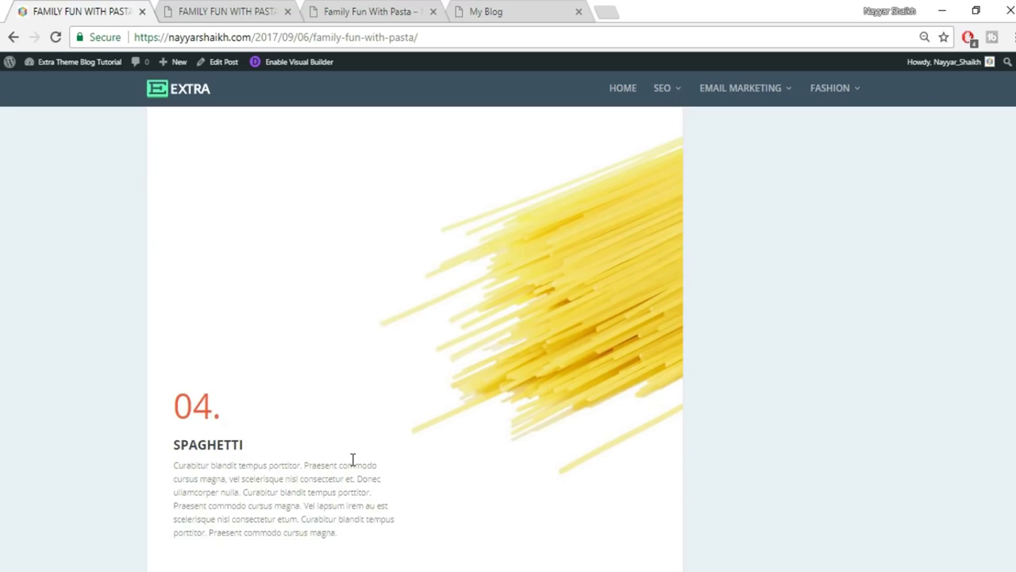
click(247, 10)
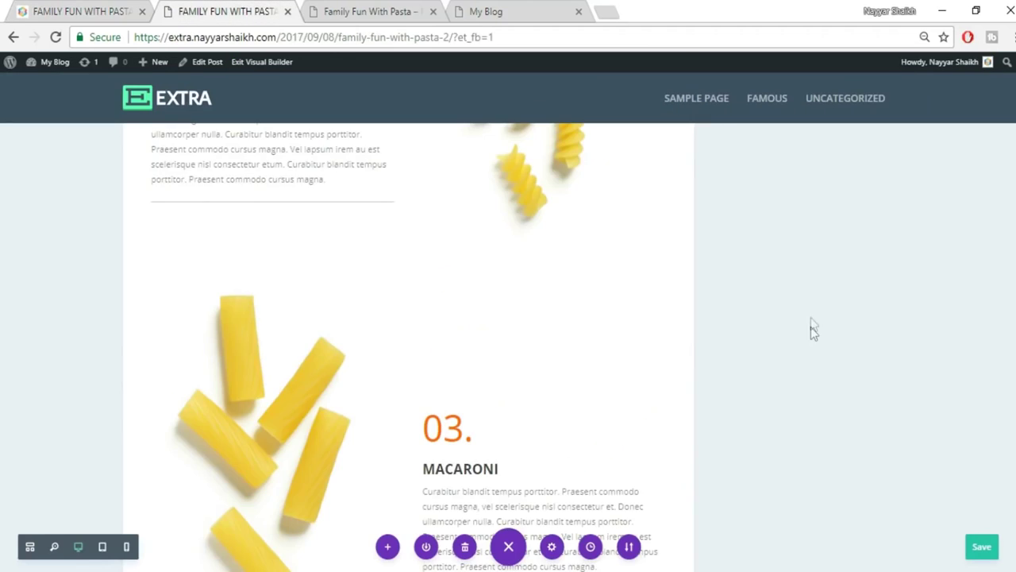
scroll(813, 329, down, 6)
scroll(572, 370, up, 2)
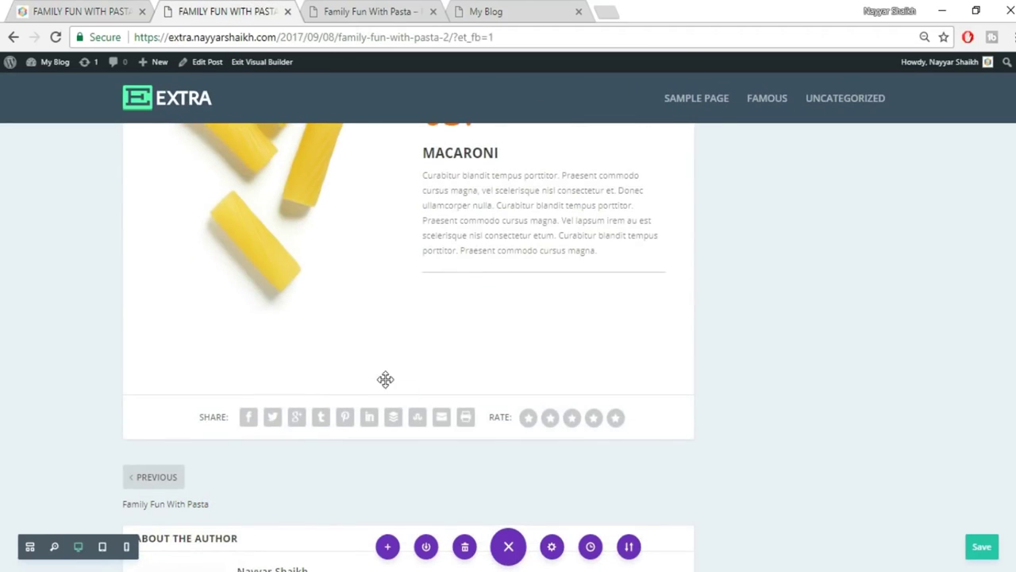
click(407, 395)
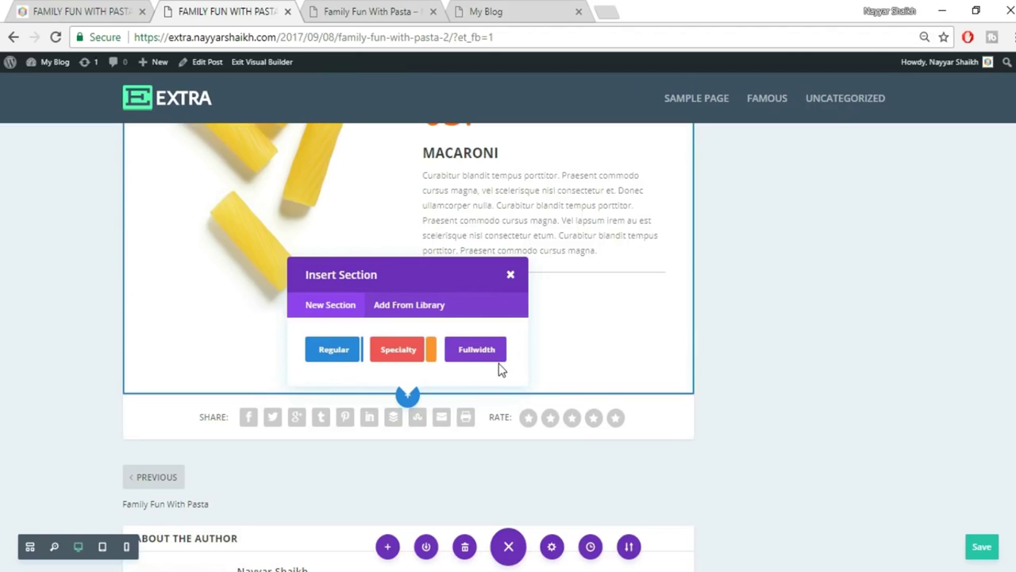
Add a fullwidth section containing a Fullwidth Image module.
click(70, 9)
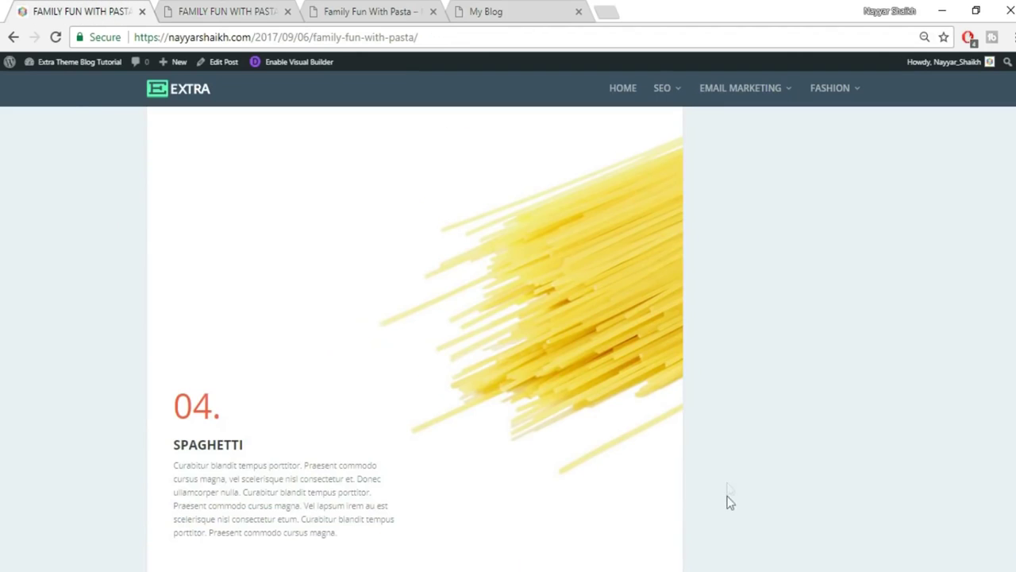
click(246, 10)
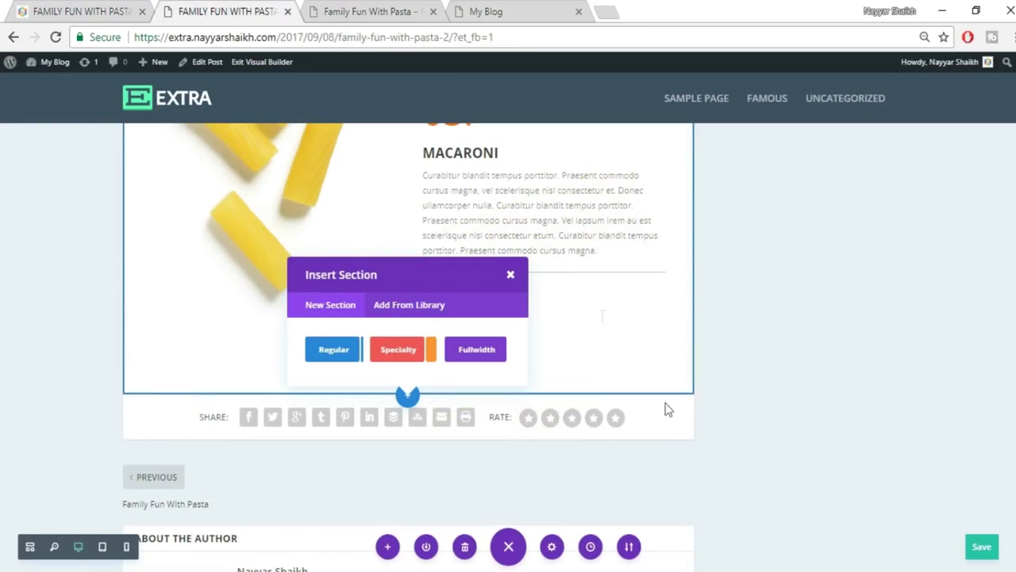
click(479, 350)
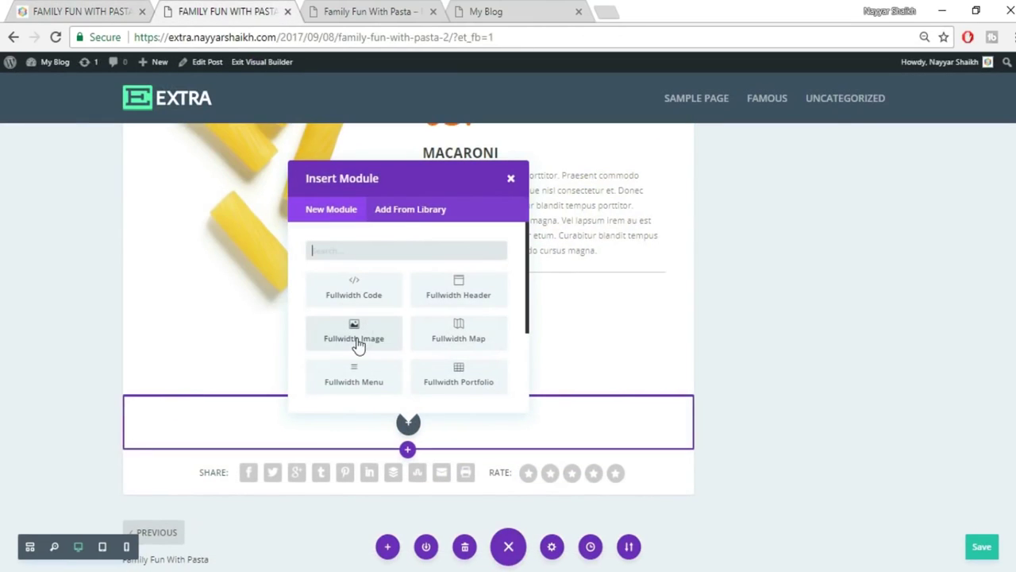
click(354, 336)
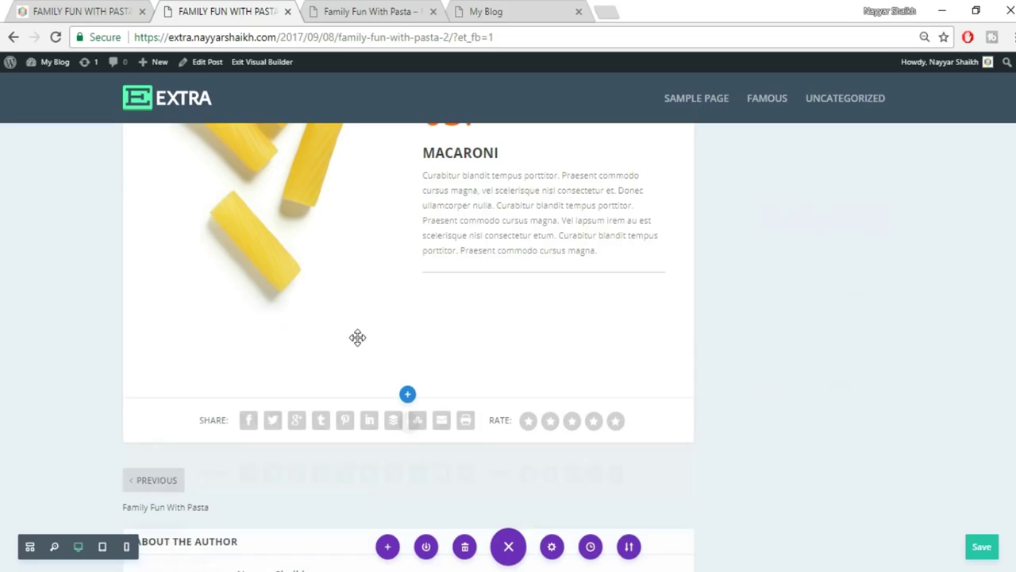
Upload 072.jpg as the fullwidth image and save the module.
click(892, 299)
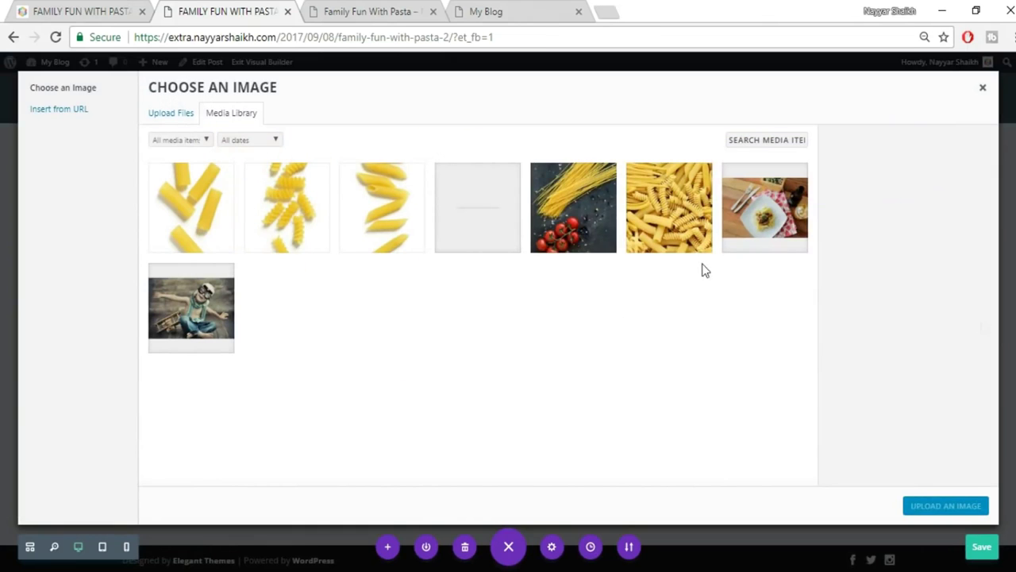
click(172, 115)
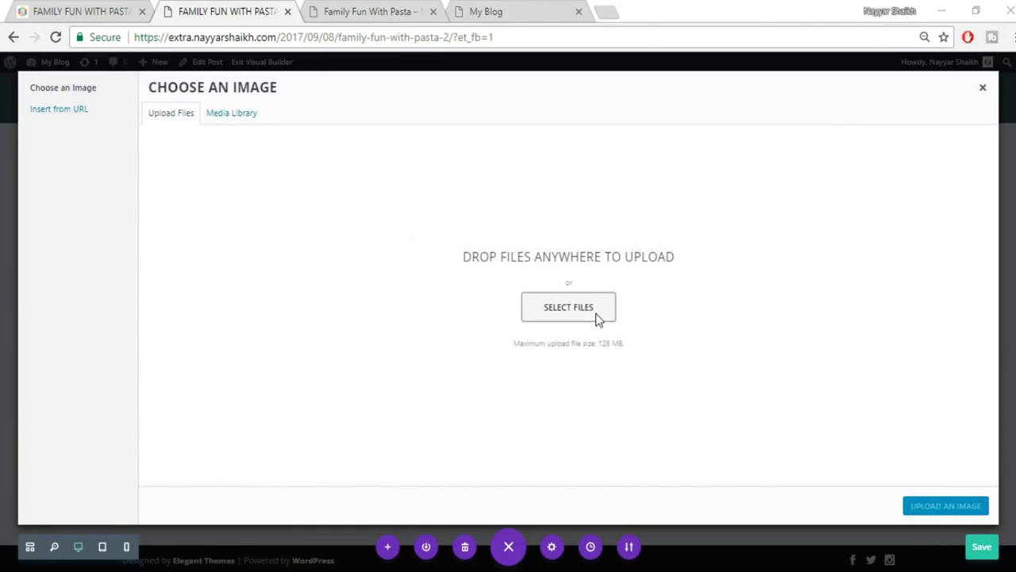
click(597, 317)
click(794, 234)
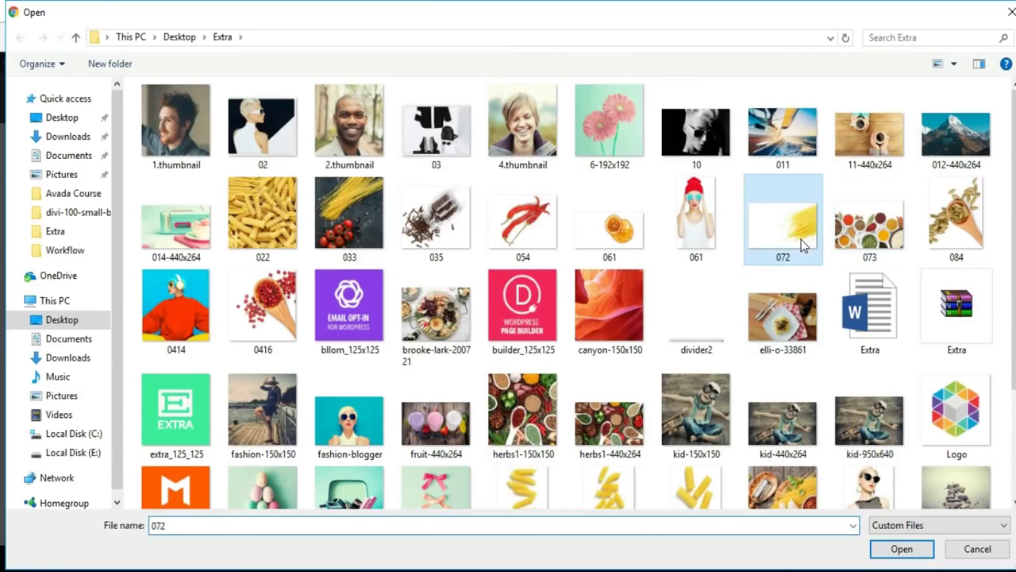
click(903, 549)
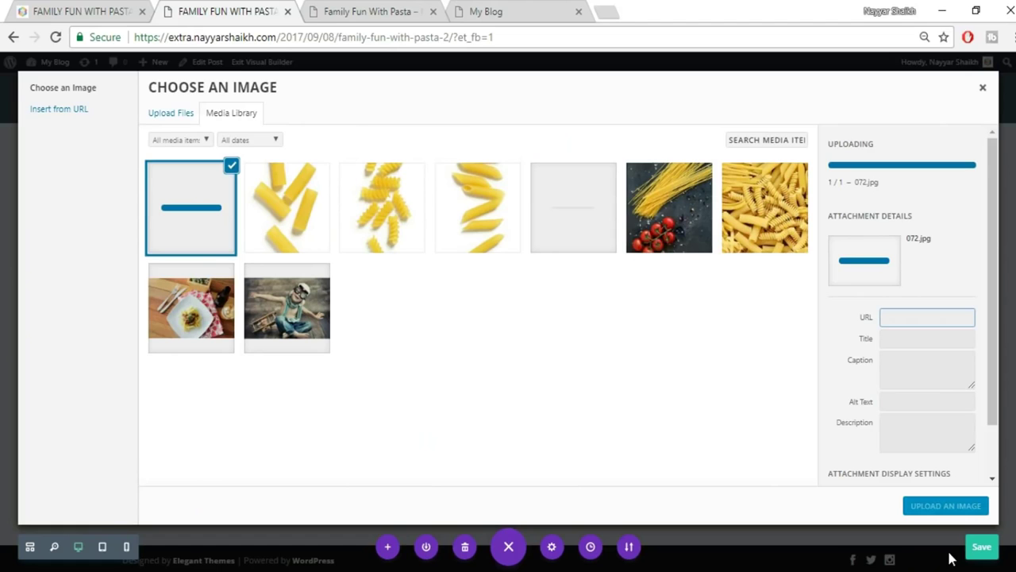
click(947, 506)
scroll(654, 460, down, 2)
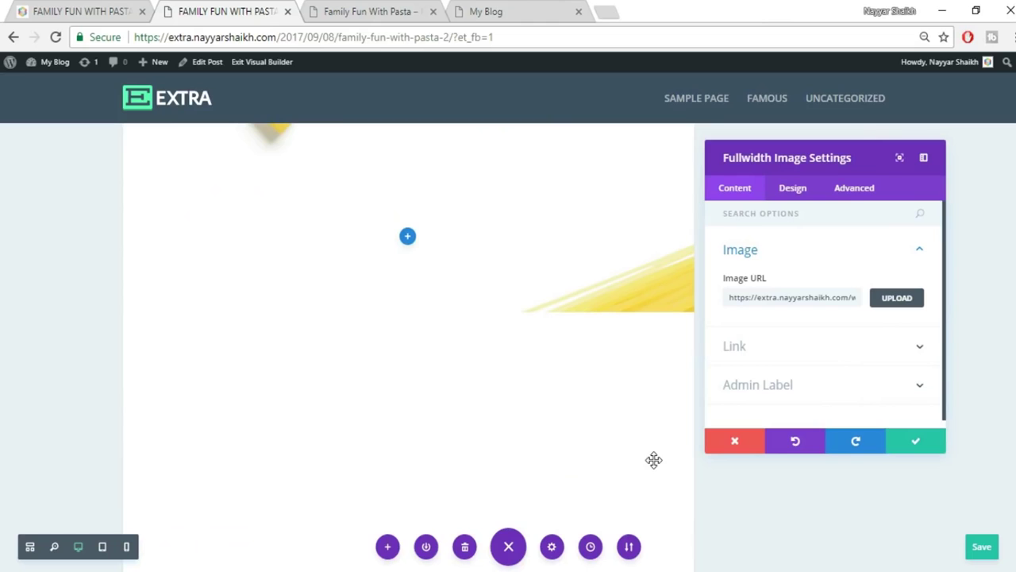
scroll(603, 401, down, 1)
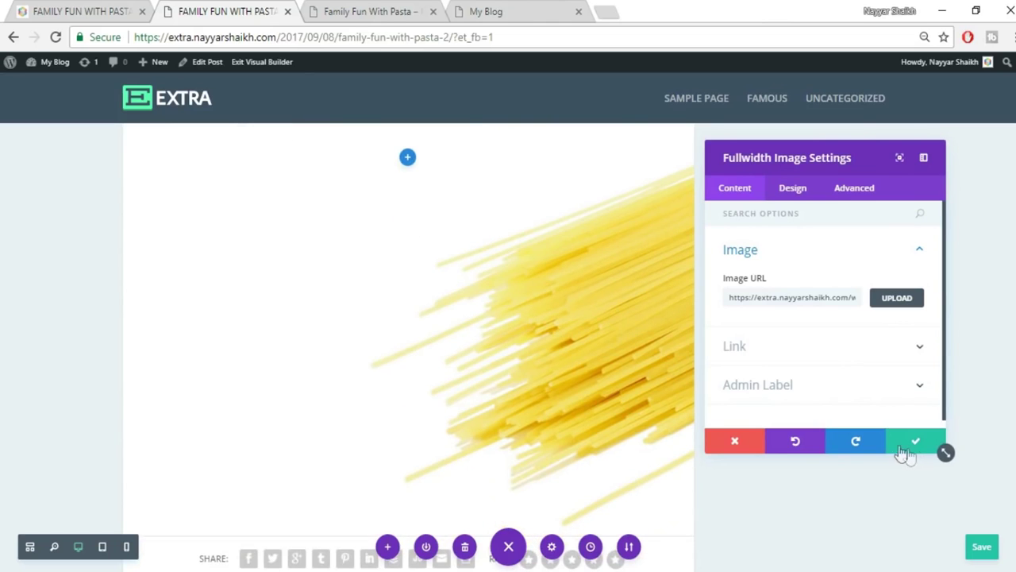
click(915, 443)
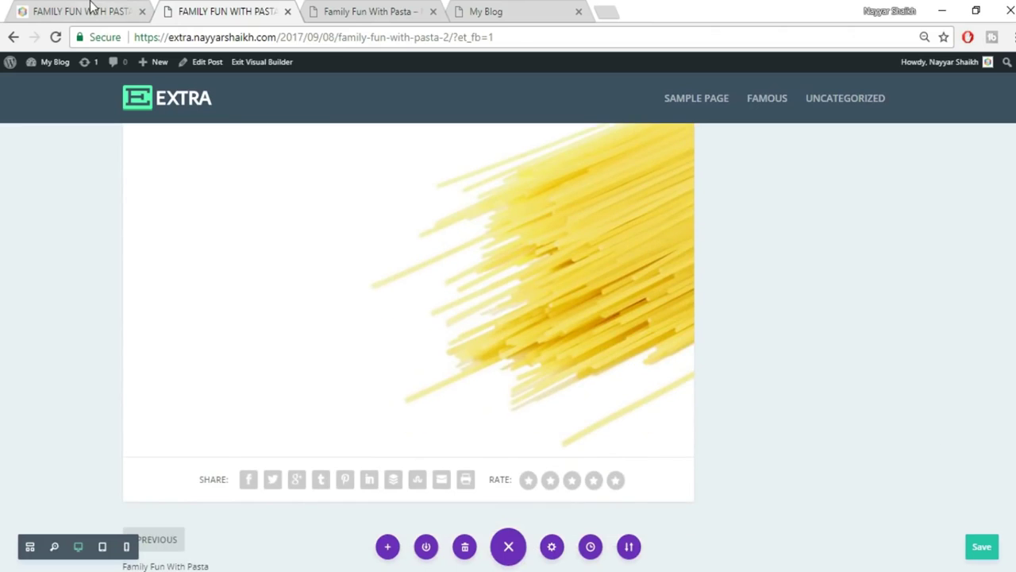
Add a regular section with an empty two-column row below the spaghetti image.
click(91, 10)
scroll(316, 428, down, 1)
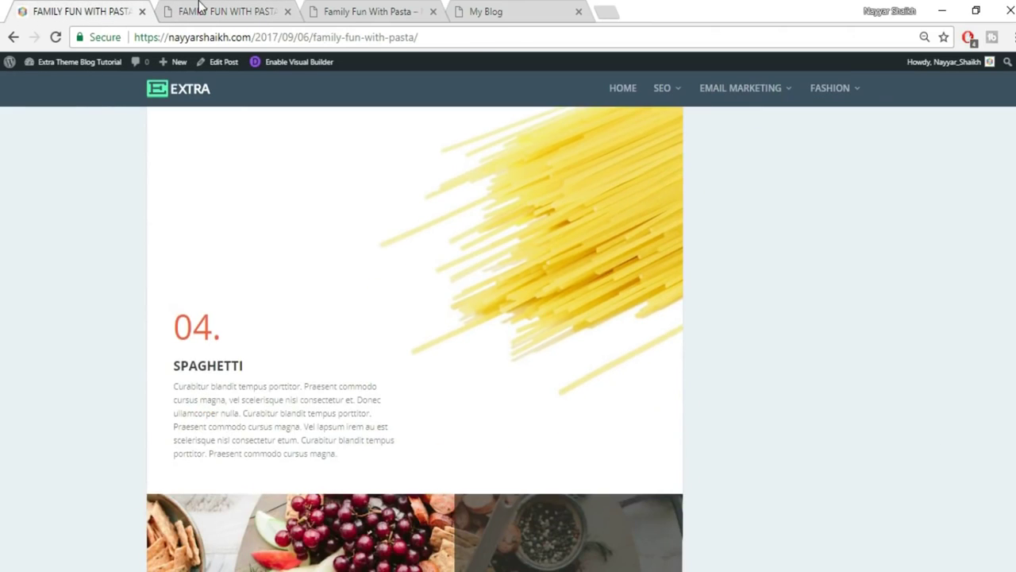
click(198, 8)
scroll(462, 454, up, 2)
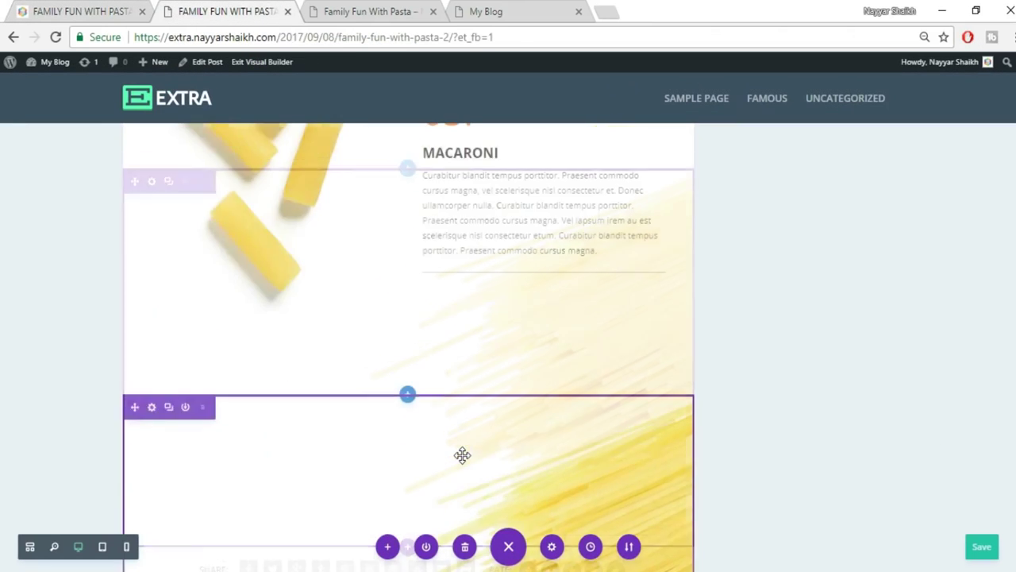
scroll(463, 453, up, 2)
scroll(464, 457, down, 5)
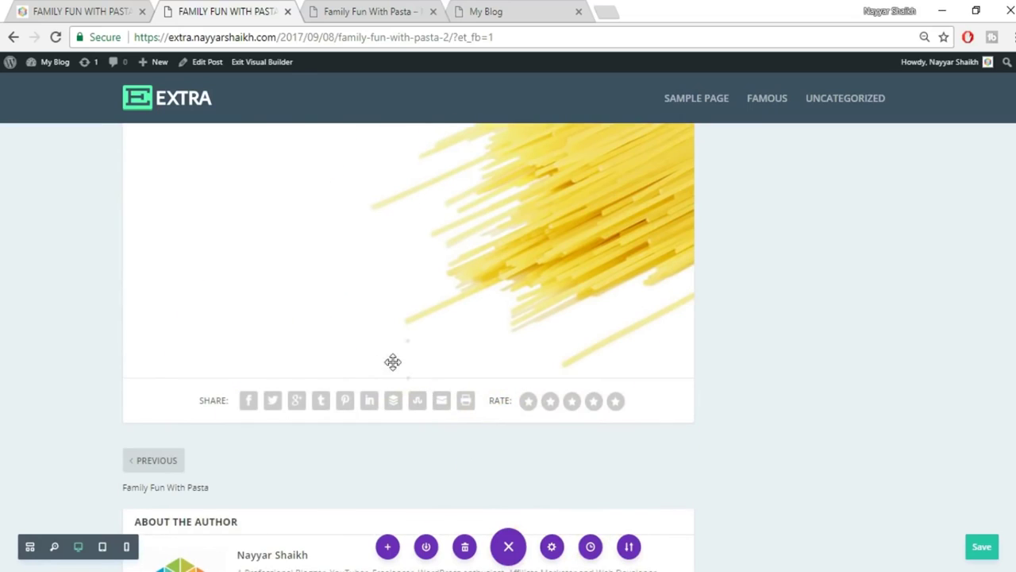
click(407, 380)
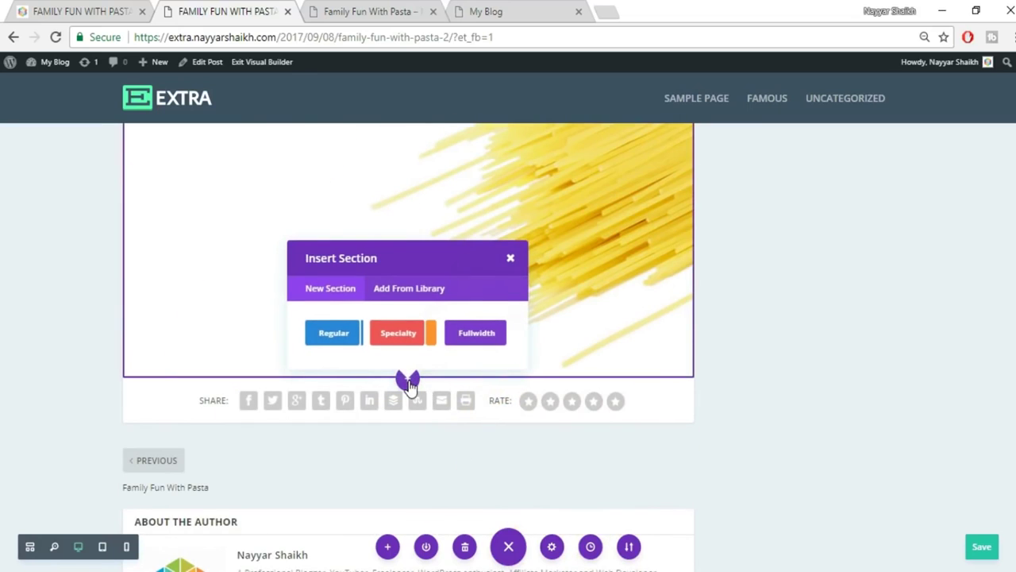
click(334, 333)
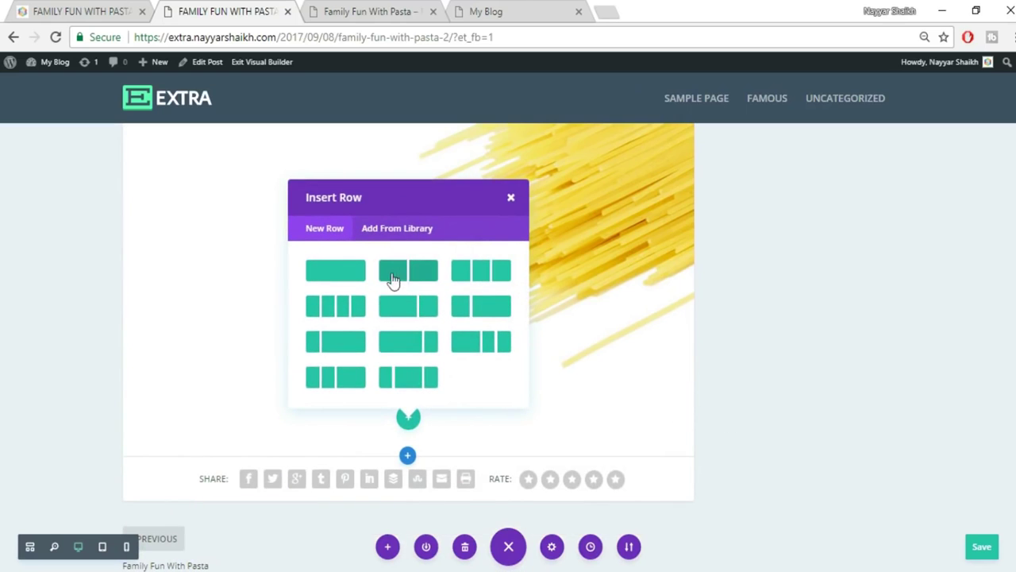
click(415, 274)
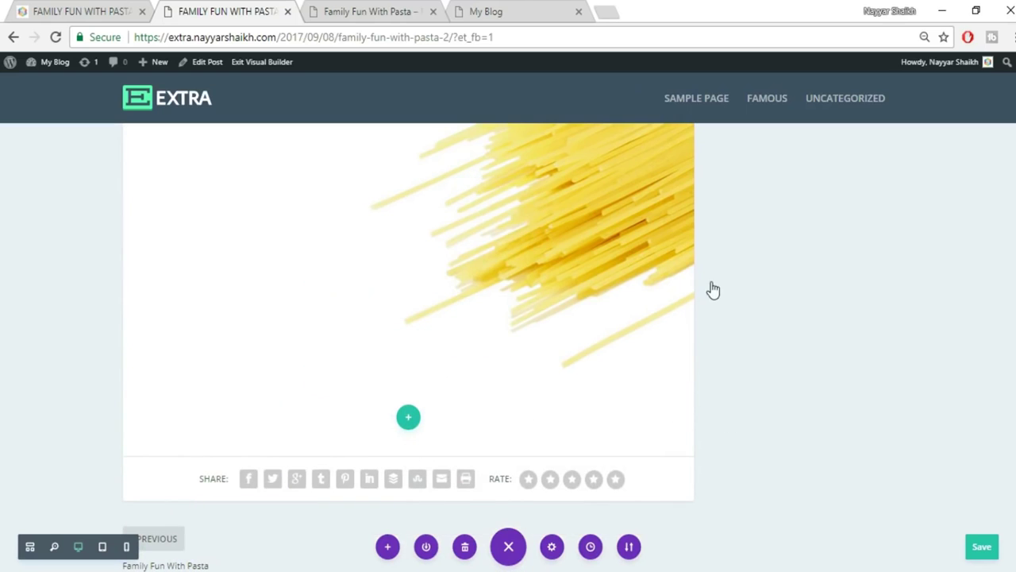
scroll(718, 345, down, 1)
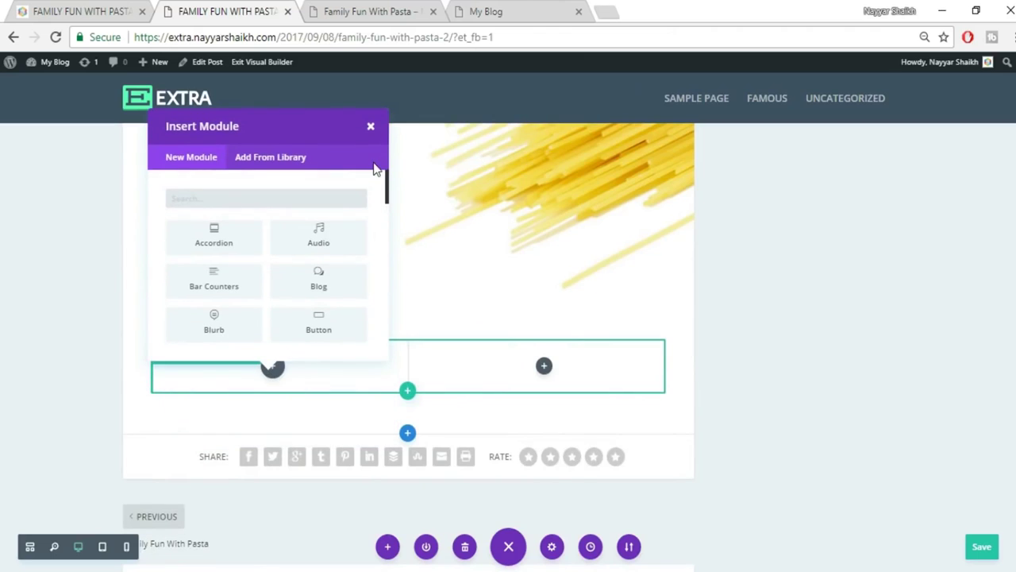
click(370, 130)
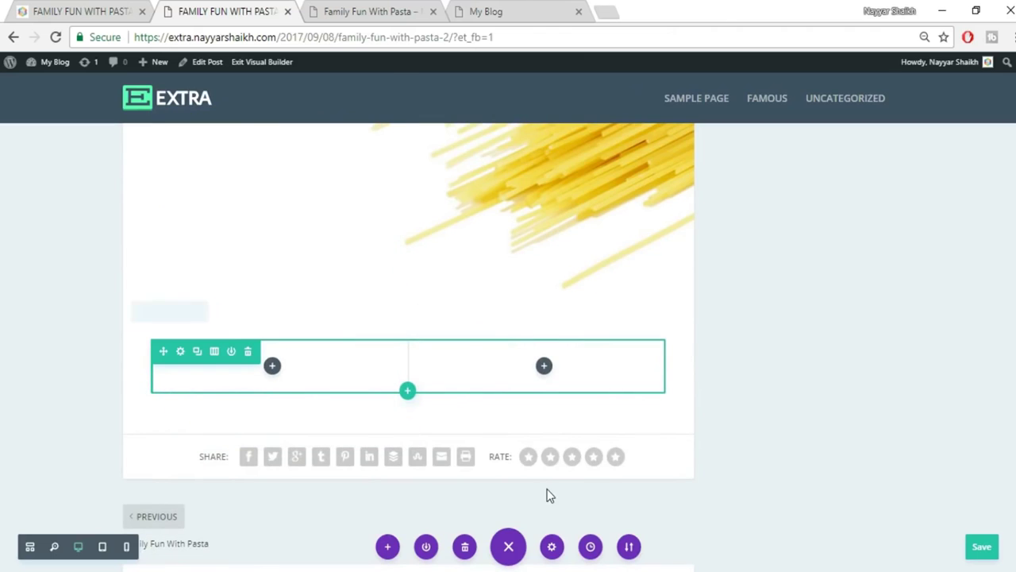
Duplicate the 03. MACARONI text module and move the copy into the new row's left column.
scroll(547, 491, up, 5)
scroll(547, 487, up, 3)
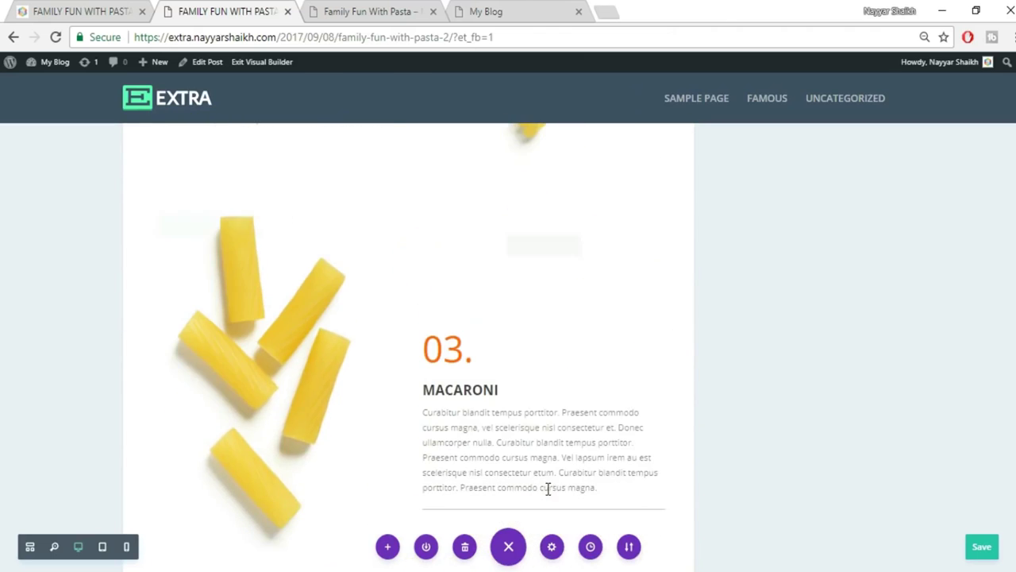
scroll(491, 365, down, 1)
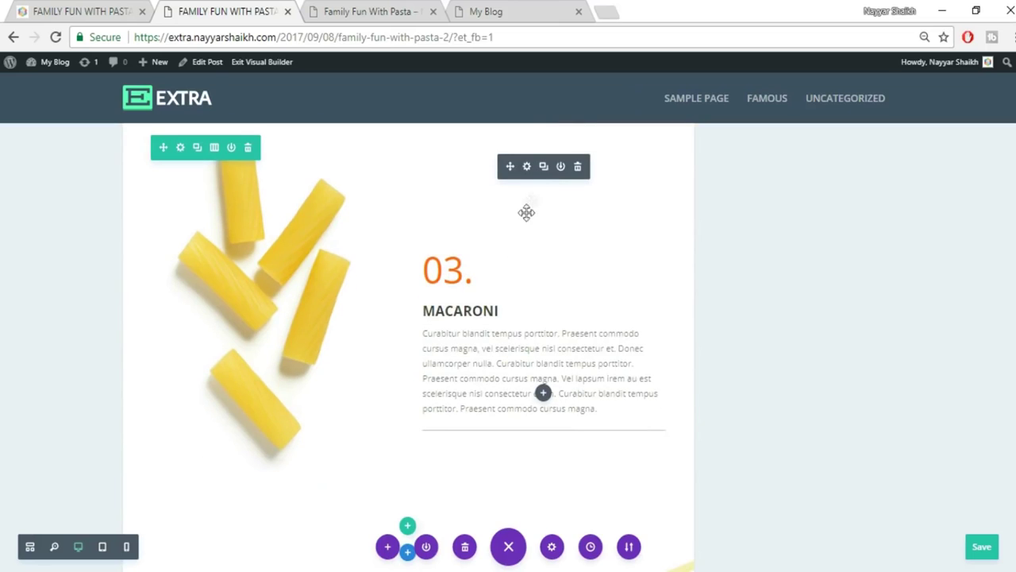
click(543, 166)
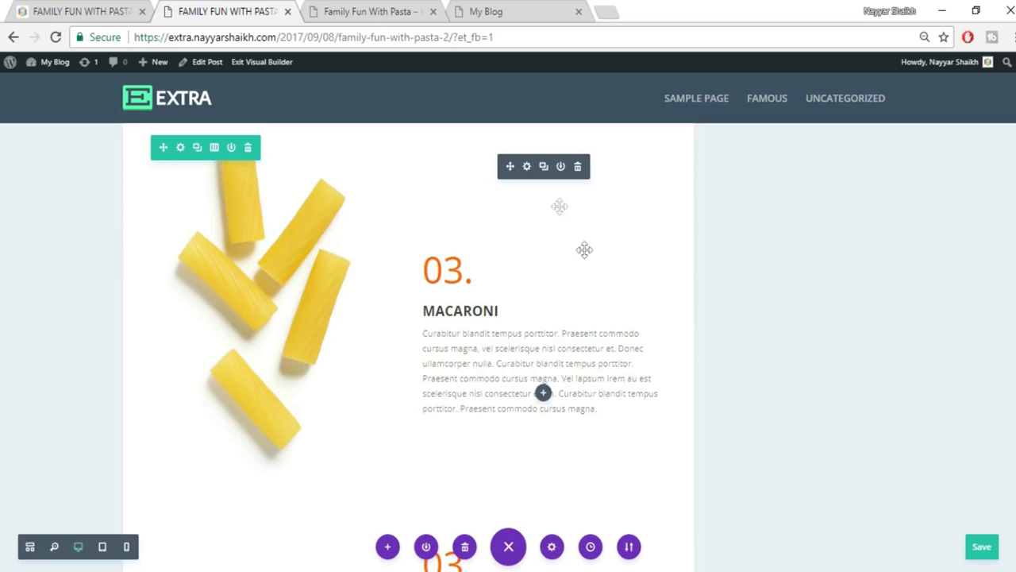
scroll(555, 358, down, 2)
scroll(503, 250, down, 1)
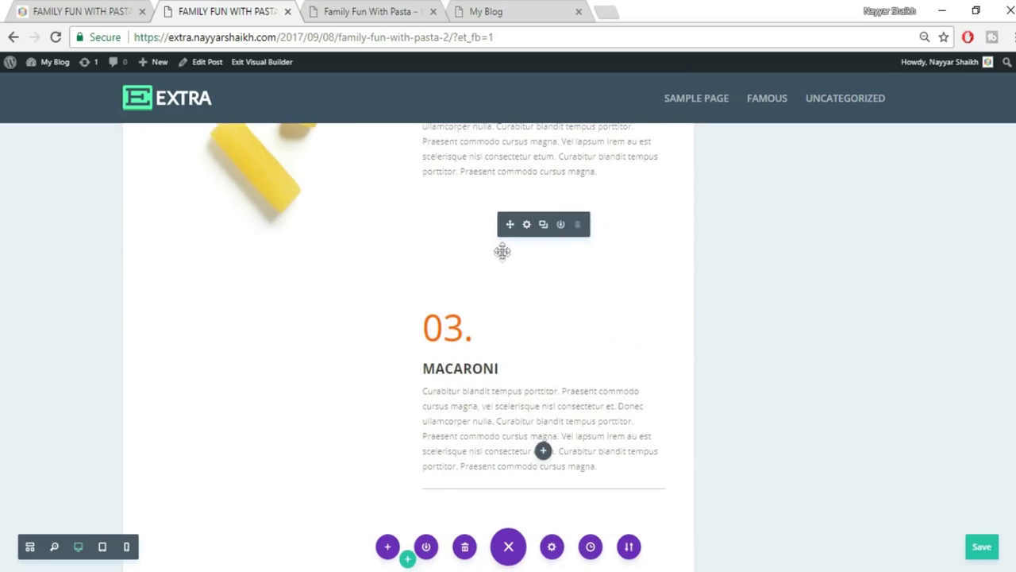
key(ctrl+z)
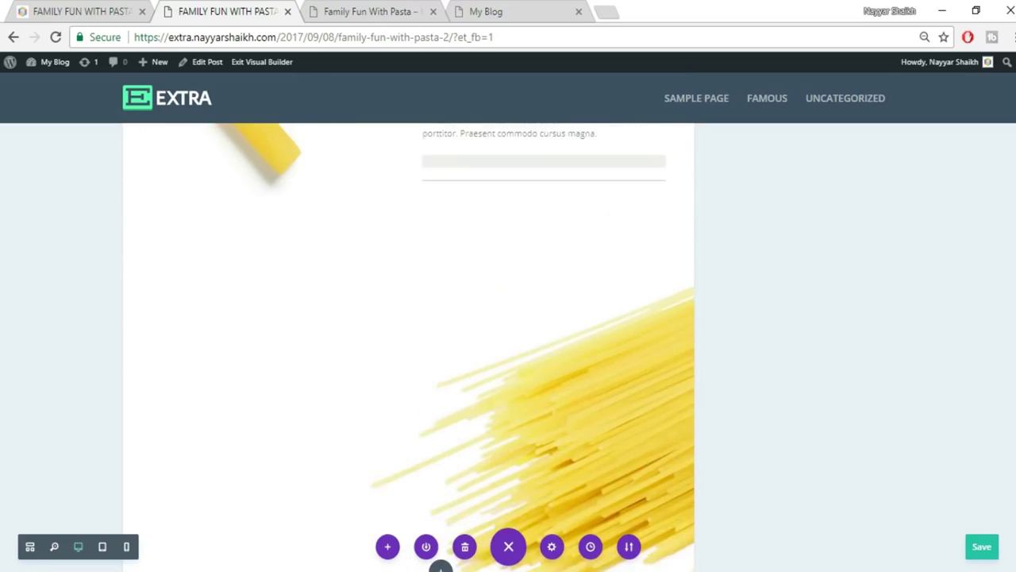
scroll(344, 436, down, 2)
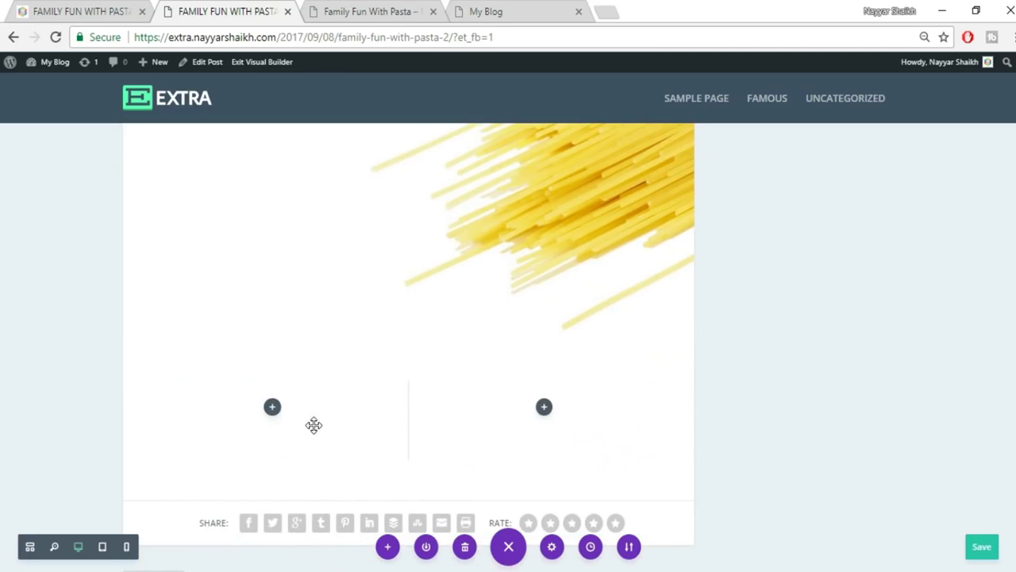
scroll(336, 431, down, 2)
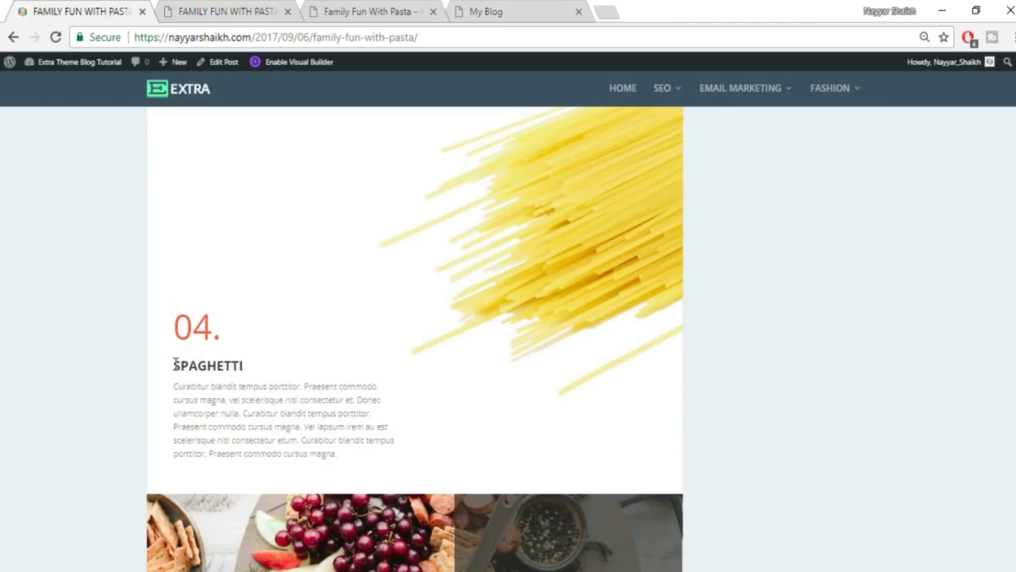
Replace MACARONI in the copied heading with SPAGHETTI, as in the reference post.
drag(175, 365, 270, 369)
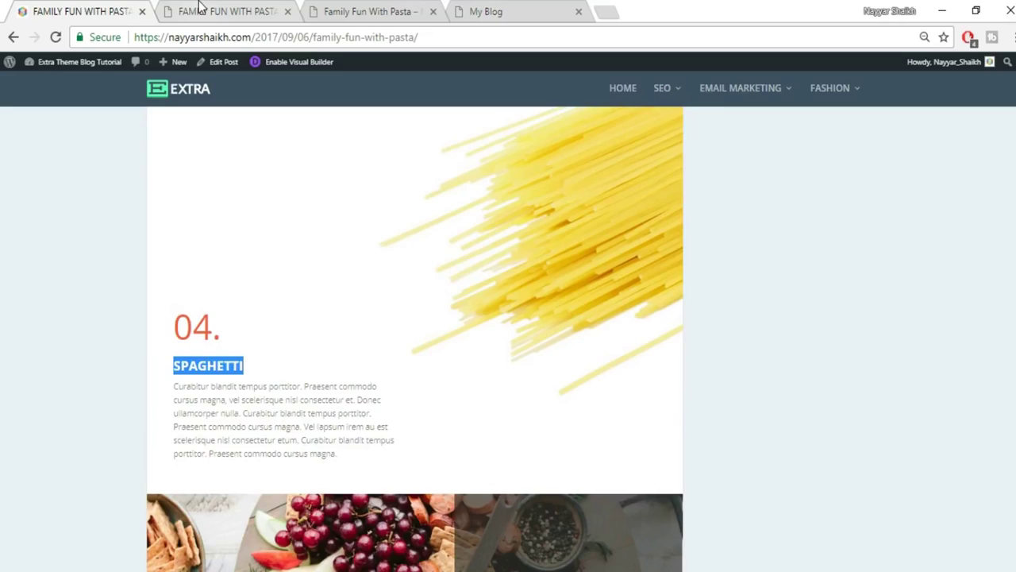
click(202, 9)
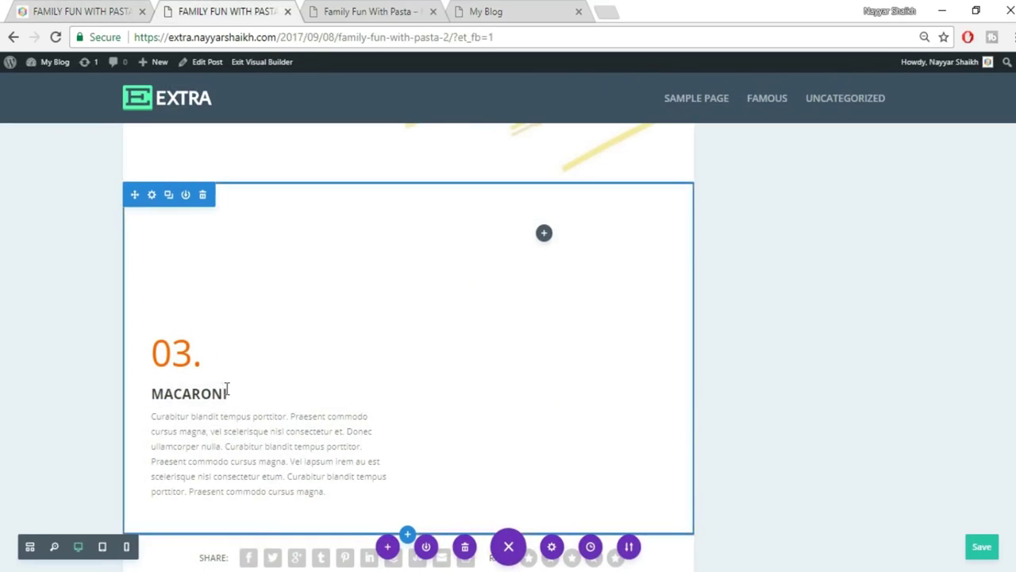
scroll(227, 393, down, 5)
scroll(226, 395, up, 5)
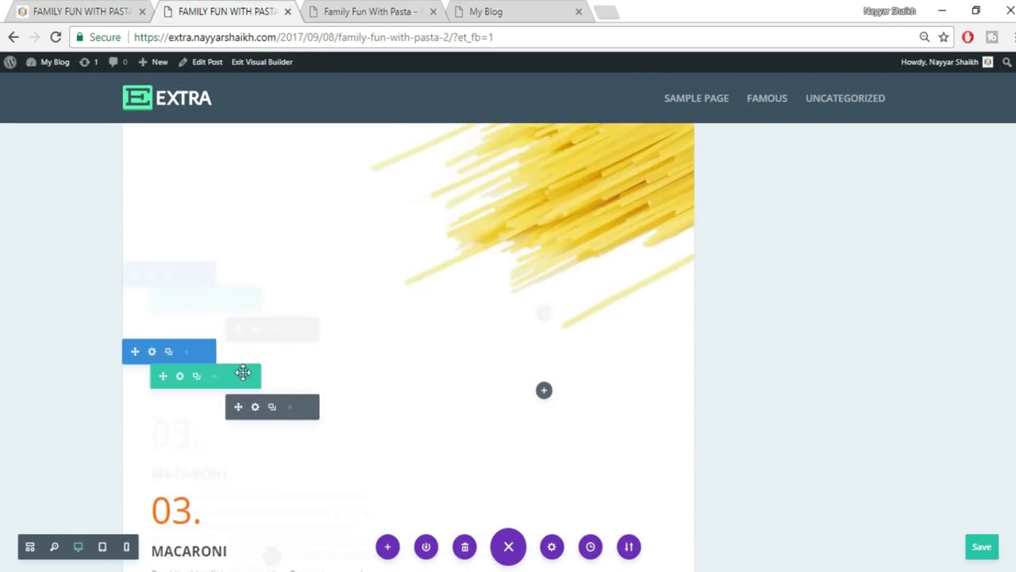
scroll(242, 491, down, 2)
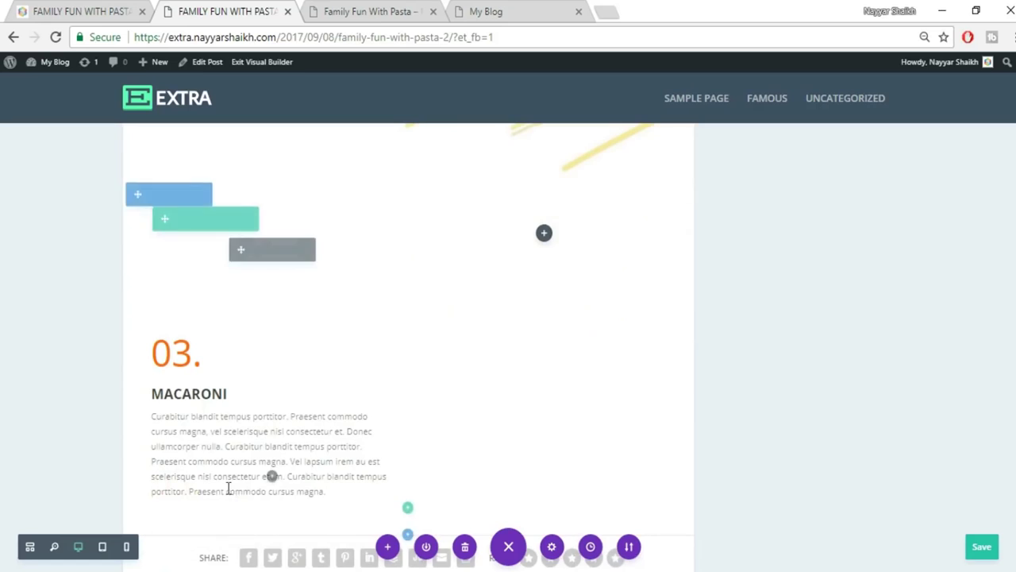
double_click(204, 394)
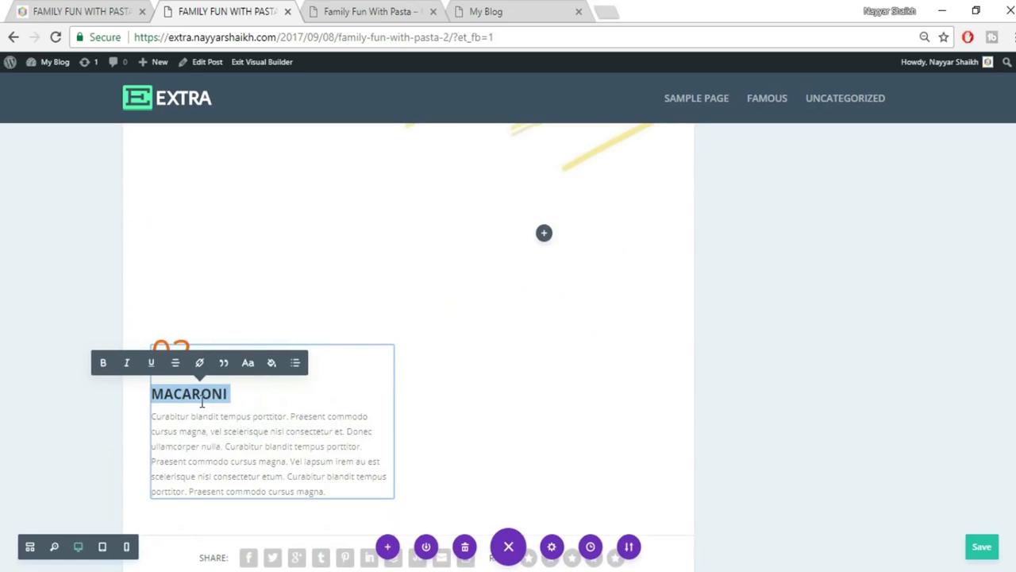
drag(227, 393, 153, 394)
text(SPAGHETTI)
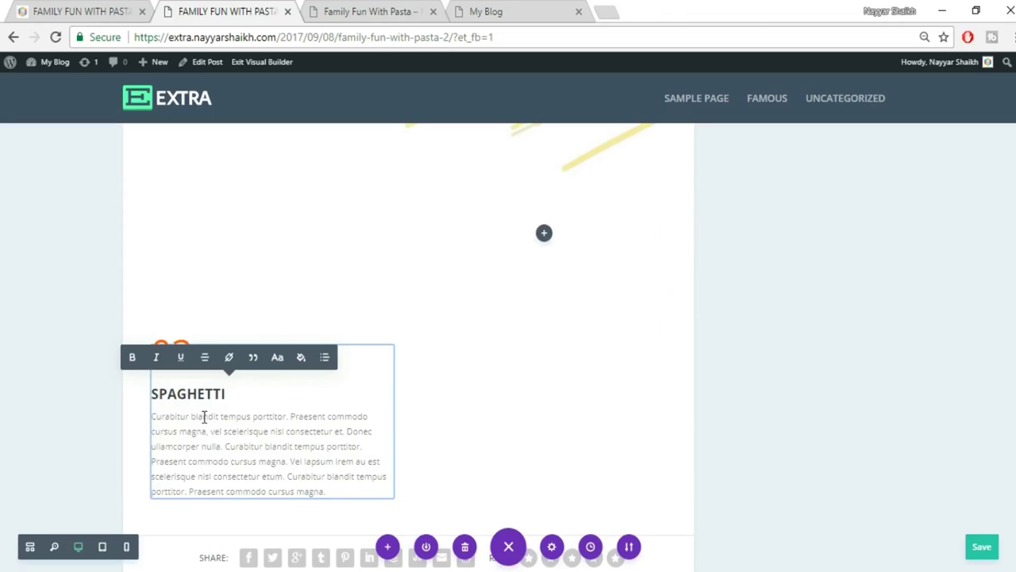
Change the number 03 to 04 so the heading reads 04. SPAGHETTI.
drag(193, 352, 172, 353)
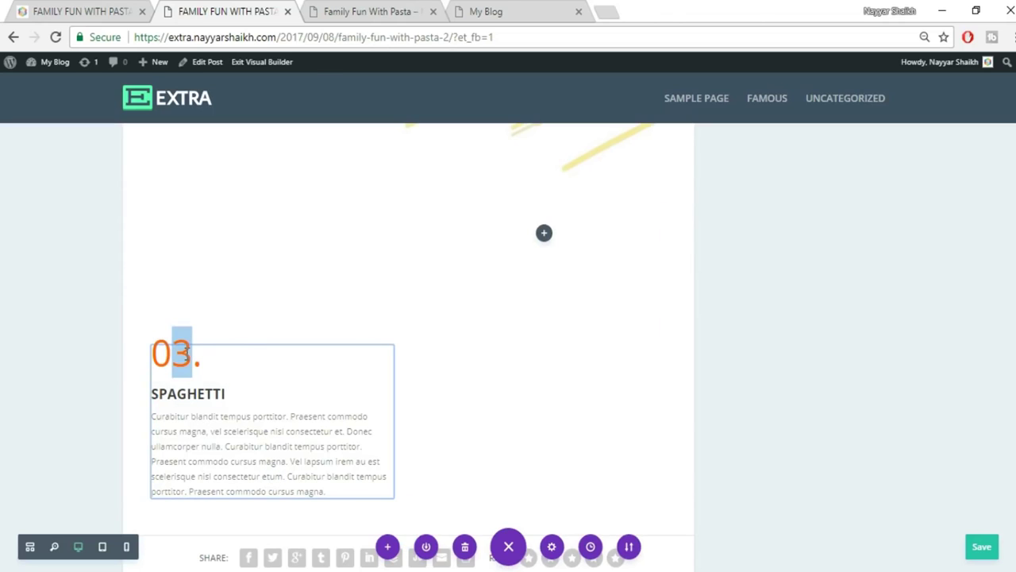
text(4)
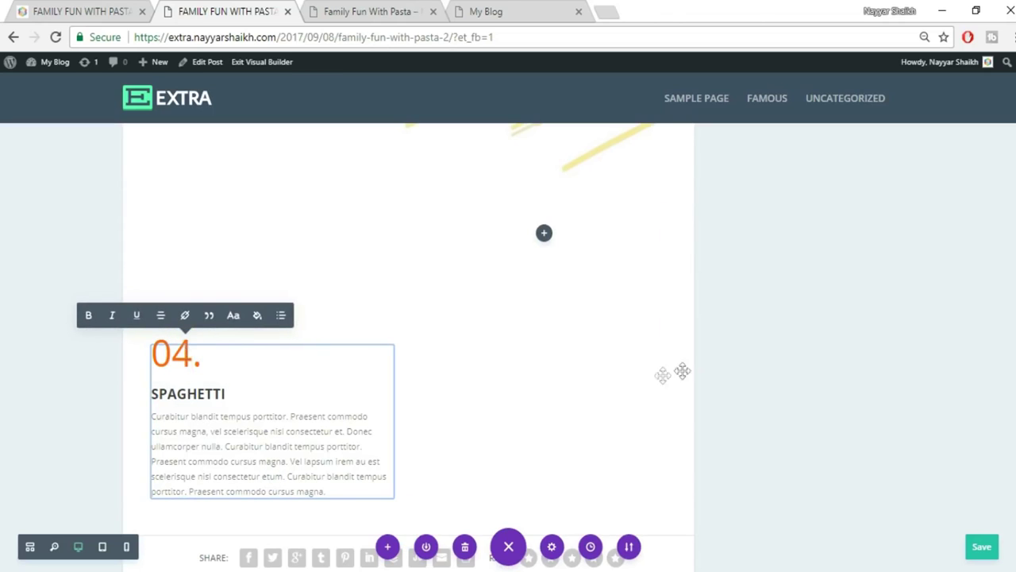
click(776, 361)
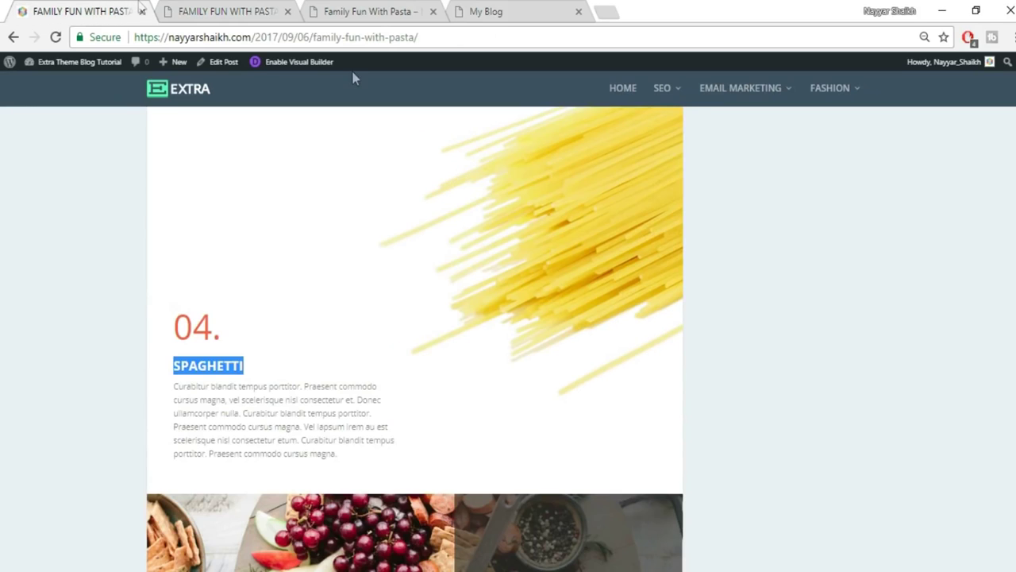
scroll(718, 369, down, 1)
click(226, 11)
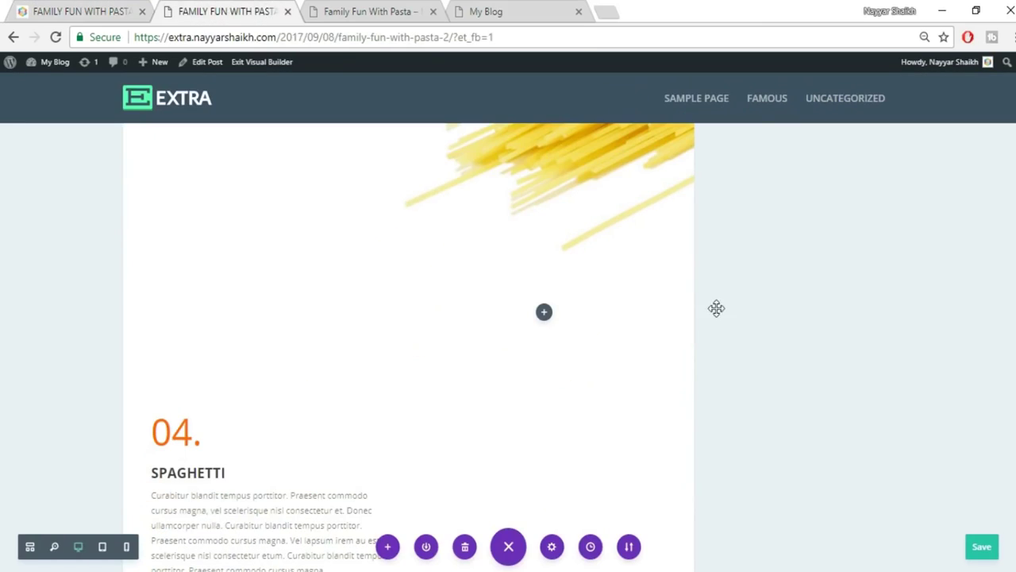
mouse_move(232, 332)
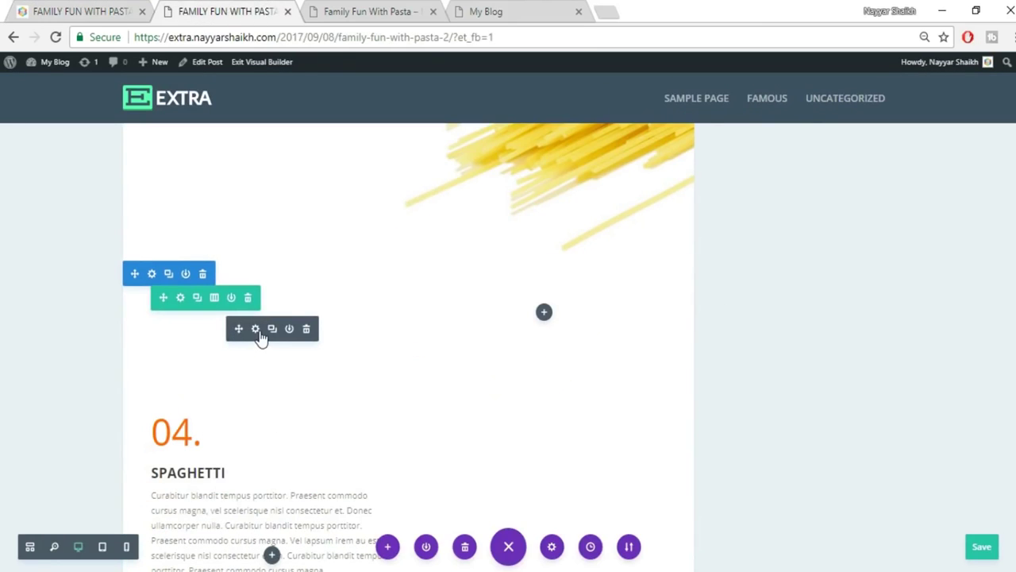
Clear the 04. SPAGHETTI block's 200px top padding and set its top margin to -200.
click(254, 330)
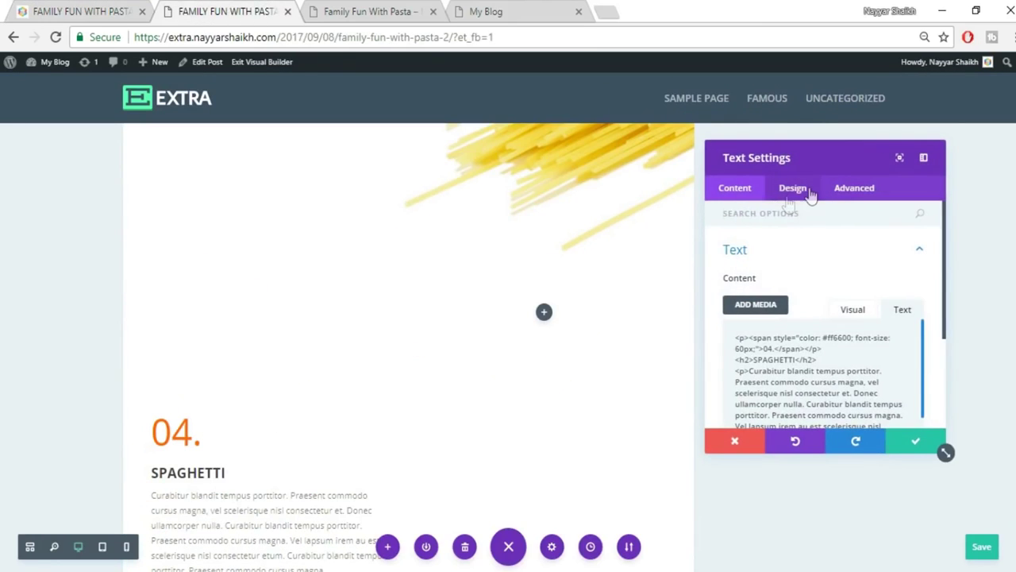
click(810, 194)
click(807, 406)
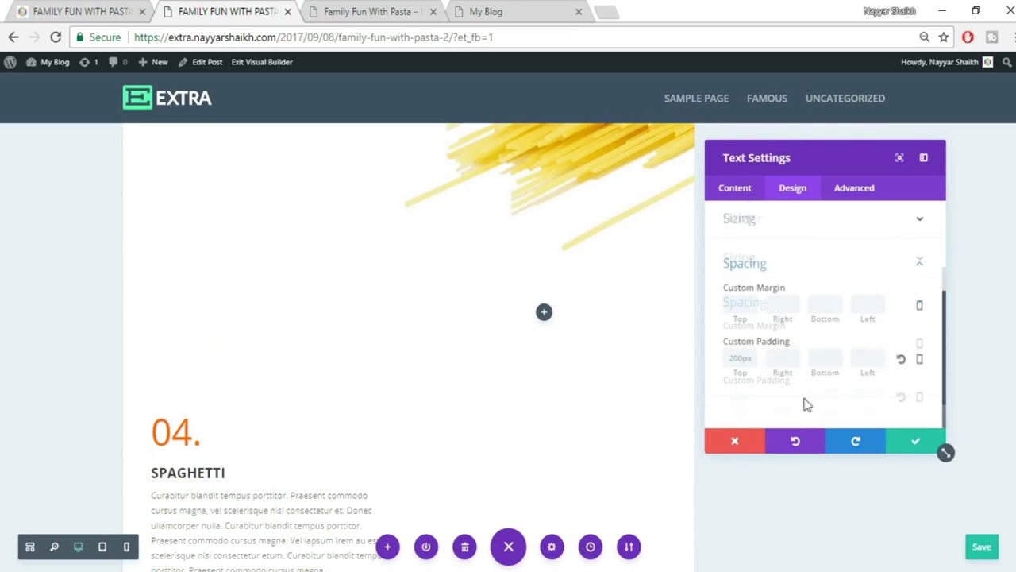
drag(758, 359, 694, 360)
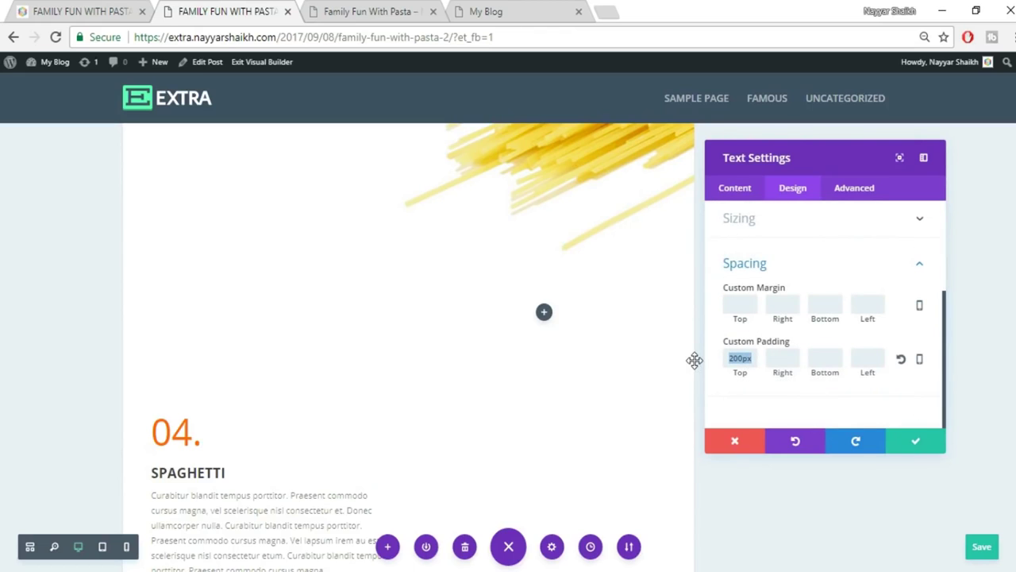
key(BackSpace)
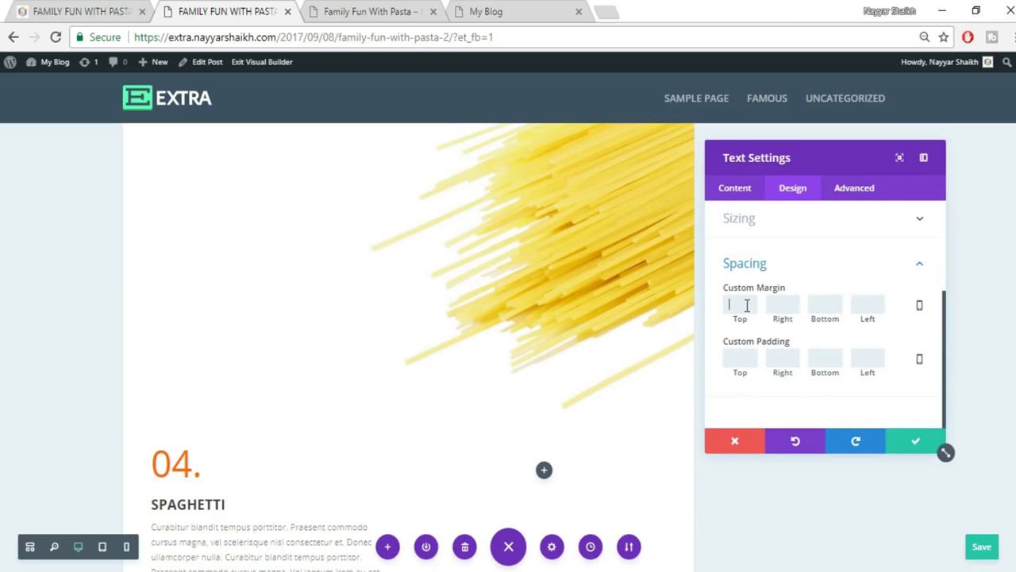
click(746, 305)
text(-100)
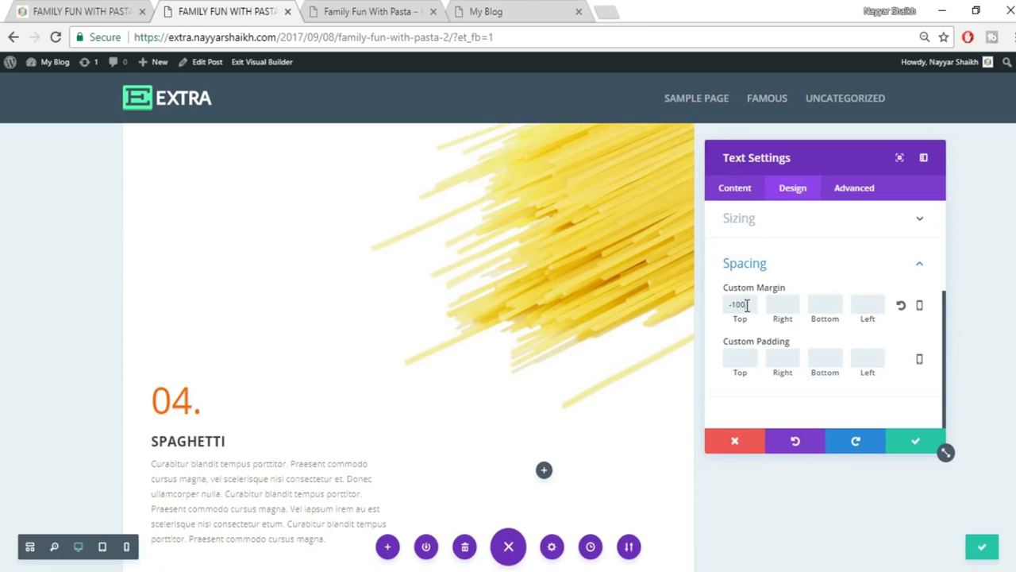
scroll(251, 480, down, 1)
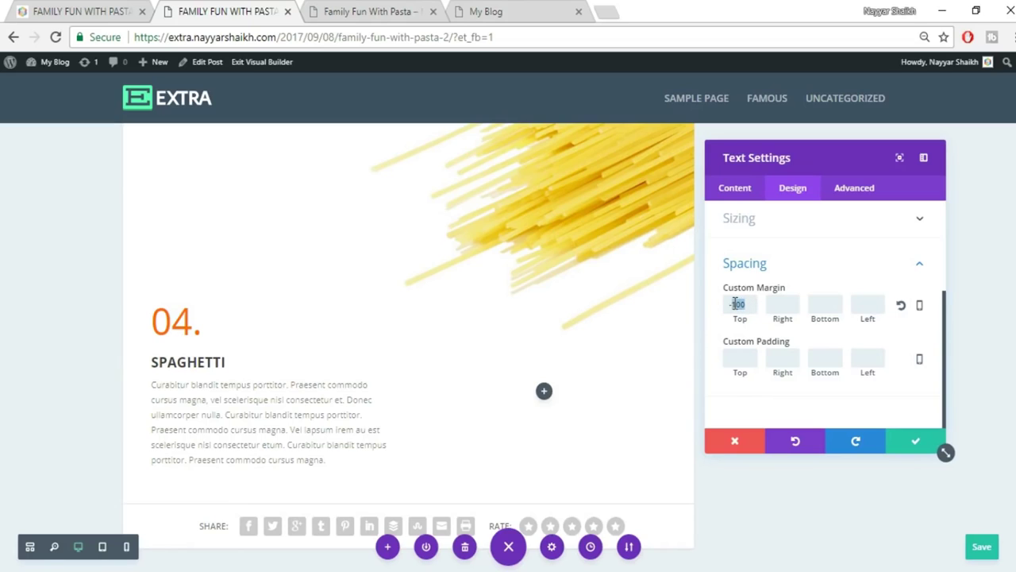
text(-200p)
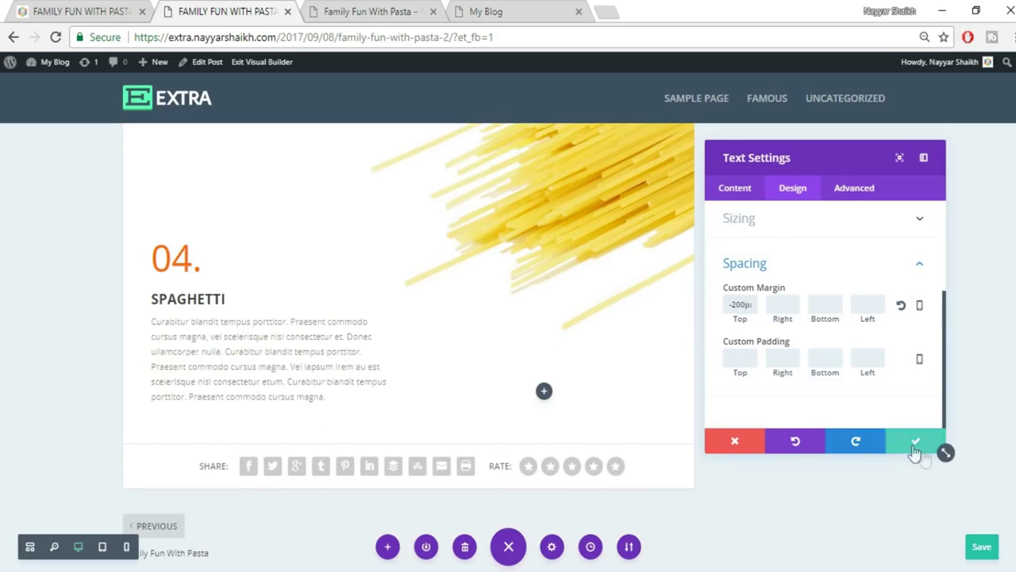
click(905, 446)
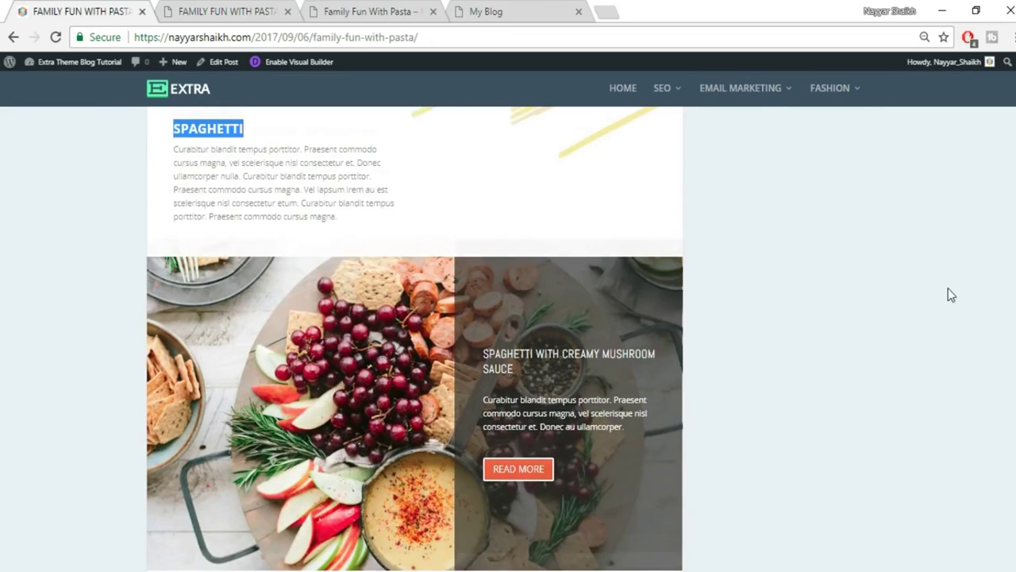
Add a new section with a two-column row below the 04. SPAGHETTI block.
scroll(948, 294, down, 3)
scroll(431, 409, up, 3)
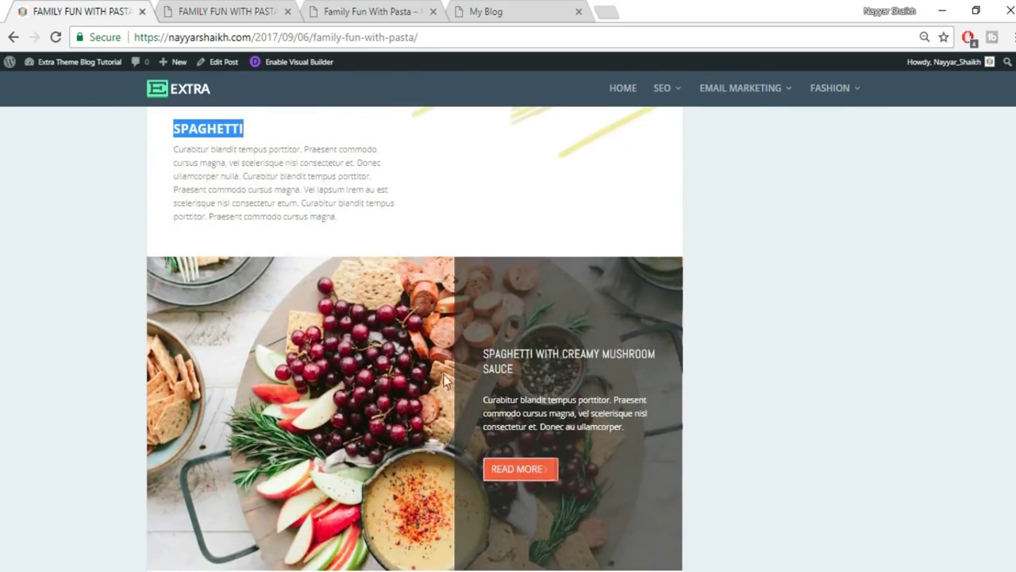
scroll(445, 374, down, 1)
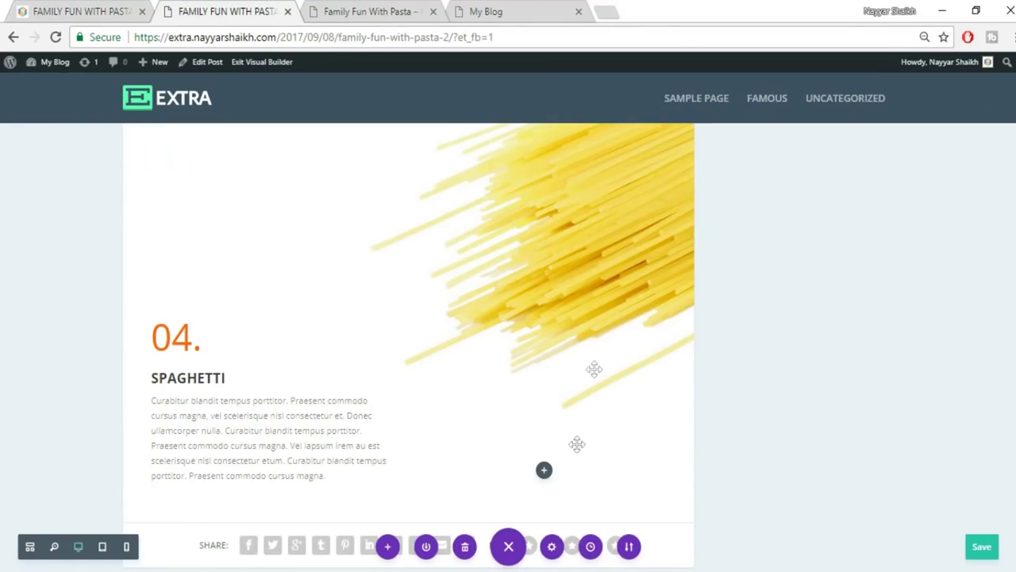
scroll(577, 446, down, 2)
mouse_move(406, 363)
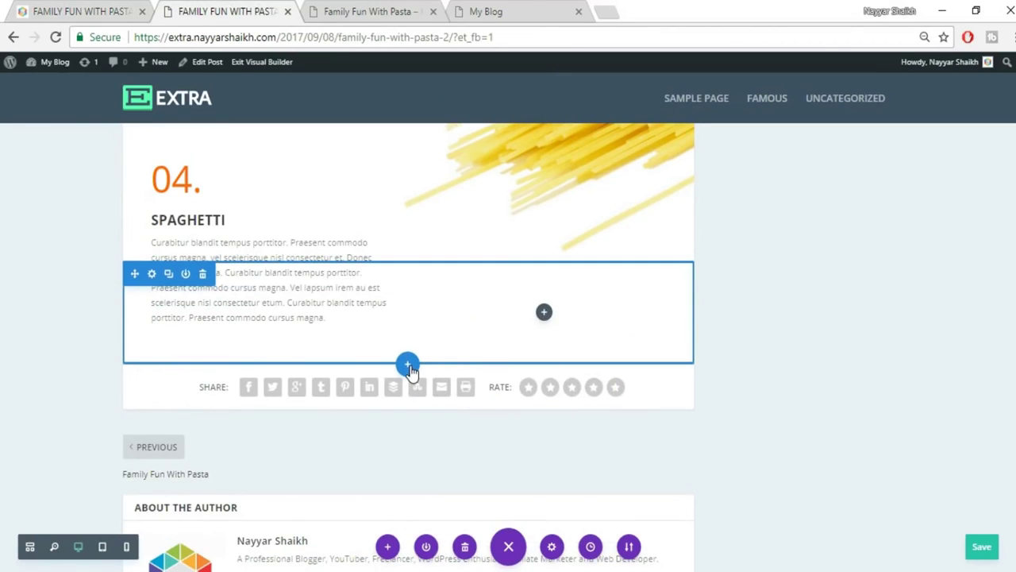
click(407, 366)
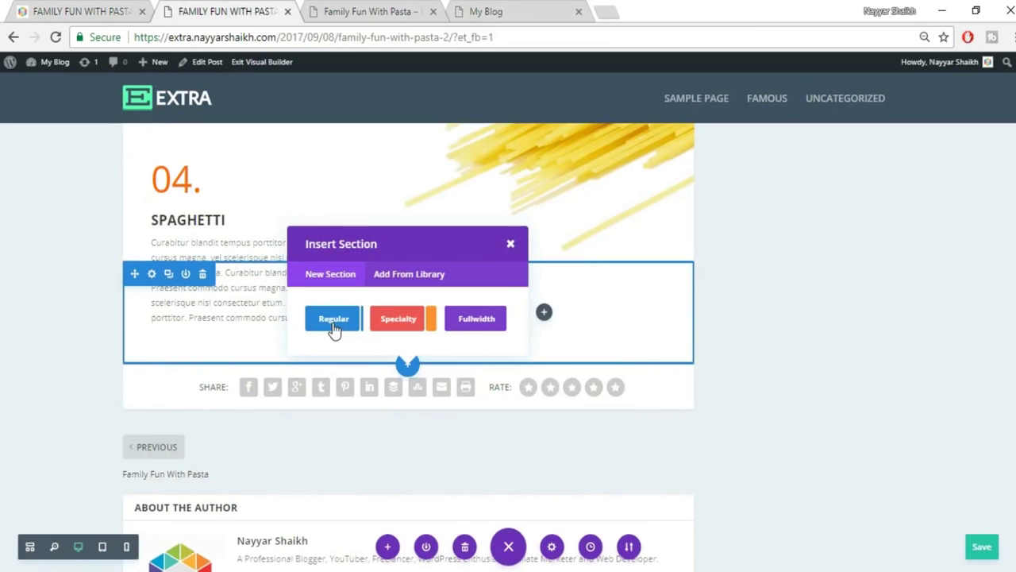
click(335, 321)
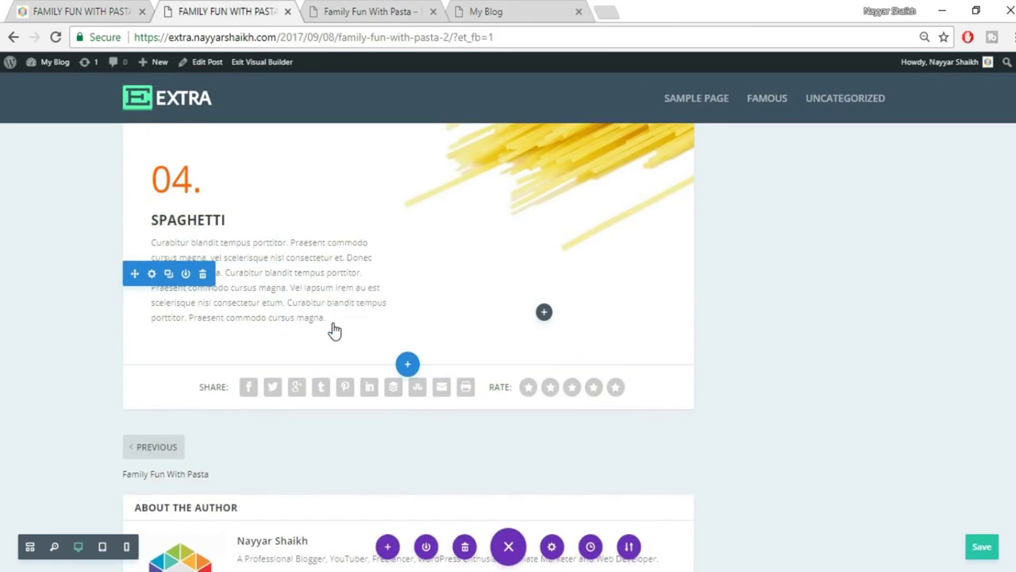
click(414, 260)
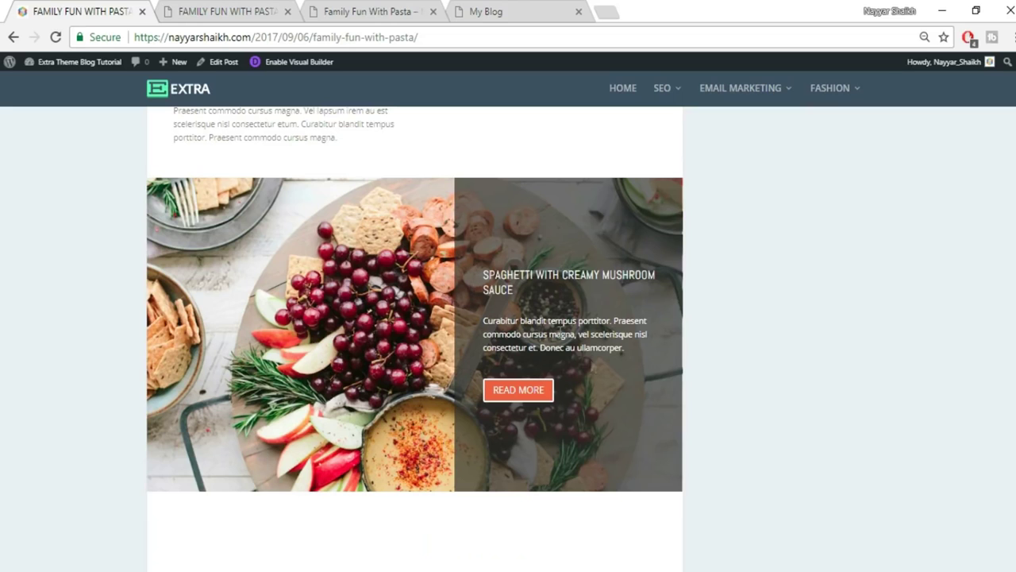
Insert a Call To Action module, found by searching 'call', into the right column.
click(175, 11)
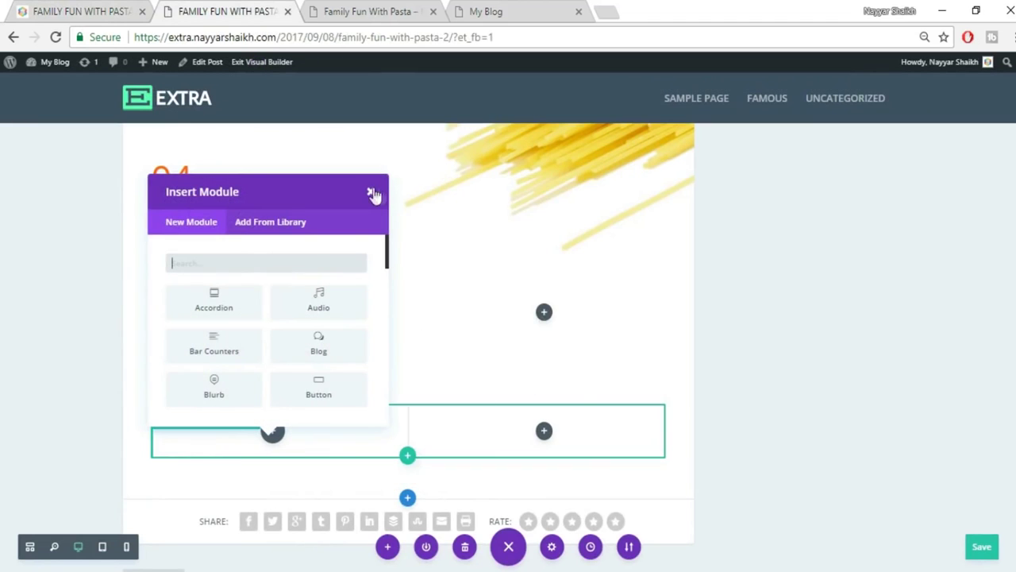
click(373, 192)
click(543, 431)
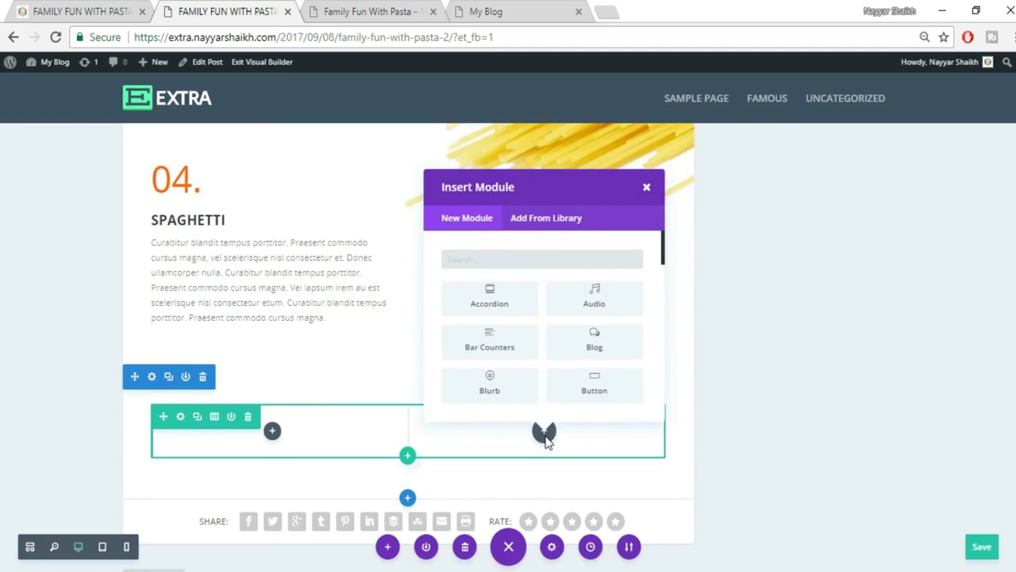
click(83, 13)
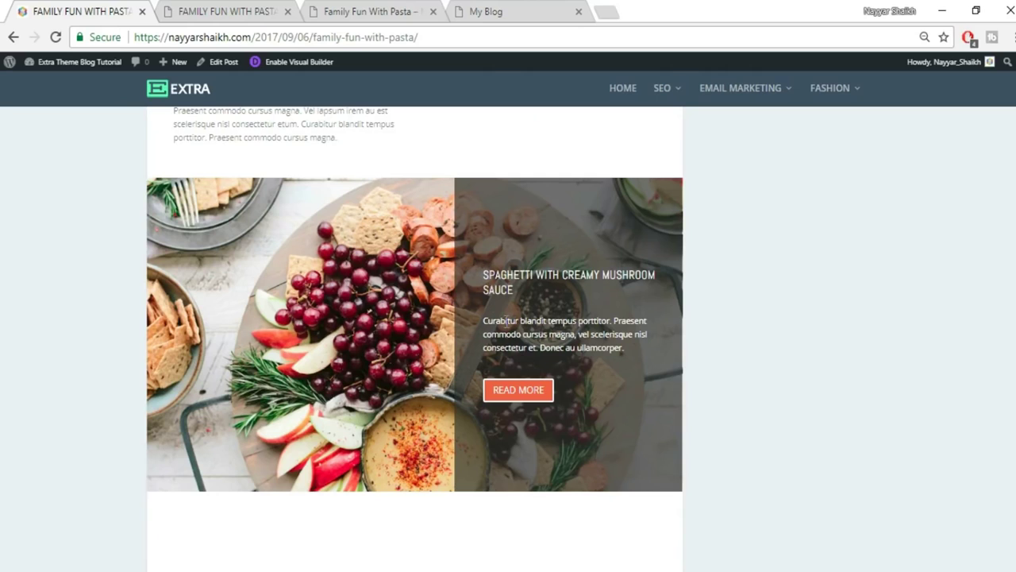
click(207, 7)
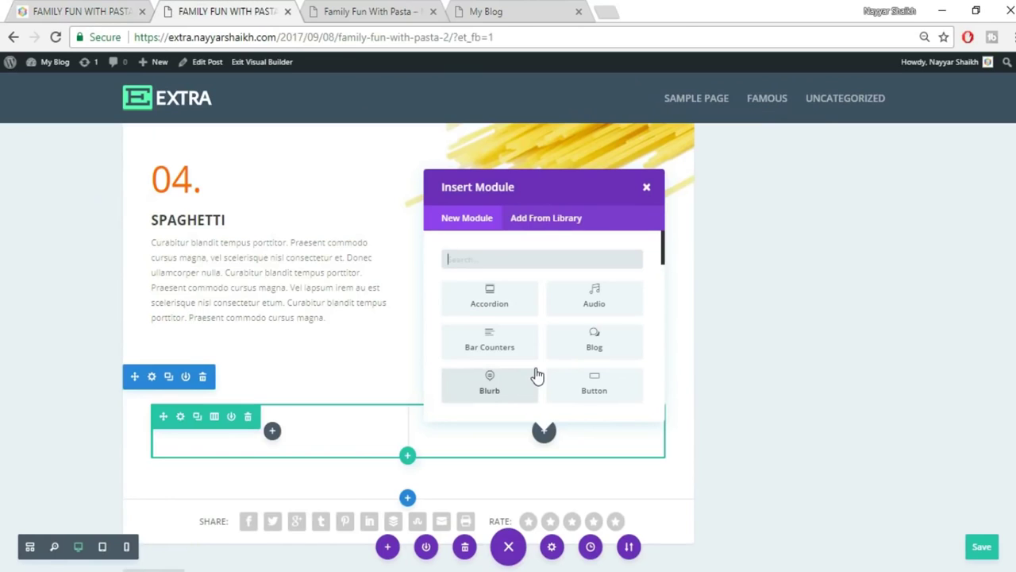
text(call)
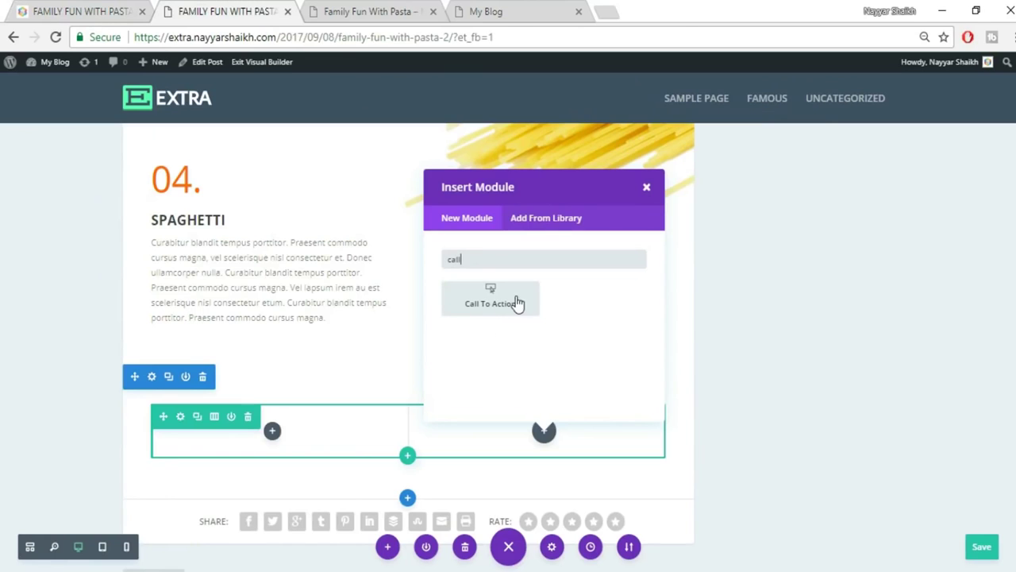
click(516, 301)
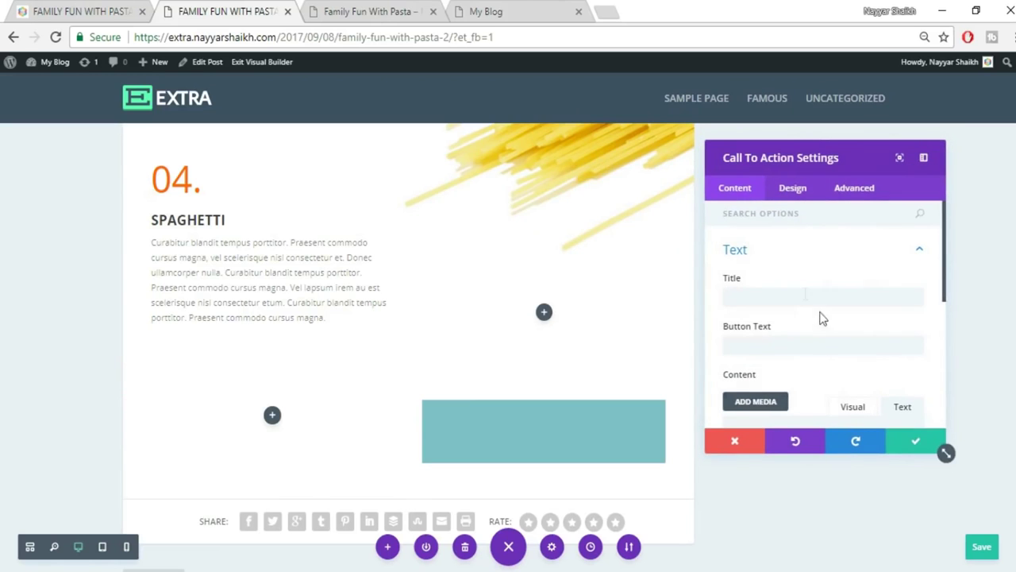
Paste the live post's heading 'SPAGHETTI WITH CREAMY MUSHROOM SAUCE' as the Call To Action title.
click(805, 296)
click(148, 14)
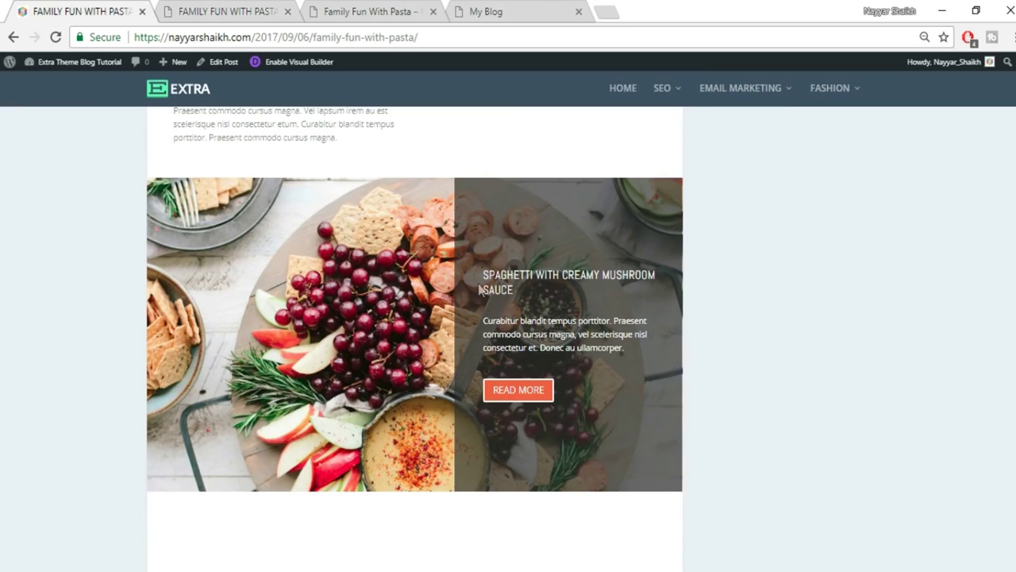
mouse_move(485, 274)
mouse_down()
mouse_move(536, 291)
mouse_move(483, 276)
mouse_up()
key(ctrl+c)
click(530, 293)
click(224, 8)
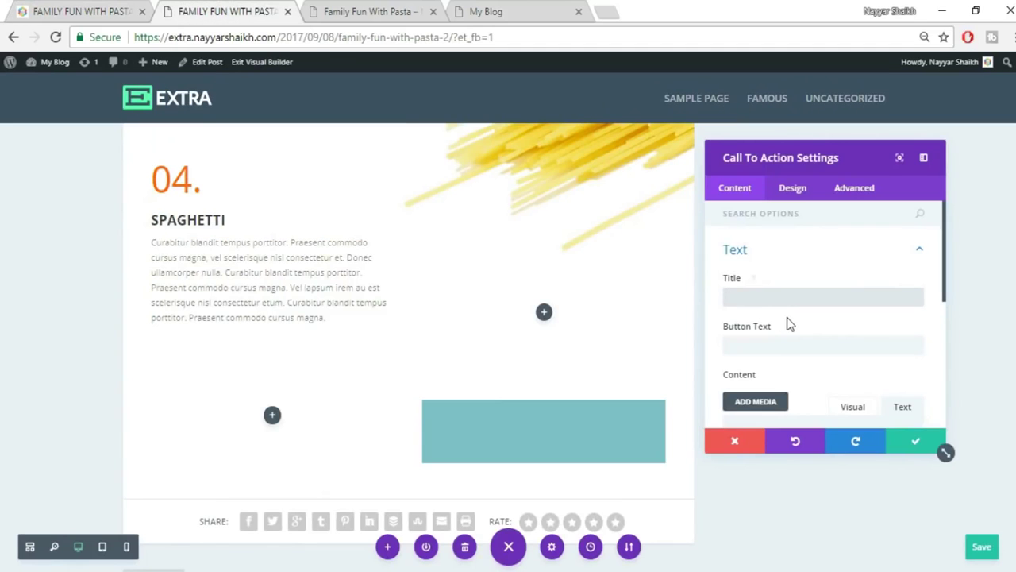
key(ctrl+v)
Copy the live post's recipe description paragraph into the module's body content.
click(32, 11)
drag(483, 318, 641, 350)
key(ctrl+c)
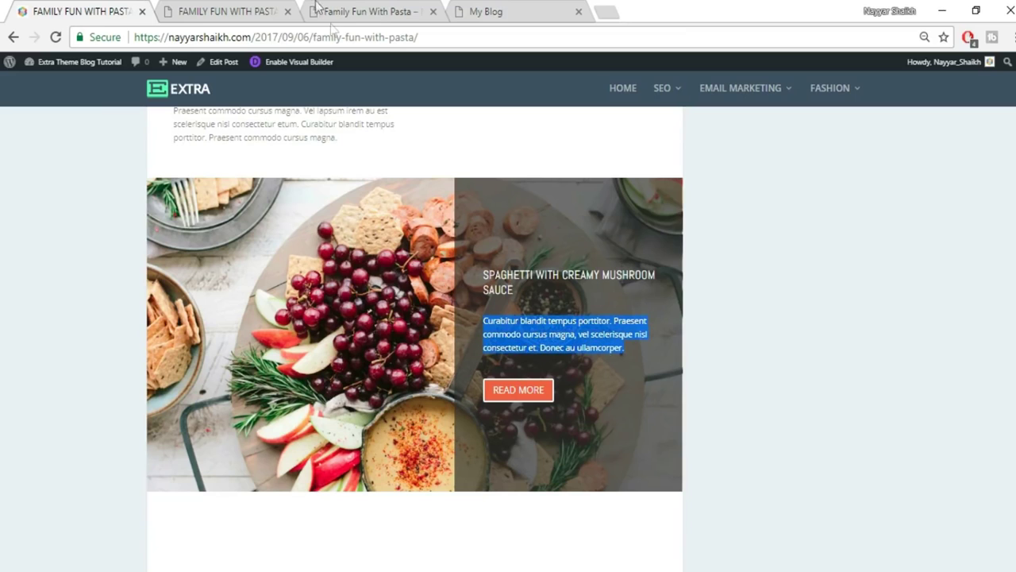
click(267, 8)
scroll(802, 349, down, 3)
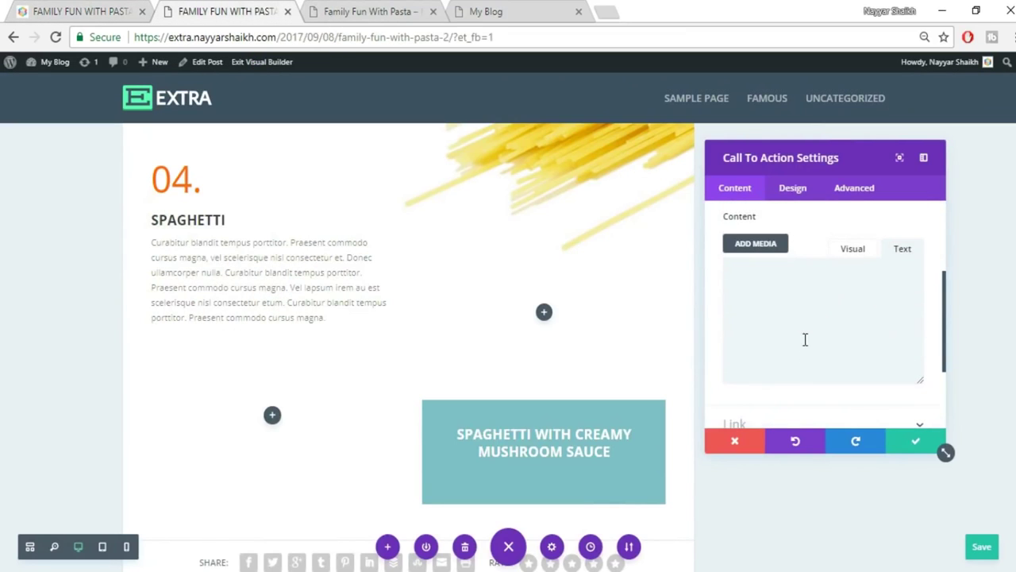
key(ctrl+v)
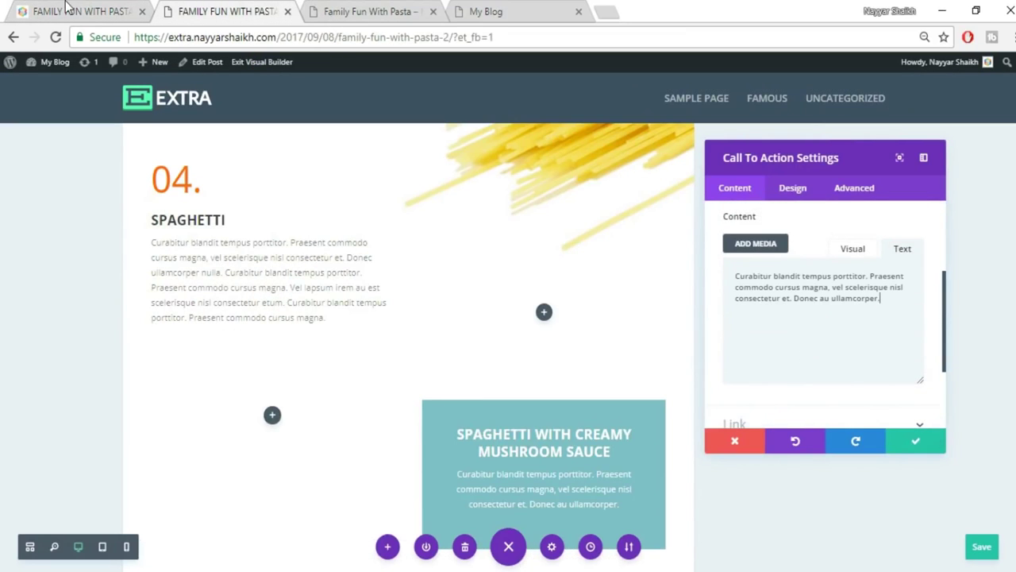
Set the button text to READ MORE, matching the live post's button.
click(69, 10)
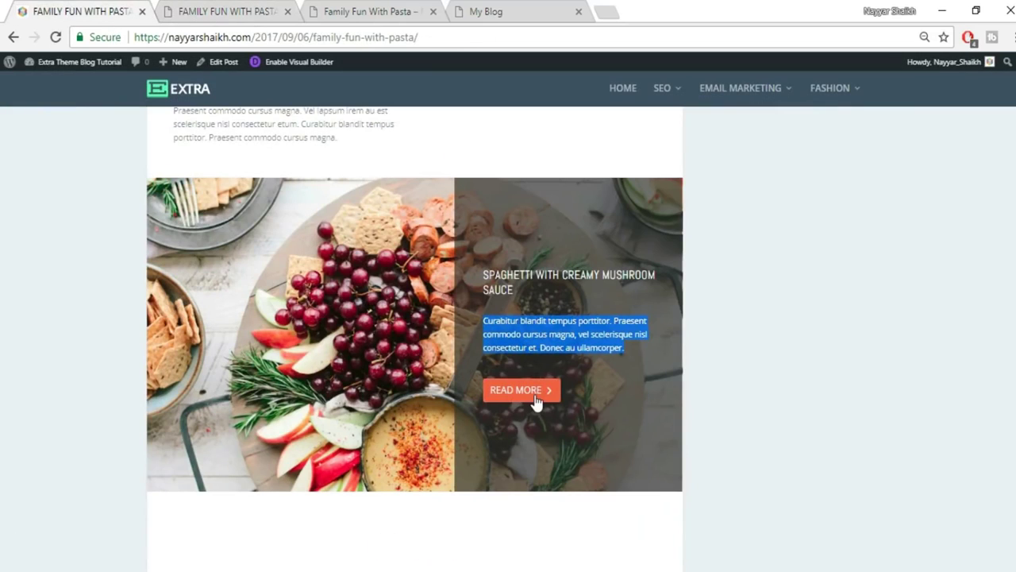
click(178, 10)
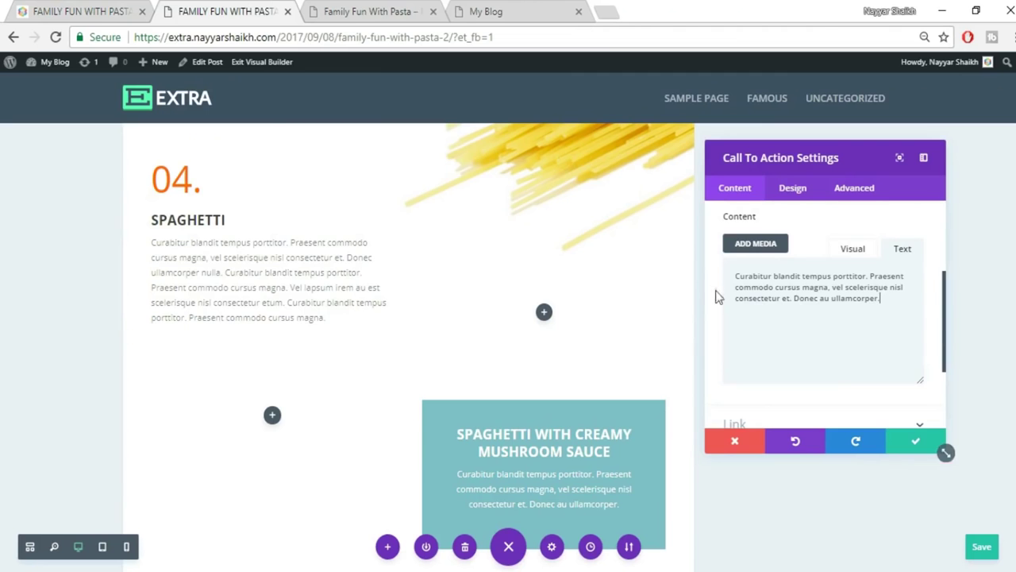
scroll(752, 301, up, 2)
click(779, 264)
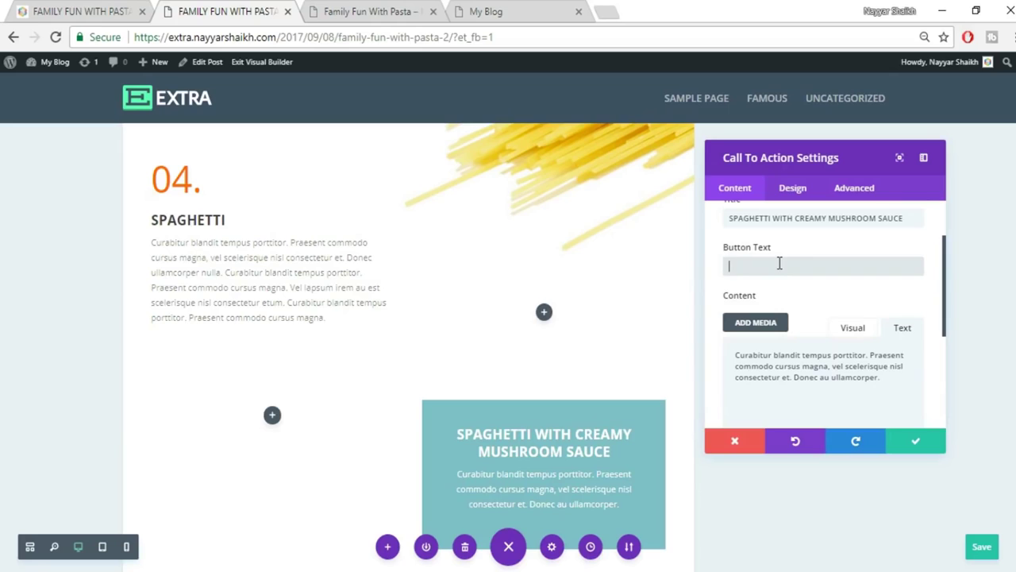
text(RE)
Set the button link URL to #.
scroll(857, 317, down, 2)
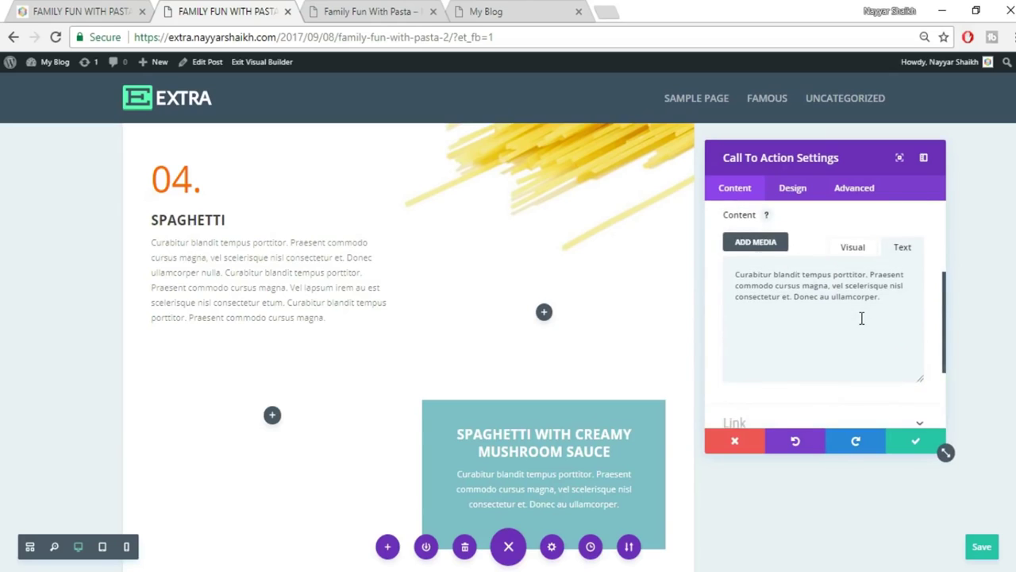
scroll(861, 317, down, 2)
click(778, 350)
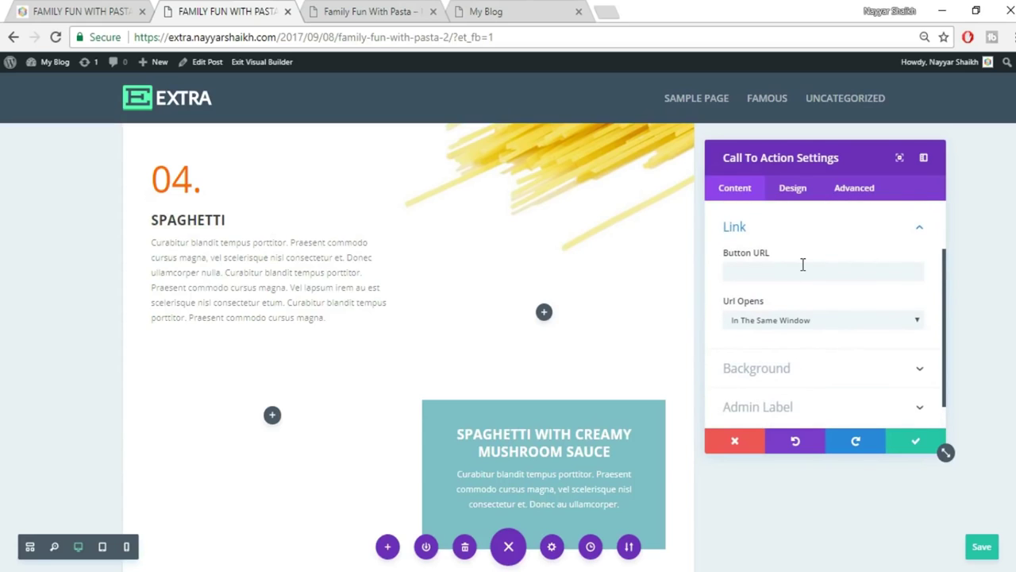
click(803, 265)
text(#)
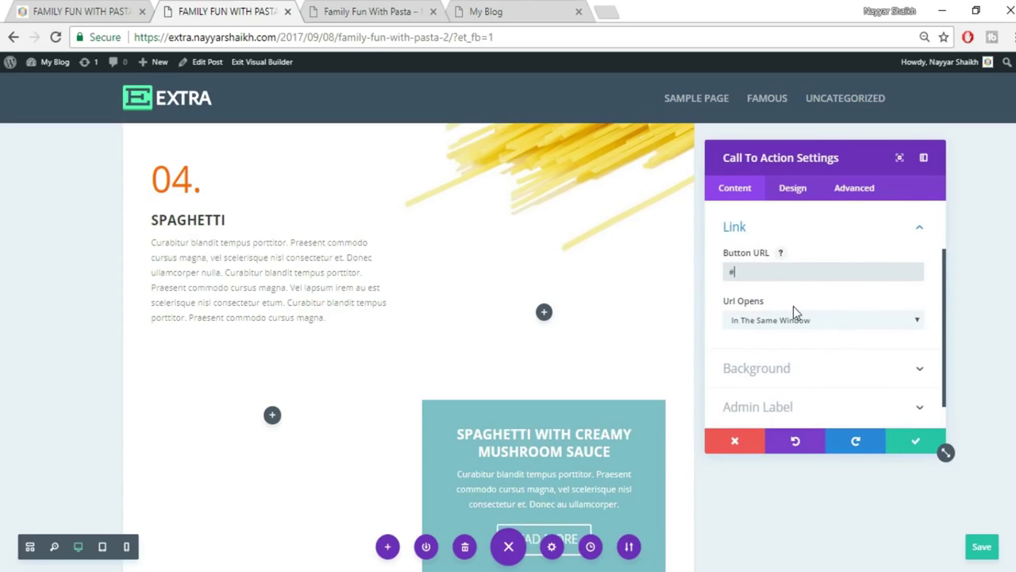
scroll(801, 304, down, 1)
scroll(543, 416, down, 2)
scroll(543, 416, down, 1)
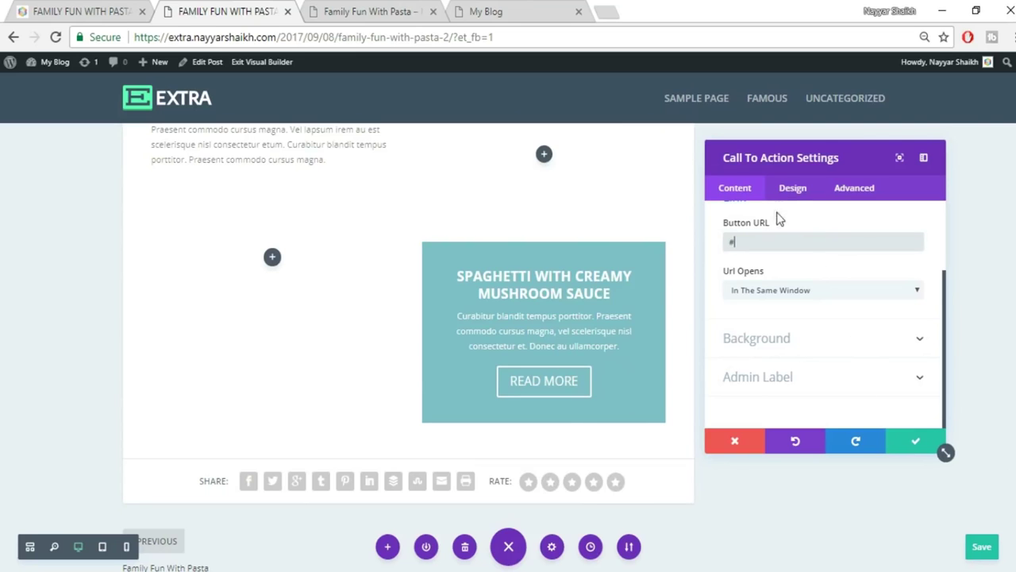
click(792, 189)
Turn off the Call To Action's teal background colour under Content > Background.
click(131, 6)
click(238, 9)
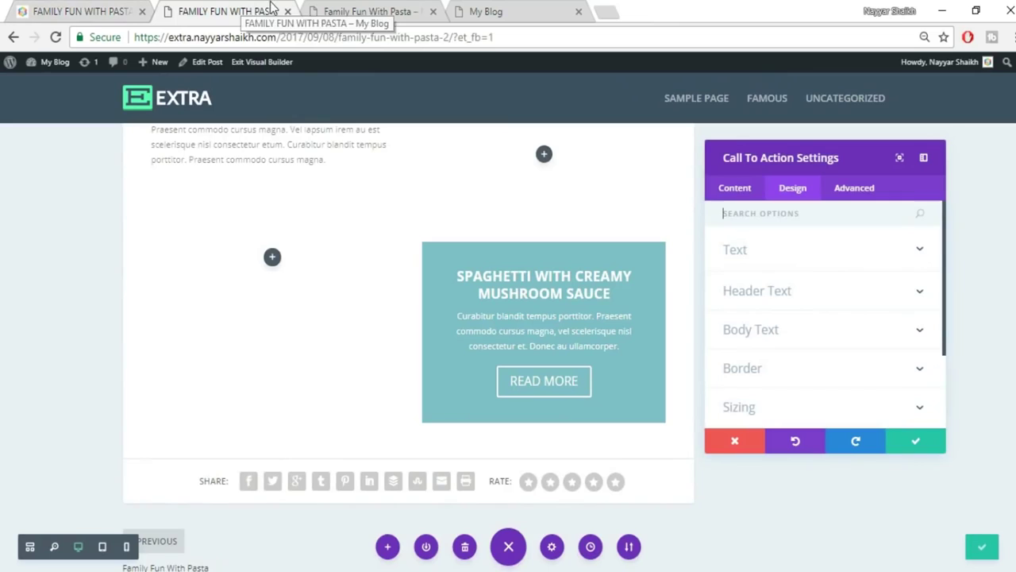
click(737, 188)
scroll(825, 349, down, 3)
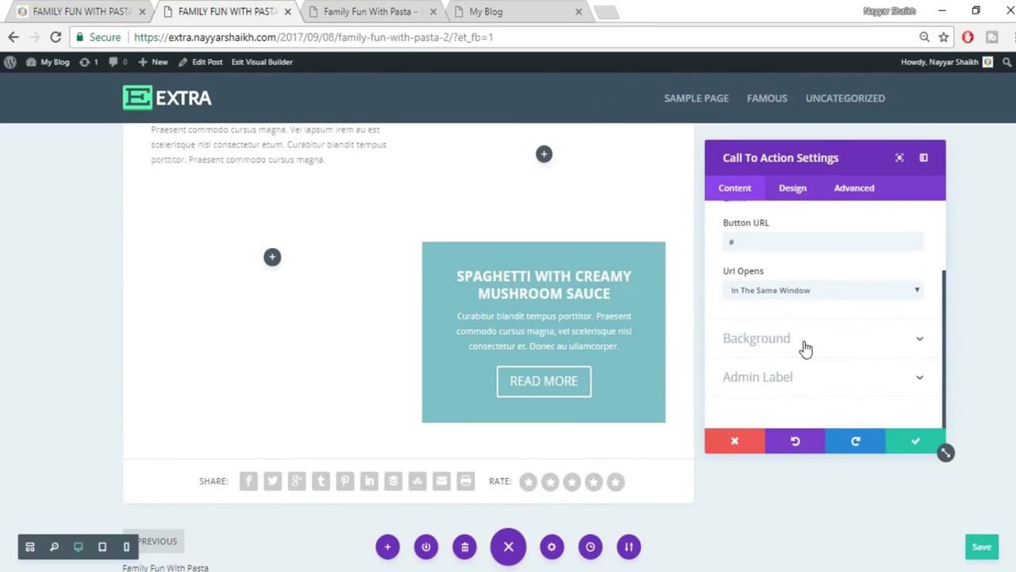
click(806, 342)
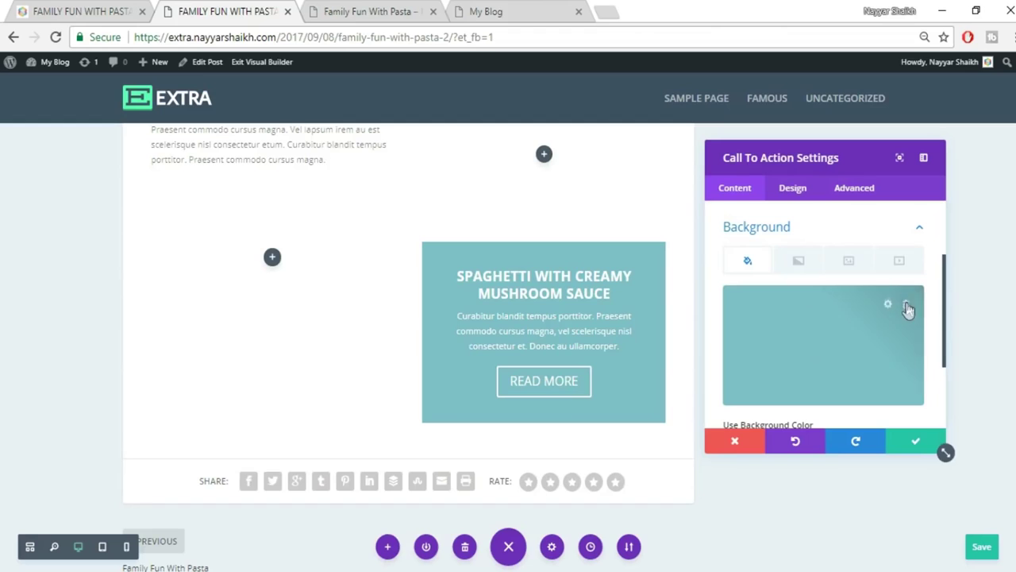
click(888, 306)
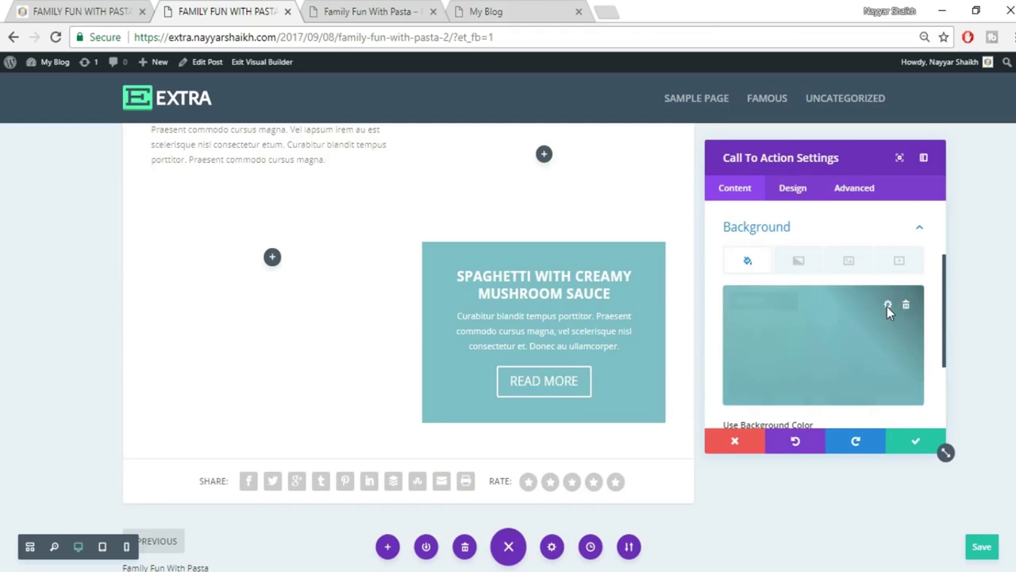
scroll(840, 336, down, 2)
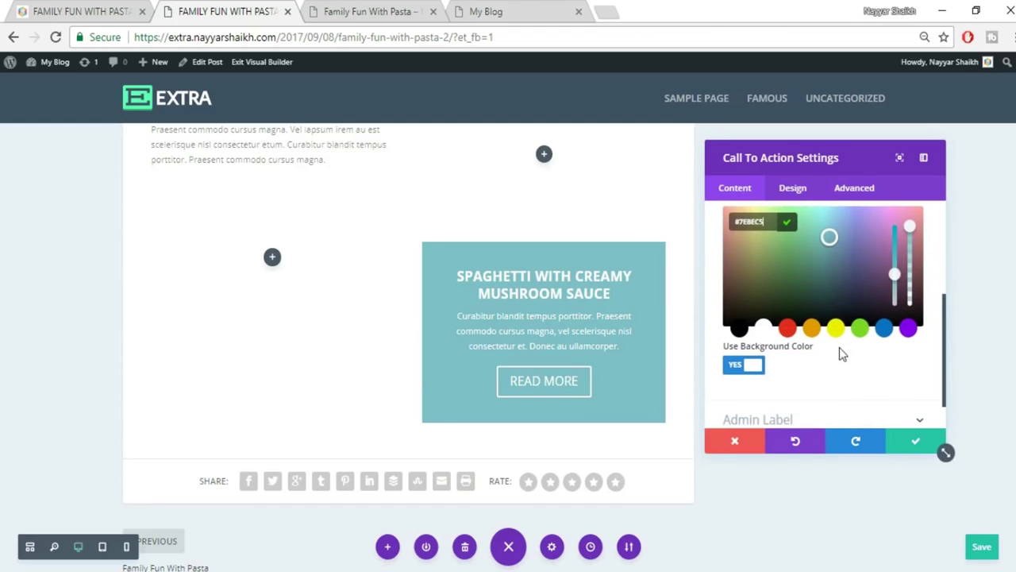
click(742, 366)
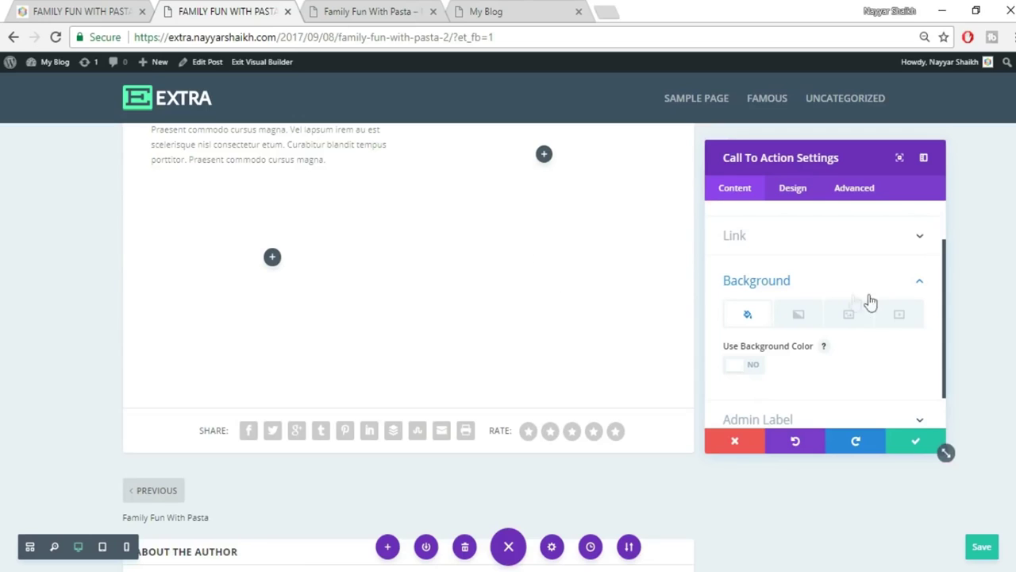
Review the module's Design tab options and save its settings.
click(793, 196)
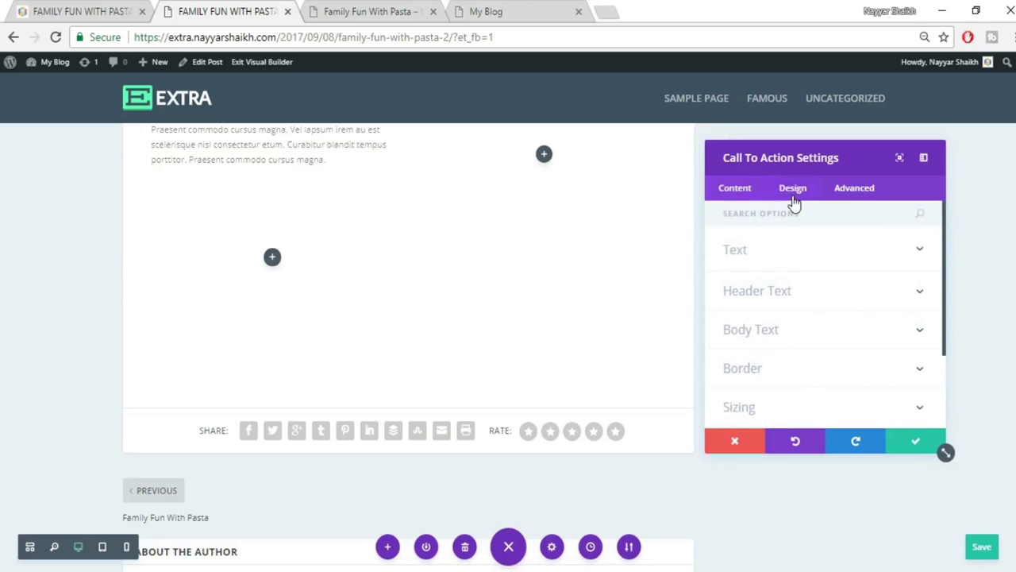
scroll(862, 306, down, 3)
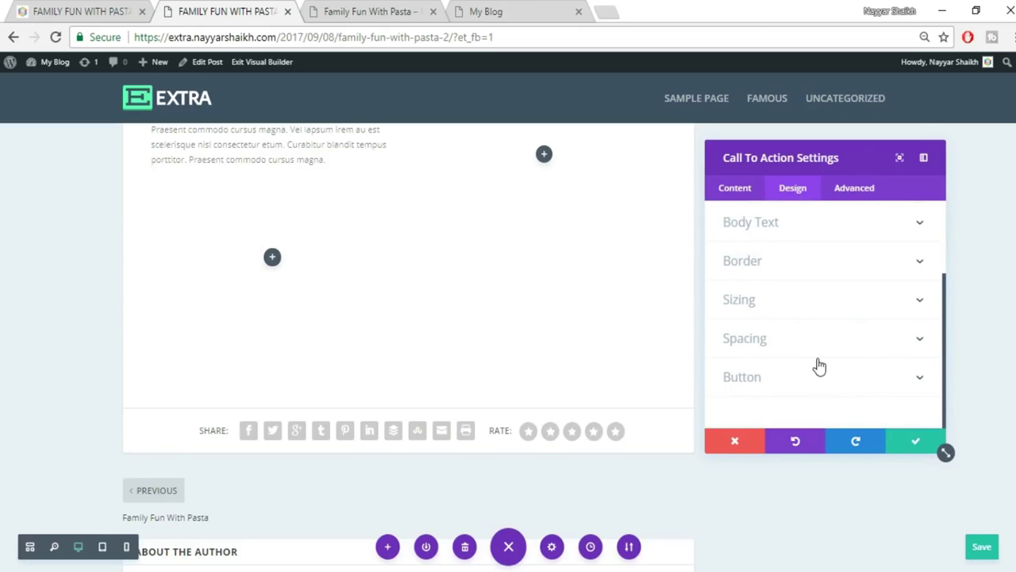
scroll(818, 366, up, 3)
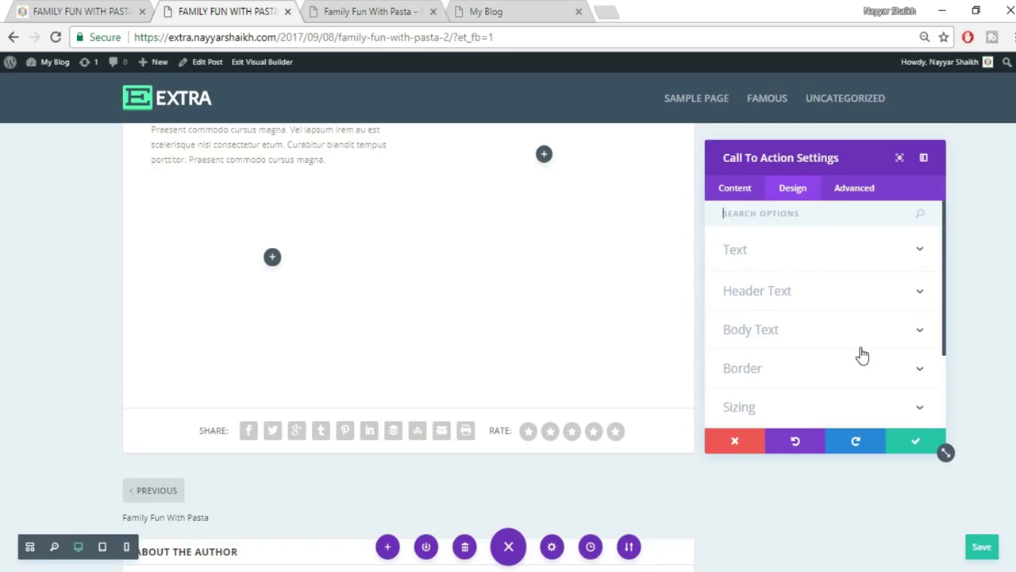
scroll(860, 352, down, 3)
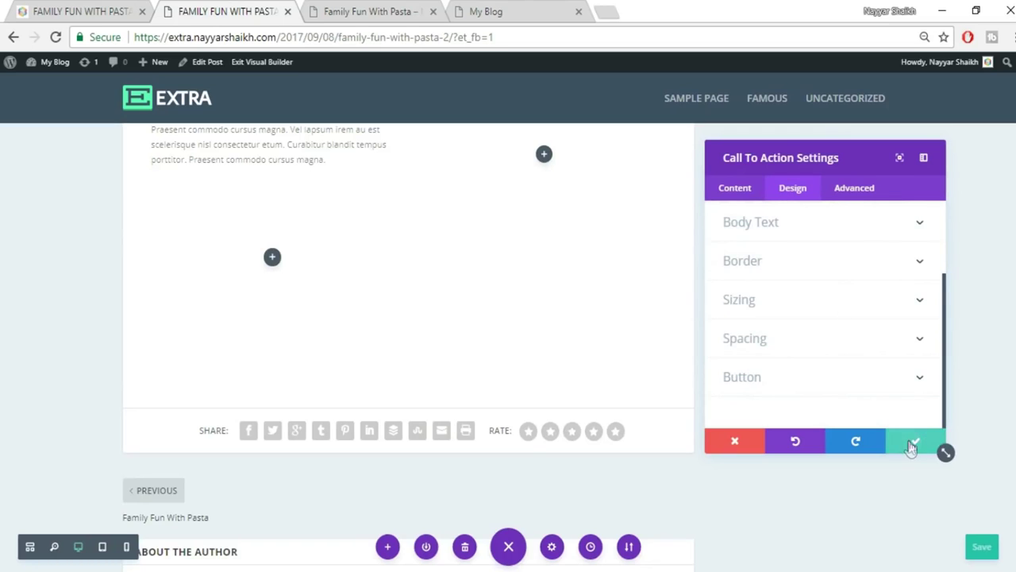
click(913, 445)
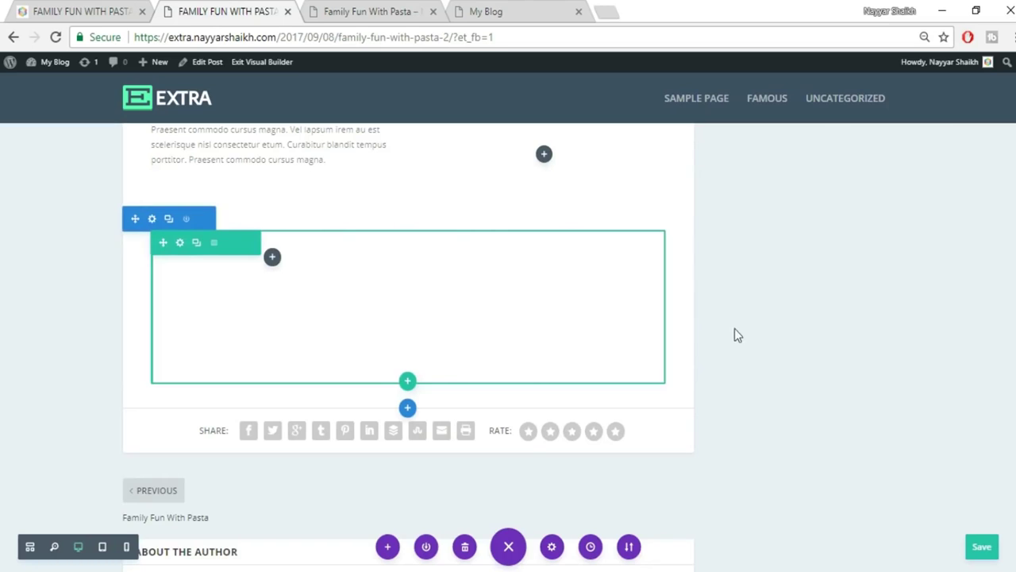
Give the row's Column 2 a black background colour at 0.52 opacity.
click(180, 242)
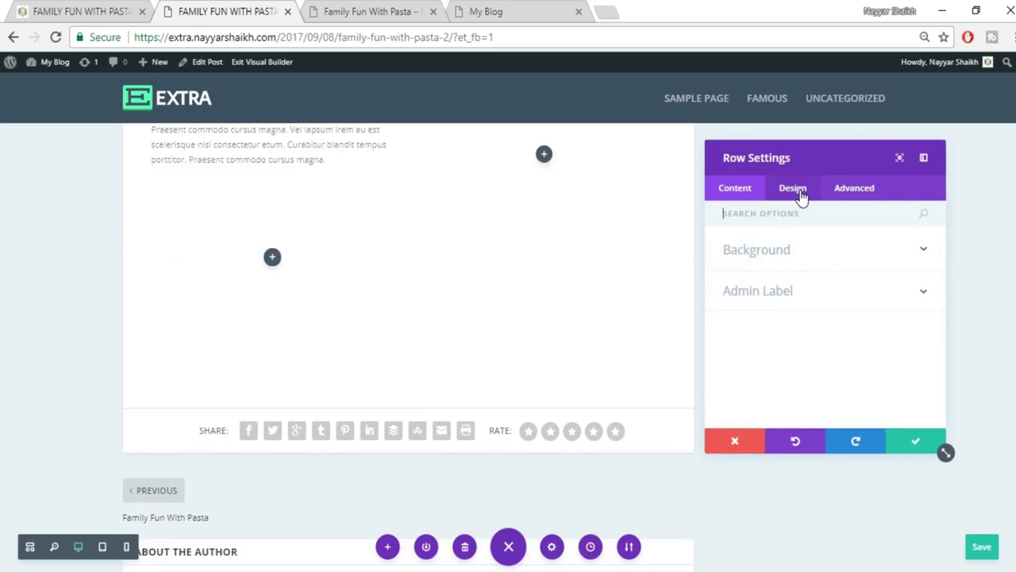
click(802, 254)
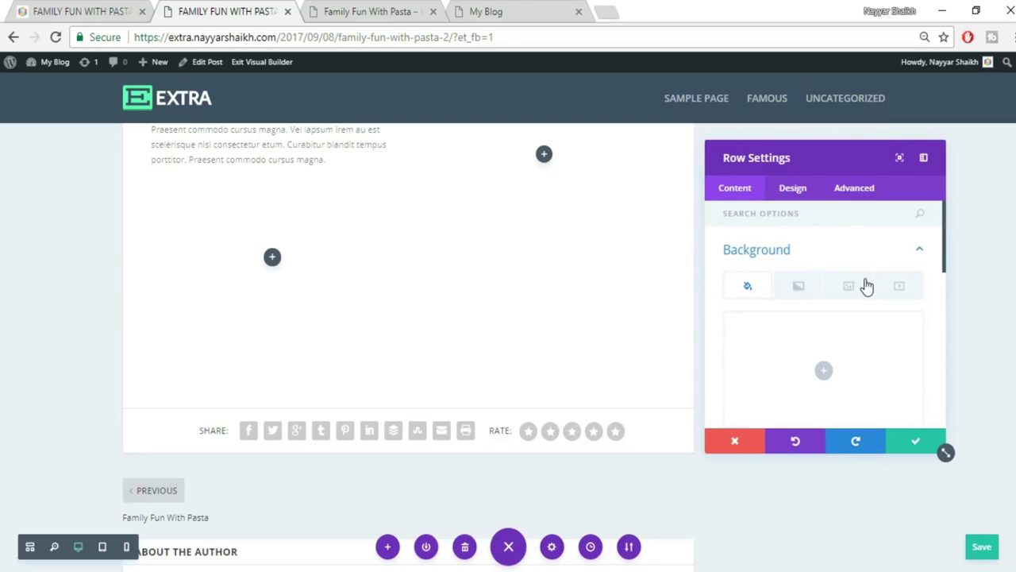
scroll(863, 288, down, 5)
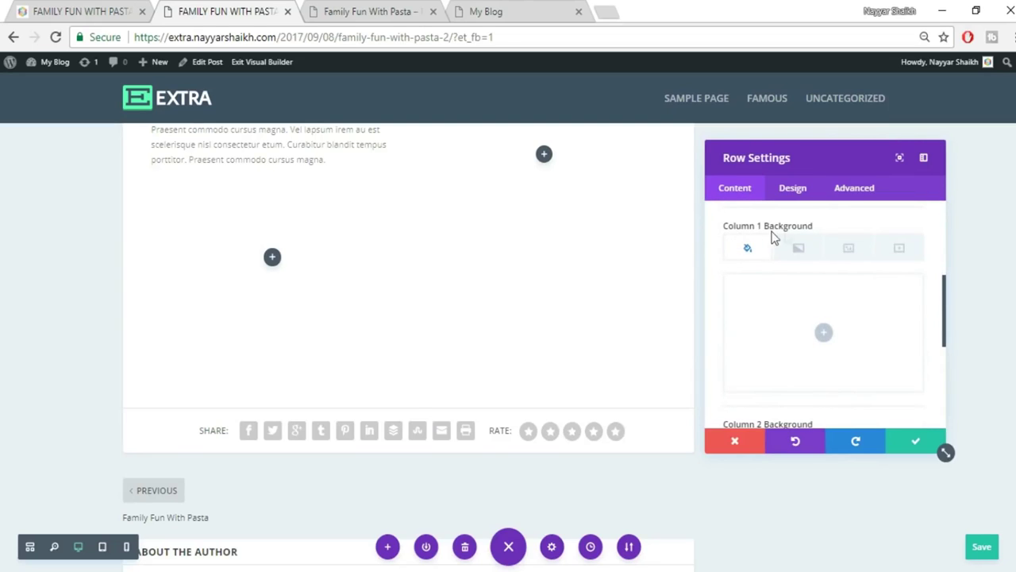
scroll(810, 293, down, 1)
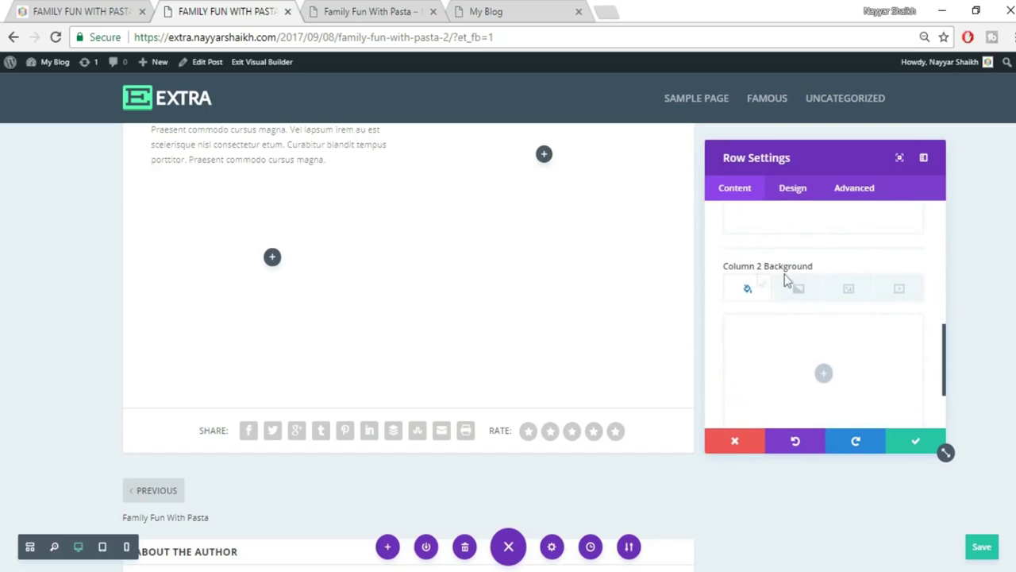
scroll(857, 309, down, 1)
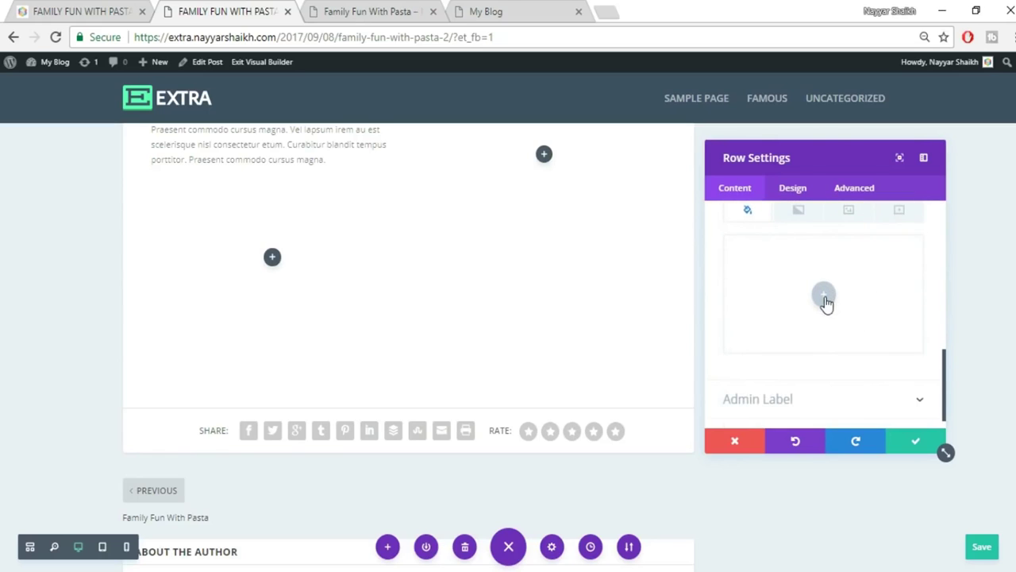
click(824, 298)
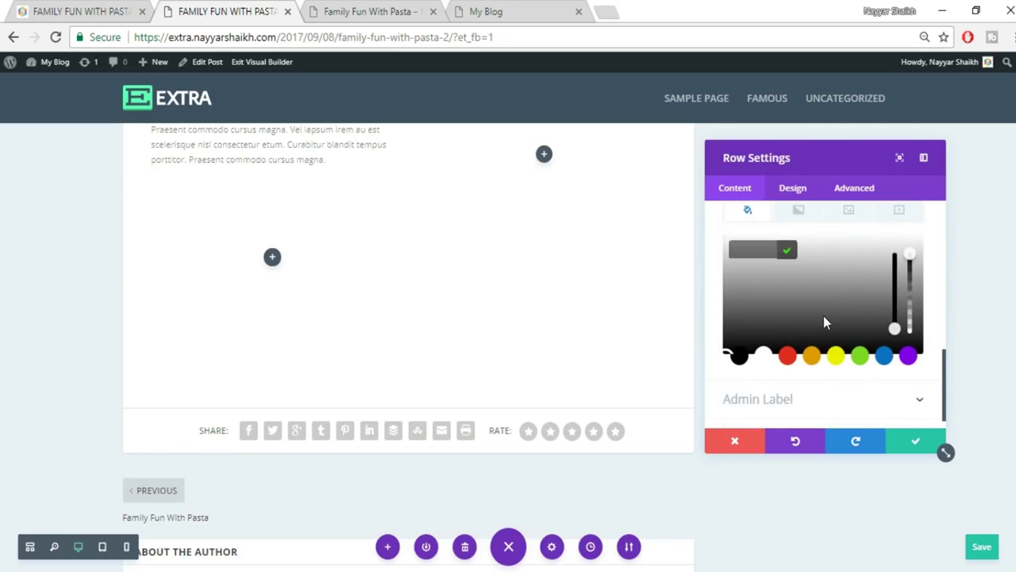
click(754, 332)
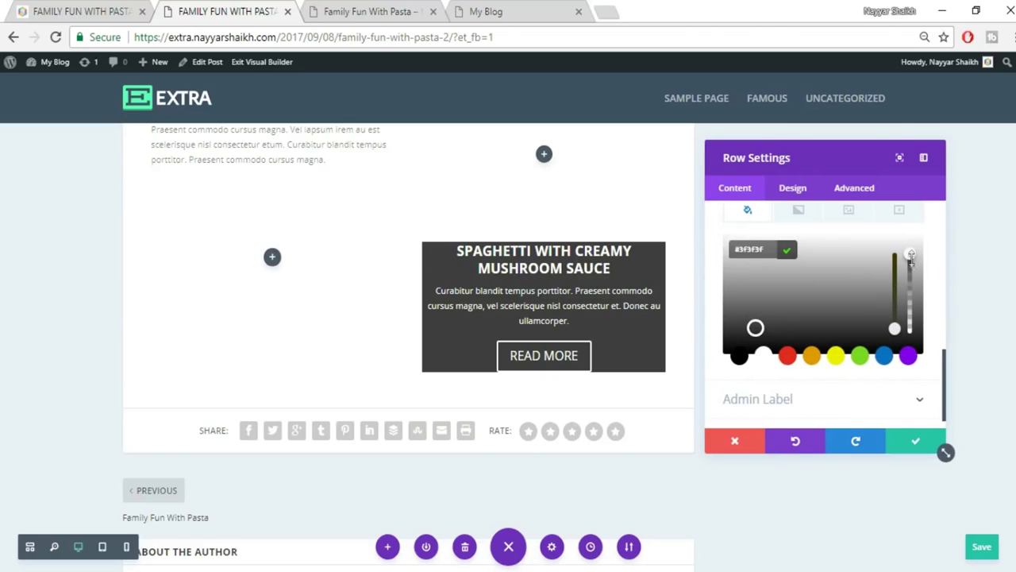
drag(911, 274, 910, 295)
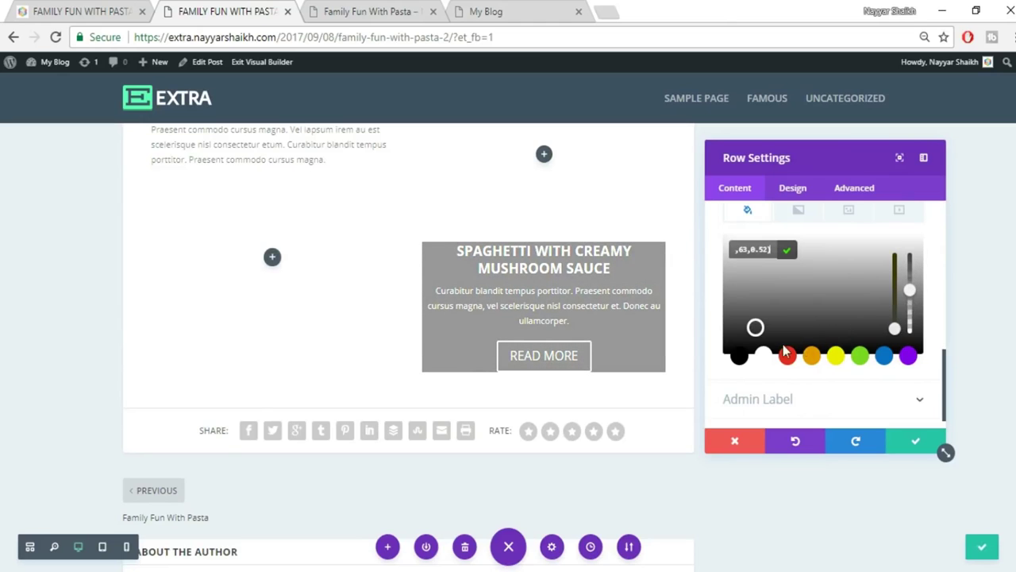
click(738, 357)
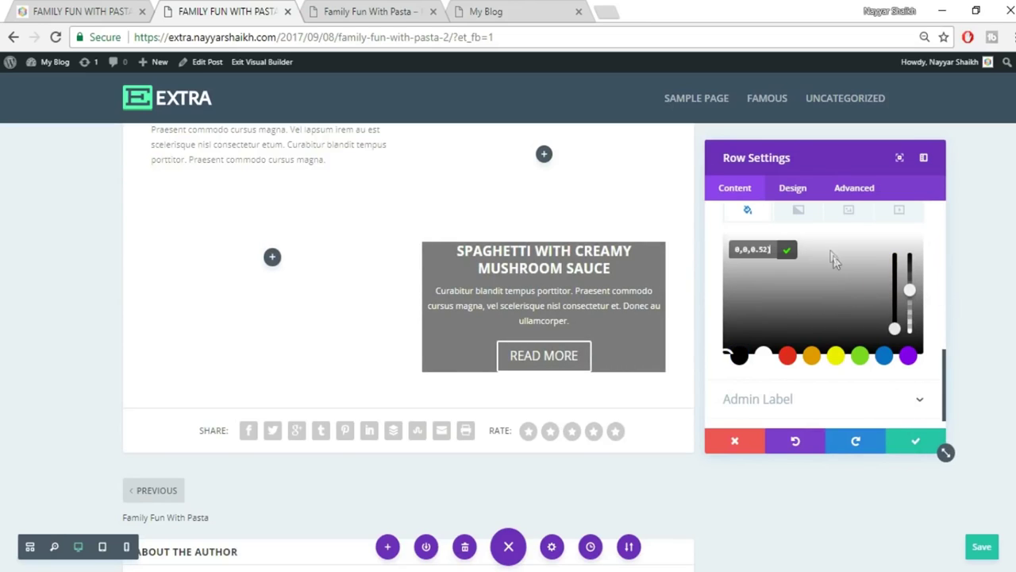
click(794, 196)
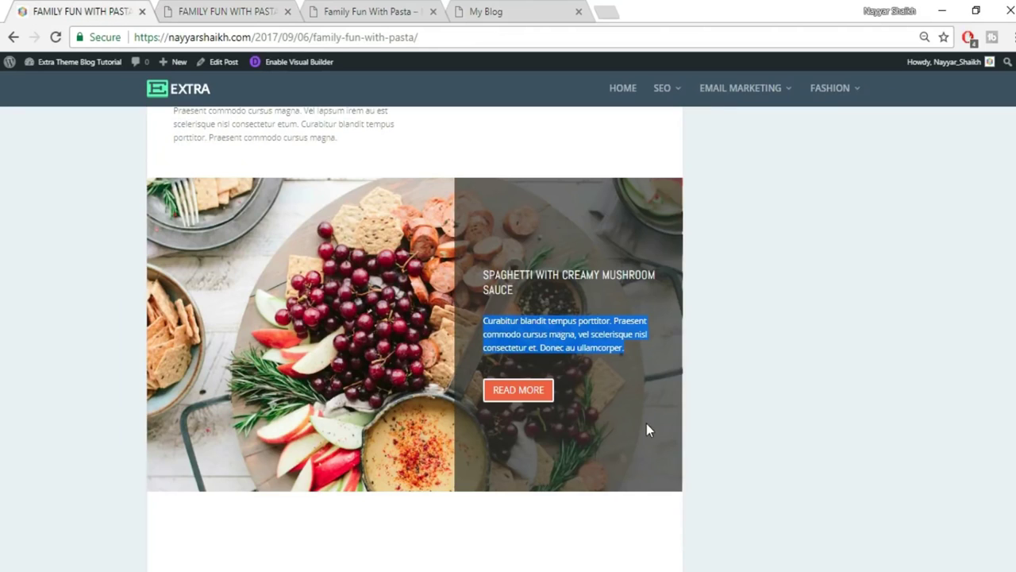
click(202, 11)
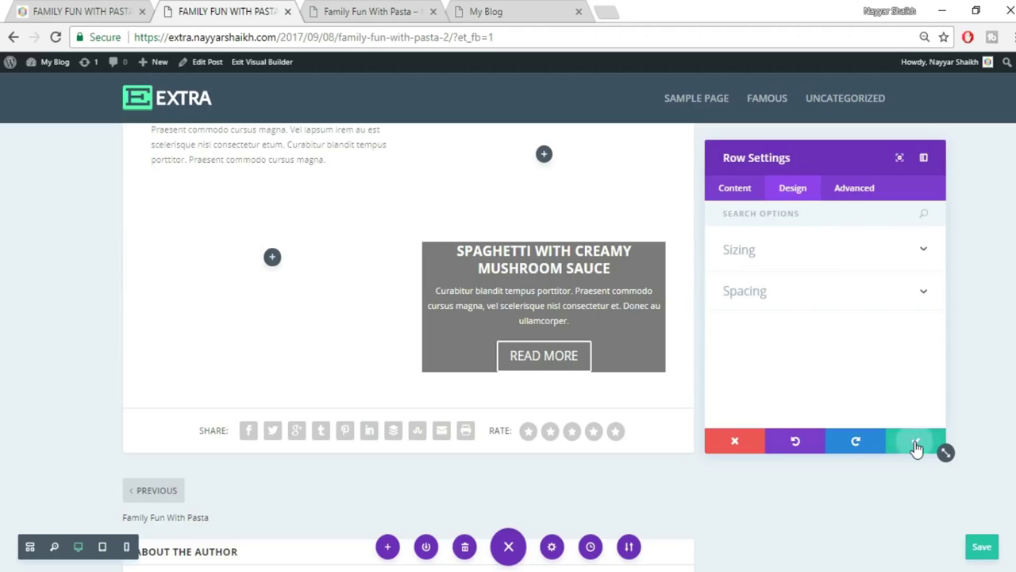
Save the row, then start a section image background and bring up Upload Files.
click(916, 443)
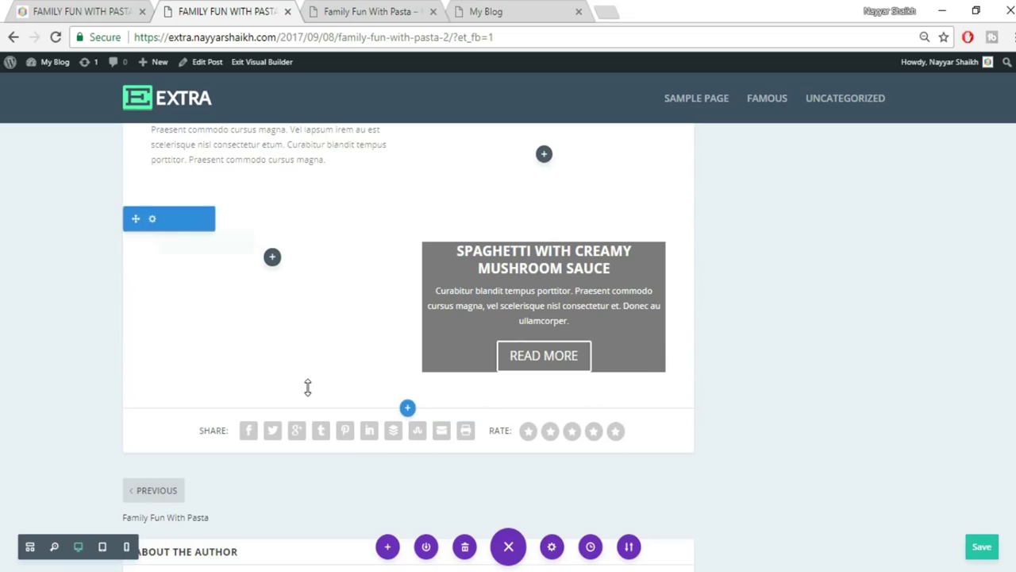
click(153, 222)
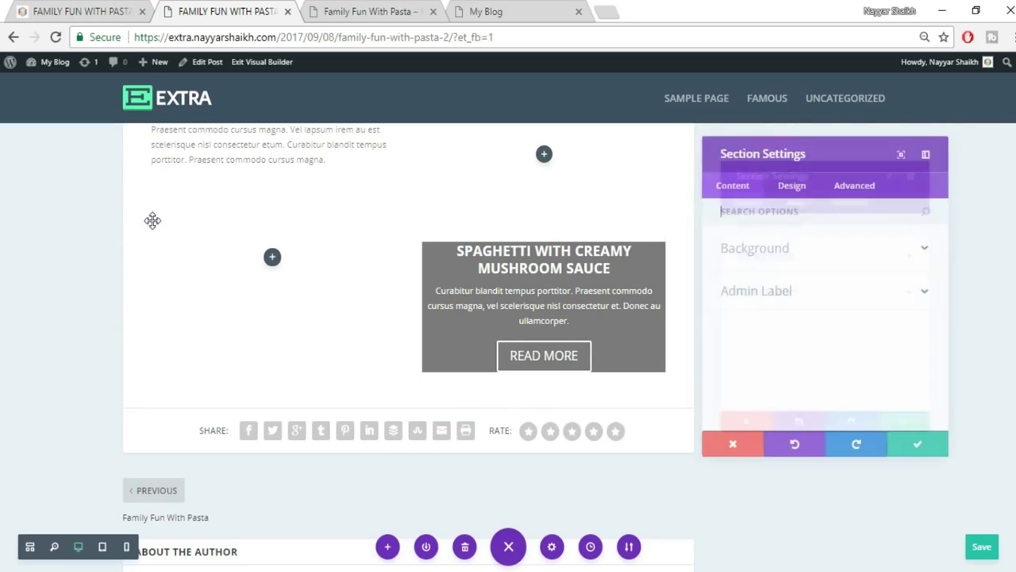
click(787, 252)
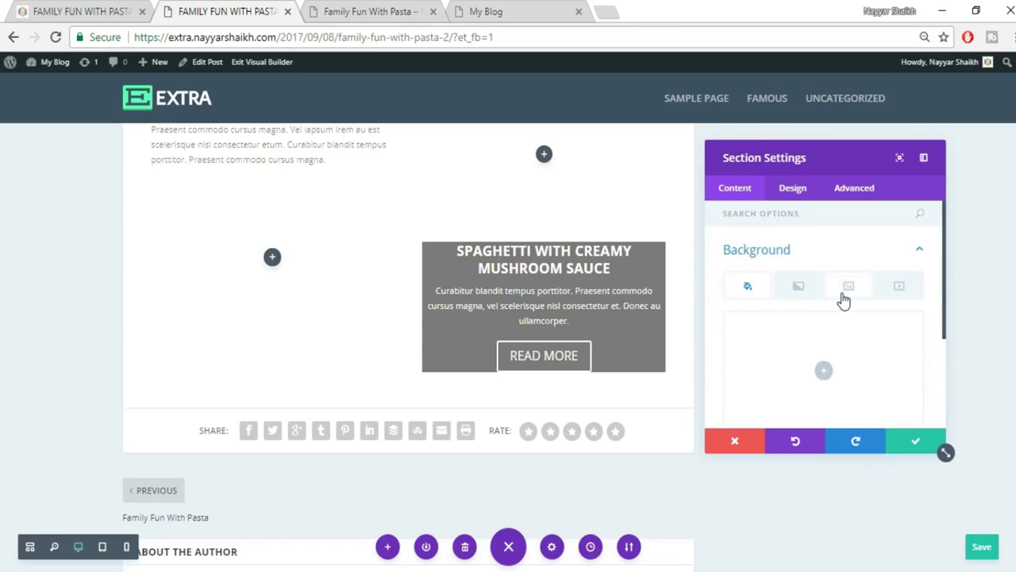
click(855, 293)
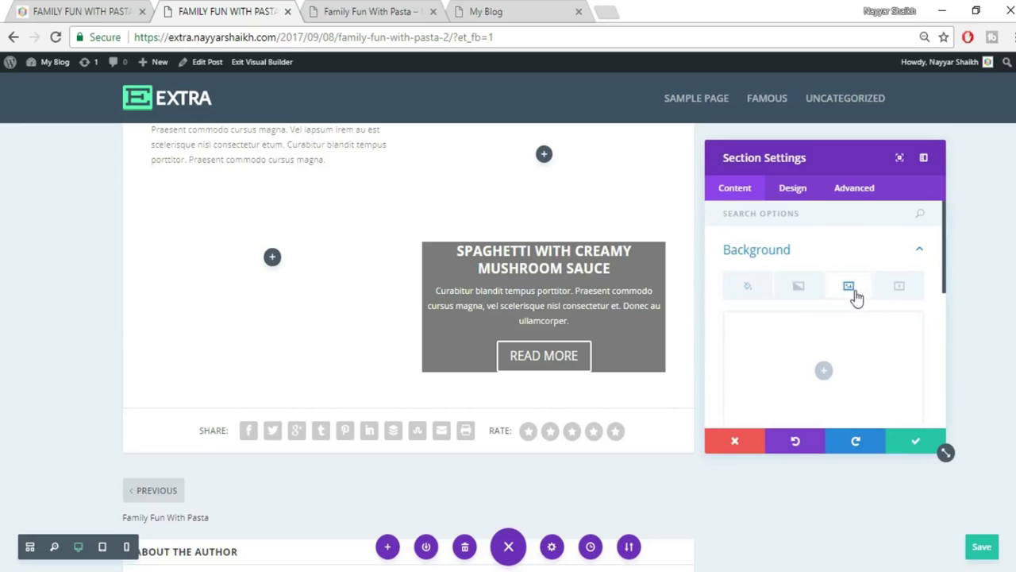
scroll(829, 333, down, 1)
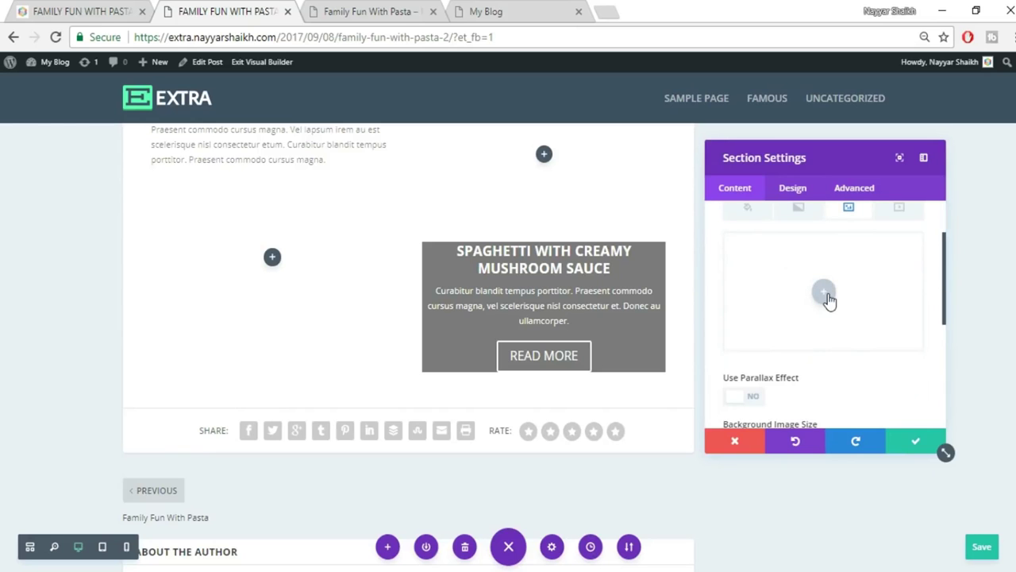
click(825, 290)
click(79, 11)
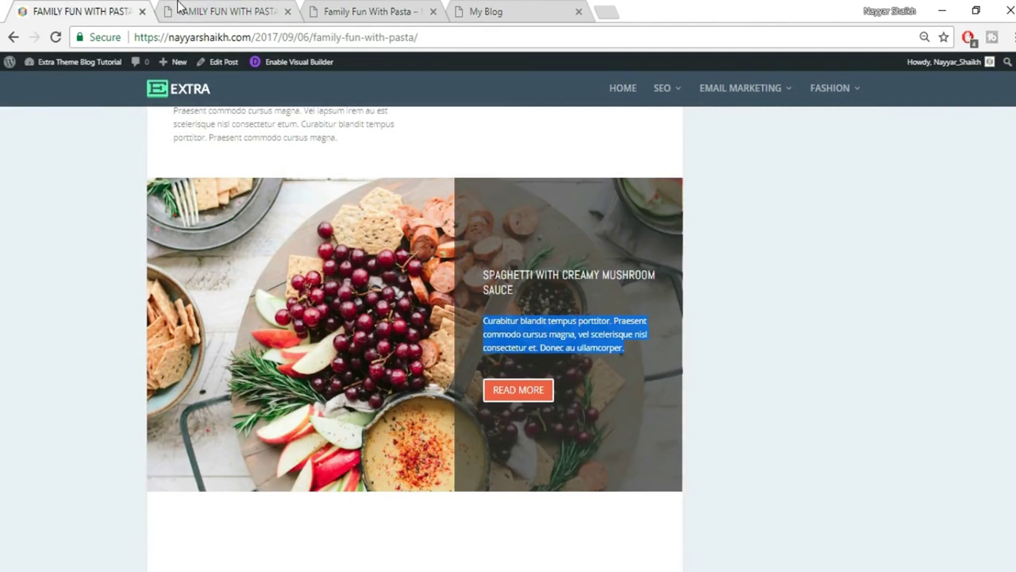
click(178, 8)
click(177, 118)
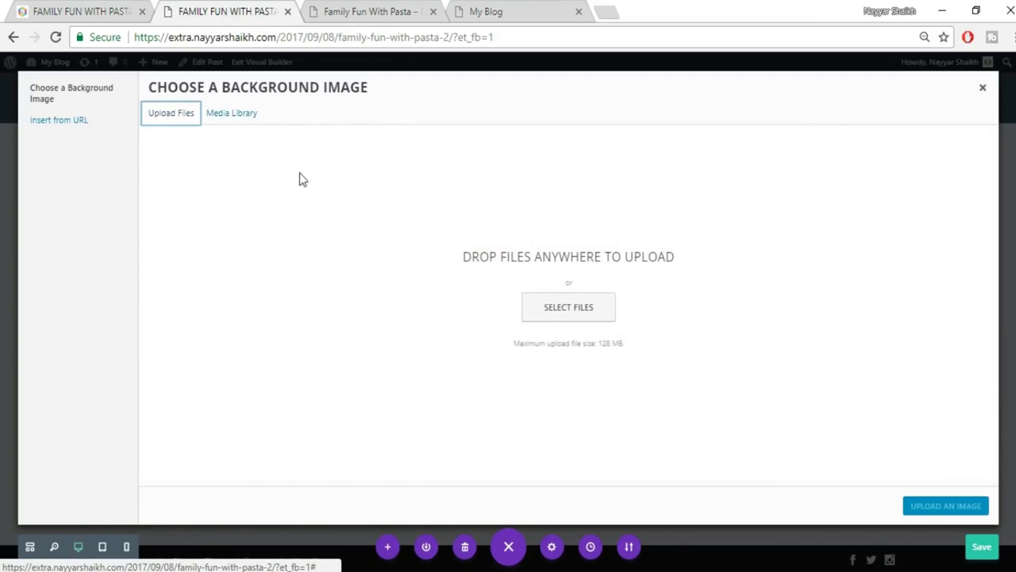
Upload image 011.jpg and use it as the section's background image.
click(596, 315)
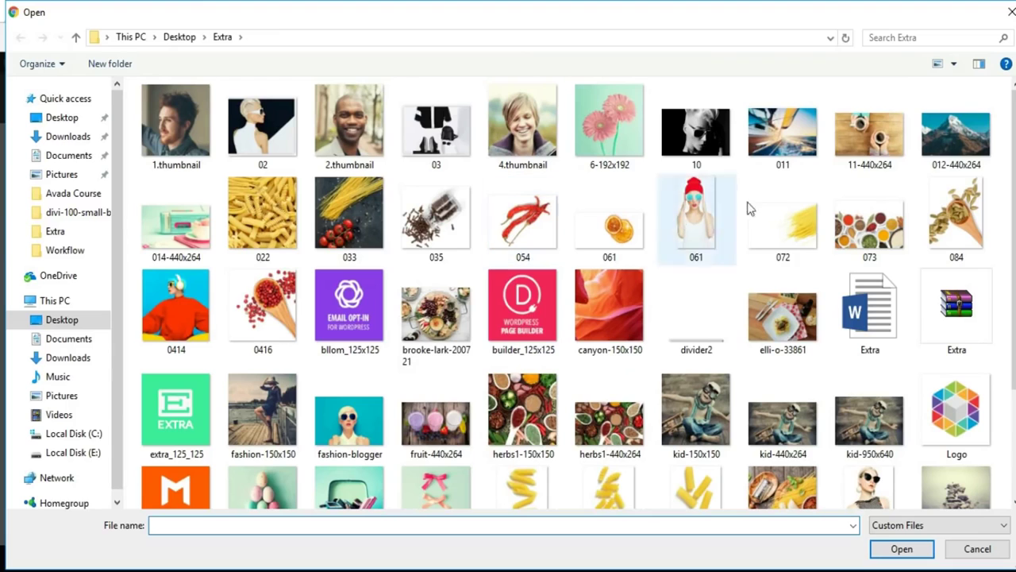
scroll(974, 266, down, 3)
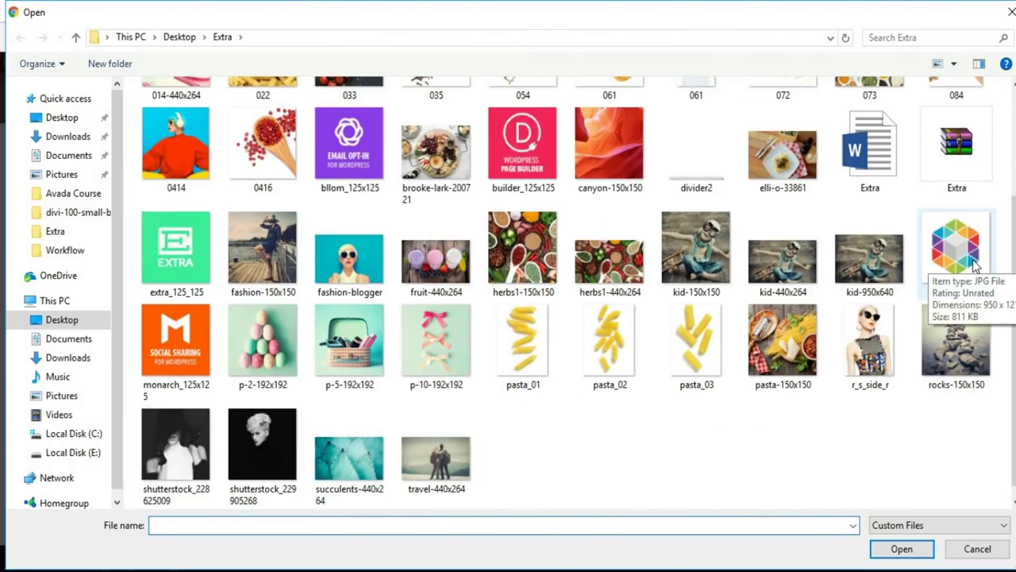
scroll(972, 263, up, 3)
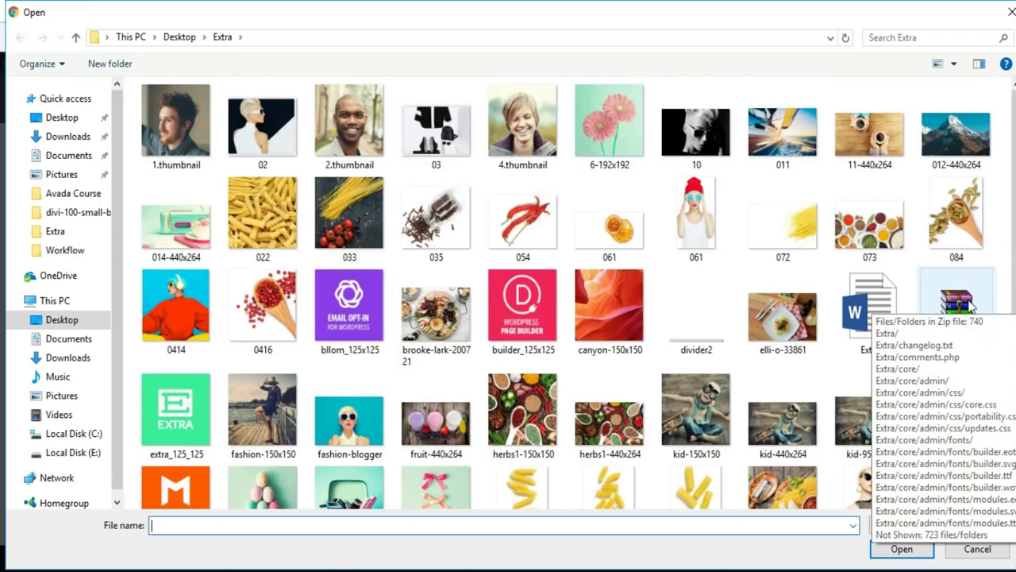
scroll(236, 296, down, 3)
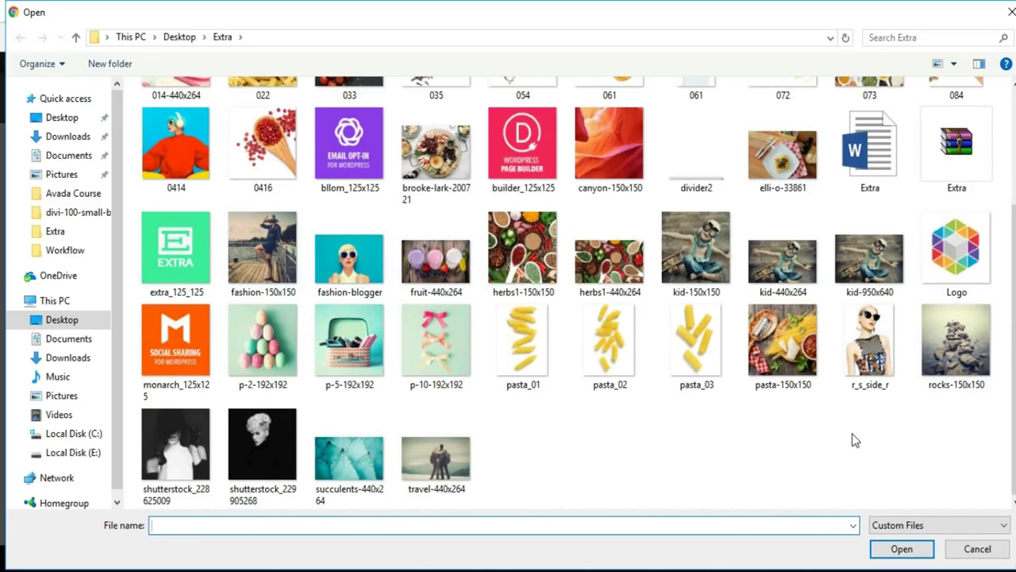
scroll(855, 441, up, 3)
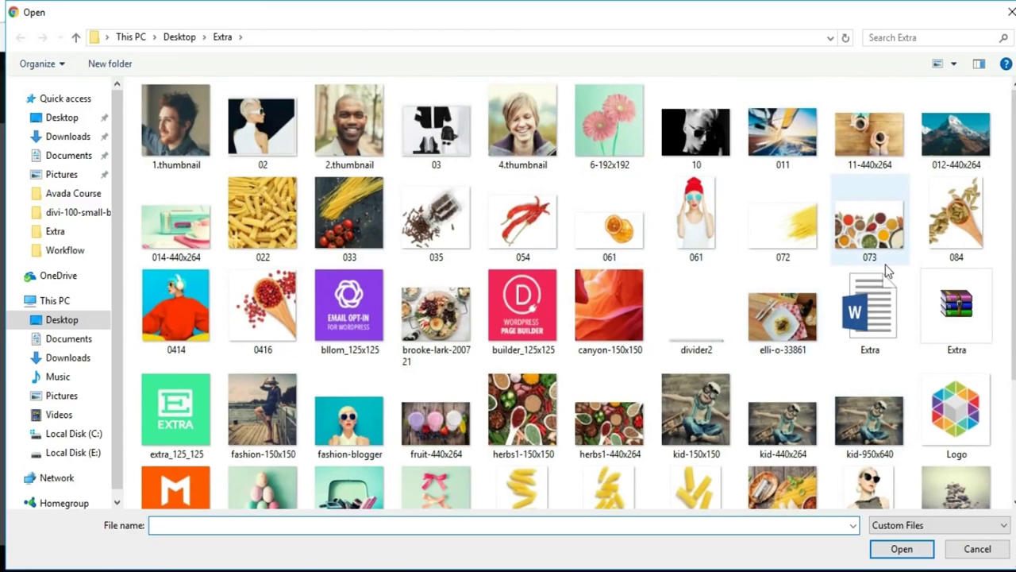
scroll(885, 264, down, 3)
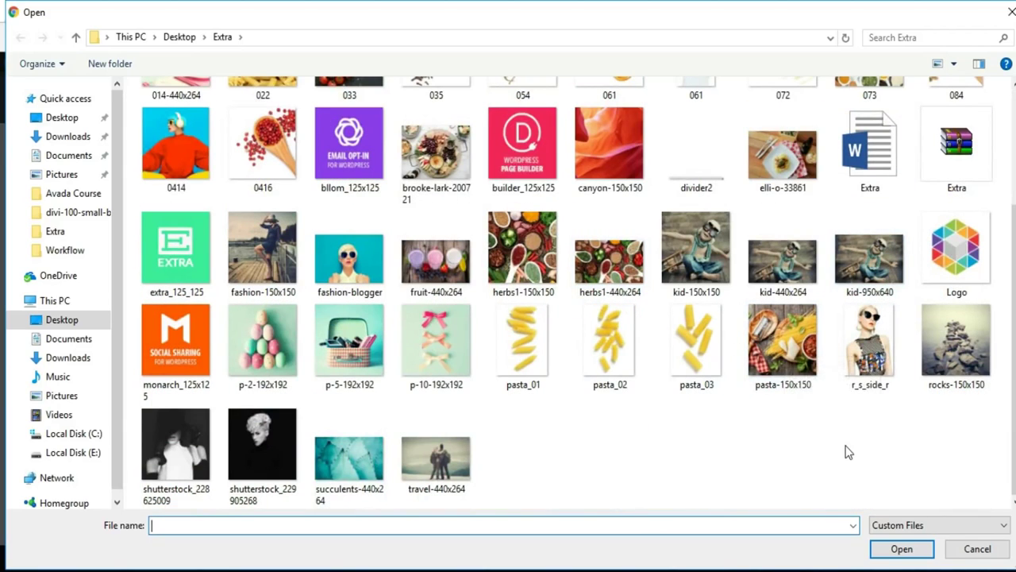
scroll(847, 451, up, 3)
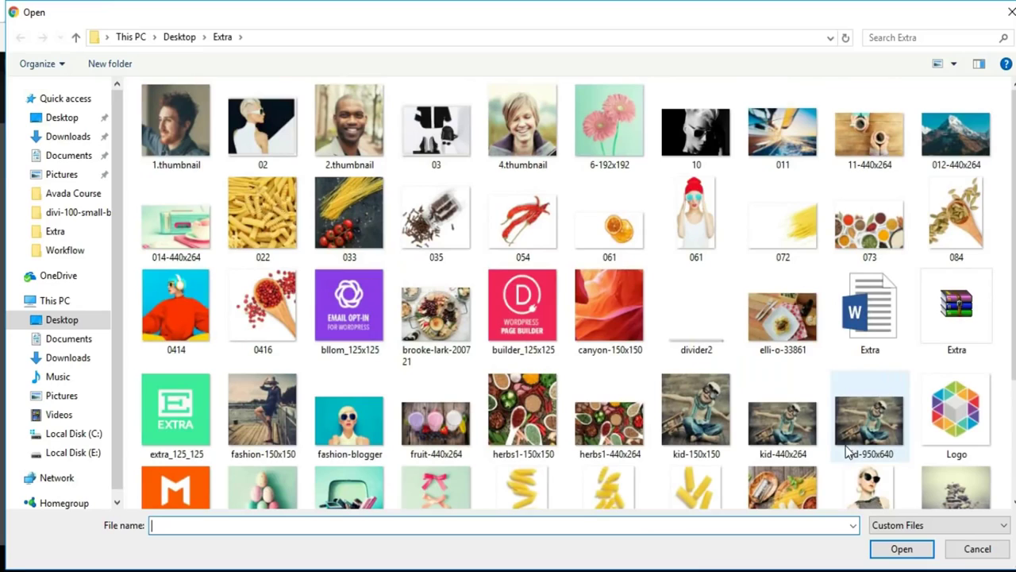
click(814, 156)
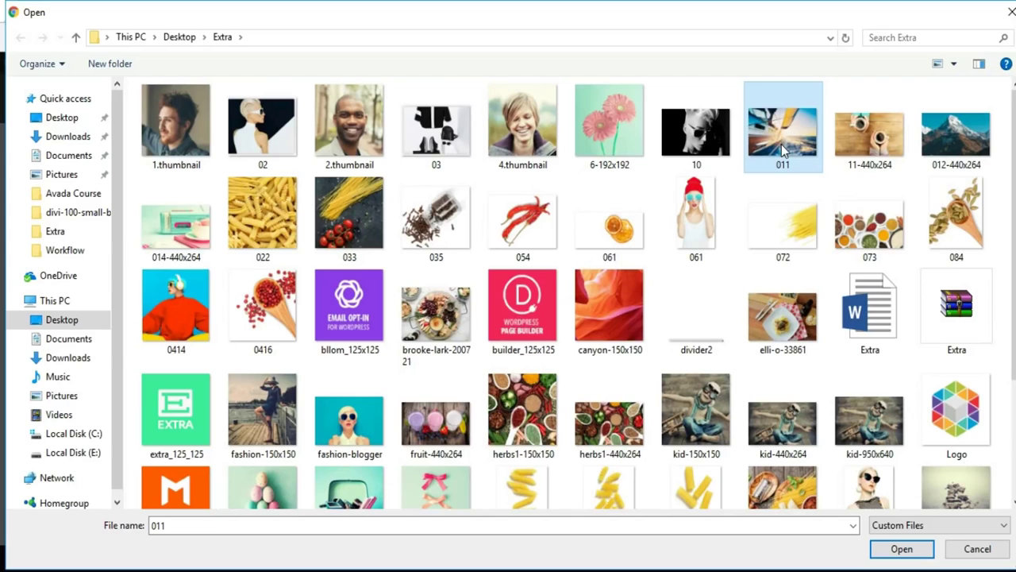
click(900, 547)
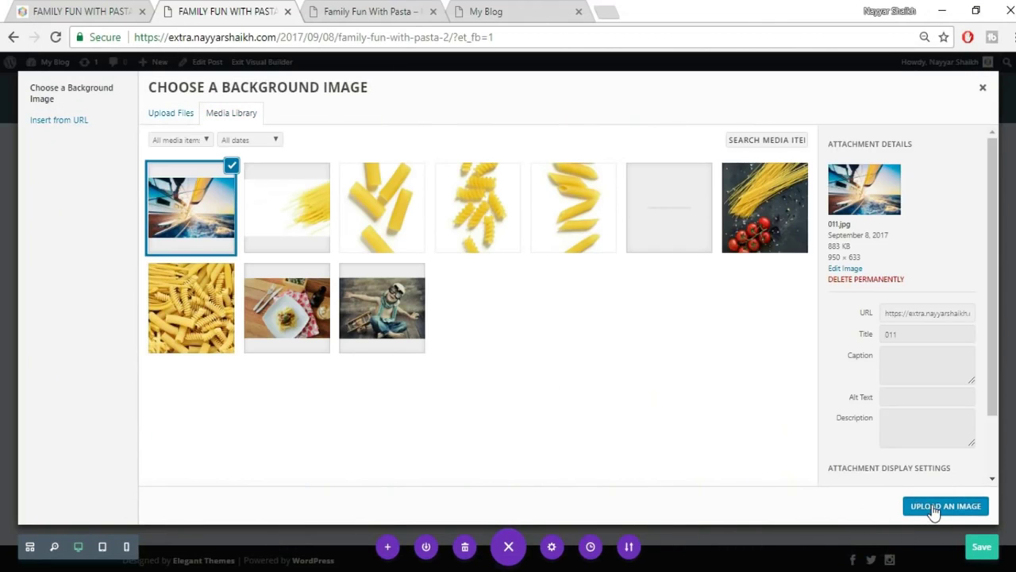
click(937, 507)
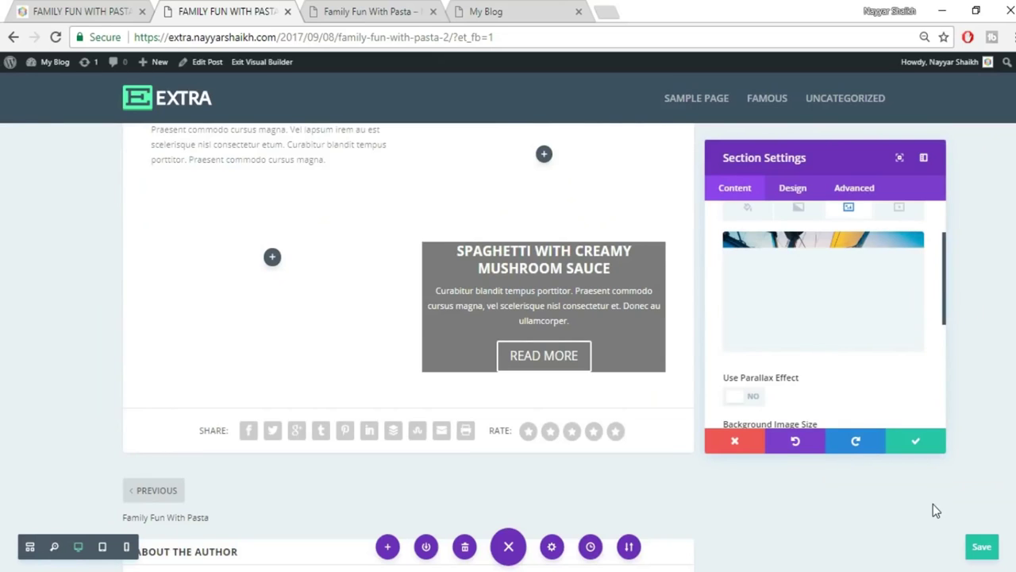
Save the section, then drag the section and row padding handles to shrink top and bottom space.
click(914, 442)
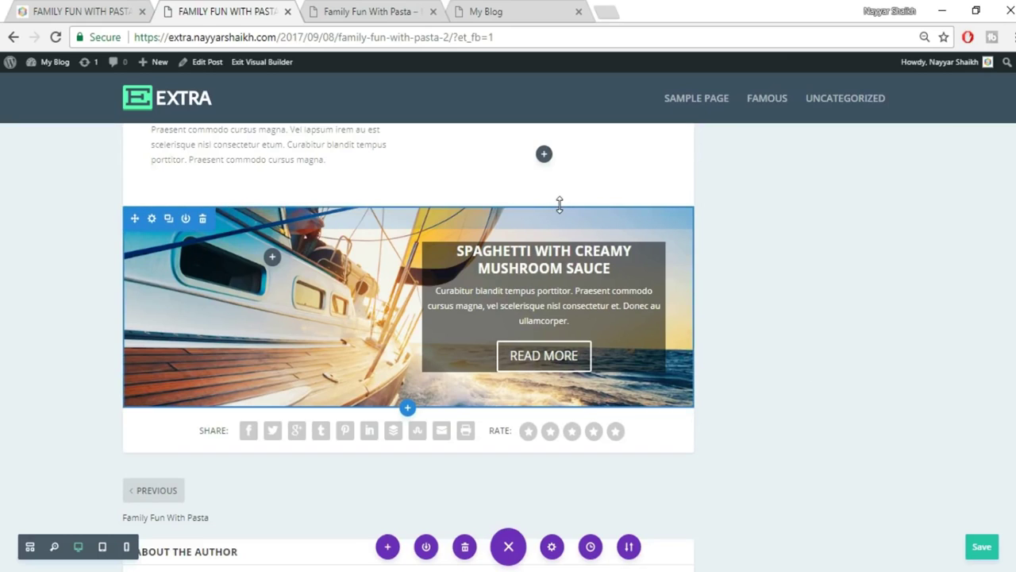
drag(558, 185, 556, 143)
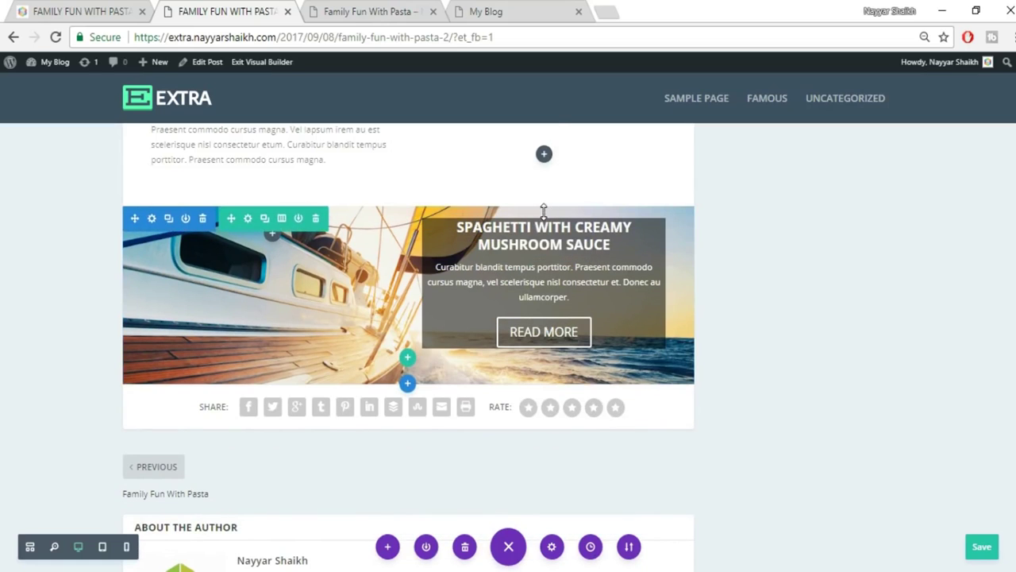
drag(546, 187, 547, 166)
drag(547, 345, 557, 256)
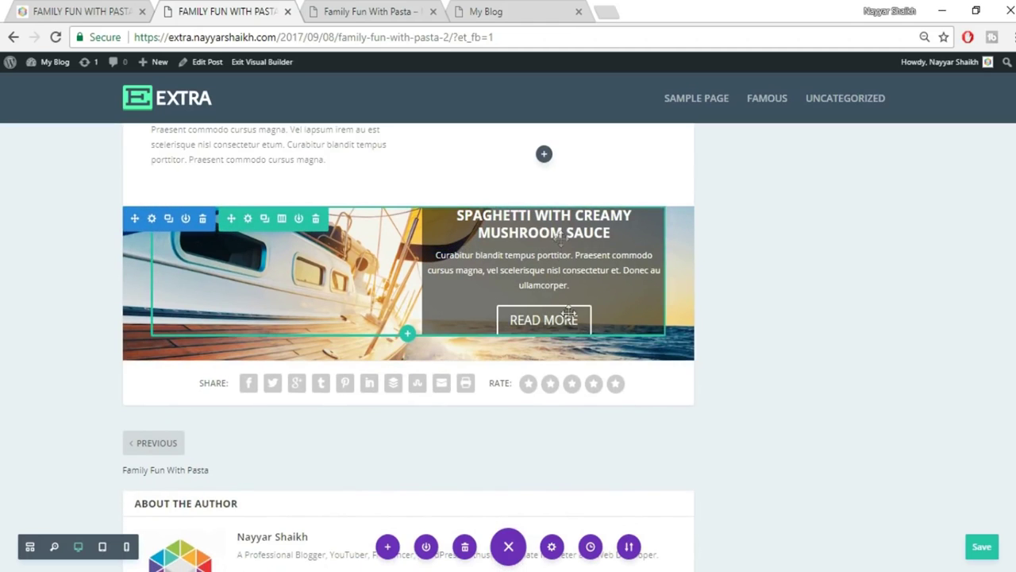
drag(564, 322, 568, 281)
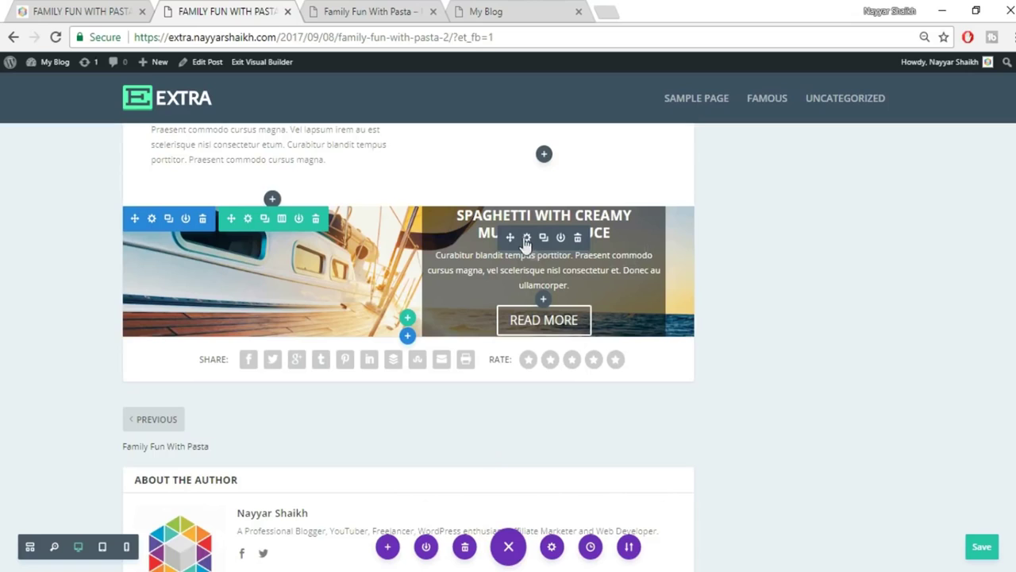
Set the Spaghetti Call To Action's Design > Text orientation to Left.
click(526, 236)
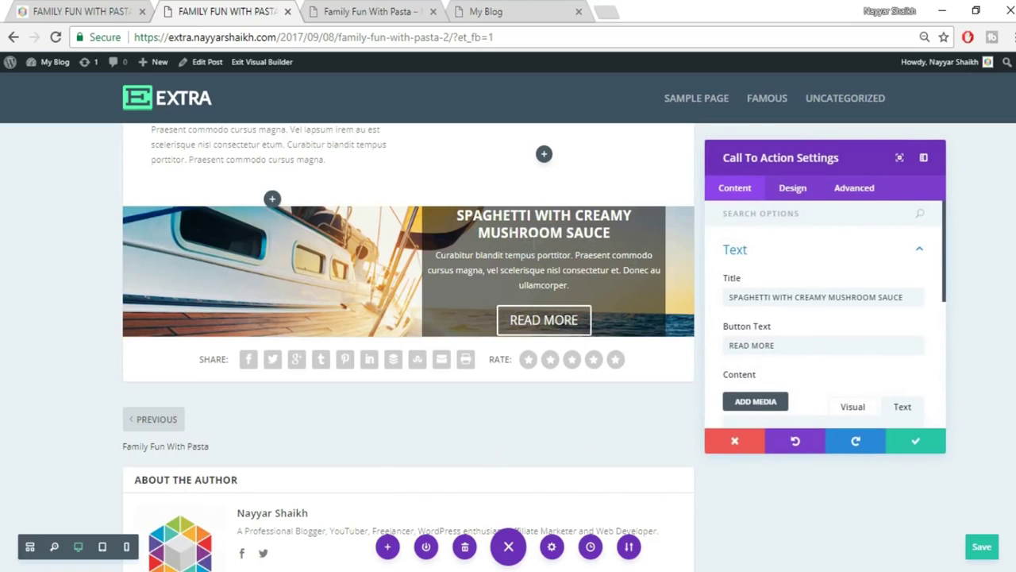
click(70, 10)
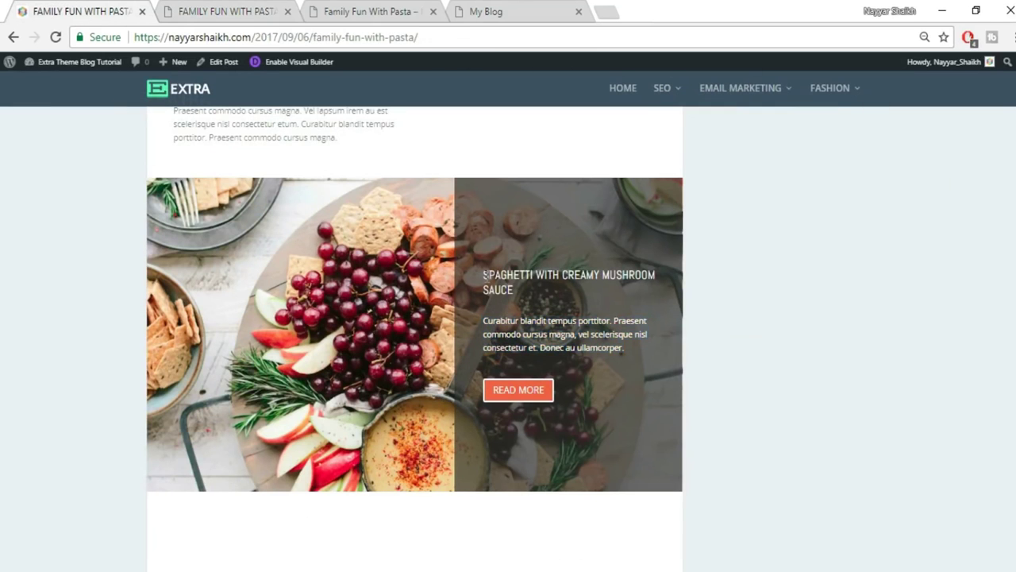
click(224, 14)
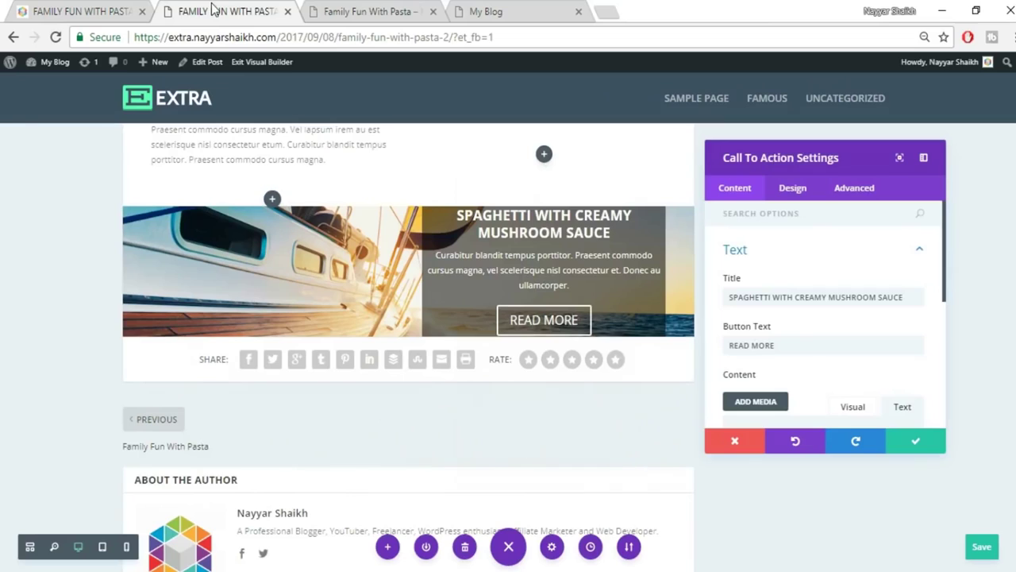
click(793, 189)
click(795, 252)
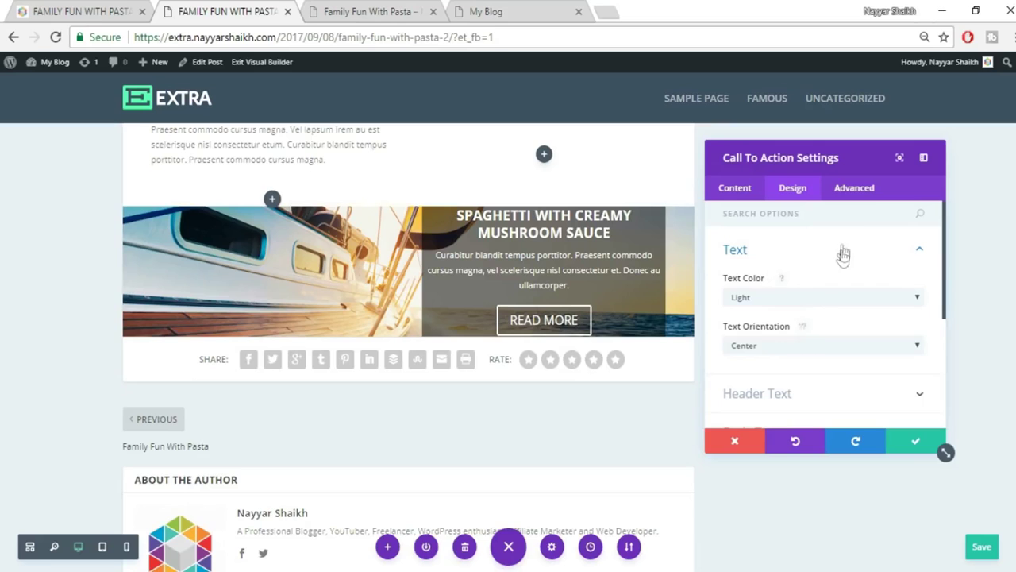
click(794, 347)
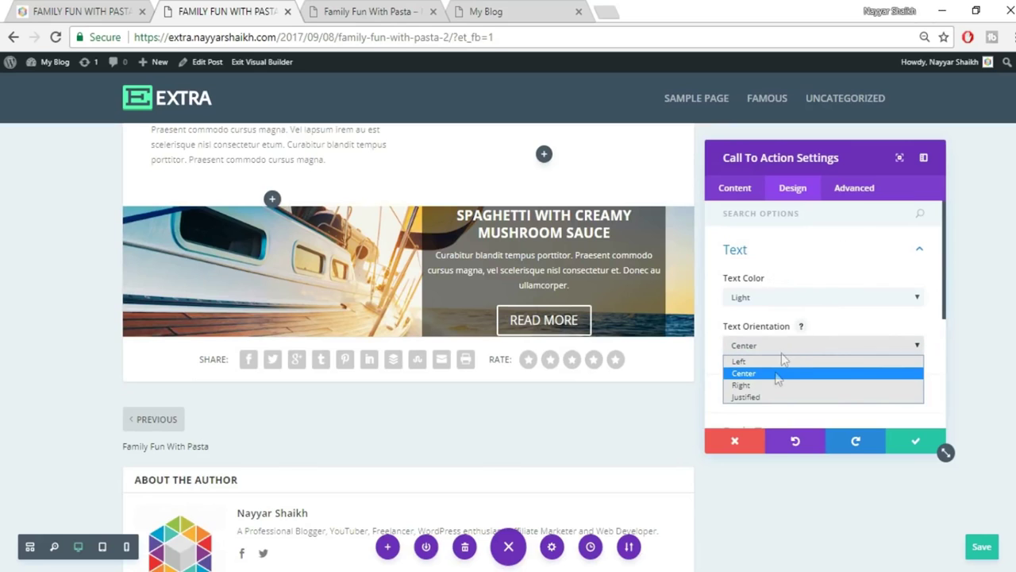
click(760, 361)
click(127, 9)
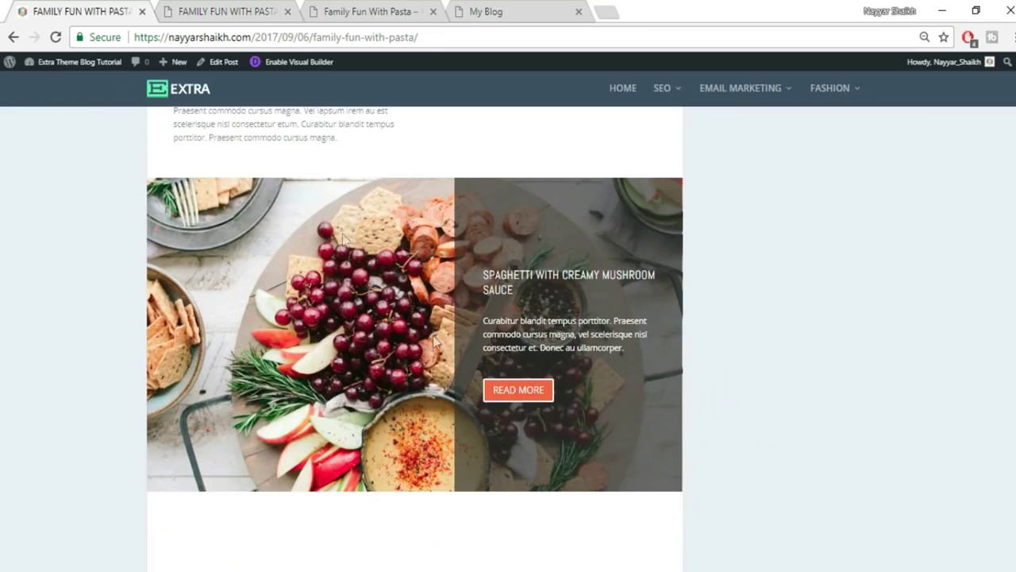
click(235, 8)
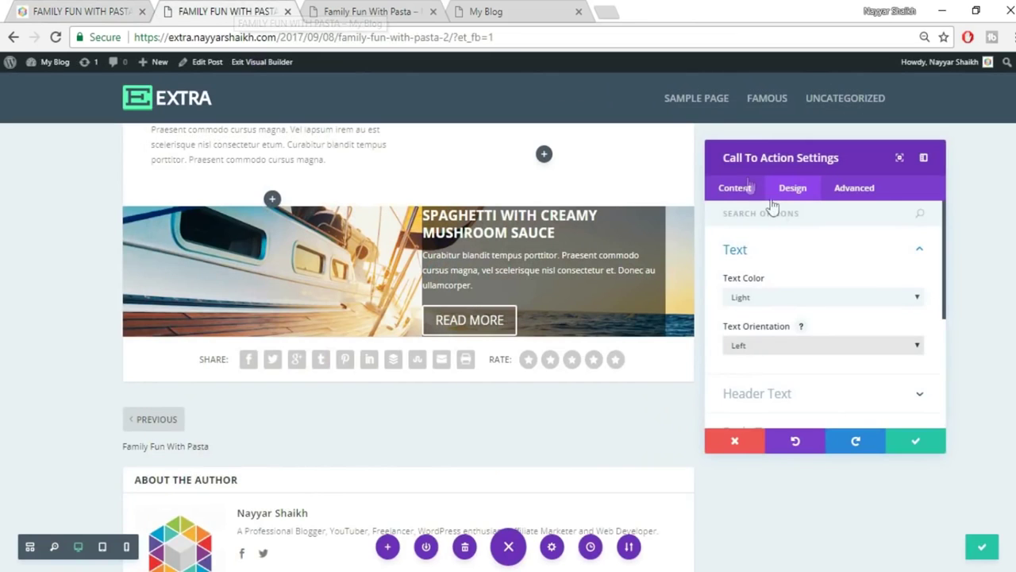
click(839, 264)
Change the call-to-action Header Font to Abel.
click(826, 292)
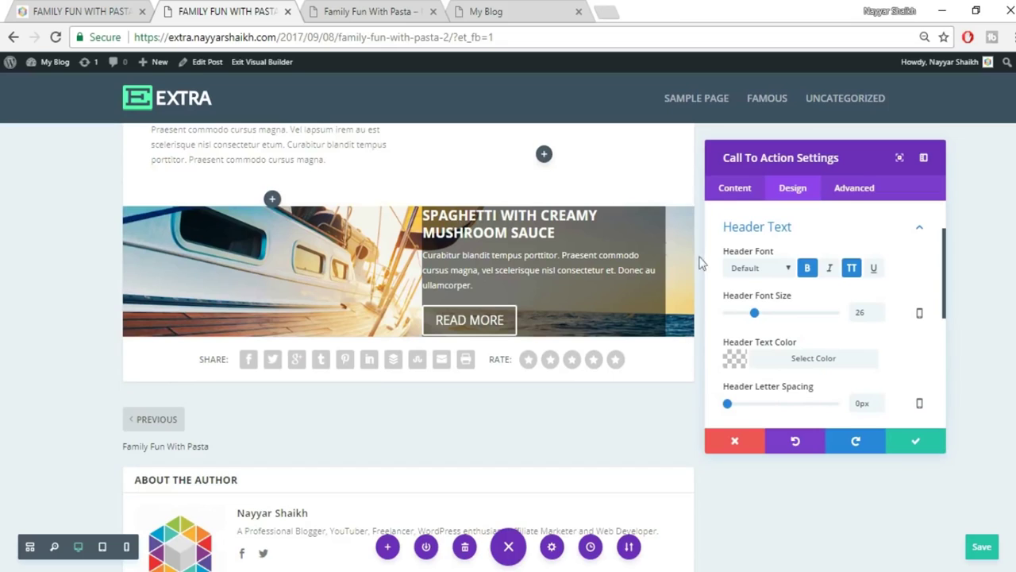
click(767, 268)
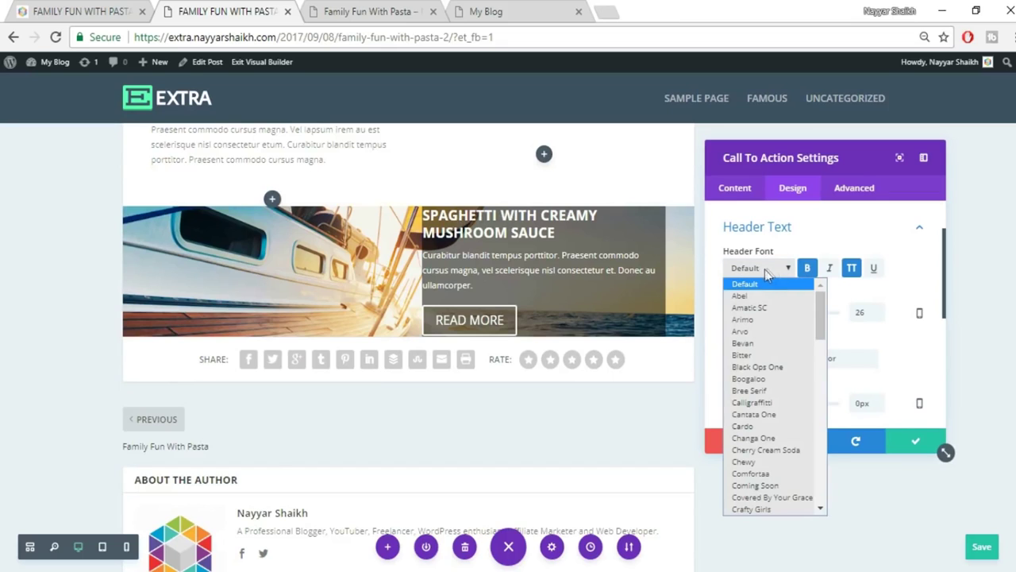
click(778, 296)
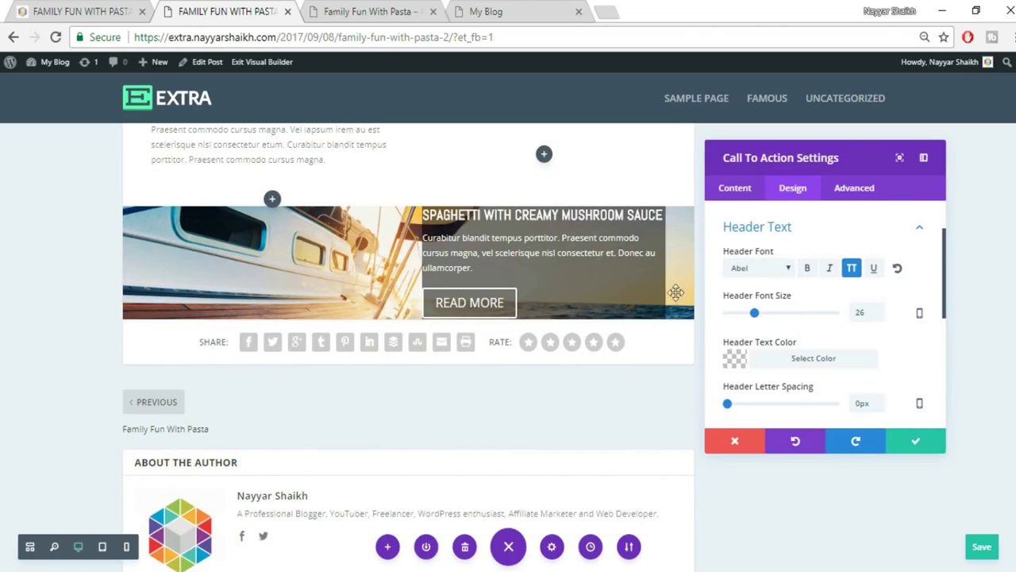
click(86, 11)
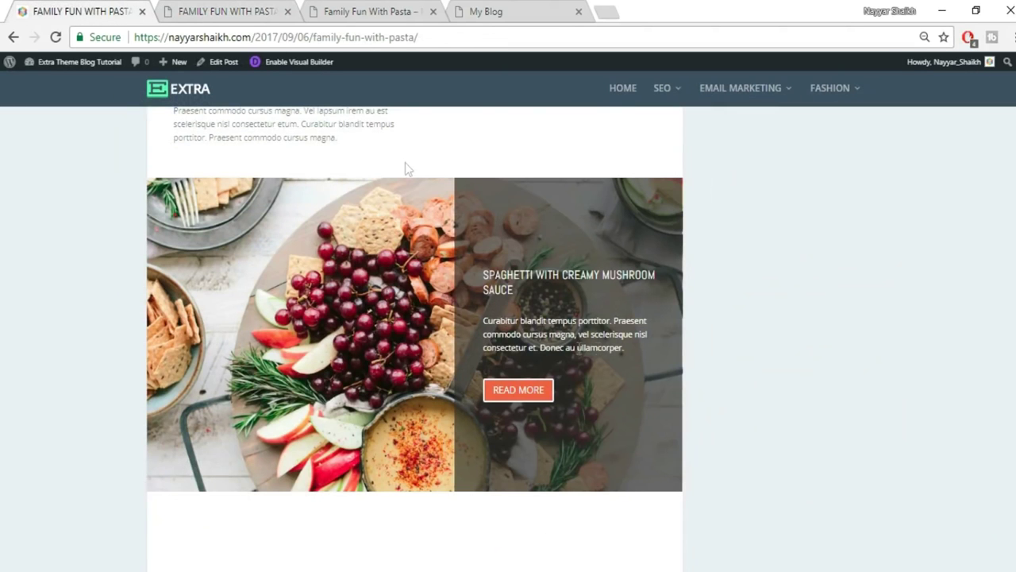
click(231, 11)
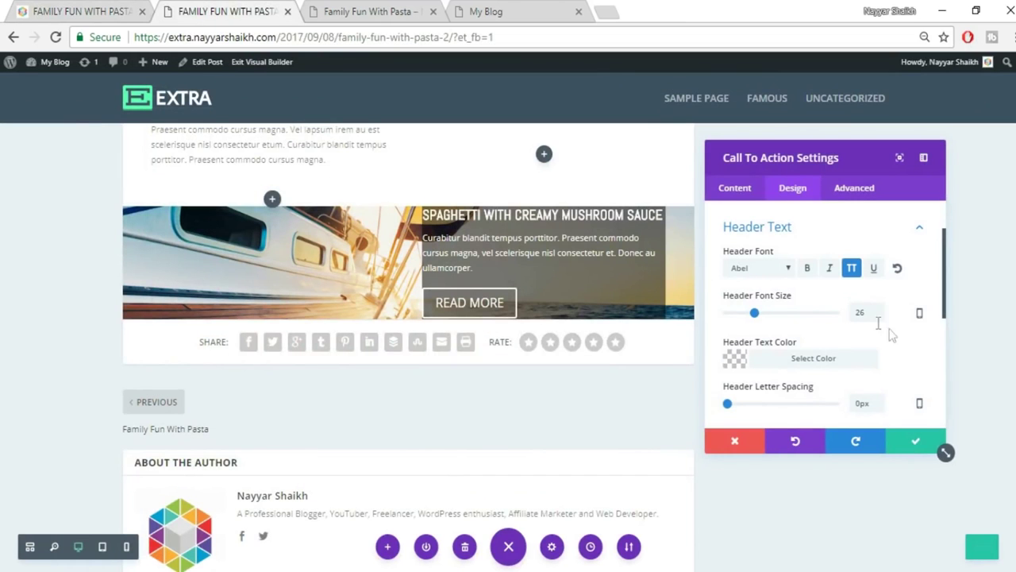
scroll(910, 349, down, 8)
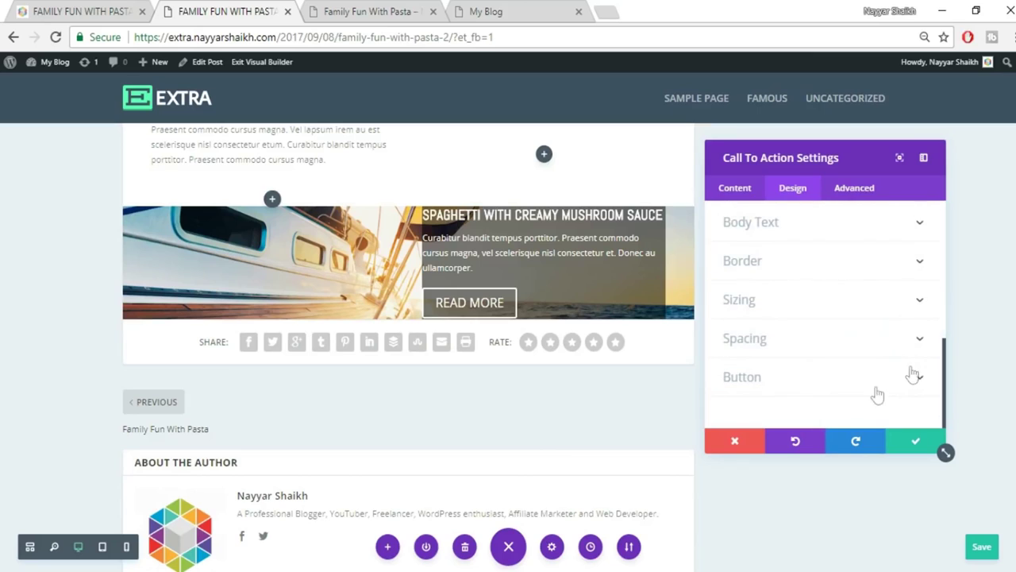
Enable custom button styles and set the READ MORE button text size to 16px.
click(831, 383)
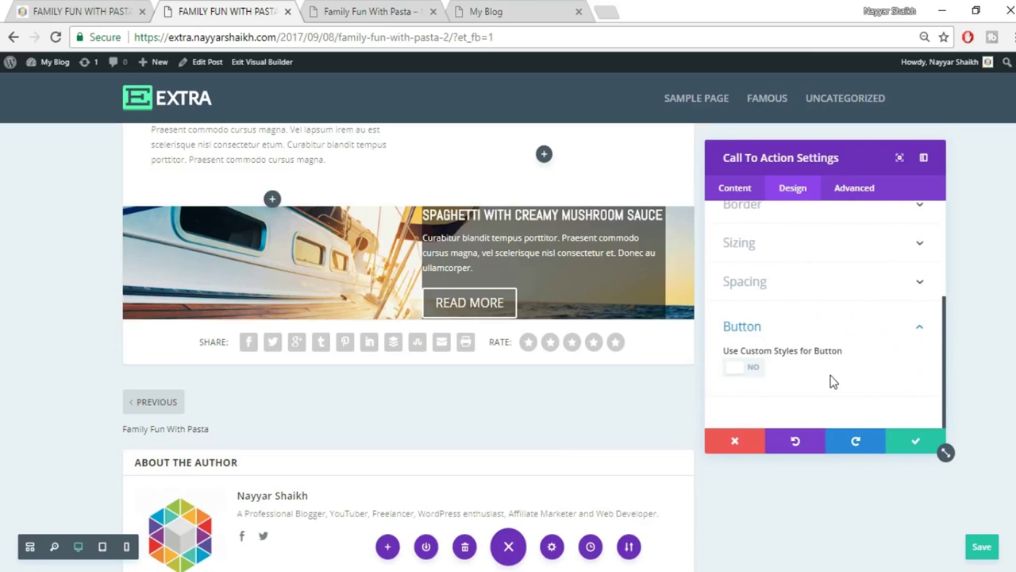
click(758, 369)
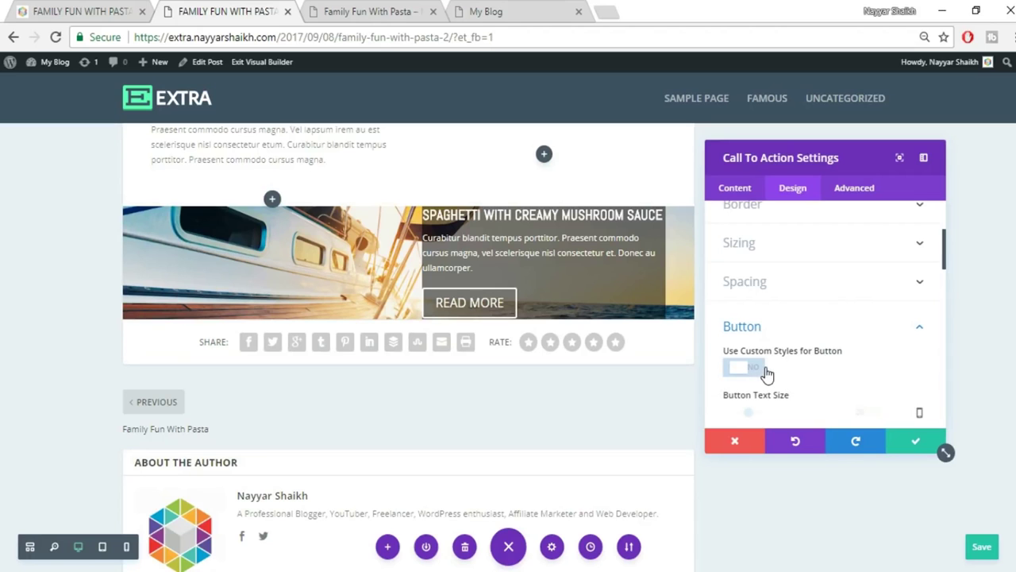
click(20, 9)
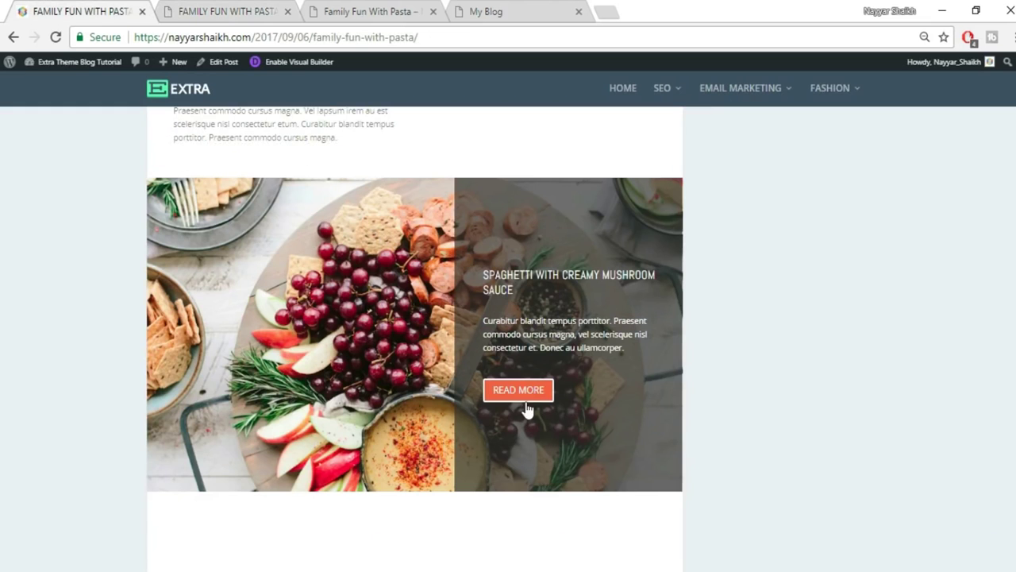
click(238, 11)
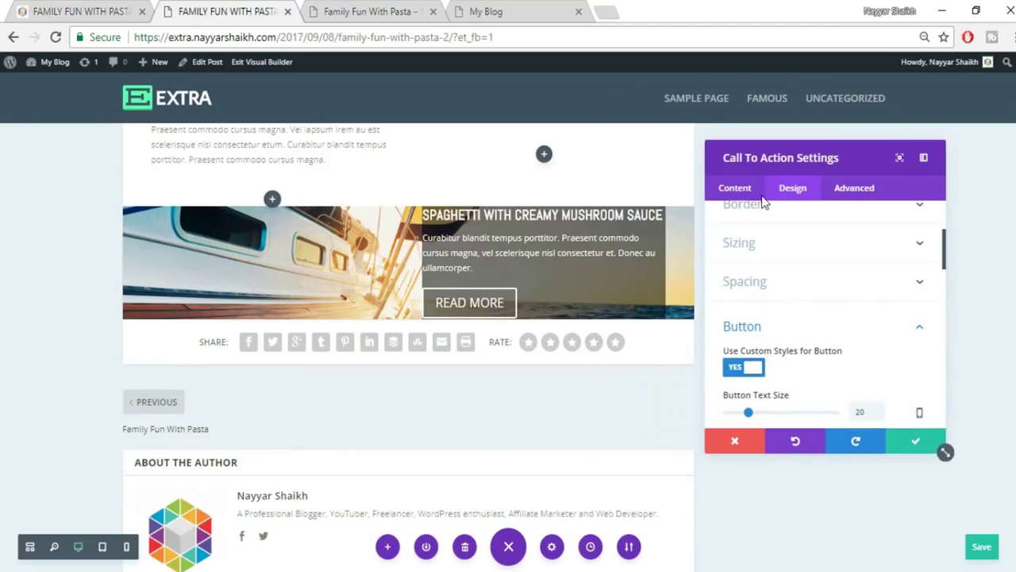
scroll(863, 355, down, 2)
drag(871, 335, 846, 342)
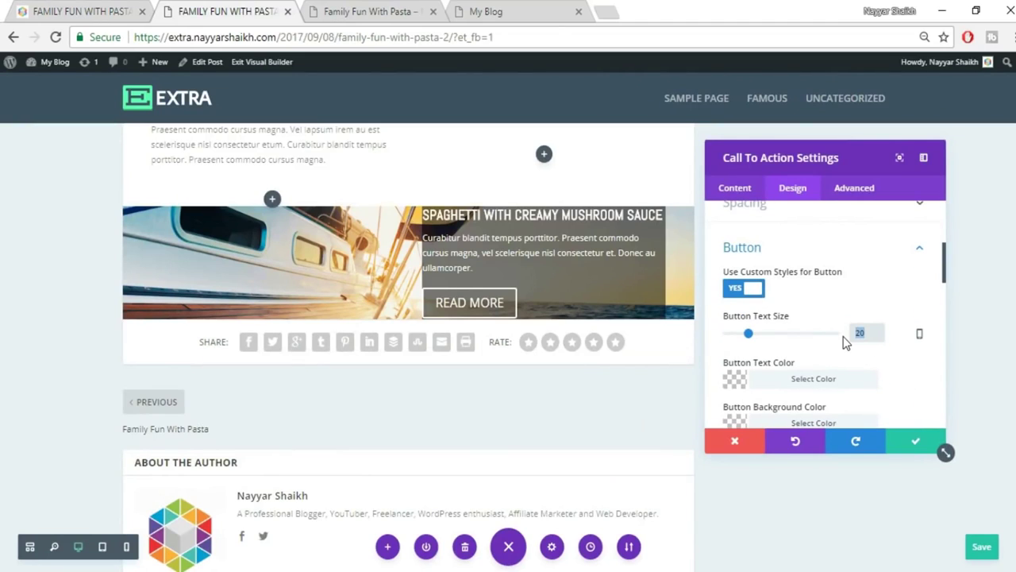
text(16px)
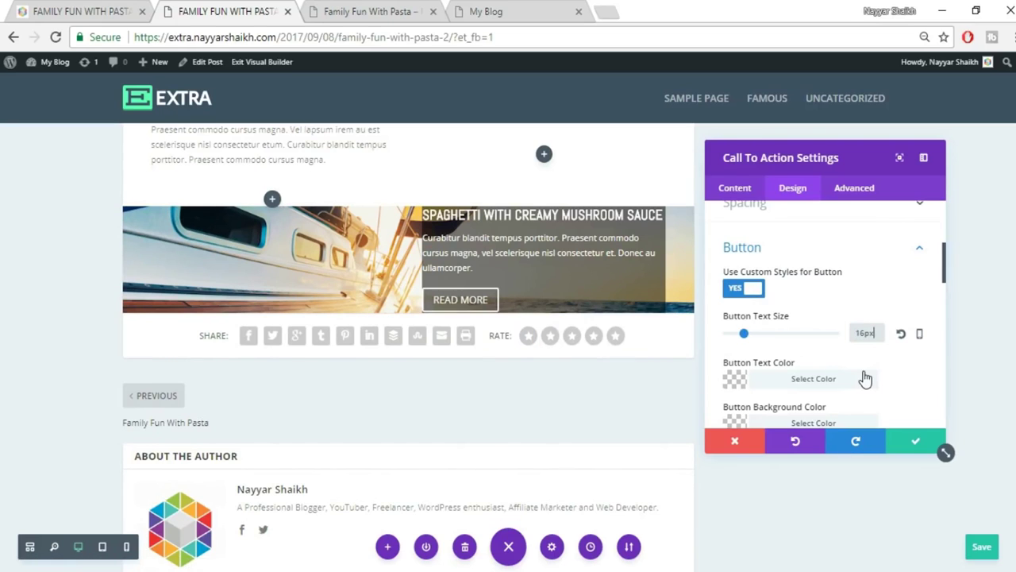
Give the button a red #e02b20 background colour.
scroll(865, 380, down, 1)
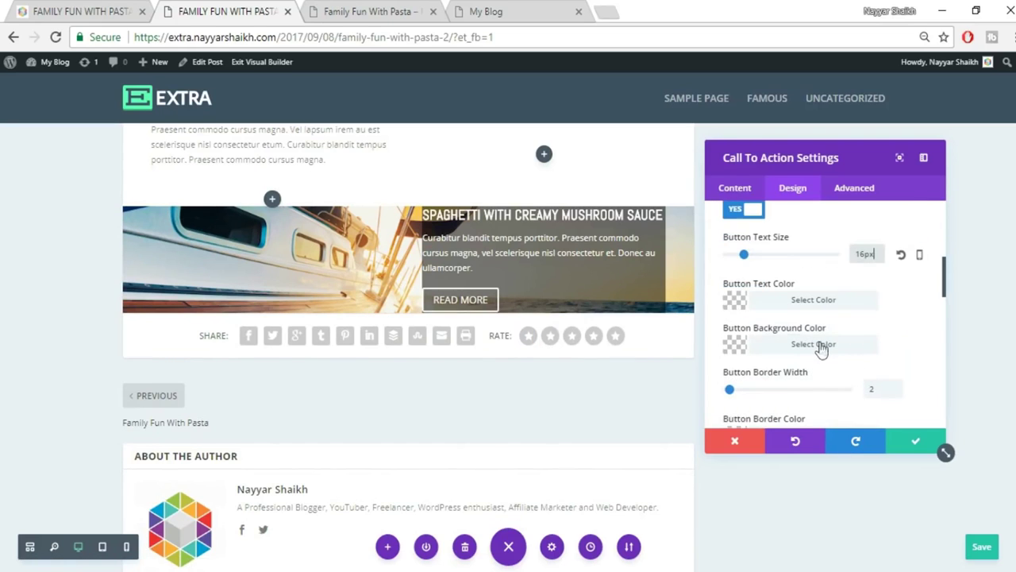
click(862, 344)
scroll(862, 339, down, 2)
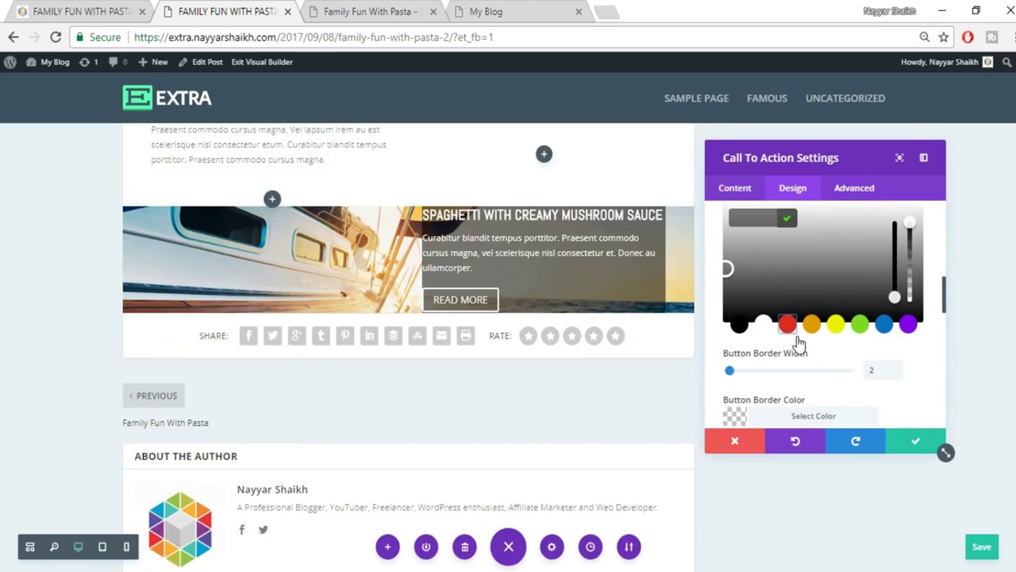
click(789, 327)
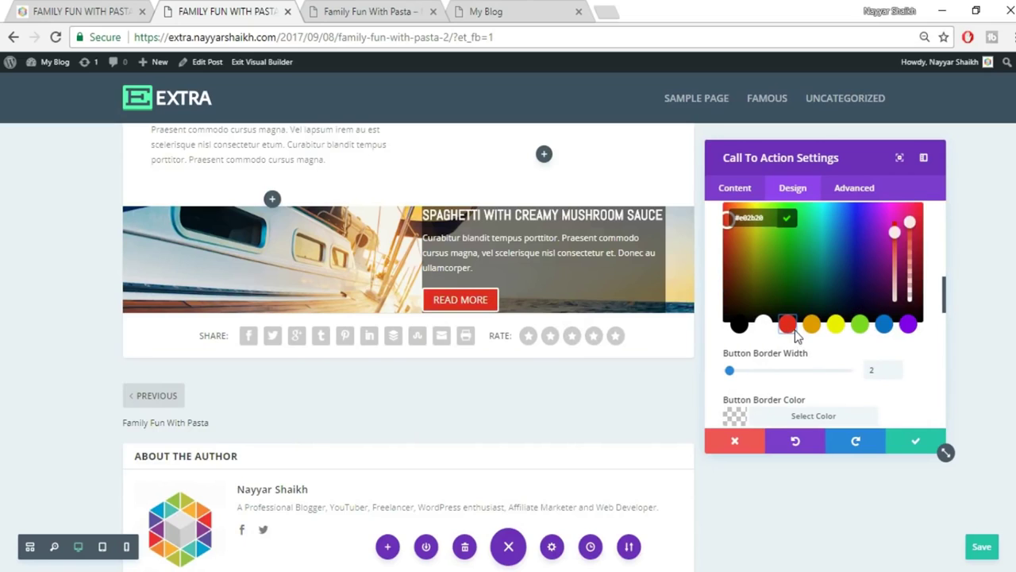
click(931, 260)
scroll(927, 270, up, 2)
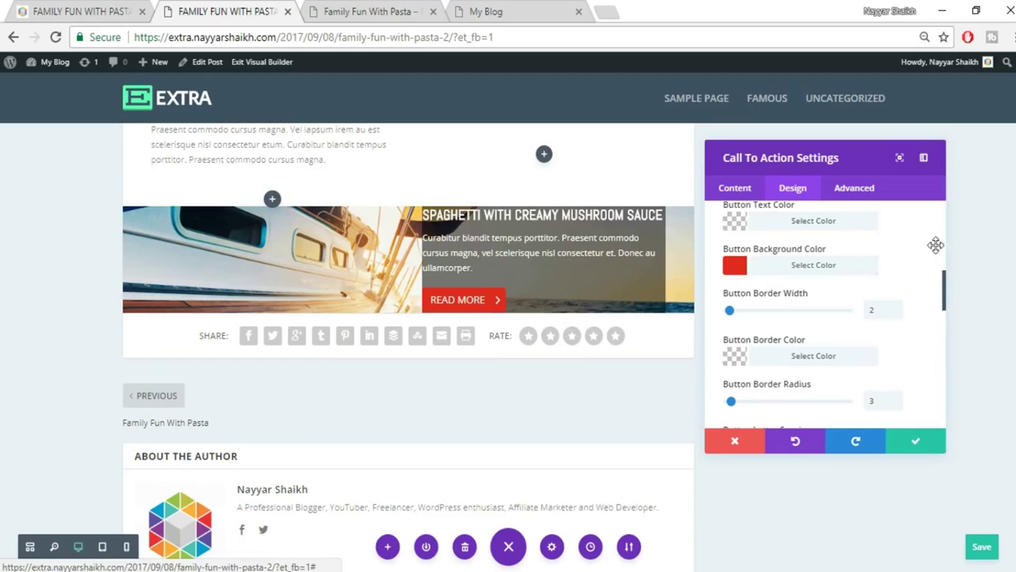
scroll(925, 278, up, 5)
scroll(913, 338, down, 2)
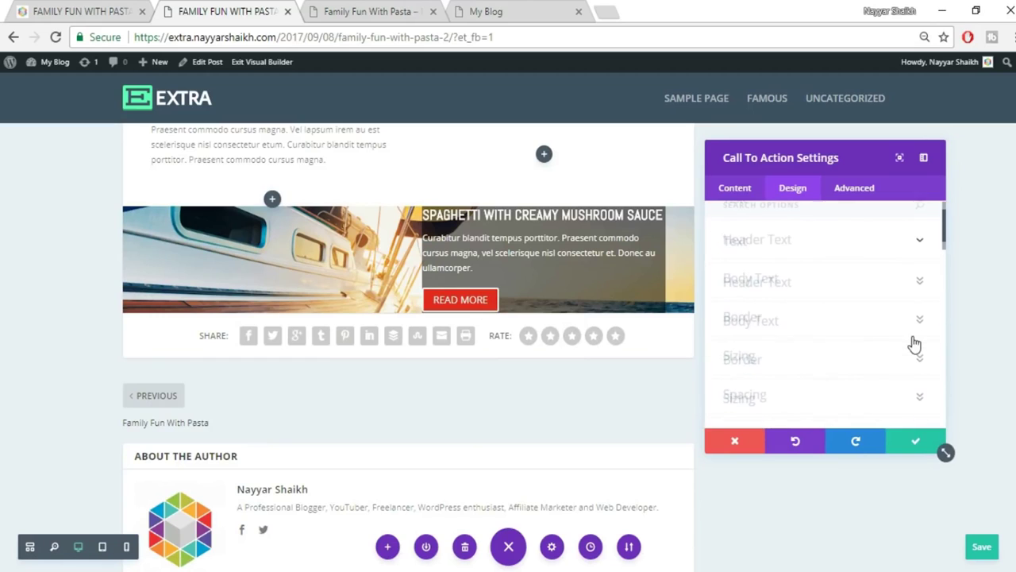
Set the call-to-action padding to 100px top, 100px bottom and 30px left.
click(919, 331)
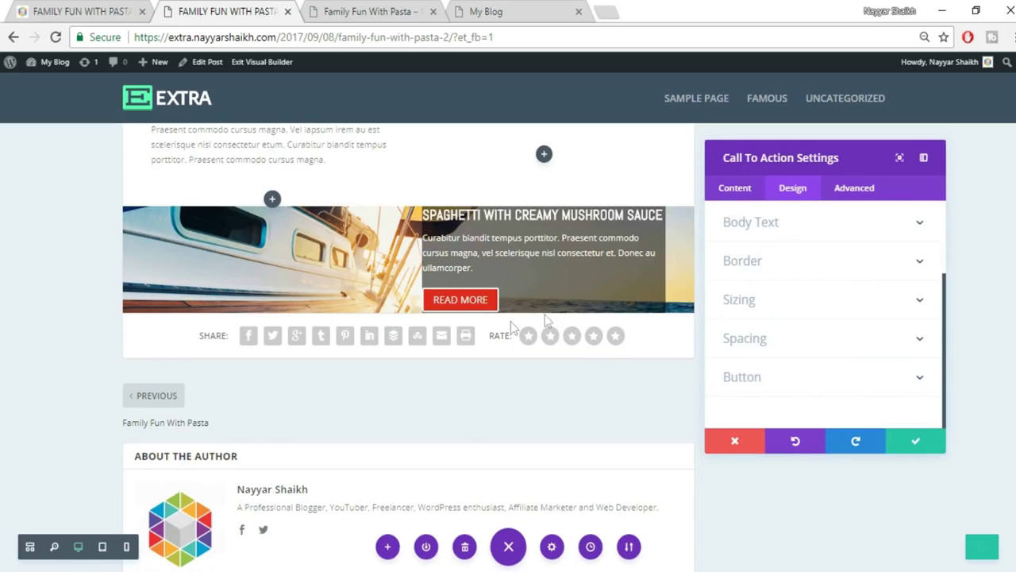
click(881, 340)
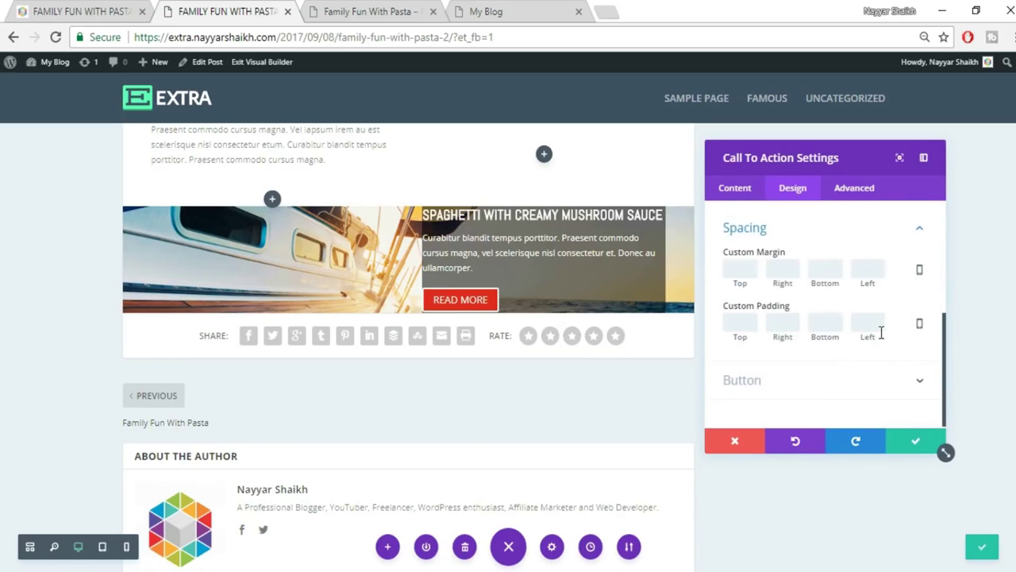
click(740, 323)
text(100)
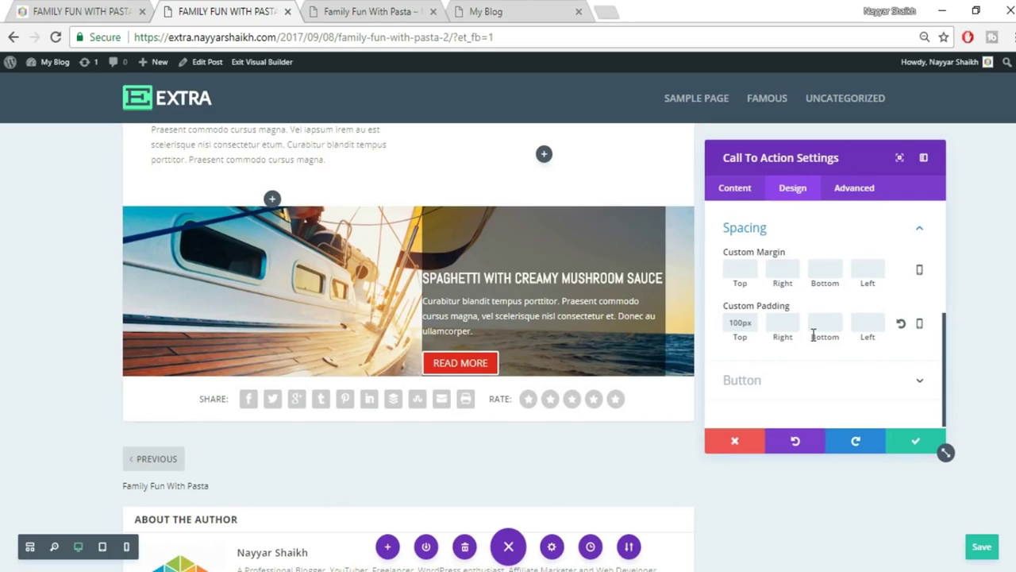
text(30)
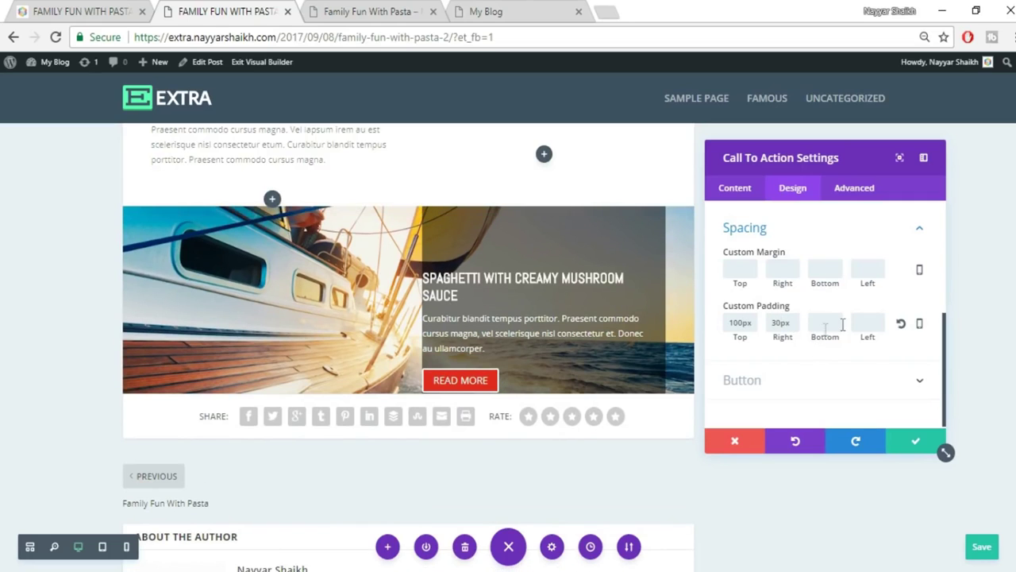
click(867, 321)
text(30)
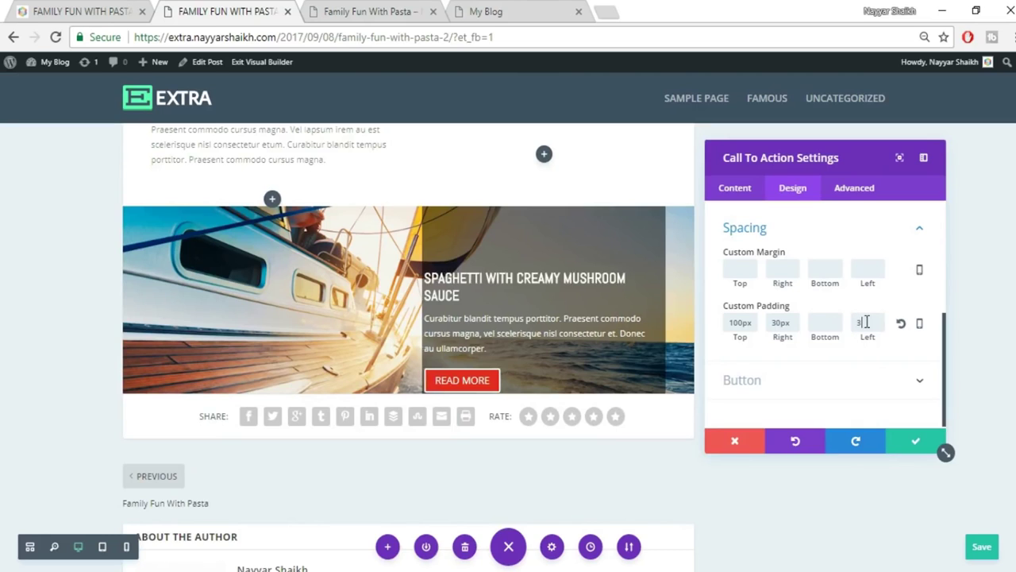
click(823, 322)
text(100)
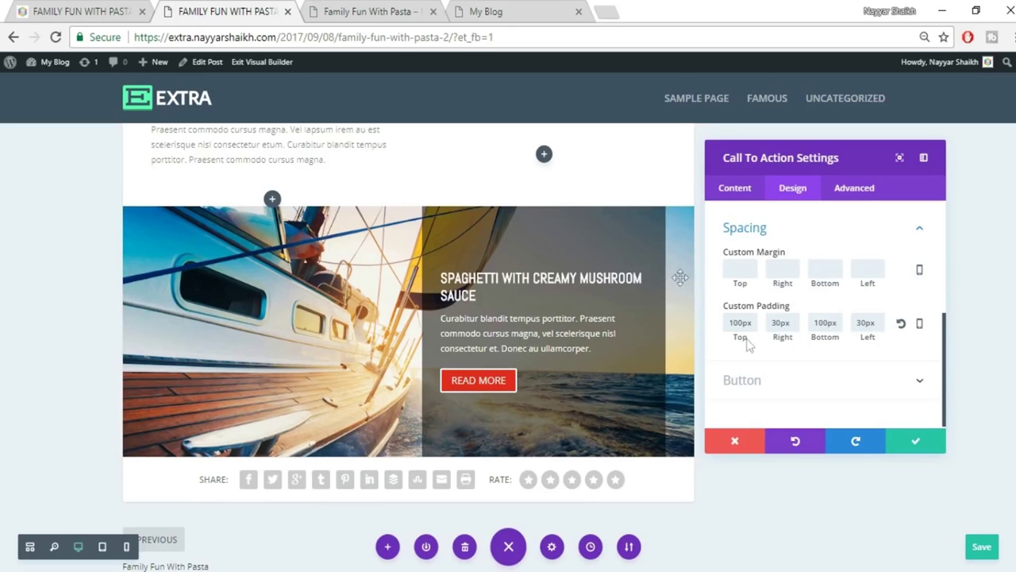
Clear the right padding value and save the call-to-action settings.
double_click(780, 323)
key(BackSpace)
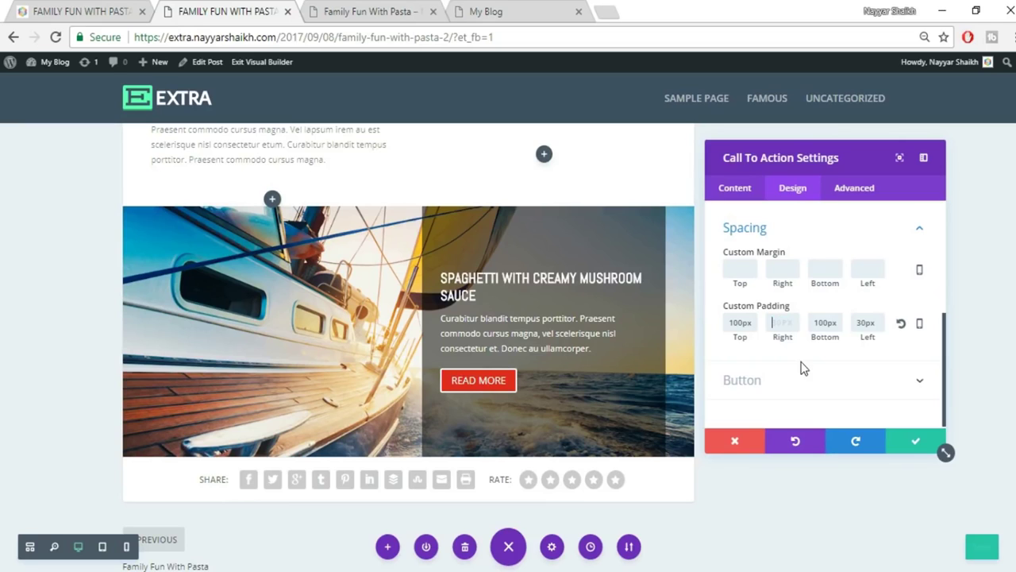
click(915, 442)
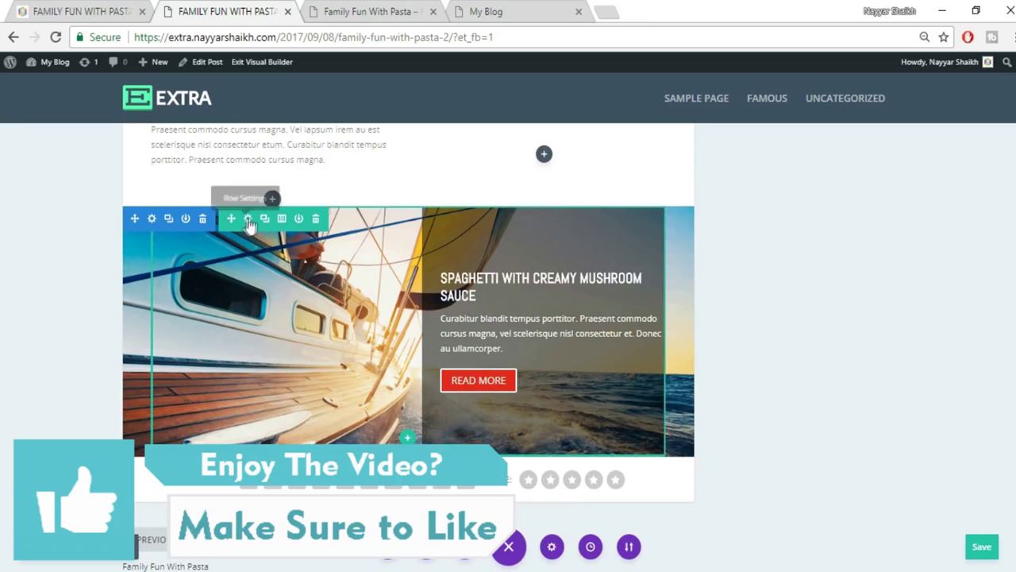
Give the sailing-image row a 0 right margin and save the page.
click(247, 219)
click(792, 195)
click(818, 294)
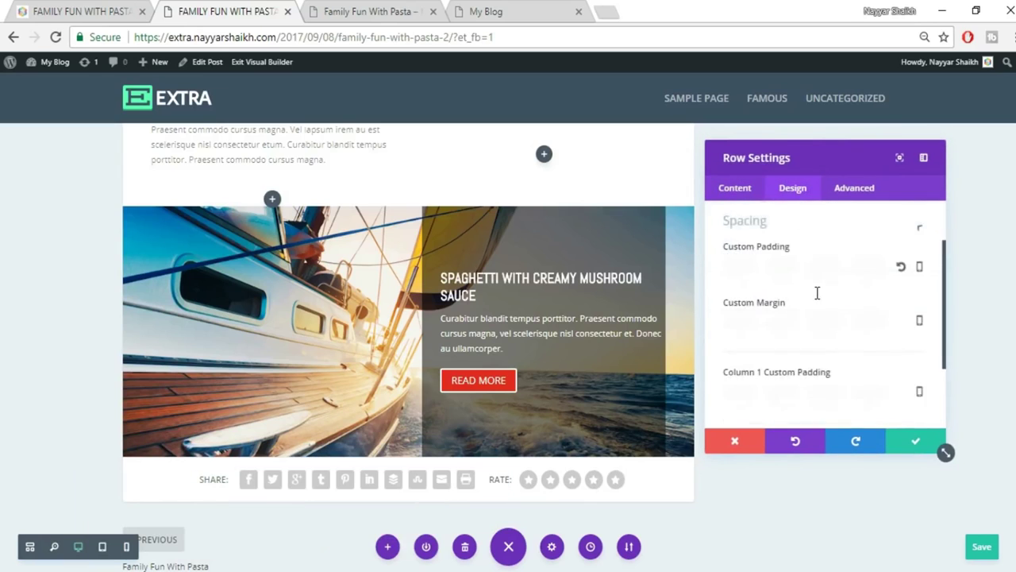
scroll(868, 324, up, 3)
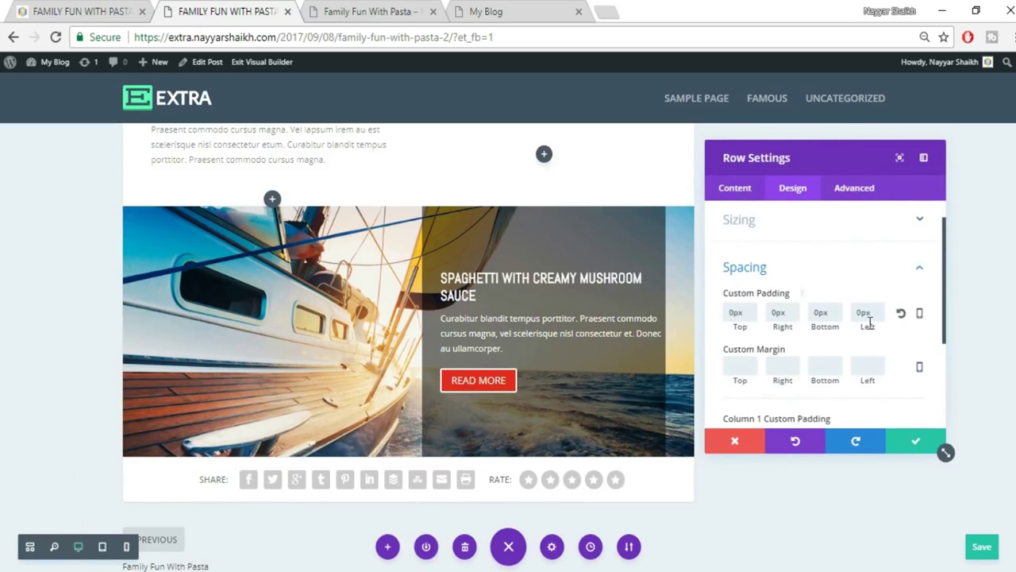
scroll(868, 324, down, 3)
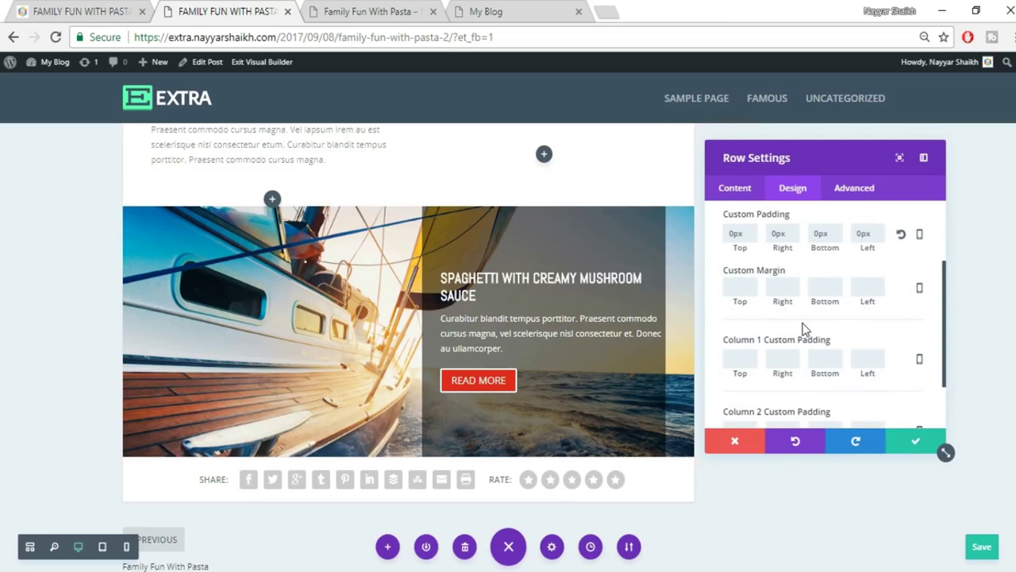
text(0)
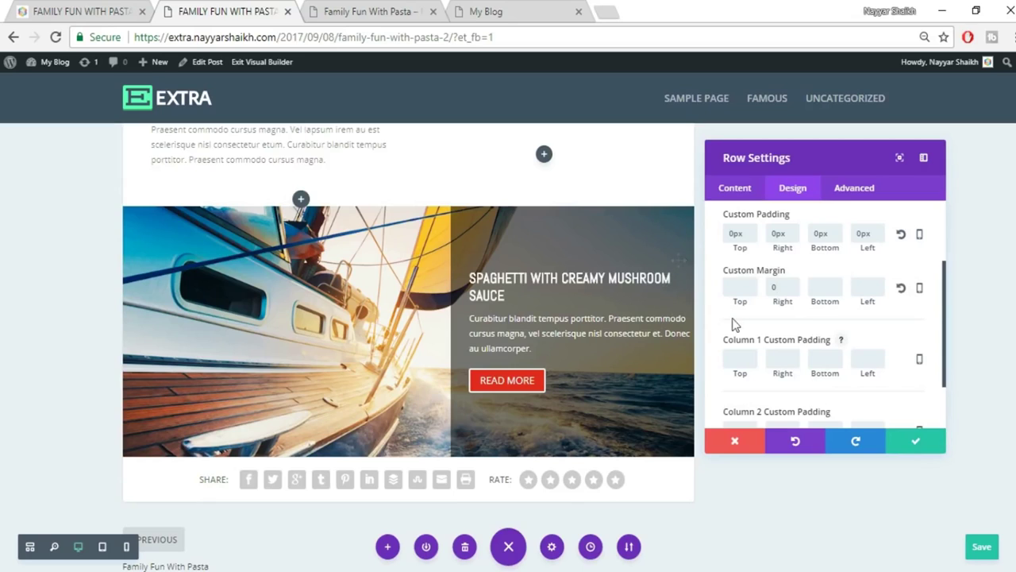
click(917, 442)
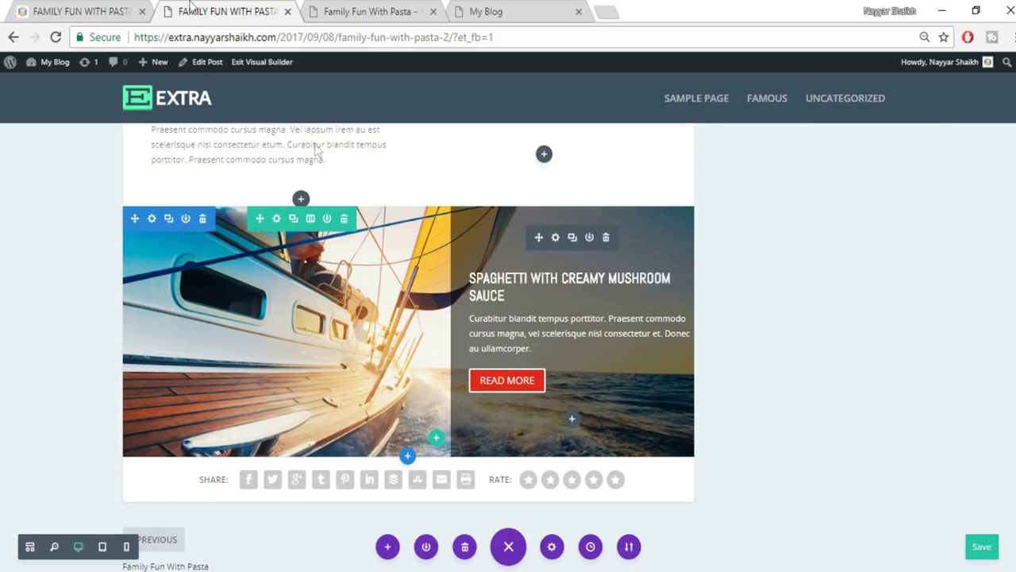
key(ctrl+s)
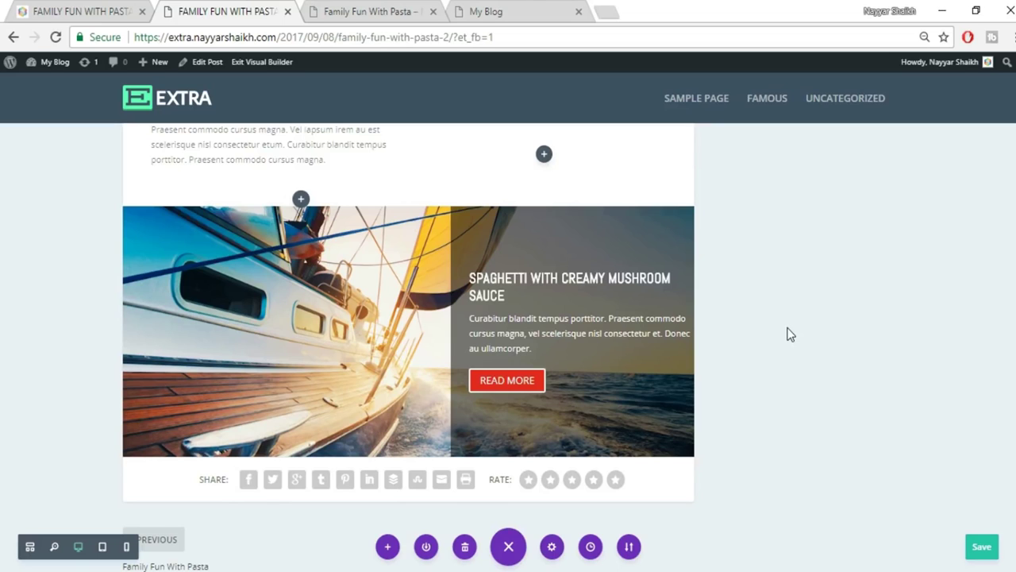
click(103, 7)
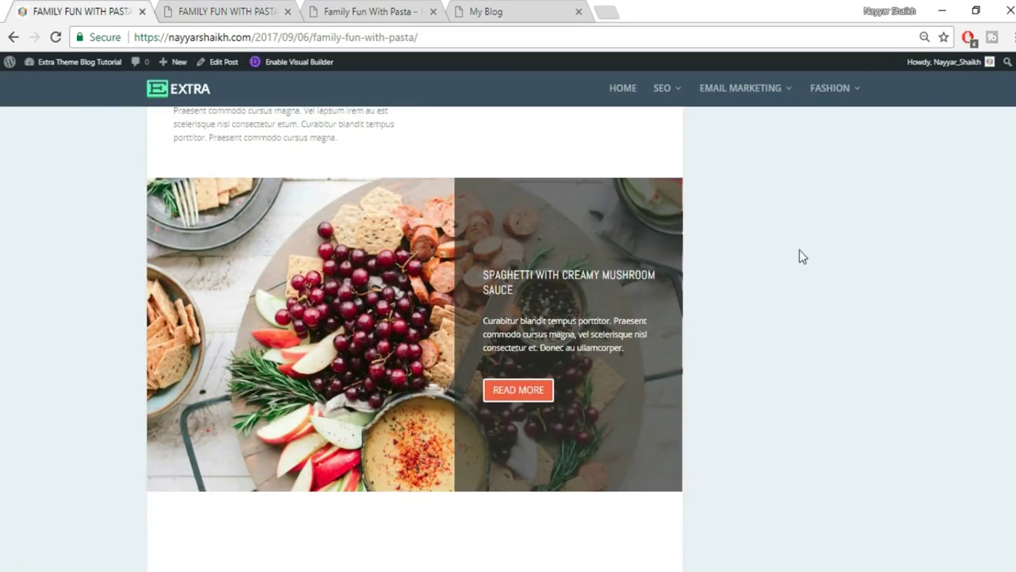
scroll(800, 250, down, 6)
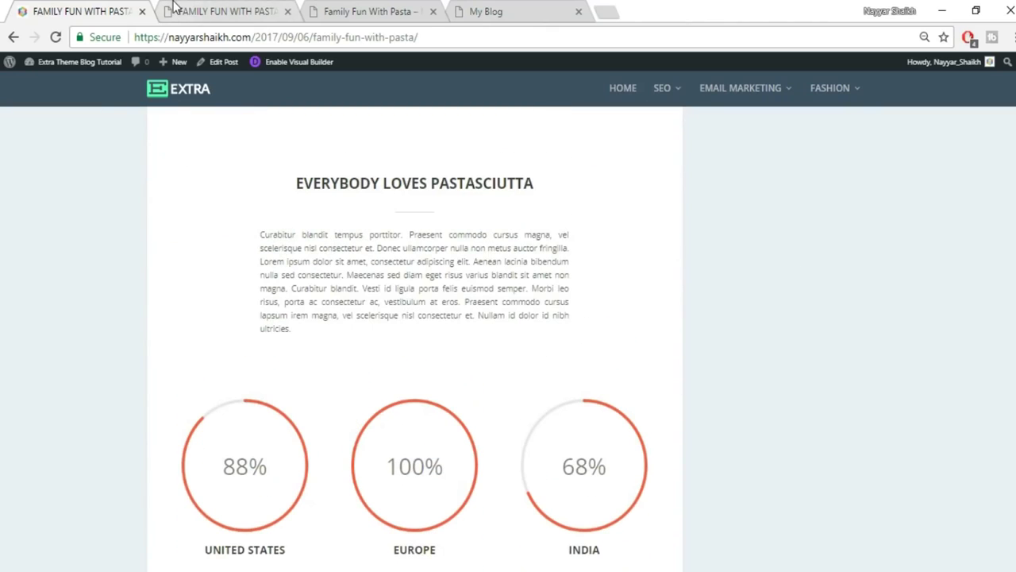
click(224, 10)
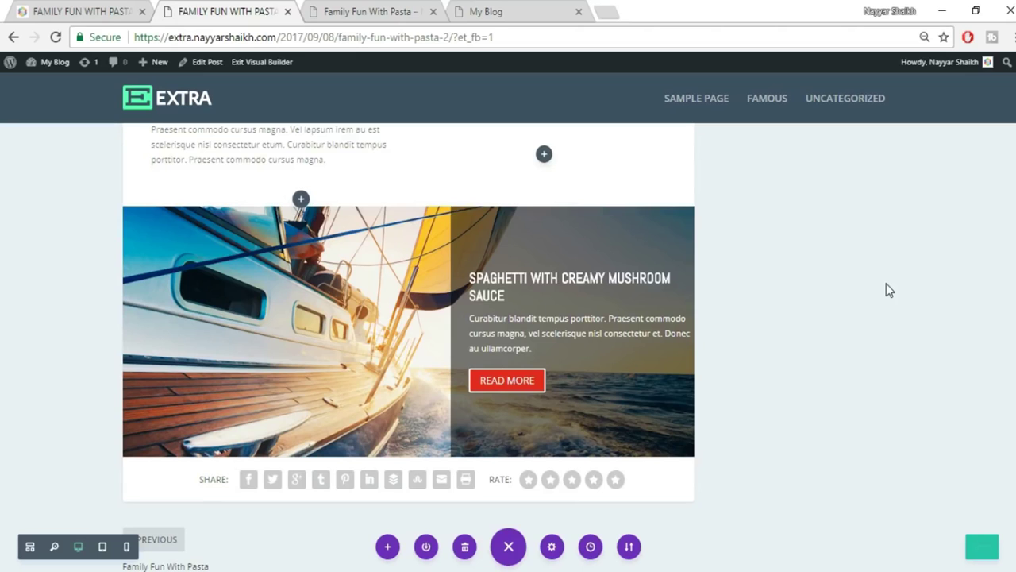
click(86, 11)
mouse_move(405, 458)
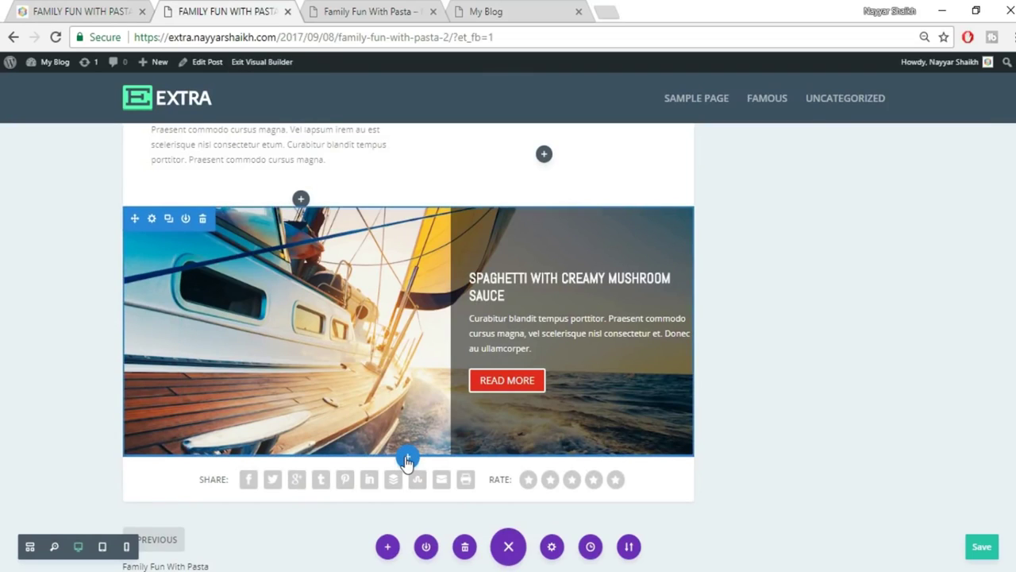
Add a regular section with a one-column row and a Text module containing the pasted heading.
click(406, 460)
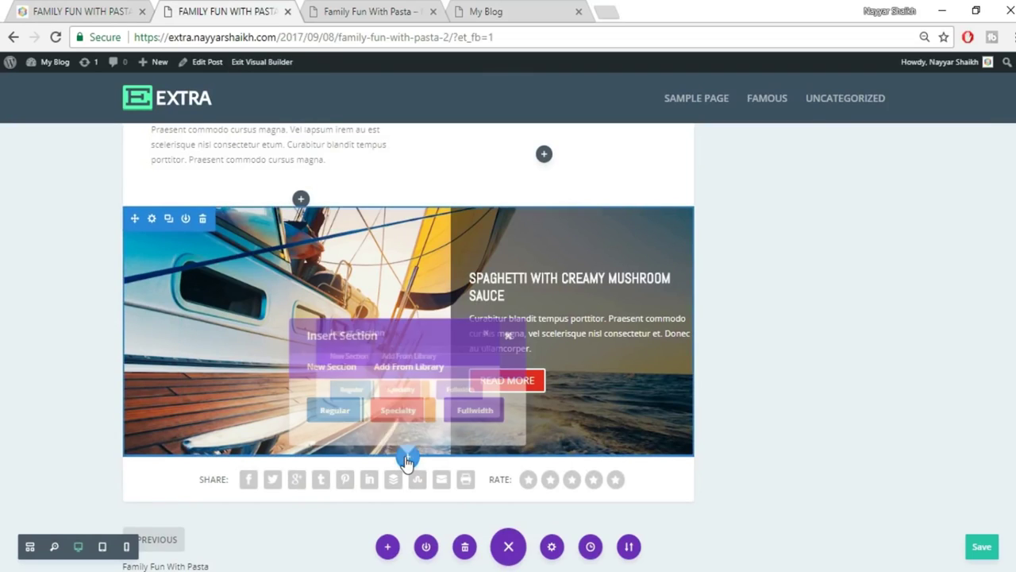
click(333, 412)
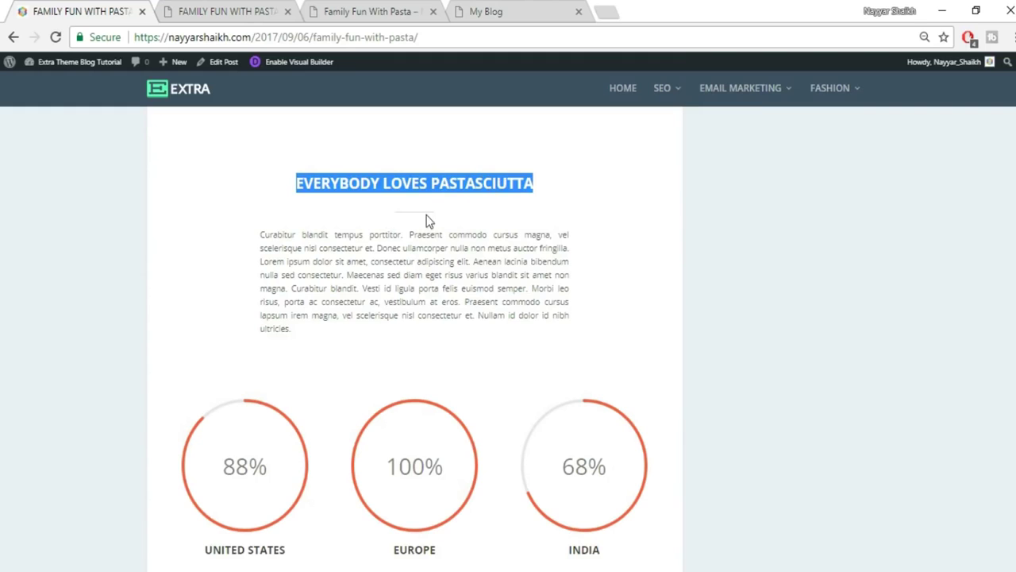
click(284, 9)
click(334, 355)
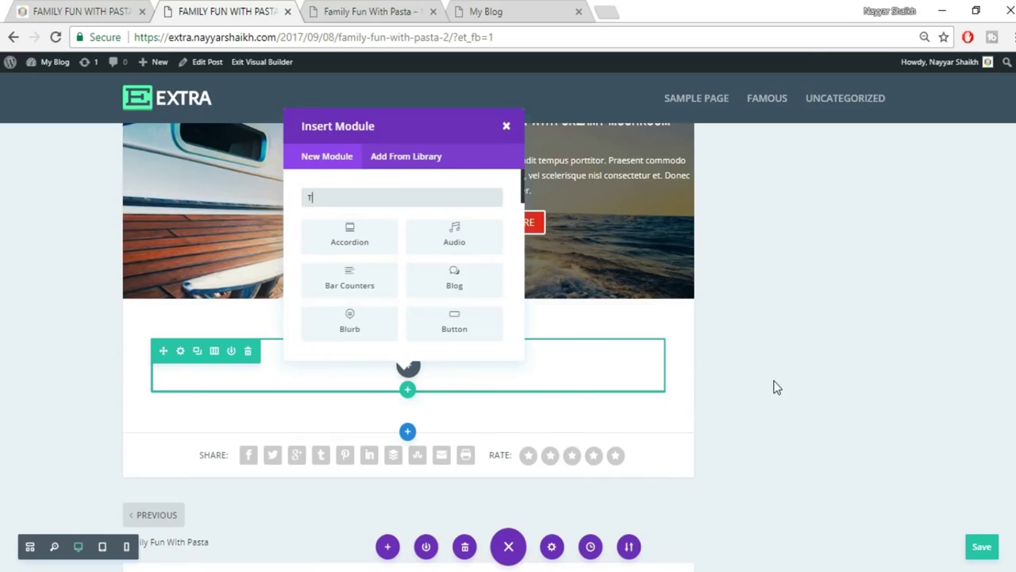
text(TEXT)
click(351, 238)
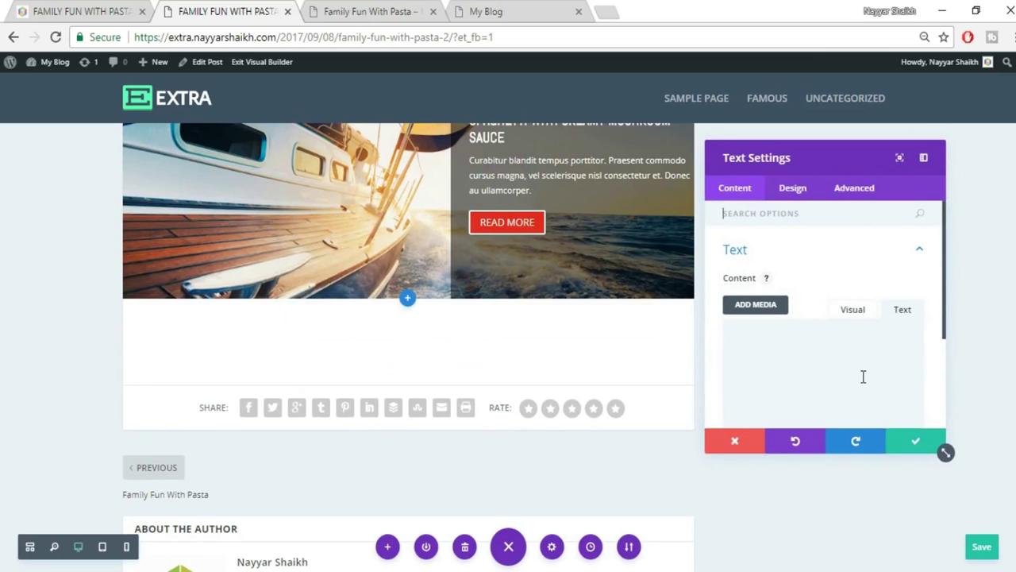
text(EVERYBODY LOVES PASTASCIUTTA)
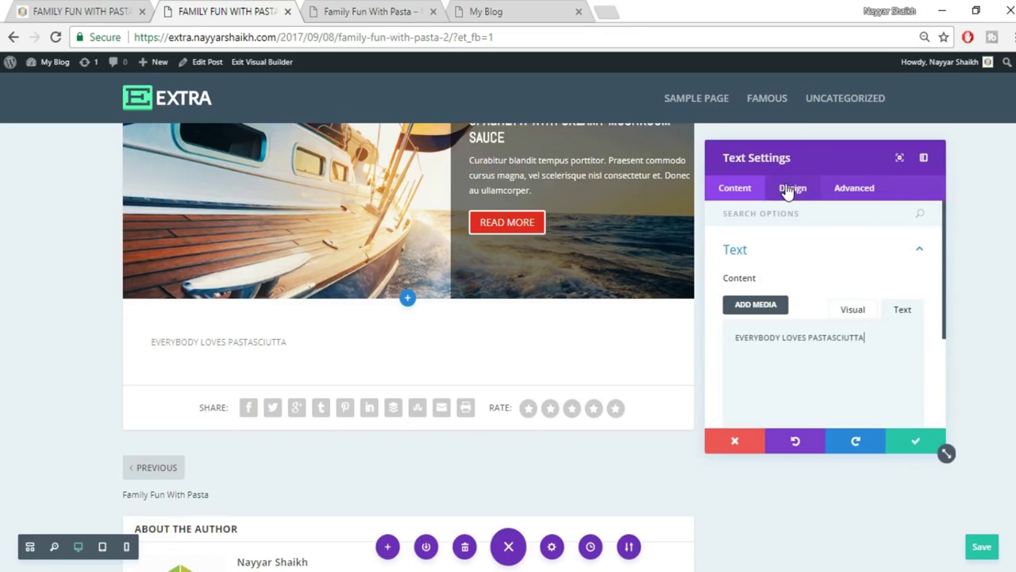
Centre the heading text and set its font size to 25px.
click(788, 190)
click(810, 255)
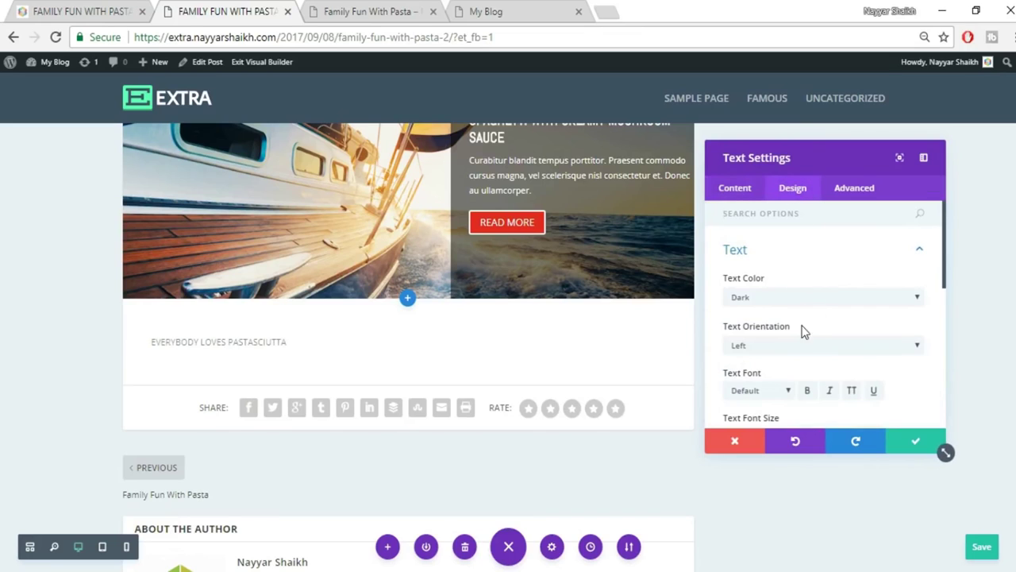
scroll(821, 338, down, 2)
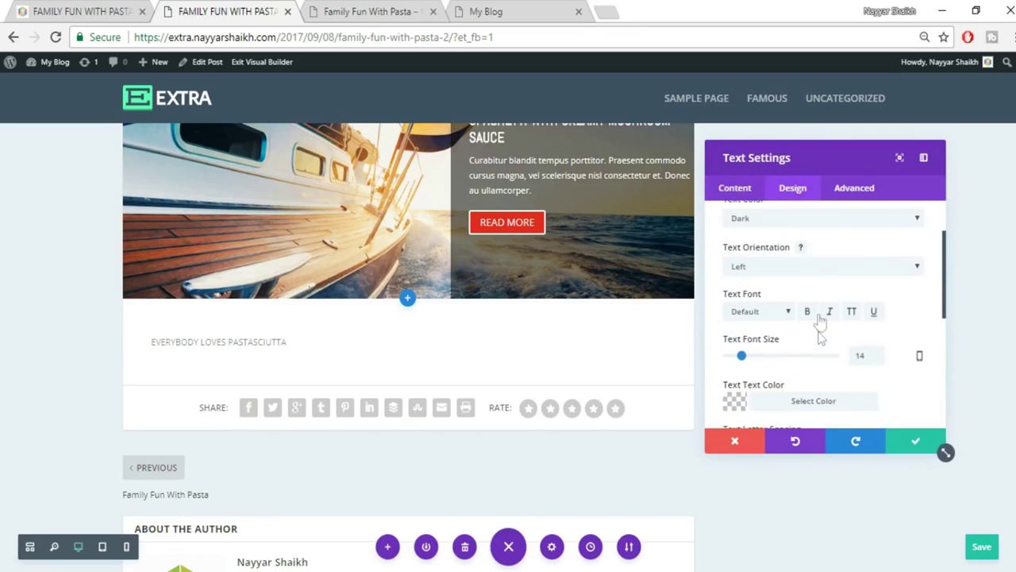
click(794, 267)
click(786, 294)
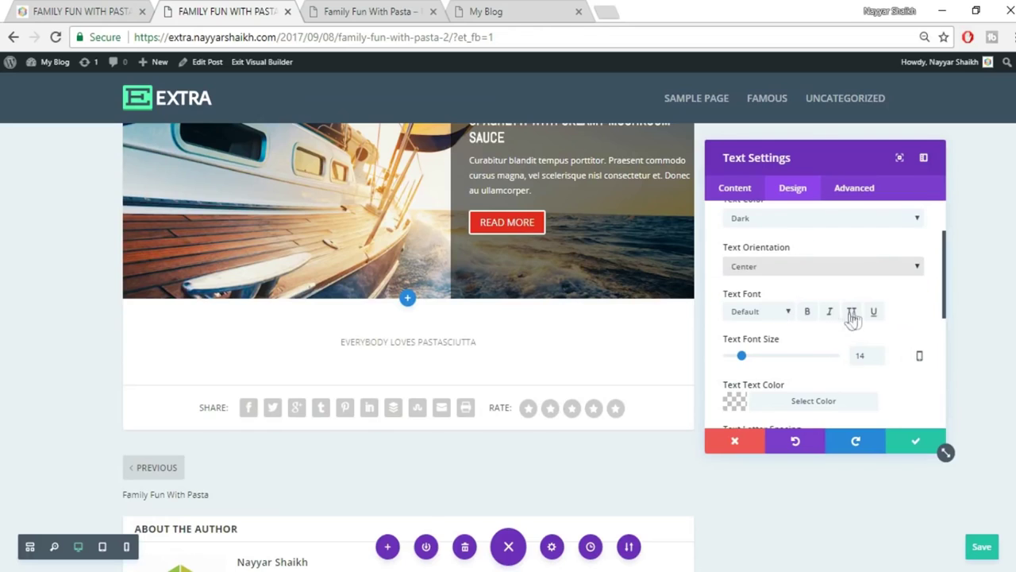
drag(870, 355, 835, 361)
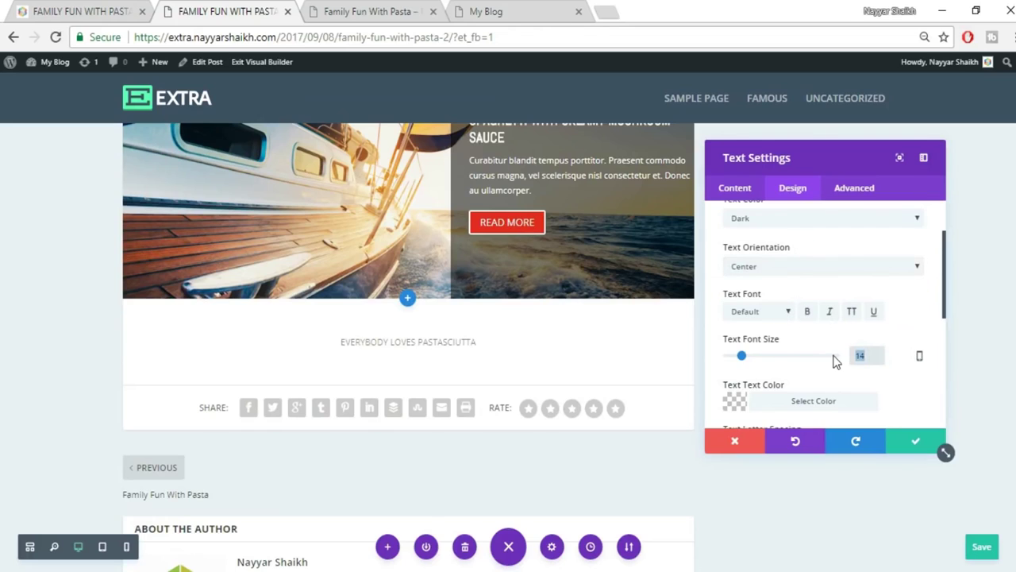
text(25)
Make the heading near-black with slightly reduced opacity and bold, checking it against the reference.
scroll(835, 361, down, 2)
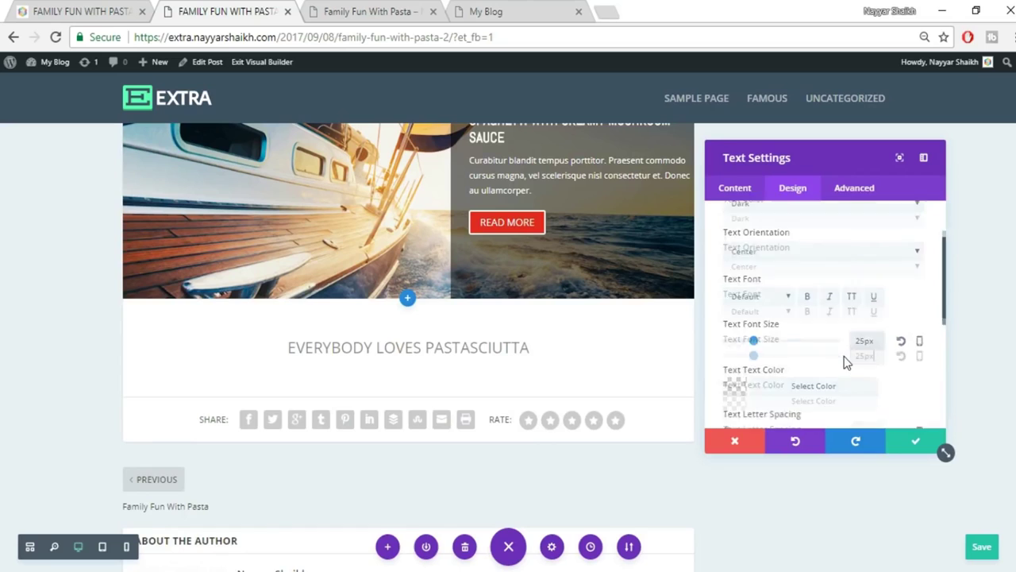
click(796, 321)
scroll(899, 365, down, 2)
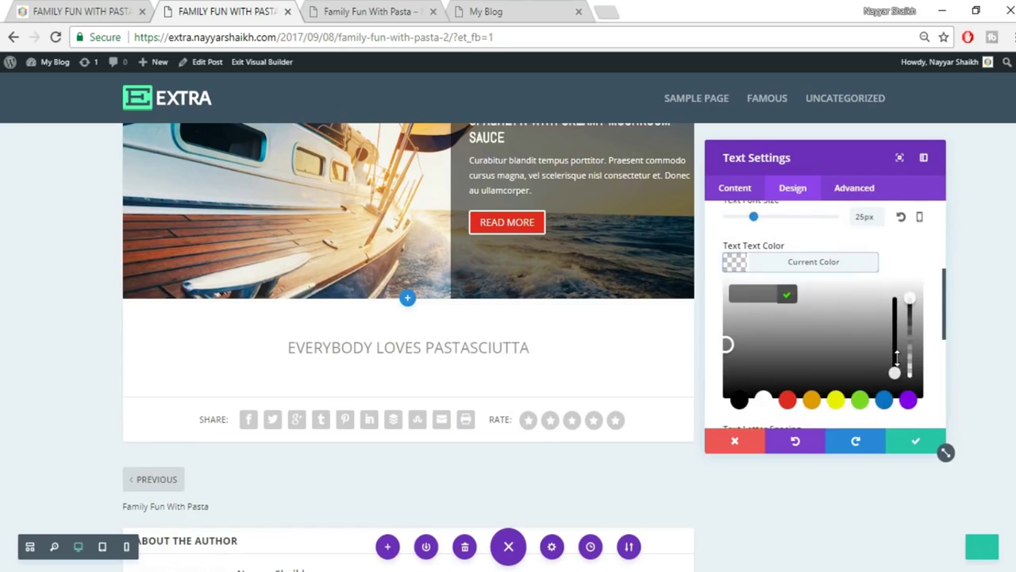
click(738, 381)
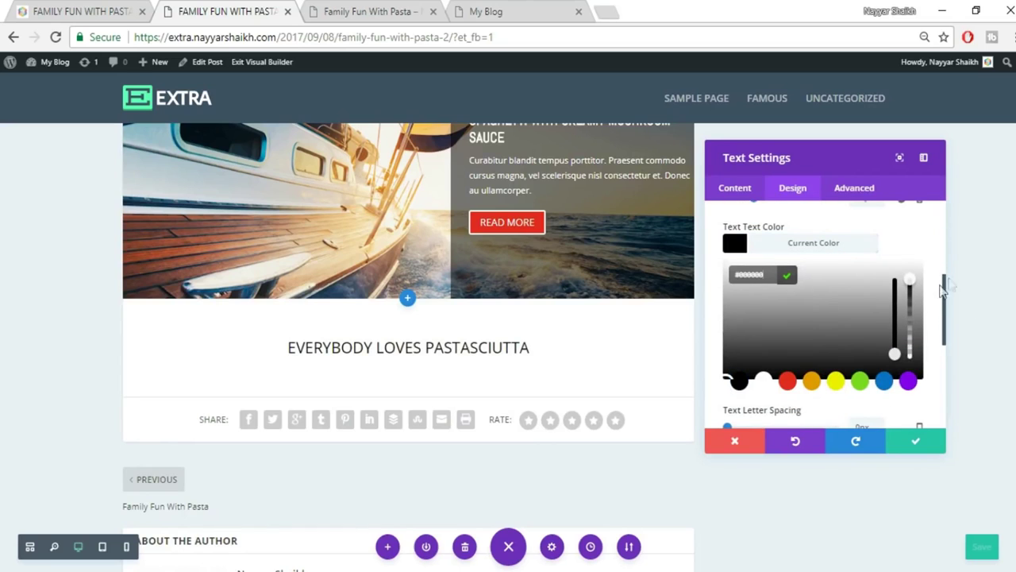
drag(913, 299, 912, 294)
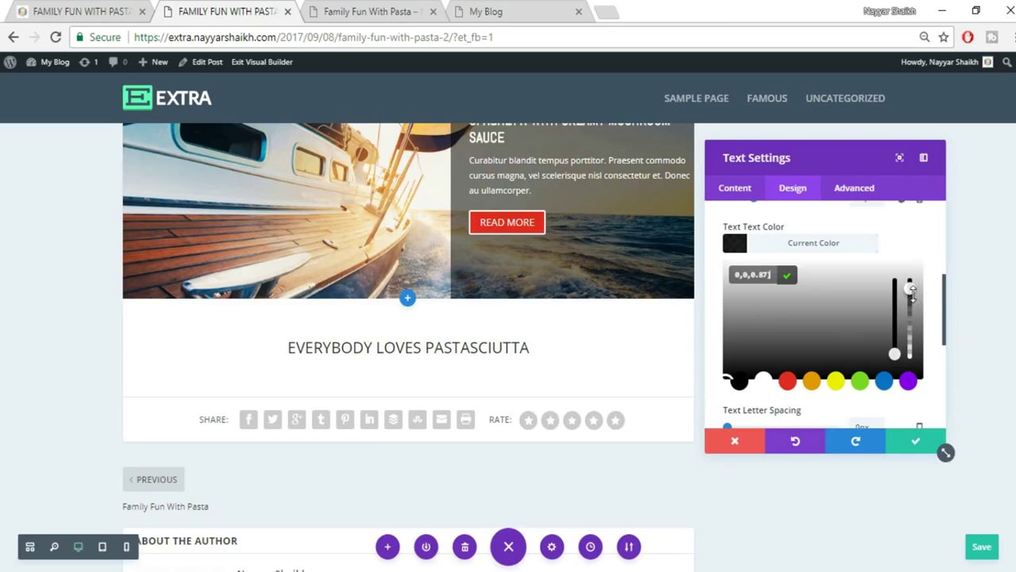
click(846, 253)
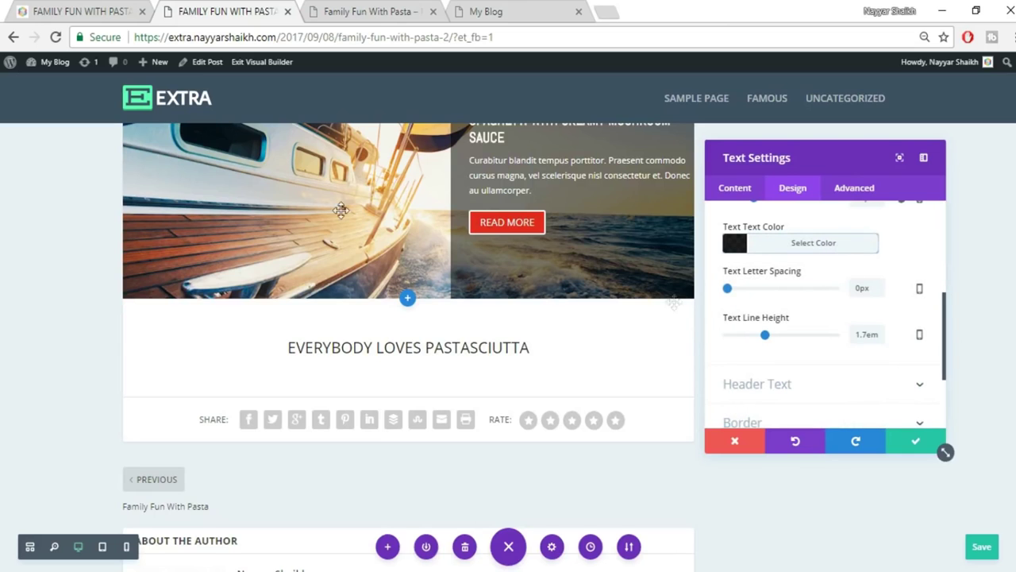
click(98, 8)
click(510, 255)
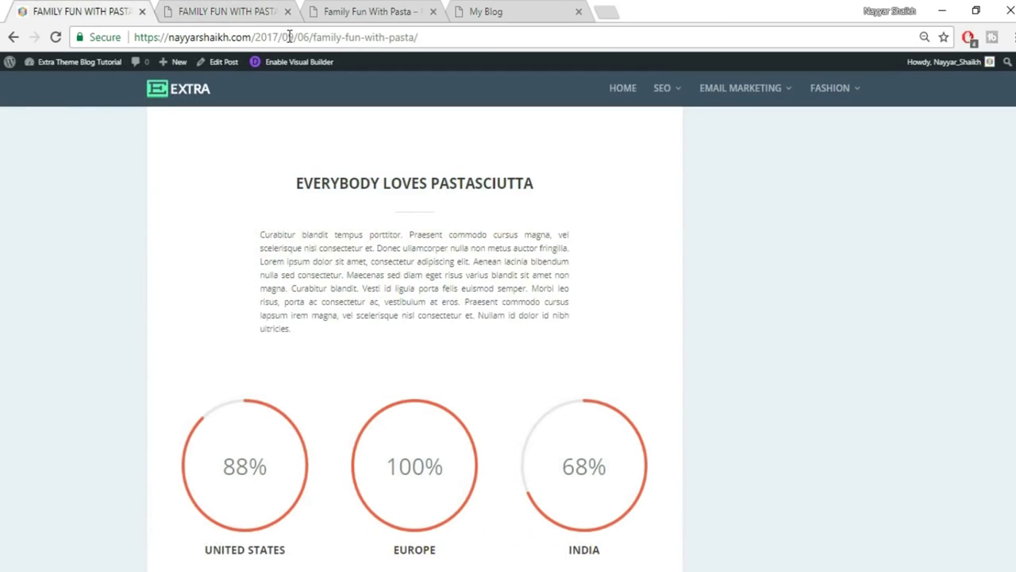
click(238, 11)
scroll(878, 277, up, 2)
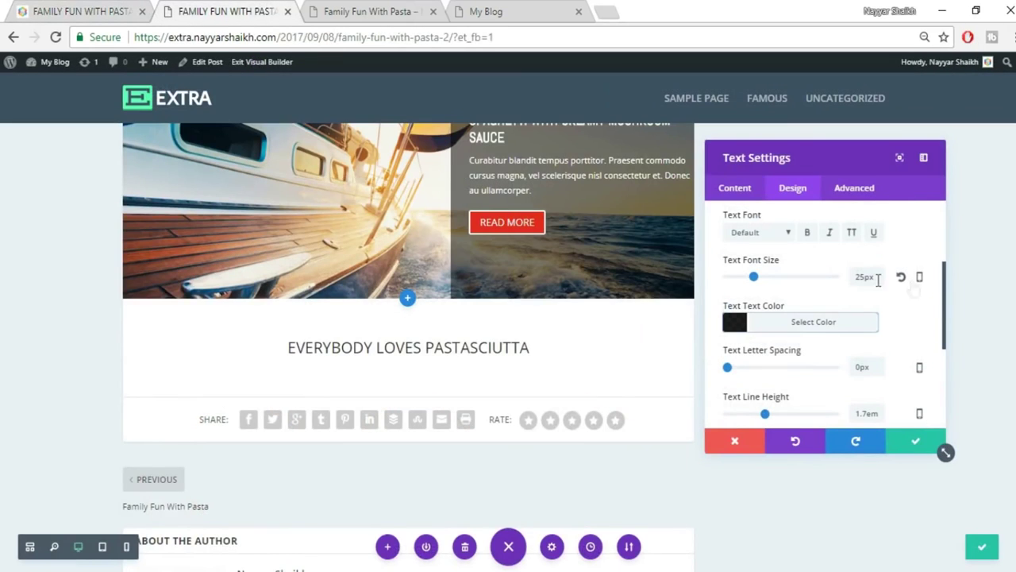
click(809, 233)
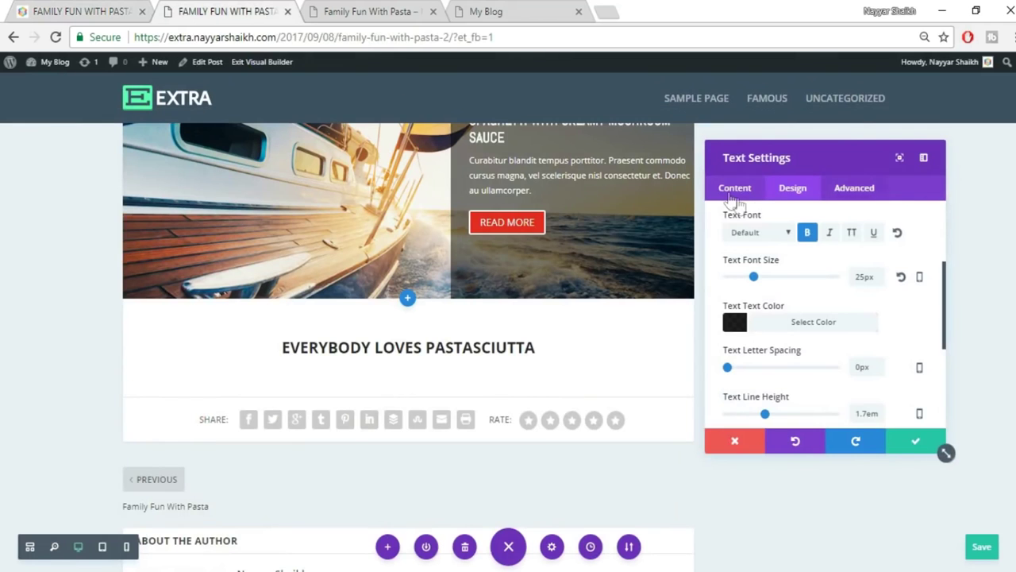
click(734, 188)
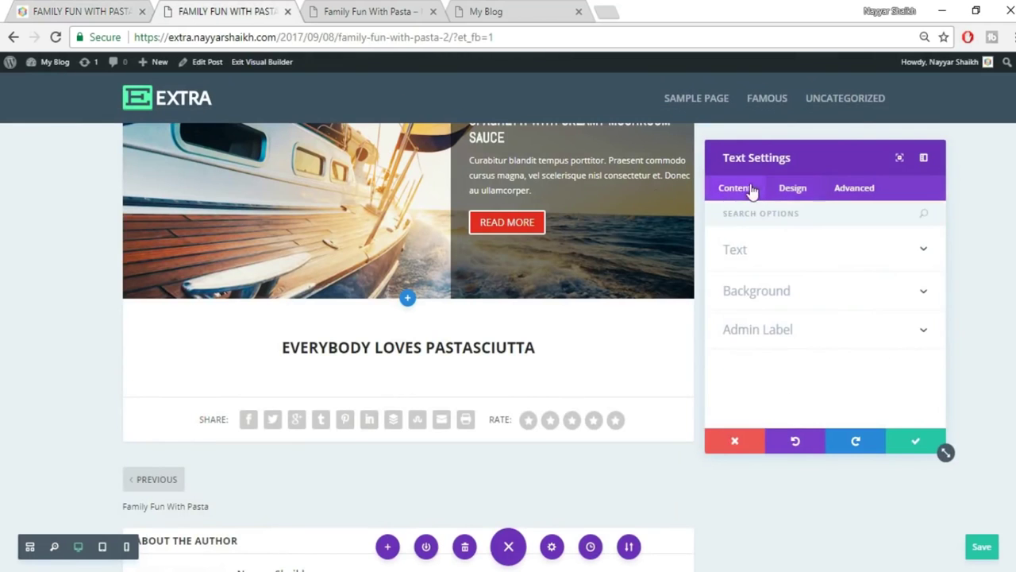
Insert the divider2 image under the heading in the Visual editor and save the module.
click(844, 268)
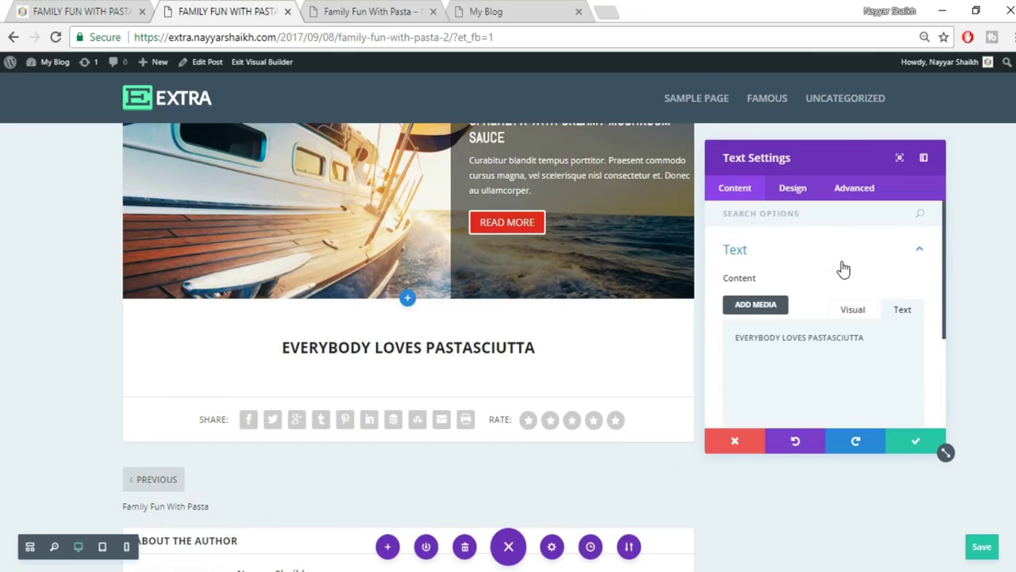
click(849, 317)
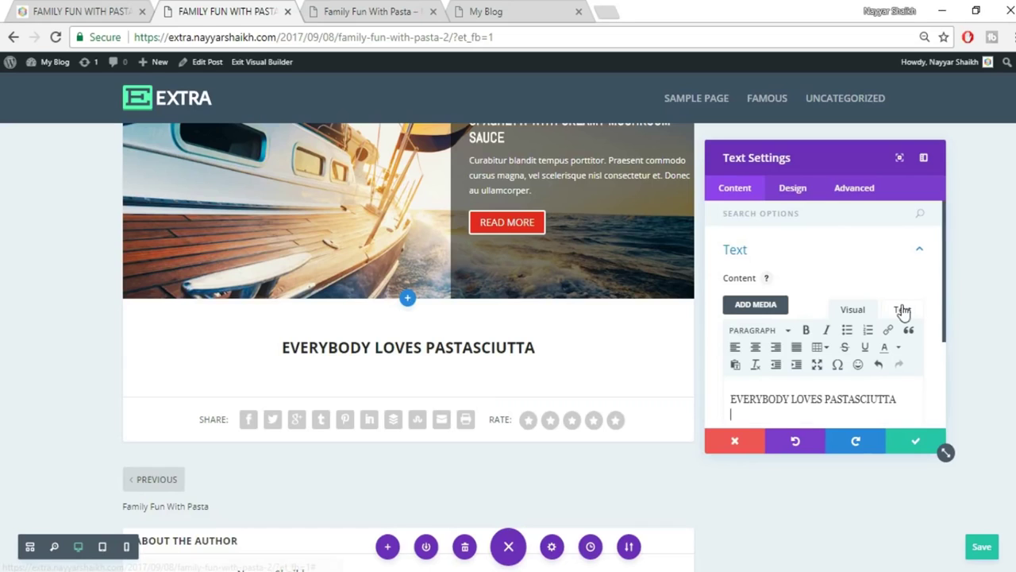
scroll(901, 311, down, 1)
click(758, 226)
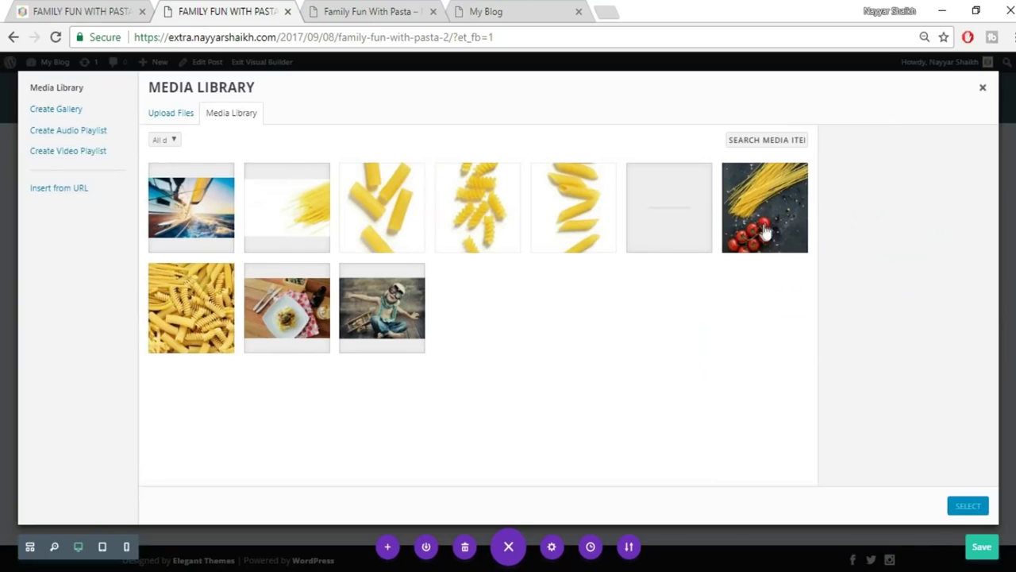
click(671, 223)
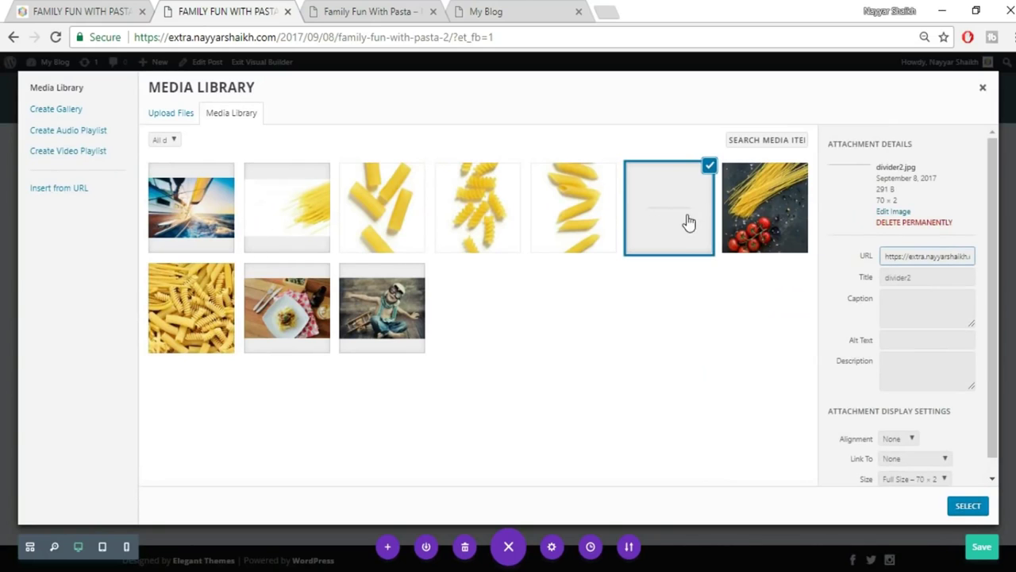
click(968, 508)
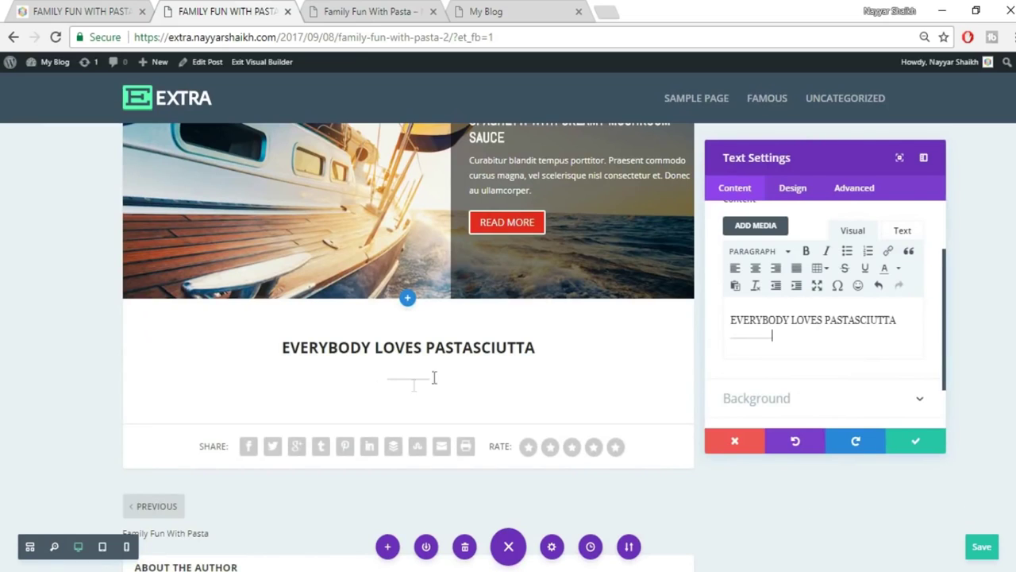
click(928, 443)
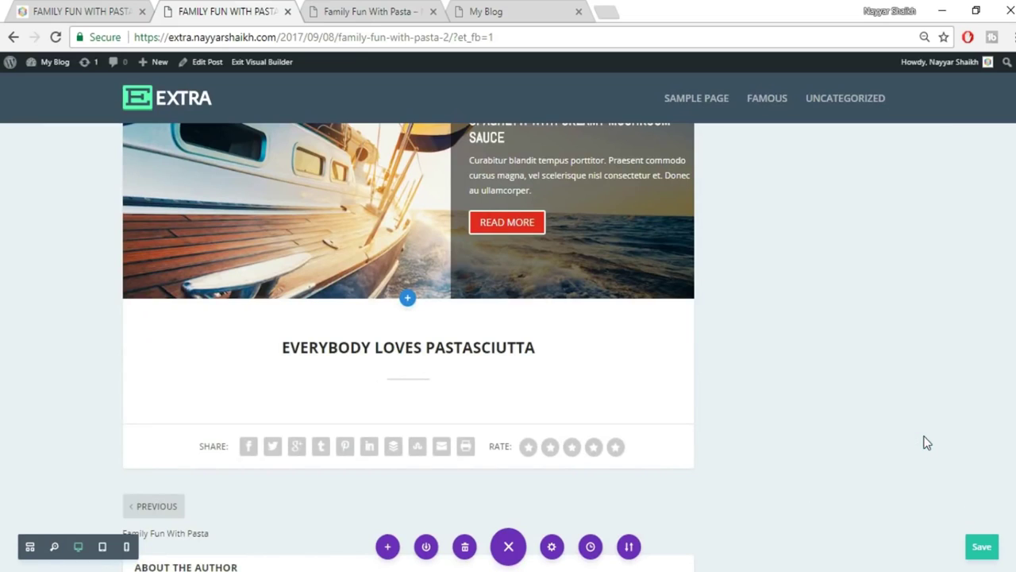
click(84, 11)
Copy the reference lorem ipsum paragraph and paste it into a new Text module below the heading.
drag(264, 235, 328, 335)
key(ctrl+c)
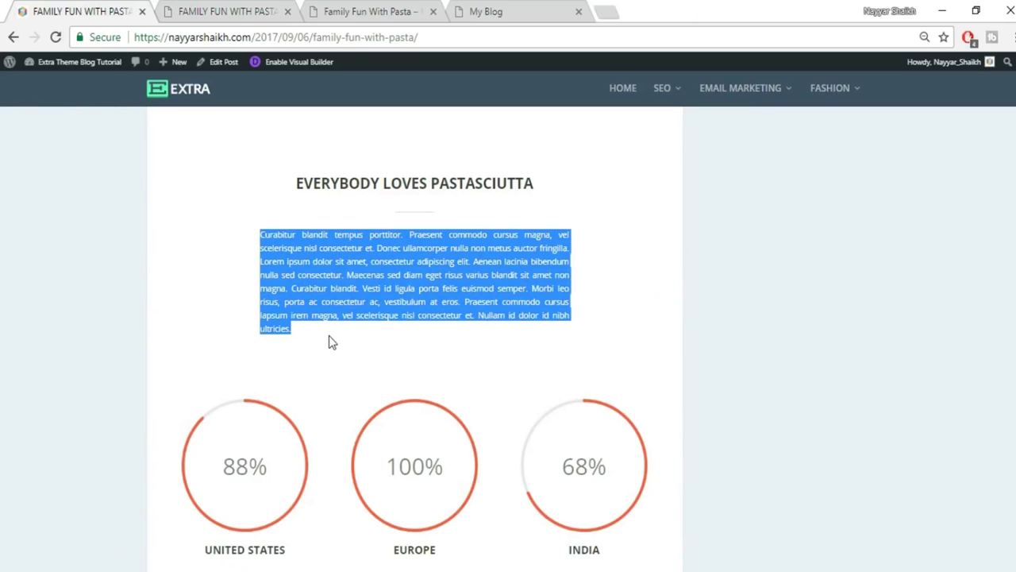
click(179, 10)
mouse_move(408, 371)
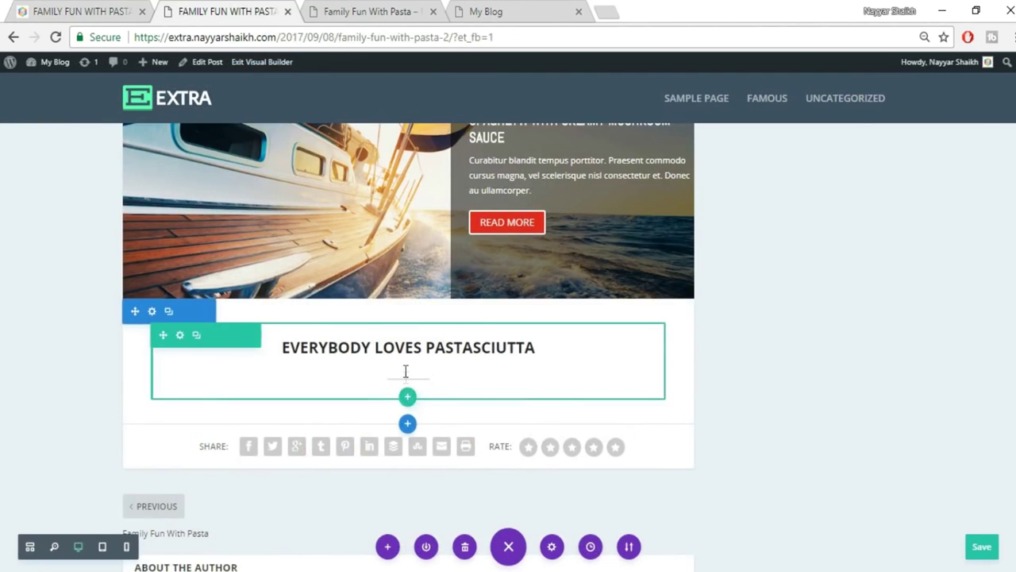
click(408, 366)
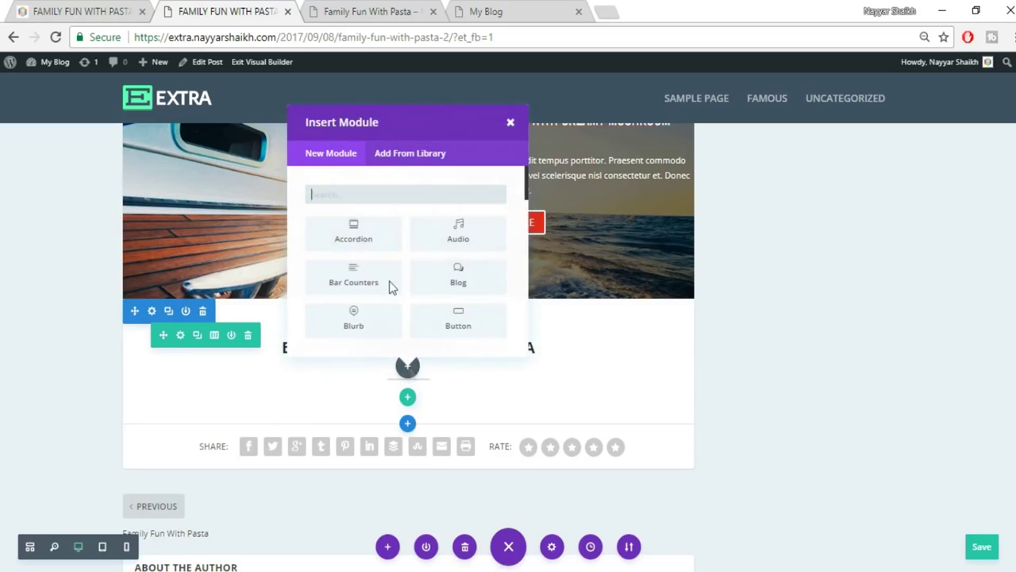
text(tex)
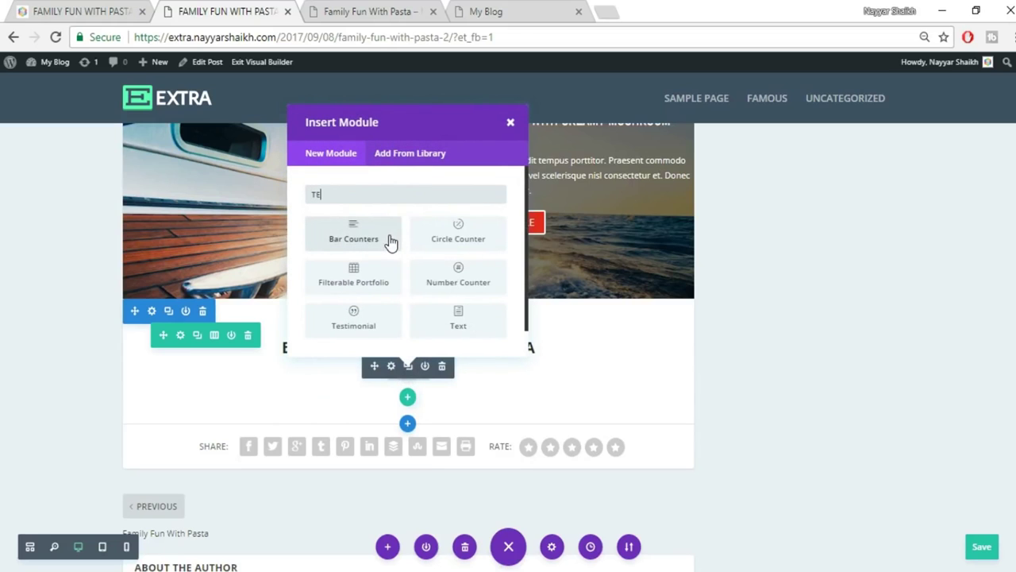
click(354, 235)
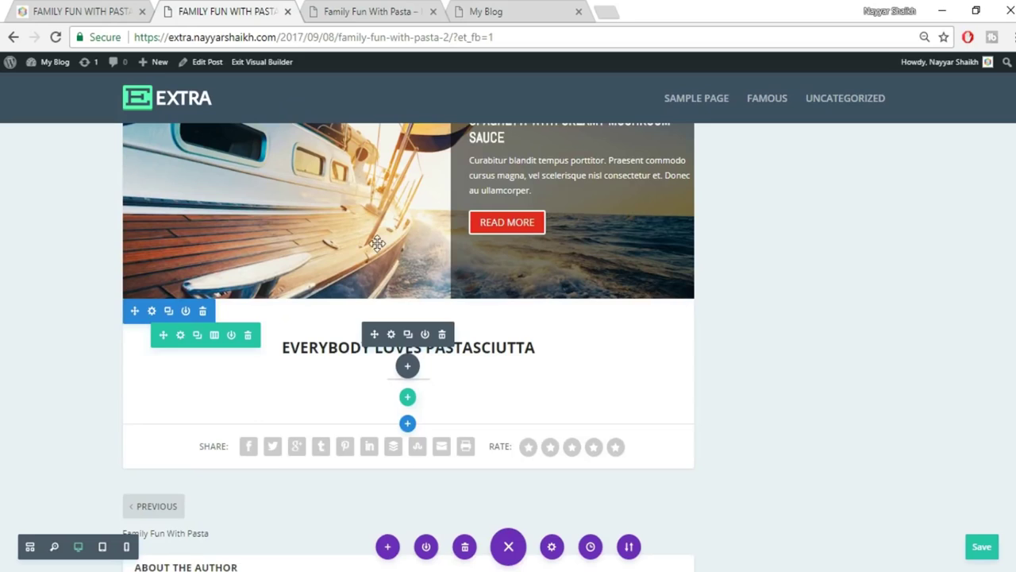
click(900, 310)
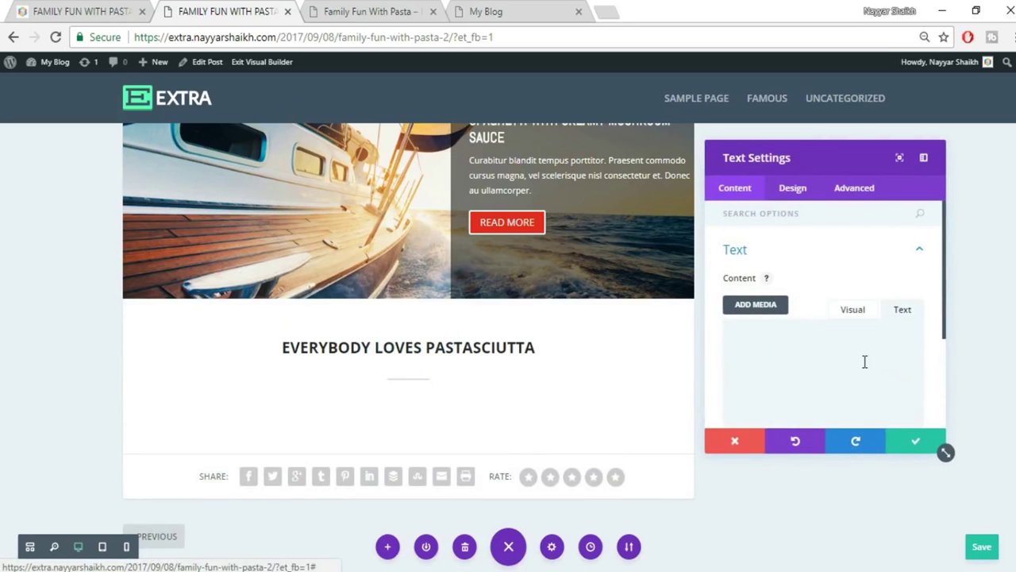
key(ctrl+v)
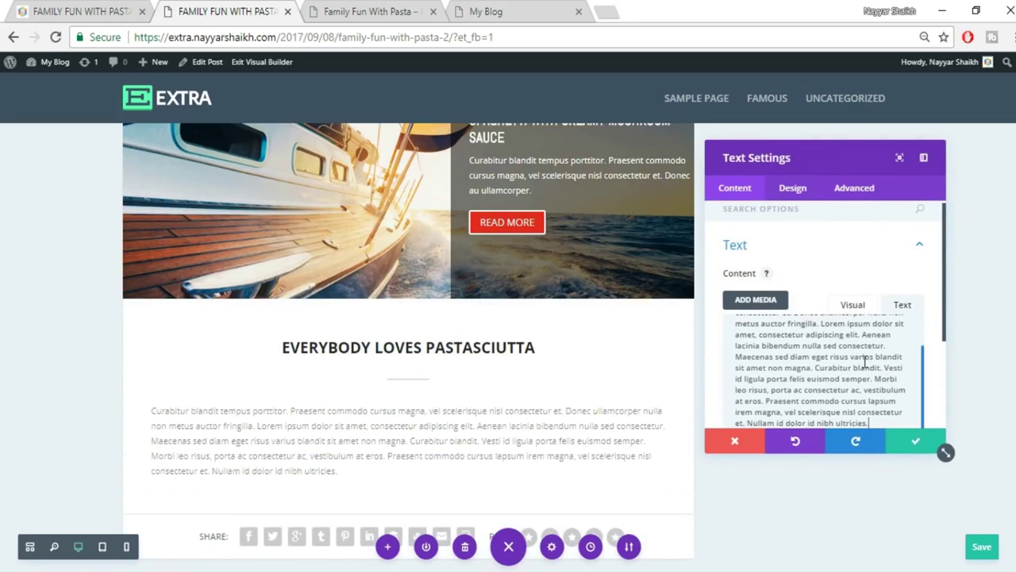
Centre the paragraph text, save the module and compare with the reference post.
click(794, 191)
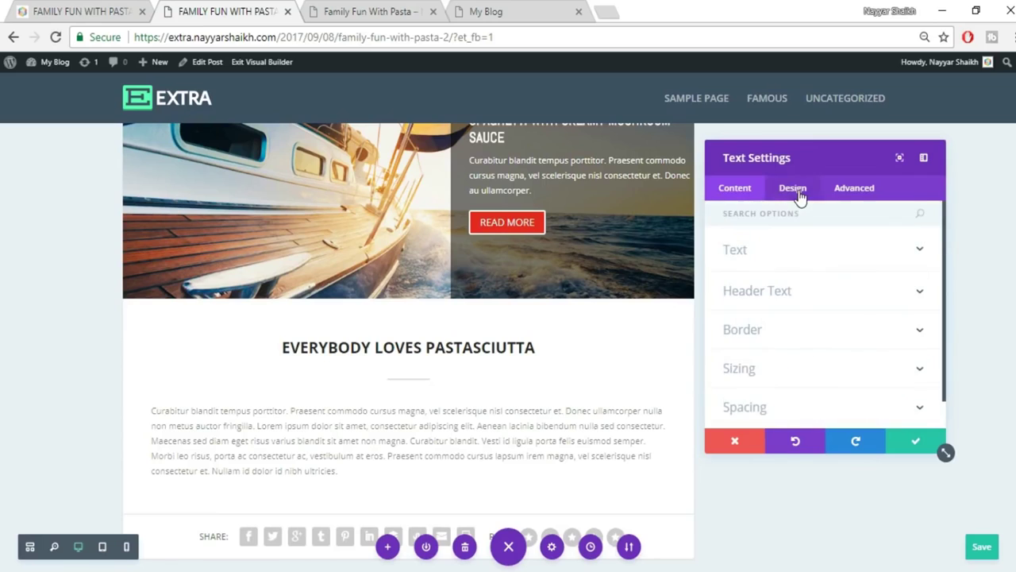
click(806, 252)
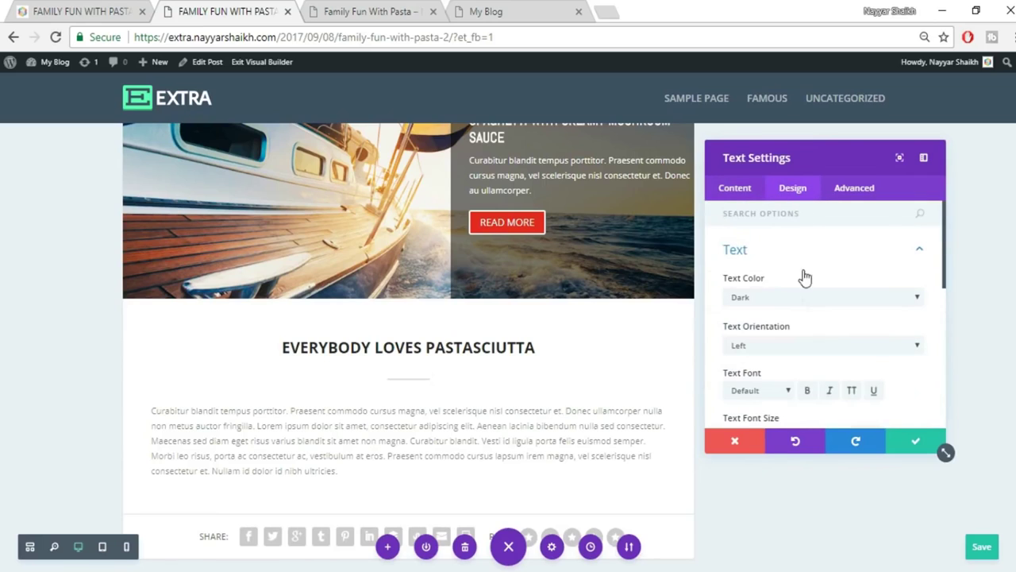
click(790, 345)
click(781, 370)
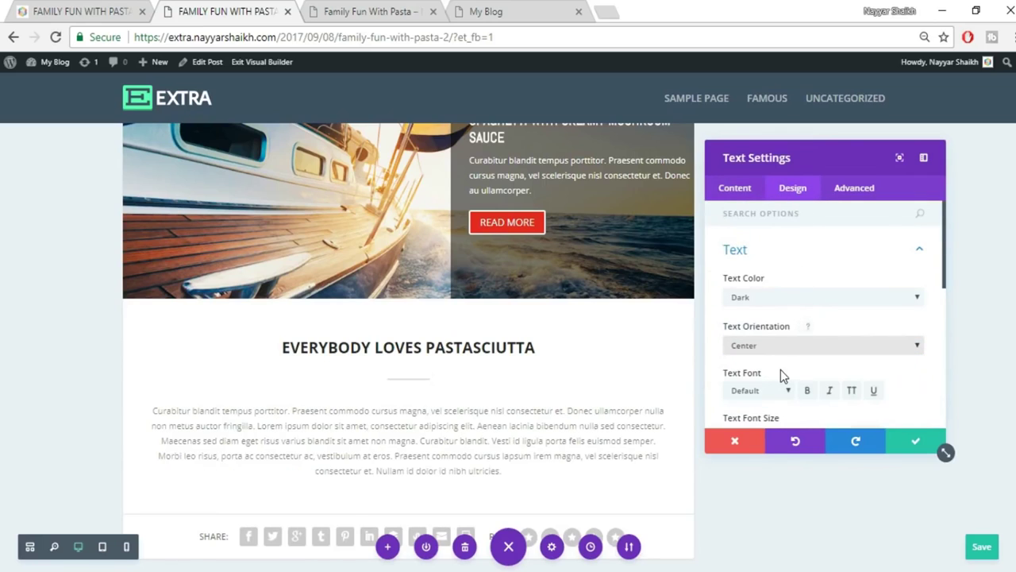
click(901, 450)
scroll(912, 449, down, 1)
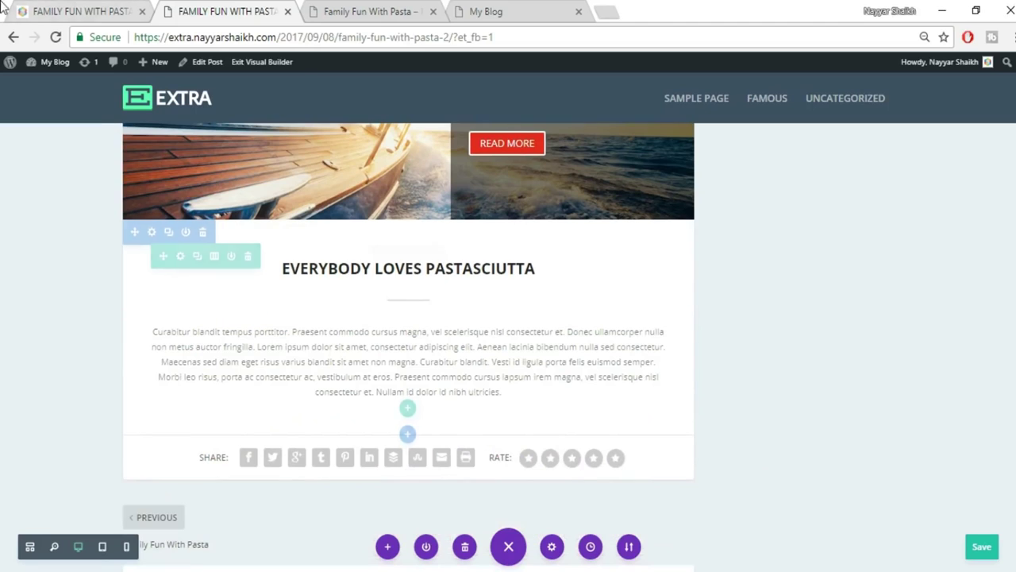
click(44, 10)
Change the paragraph's text orientation to Justified and save the module.
click(616, 248)
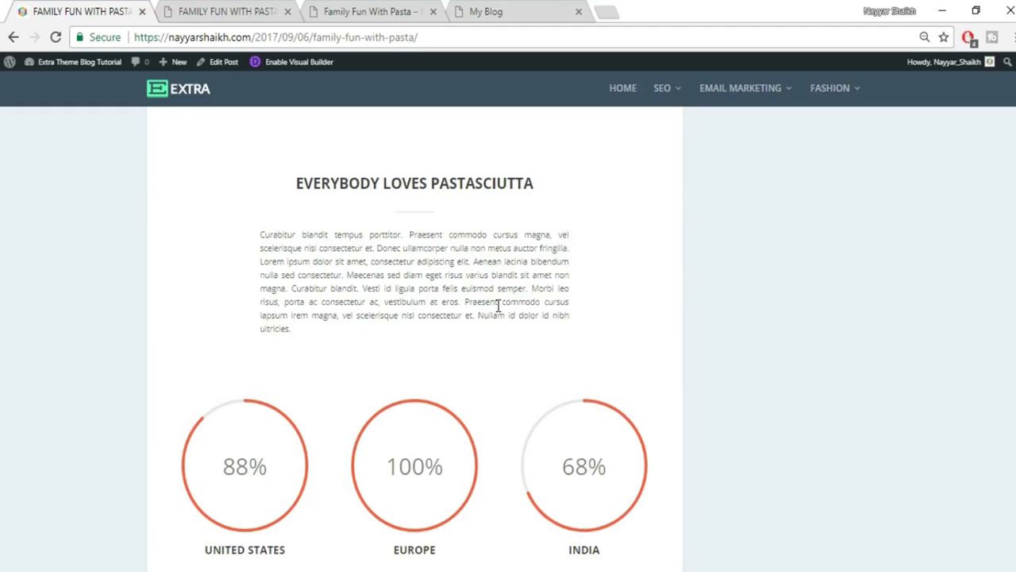
click(238, 10)
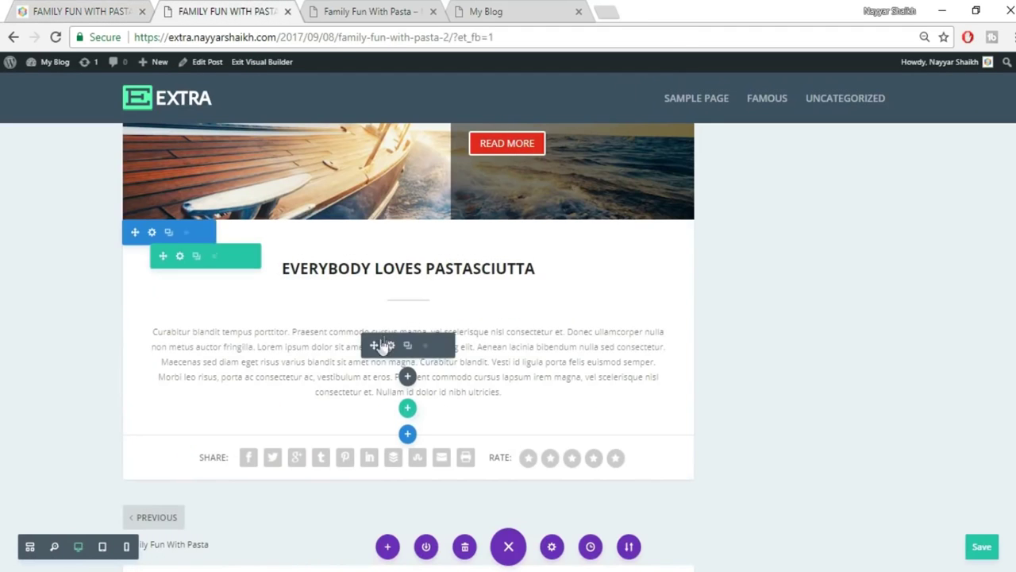
click(387, 345)
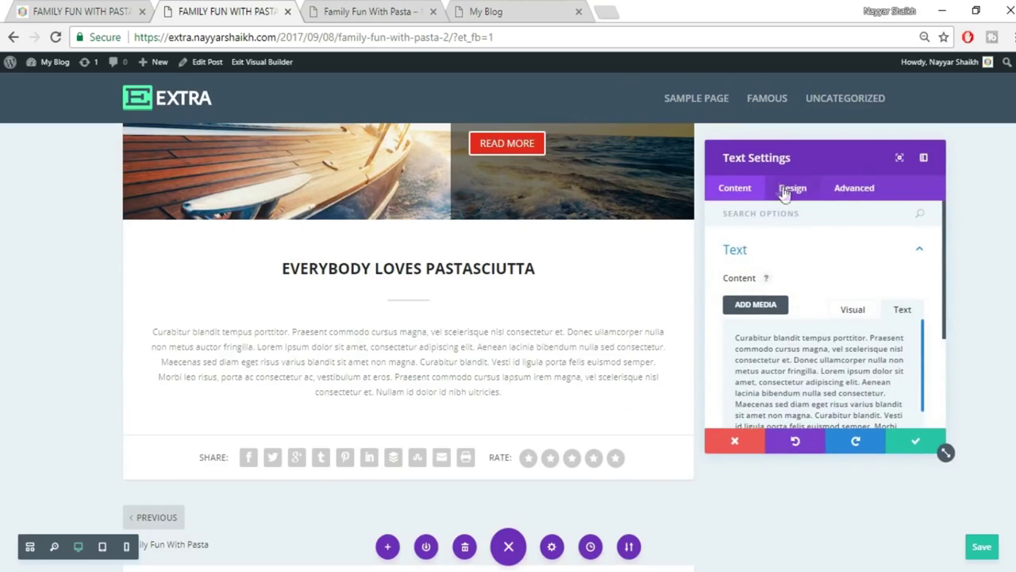
click(785, 190)
click(798, 256)
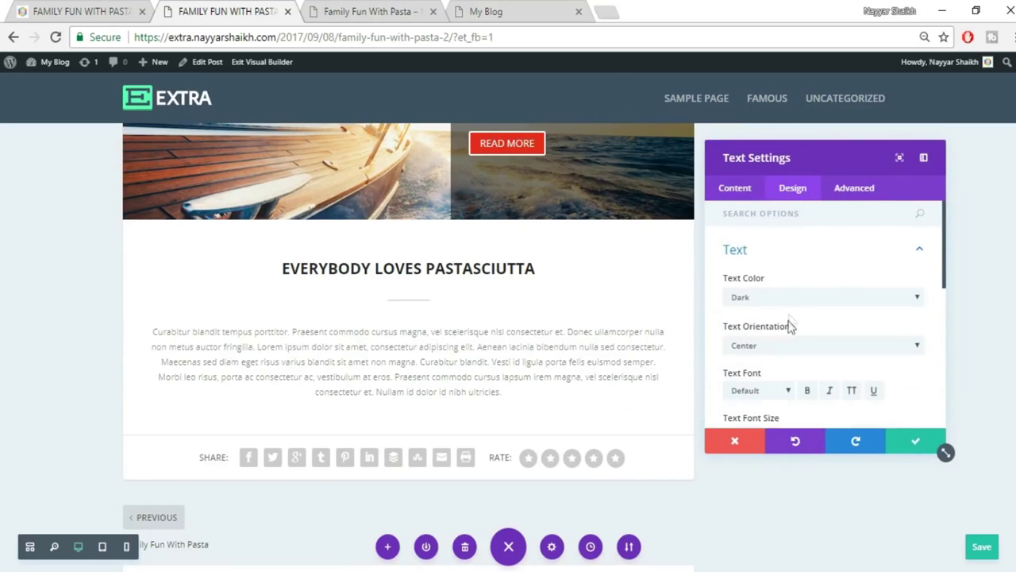
click(790, 344)
click(778, 390)
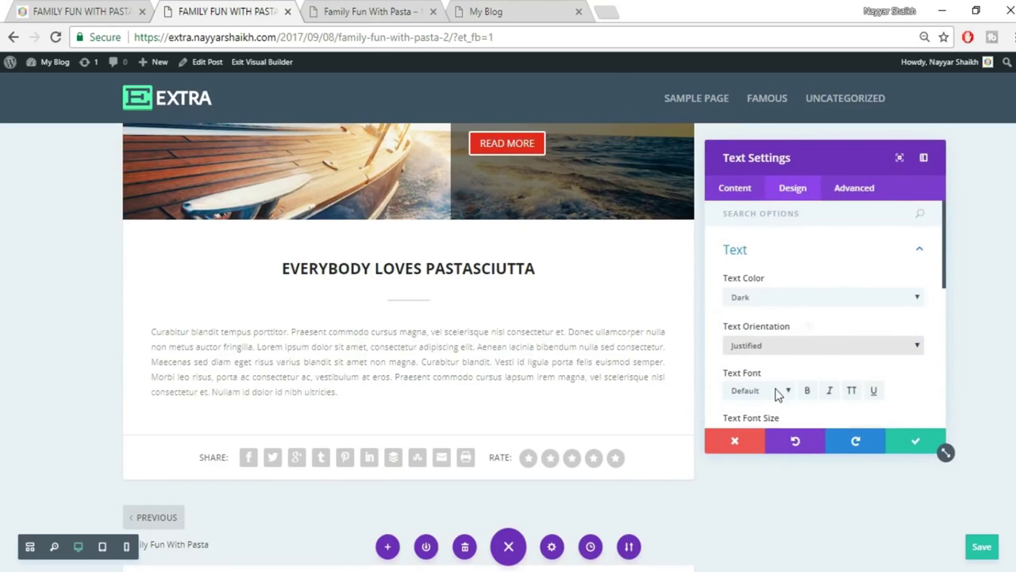
click(915, 444)
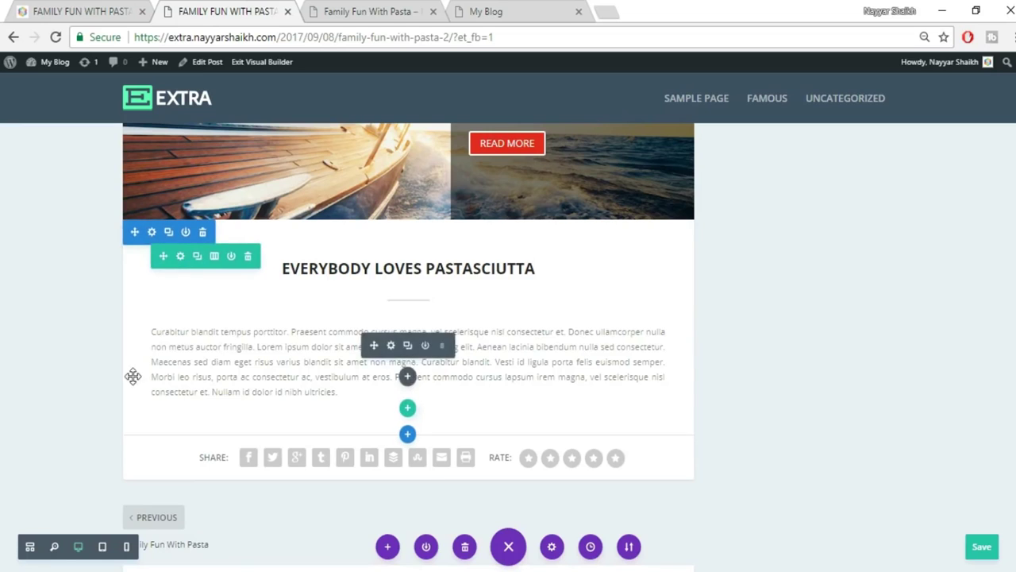
Widen the section's left, right and top padding to inset the paragraph and heading.
drag(129, 358, 186, 362)
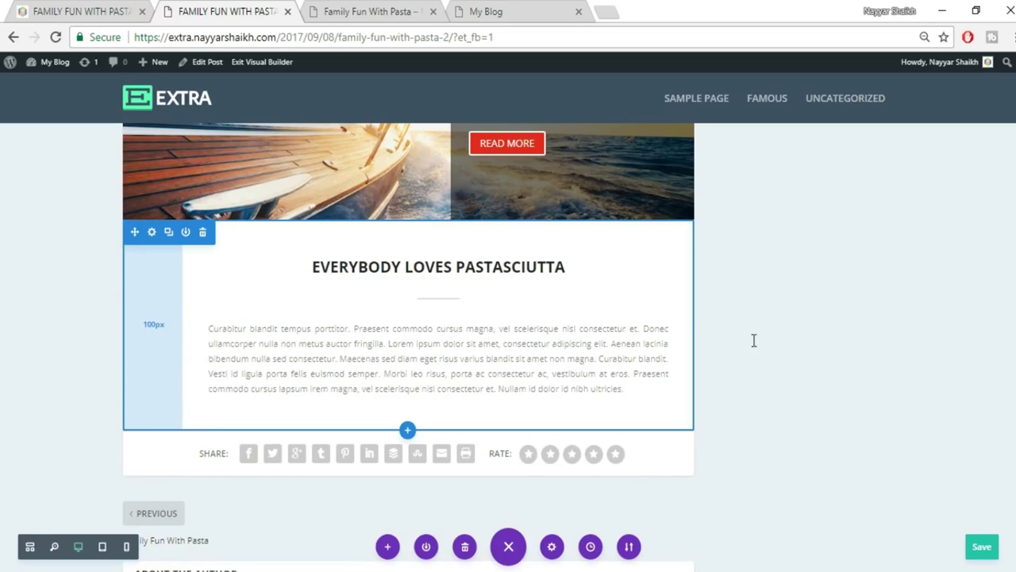
drag(680, 329, 631, 336)
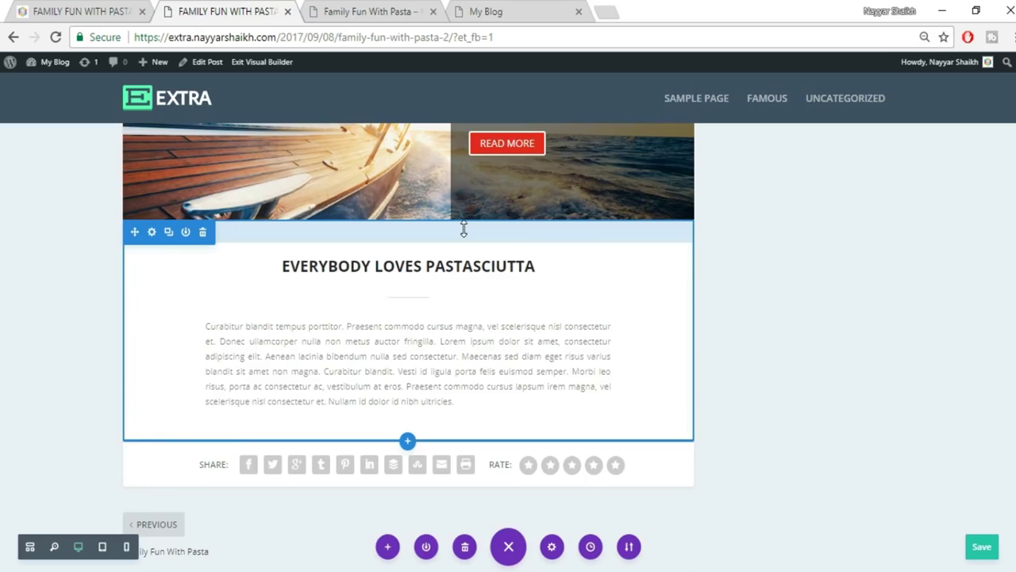
drag(463, 231, 460, 243)
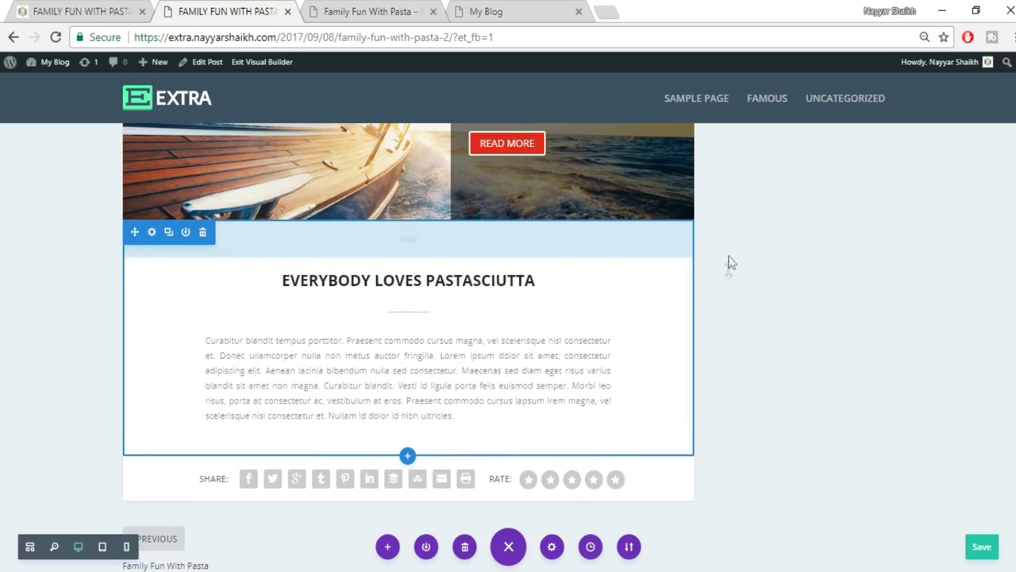
scroll(888, 296, down, 1)
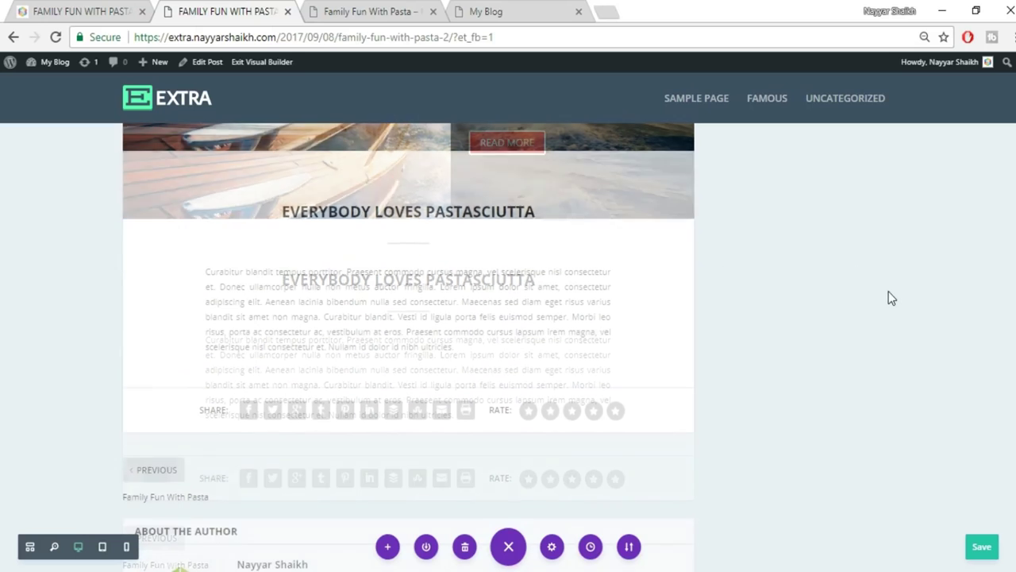
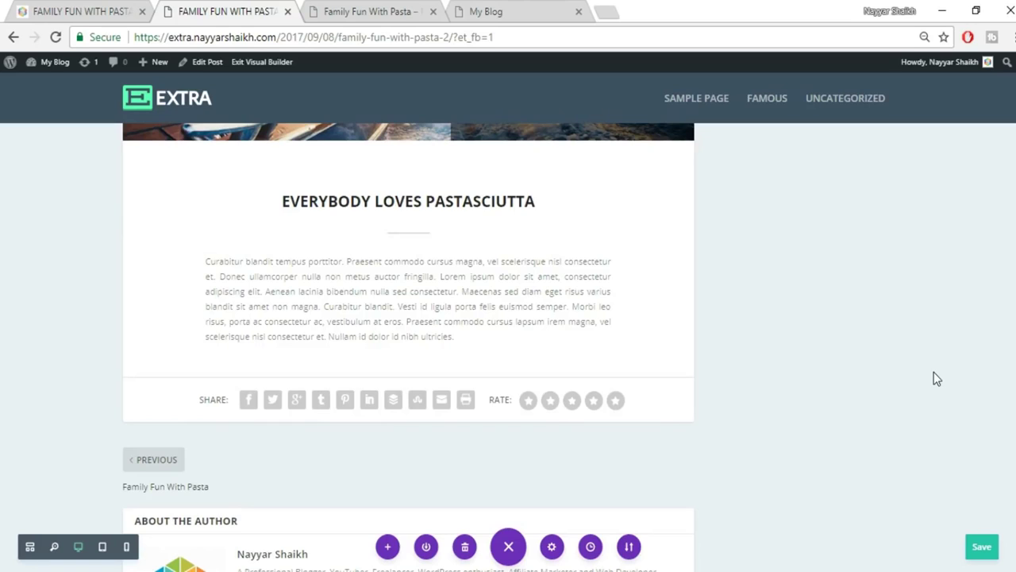
After checking the reference post's percentage circles, add a Regular section below the pastasciutta text.
mouse_move(643, 262)
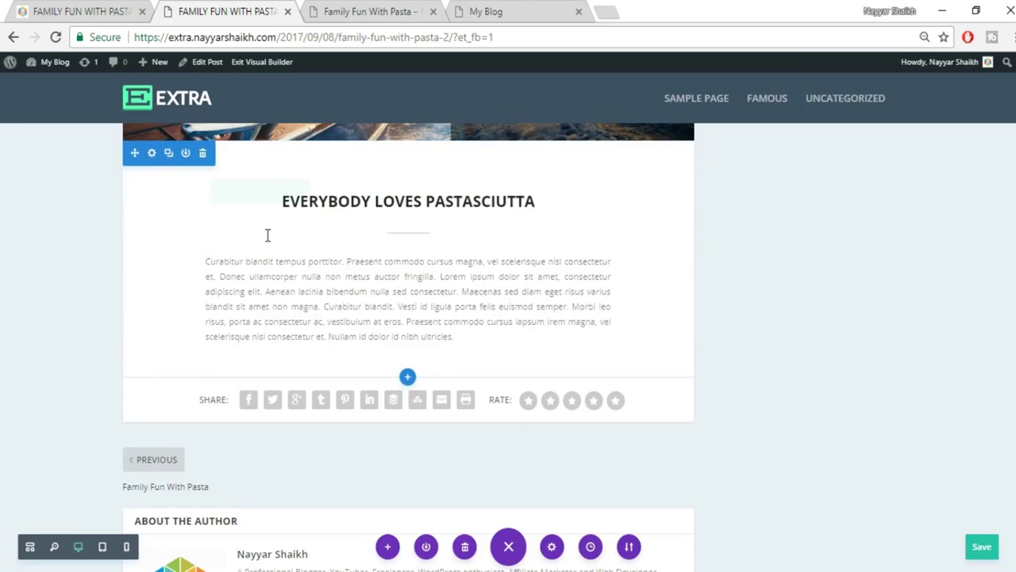
click(102, 7)
scroll(701, 413, down, 2)
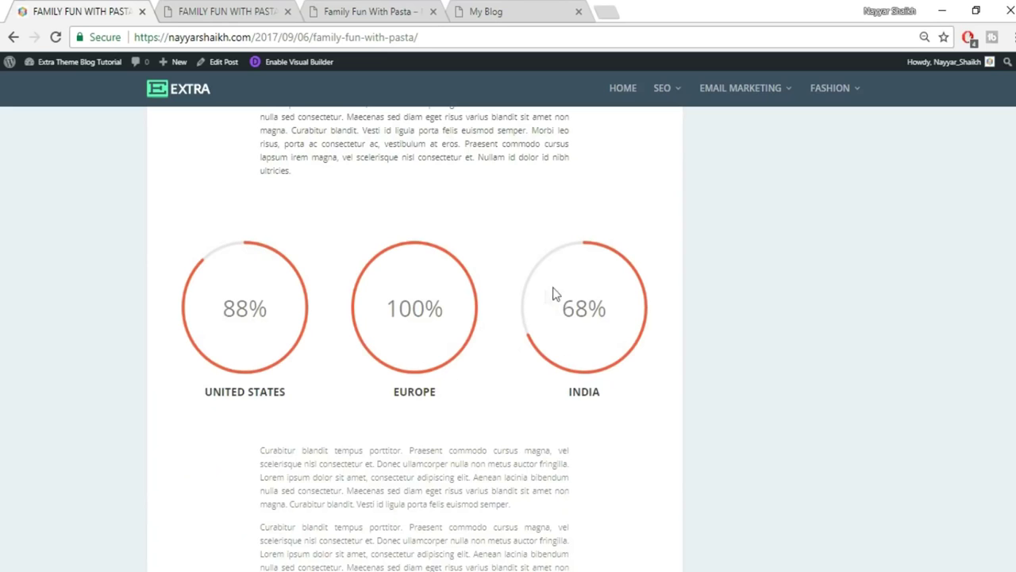
click(262, 8)
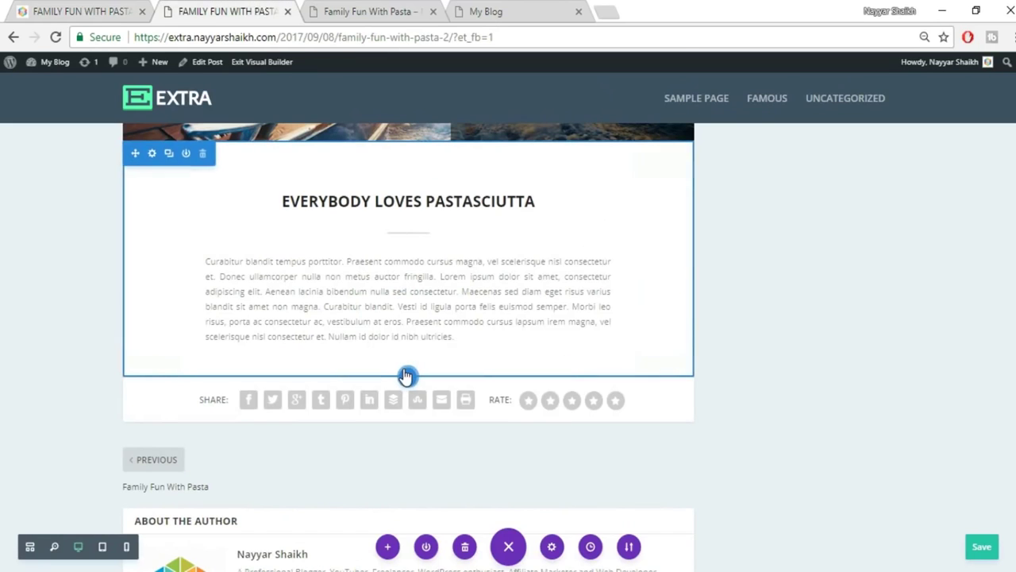
click(405, 378)
click(346, 338)
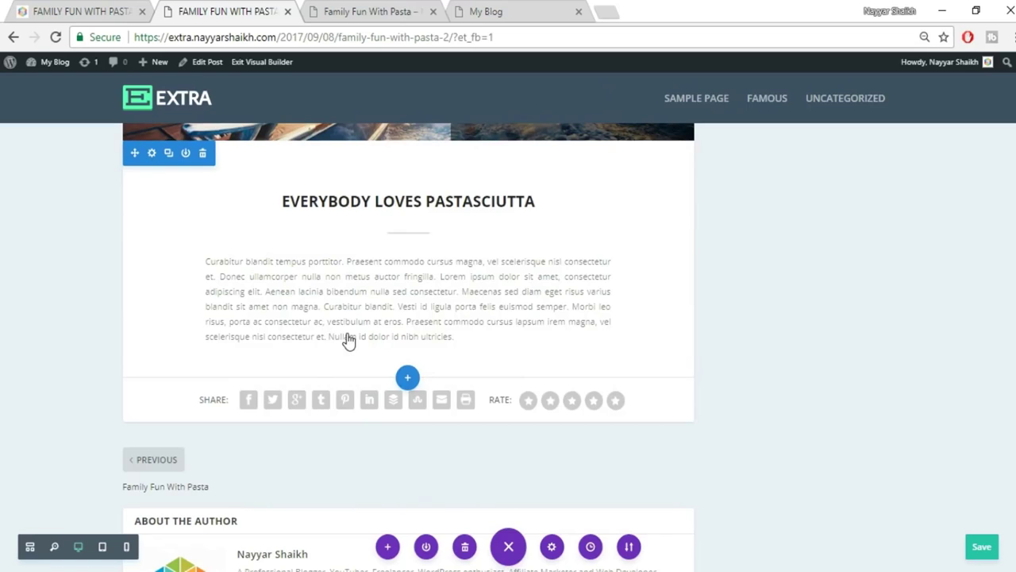
Give the new section a three-column row and filter the module list for Circle Counter.
click(99, 8)
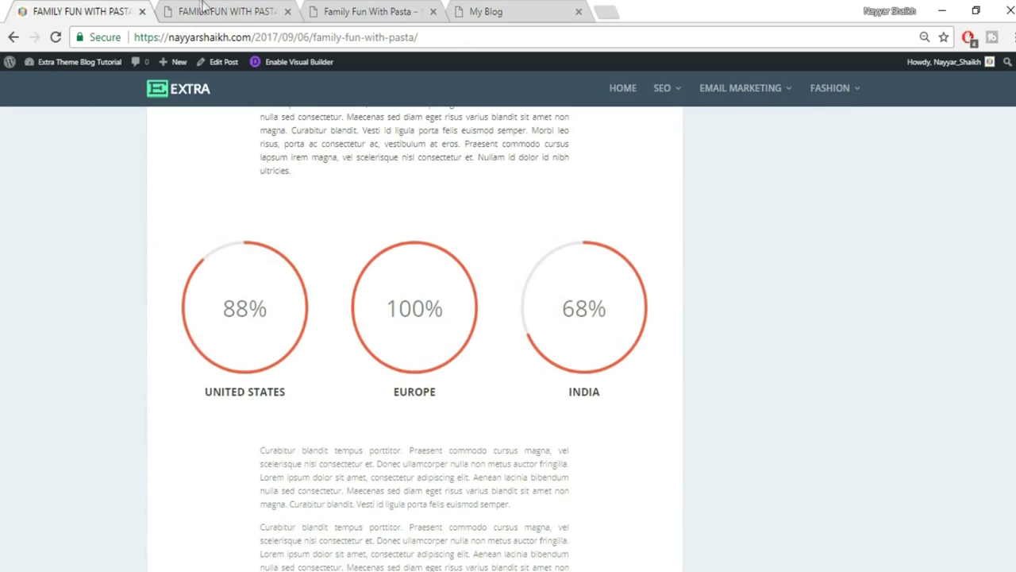
click(204, 11)
click(494, 279)
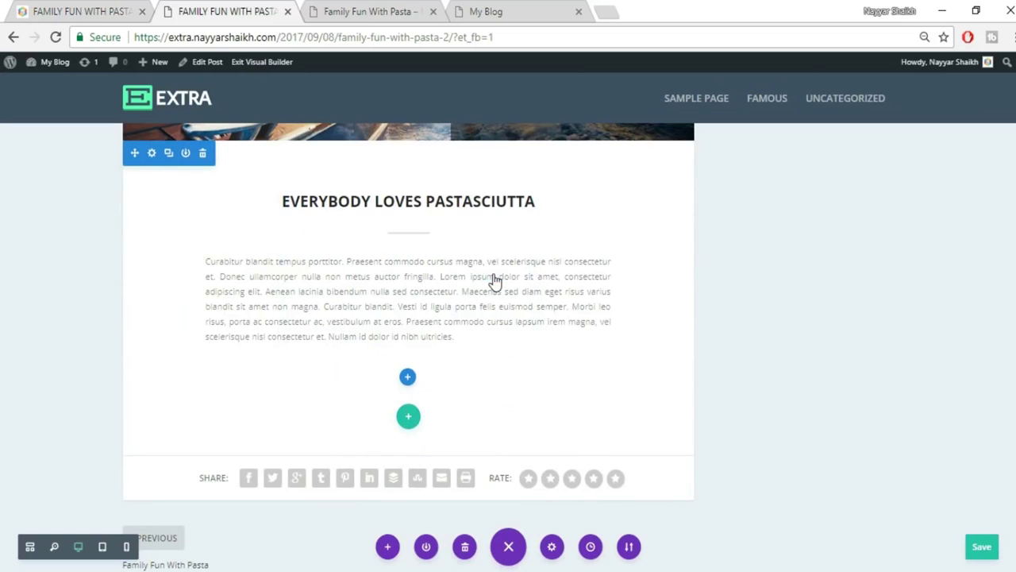
text(cl)
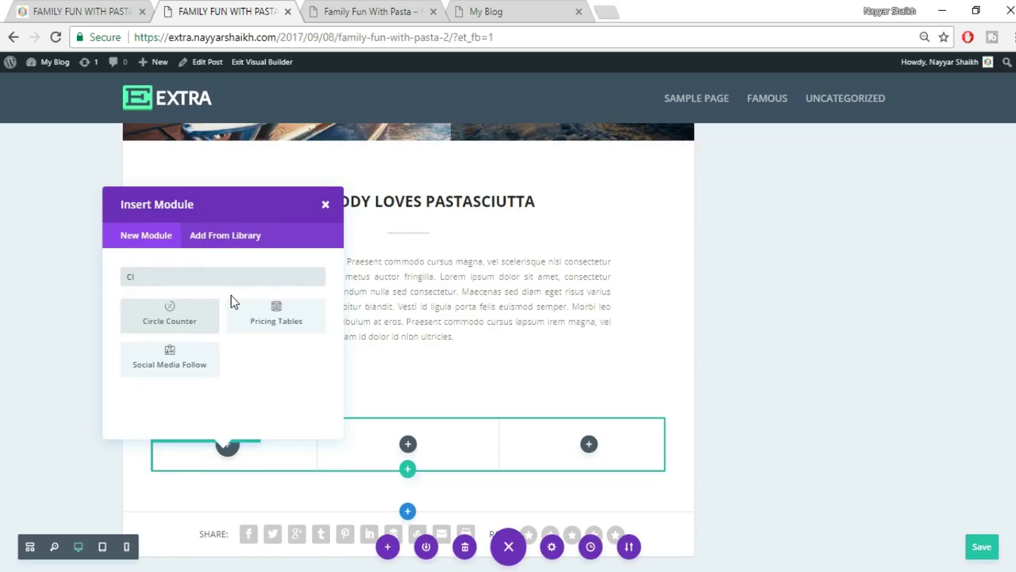
Add a Circle Counter to the first column, titled UNITED STATES from the reference post.
click(164, 332)
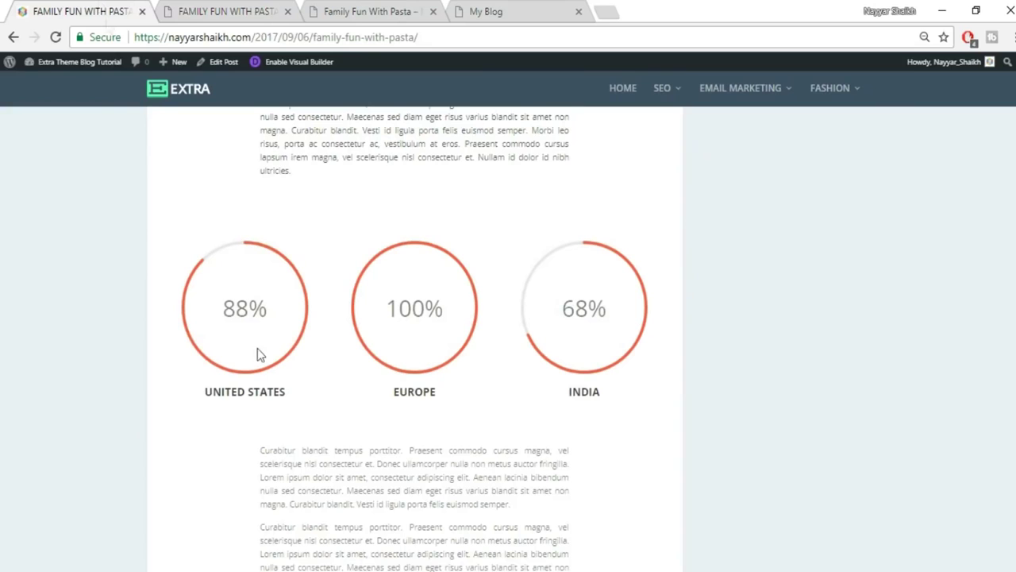
drag(205, 392, 321, 397)
key(ctrl+c)
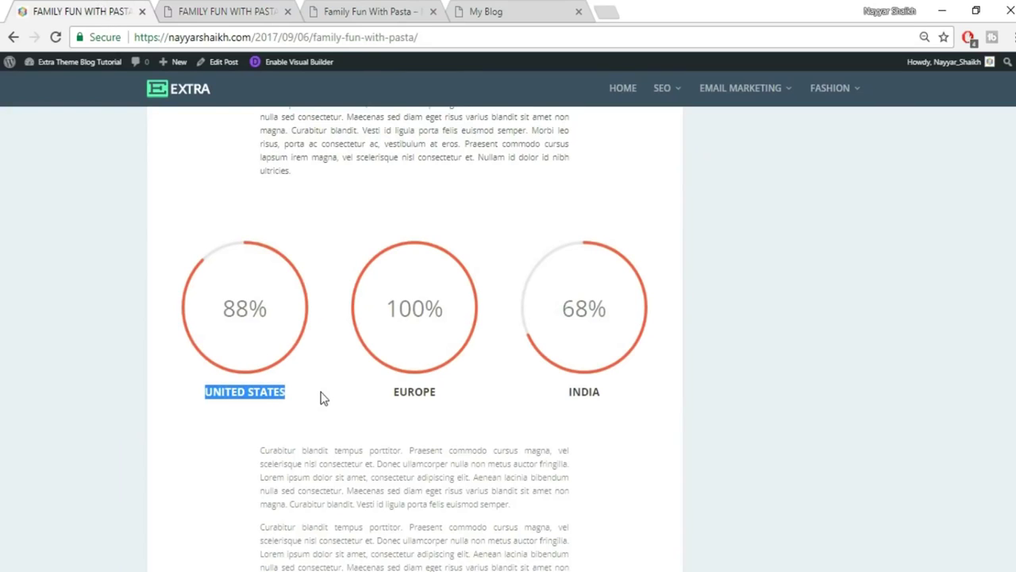
click(202, 7)
click(746, 297)
key(ctrl+v)
Set the counter's number to 88 and bring up its Design options.
click(80, 10)
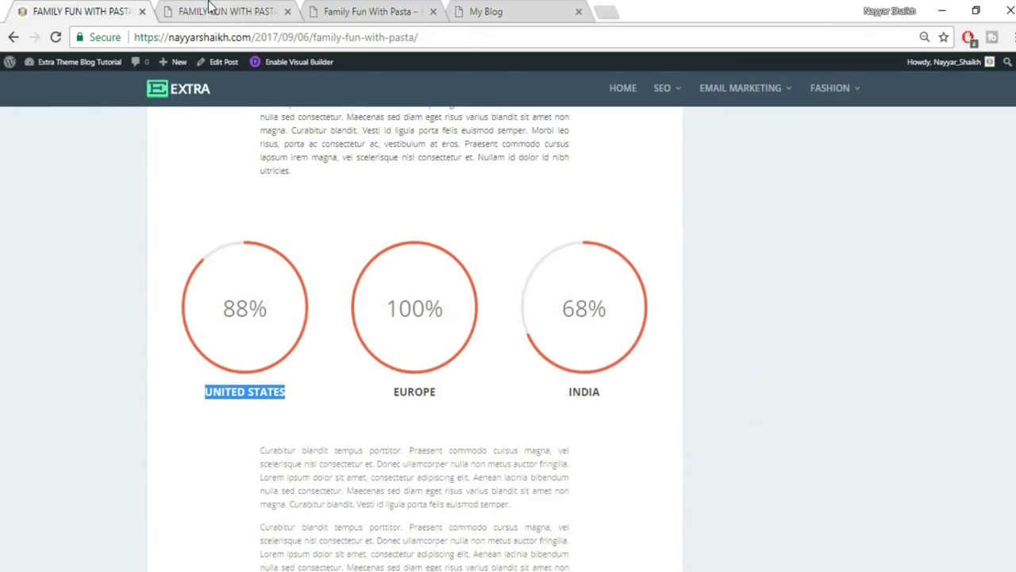
click(210, 8)
key(Tab)
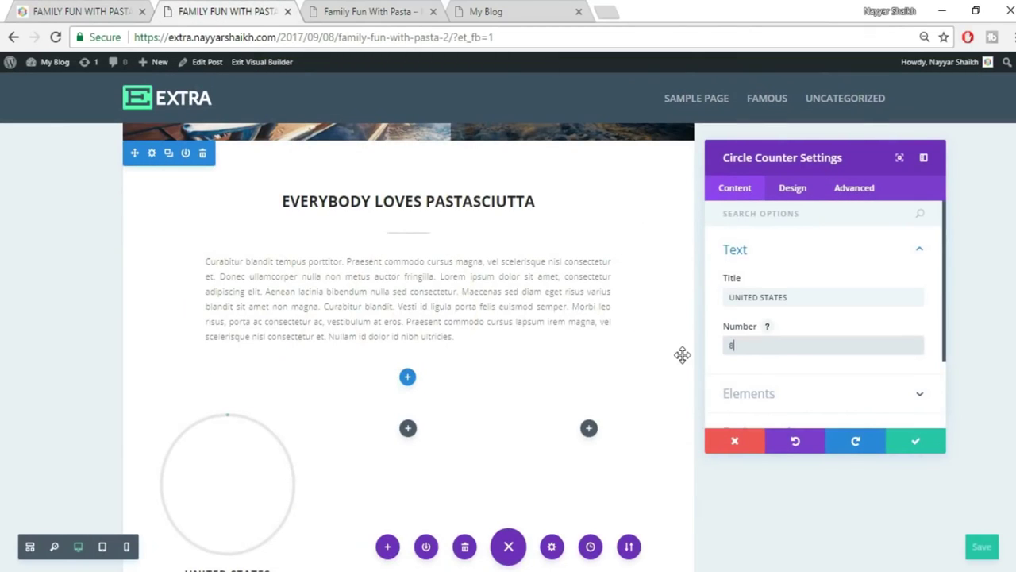
scroll(649, 358, down, 2)
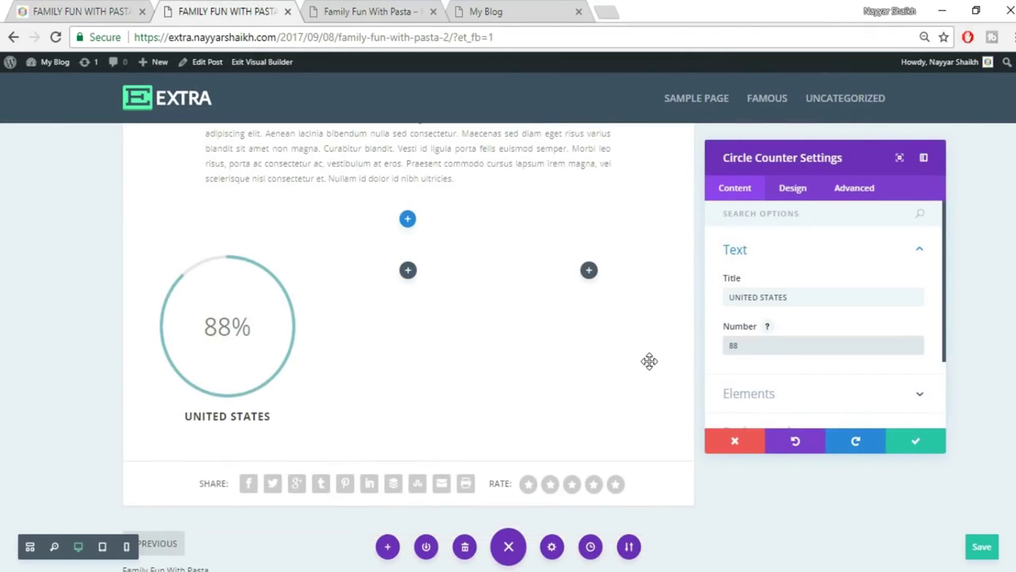
click(799, 190)
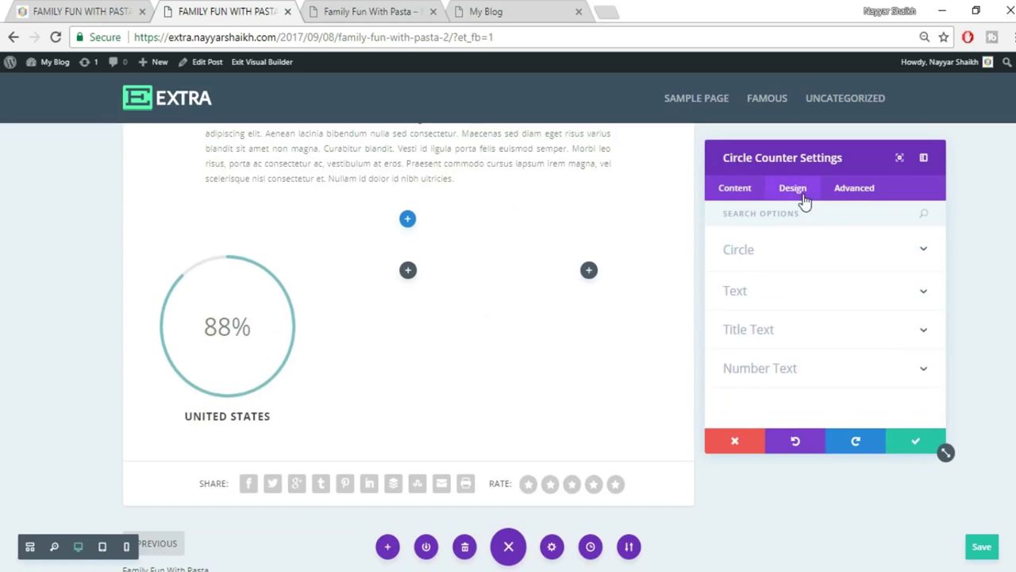
Try a red circle colour on the counter, then reset the circle colour to default.
click(72, 12)
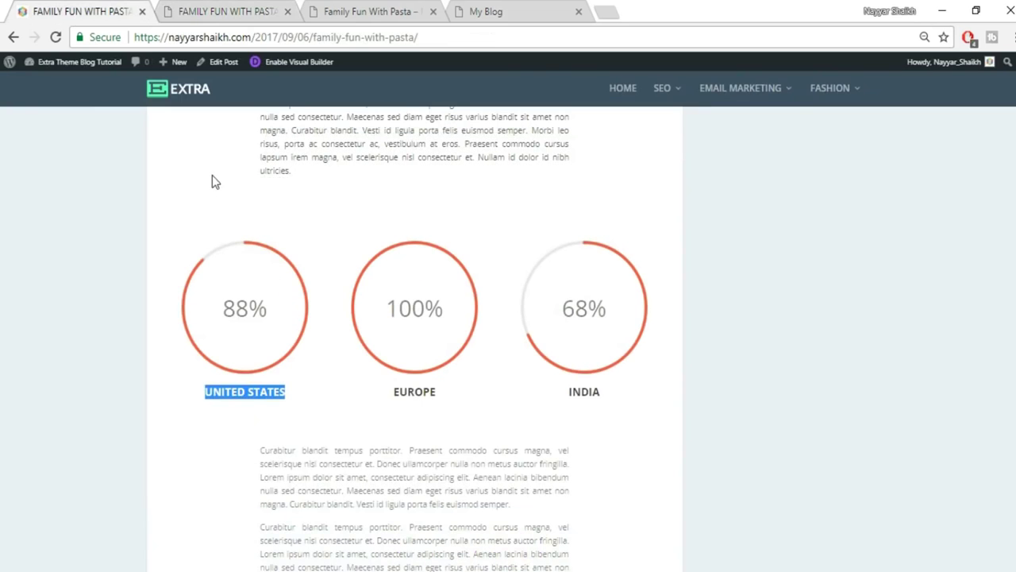
click(219, 11)
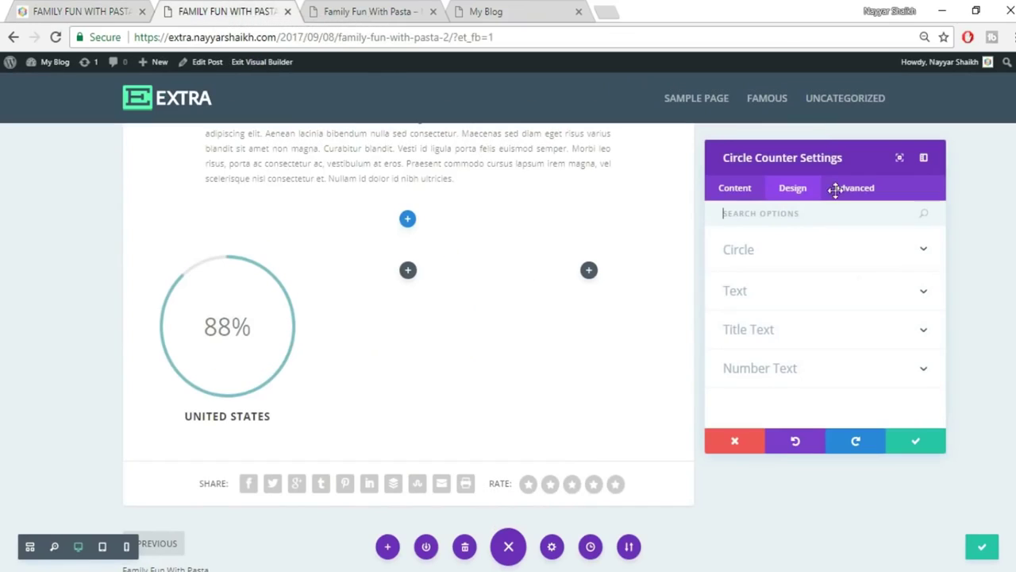
click(840, 258)
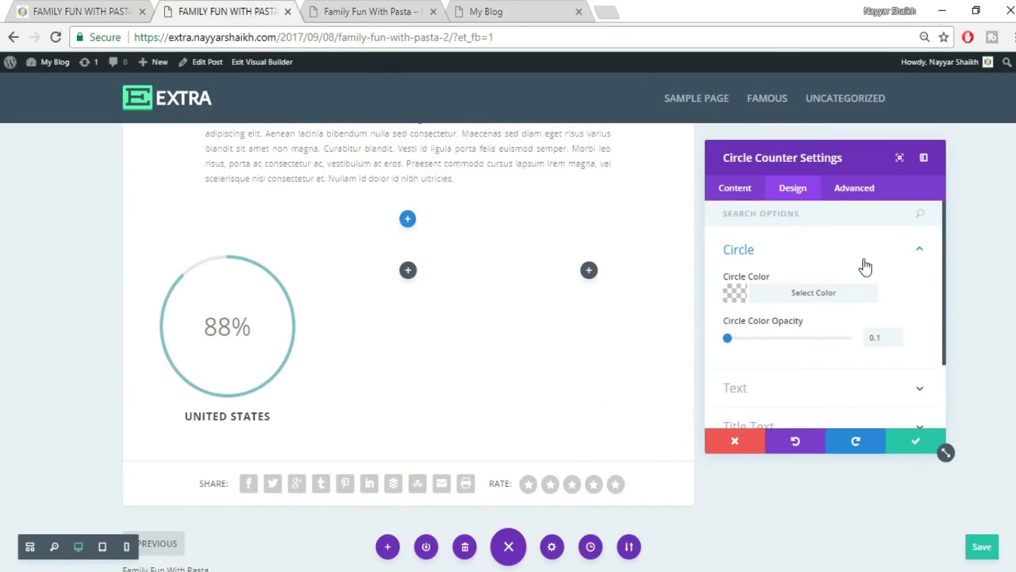
click(814, 292)
scroll(898, 295, down, 2)
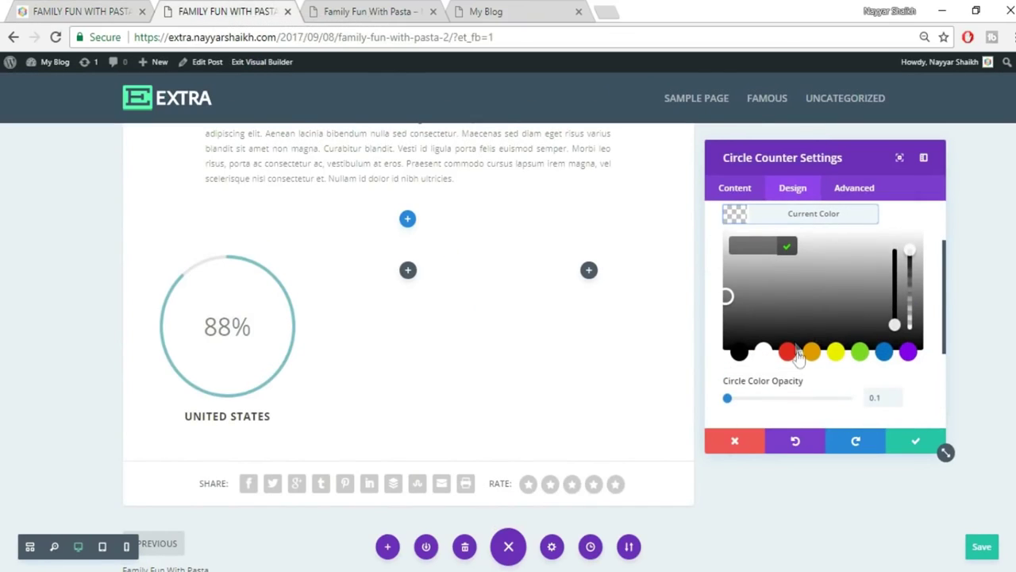
click(788, 352)
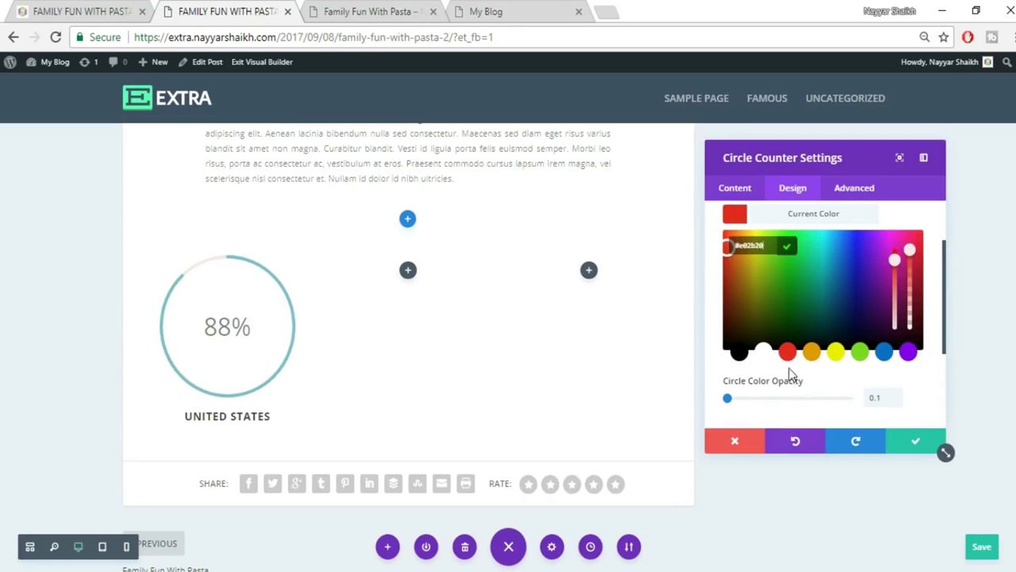
click(816, 383)
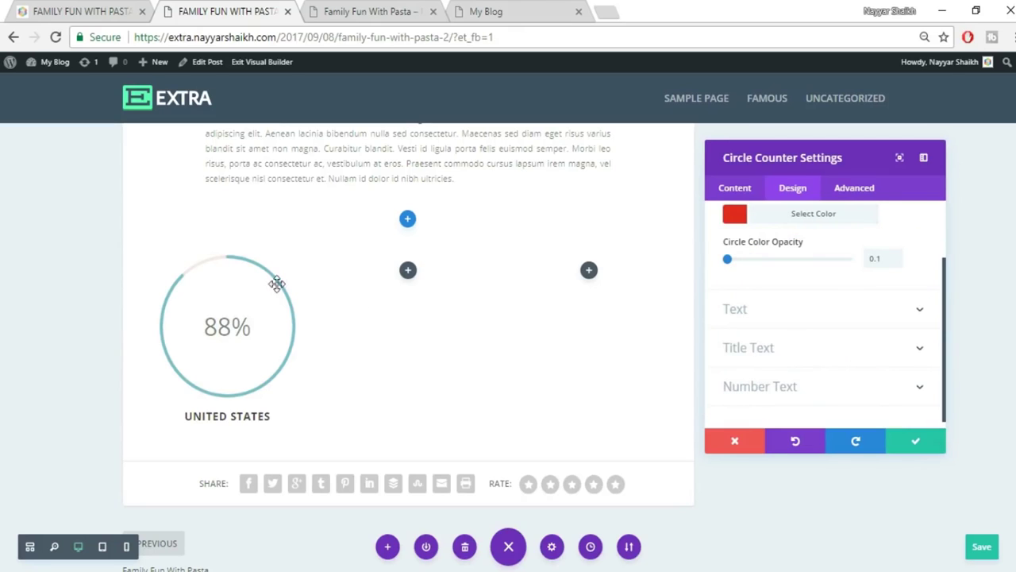
scroll(847, 288, up, 2)
click(850, 298)
click(830, 301)
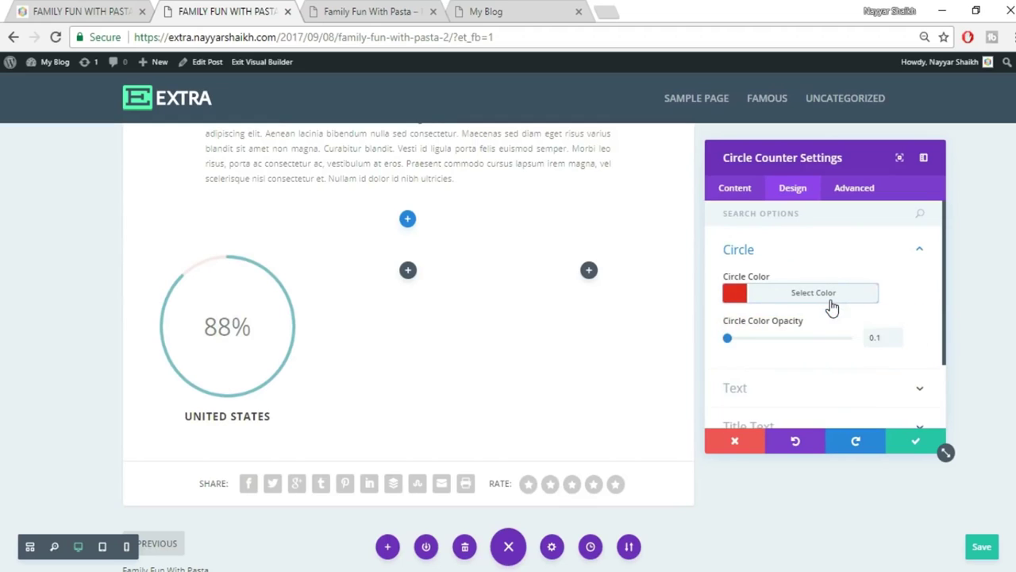
click(810, 297)
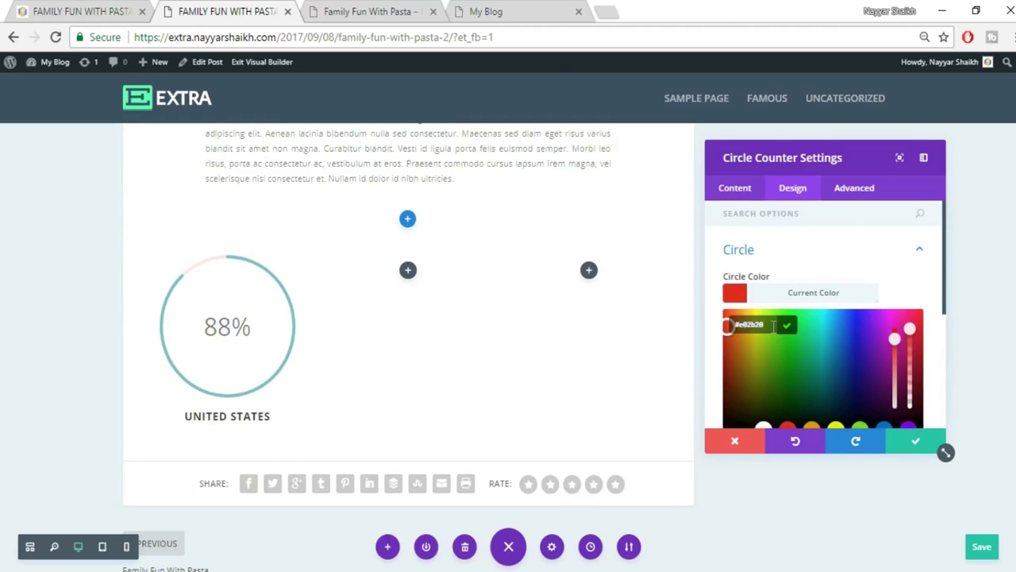
click(839, 250)
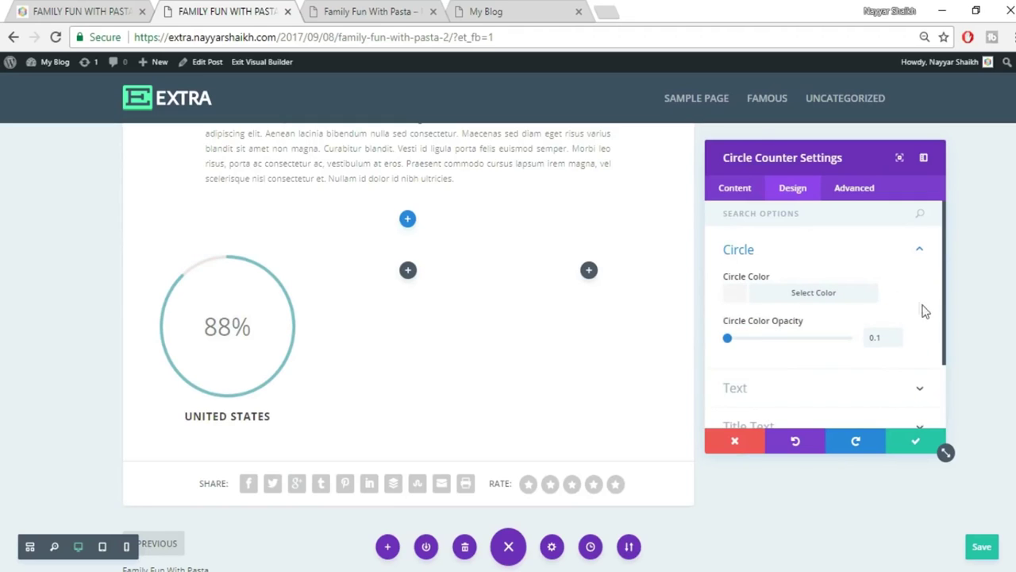
scroll(923, 310, down, 1)
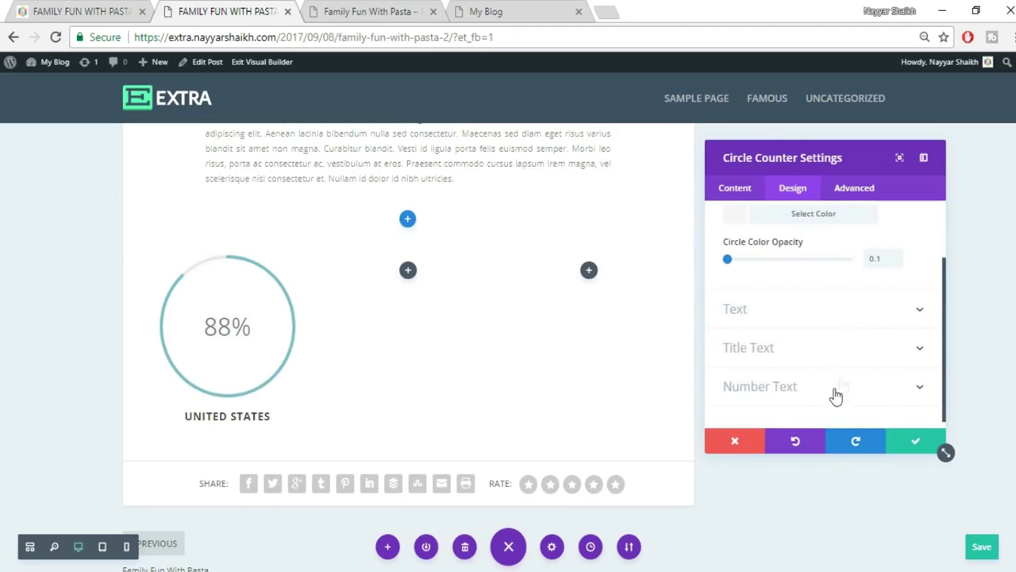
scroll(822, 355, up, 1)
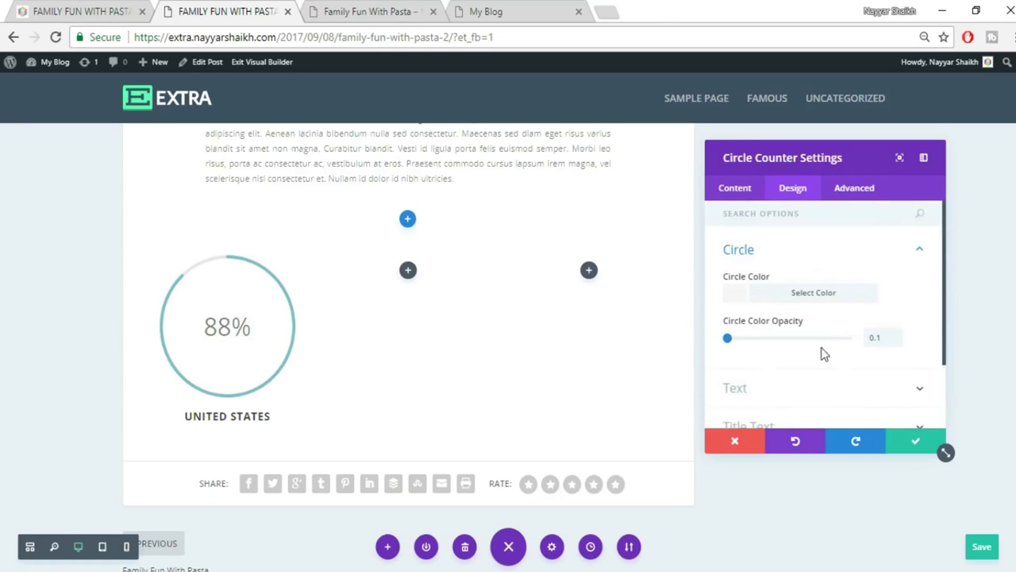
Make the counter's progress bar red (#e02b20), save the settings, and compare with the reference.
click(738, 192)
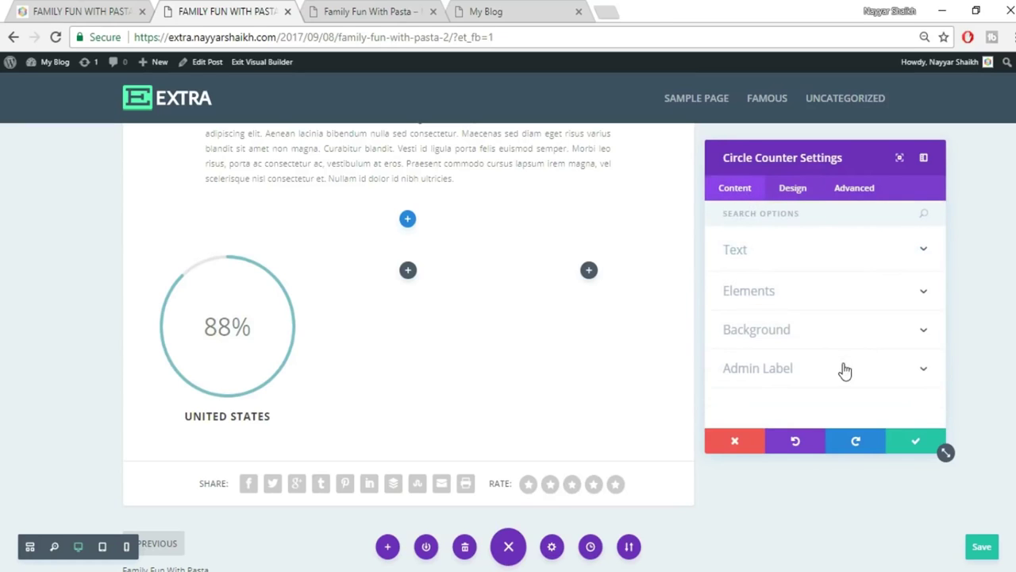
click(813, 330)
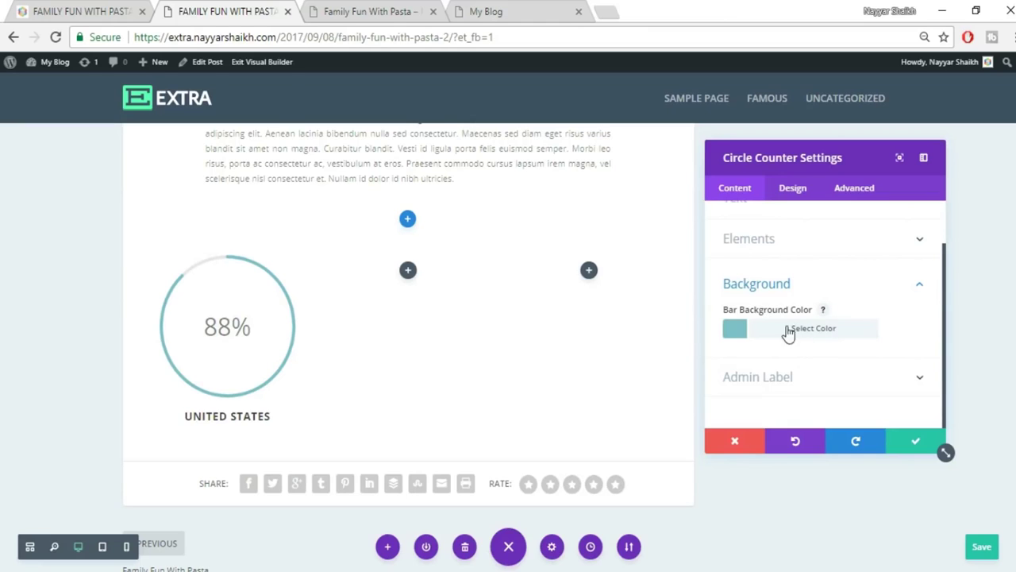
click(818, 332)
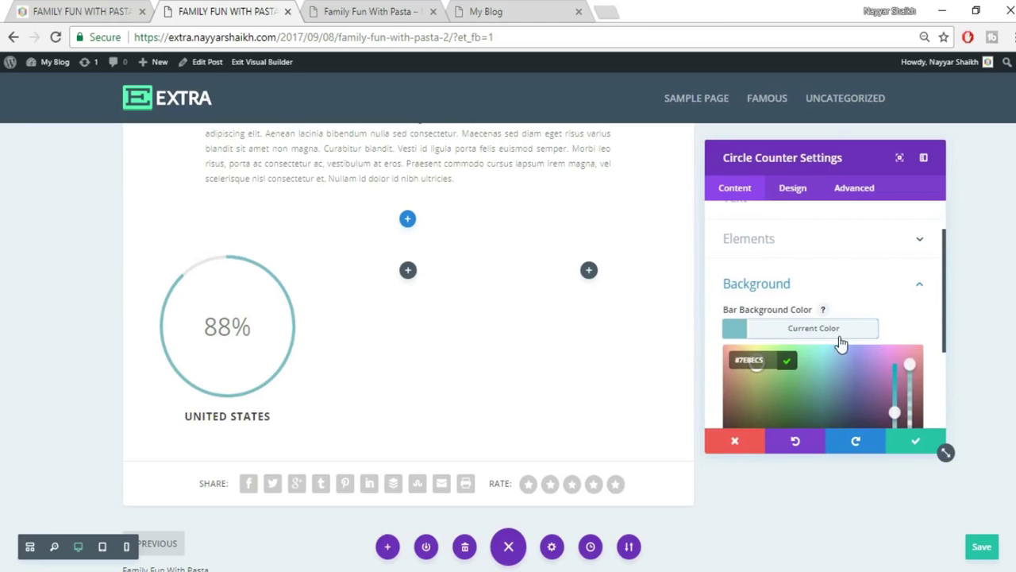
click(790, 333)
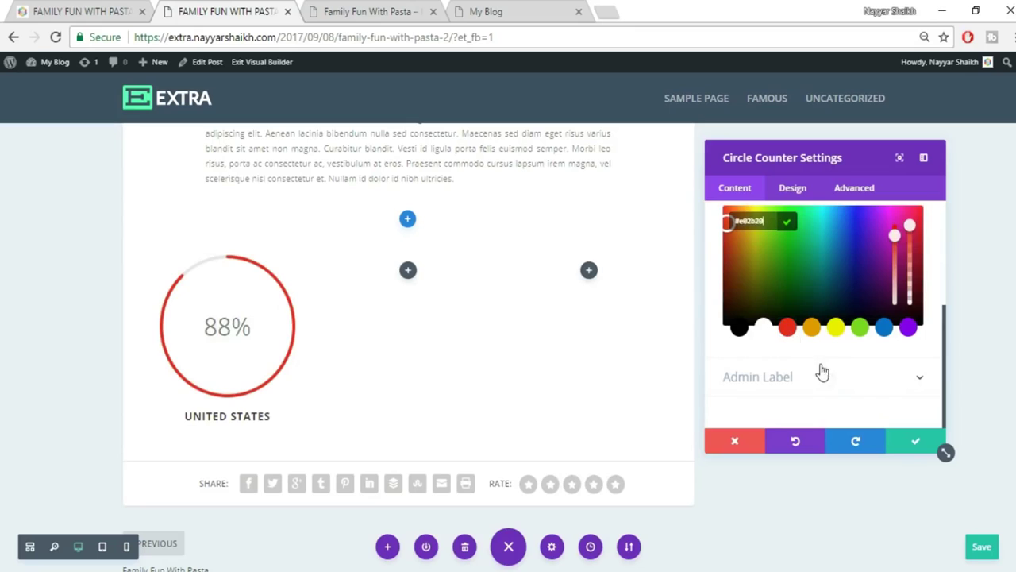
scroll(826, 370, up, 3)
click(892, 318)
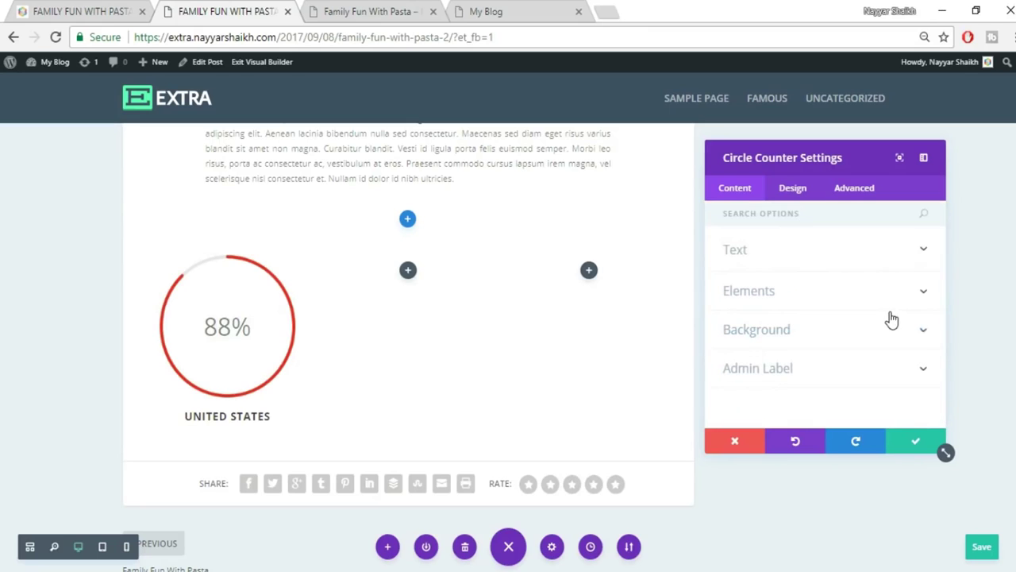
click(800, 334)
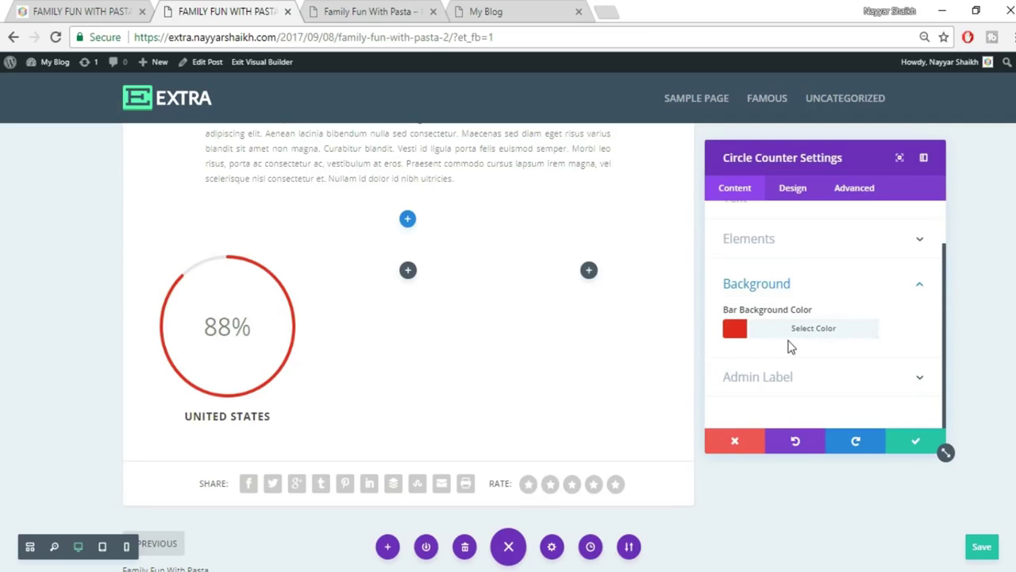
click(913, 443)
click(71, 9)
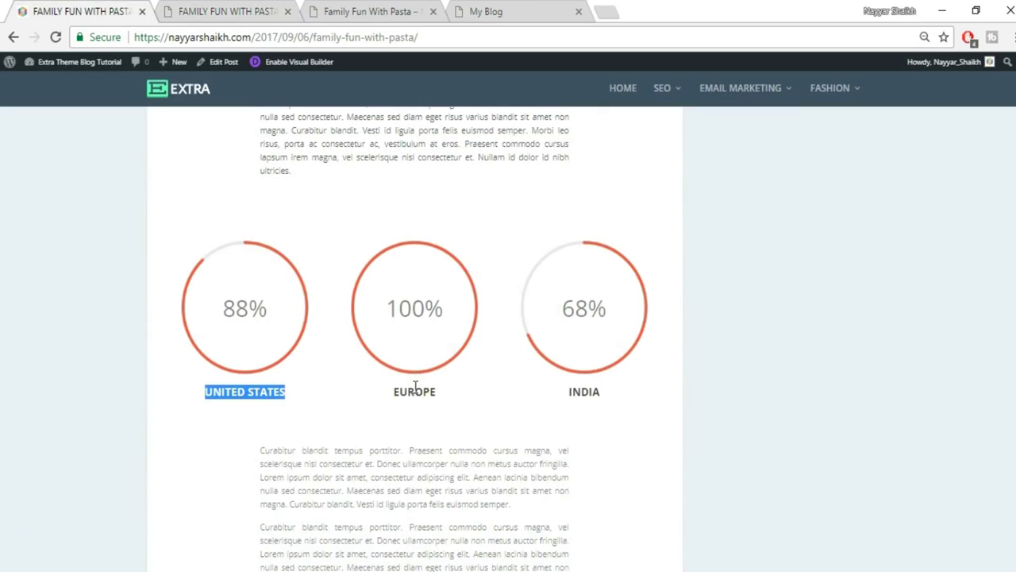
click(170, 7)
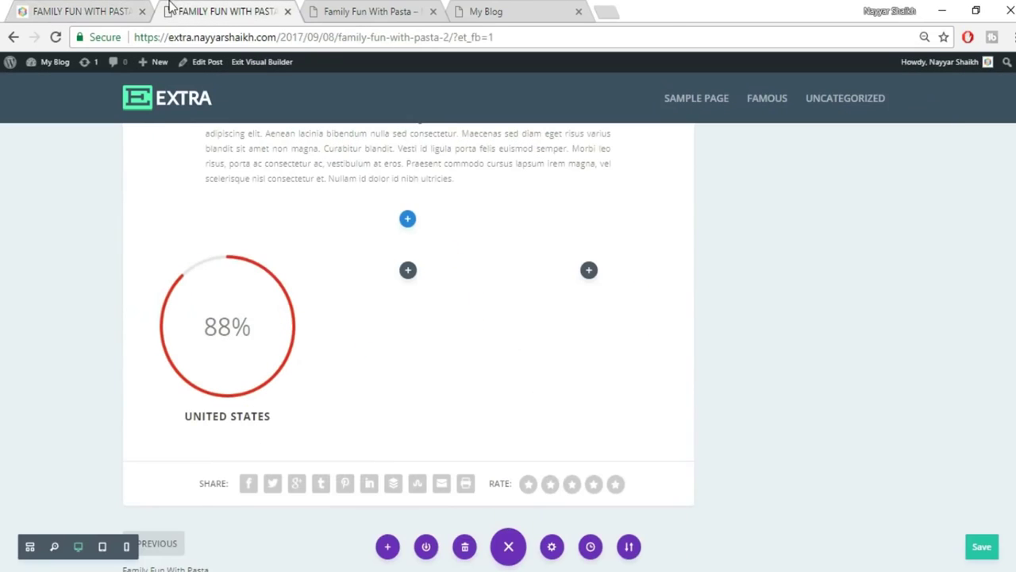
Duplicate the UNITED STATES counter and place copies in the second and third columns.
mouse_move(244, 286)
click(227, 288)
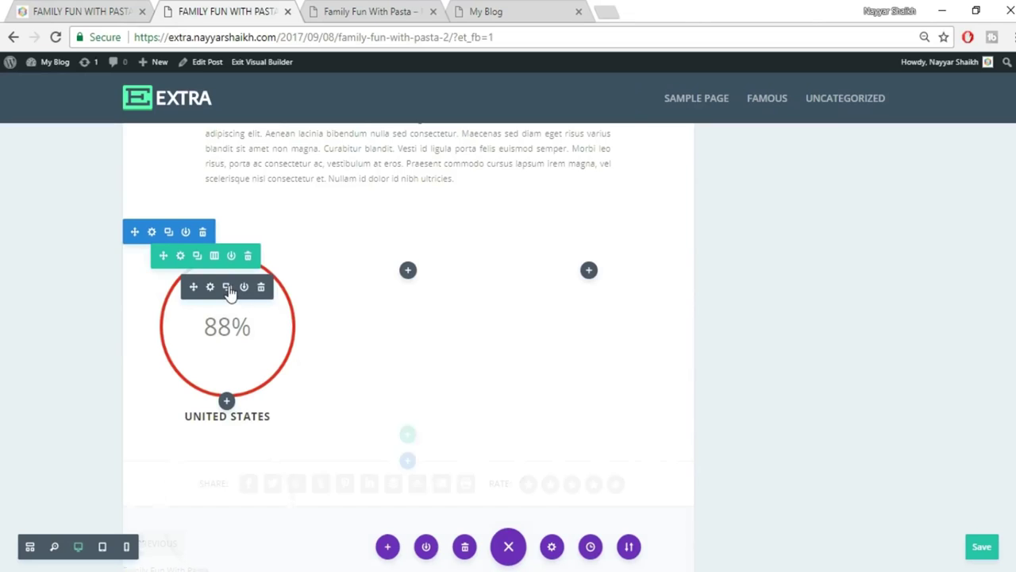
drag(236, 292, 385, 281)
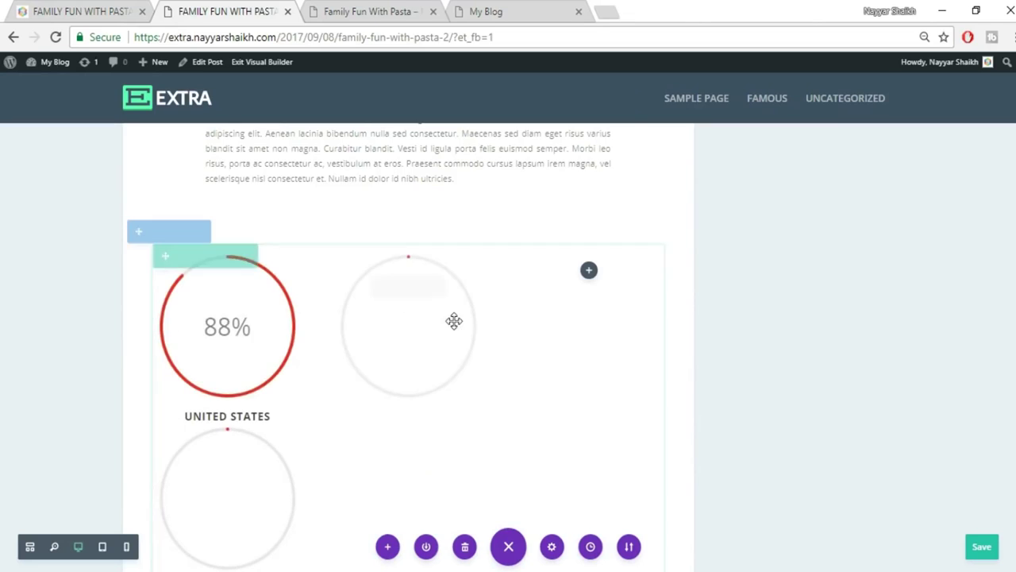
drag(515, 297, 605, 308)
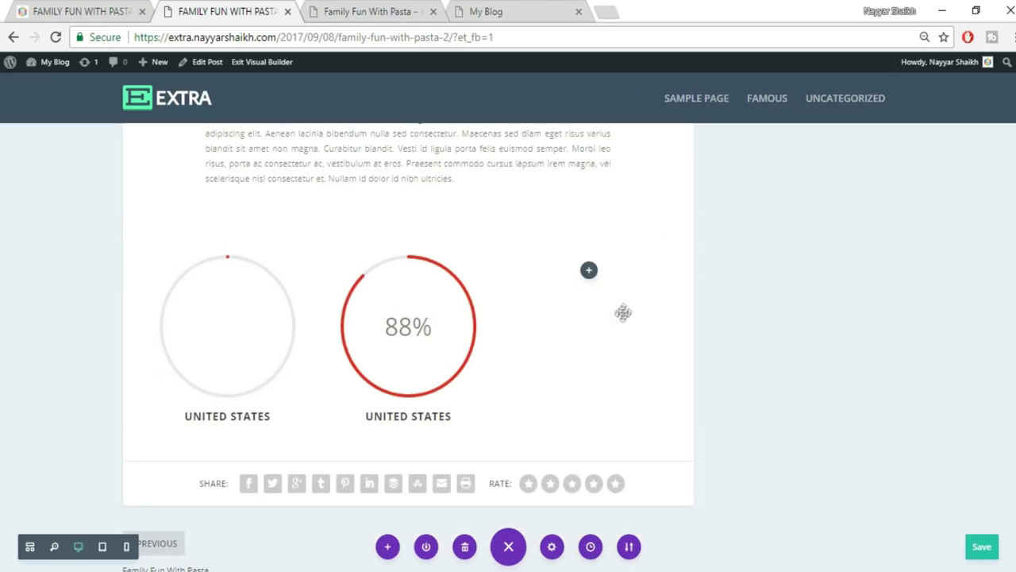
Retitle the middle counter EUROPE and the third counter INDIA.
triple_click(426, 413)
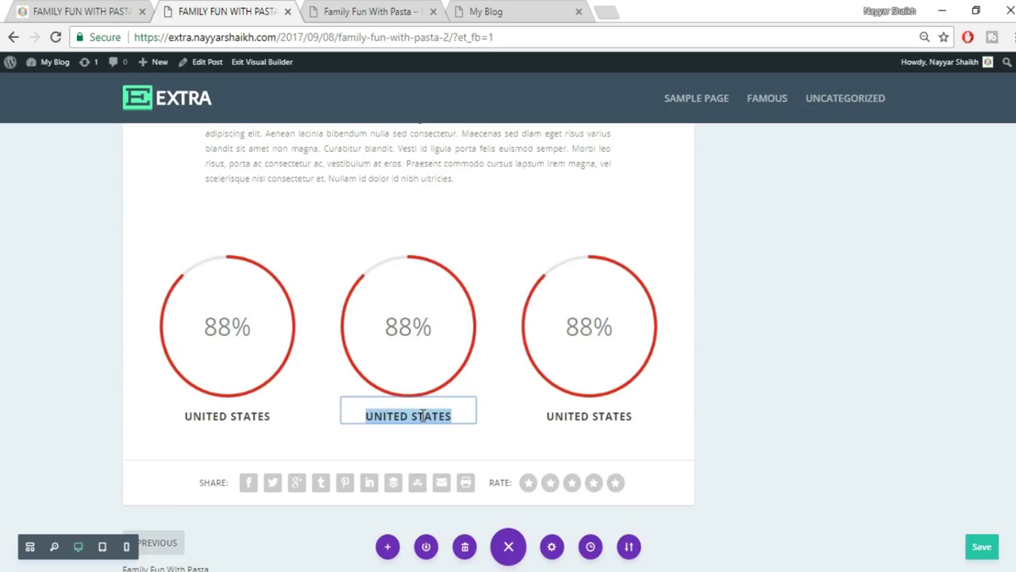
text(EUROPE)
triple_click(618, 418)
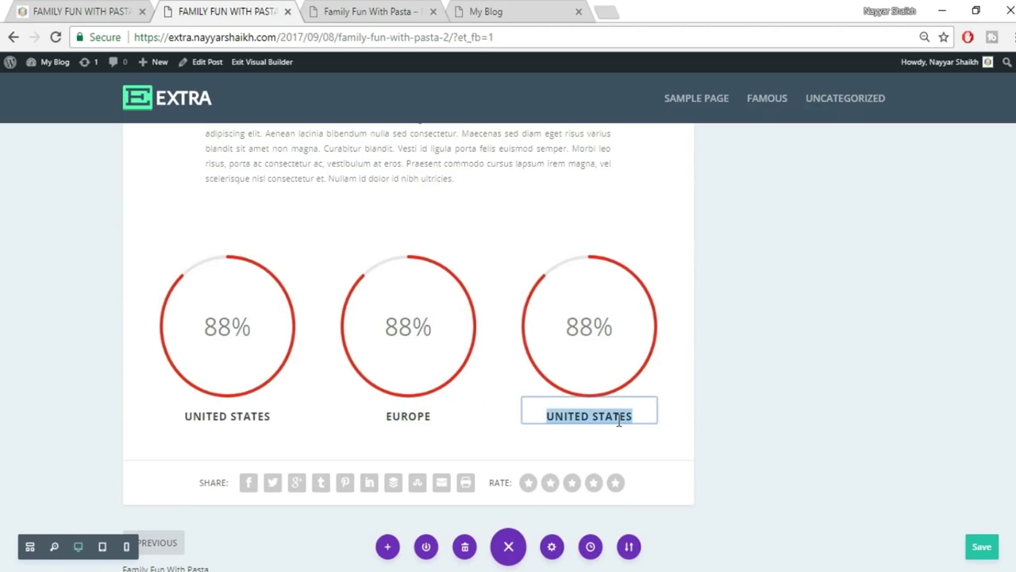
text(INDIA)
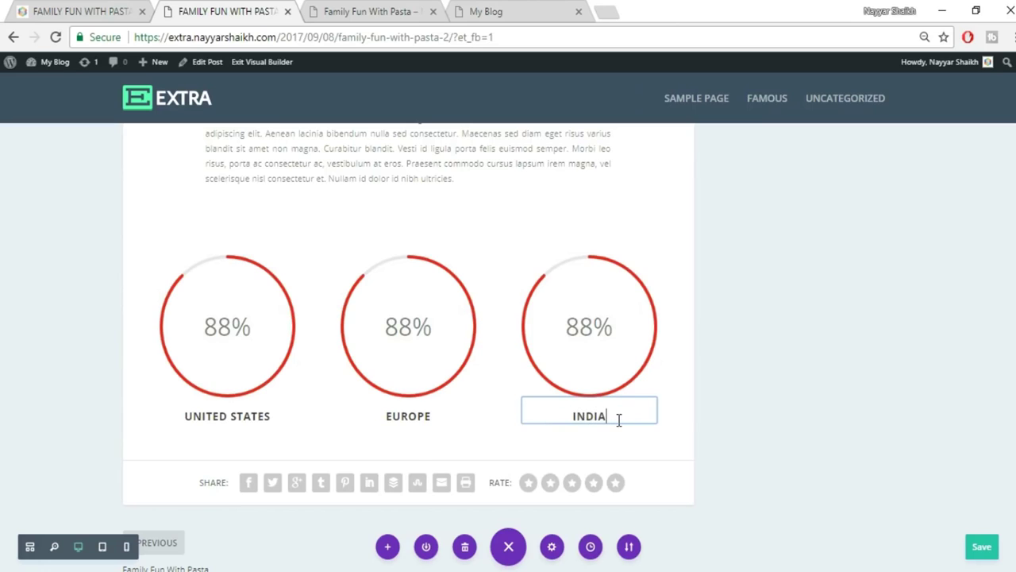
mouse_move(402, 356)
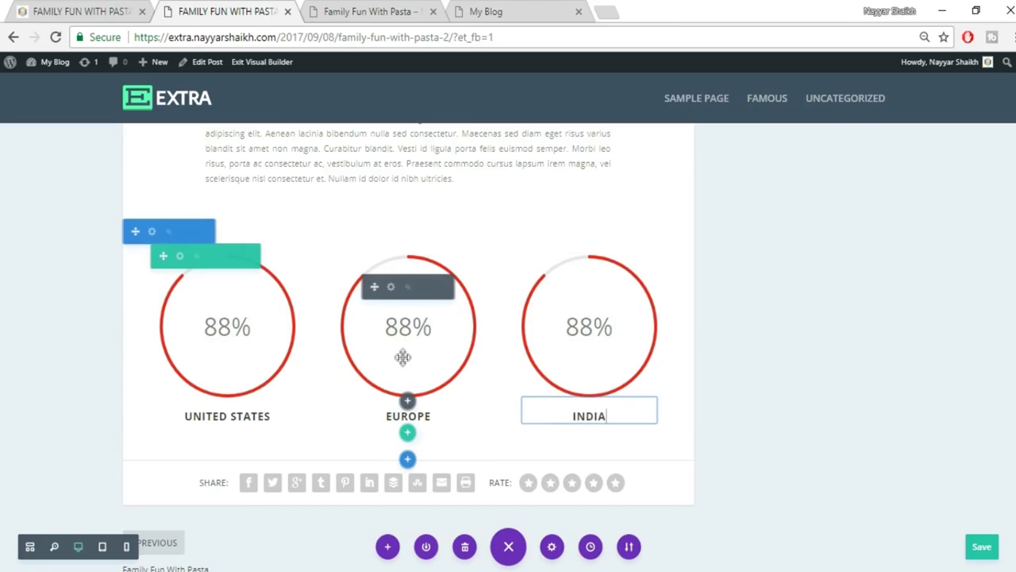
Set the EUROPE counter to 99 and the INDIA counter to 70.
click(390, 287)
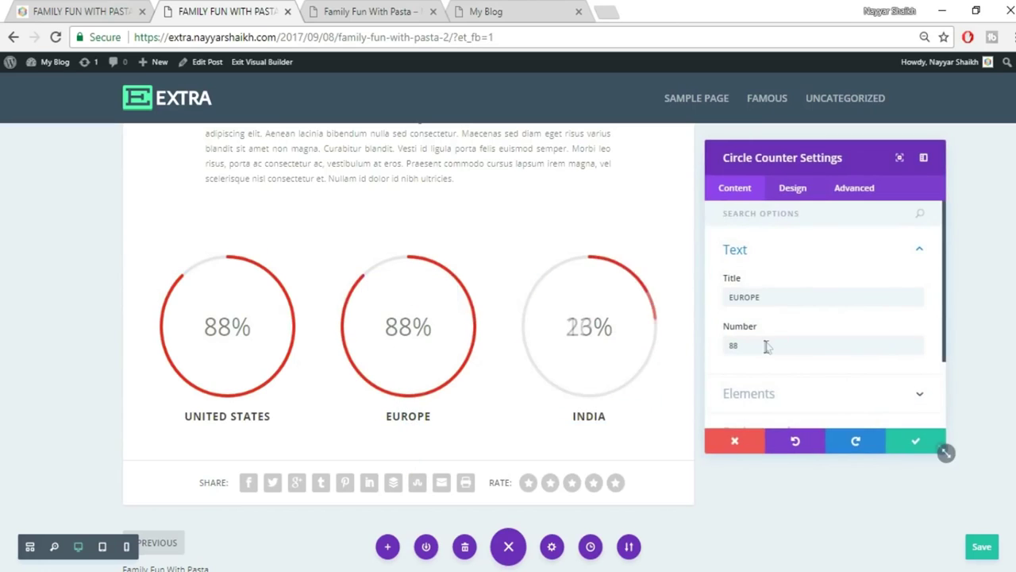
drag(767, 345, 713, 352)
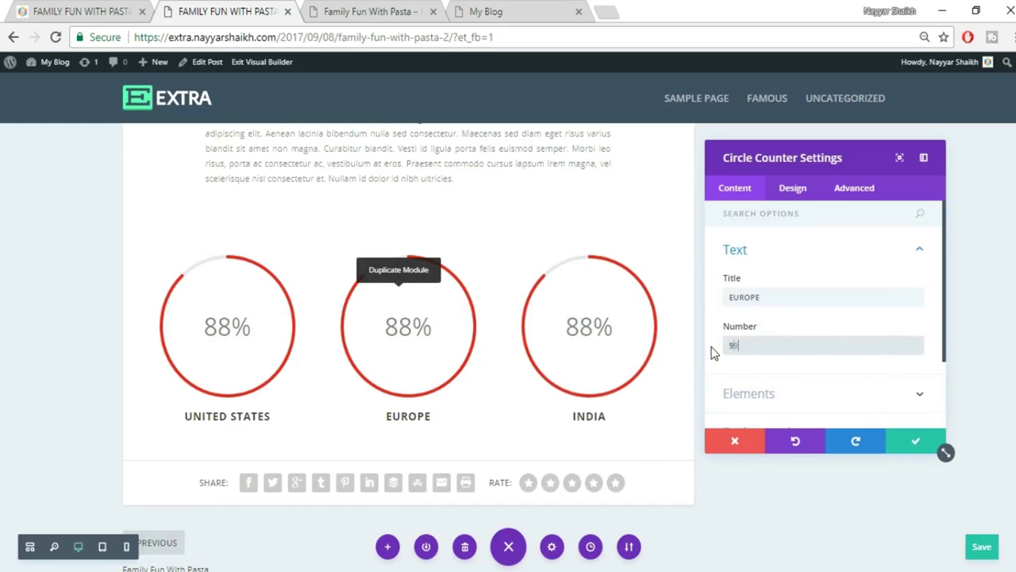
text(99)
click(917, 442)
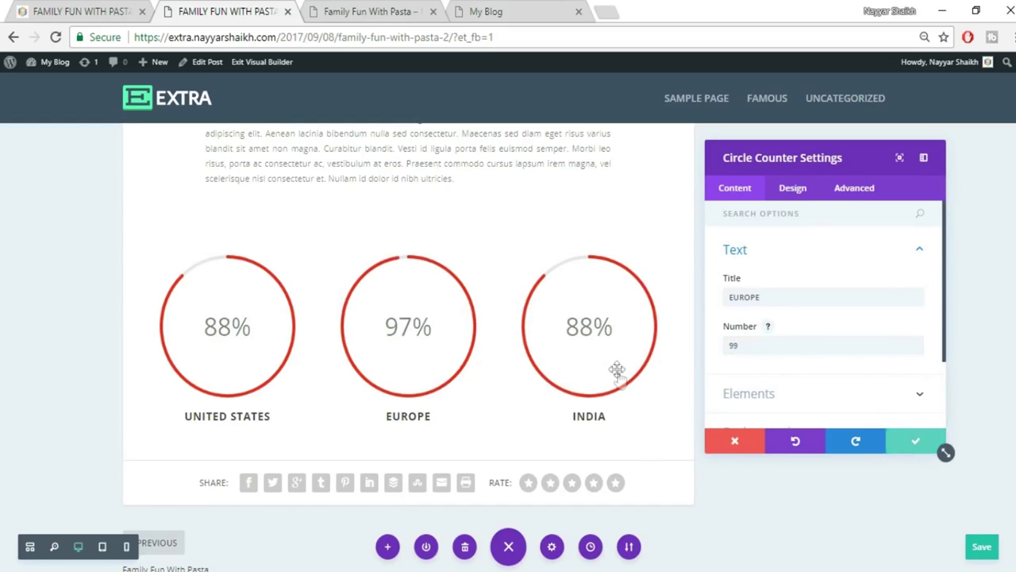
click(571, 287)
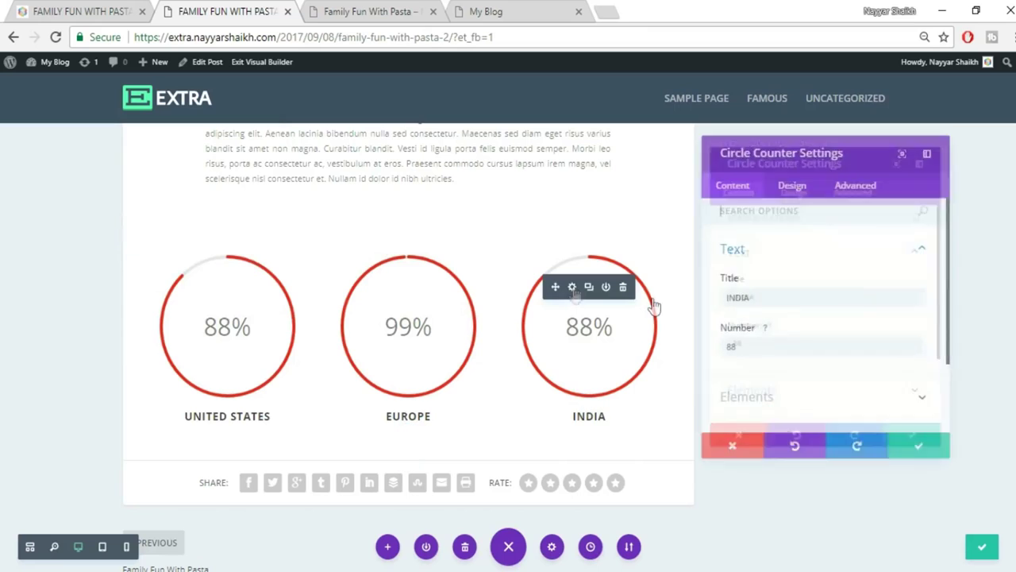
drag(754, 345, 716, 353)
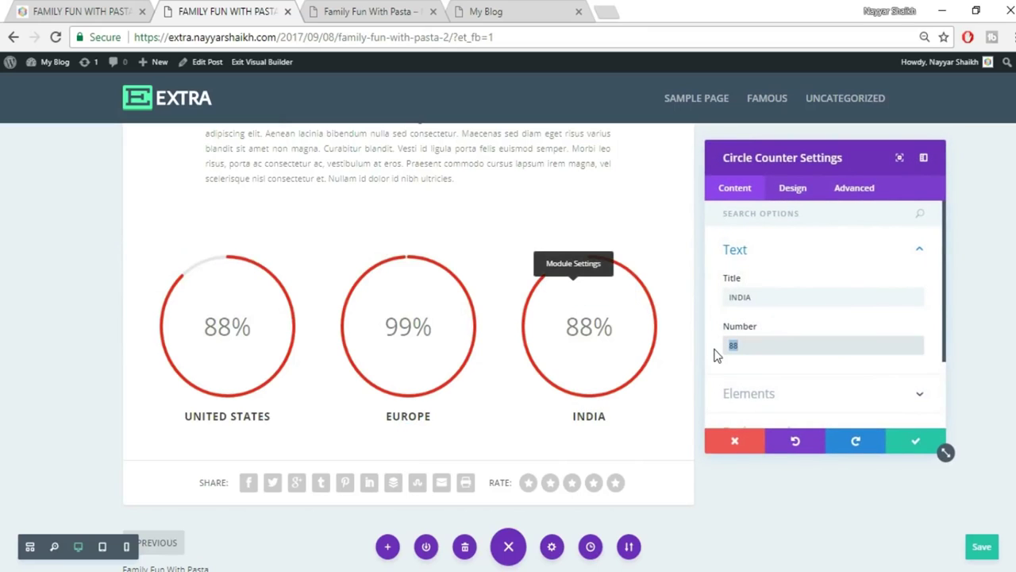
click(917, 444)
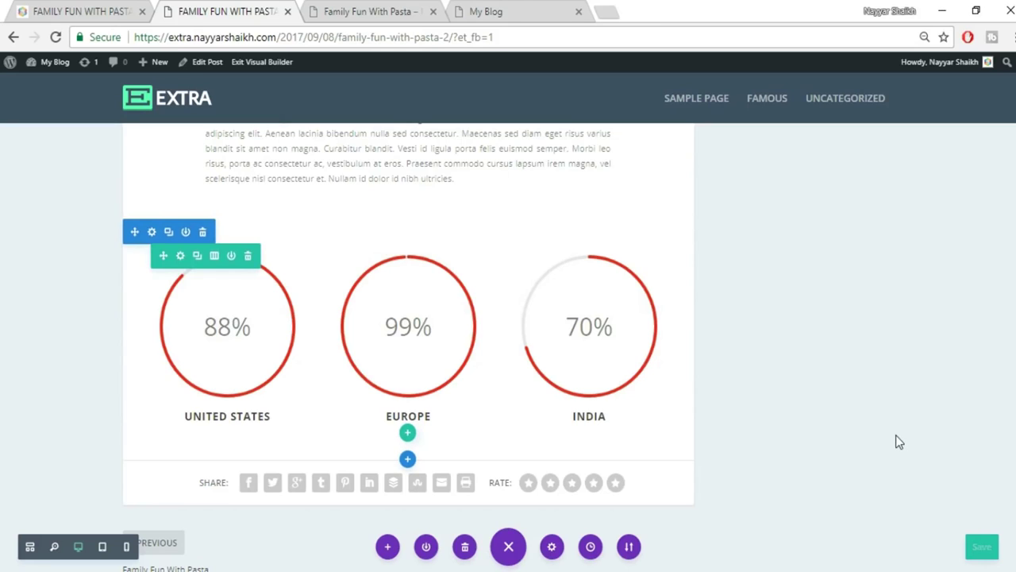
Compare the three counters against the reference blog post.
click(97, 6)
scroll(836, 236, down, 3)
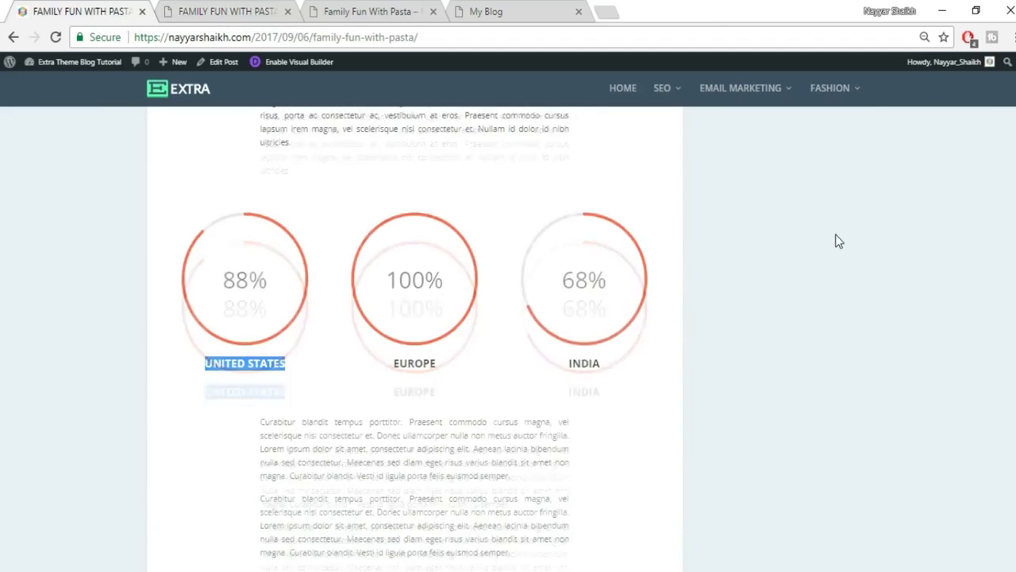
scroll(397, 250, up, 2)
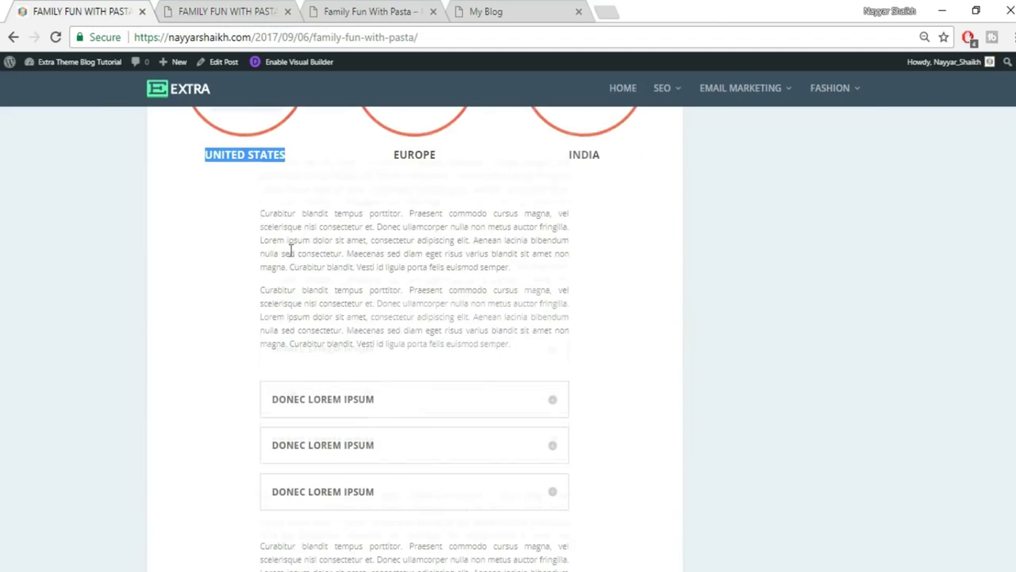
drag(259, 215, 582, 272)
click(199, 8)
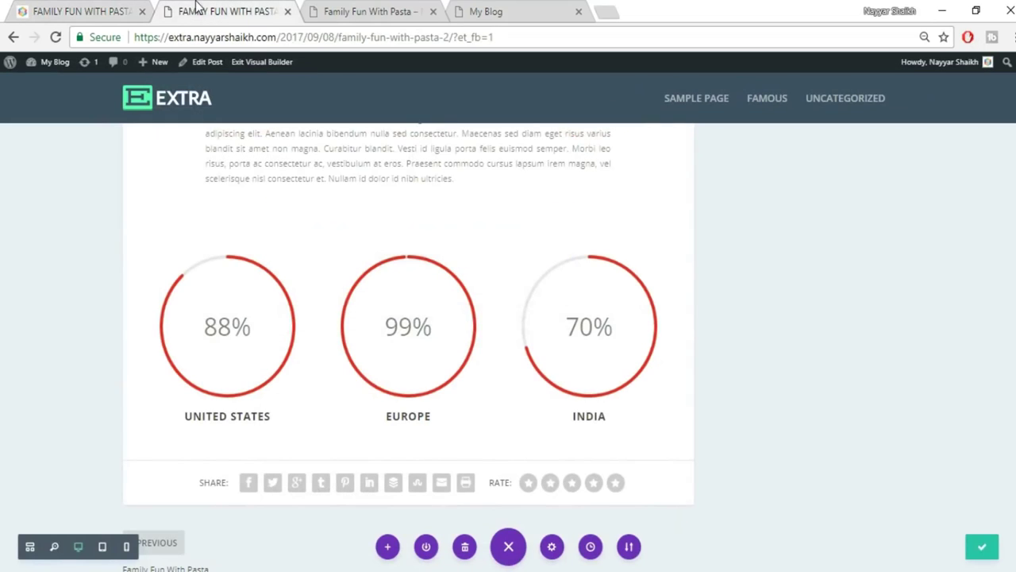
Add a Regular section with a single full-width column holding a Text module, and save it.
click(406, 462)
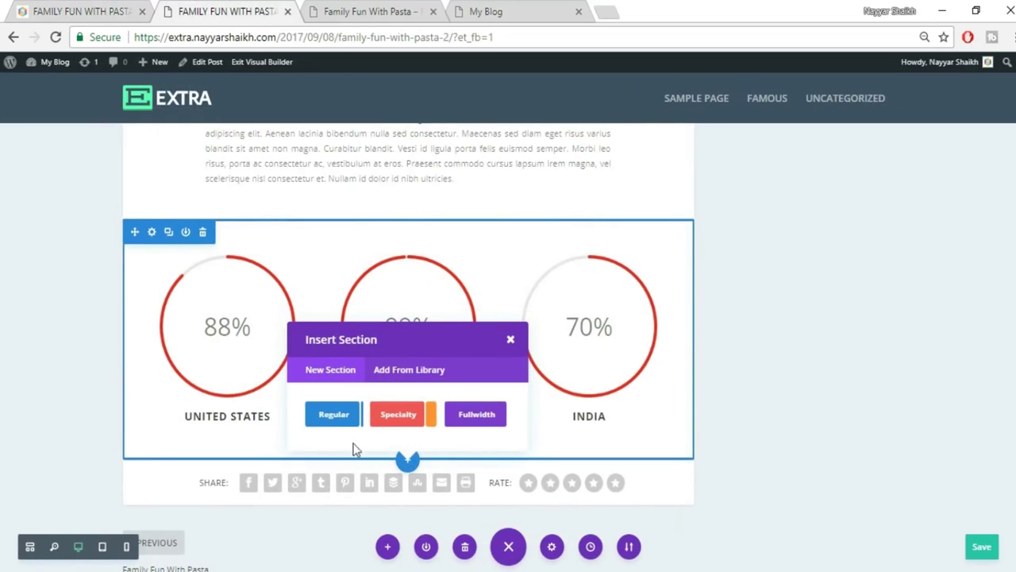
click(311, 421)
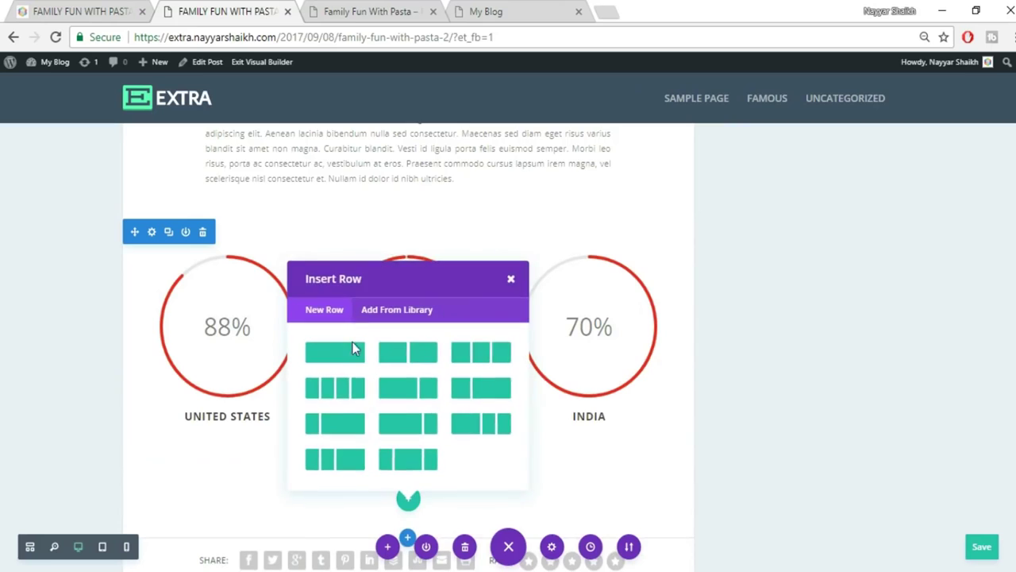
click(339, 359)
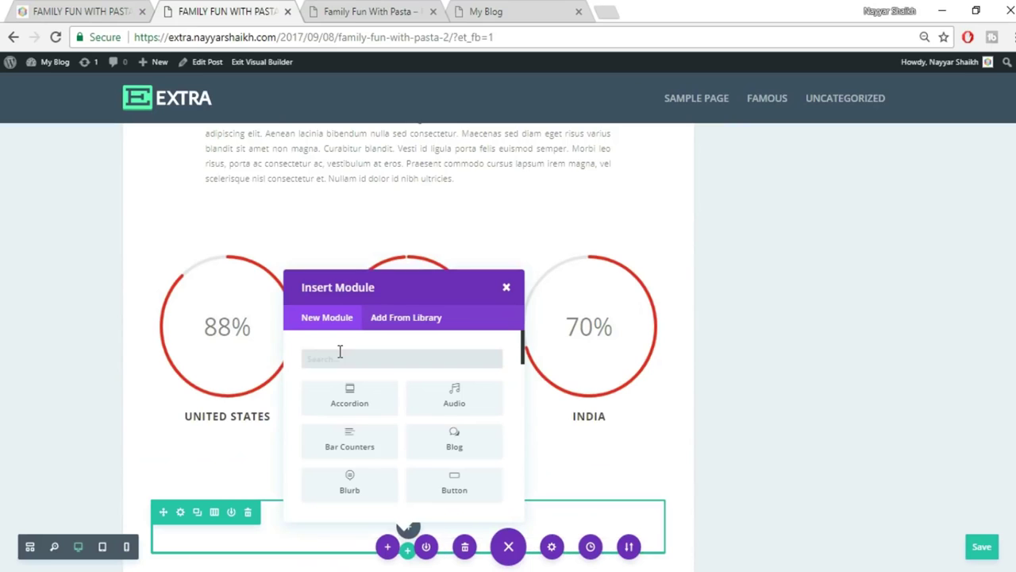
text(tex)
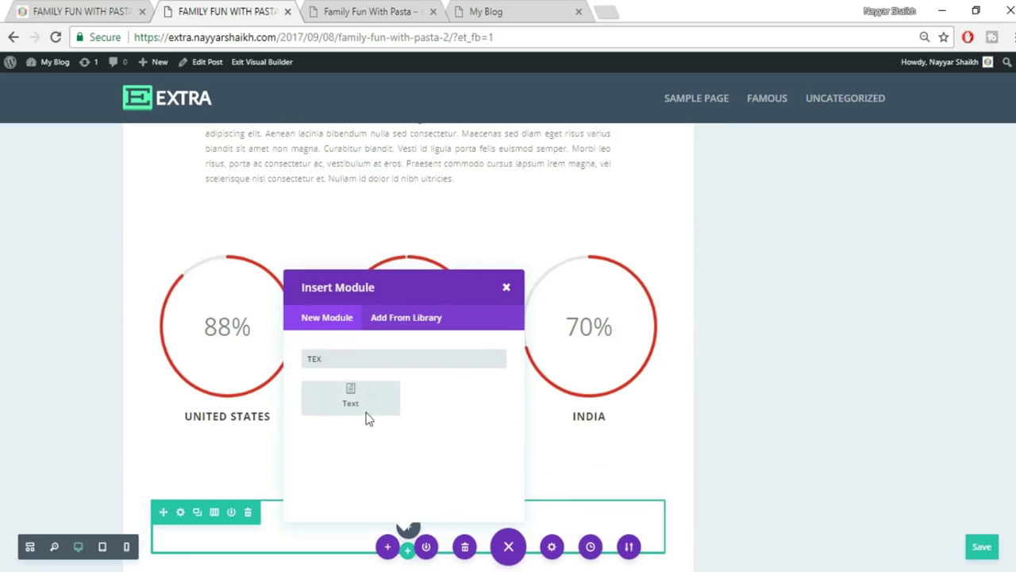
click(369, 396)
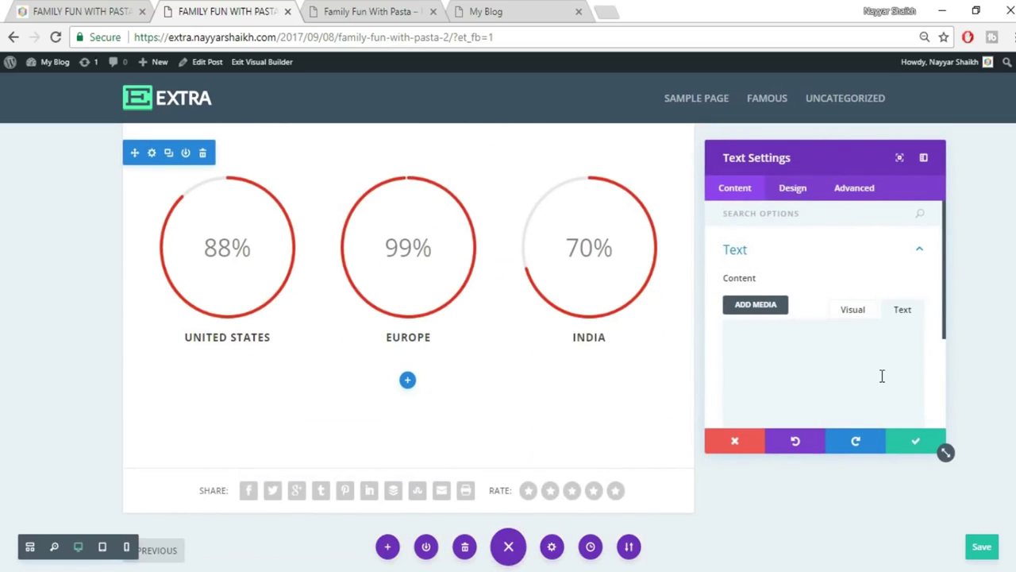
scroll(853, 305, down, 1)
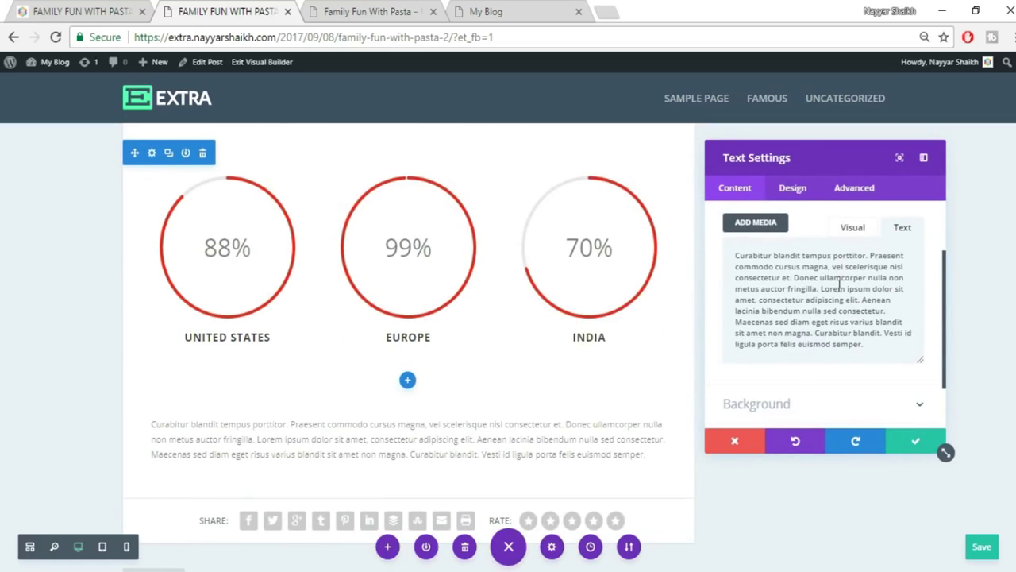
scroll(839, 293, down, 2)
click(83, 11)
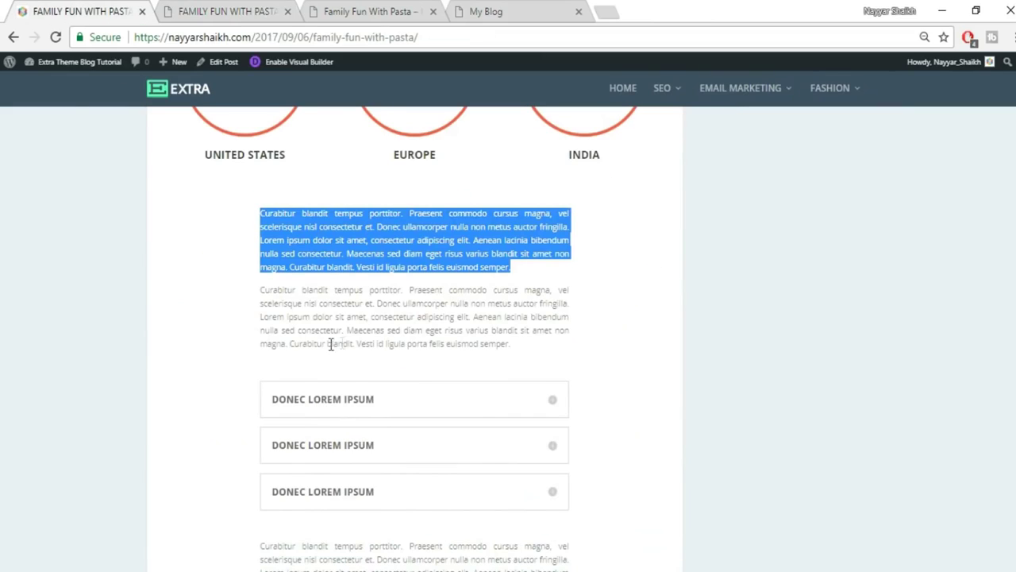
click(262, 11)
click(913, 445)
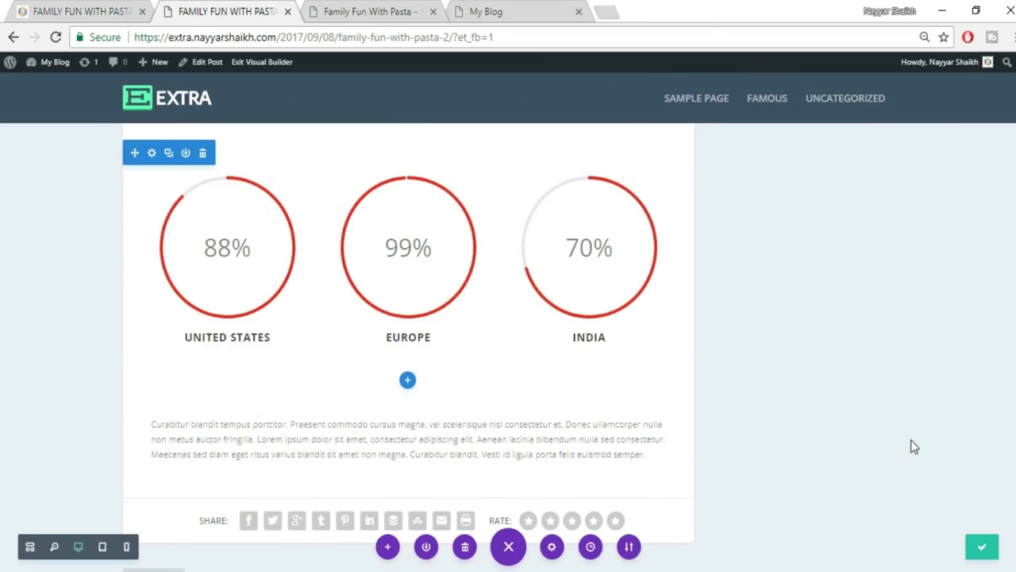
Pad the text row about 149px left and 154px right to narrow the paragraph.
scroll(913, 447, down, 1)
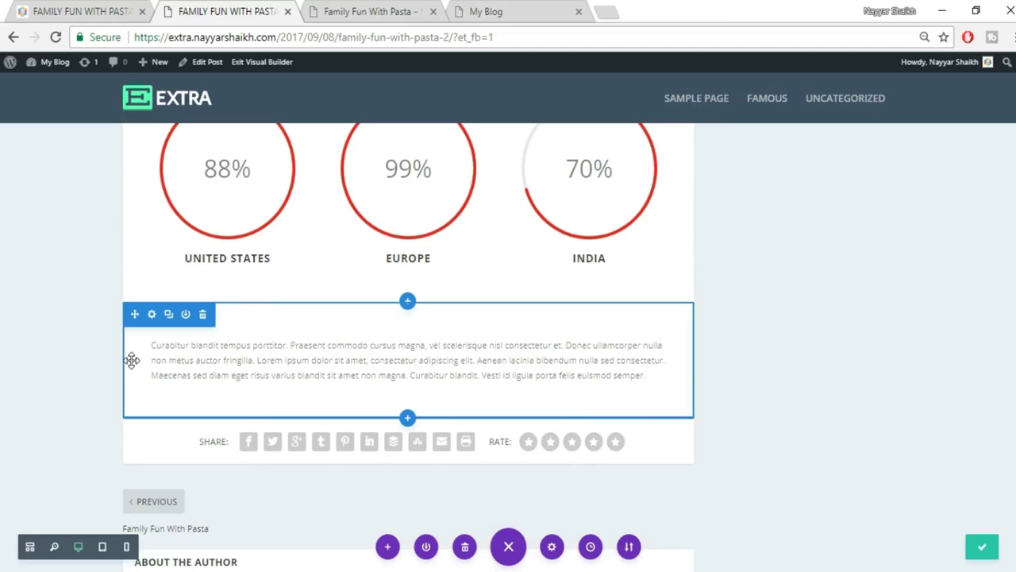
drag(128, 360, 220, 365)
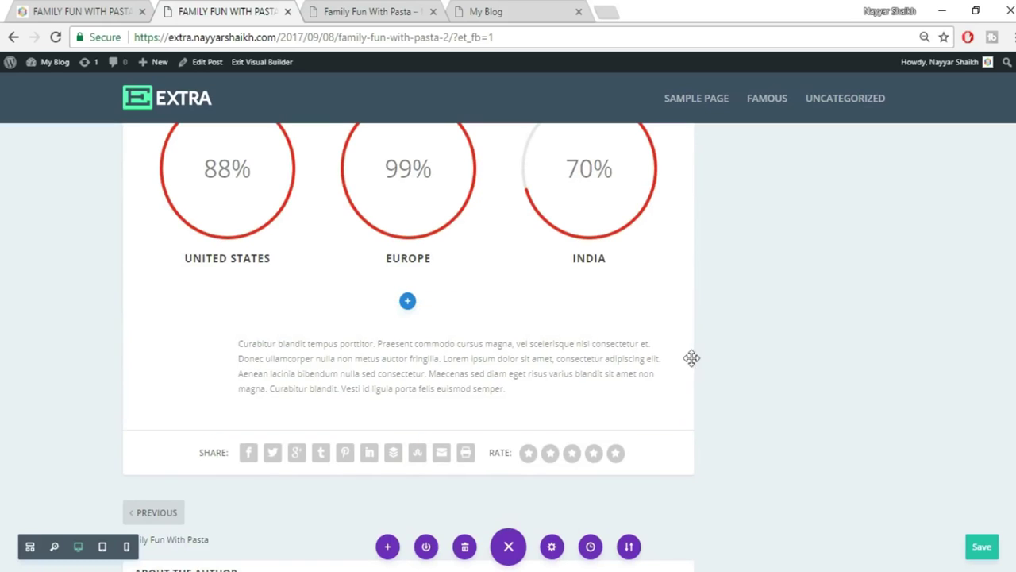
drag(691, 358, 600, 358)
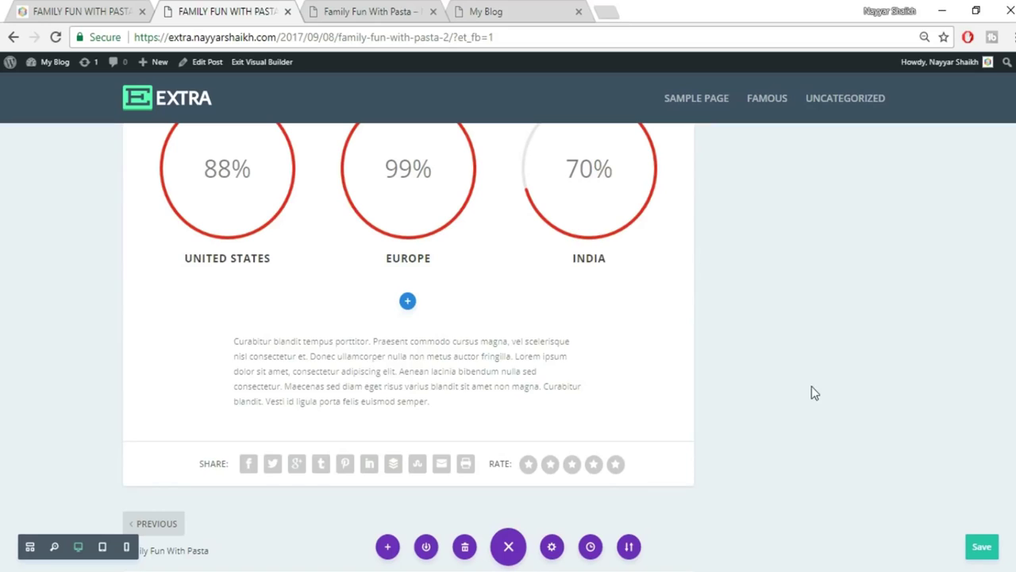
click(85, 12)
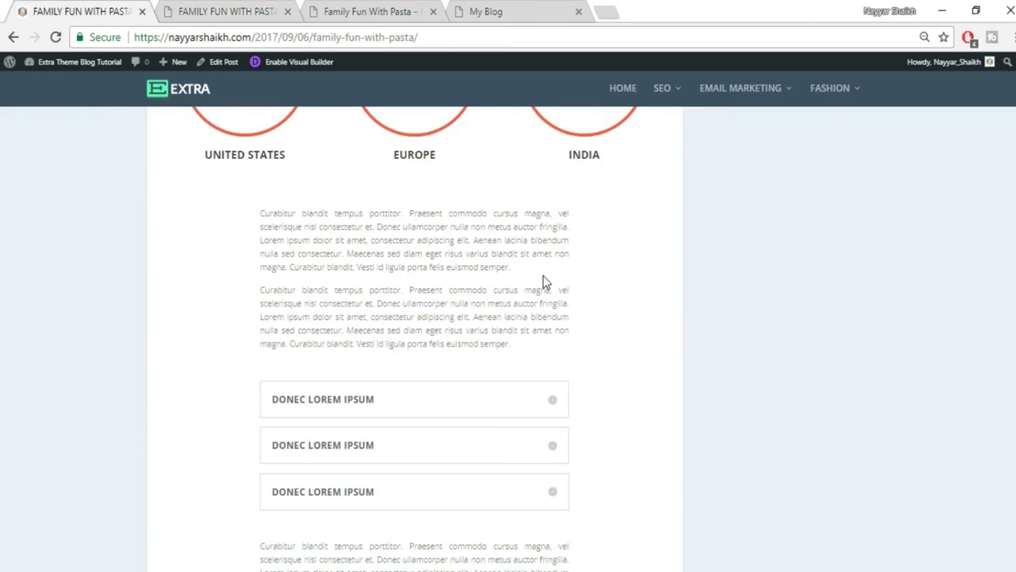
click(205, 10)
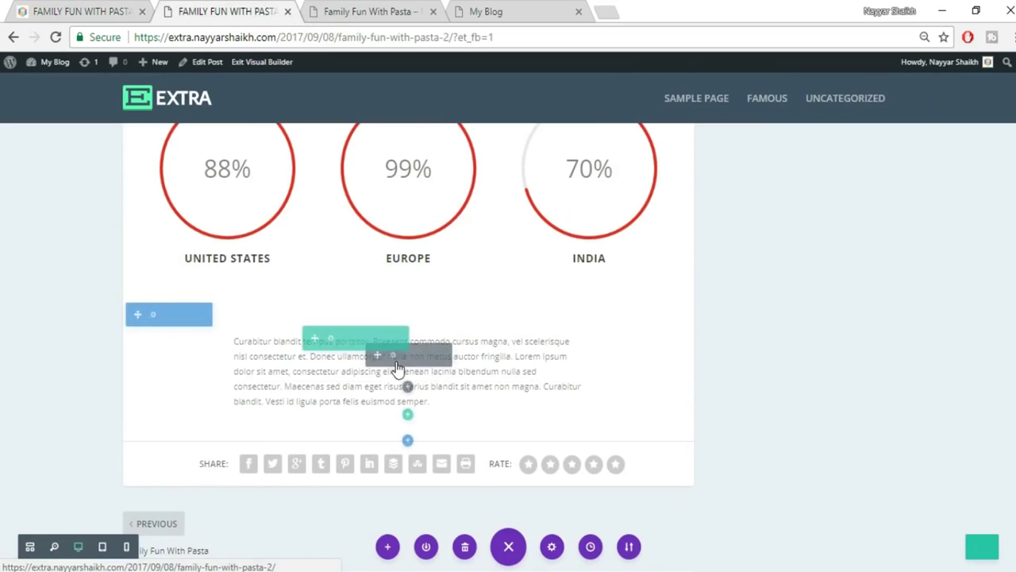
Set the text module's Text Orientation to Justified and save it.
click(392, 357)
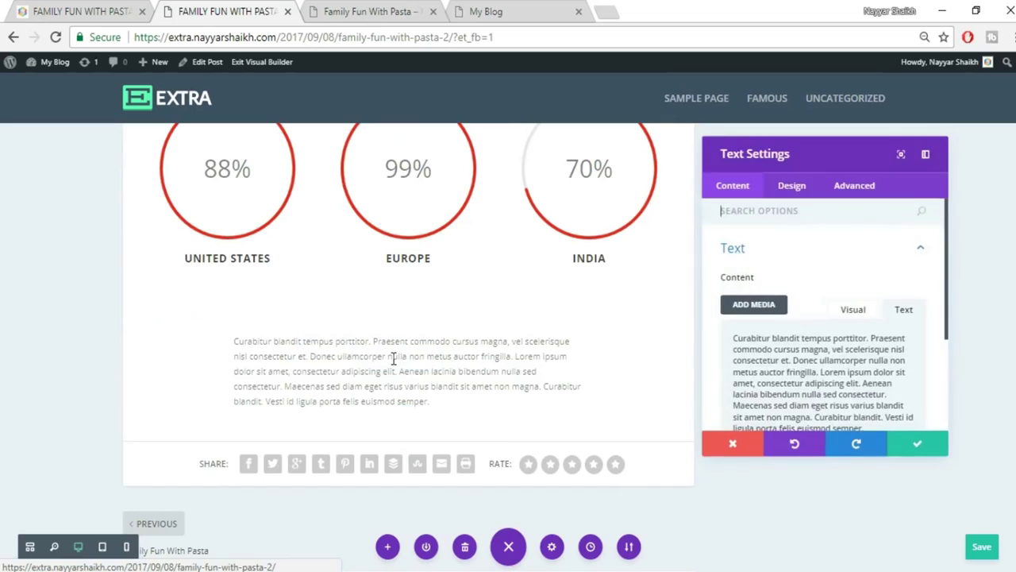
click(845, 188)
click(792, 188)
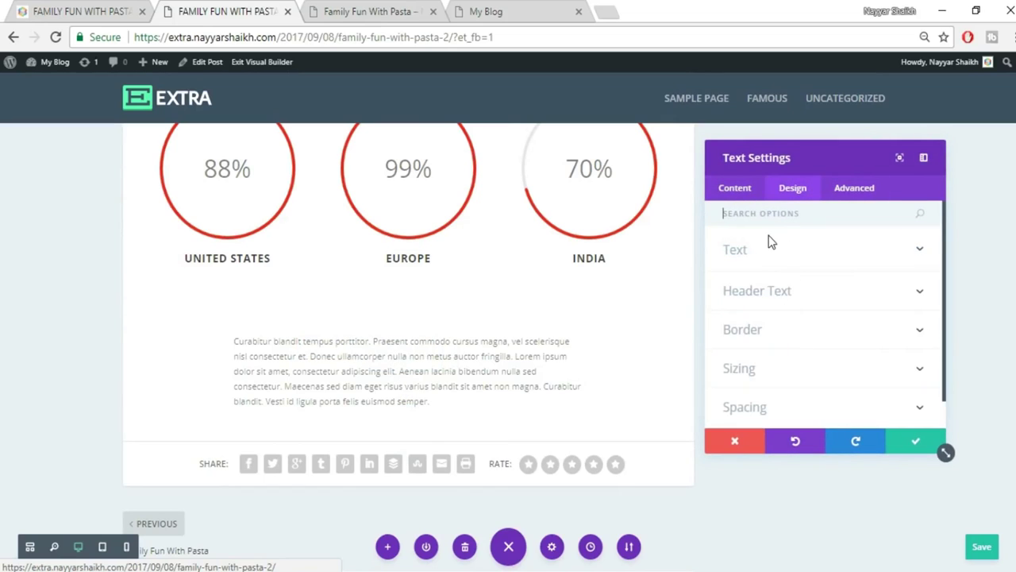
click(779, 252)
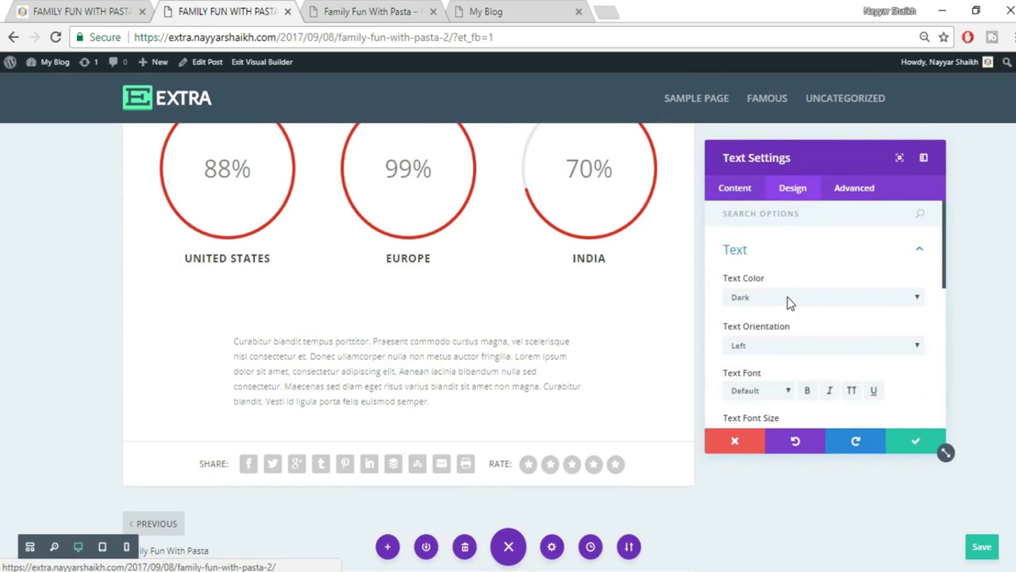
click(777, 343)
click(794, 397)
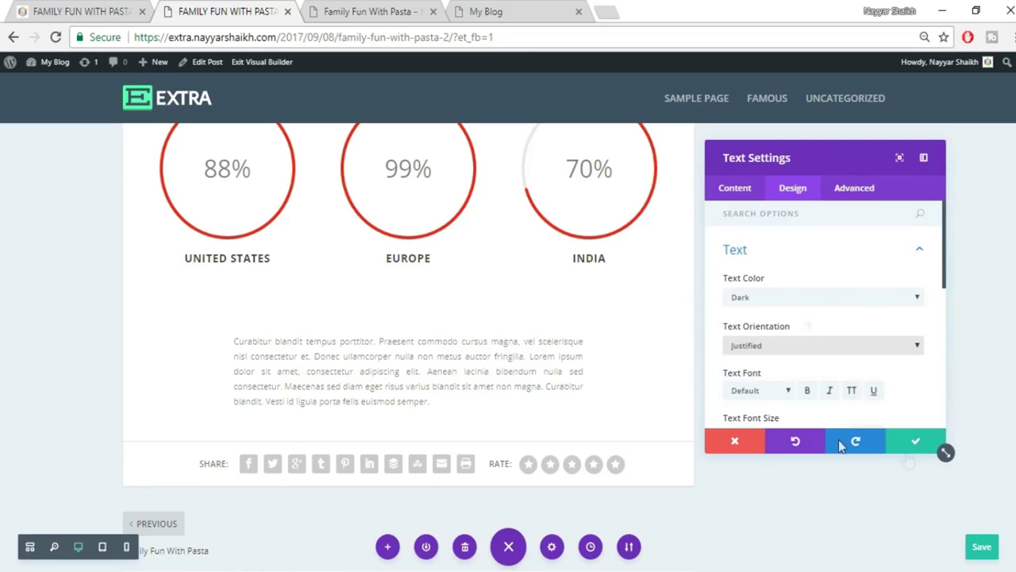
click(914, 441)
scroll(872, 367, down, 1)
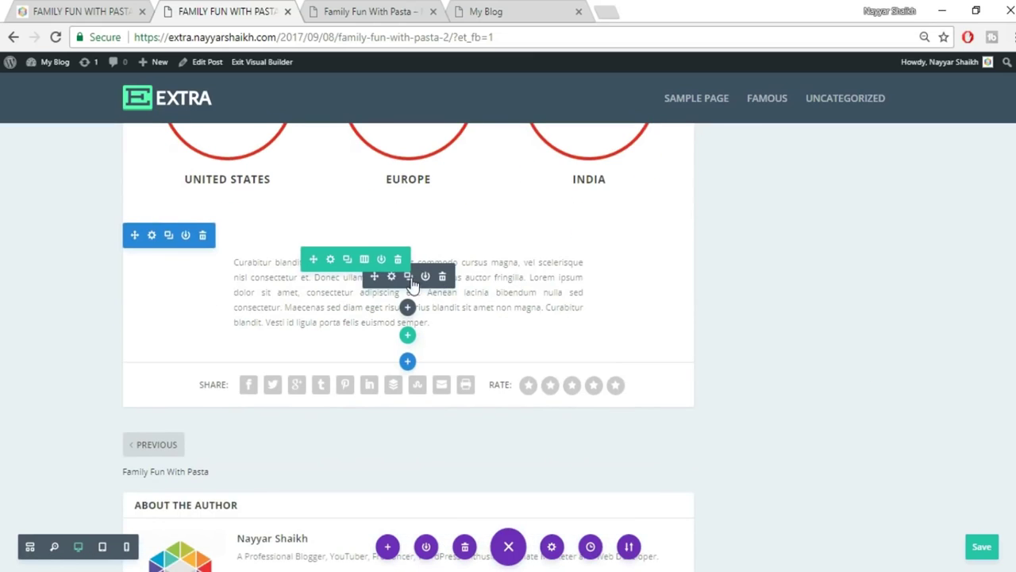
Compare the justified paragraph with the reference blog post.
click(118, 9)
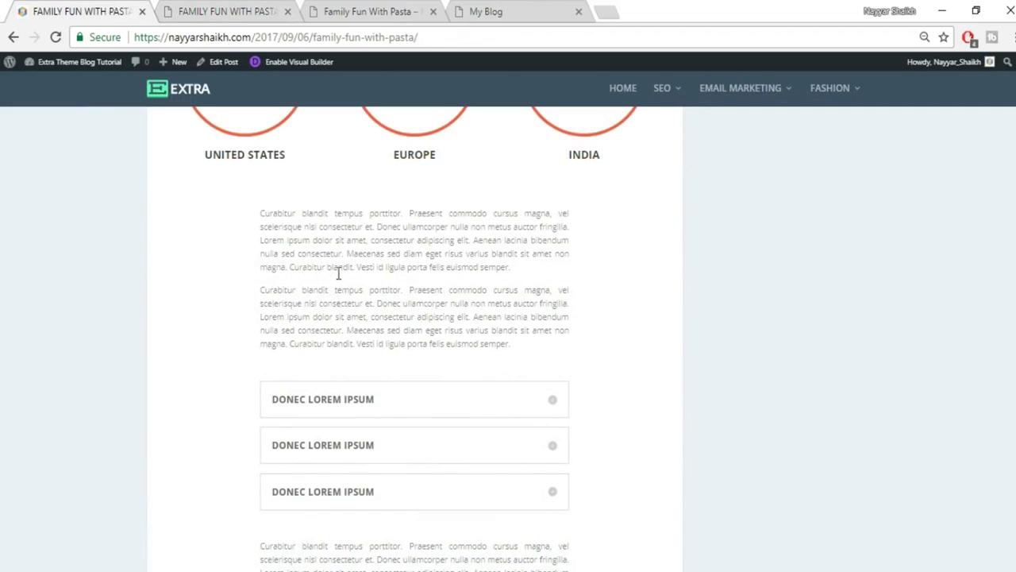
click(210, 10)
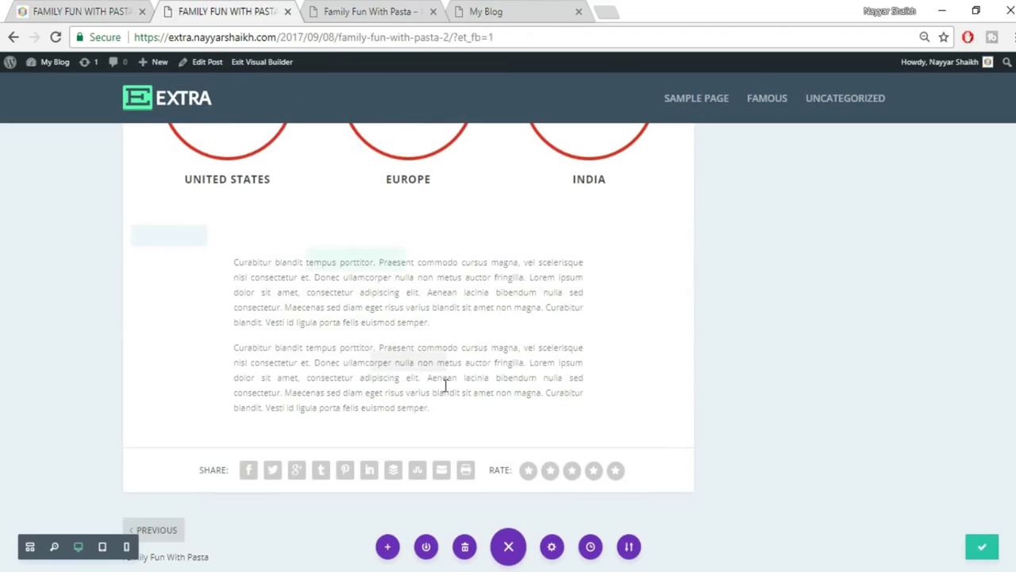
click(104, 10)
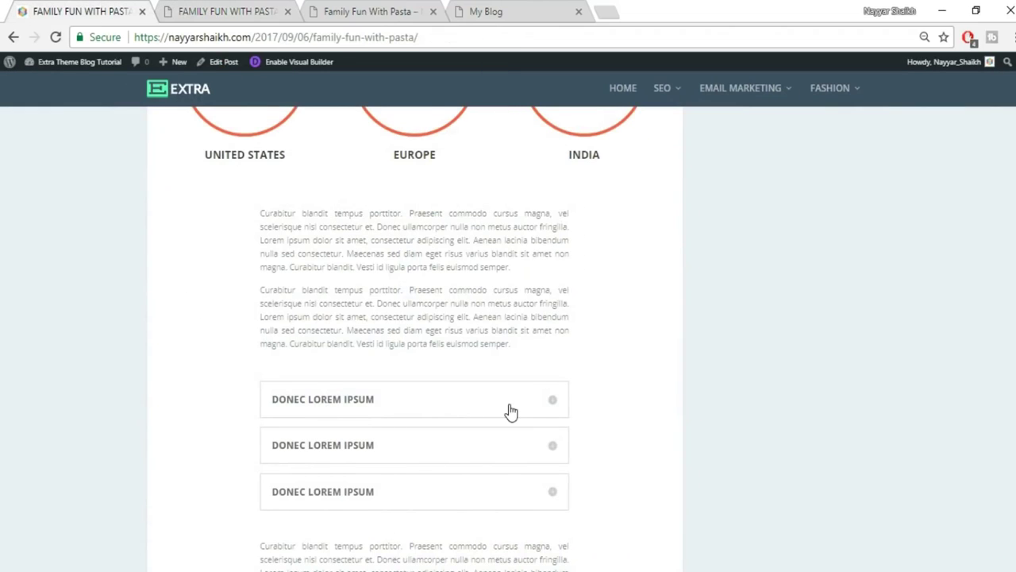
scroll(508, 409, down, 1)
click(208, 9)
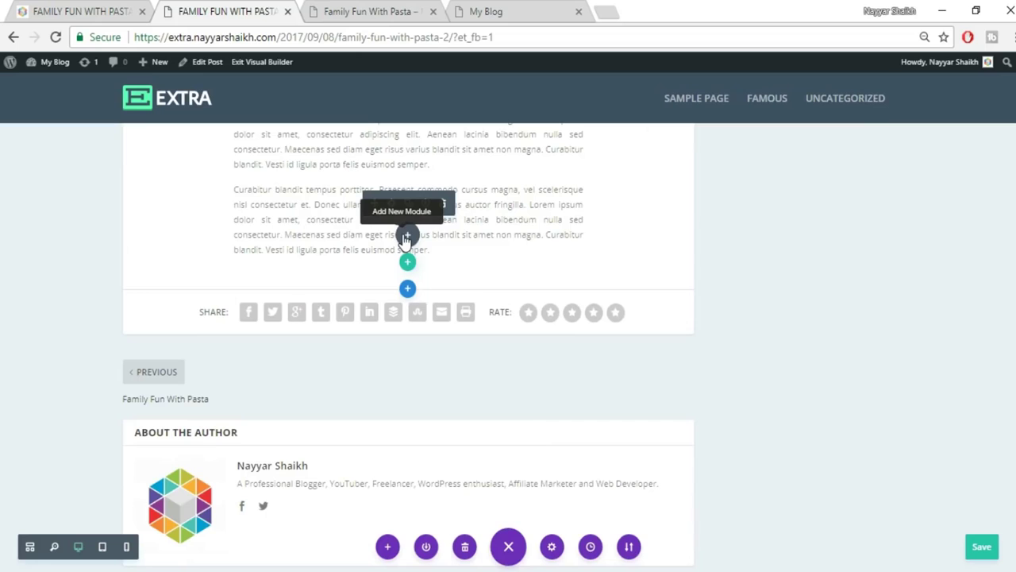
Add a Toggle module below the paragraphs titled DONEC LOREM IPSUM, copied from the reference.
click(405, 237)
scroll(465, 411, down, 3)
scroll(465, 411, down, 10)
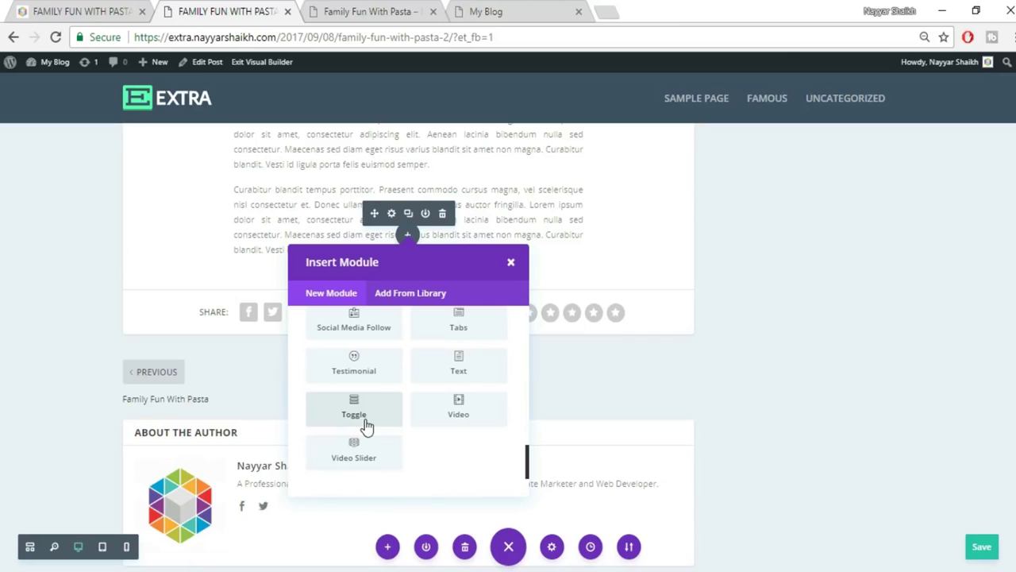
click(354, 409)
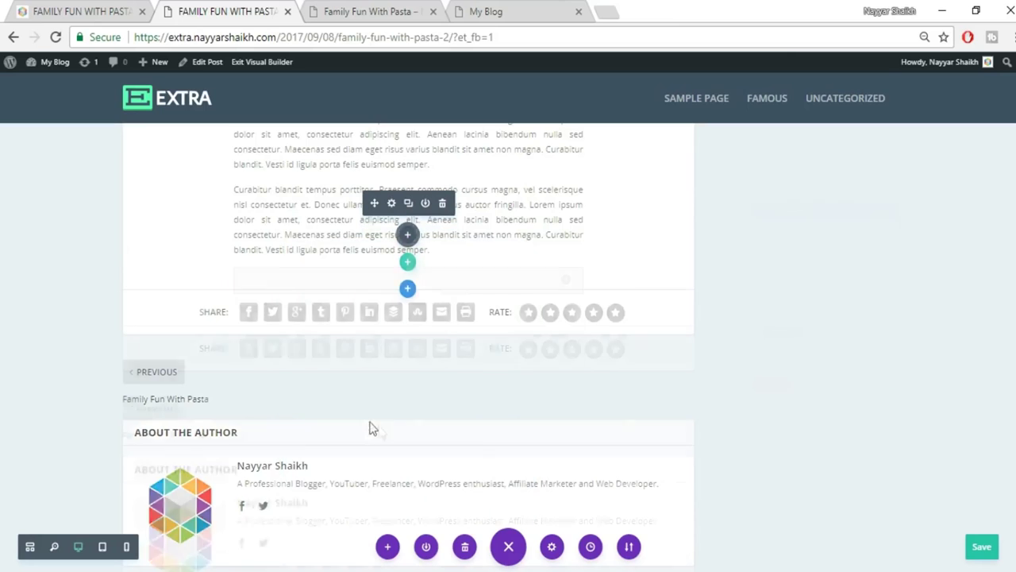
click(815, 297)
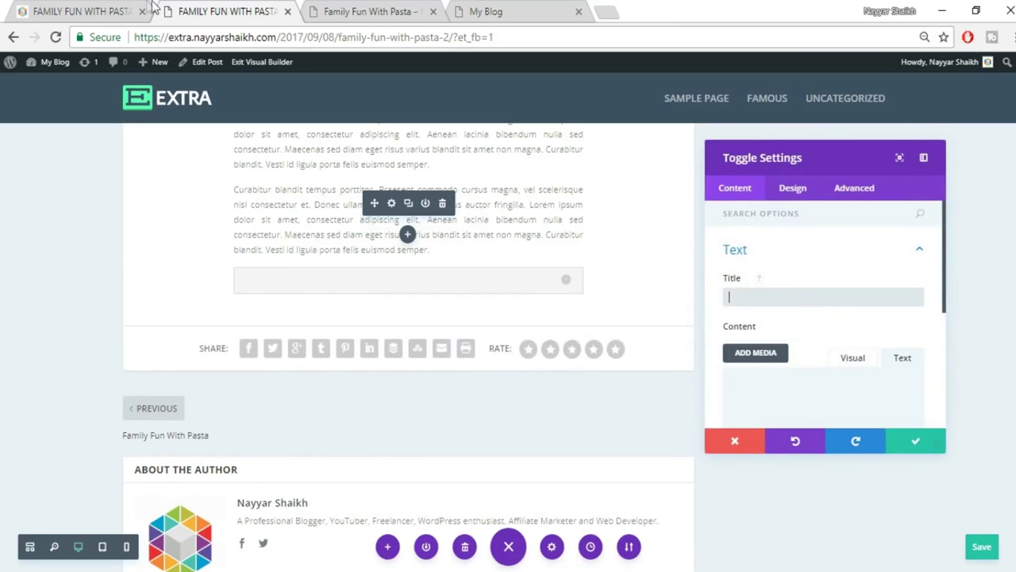
click(107, 7)
drag(389, 327, 266, 320)
key(ctrl+c)
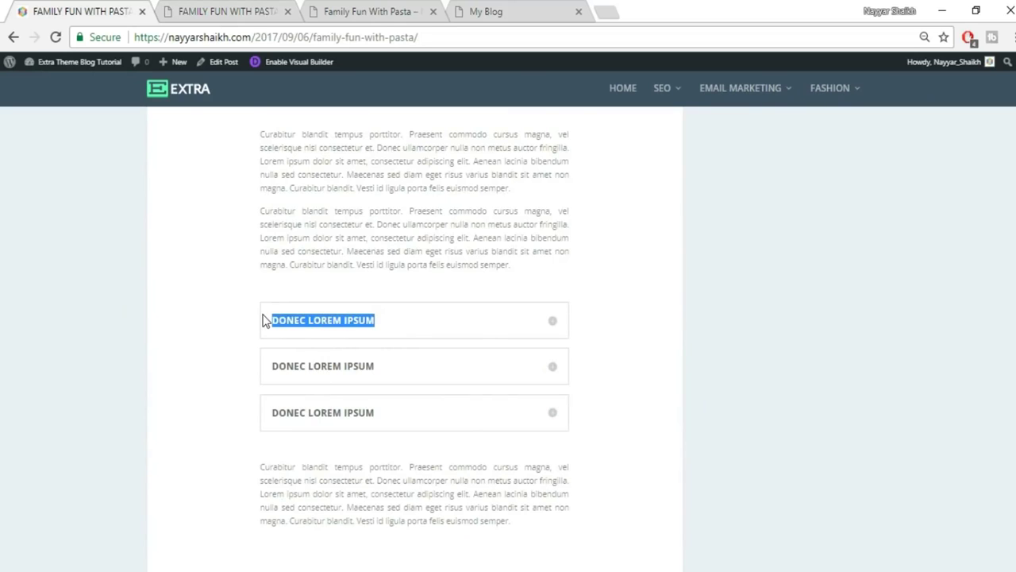
click(229, 13)
key(ctrl+v)
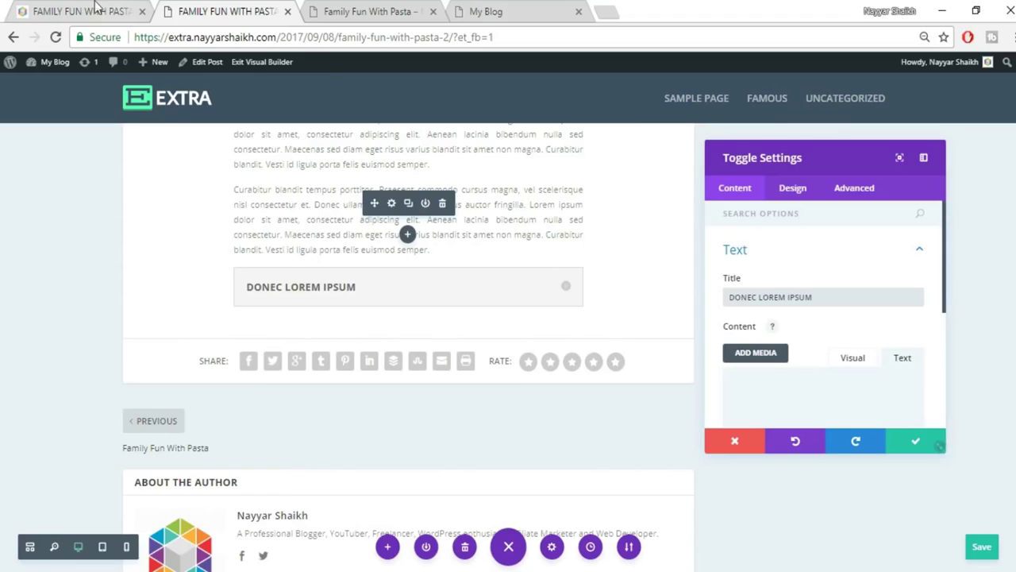
Paste the reference toggle's body paragraph as the toggle content and save it.
click(96, 8)
click(554, 326)
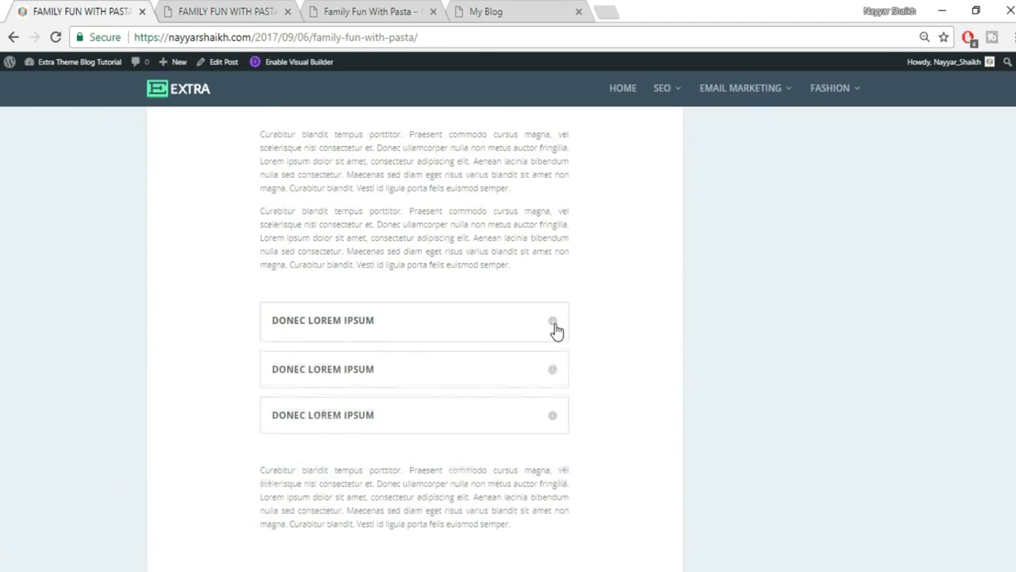
drag(274, 347, 444, 404)
key(ctrl+c)
click(228, 8)
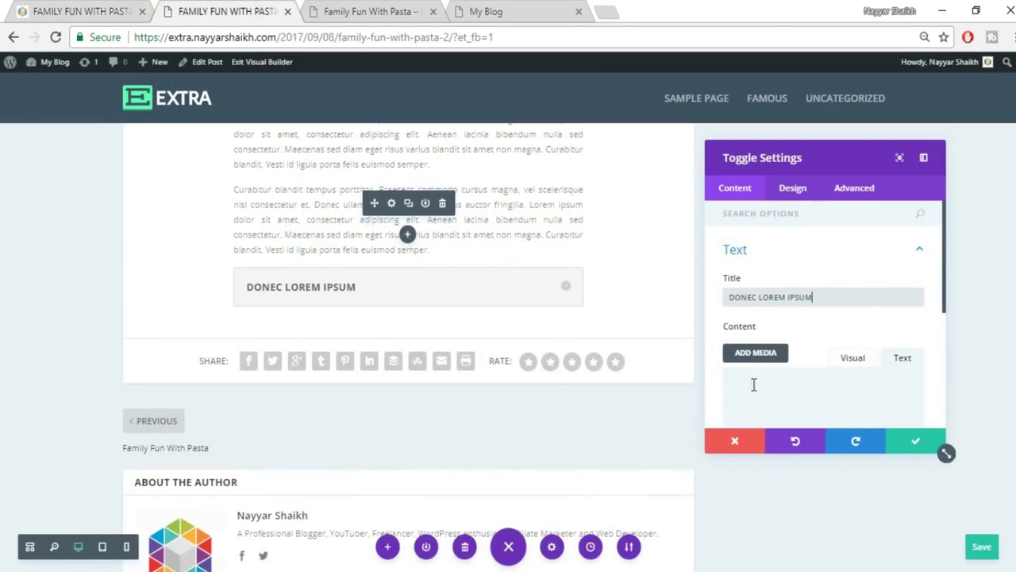
key(ctrl+v)
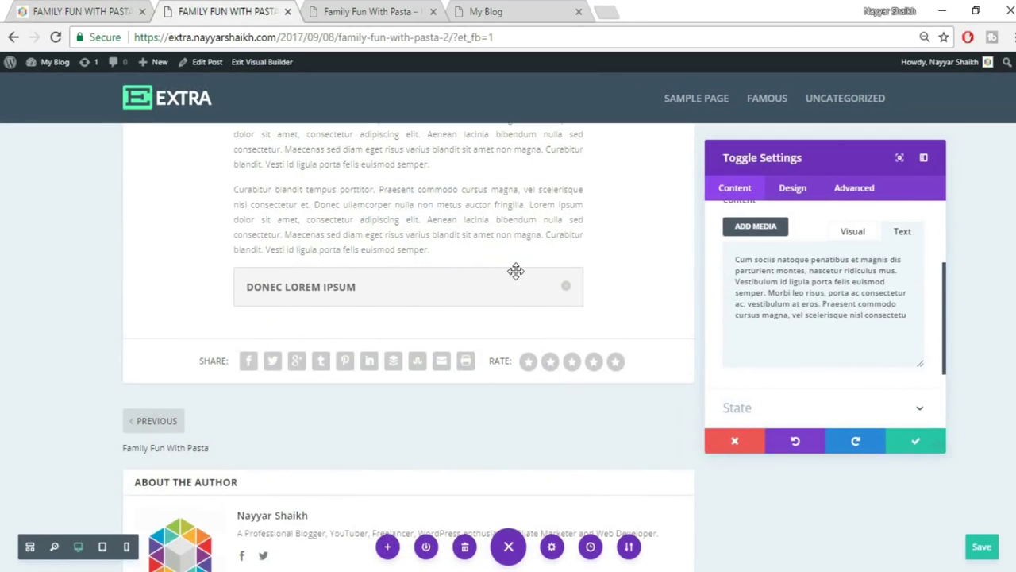
click(569, 290)
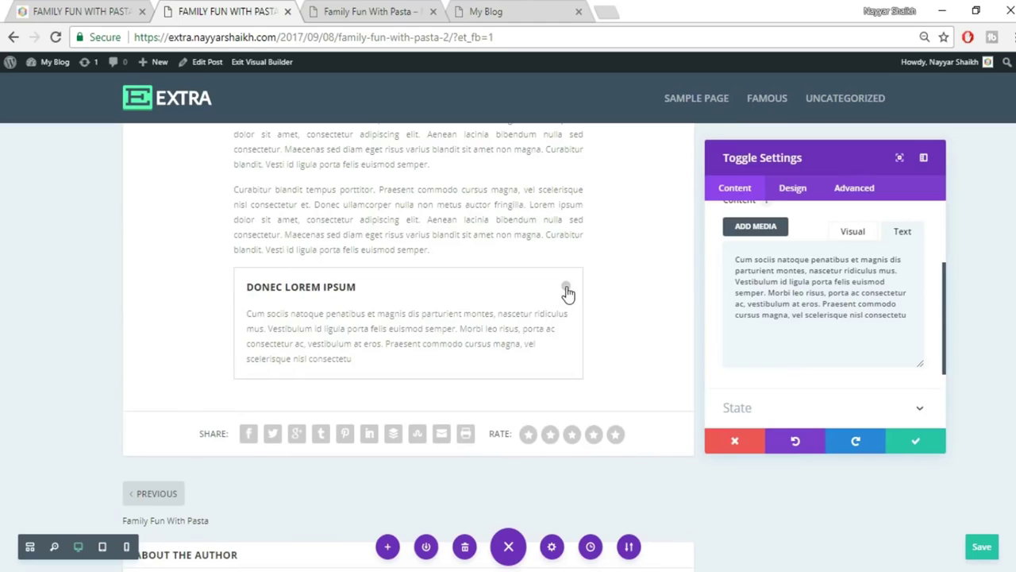
click(568, 292)
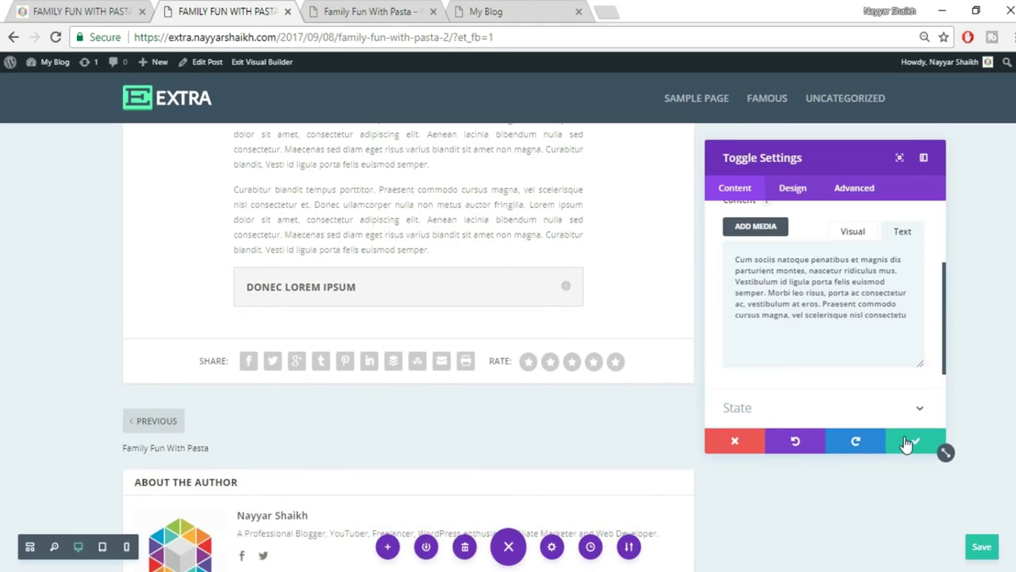
click(908, 443)
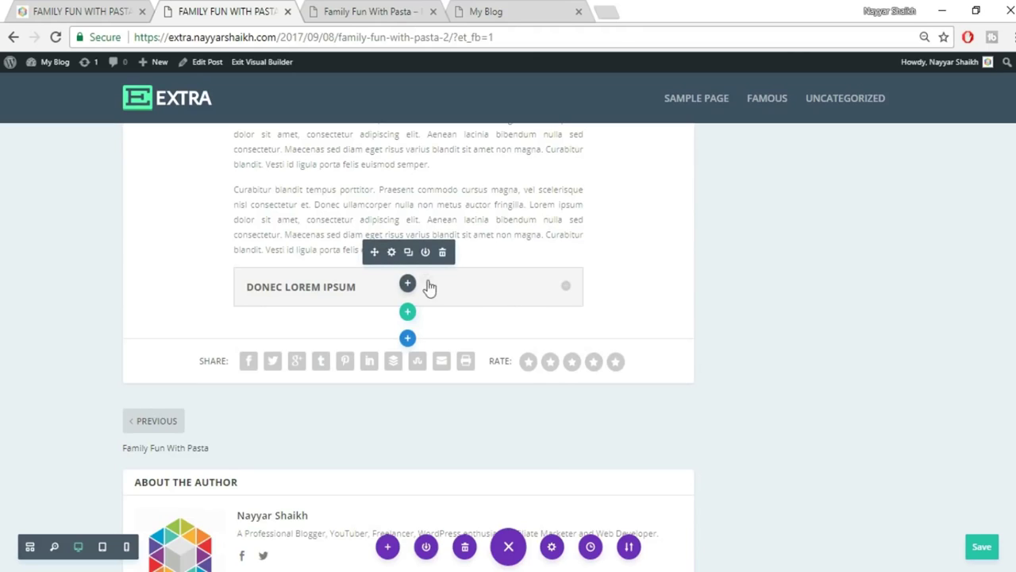
Duplicate the toggle twice and copy the paragraph following the reference toggles.
click(408, 253)
click(408, 252)
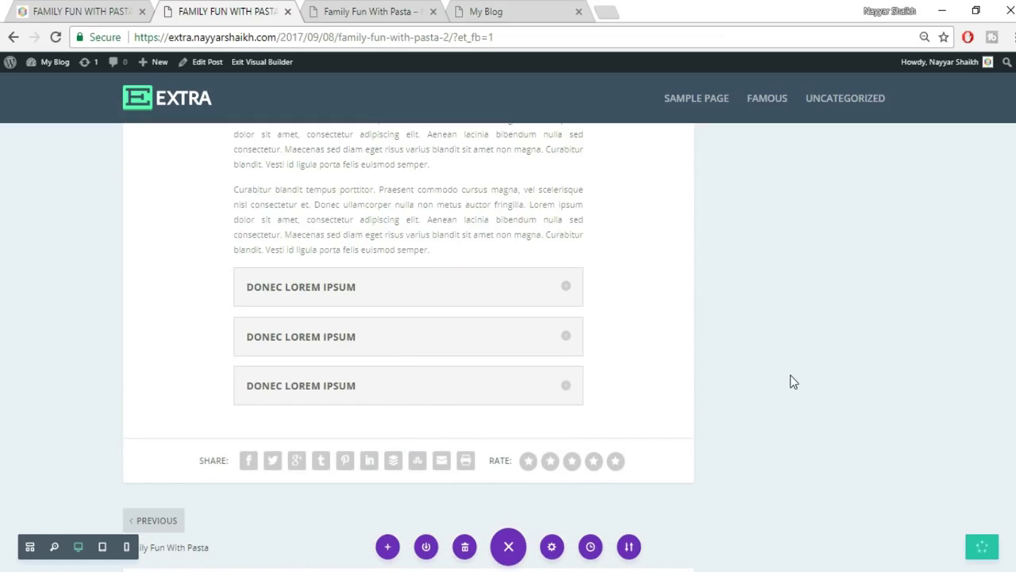
click(109, 8)
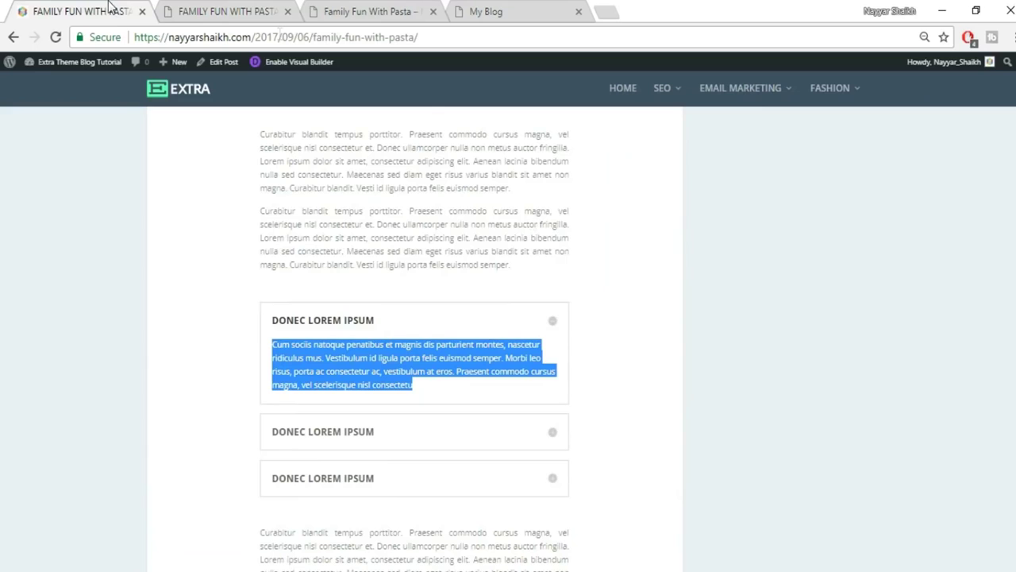
scroll(624, 305, down, 4)
drag(261, 216, 528, 283)
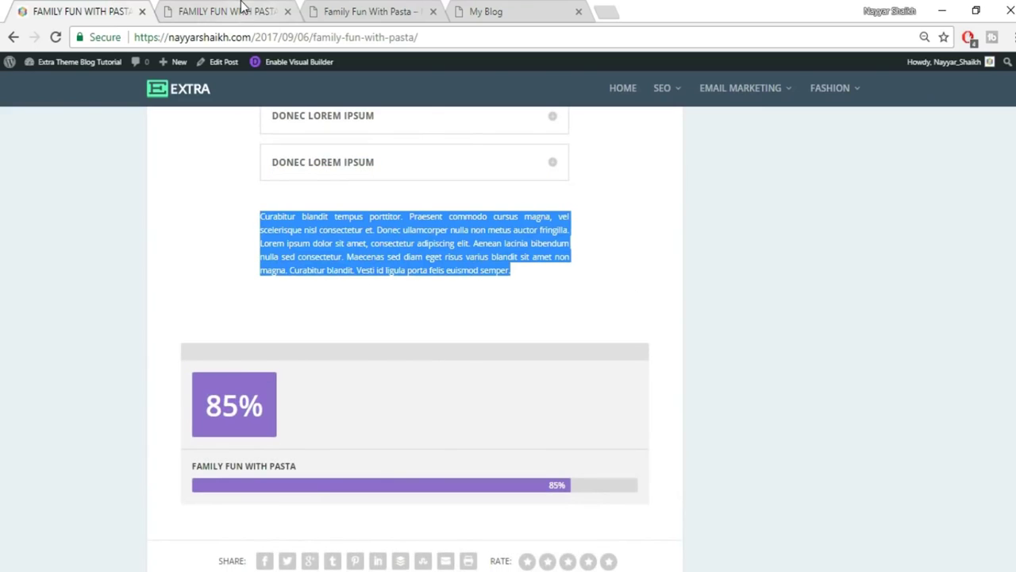
click(242, 7)
scroll(394, 420, up, 1)
Duplicate the second text paragraph and place the copy below all three toggles.
mouse_move(395, 292)
click(408, 283)
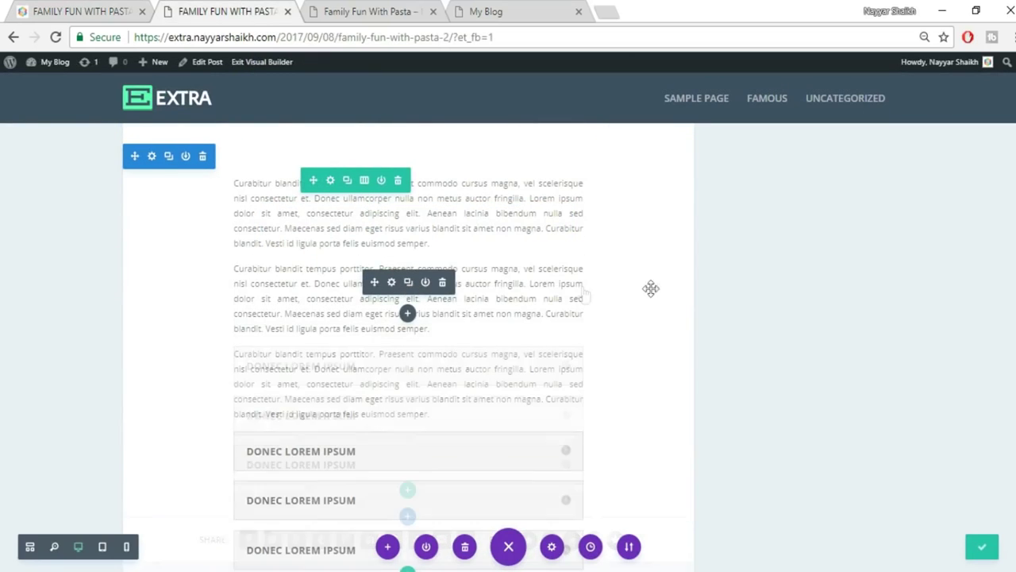
mouse_move(371, 367)
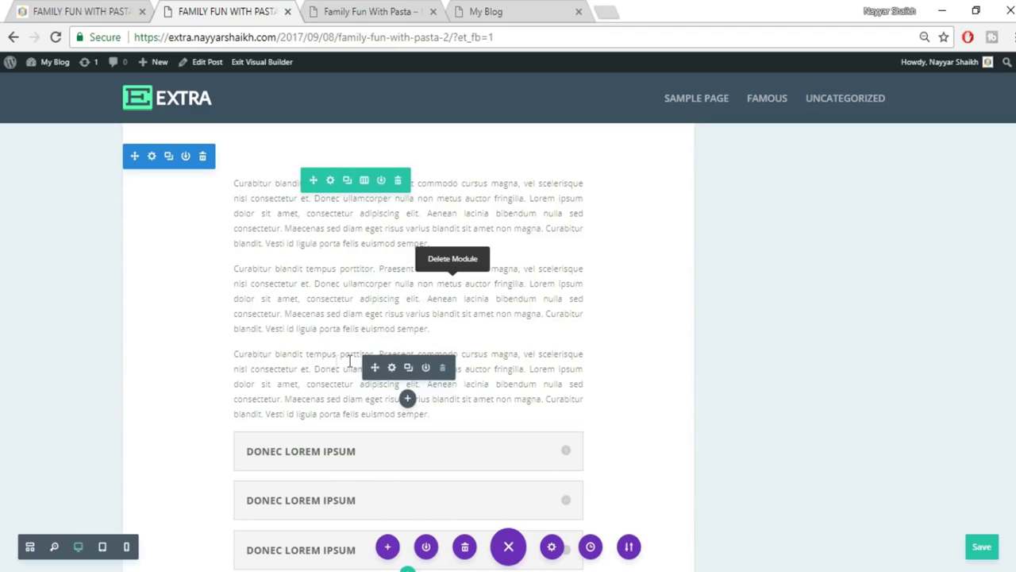
drag(386, 525, 541, 414)
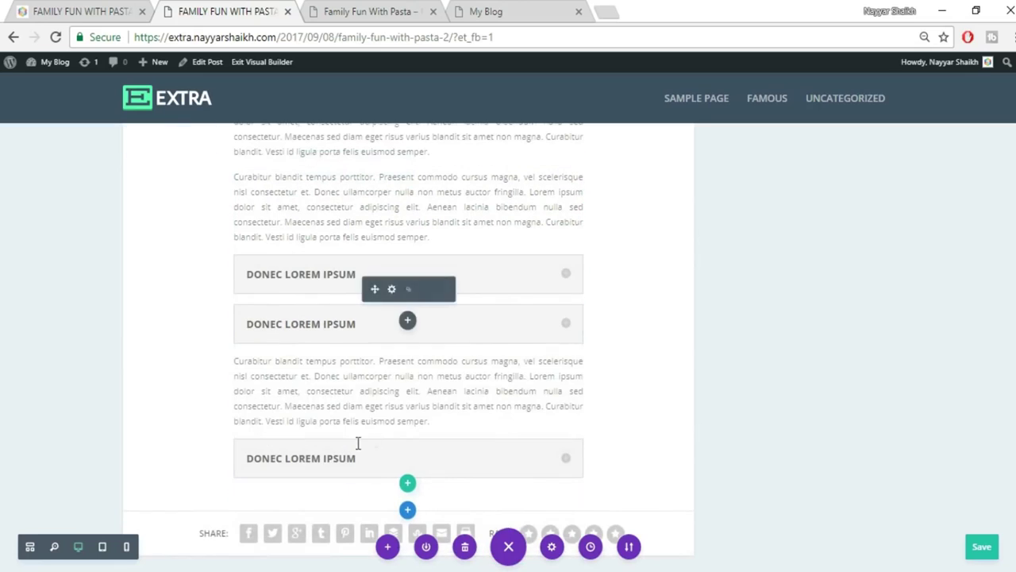
click(278, 460)
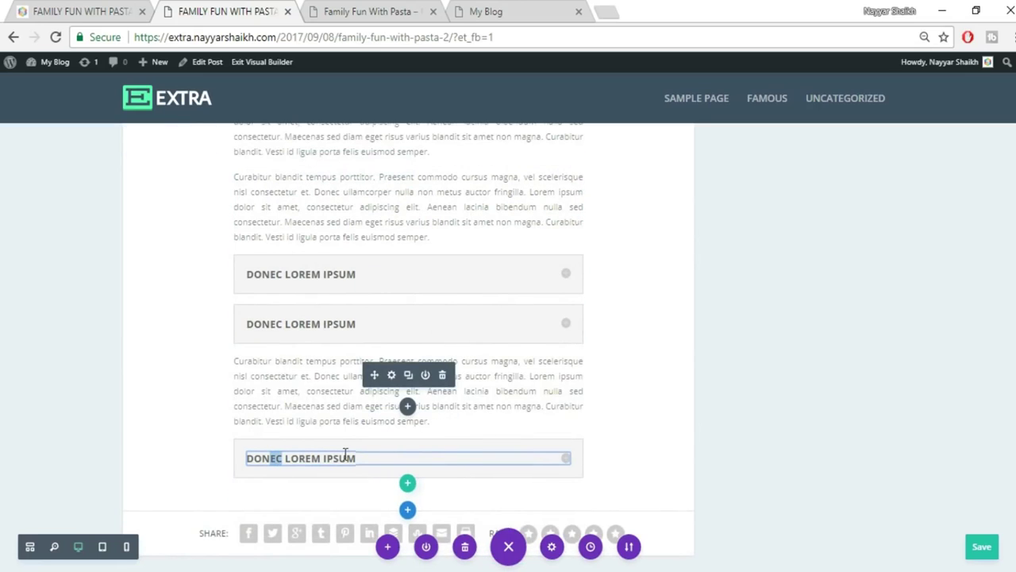
drag(455, 374, 600, 384)
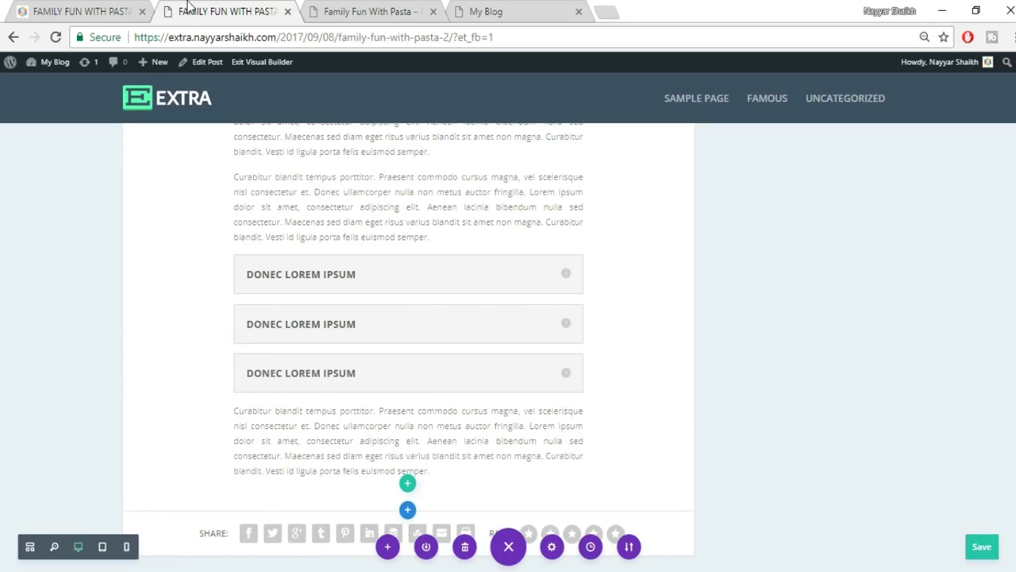
Check the reference post's layout, then return to the builder copy.
click(126, 10)
click(633, 268)
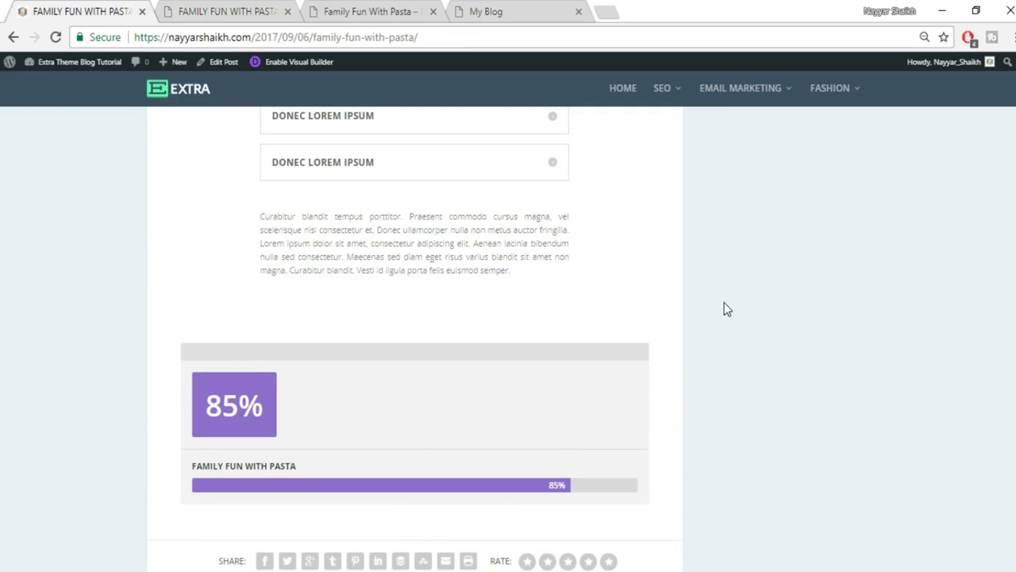
scroll(722, 307, up, 4)
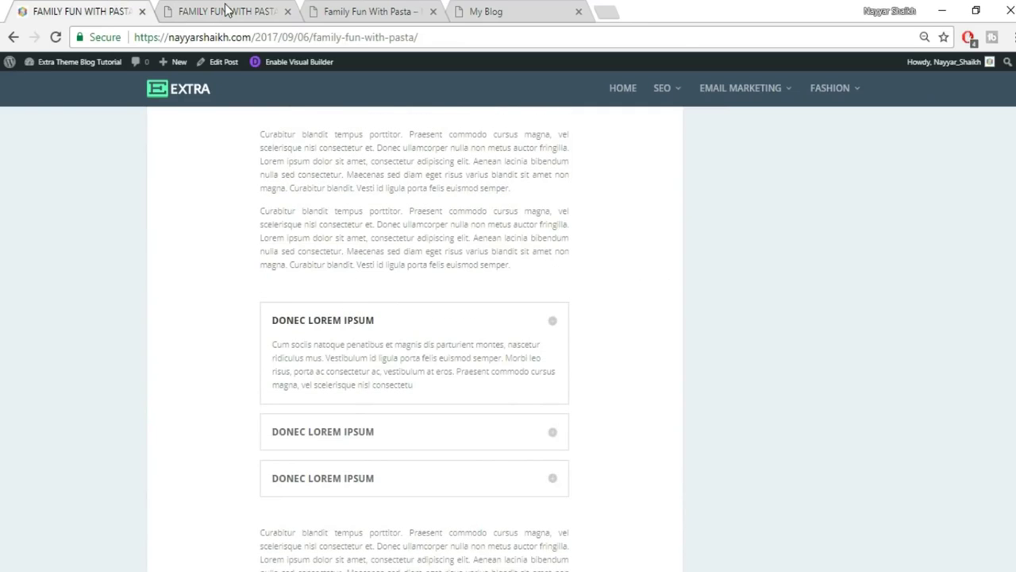
click(226, 10)
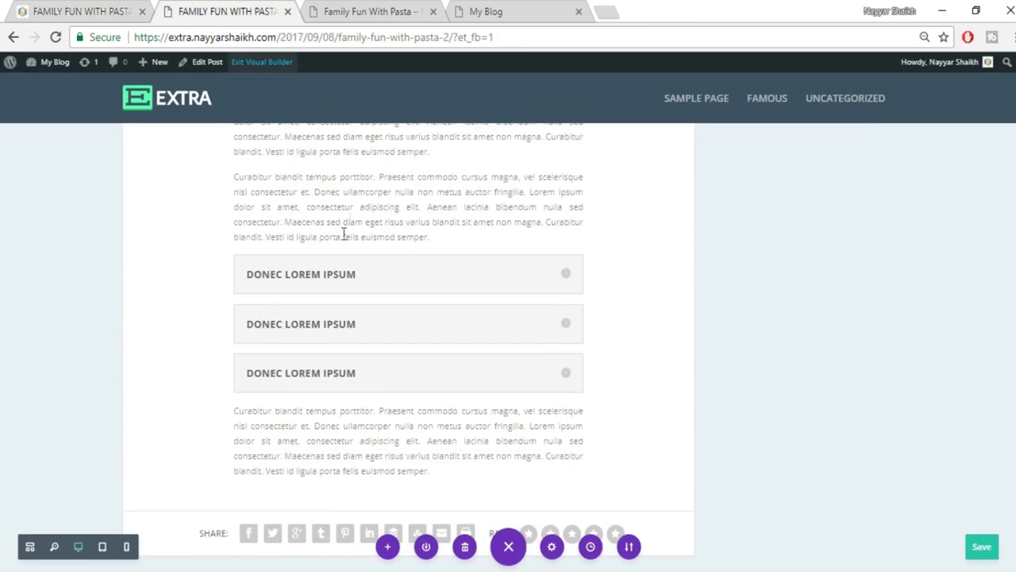
Add blank lines after 'semper.' in the upper paragraph and before the lower paragraph.
click(449, 236)
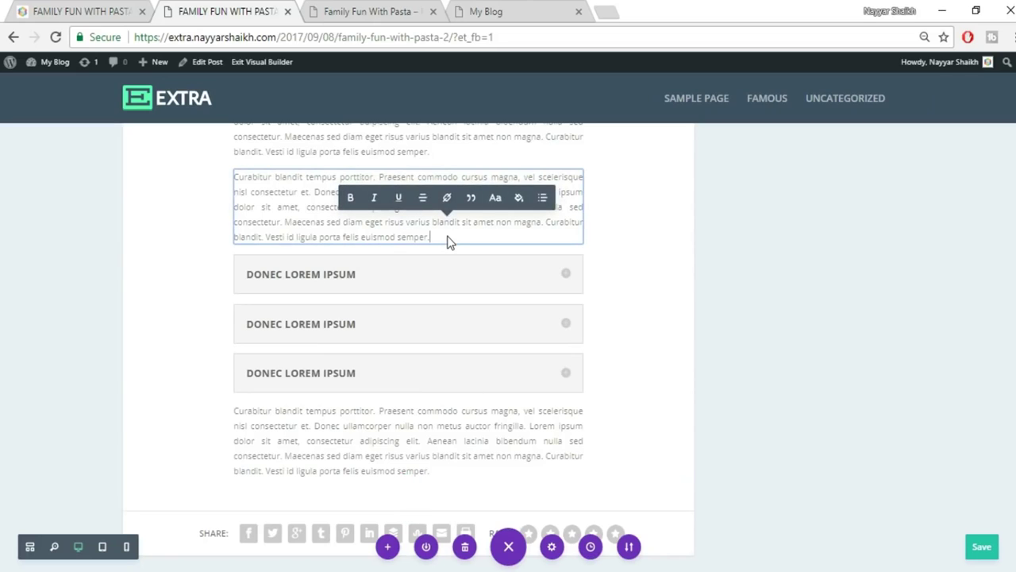
key(Return)
key(Return)
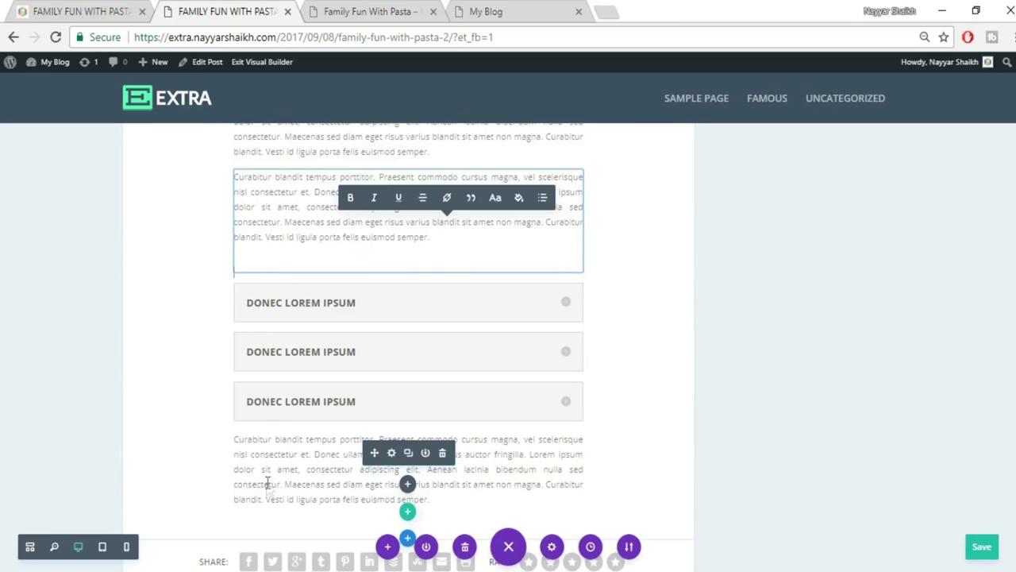
click(267, 482)
key(Return)
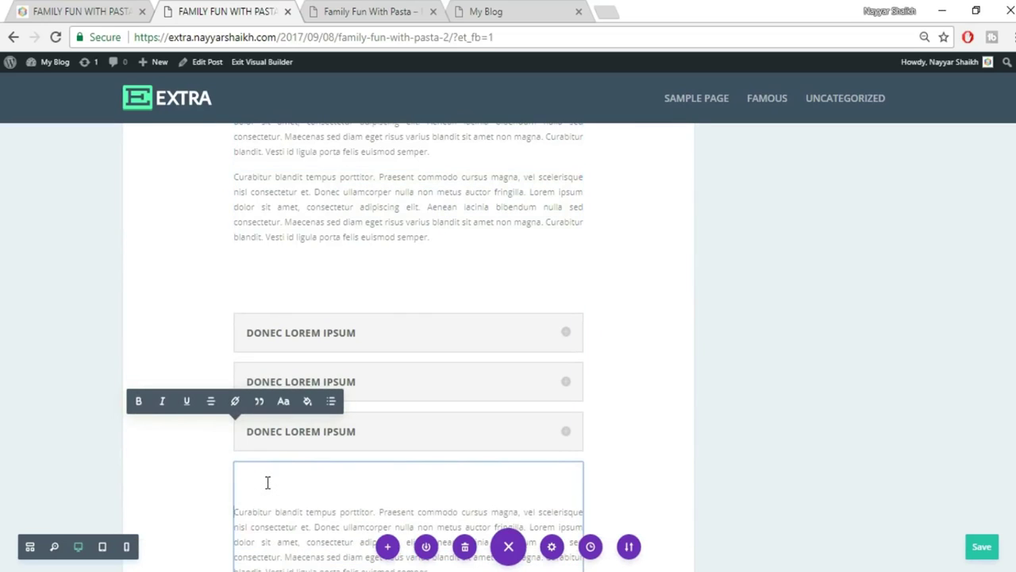
click(765, 444)
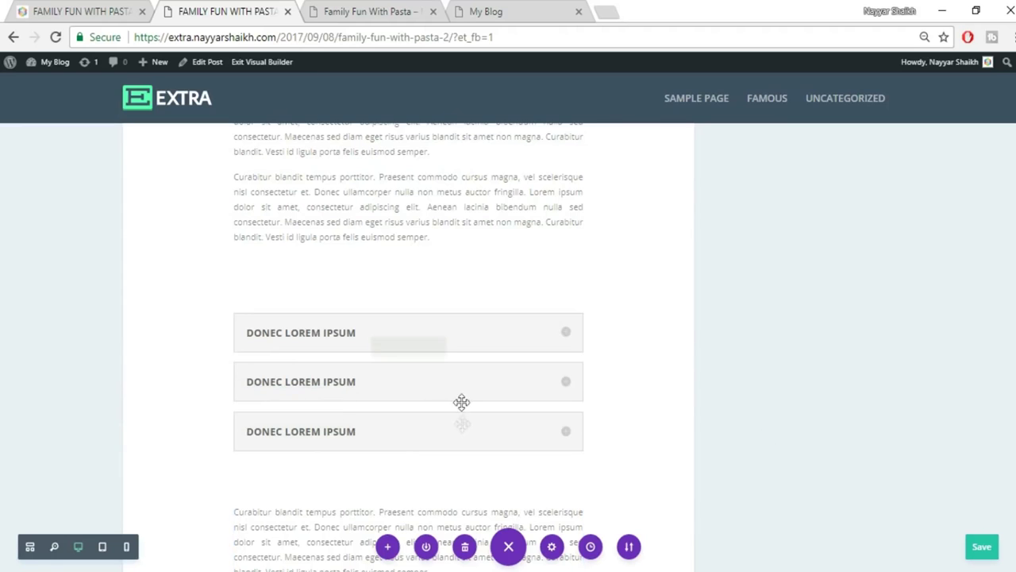
scroll(476, 389, down, 1)
scroll(508, 386, up, 3)
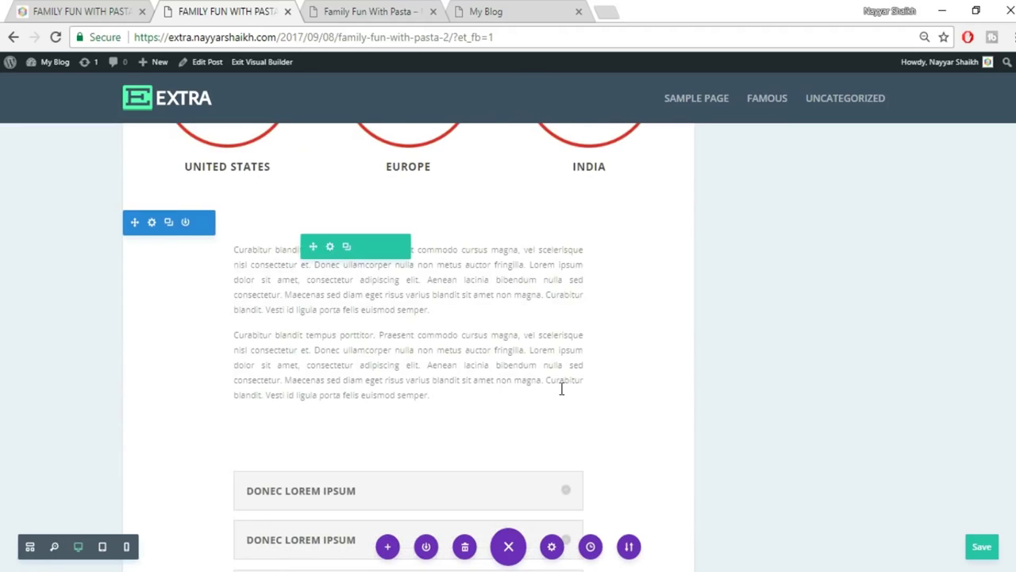
scroll(838, 393, up, 10)
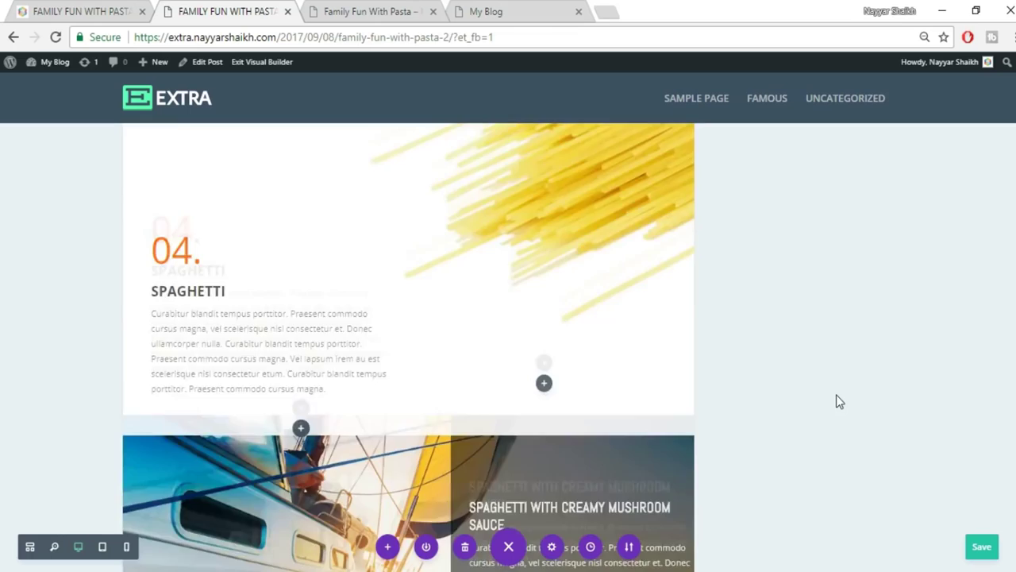
Review the rebuilt pasta post down to the accordion and paragraphs, then save the layout.
scroll(836, 394, up, 8)
scroll(838, 413, up, 8)
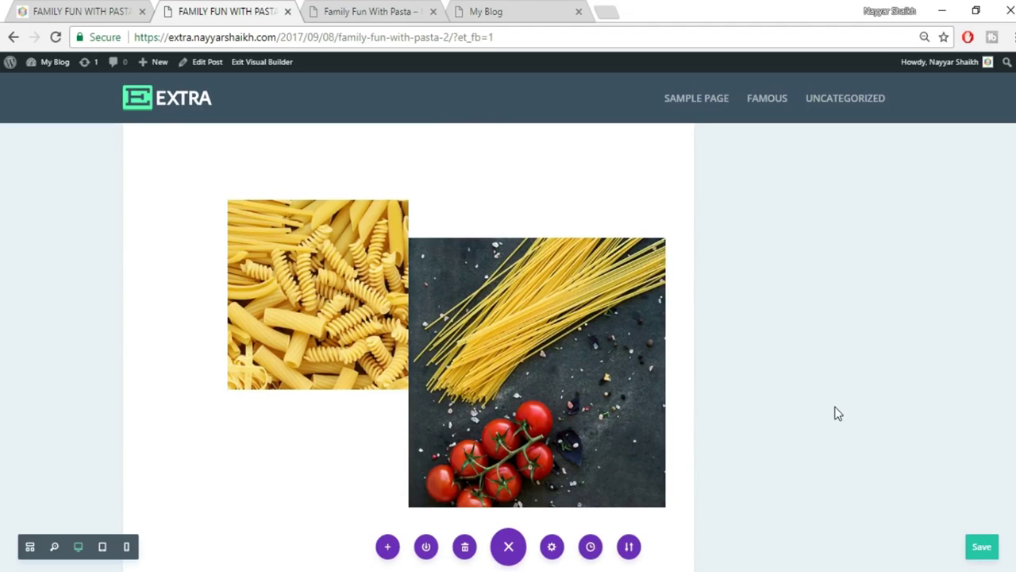
scroll(836, 412, up, 10)
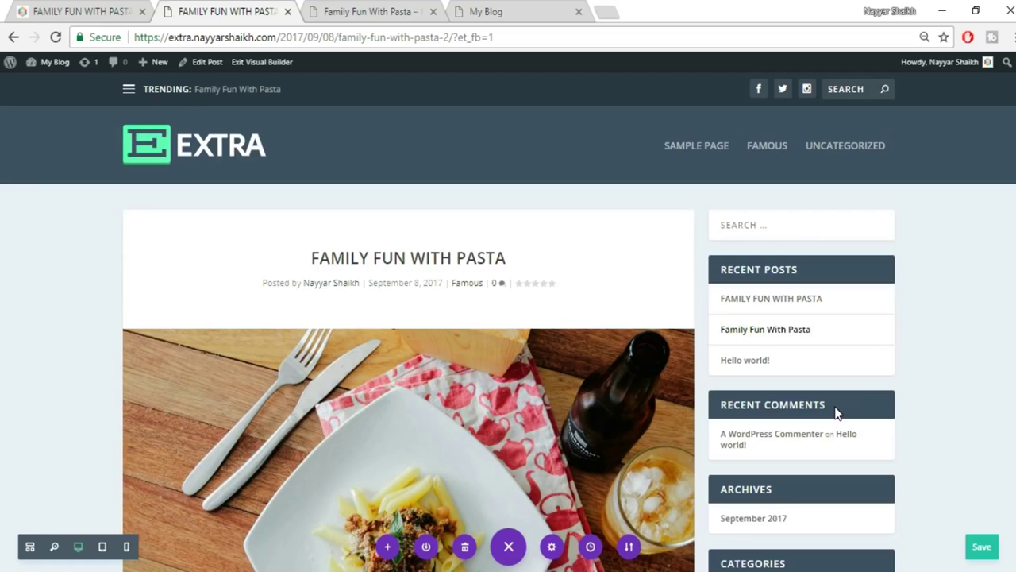
scroll(974, 378, down, 10)
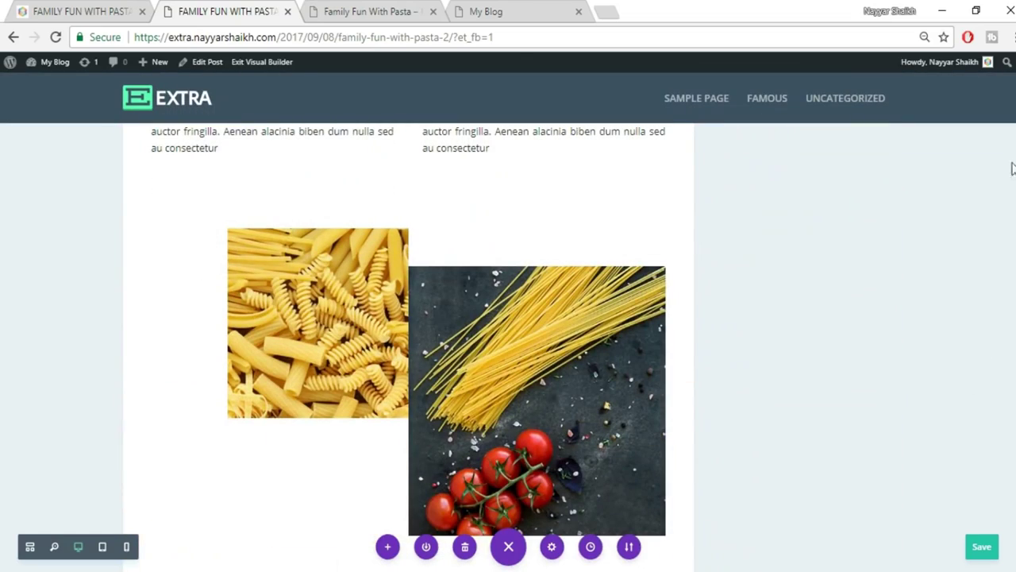
scroll(408, 347, down, 15)
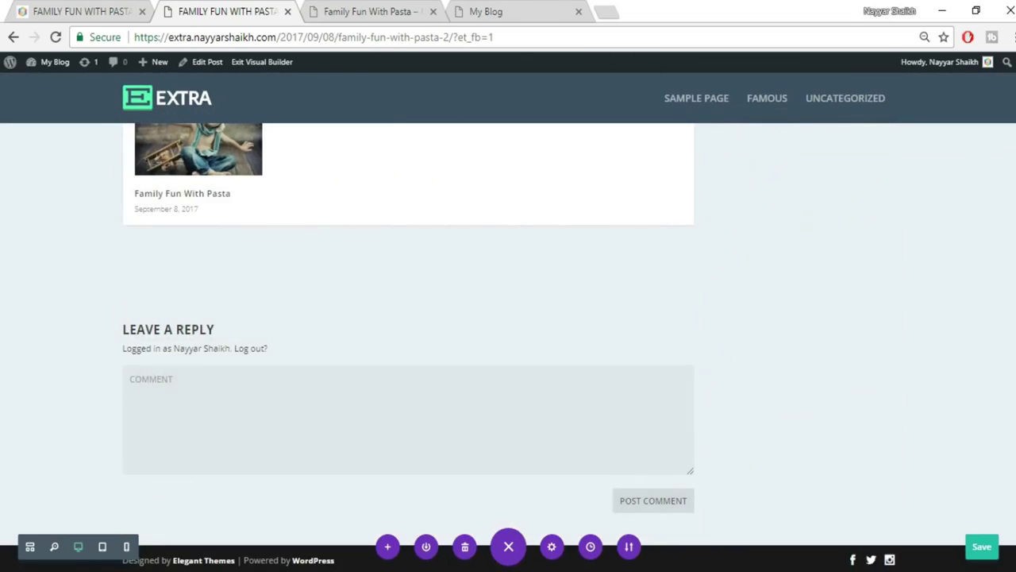
click(983, 548)
scroll(408, 347, up, 15)
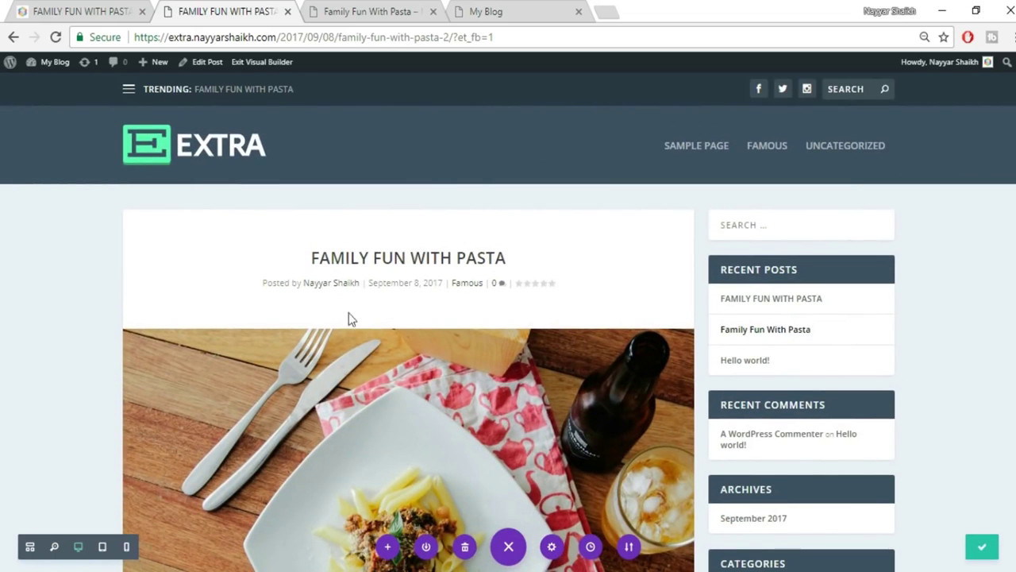
Load A GUIDE TO SPICES from Recent Posts in the reference tab, then return to the builder.
click(108, 11)
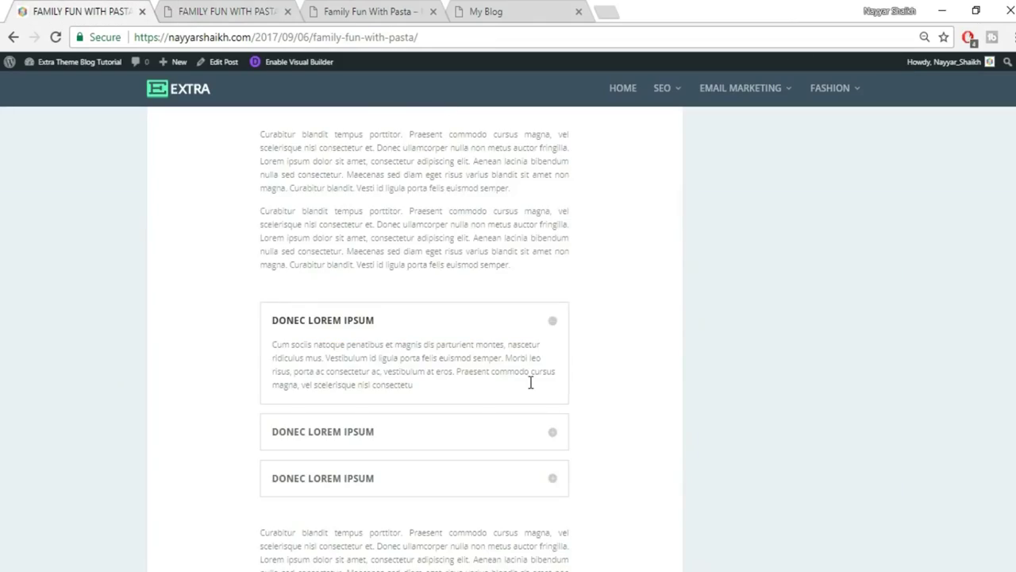
scroll(530, 383, down, 15)
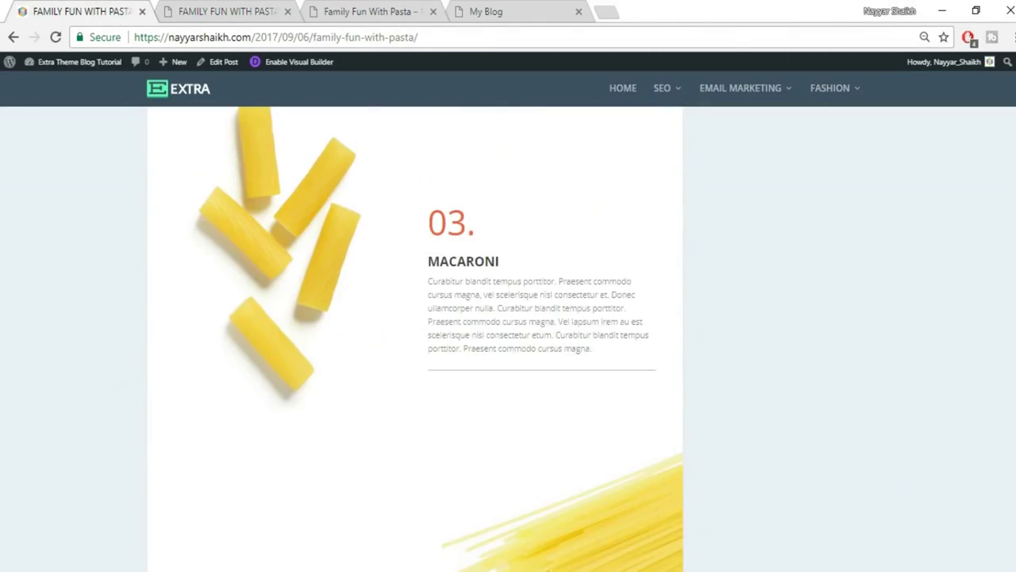
scroll(860, 354, up, 15)
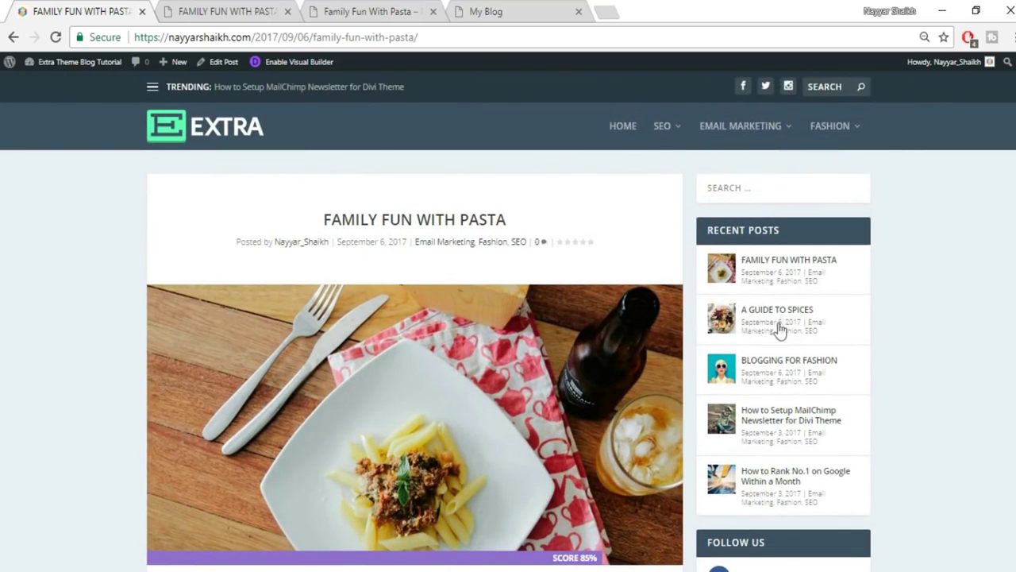
click(784, 314)
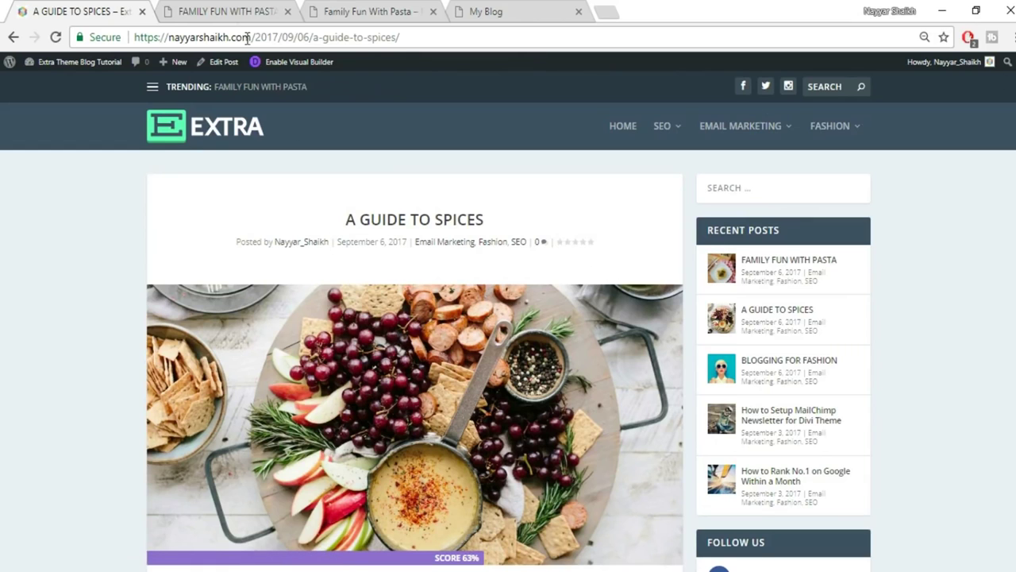
click(223, 10)
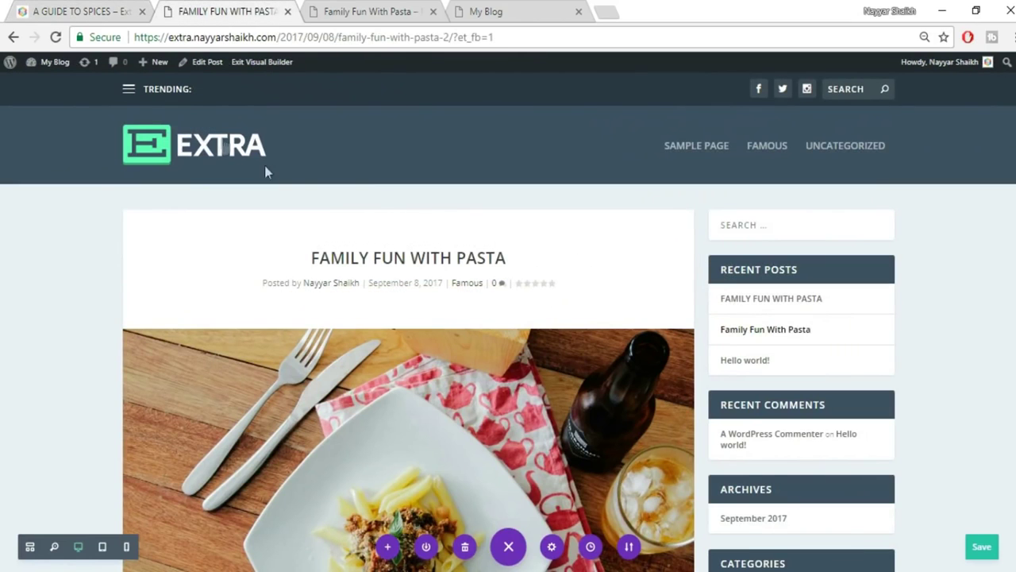
mouse_move(150, 74)
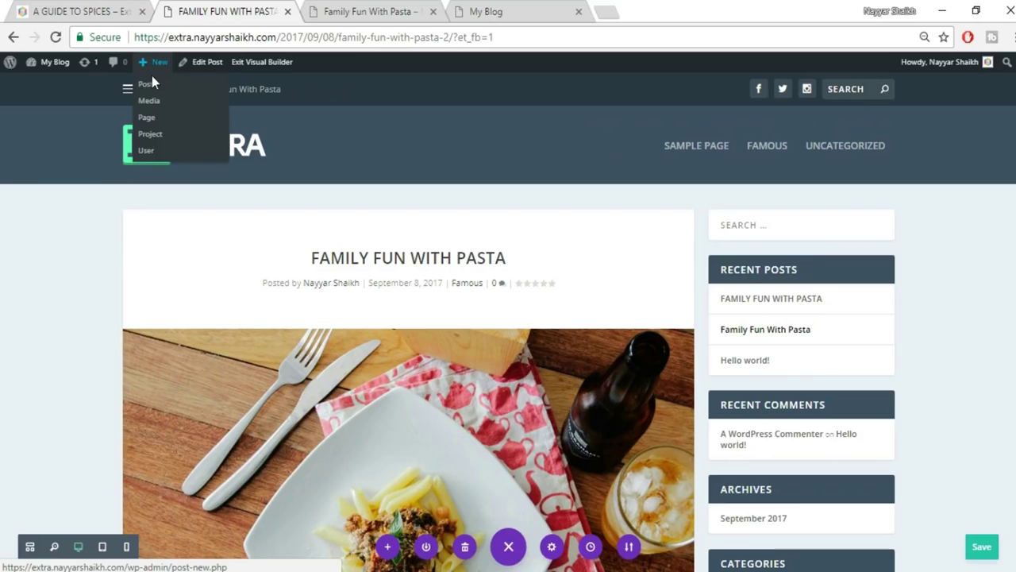
Start a new post titled A GUIDE TO SPICES, copied from the reference post.
click(147, 86)
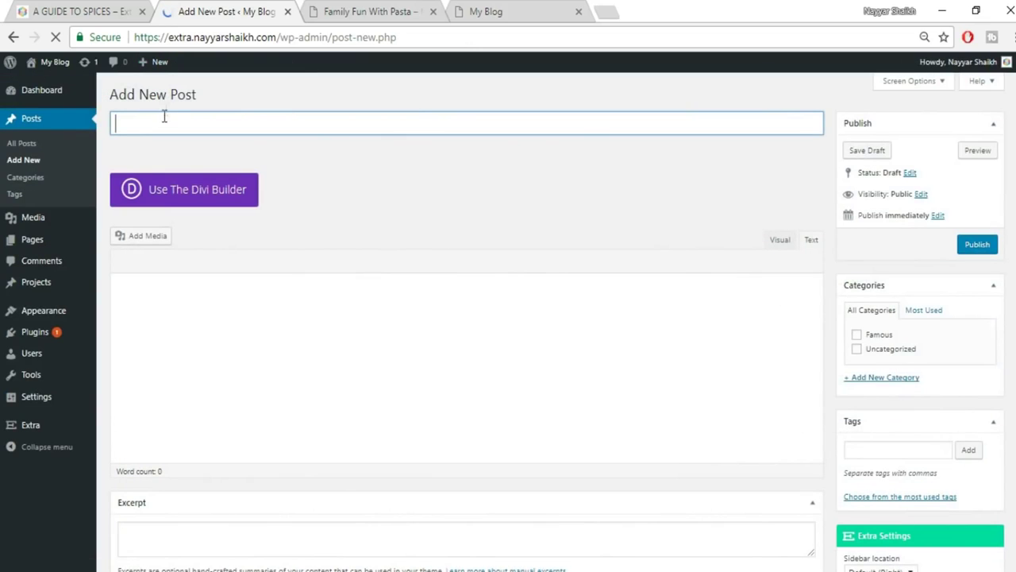
click(71, 11)
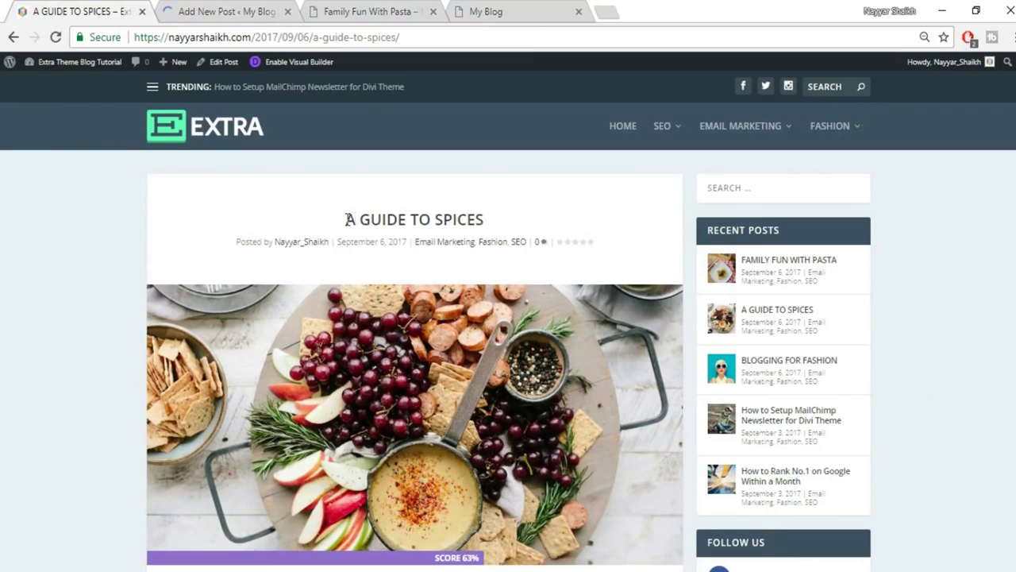
drag(346, 219, 537, 227)
key(ctrl+c)
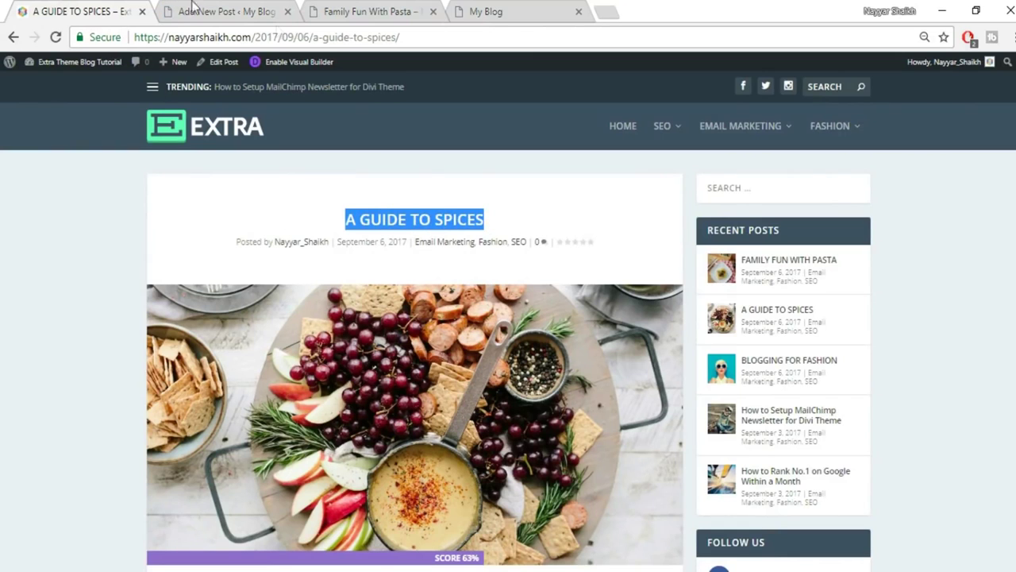
click(193, 6)
key(ctrl+v)
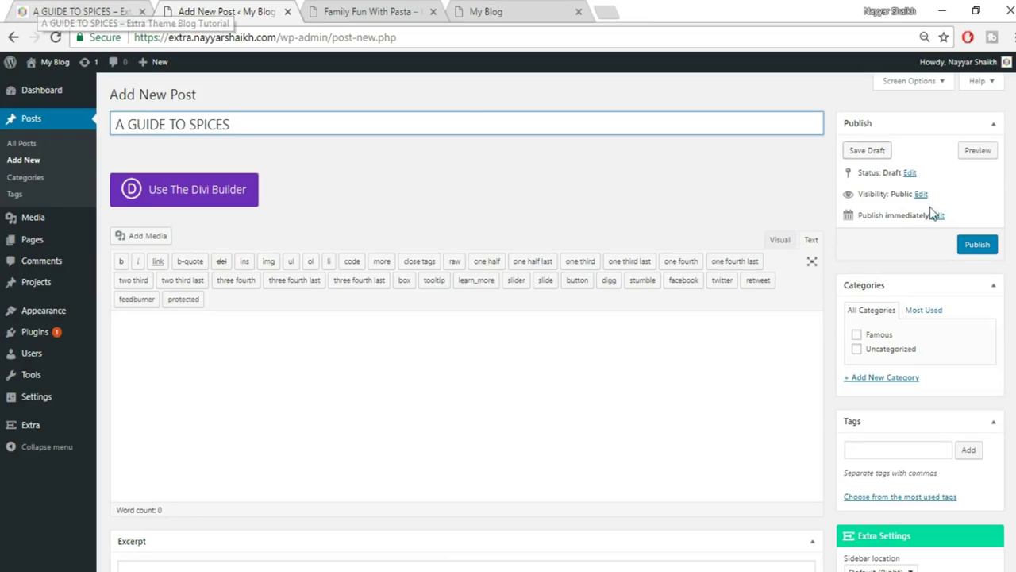
File the post under Famous and a newly created Spices category.
click(879, 337)
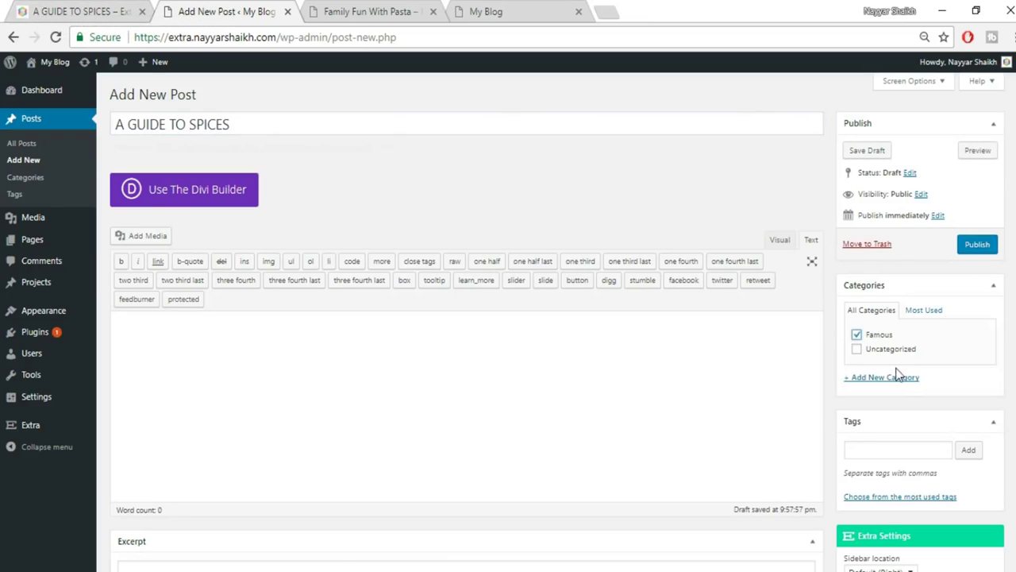
click(895, 377)
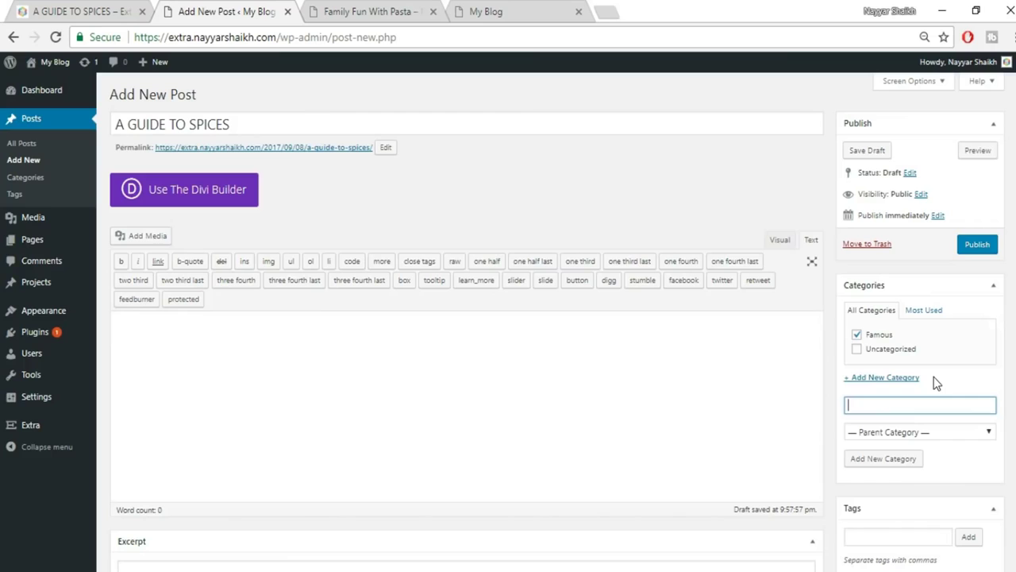
text(Spices)
click(895, 467)
scroll(557, 322, down, 5)
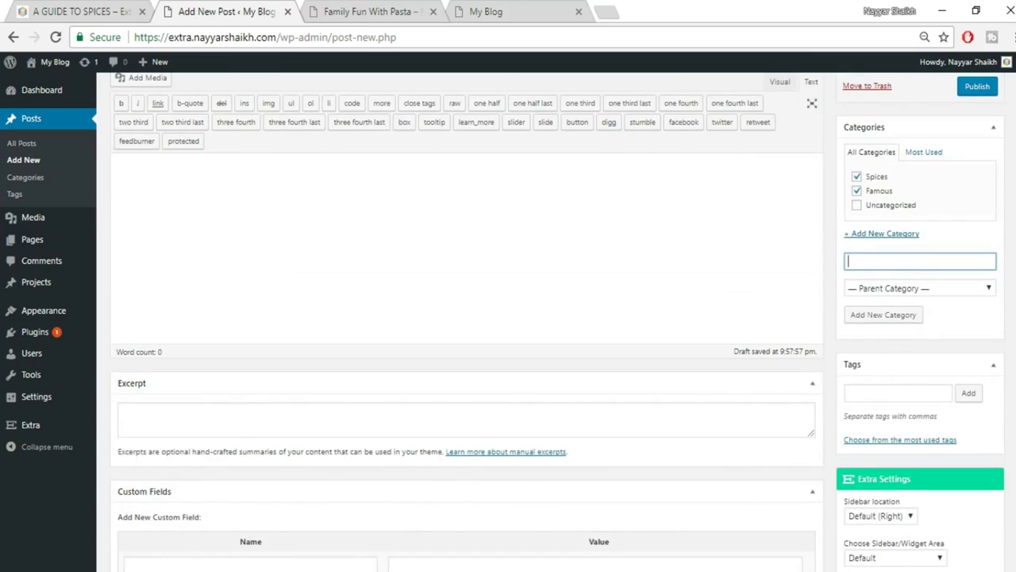
scroll(508, 321, down, 3)
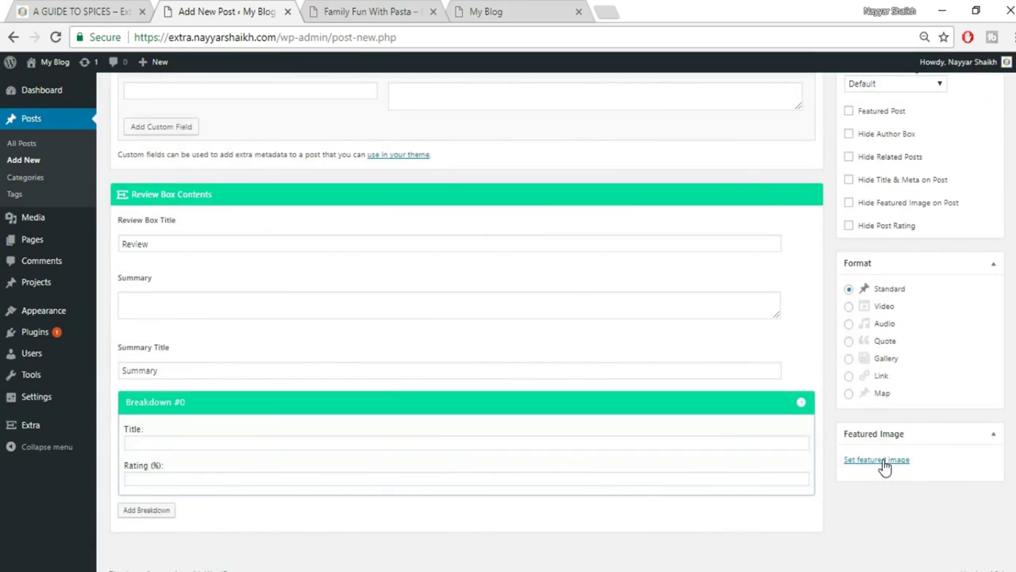
Begin choosing a featured image to upload, checking the reference post's photo first.
click(877, 462)
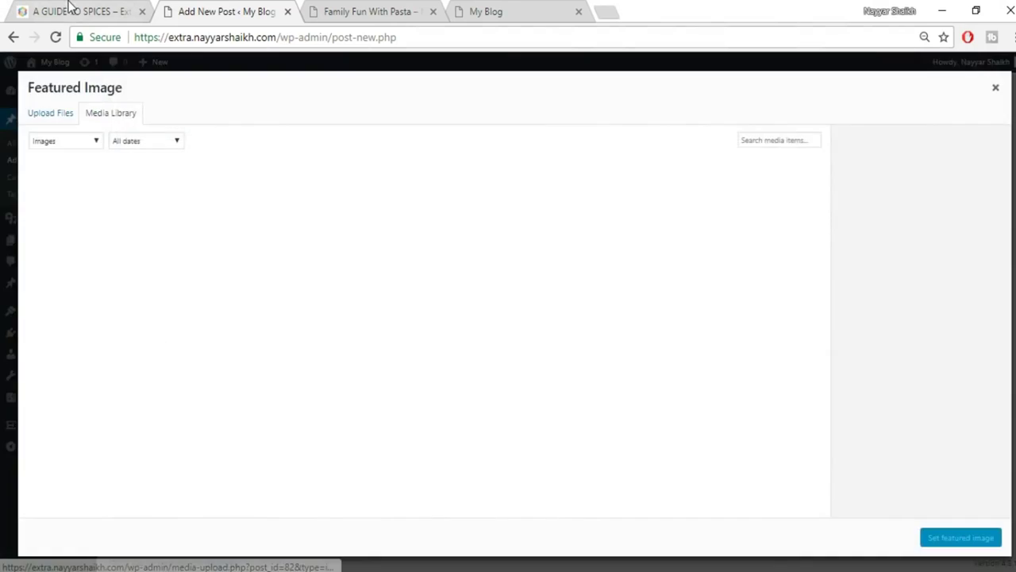
click(69, 11)
scroll(406, 405, down, 2)
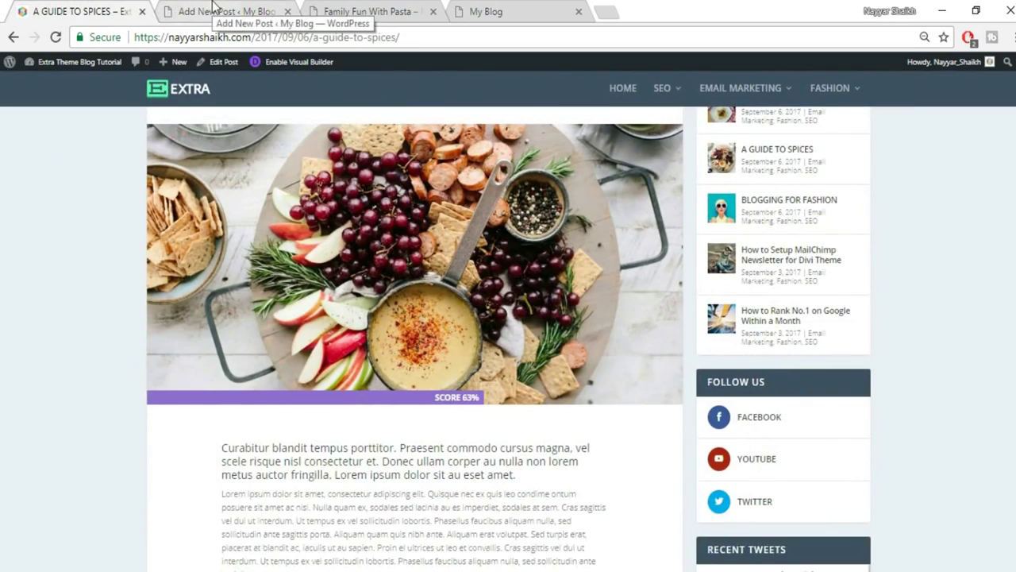
click(168, 11)
click(69, 119)
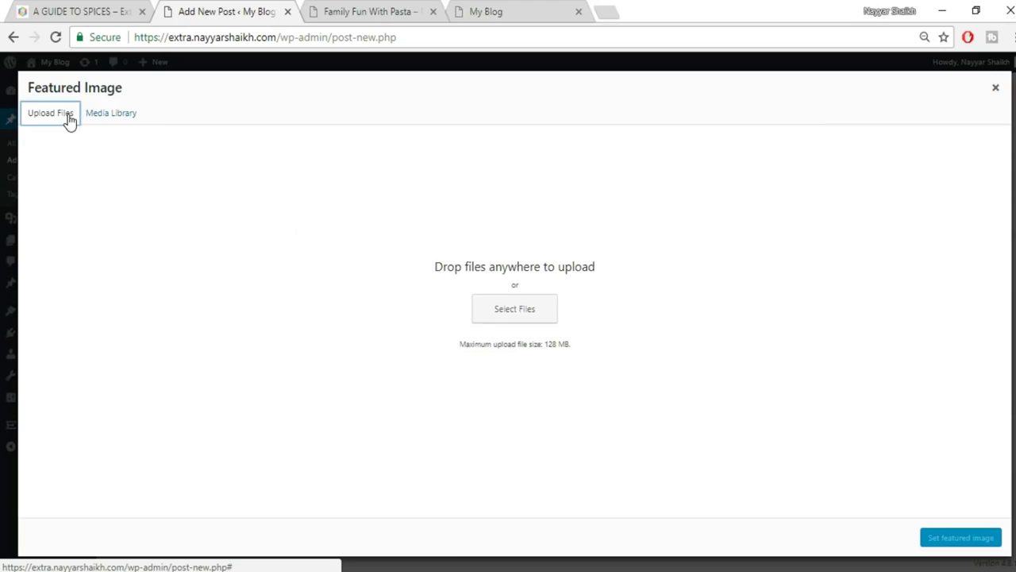
click(507, 316)
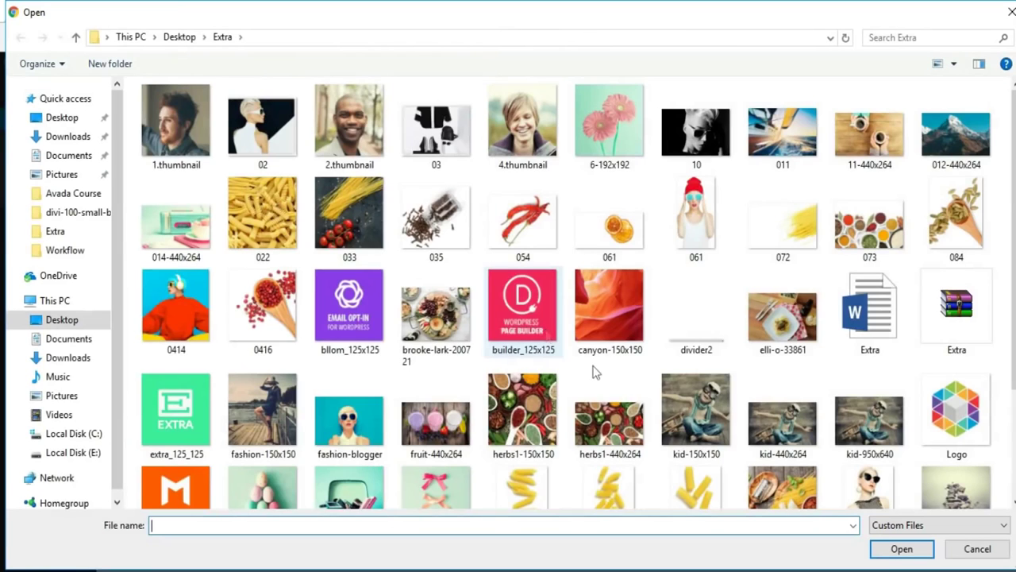
Upload the brooke-lark-200721 food platter photo and set it as the featured image.
scroll(603, 372, down, 3)
click(762, 339)
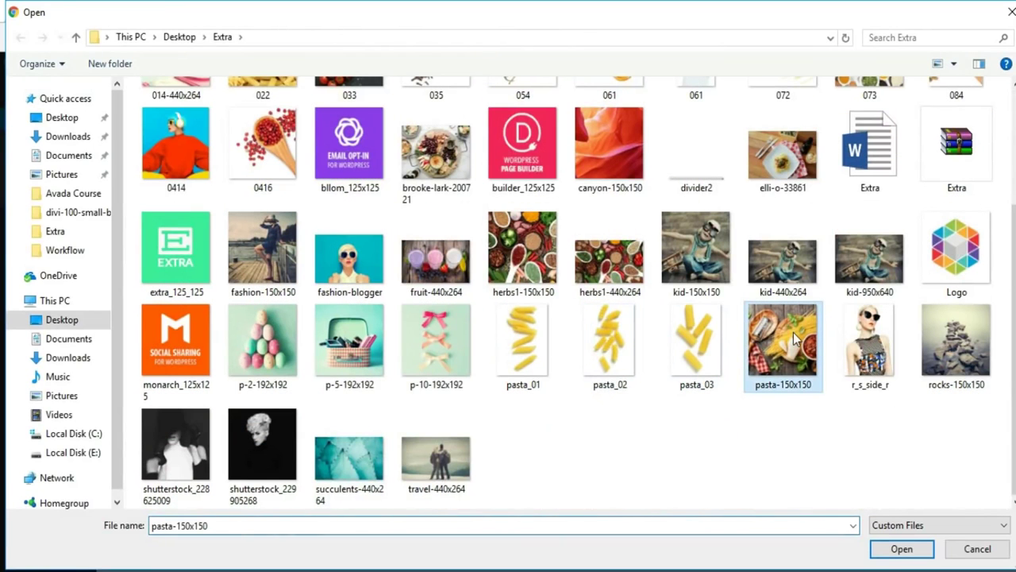
click(612, 278)
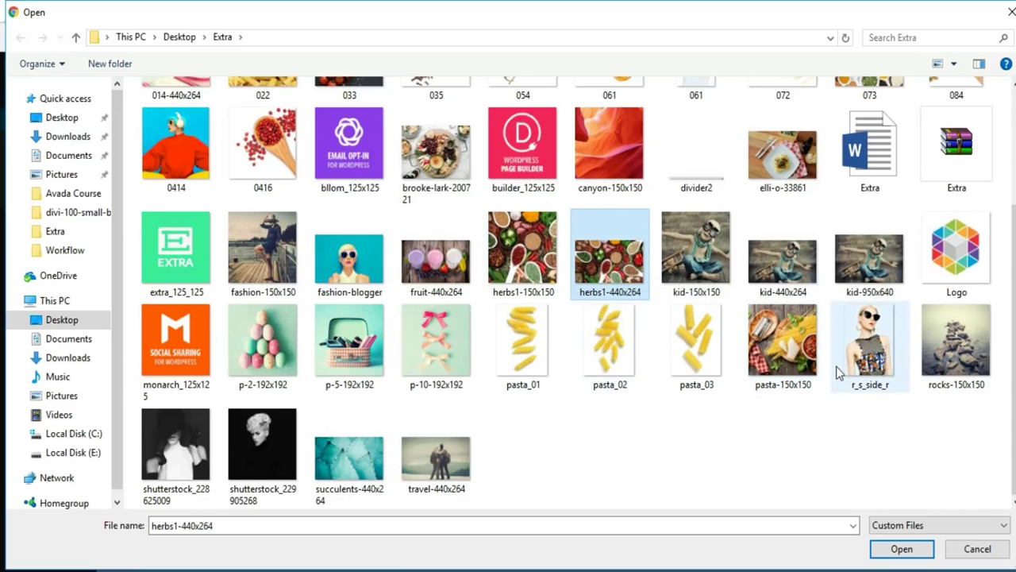
scroll(838, 372, up, 2)
click(454, 353)
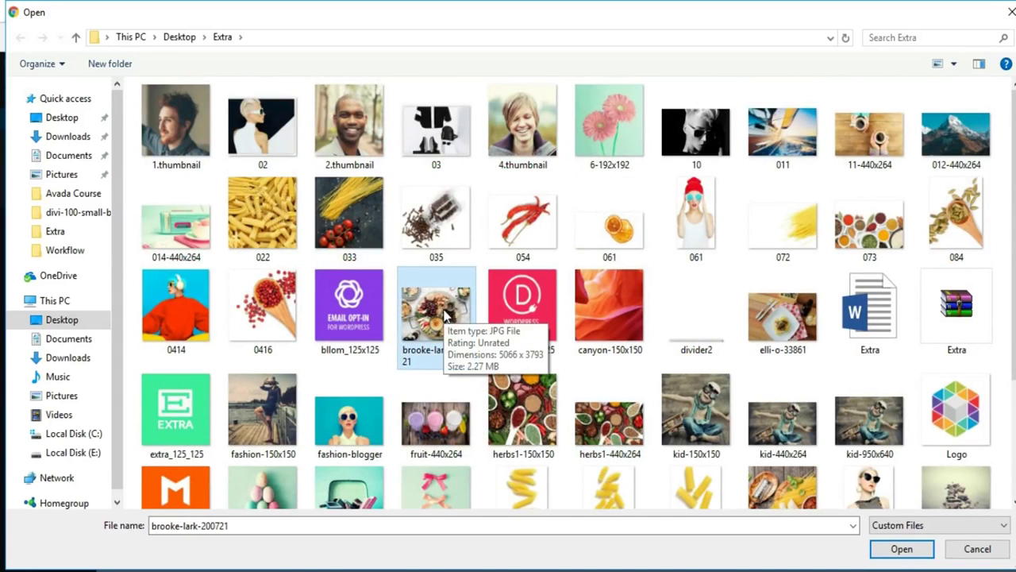
click(901, 549)
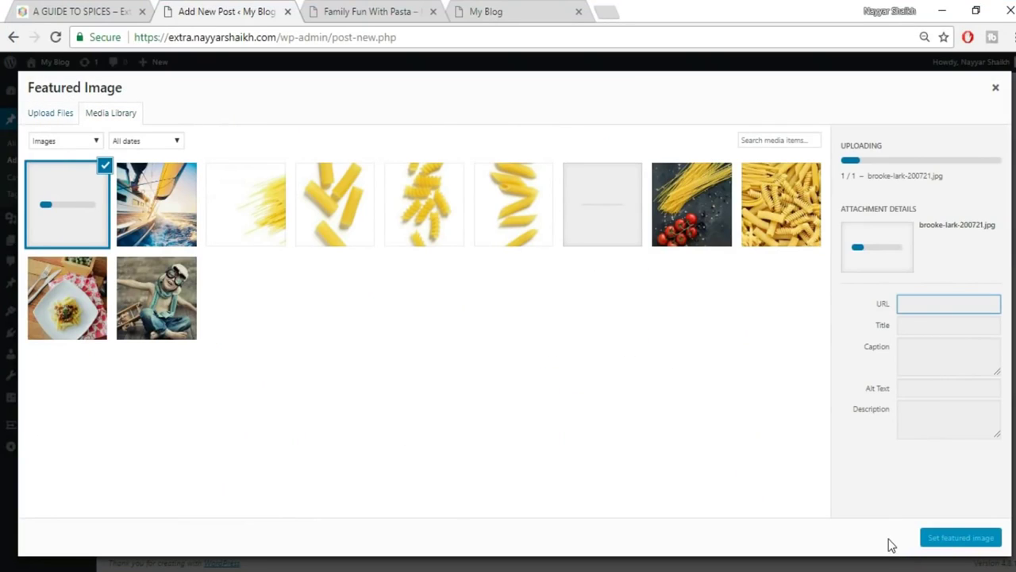
click(970, 538)
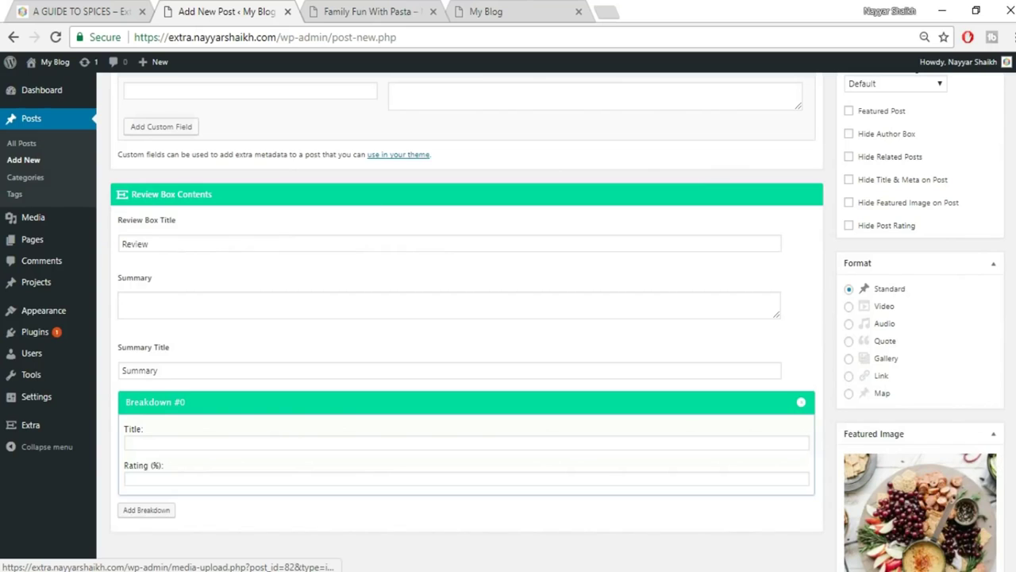
scroll(921, 492, up, 15)
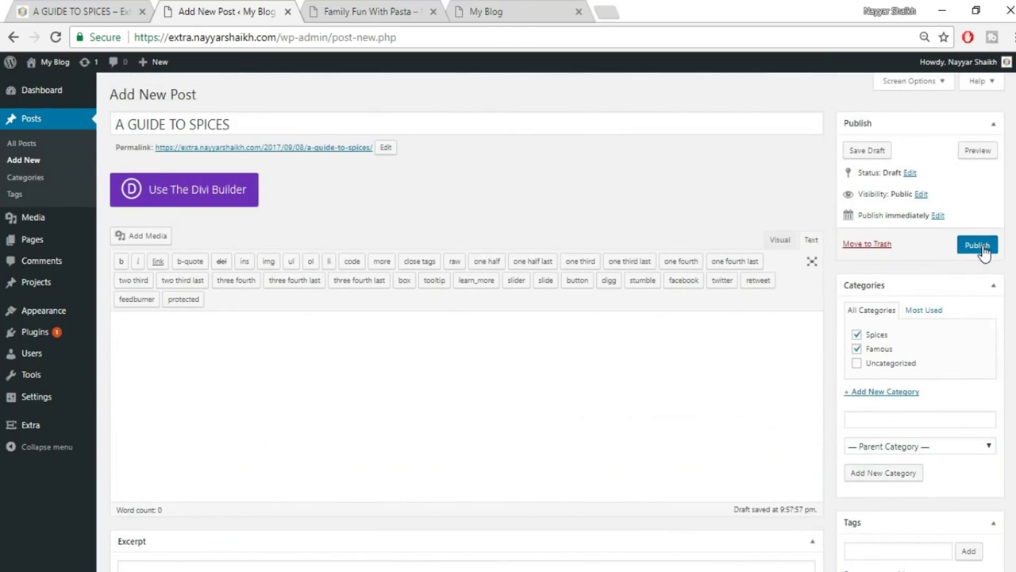
Publish A GUIDE TO SPICES and open it in the Divi Visual Builder.
click(982, 248)
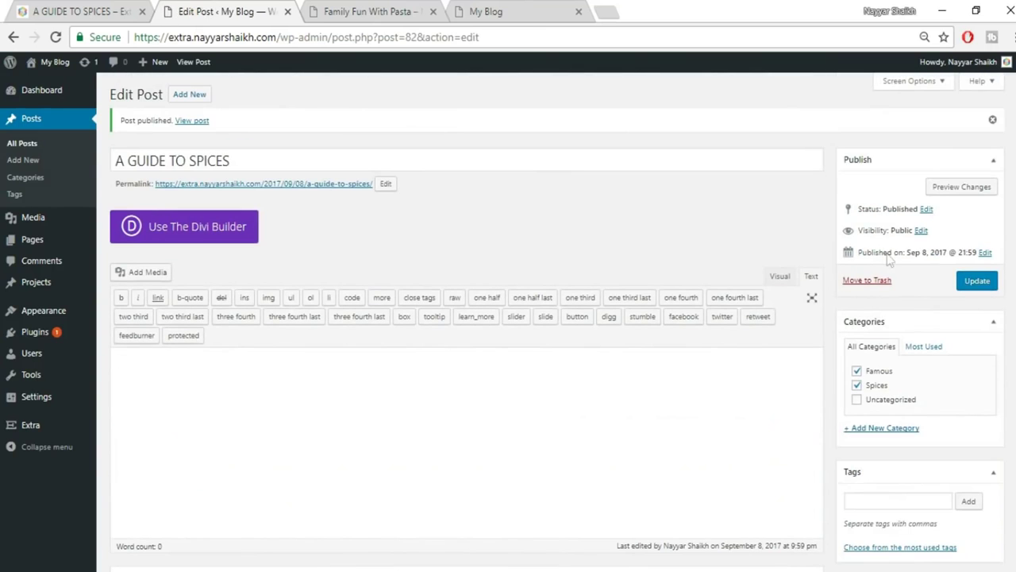
click(233, 242)
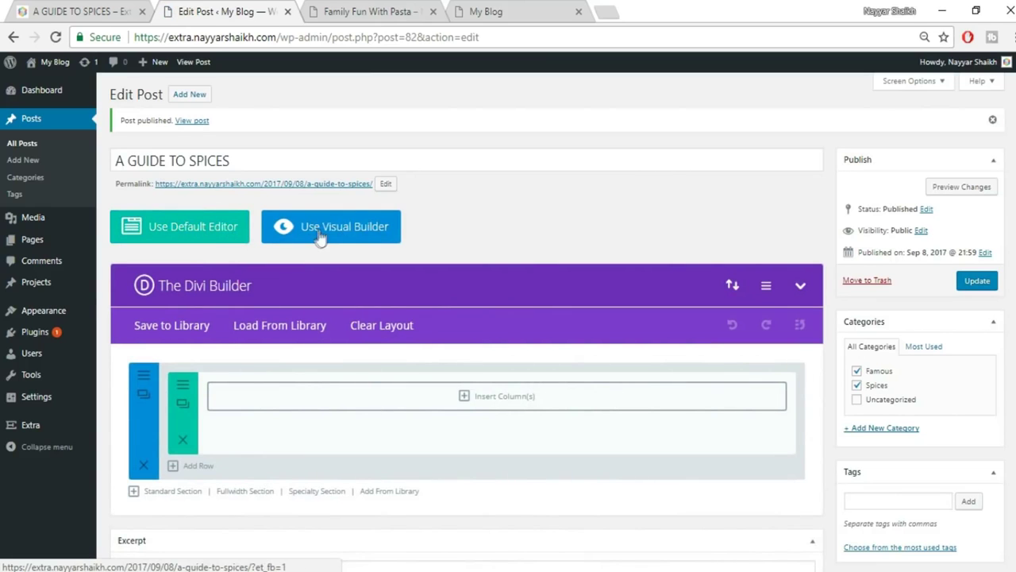
click(373, 236)
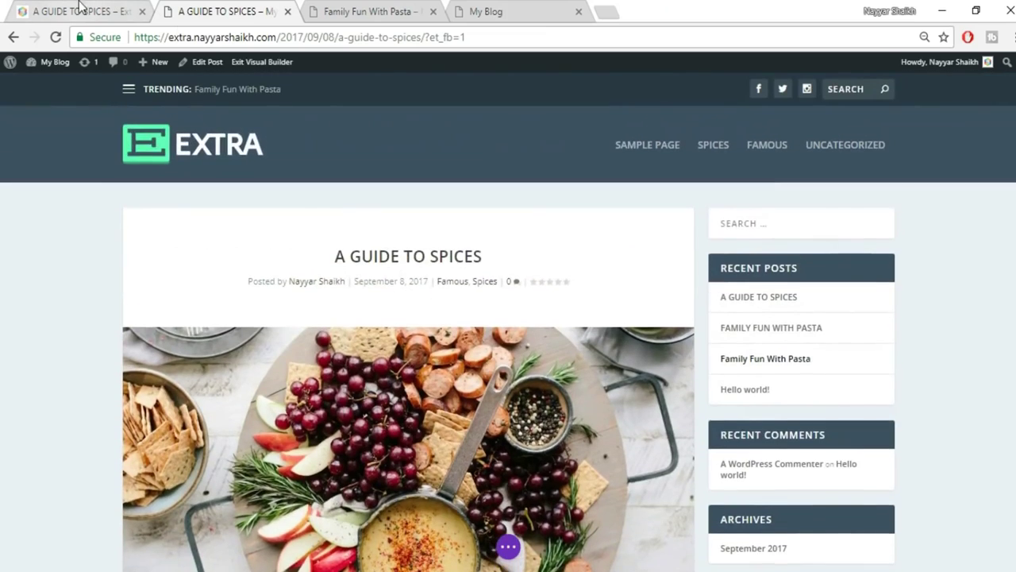
Look over the reference post's first body paragraph, then return to the post being built.
scroll(377, 295, down, 5)
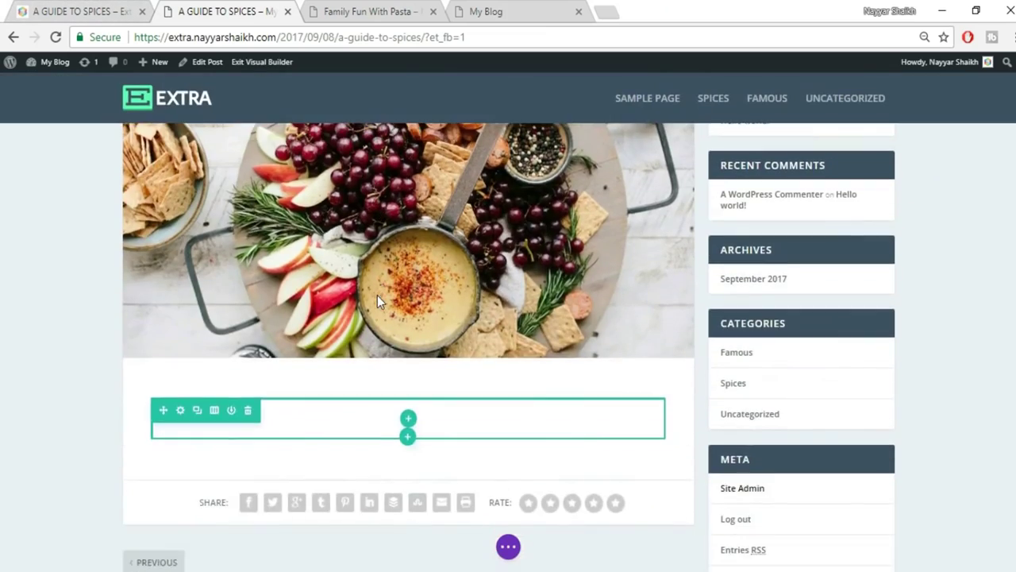
scroll(377, 295, down, 2)
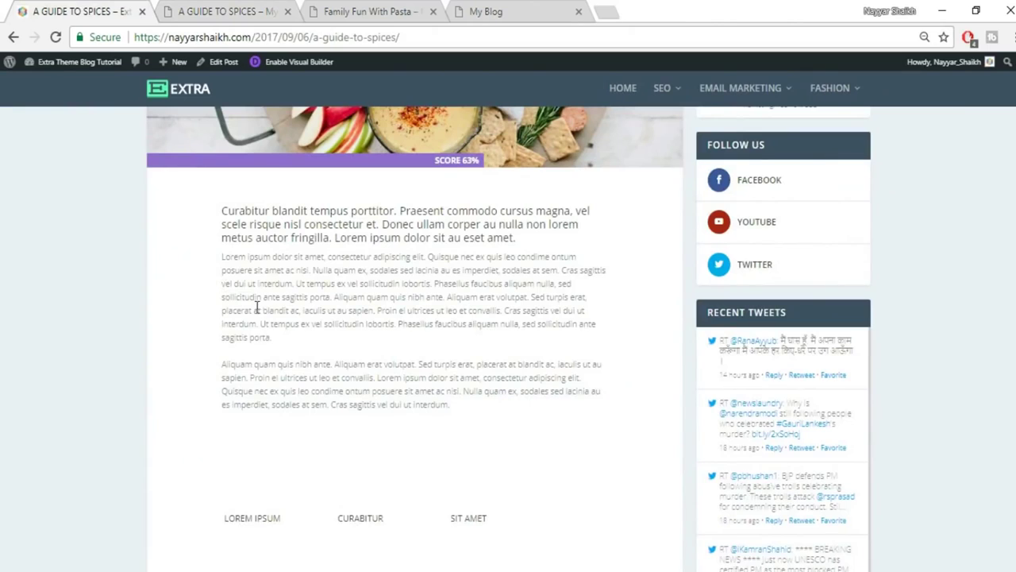
scroll(255, 307, up, 3)
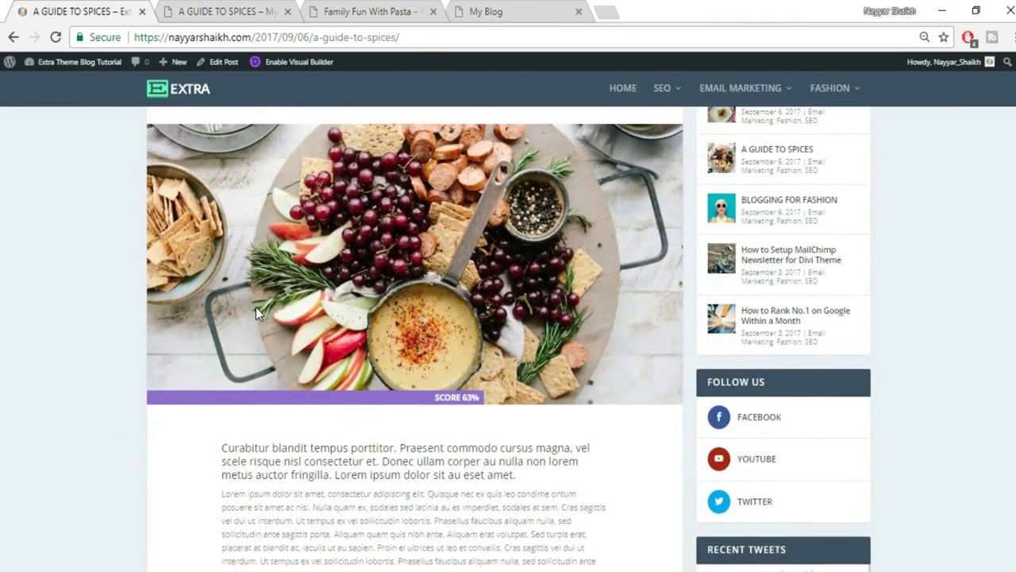
scroll(256, 306, down, 2)
drag(218, 293, 573, 320)
key(ctrl+c)
click(570, 362)
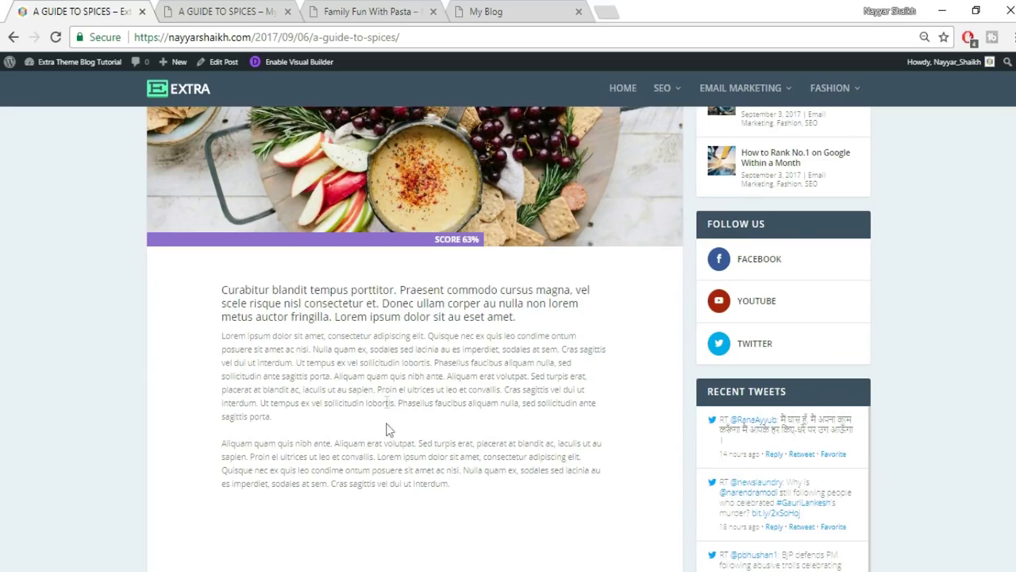
click(228, 11)
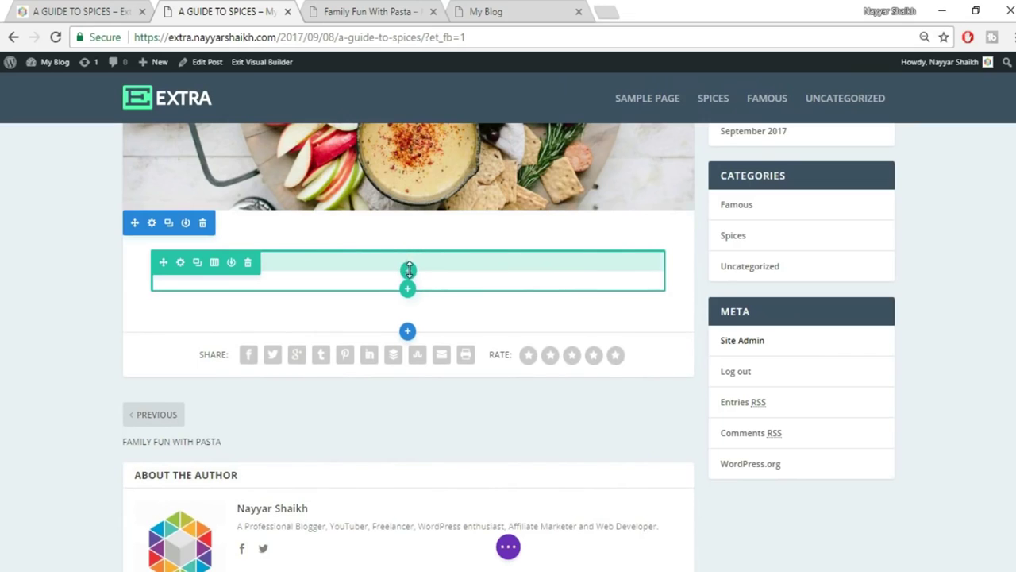
Add extra top padding to the empty row and give it a single full-width column.
drag(409, 270, 412, 279)
click(409, 279)
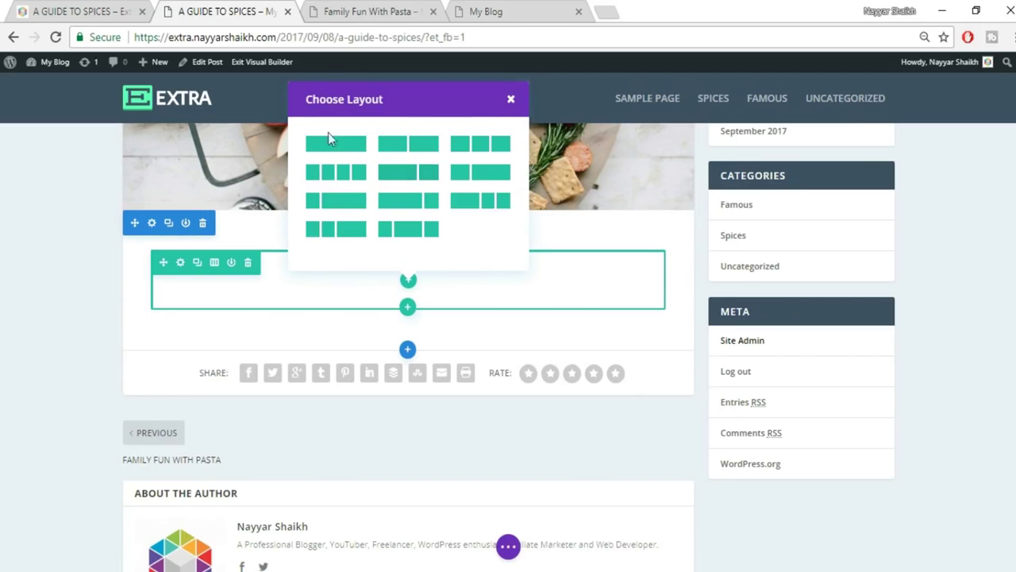
click(80, 12)
key(ctrl+Tab)
click(330, 141)
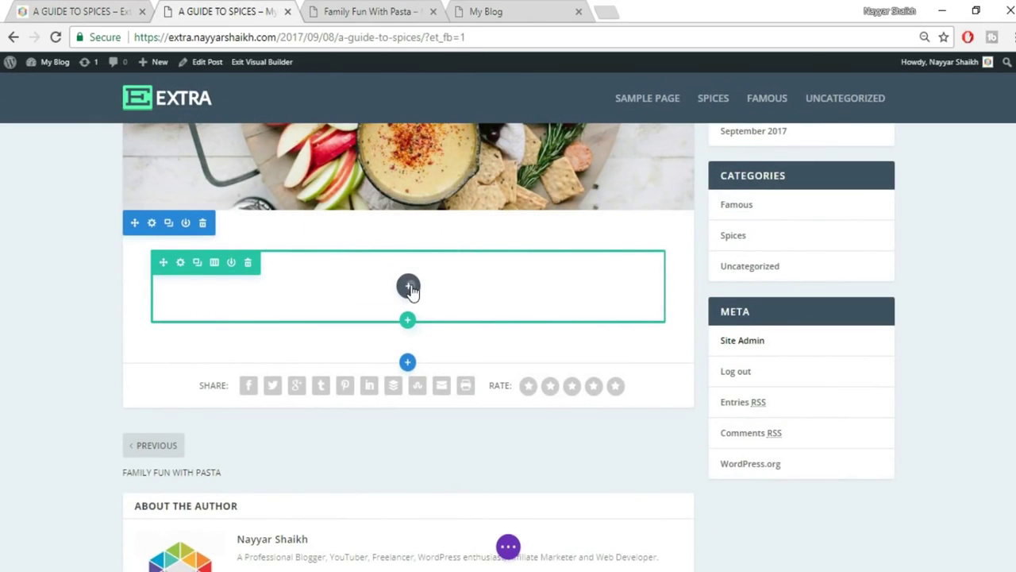
Insert a Text module and paste the copied Curabitur lorem paragraph as plain text.
click(409, 288)
text(te)
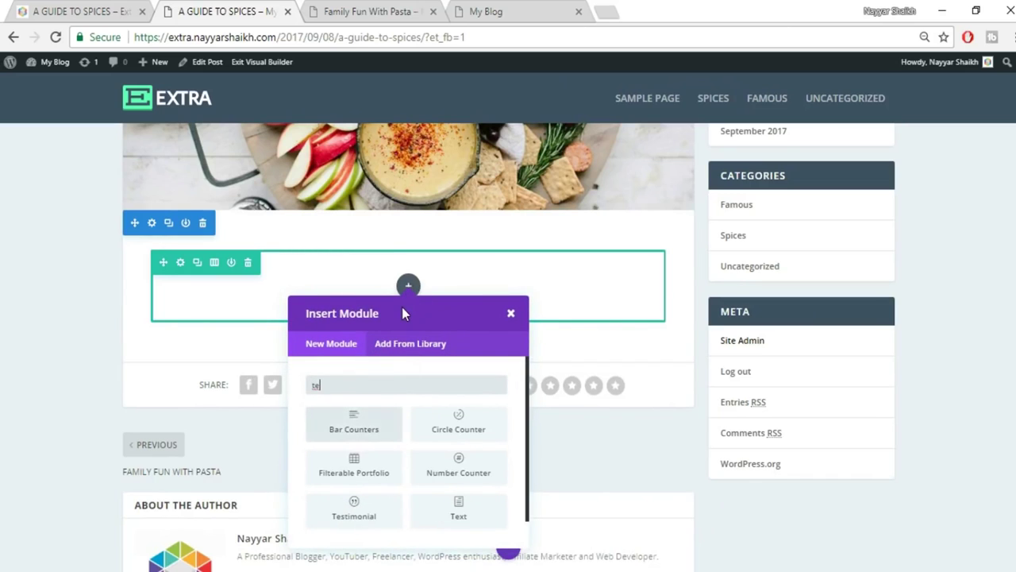
text(xt)
click(375, 423)
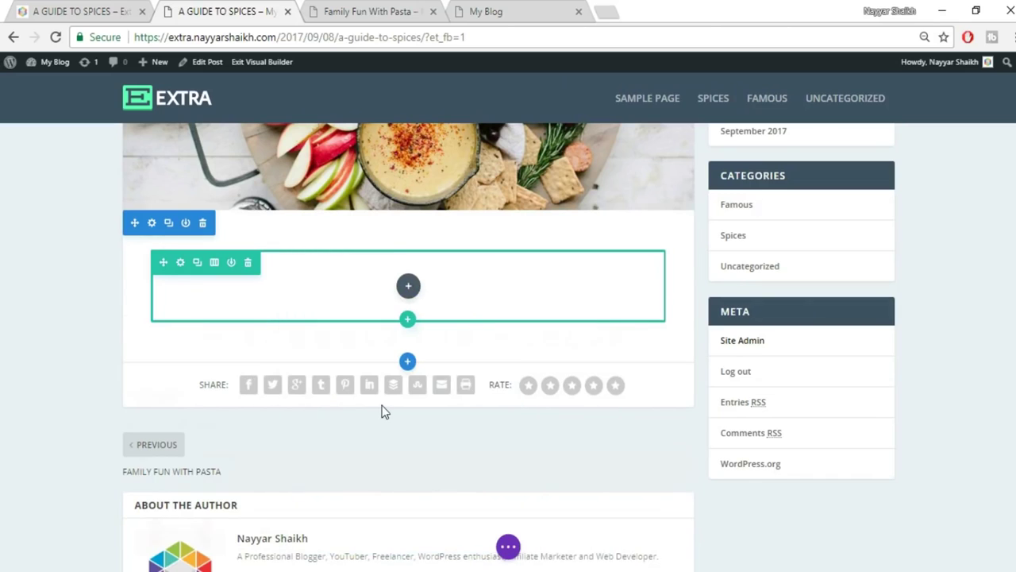
click(900, 311)
key(ctrl+v)
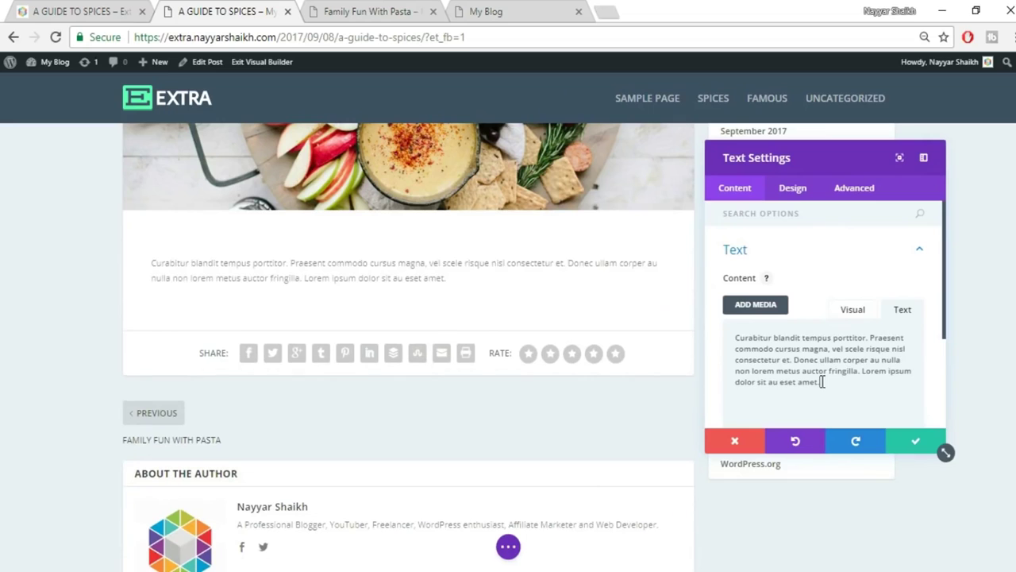
click(54, 10)
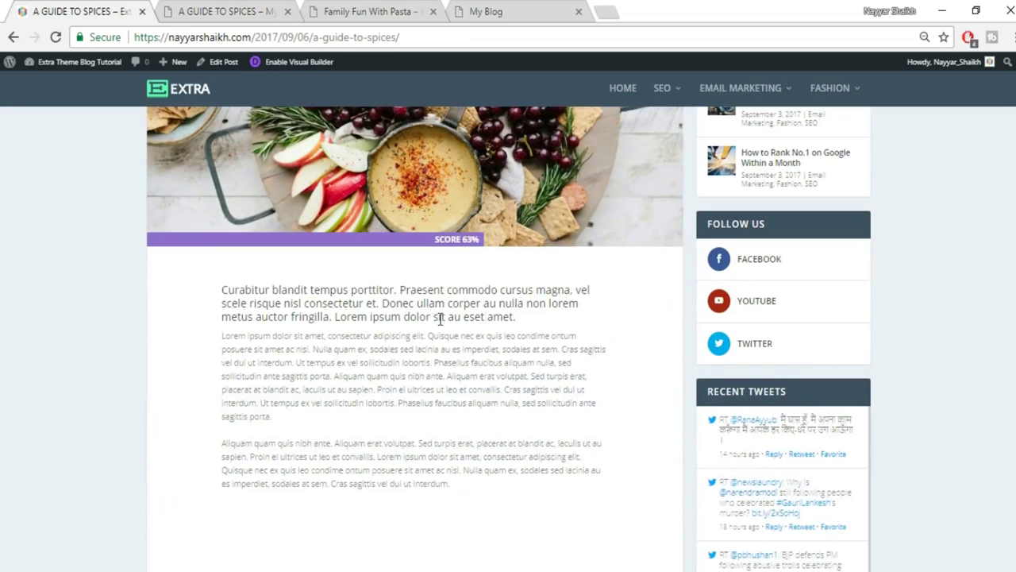
click(224, 11)
Center the paragraph's text orientation, comparing it against the reference post.
click(792, 188)
click(803, 262)
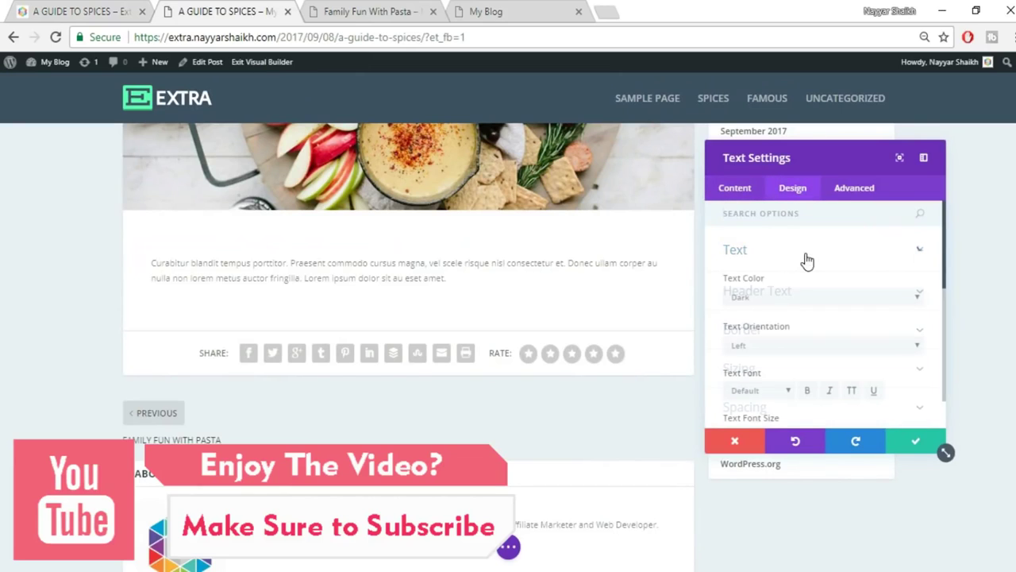
click(791, 345)
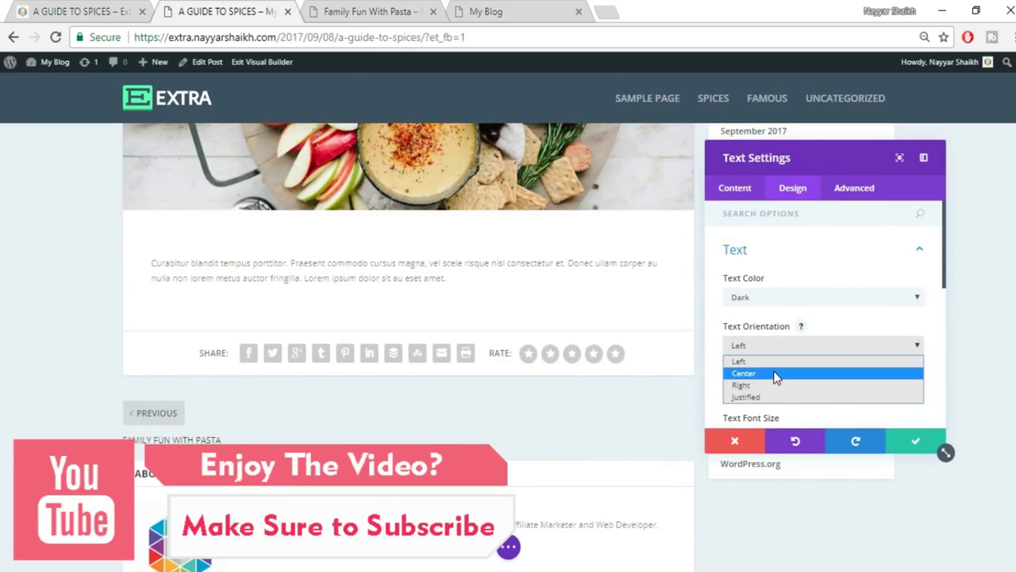
click(776, 372)
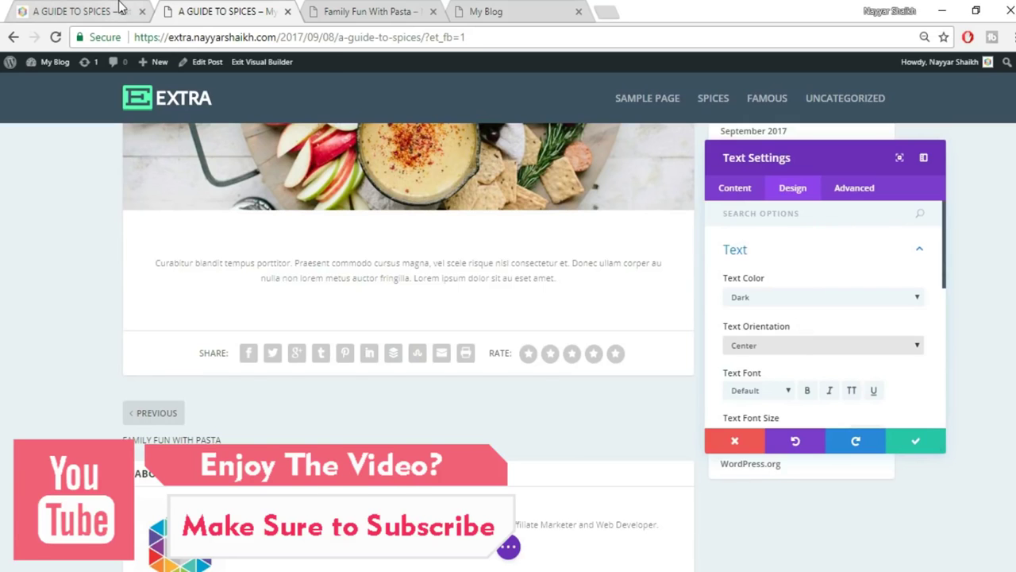
click(107, 11)
click(238, 11)
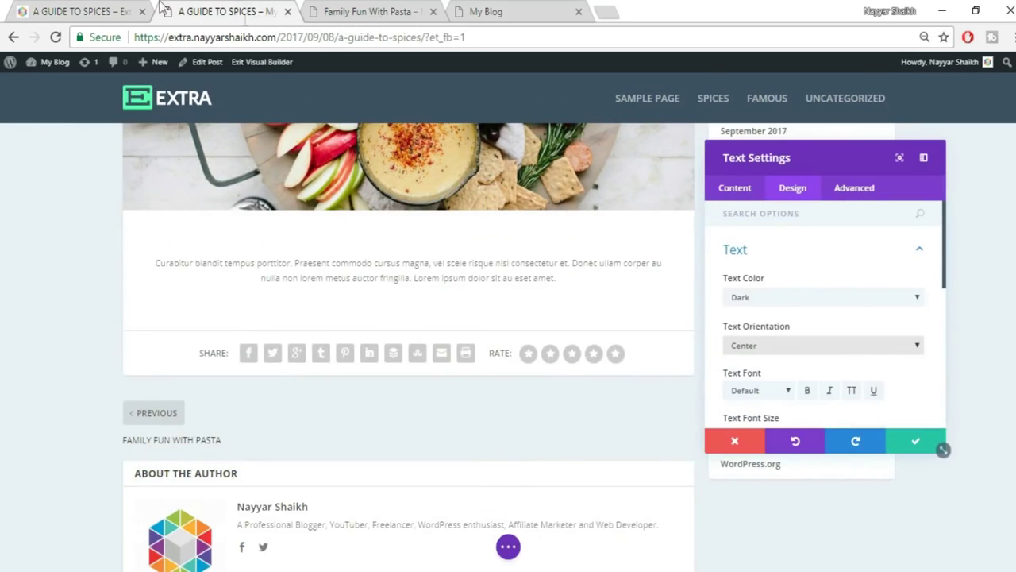
click(80, 11)
click(181, 8)
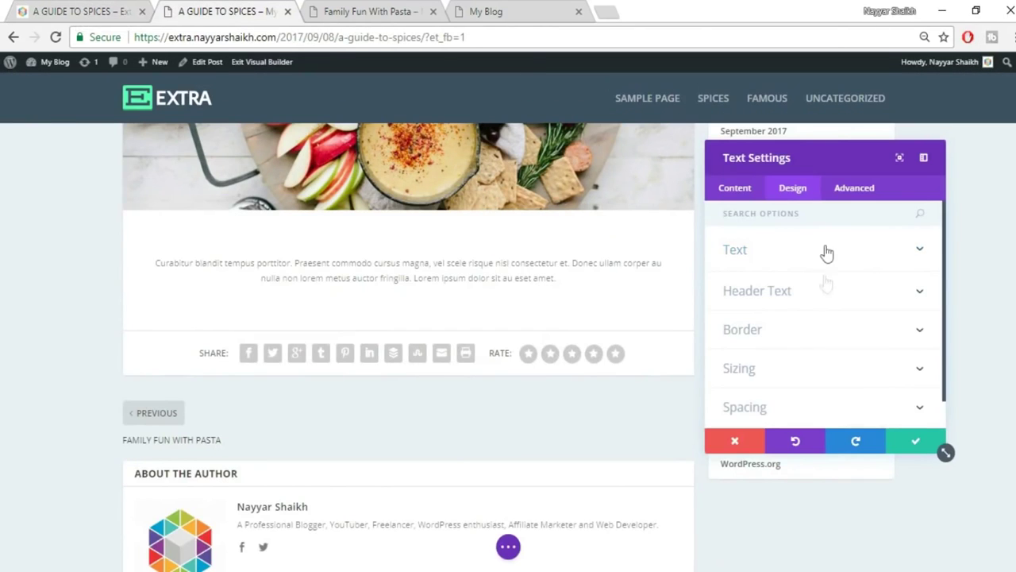
Set the paragraph font size to 18 and its colour to black, then save.
click(830, 256)
scroll(853, 310, down, 2)
double_click(859, 354)
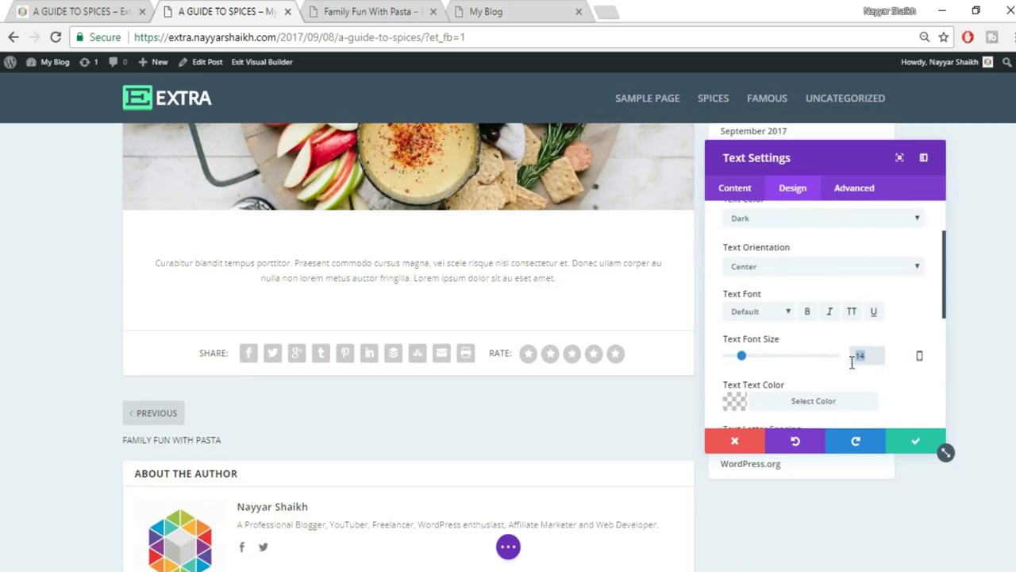
text(18)
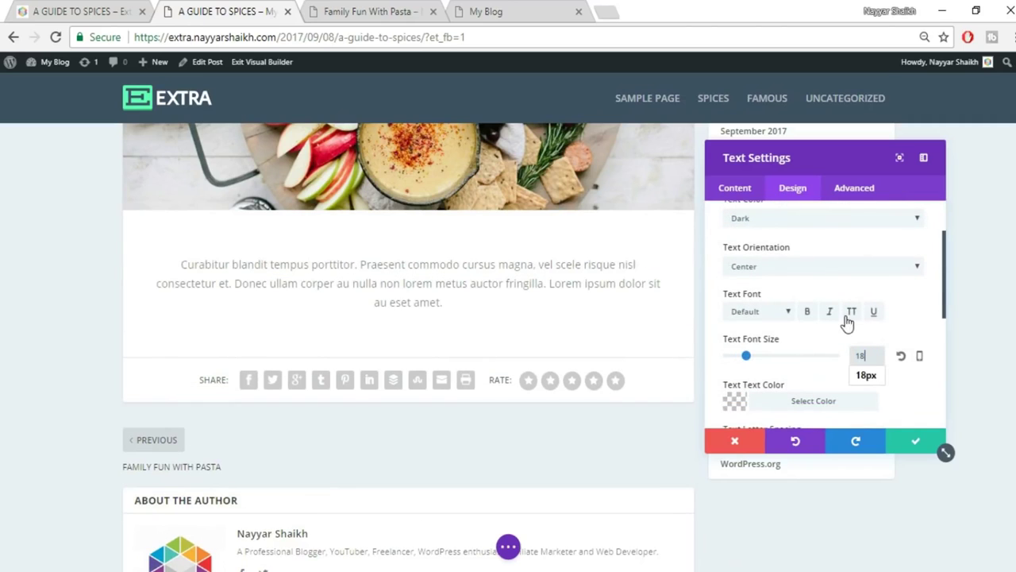
scroll(856, 331, down, 1)
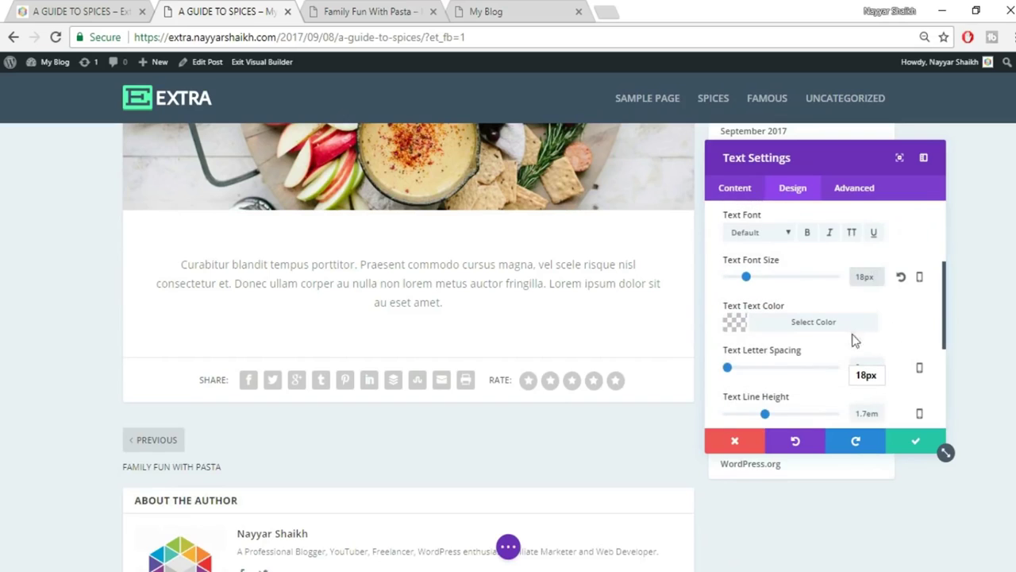
click(814, 323)
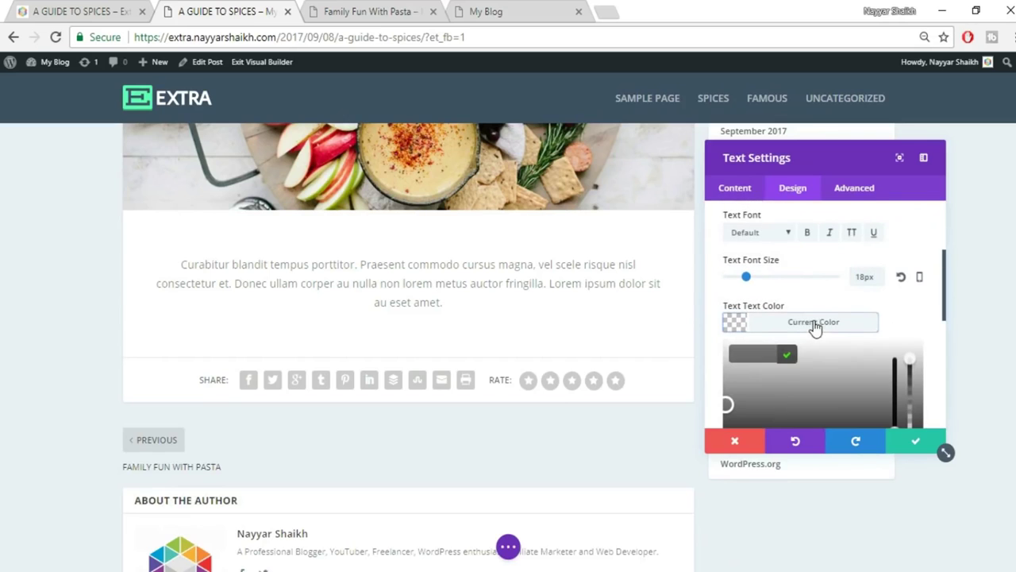
scroll(756, 386, down, 1)
click(738, 382)
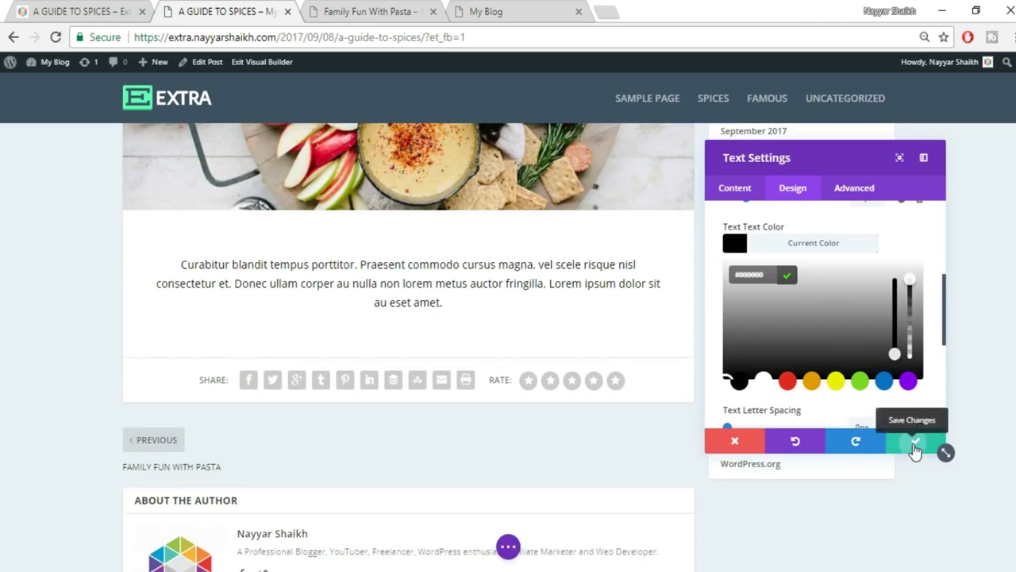
click(915, 446)
click(80, 11)
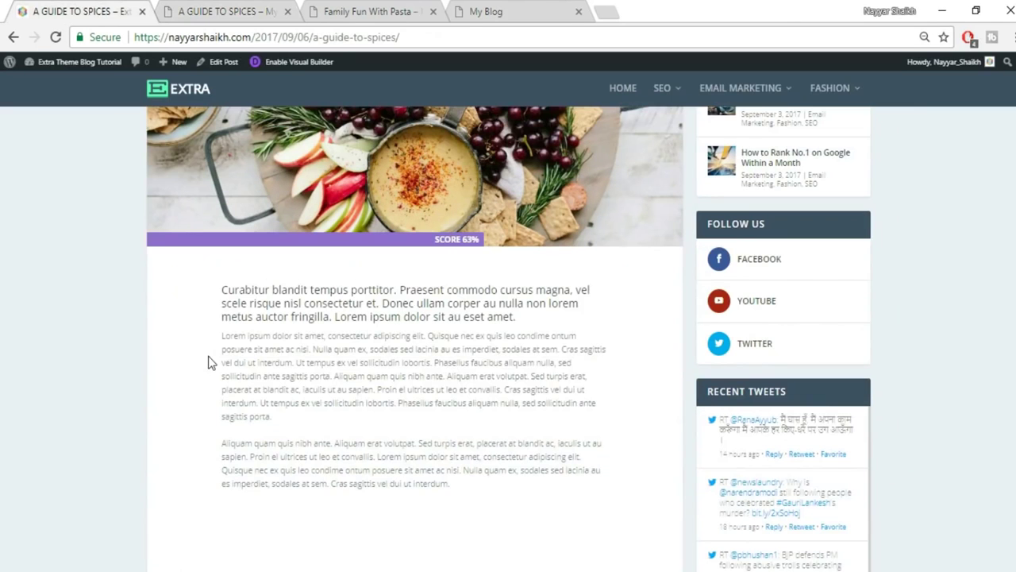
Copy the first grey reference paragraph into a new Text module below the intro.
drag(222, 343, 317, 425)
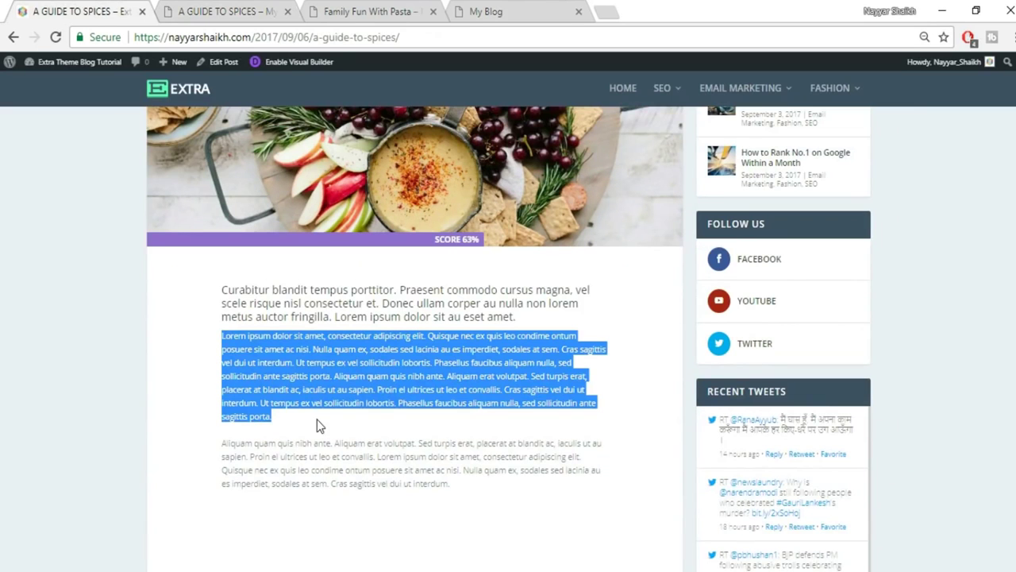
click(199, 9)
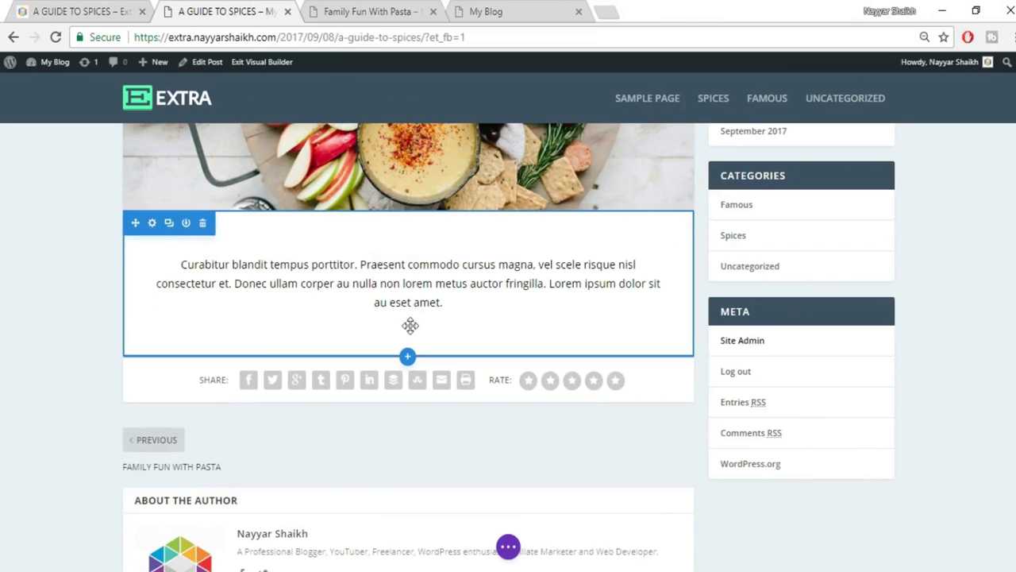
click(407, 288)
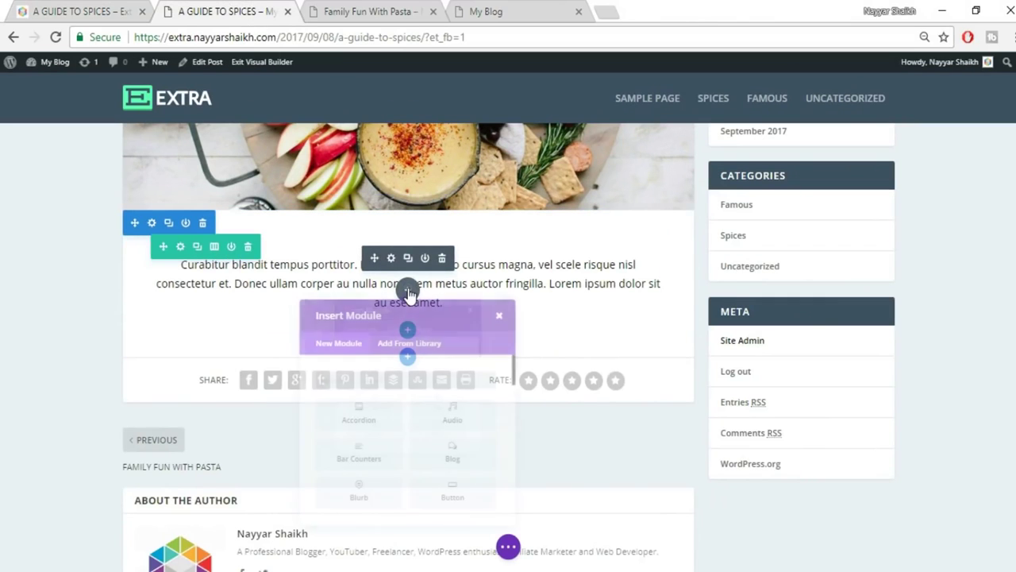
text(tr)
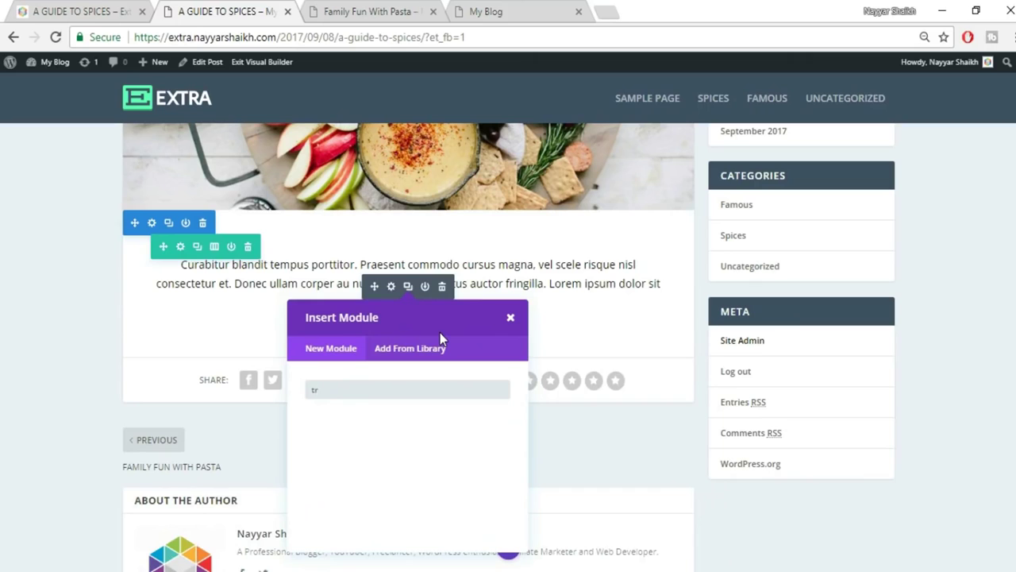
key(BackSpace)
key(BackSpace)
text(tex)
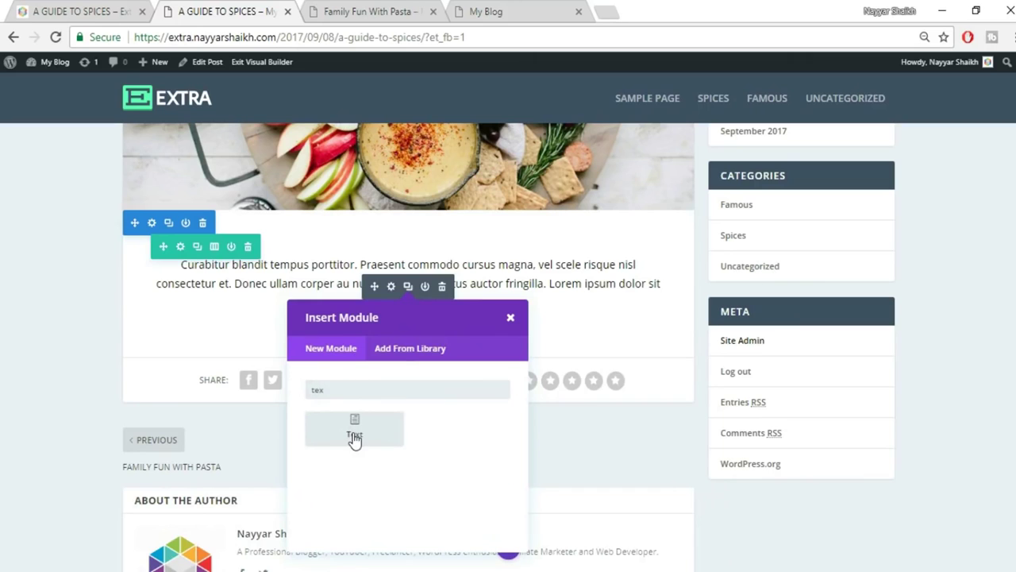
click(354, 437)
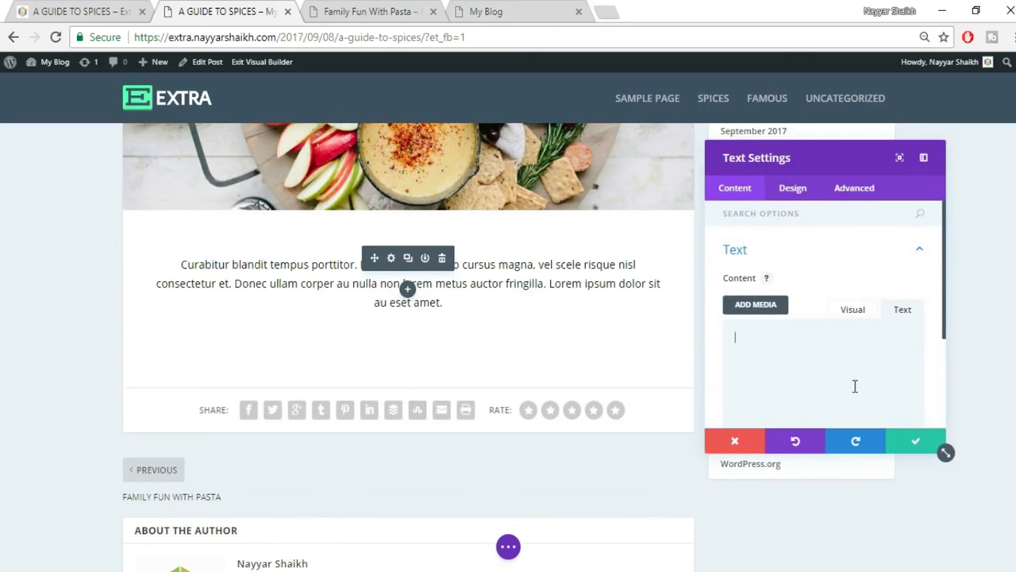
text(Lorem ipsum dolor sit amet, consectetur adipiscing elit. Quisque nec ex quis leo condime ontum posuere sit amet ac nisl. Nulla quam ex, sodales sed lacinia au es imperdiet, sodales et sem. Cras sagittis vel dui ut interdum. Ut tempus ex vel sollicitudin lobortis. Phasellus faucibus aliquam nulla, sed sollicitudin ante sagittis porta. Aliquam quam quis nibh ante. Aliquam erat volutpat. Sed turpis erat, placerat at blandit ac, iaculis ut au sapien. Proin el ultrices ut leo et convallis. Cras sagittis vel dui ut interdum. Ut tempus ex vel sollicitudin lobortis. Phasellus faucibus aliquam nulla, sed sollicitudin ante sagittis porta.)
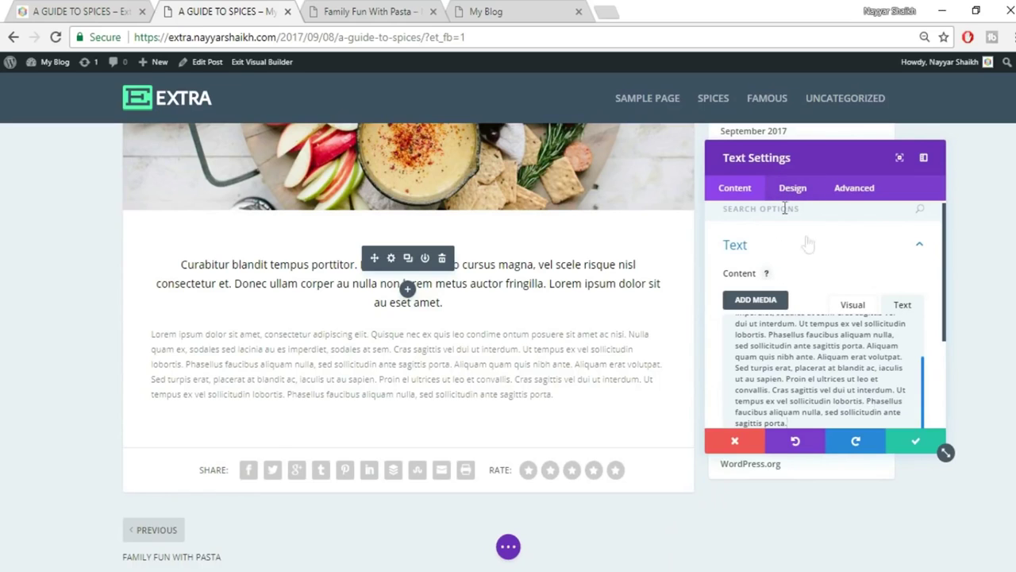
Set the paragraph's text orientation to Justified and save the module.
click(792, 188)
click(789, 258)
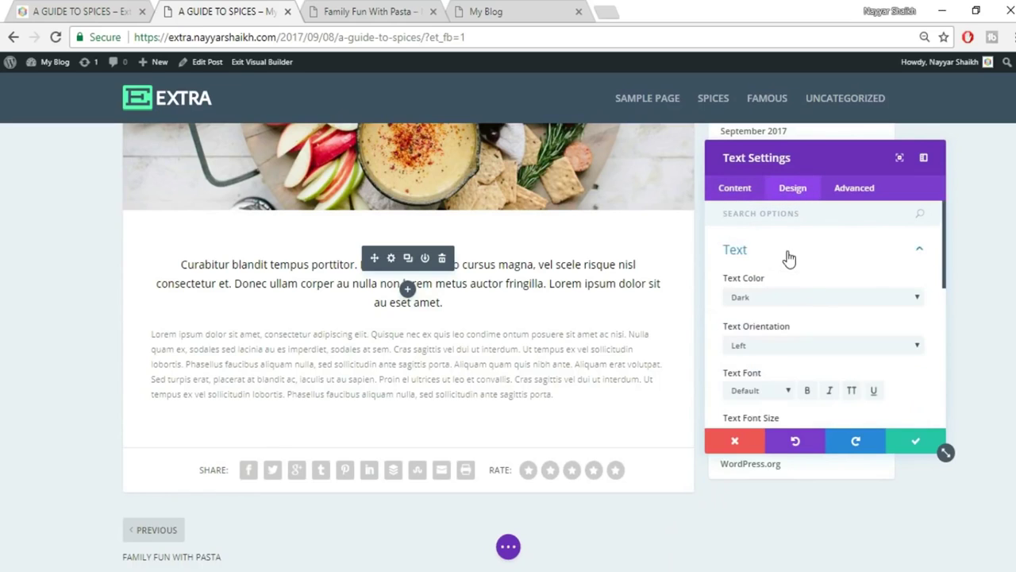
click(797, 343)
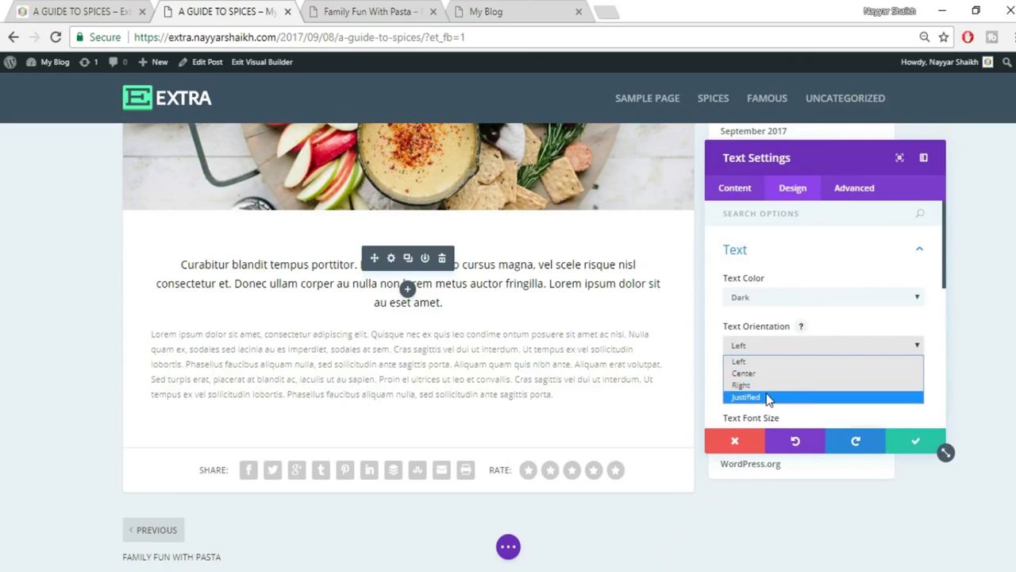
click(767, 396)
click(905, 440)
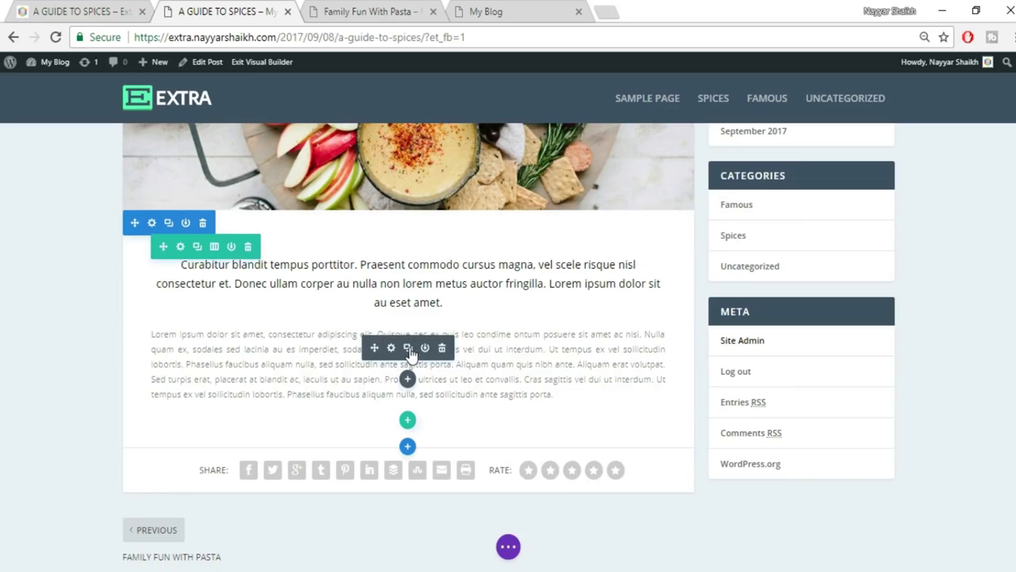
Duplicate the paragraph and delete the copy's ending to shorten it to two lines.
click(408, 350)
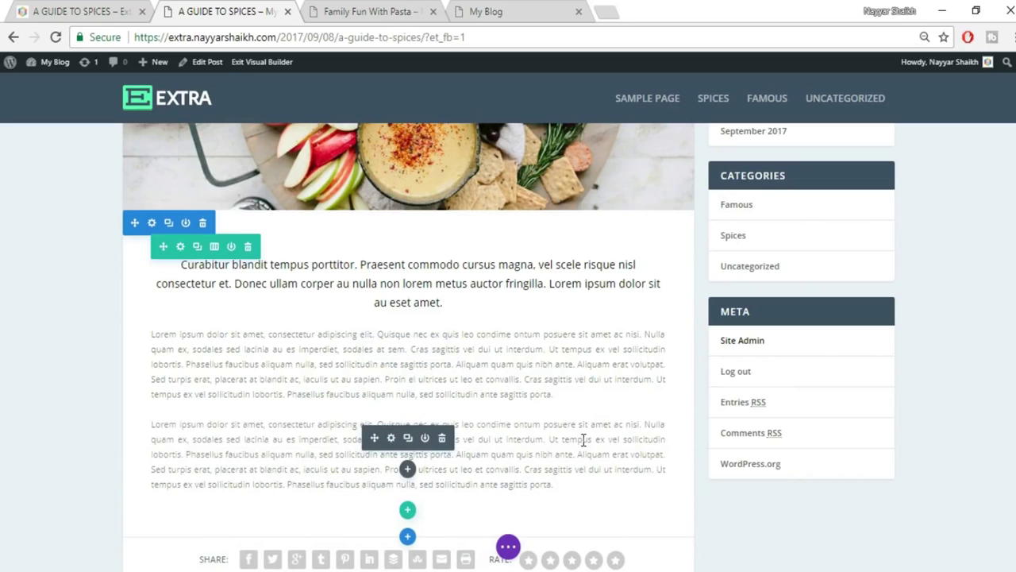
drag(550, 443, 560, 486)
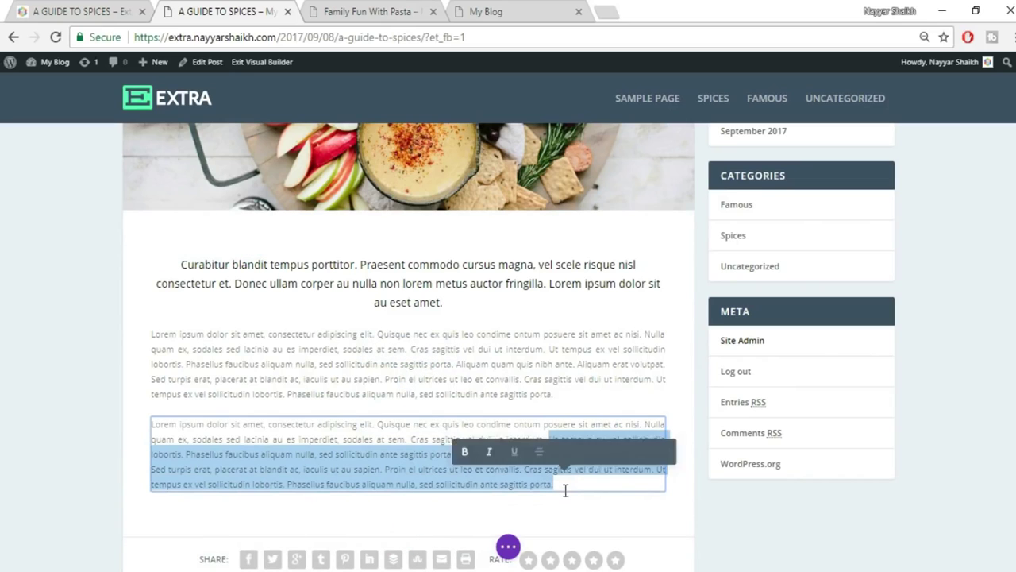
key(BackSpace)
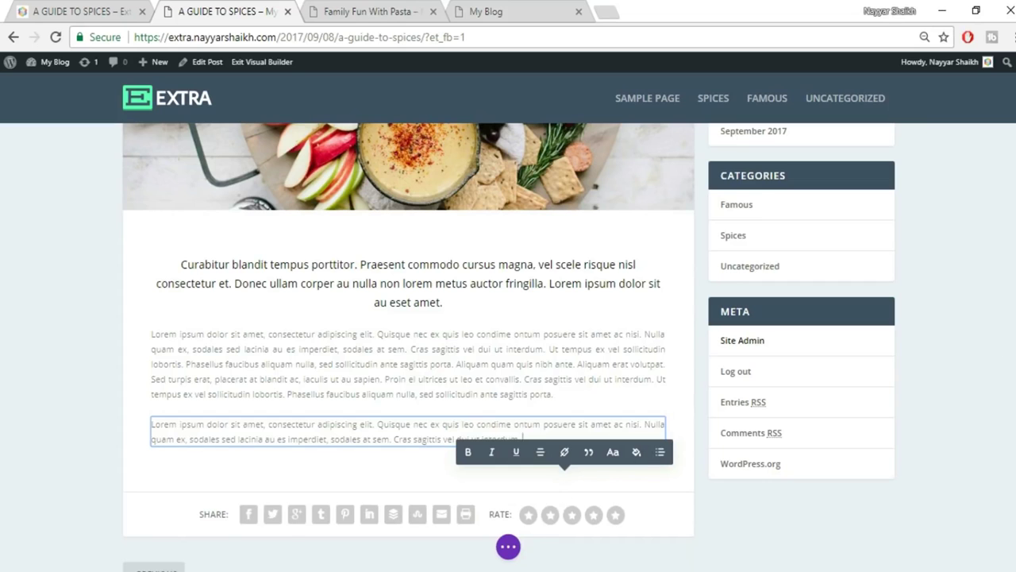
click(288, 249)
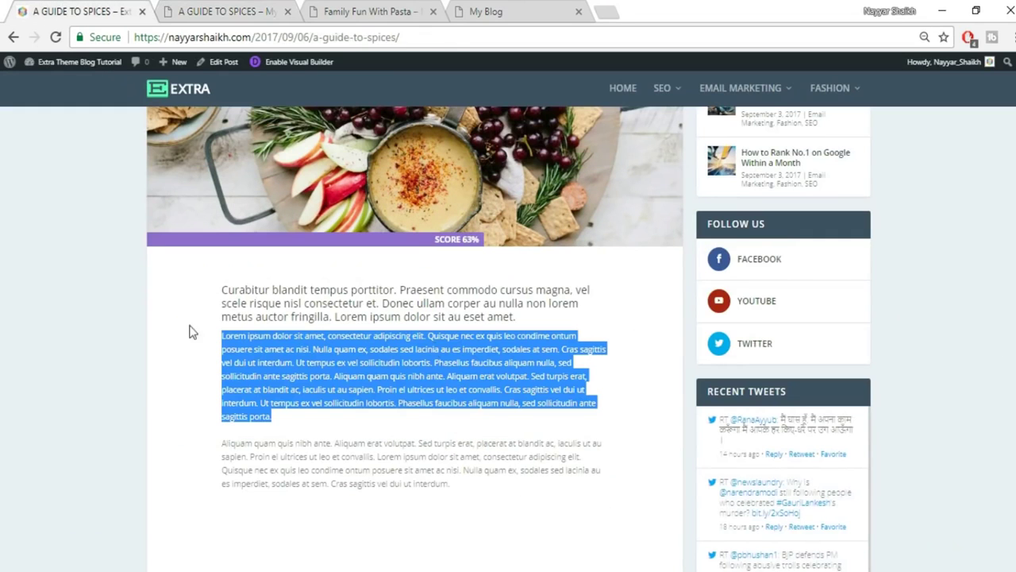
click(185, 6)
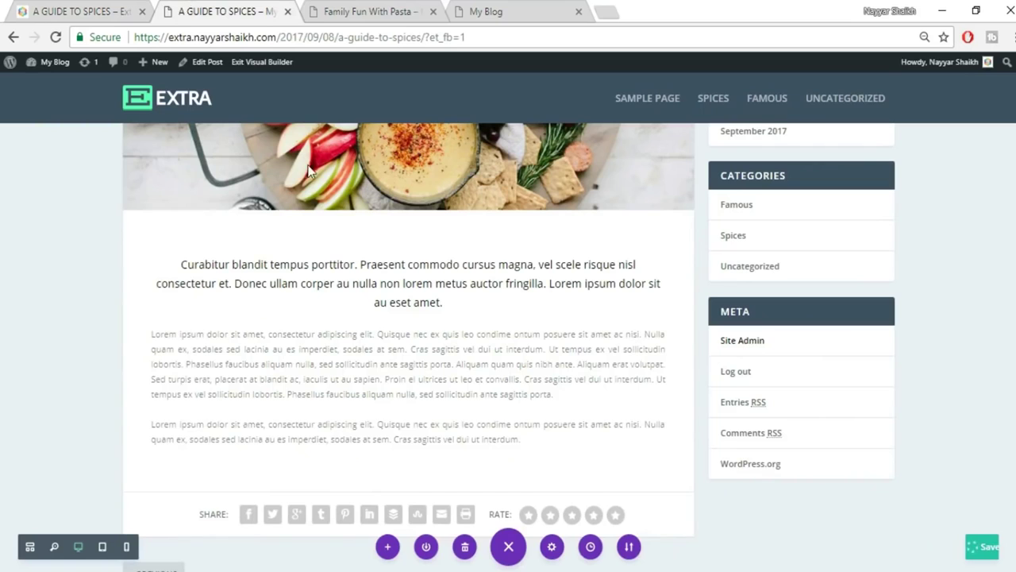
Give the text section about 100px of left and right padding to narrow the paragraphs.
mouse_move(131, 325)
drag(128, 328, 188, 327)
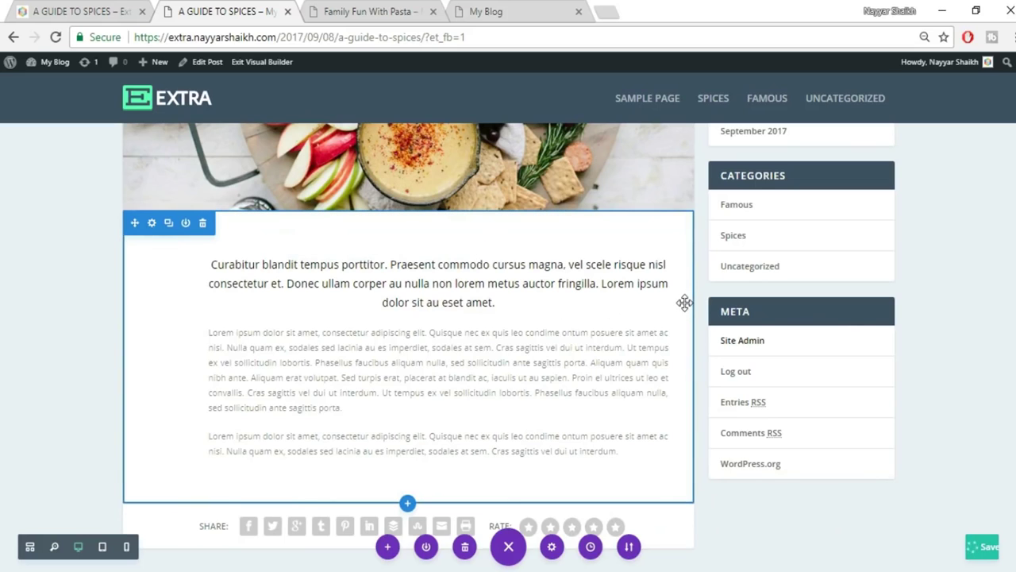
drag(671, 302, 627, 298)
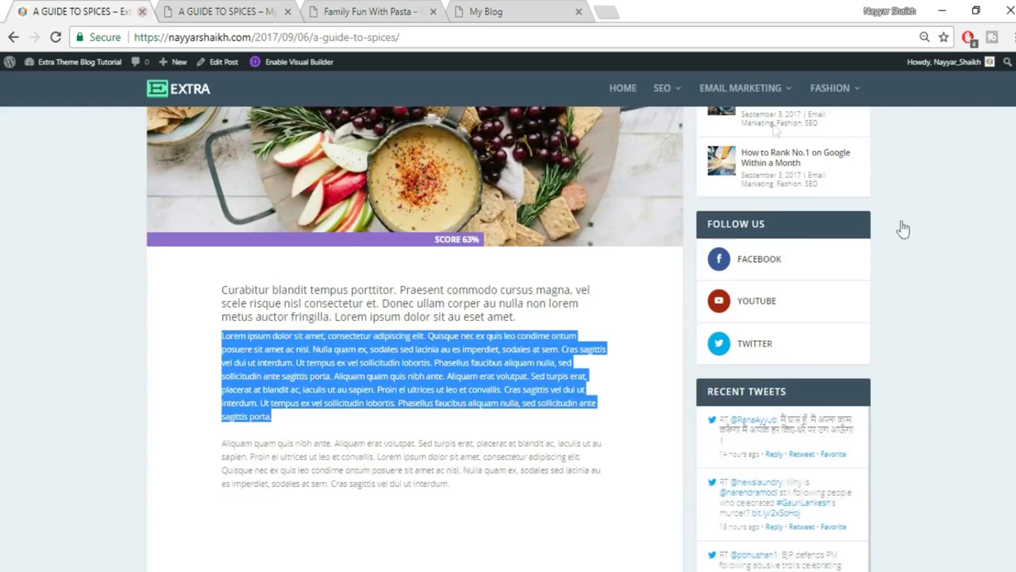
scroll(902, 229, down, 4)
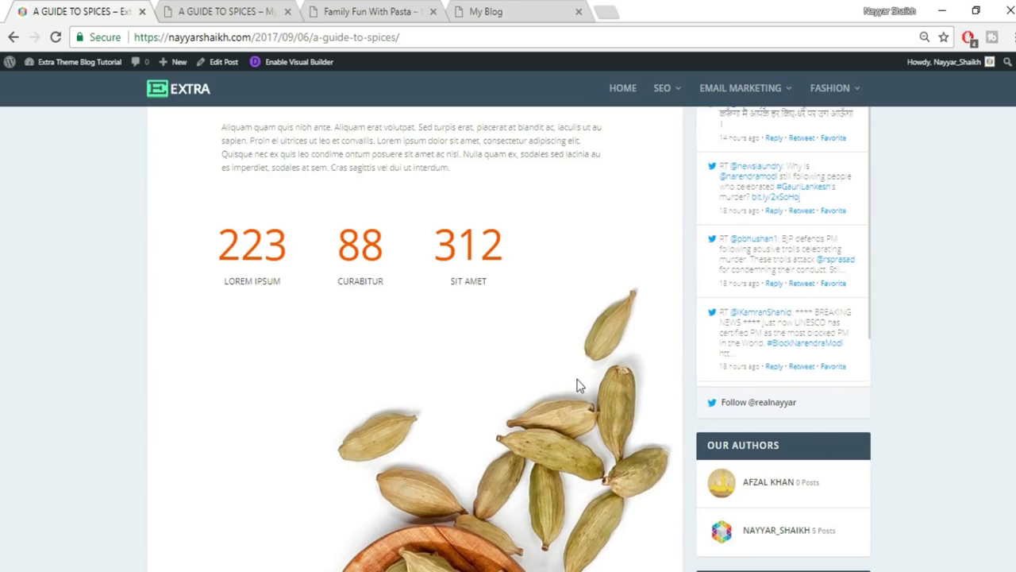
Add a regular section with a four-column row and a Number Counter in the first column.
click(230, 6)
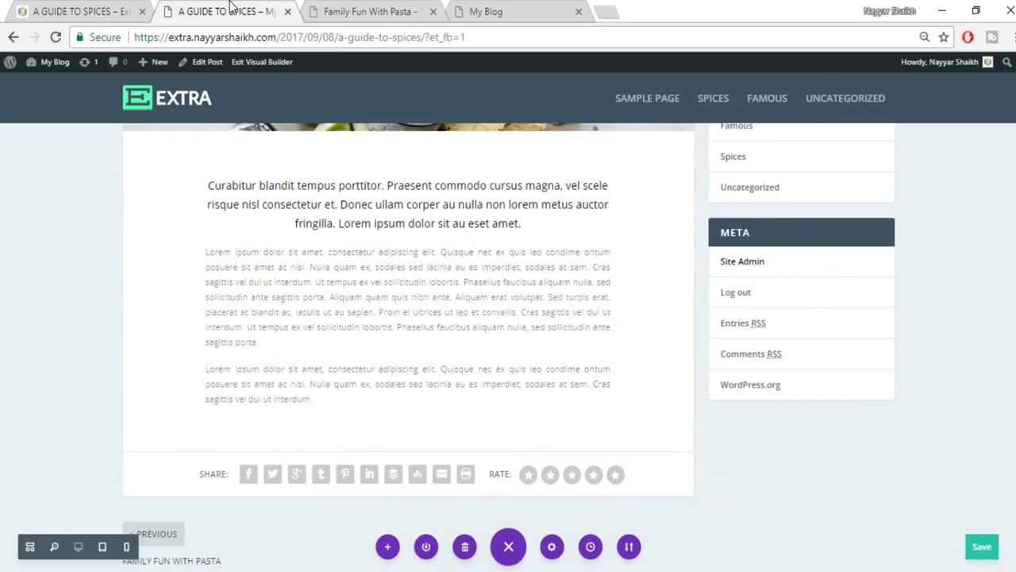
click(407, 451)
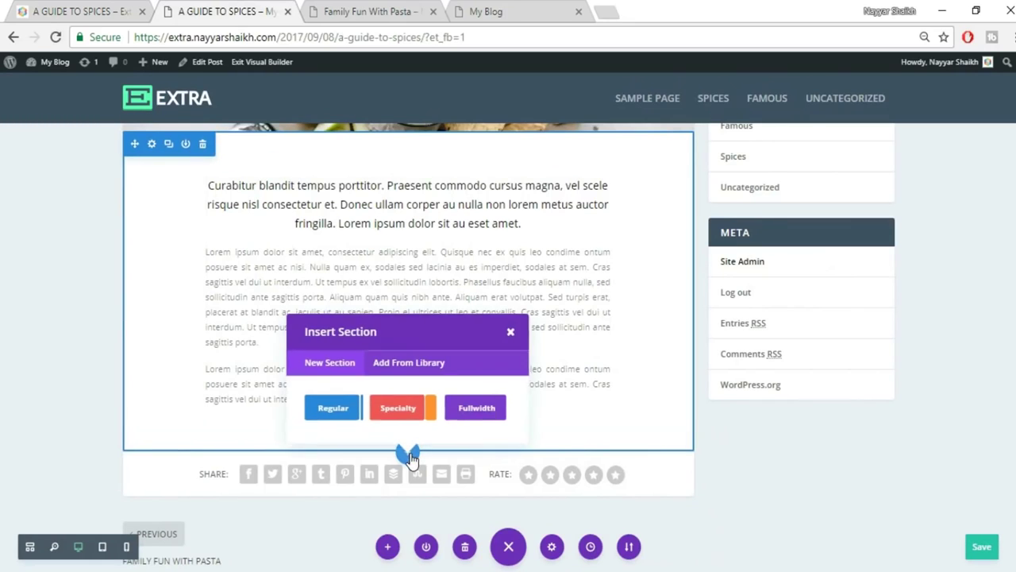
click(335, 407)
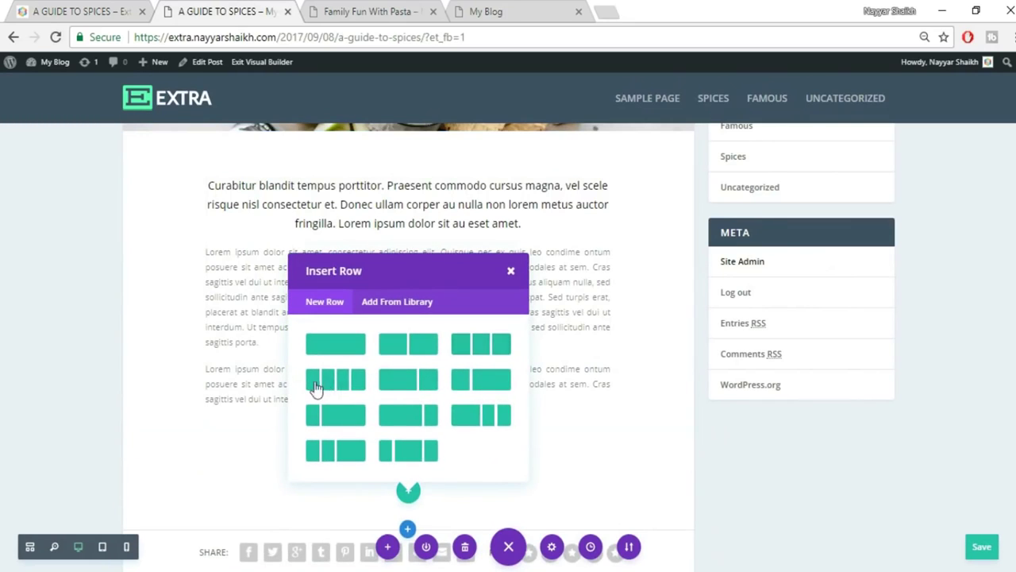
click(333, 387)
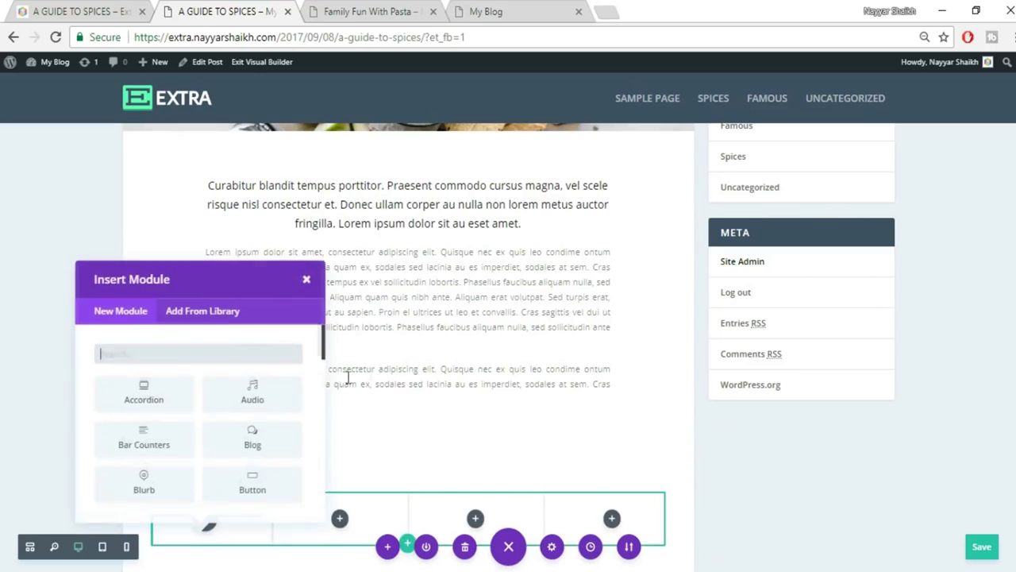
text(coun)
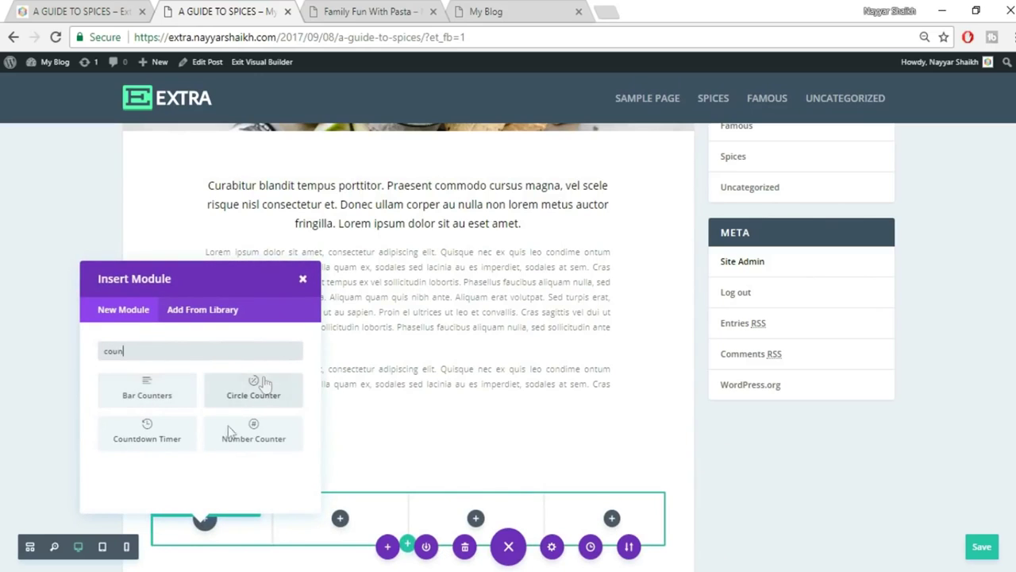
click(77, 9)
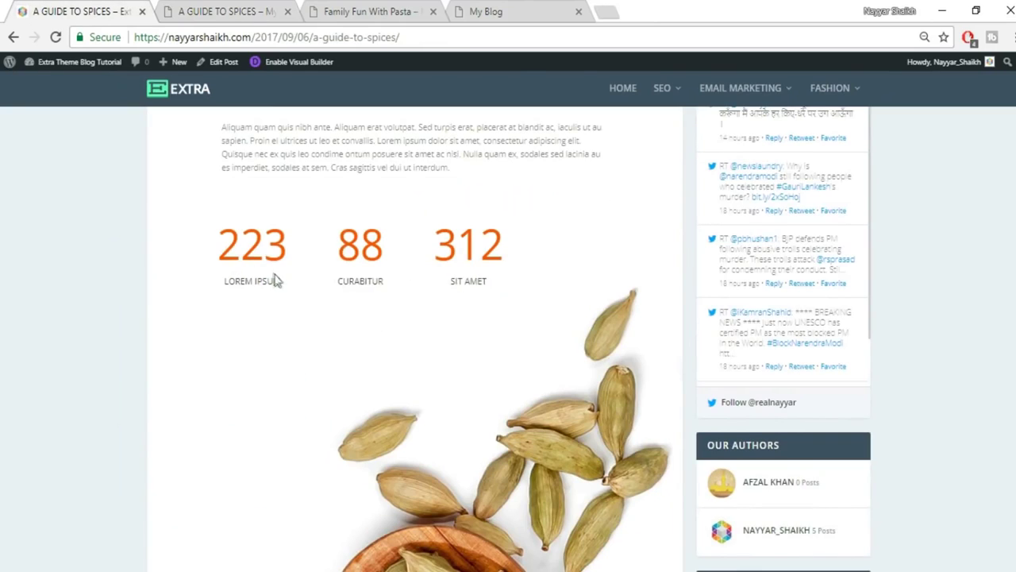
click(243, 8)
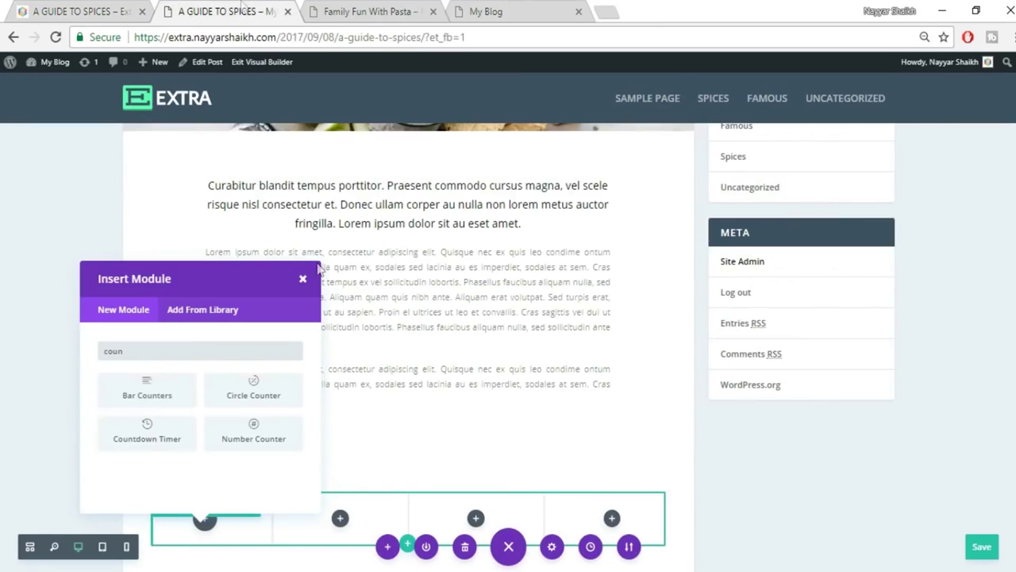
click(263, 445)
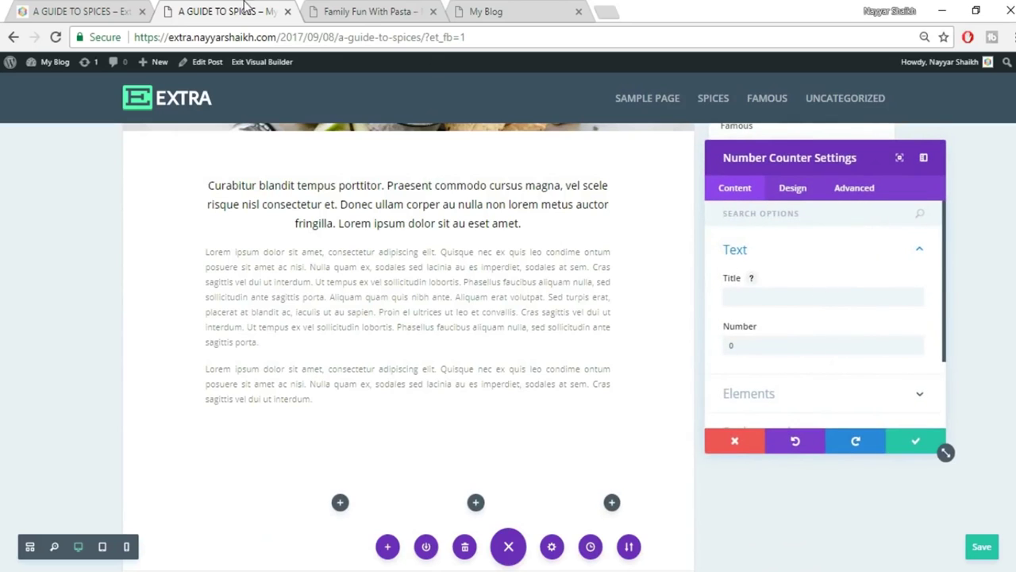
Set the counter's title to LOREM IPSUM, copied from the reference, and its number to 223.
click(76, 9)
drag(222, 281, 301, 286)
key(ctrl+c)
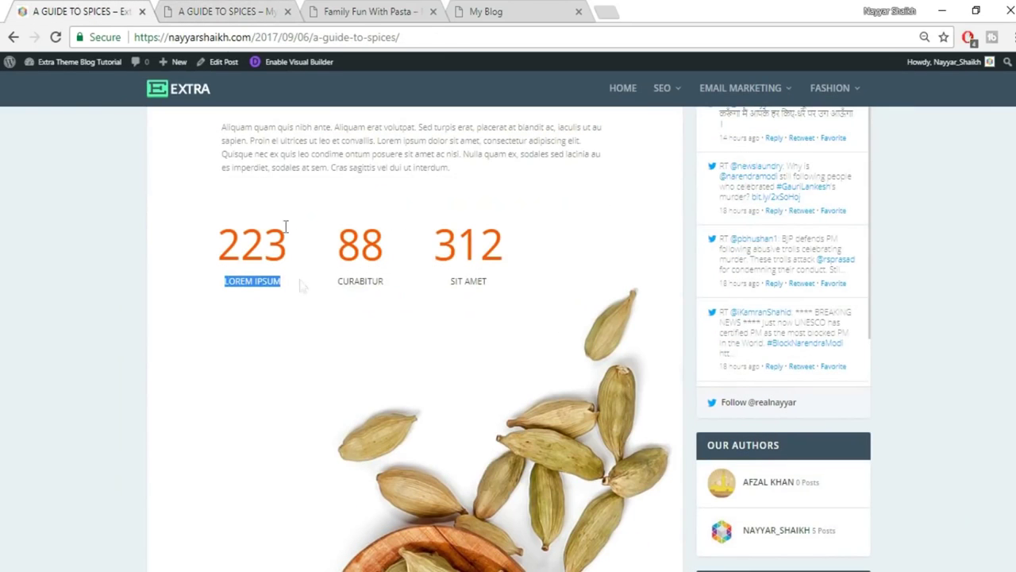
click(199, 11)
click(782, 296)
key(ctrl+v)
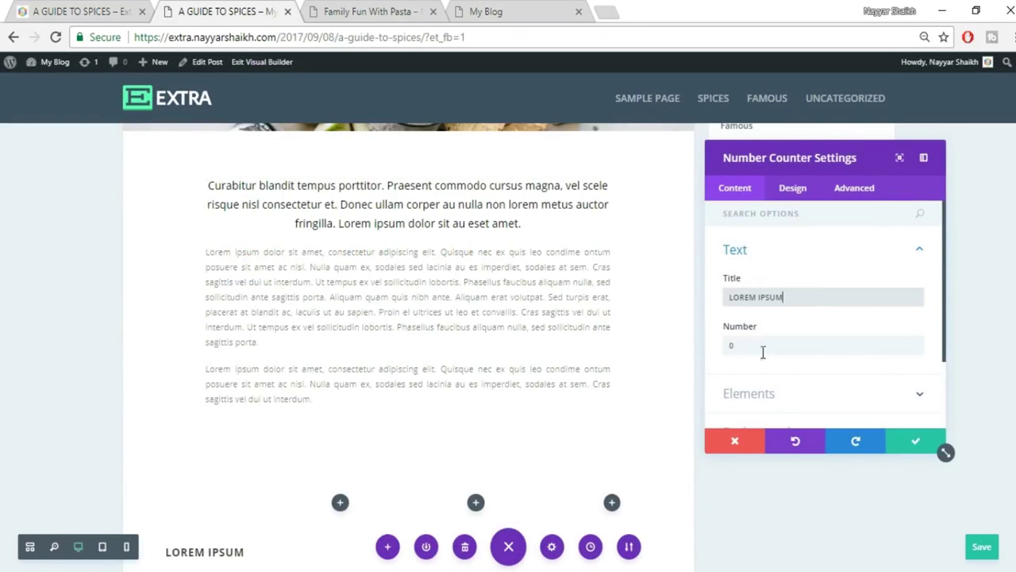
drag(744, 350, 697, 350)
text(22)
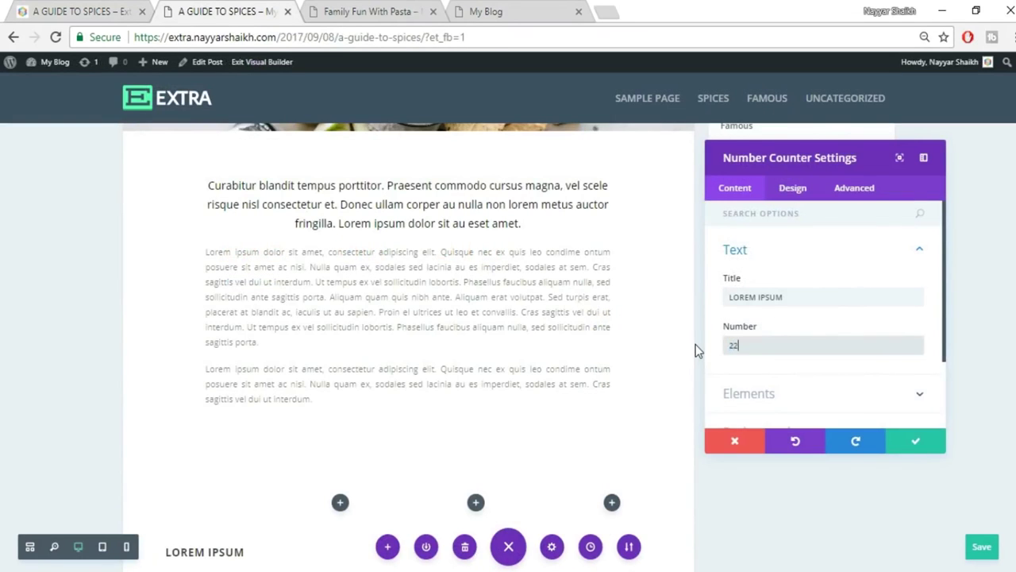
text(3)
scroll(683, 353, down, 3)
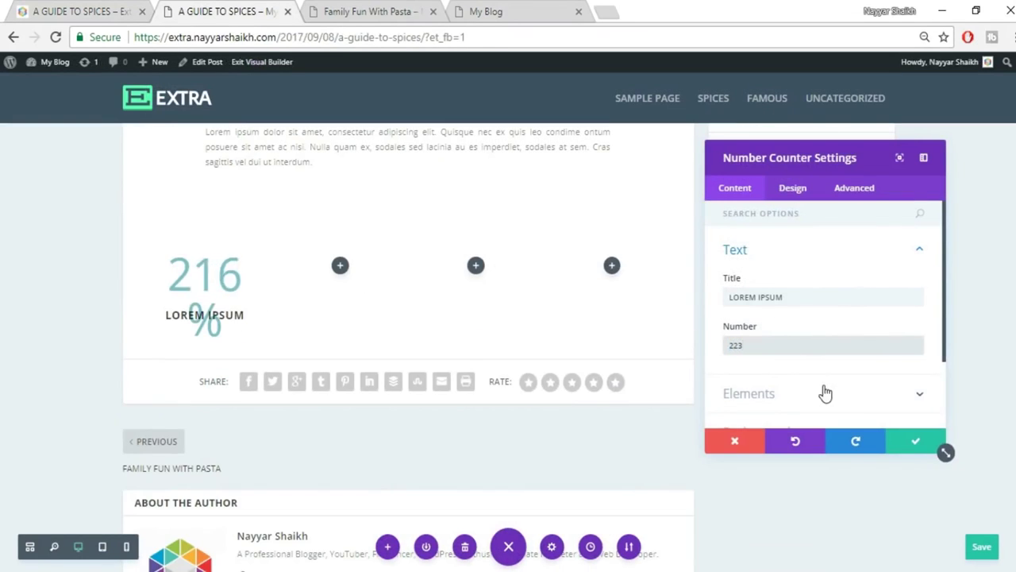
scroll(823, 392, down, 1)
Turn off the counter's percent sign, compare with the live reference page, and save.
click(799, 311)
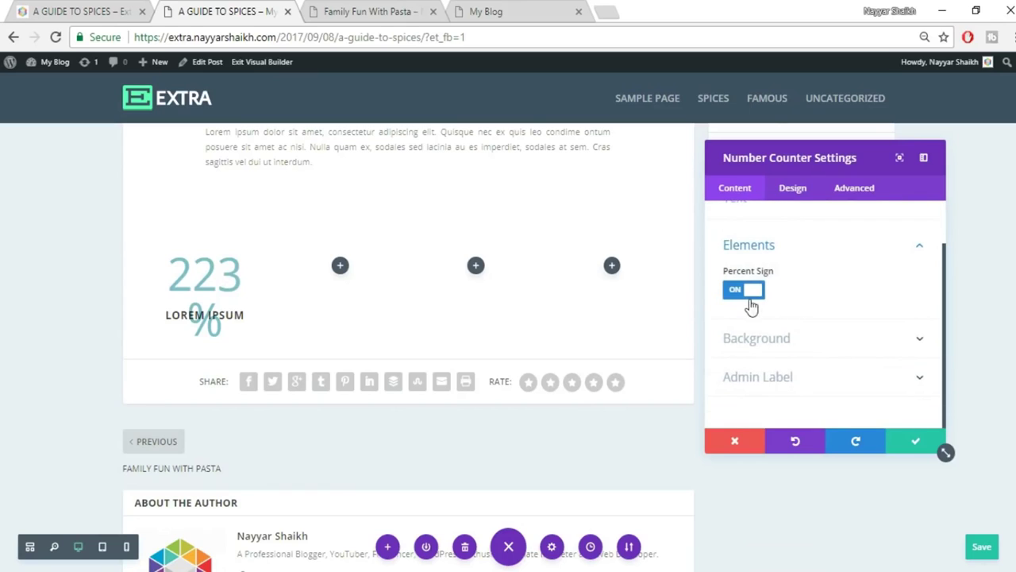
click(750, 299)
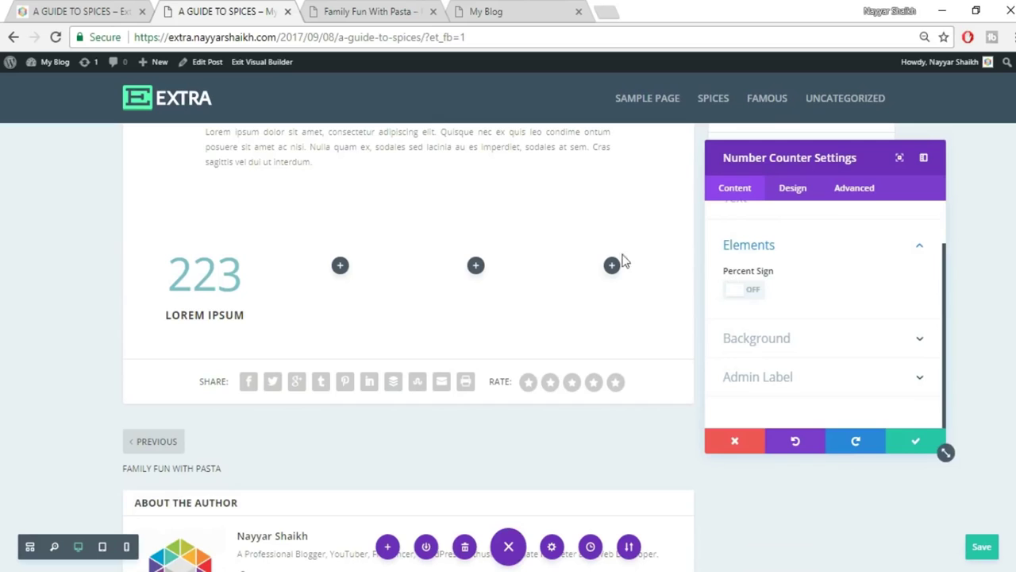
click(24, 10)
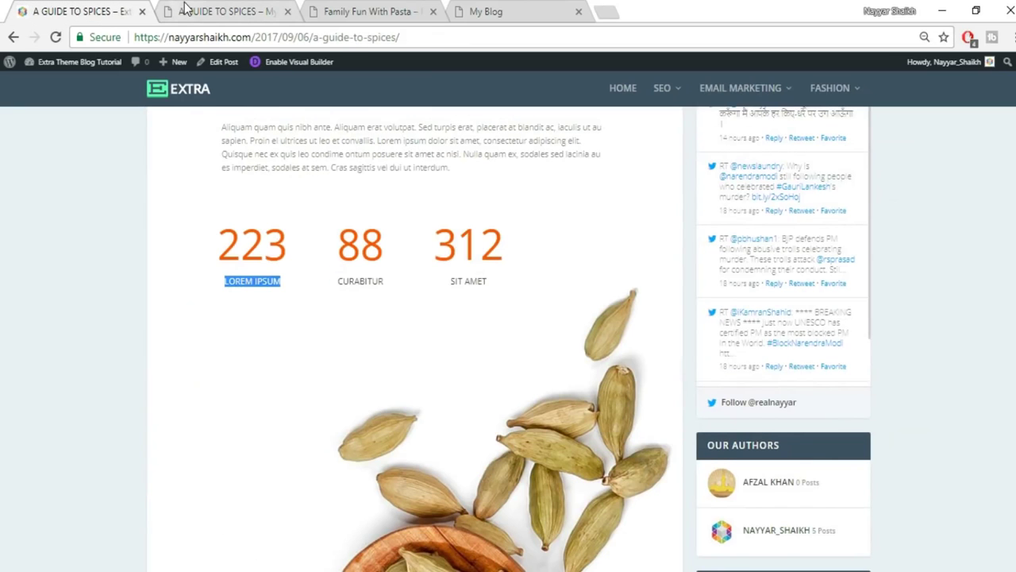
scroll(353, 265, up, 2)
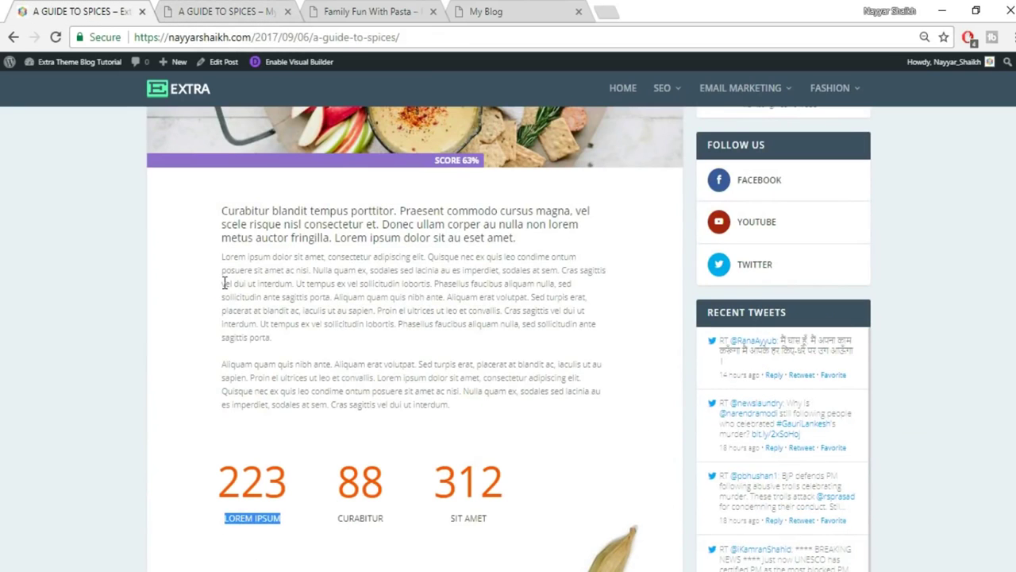
drag(223, 359, 224, 449)
click(224, 479)
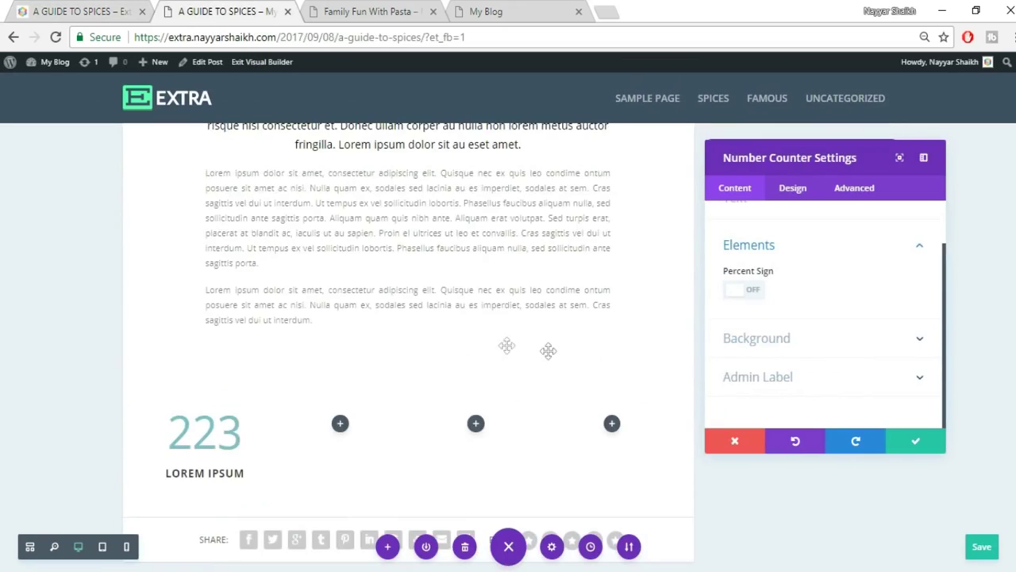
click(912, 447)
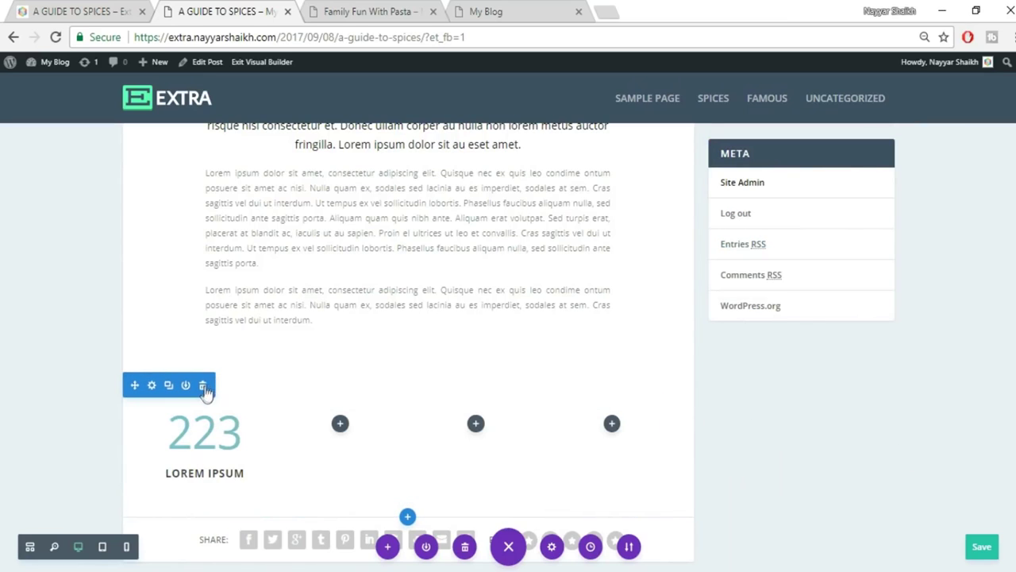
Delete the old counter section and add a four-column row with a Number Counter in the first column.
click(203, 386)
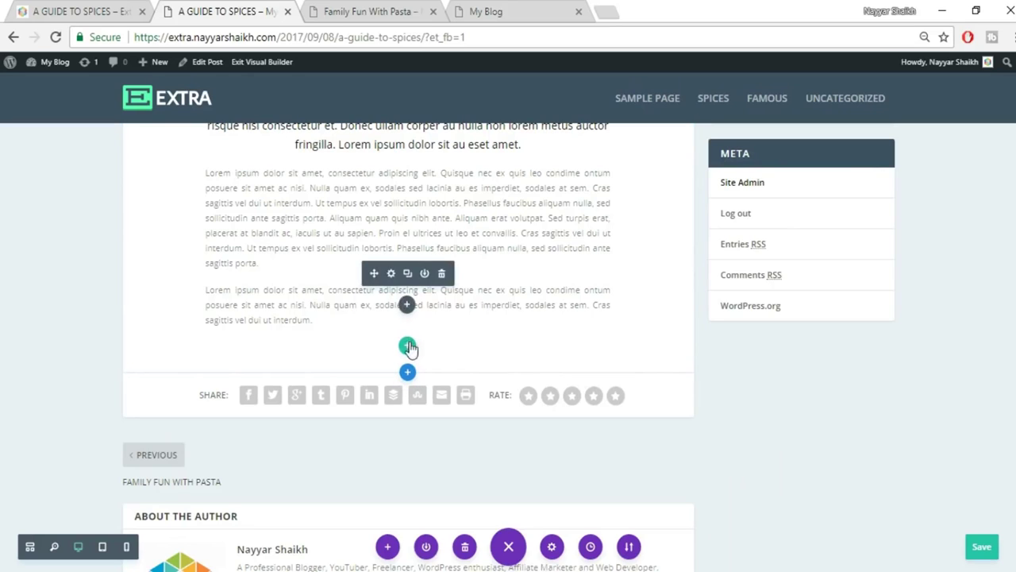
click(407, 347)
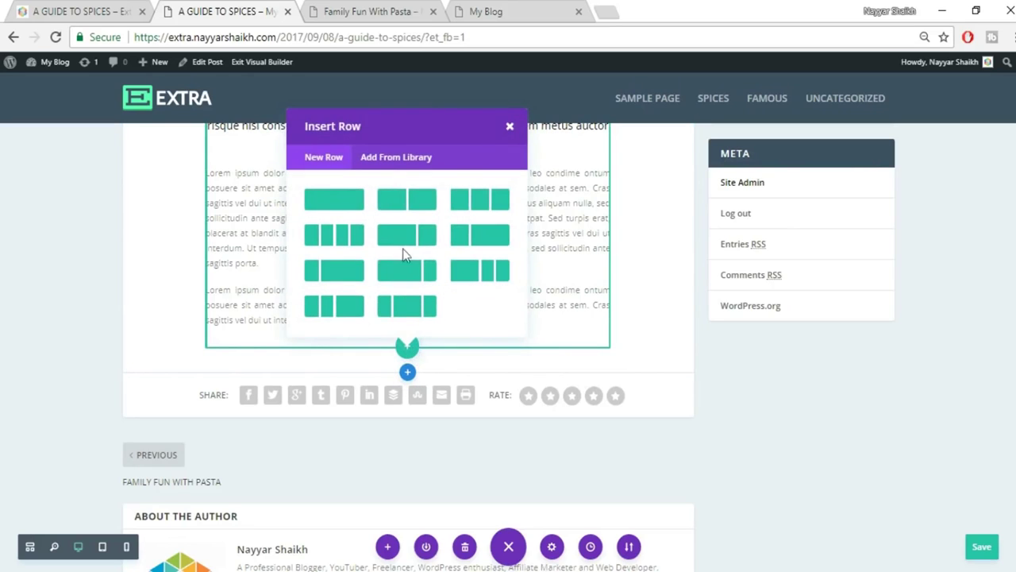
click(344, 238)
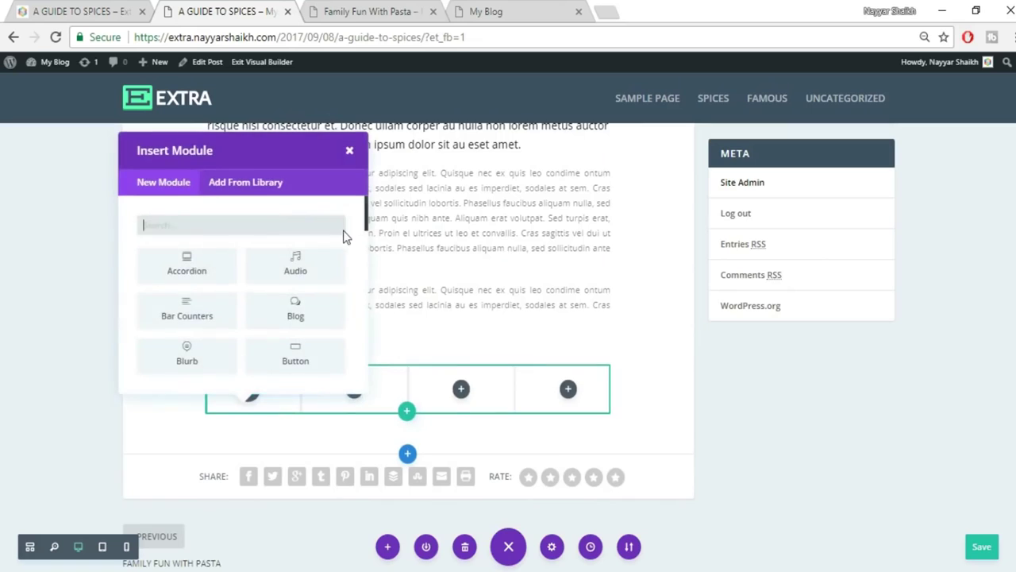
text(coun)
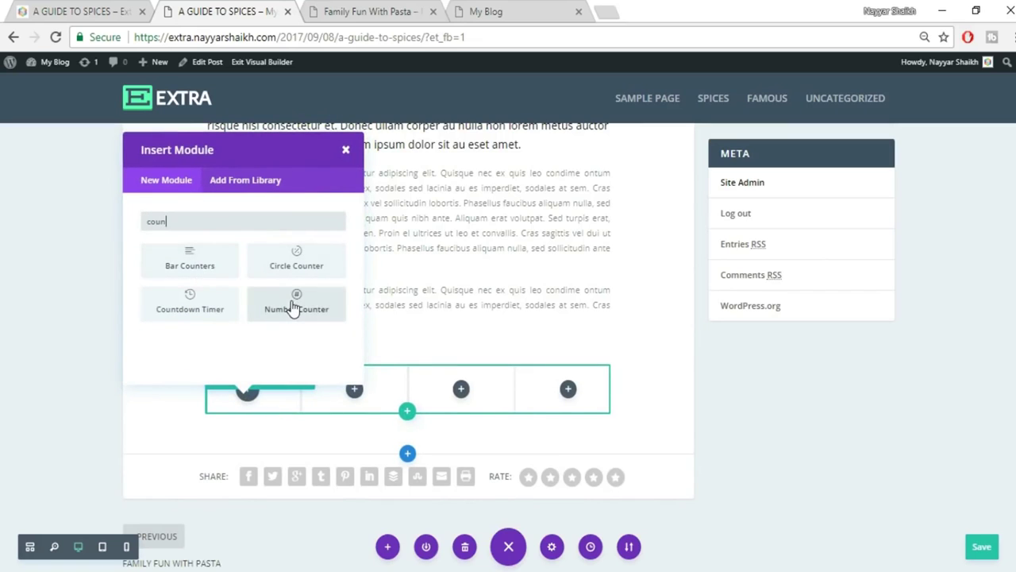
click(295, 304)
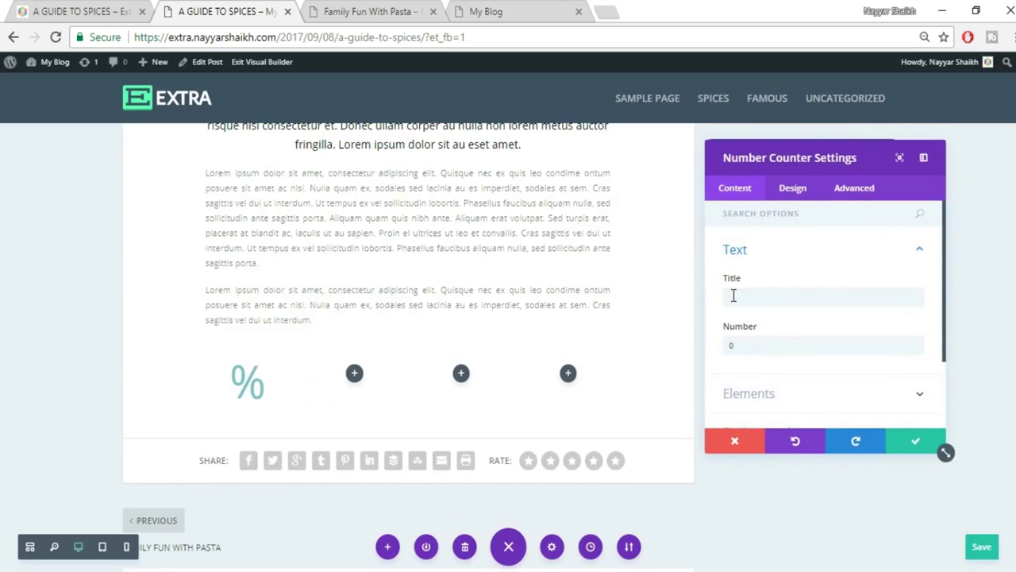
Give the new counter the title LOREM IPSUM, number 223 and no percent sign.
click(731, 294)
key(ctrl+v)
double_click(771, 346)
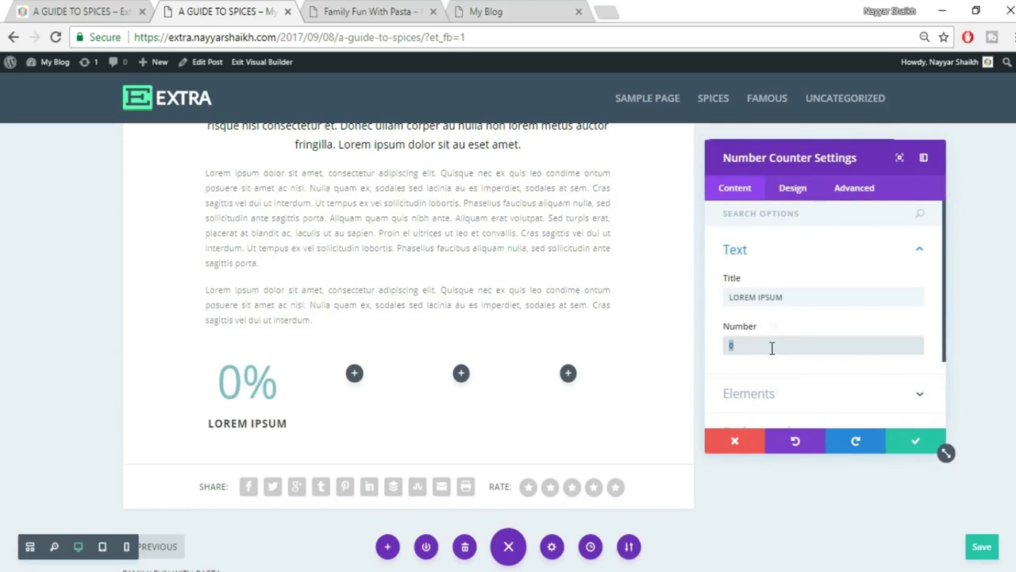
scroll(774, 334, down, 3)
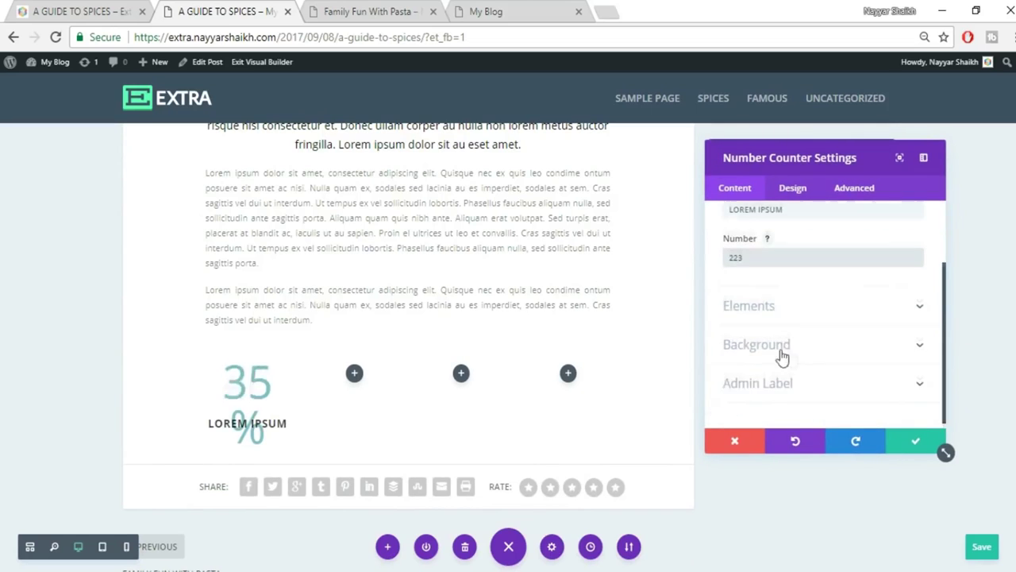
click(794, 235)
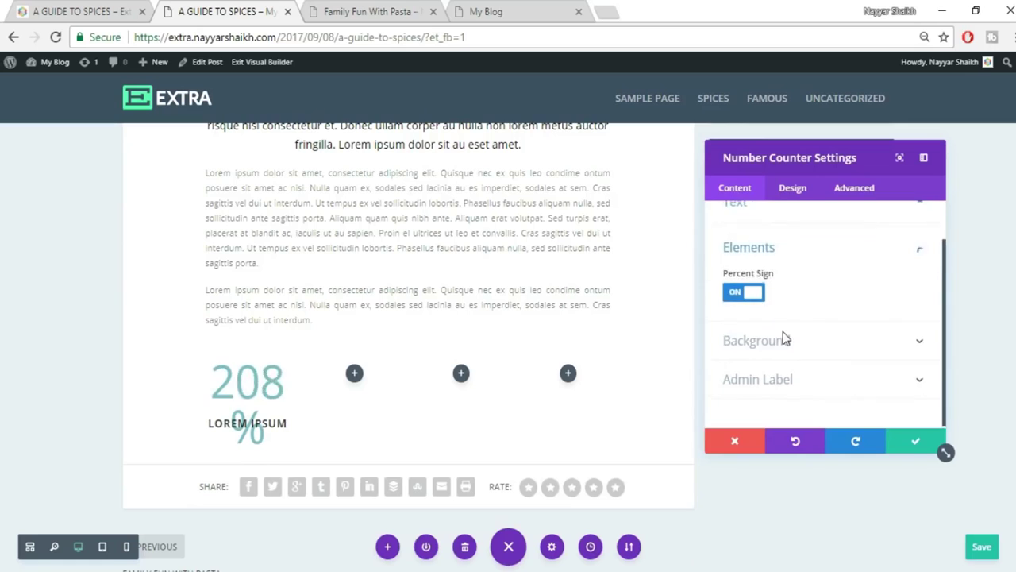
click(742, 294)
click(95, 11)
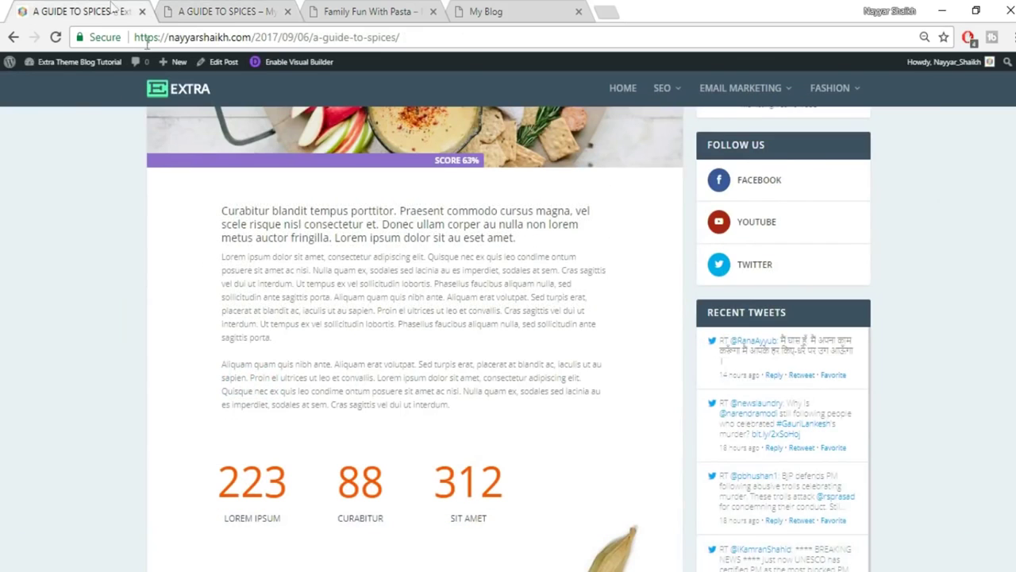
click(190, 11)
click(792, 188)
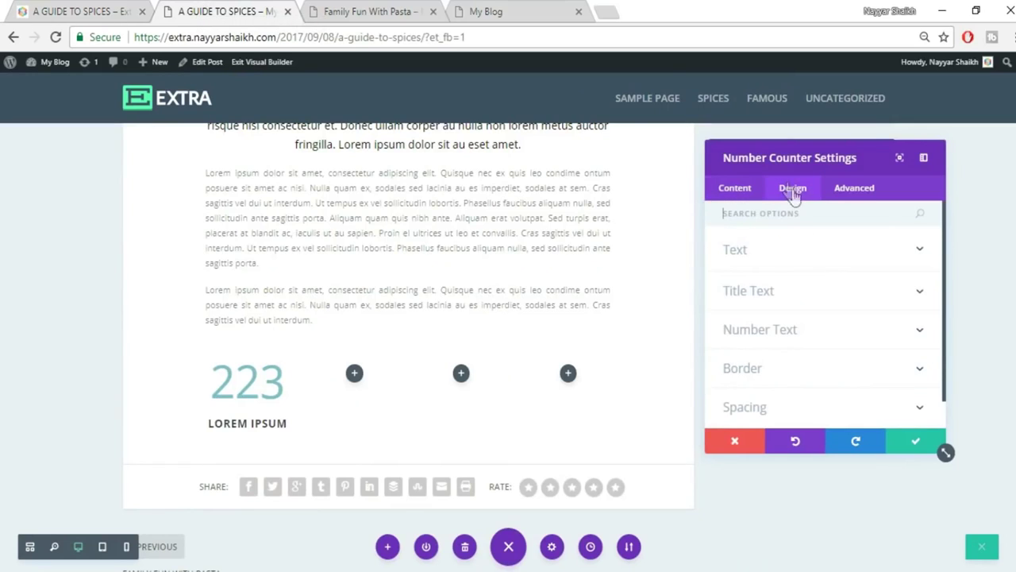
Try red on the LOREM IPSUM title, then switch it to black after checking the reference.
click(819, 255)
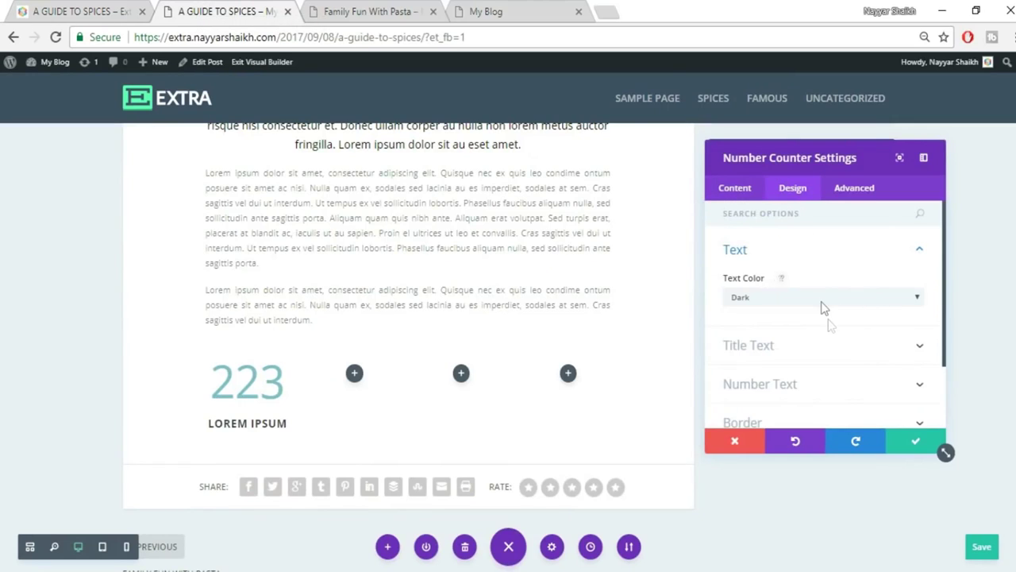
click(808, 345)
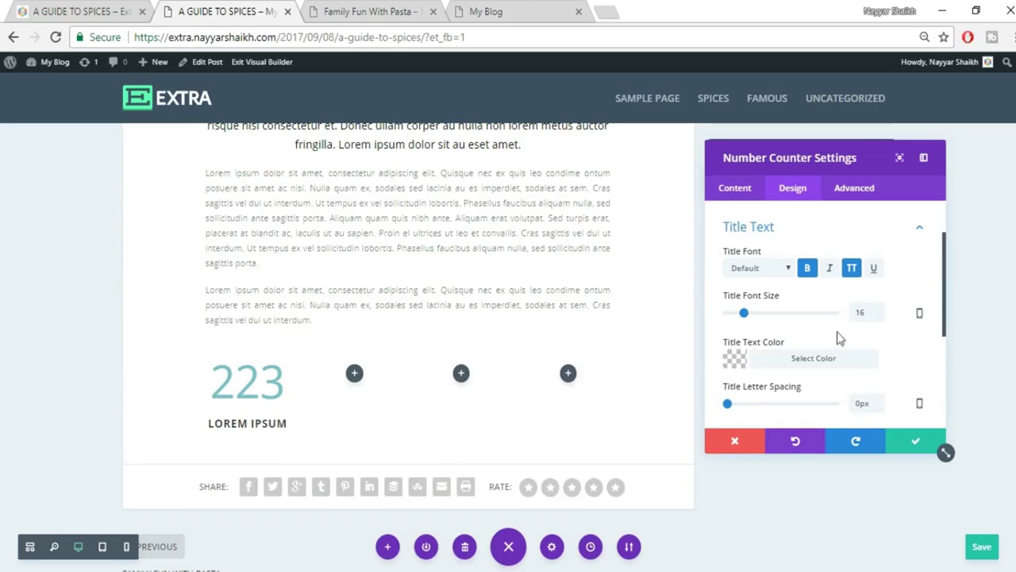
click(799, 358)
scroll(913, 347, down, 1)
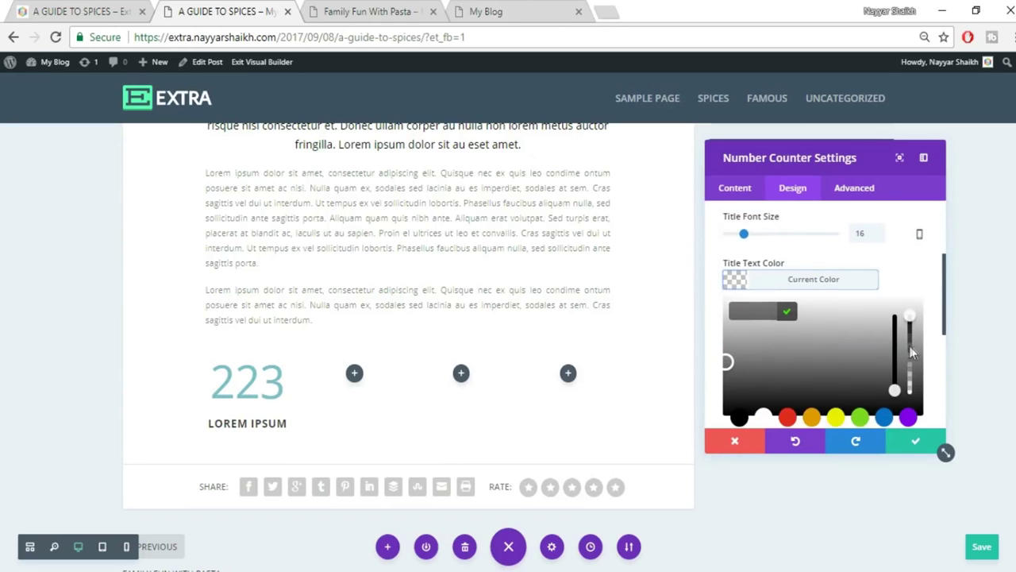
click(787, 417)
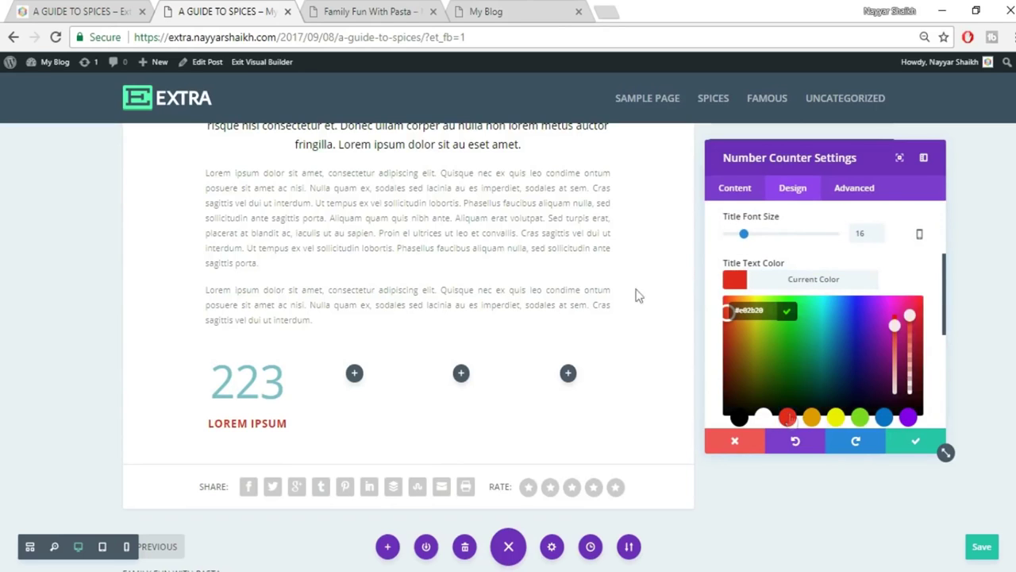
key(ctrl+shift+Tab)
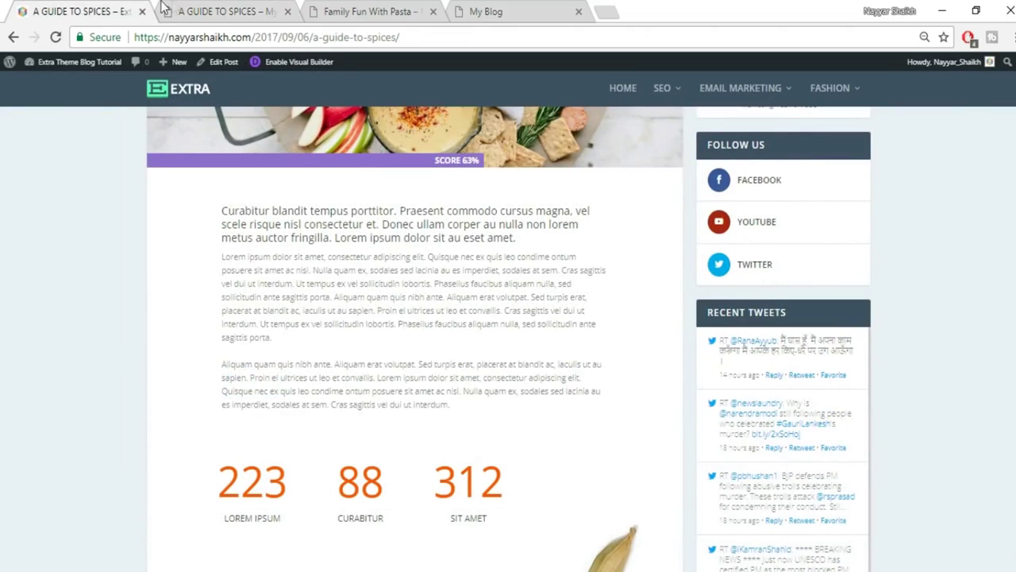
click(213, 8)
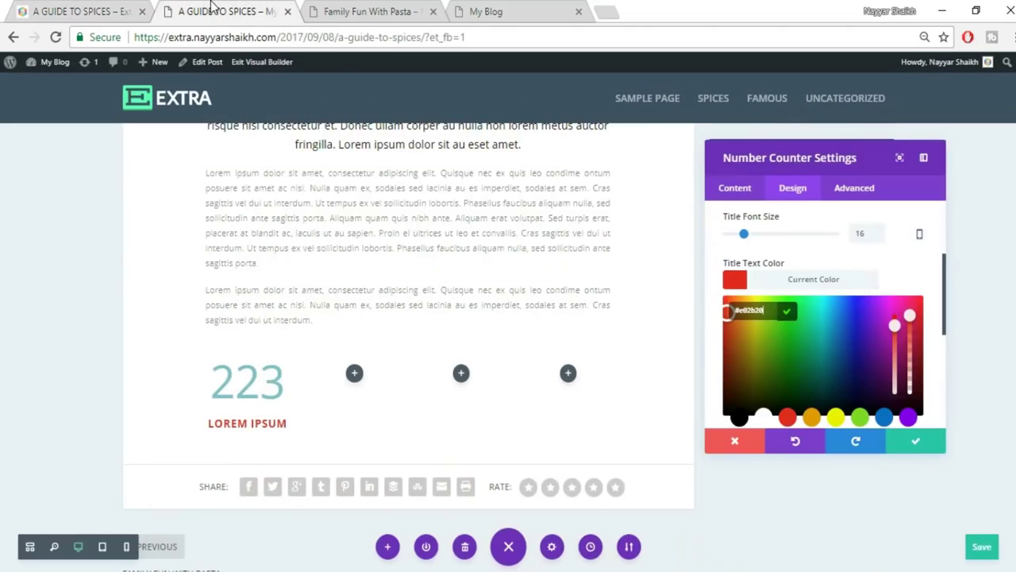
click(739, 419)
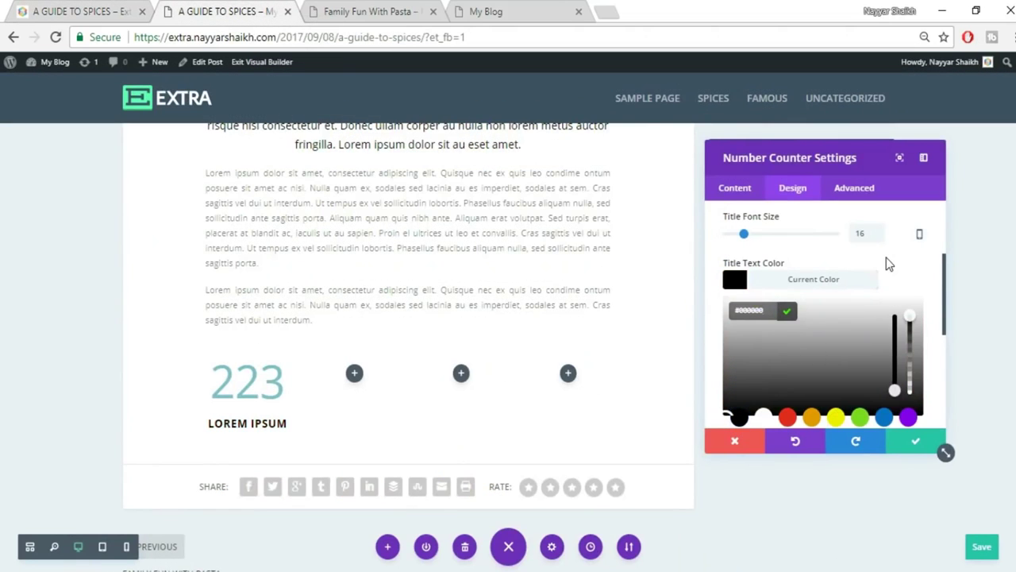
click(80, 9)
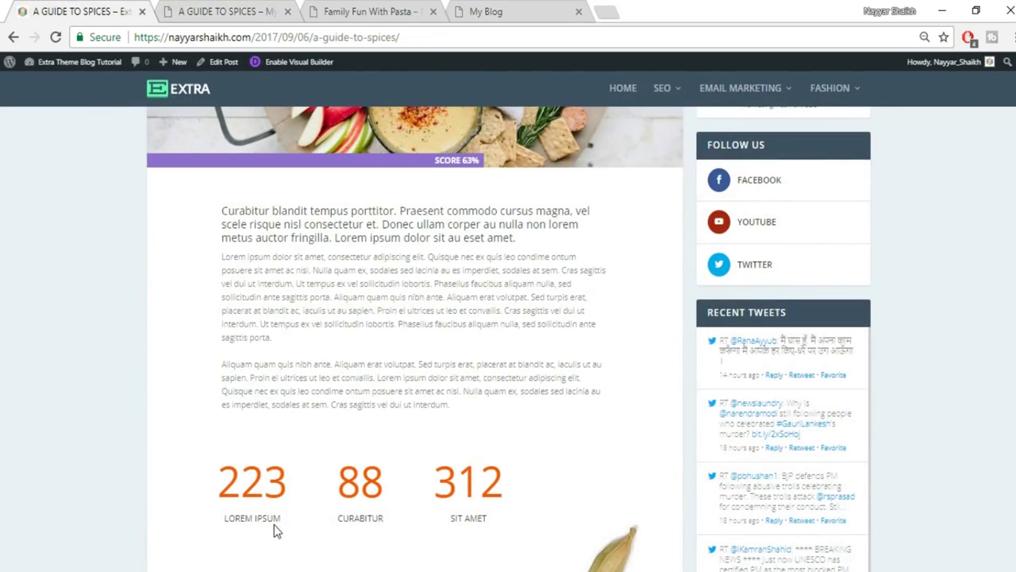
click(161, 14)
scroll(863, 274, up, 2)
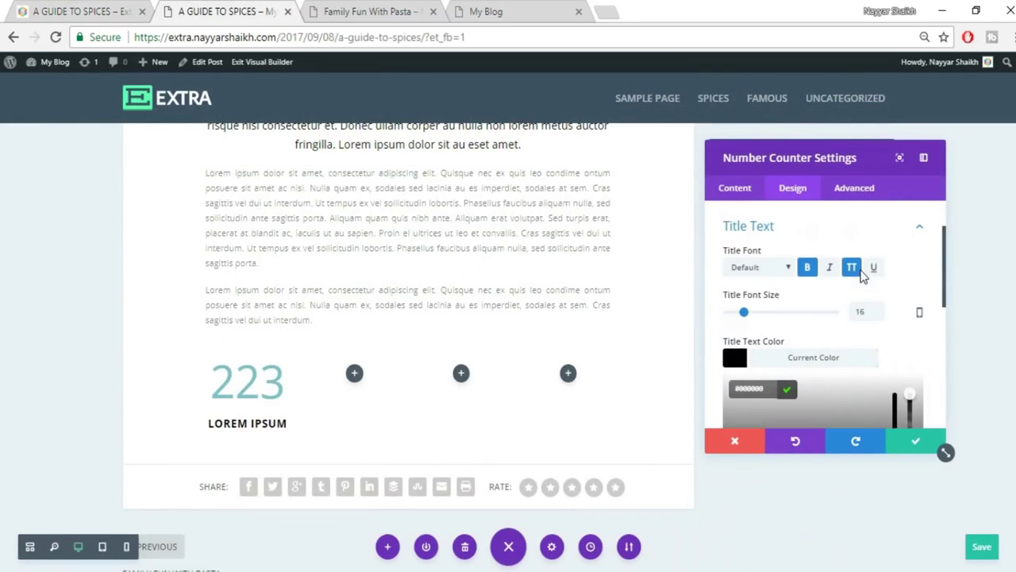
Set the title font to Abel and make its black colour semi-transparent.
click(768, 269)
click(767, 269)
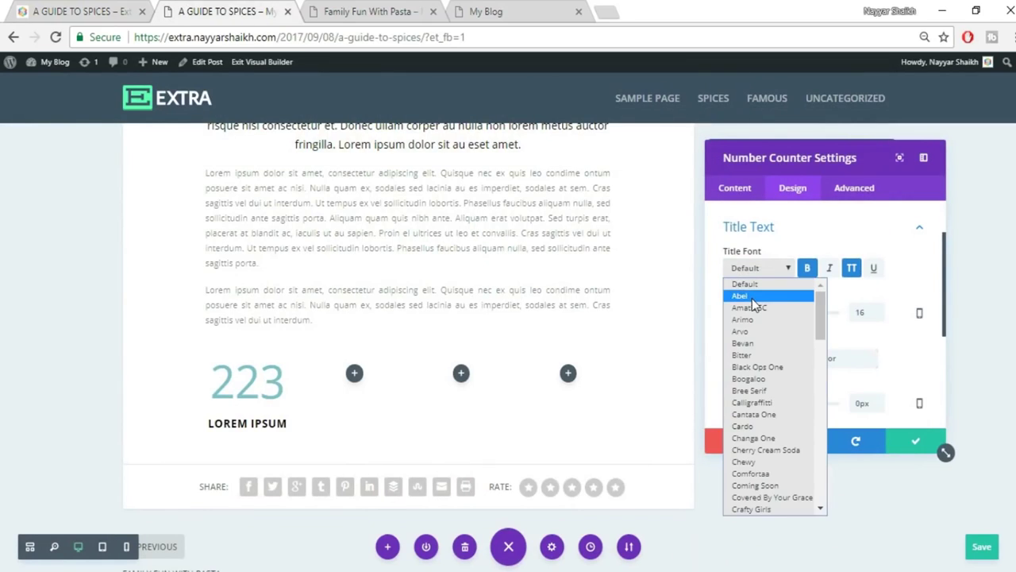
click(749, 295)
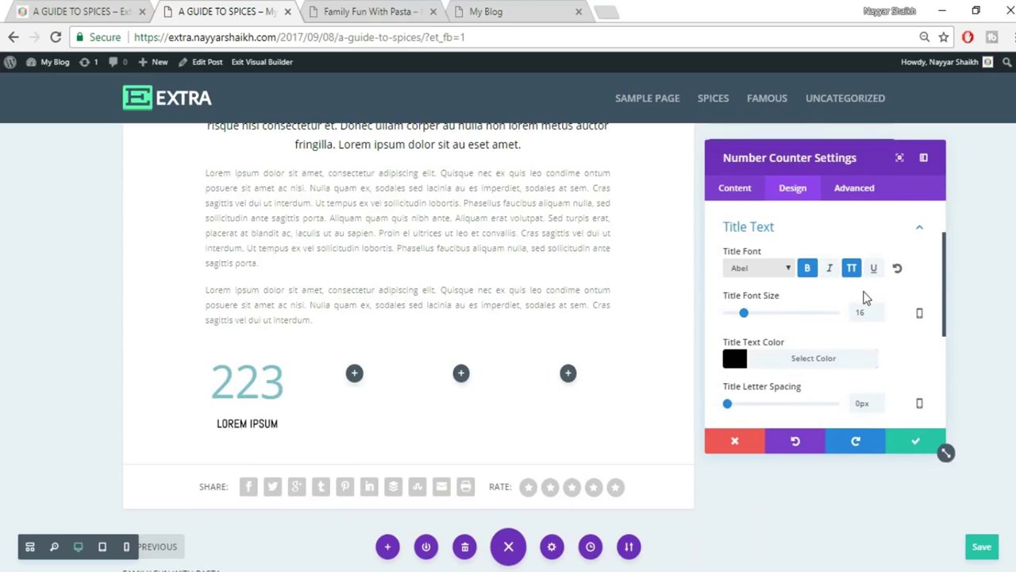
scroll(887, 330, down, 1)
click(818, 283)
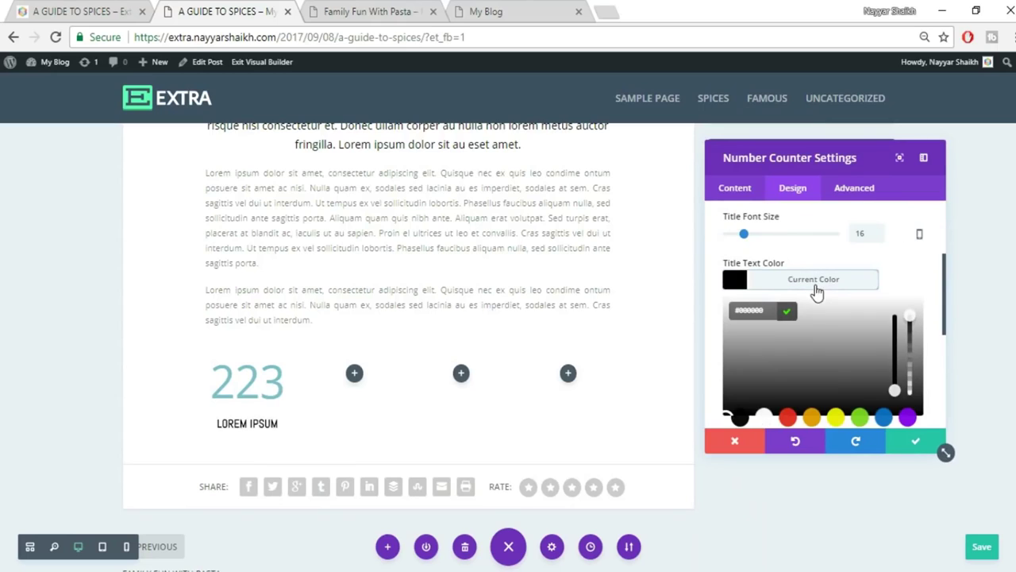
drag(909, 315, 912, 345)
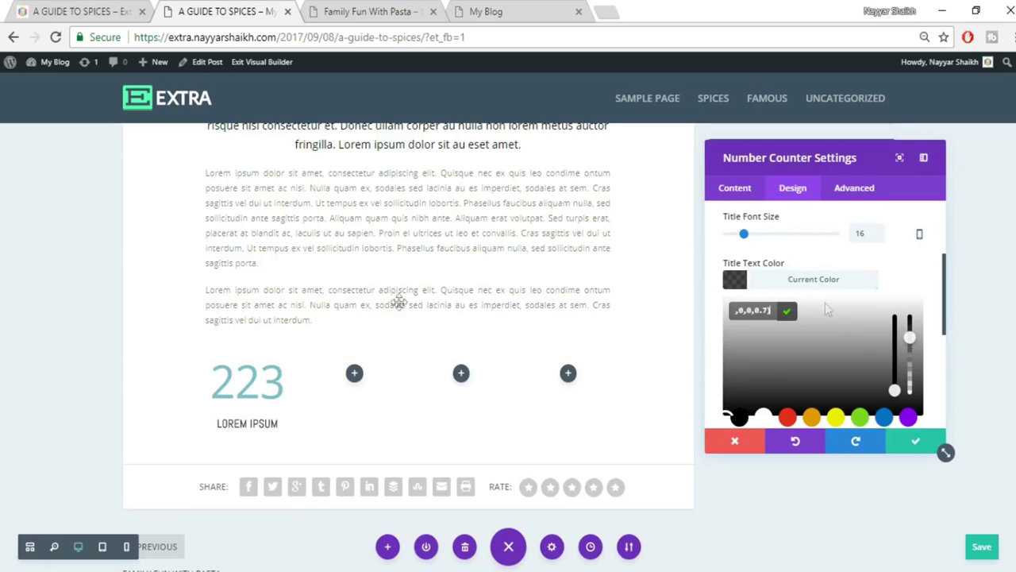
click(910, 255)
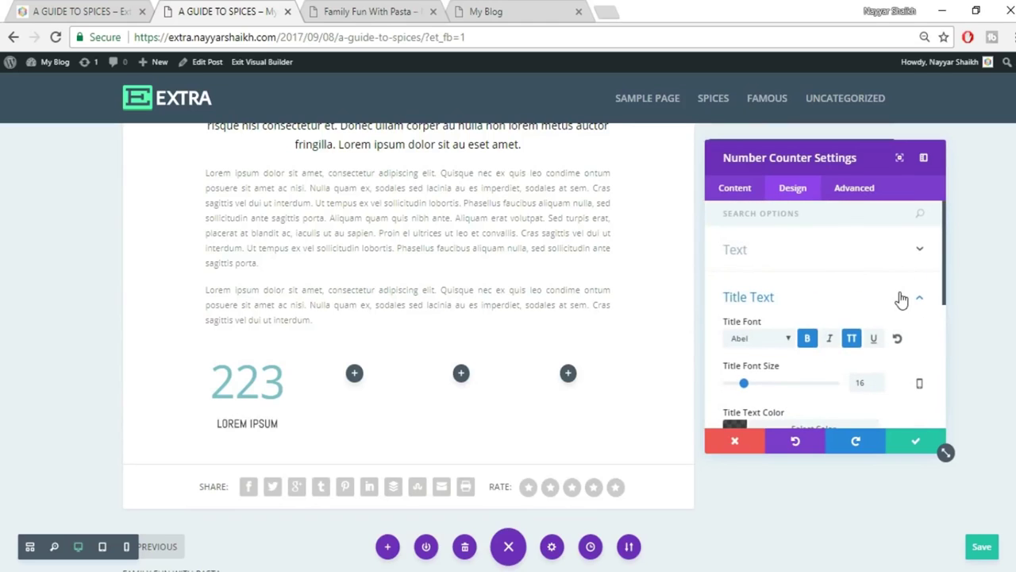
click(900, 293)
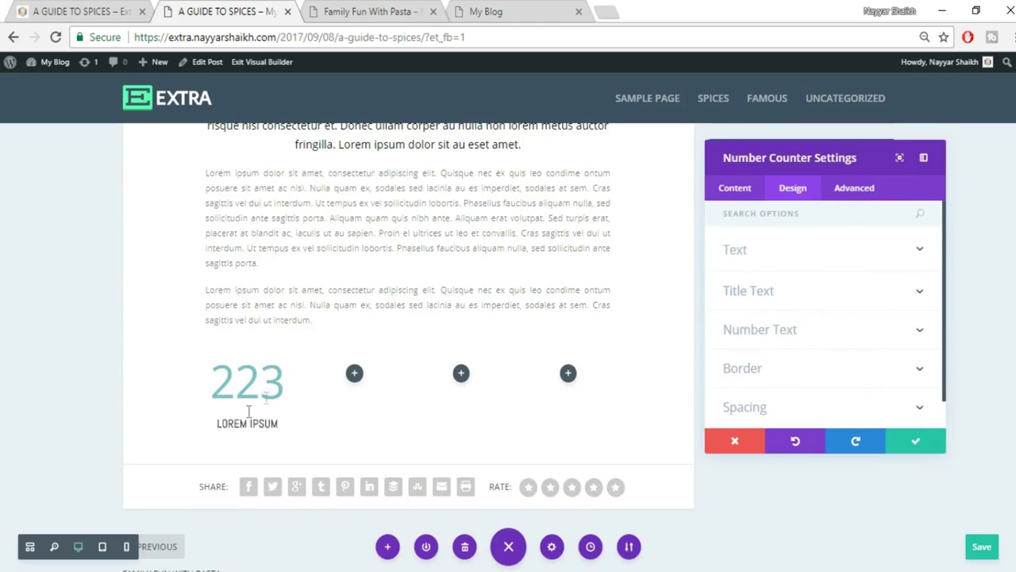
Set the counter number to 65px in semi-transparent red and save the settings.
click(798, 332)
scroll(869, 317, down, 2)
scroll(869, 318, up, 3)
scroll(870, 349, down, 2)
double_click(860, 312)
text(65)
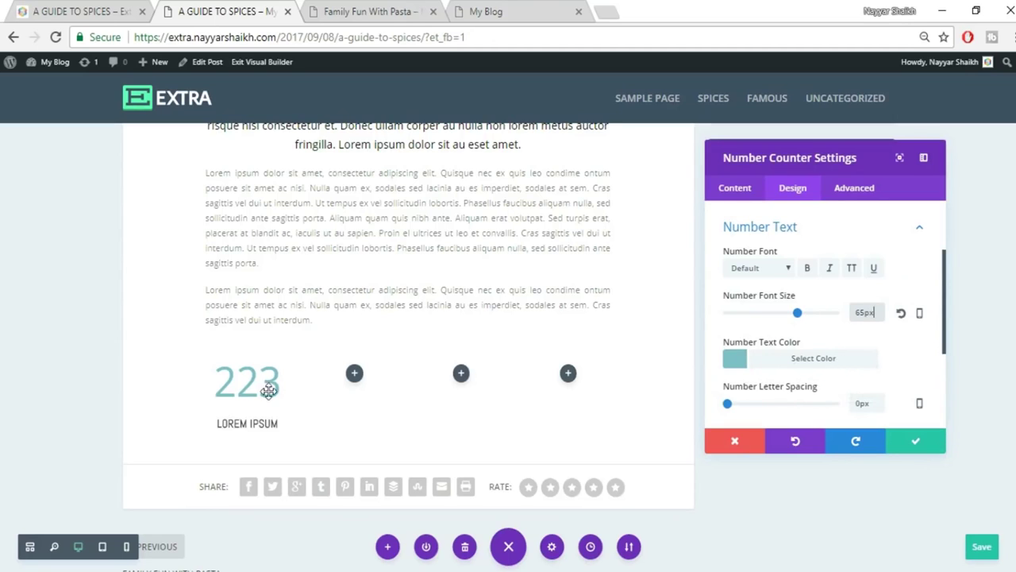
click(806, 357)
click(787, 418)
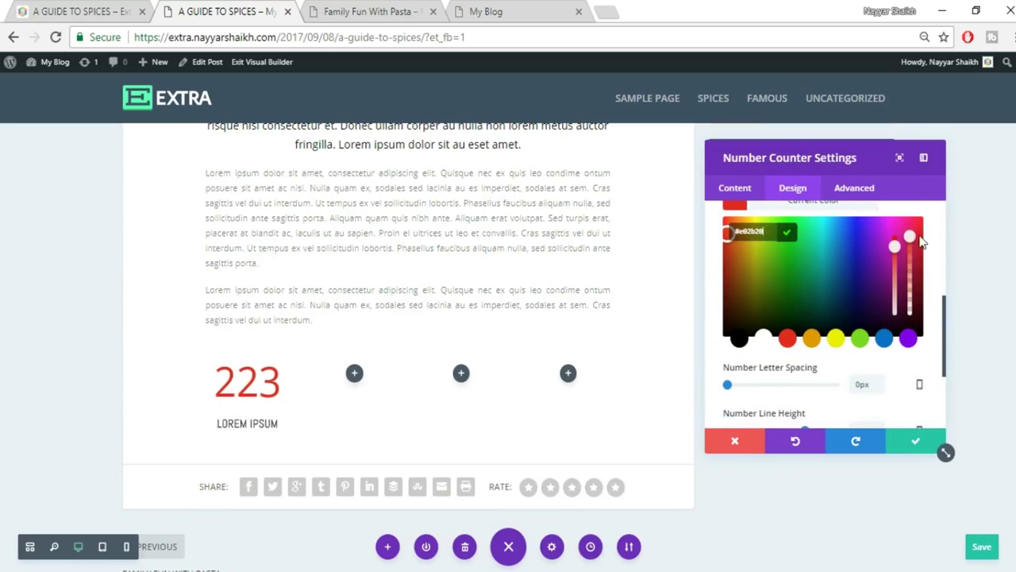
drag(910, 236, 910, 252)
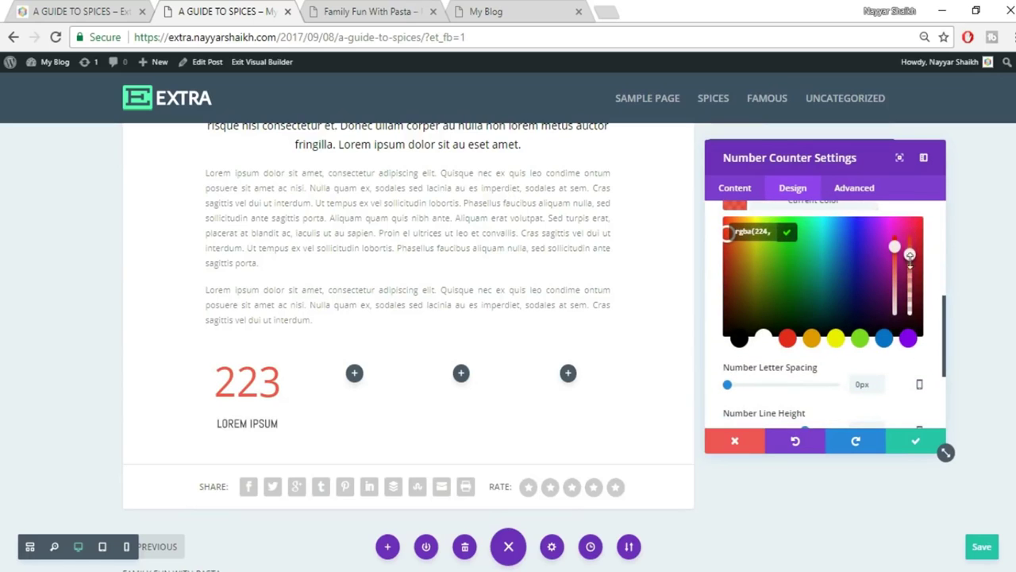
click(916, 441)
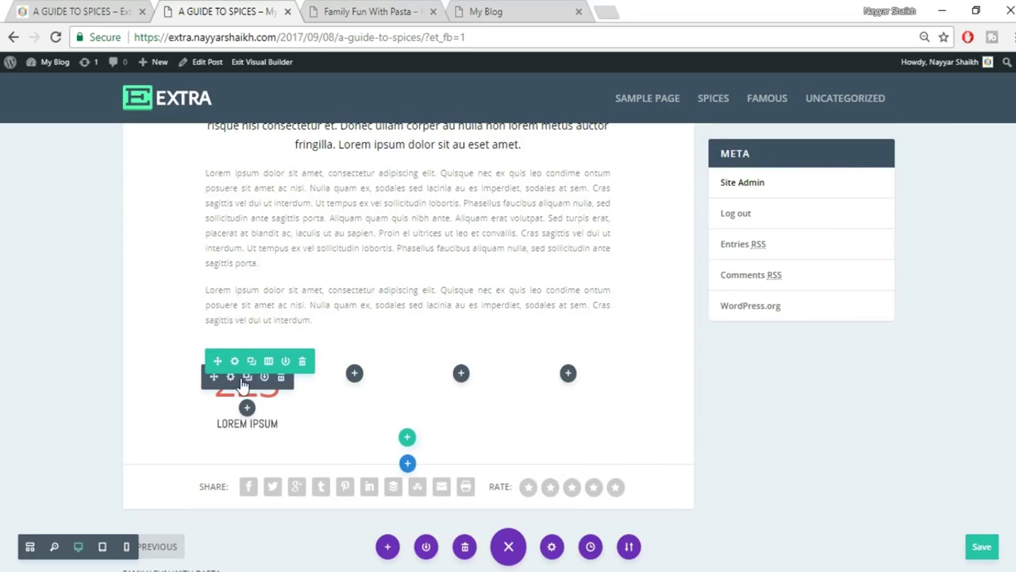
Duplicate the 223 counter and place the copies in the second and third columns.
click(247, 378)
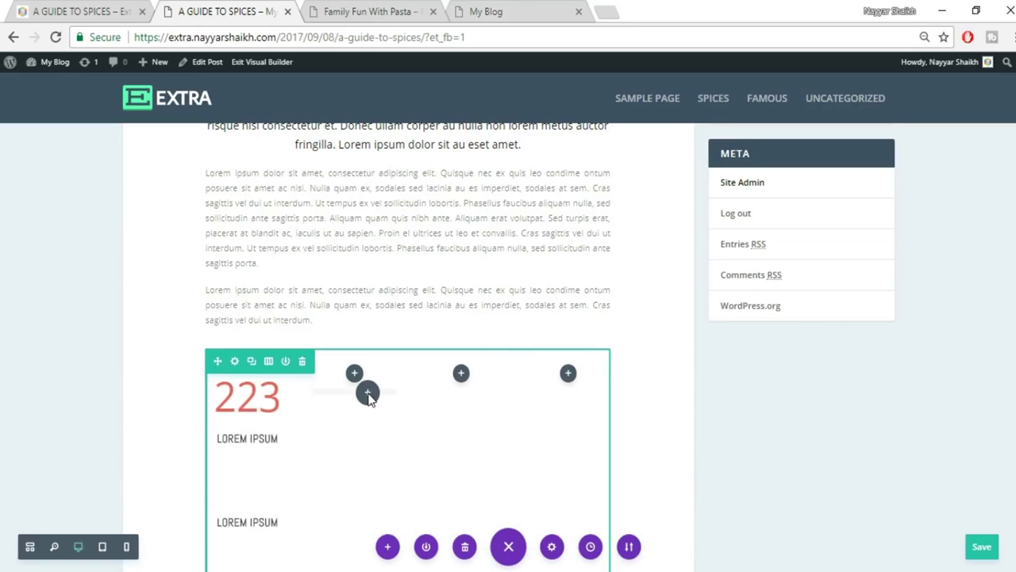
drag(237, 421, 354, 385)
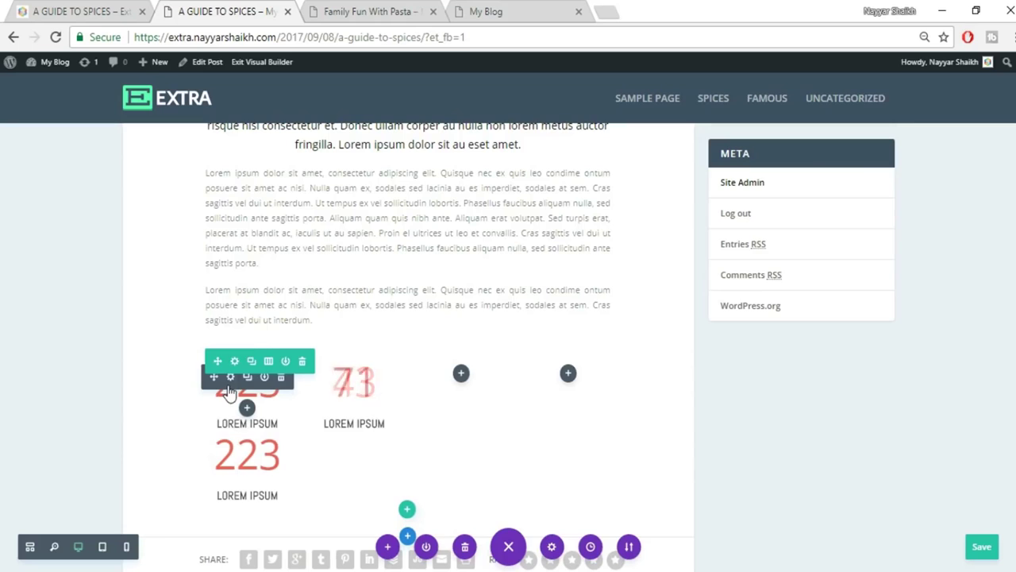
drag(470, 387, 469, 317)
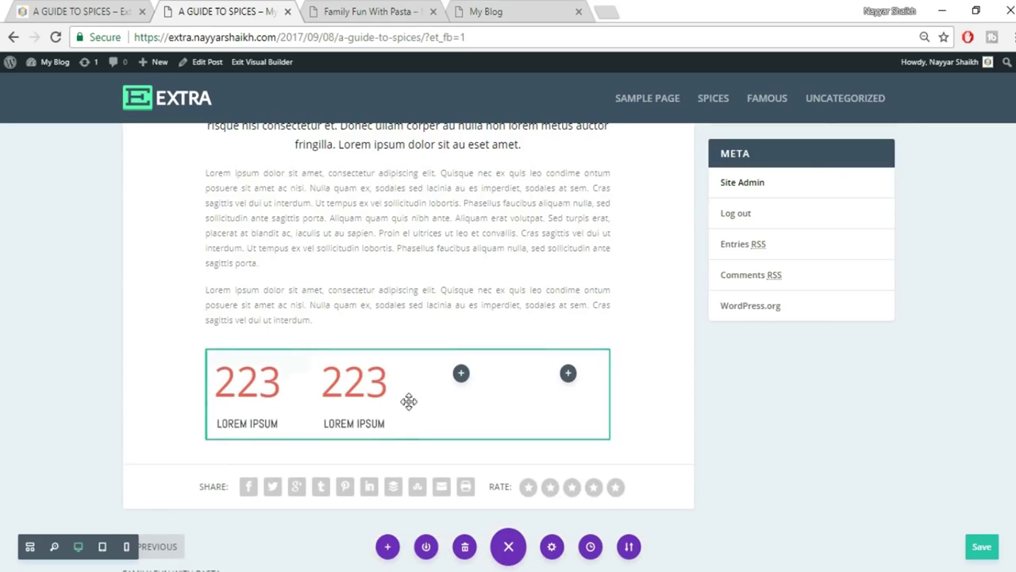
drag(408, 400, 361, 395)
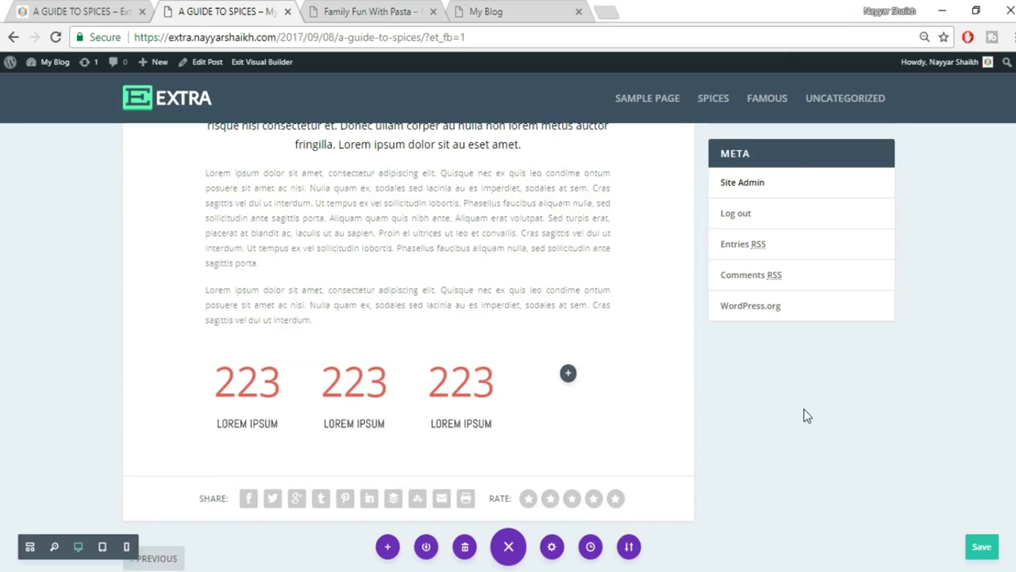
Replace the middle counter's label with CURABITUR copied from the reference post.
click(114, 10)
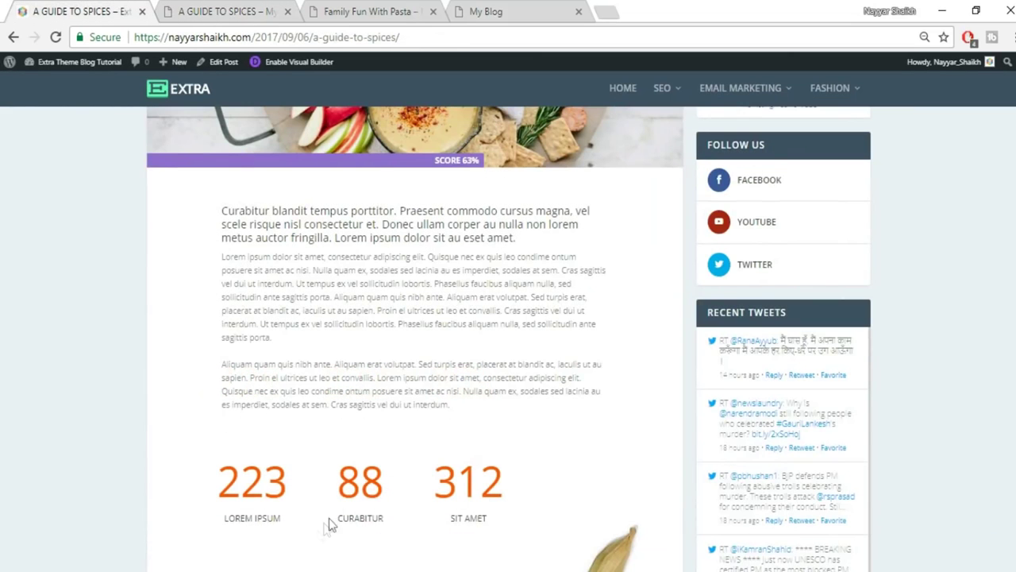
double_click(366, 518)
key(ctrl+c)
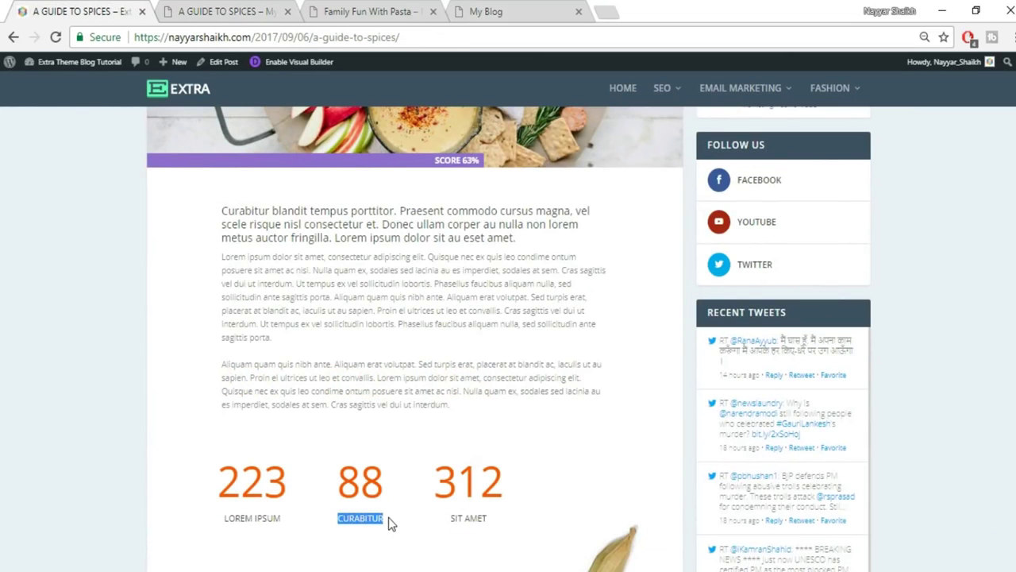
click(270, 11)
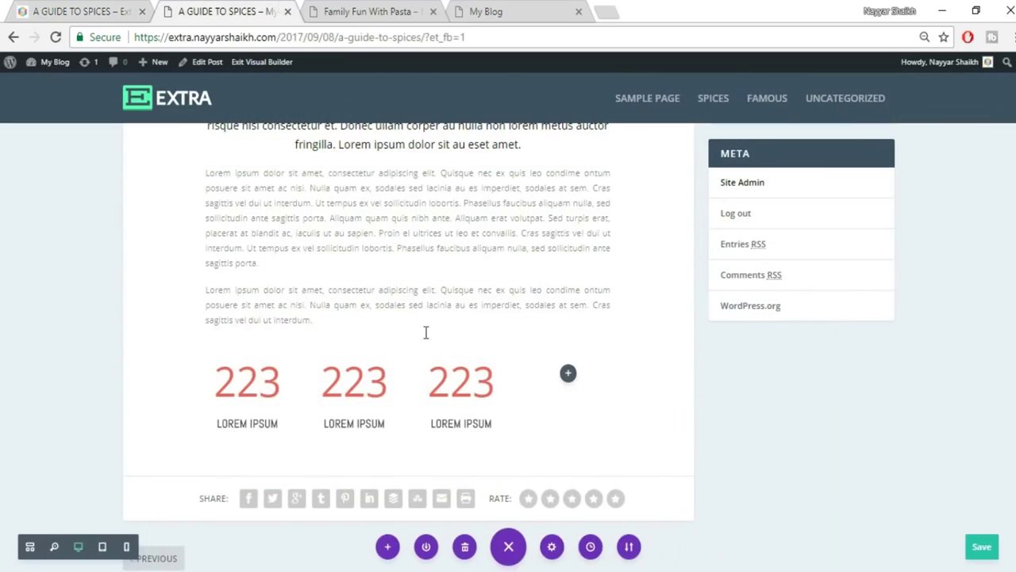
click(373, 426)
triple_click(373, 426)
key(ctrl+v)
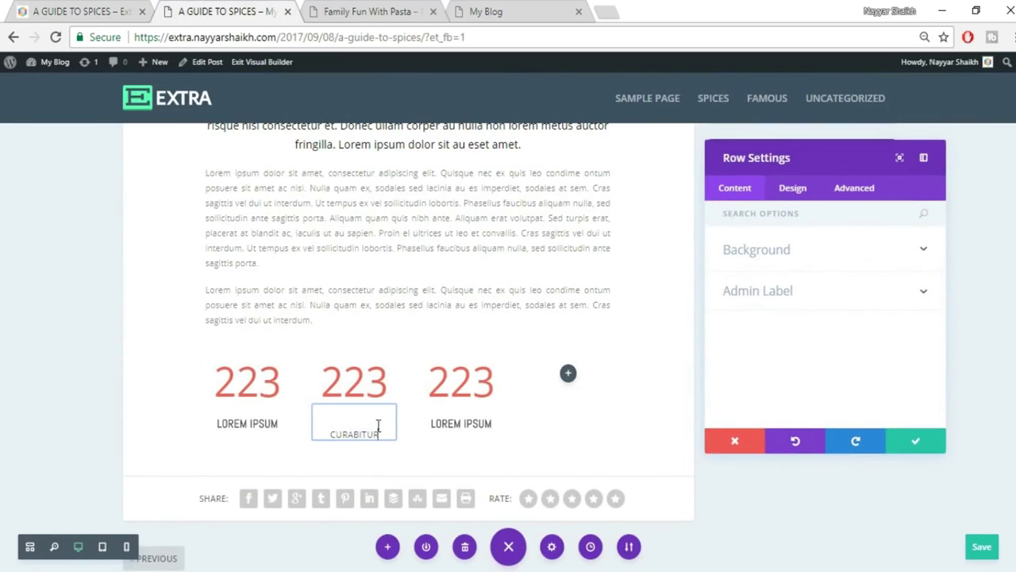
click(907, 450)
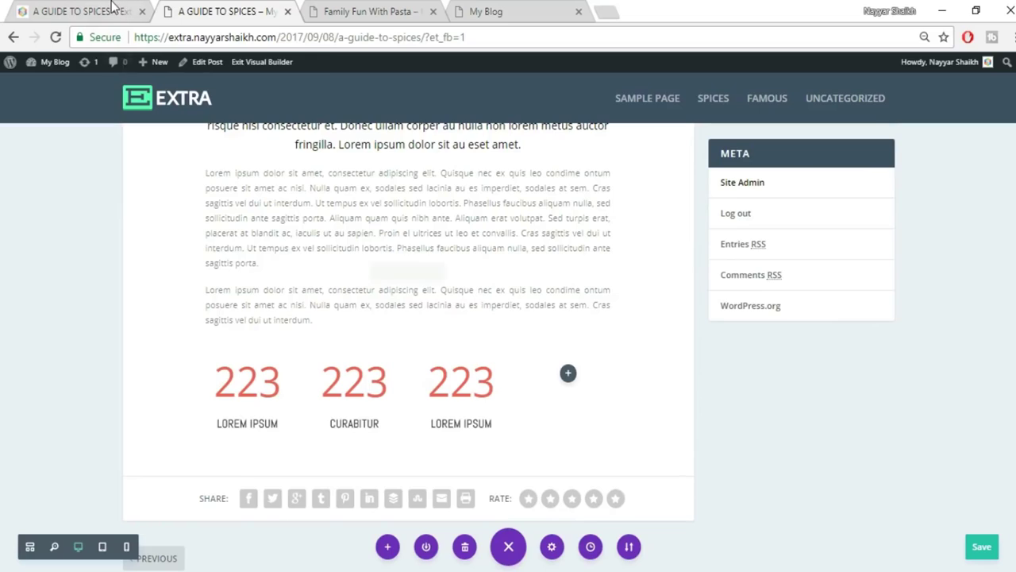
Replace the third counter's label with SIT AMET copied from the reference post.
click(111, 8)
drag(451, 520, 512, 529)
key(ctrl+c)
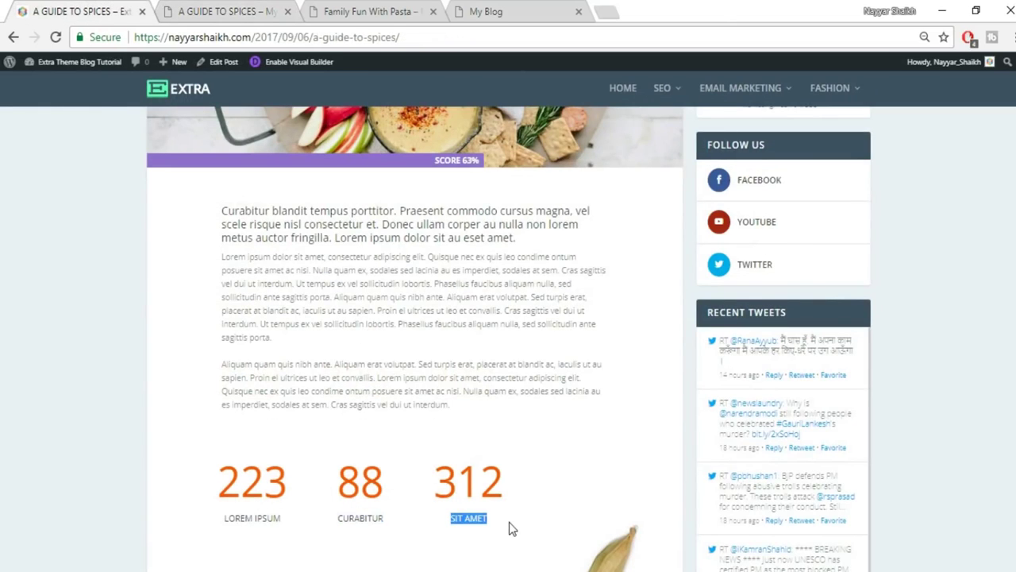
click(288, 6)
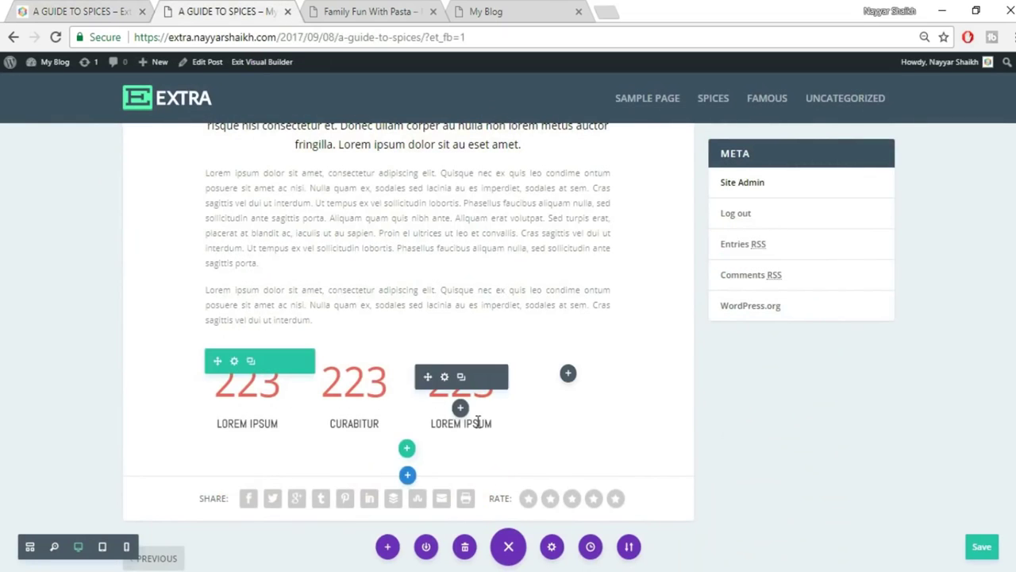
drag(431, 423, 429, 424)
key(ctrl+v)
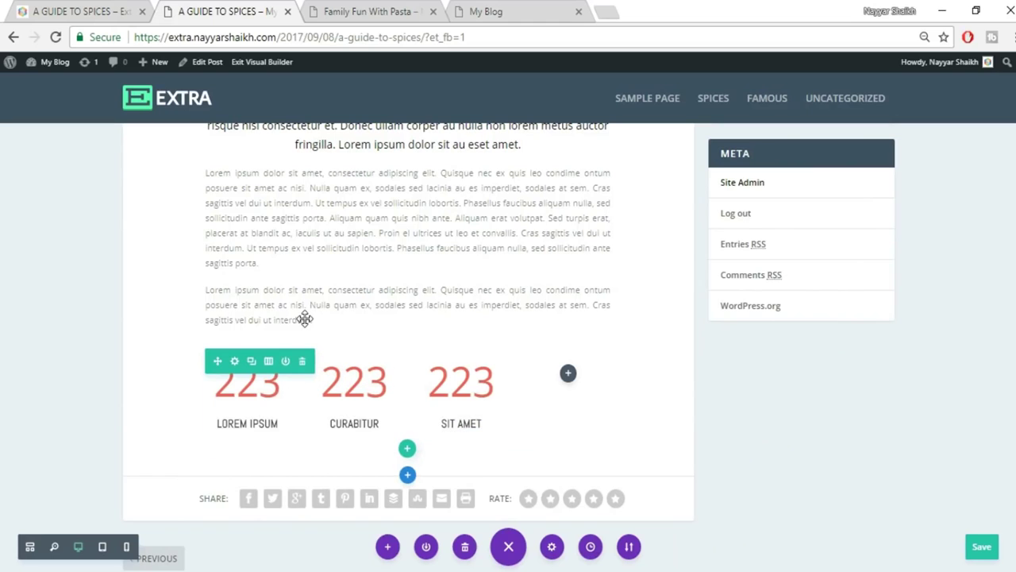
Set the middle counter's number to 88 and the third counter's to 312.
click(67, 9)
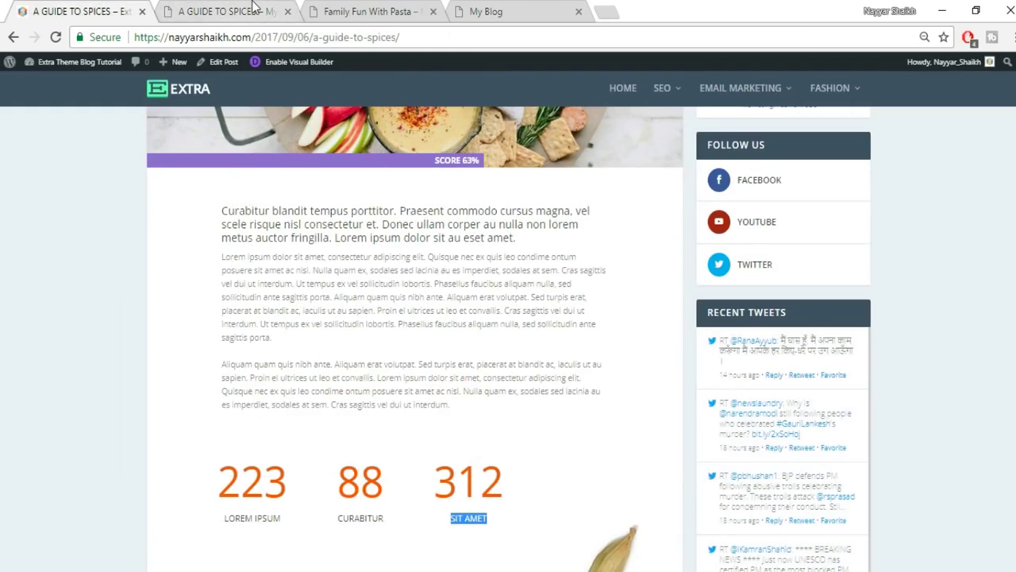
click(253, 9)
click(337, 377)
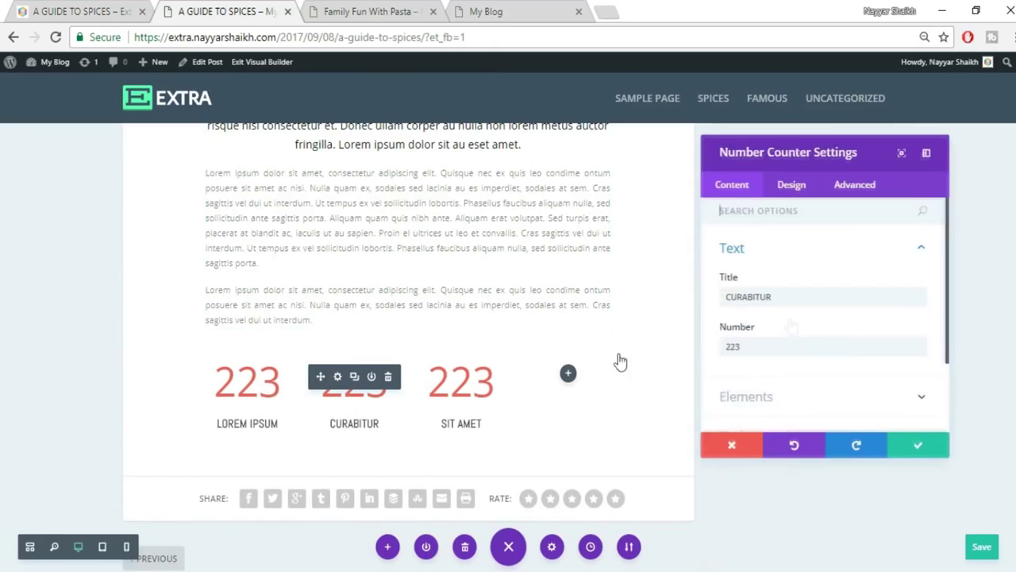
drag(789, 343, 711, 350)
text(80)
click(913, 441)
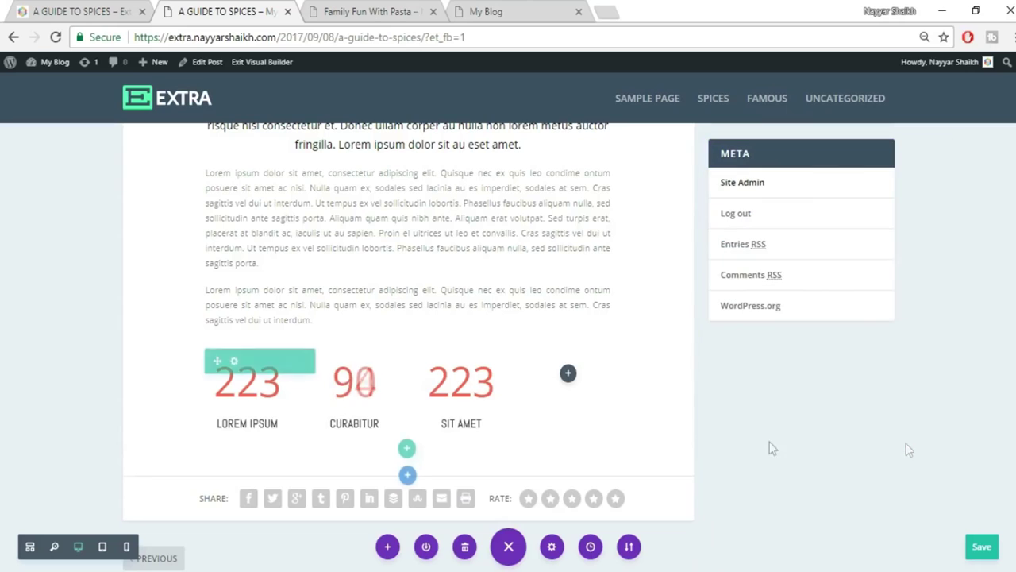
mouse_move(461, 404)
click(443, 378)
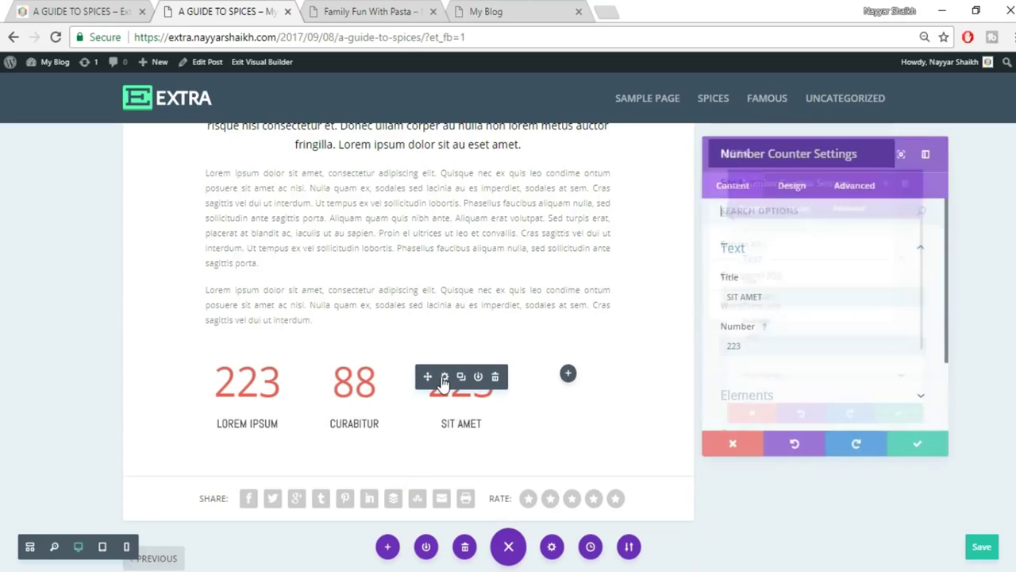
drag(778, 346, 671, 345)
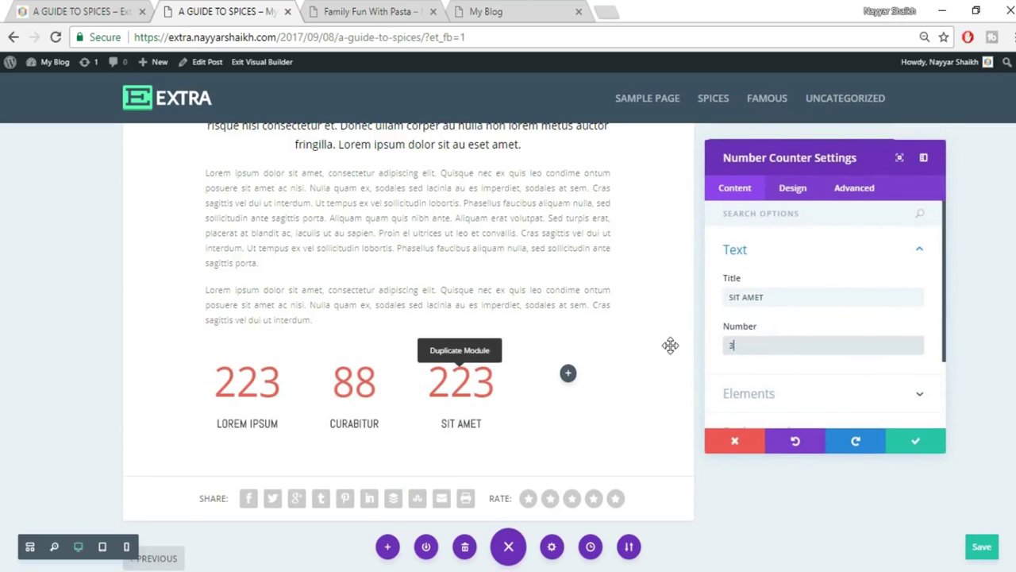
click(913, 439)
Compare the finished counter row against the reference post.
click(78, 11)
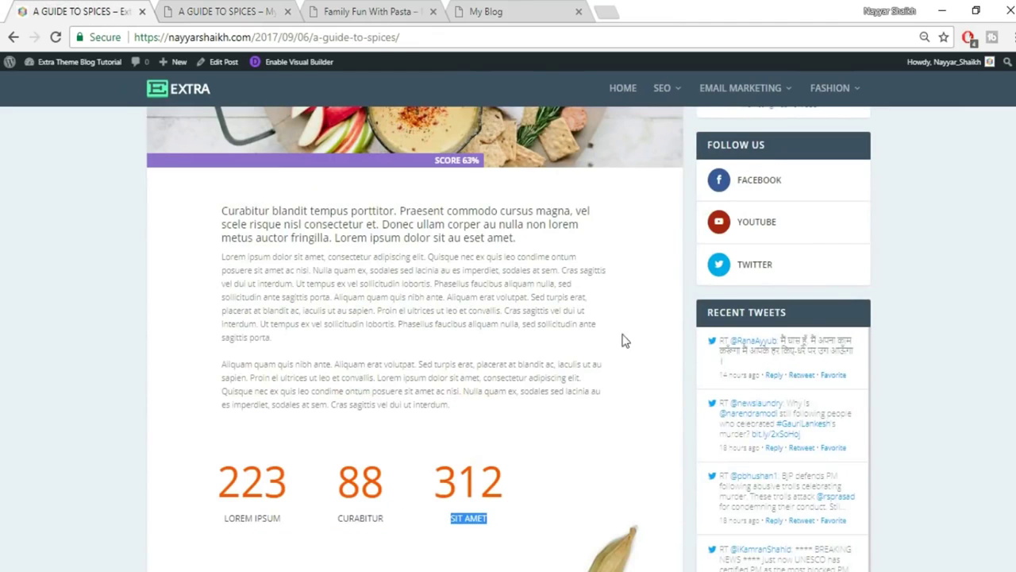
scroll(619, 375, down, 6)
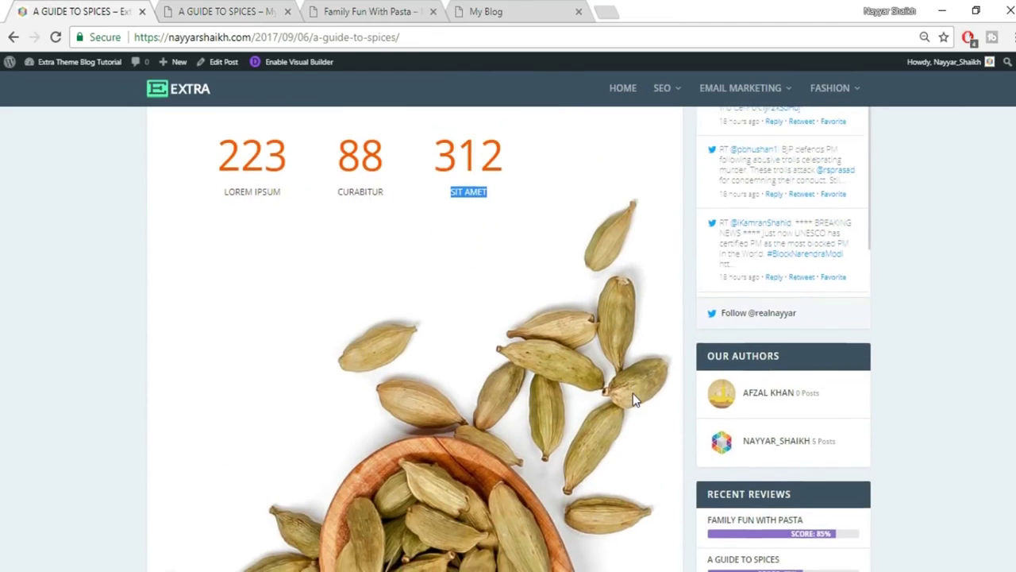
scroll(611, 314, down, 5)
scroll(617, 335, up, 4)
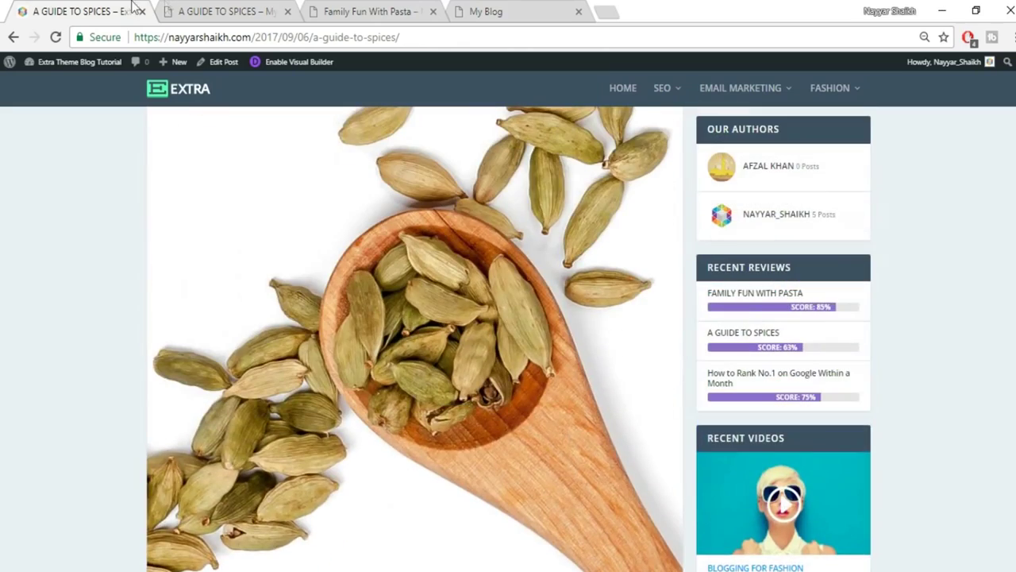
click(205, 9)
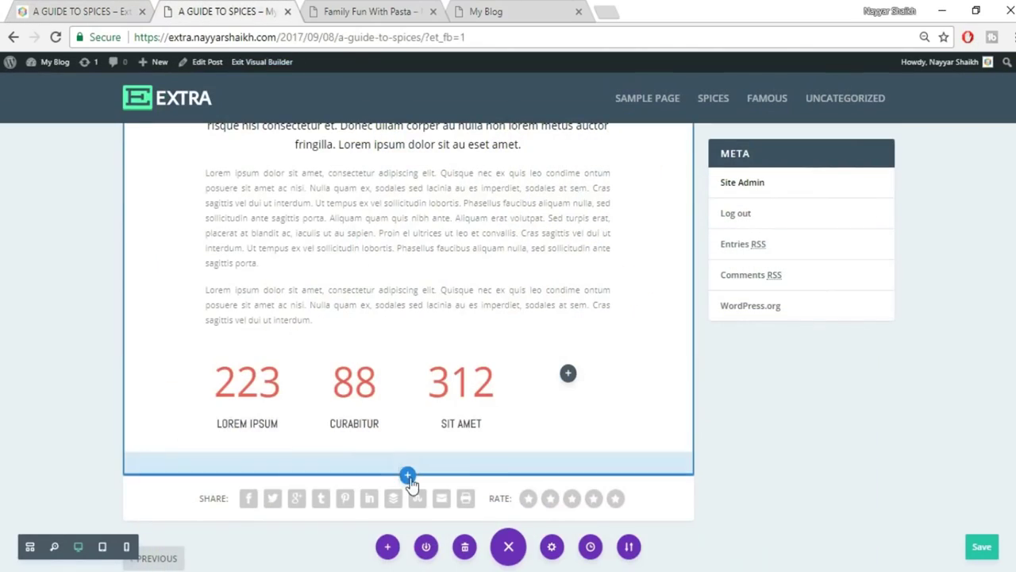
Add a fullwidth section with a fullwidth image module below the counters.
click(408, 476)
click(468, 433)
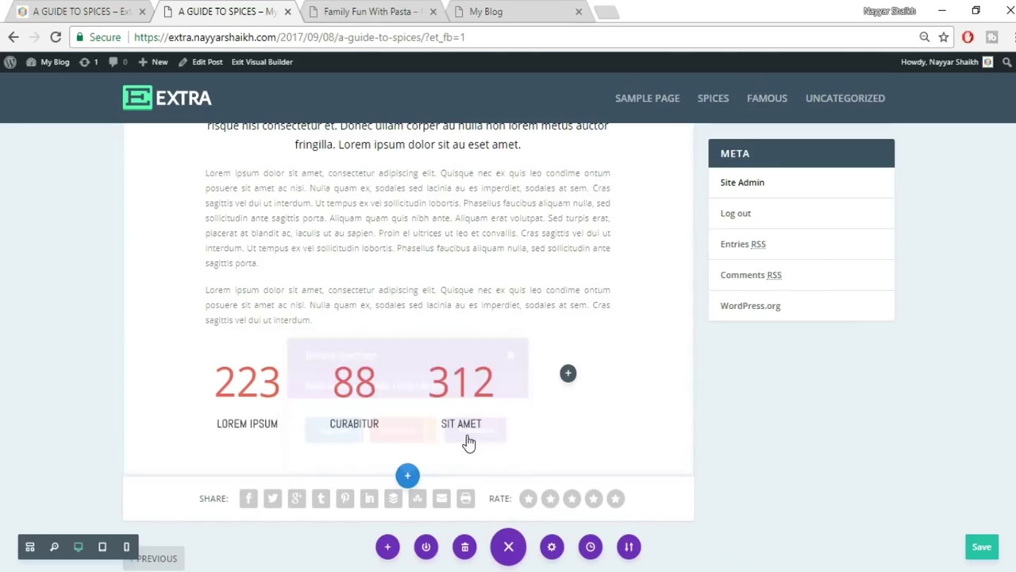
click(354, 417)
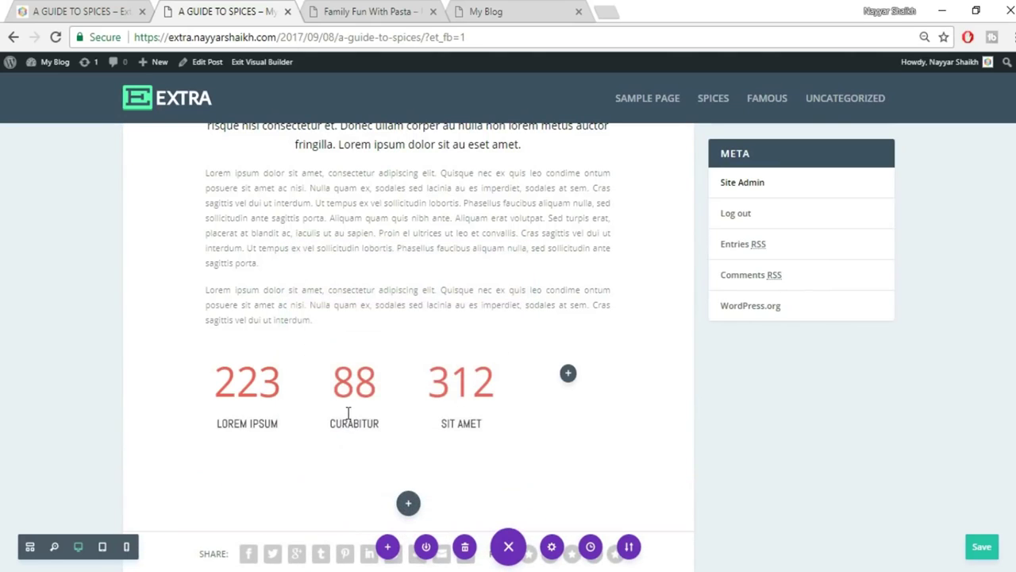
Upload the 084.jpg cardamom photo into the image module and save its settings.
click(896, 298)
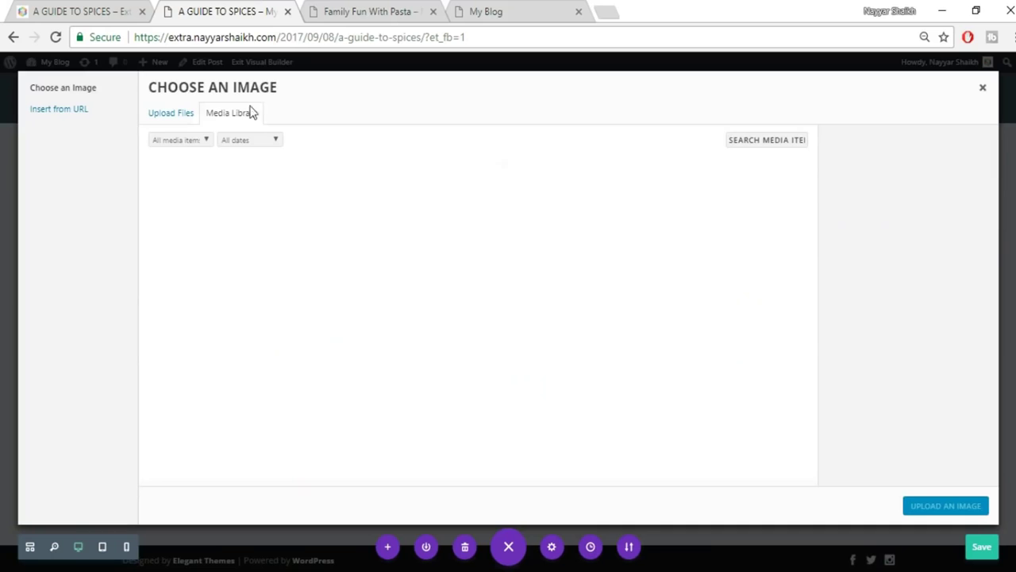
click(162, 116)
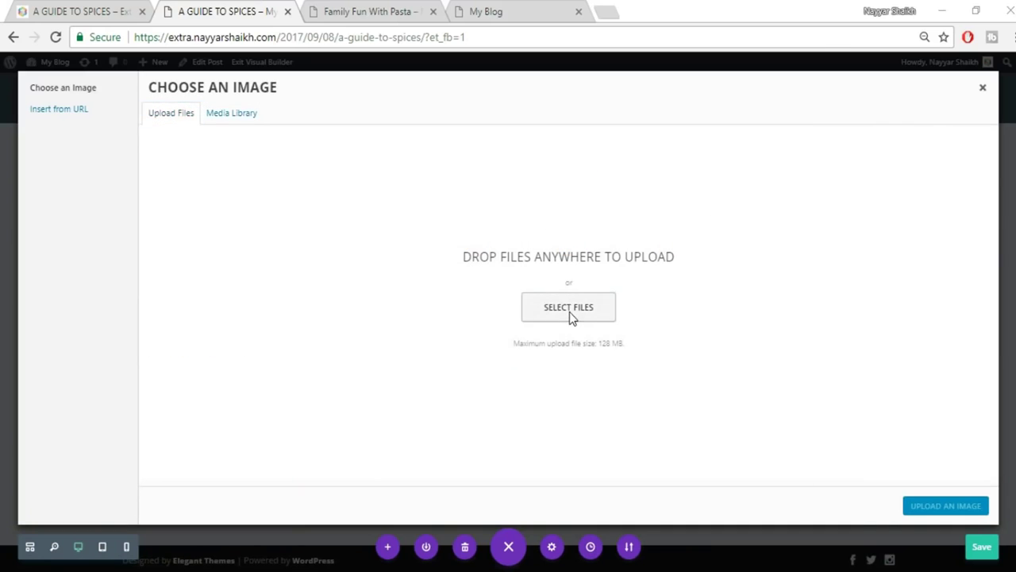
click(570, 311)
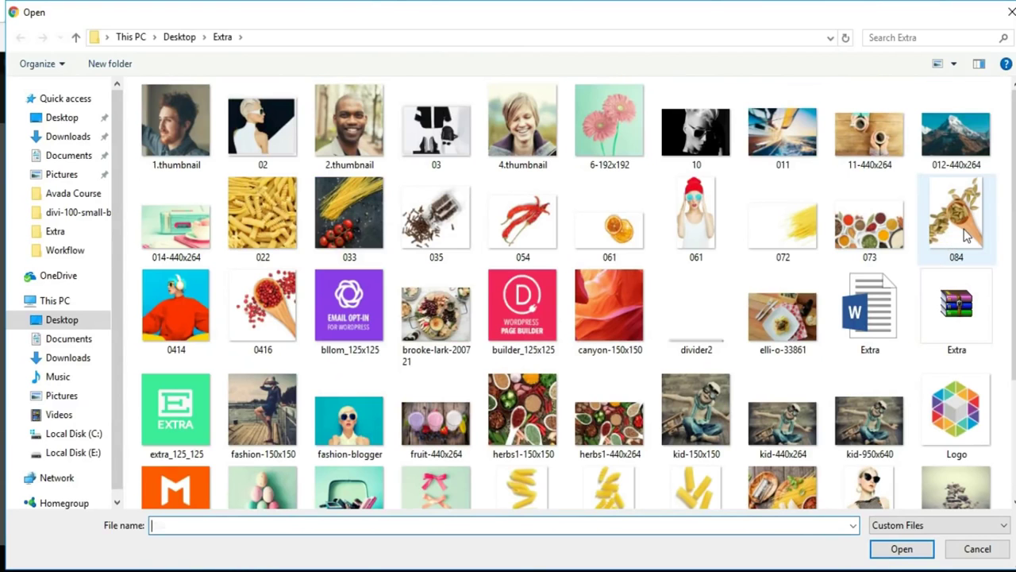
click(966, 235)
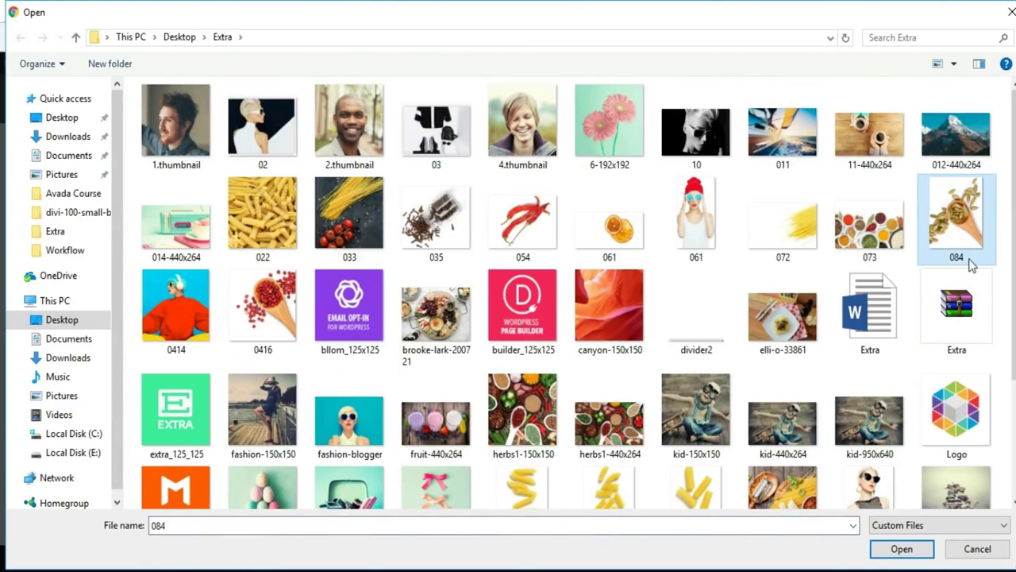
click(899, 547)
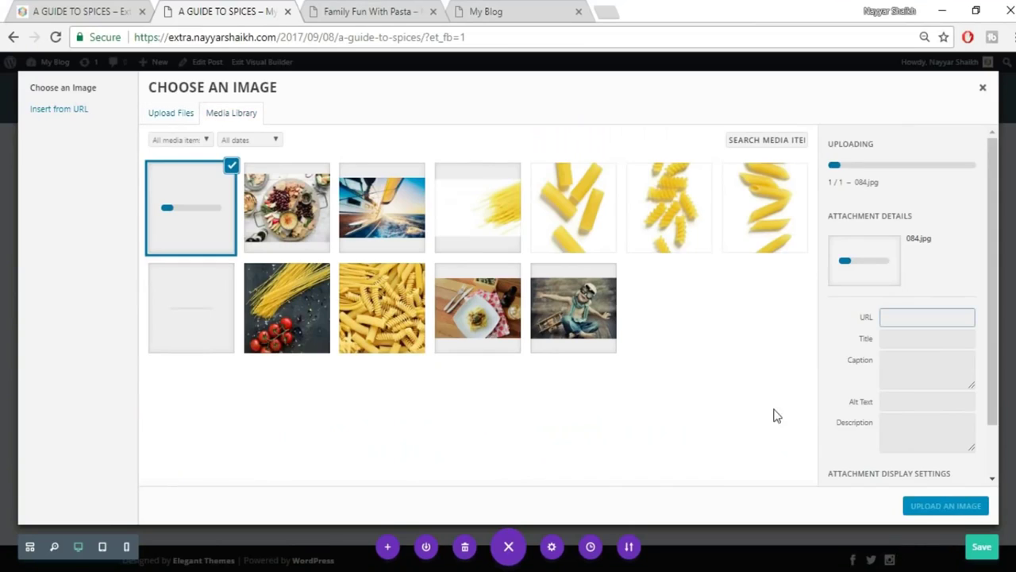
click(918, 506)
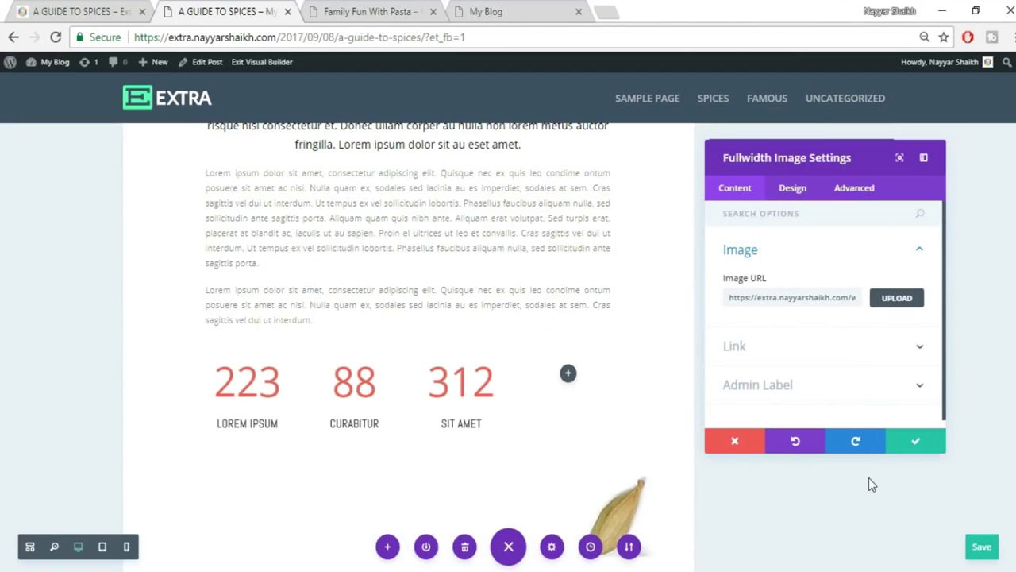
scroll(524, 368, down, 3)
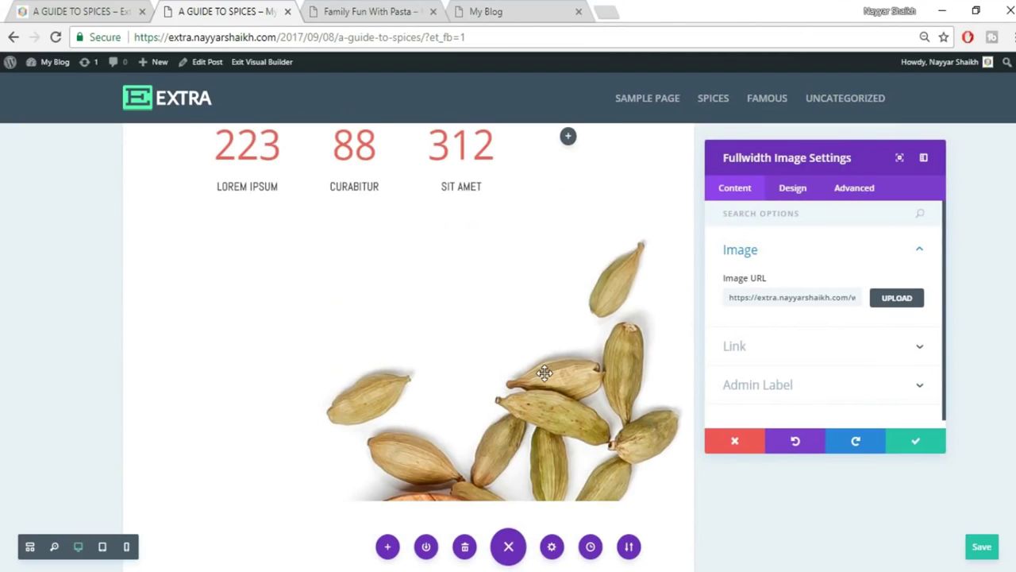
scroll(545, 372, up, 3)
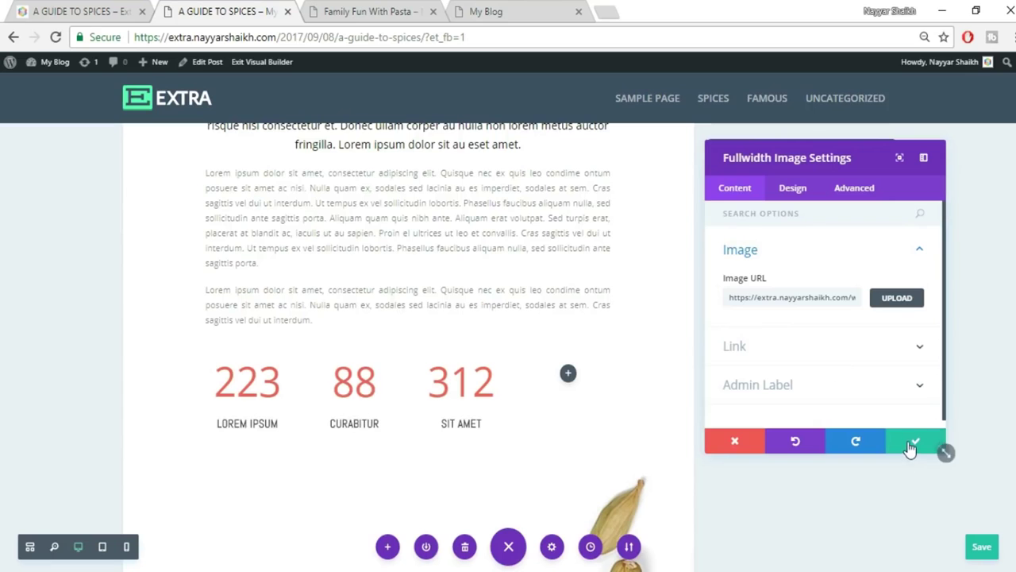
click(911, 443)
scroll(911, 448, down, 8)
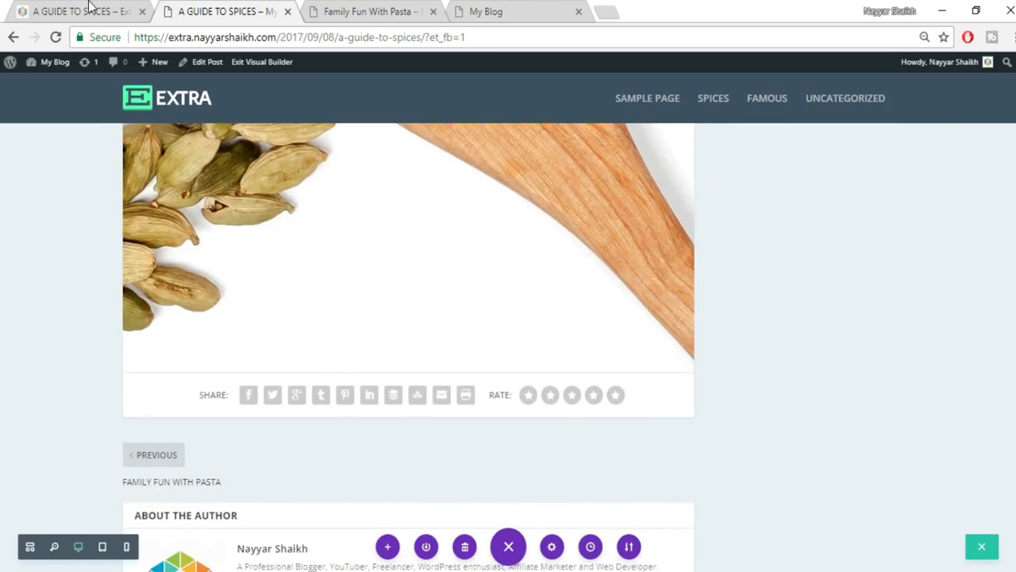
Check the reference's Pumpkin Seeds block, then insert a regular section below the cardamom image.
click(89, 9)
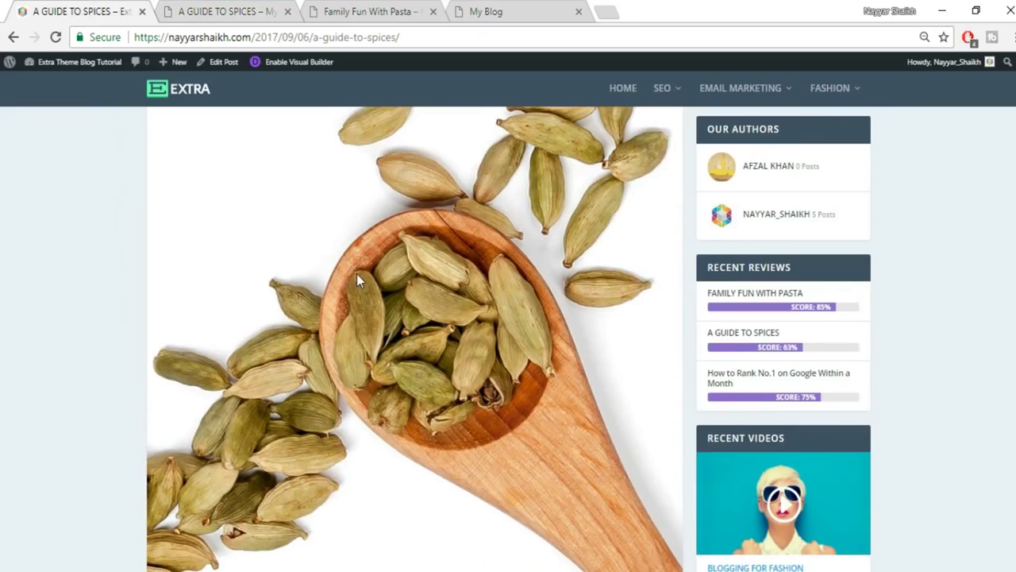
scroll(356, 278, down, 5)
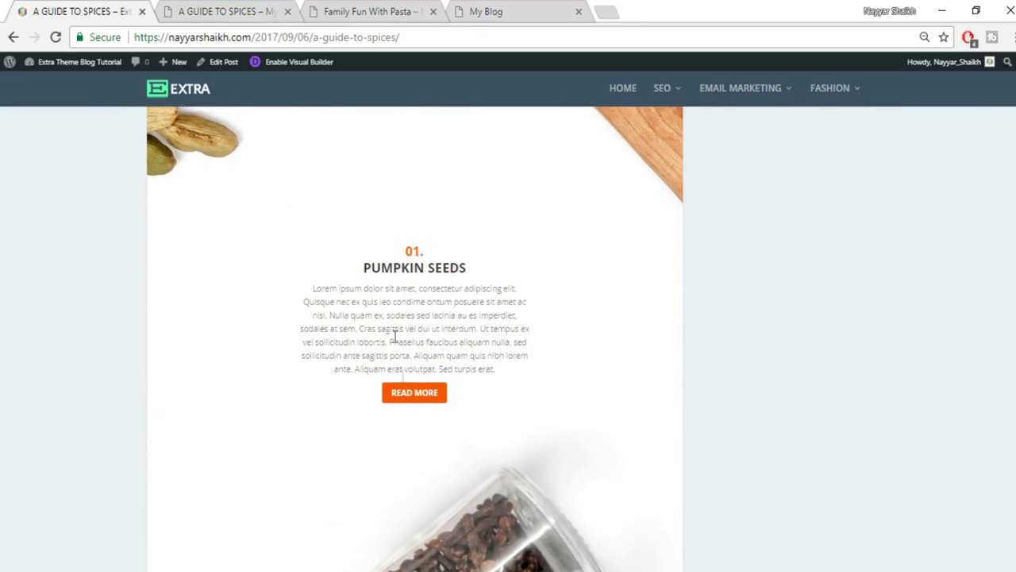
key(ctrl+Tab)
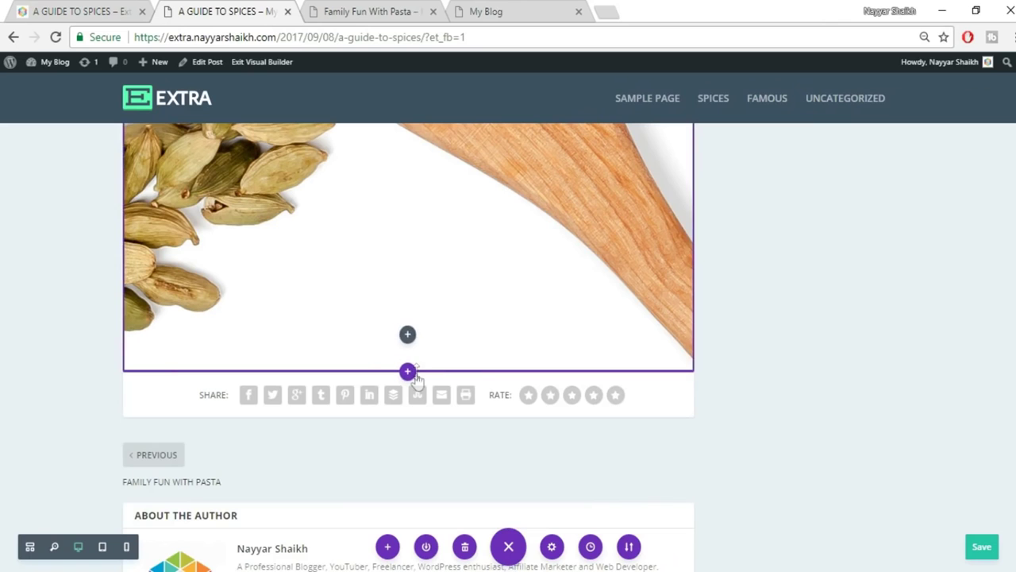
click(407, 372)
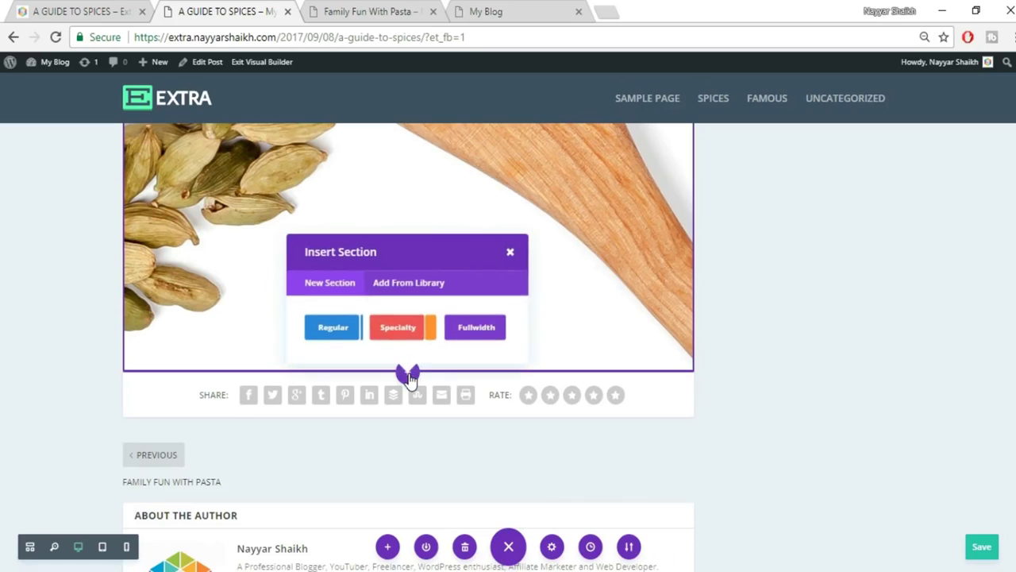
click(340, 332)
Add a one-column row with a text module and paste in the copied 01. PUMPKIN SEEDS text.
click(342, 267)
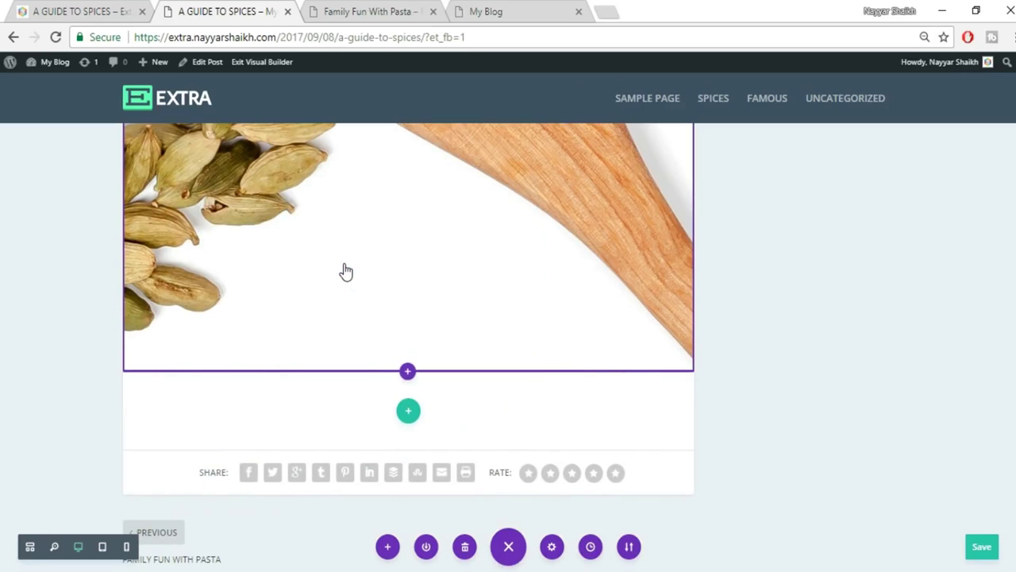
text(tex)
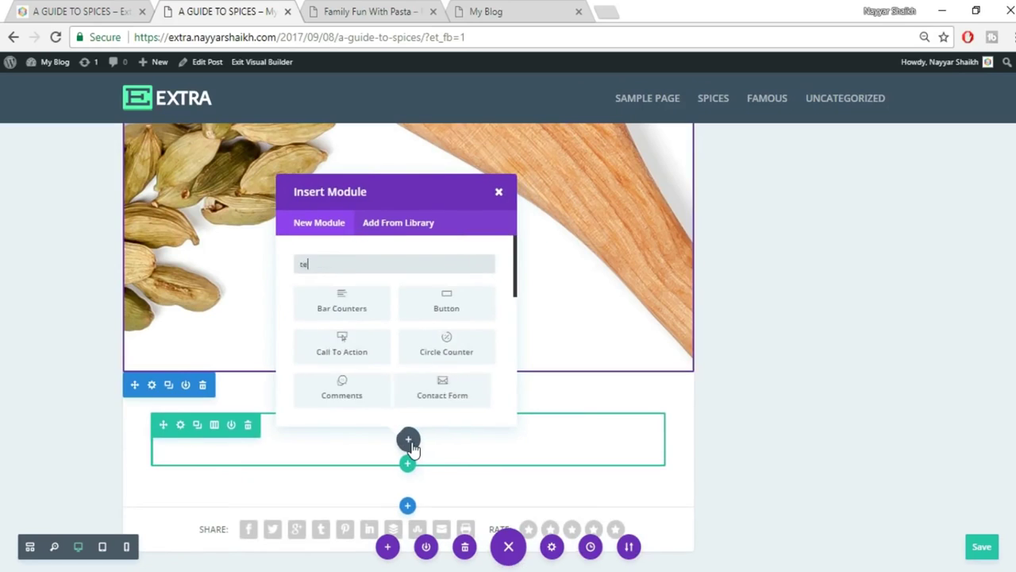
click(364, 299)
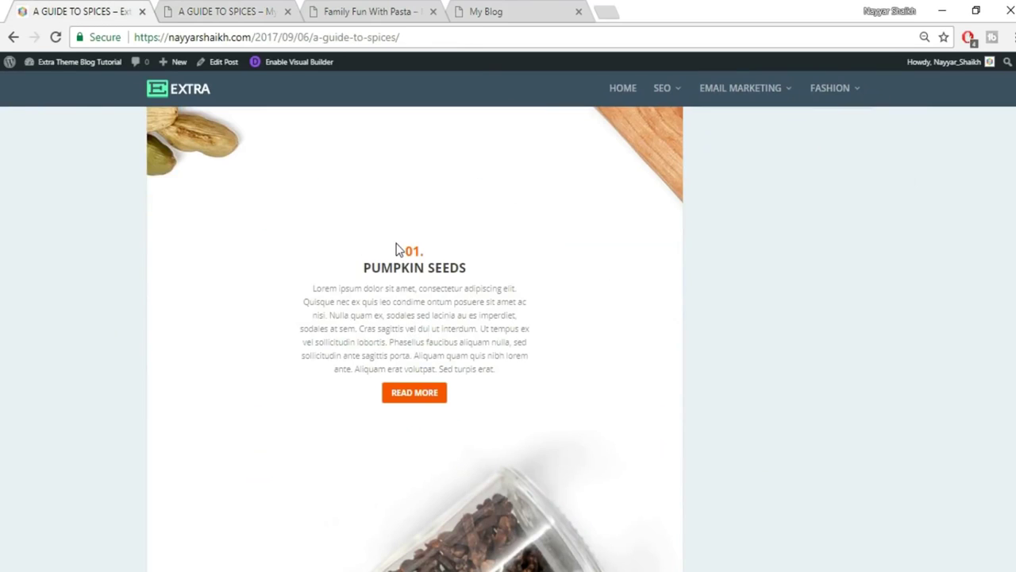
drag(395, 249, 509, 364)
click(275, 9)
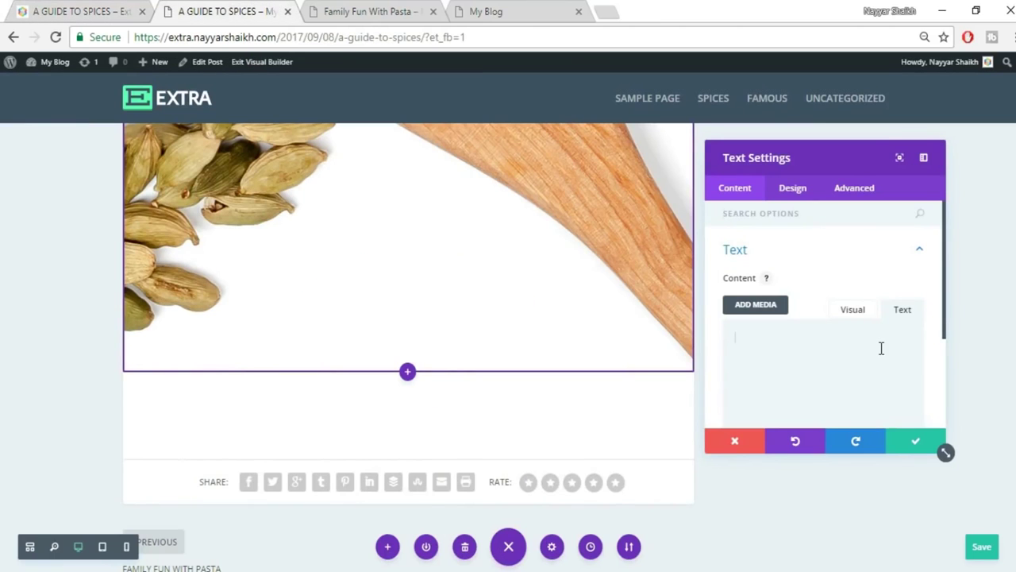
text(01. PUMPKIN SEEDS Lorem ipsum dolor sit amet, consectetur adipiscing elit. Quisque nec ex quis leo condime ontum posuere sit amet ac nisl. Nulla quam ex, sodales sed lacinia au es imperdiet, sodales at sem. Cras sagittis vel dui ut interdum. Ut tempus ex vel sollicitudin lobortis. Phasellus faucibus aliquam nulla, sed sollicitudin ante sagittis porta. Aliquam quam quis nibh lorem ante. Aliquam erat volutpat. Sed turpis erat.)
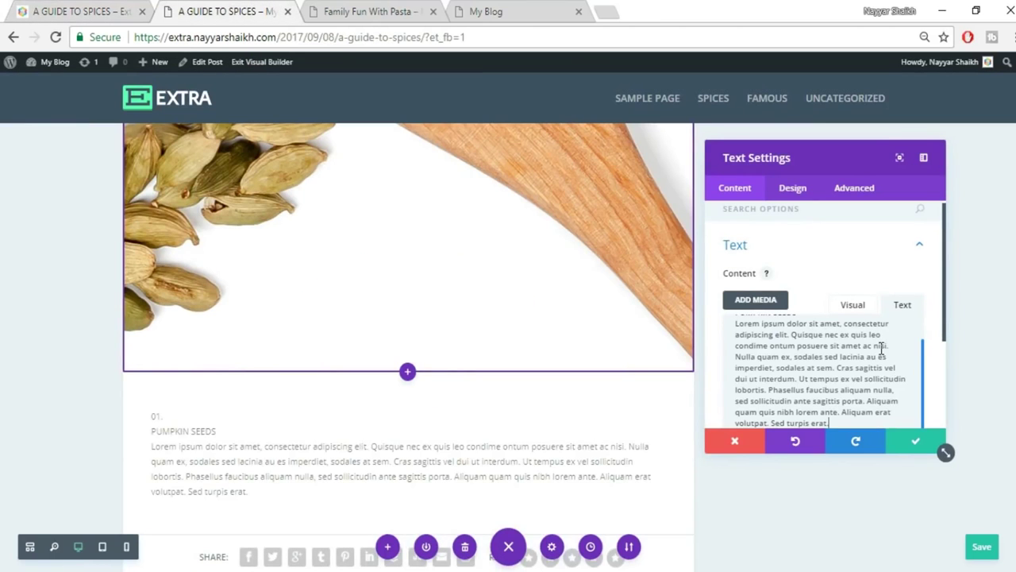
click(857, 313)
Put 01. and PUMPKIN SEEDS on their own lines as Heading 1 and Heading 2.
scroll(846, 376, down, 1)
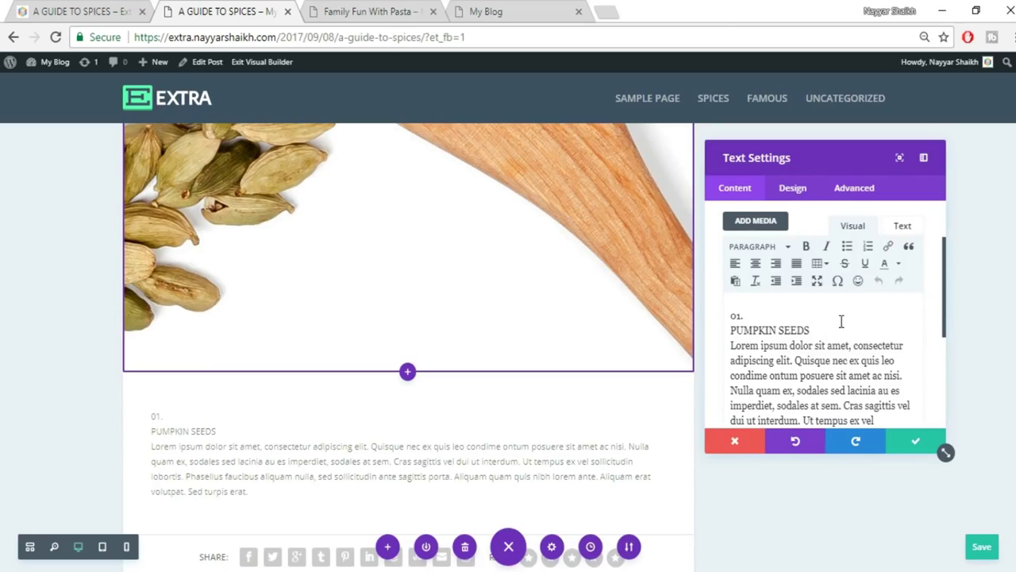
click(769, 315)
key(Return)
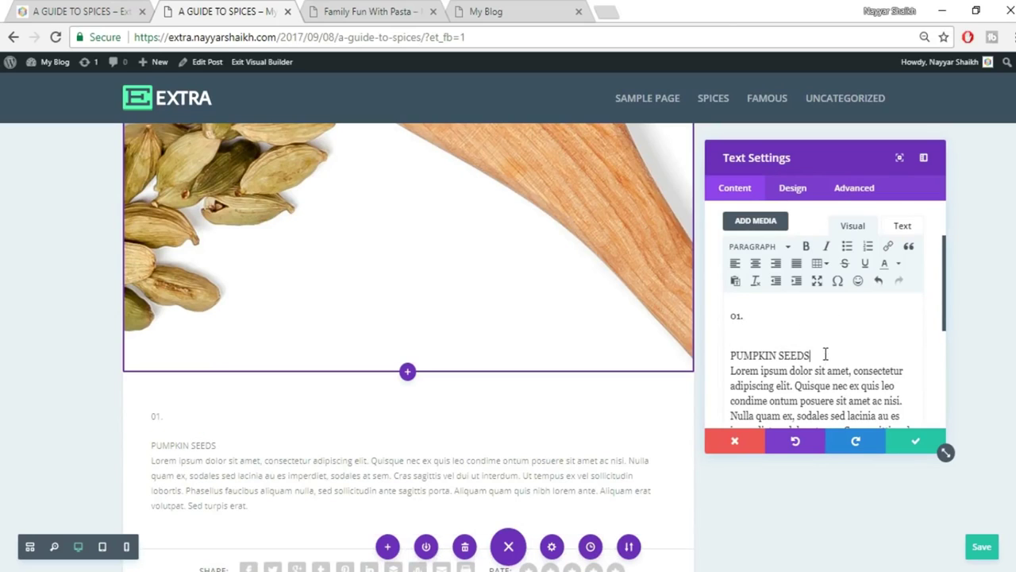
click(826, 354)
key(Return)
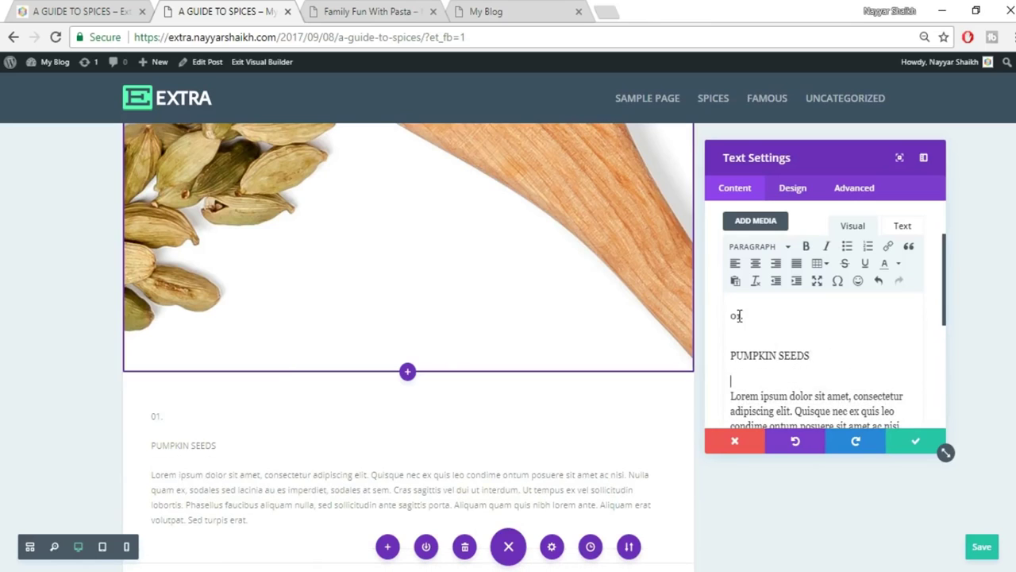
click(766, 246)
click(782, 295)
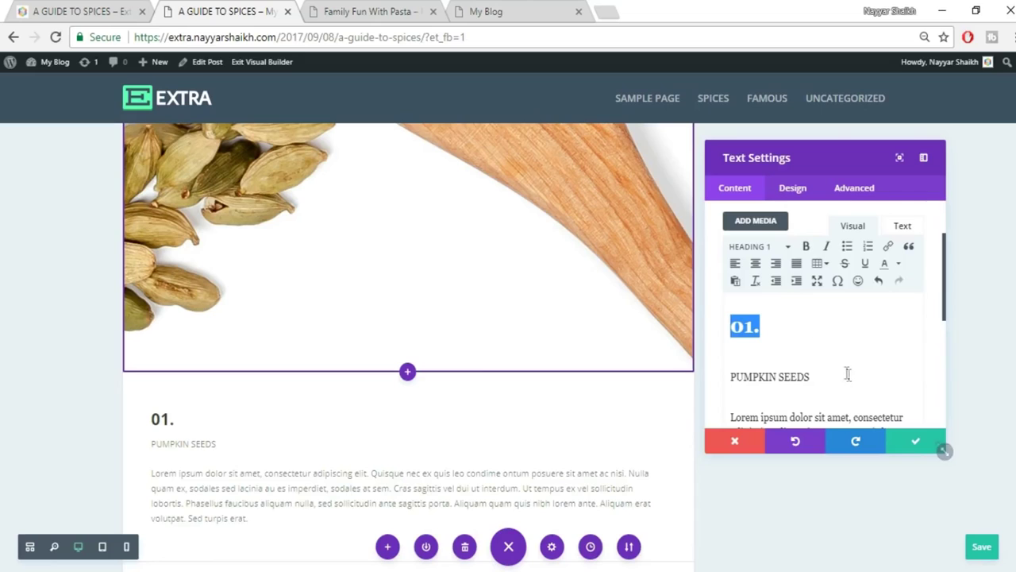
triple_click(768, 371)
drag(828, 381, 745, 378)
click(766, 249)
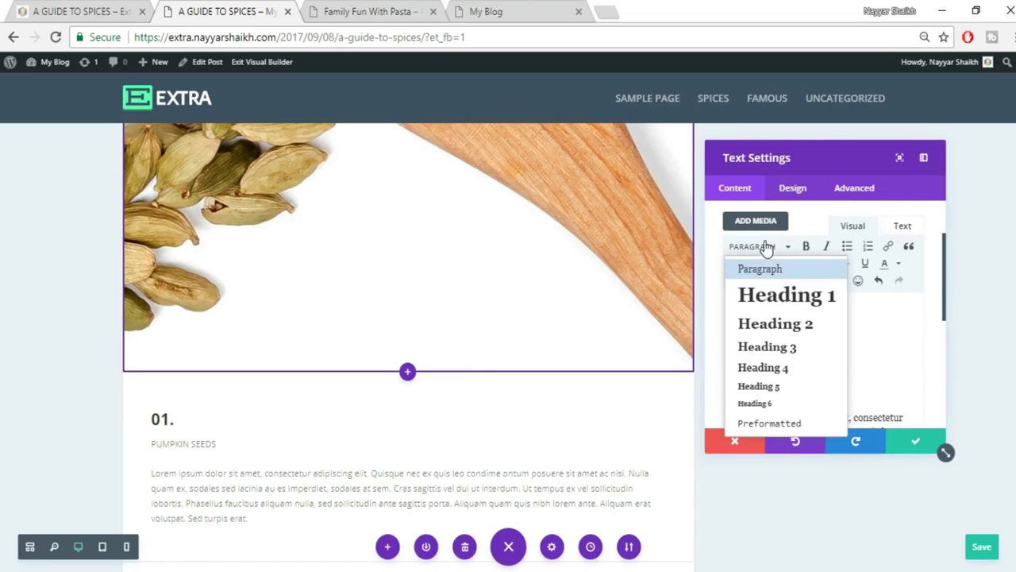
click(778, 323)
Colour the 01. heading orange.
scroll(788, 342, down, 1)
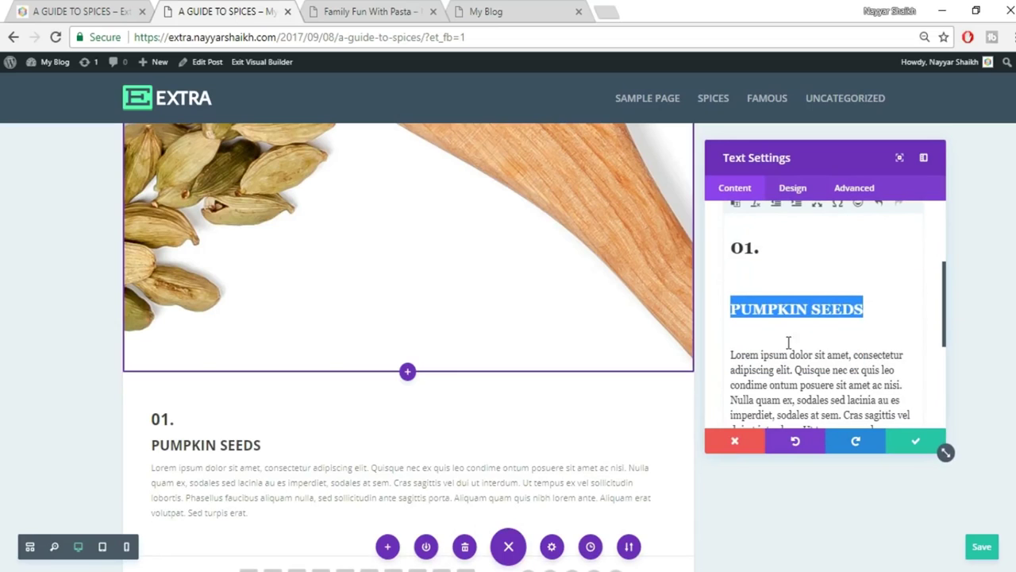
drag(764, 248, 715, 258)
scroll(829, 347, up, 1)
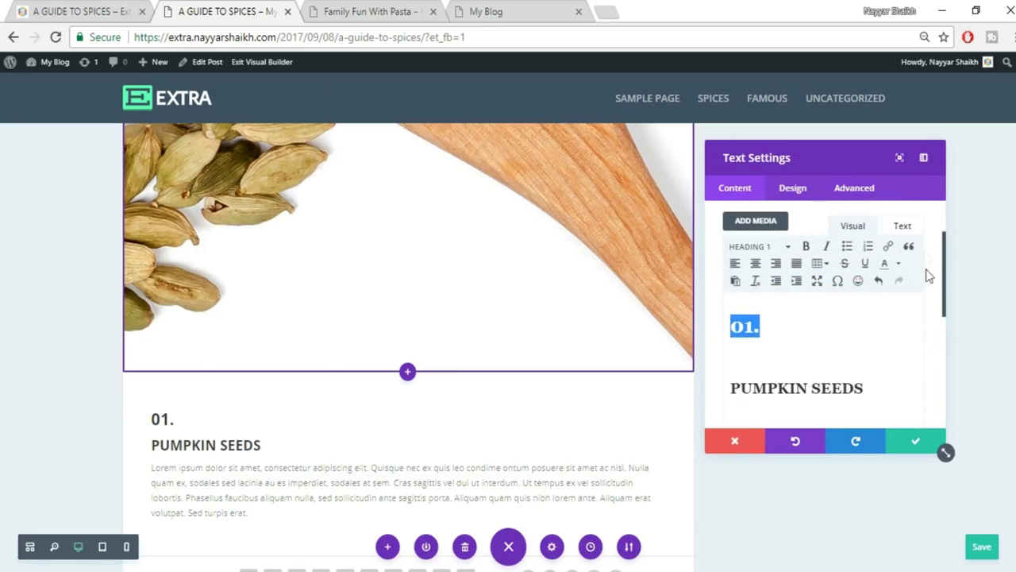
click(898, 267)
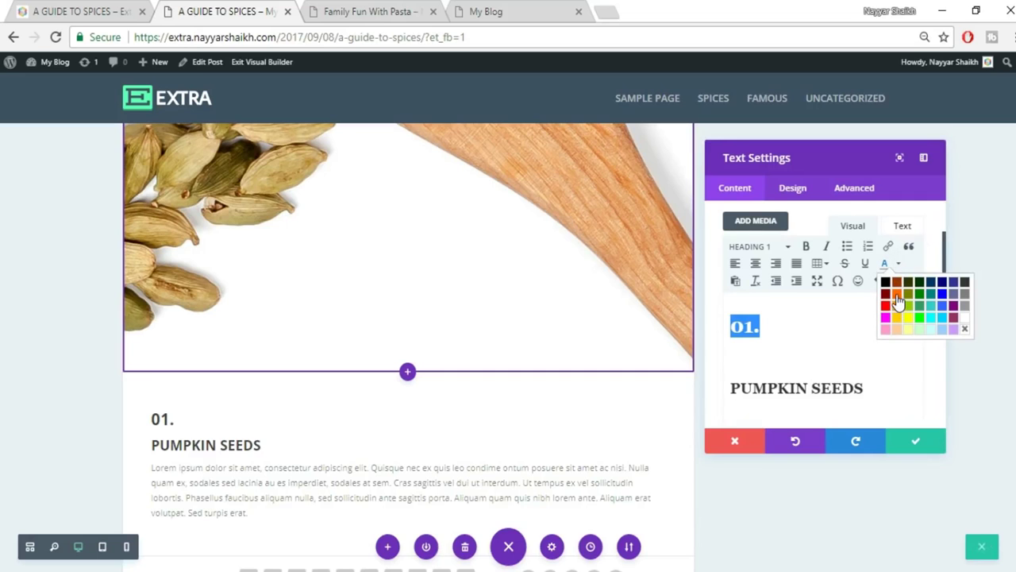
click(898, 295)
Centre the whole text block and save the text module settings.
click(69, 10)
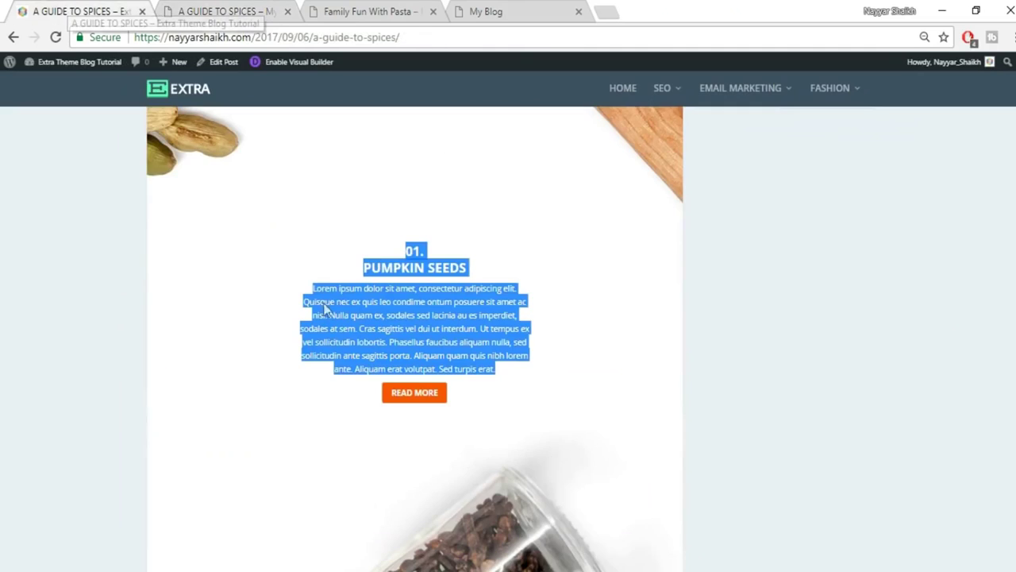
click(435, 318)
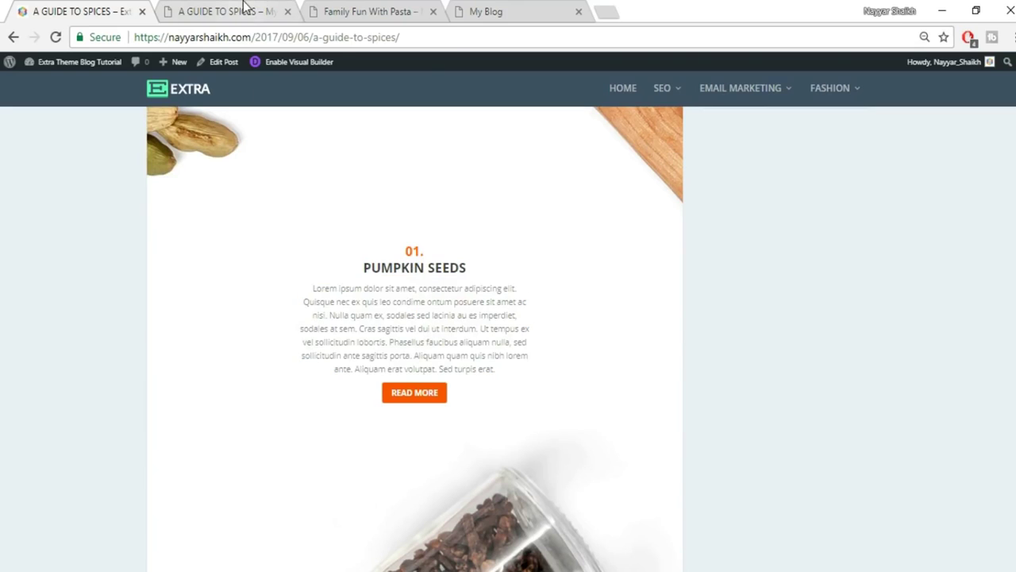
click(245, 10)
key(ctrl+a)
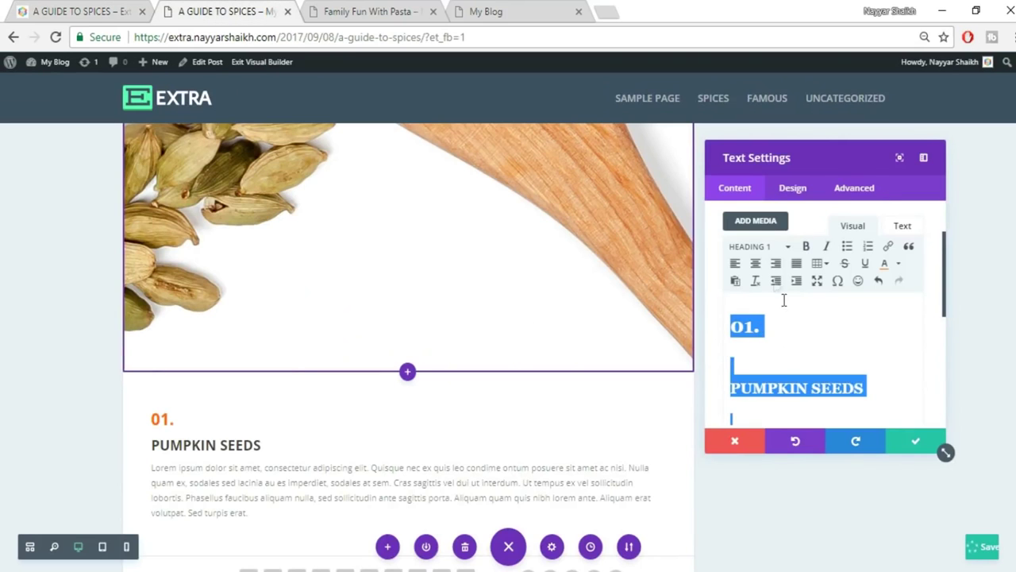
click(755, 263)
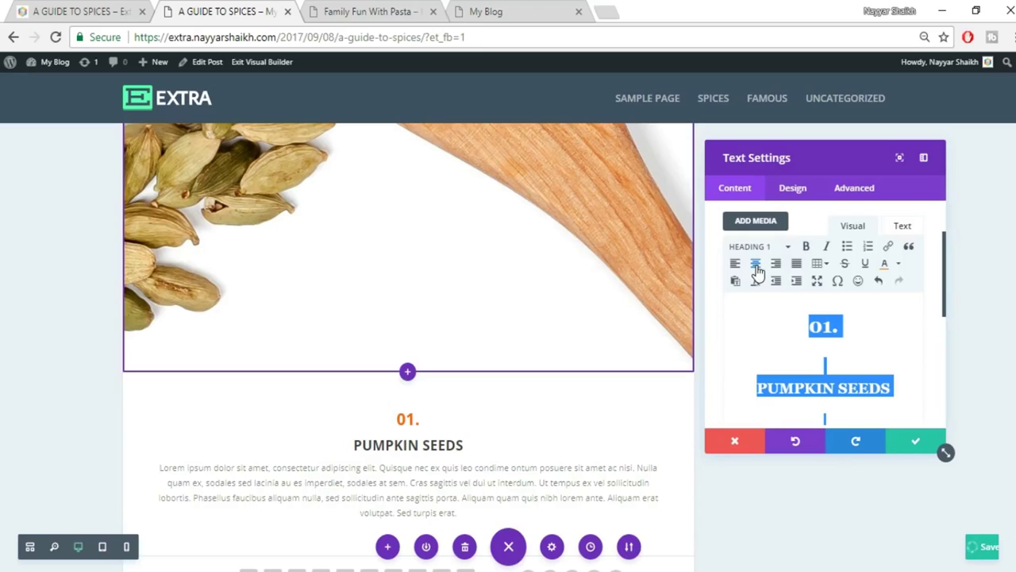
click(76, 8)
click(221, 8)
click(910, 444)
click(95, 9)
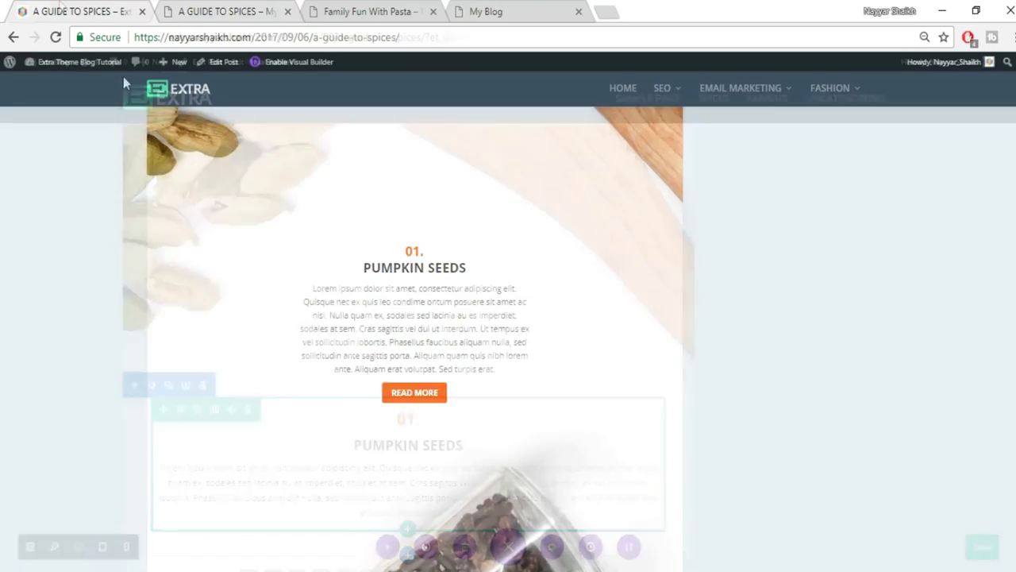
click(218, 8)
scroll(646, 313, down, 1)
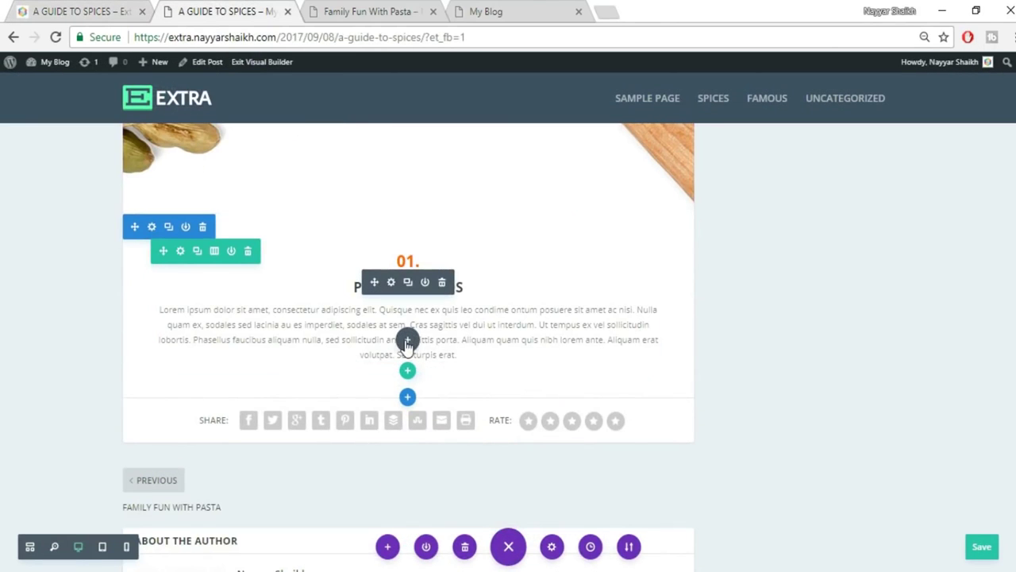
Add a Button module below the Pumpkin Seeds text.
click(407, 342)
scroll(419, 198, down, 1)
text(butt)
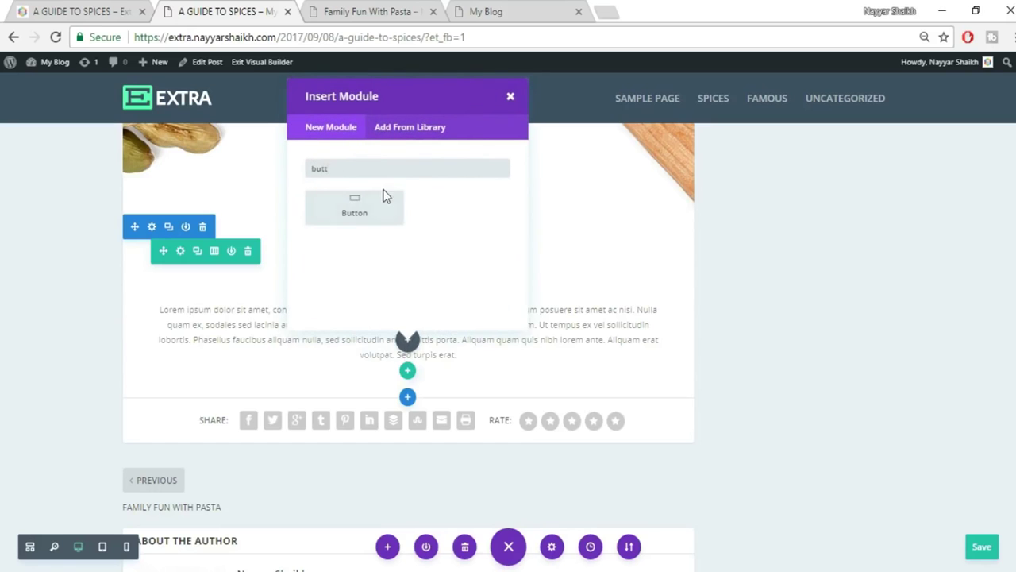
click(384, 195)
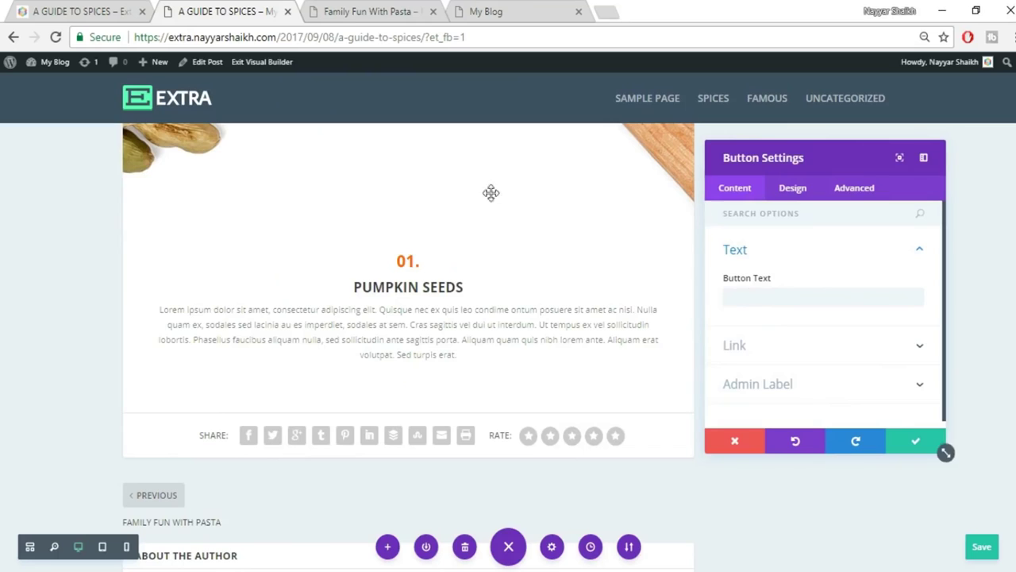
After checking the reference post, label the button 'READ MORE'.
key(ctrl+shift+Tab)
click(199, 10)
click(799, 296)
text(RE)
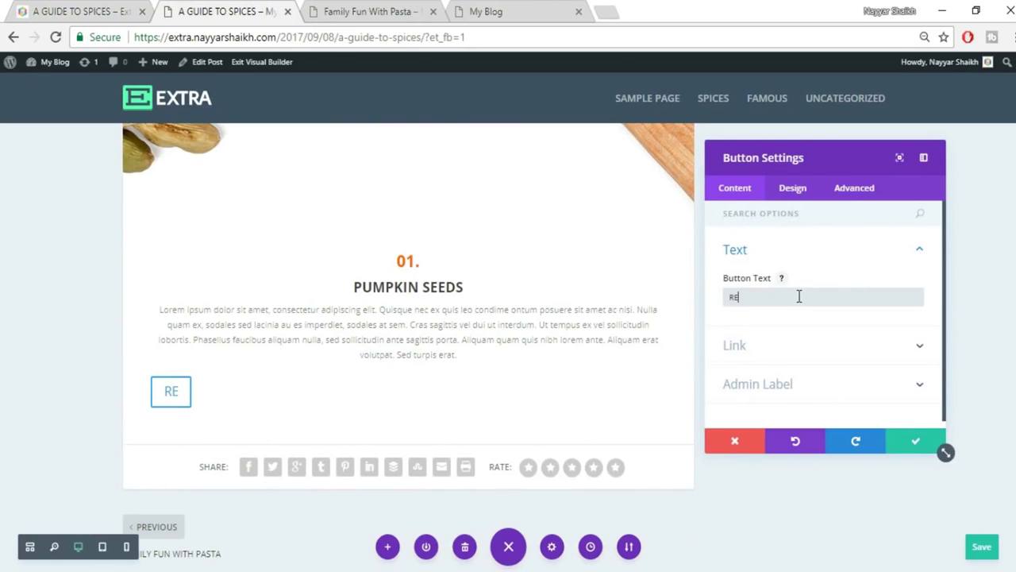
text(AS MORE)
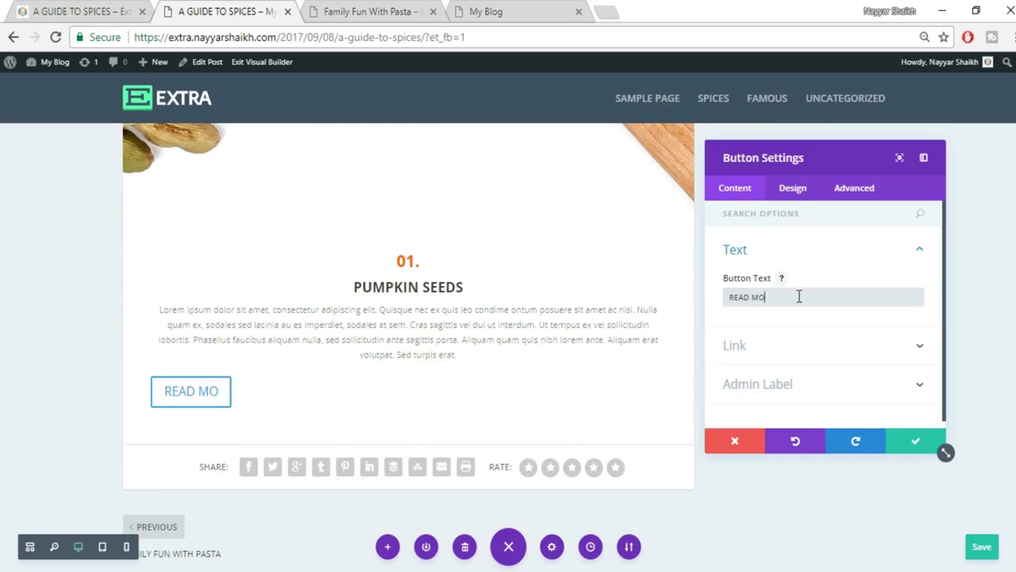
Enable custom button styles and set the button text size to 15px.
click(794, 190)
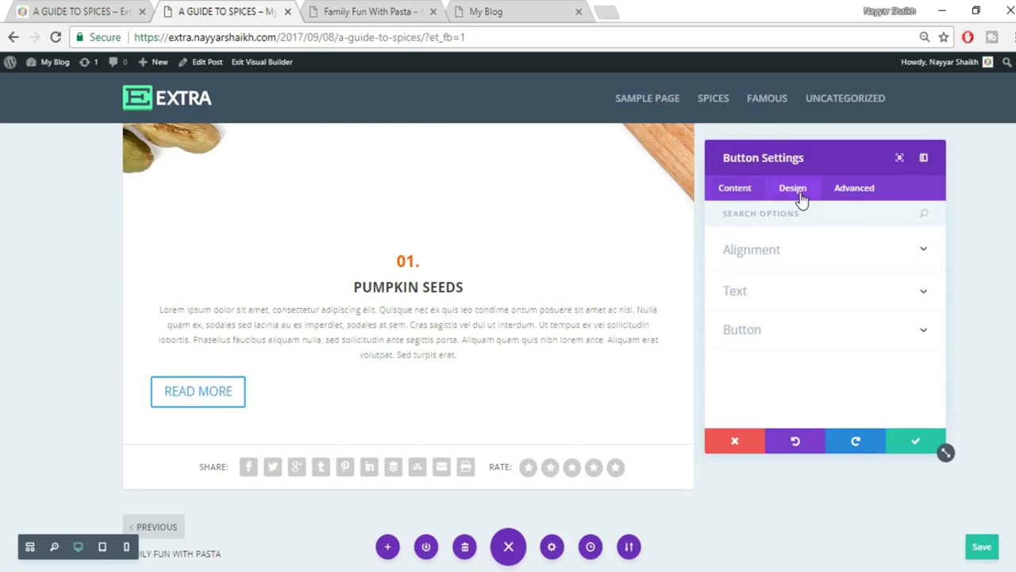
click(804, 337)
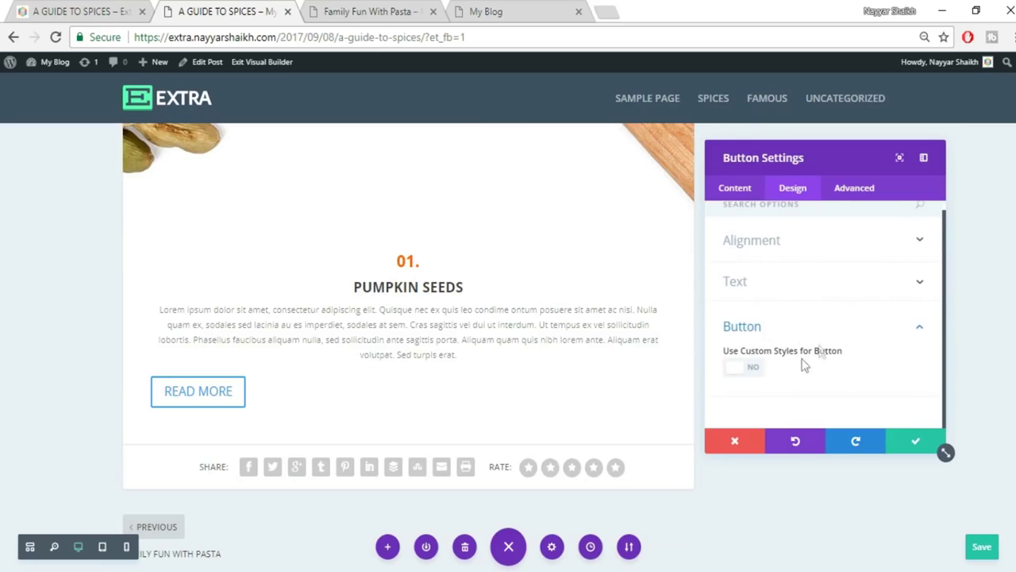
click(750, 371)
scroll(873, 373, down, 1)
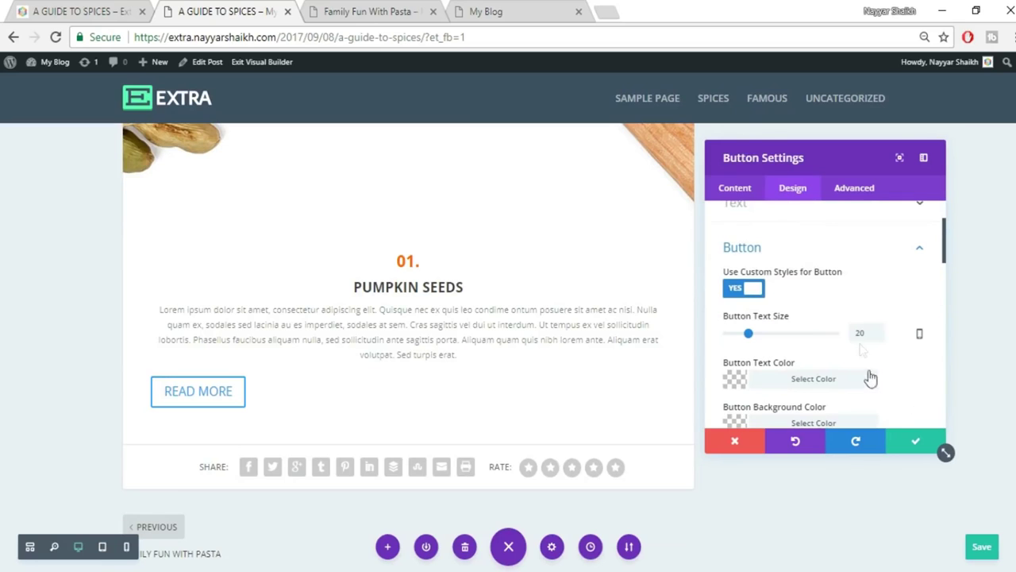
double_click(865, 335)
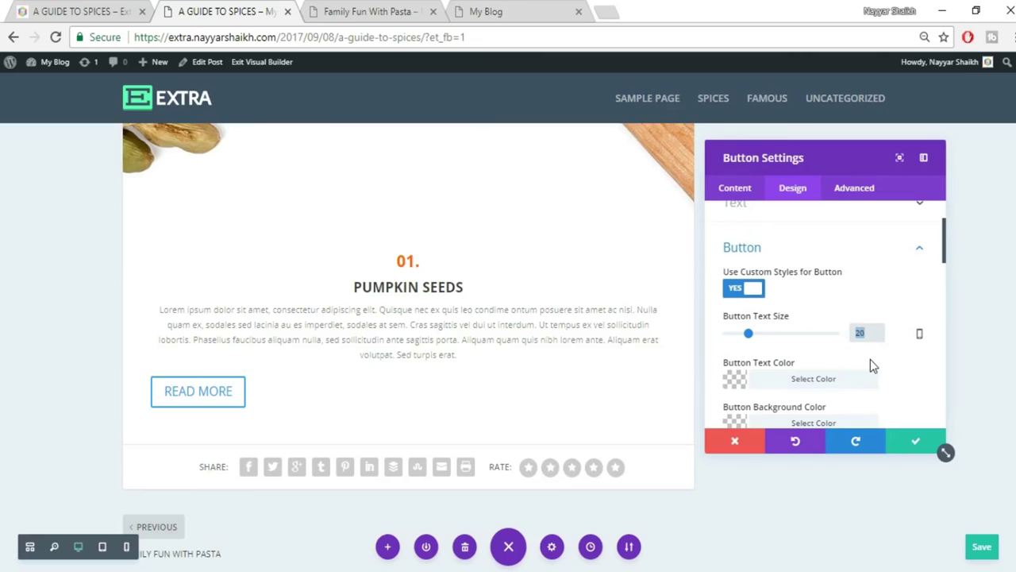
text(15px)
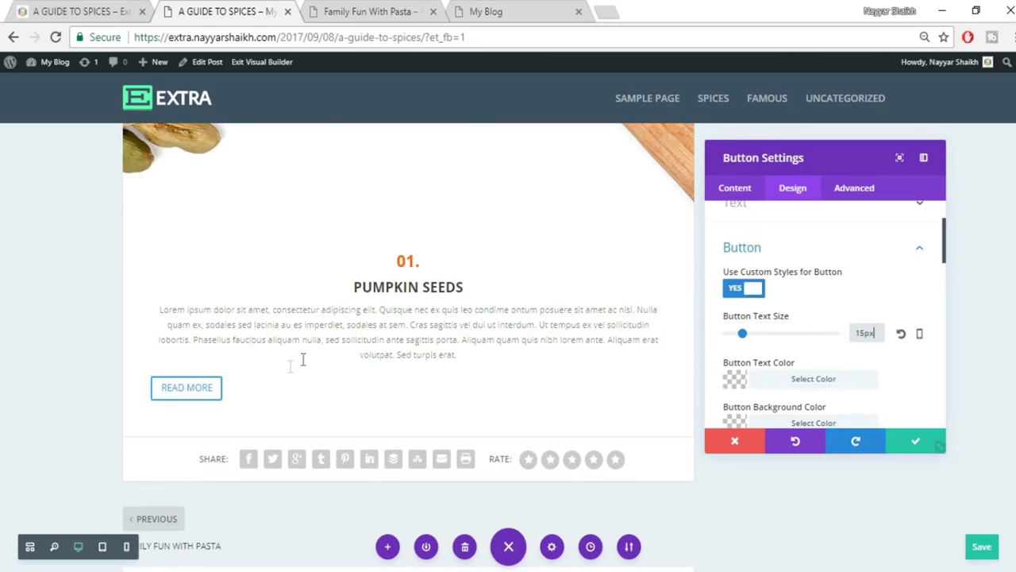
Compare with the reference button style, then give the button a red background.
scroll(891, 370, down, 1)
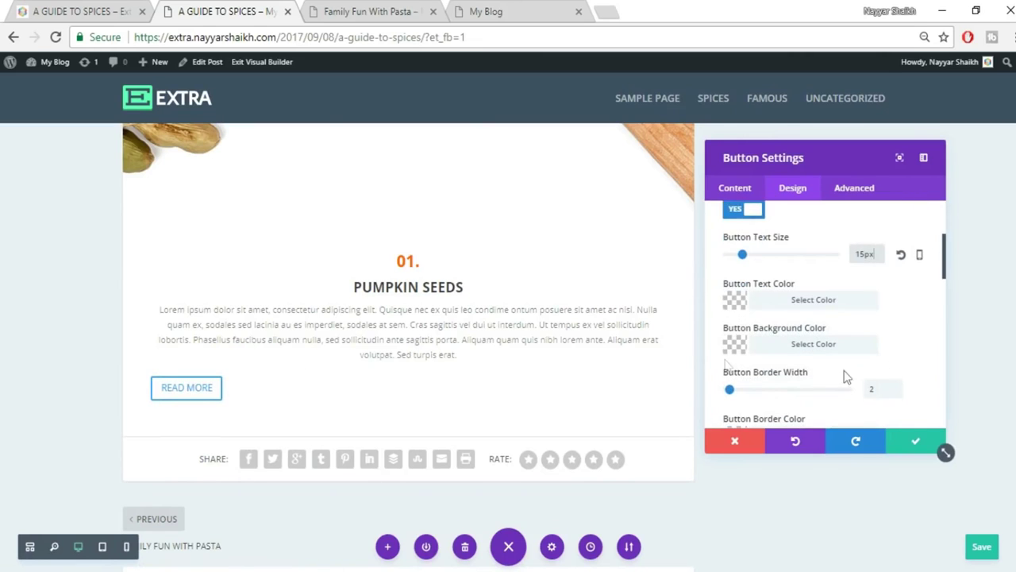
click(93, 10)
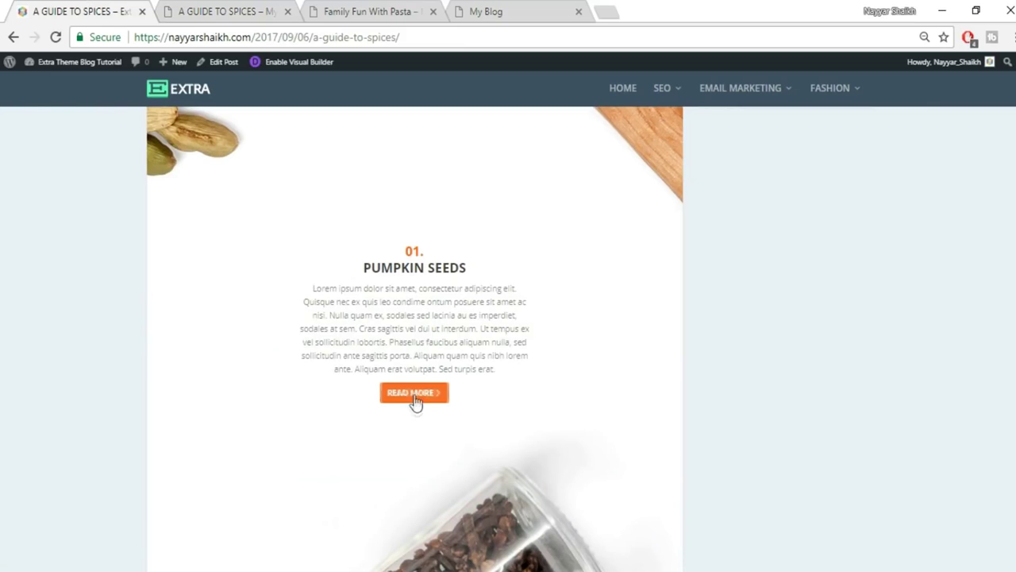
click(264, 8)
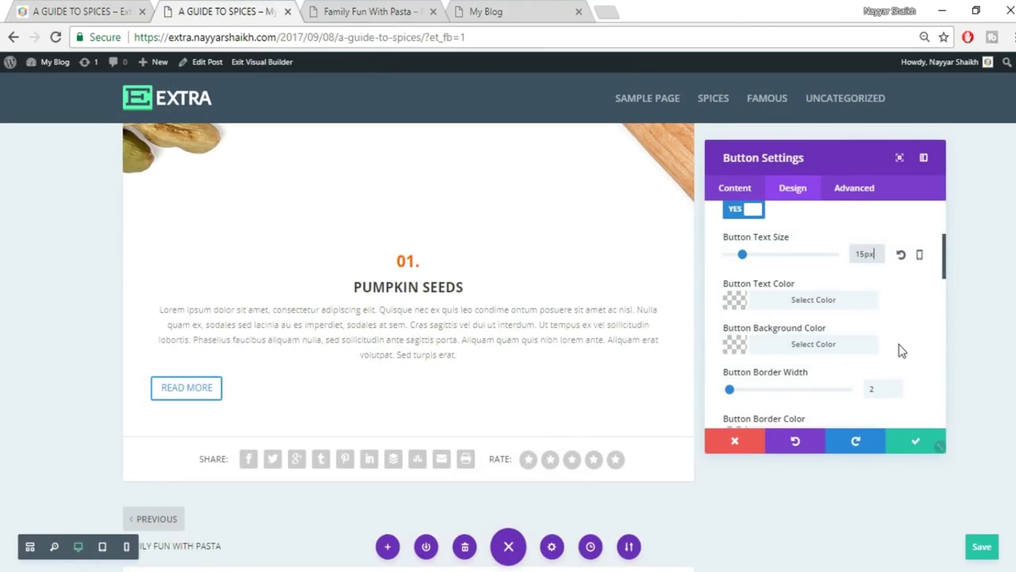
click(840, 347)
scroll(783, 334, down, 1)
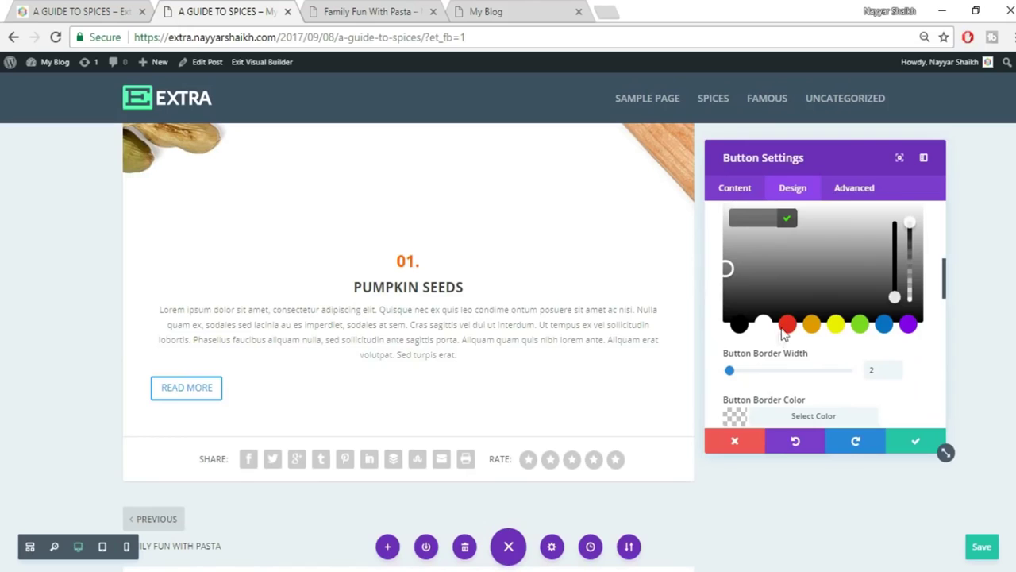
click(787, 324)
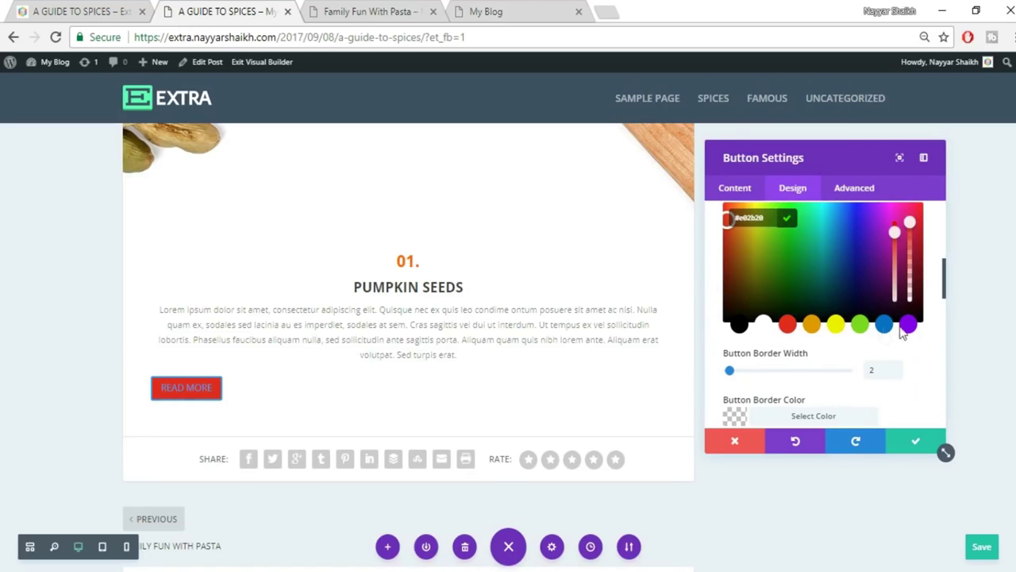
click(940, 292)
Make the button text colour white.
scroll(937, 297, up, 3)
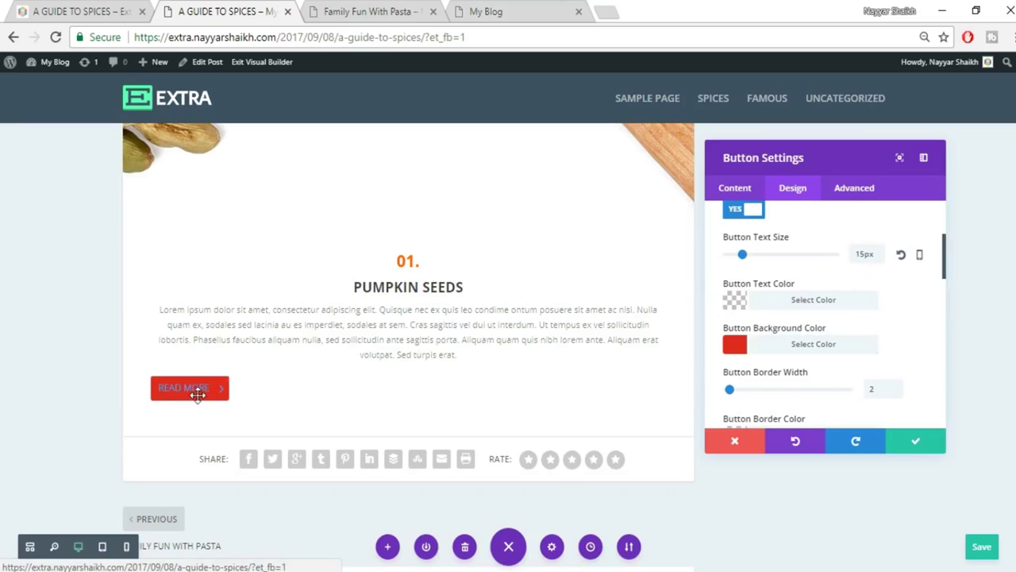
click(830, 302)
scroll(818, 333, down, 1)
click(762, 361)
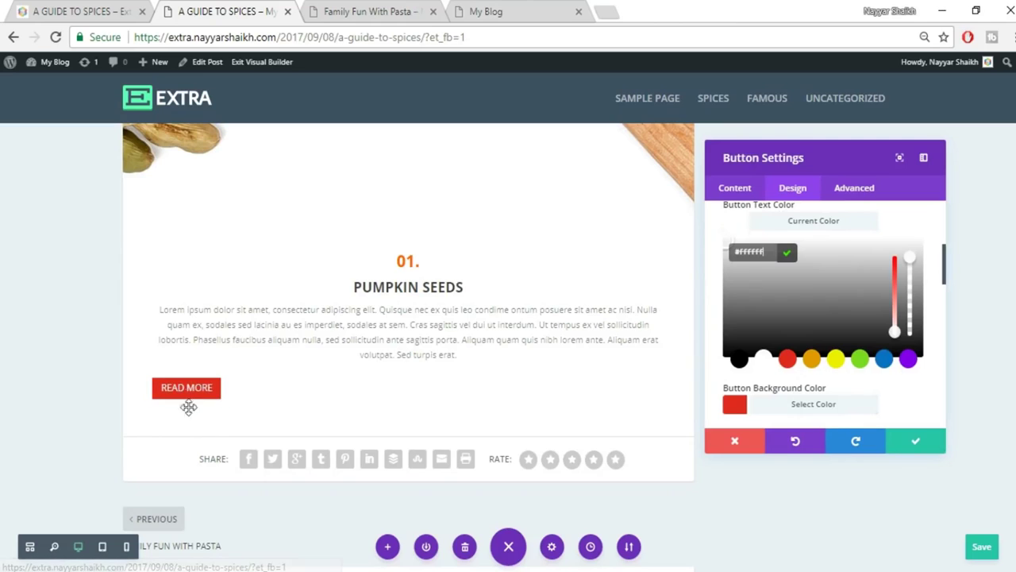
Center-align the button, save its settings, and view the reference post.
scroll(890, 381, up, 5)
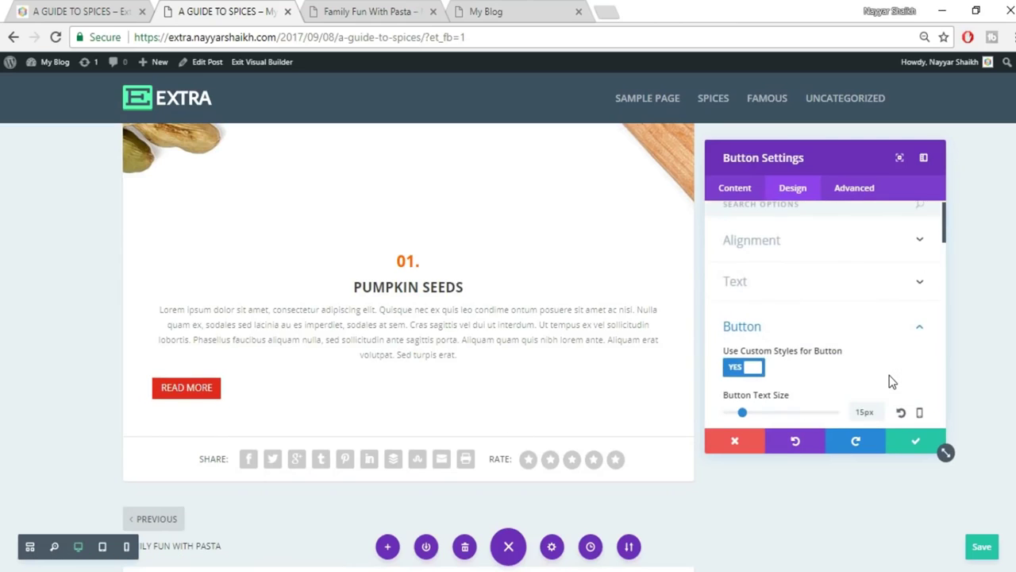
click(823, 261)
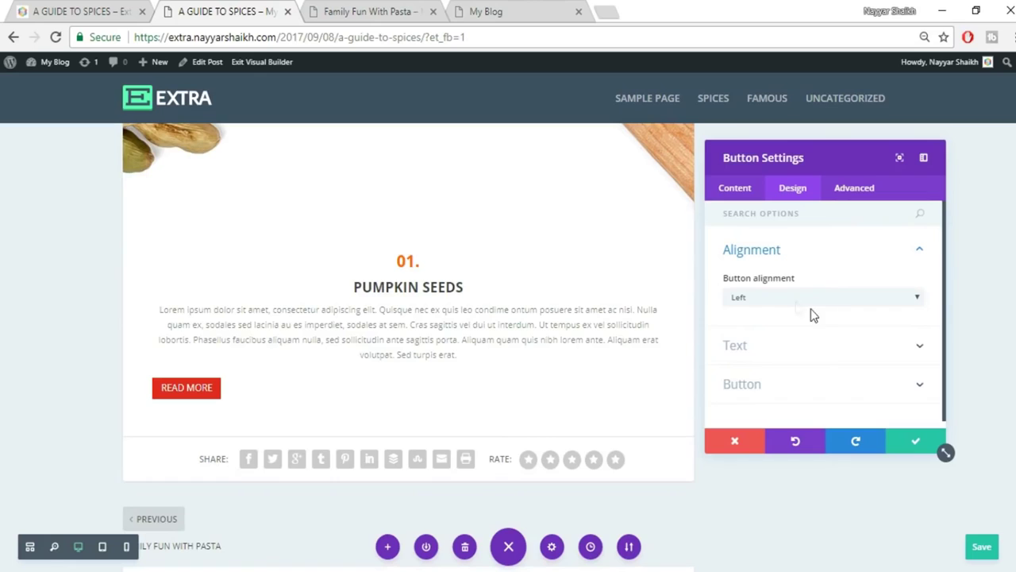
click(780, 297)
click(783, 324)
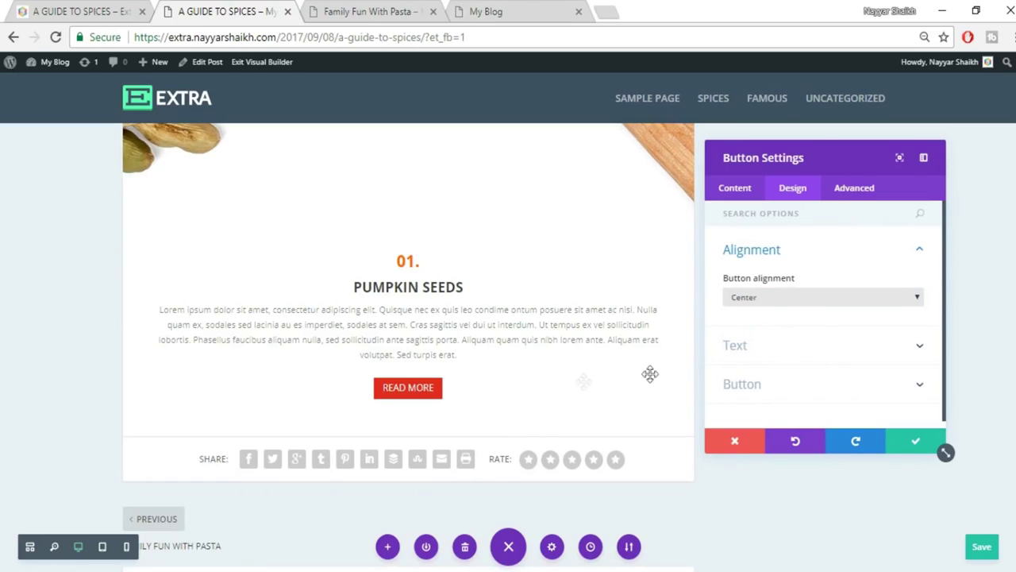
click(911, 443)
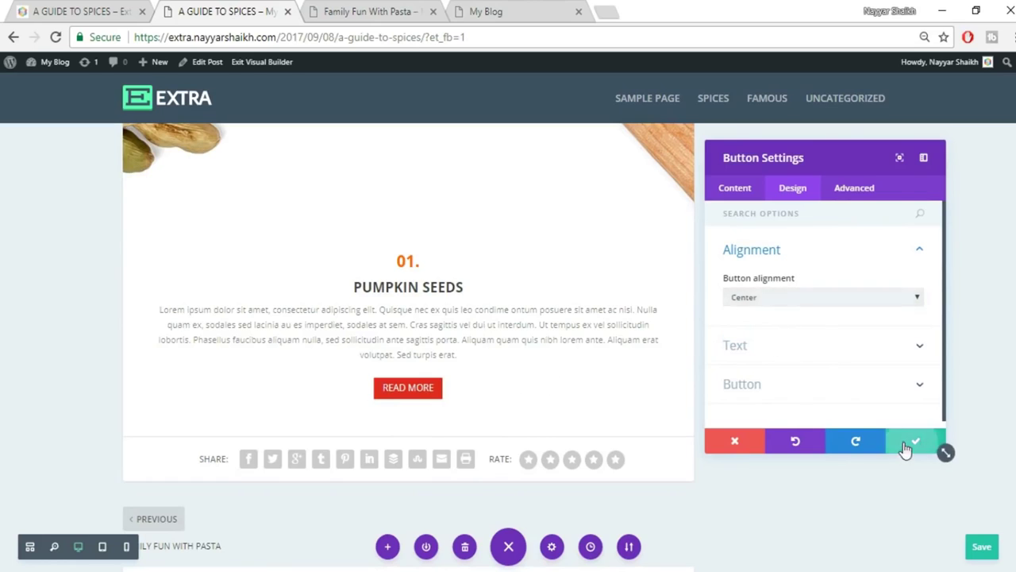
click(79, 11)
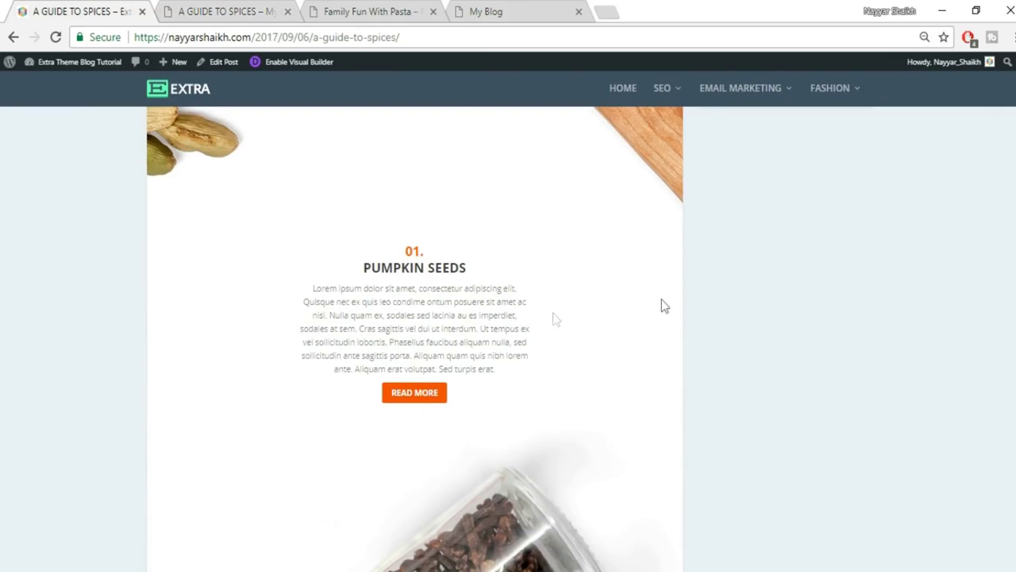
Back in the builder, add about 200px of left and right padding to the Pumpkin Seeds row.
click(246, 11)
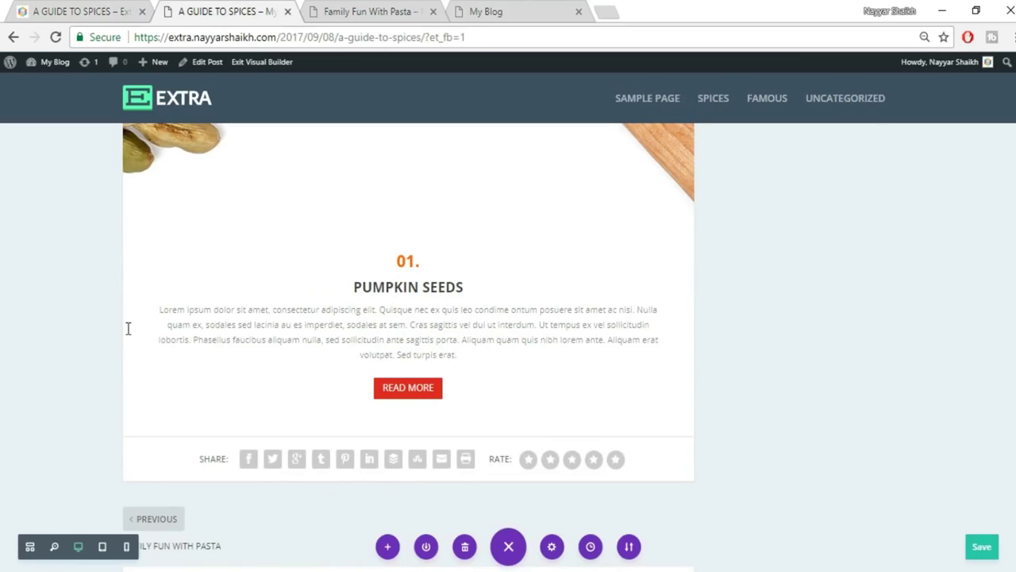
drag(124, 324, 248, 345)
drag(692, 320, 571, 323)
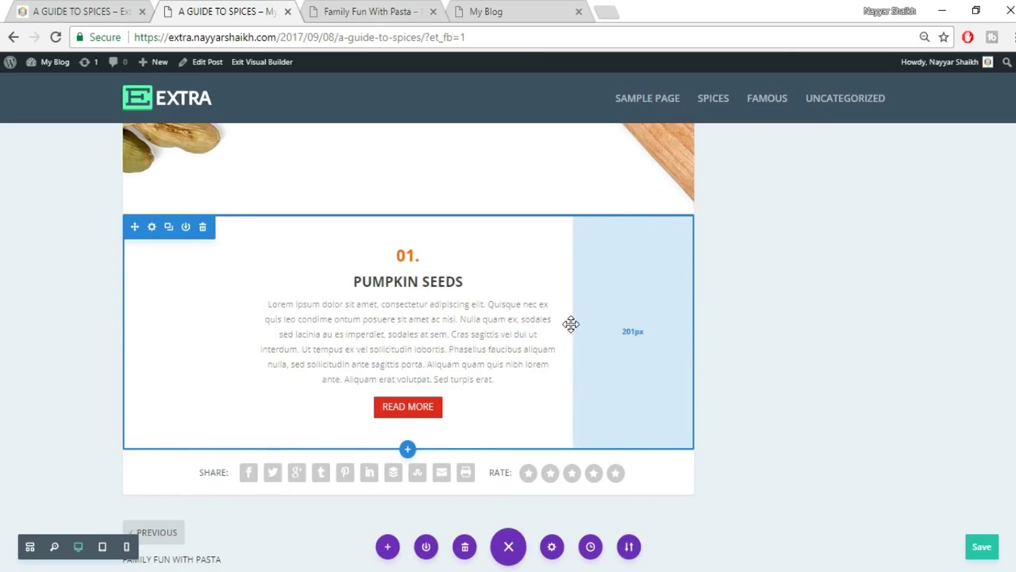
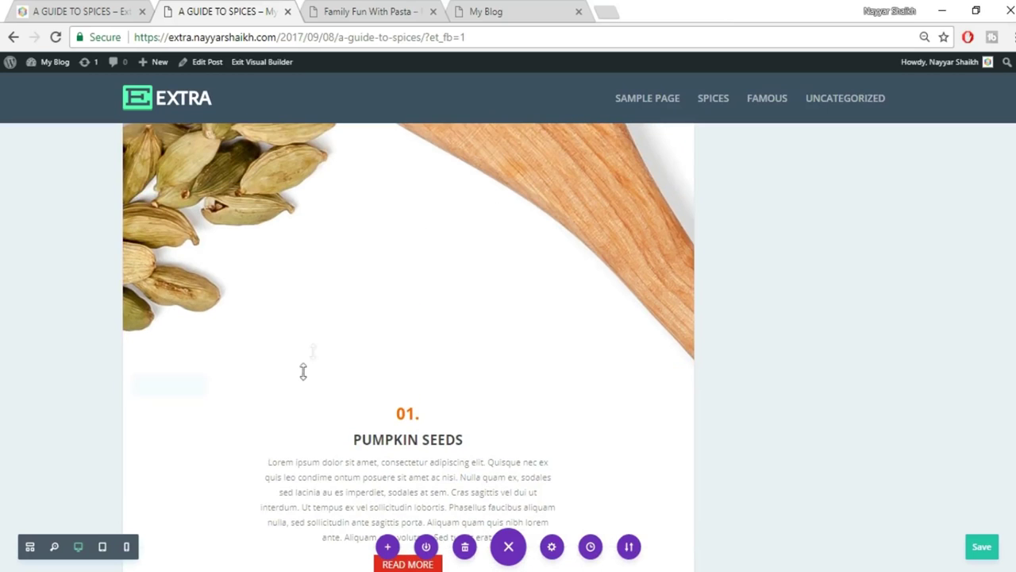
Give the Pumpkin Seeds text module a -150 top margin so it overlaps the cardamom image.
key(ctrl+s)
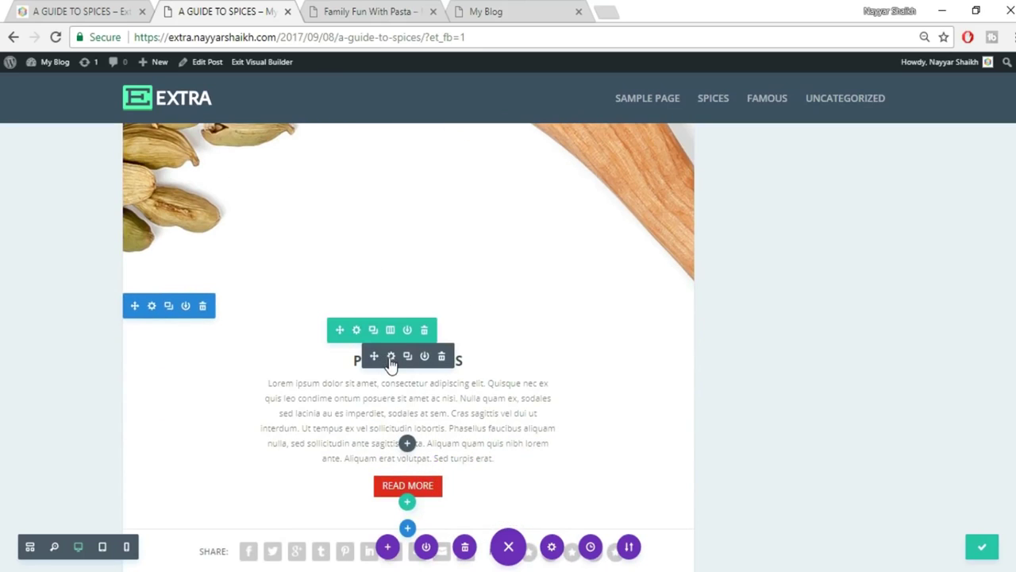
click(390, 357)
click(794, 188)
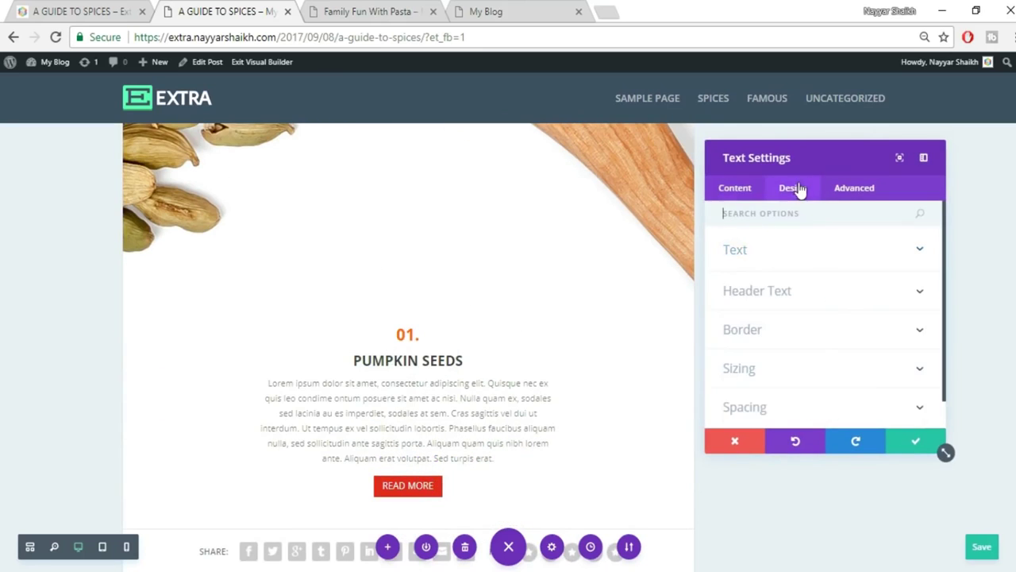
click(839, 379)
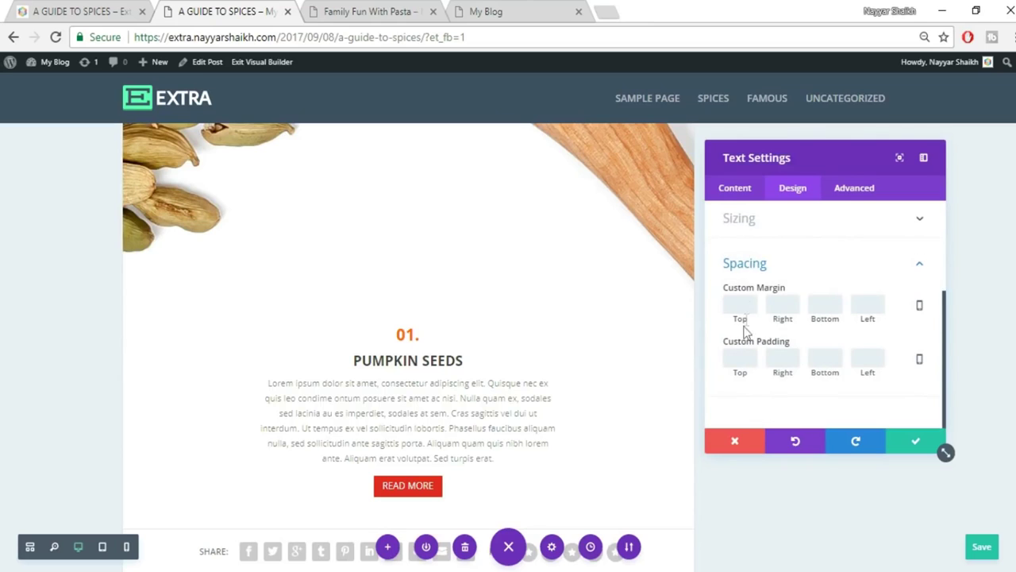
text(-150)
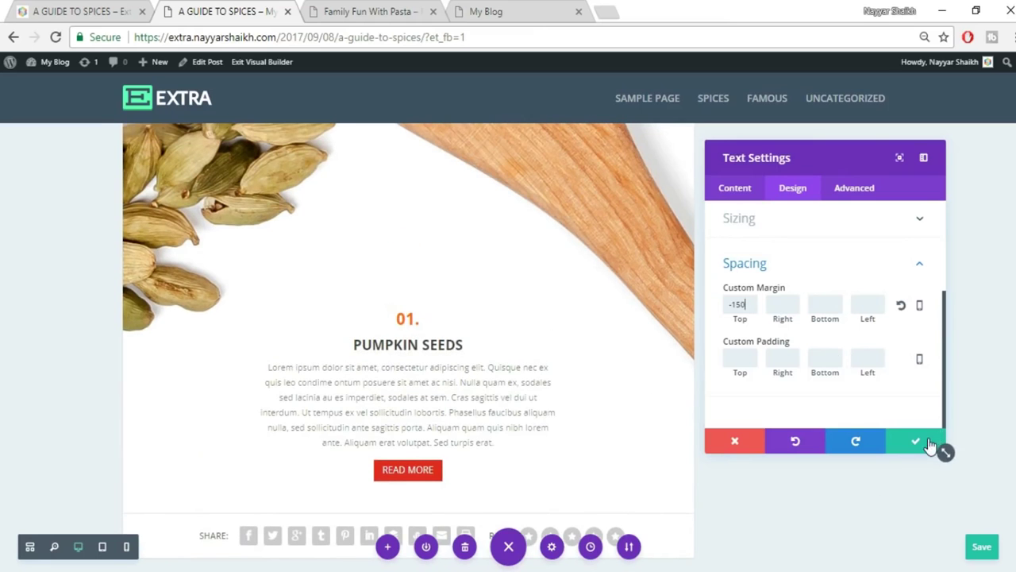
click(915, 442)
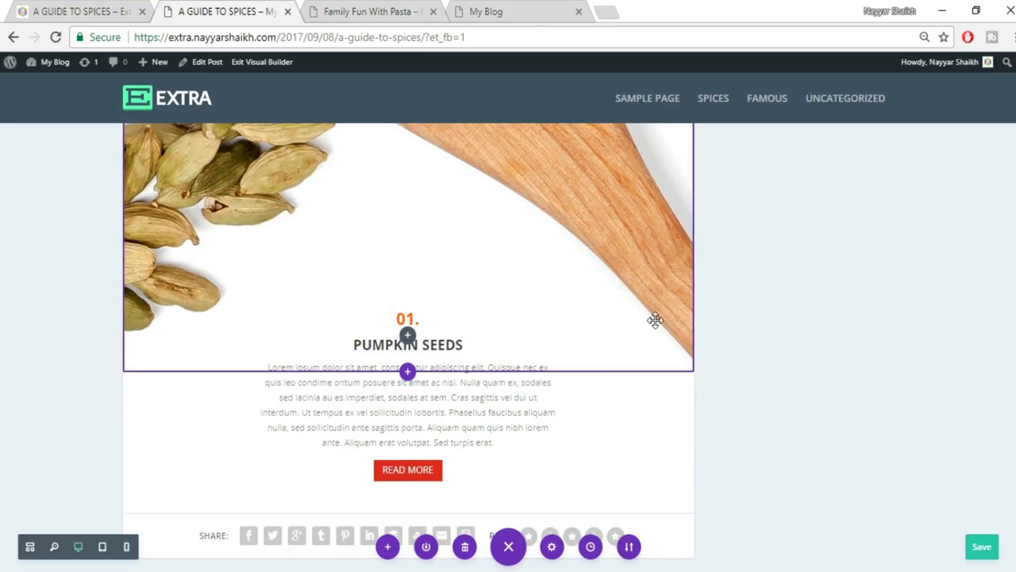
scroll(666, 294, up, 1)
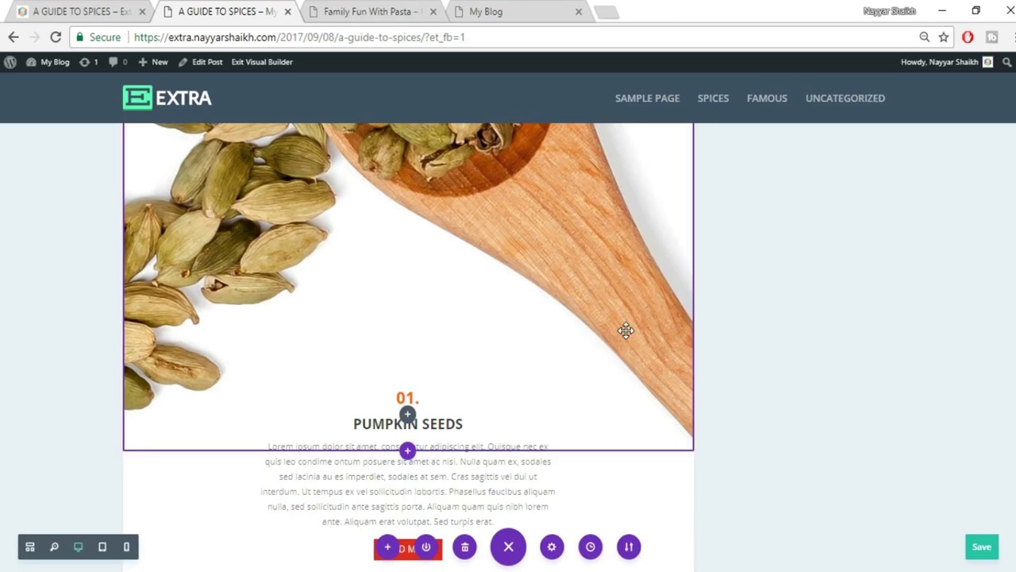
scroll(943, 417, down, 2)
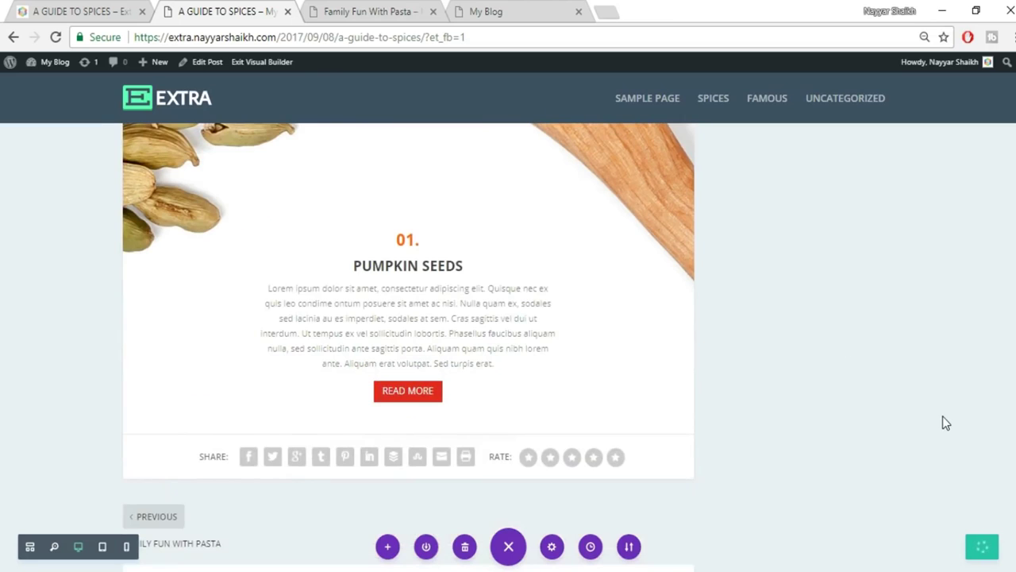
Add a fullwidth section below the Pumpkin Seeds text containing a Fullwidth Image module.
click(79, 11)
scroll(767, 254, down, 5)
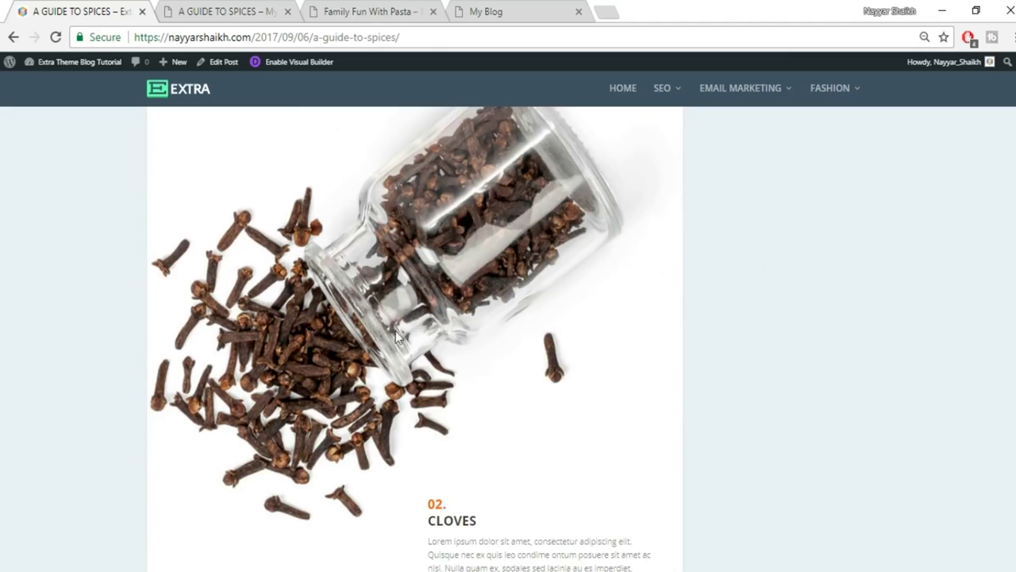
click(287, 5)
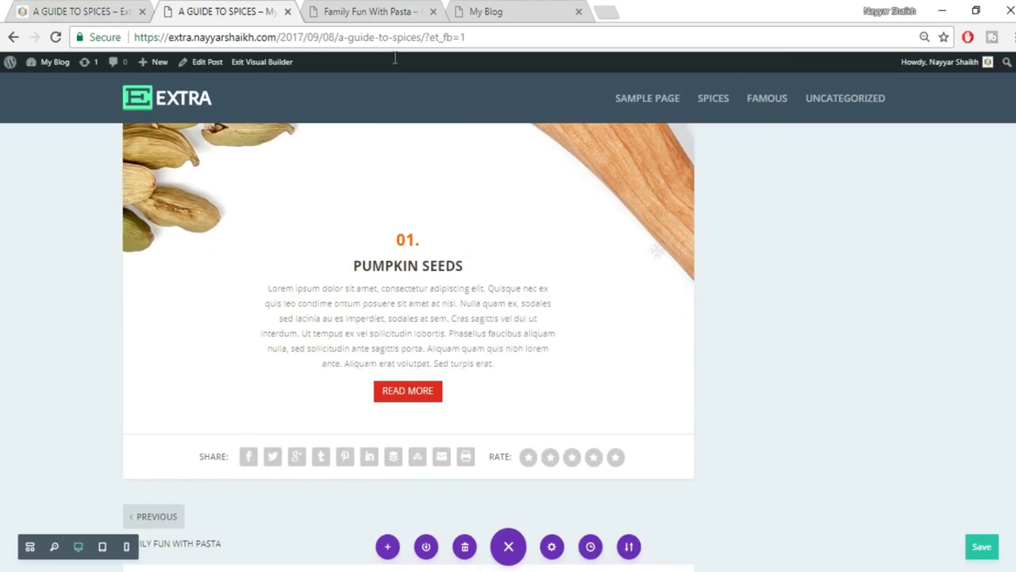
scroll(461, 381, down, 1)
click(407, 355)
click(489, 311)
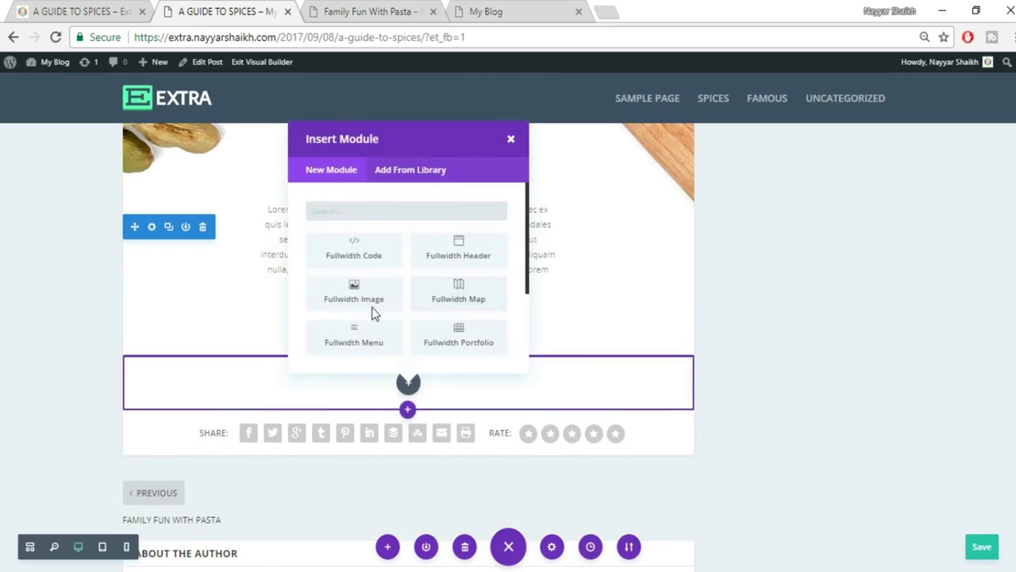
click(370, 306)
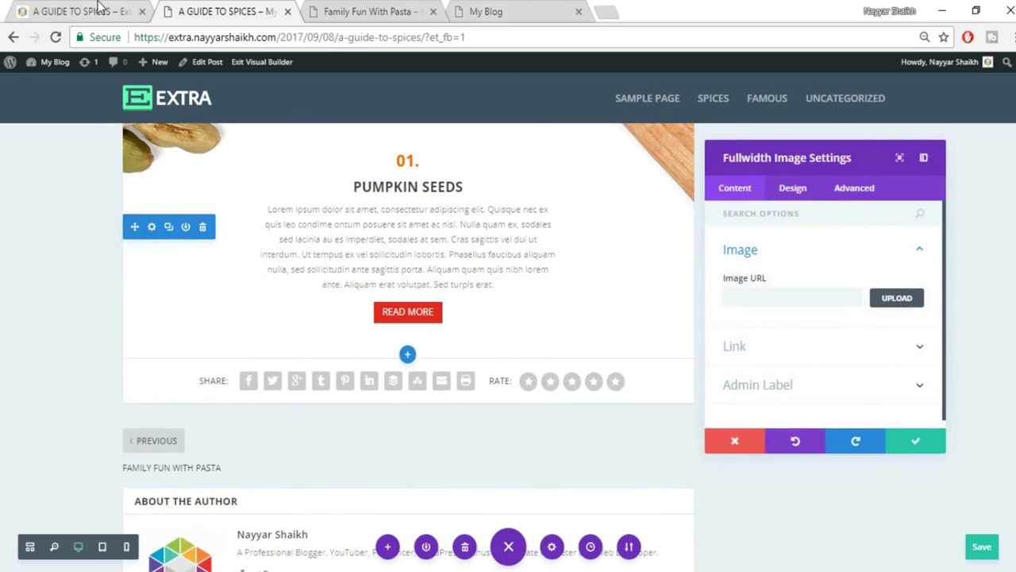
key(ctrl+shift+Tab)
click(197, 8)
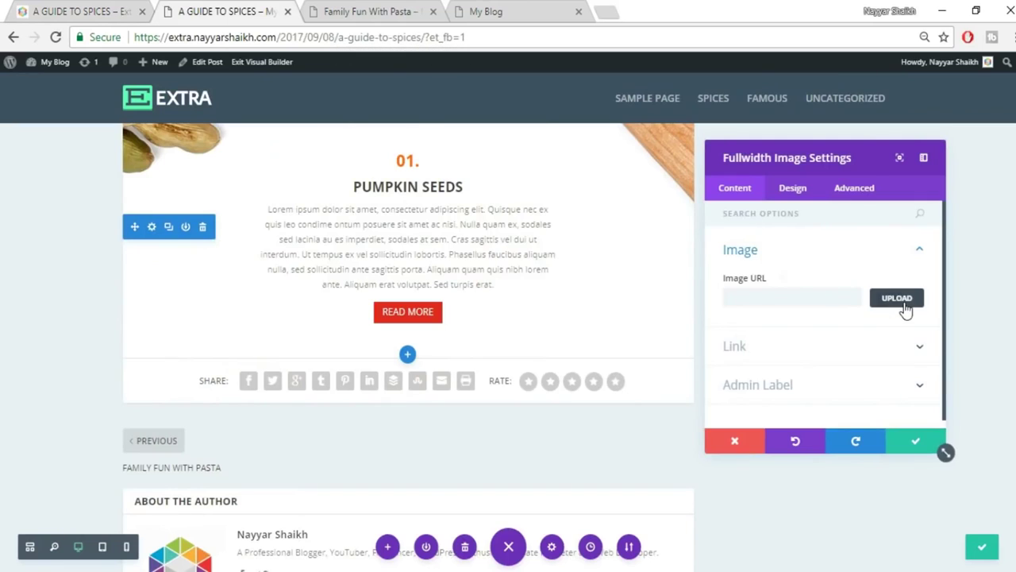
Upload the cloves image 035.jpg into the fullwidth image module and save it.
click(899, 298)
click(182, 113)
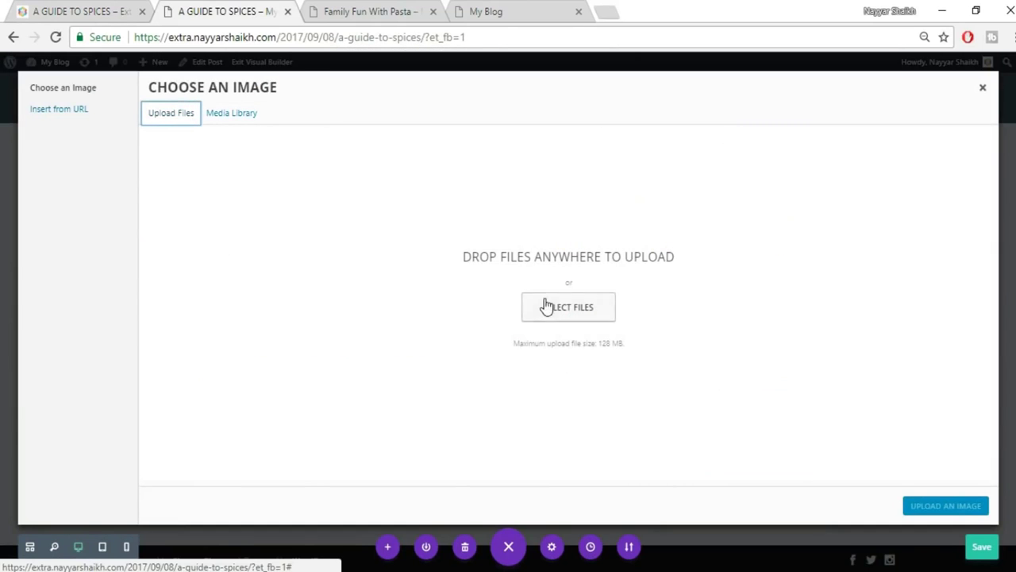
click(597, 311)
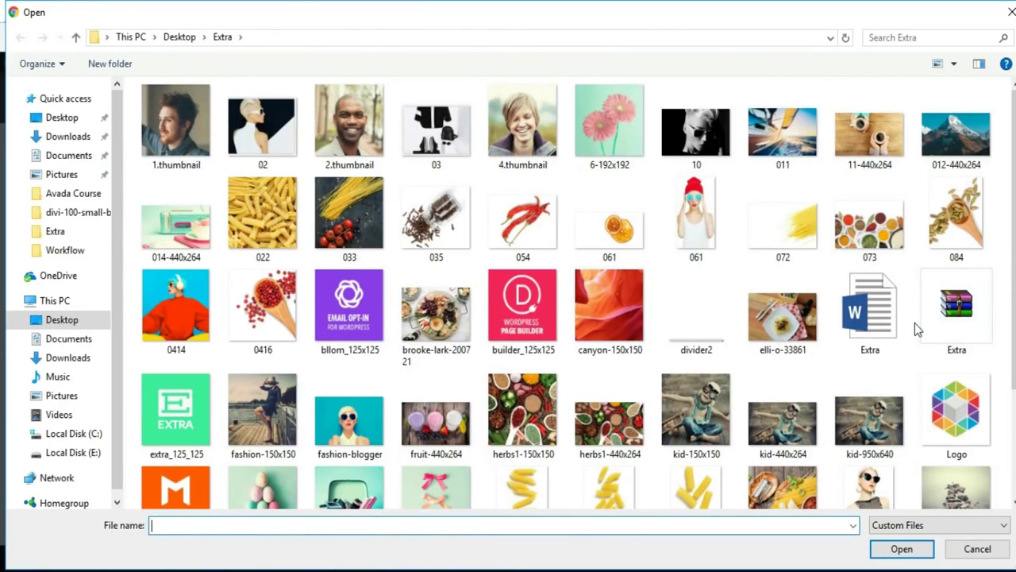
click(436, 218)
click(903, 551)
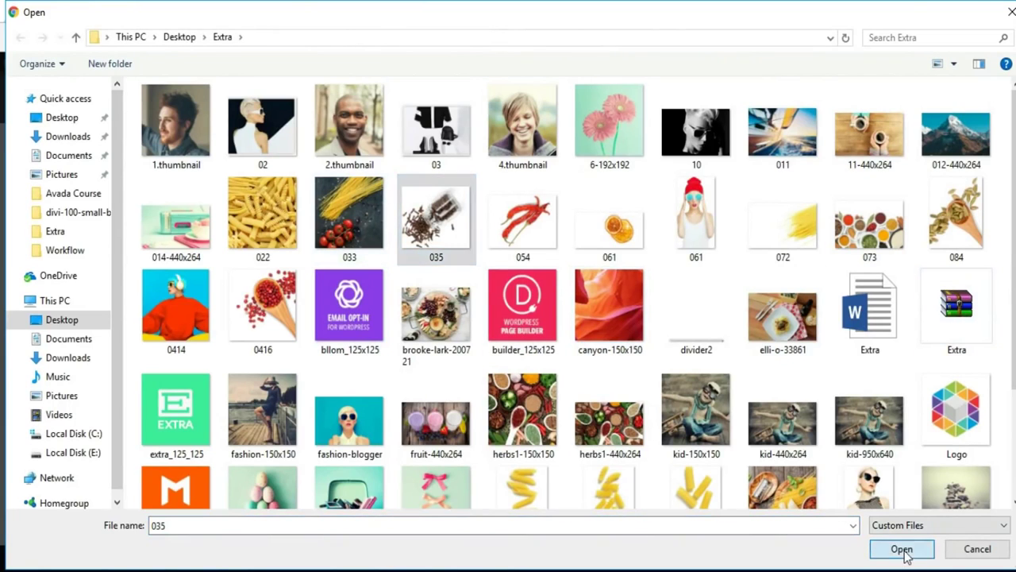
click(937, 508)
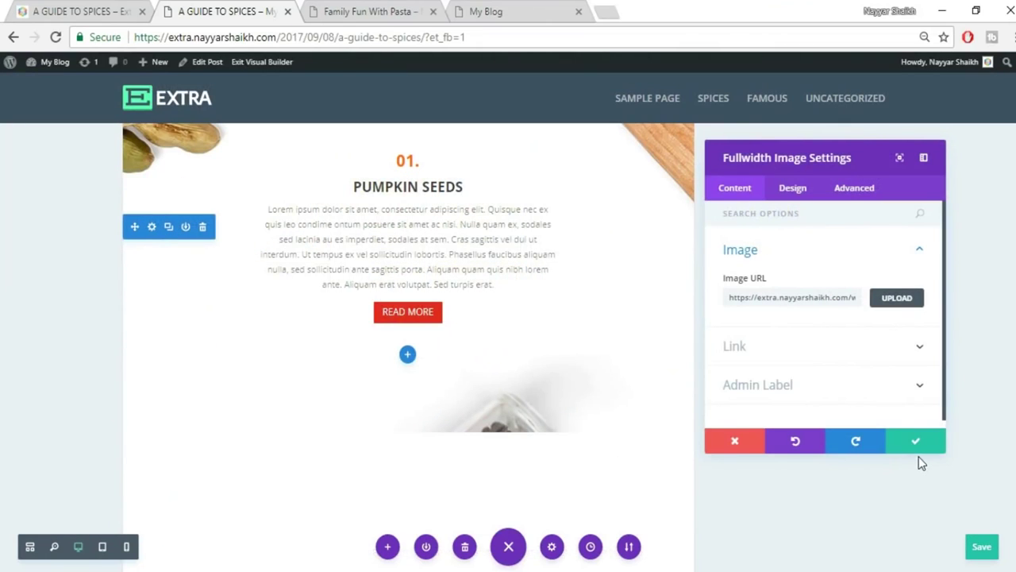
scroll(431, 415, down, 4)
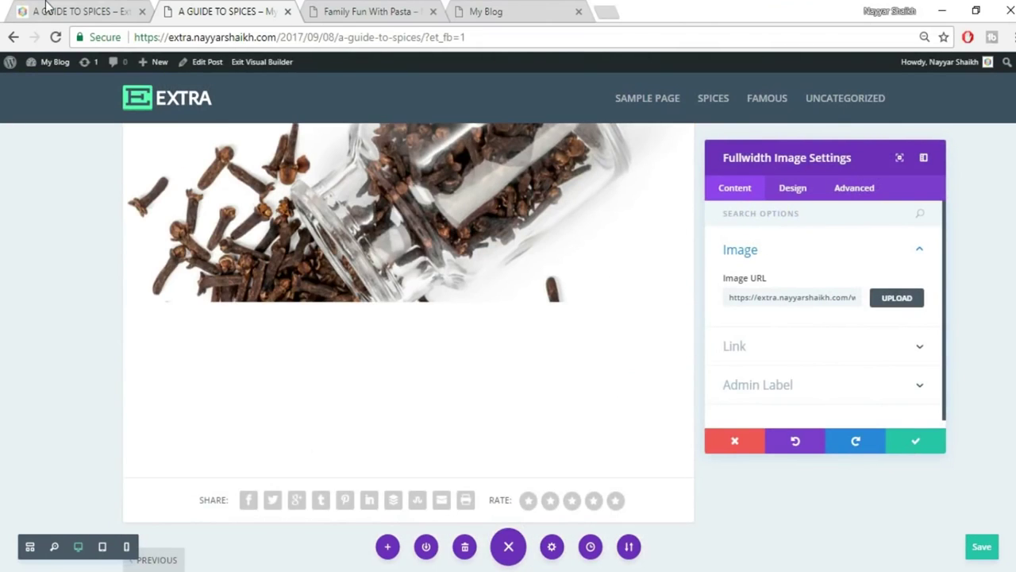
click(45, 6)
scroll(418, 251, down, 3)
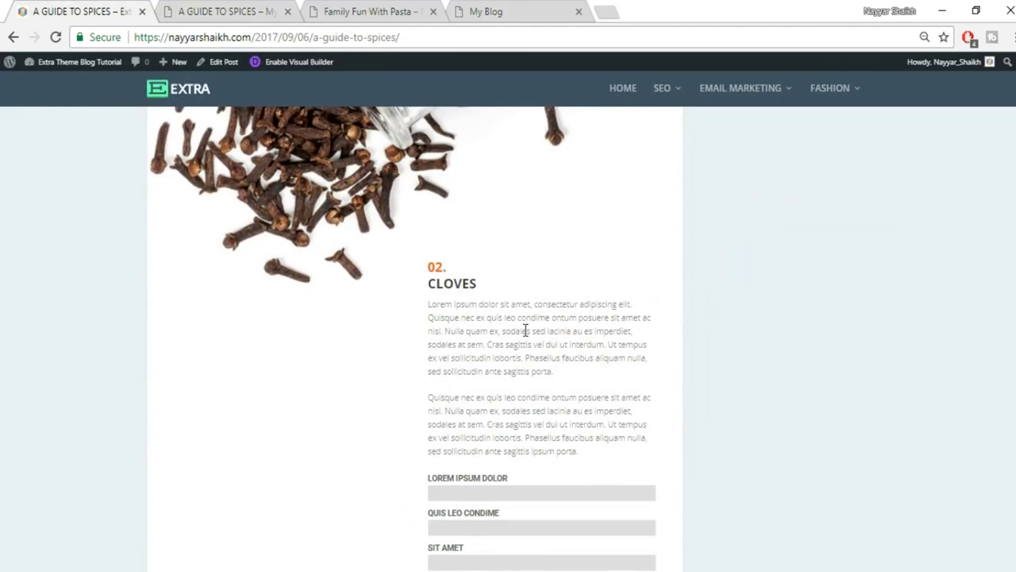
scroll(526, 338, down, 1)
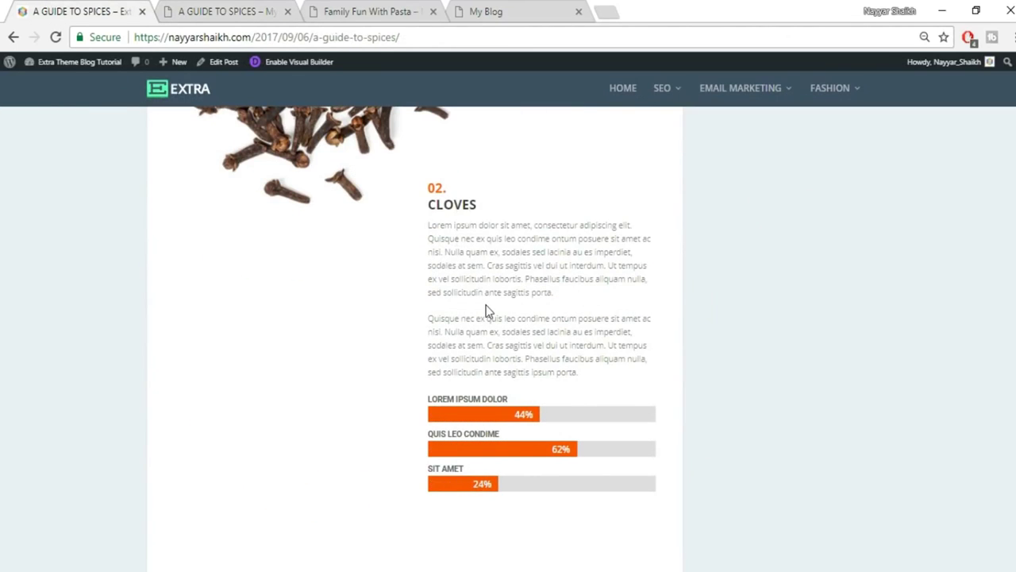
click(238, 11)
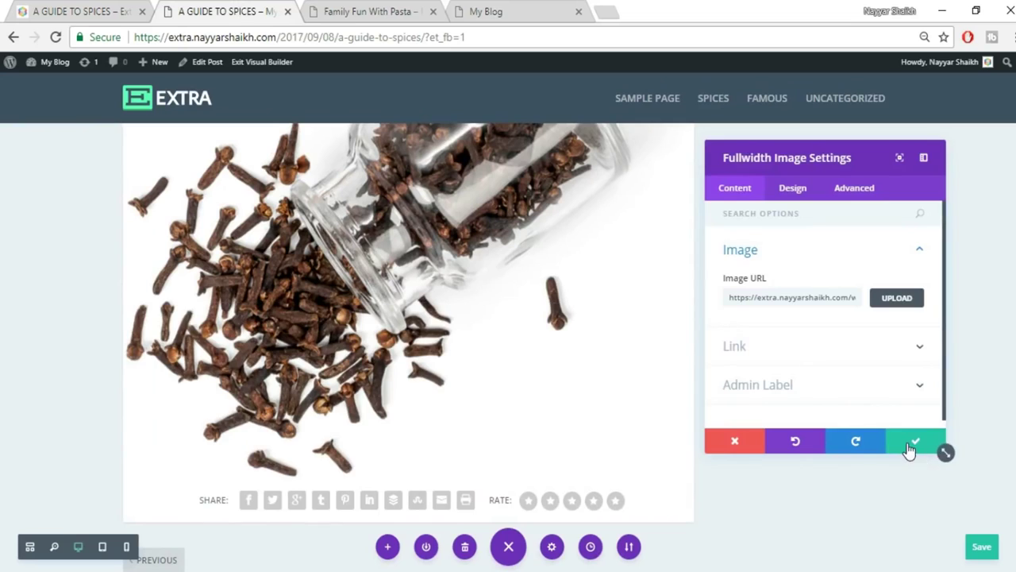
click(912, 447)
scroll(897, 444, down, 1)
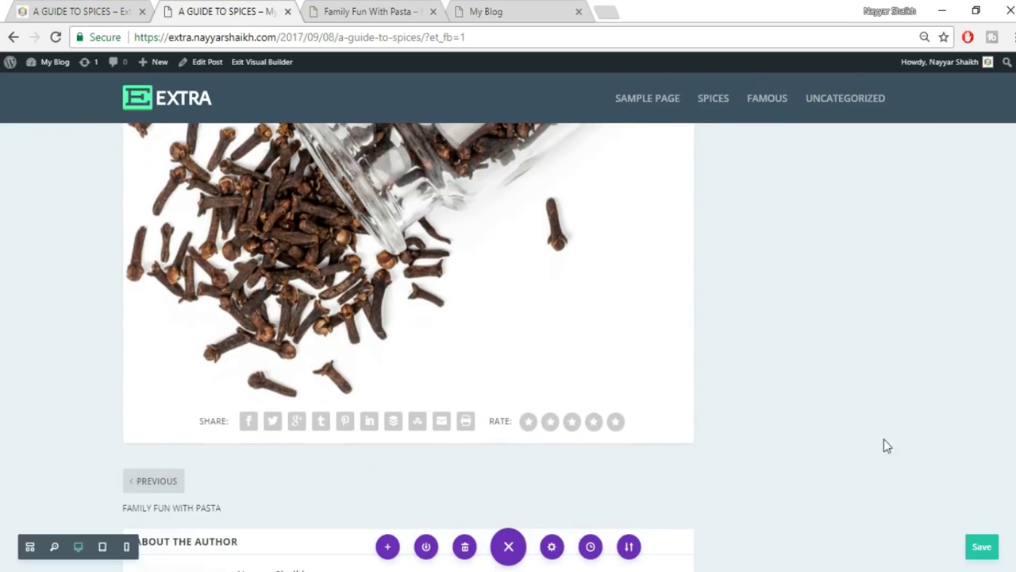
Add a regular section with columns below the cloves image.
click(407, 398)
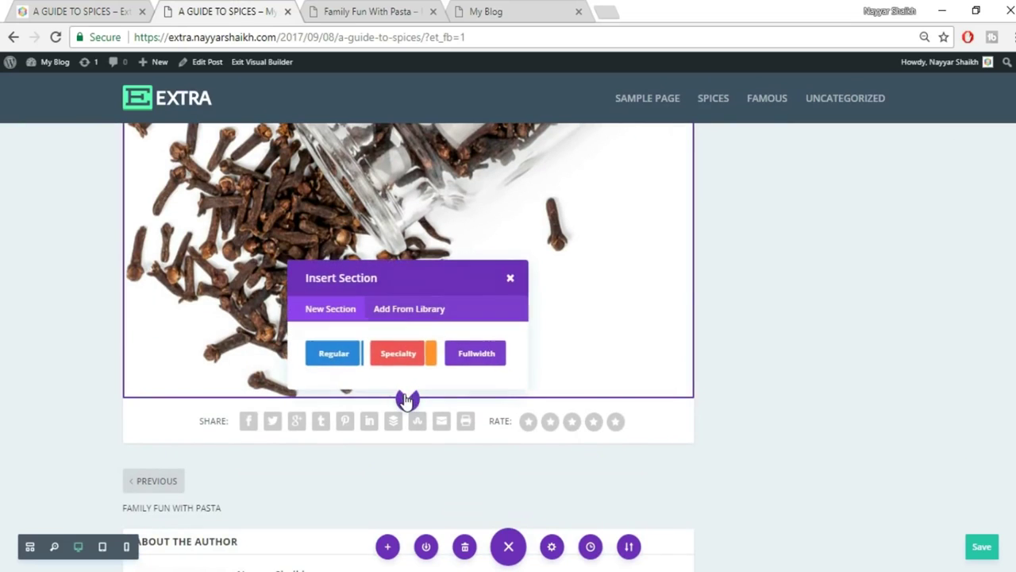
click(325, 361)
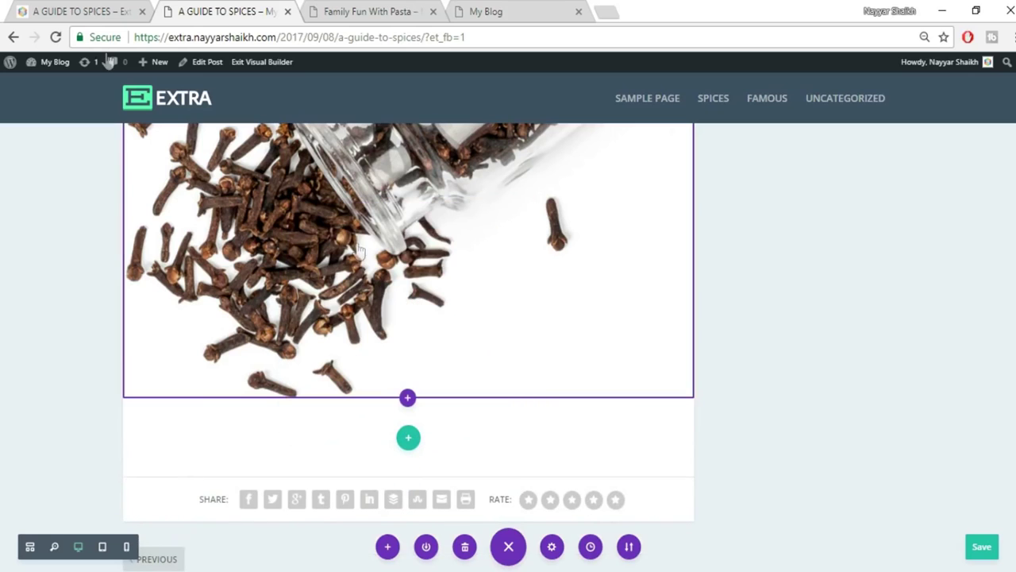
click(125, 8)
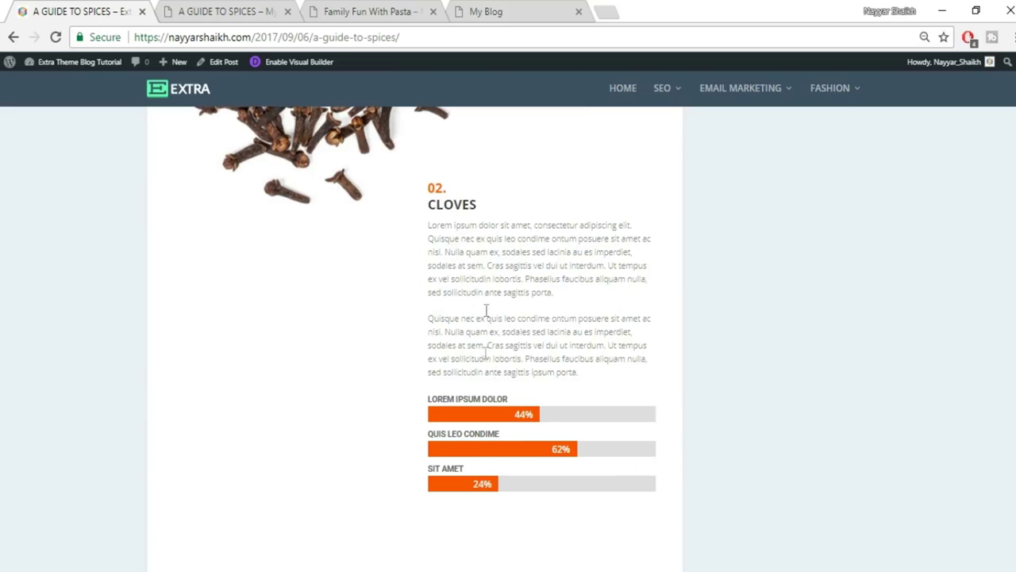
click(202, 9)
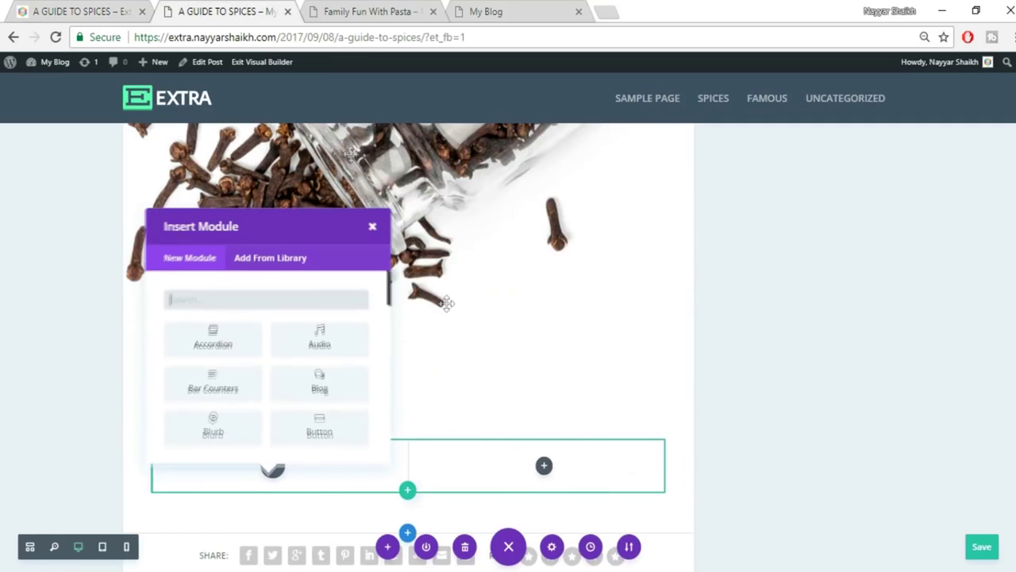
click(370, 229)
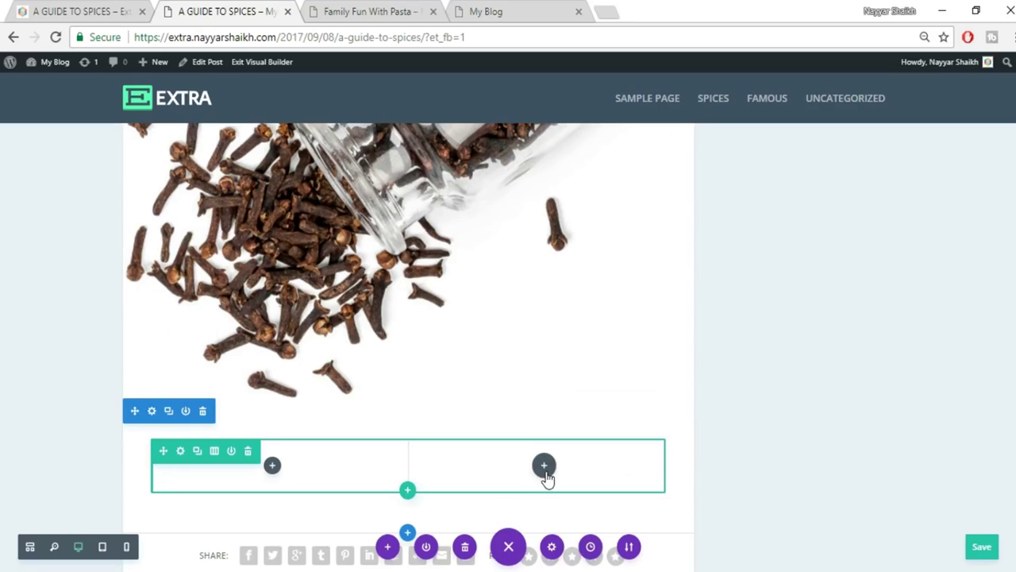
Insert a Text module into the section's right column.
click(546, 467)
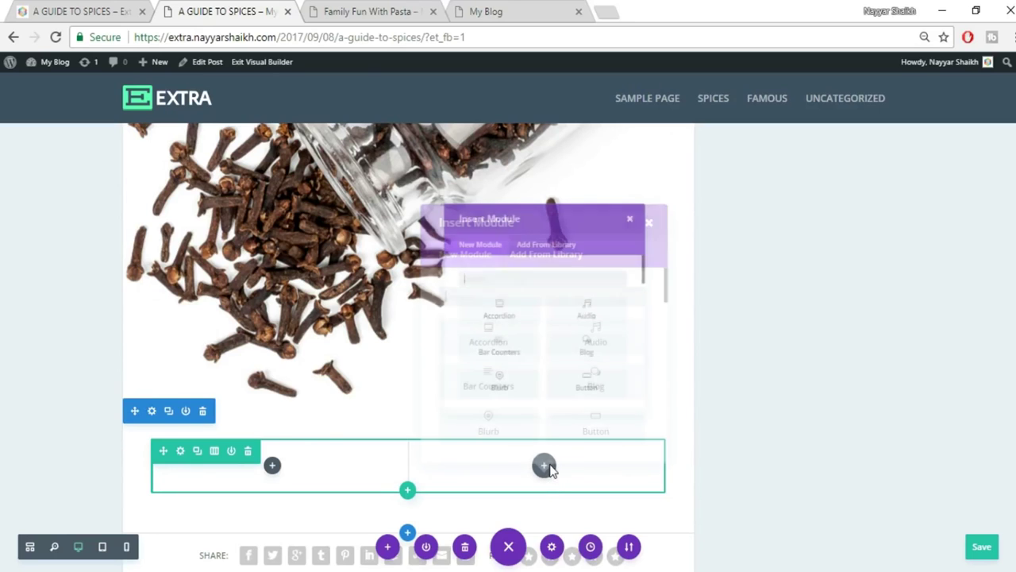
click(8, 6)
click(70, 8)
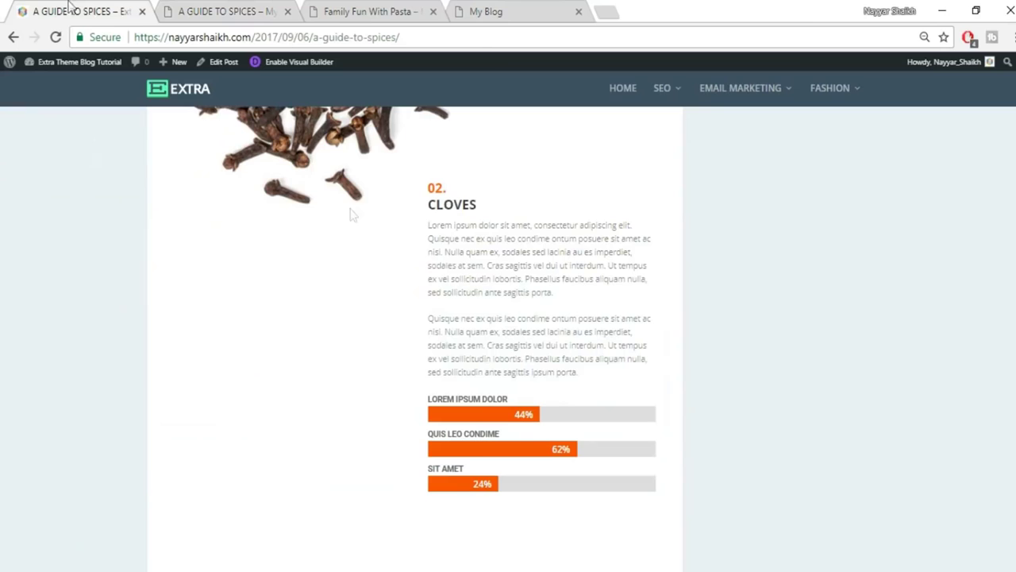
click(213, 7)
text(TEX)
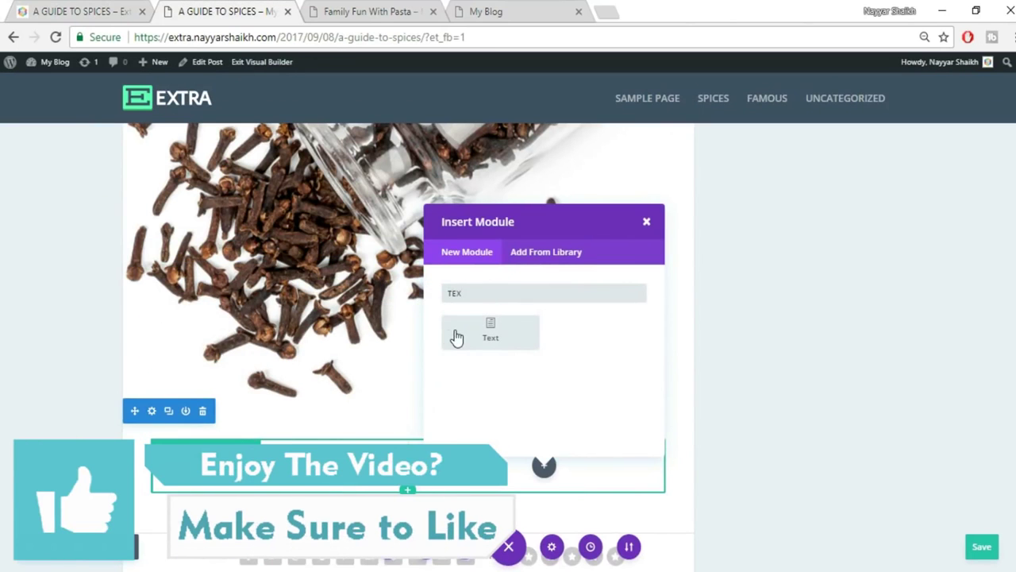
click(453, 332)
key(F5)
On the live post, select the 02. CLOVES heading and both paragraphs for copying.
click(111, 11)
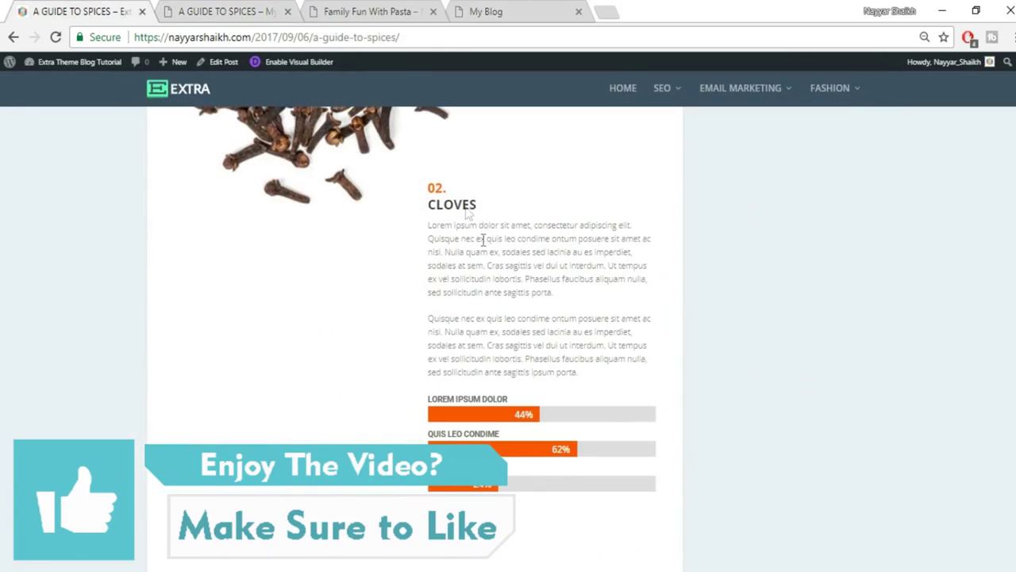
drag(426, 189, 474, 229)
drag(601, 384, 429, 184)
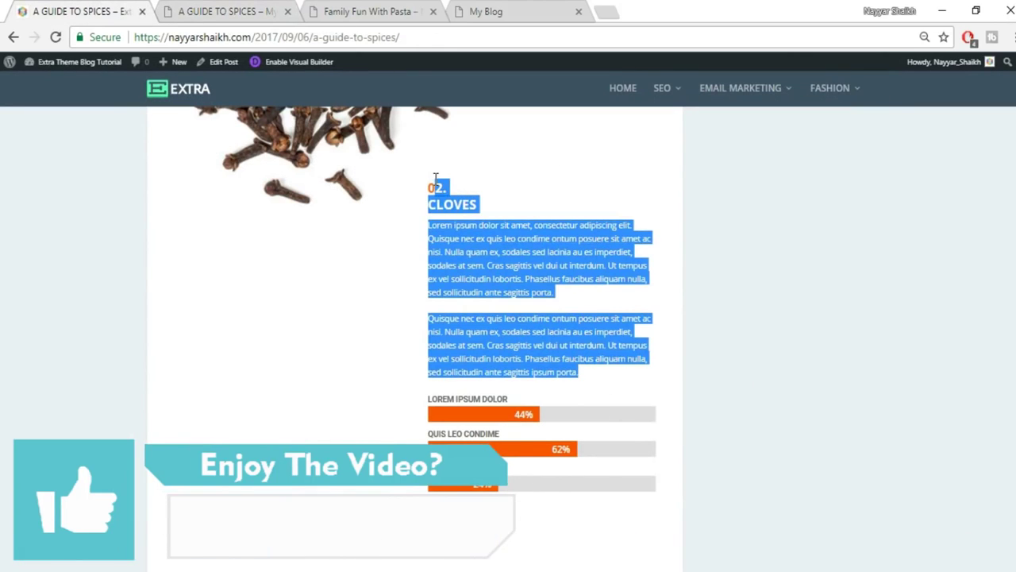
Paste the copied Cloves text into the new Text module.
click(211, 8)
click(903, 309)
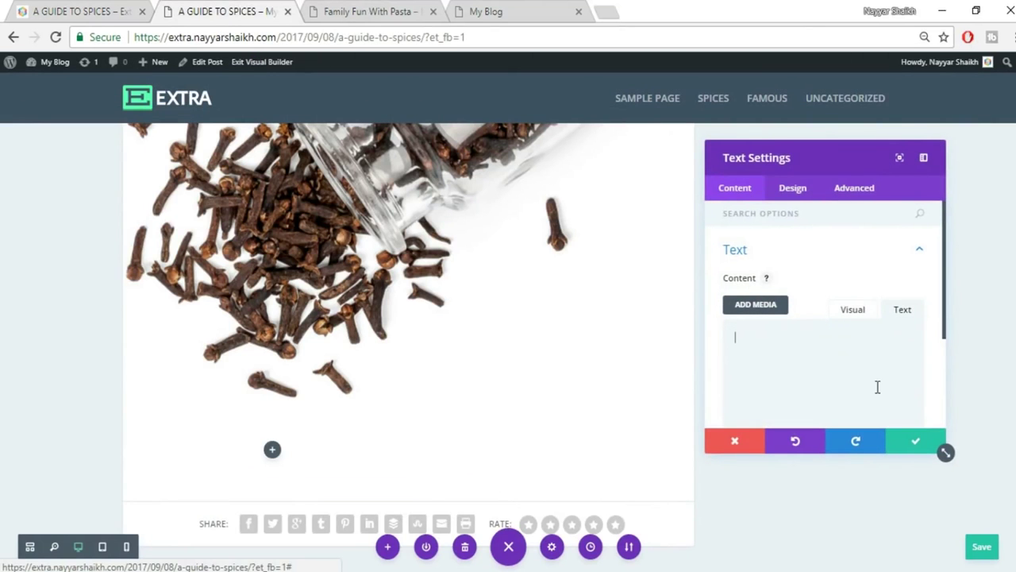
key(ctrl+v)
click(853, 309)
scroll(955, 360, down, 5)
click(80, 11)
click(437, 202)
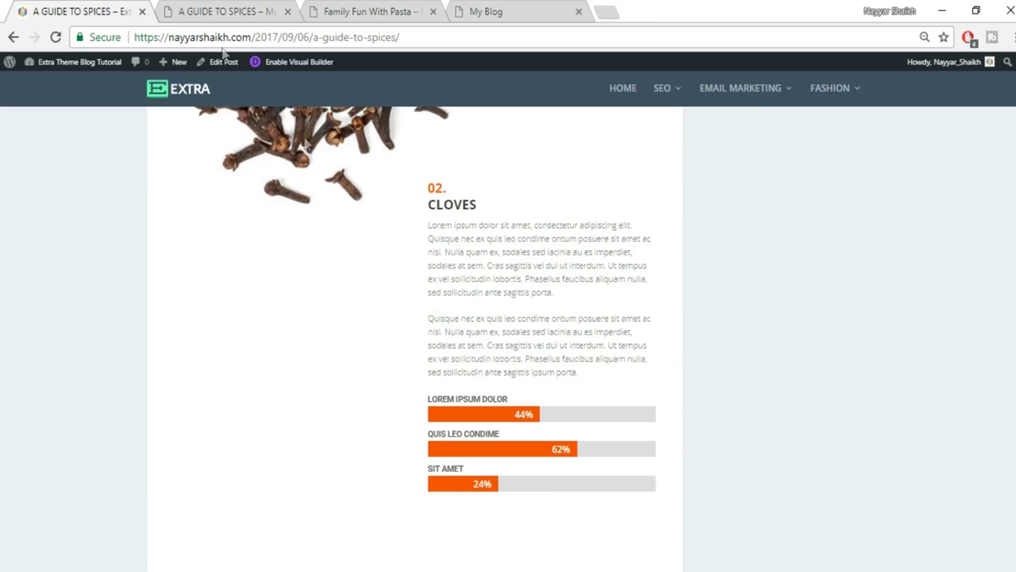
click(229, 11)
scroll(803, 373, down, 1)
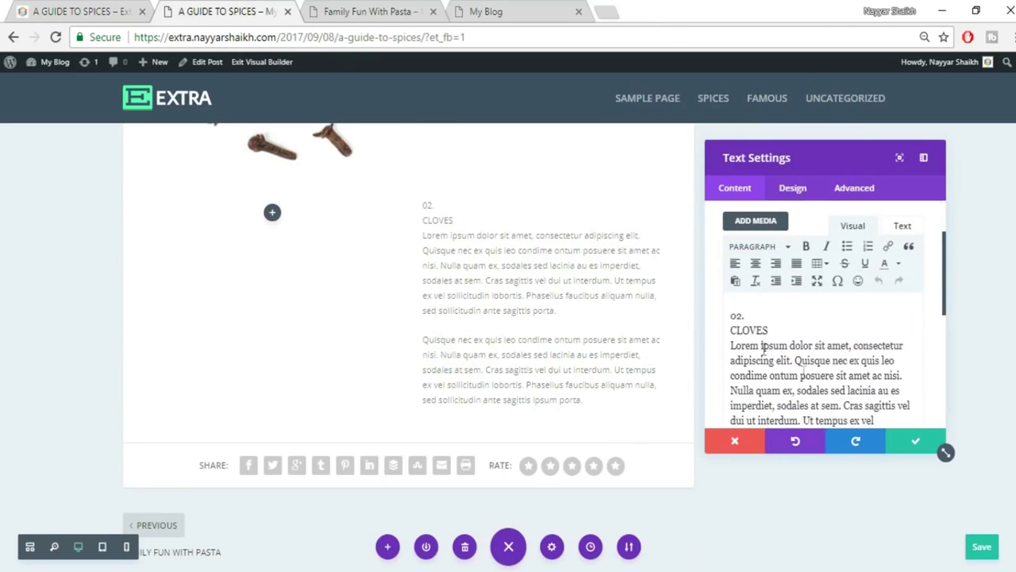
Put 02. and CLOVES on their own lines as Heading 1 and Heading 2.
click(764, 246)
click(797, 311)
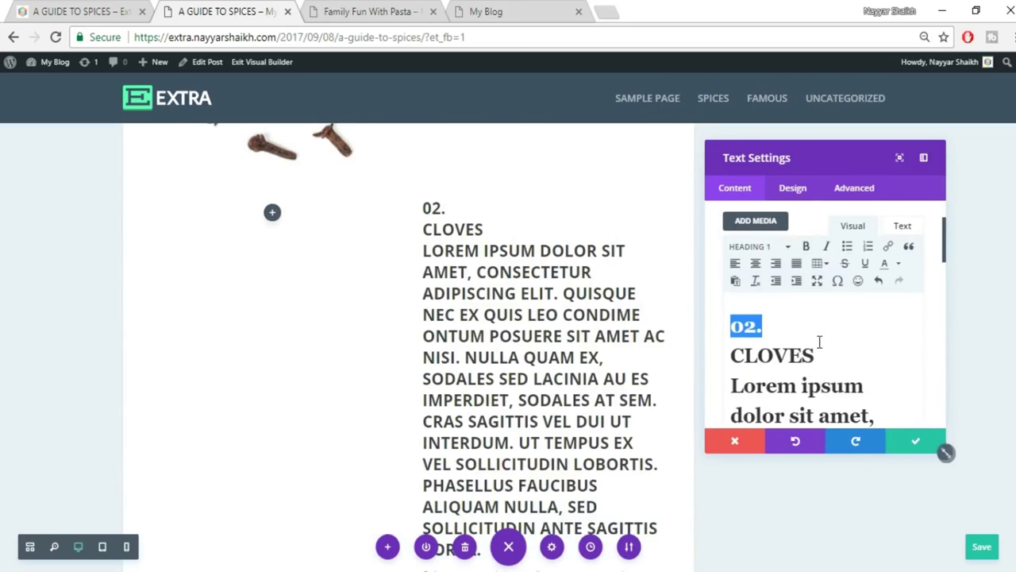
key(ctrl+z)
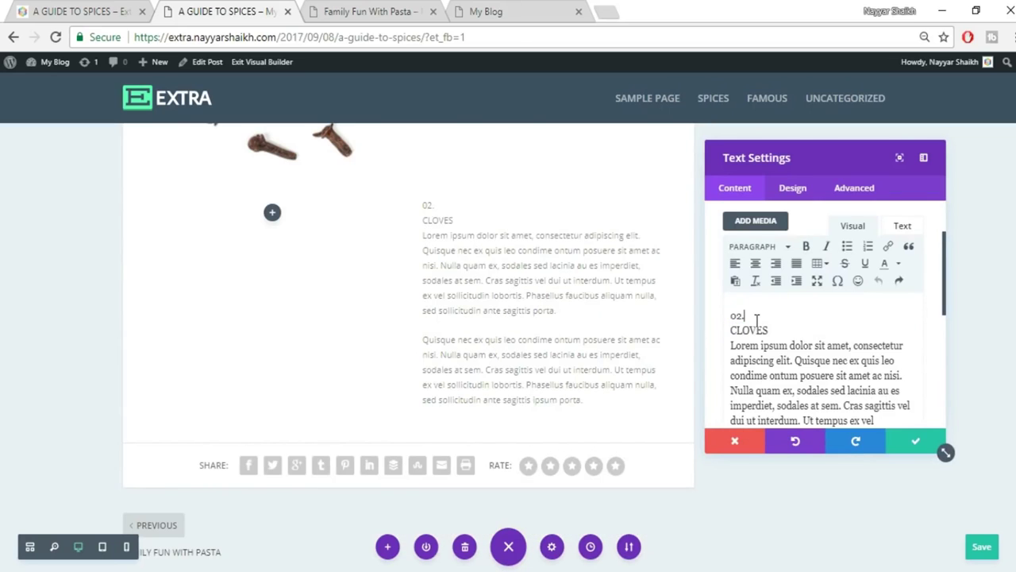
key(Return)
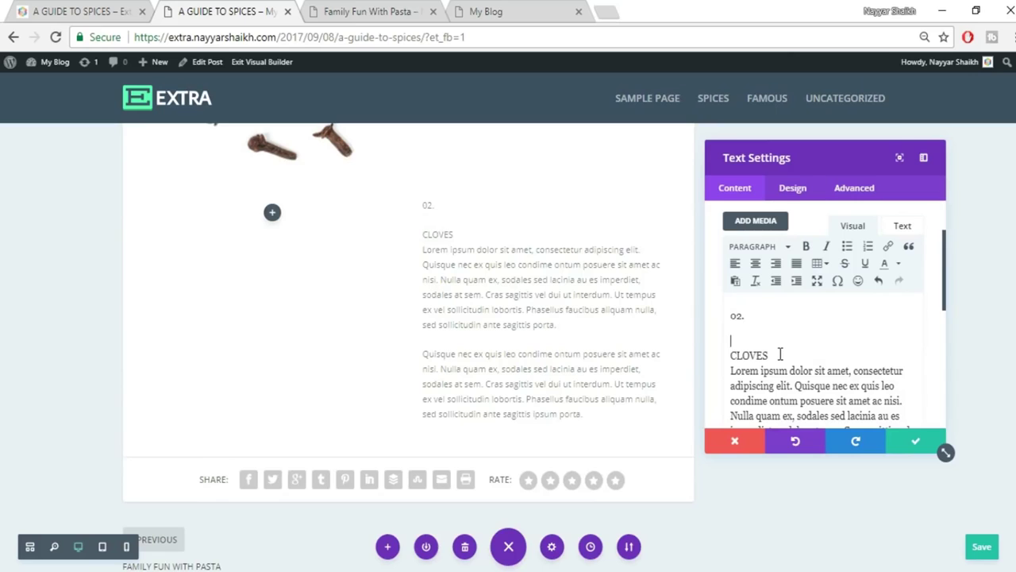
key(Return)
drag(755, 317, 730, 316)
click(759, 246)
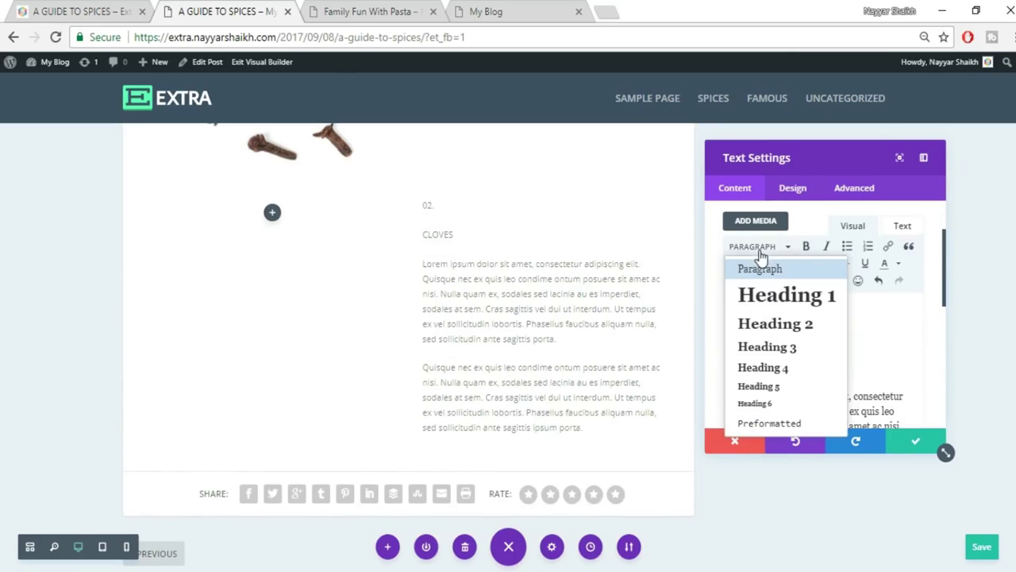
click(772, 306)
drag(768, 376, 730, 376)
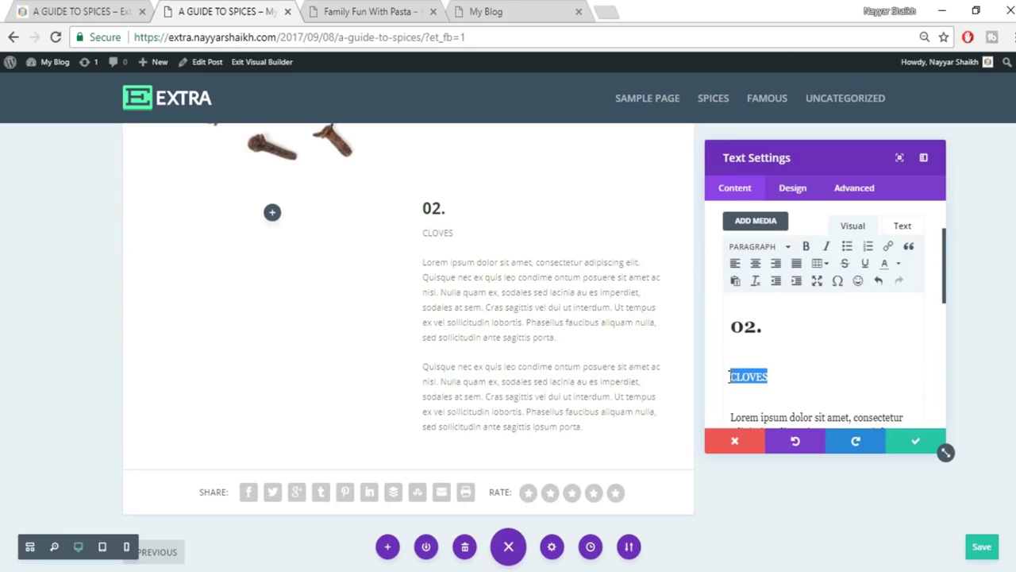
click(756, 250)
click(772, 324)
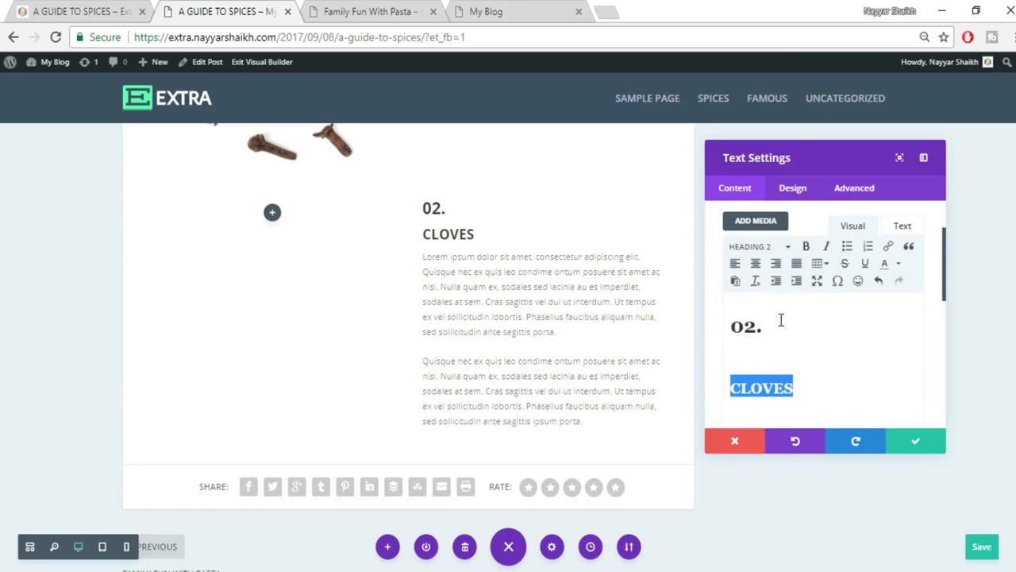
Colour the 02. heading orange and save the text module.
drag(817, 329, 718, 331)
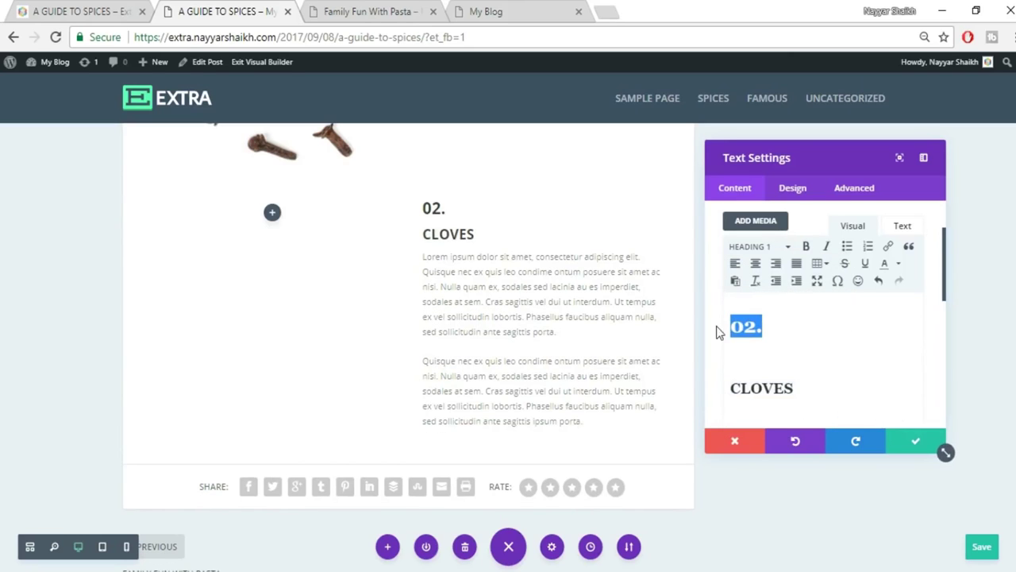
click(901, 265)
click(901, 296)
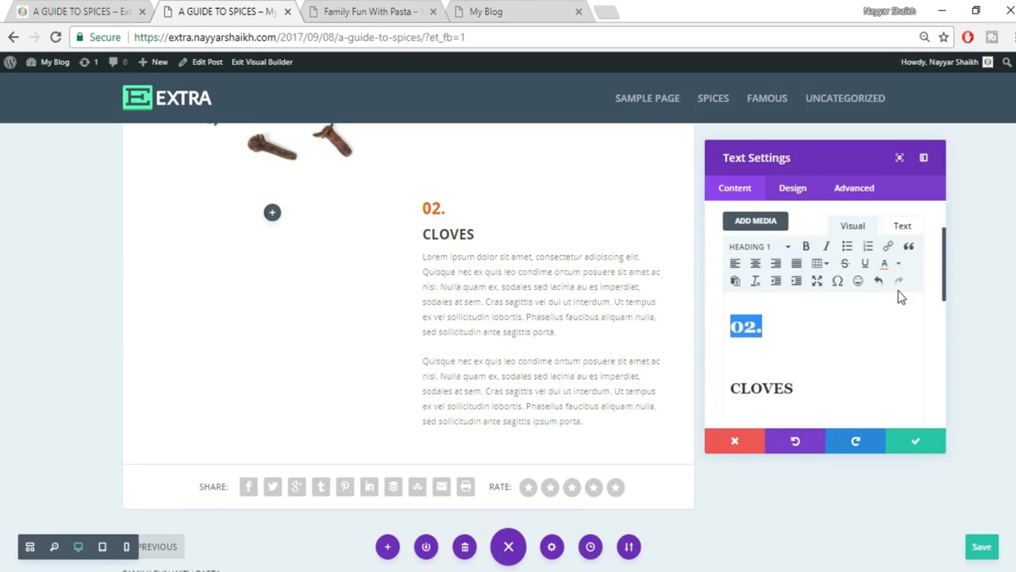
click(911, 443)
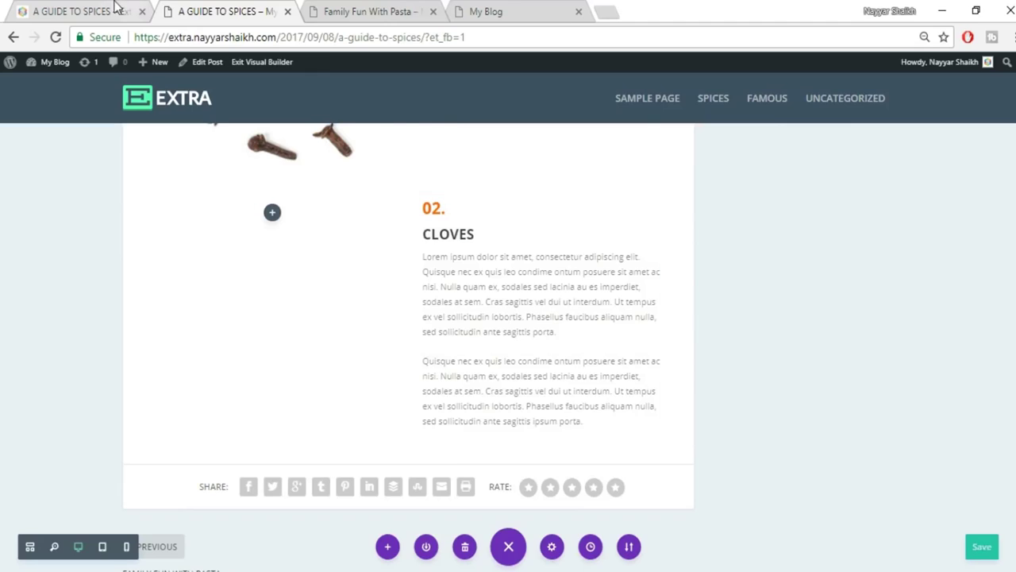
click(116, 8)
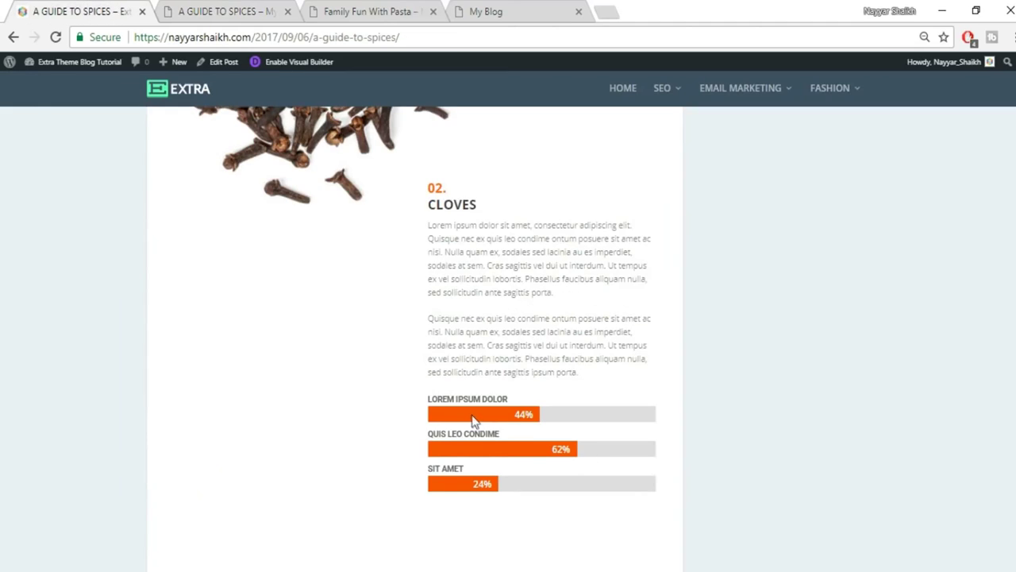
Add a Bar Counters module below the Cloves text.
click(217, 10)
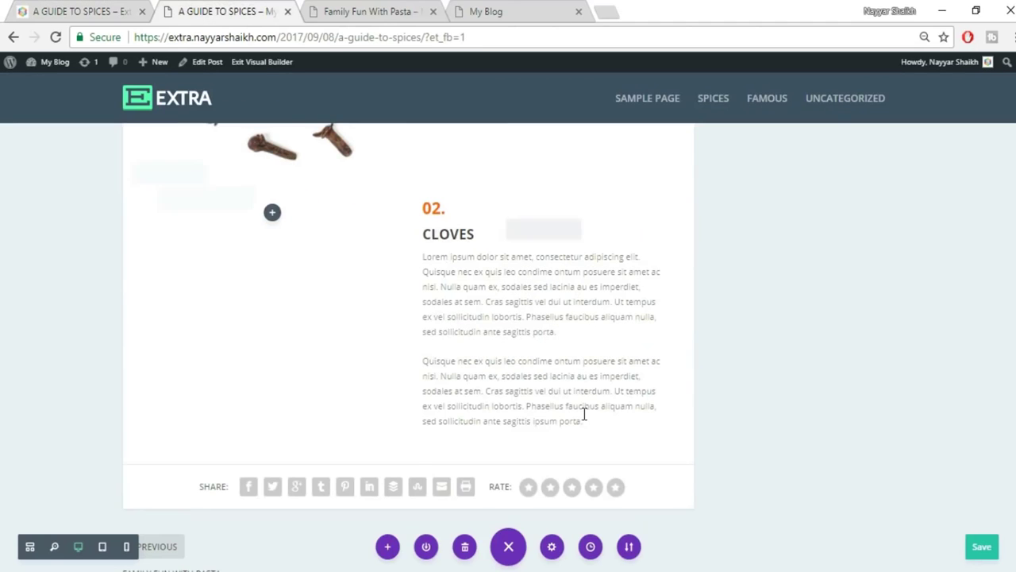
click(543, 408)
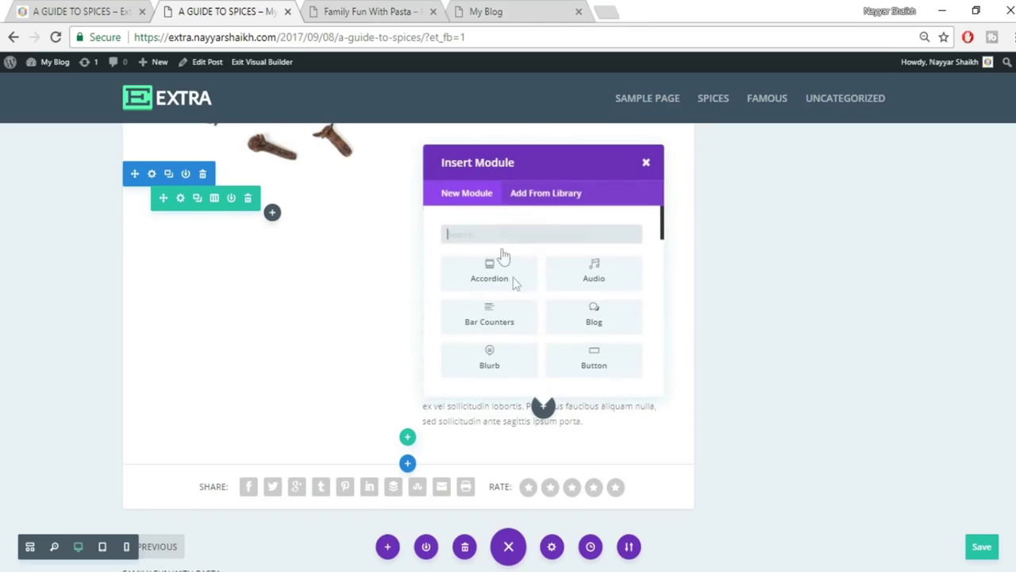
text(BAR)
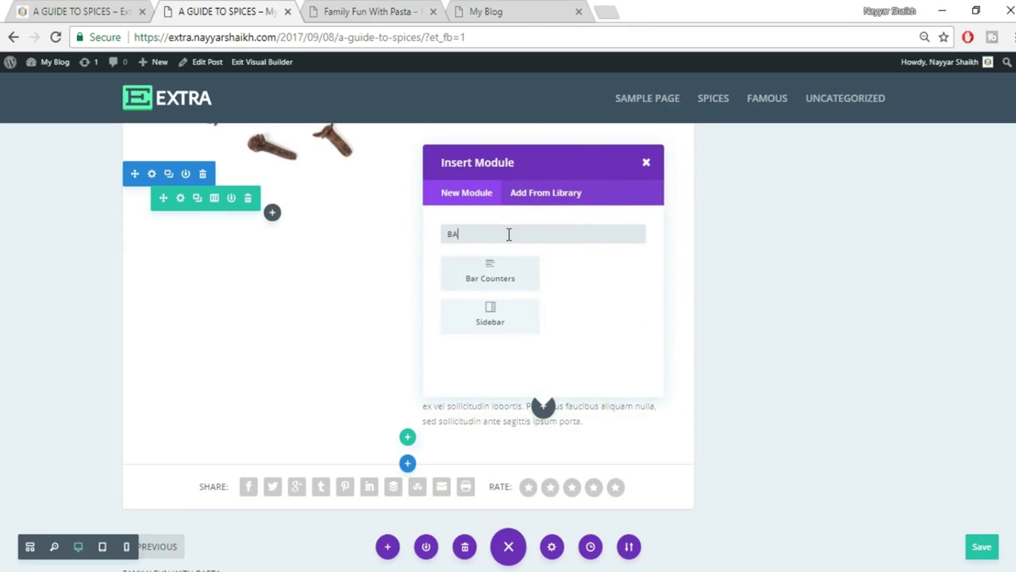
click(490, 278)
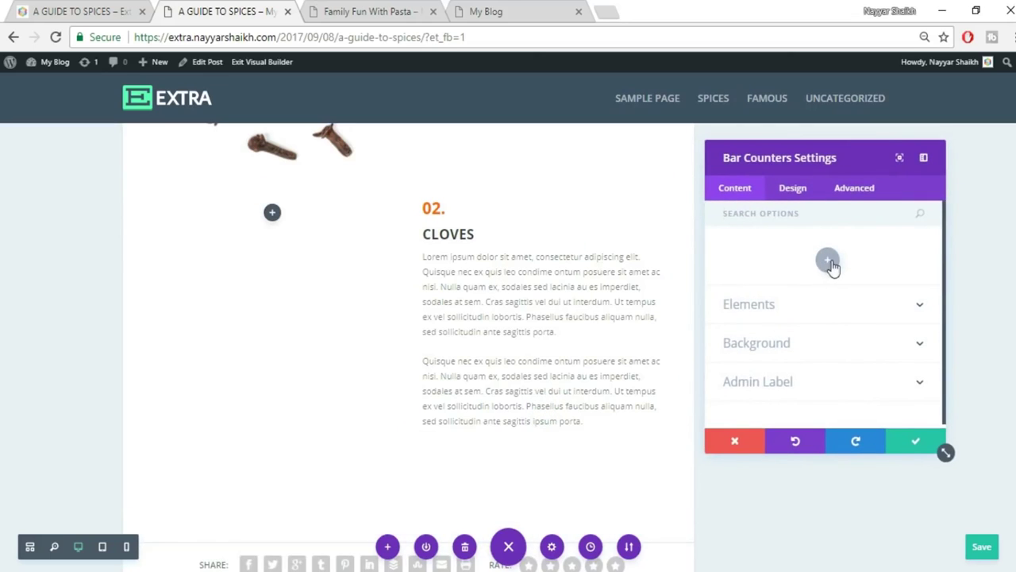
Add the first bar, LOREM IPSUM DOLOR, at 44%.
click(828, 262)
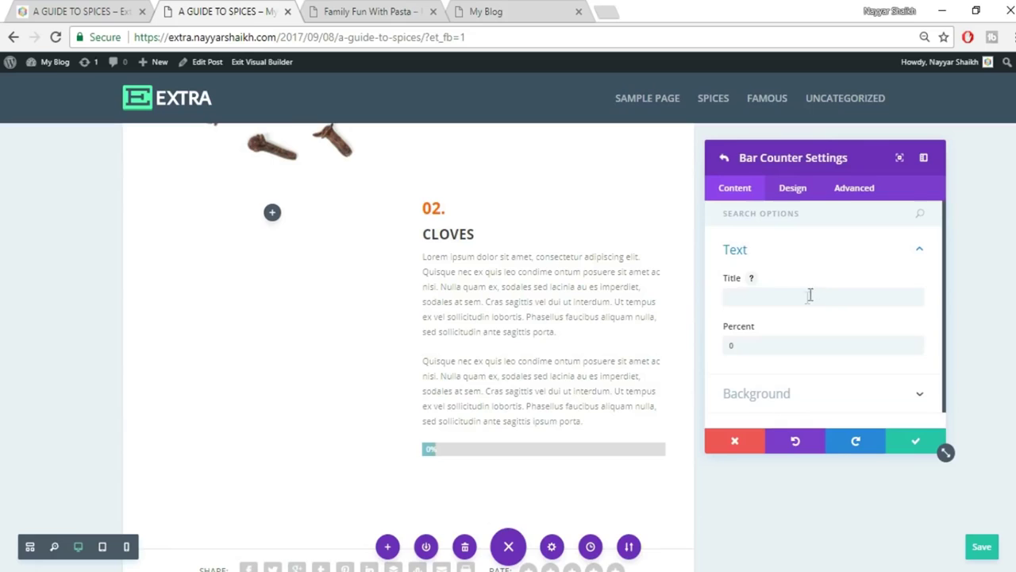
click(77, 6)
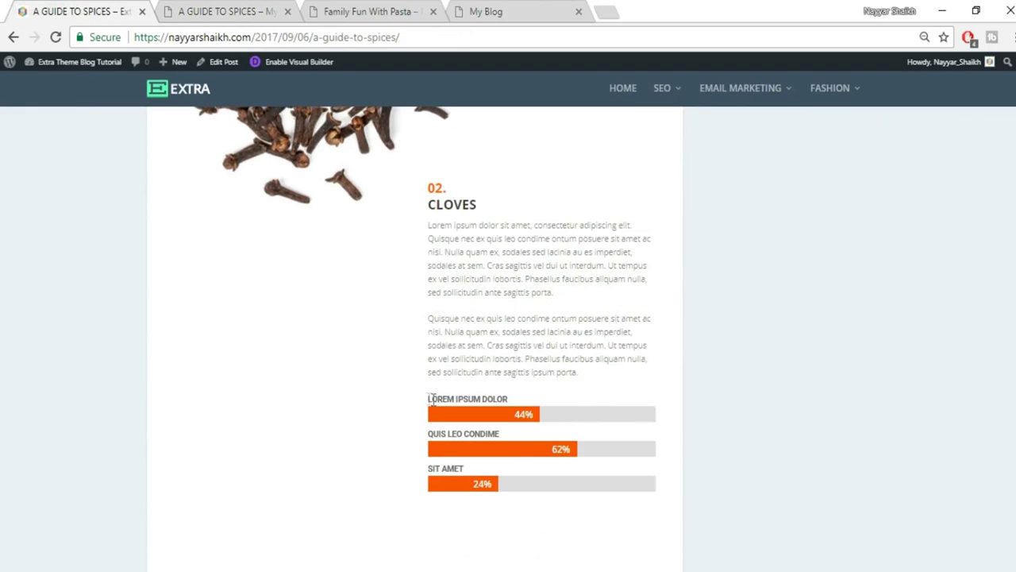
drag(424, 404, 518, 399)
key(ctrl+c)
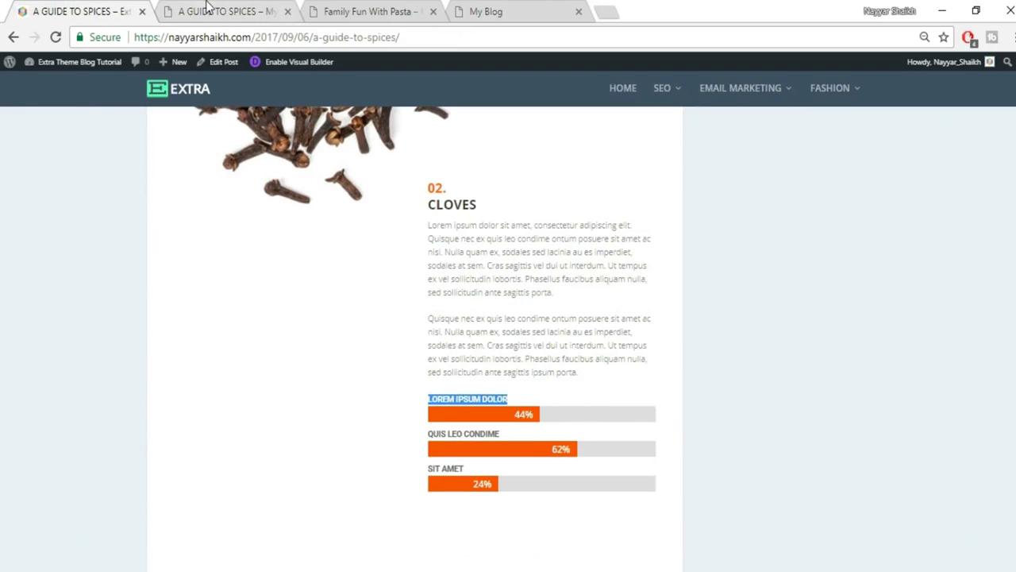
click(208, 6)
click(784, 297)
key(ctrl+v)
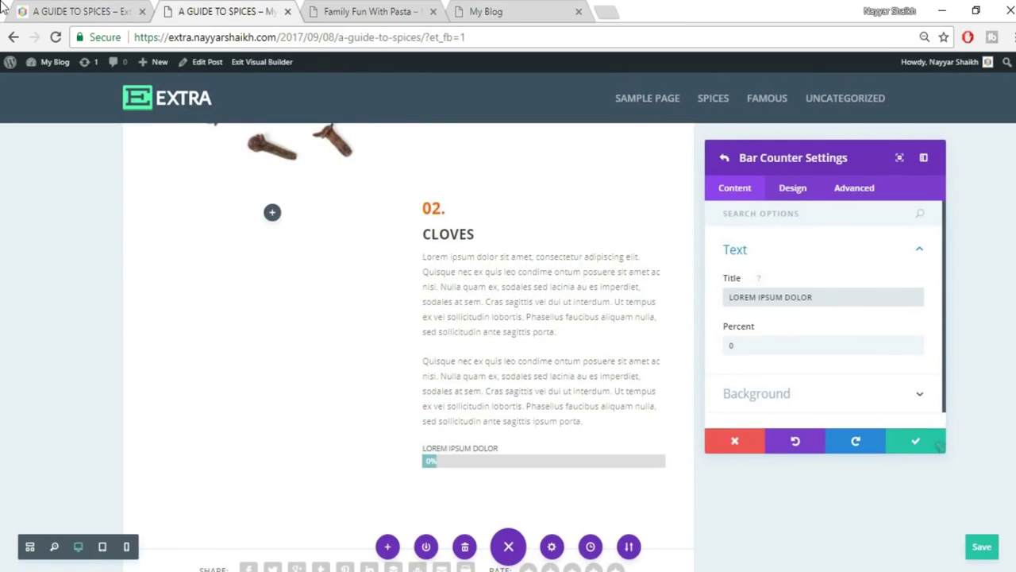
click(46, 6)
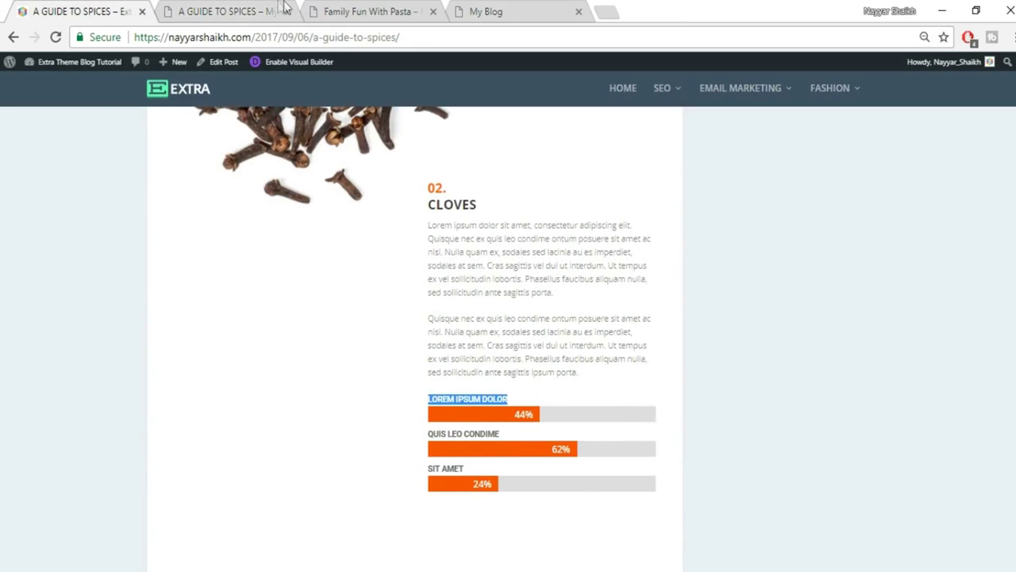
click(254, 11)
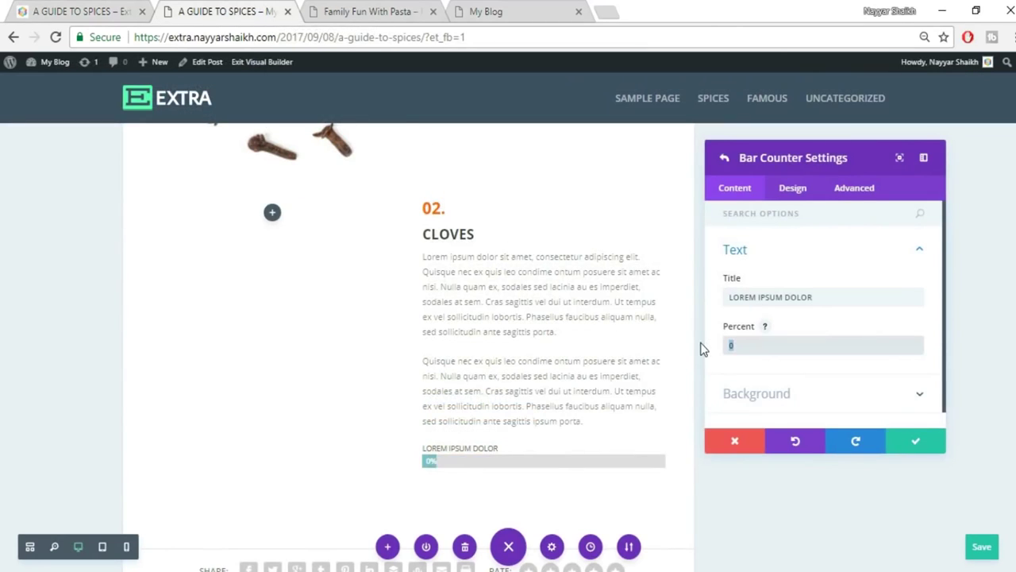
text(44)
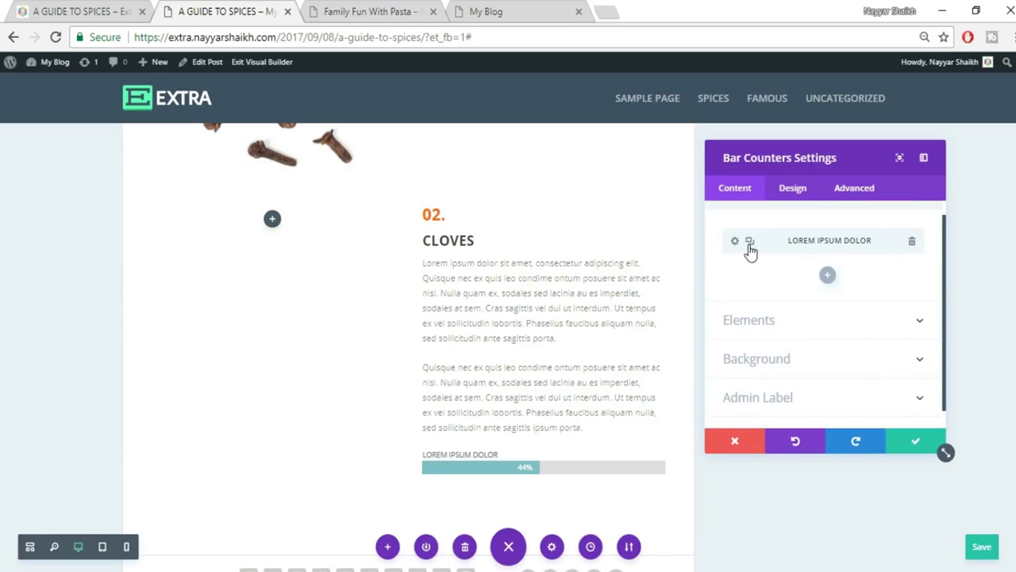
Add a second bar, QUIS LEO CONDIME, at 62%.
click(827, 278)
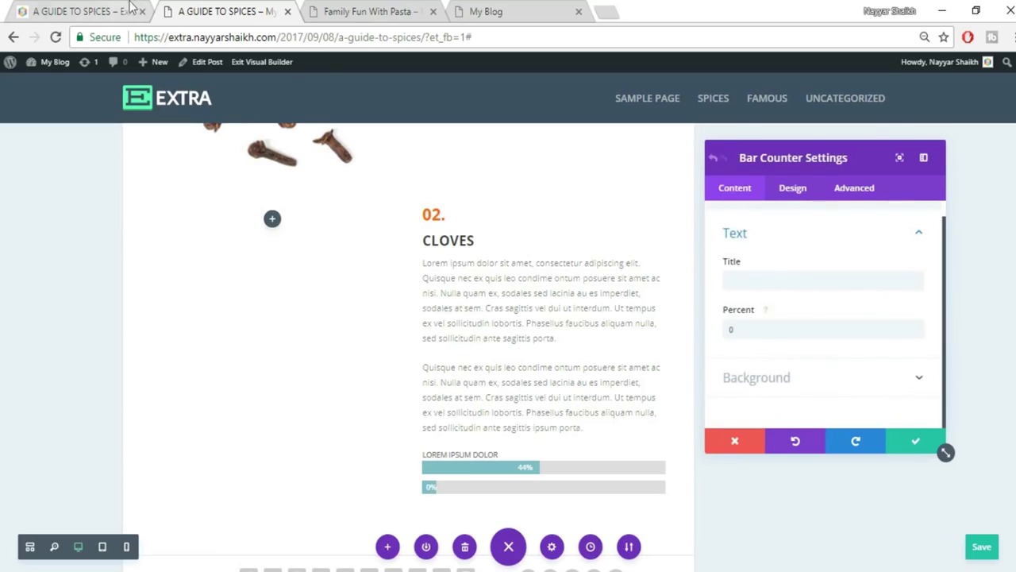
click(70, 9)
drag(430, 435, 521, 435)
key(ctrl+c)
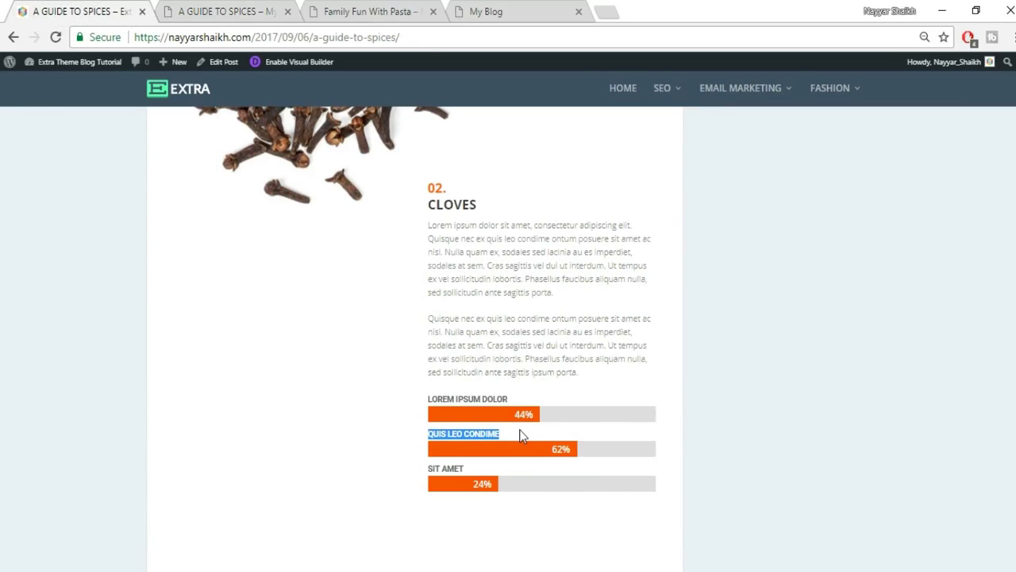
click(269, 8)
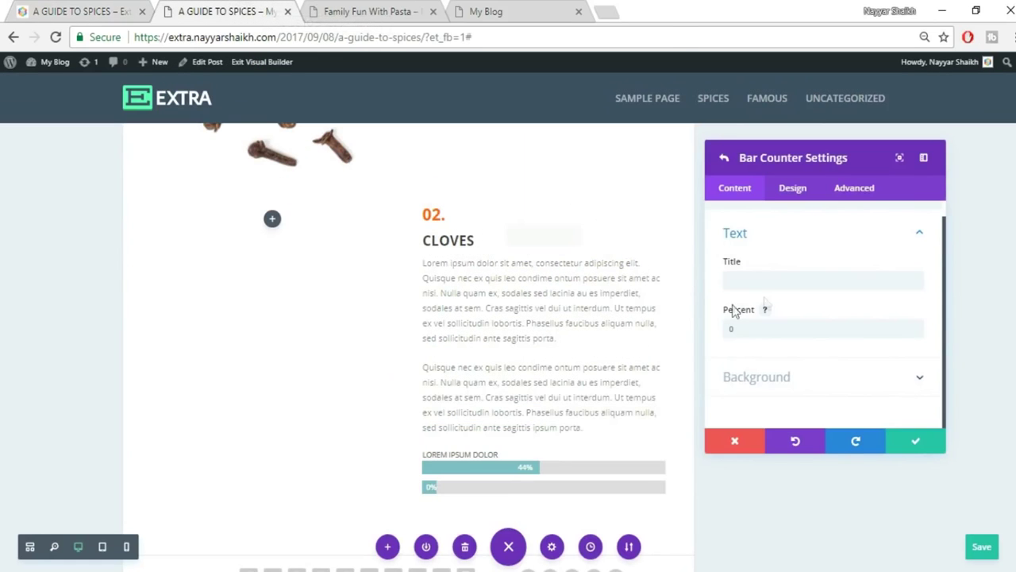
click(760, 279)
key(ctrl+v)
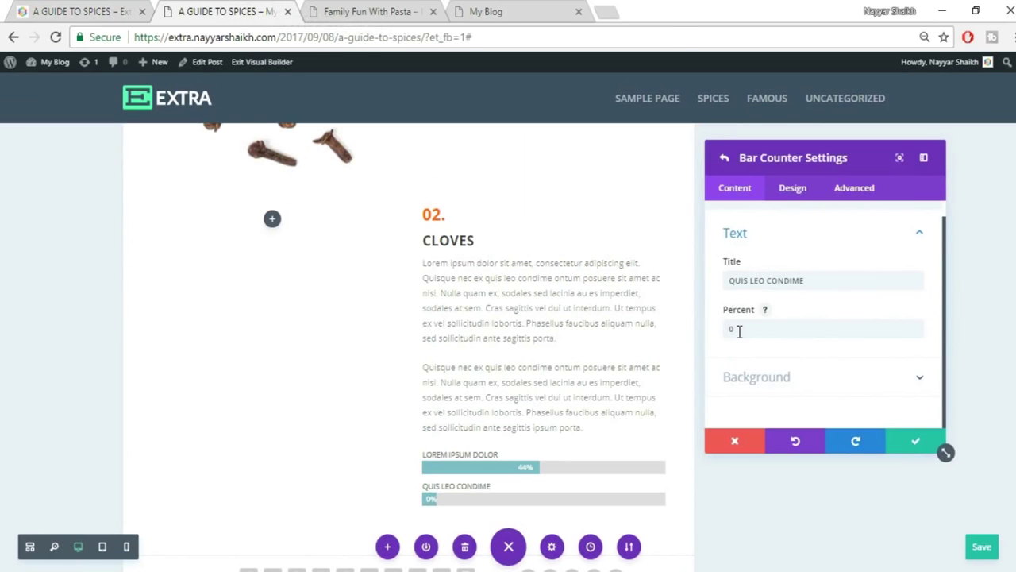
drag(728, 327, 739, 331)
text(62)
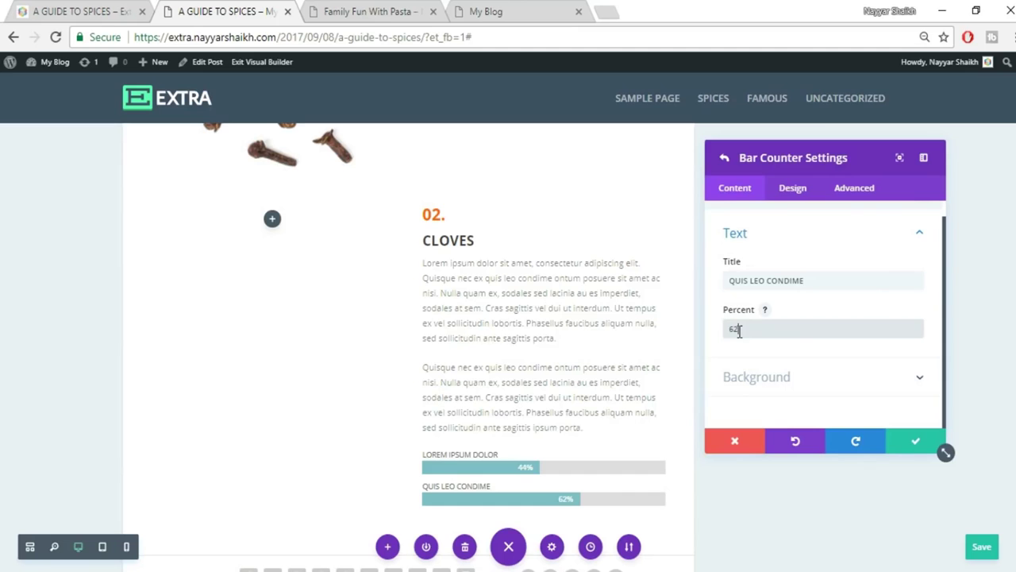
Add a third bar, SIT AMET, at 32% and save it.
click(46, 10)
scroll(567, 408, down, 2)
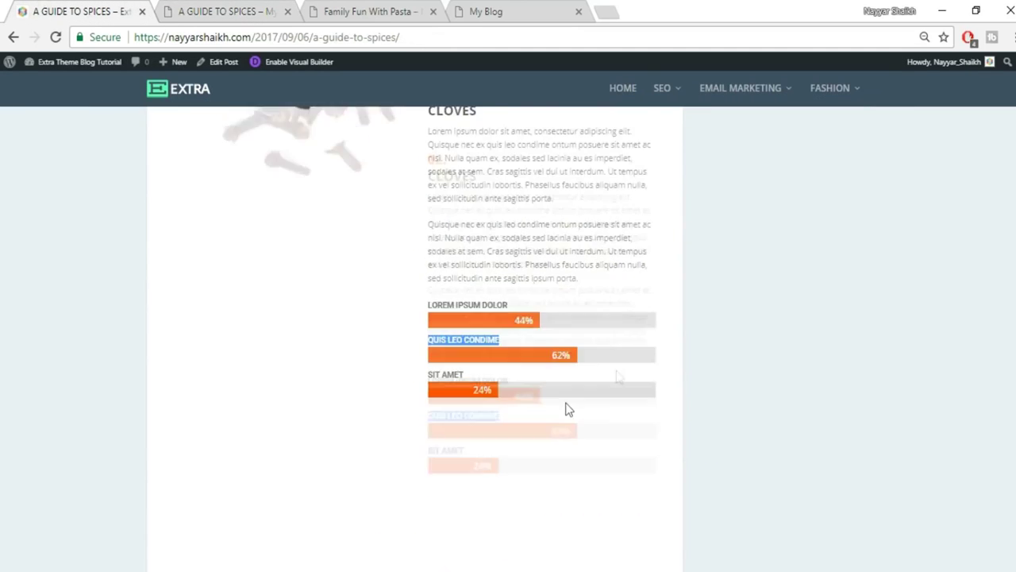
drag(465, 310, 425, 313)
key(ctrl+c)
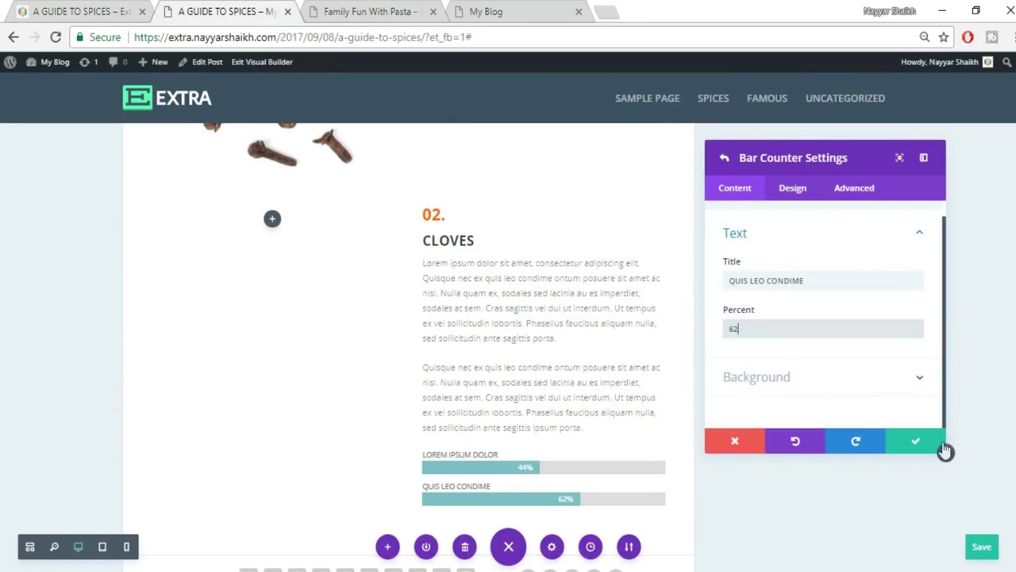
click(939, 444)
click(827, 306)
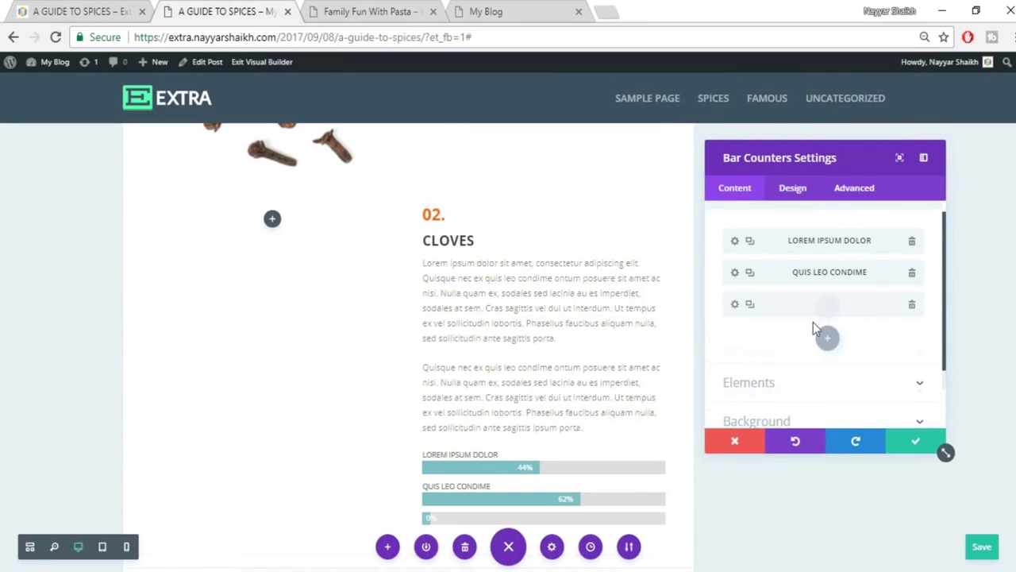
click(769, 279)
key(ctrl+v)
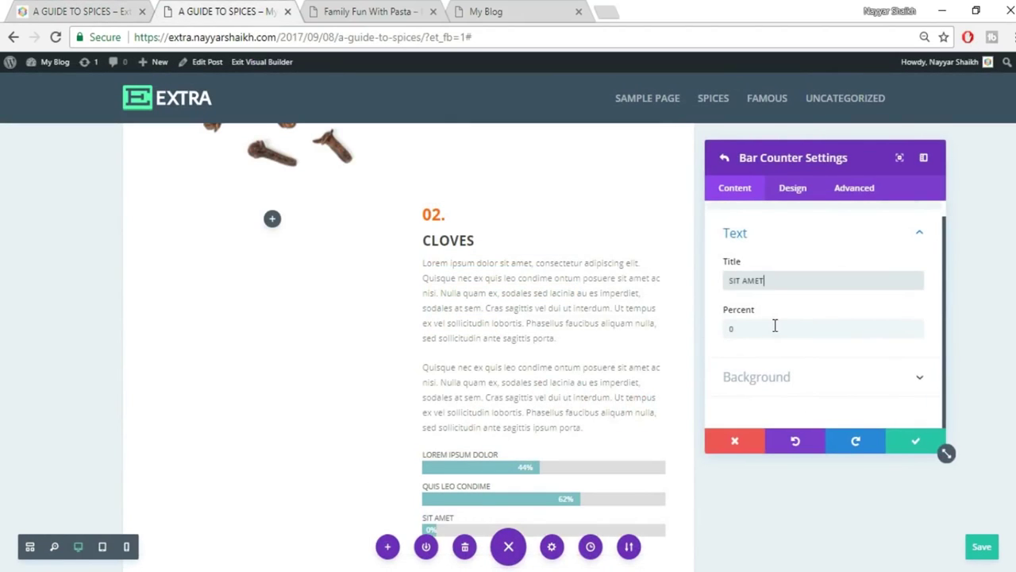
click(774, 325)
text(32)
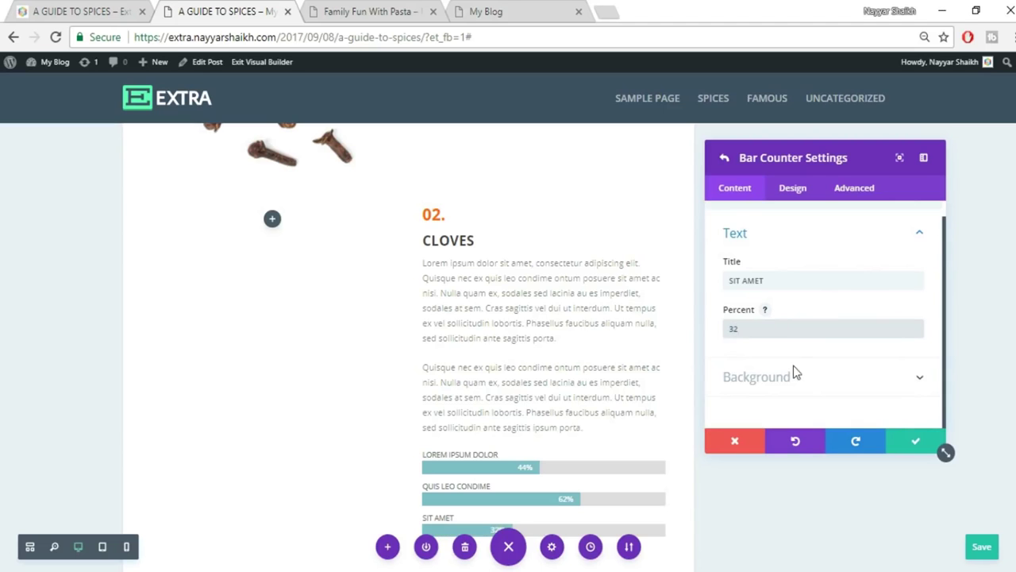
click(916, 444)
scroll(597, 358, down, 2)
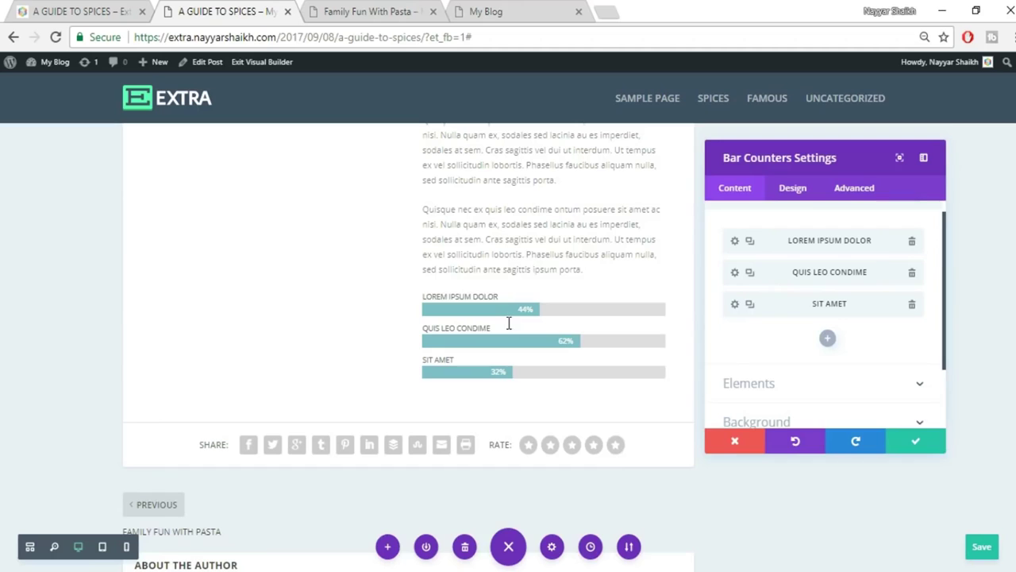
Set the Bar Background Color to the red preset swatch (#e02b20) after trying other shades.
scroll(794, 345, down, 2)
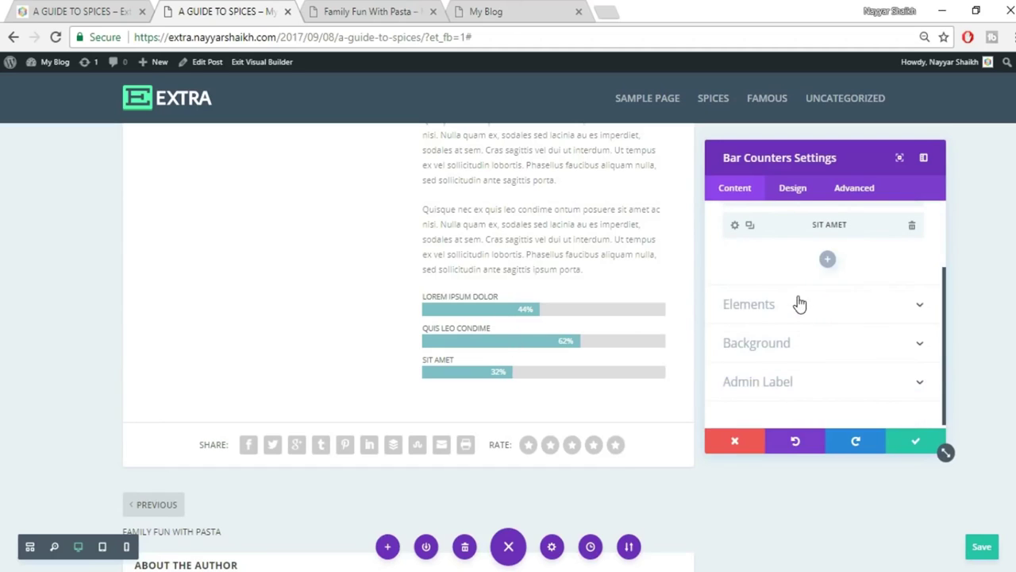
scroll(799, 302, up, 3)
scroll(810, 355, down, 2)
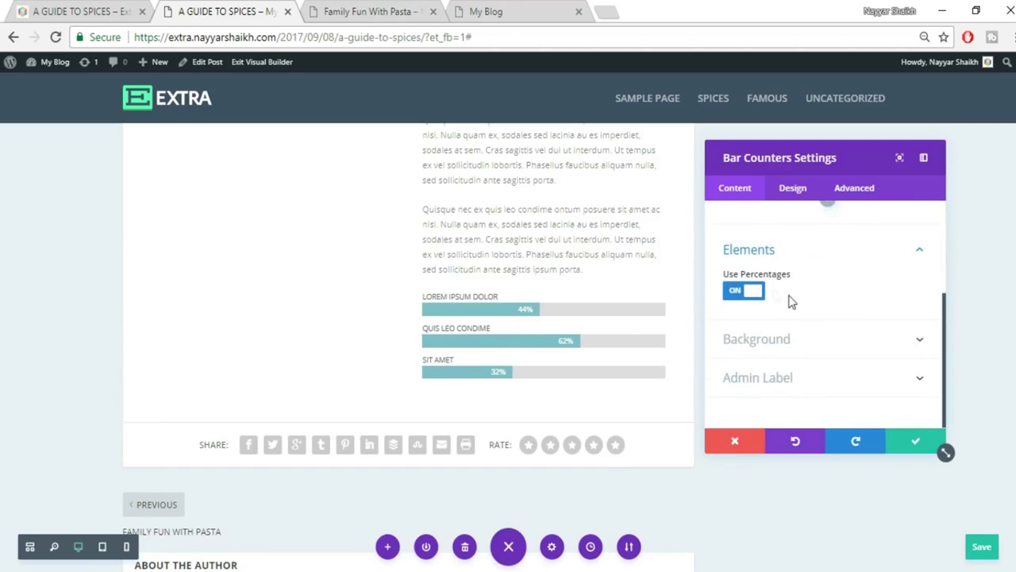
click(864, 349)
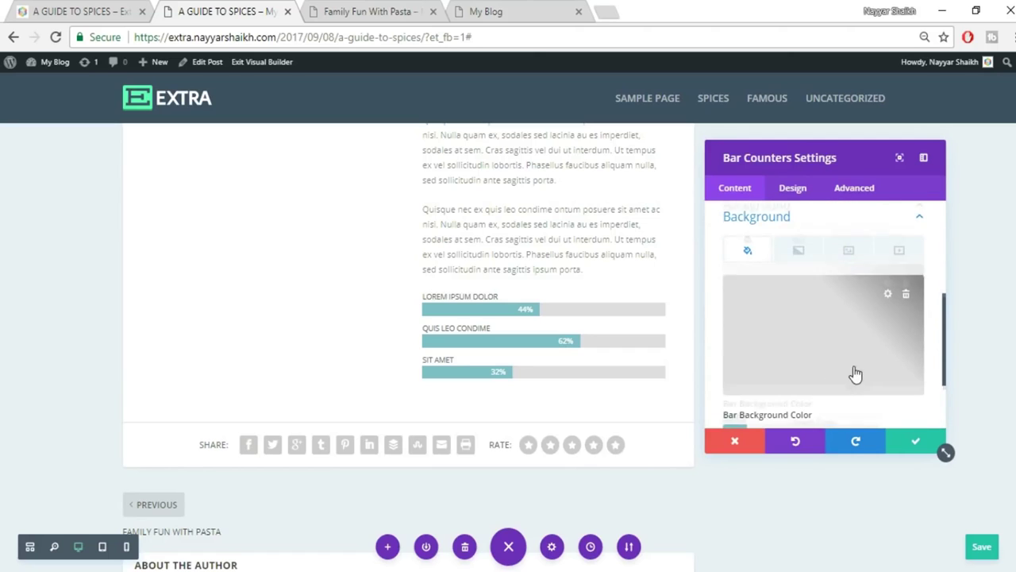
scroll(853, 374, down, 2)
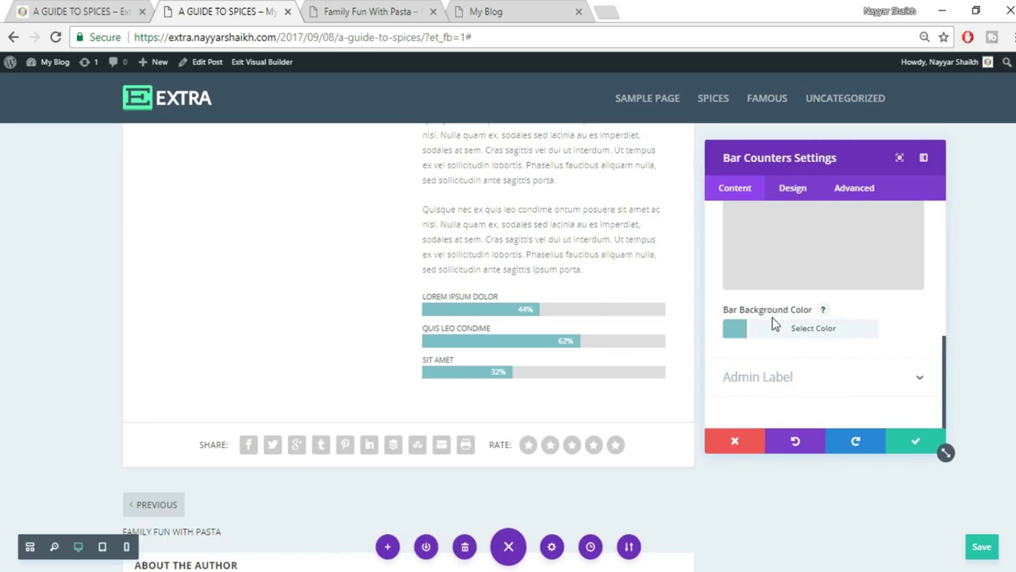
click(825, 333)
scroll(871, 334, down, 2)
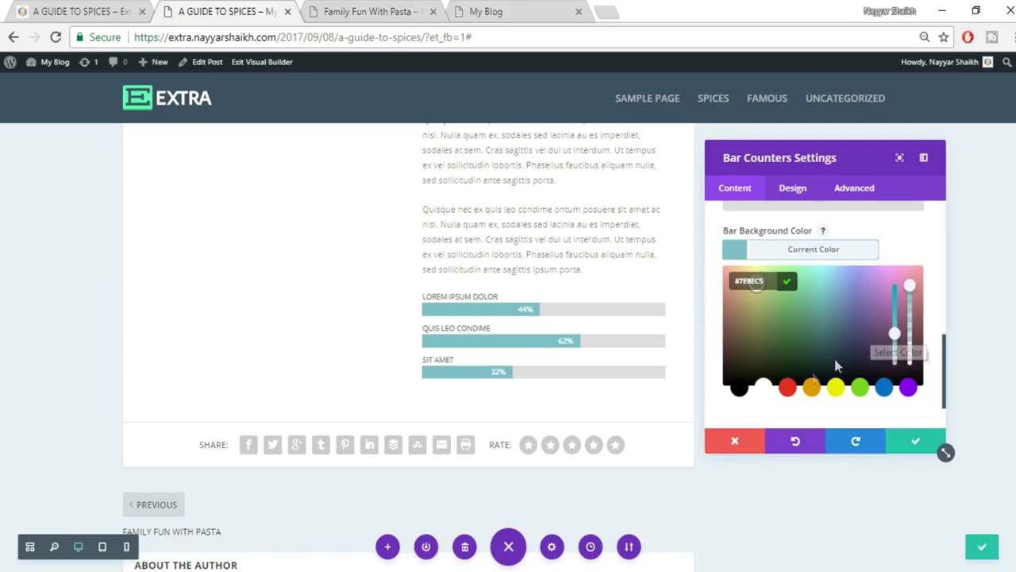
click(788, 388)
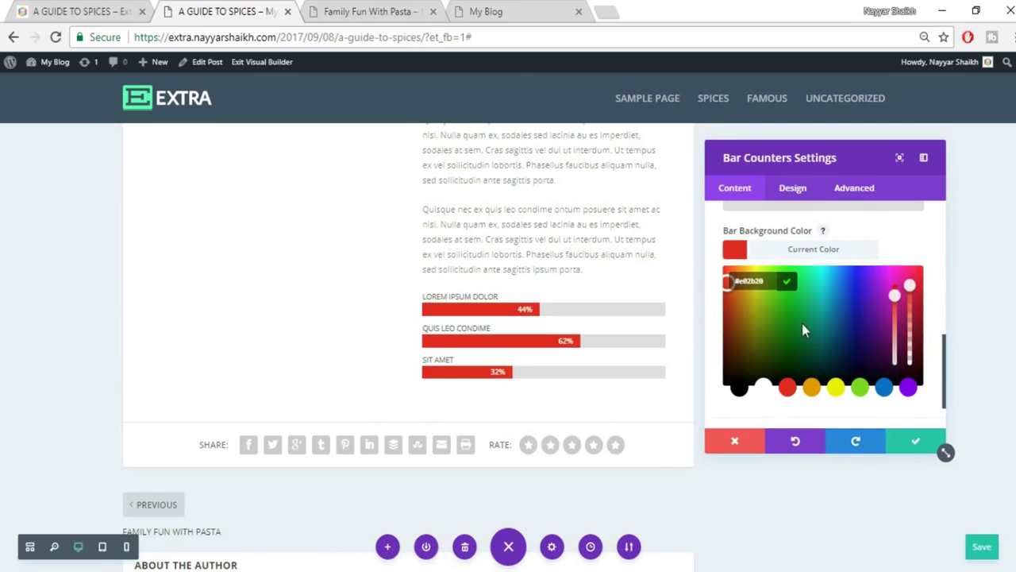
click(728, 305)
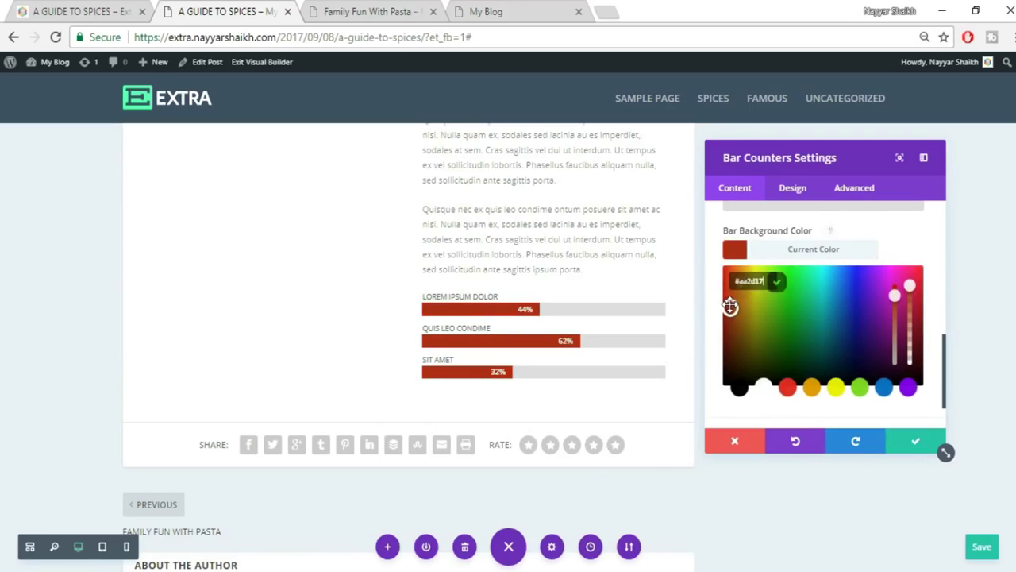
drag(729, 301, 726, 277)
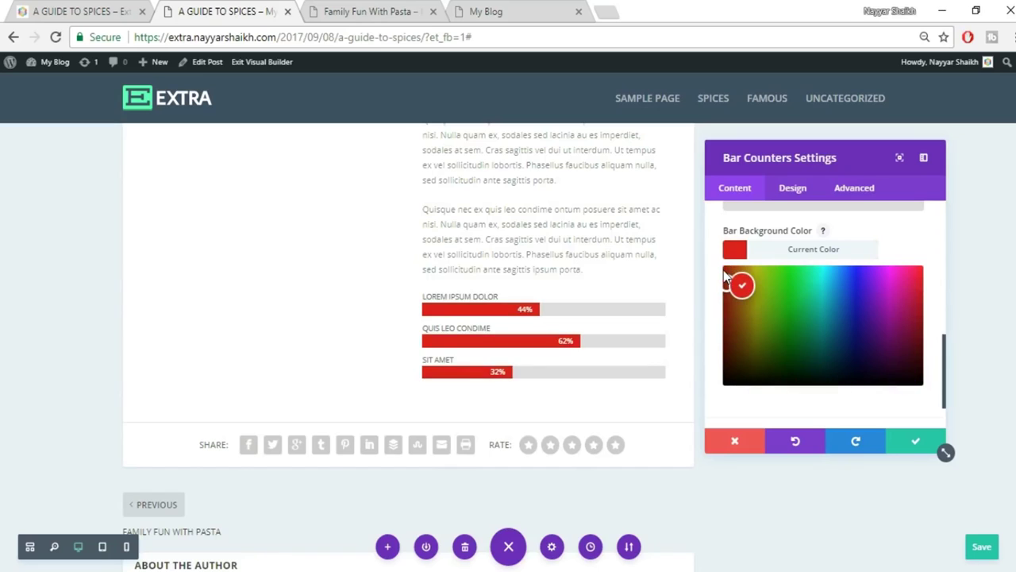
click(736, 292)
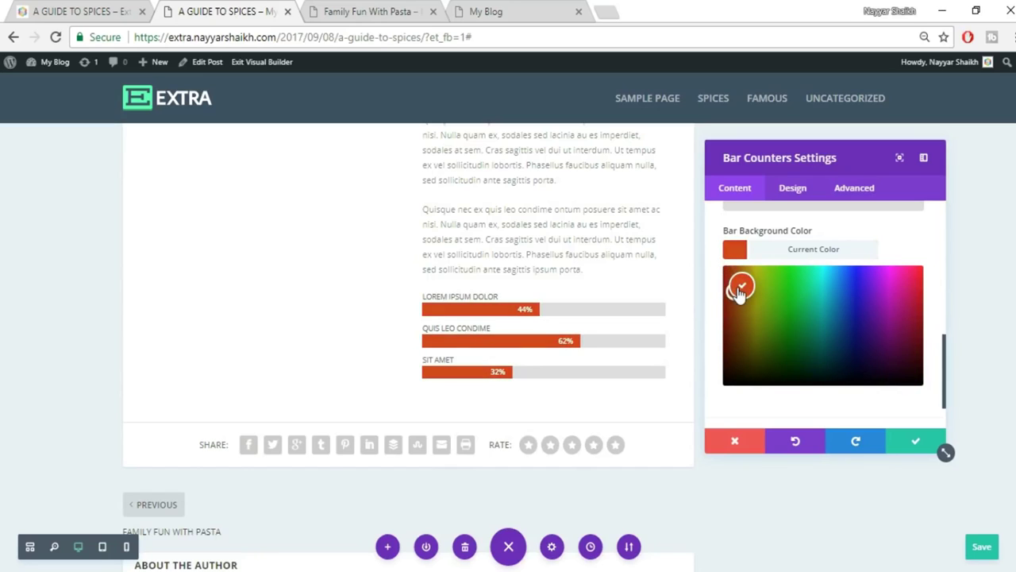
drag(735, 293, 740, 292)
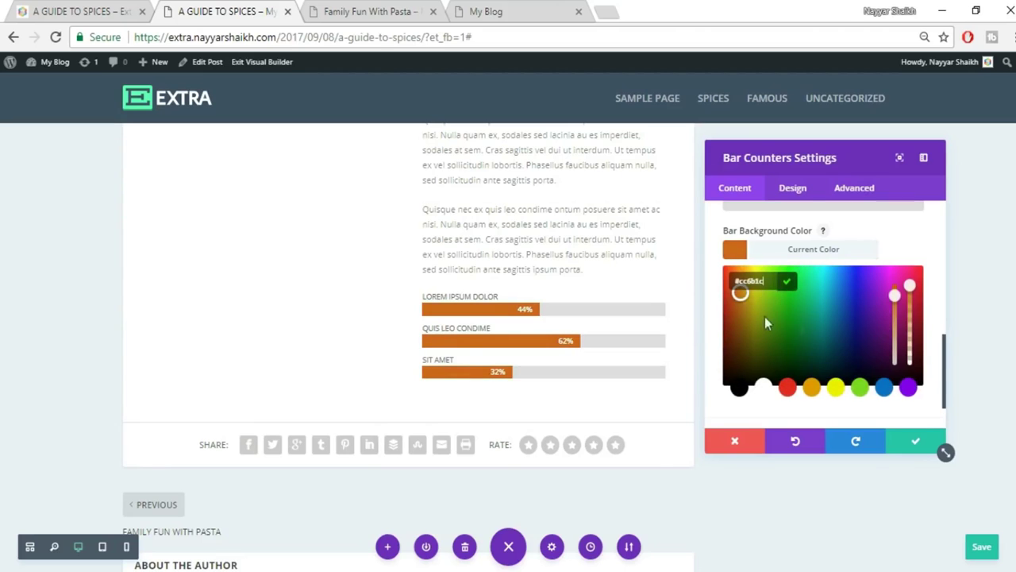
click(788, 387)
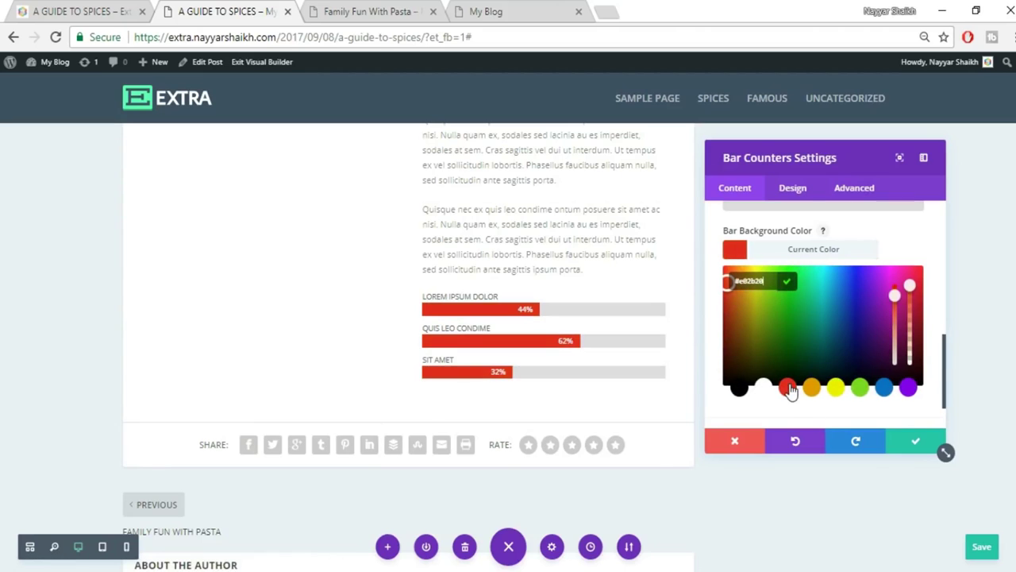
click(829, 249)
scroll(877, 373, up, 2)
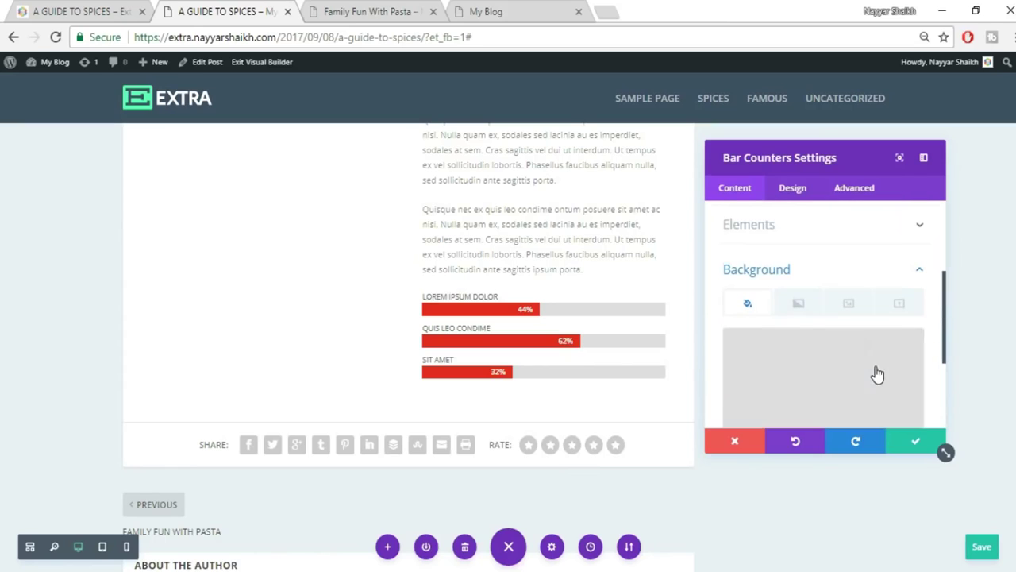
Make the bar titles bold and set their font size to 14px.
click(877, 269)
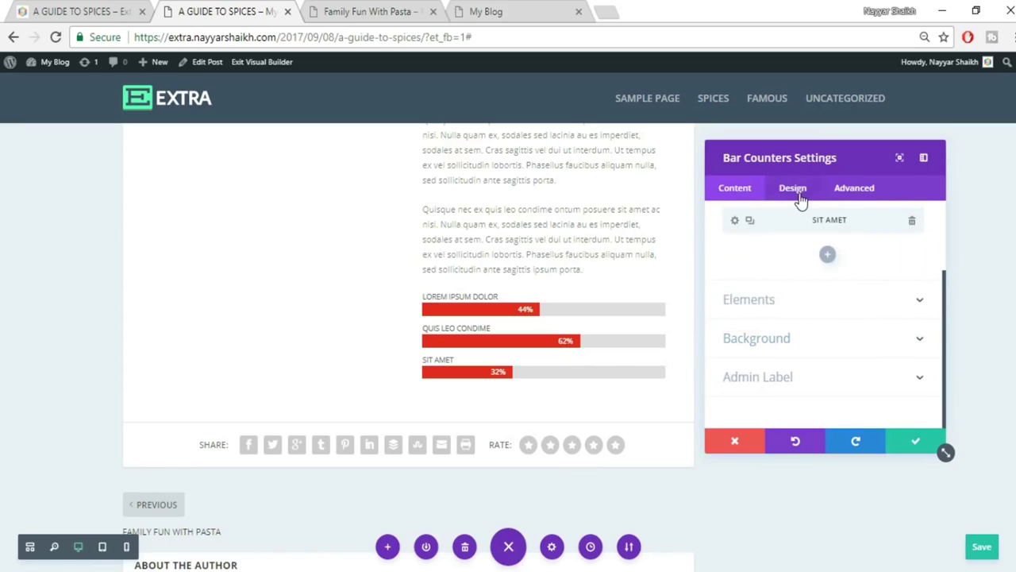
click(794, 191)
click(804, 259)
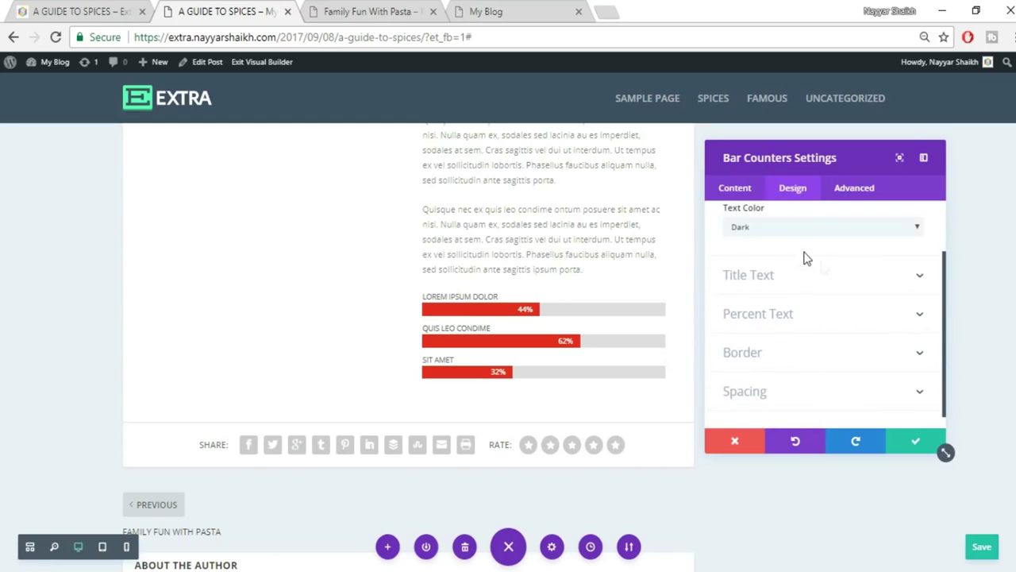
click(830, 276)
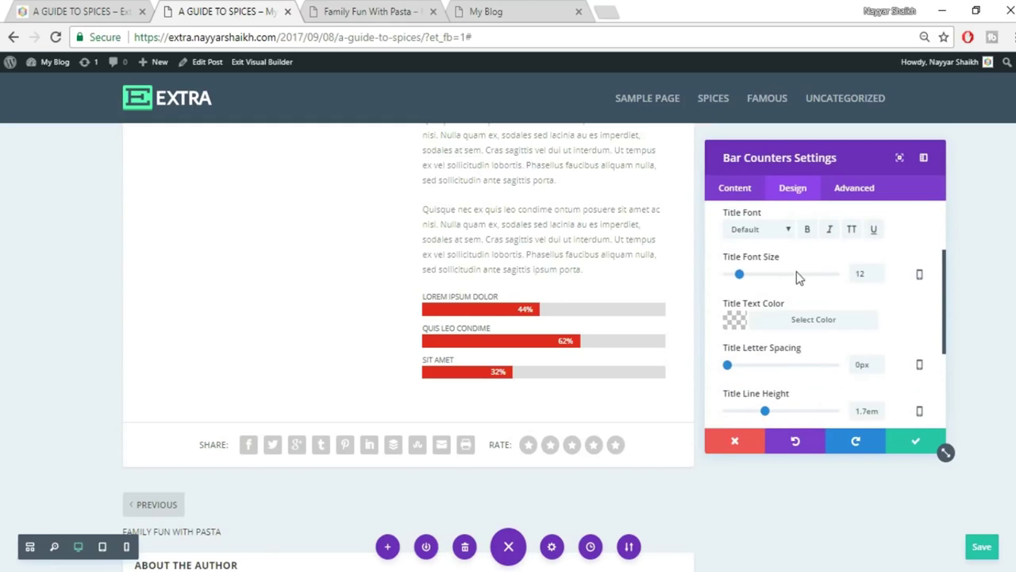
click(57, 9)
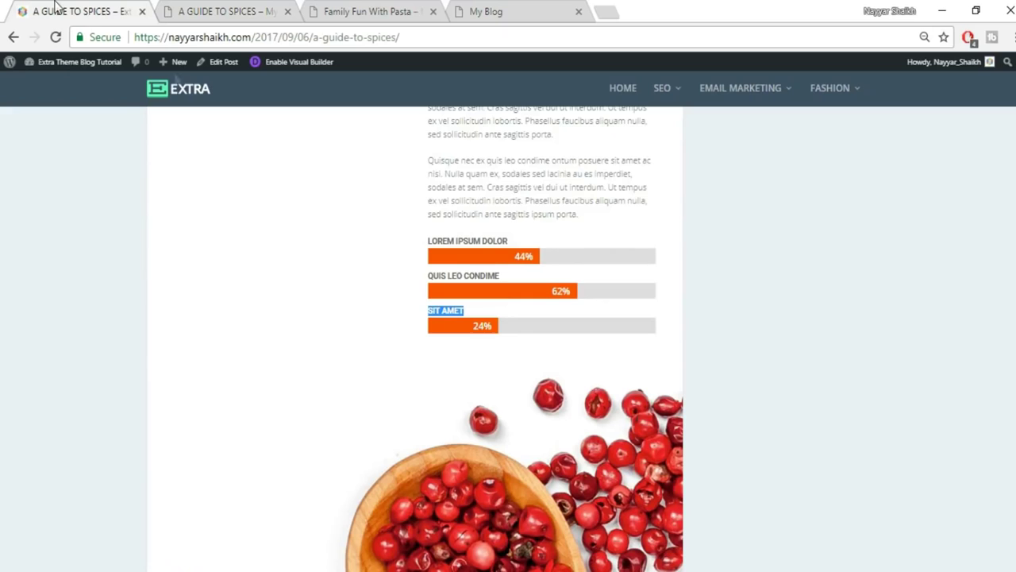
click(204, 12)
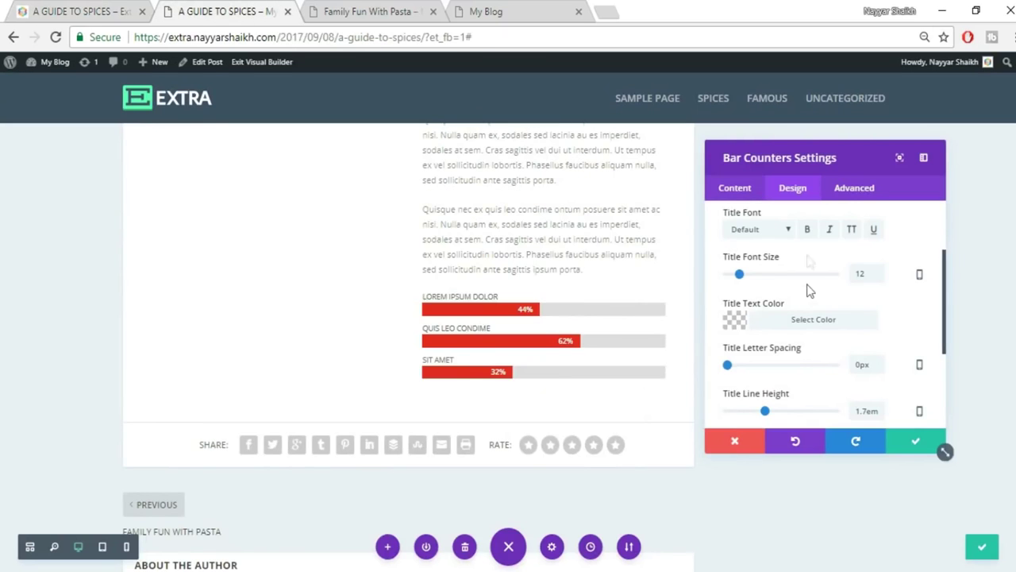
click(807, 229)
drag(867, 274, 848, 284)
text(15)
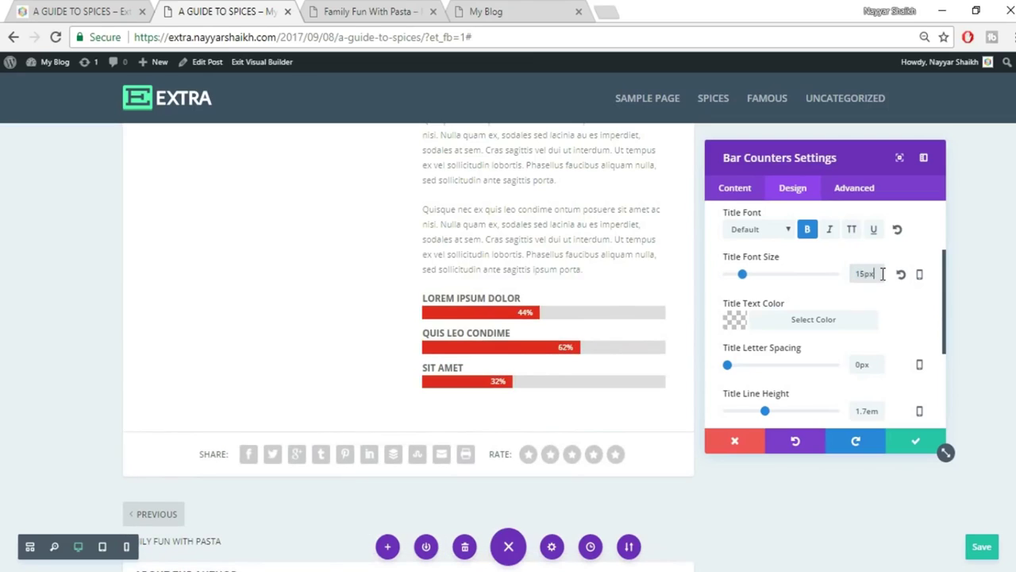
text(14px)
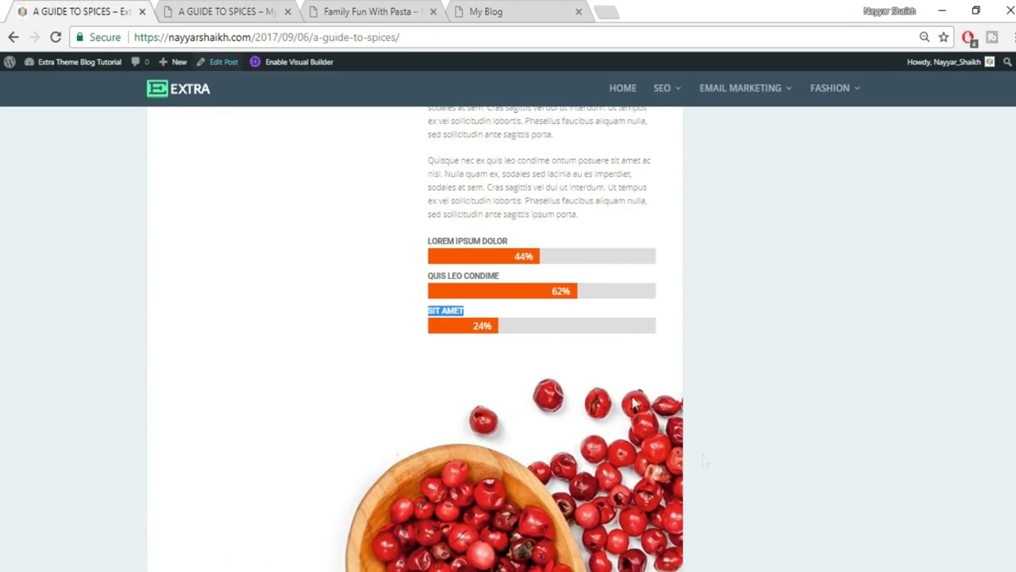
click(547, 267)
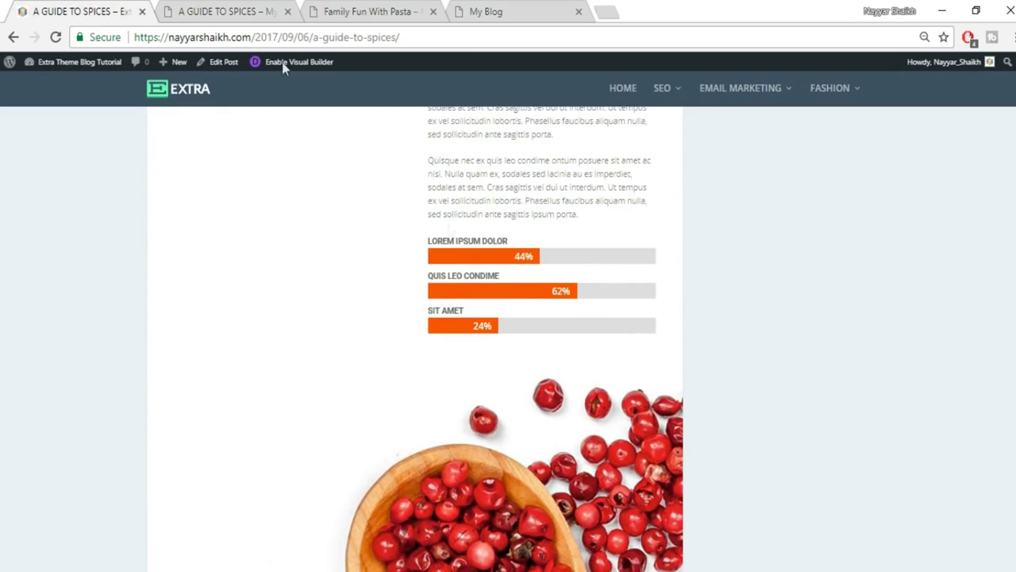
Set the percent label font size to 18px and save the bar counters.
click(186, 10)
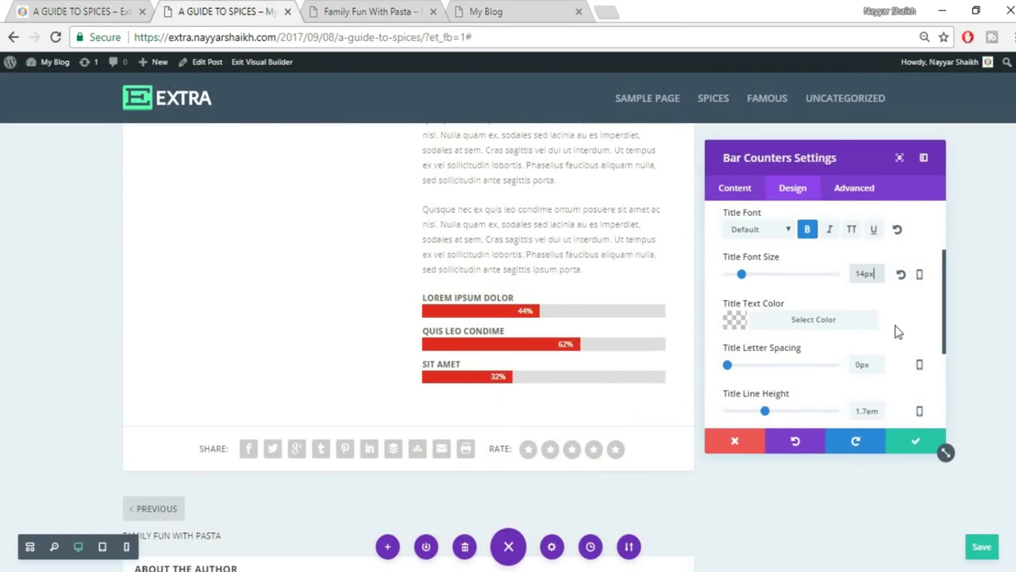
scroll(896, 329, down, 2)
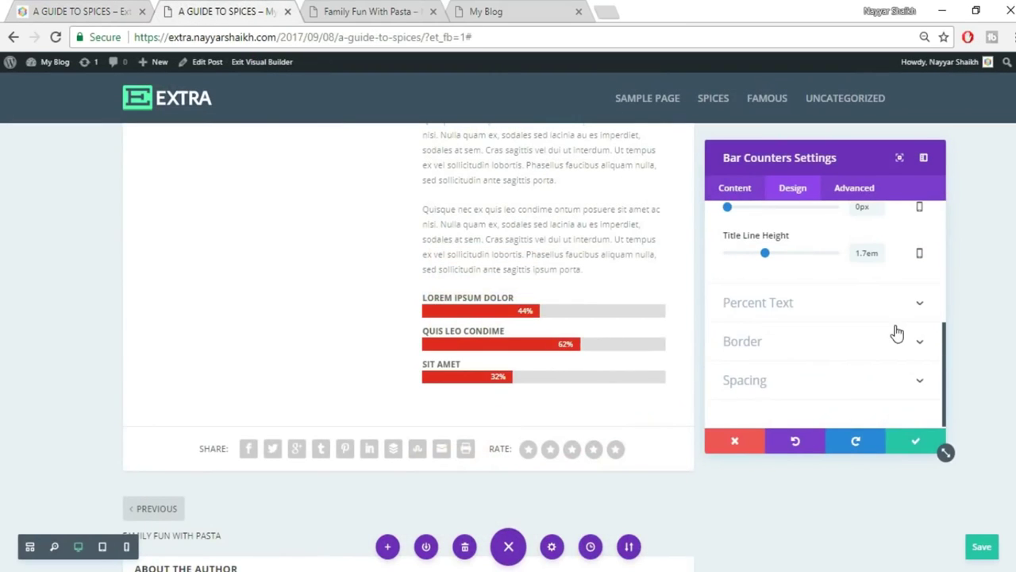
click(791, 310)
drag(879, 271, 835, 281)
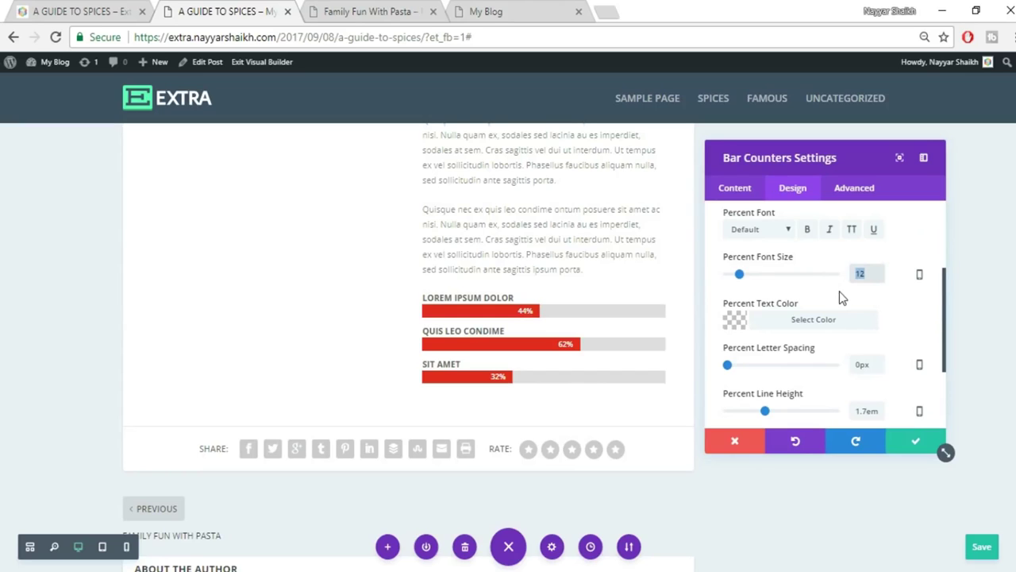
text(15)
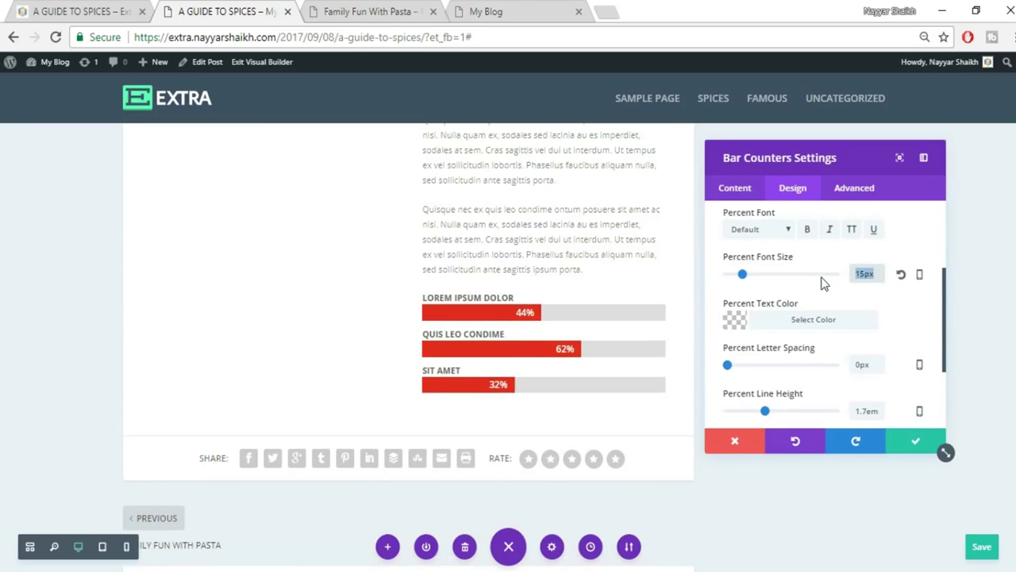
text(18)
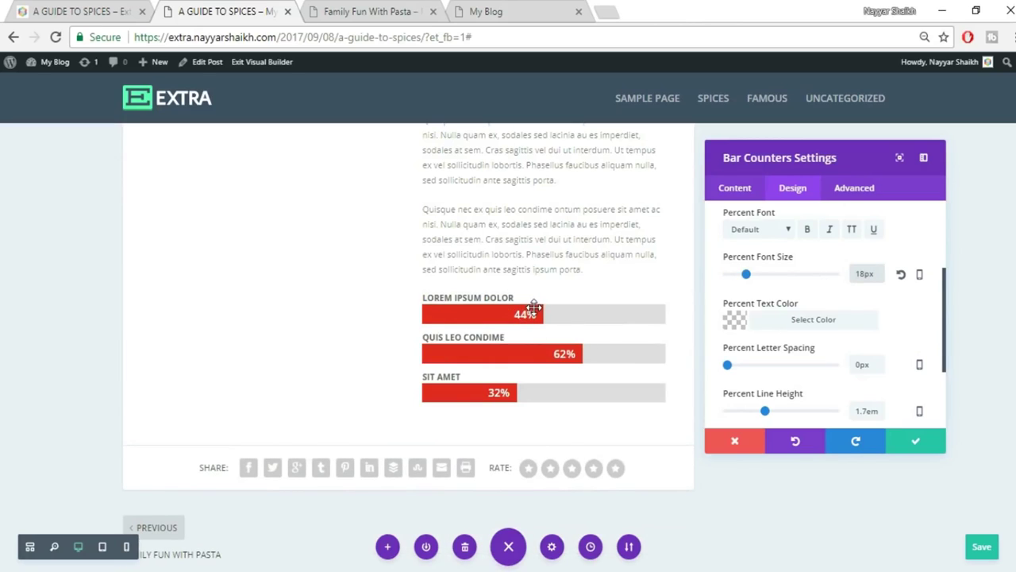
click(913, 445)
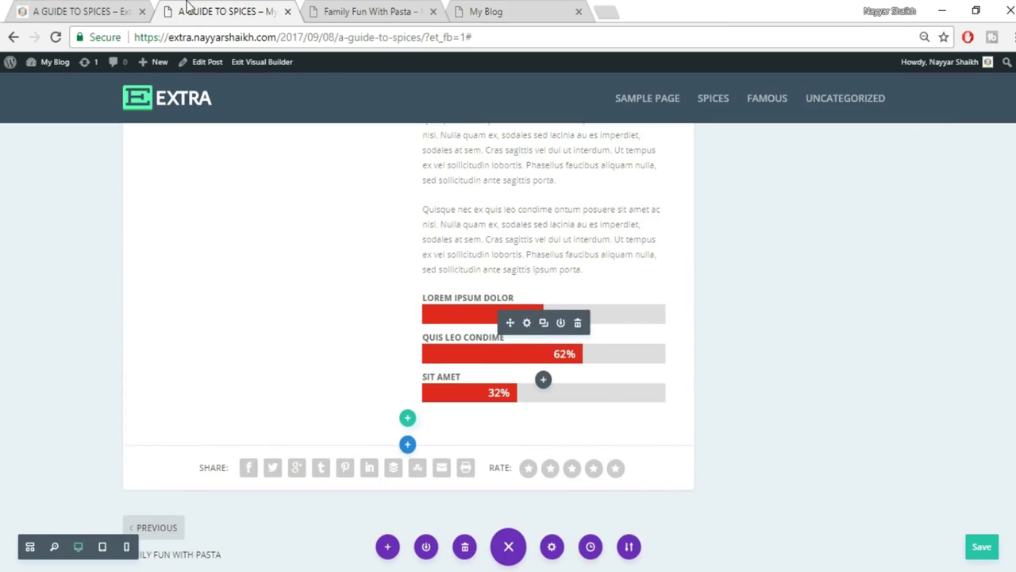
Look over the live Guide to Spices post for comparison, then return to the builder.
click(33, 8)
scroll(787, 293, down, 3)
scroll(785, 315, up, 2)
scroll(547, 379, down, 2)
click(209, 10)
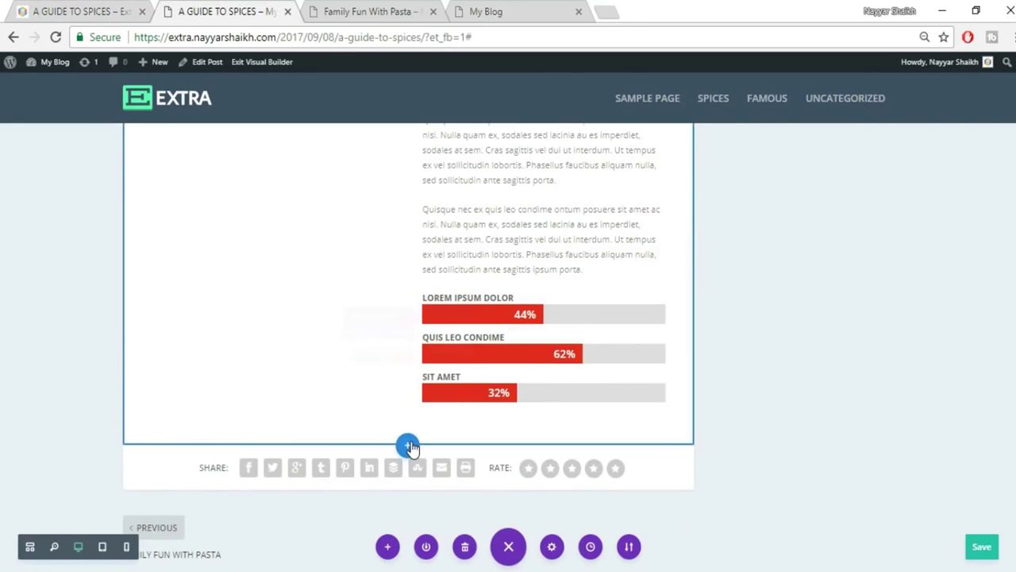
Add a fullwidth section with a Fullwidth Image module below the bar counters.
click(408, 446)
click(479, 404)
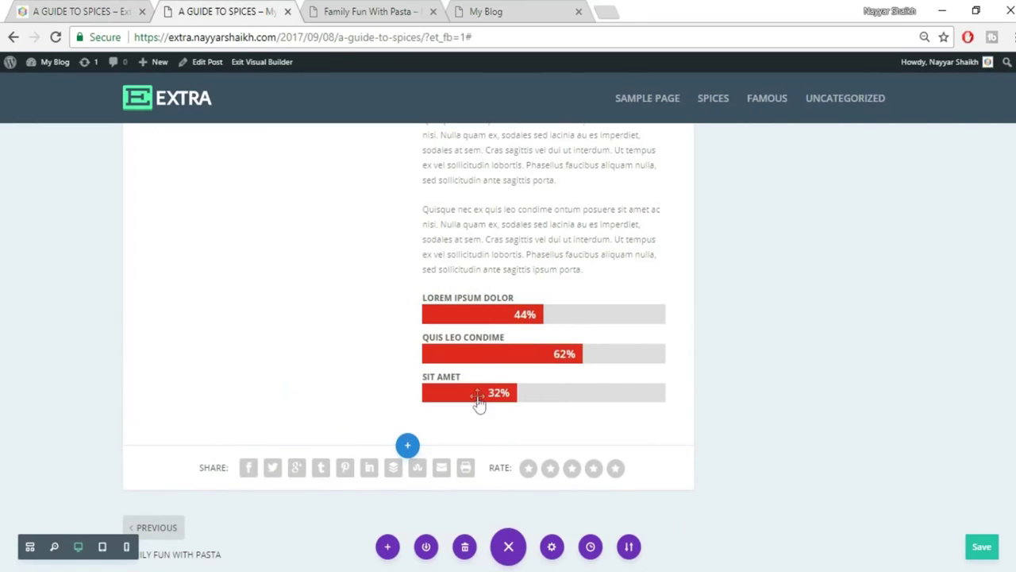
click(368, 387)
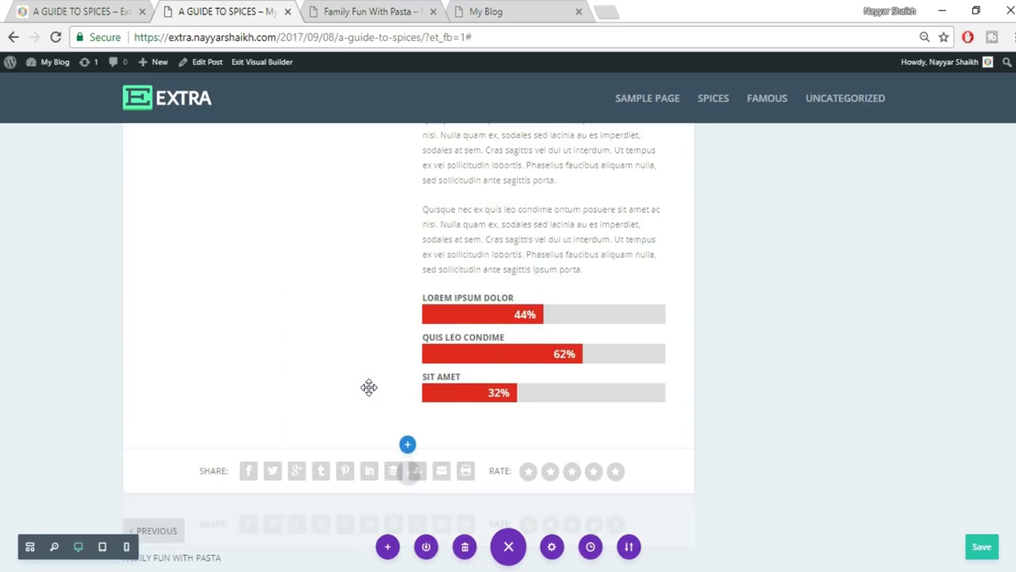
Upload the 0416 peppercorn photo and insert it into the fullwidth image module.
click(897, 298)
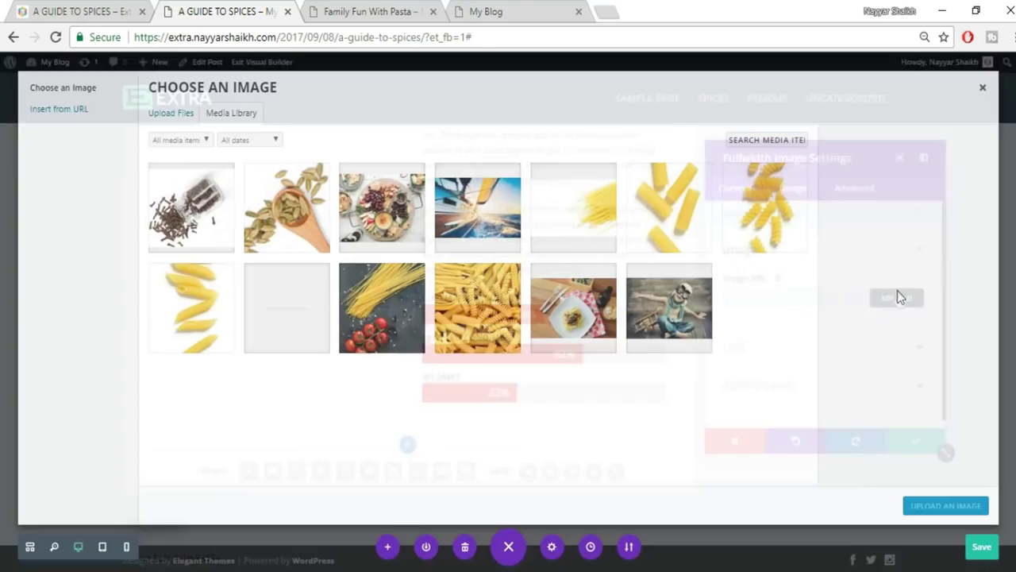
click(169, 115)
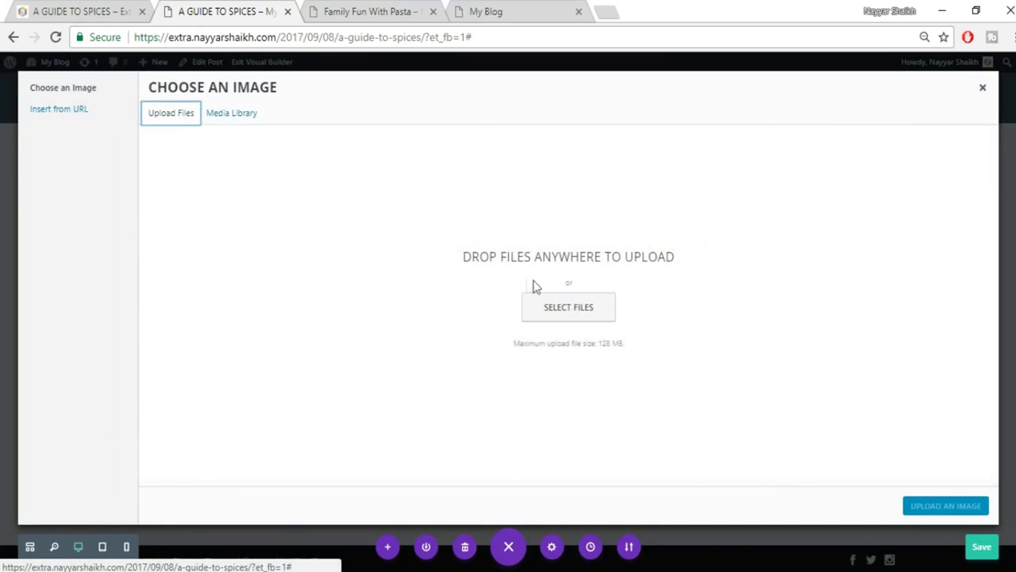
click(555, 308)
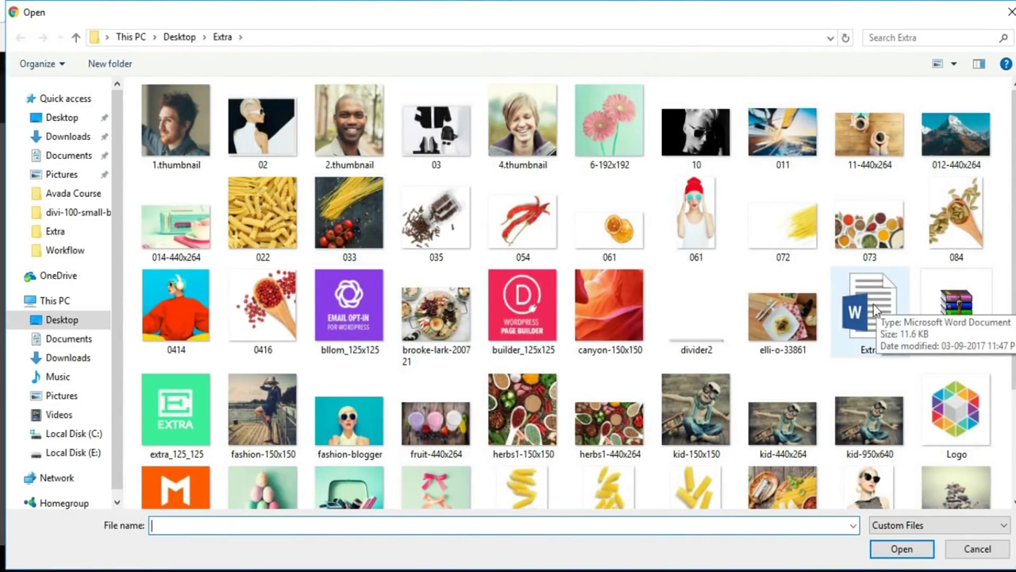
click(286, 311)
click(893, 552)
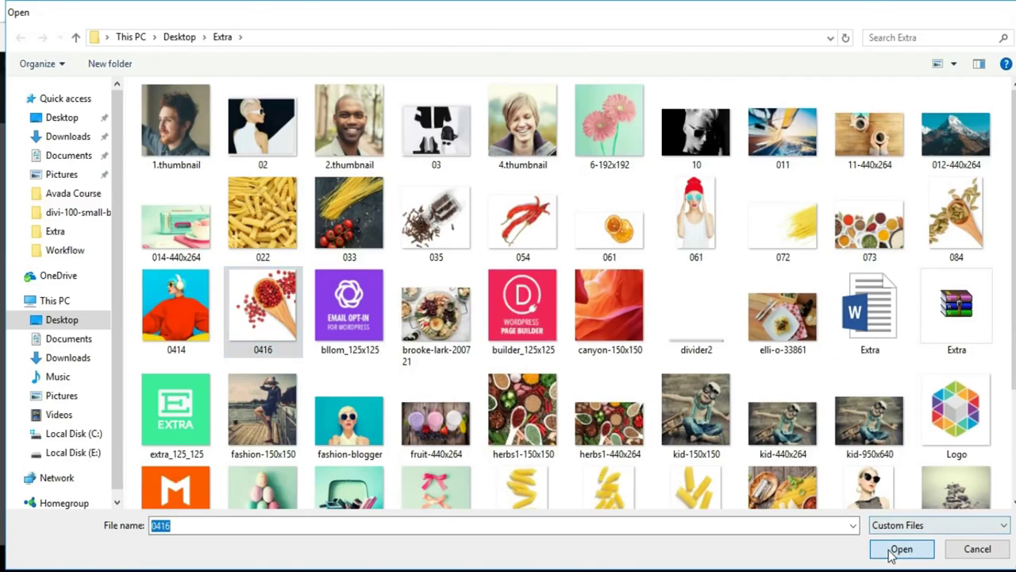
click(977, 511)
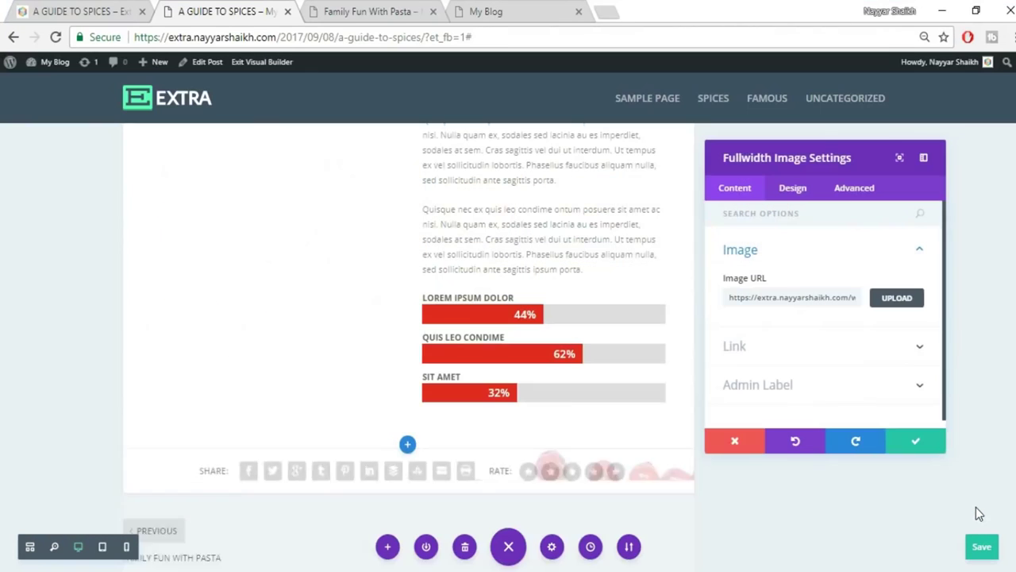
Save the fullwidth image settings and check the live post's cloves section for reference.
click(908, 445)
scroll(907, 460, up, 4)
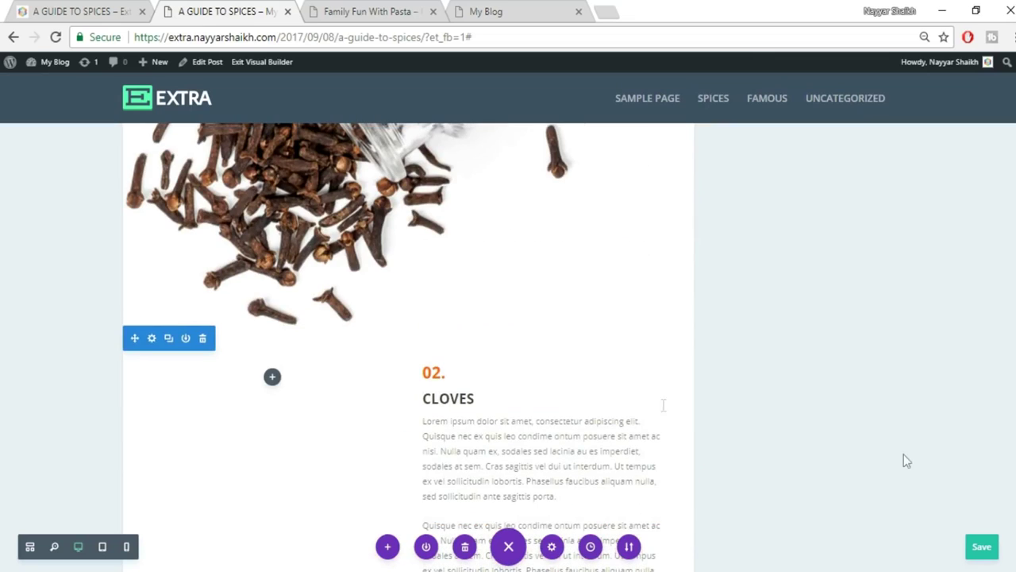
click(76, 11)
scroll(353, 290, down, 5)
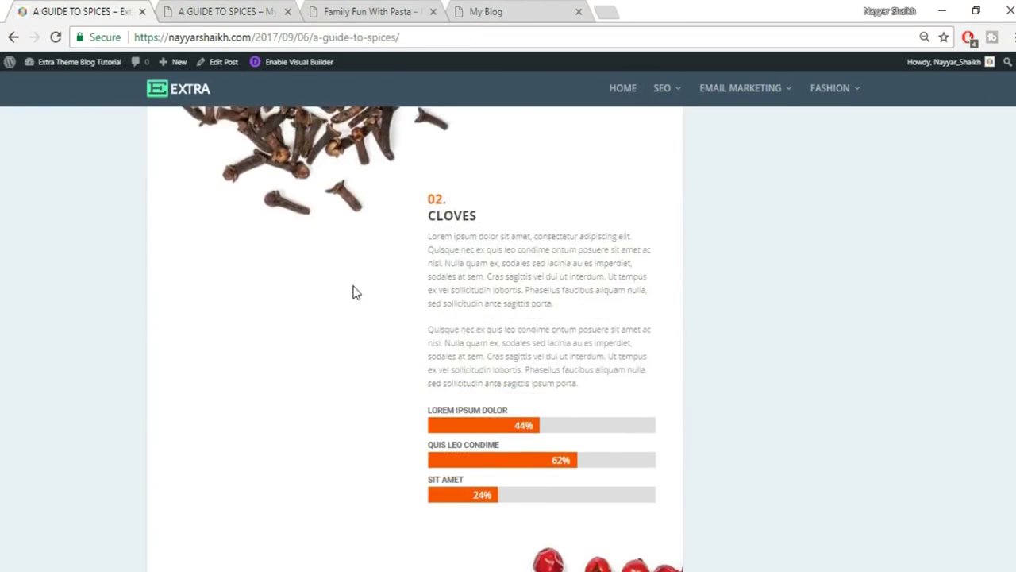
scroll(355, 293, up, 3)
scroll(516, 366, down, 1)
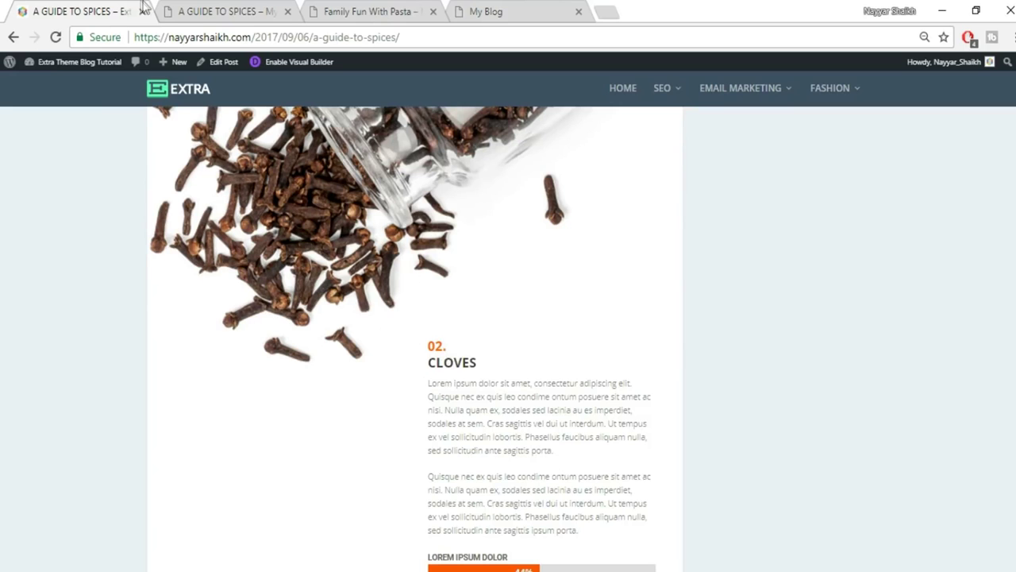
click(200, 6)
scroll(468, 365, down, 2)
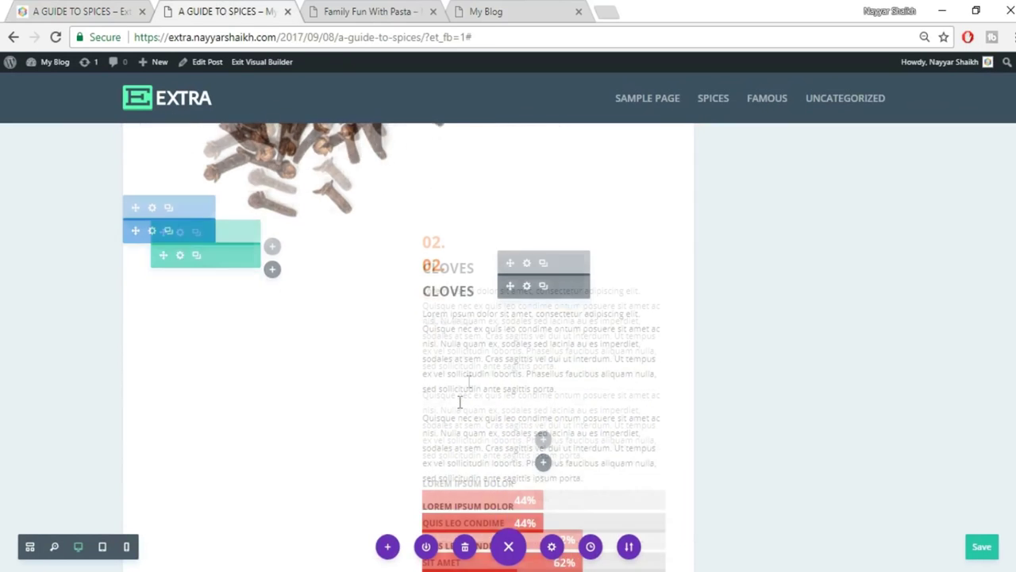
scroll(508, 324, up, 1)
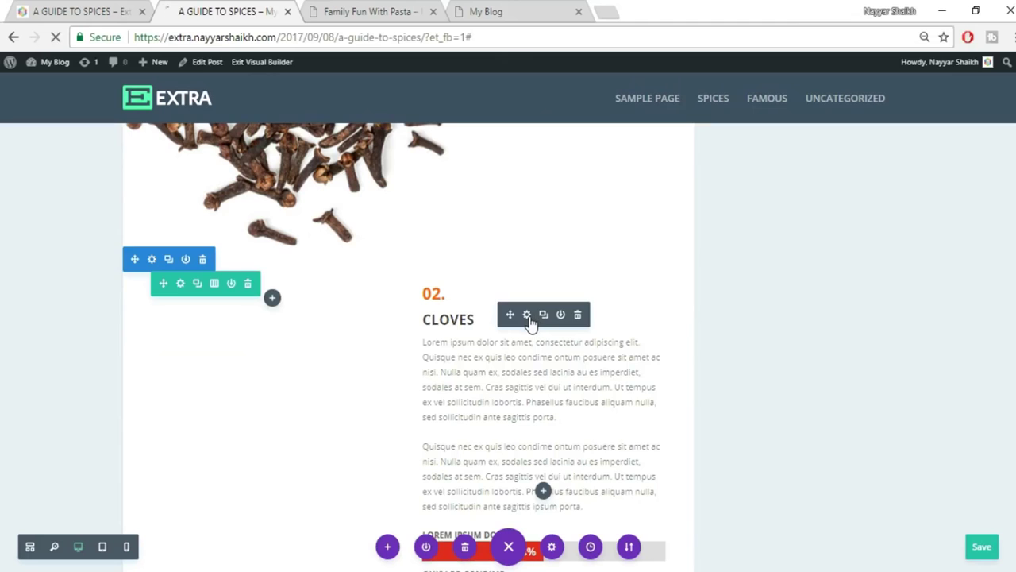
Give the CLOVES text block a -100 top margin in Design > Spacing and save.
click(526, 314)
click(796, 188)
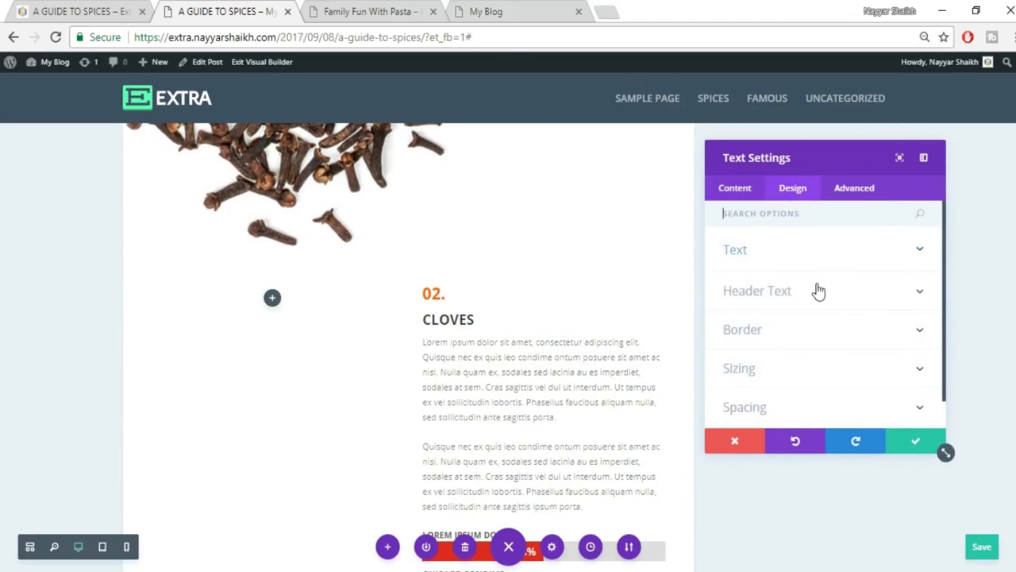
click(737, 372)
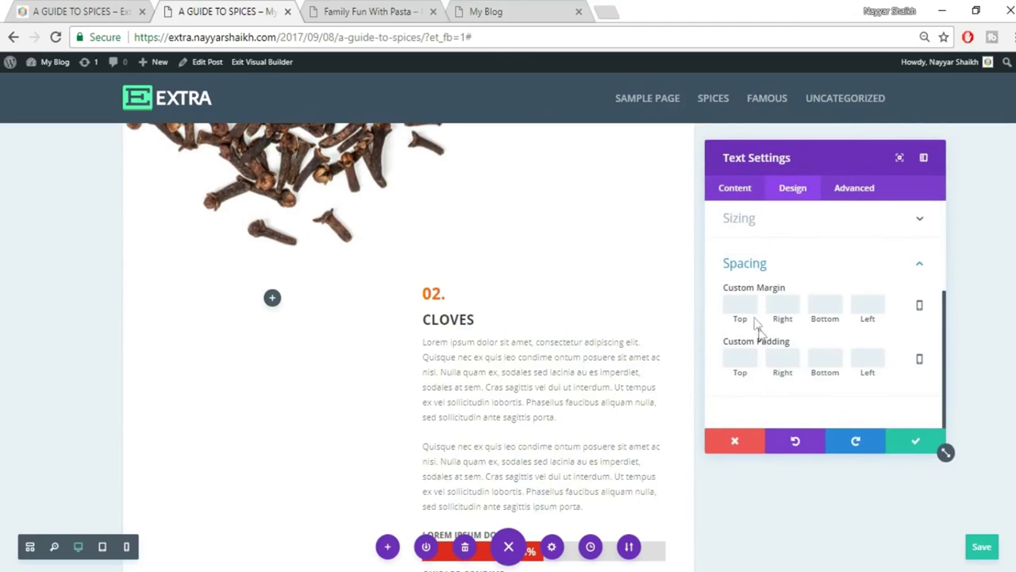
text(-100)
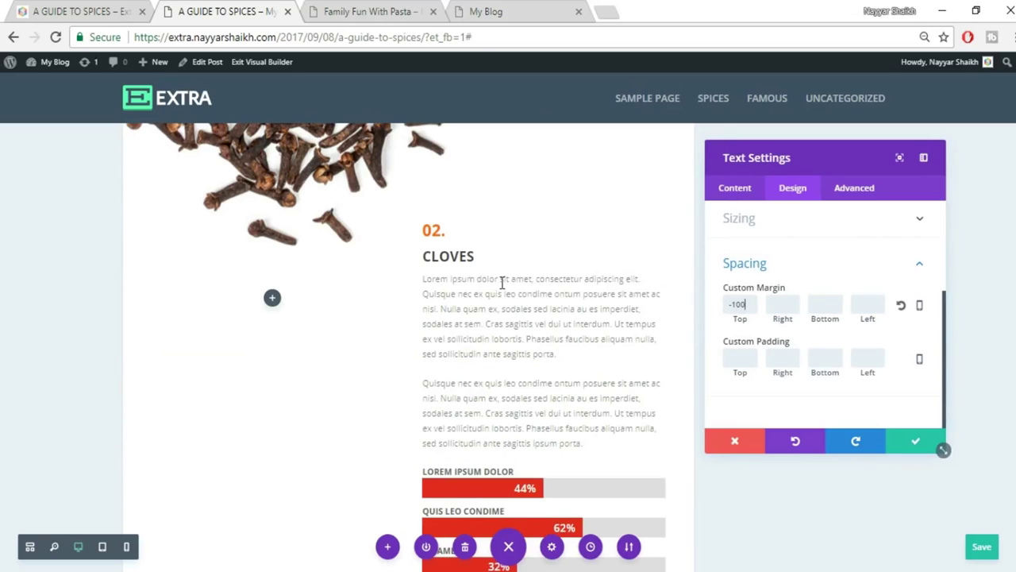
click(917, 442)
scroll(916, 442, down, 2)
scroll(917, 449, down, 4)
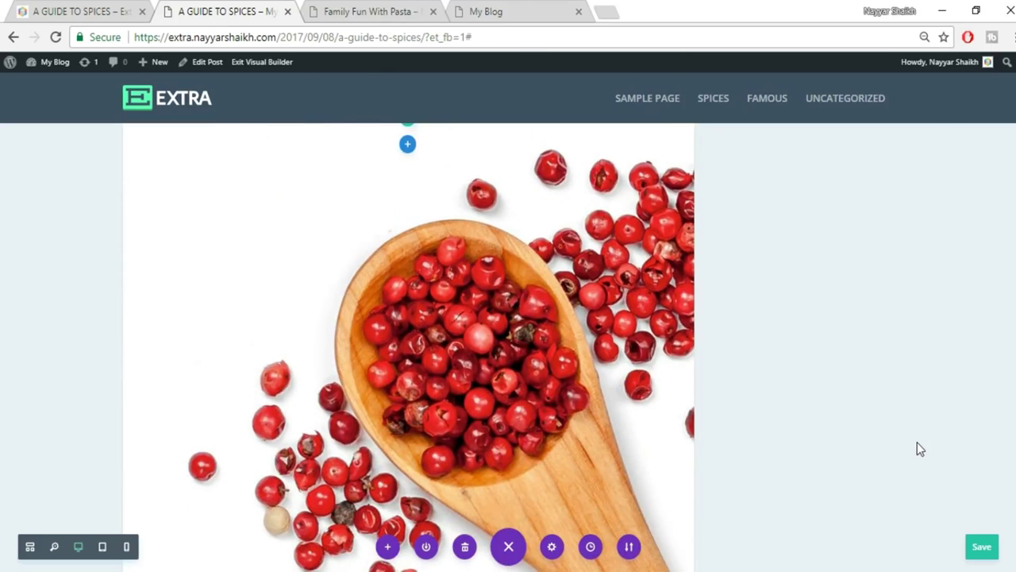
Check the live post's Hawthorn section for reference, then return to the builder.
click(71, 9)
scroll(687, 361, down, 12)
scroll(688, 365, up, 1)
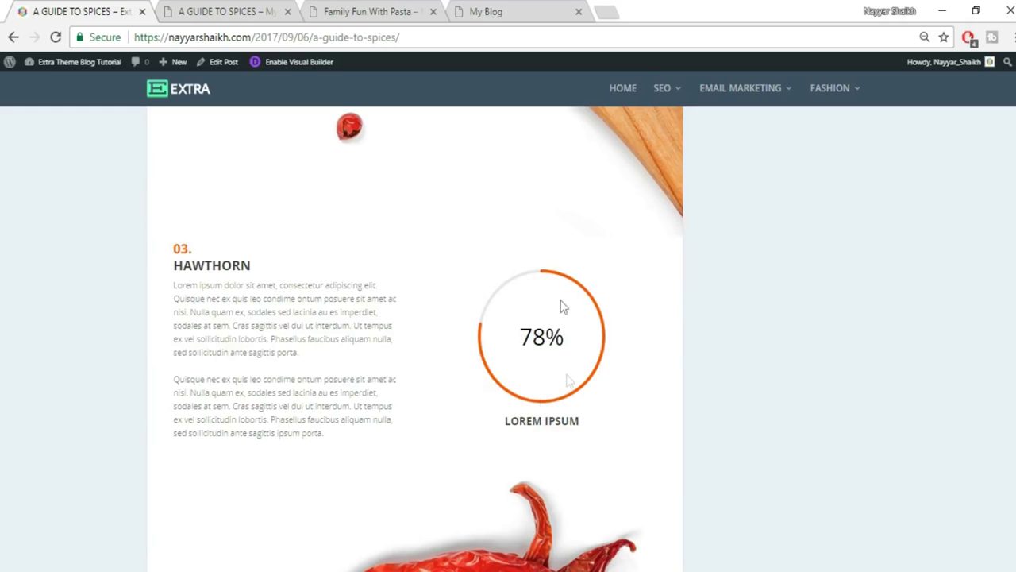
click(230, 13)
scroll(665, 349, down, 5)
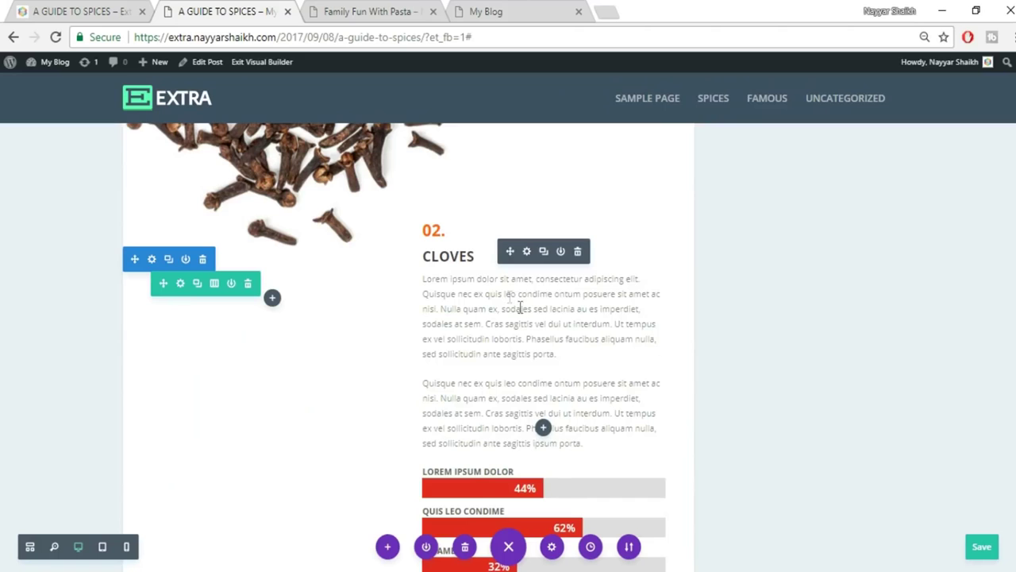
Duplicate the CLOVES text block and add a regular two-column section below the peppercorn image.
click(544, 253)
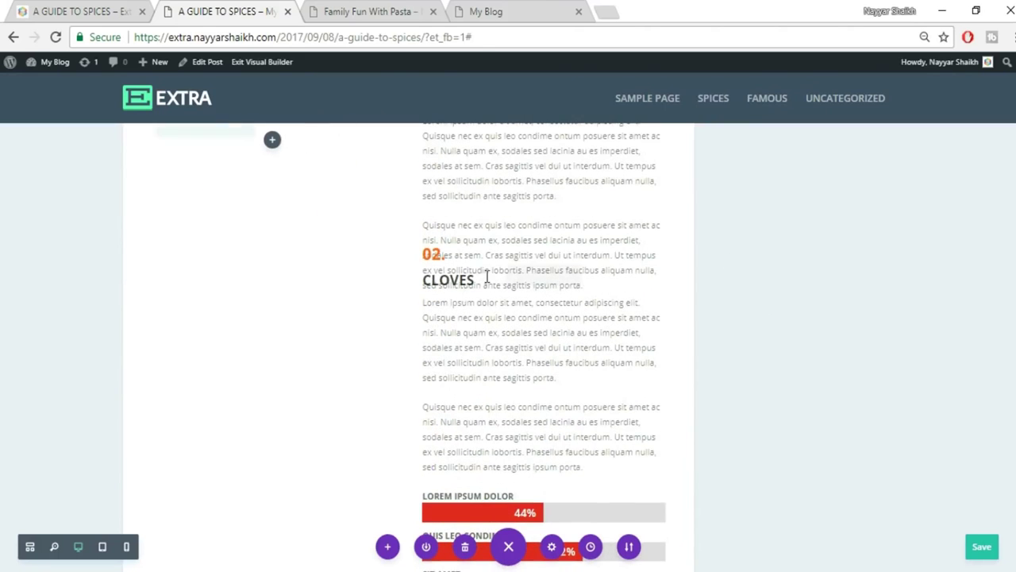
scroll(767, 327, down, 6)
scroll(768, 328, down, 5)
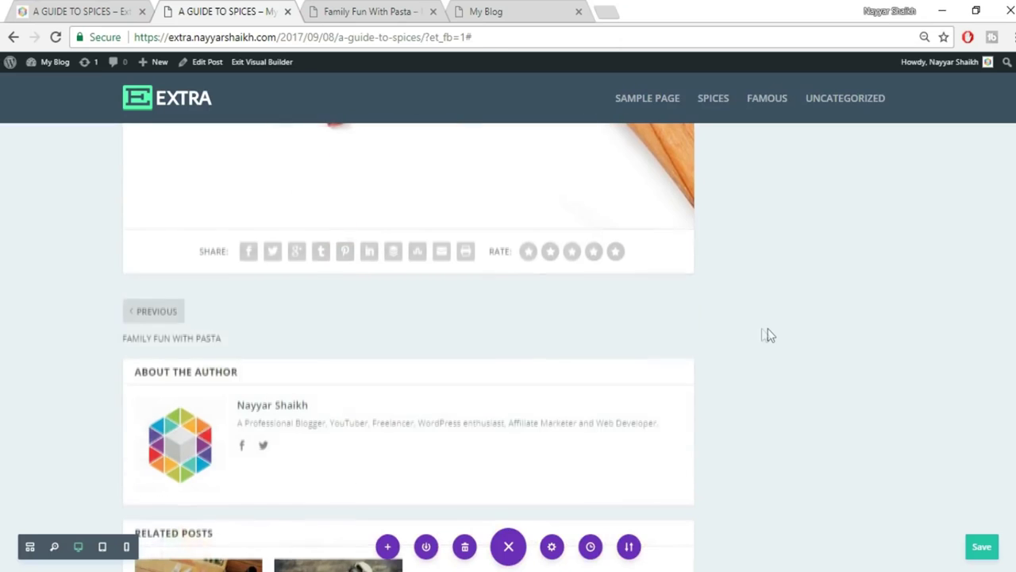
click(408, 229)
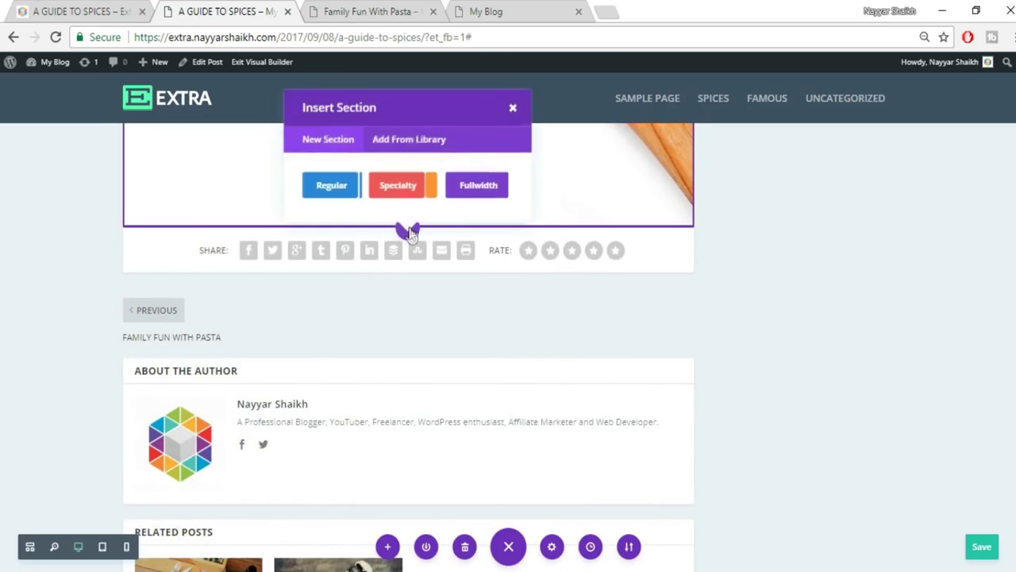
click(349, 192)
click(403, 370)
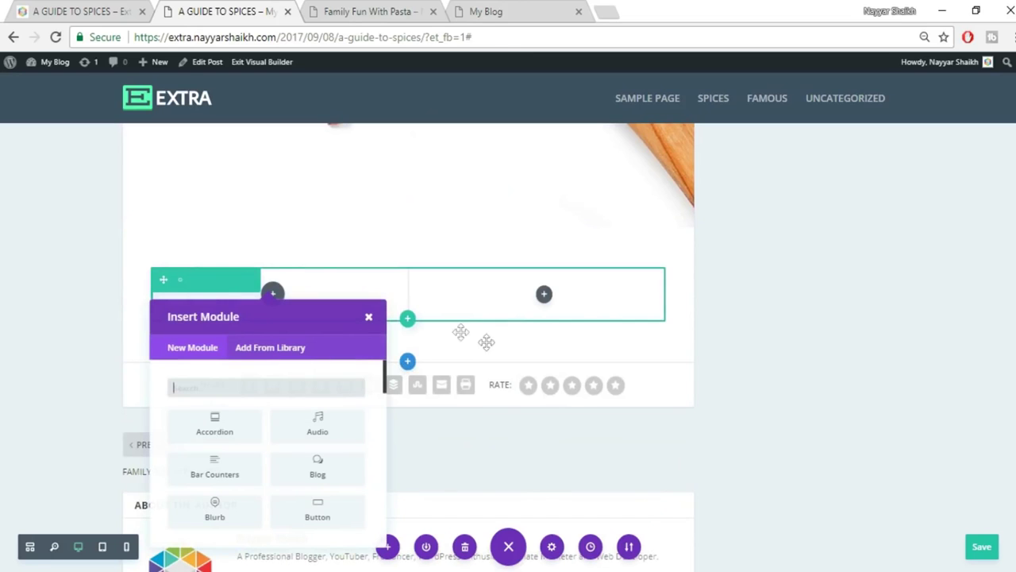
click(372, 321)
Drag the copied CLOVES text block into the new section's right column.
scroll(799, 353, up, 10)
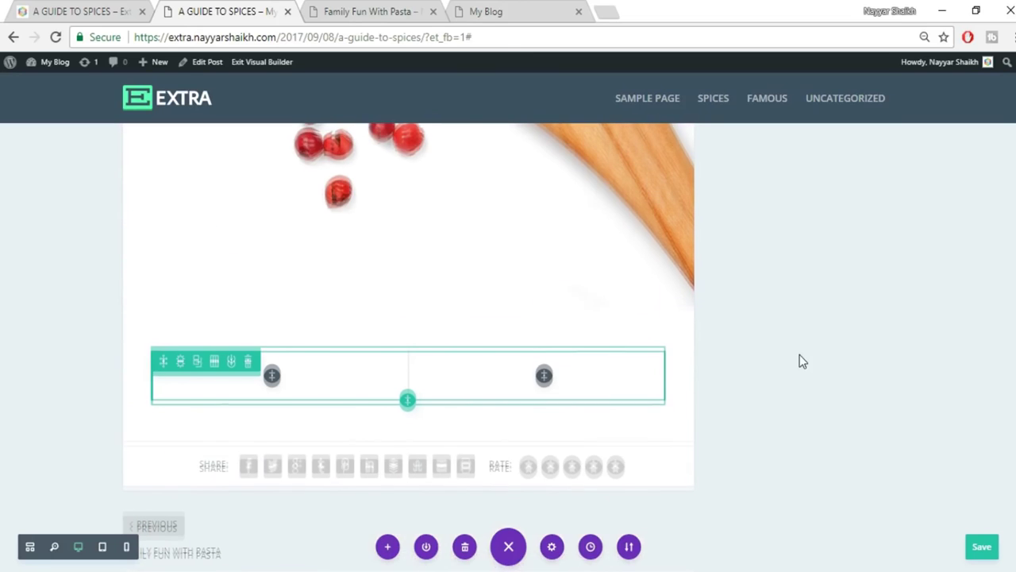
scroll(799, 361, up, 1)
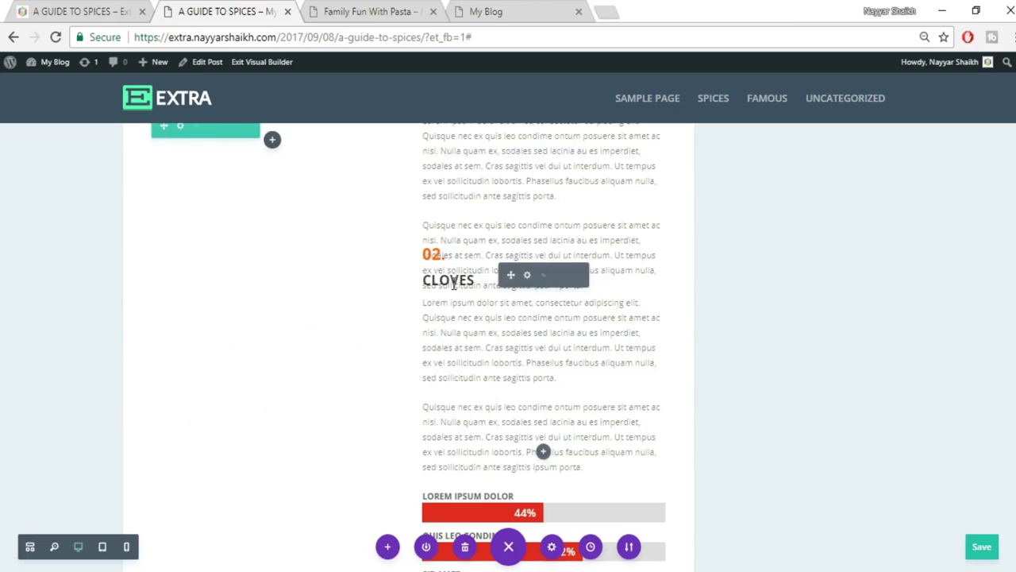
scroll(505, 341, down, 5)
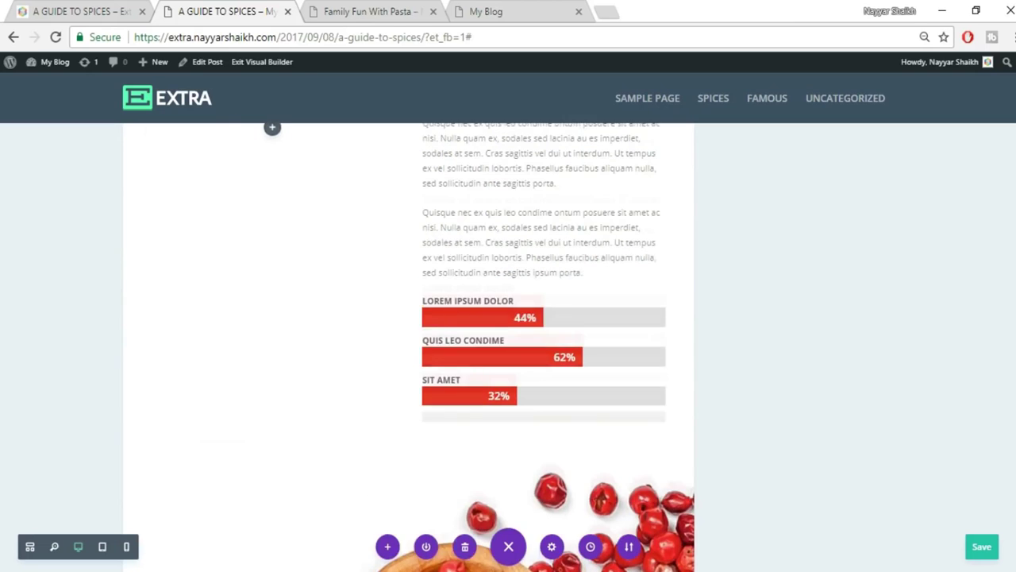
scroll(441, 347, down, 4)
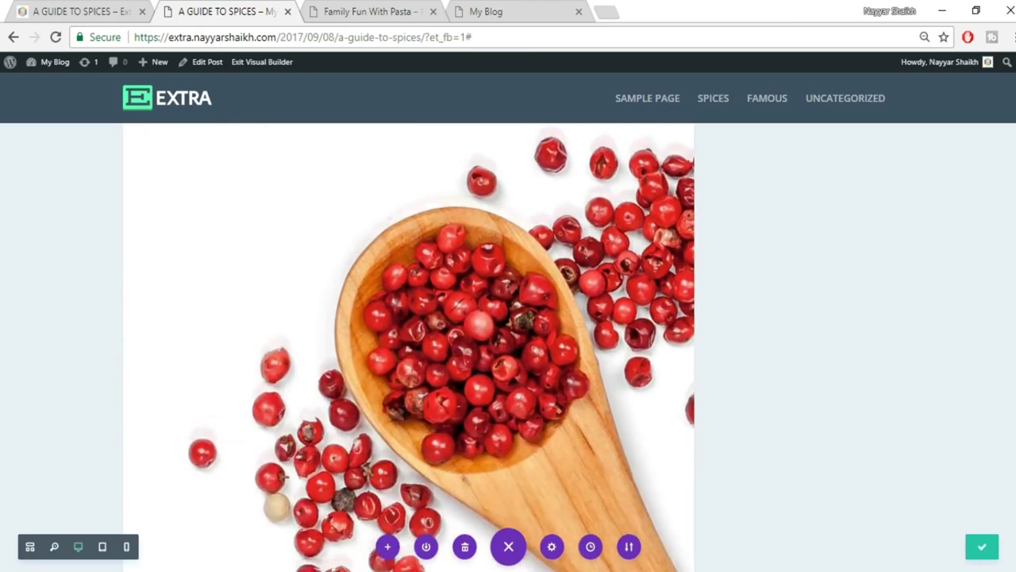
scroll(333, 350, down, 5)
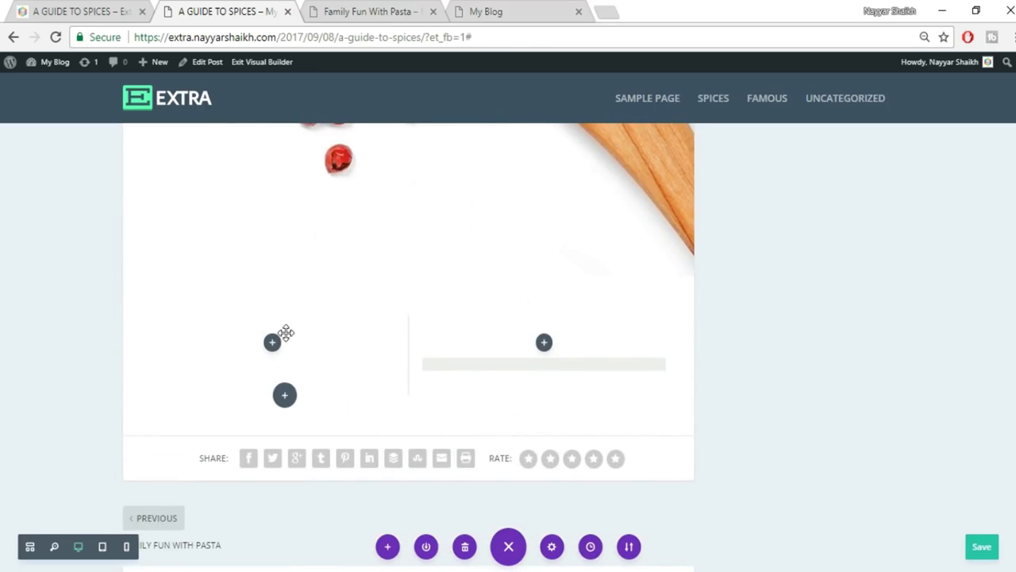
drag(572, 359, 694, 343)
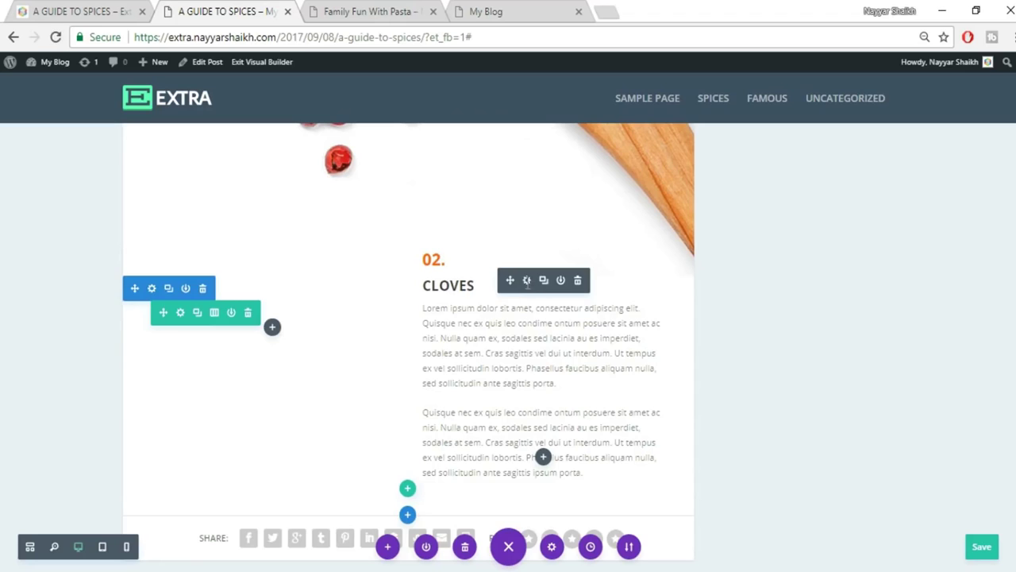
Clear the copied text block's -100px top margin and move it out of the right column.
click(526, 280)
click(793, 188)
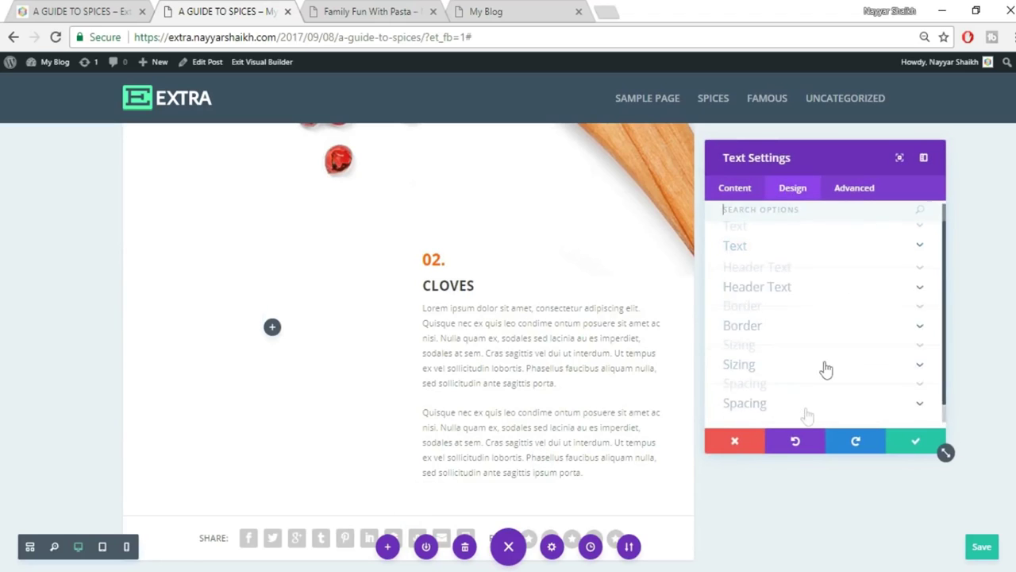
click(776, 385)
click(740, 304)
text(-100px)
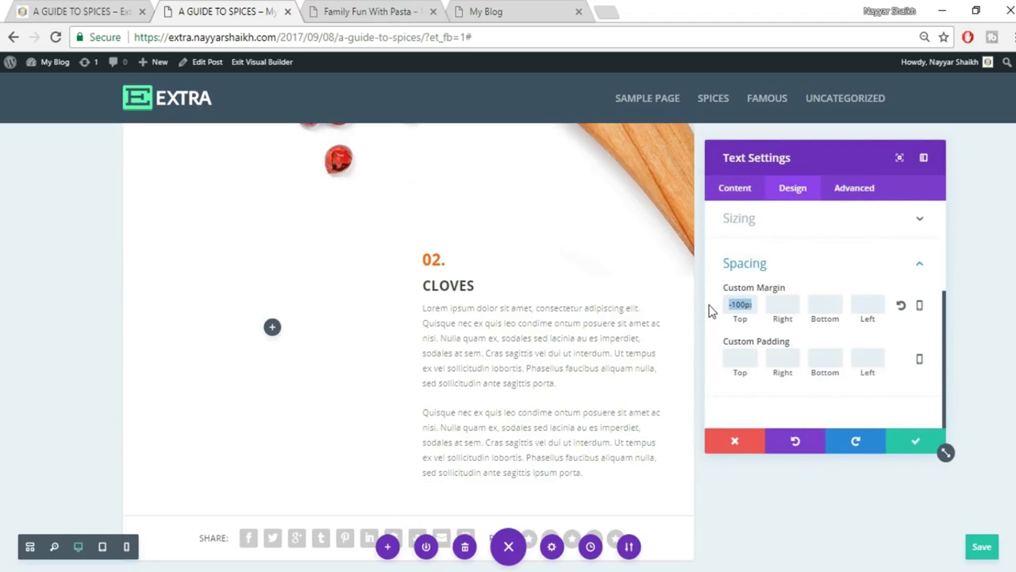
key(BackSpace)
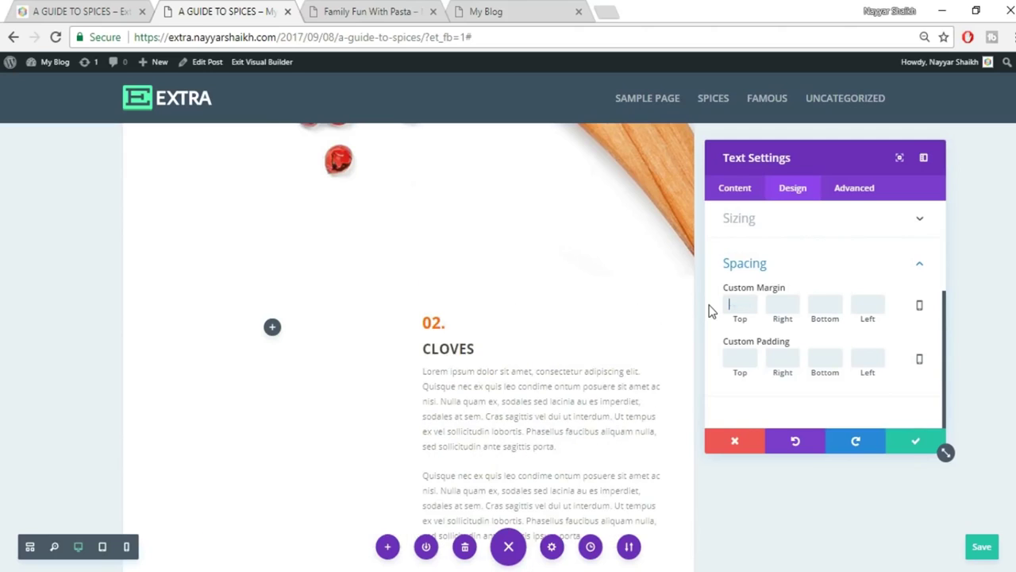
click(913, 443)
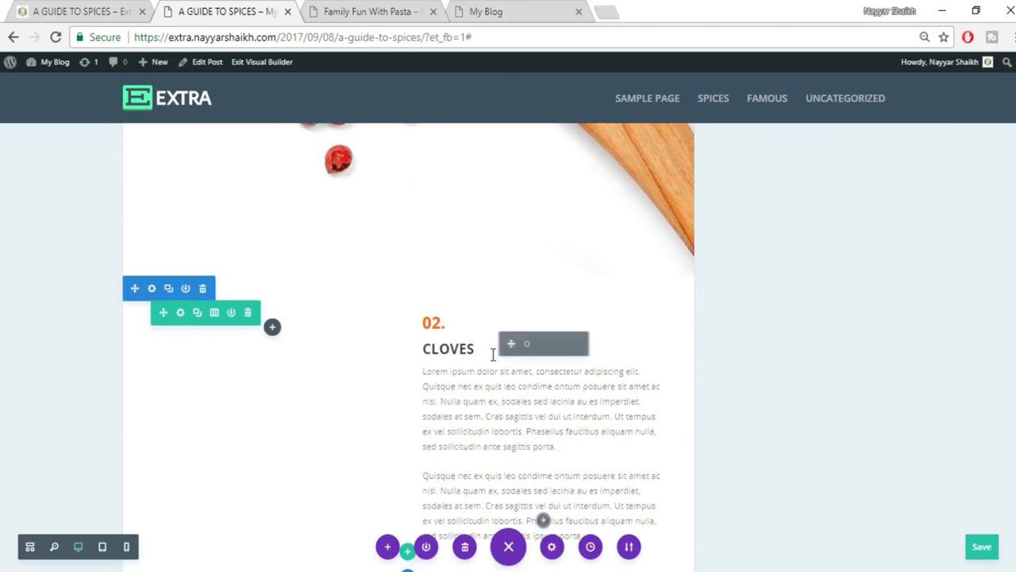
key(ctrl+z)
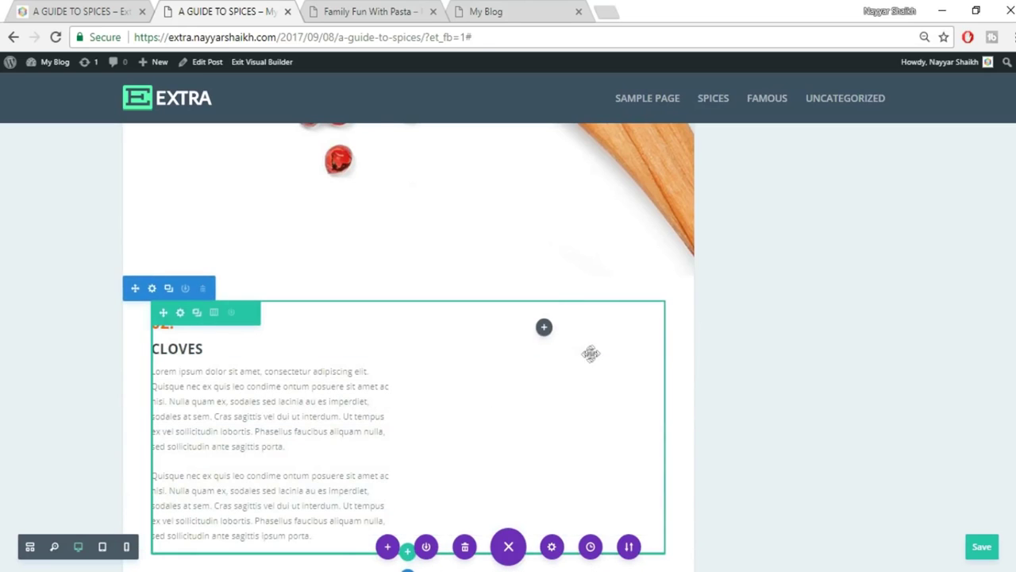
Change the copied block's heading to 03. HAWTHORN, pasting the name from the live post.
click(77, 8)
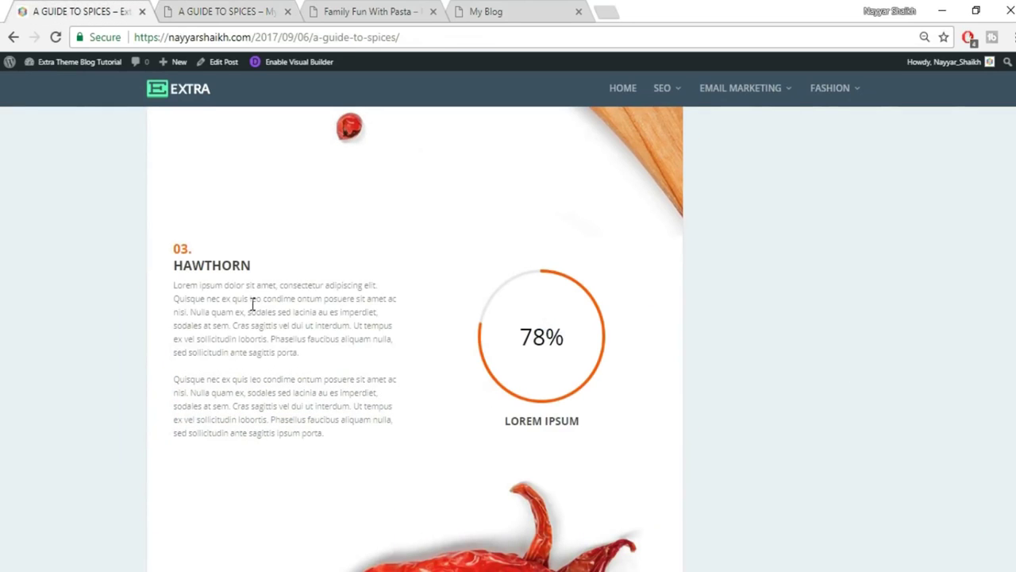
drag(252, 266, 164, 267)
key(ctrl+c)
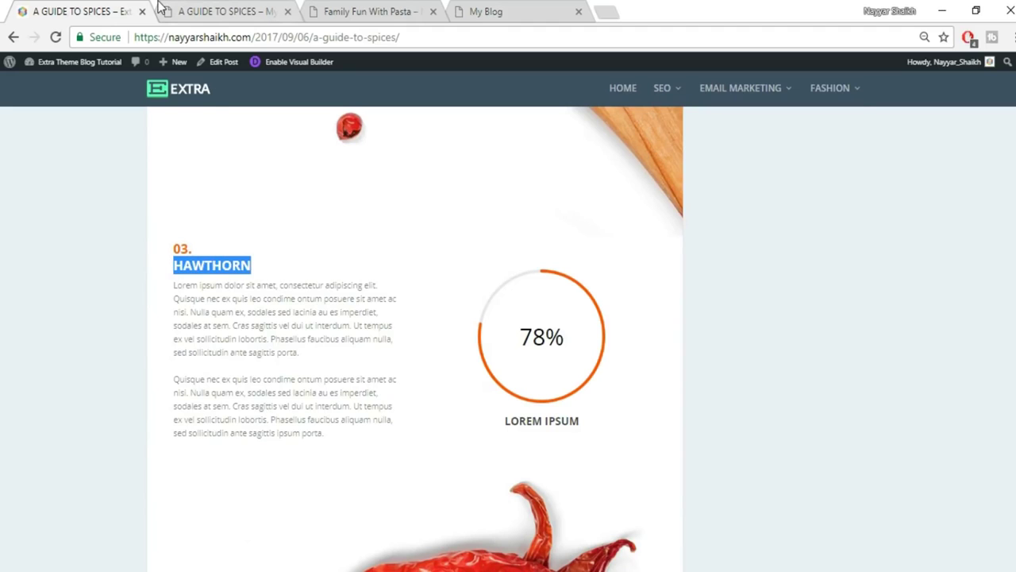
click(213, 10)
click(169, 324)
drag(169, 324, 170, 324)
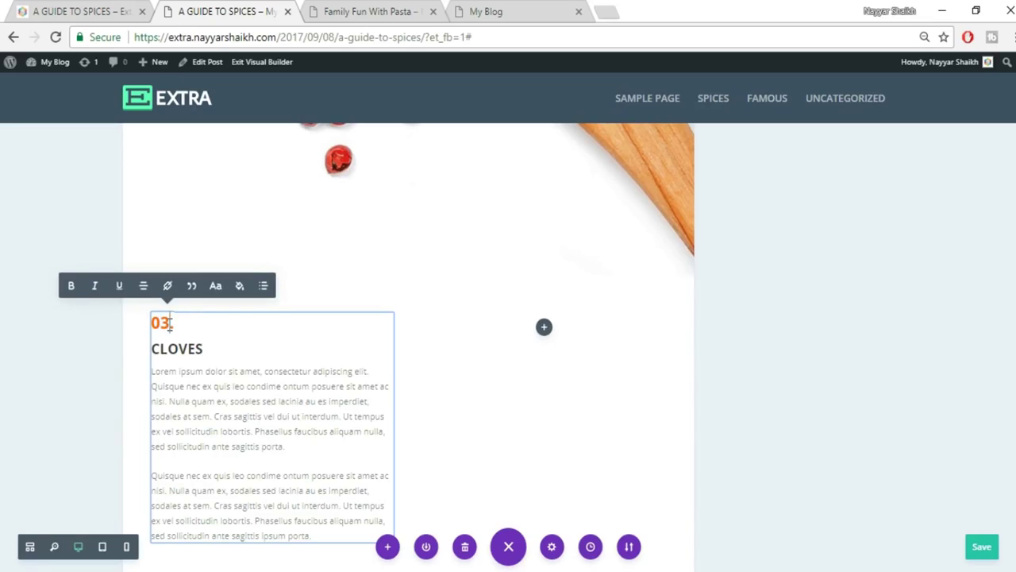
double_click(163, 350)
key(ctrl+v)
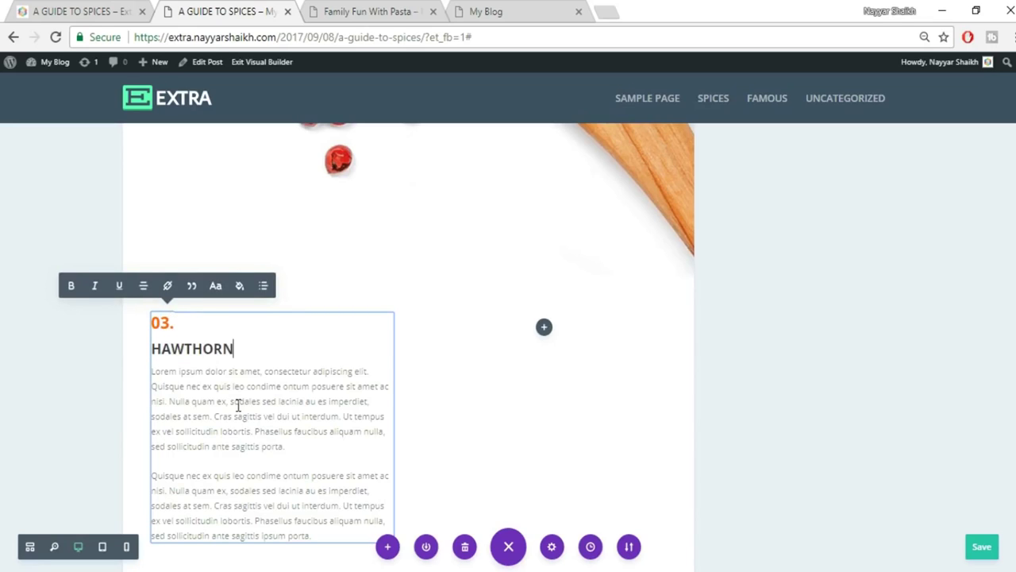
click(658, 428)
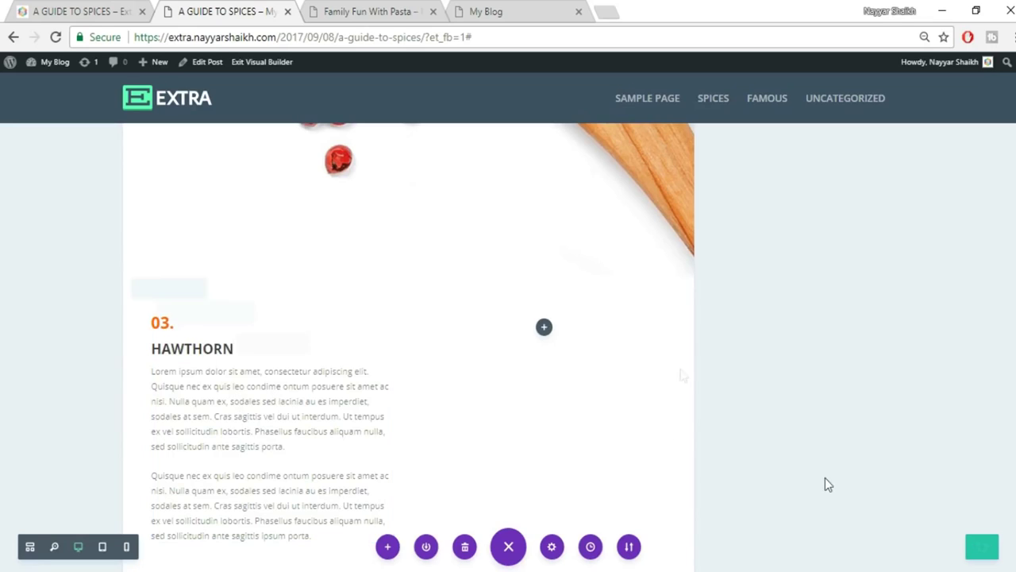
click(94, 9)
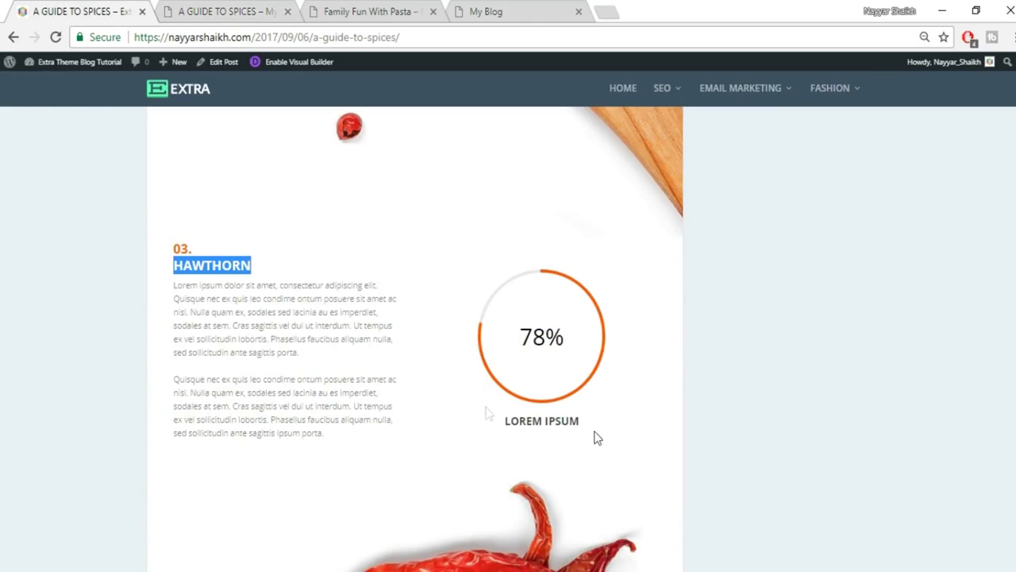
Insert a Circle Counter into the empty right column titled LOREM IPSUM, copied from the live post.
click(205, 9)
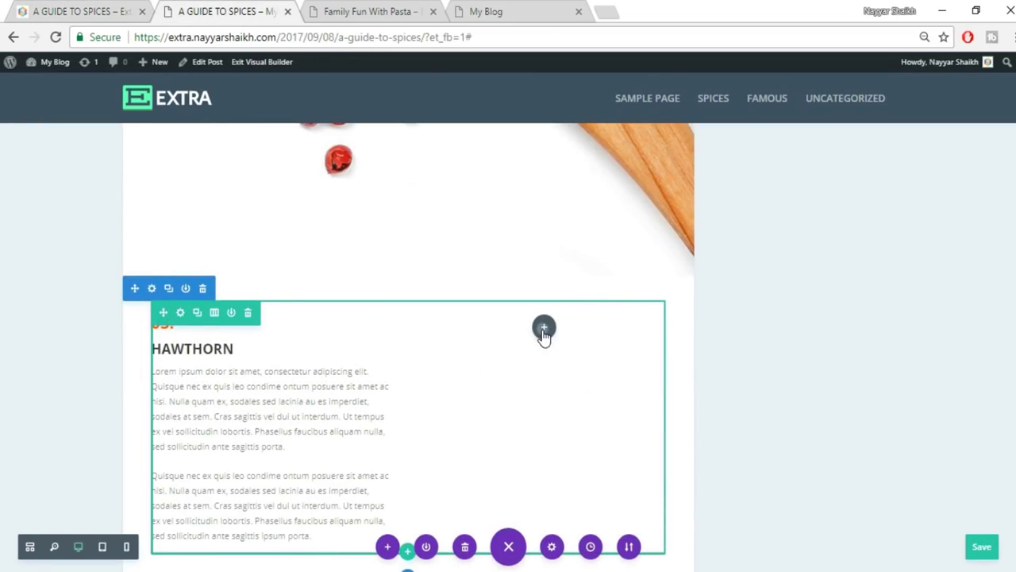
click(544, 330)
text(cir)
click(524, 208)
click(78, 8)
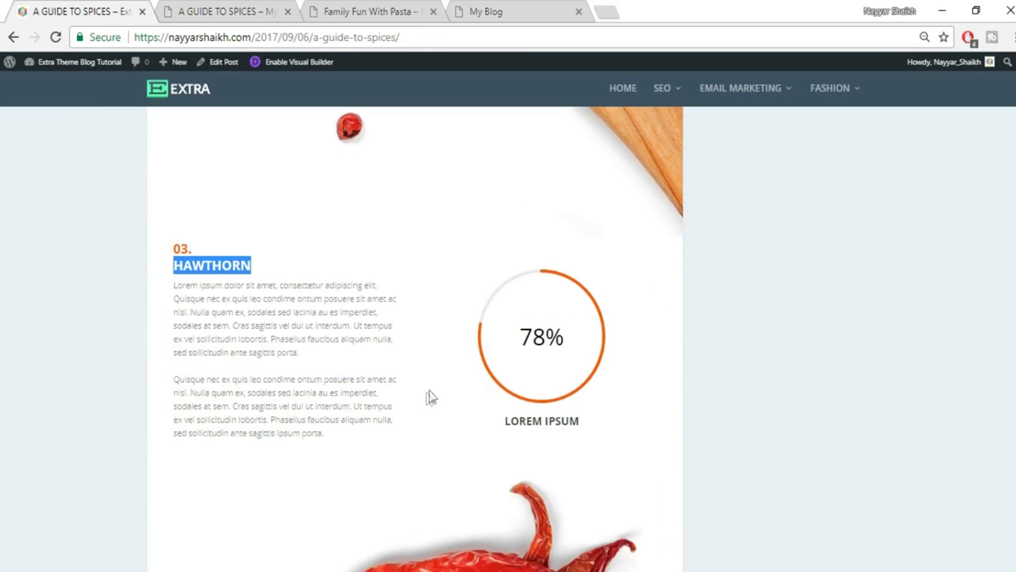
drag(505, 422, 616, 428)
key(ctrl+c)
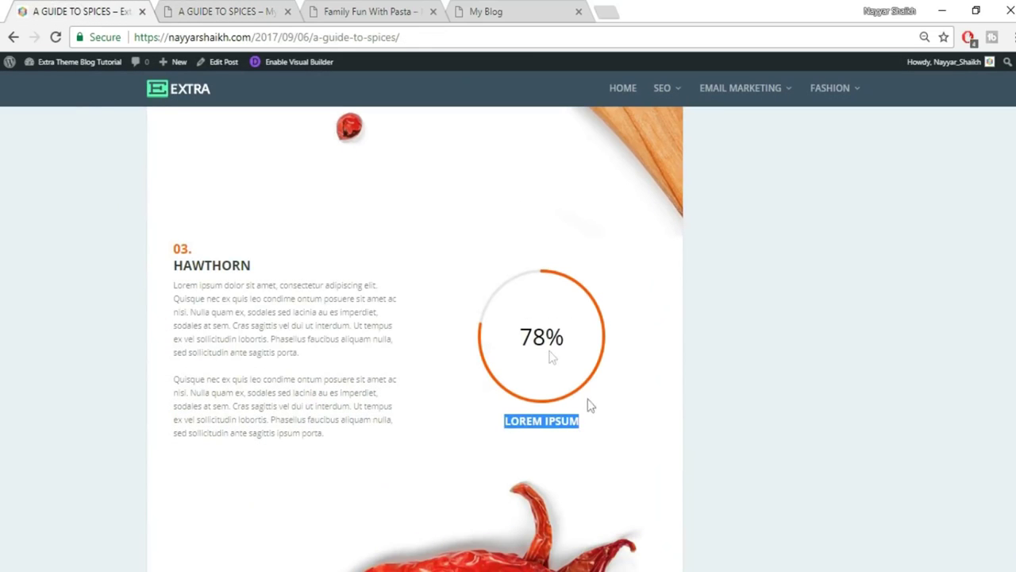
click(198, 8)
click(786, 296)
key(ctrl+v)
Set the circle counter's number to 78, make its bar red, and save.
click(789, 347)
double_click(792, 341)
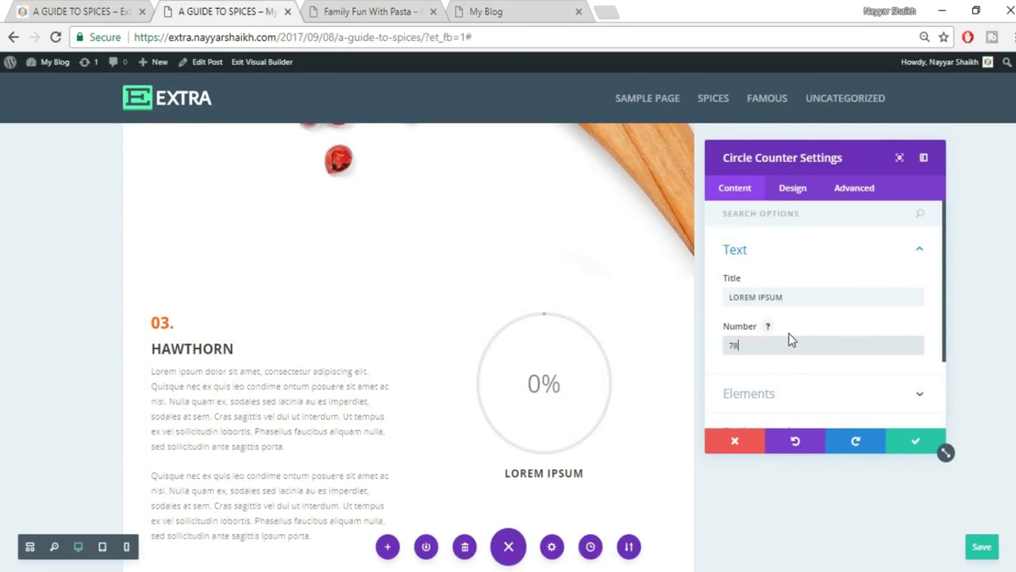
text(78)
scroll(790, 342, down, 3)
click(800, 345)
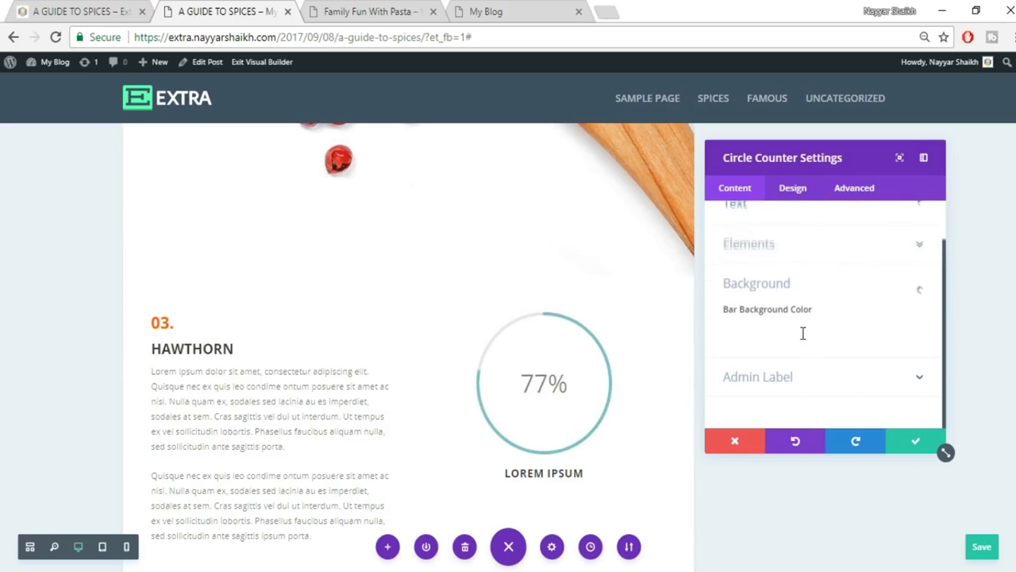
click(806, 334)
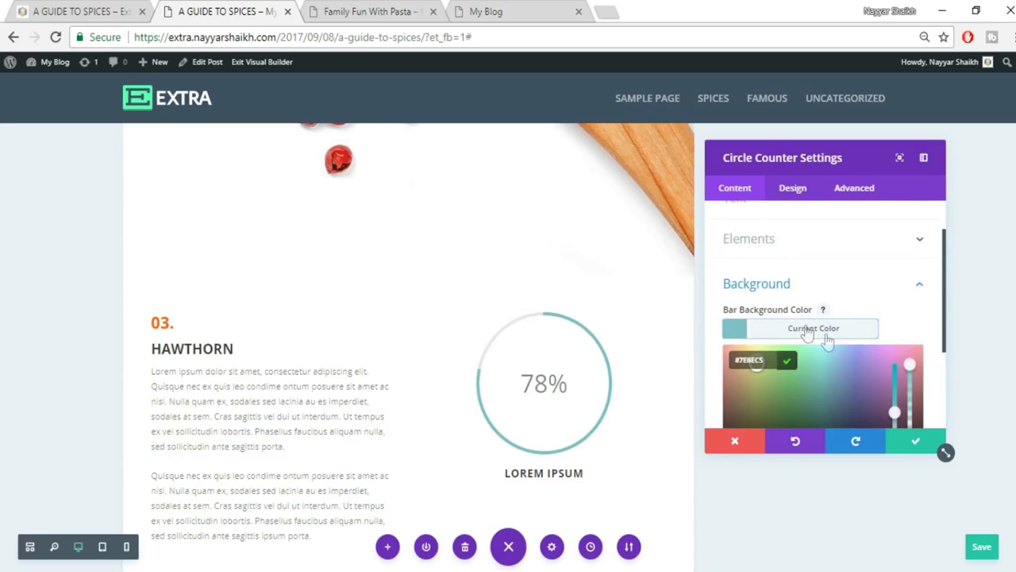
scroll(864, 367, down, 3)
click(787, 329)
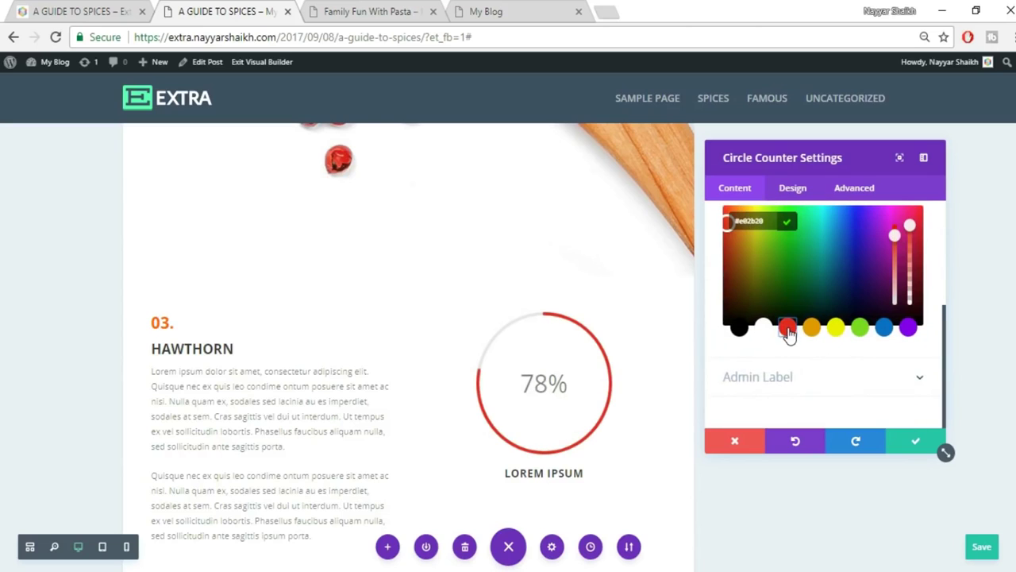
click(793, 188)
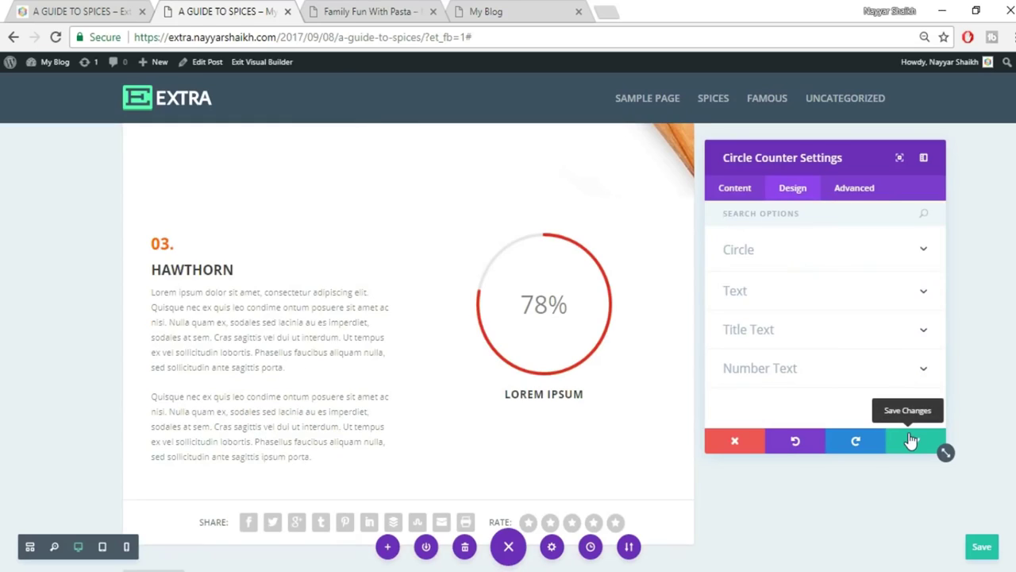
click(910, 442)
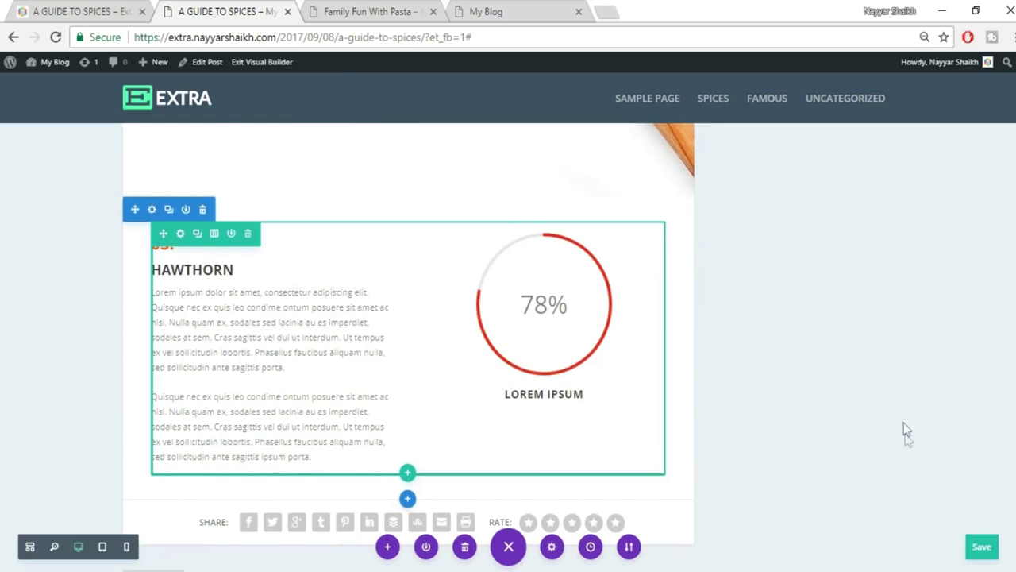
Compare with the live post and add a new section below the HAWTHORN row.
click(87, 11)
scroll(888, 343, down, 4)
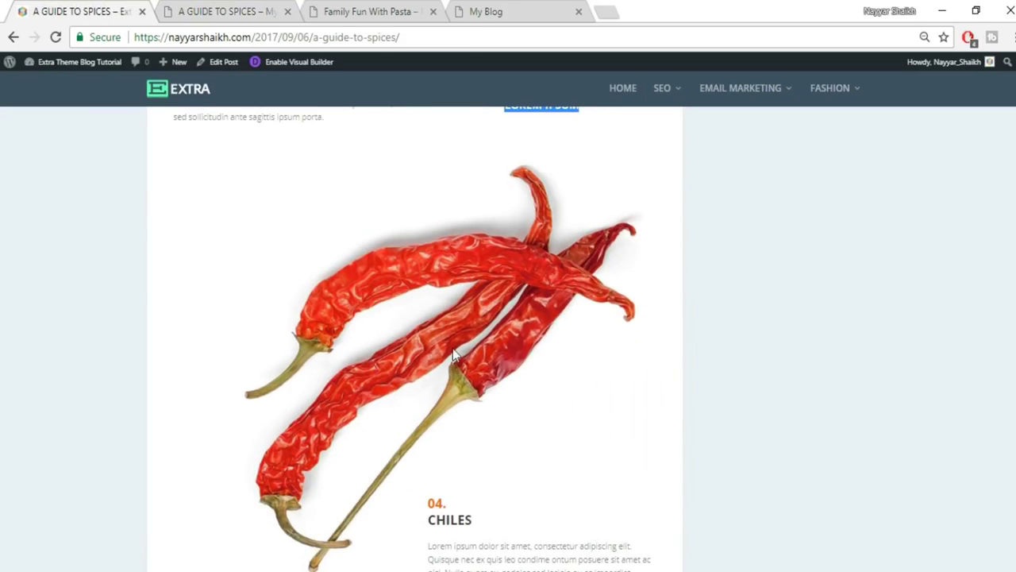
click(228, 10)
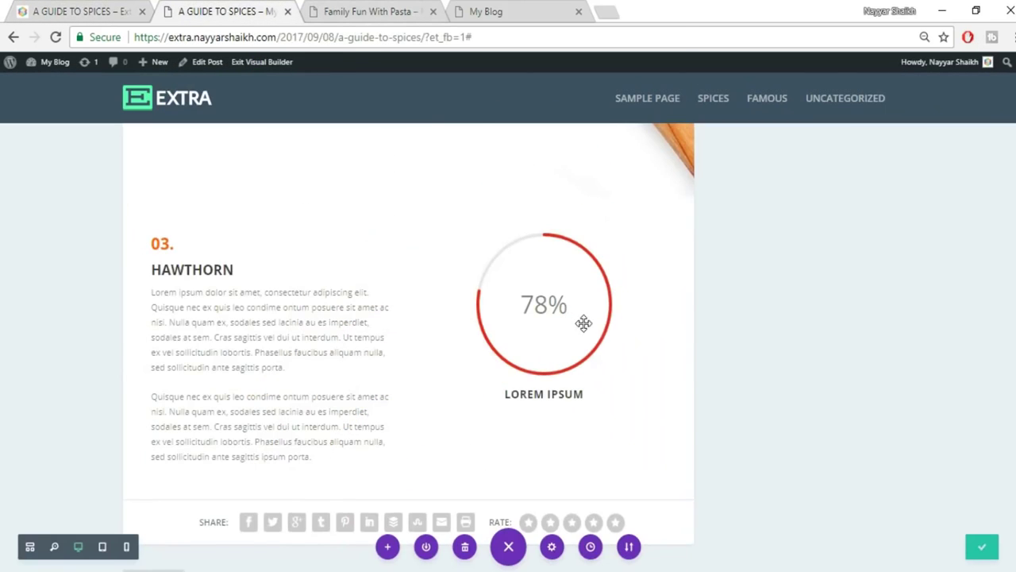
scroll(411, 351, down, 2)
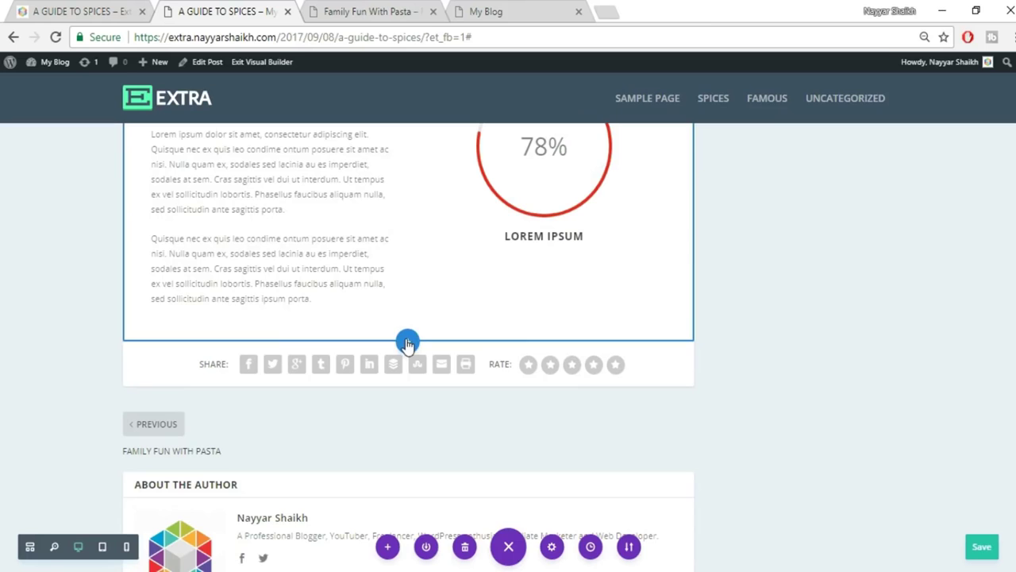
click(407, 341)
Make the new section fullwidth with an image module showing uploaded 054.jpg chili peppers, and save.
click(462, 298)
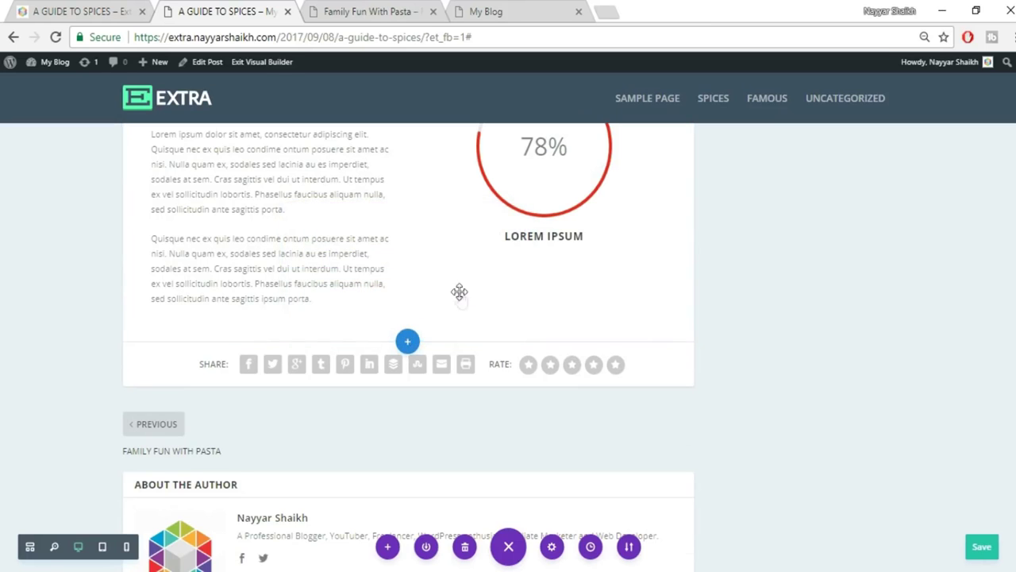
click(337, 289)
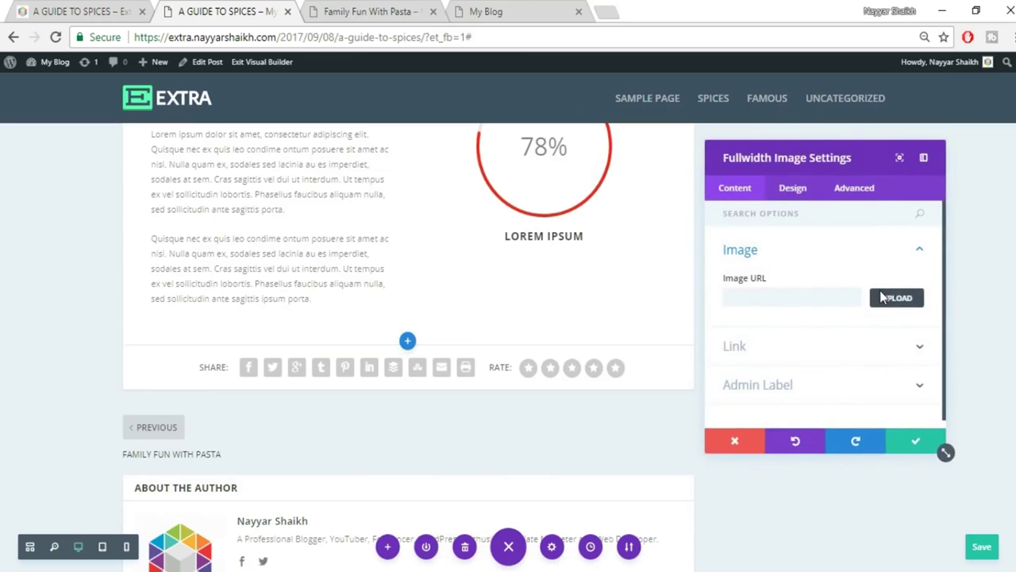
click(883, 297)
click(156, 112)
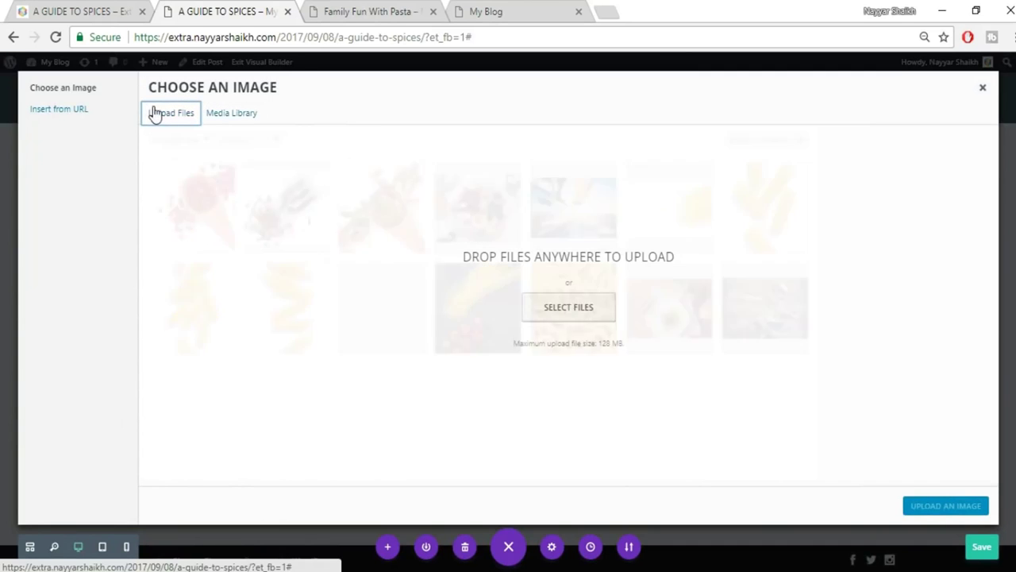
click(569, 310)
click(508, 229)
click(902, 548)
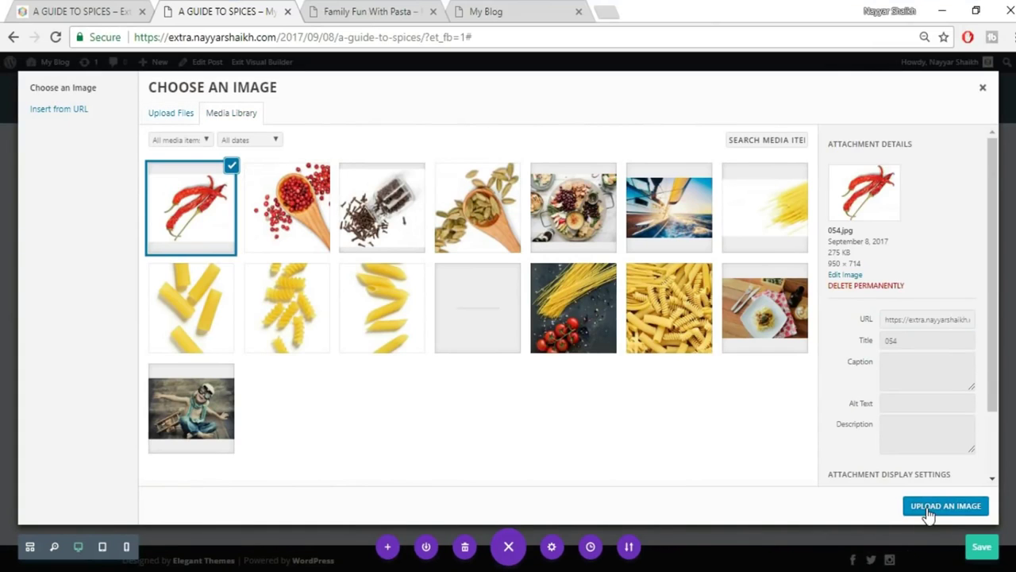
click(925, 510)
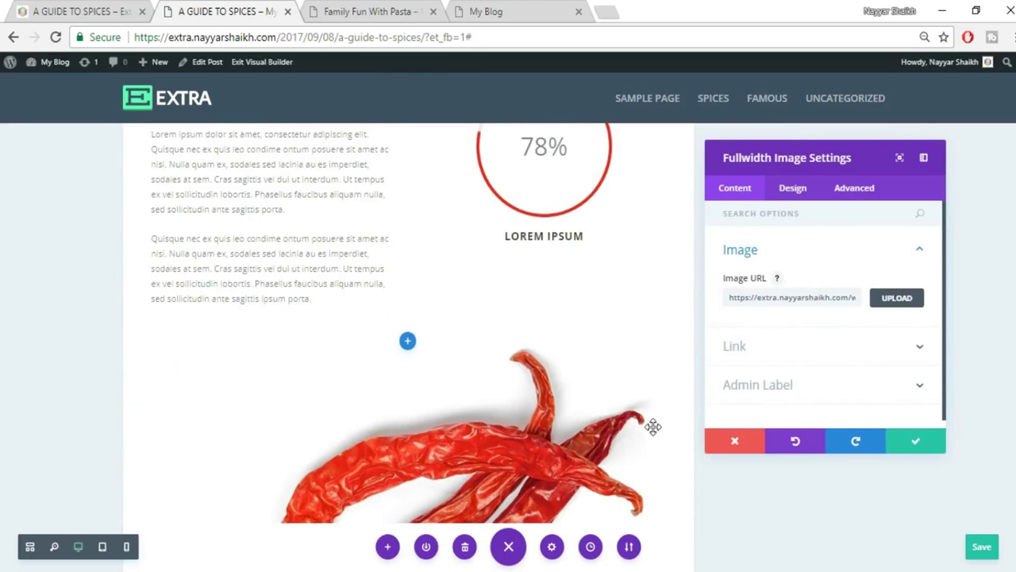
scroll(651, 424, down, 3)
click(921, 447)
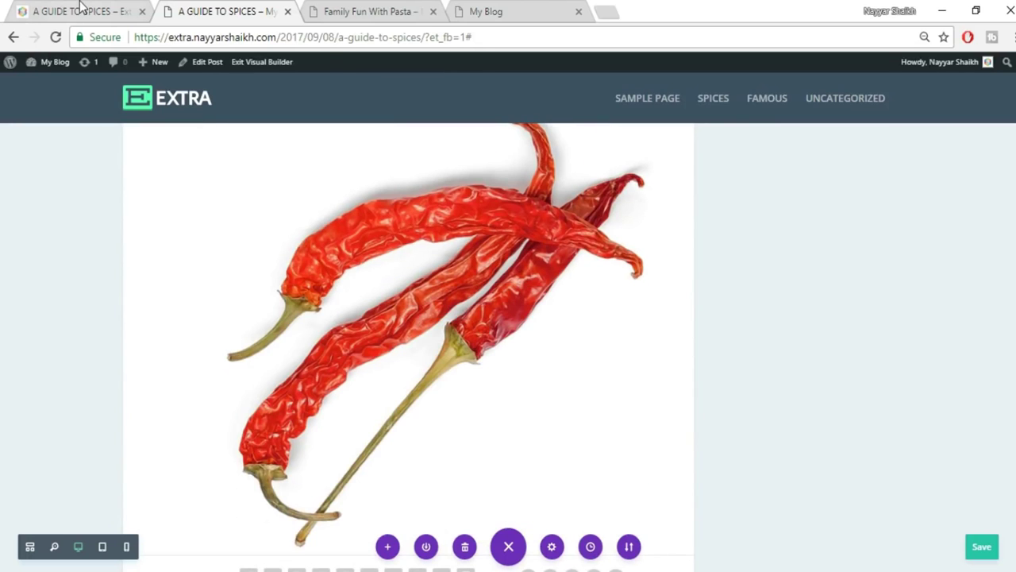
Check the live post's Chiles section, then scroll the builder copy down to the share bar.
click(79, 11)
scroll(894, 381, down, 5)
scroll(518, 284, up, 2)
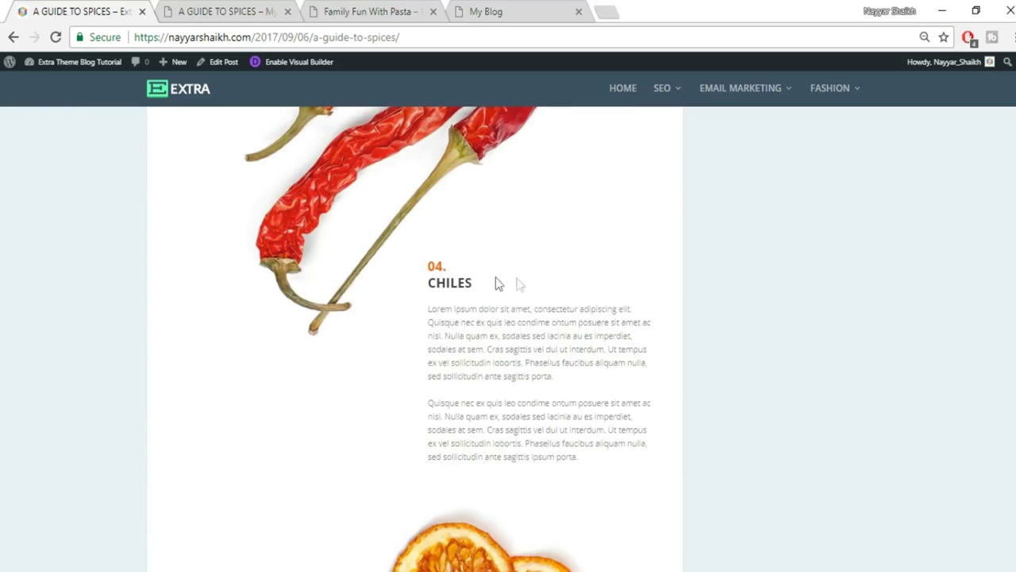
click(250, 9)
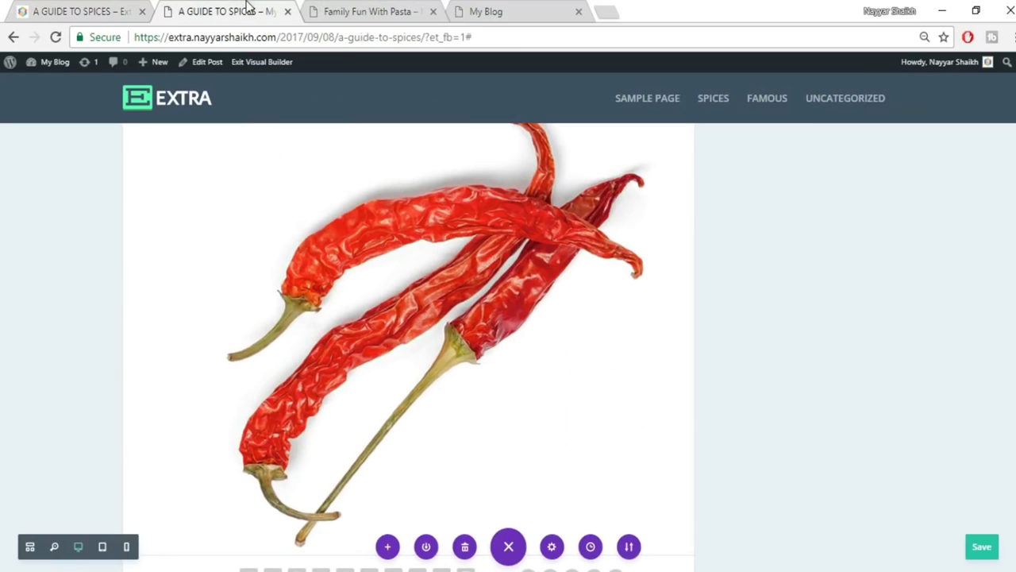
scroll(763, 374, down, 8)
mouse_move(212, 277)
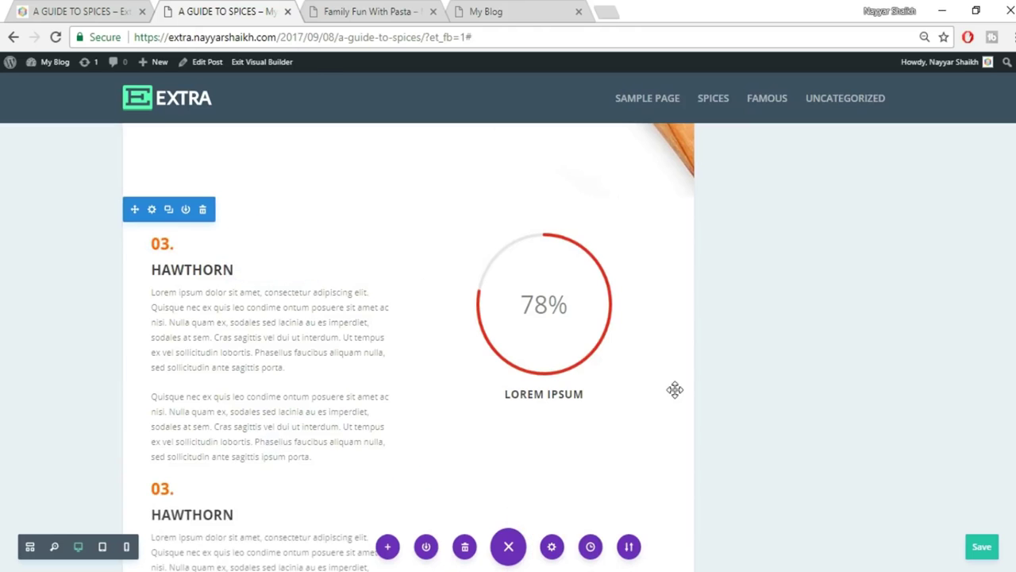
scroll(674, 390, down, 5)
scroll(674, 390, down, 7)
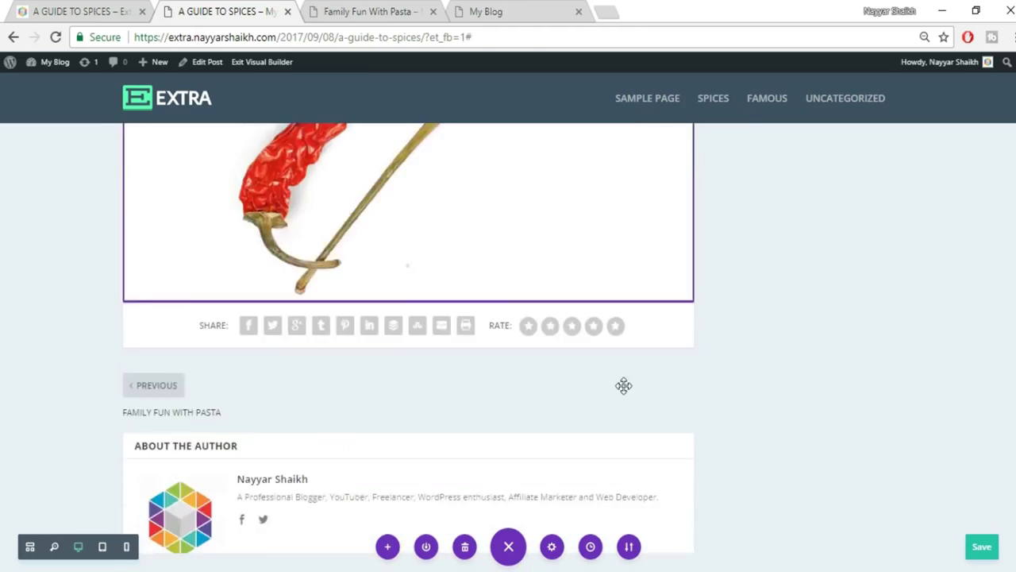
scroll(481, 288, up, 3)
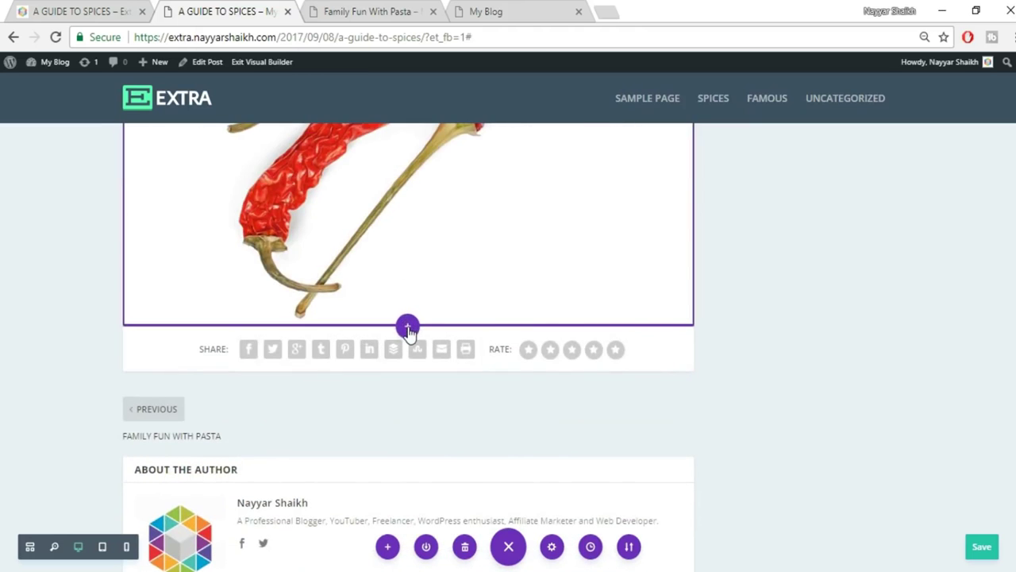
Add a regular section with a two-column row below the chili image.
click(407, 324)
click(347, 290)
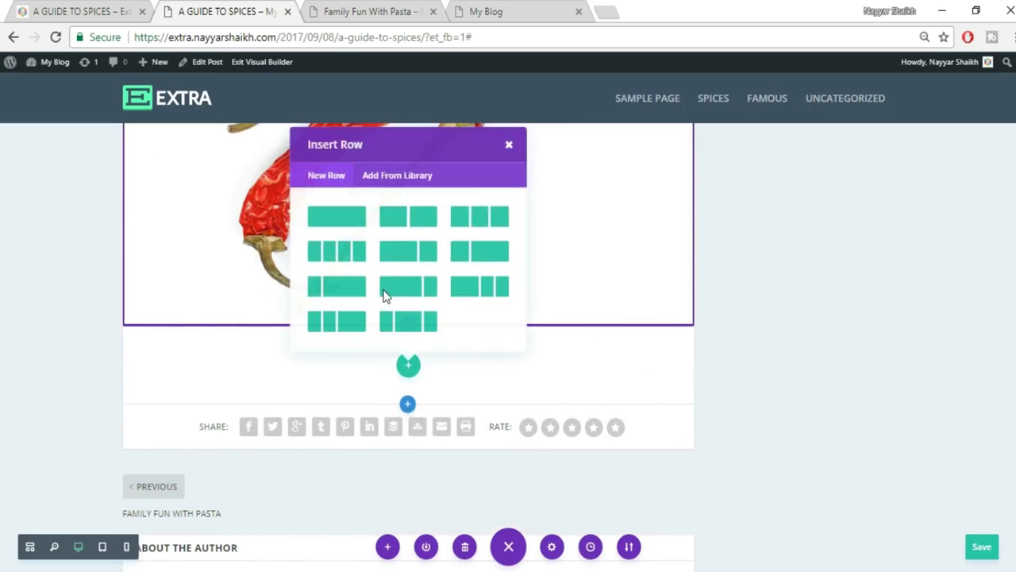
click(405, 221)
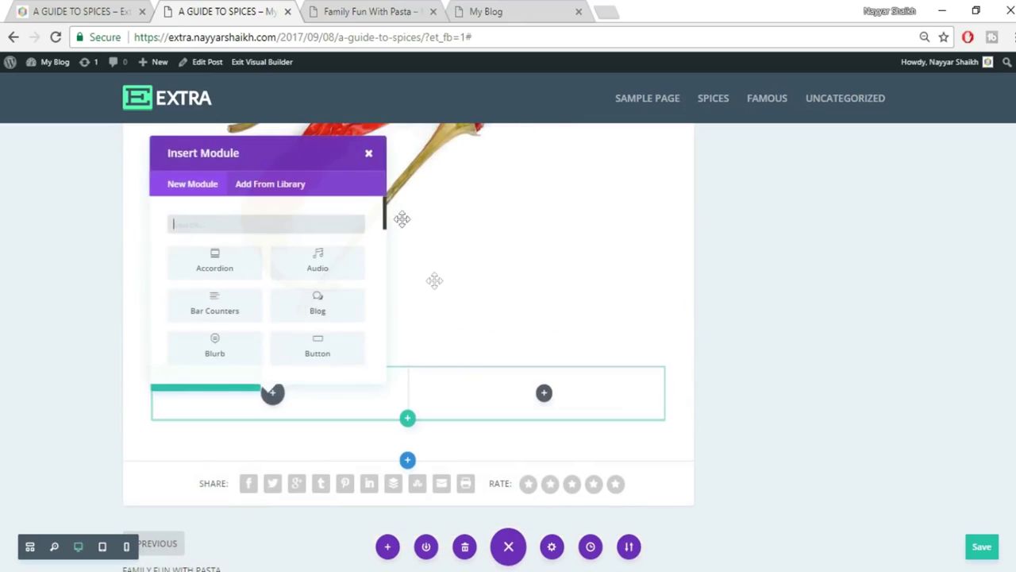
click(373, 154)
Move the Hawthorn text block into the new row and renumber it 04.
scroll(514, 339, up, 6)
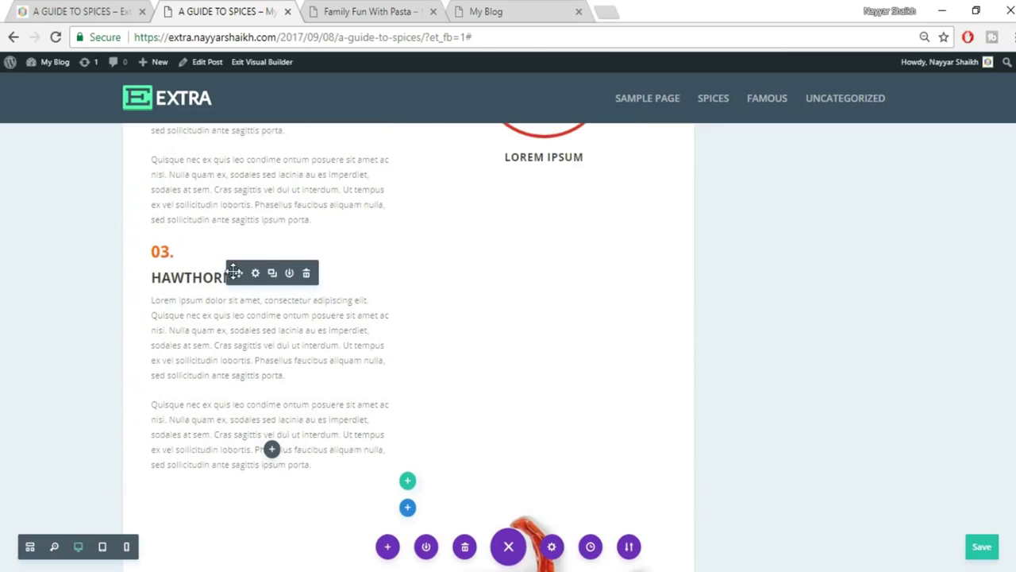
drag(238, 272, 675, 396)
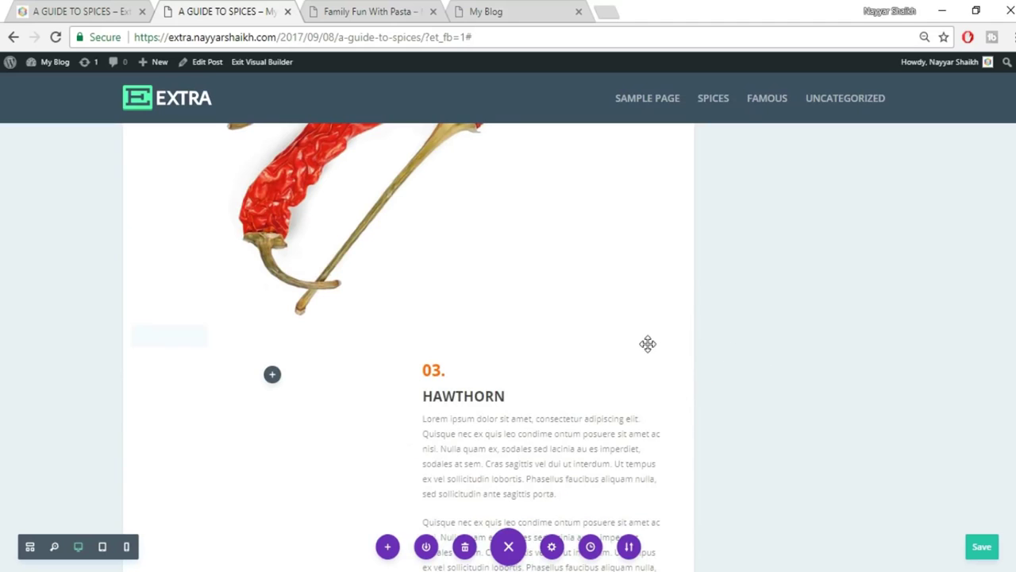
scroll(647, 343, down, 1)
drag(433, 292, 443, 292)
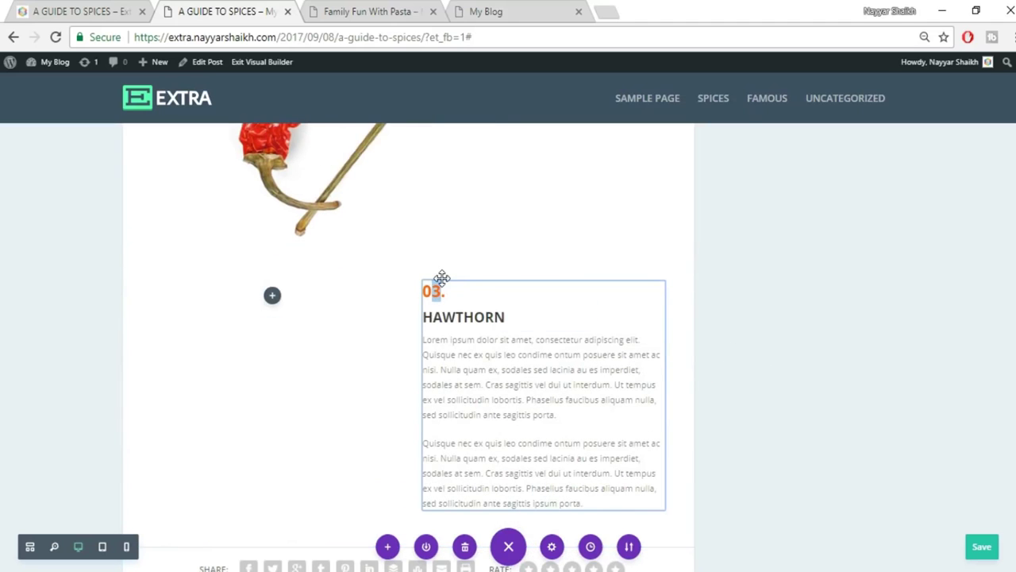
text(4)
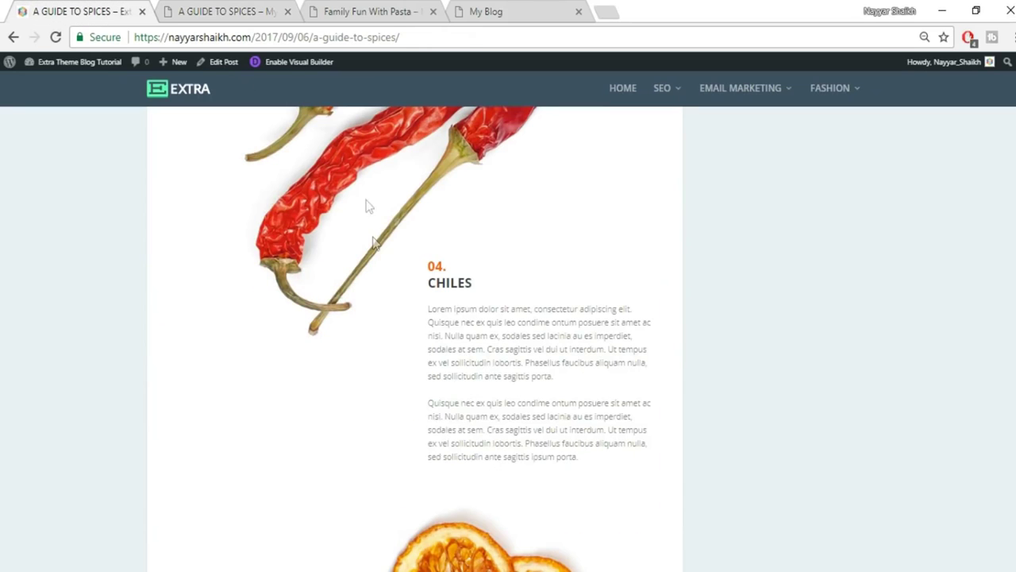
Replace the HAWTHORN heading with CHILES copied from the live post.
drag(432, 291, 486, 289)
key(ctrl+c)
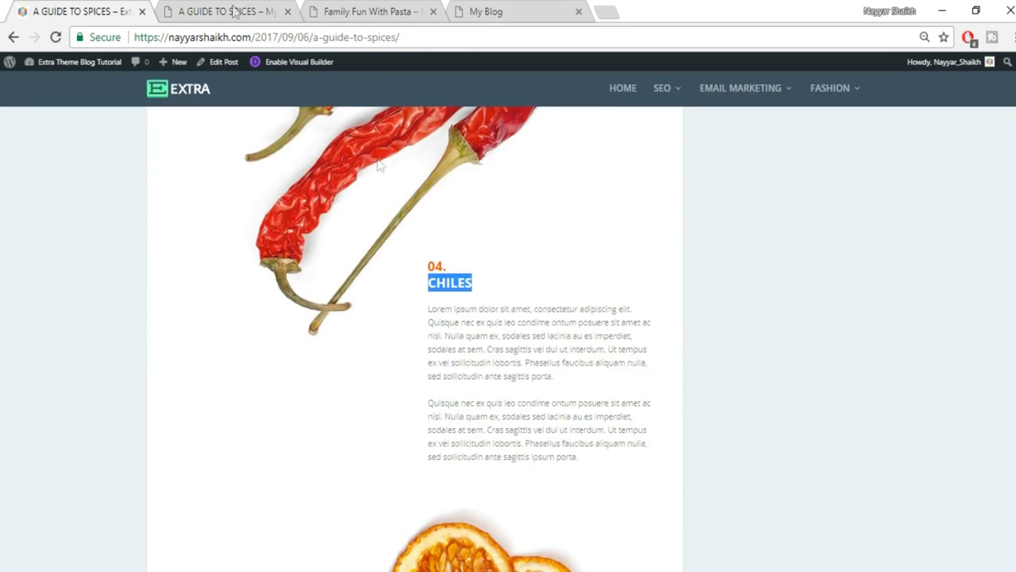
click(182, 9)
double_click(516, 316)
key(ctrl+v)
click(811, 324)
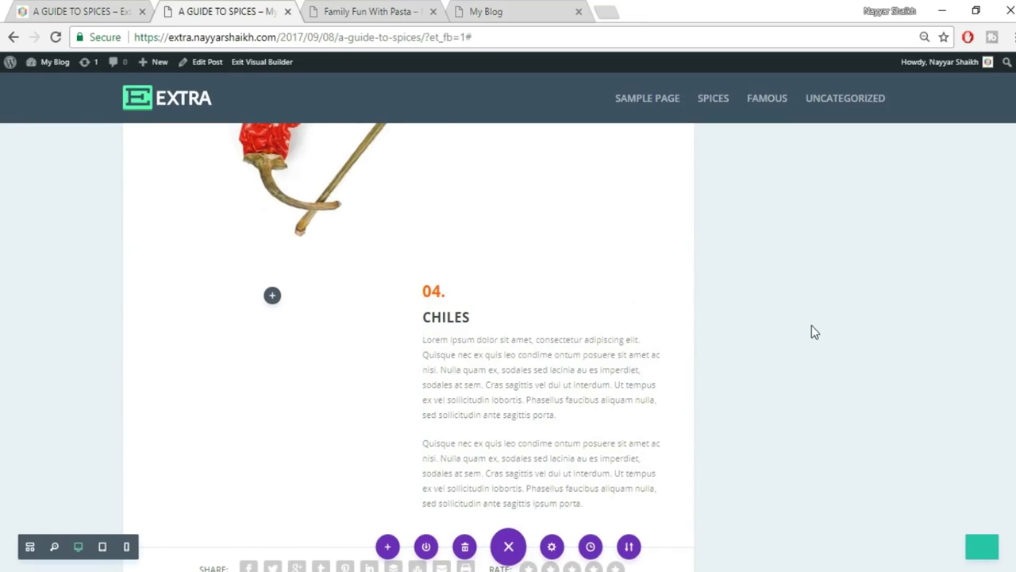
scroll(811, 325, down, 3)
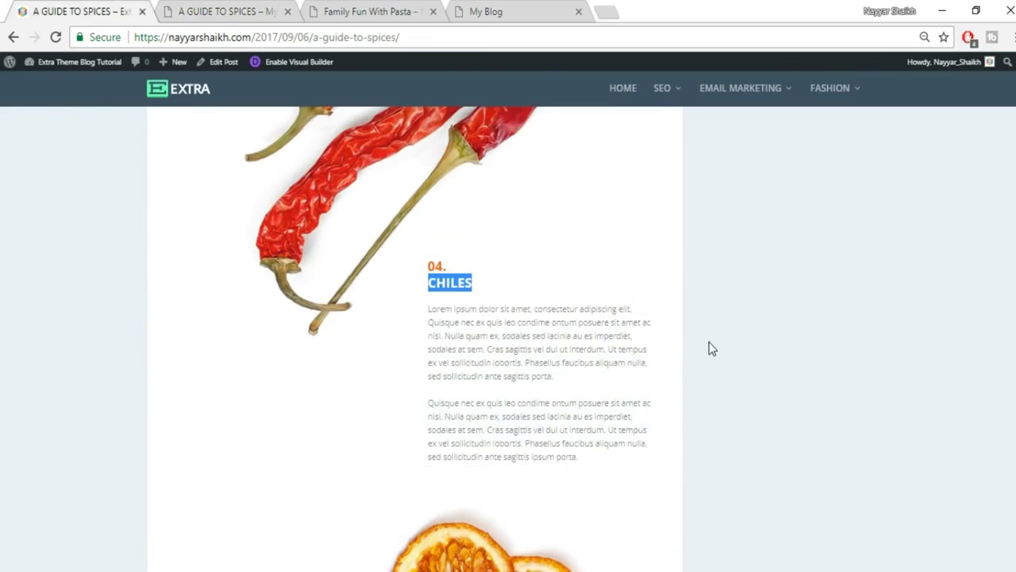
scroll(712, 348, down, 8)
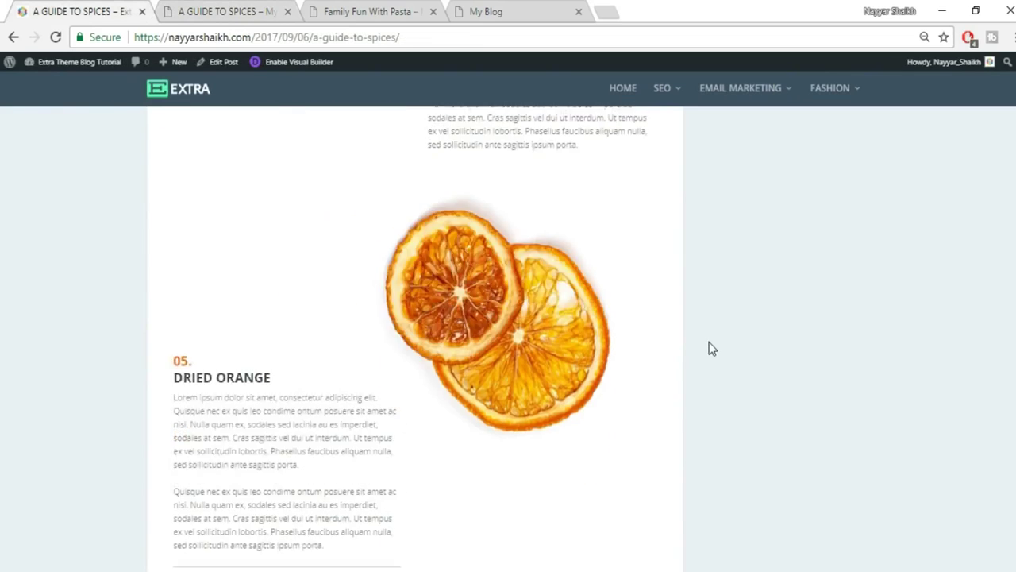
scroll(712, 348, up, 5)
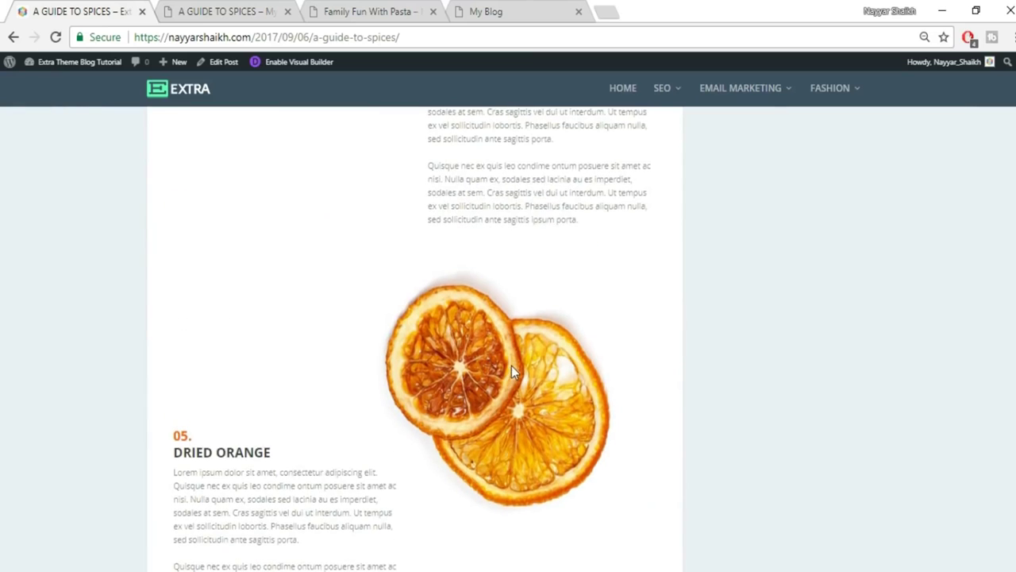
scroll(511, 365, down, 1)
click(185, 9)
scroll(554, 319, down, 1)
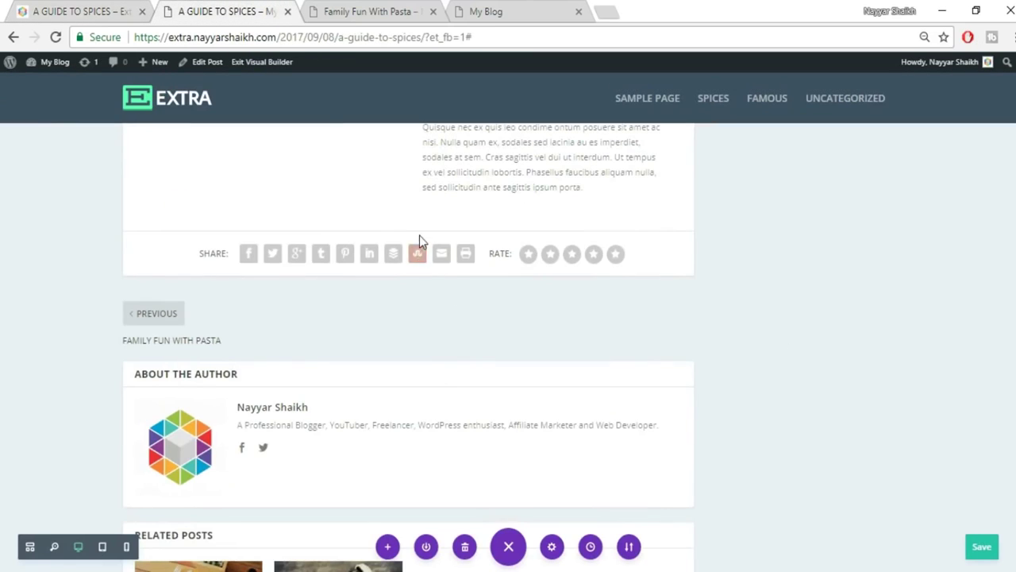
Add a regular section below the Chiles text, then delete it as unwanted.
click(406, 229)
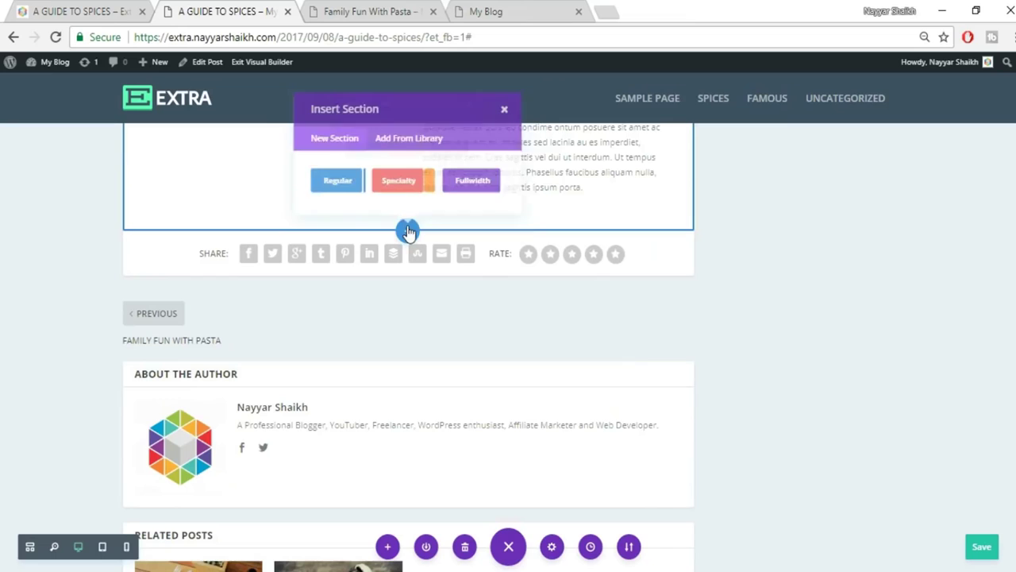
click(330, 186)
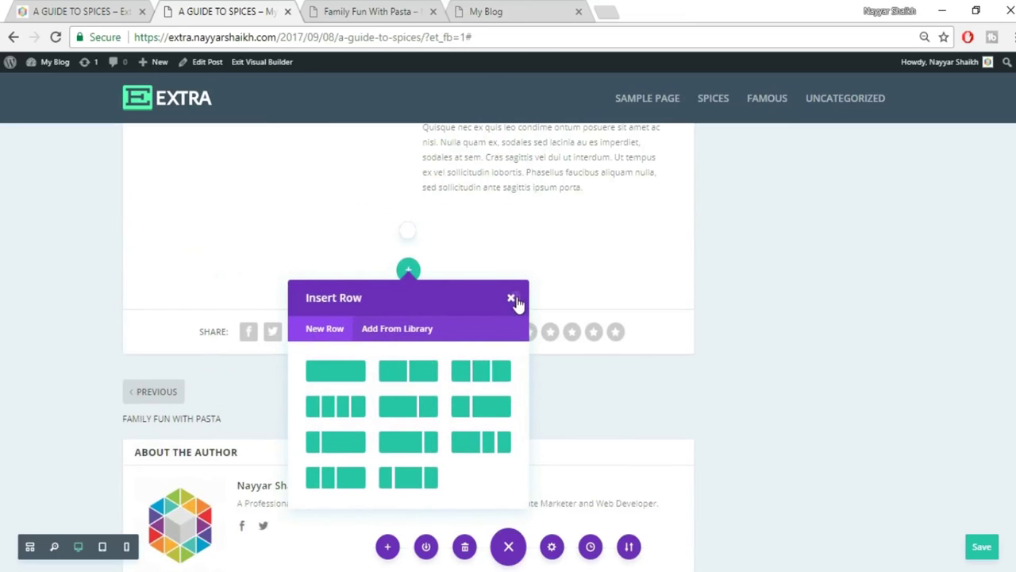
click(512, 299)
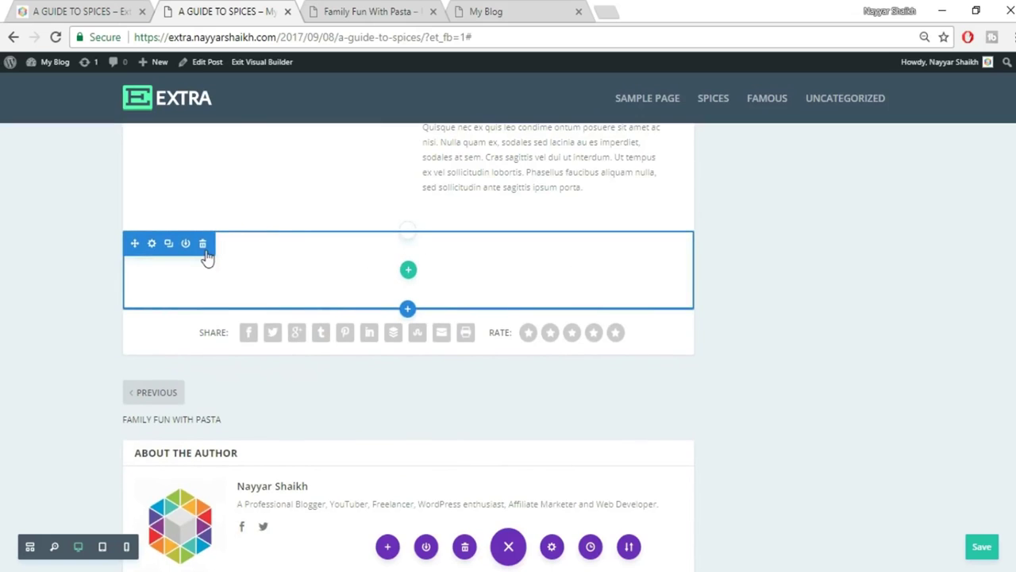
click(202, 242)
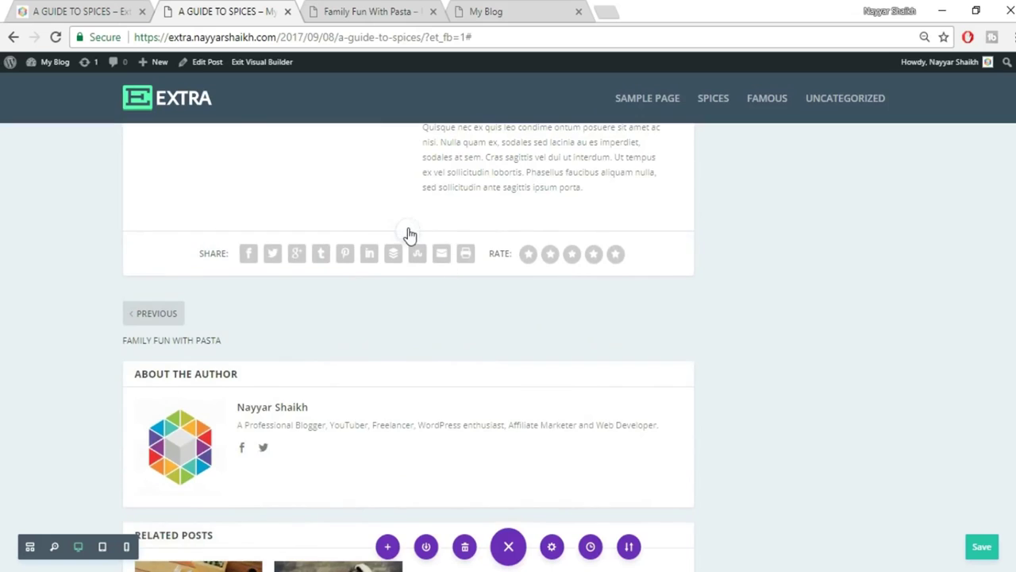
Add a fullwidth section with a Fullwidth Image module showing the uploaded 061.jpg orange image.
click(407, 235)
click(469, 188)
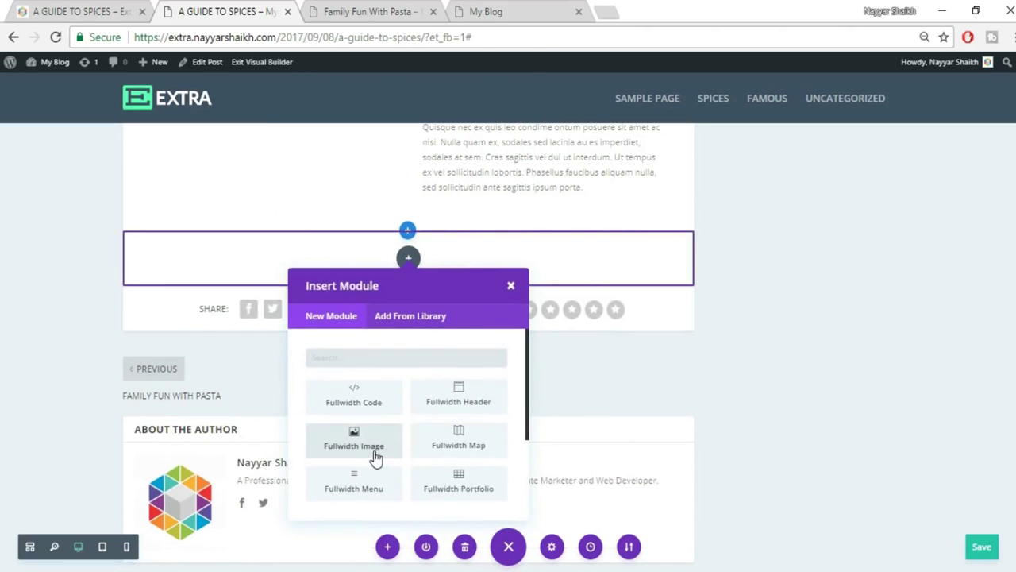
click(378, 456)
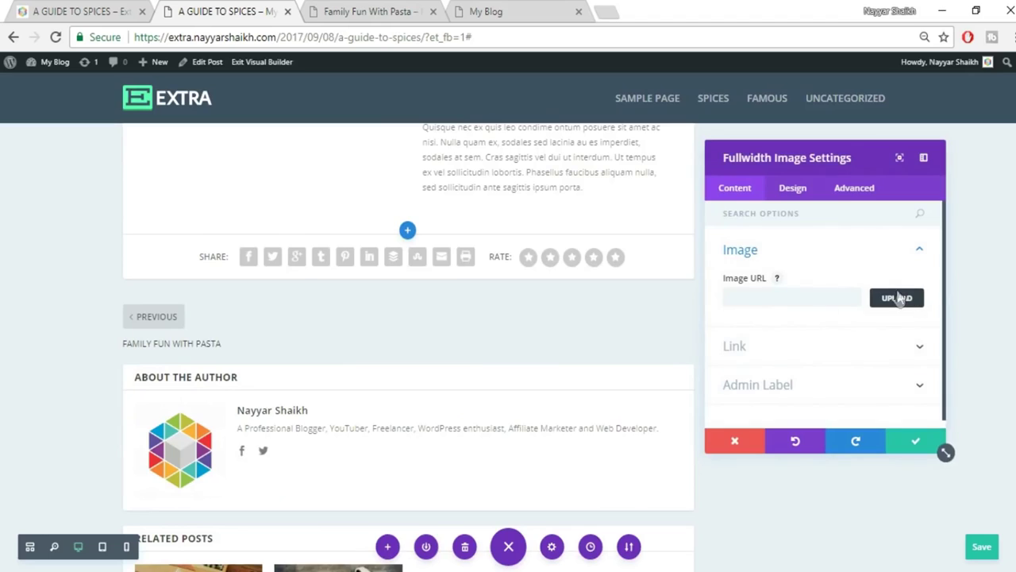
click(898, 296)
click(170, 117)
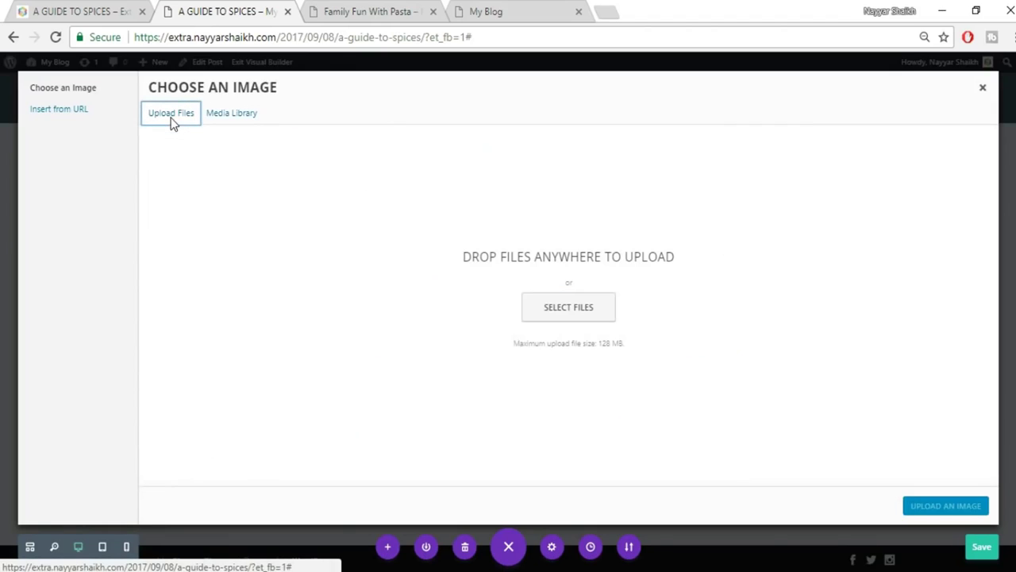
click(570, 314)
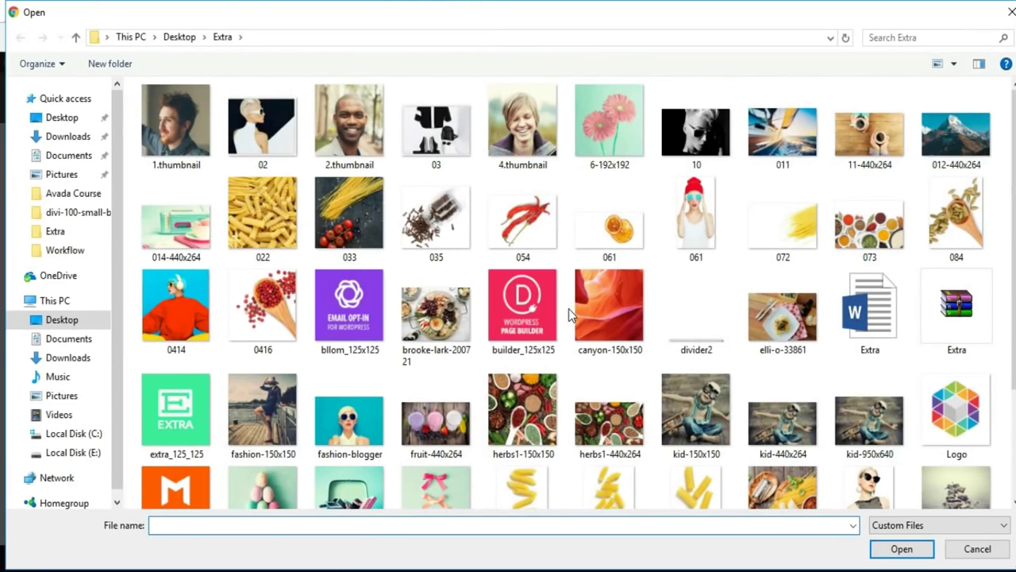
click(611, 243)
click(900, 548)
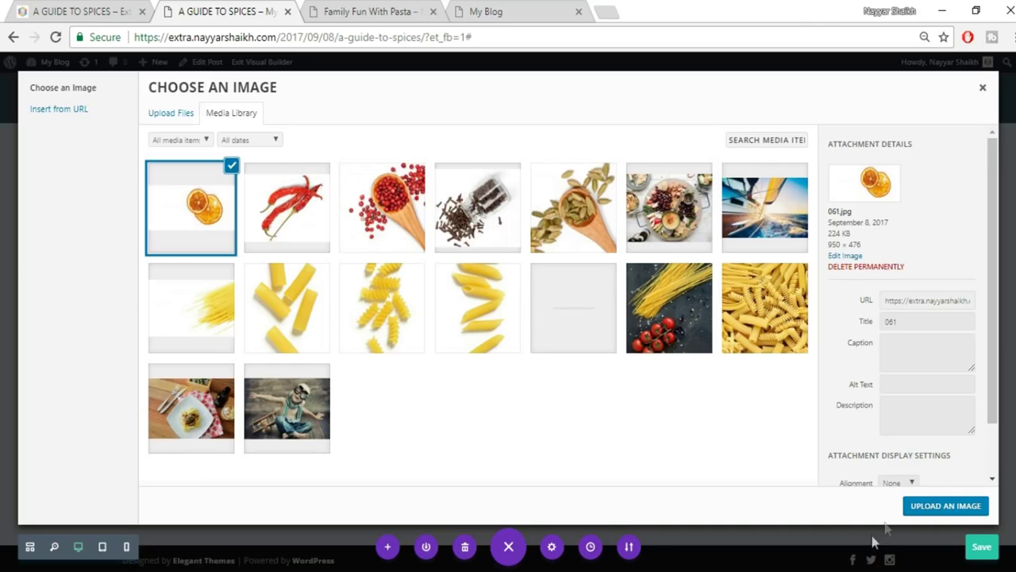
click(945, 506)
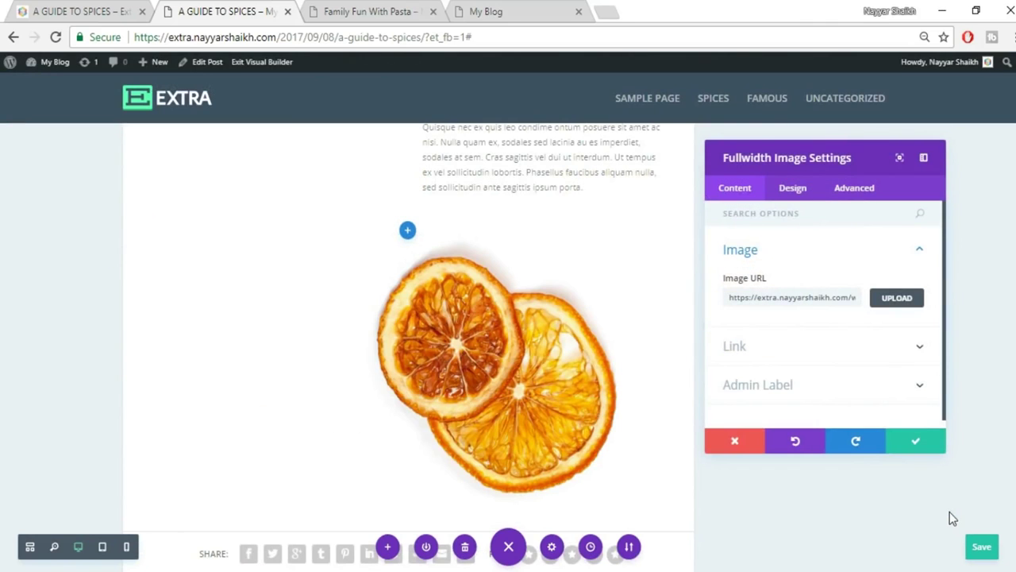
click(917, 441)
Compare the builder copy against the live Guide to Spices post.
click(54, 7)
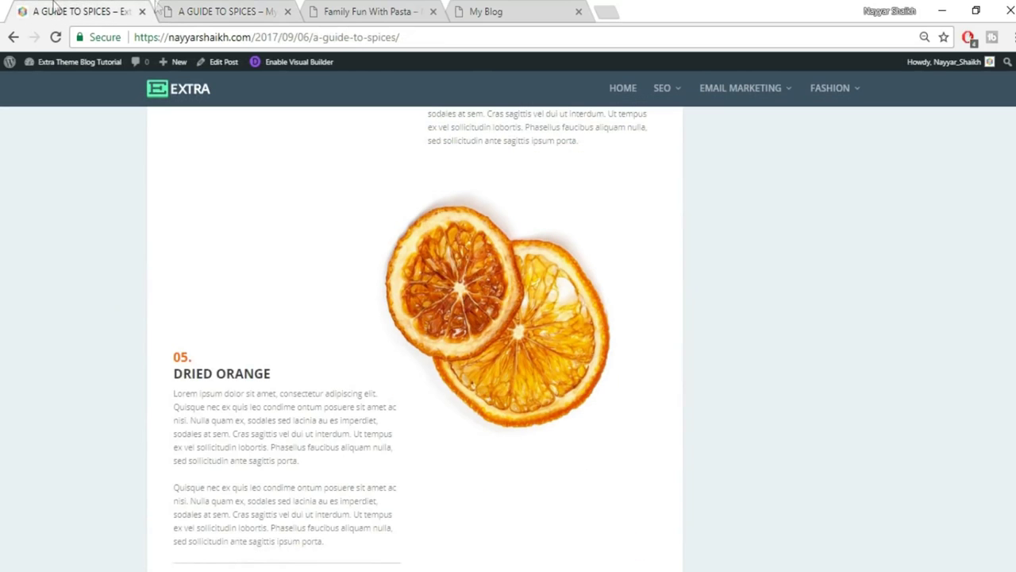
scroll(277, 324, down, 2)
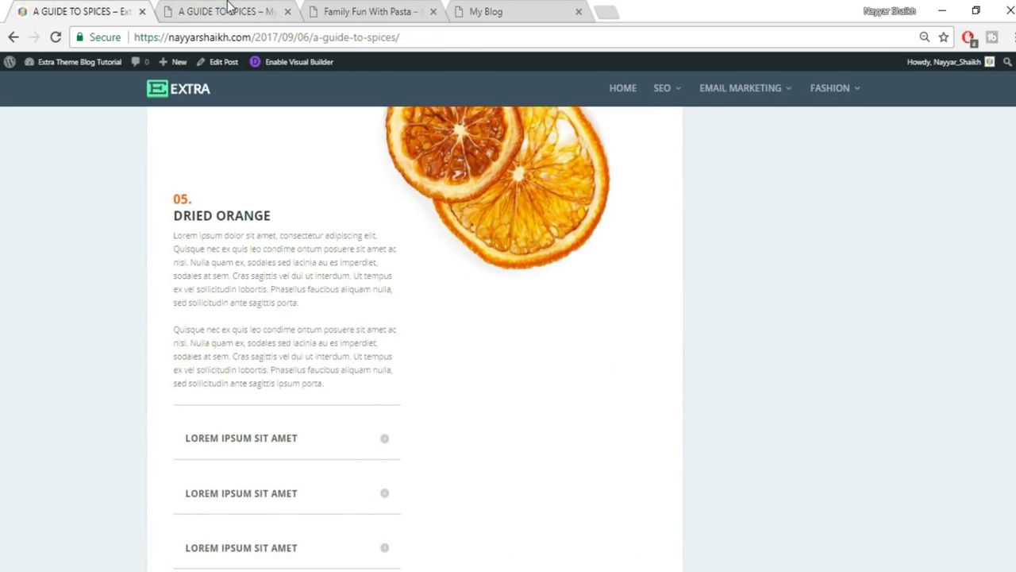
click(228, 10)
click(350, 11)
click(230, 11)
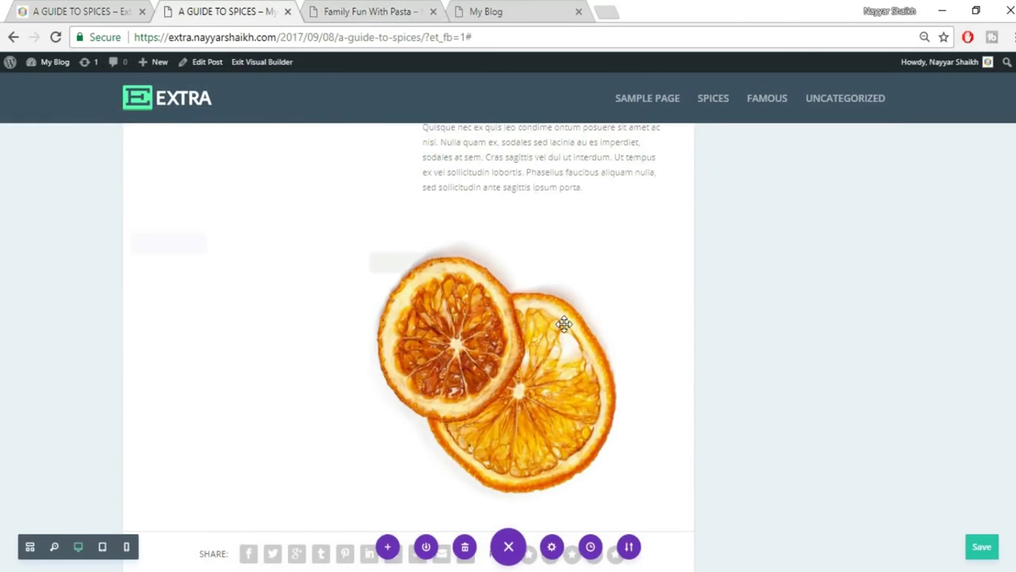
scroll(565, 324, up, 3)
scroll(567, 325, down, 3)
scroll(437, 273, down, 5)
scroll(449, 287, up, 2)
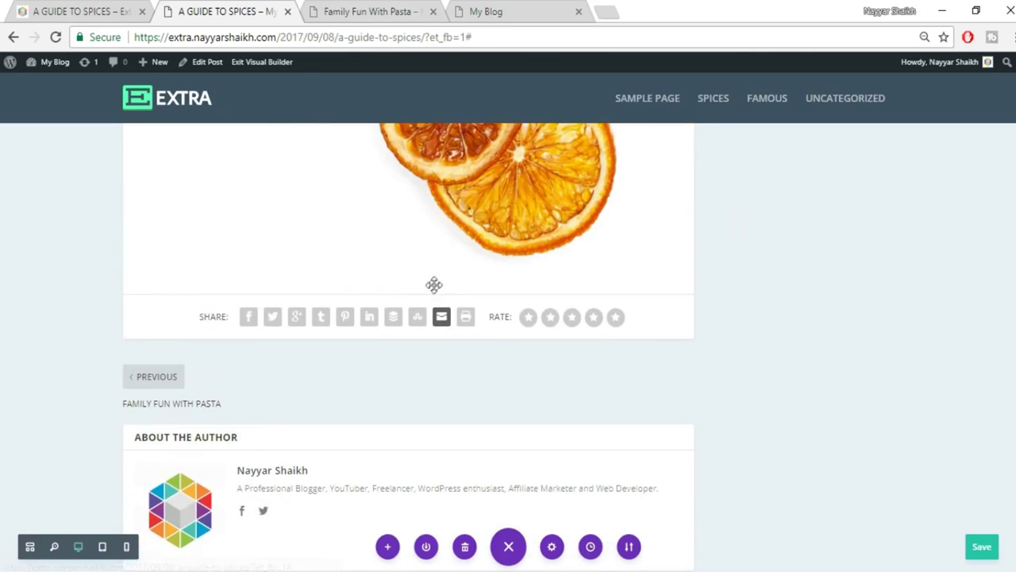
Add a two-column regular section below the orange image and move the Chiles text block into it.
click(408, 295)
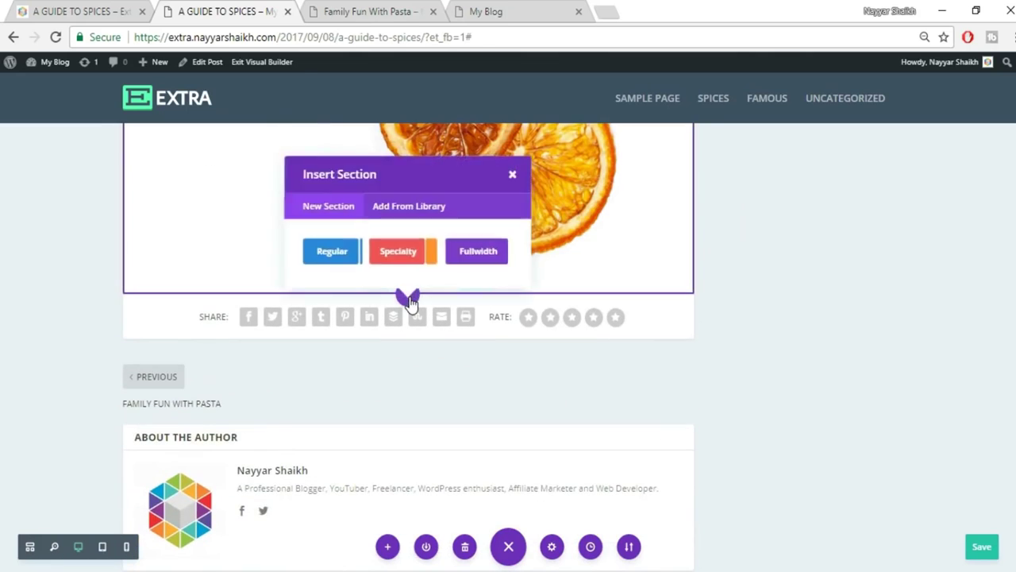
click(335, 255)
click(392, 188)
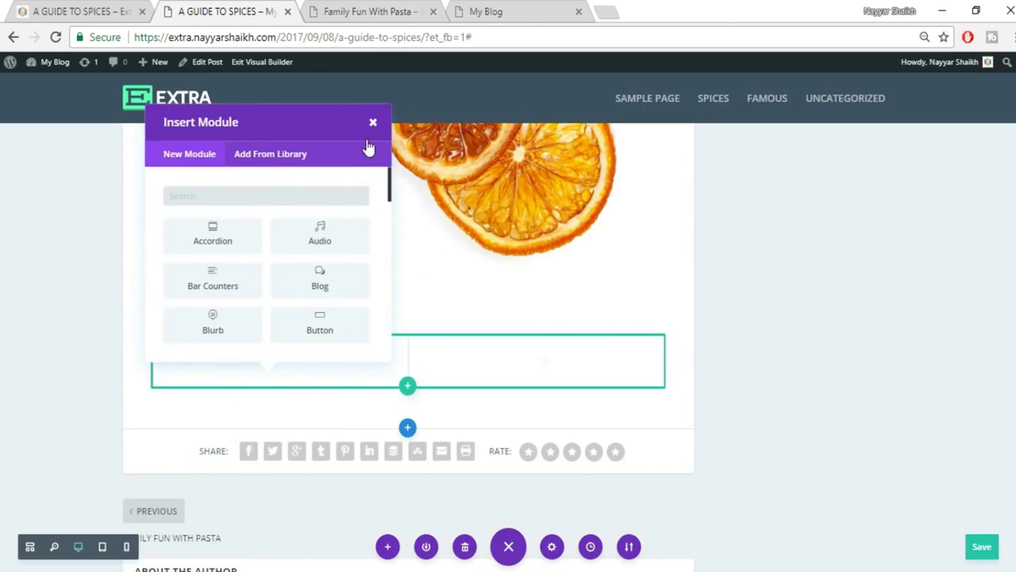
click(370, 121)
scroll(804, 404, up, 10)
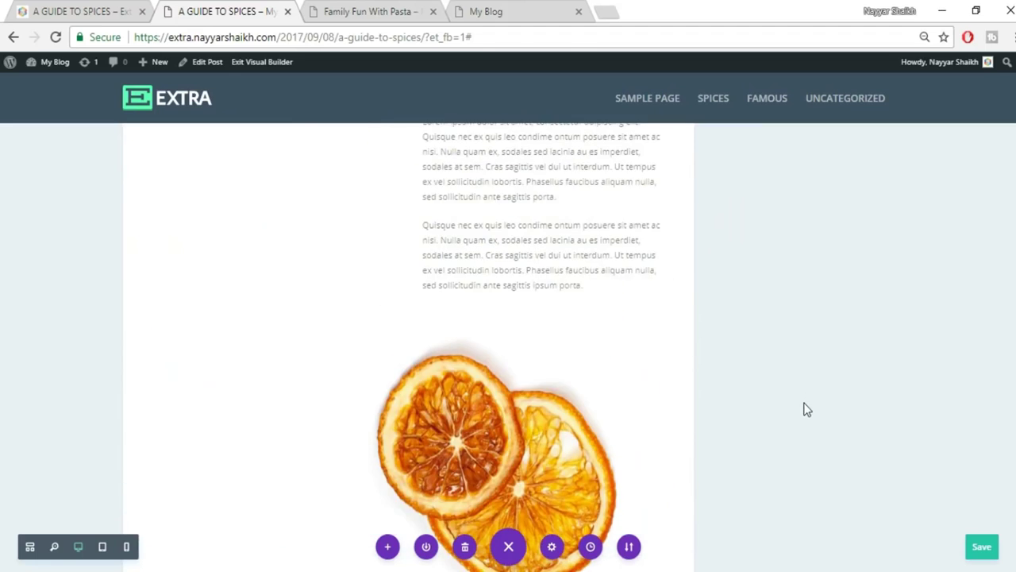
mouse_move(523, 344)
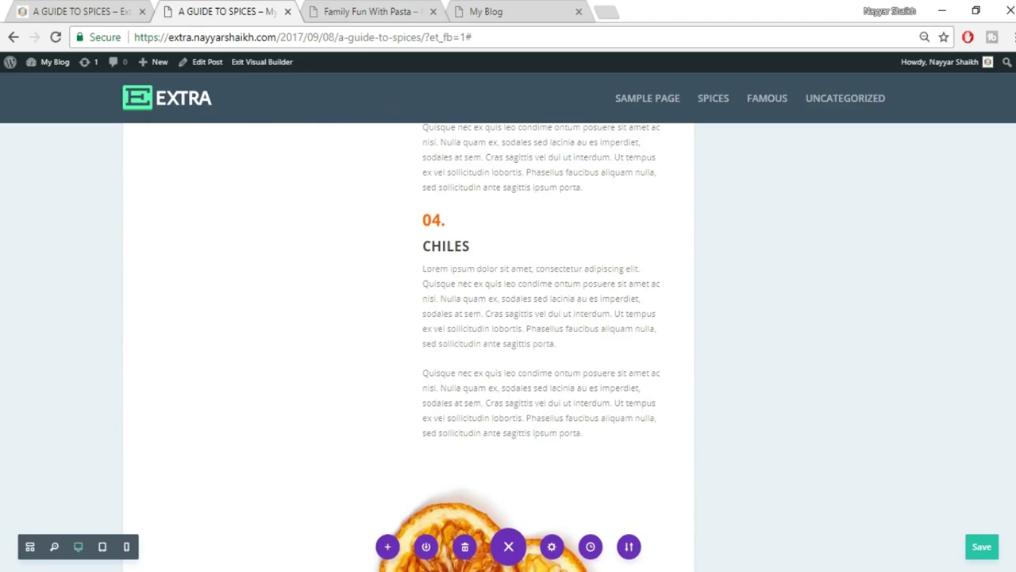
scroll(294, 429, down, 2)
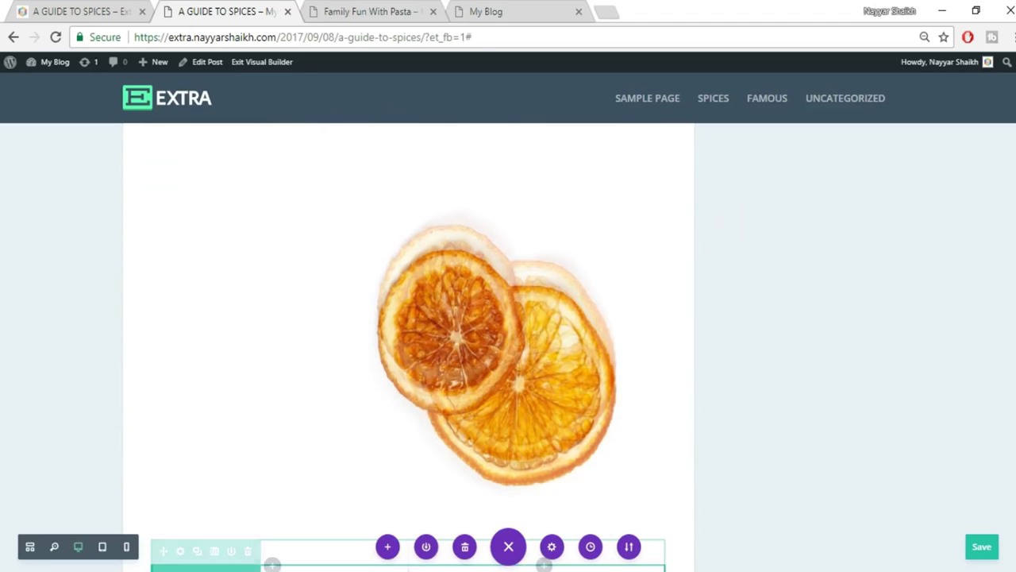
drag(292, 424, 292, 419)
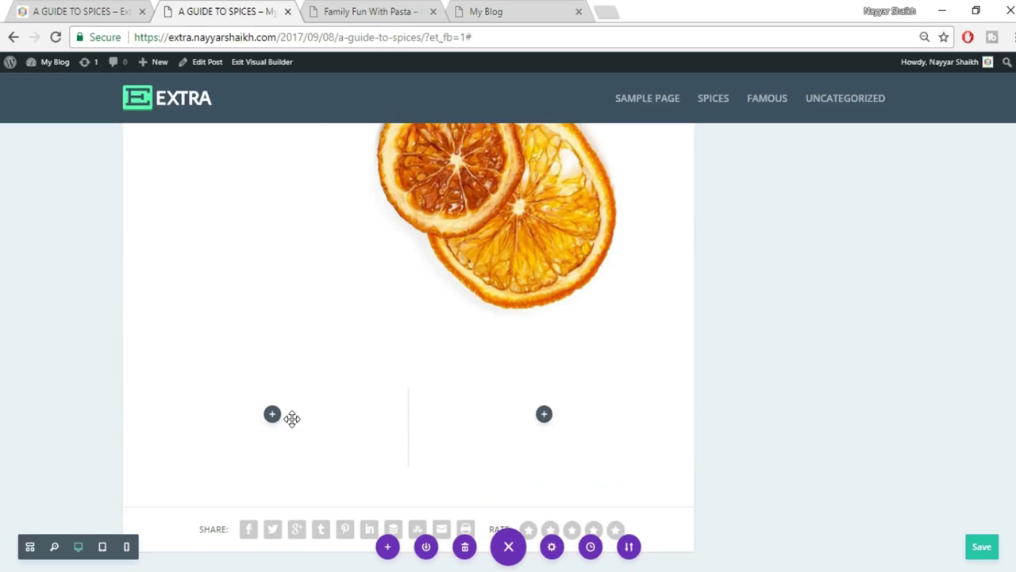
Copy the DRIED ORANGE heading from the reference spices page.
click(54, 10)
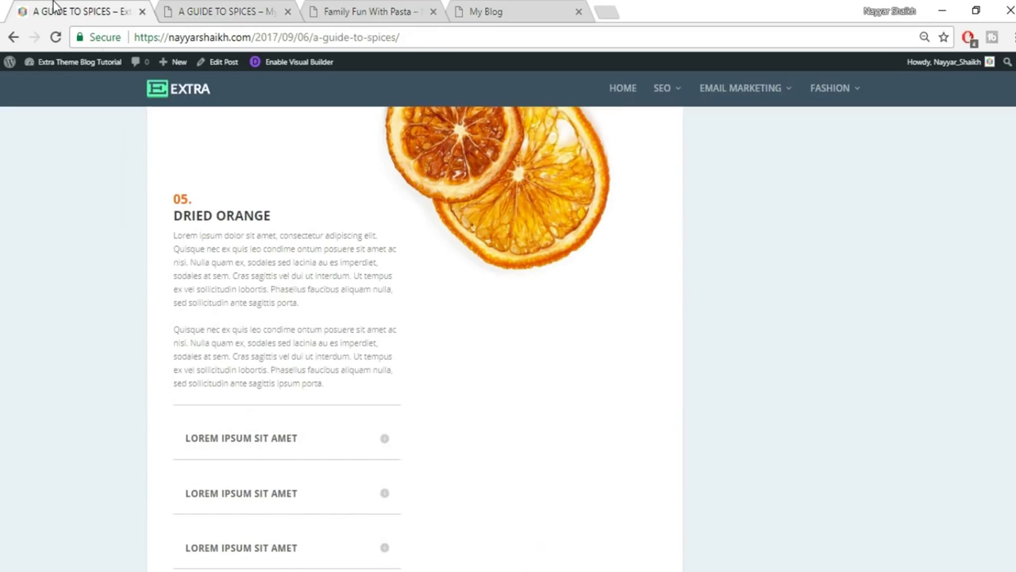
drag(256, 223, 154, 211)
click(188, 221)
drag(174, 220, 275, 215)
key(ctrl+c)
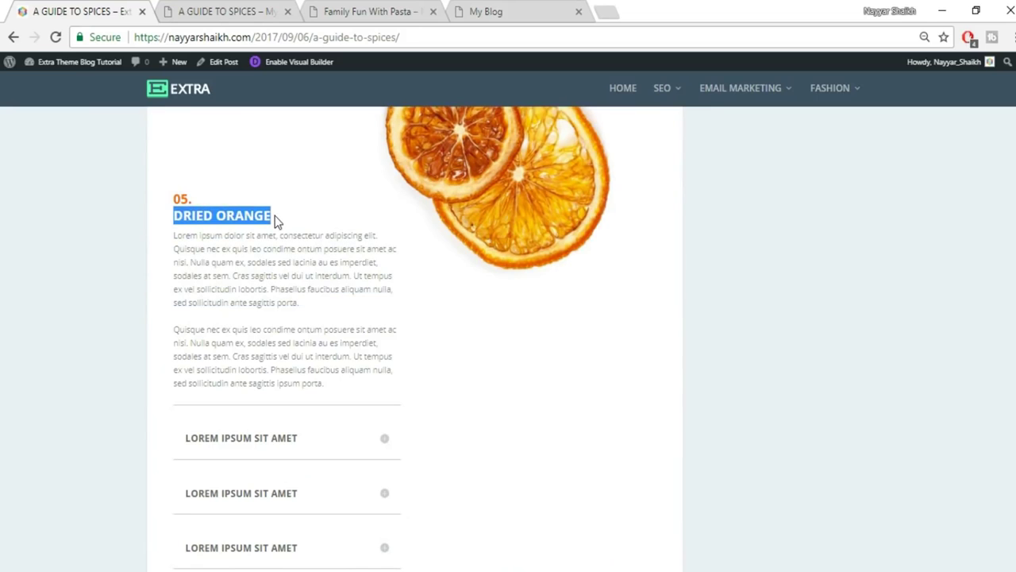
click(204, 9)
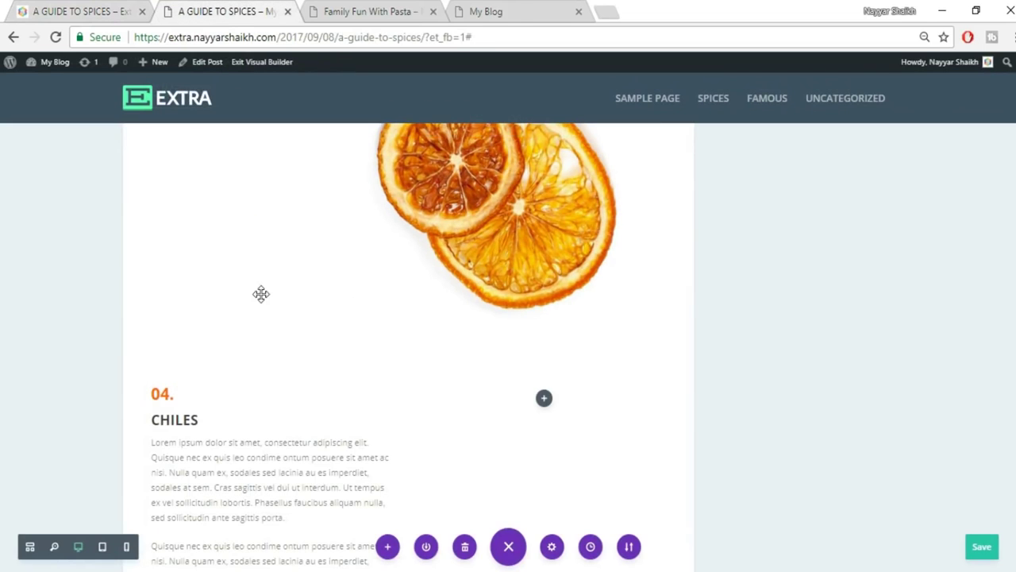
Change the number 04 to 05 and paste DRIED ORANGE over the CHILES heading.
click(162, 394)
drag(160, 395, 215, 419)
text(5.)
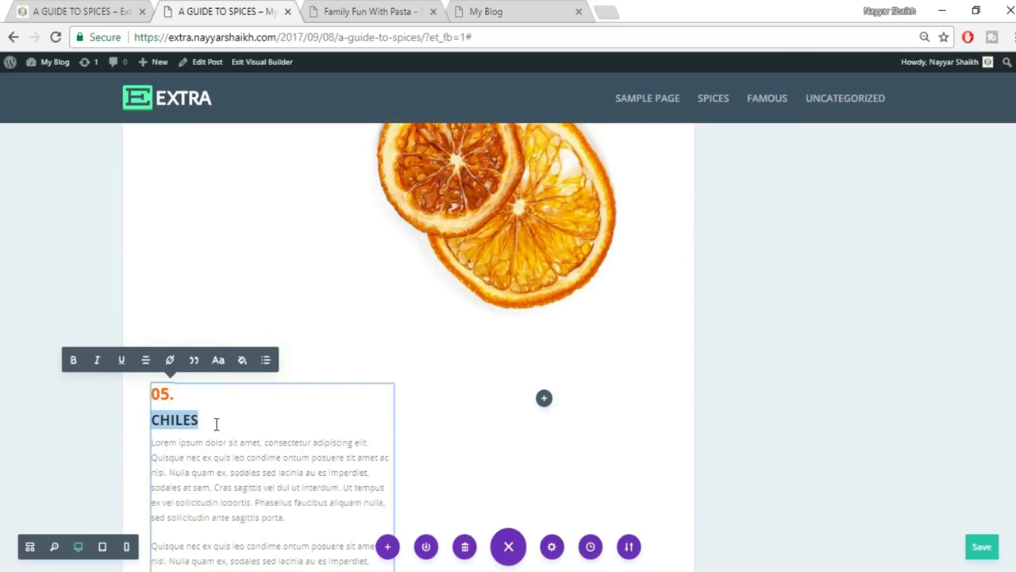
key(ctrl+v)
scroll(252, 433, down, 2)
scroll(253, 433, down, 4)
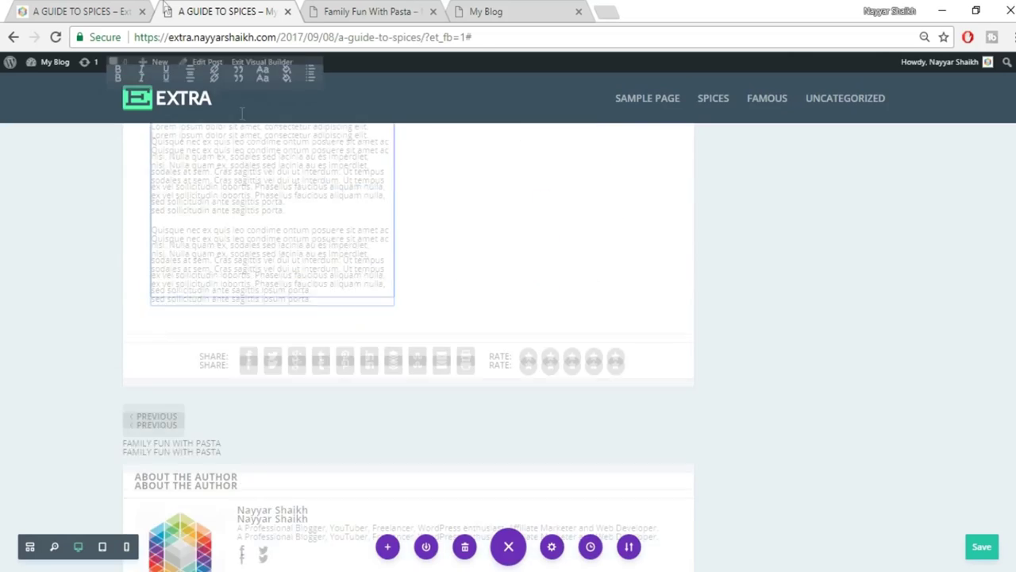
click(127, 11)
scroll(751, 312, down, 2)
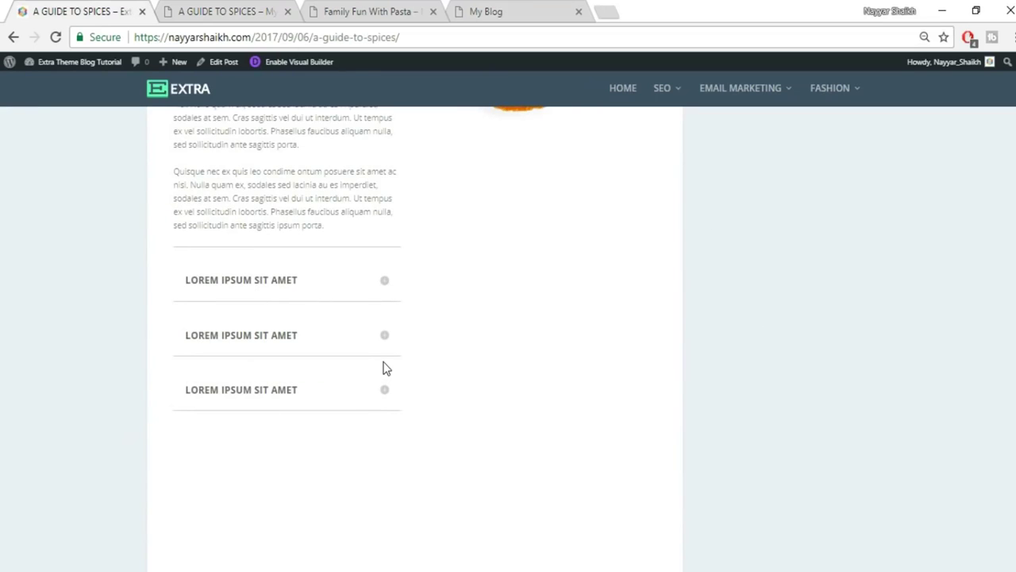
scroll(386, 368, down, 2)
Add a fullwidth section with an empty Fullwidth Image module below the Dried Orange text.
scroll(385, 368, down, 3)
scroll(386, 369, up, 2)
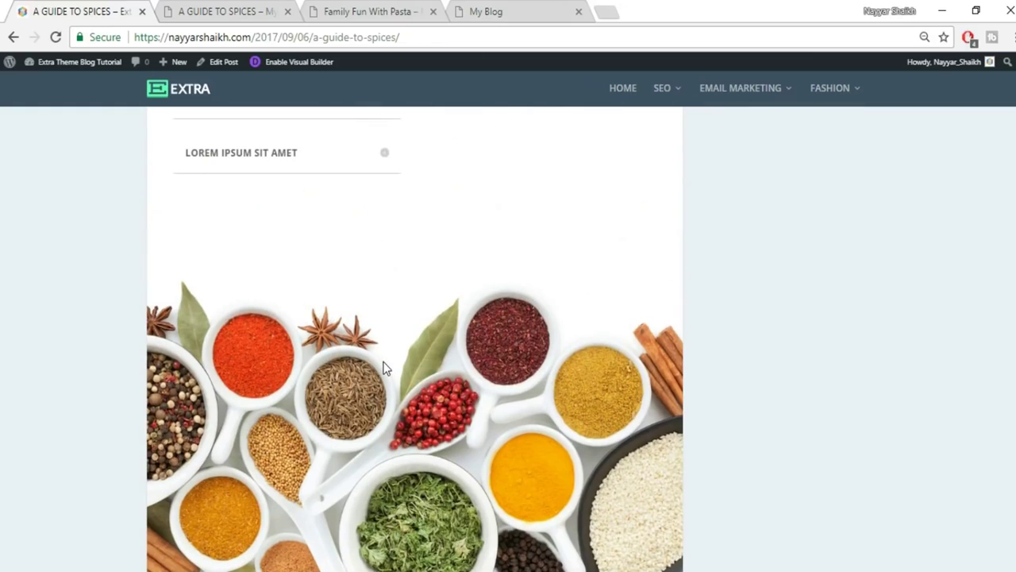
scroll(383, 368, down, 1)
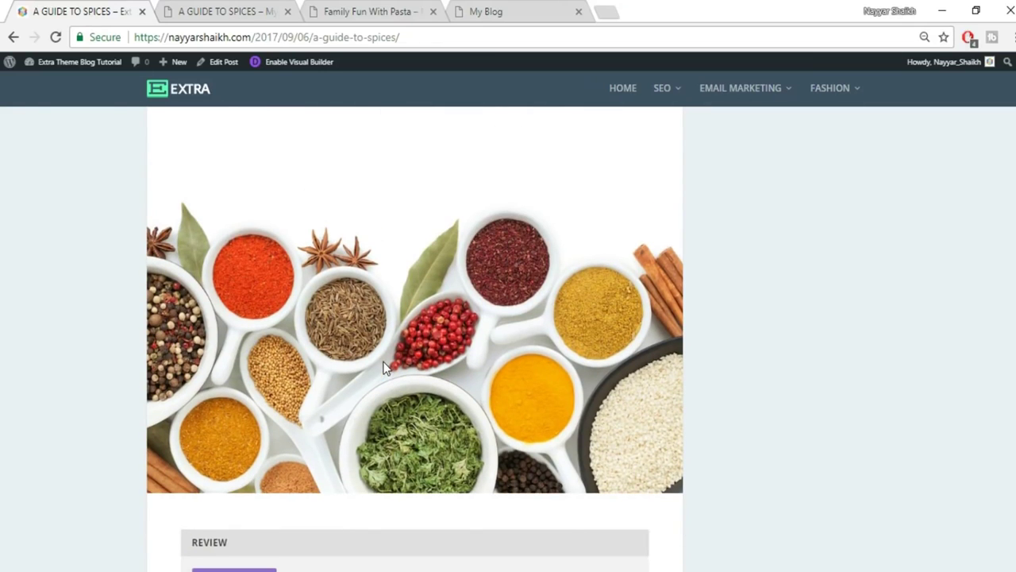
click(239, 18)
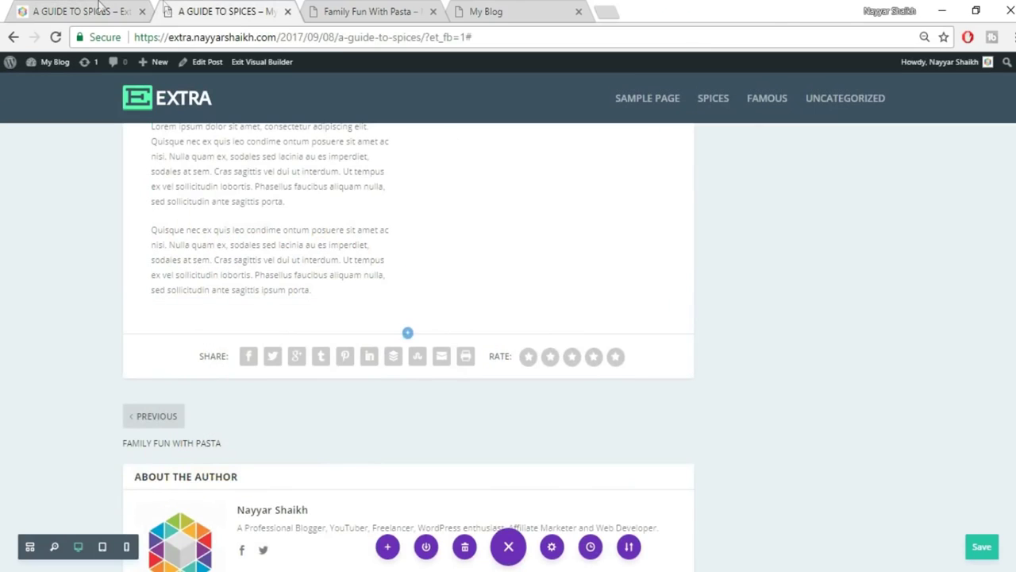
click(92, 9)
click(191, 10)
click(407, 334)
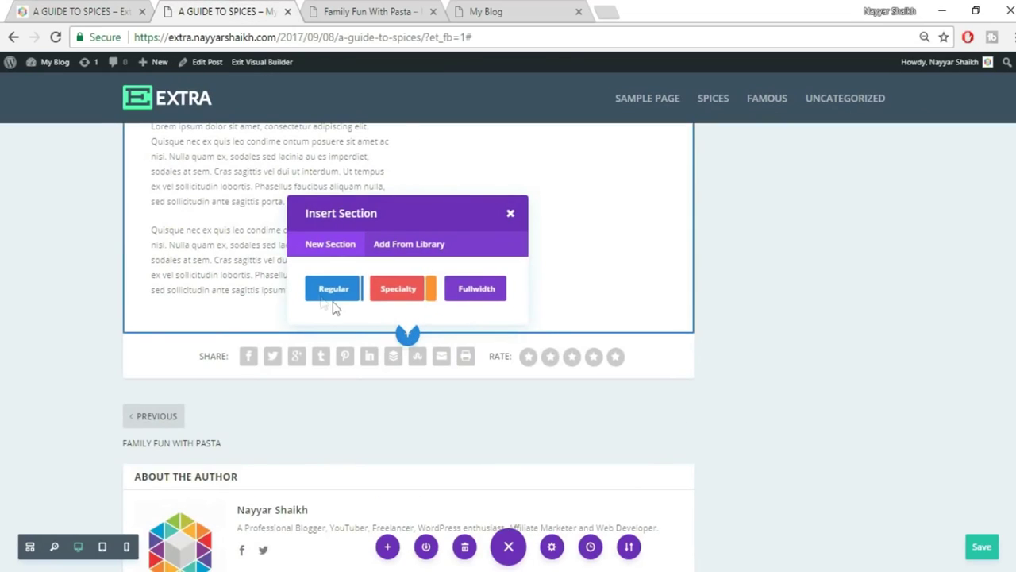
click(486, 292)
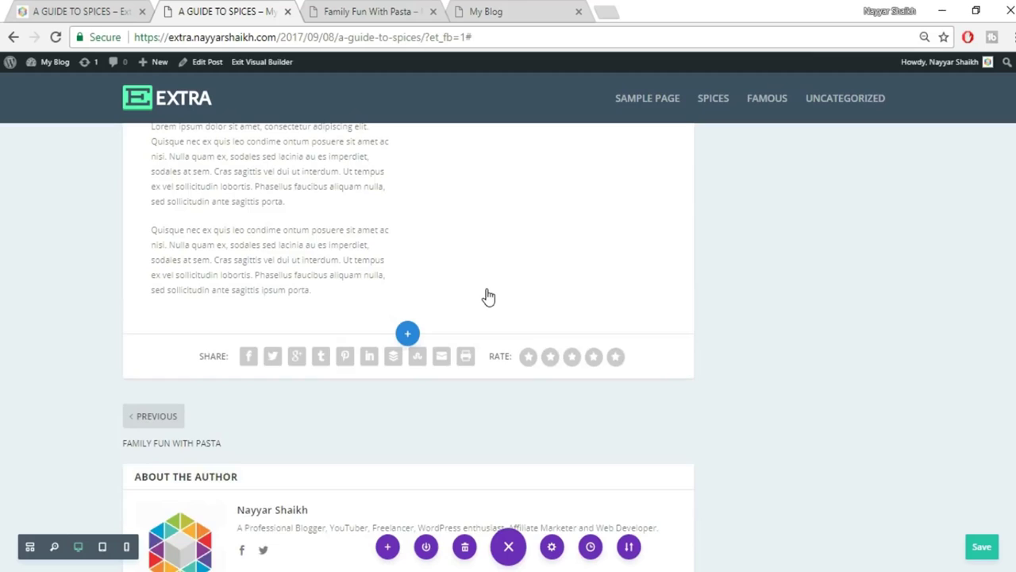
click(355, 274)
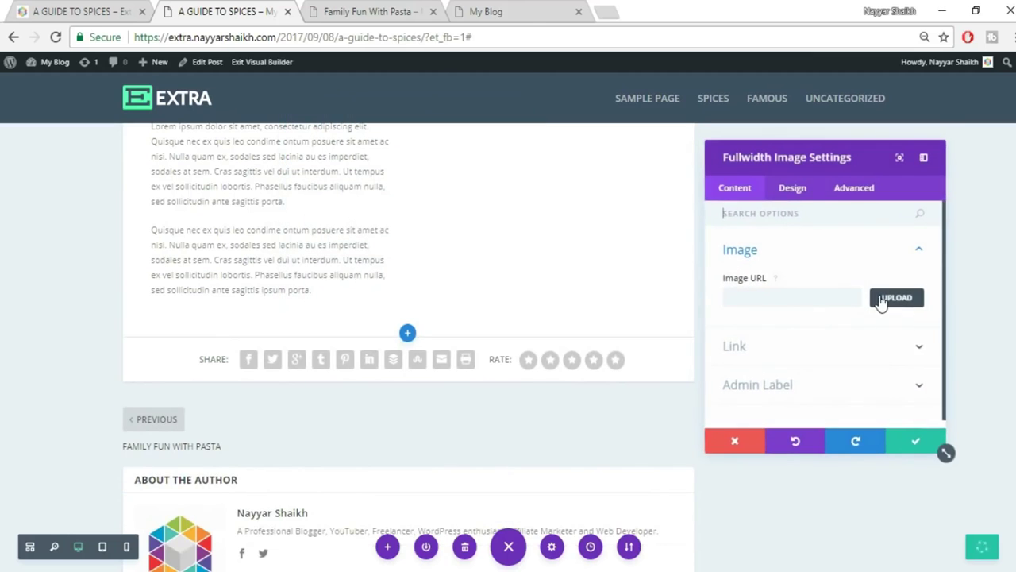
Upload the spice-bowls image 073 into the fullwidth image module and confirm its settings.
click(883, 297)
click(172, 113)
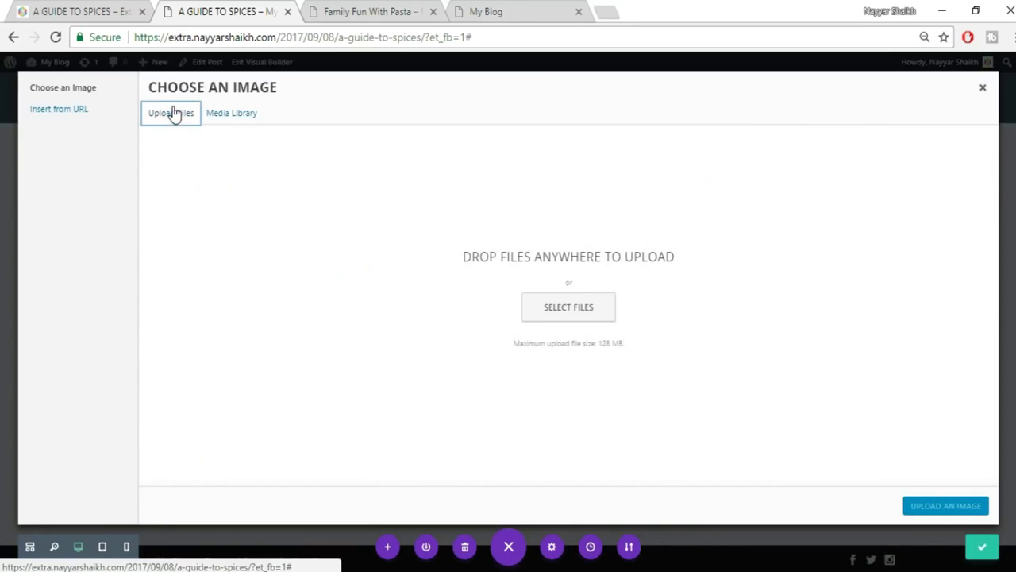
click(556, 312)
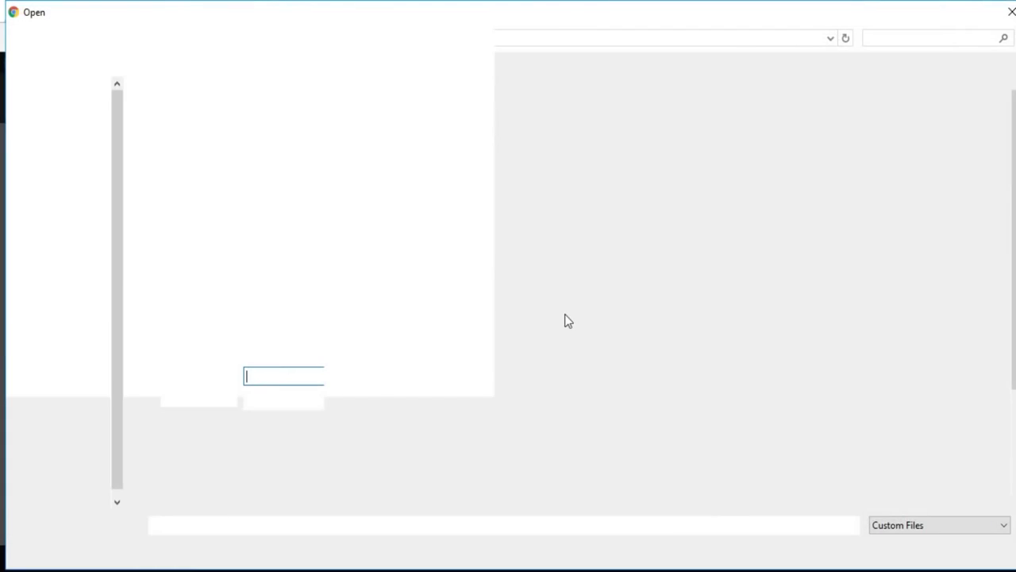
scroll(564, 317, down, 2)
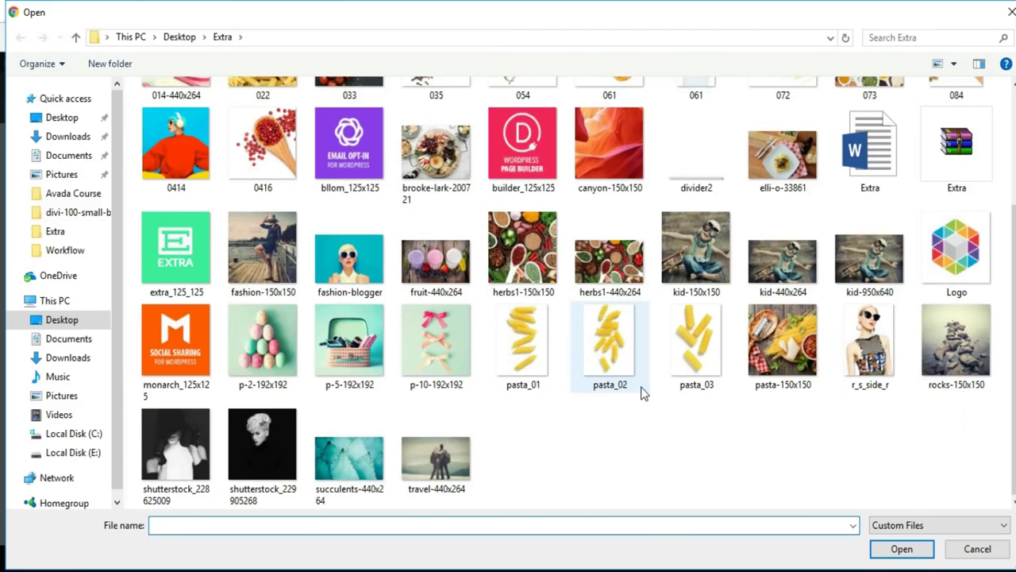
scroll(641, 391, up, 2)
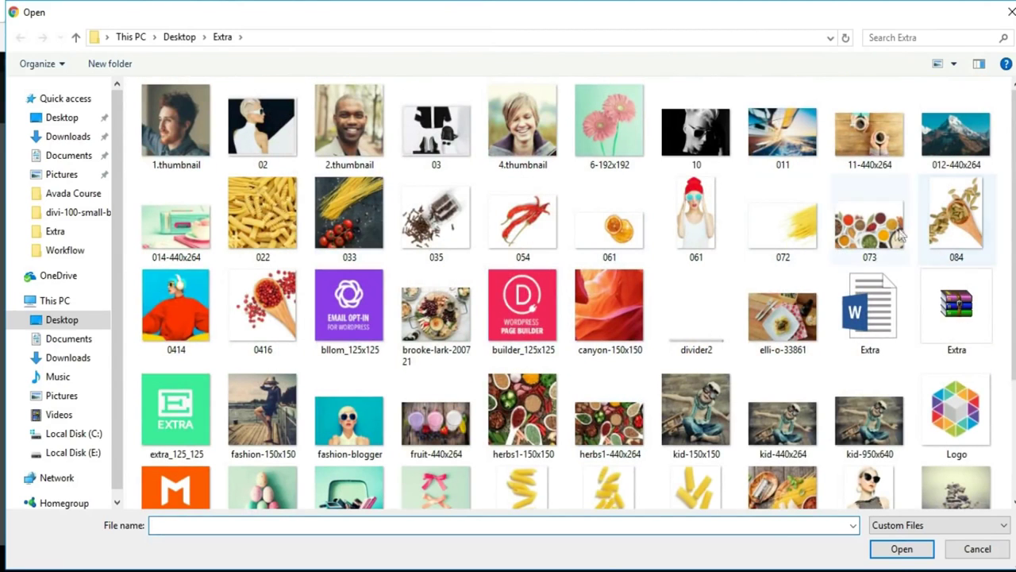
click(873, 226)
click(902, 548)
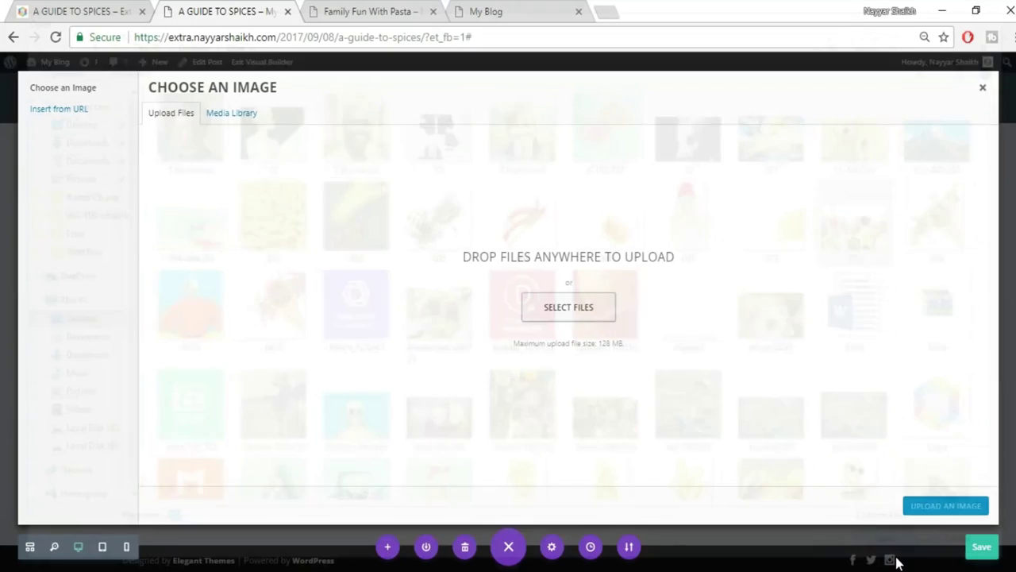
click(925, 508)
click(914, 442)
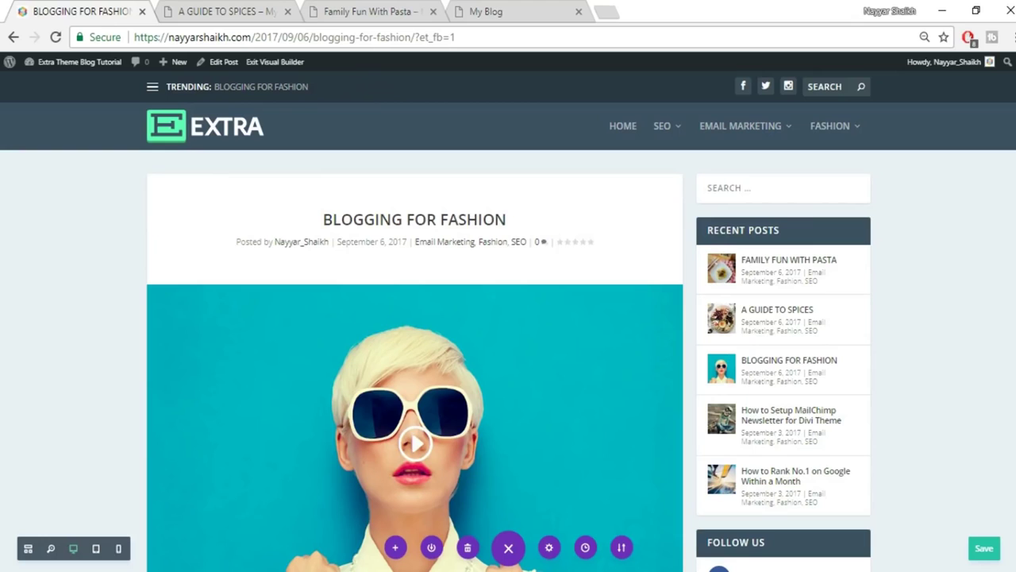
Start a new post from the admin bar's New > Post on the spices-post tab.
click(375, 13)
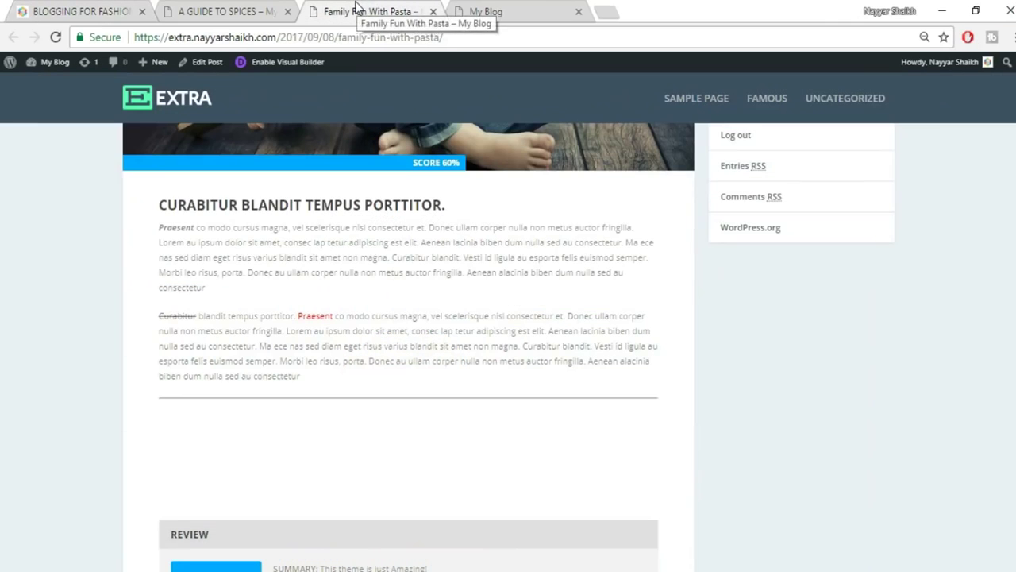
scroll(573, 354, up, 10)
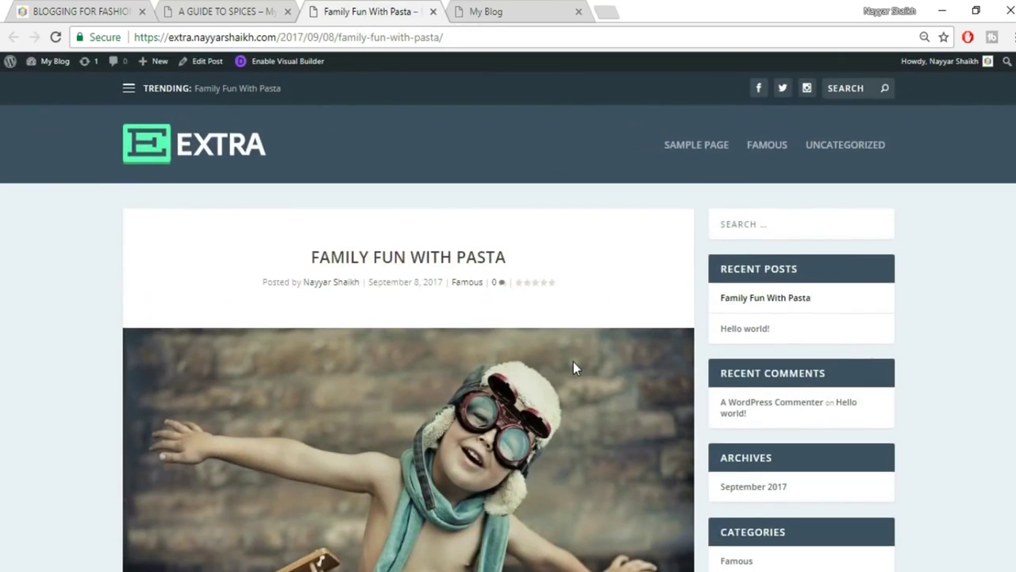
click(236, 9)
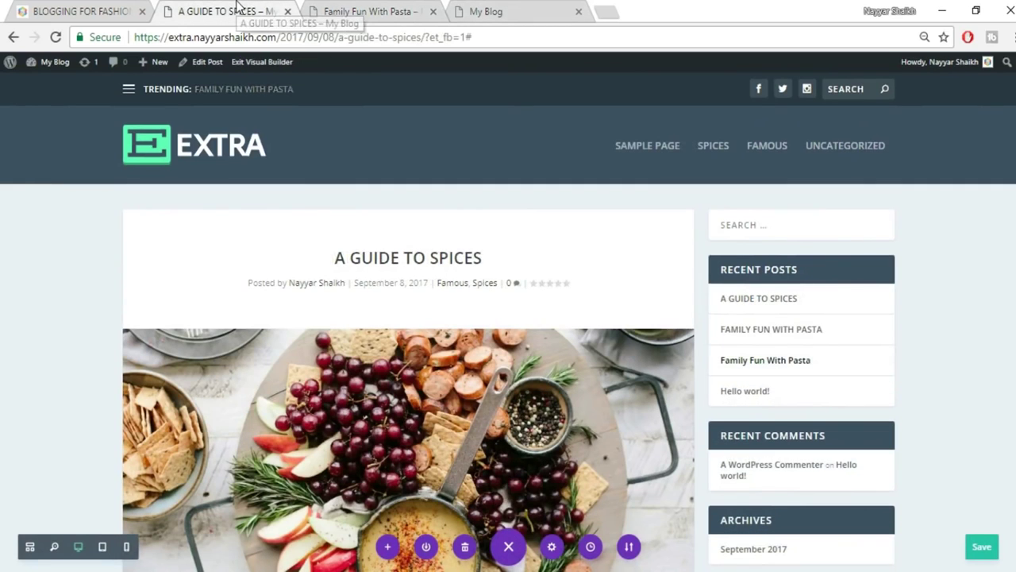
mouse_move(160, 69)
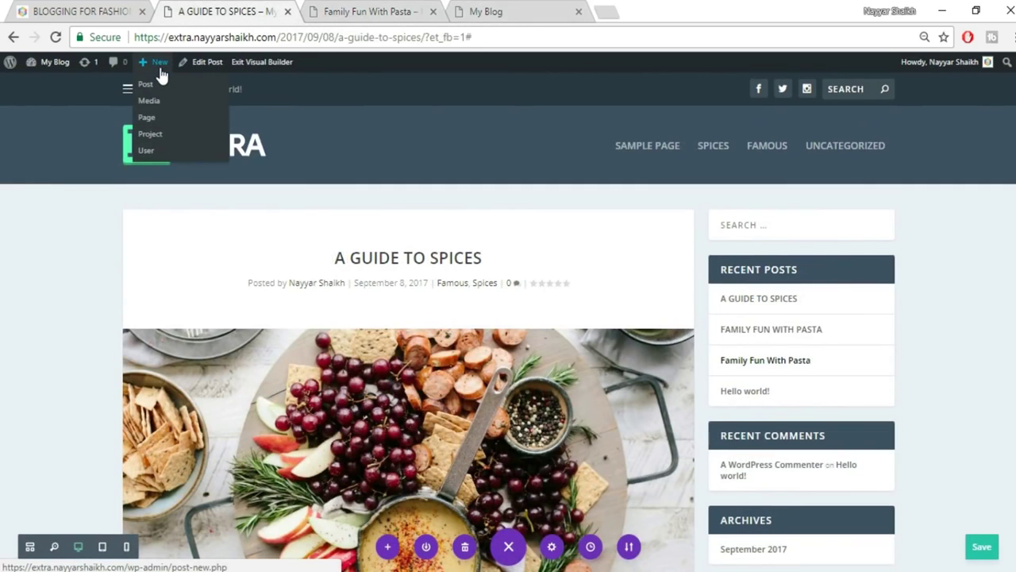
click(162, 86)
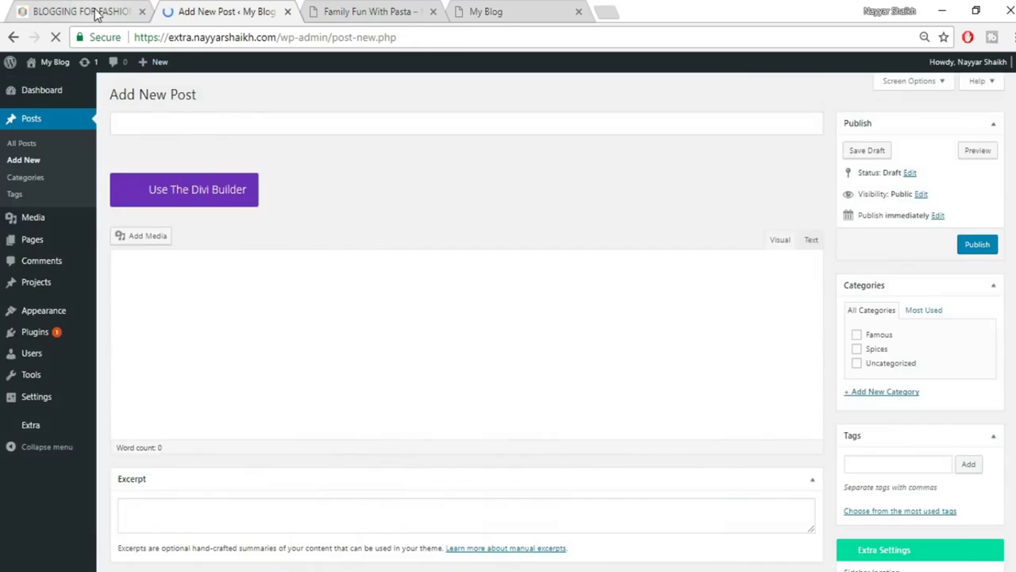
Copy the BLOGGING FOR FASHION title from the reference post and return to the new editor.
click(94, 12)
drag(322, 220, 554, 218)
key(ctrl+c)
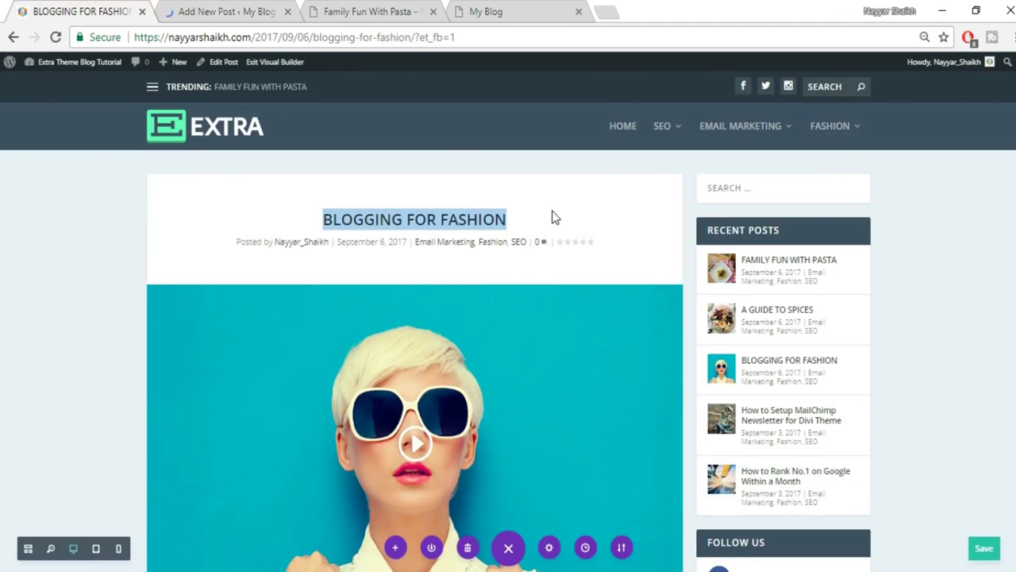
click(270, 11)
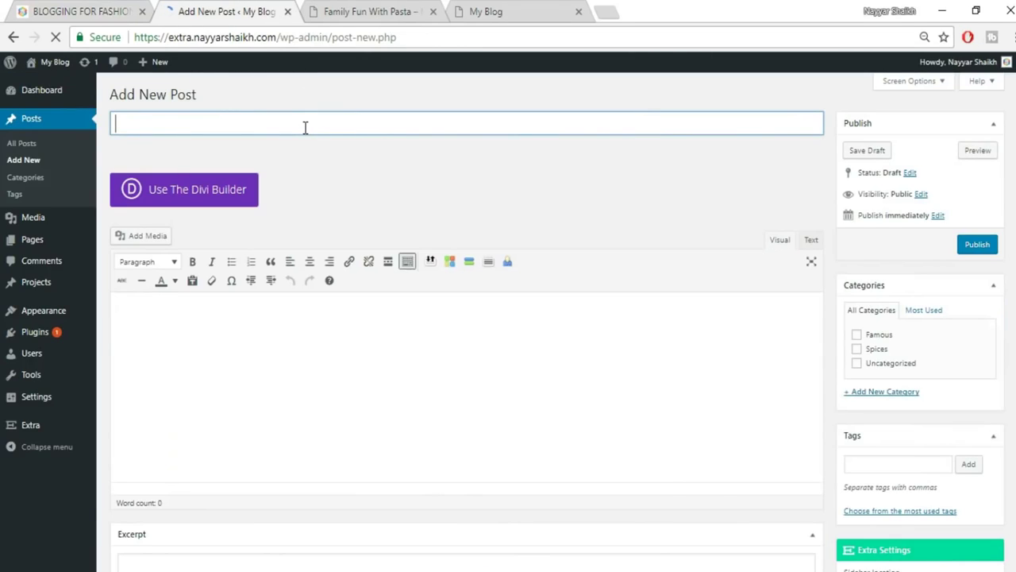
Paste the title BLOGGING FOR FASHION, create a Fashion category and tick Spices.
key(ctrl+v)
scroll(854, 259, down, 1)
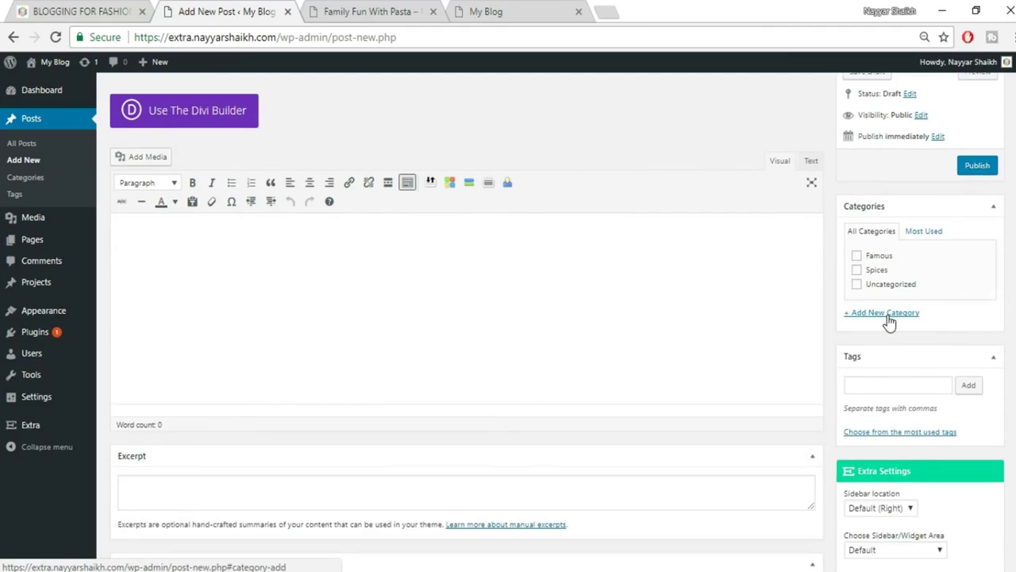
click(888, 314)
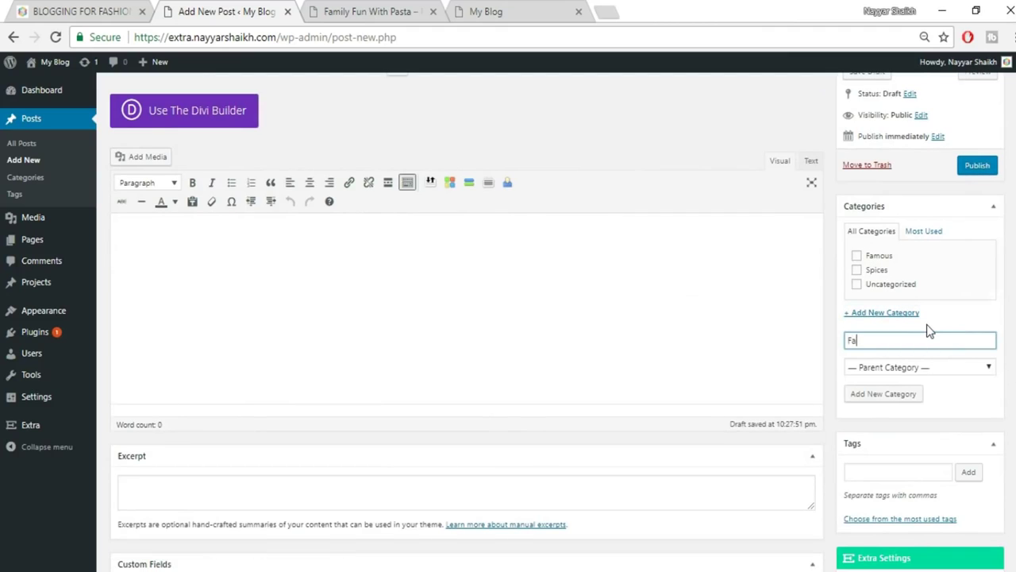
text(Fashion)
click(883, 272)
click(885, 394)
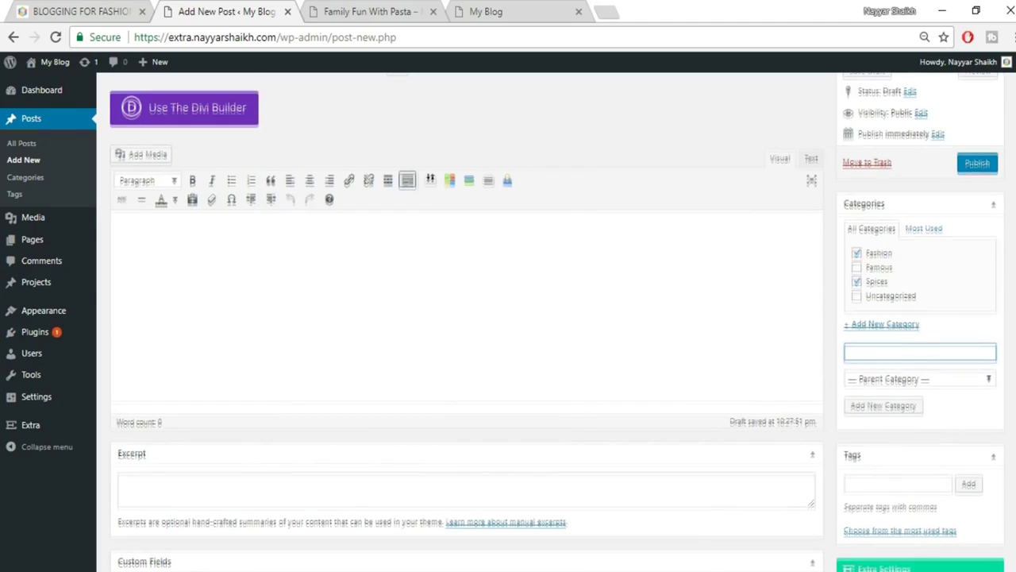
Open the featured image picker after checking the reference Blogging for Fashion post.
scroll(933, 284, down, 7)
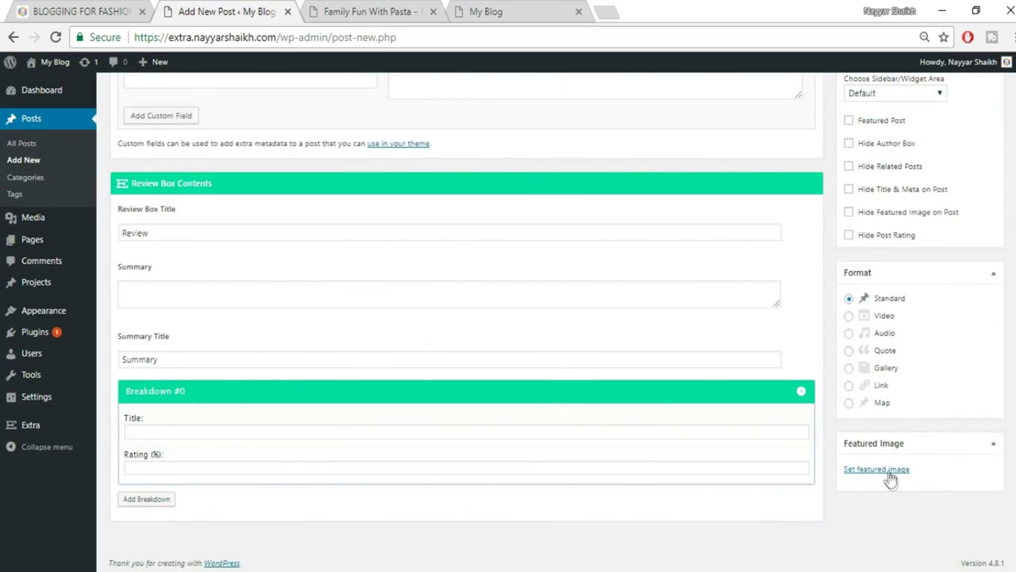
click(880, 468)
click(89, 9)
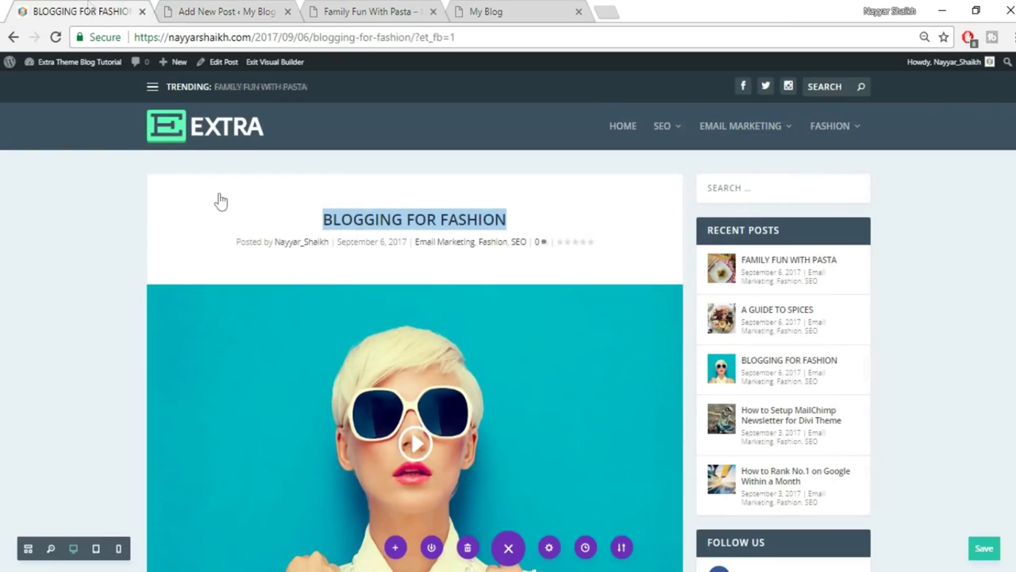
scroll(421, 278, down, 2)
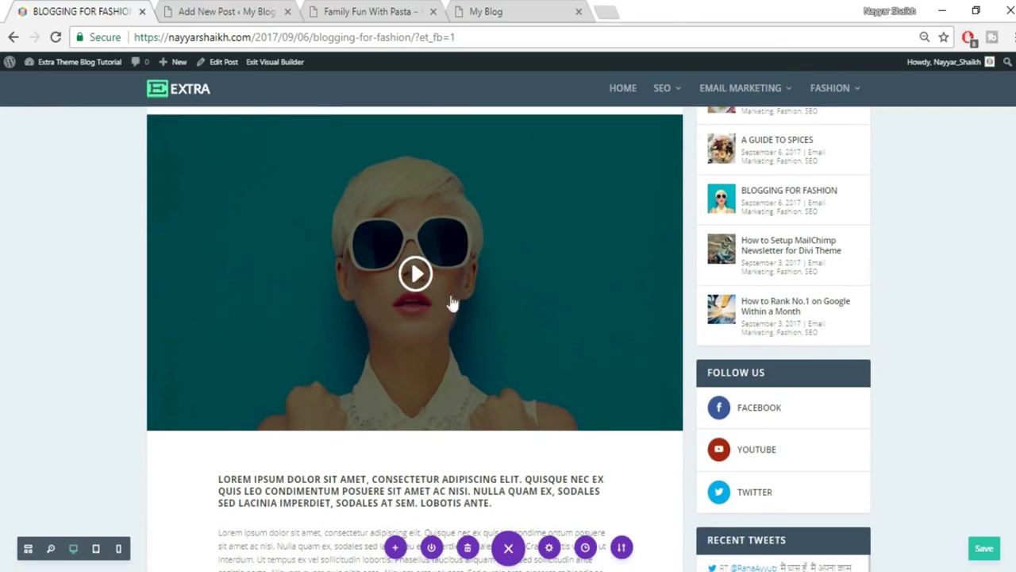
click(176, 18)
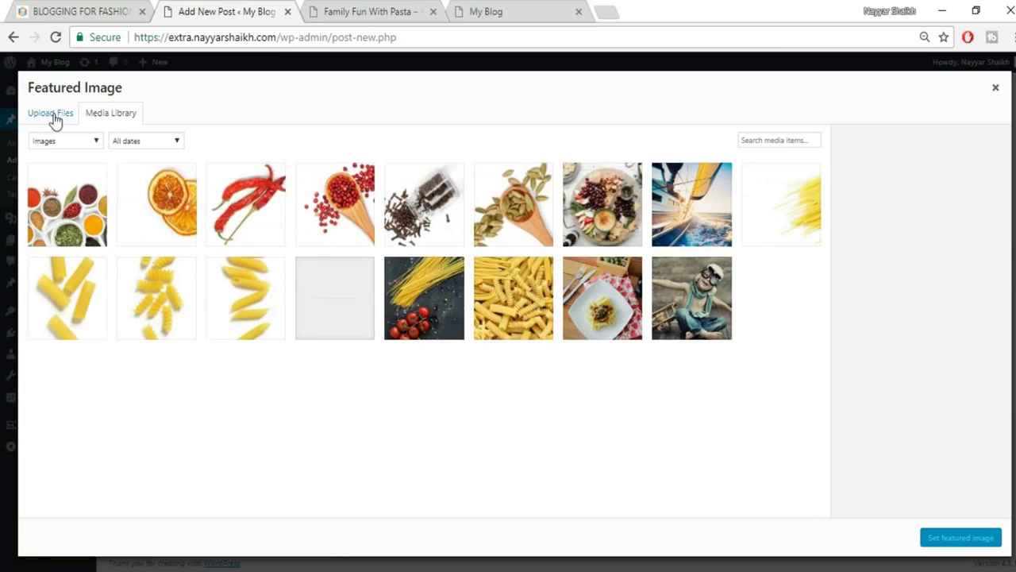
Upload fashion-blogger.jpg and set it as the post's featured image.
click(52, 116)
click(517, 317)
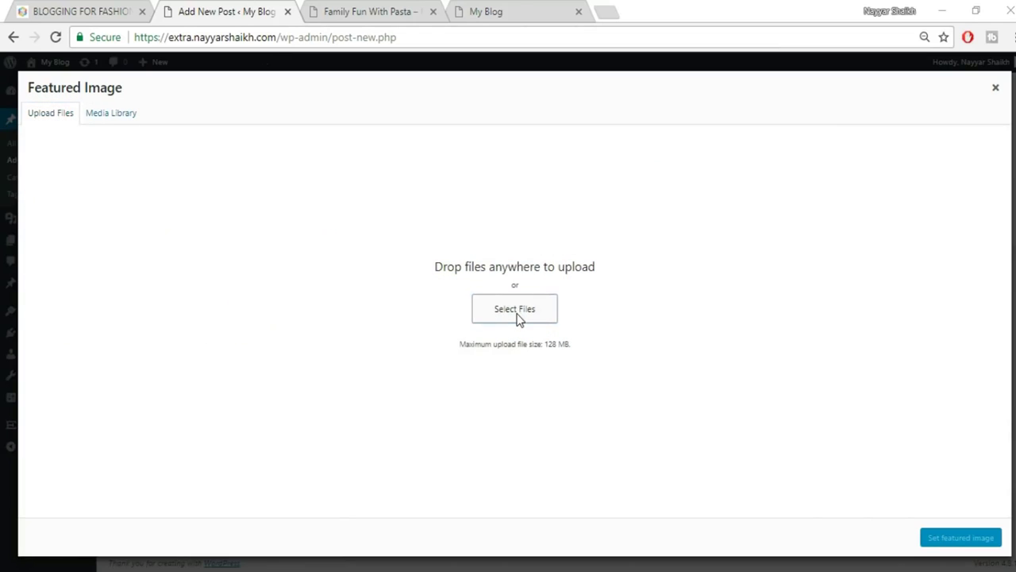
scroll(631, 286, down, 3)
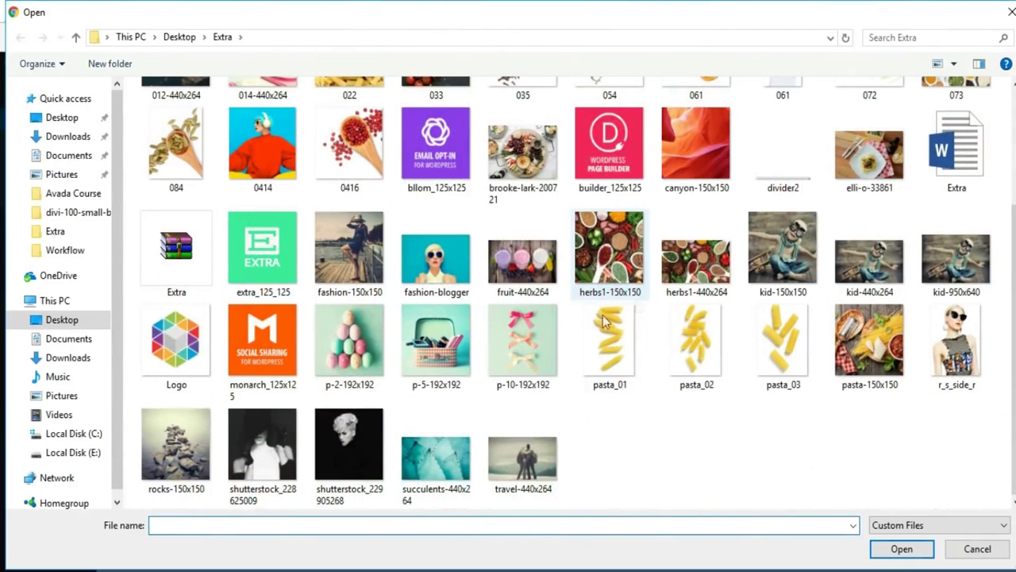
click(425, 269)
click(898, 546)
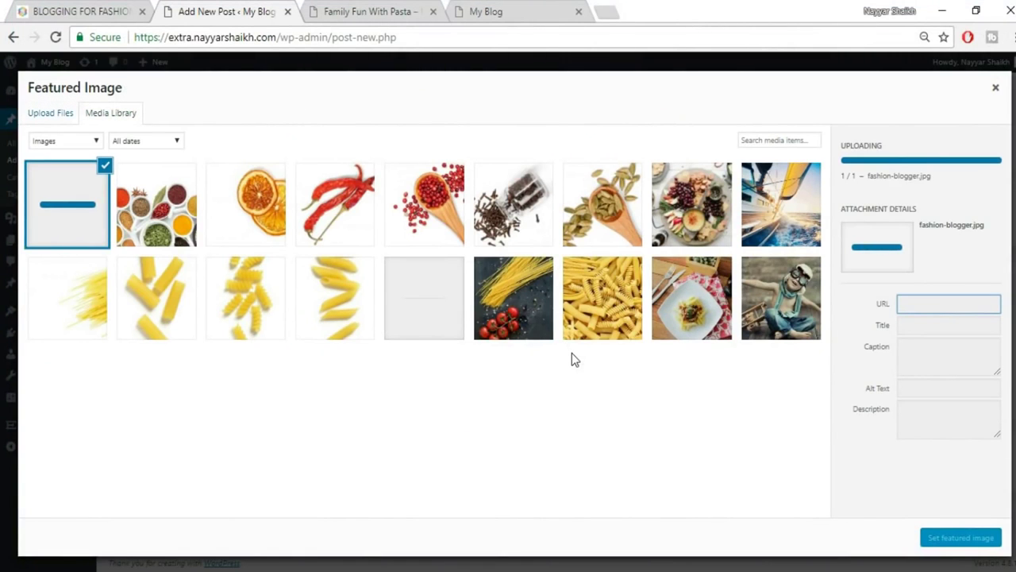
click(941, 538)
Set the post format to Video and view the reference post's video.
scroll(925, 488, up, 3)
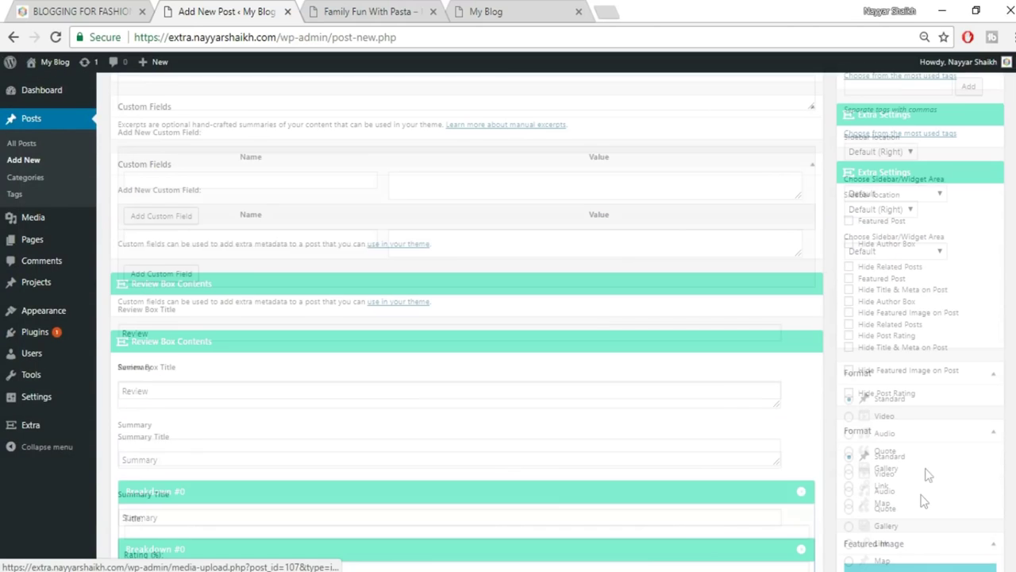
scroll(905, 445, down, 1)
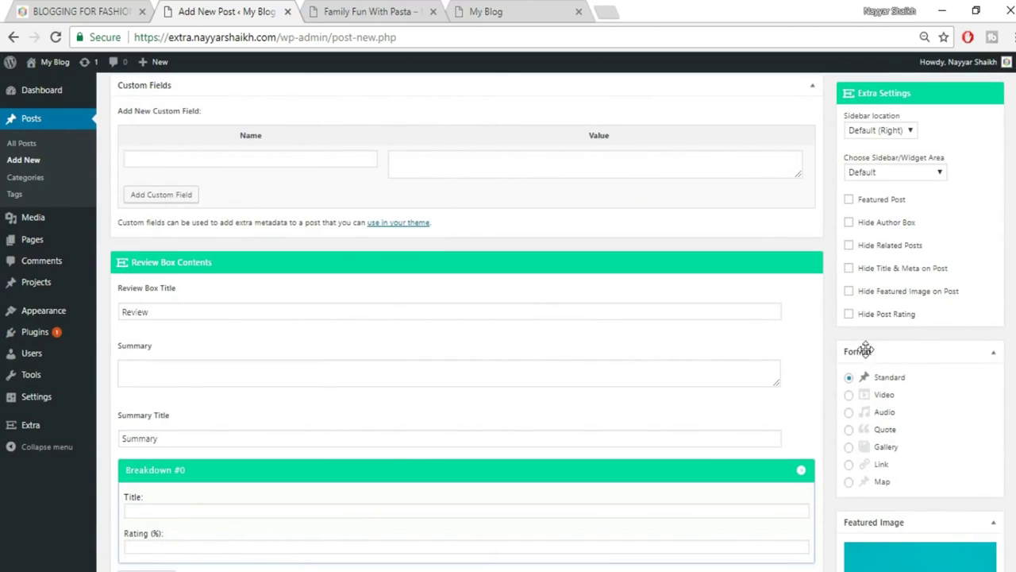
click(866, 397)
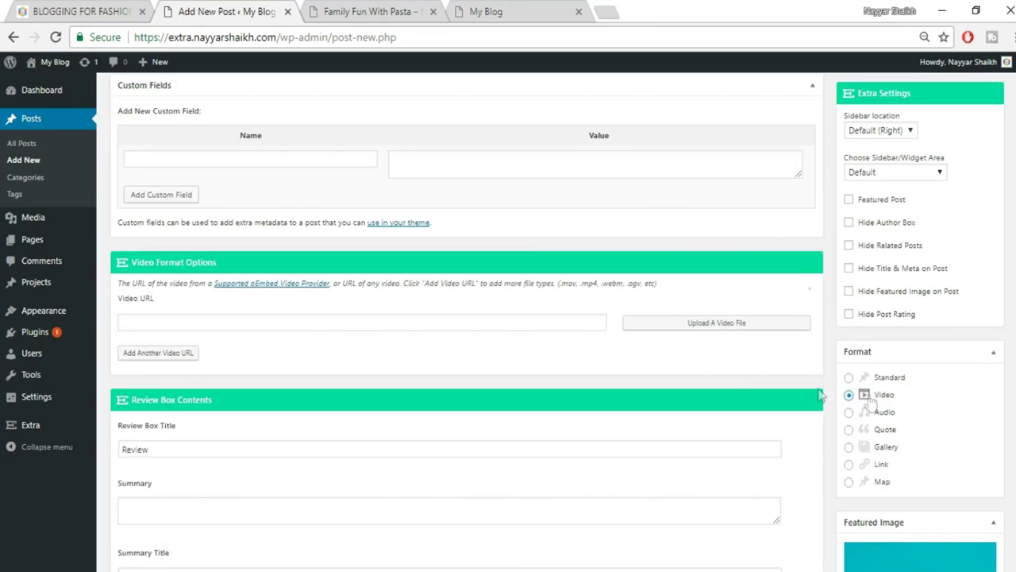
click(267, 323)
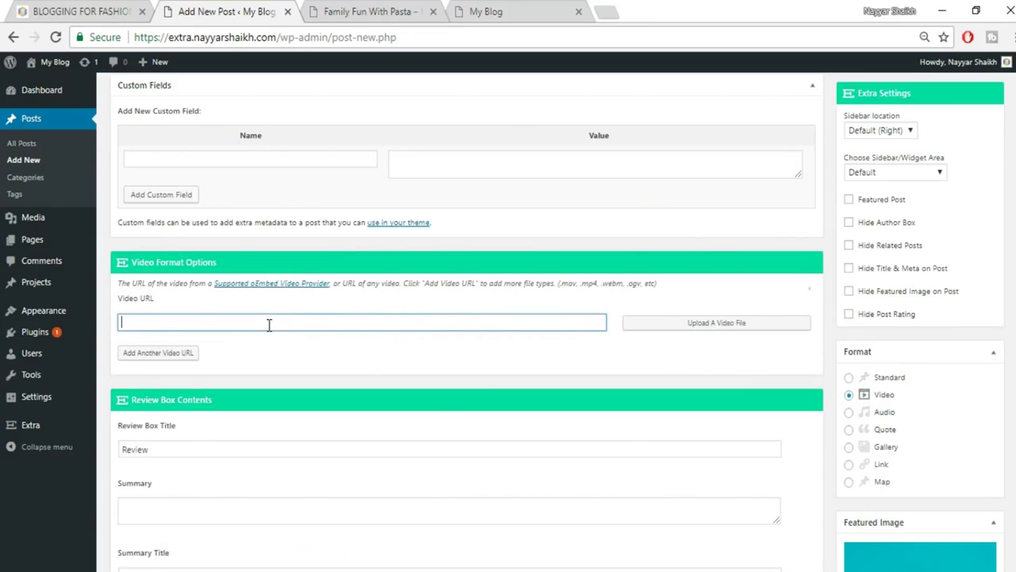
click(87, 10)
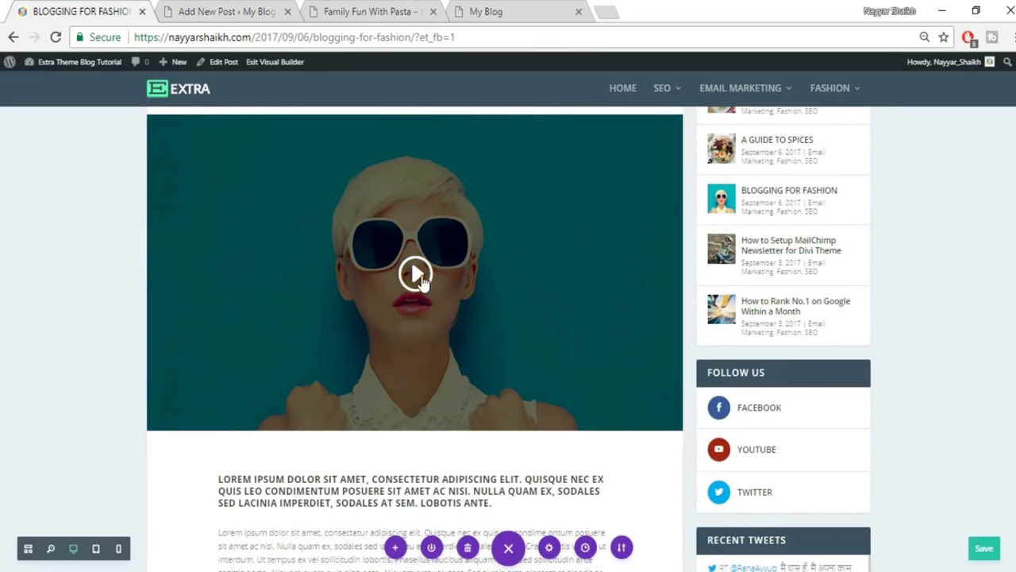
Open the YouTube channel page in a new browser tab.
click(605, 9)
text(y)
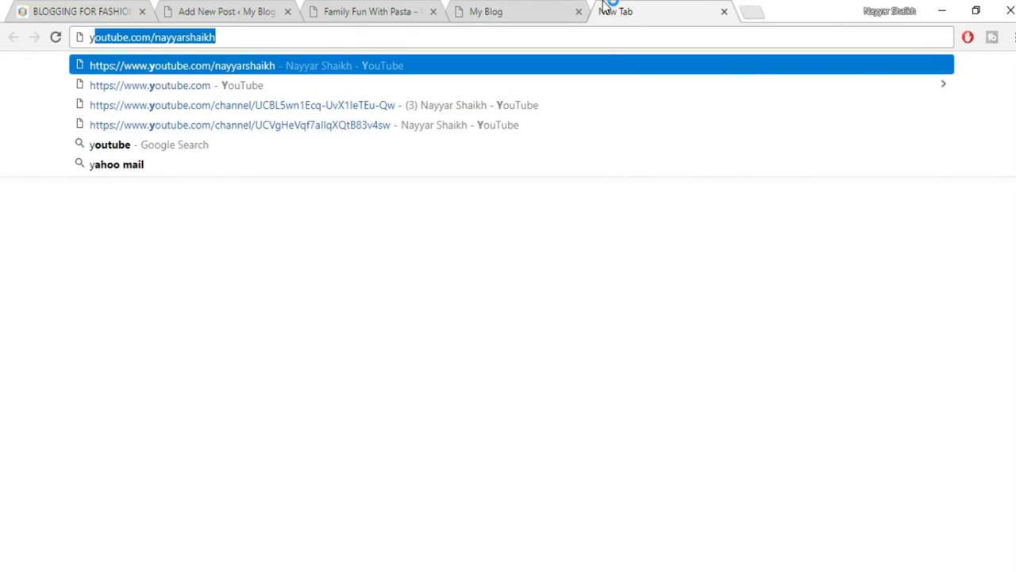
key(Right)
key(Return)
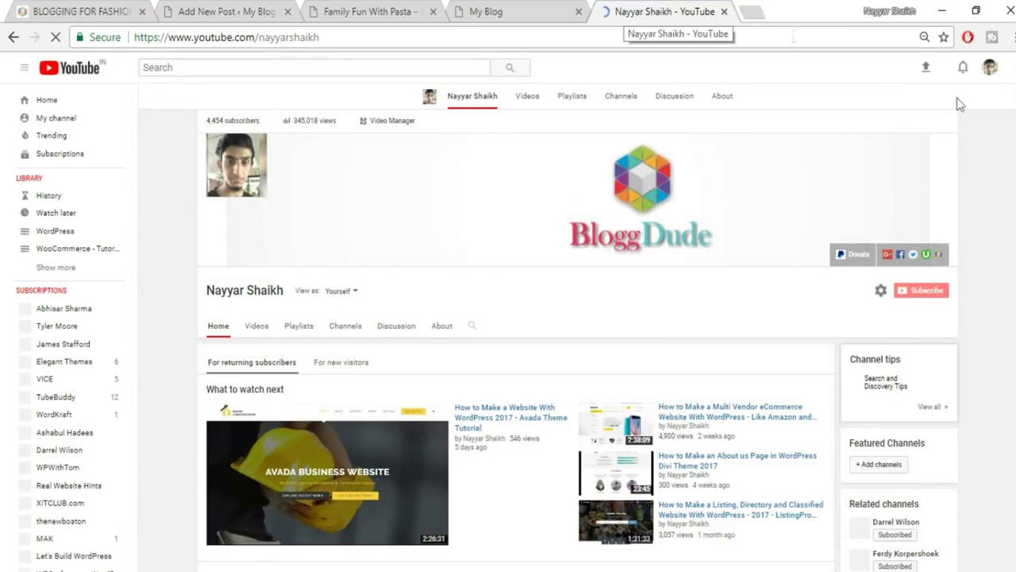
Copy the WooCommerce Checkout video's link and return to the new post editor.
scroll(959, 103, down, 5)
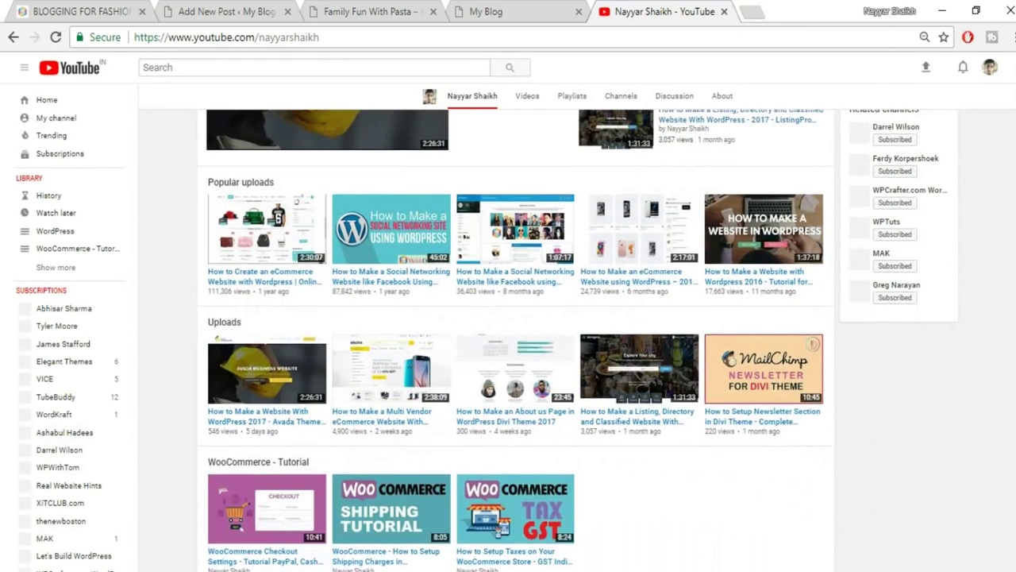
scroll(347, 425, down, 1)
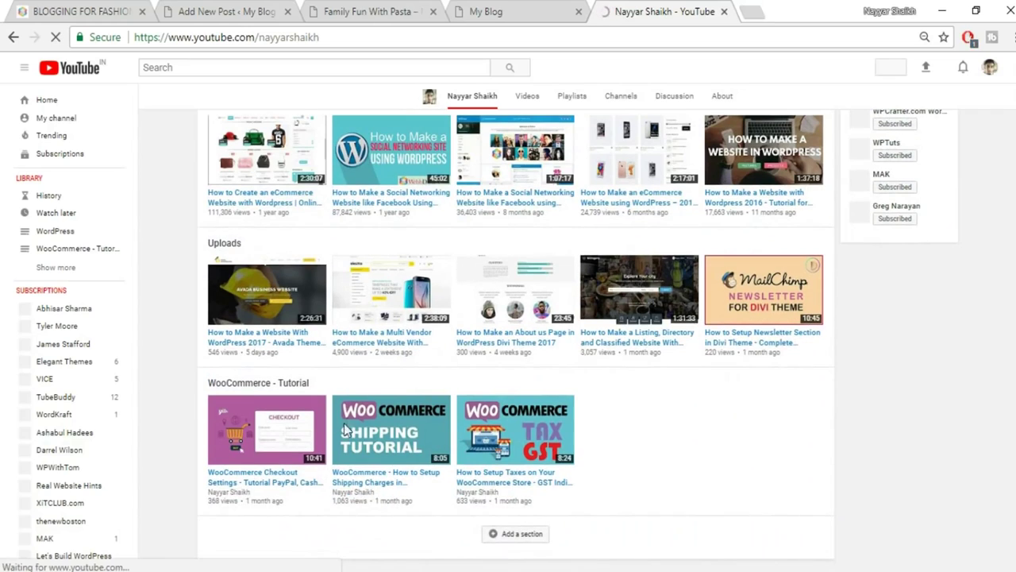
right_click(285, 480)
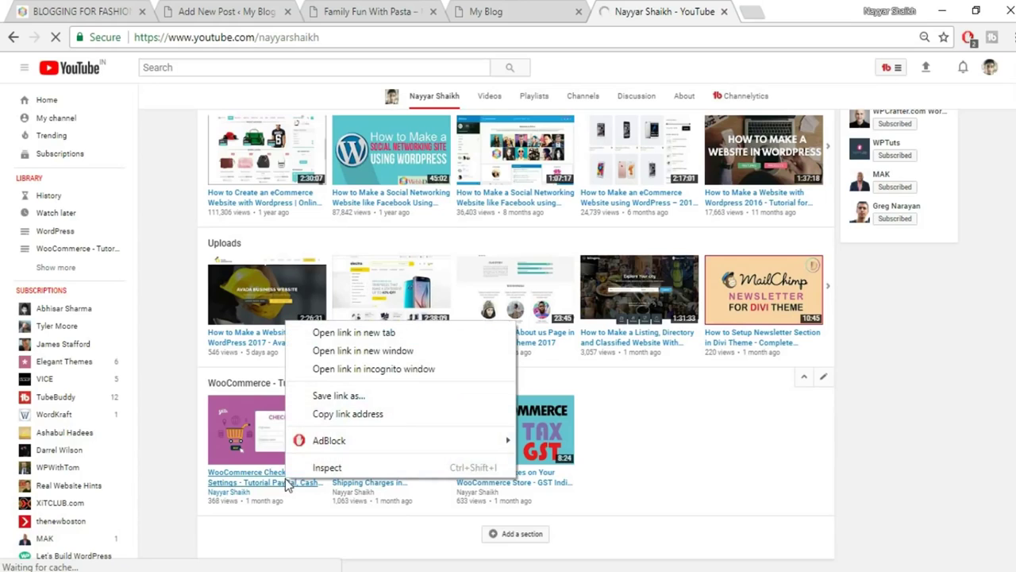
click(330, 419)
click(510, 11)
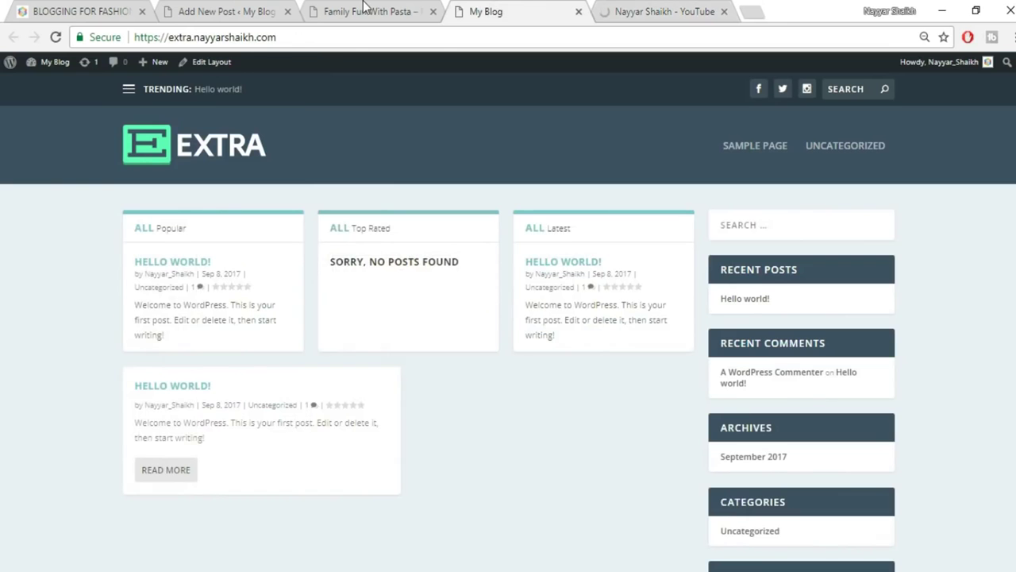
click(387, 11)
click(184, 10)
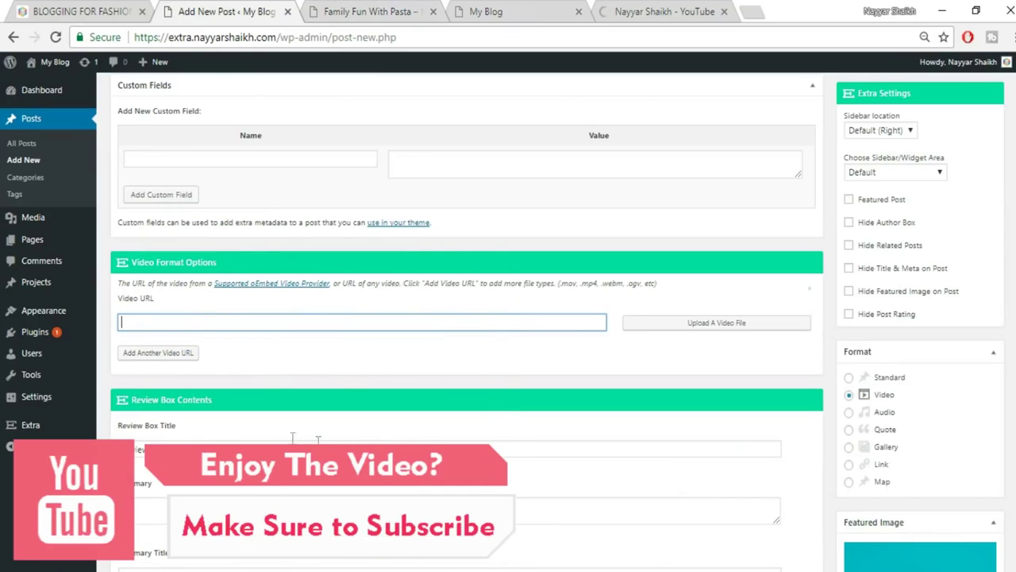
Paste the YouTube link as the Video URL and publish BLOGGING FOR FASHION.
text(https://www.youtube.com/watch?v=8JT7wYq377E)
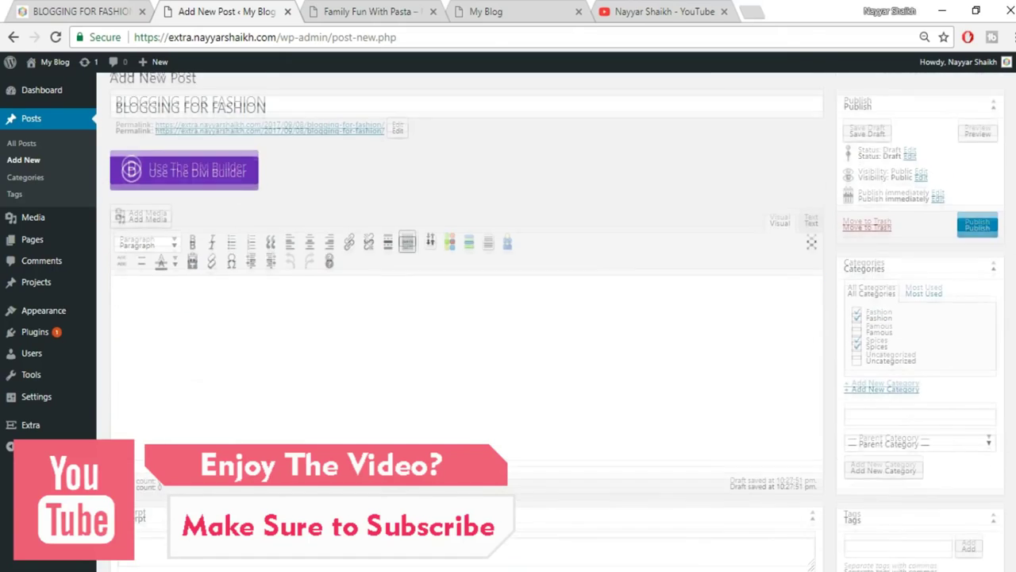
click(975, 237)
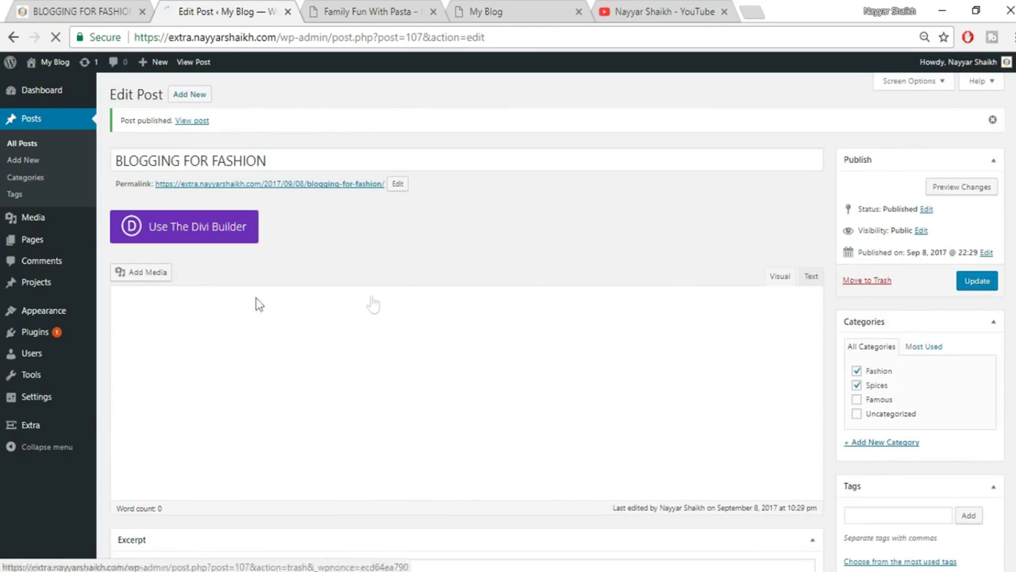
mouse_move(35, 433)
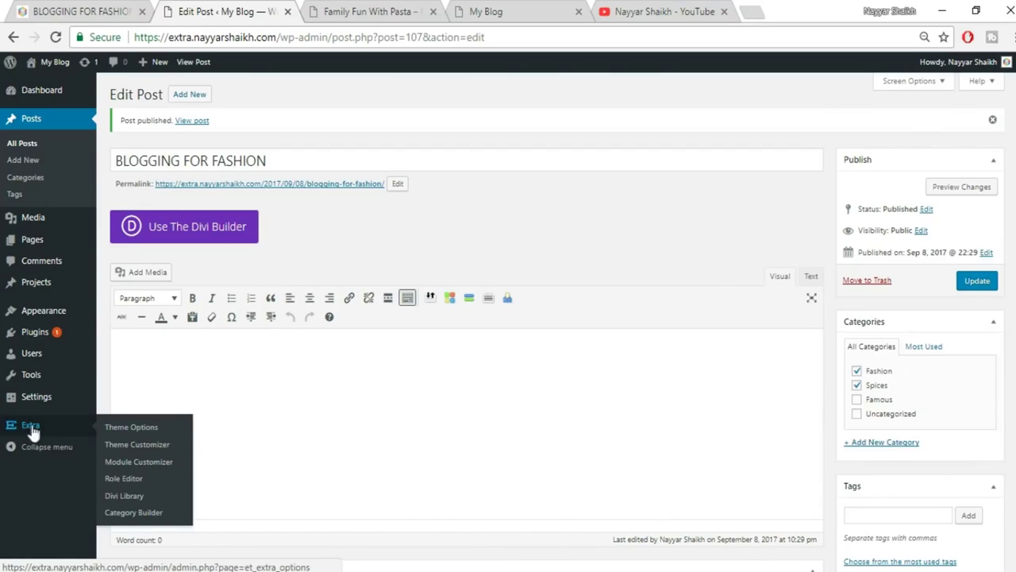
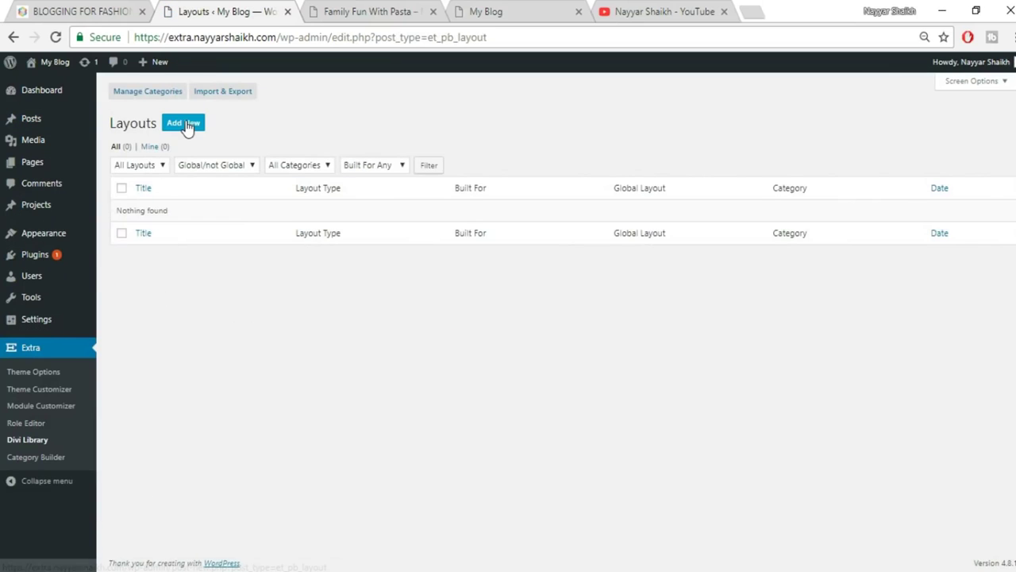
Import FashionPost.json from the LAYOUT folder into the Divi Library.
click(233, 96)
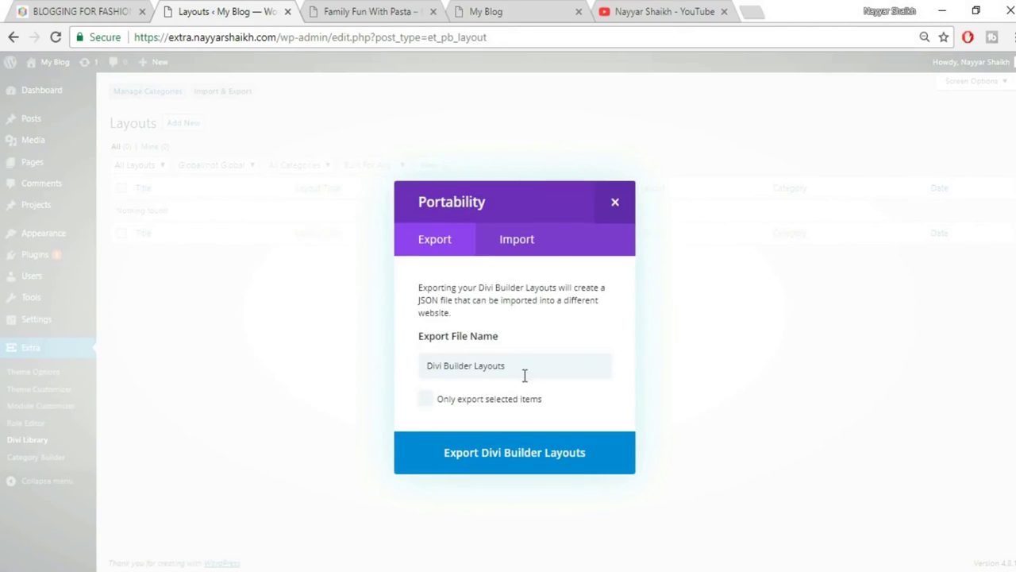
click(530, 246)
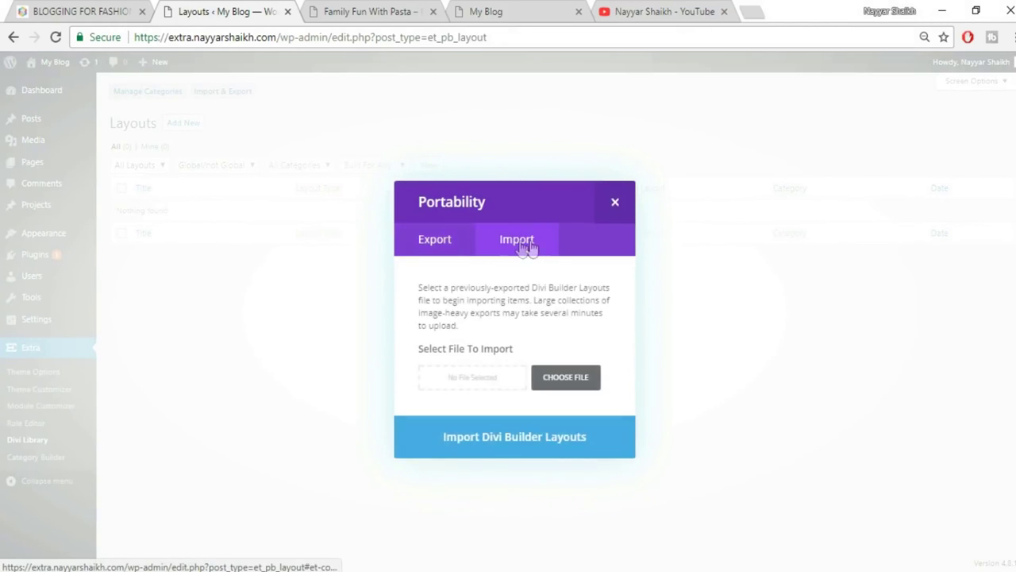
click(576, 388)
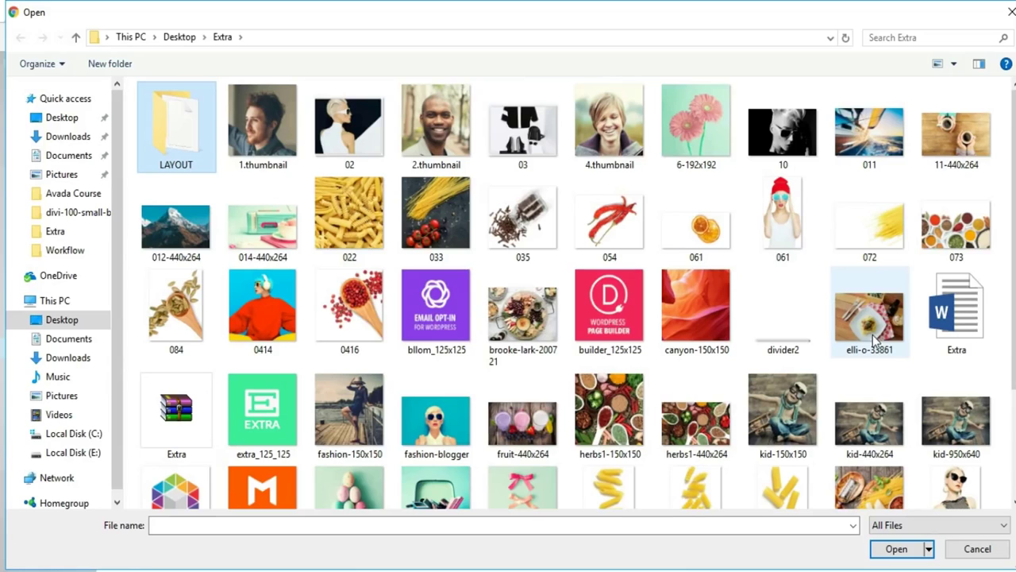
double_click(192, 136)
click(190, 120)
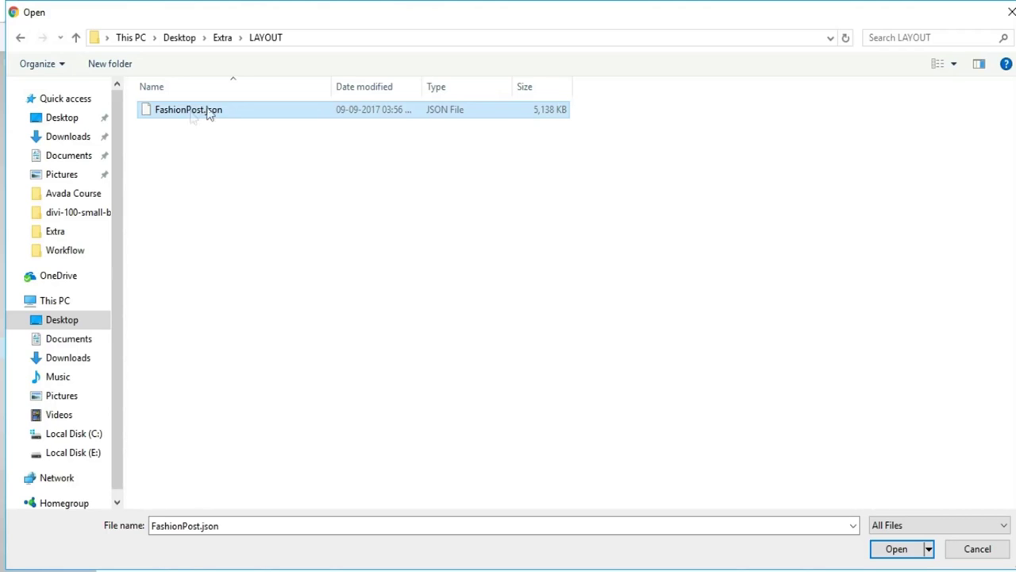
click(913, 551)
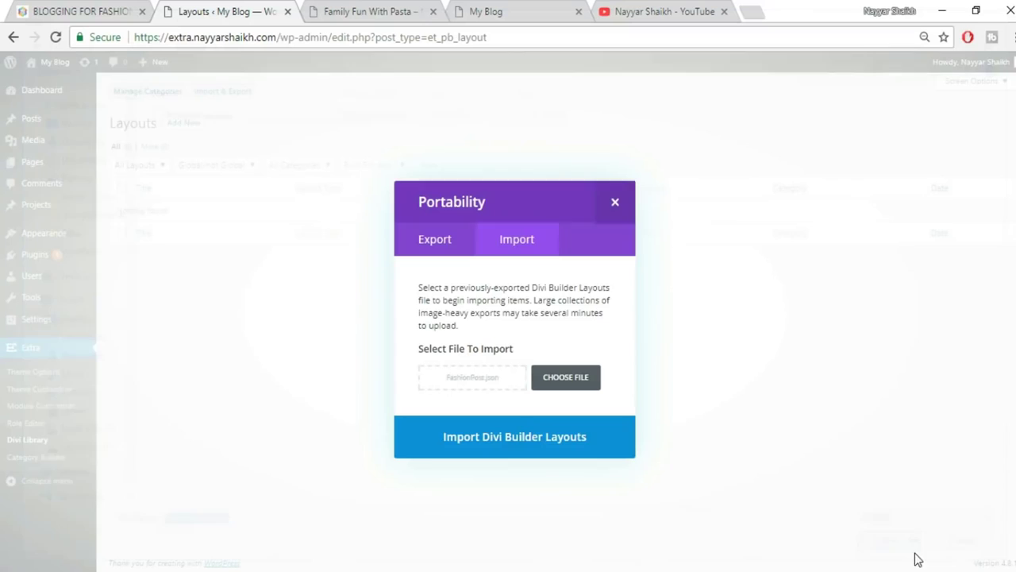
click(548, 444)
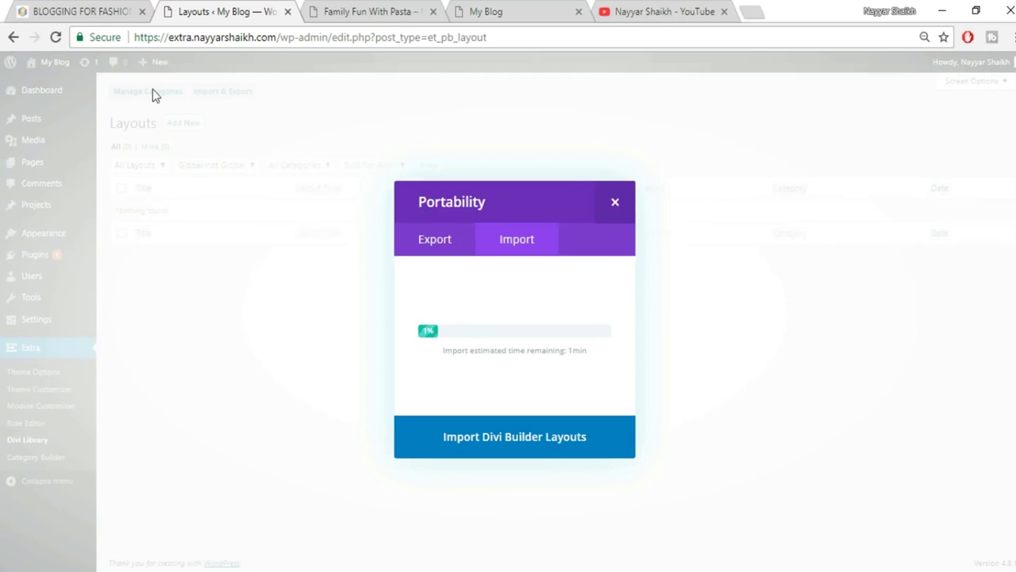
click(79, 8)
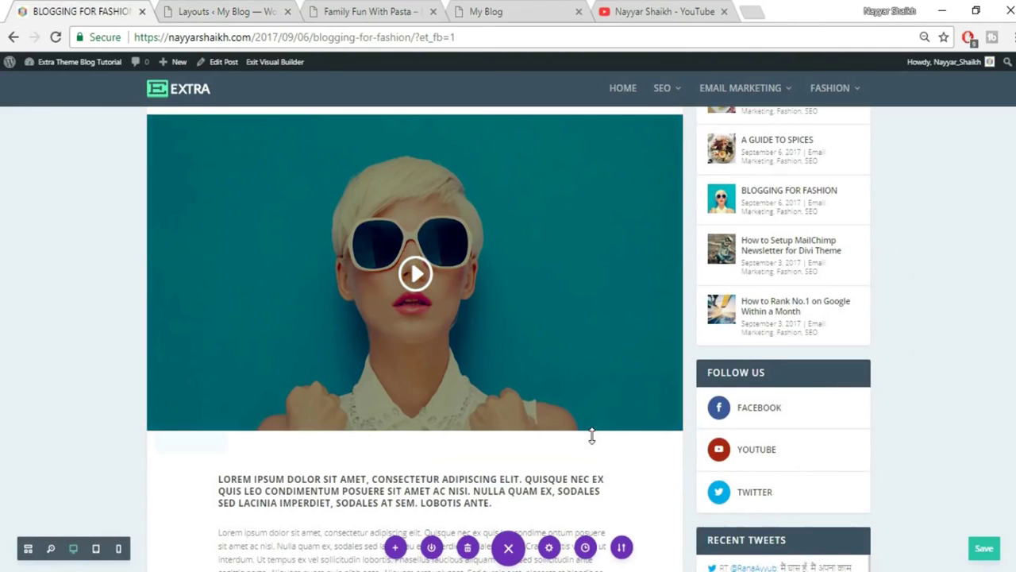
Check the layout import progress, then open the Blogging for Fashion post in the Visual Builder.
scroll(490, 382, down, 3)
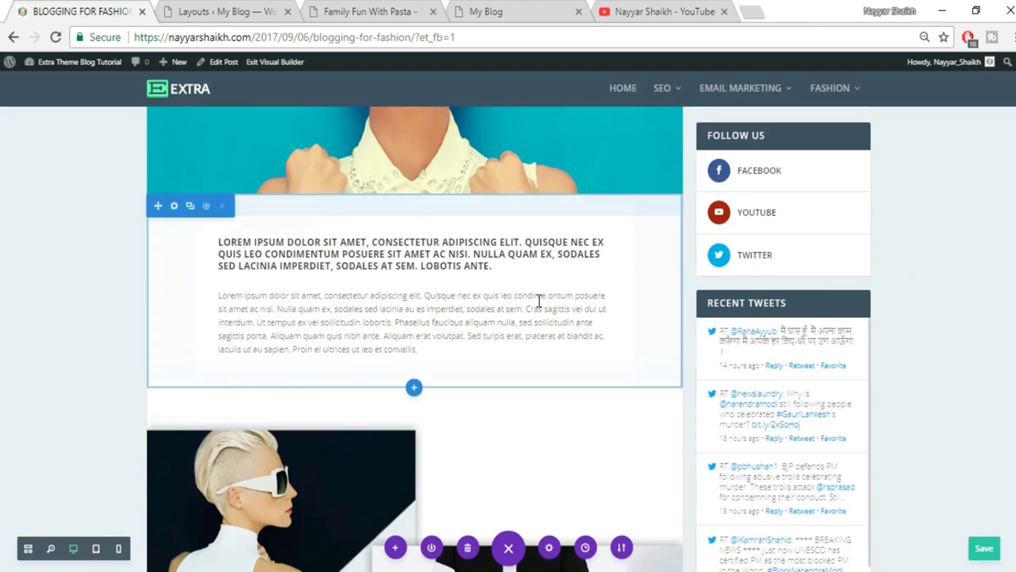
scroll(551, 397, down, 3)
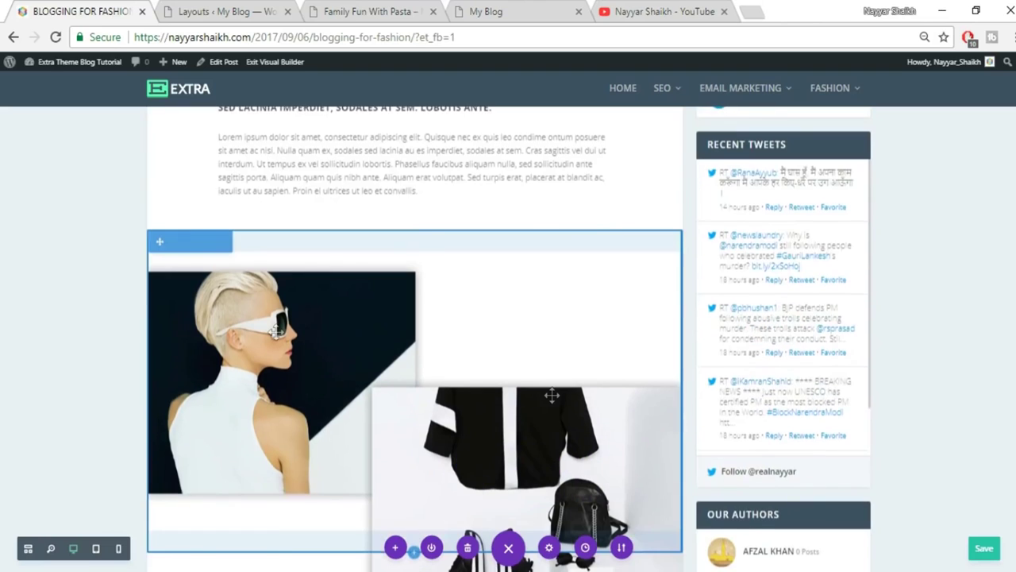
scroll(395, 446, down, 1)
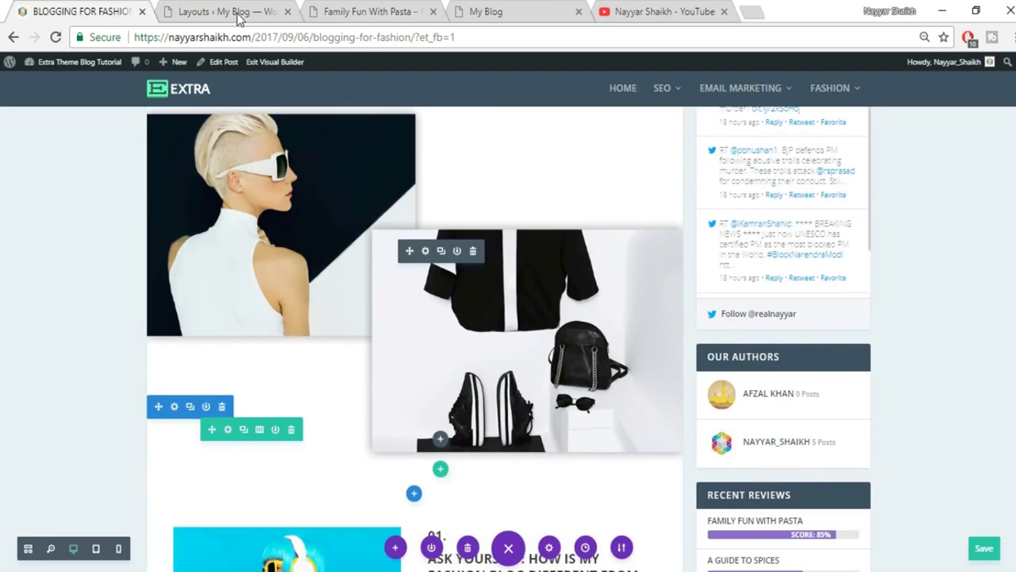
click(239, 15)
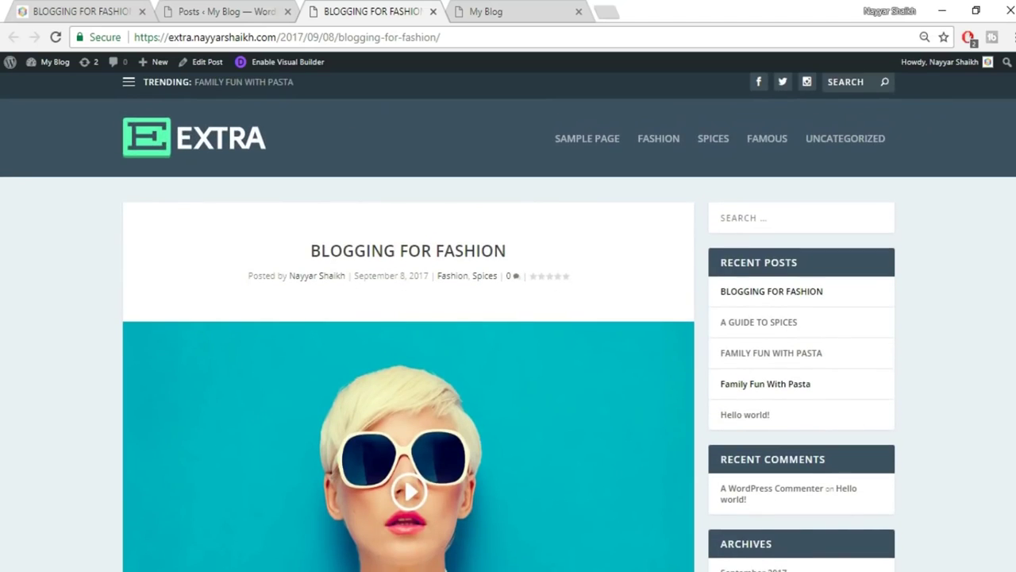
scroll(721, 229, down, 4)
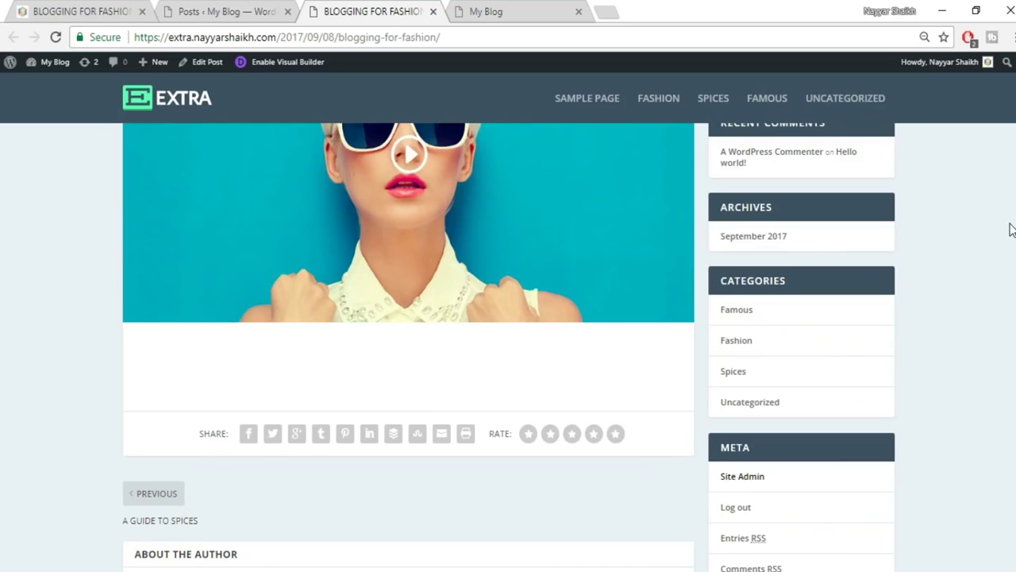
scroll(1011, 228, up, 5)
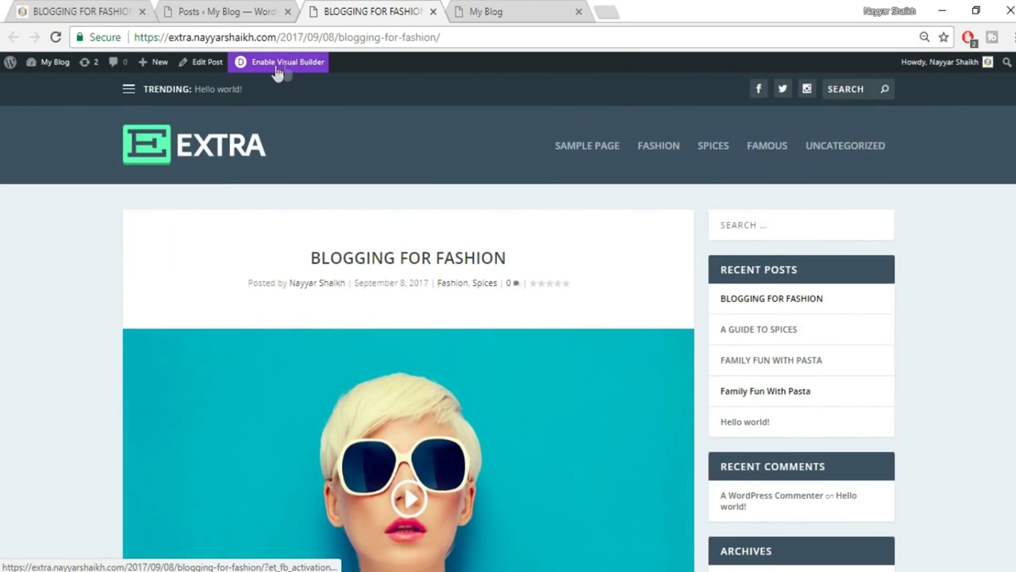
click(292, 68)
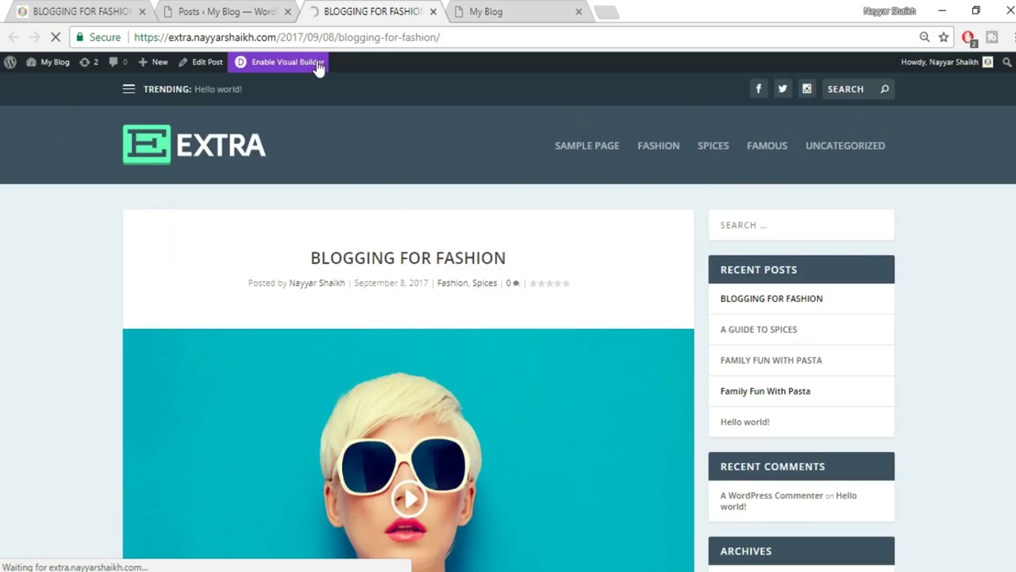
scroll(590, 363, down, 3)
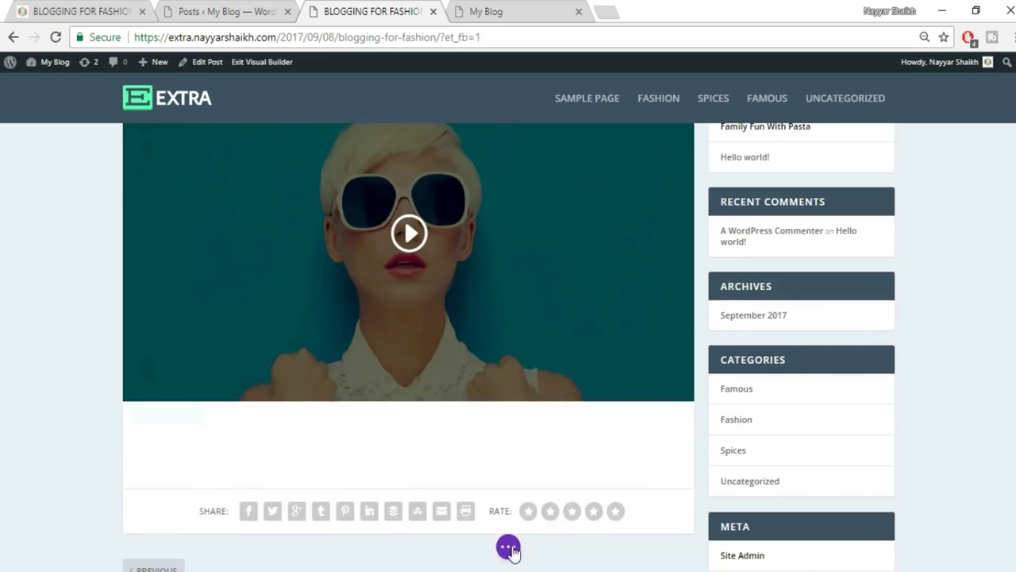
Import Extra > LAYOUT > FashionPost.json into the Blogging for Fashion post through Portability.
click(512, 547)
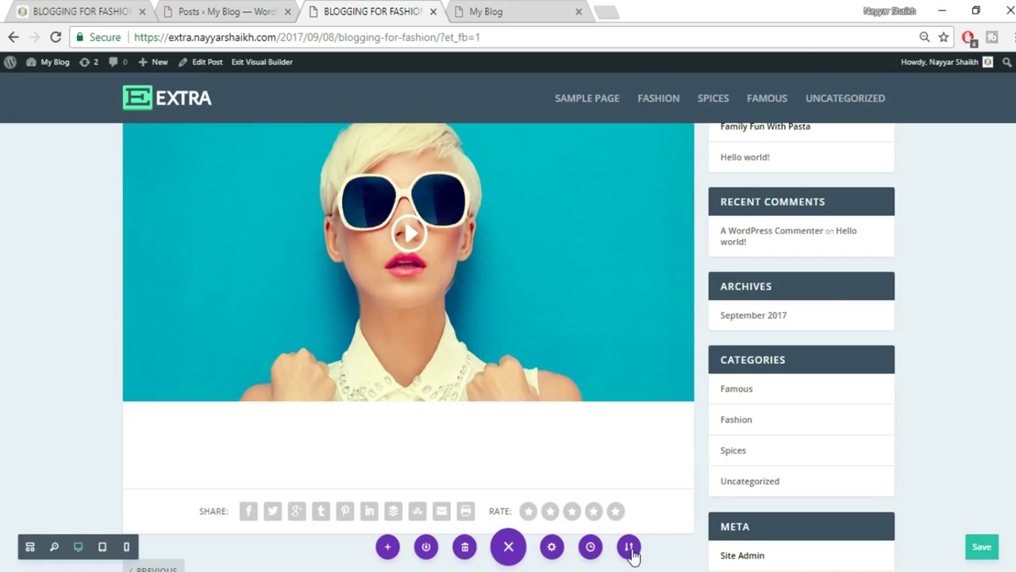
click(629, 546)
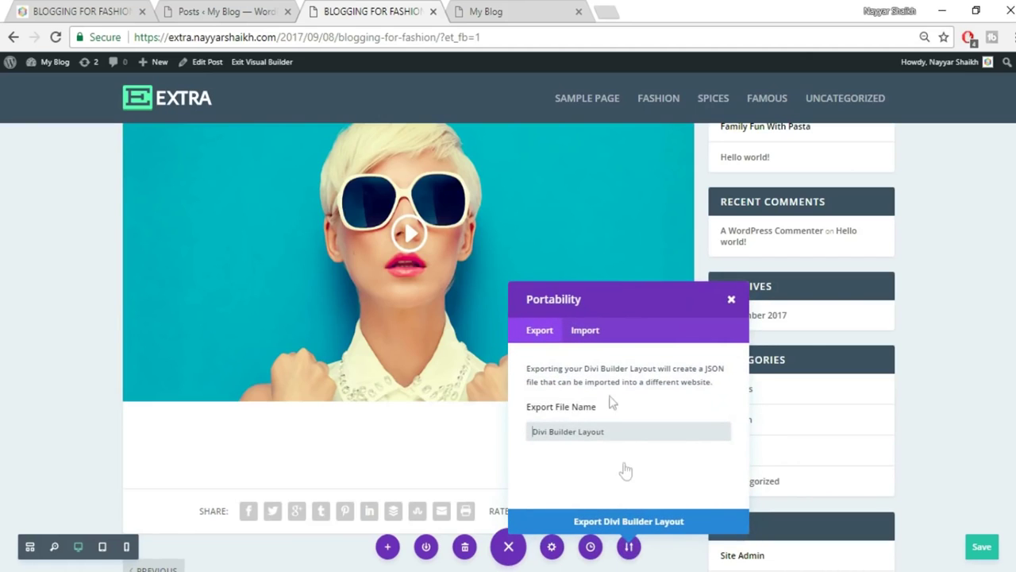
click(591, 334)
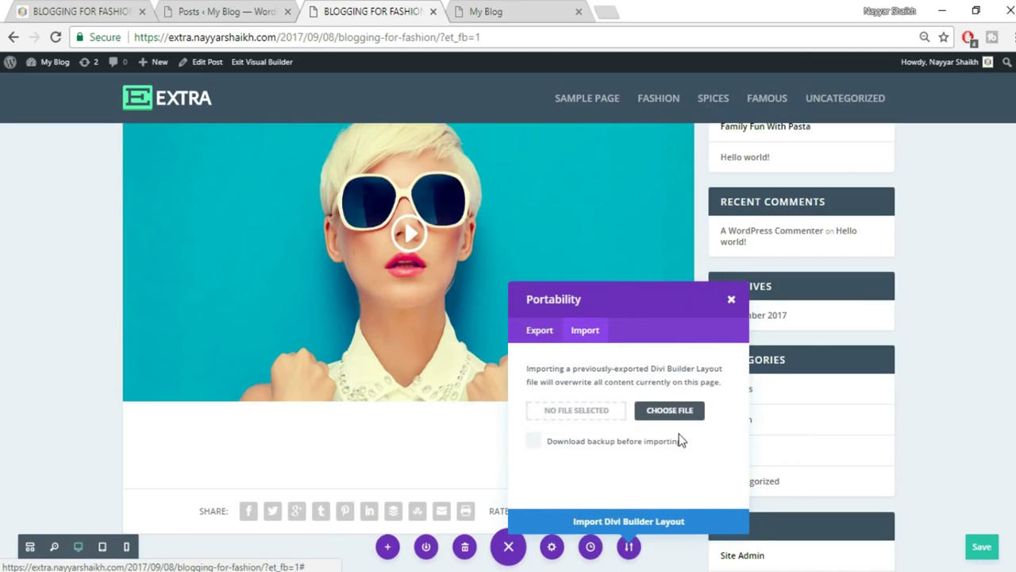
click(669, 410)
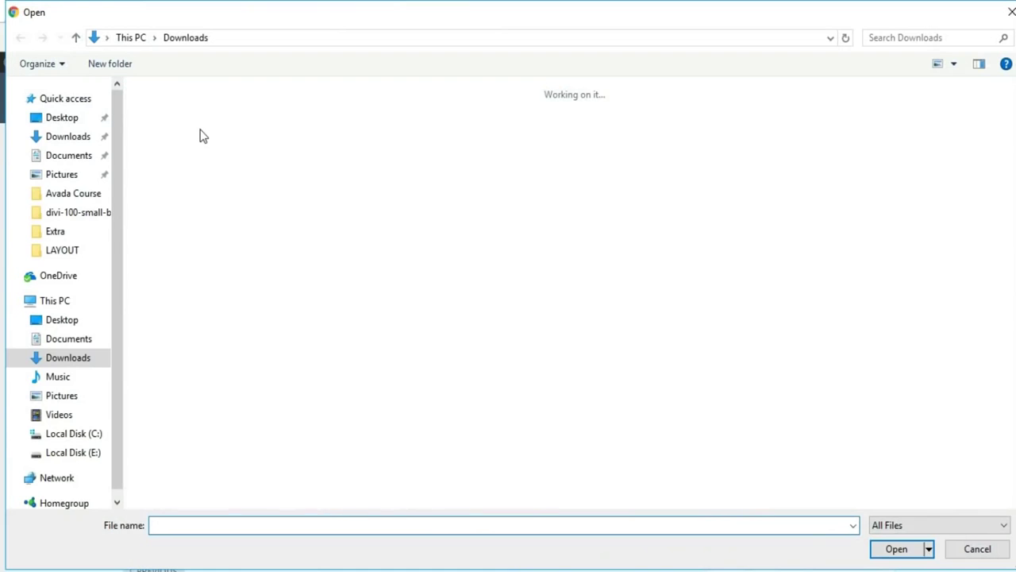
click(72, 236)
click(71, 251)
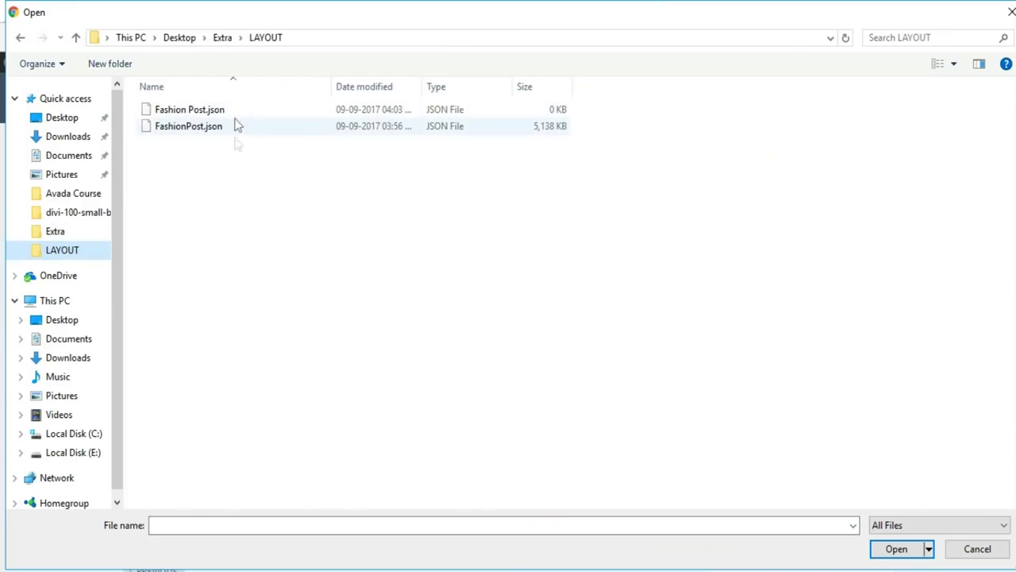
click(213, 134)
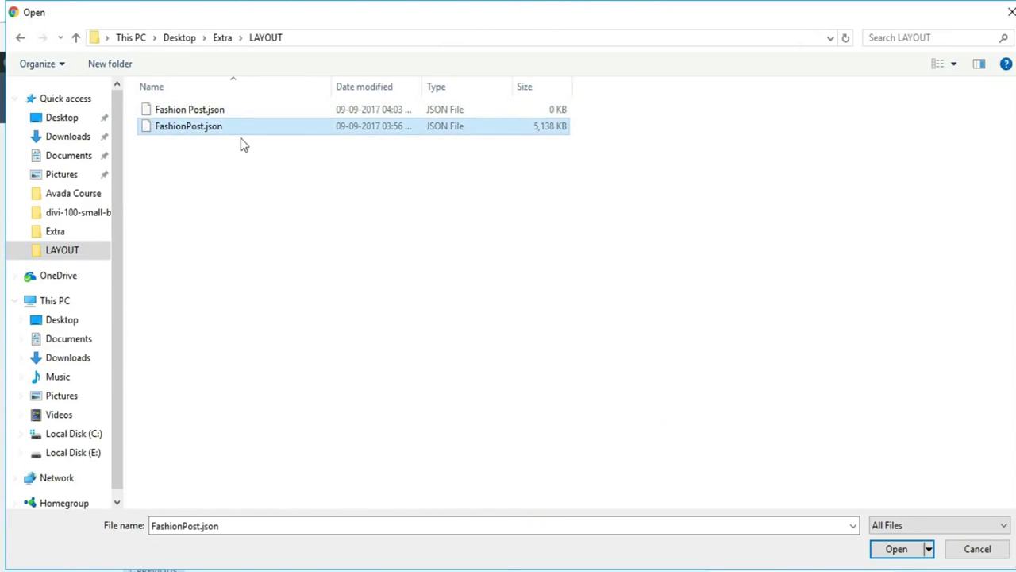
click(887, 549)
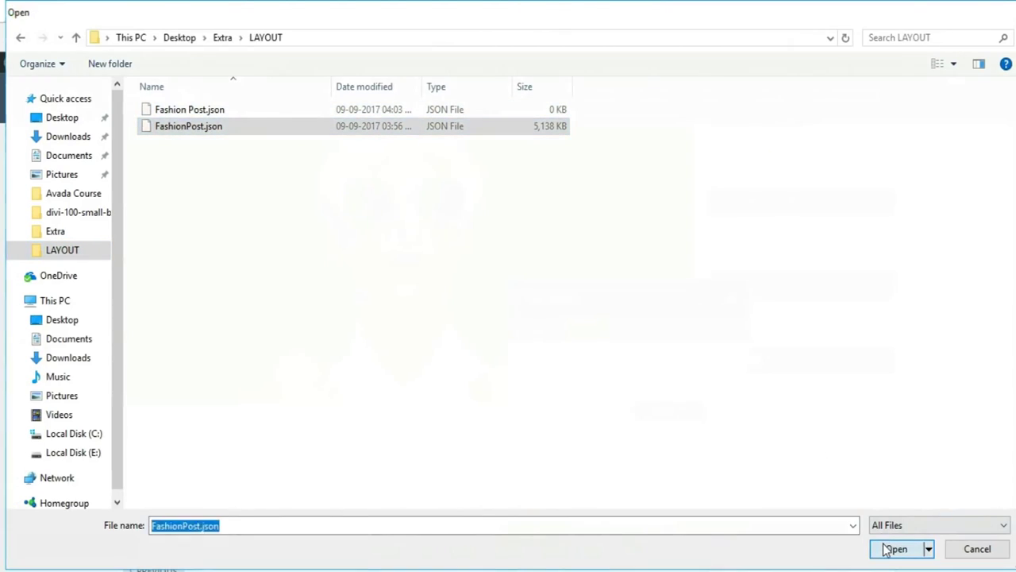
click(672, 522)
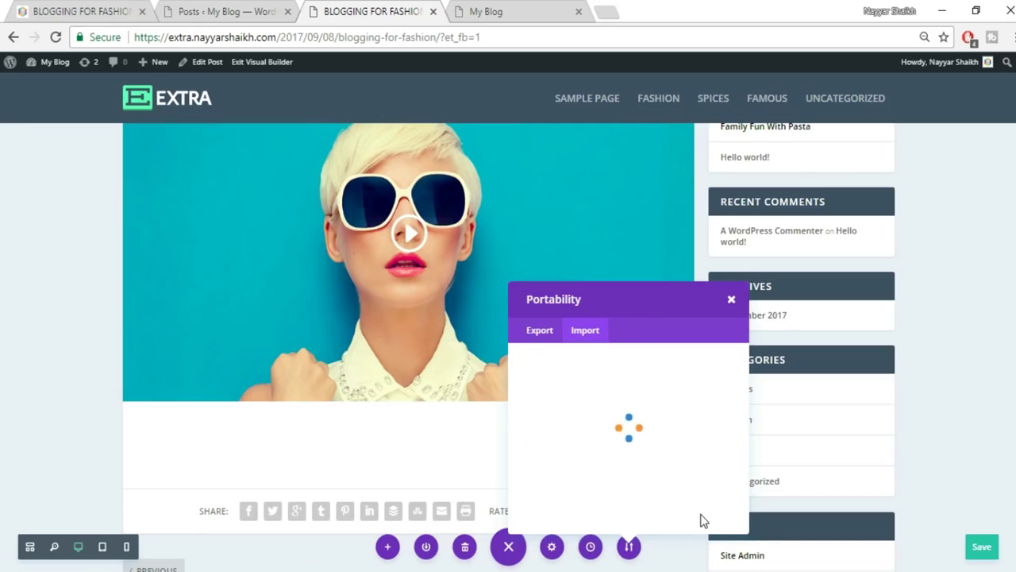
Scroll through the imported post content, advancing the image slider once.
scroll(887, 443, down, 7)
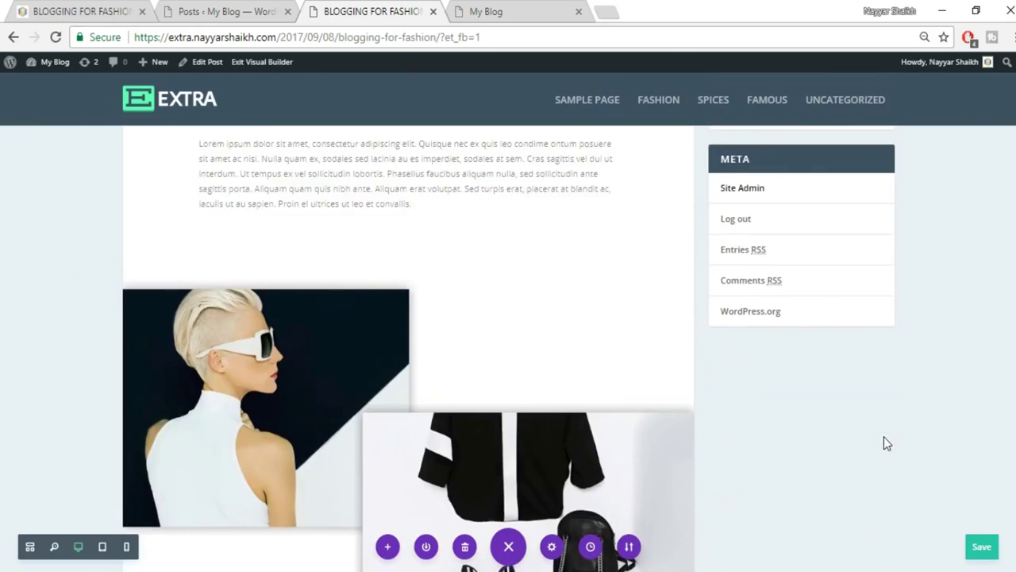
scroll(974, 291, up, 4)
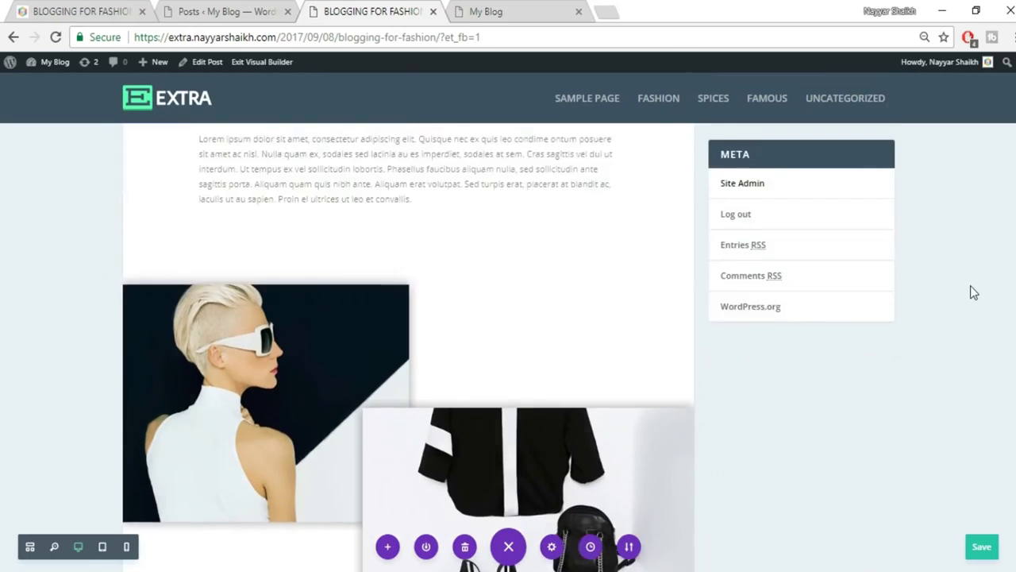
scroll(306, 302, down, 1)
scroll(508, 337, down, 8)
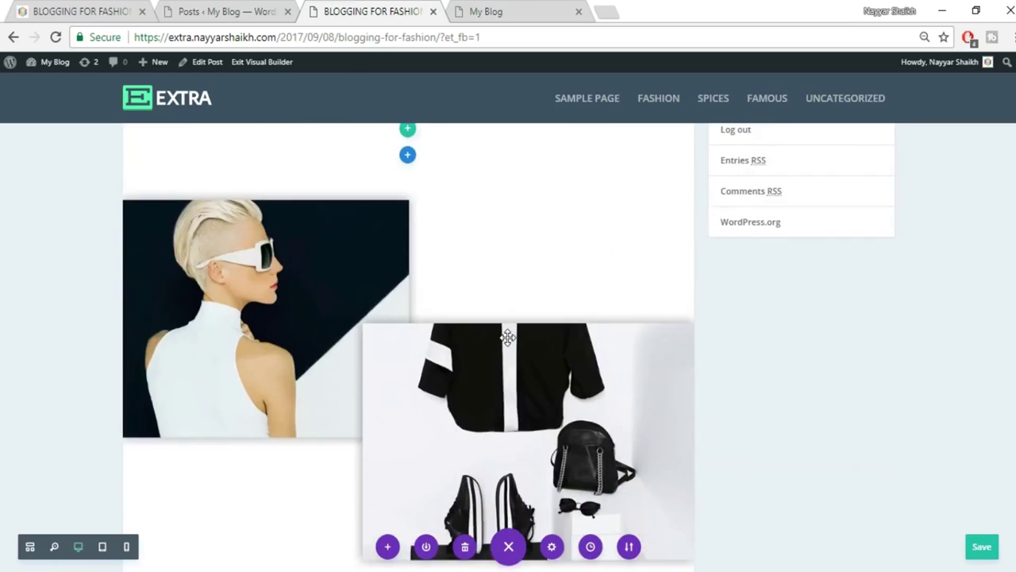
scroll(509, 338, down, 4)
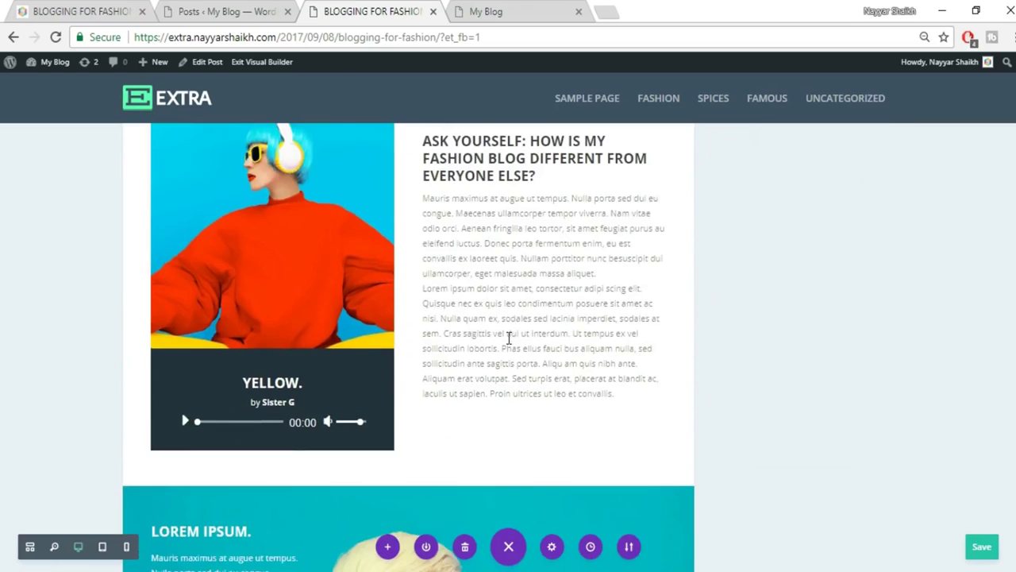
scroll(524, 319, down, 10)
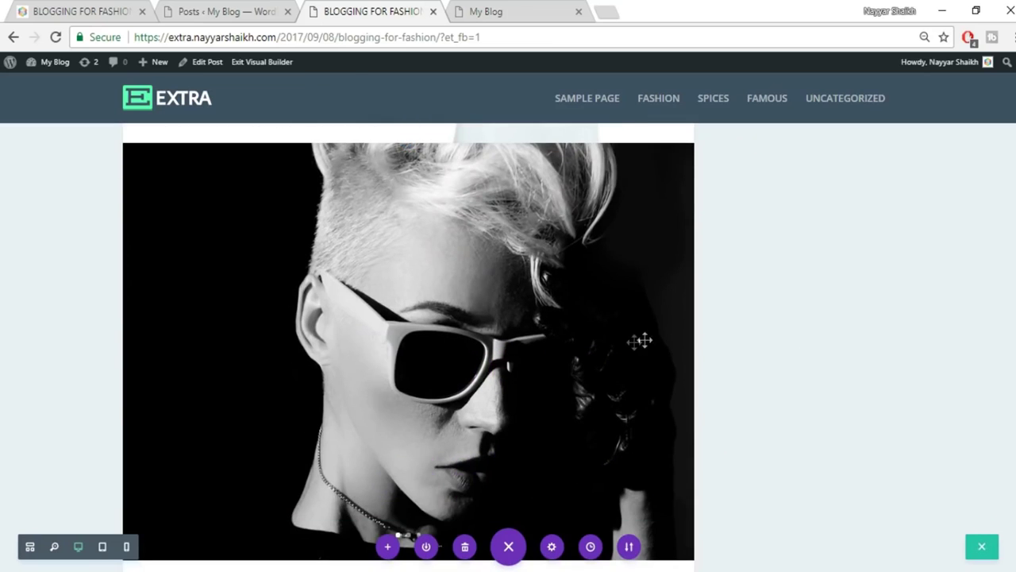
click(668, 354)
scroll(674, 359, down, 15)
scroll(566, 470, down, 8)
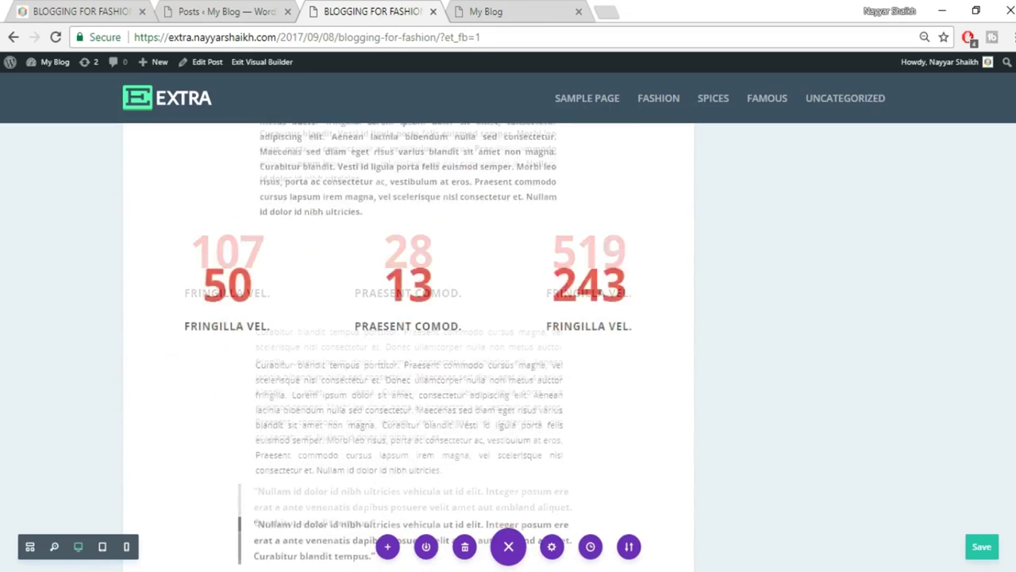
scroll(567, 470, up, 9)
scroll(566, 470, down, 1)
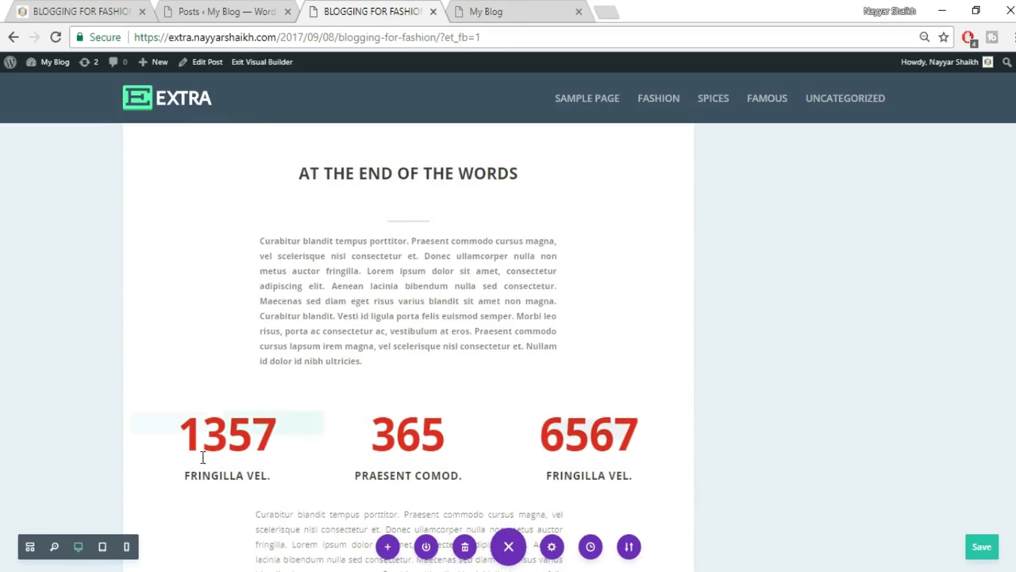
Open and save the 365 number counter settings, then return to the top of the post.
mouse_move(392, 453)
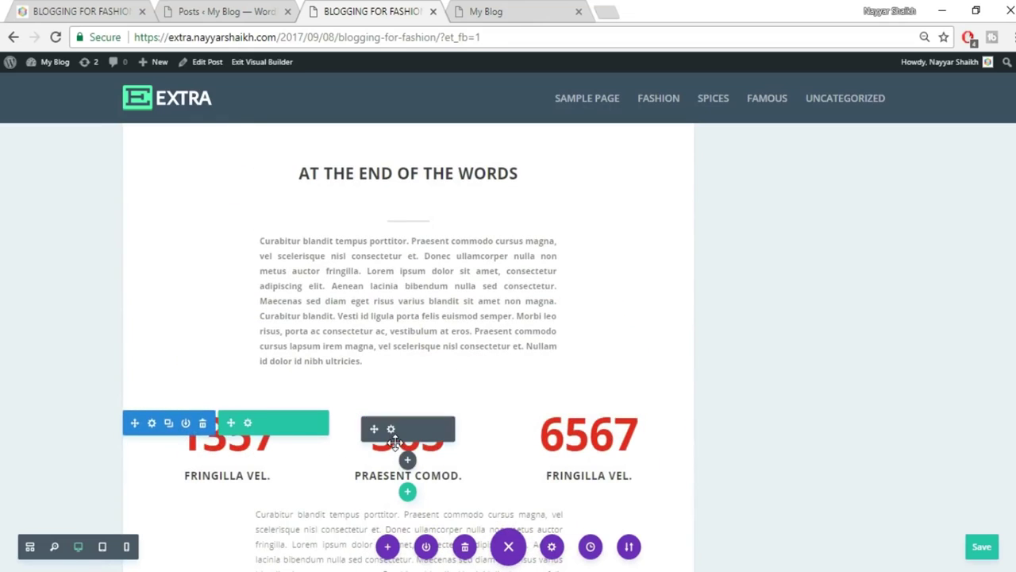
click(391, 430)
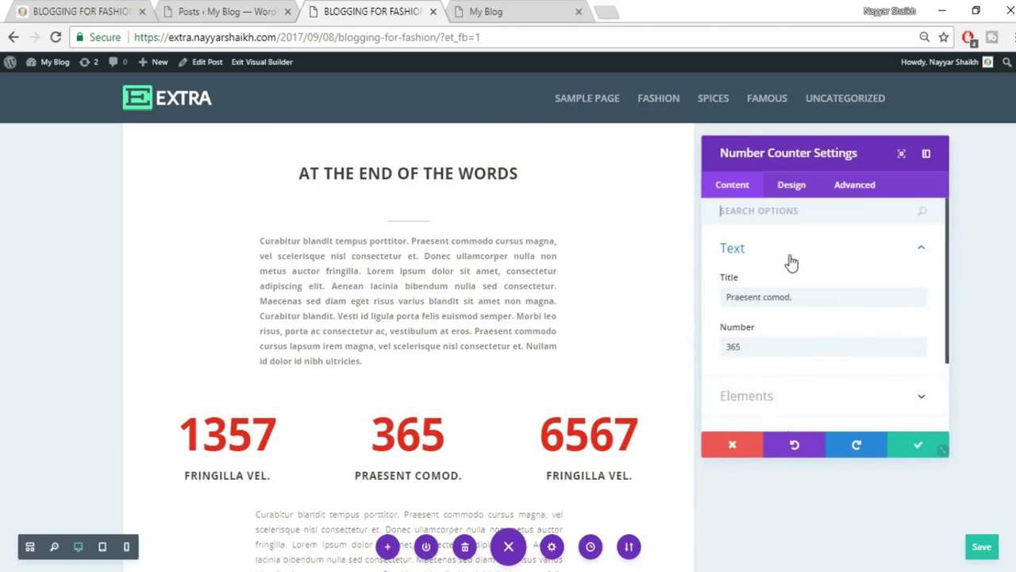
click(906, 449)
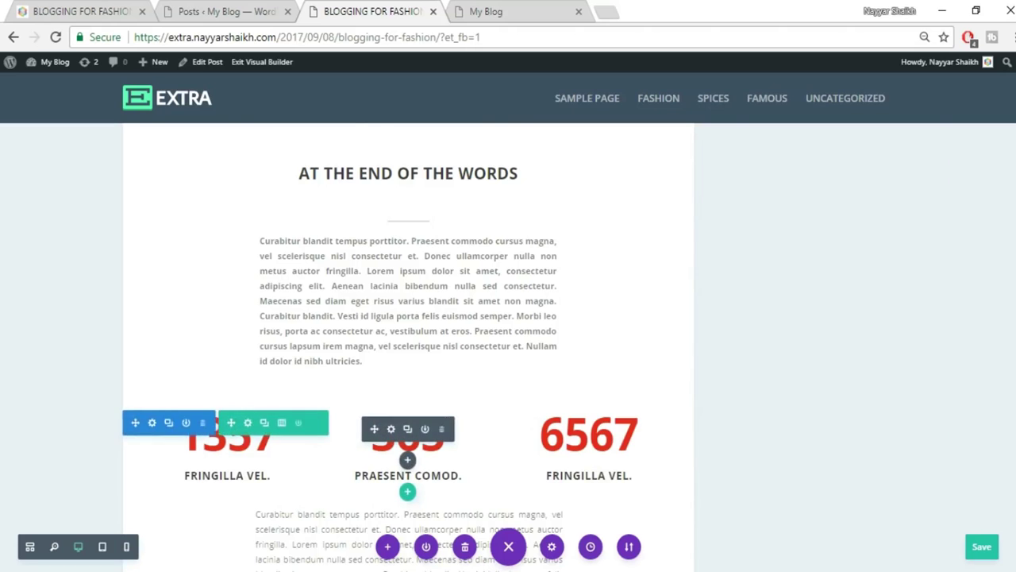
scroll(408, 347, up, 10)
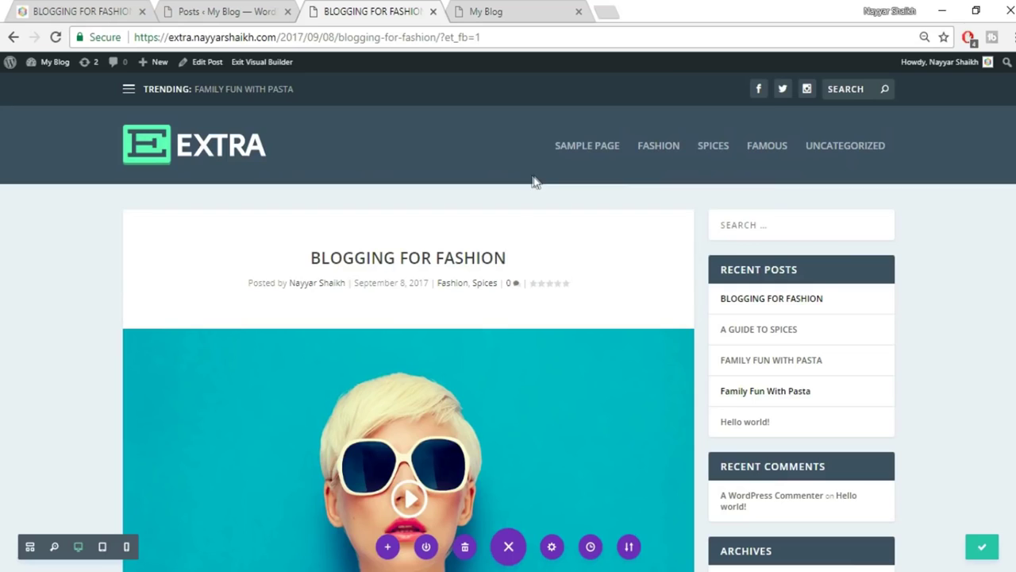
Reload the blog home page and compare it with the reference blog's home page.
click(508, 11)
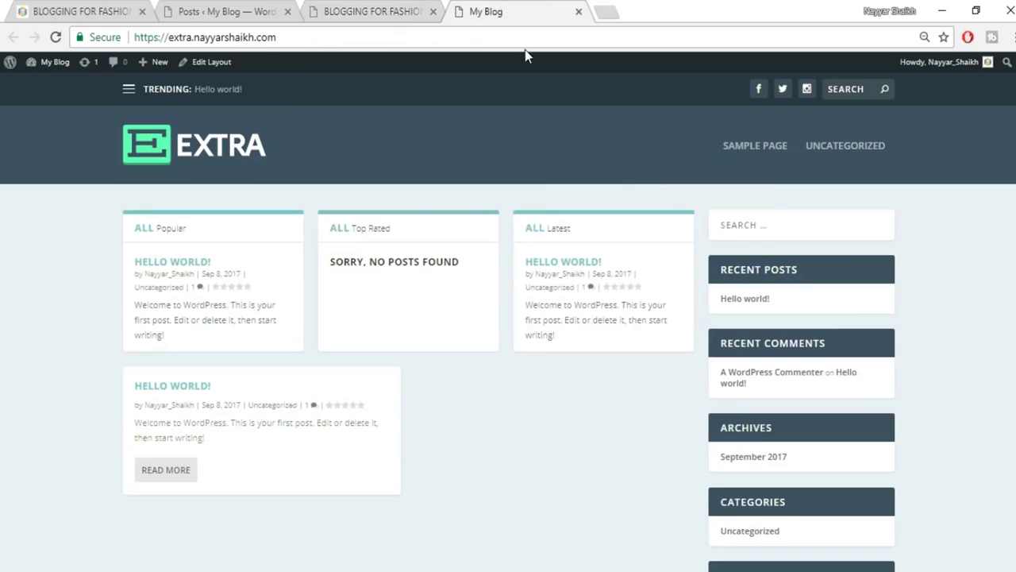
click(210, 149)
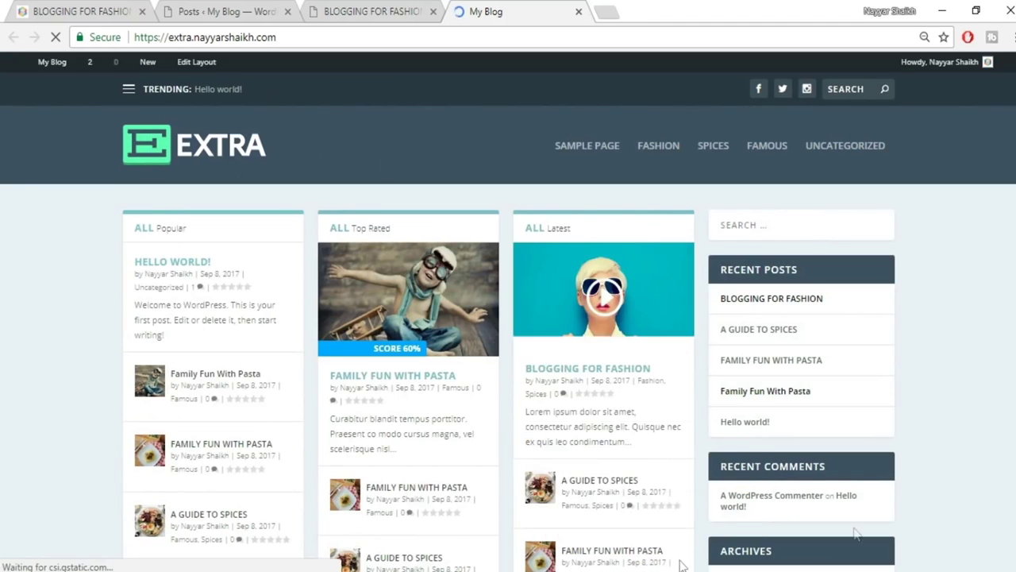
key(ctrl+1)
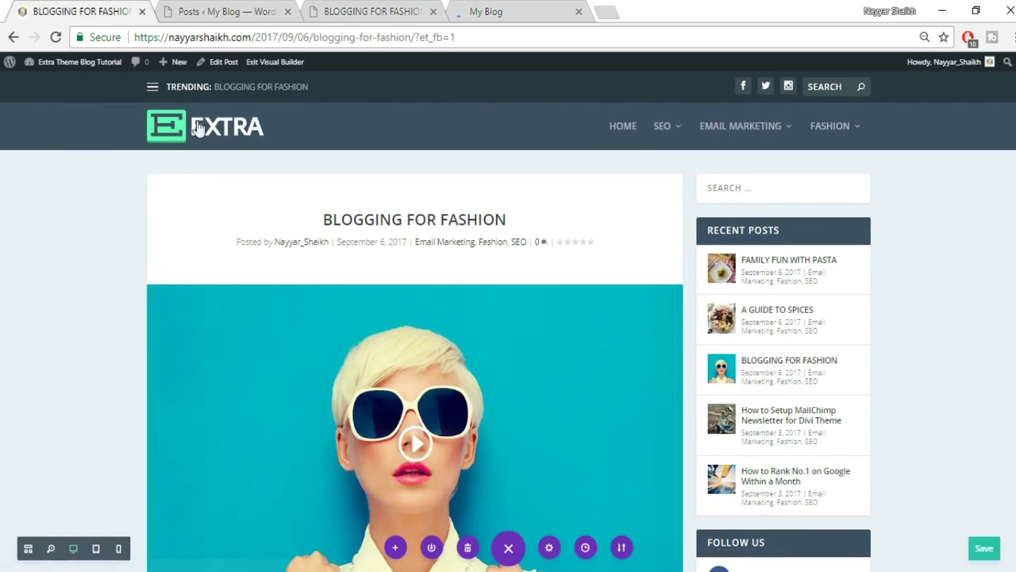
click(199, 129)
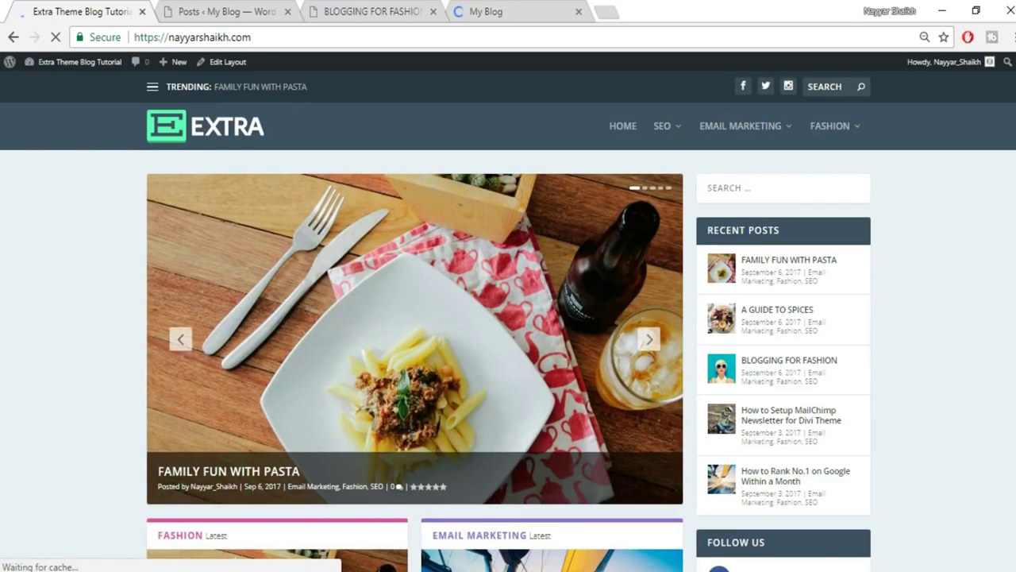
scroll(948, 331, down, 6)
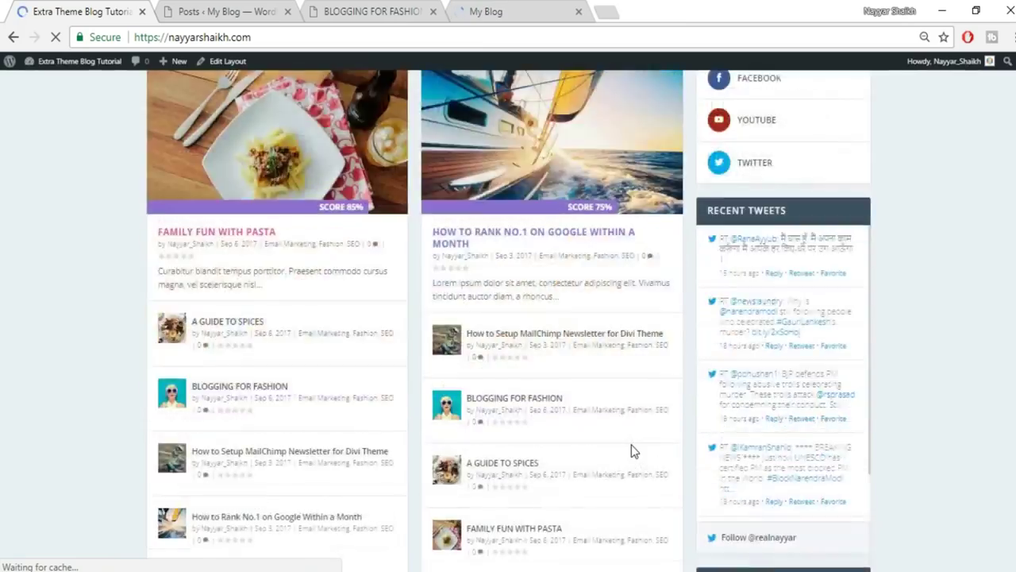
scroll(631, 450, down, 8)
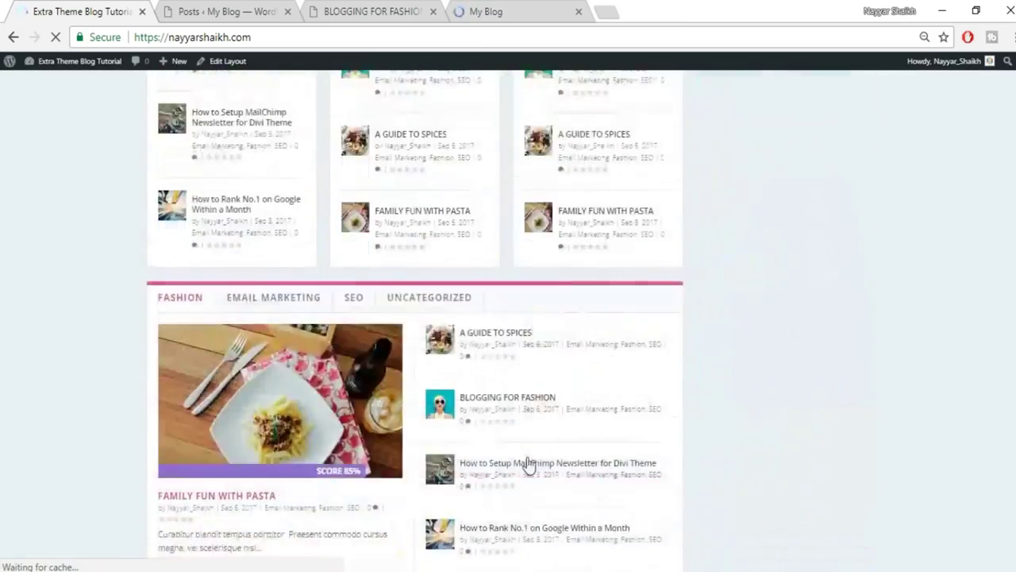
scroll(528, 464, up, 10)
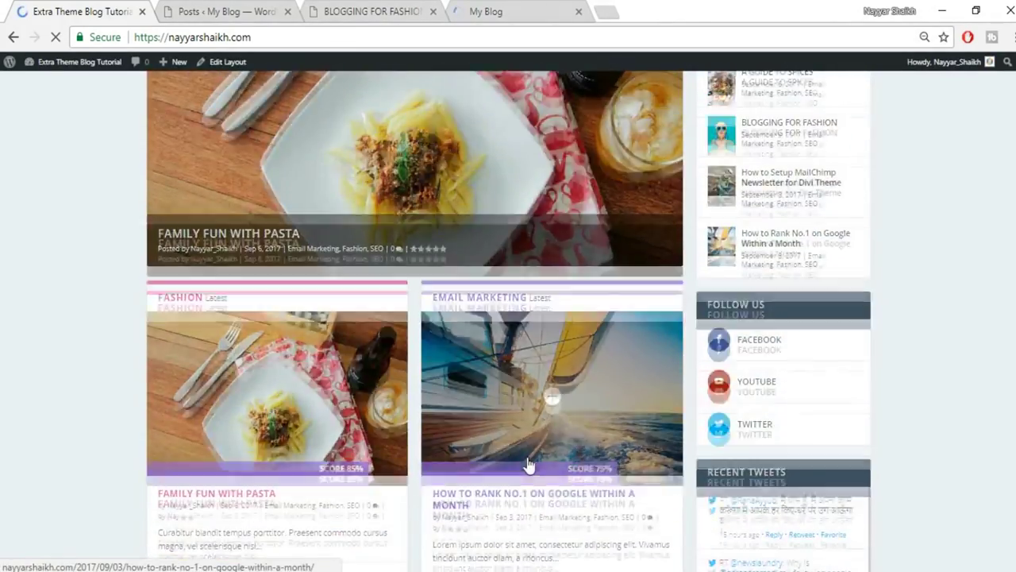
Open the blog home page's Edit Layout link in a new tab.
click(371, 11)
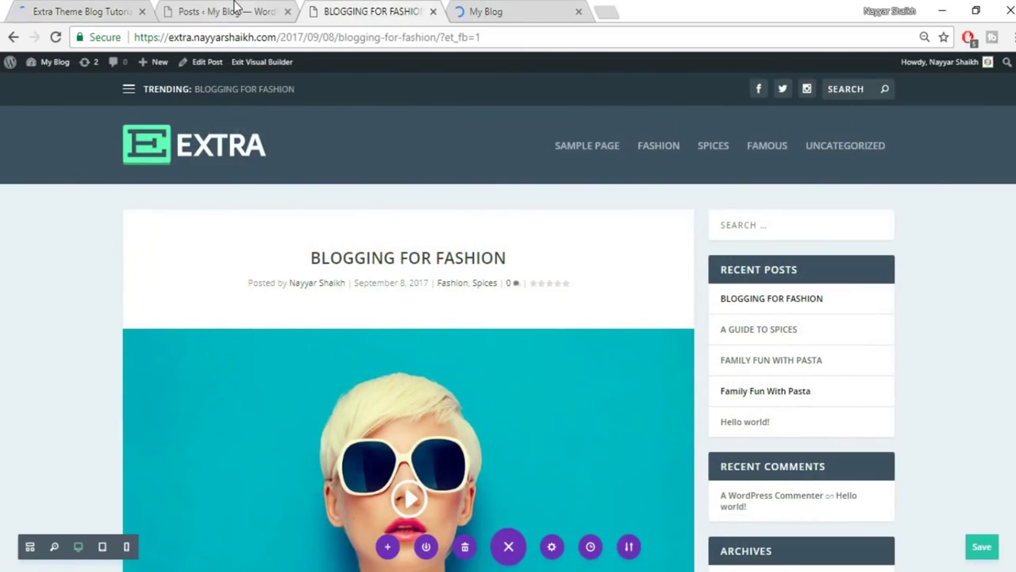
click(235, 8)
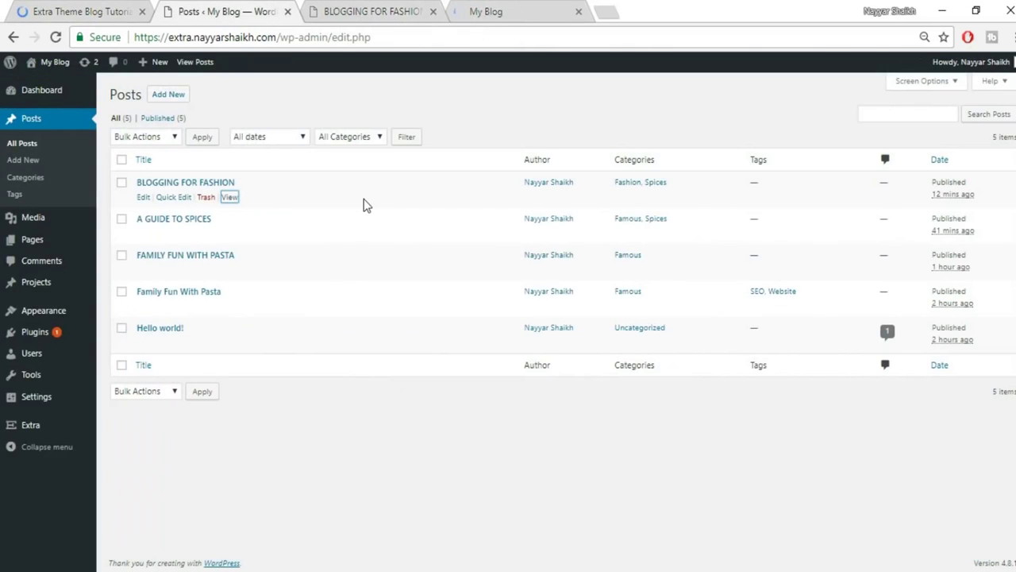
mouse_move(45, 251)
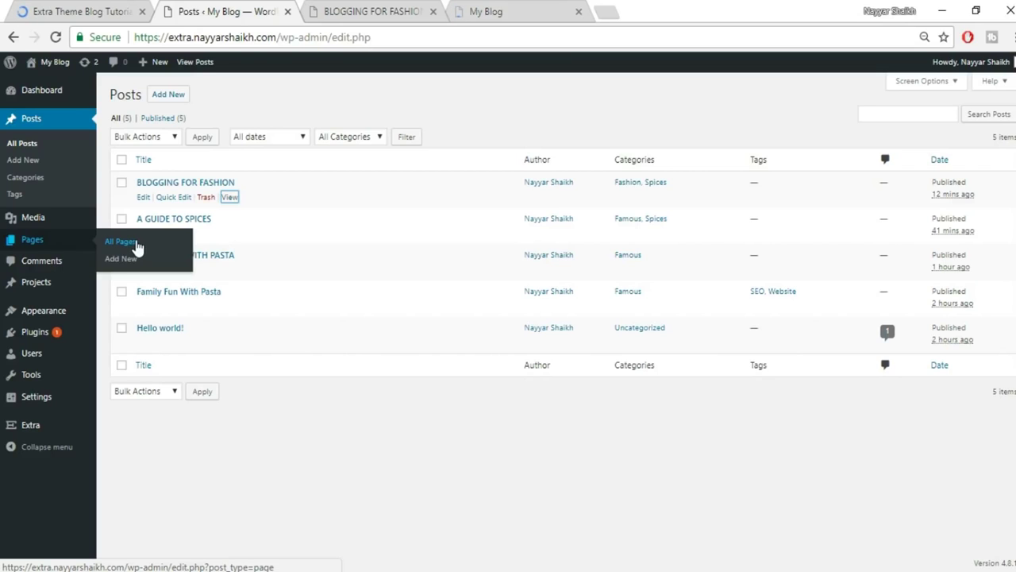
click(359, 8)
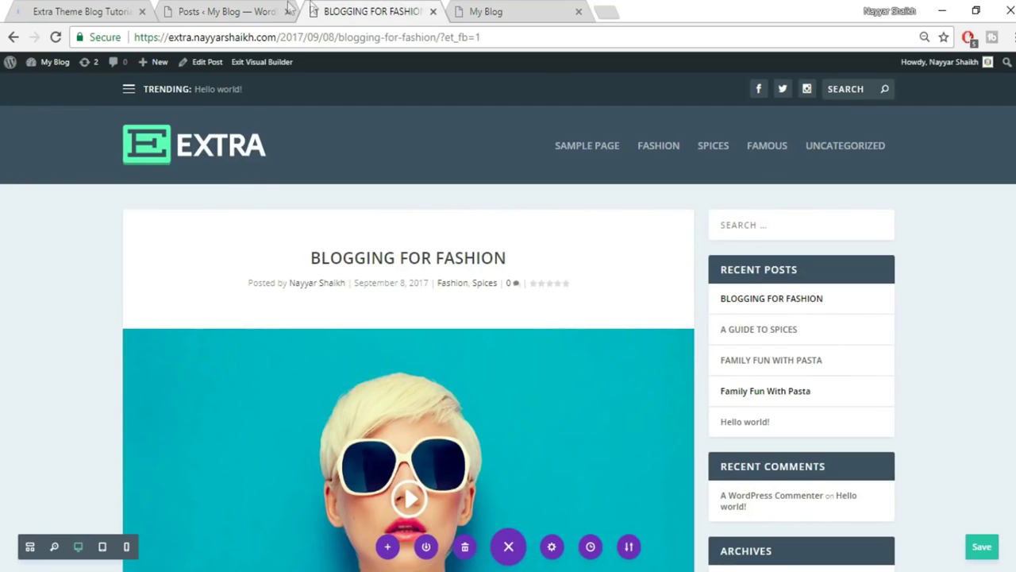
click(468, 12)
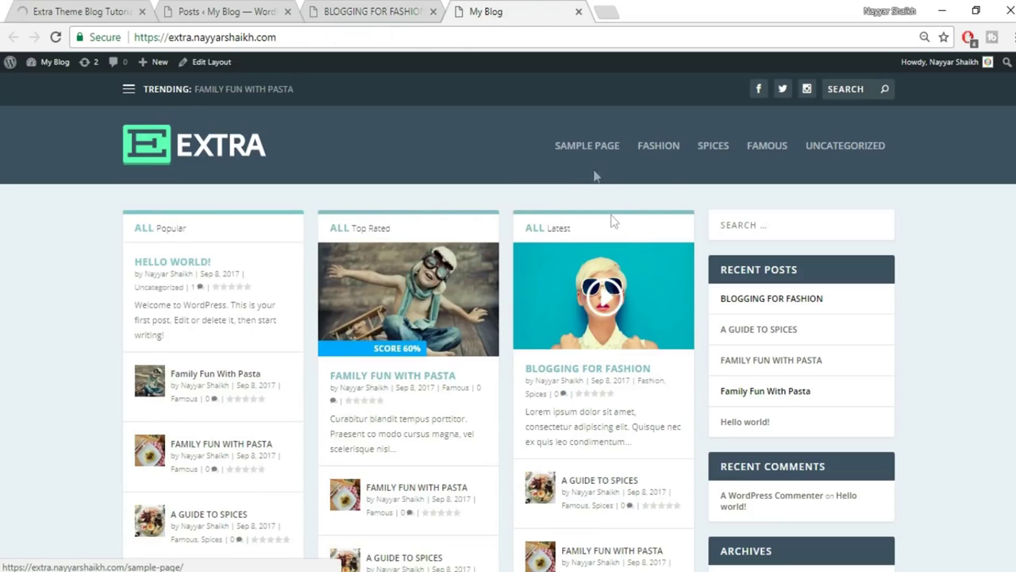
right_click(209, 71)
click(227, 75)
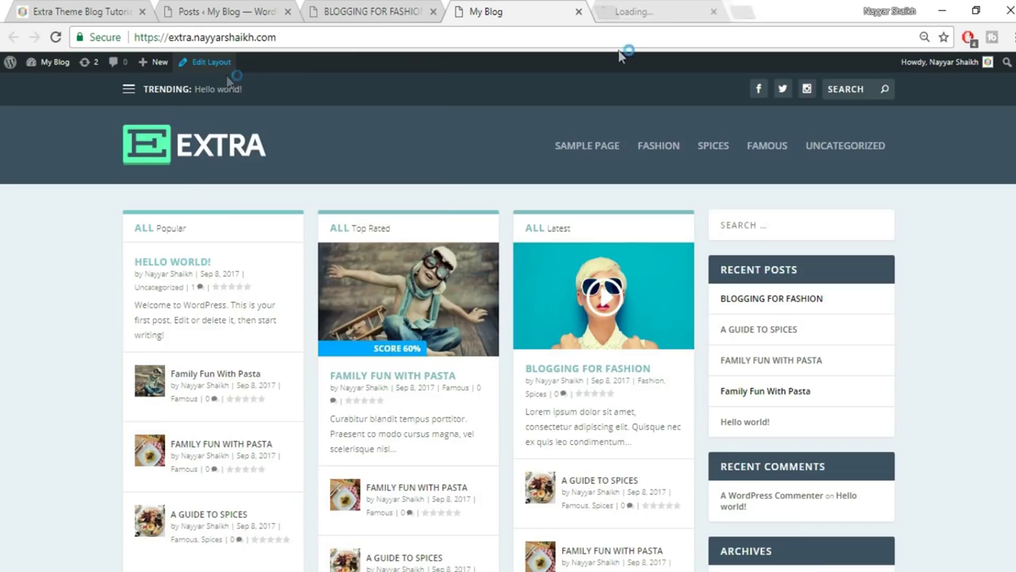
Assign the Homepage layout to the Famous, Fashion and Spices categories.
click(661, 8)
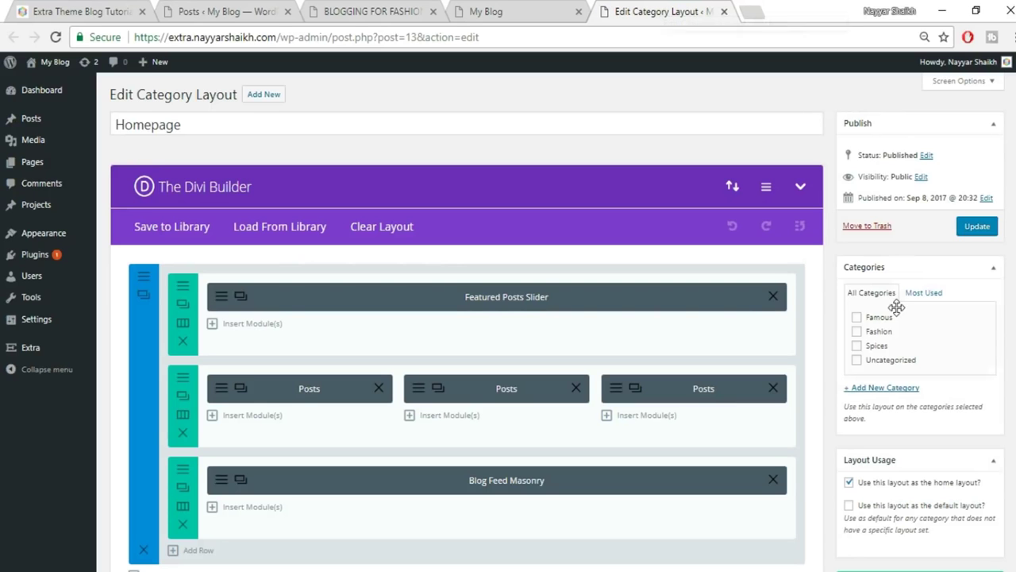
click(876, 319)
click(877, 332)
click(877, 346)
scroll(1014, 347, down, 2)
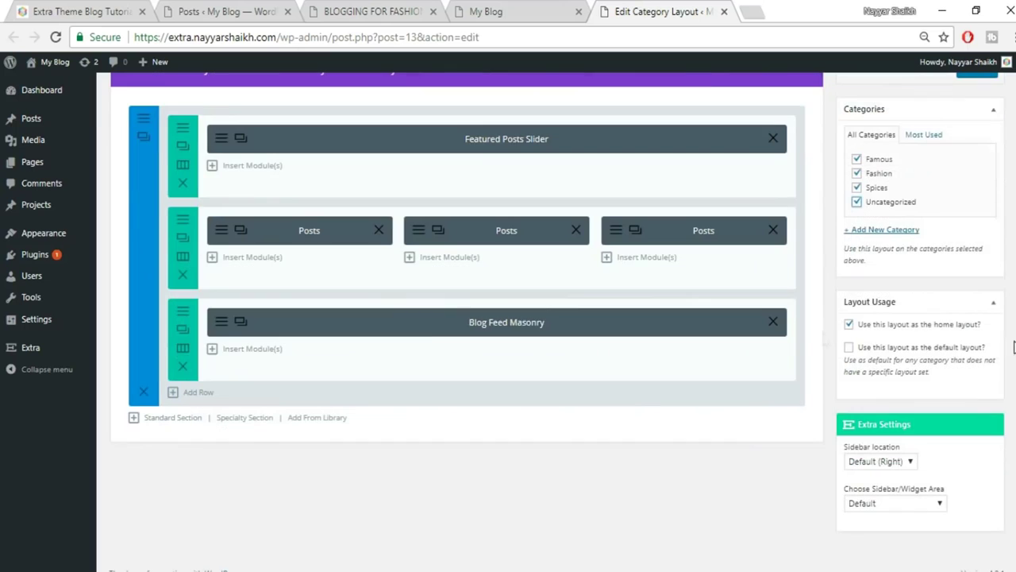
scroll(399, 358, up, 1)
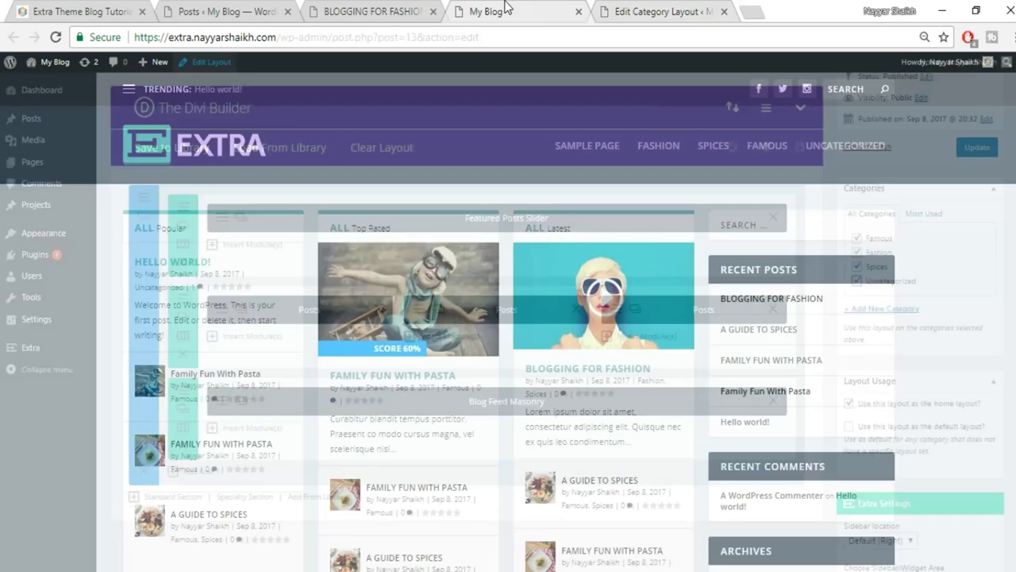
click(470, 11)
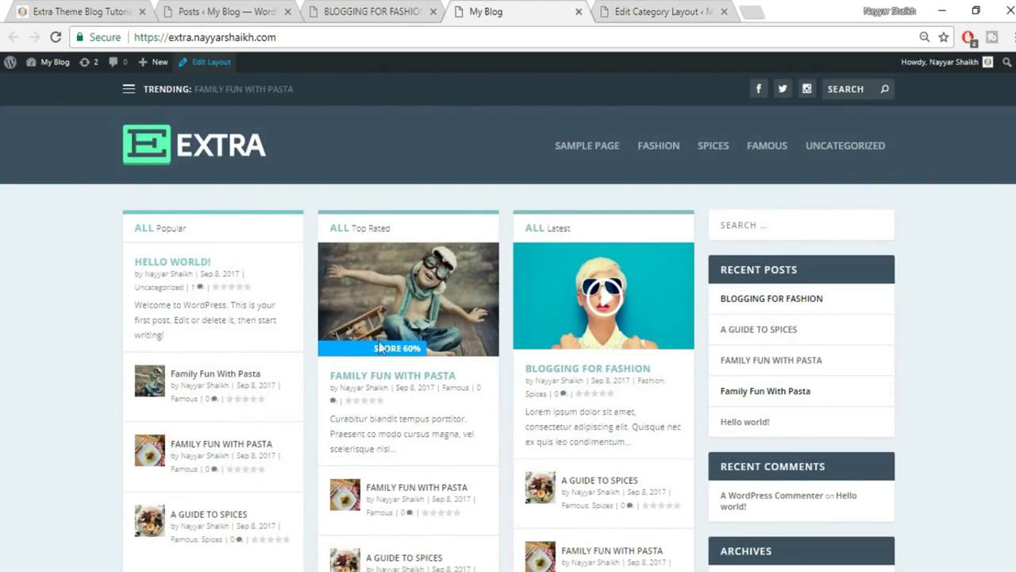
click(659, 11)
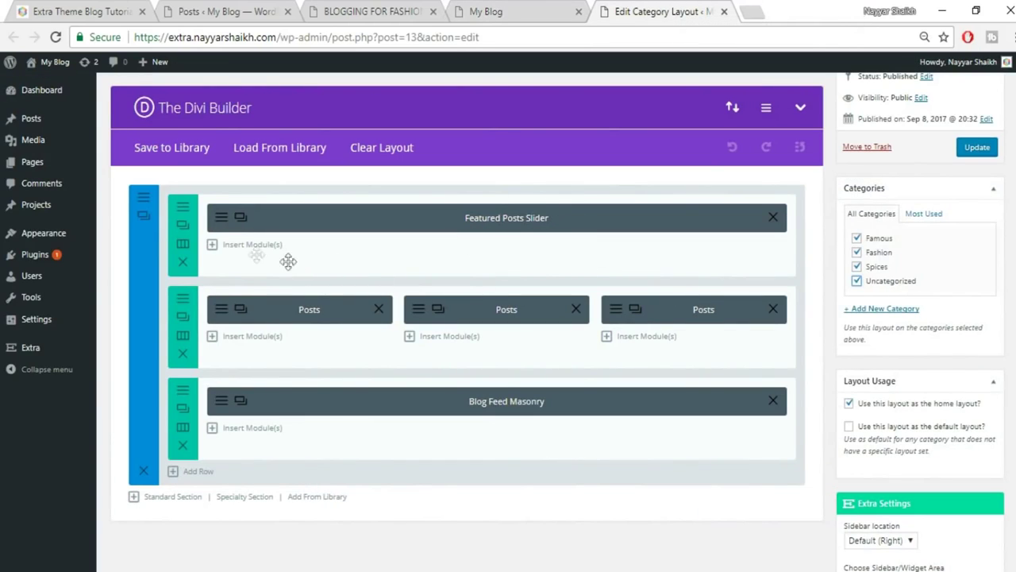
Add a Featured Posts Slider module to the top row covering All categories.
click(244, 248)
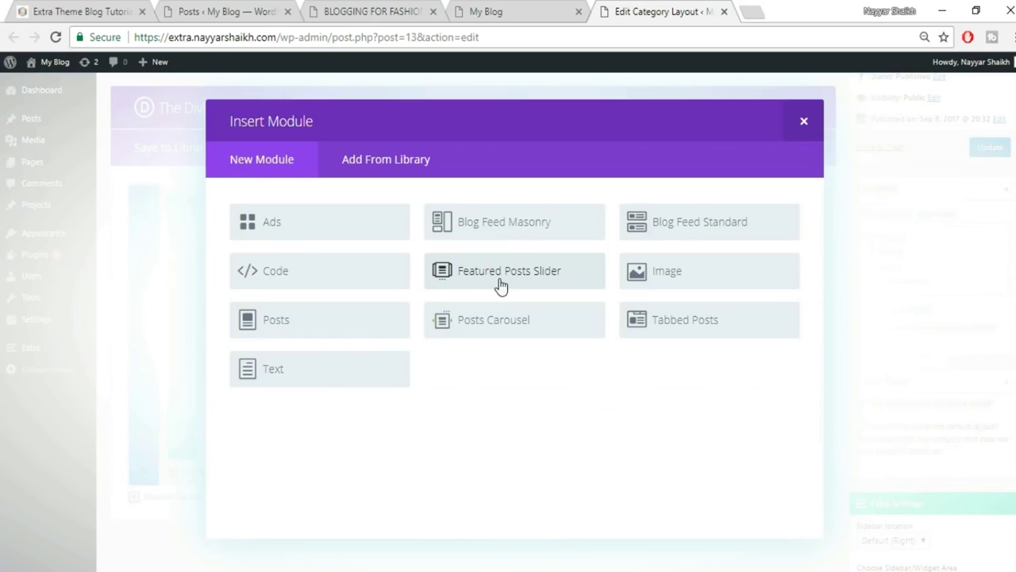
click(511, 276)
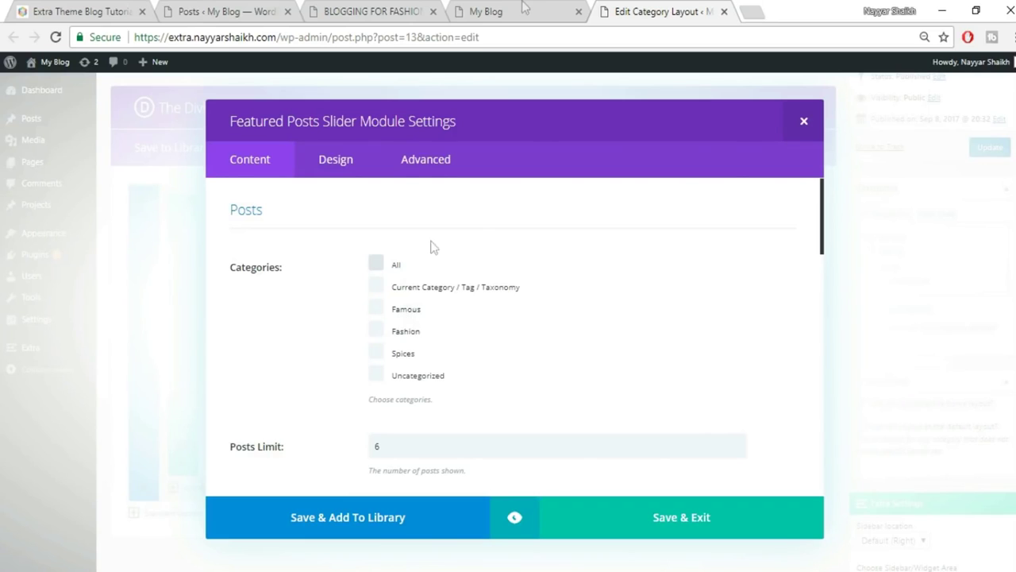
click(388, 265)
scroll(735, 329, down, 2)
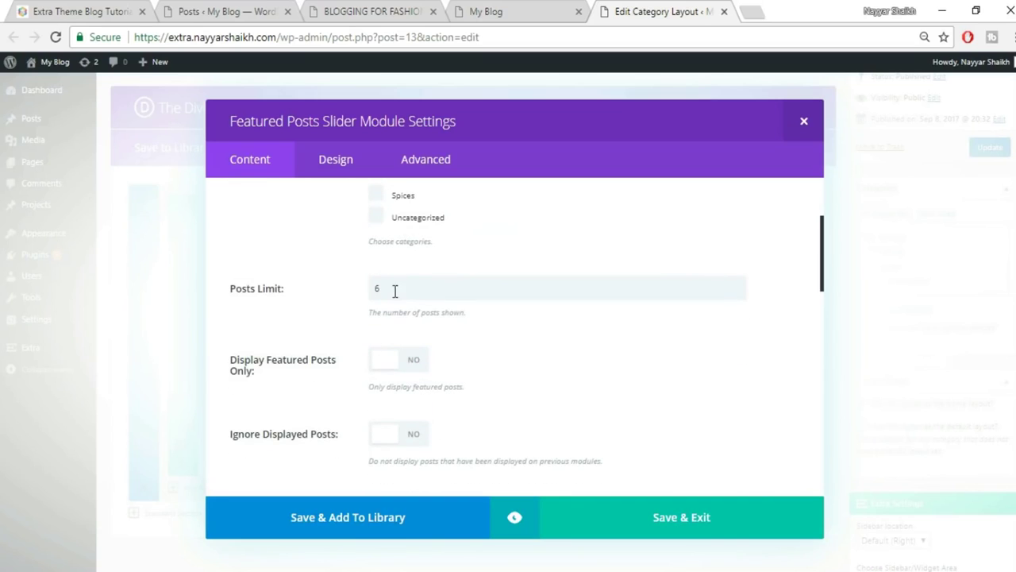
scroll(527, 355, down, 1)
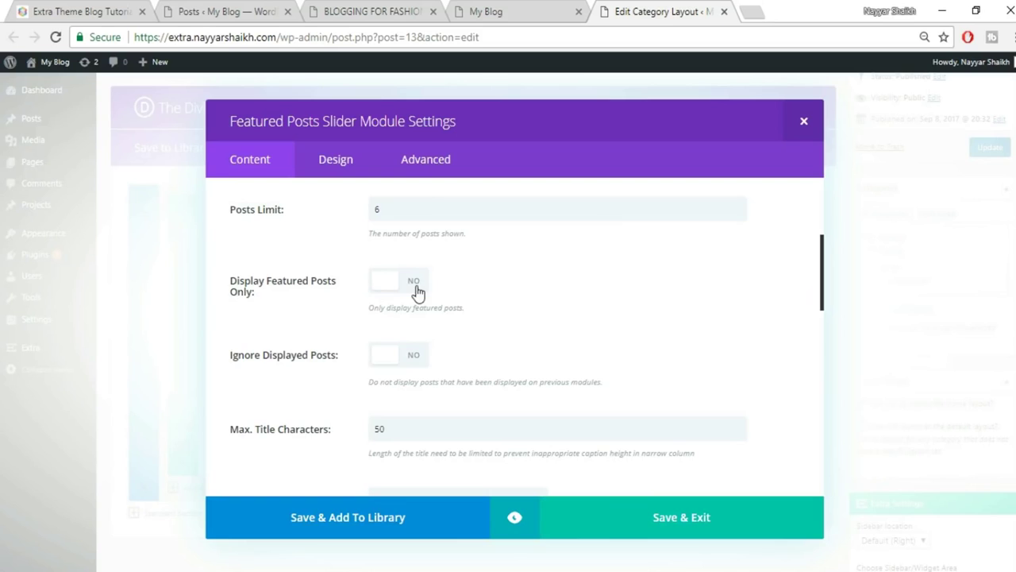
scroll(560, 309, down, 1)
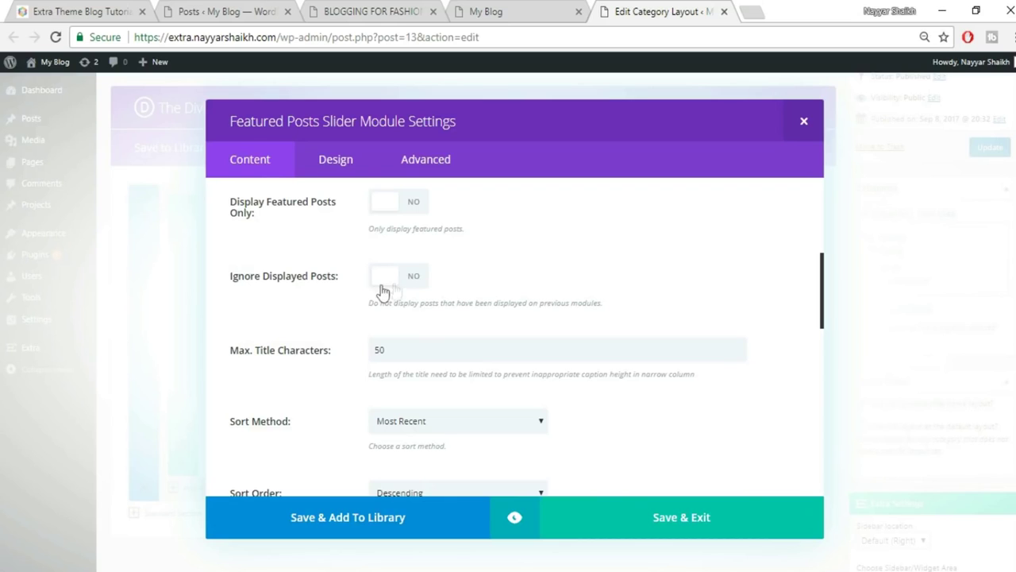
scroll(603, 284, down, 2)
scroll(444, 273, up, 1)
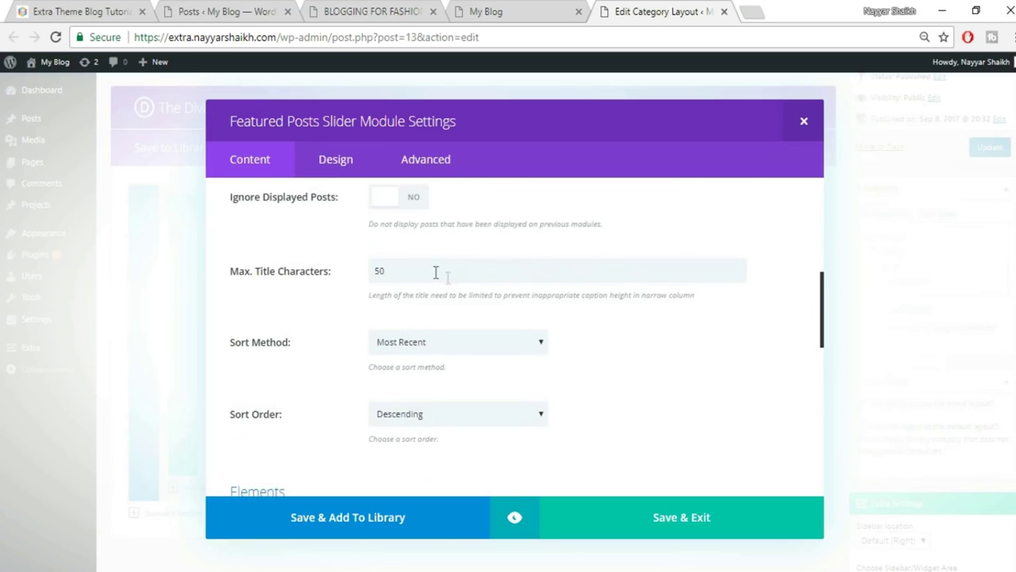
Compare with the reference home page, then save the slider and update the Homepage layout.
click(68, 11)
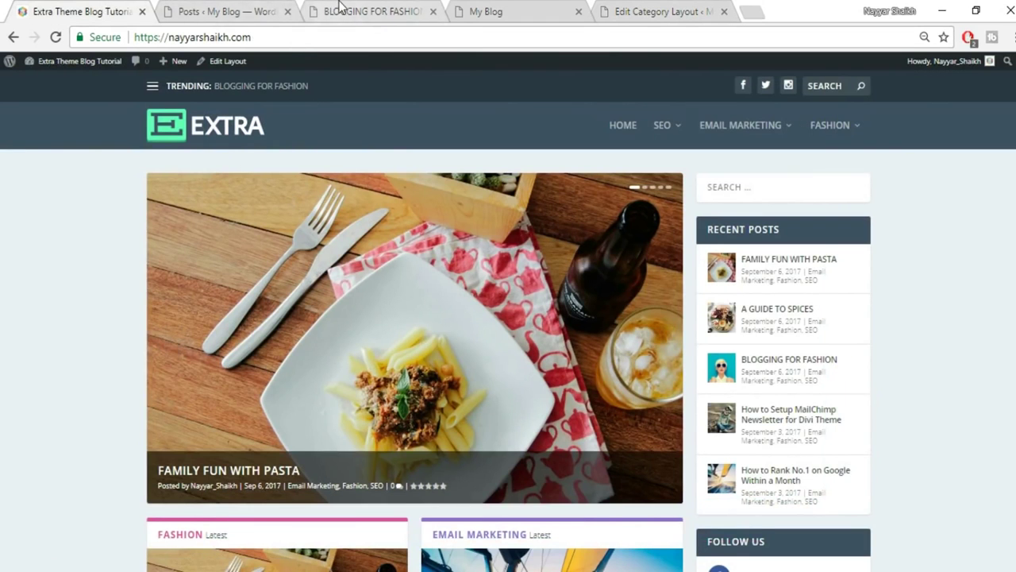
click(340, 10)
click(652, 9)
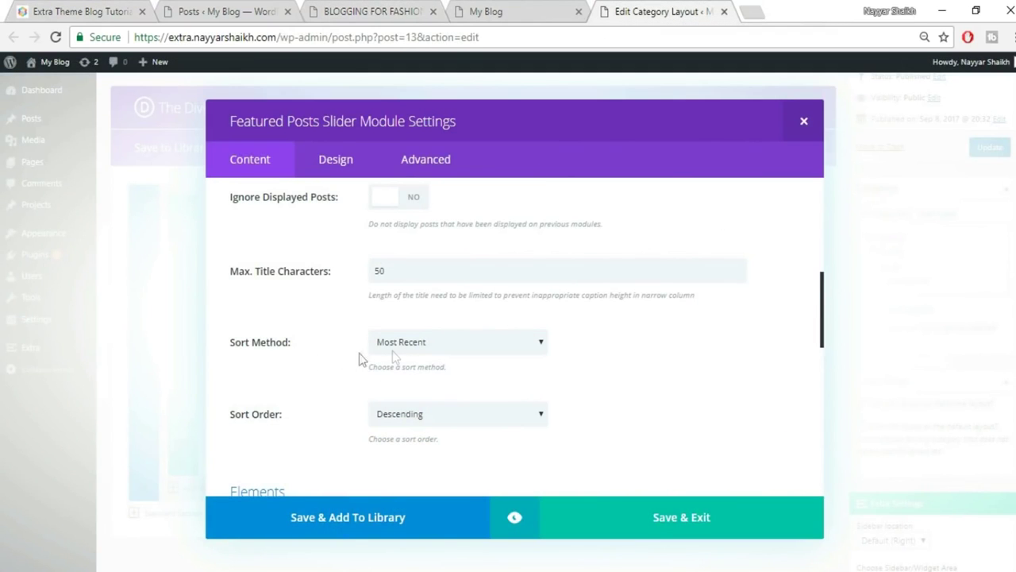
scroll(603, 347, down, 1)
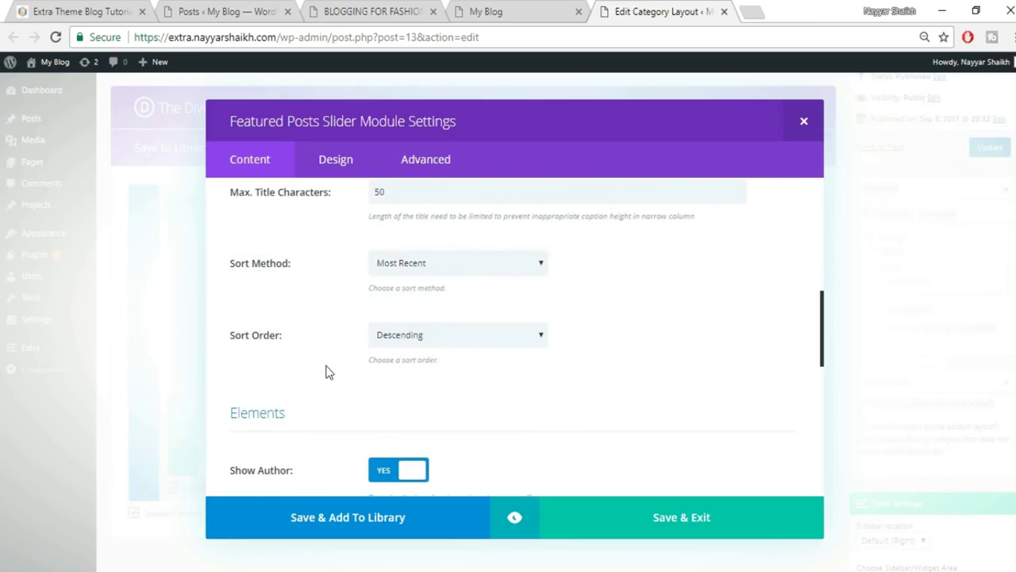
scroll(481, 367, down, 7)
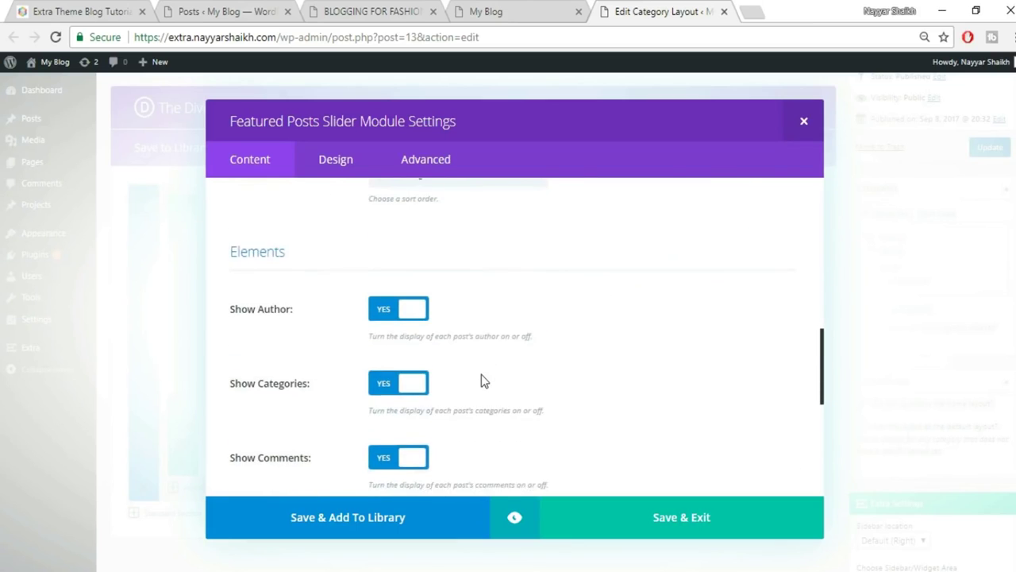
click(658, 517)
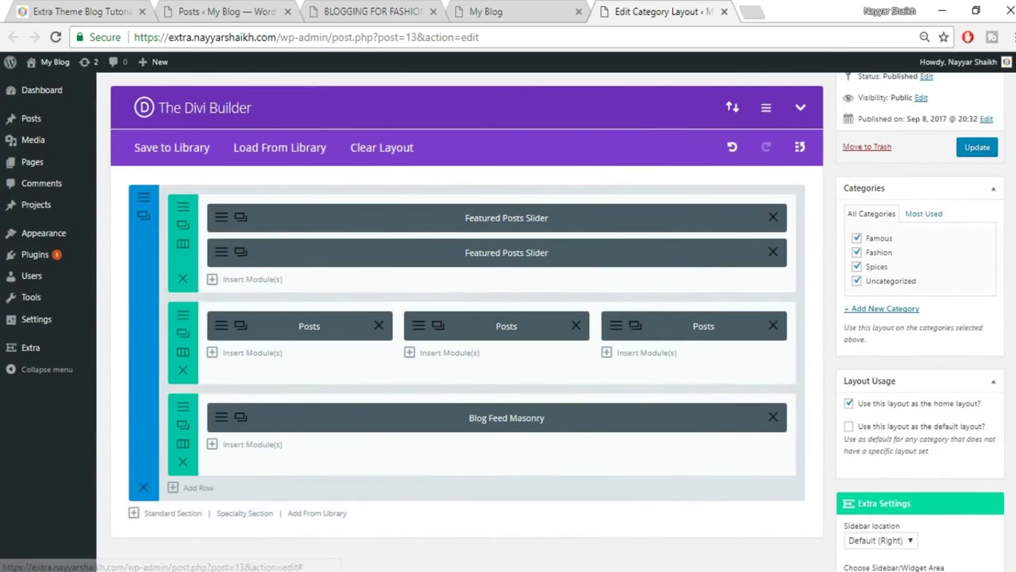
click(981, 149)
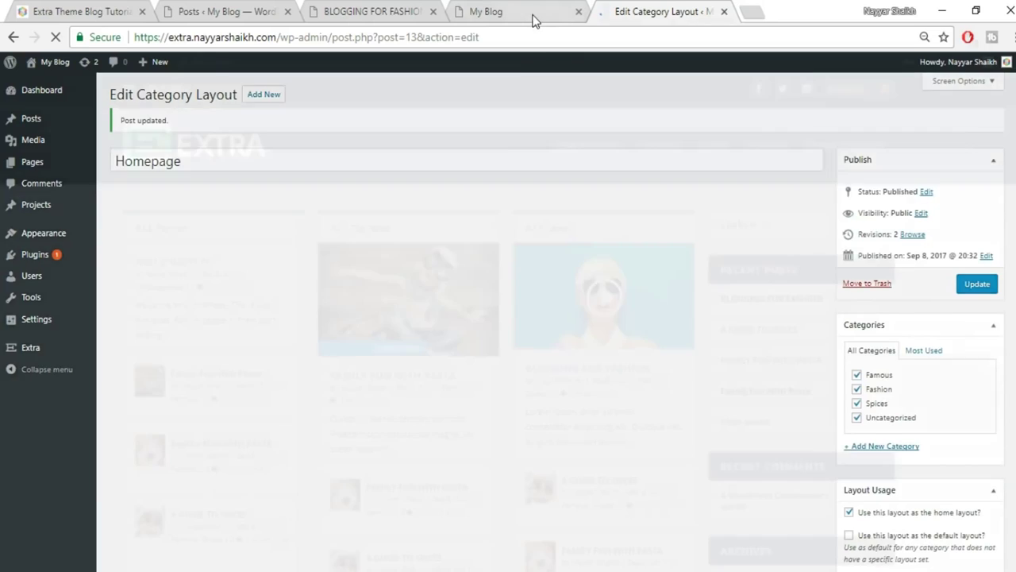
click(533, 17)
click(539, 43)
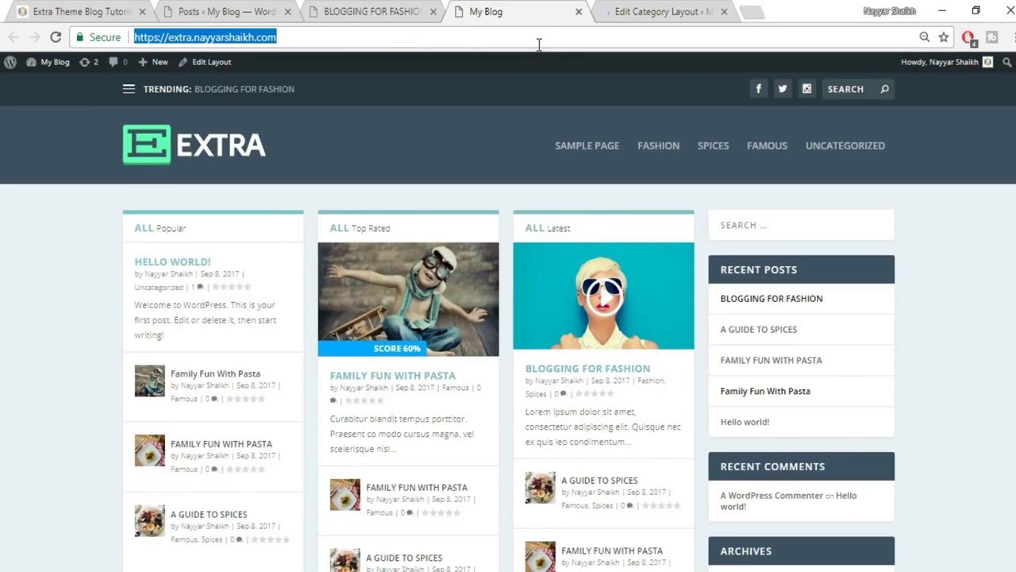
key(Return)
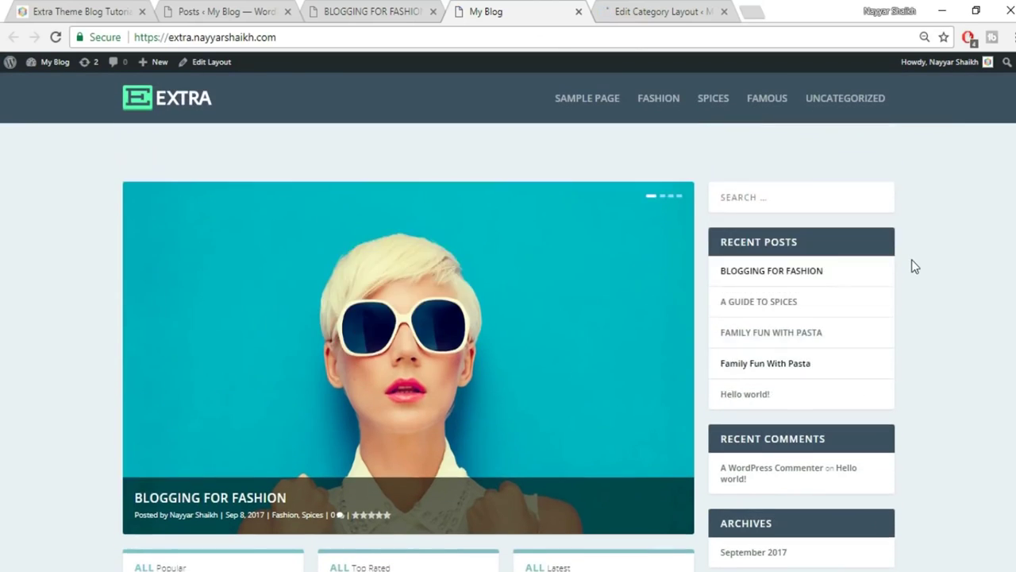
scroll(639, 319, down, 2)
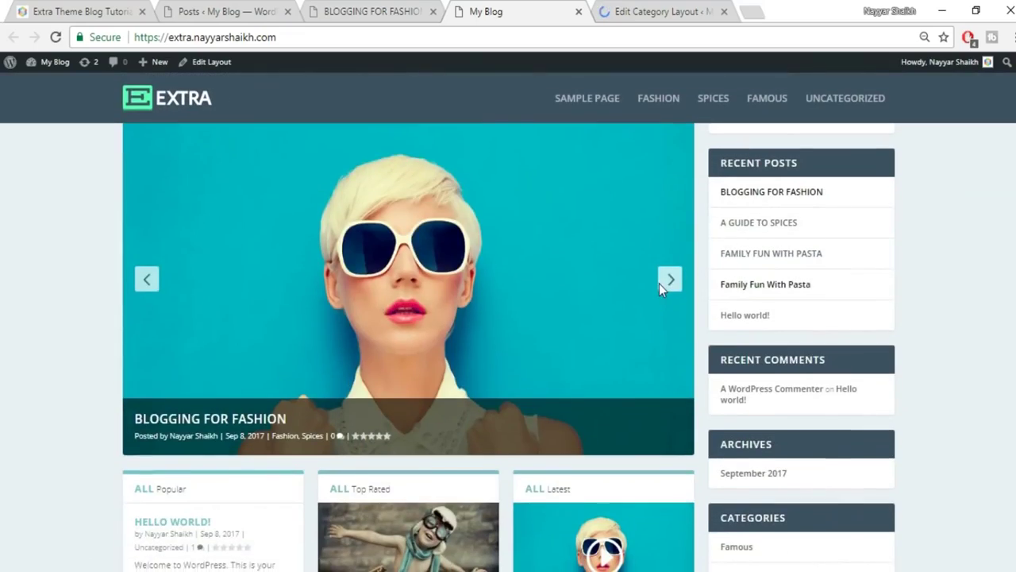
click(661, 286)
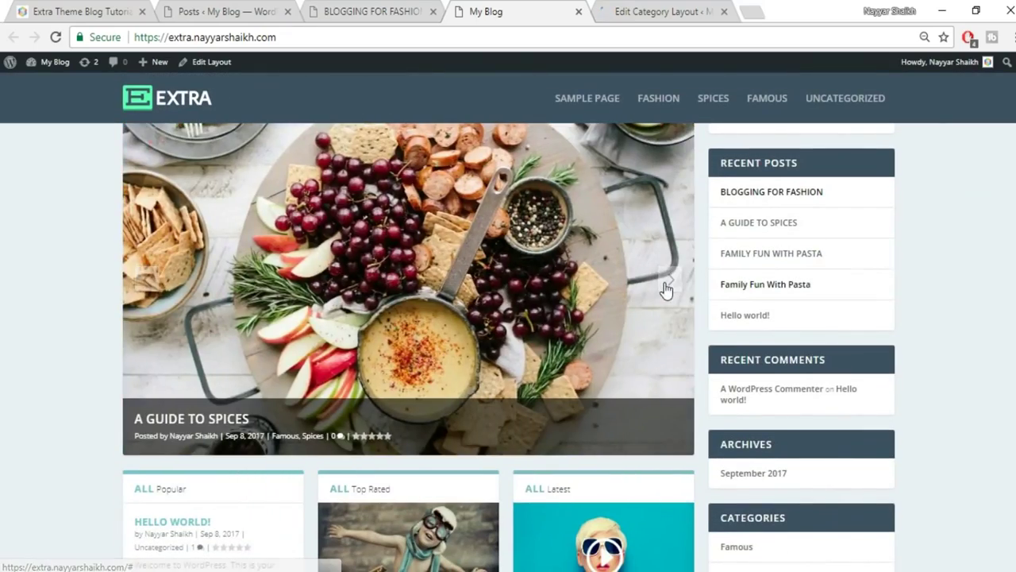
click(666, 287)
scroll(900, 294, up, 2)
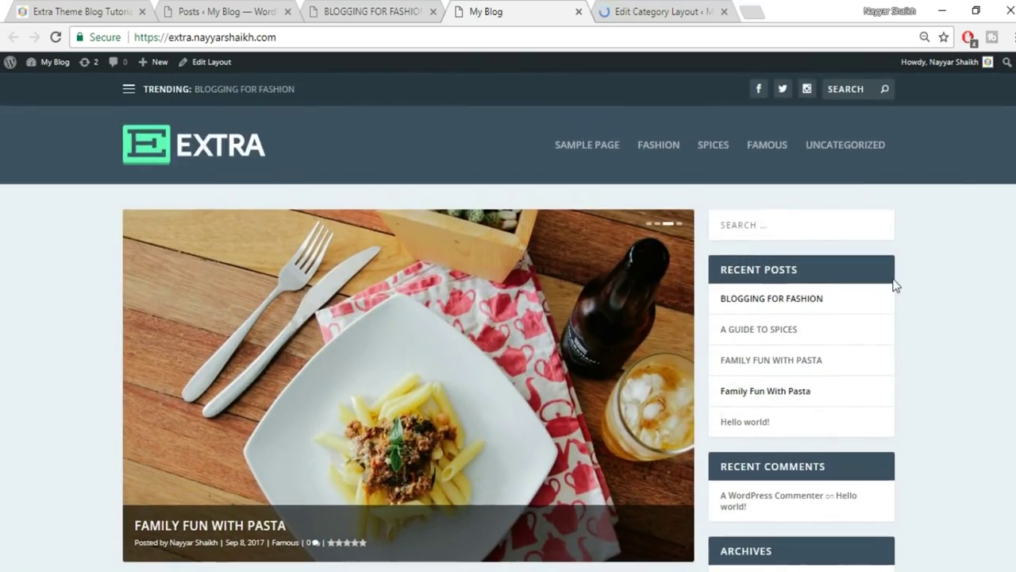
mouse_move(648, 375)
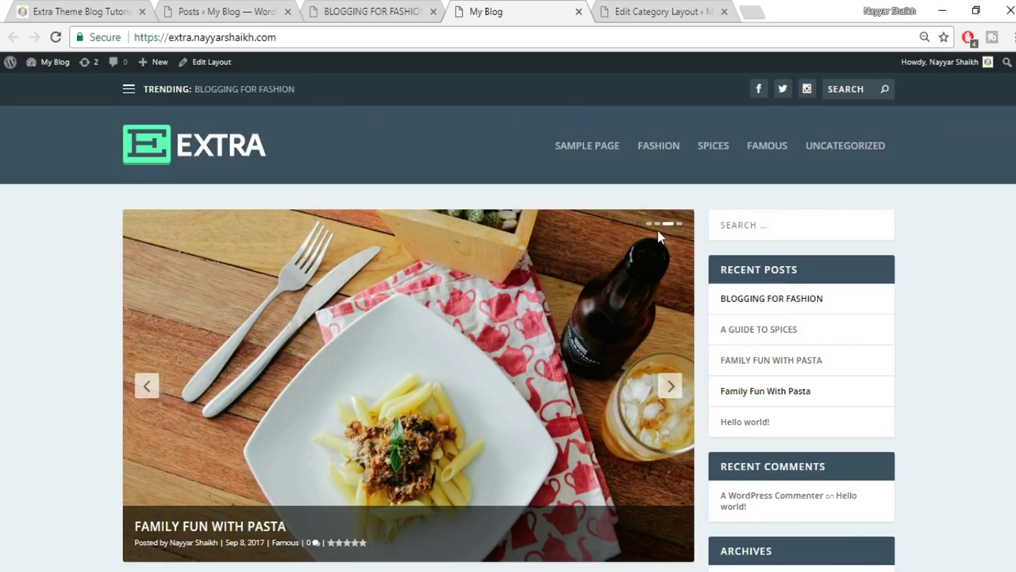
click(148, 386)
scroll(953, 338, down, 2)
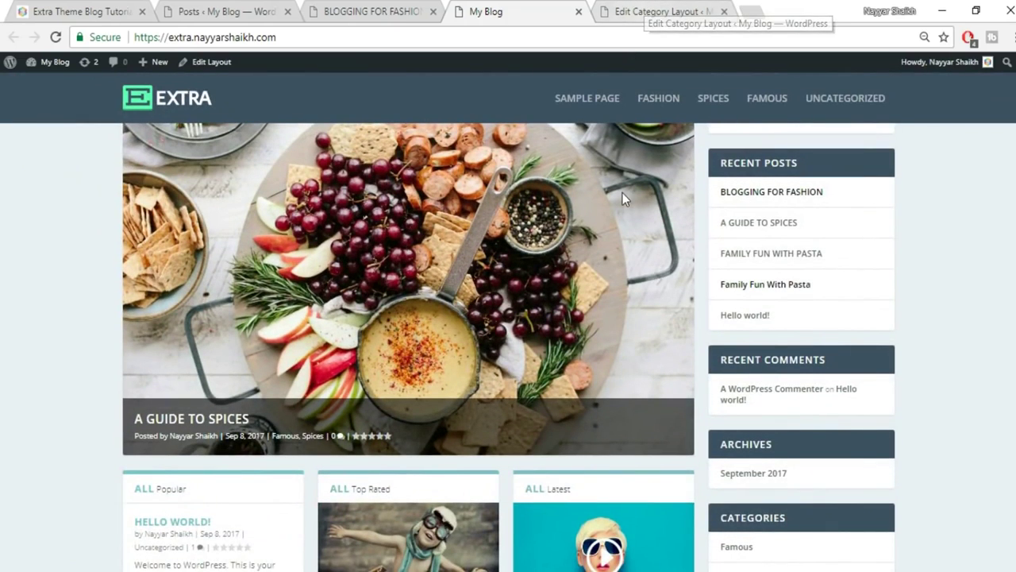
scroll(622, 192, down, 3)
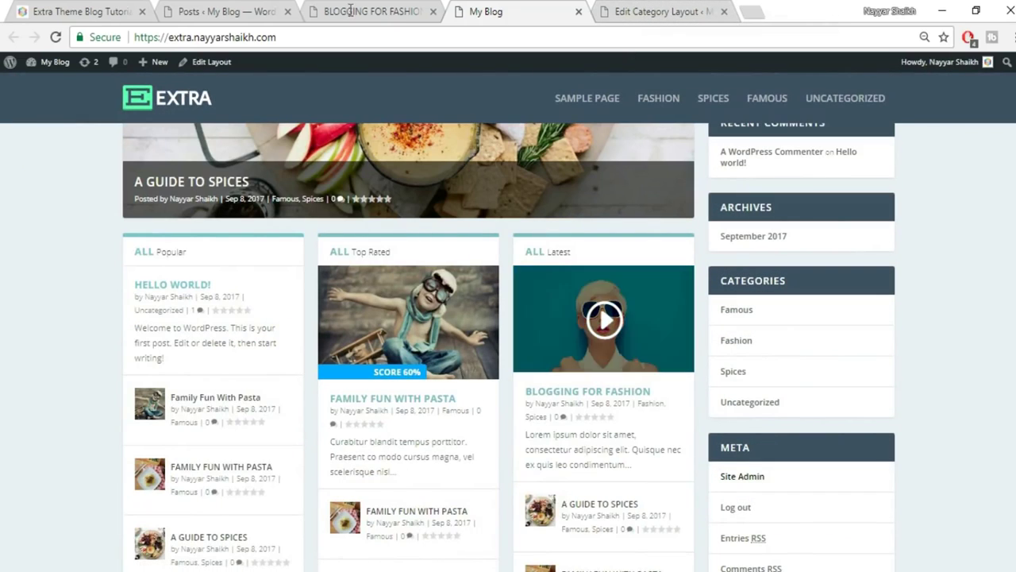
click(79, 11)
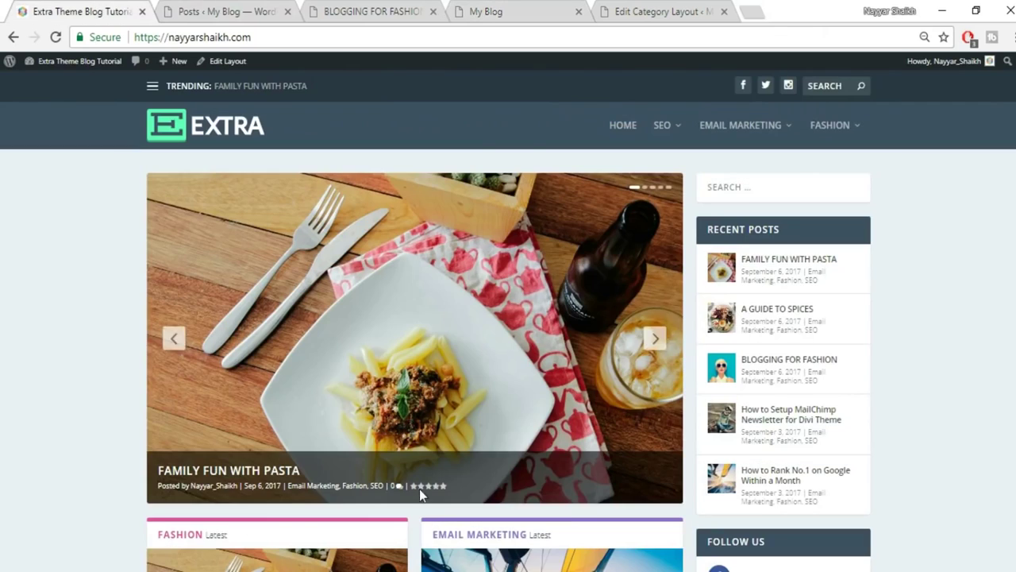
scroll(370, 505, down, 5)
click(692, 10)
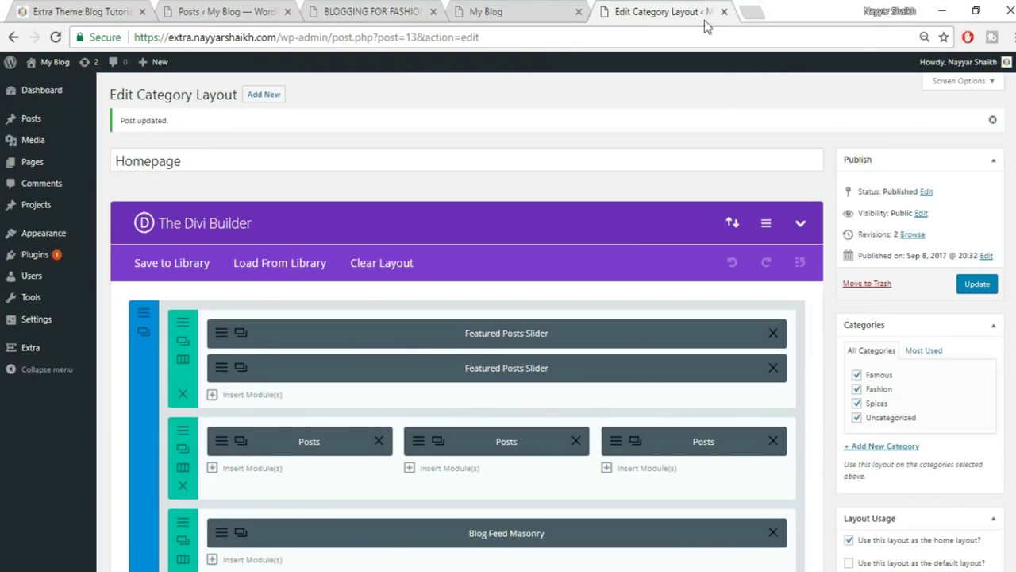
Delete the Posts and Blog Feed Masonry rows and add a section with a 1/2 + 1/2 row.
scroll(722, 96, down, 1)
click(182, 408)
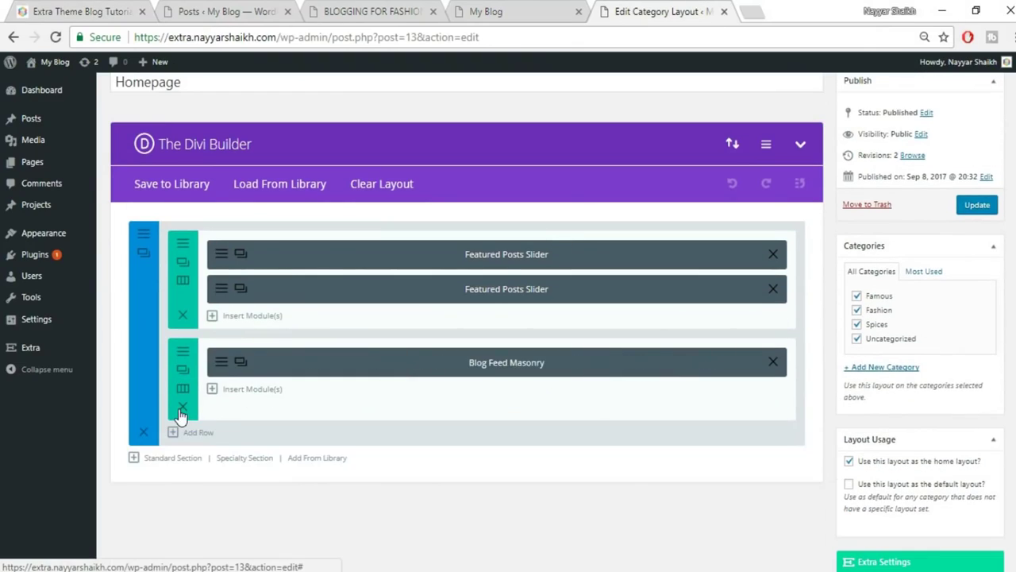
click(182, 408)
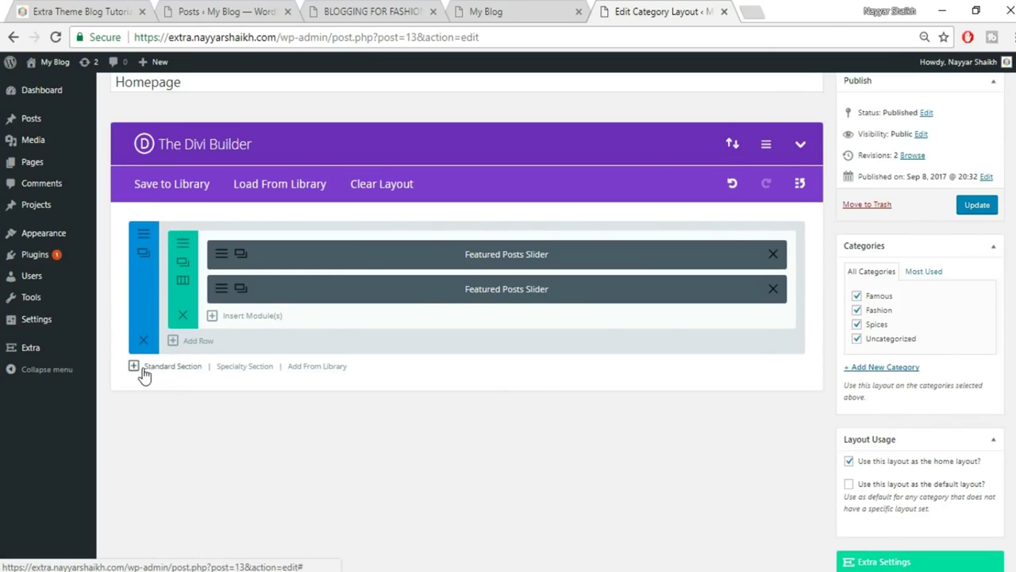
click(173, 367)
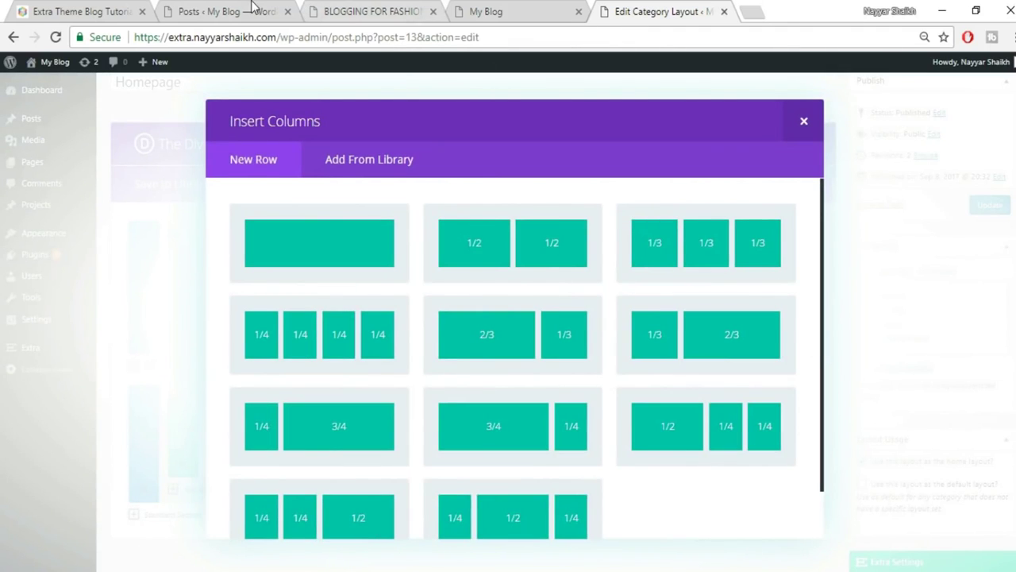
click(522, 263)
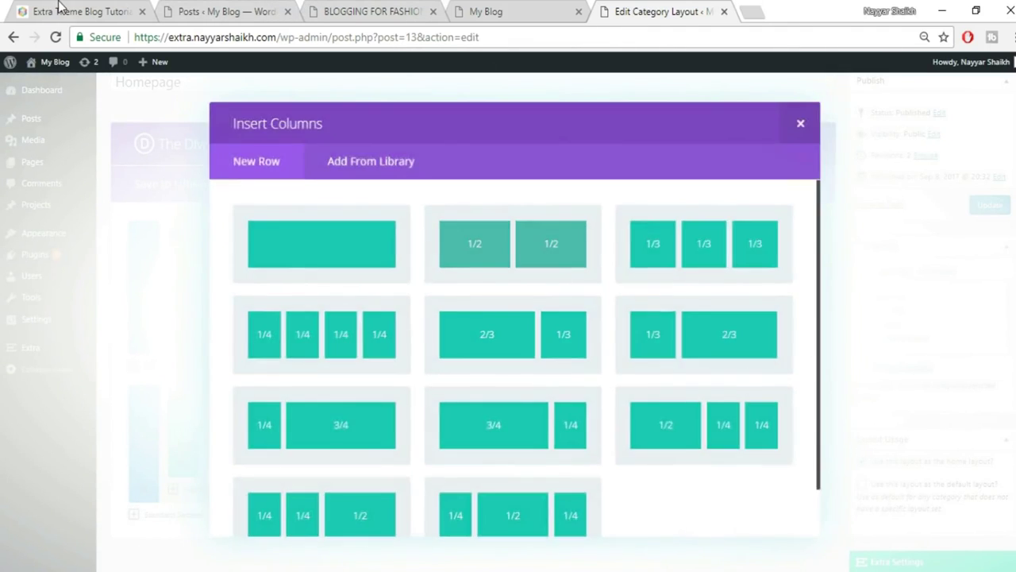
click(59, 10)
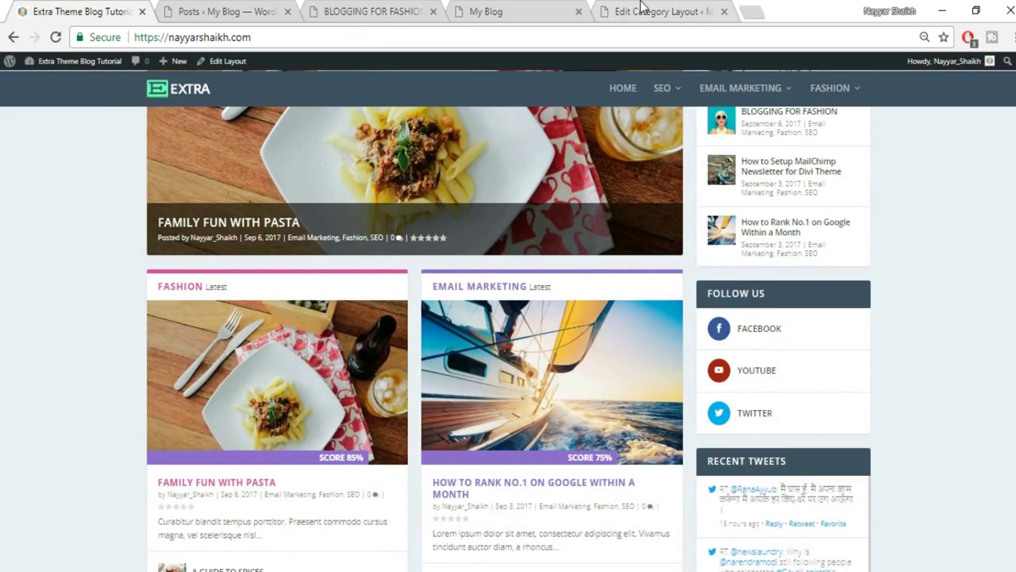
click(639, 8)
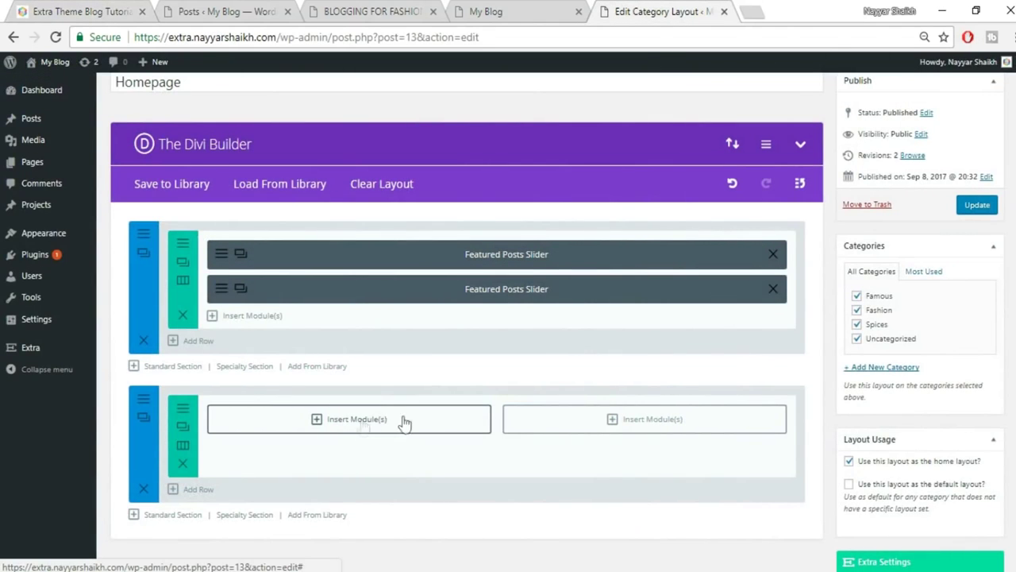
Insert a Posts module in the left column, adjusting its Posts Limit, and save it.
click(365, 422)
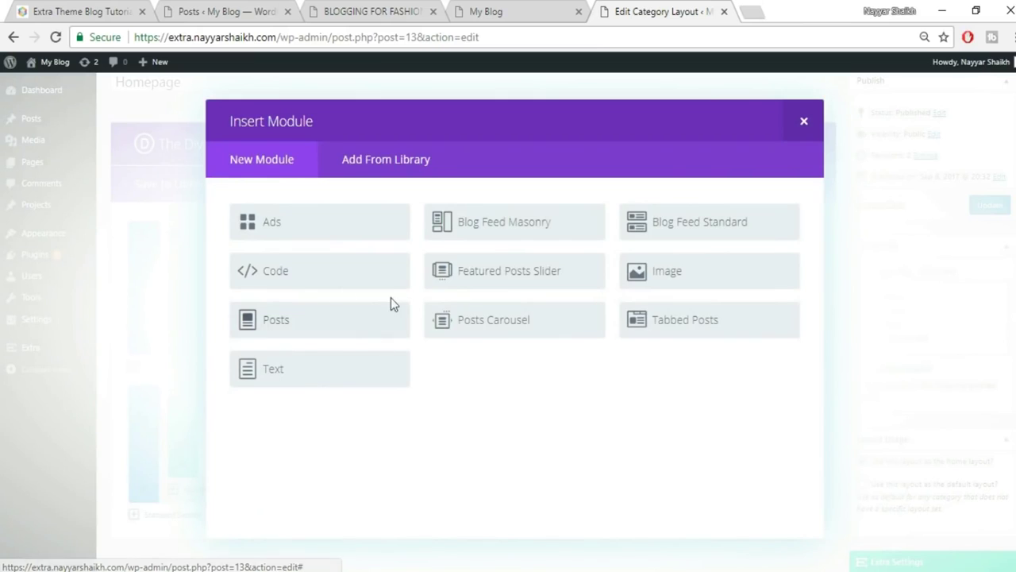
click(331, 331)
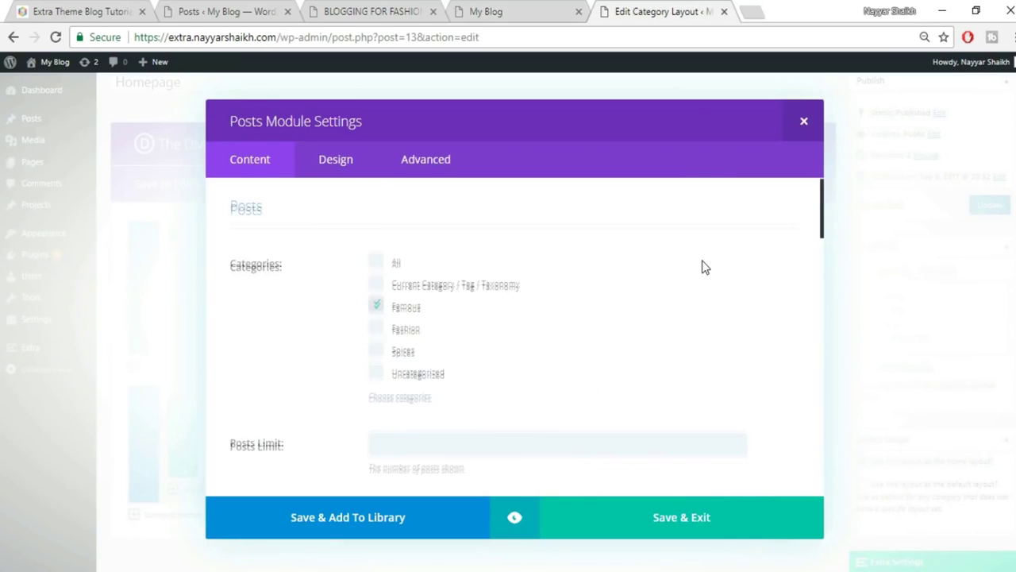
scroll(704, 267, down, 3)
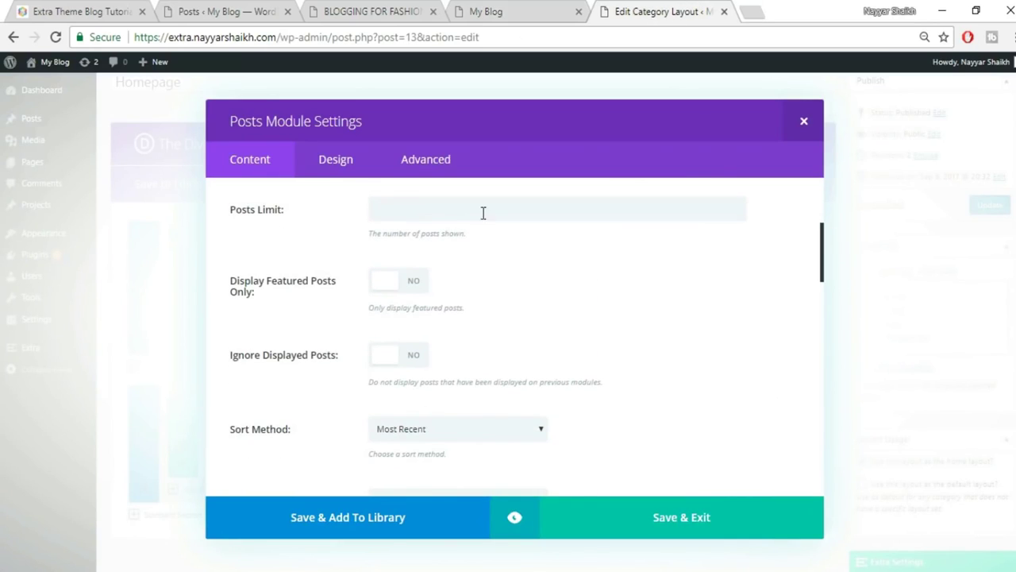
click(488, 209)
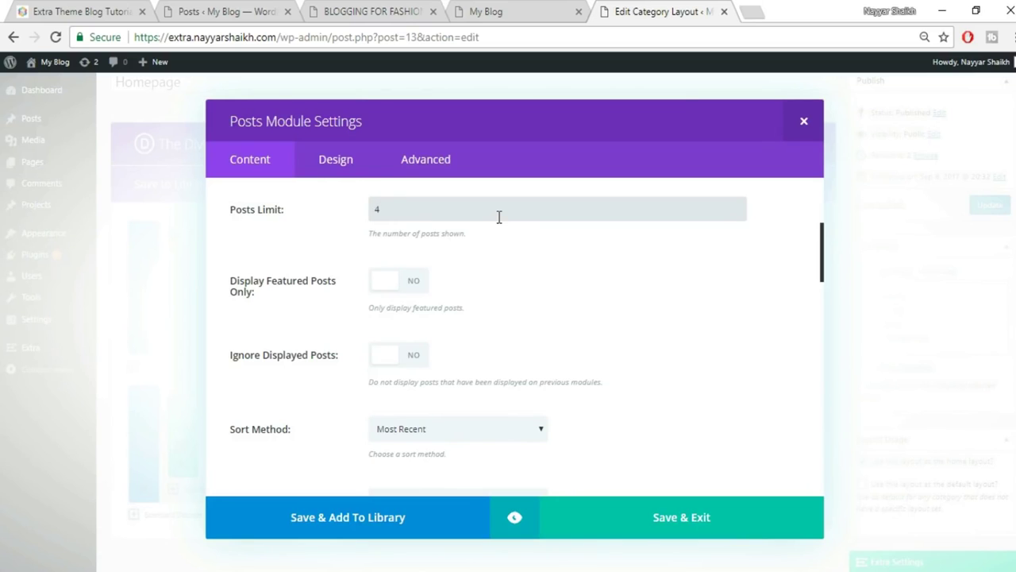
scroll(527, 293, down, 1)
scroll(526, 296, up, 1)
scroll(538, 261, down, 1)
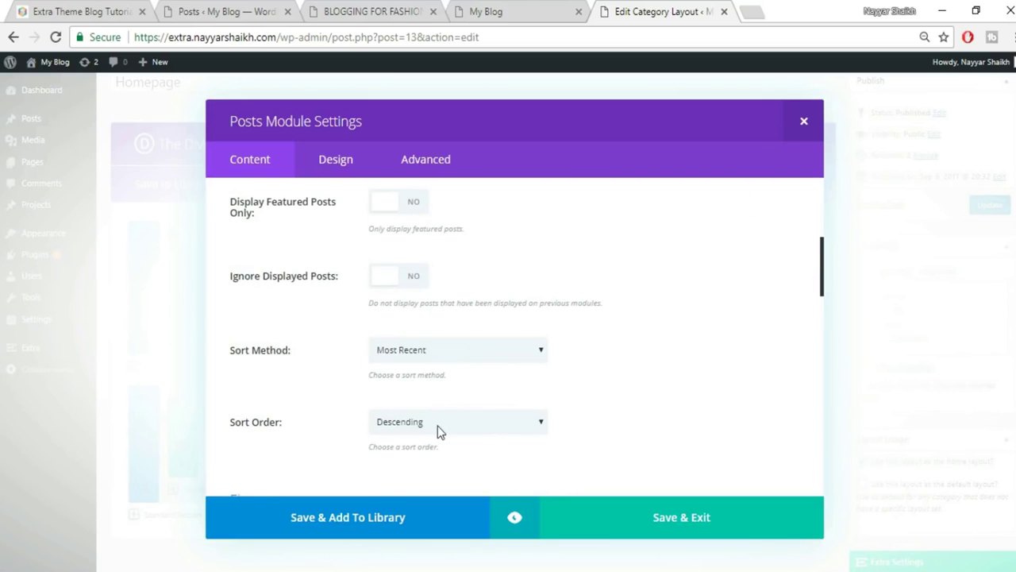
scroll(438, 425, down, 2)
scroll(447, 401, down, 5)
scroll(445, 403, down, 4)
scroll(497, 420, down, 3)
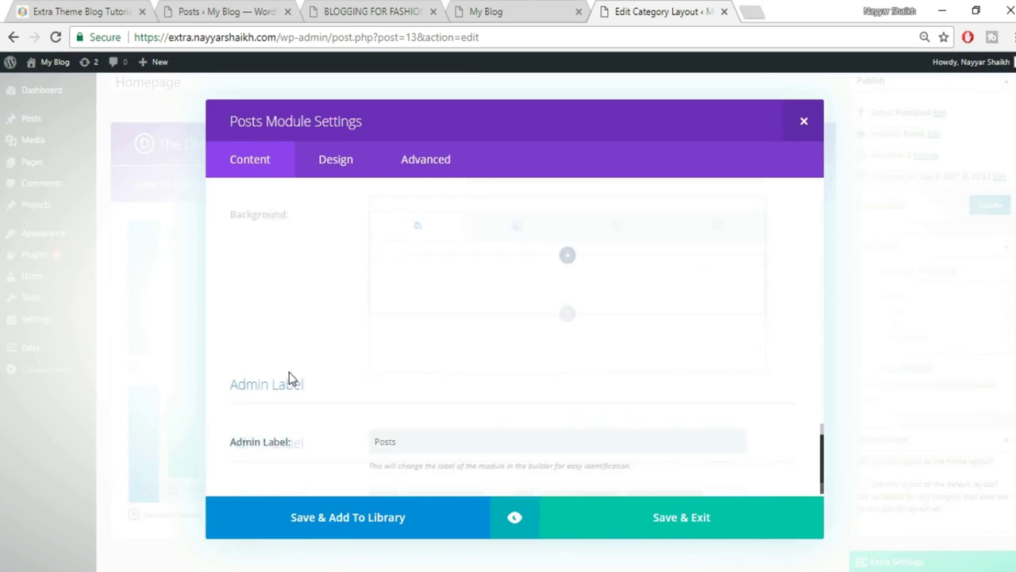
click(694, 518)
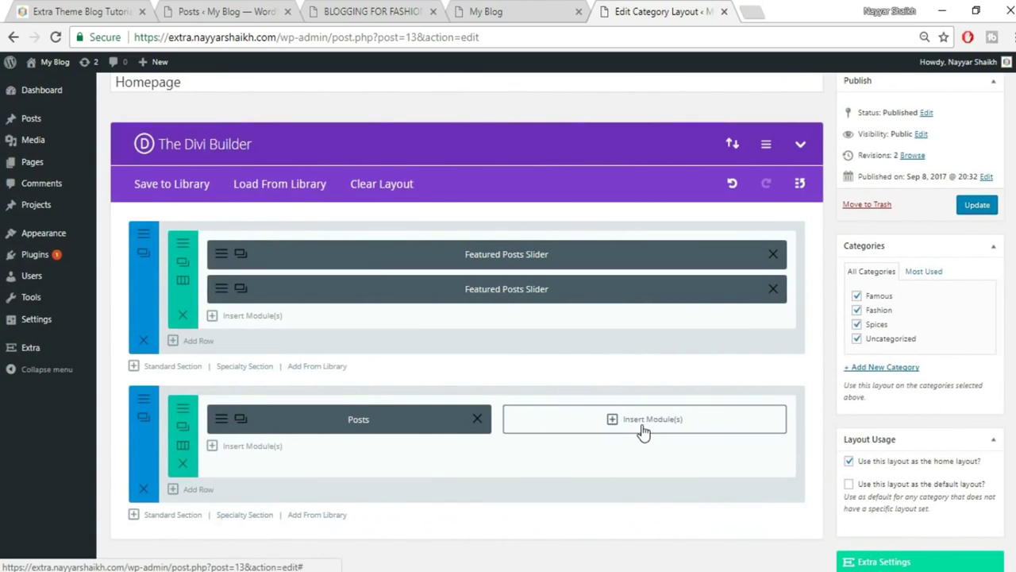
Insert a Posts module in the right column sorted Most Recent in Ascending order.
click(643, 428)
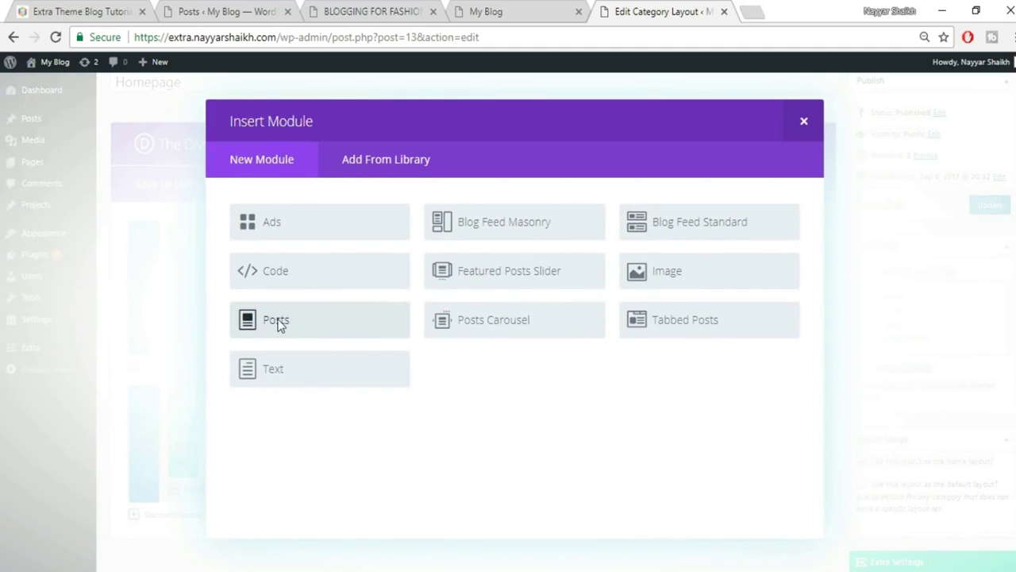
click(278, 322)
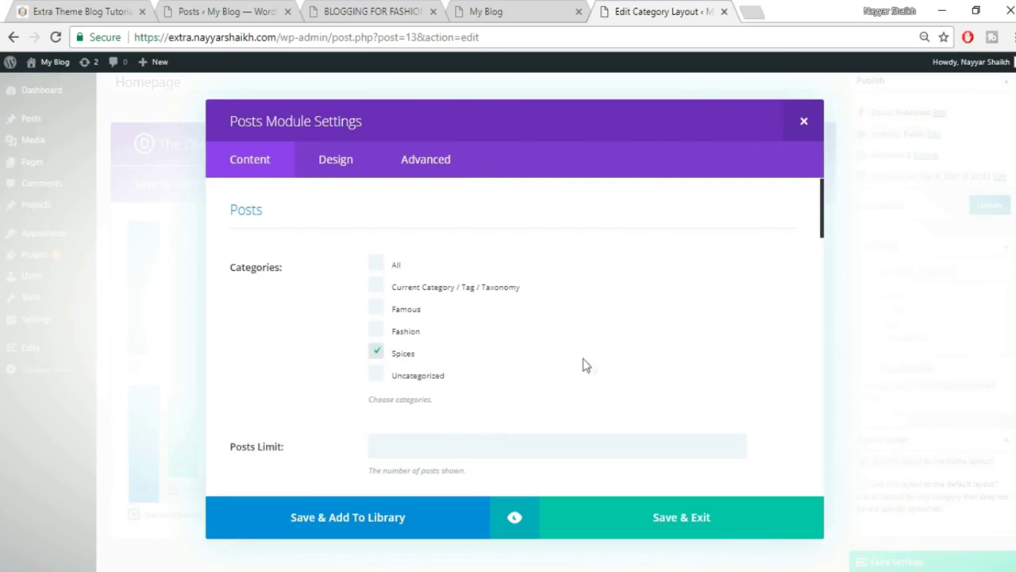
scroll(591, 368, down, 6)
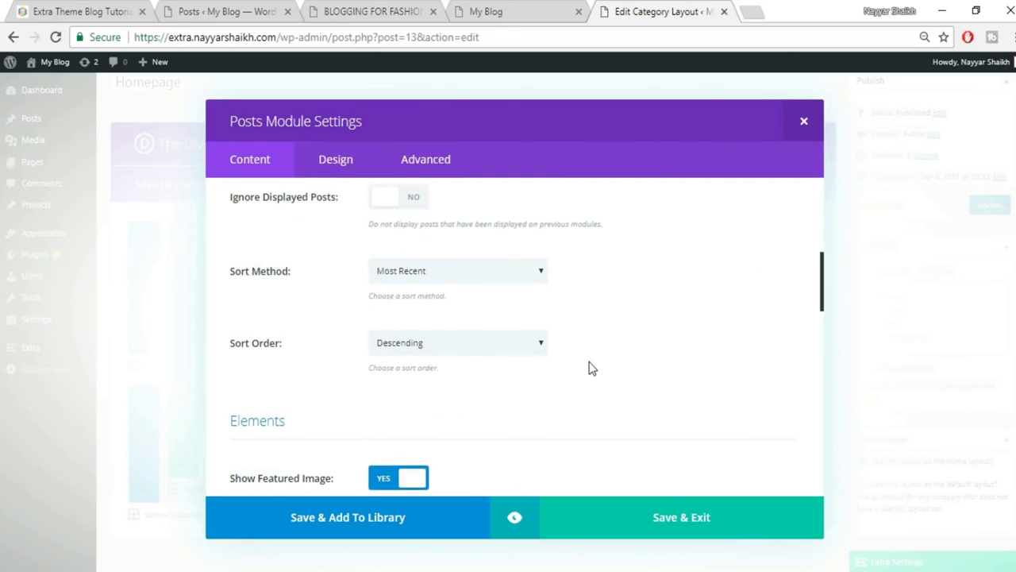
scroll(591, 368, up, 2)
click(445, 351)
click(604, 387)
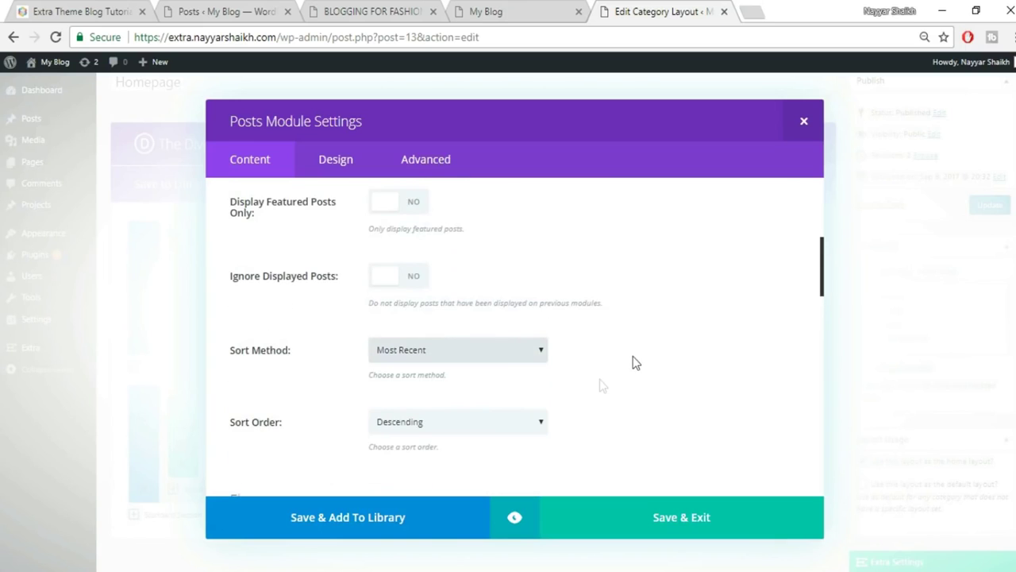
click(437, 425)
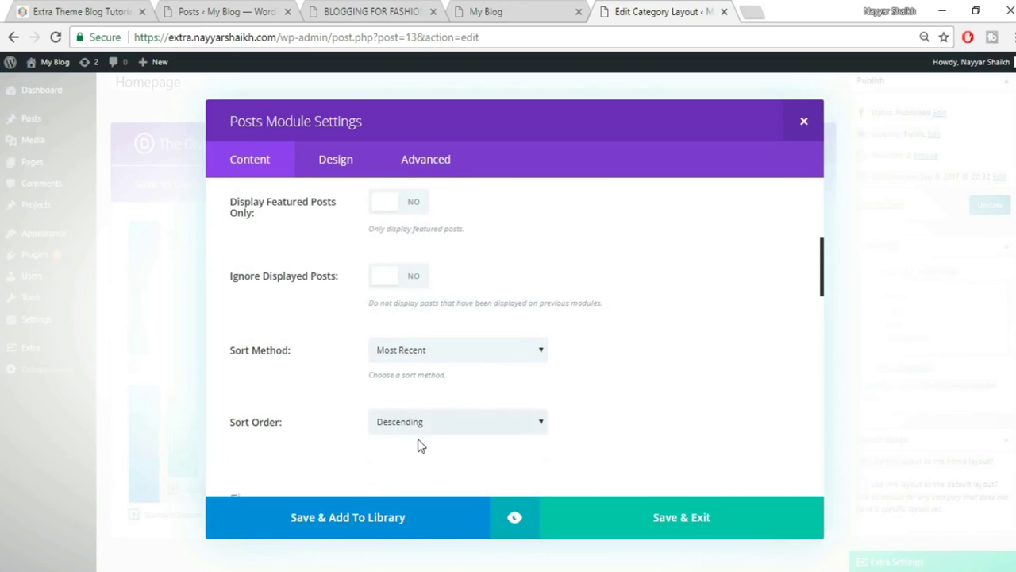
click(411, 453)
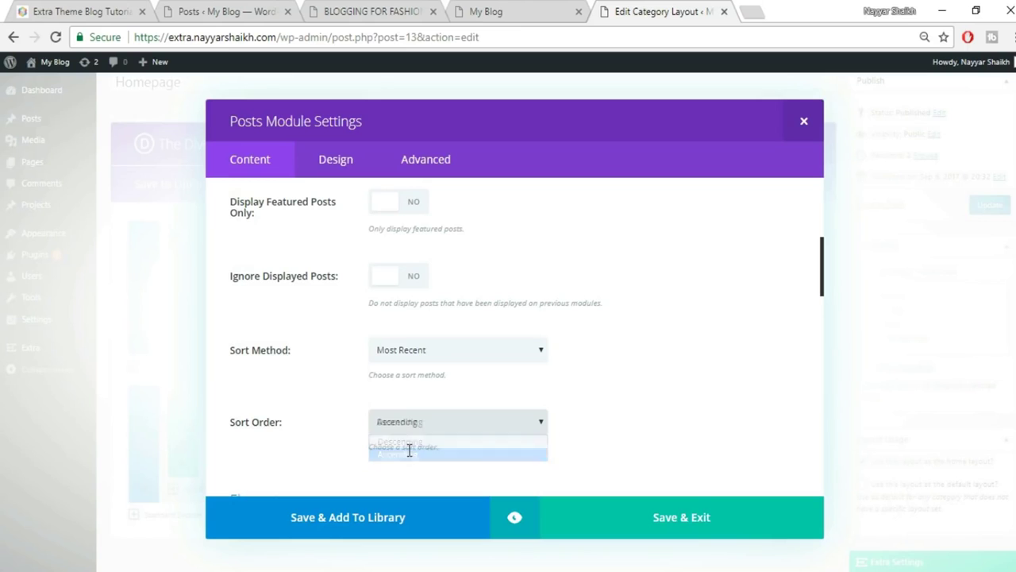
click(681, 516)
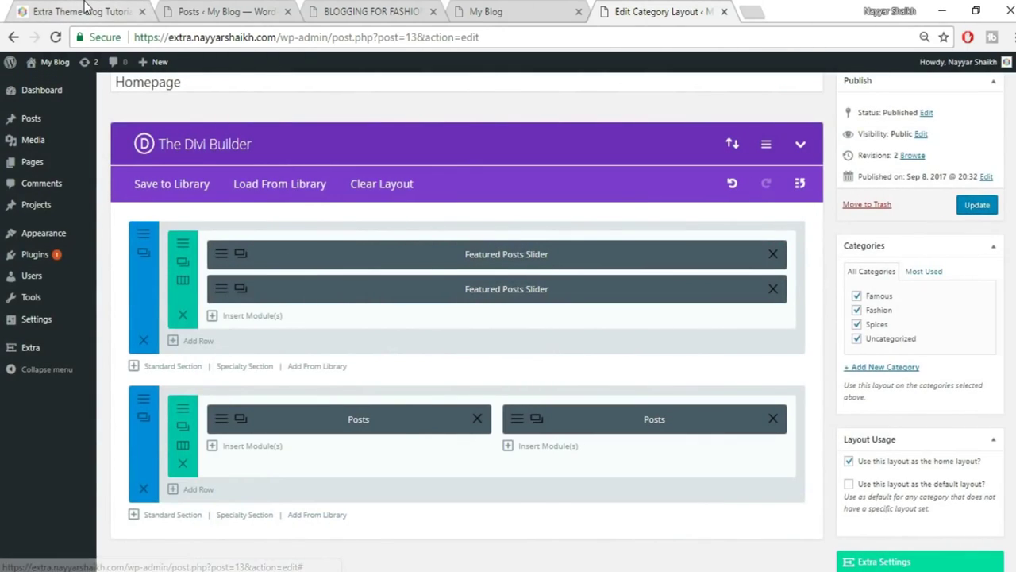
Compare with the reference Extra site and return to the homepage layout.
click(109, 12)
scroll(624, 385, down, 7)
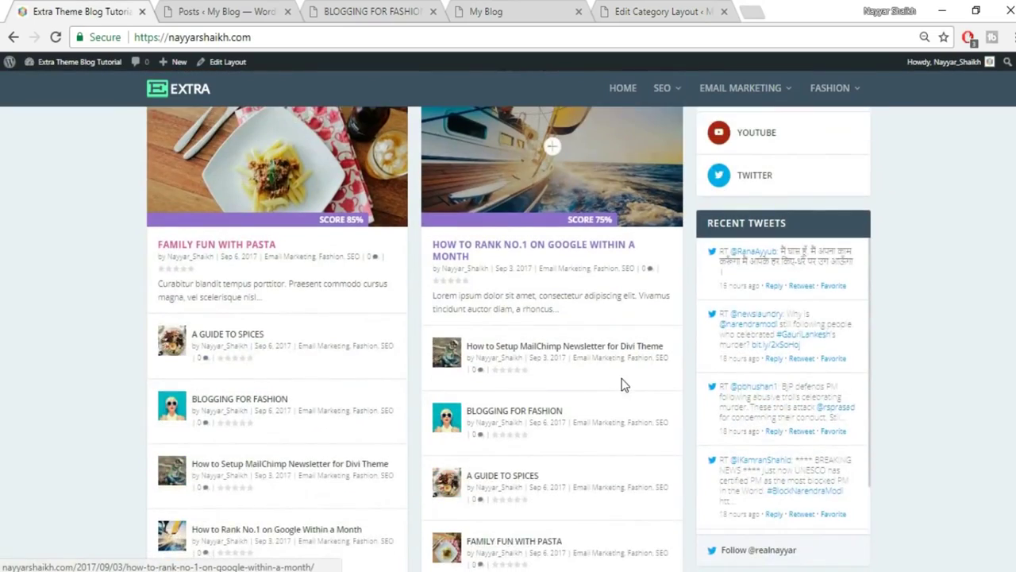
scroll(624, 386, down, 1)
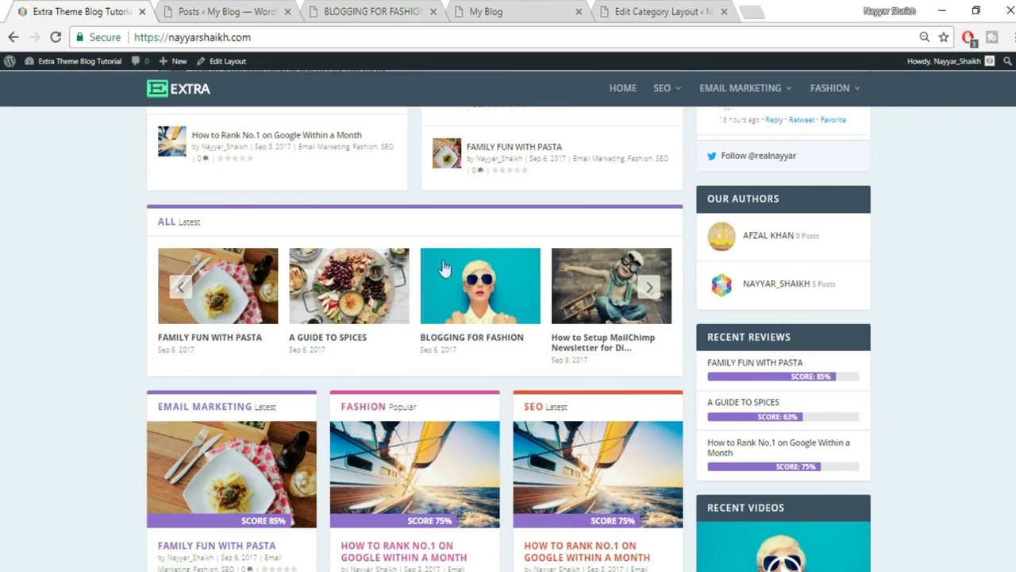
click(656, 9)
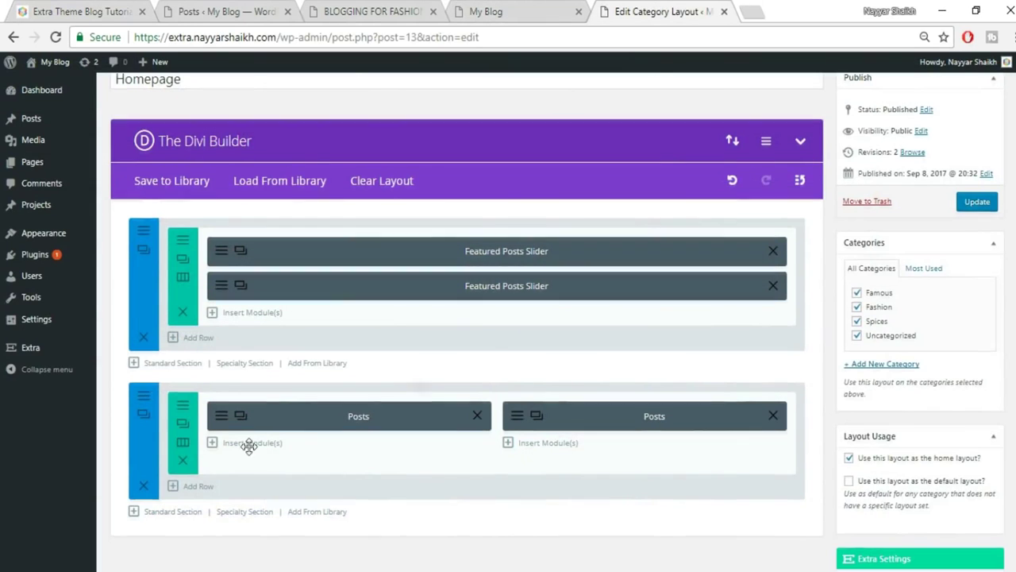
scroll(238, 443, down, 1)
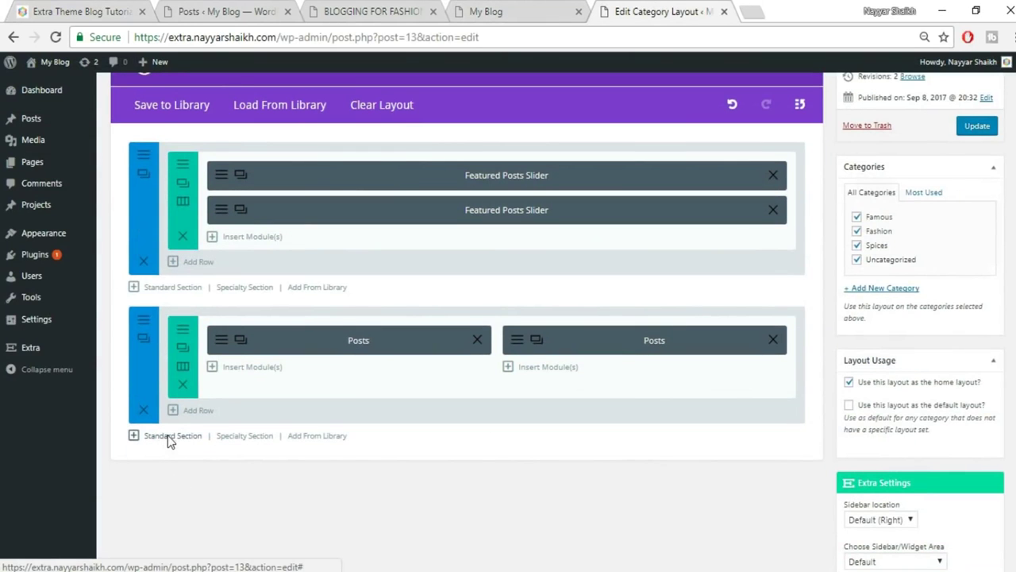
Add a new full-width section holding a Posts Carousel module.
click(169, 438)
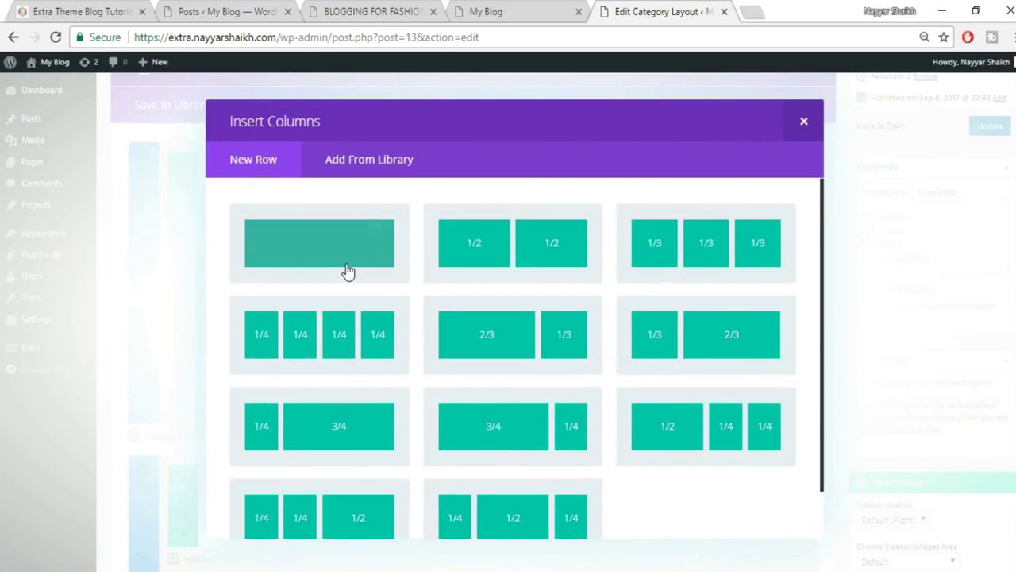
click(348, 271)
scroll(555, 429, down, 2)
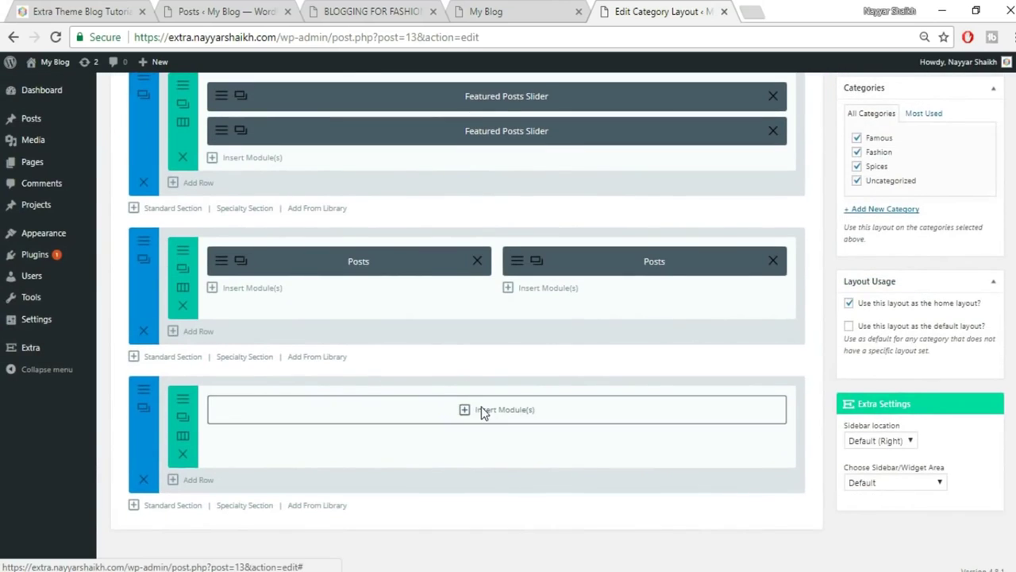
click(481, 408)
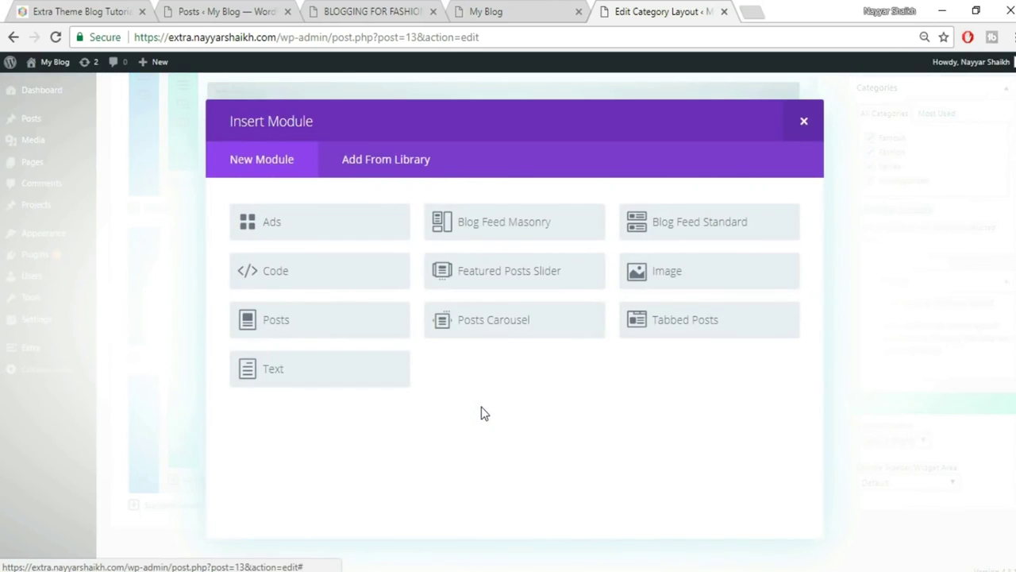
click(494, 322)
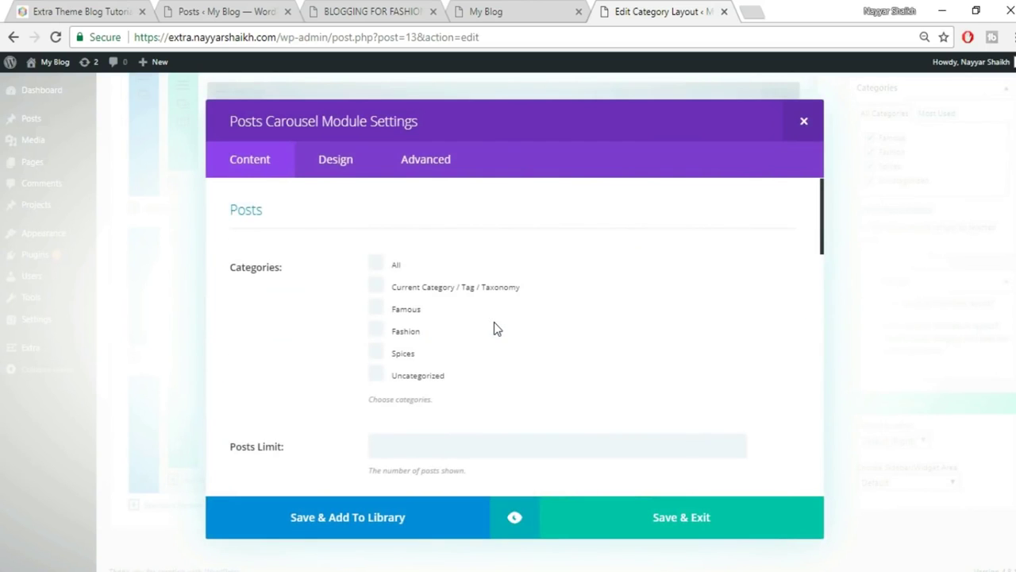
Set the carousel to All categories with a Posts Limit and save its settings.
click(389, 270)
scroll(631, 322, down, 3)
click(452, 287)
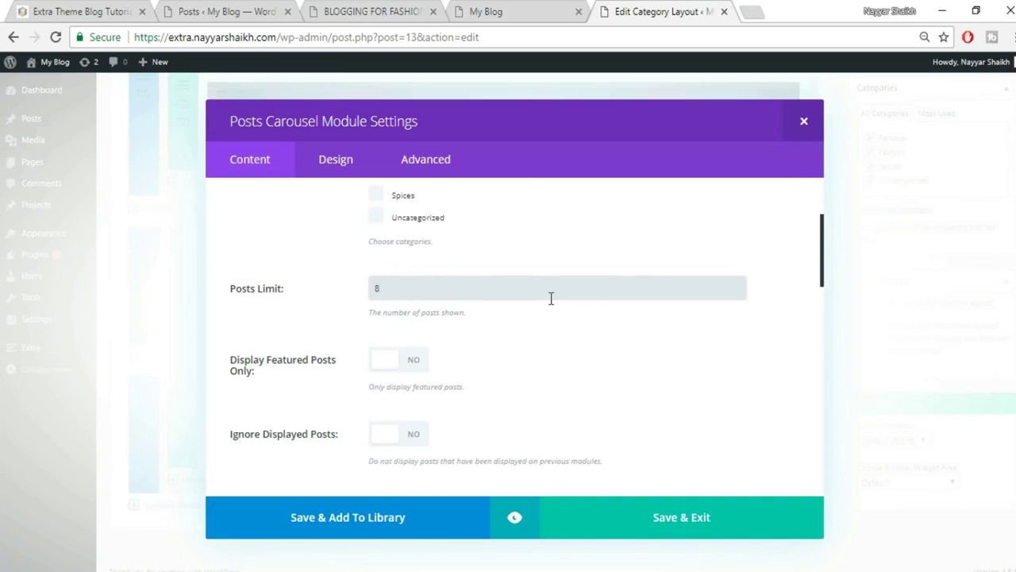
scroll(565, 334, down, 4)
scroll(516, 362, down, 5)
scroll(516, 362, down, 5)
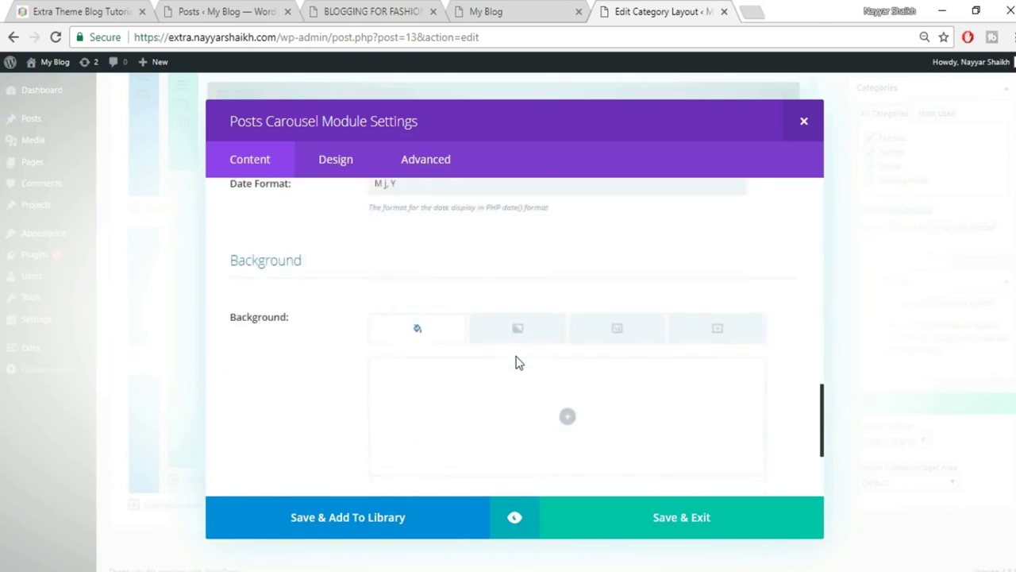
click(715, 524)
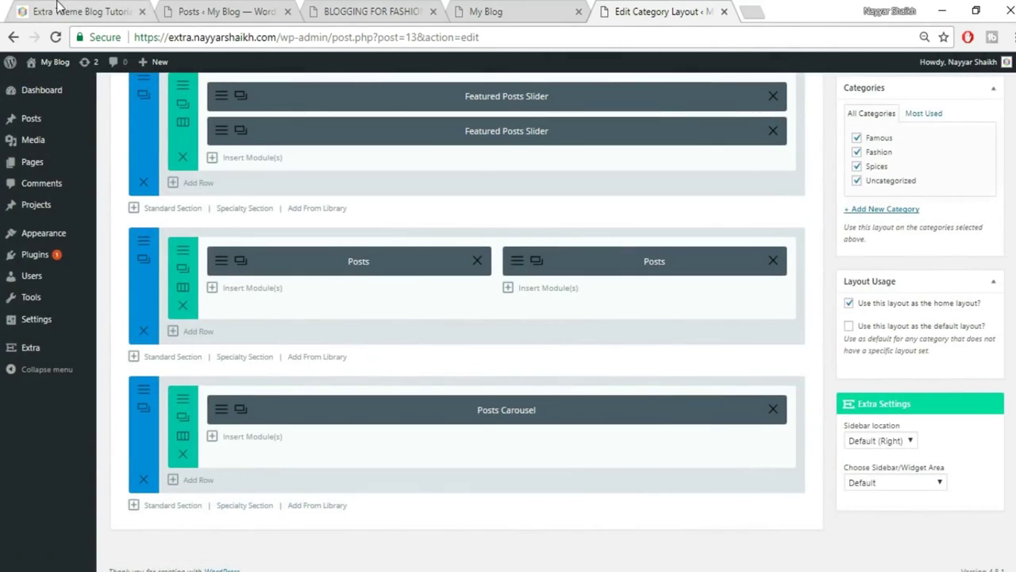
Preview the site's homepage and return to the layout builder.
click(57, 8)
scroll(484, 282, down, 2)
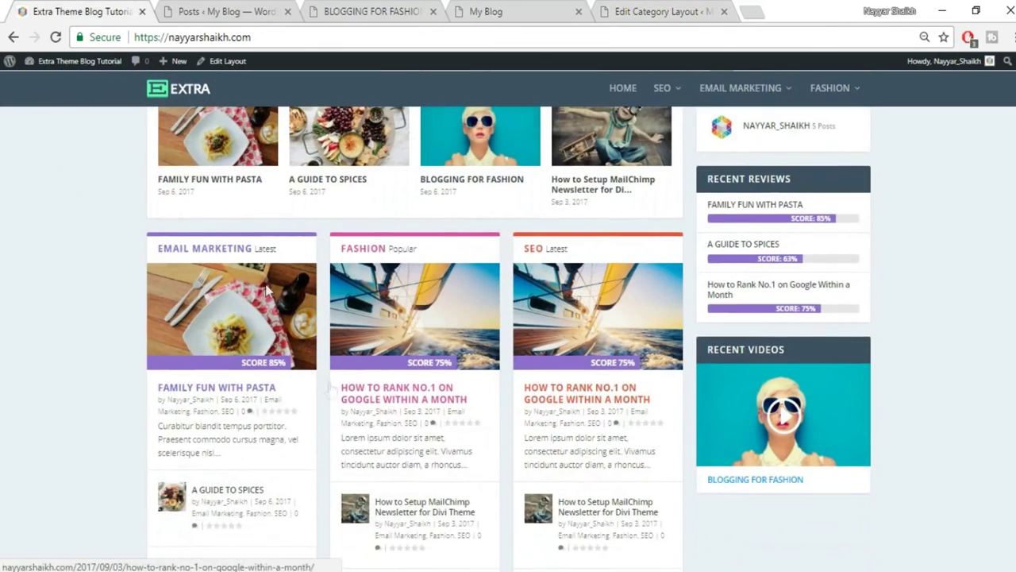
scroll(601, 429, down, 1)
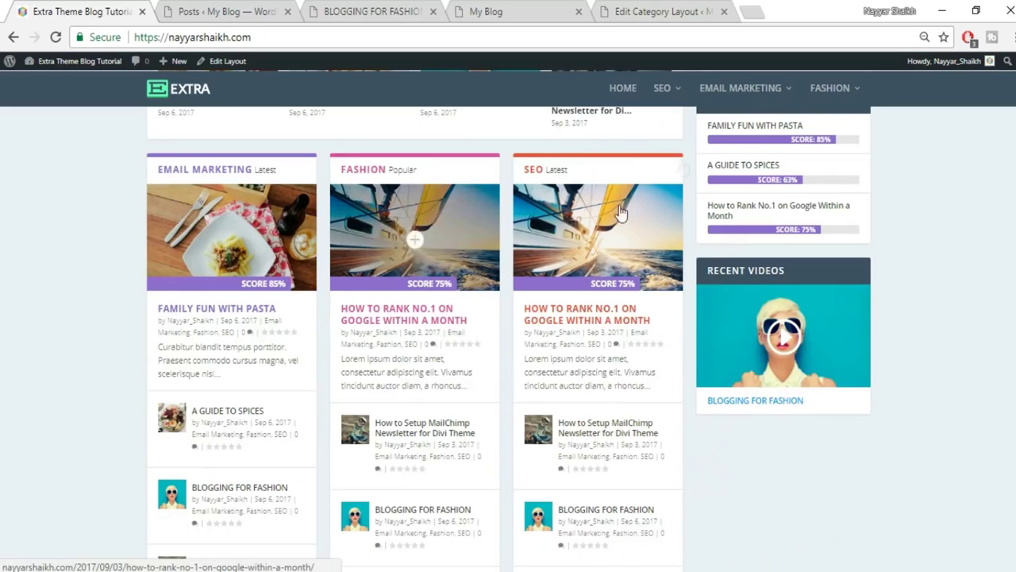
click(647, 11)
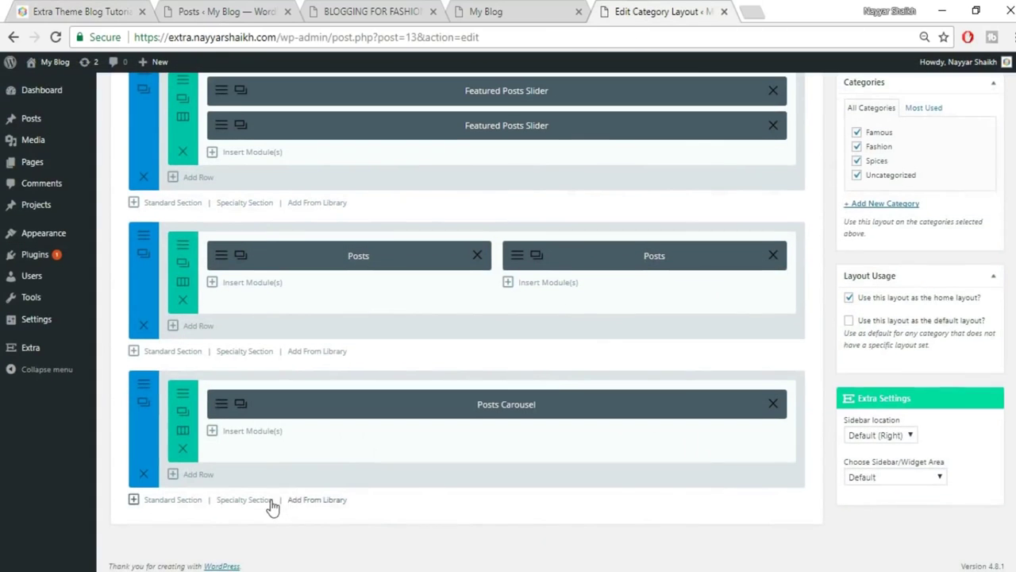
Add a new Standard Section with a 1/3-1/3-1/3 row at the bottom of the layout.
scroll(272, 555, down, 1)
click(182, 501)
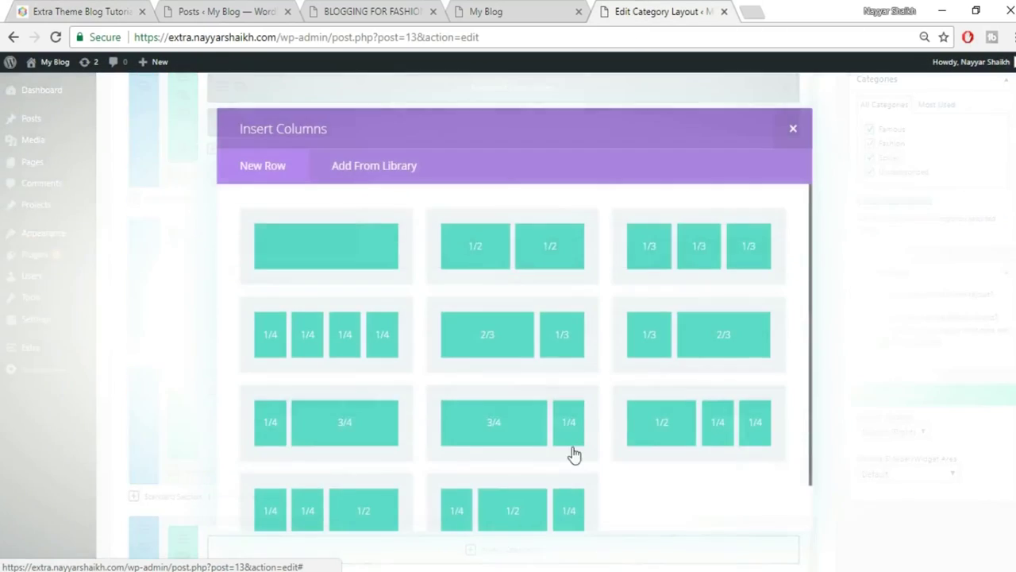
click(703, 245)
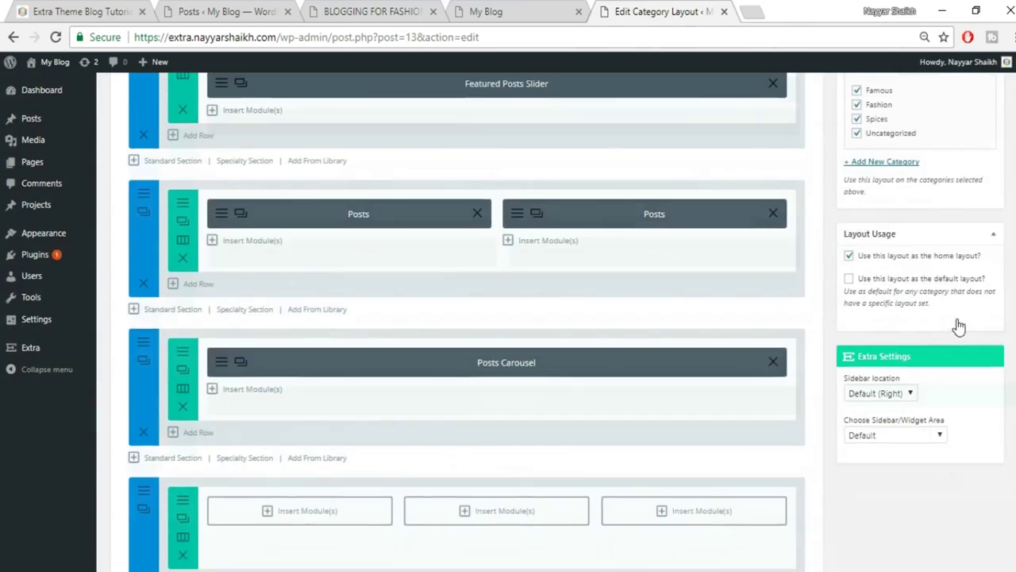
scroll(957, 261, down, 2)
Insert and save Posts modules for Famous, Spices and Fashion in the three columns.
click(331, 401)
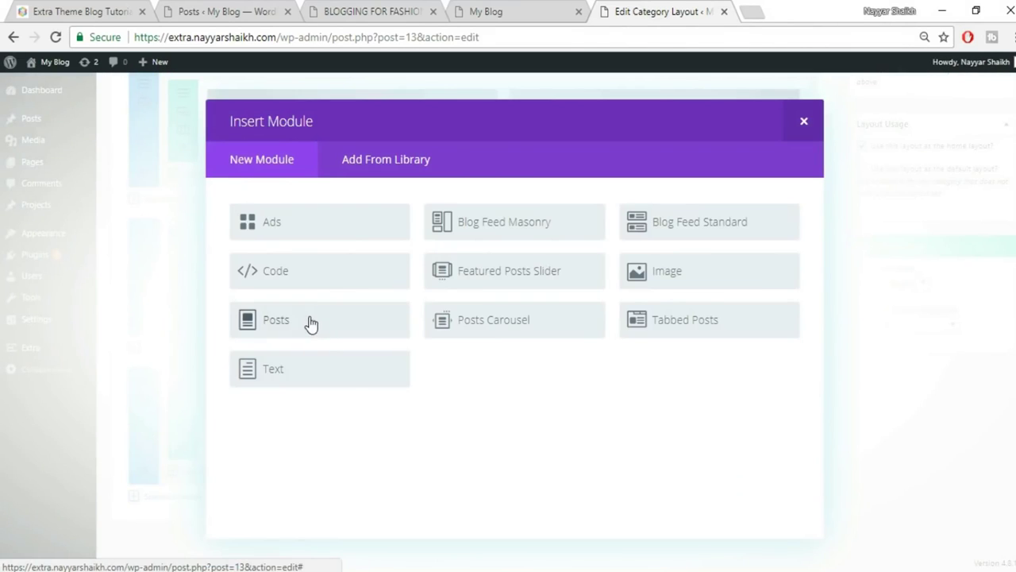
click(310, 321)
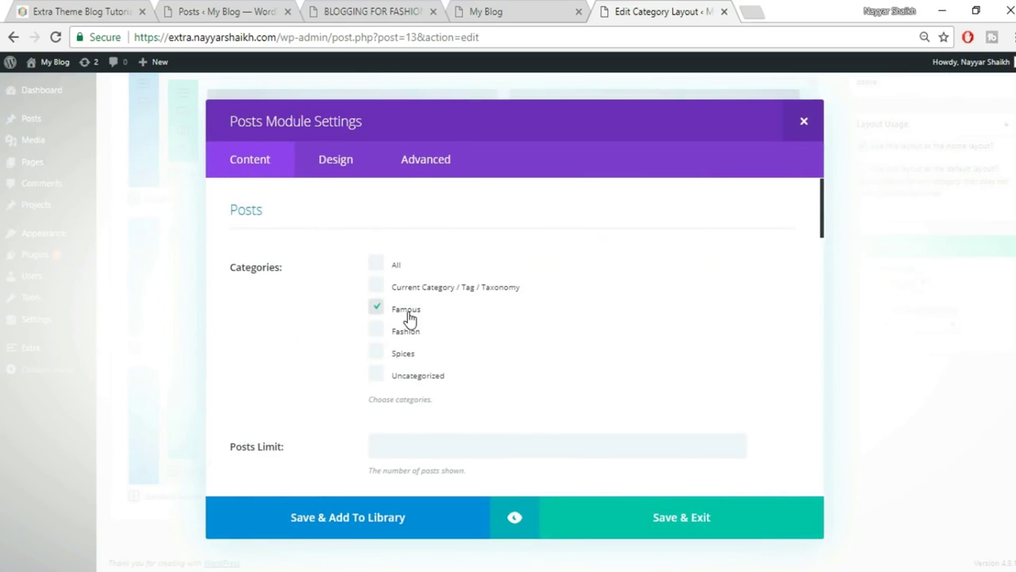
click(667, 528)
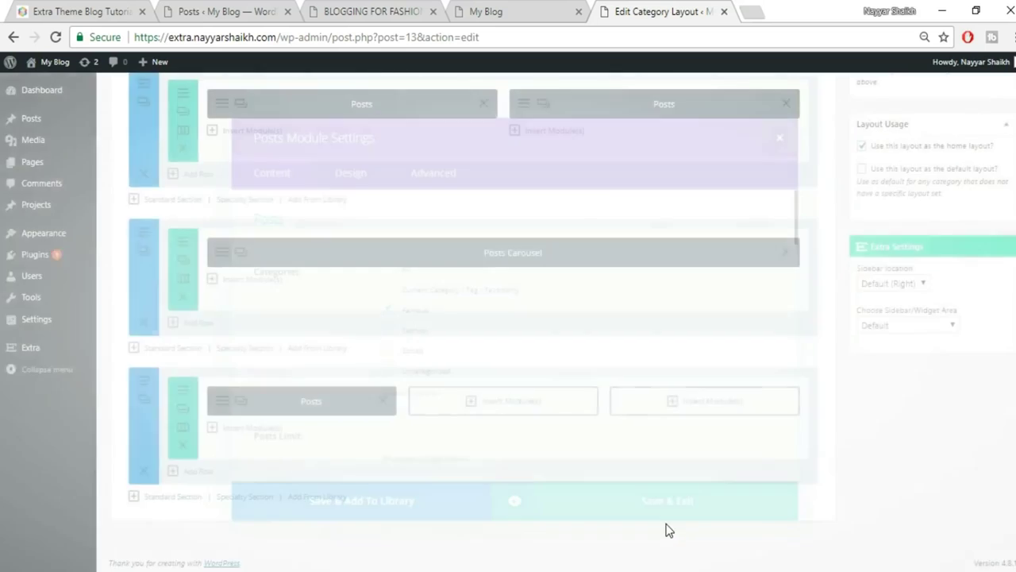
click(484, 403)
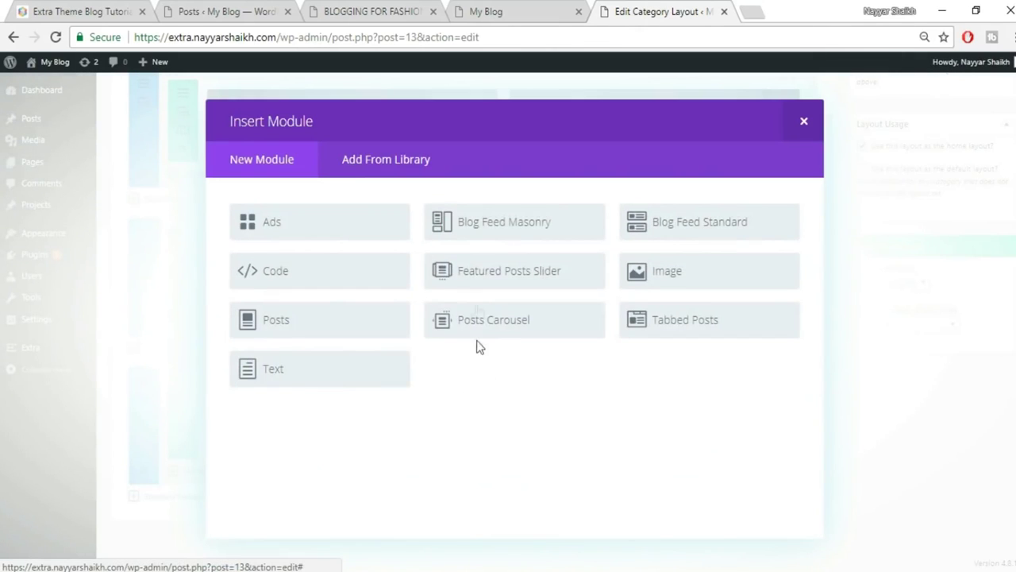
click(321, 323)
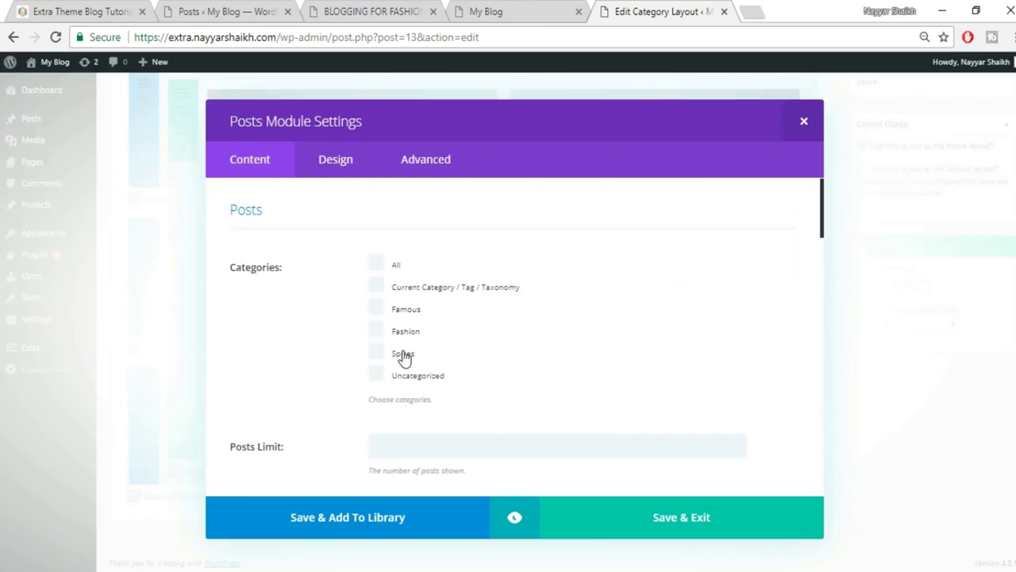
click(651, 536)
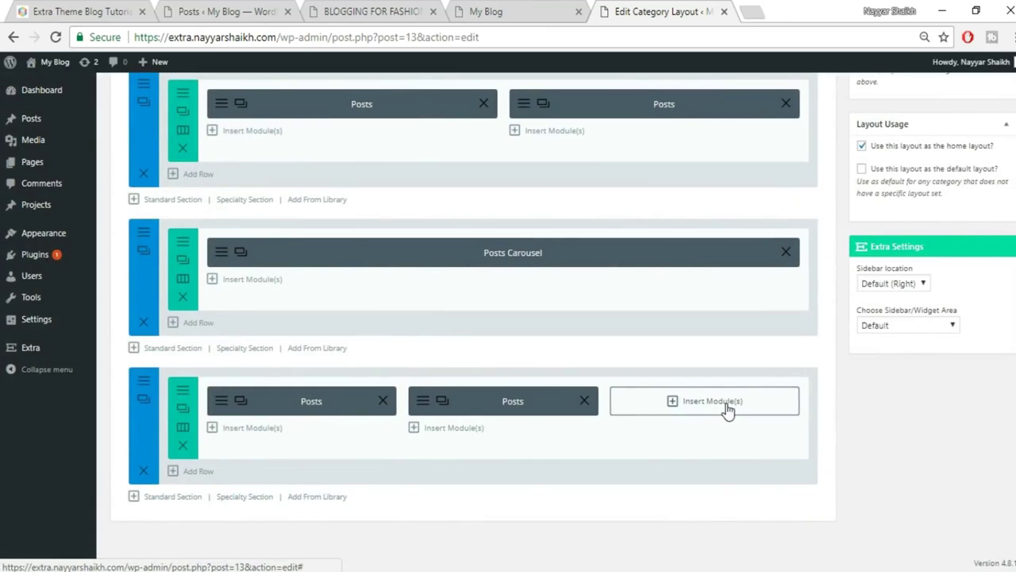
click(725, 406)
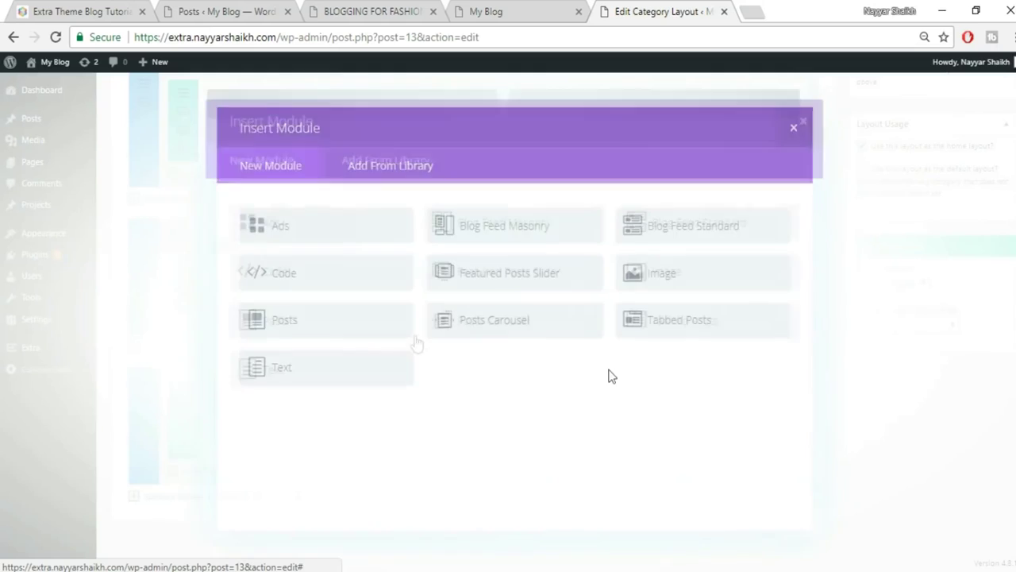
click(330, 321)
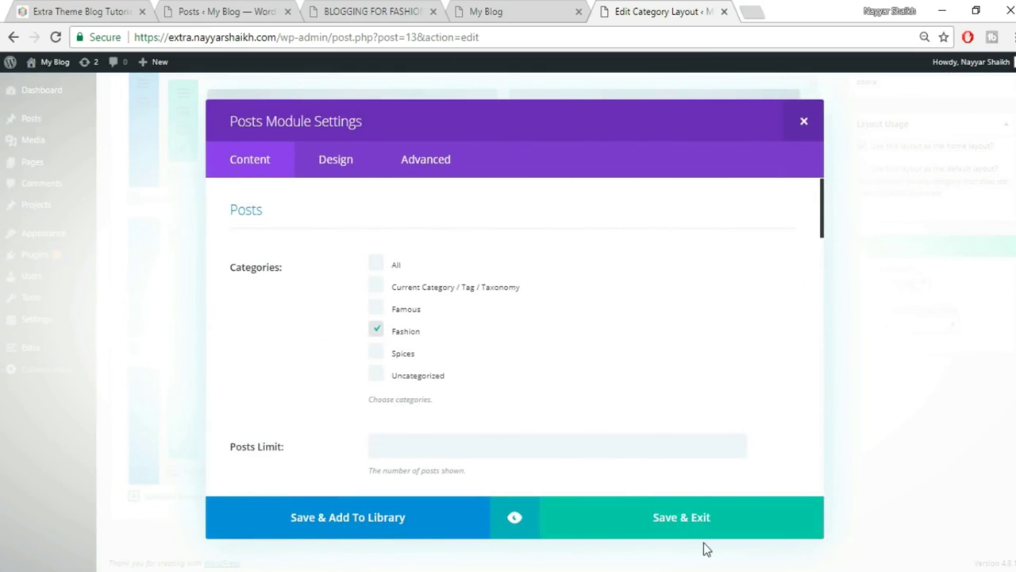
click(687, 528)
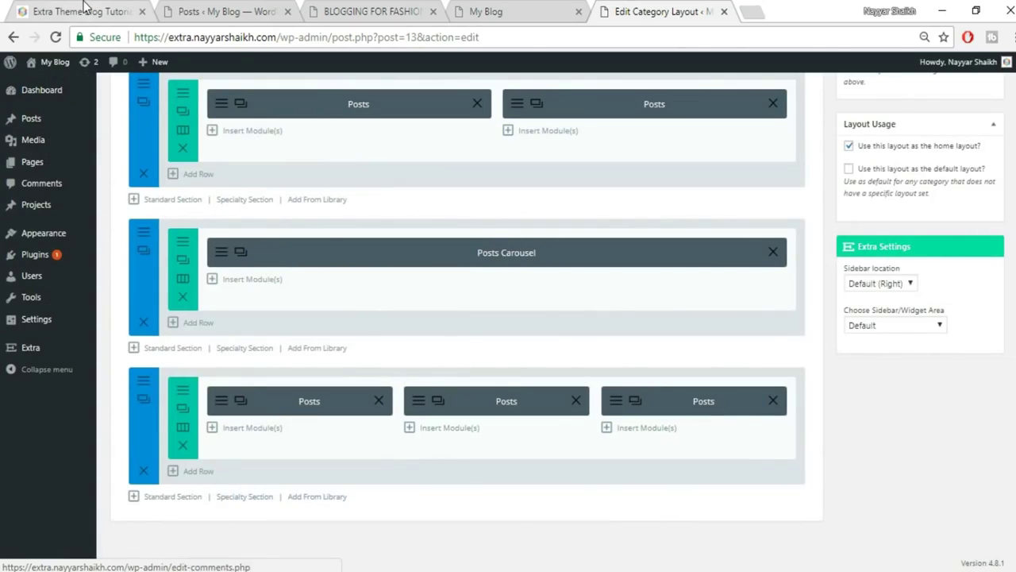
Preview the site's front page, then go back to the layout builder.
click(86, 10)
scroll(570, 409, down, 5)
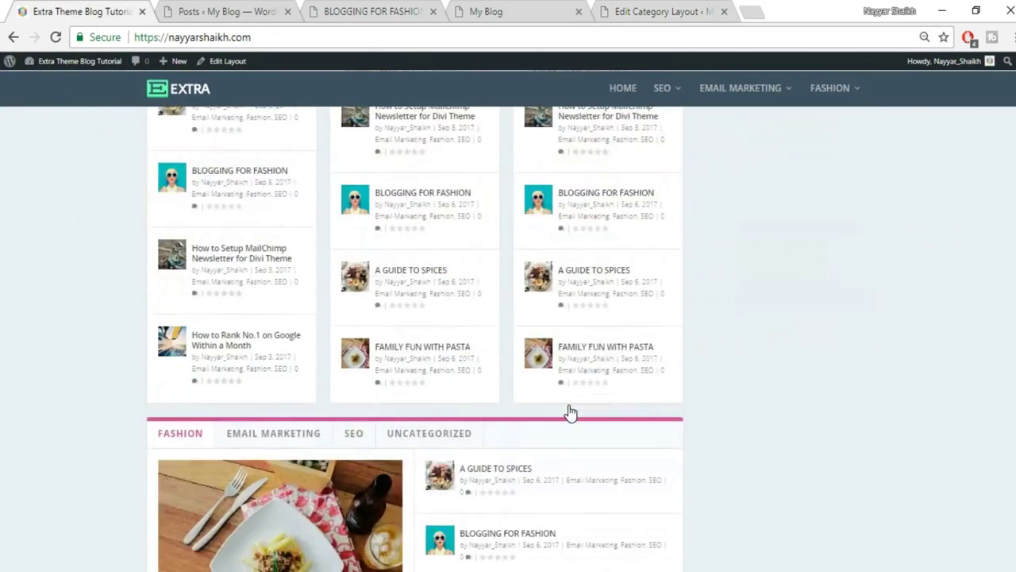
scroll(570, 410, down, 3)
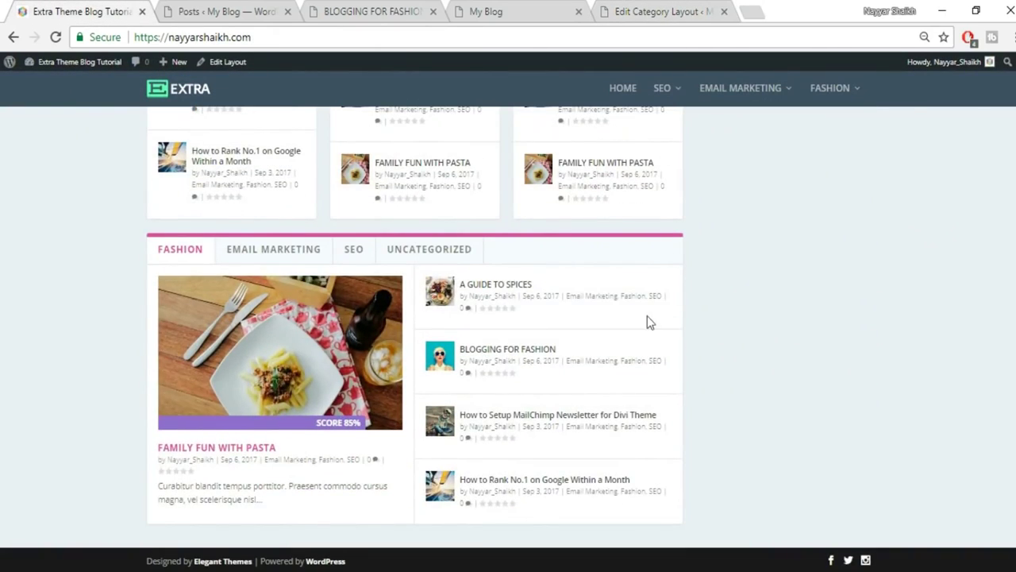
click(665, 8)
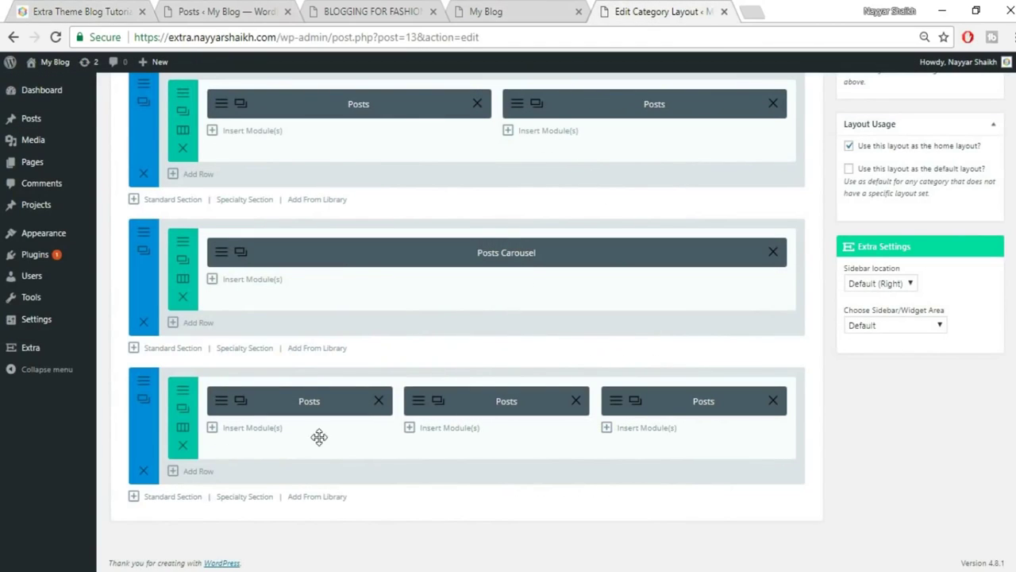
Add a full-width section holding a Tabbed Posts module, checking the front page for reference.
click(173, 498)
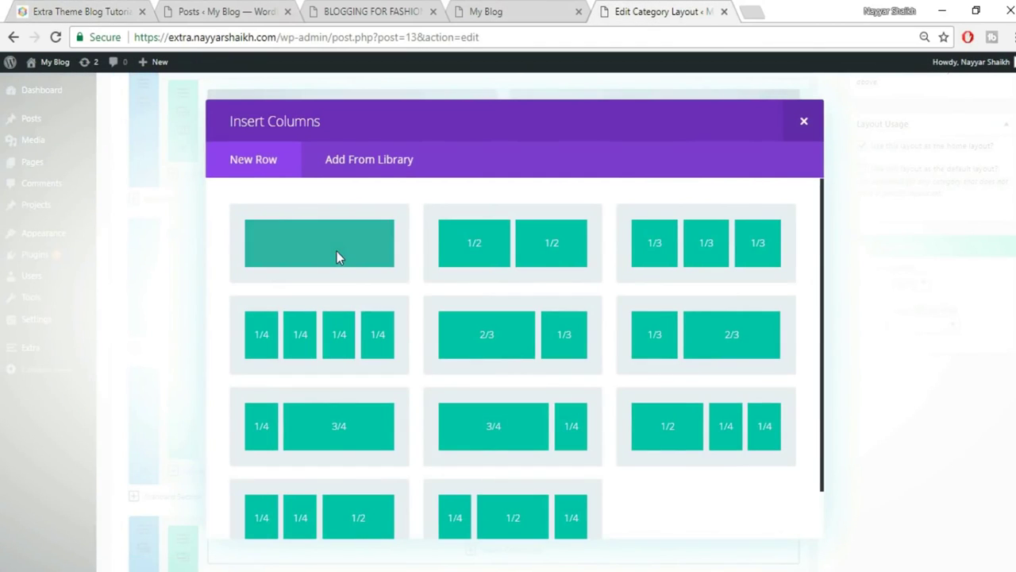
click(336, 251)
scroll(843, 348, down, 2)
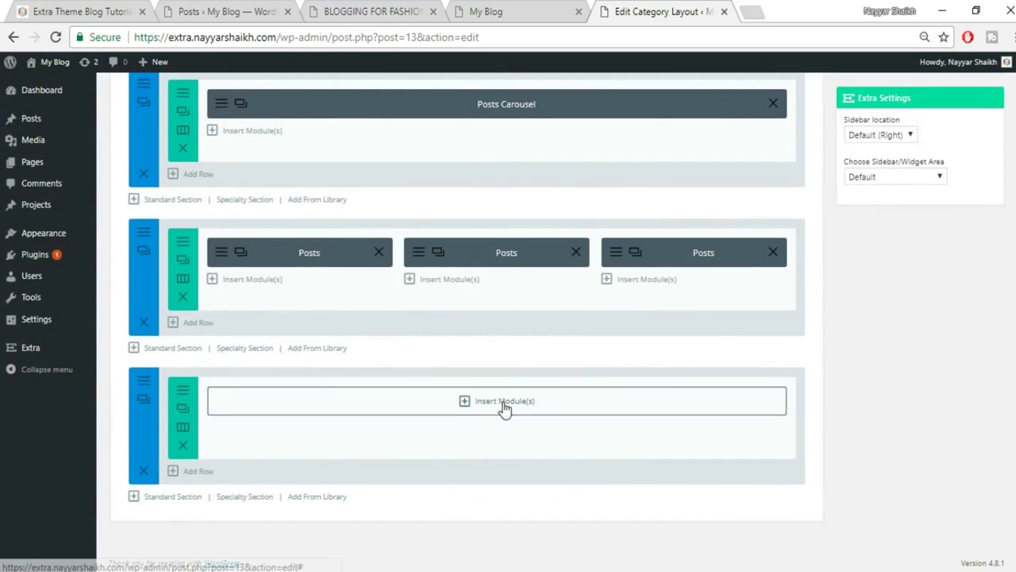
click(503, 403)
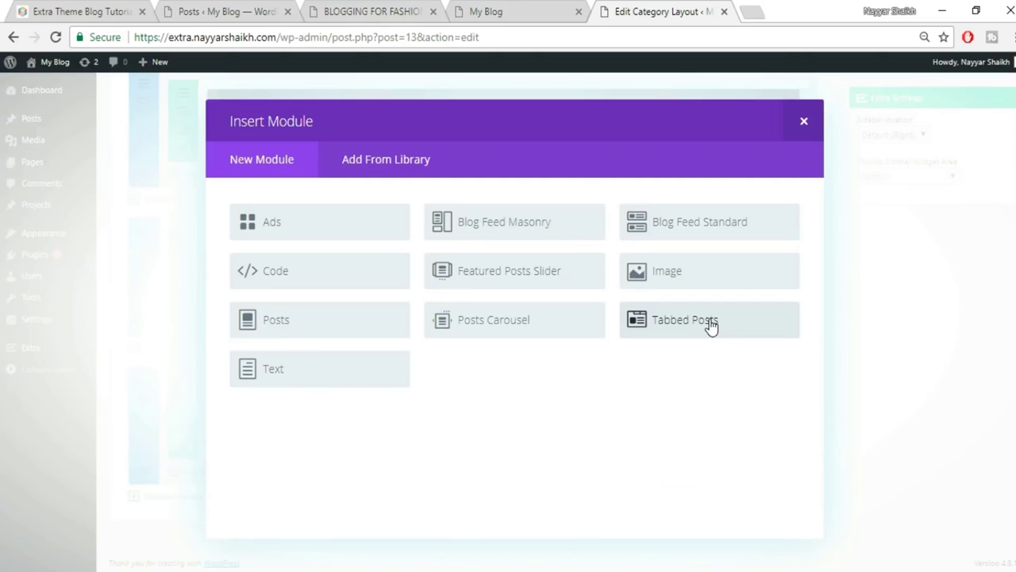
click(780, 338)
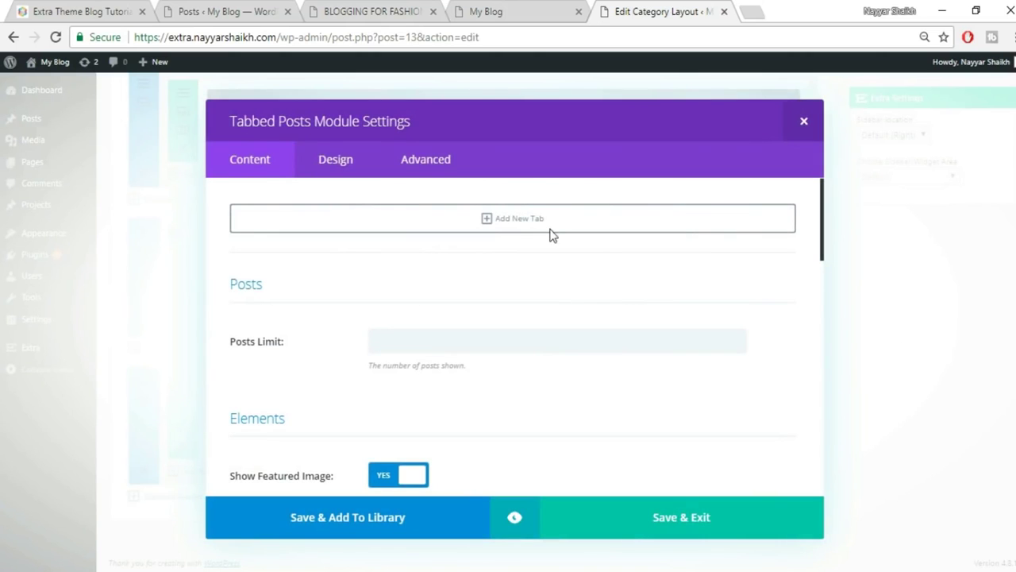
click(68, 9)
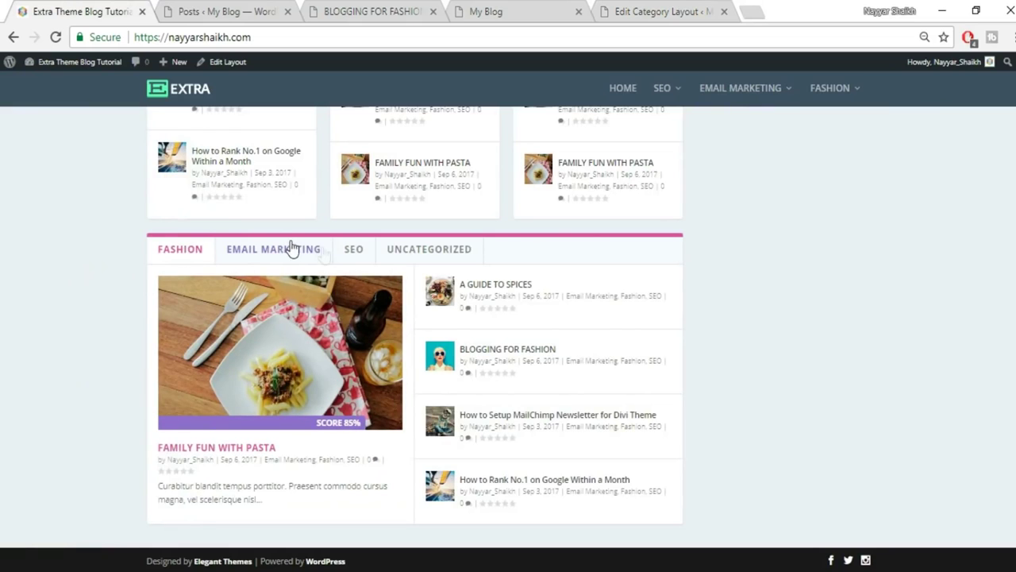
click(685, 9)
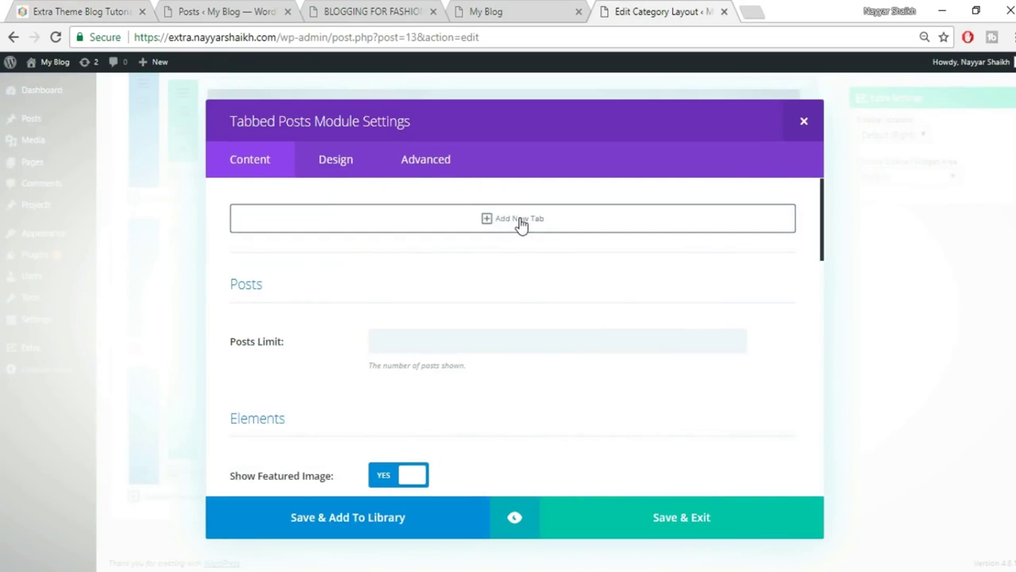
Add Famous, Spices and Fashion category tabs to the Tabbed Posts module.
click(509, 219)
click(448, 275)
click(432, 313)
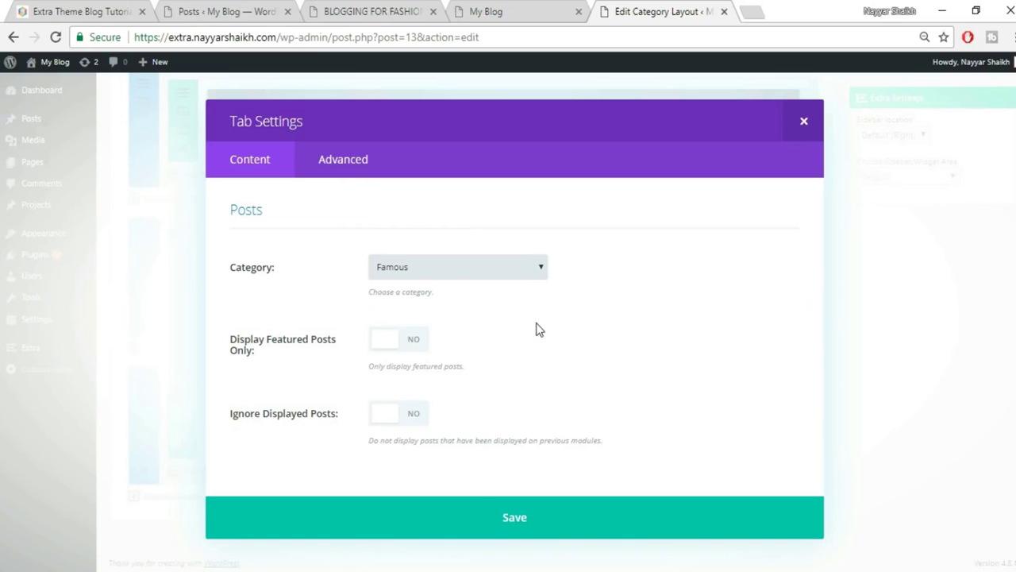
click(573, 537)
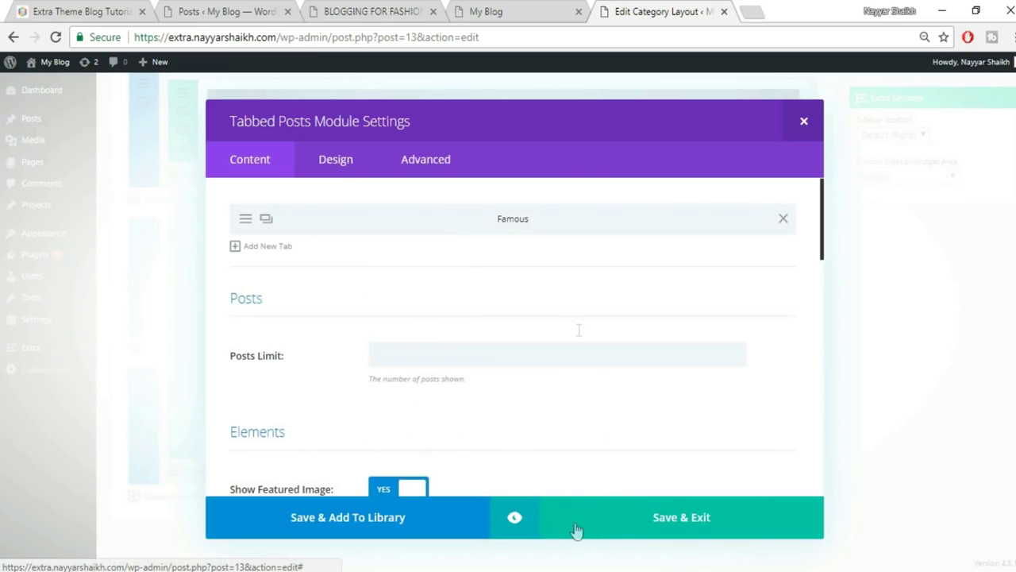
click(248, 252)
click(447, 269)
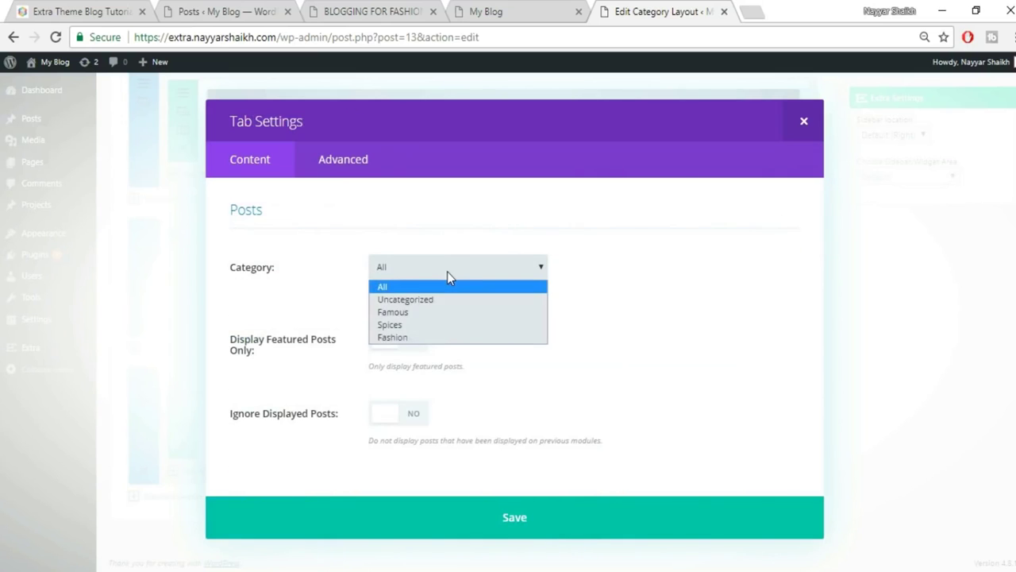
click(427, 328)
click(608, 532)
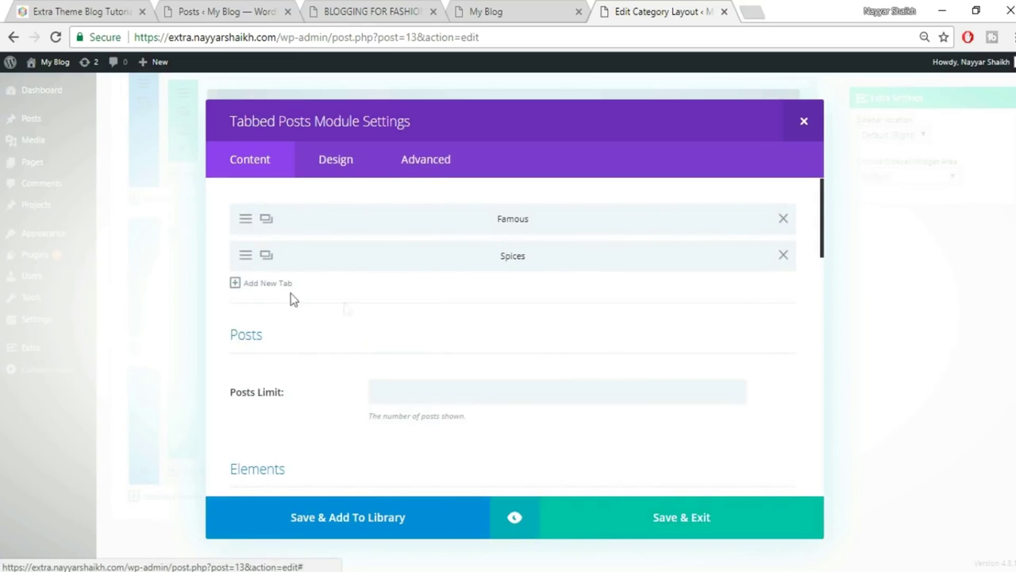
click(242, 286)
click(445, 269)
click(425, 341)
click(558, 519)
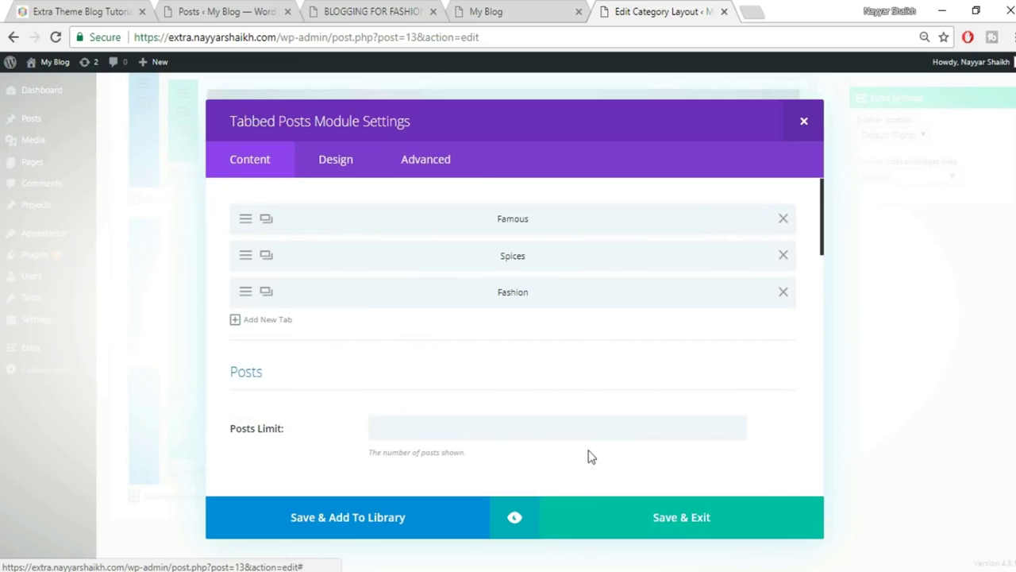
Save & Exit the module and Update the Homepage layout.
scroll(591, 456, down, 2)
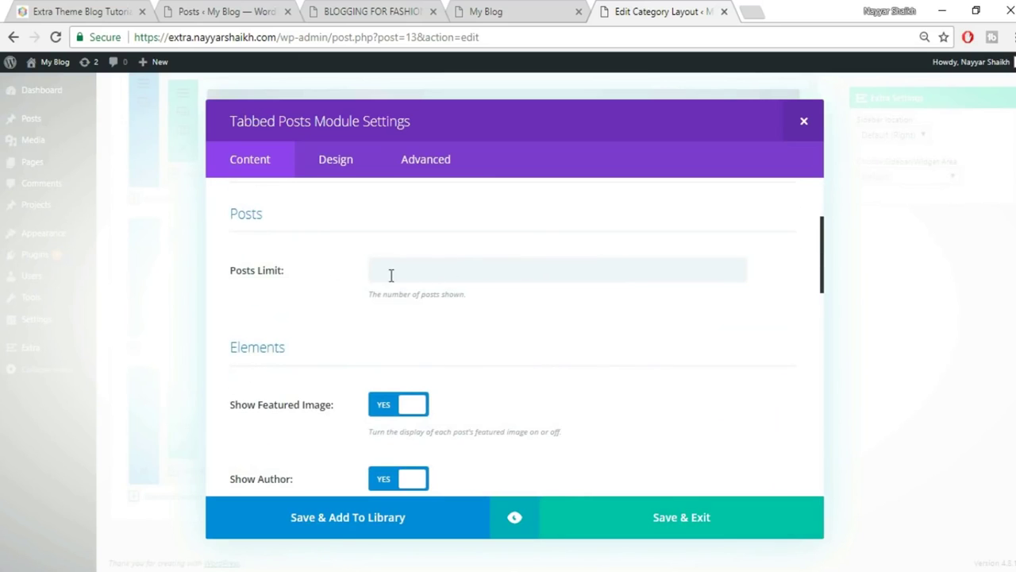
scroll(403, 270, down, 8)
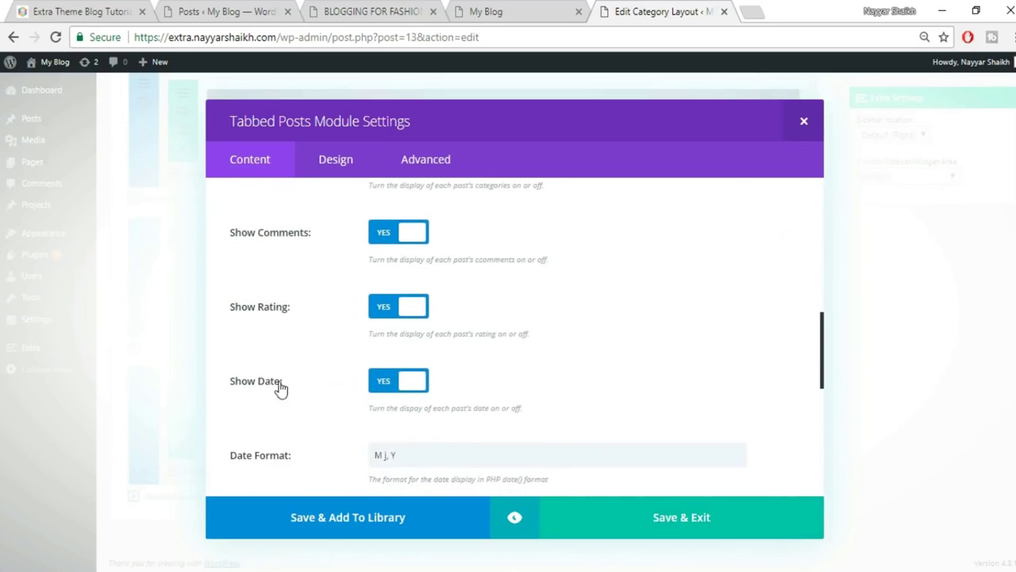
scroll(499, 377, down, 5)
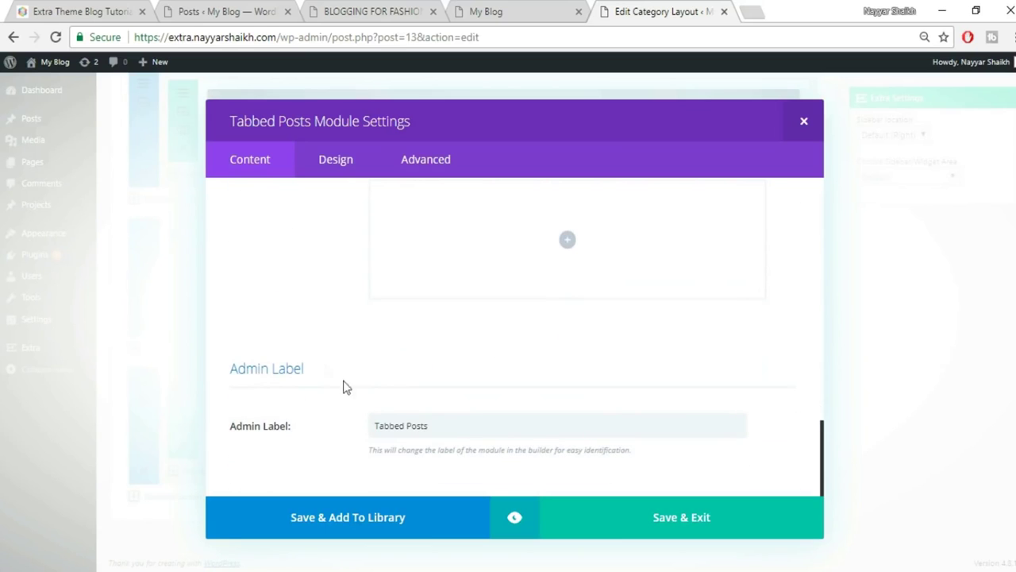
click(706, 522)
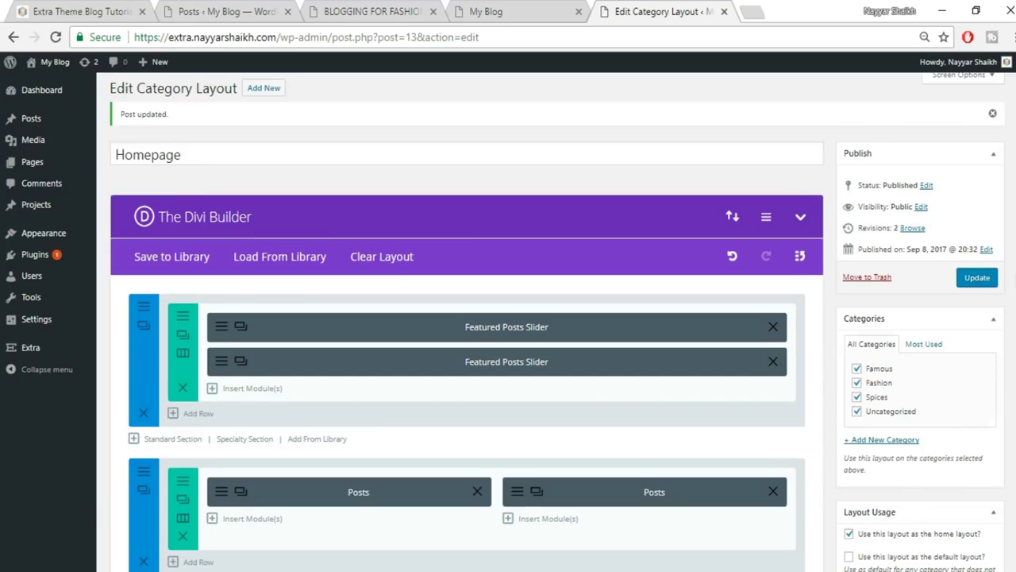
click(978, 277)
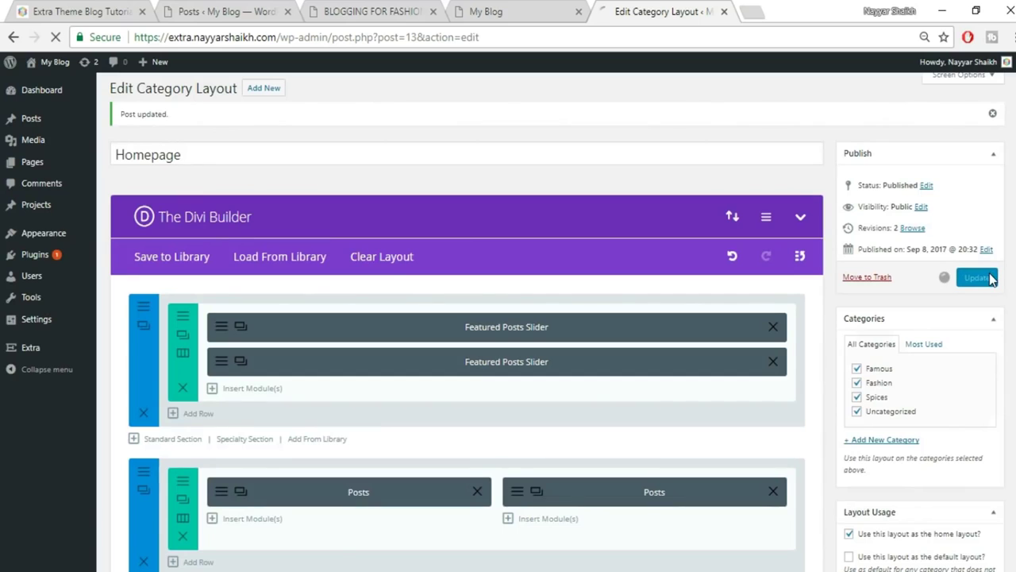
click(539, 10)
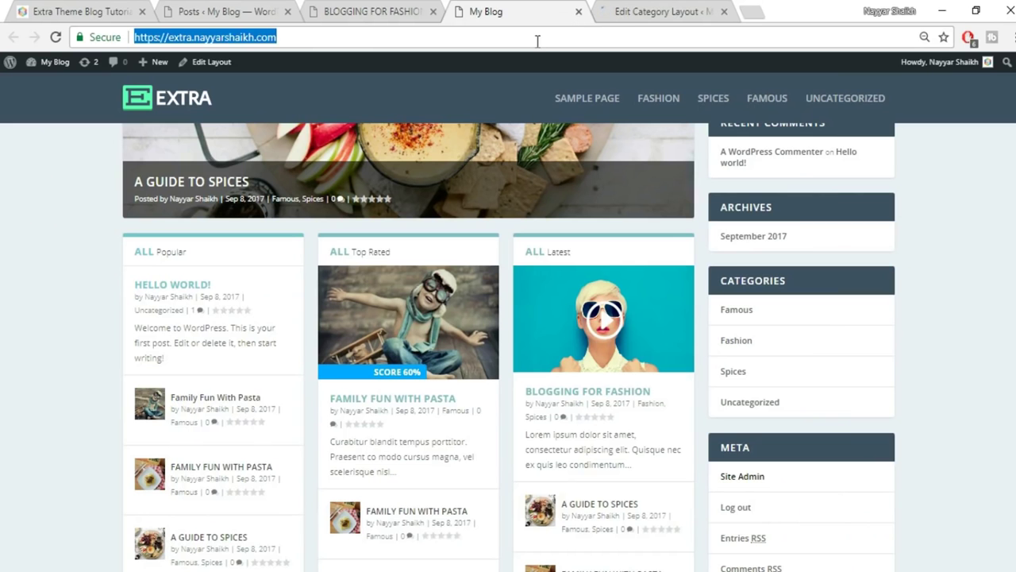
key(Return)
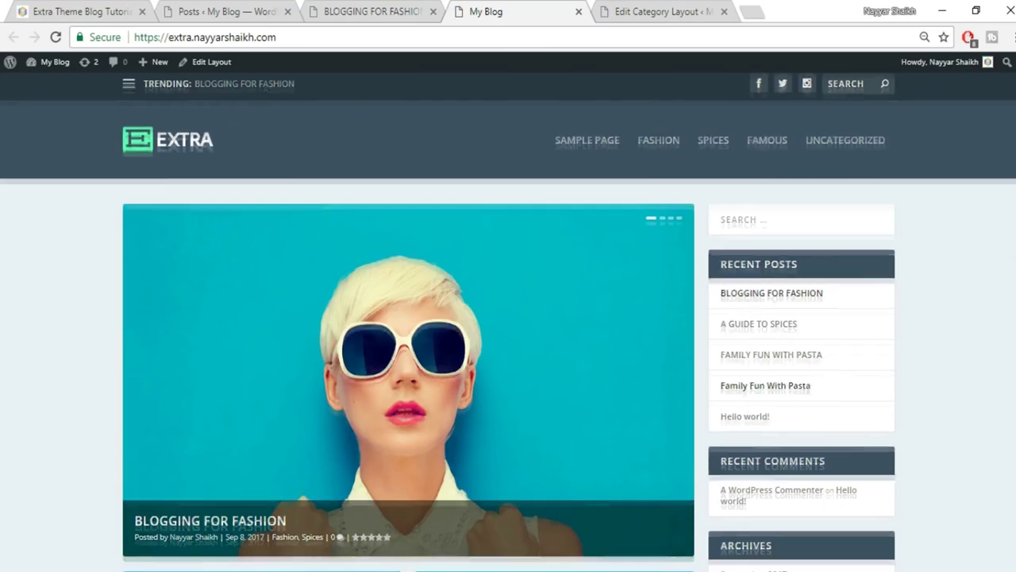
scroll(508, 333, down, 5)
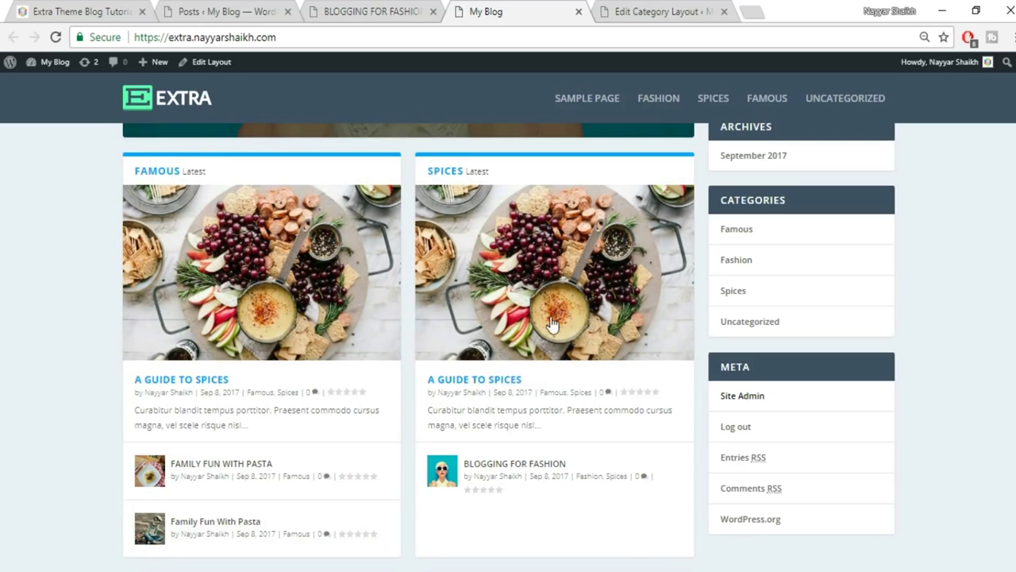
scroll(552, 324, down, 5)
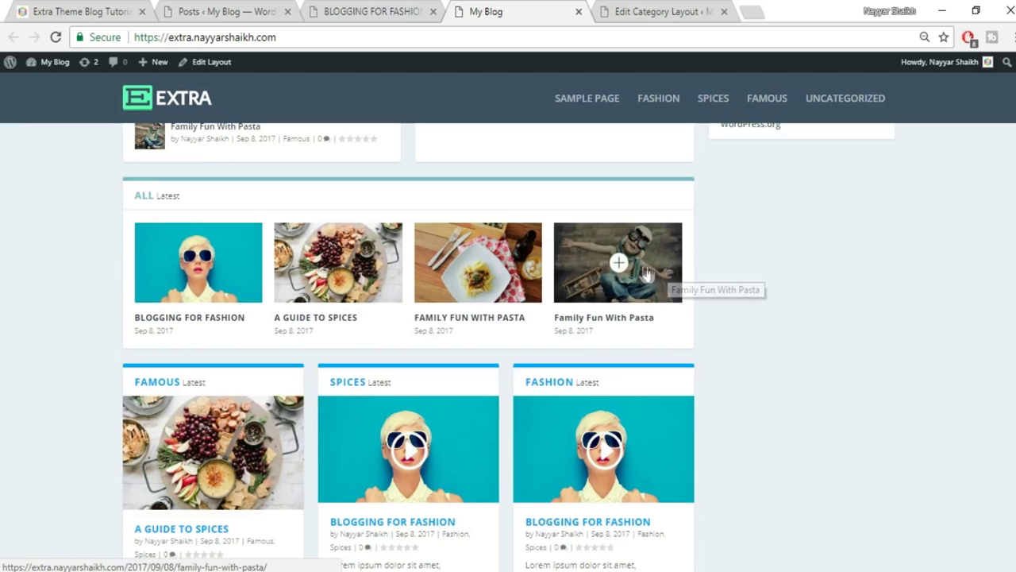
scroll(789, 328, down, 2)
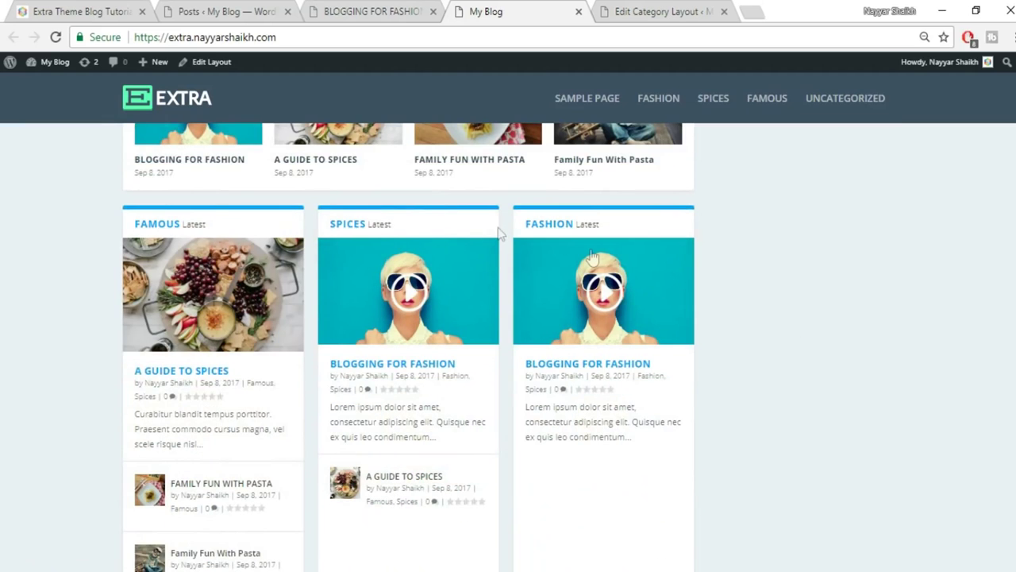
scroll(645, 403, down, 5)
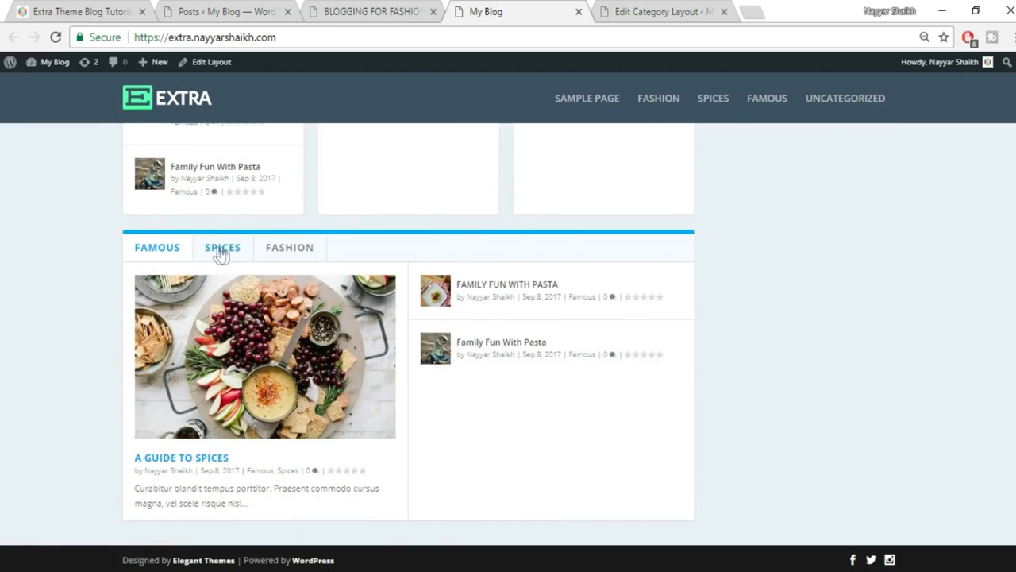
scroll(689, 342, up, 2)
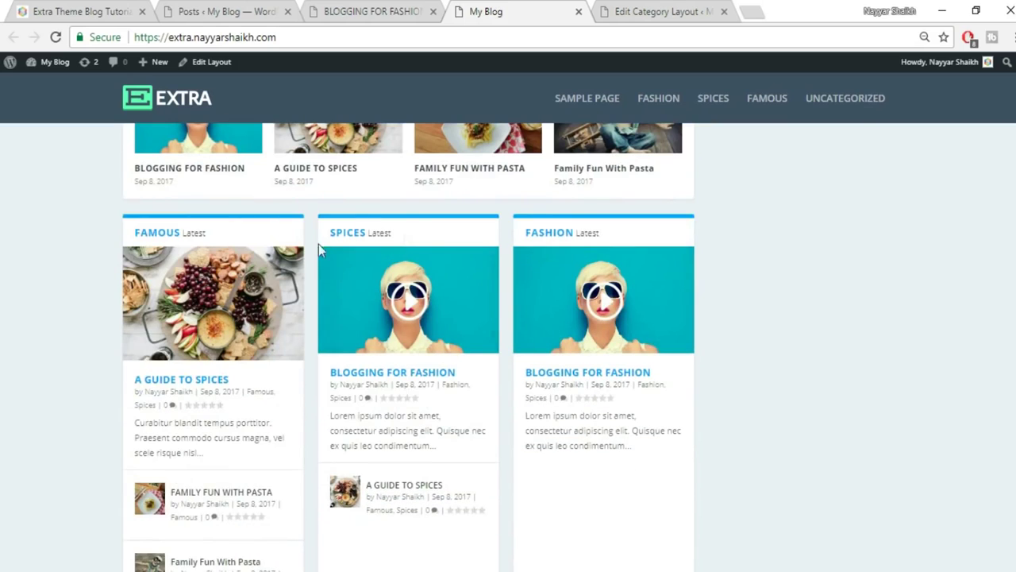
scroll(760, 277, up, 4)
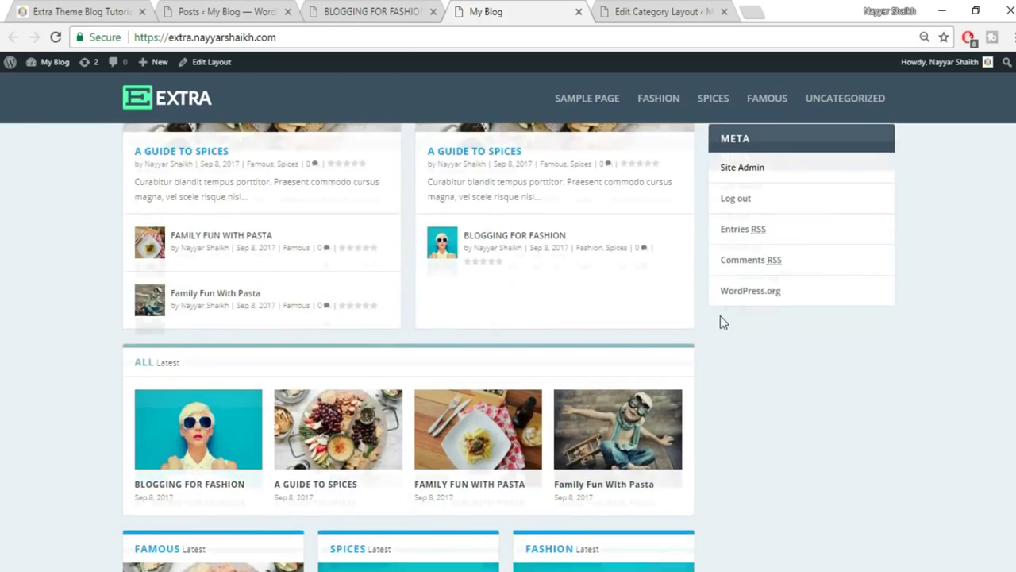
scroll(720, 315, up, 5)
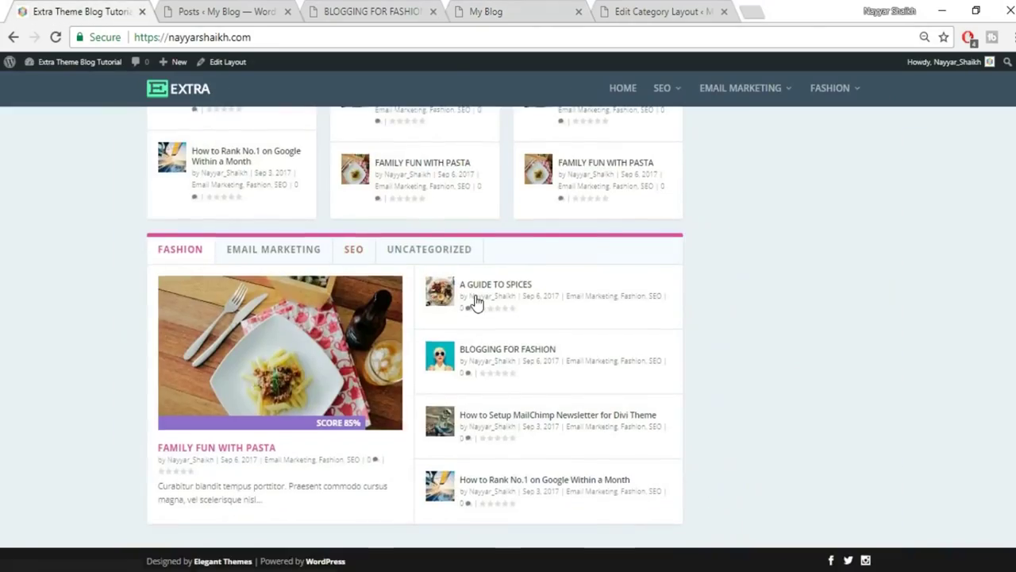
scroll(538, 348, up, 8)
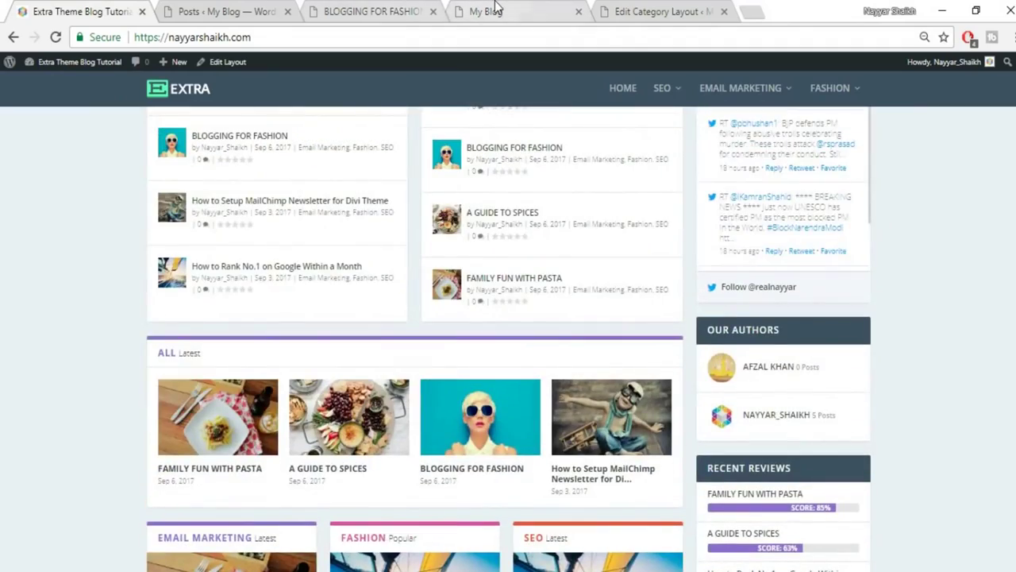
click(502, 8)
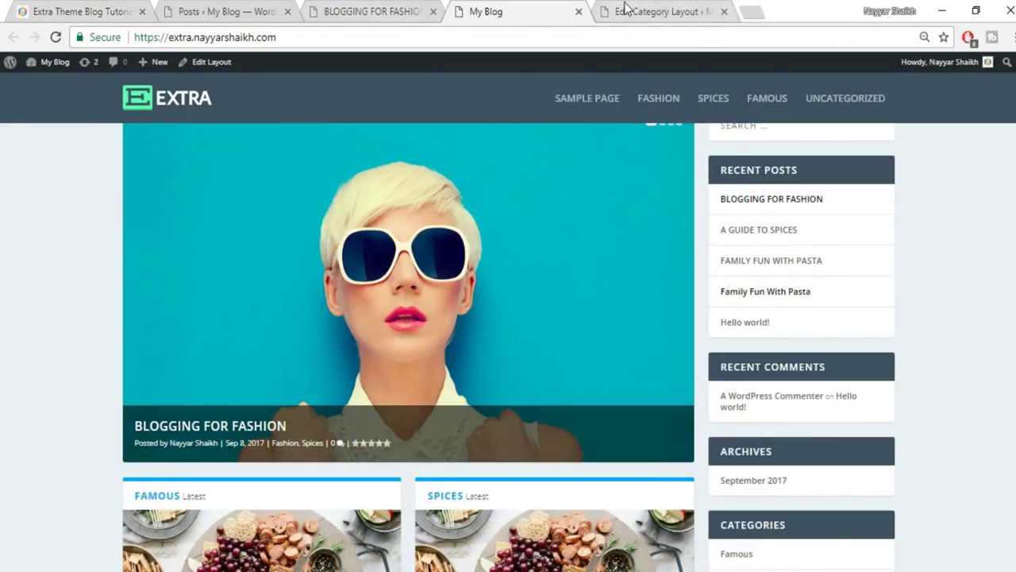
click(626, 9)
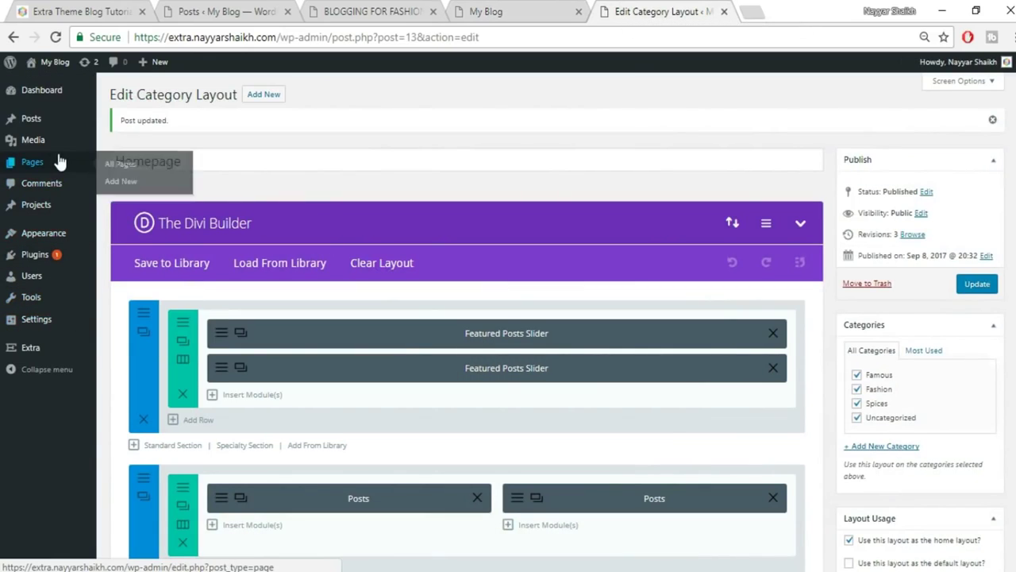
Re-save the Famous category from Posts > Categories.
mouse_move(38, 127)
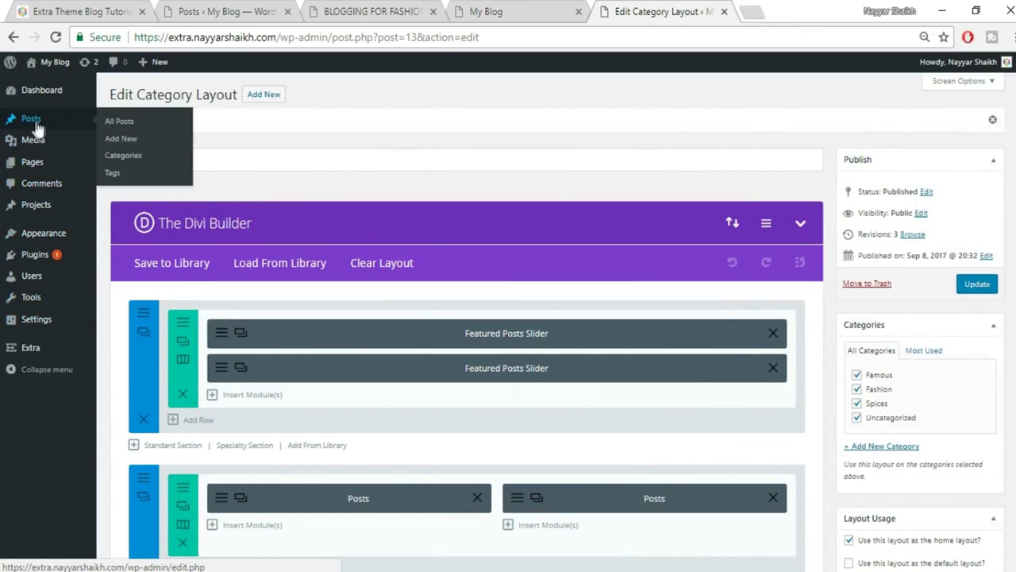
click(125, 159)
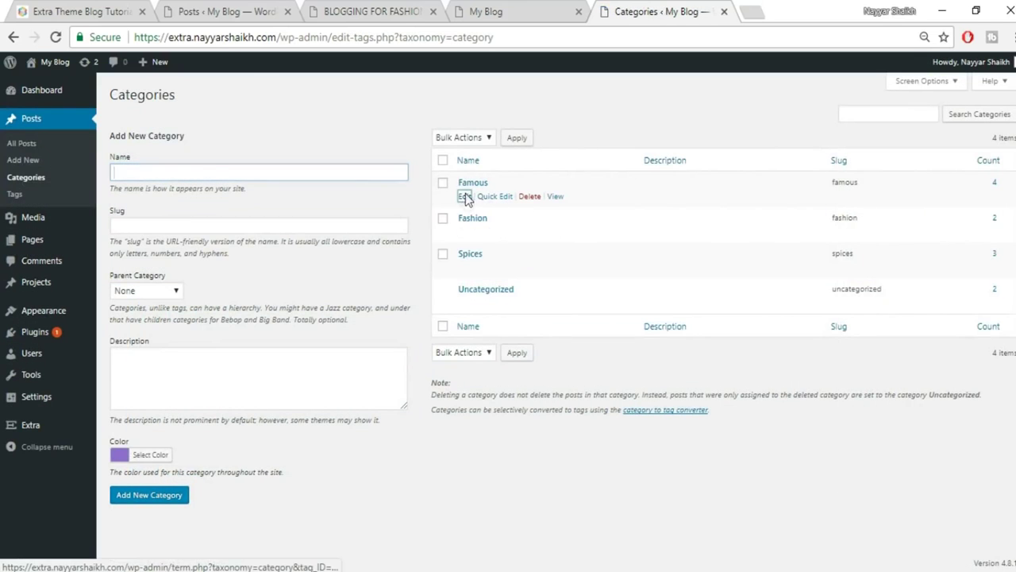
click(466, 197)
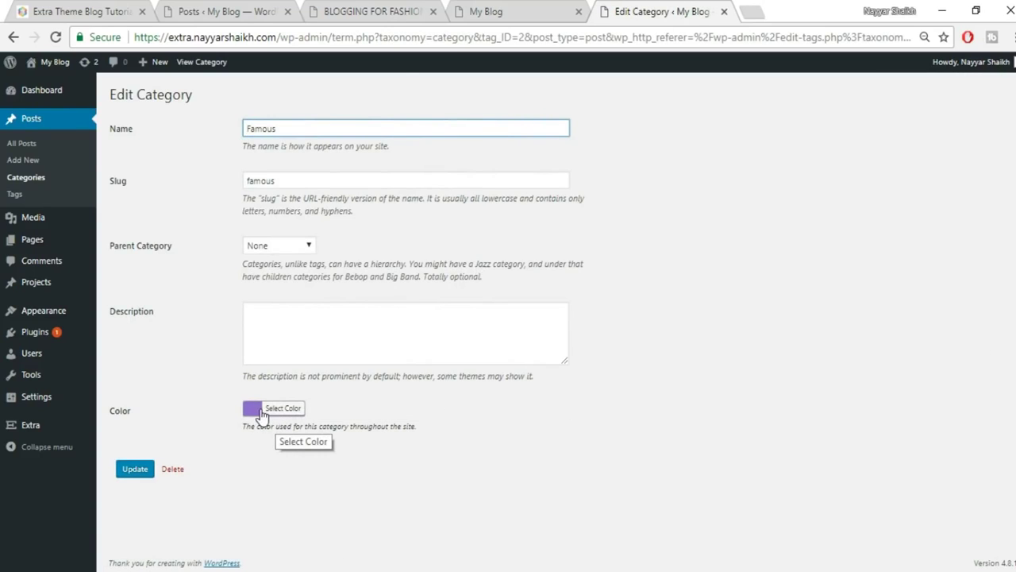
click(131, 472)
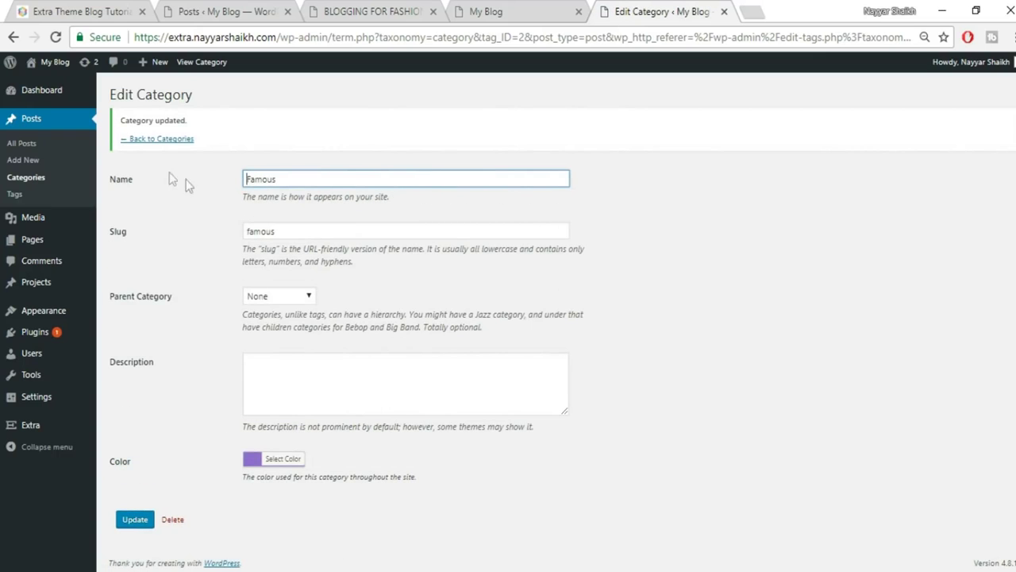
click(161, 140)
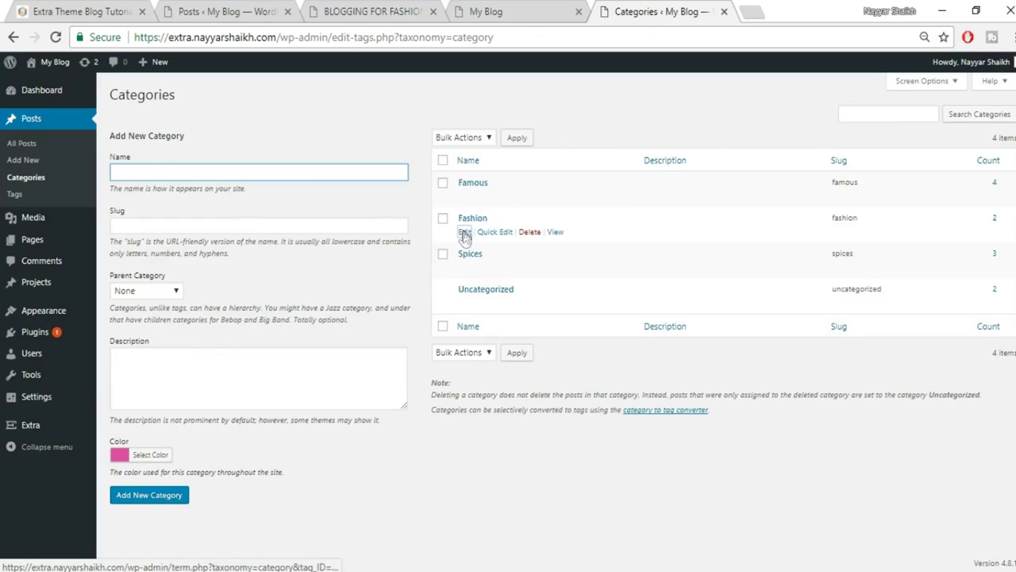
Re-save the Fashion and Spices categories, then view the blog front page.
click(465, 232)
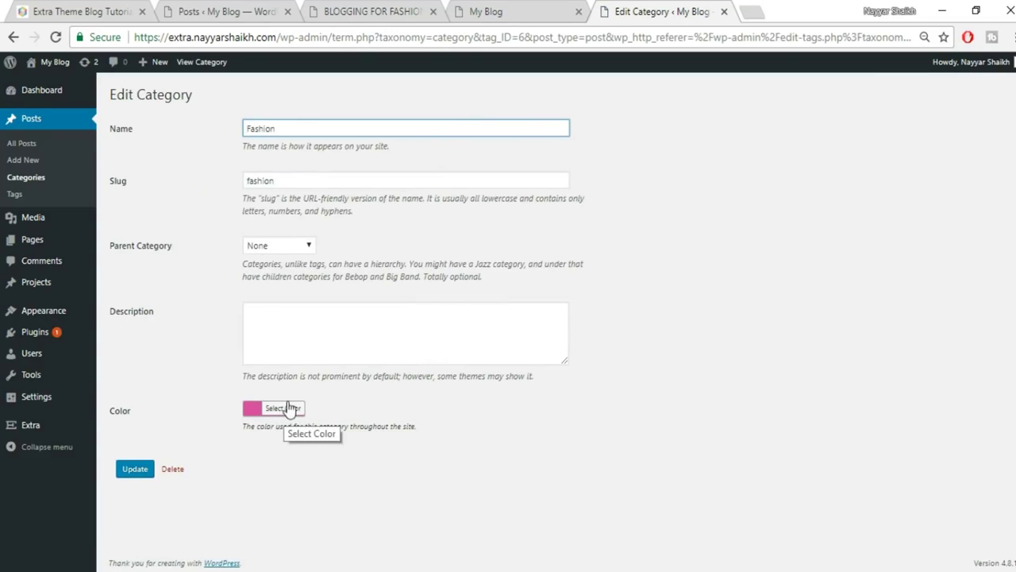
click(132, 470)
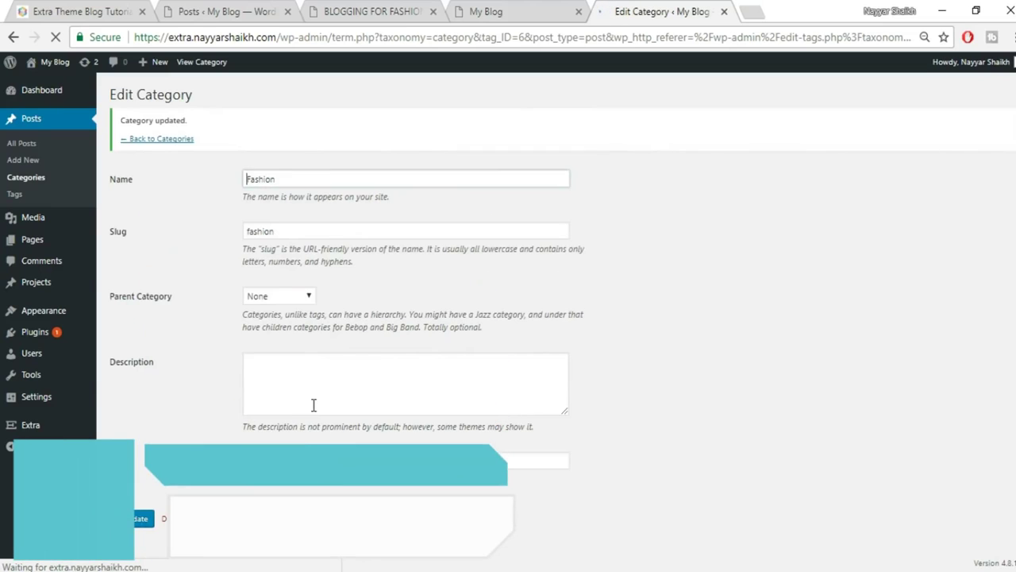
click(168, 138)
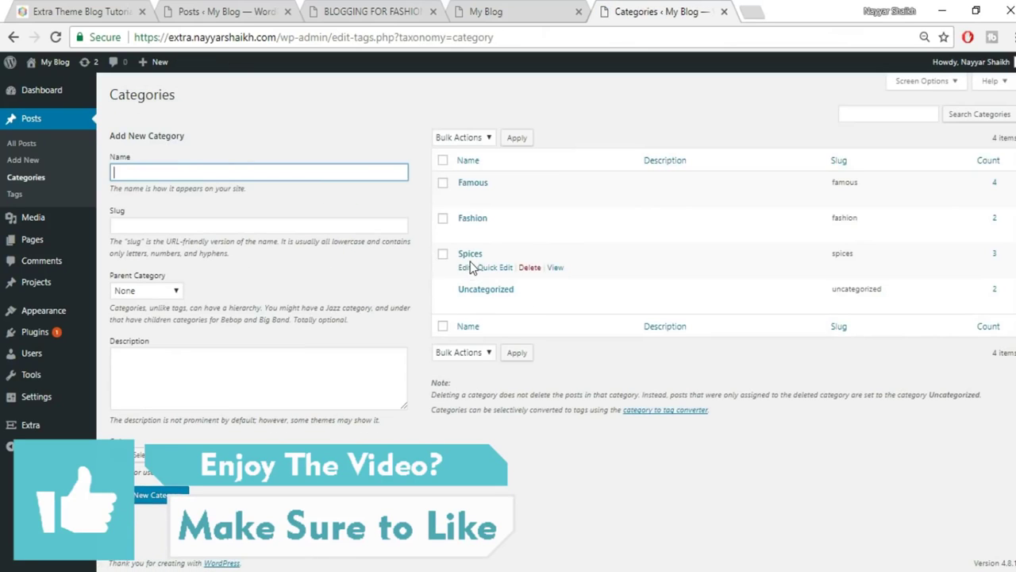
click(470, 256)
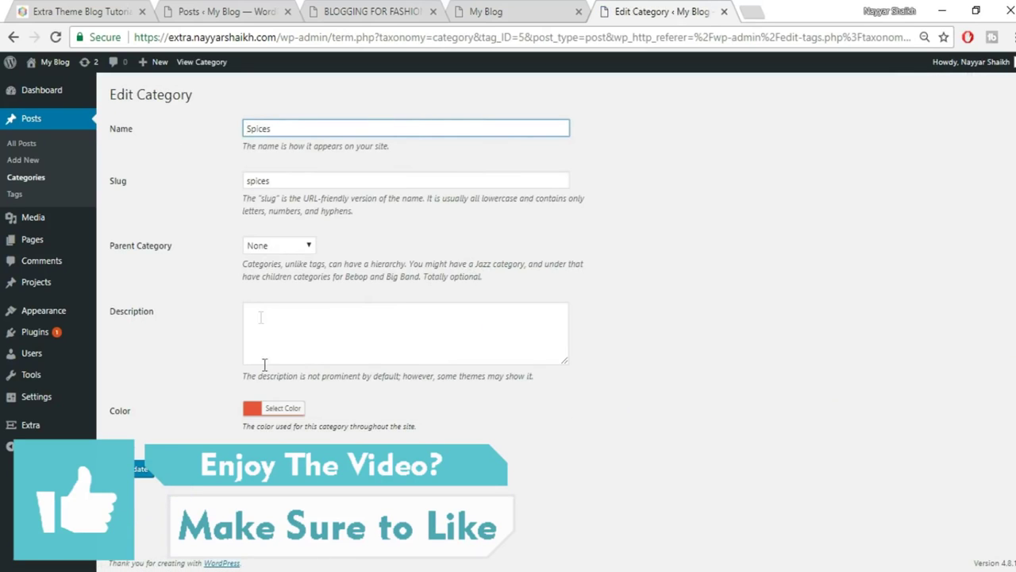
key(F5)
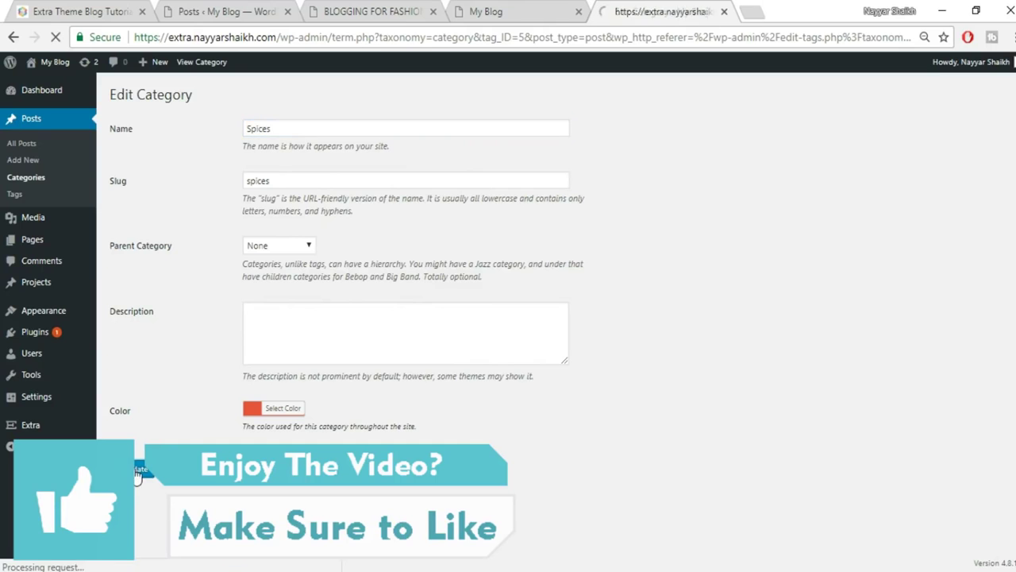
click(484, 11)
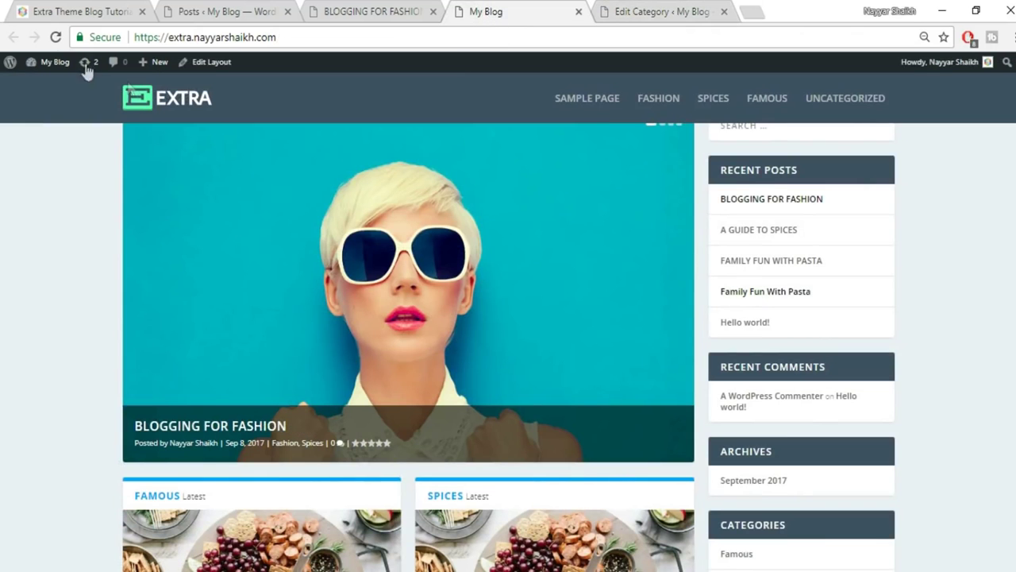
Reload the new homepage, scroll its sections and show the SPICES tab in the tabbed box.
click(57, 39)
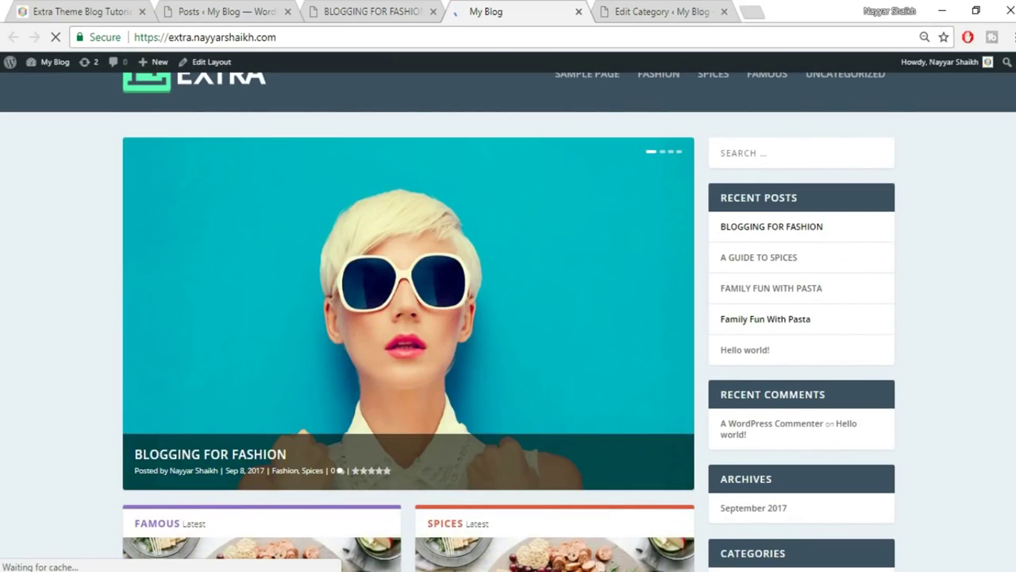
scroll(508, 318, down, 1)
scroll(422, 405, down, 3)
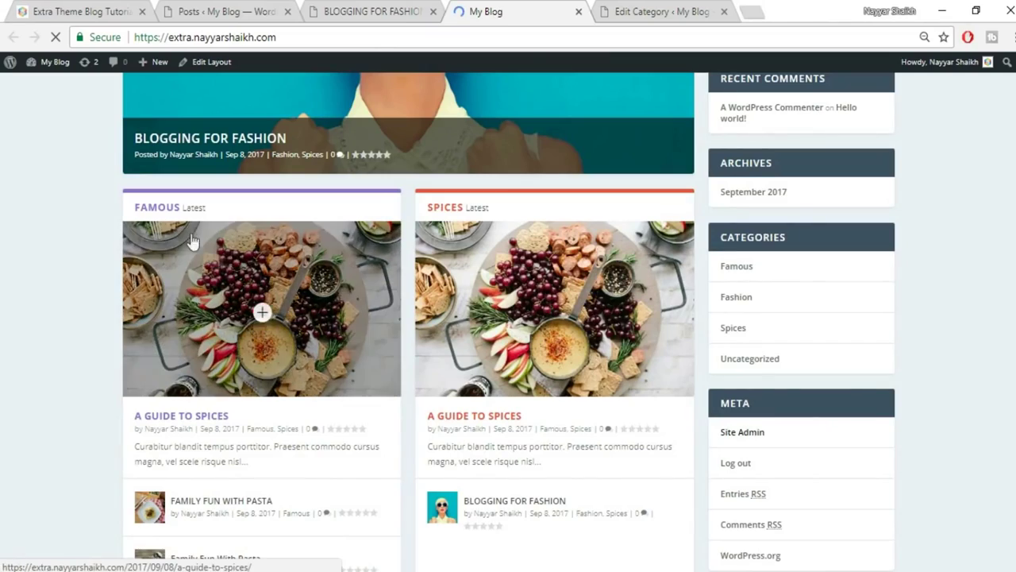
scroll(549, 230, down, 4)
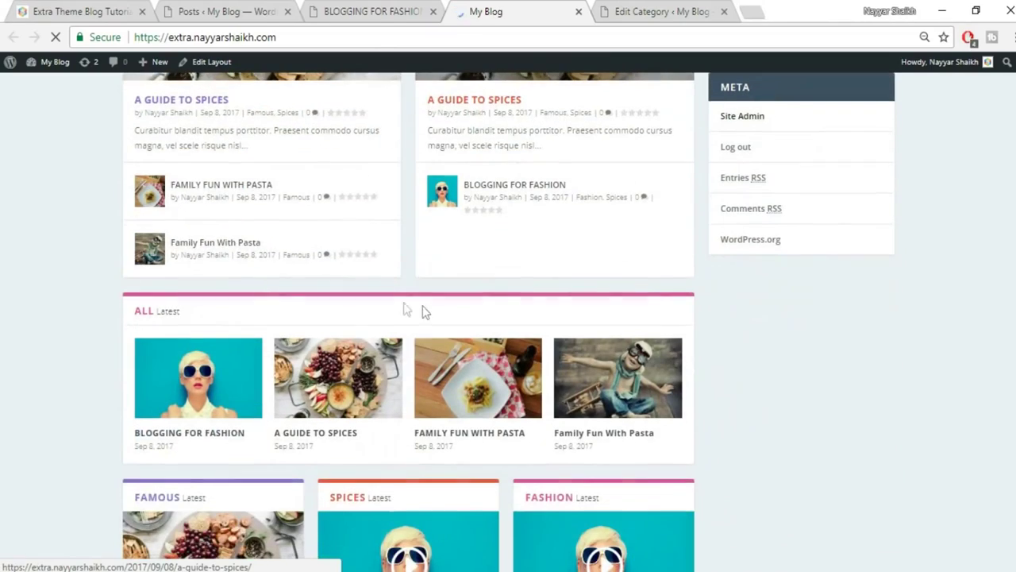
scroll(714, 331, down, 7)
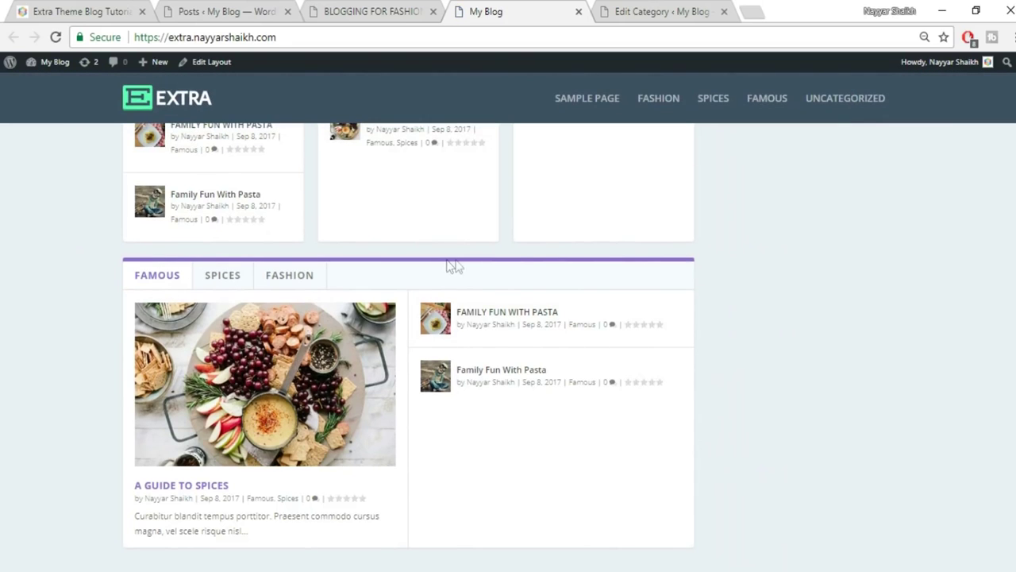
click(221, 277)
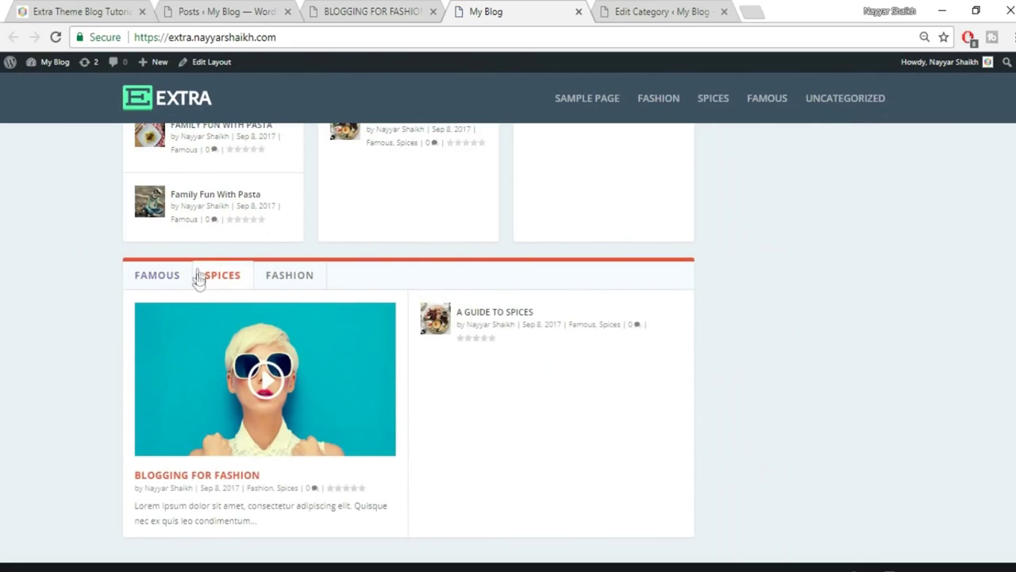
scroll(728, 488, up, 15)
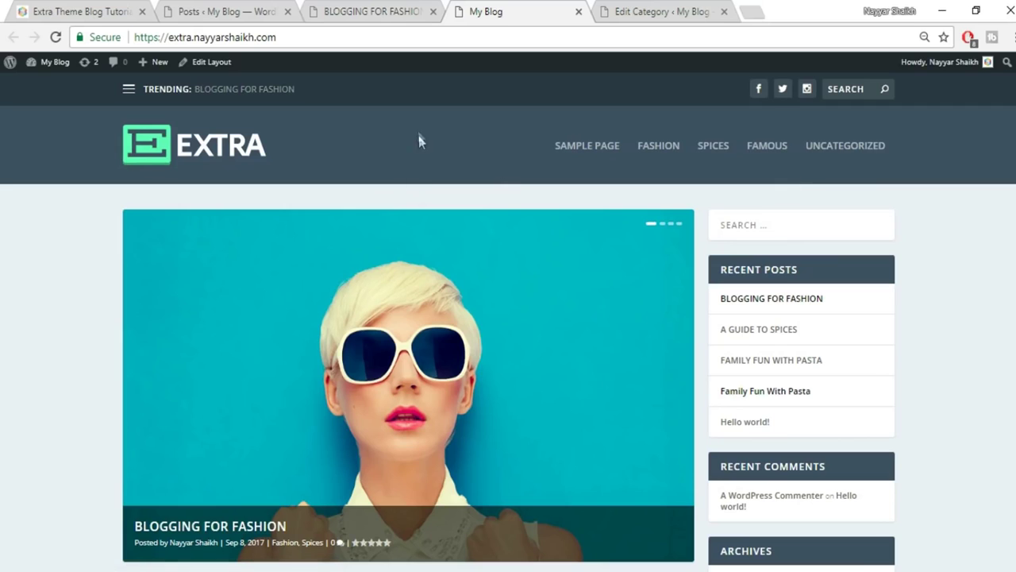
Compare with the reference site's mega menu, then return to the Spices Edit Category page.
click(361, 8)
click(85, 10)
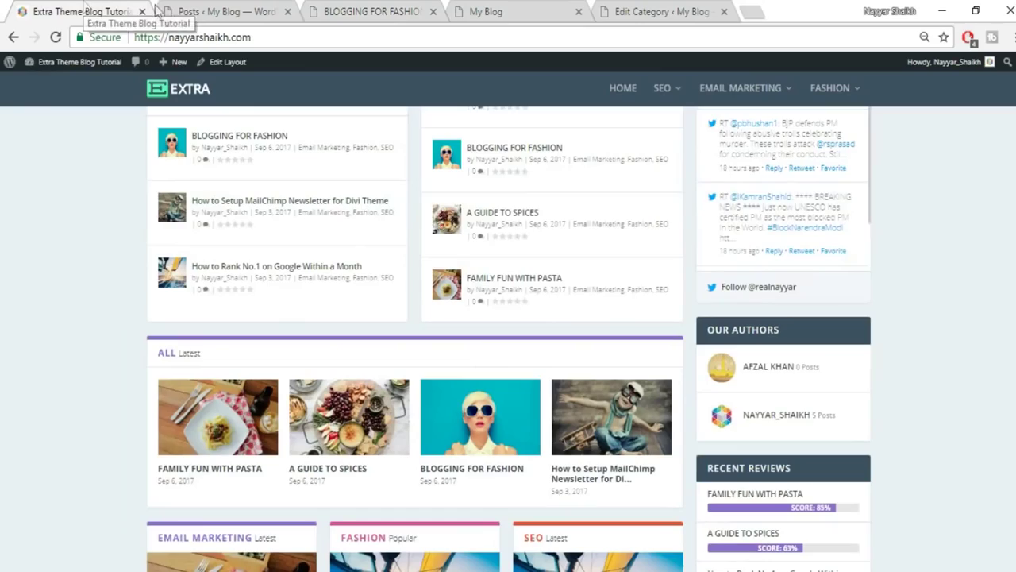
scroll(597, 229, up, 10)
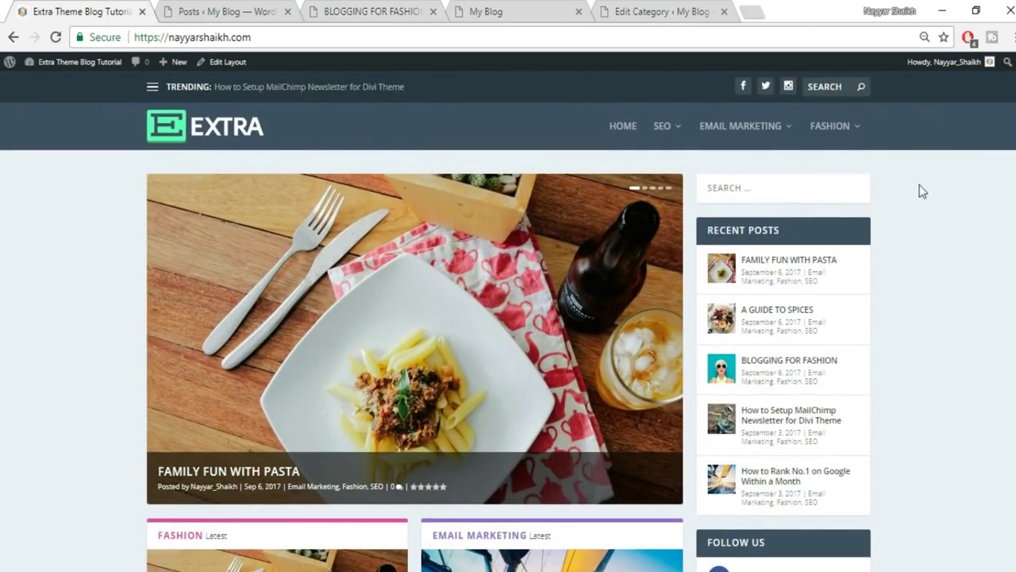
click(538, 9)
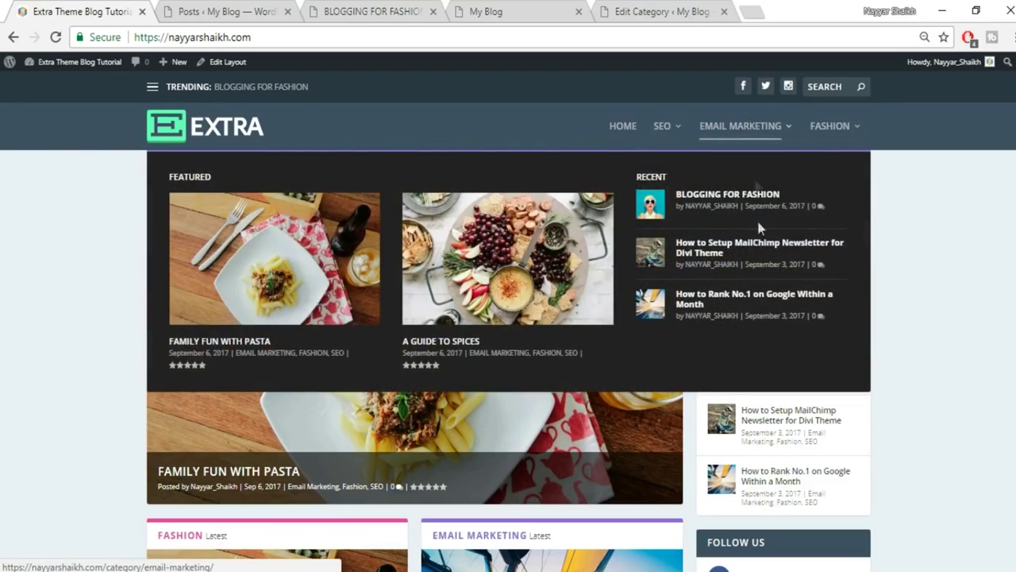
mouse_move(842, 139)
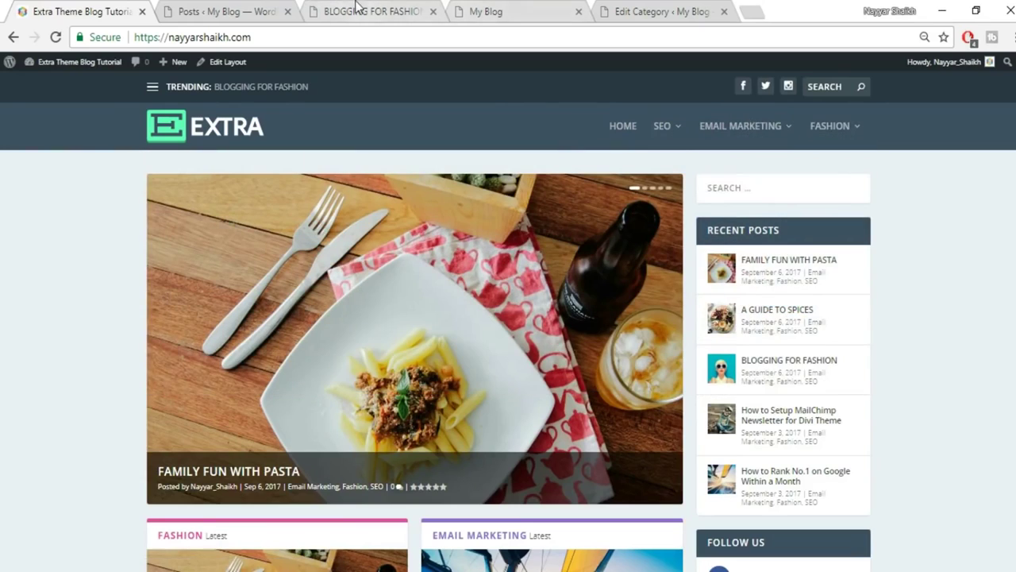
click(649, 11)
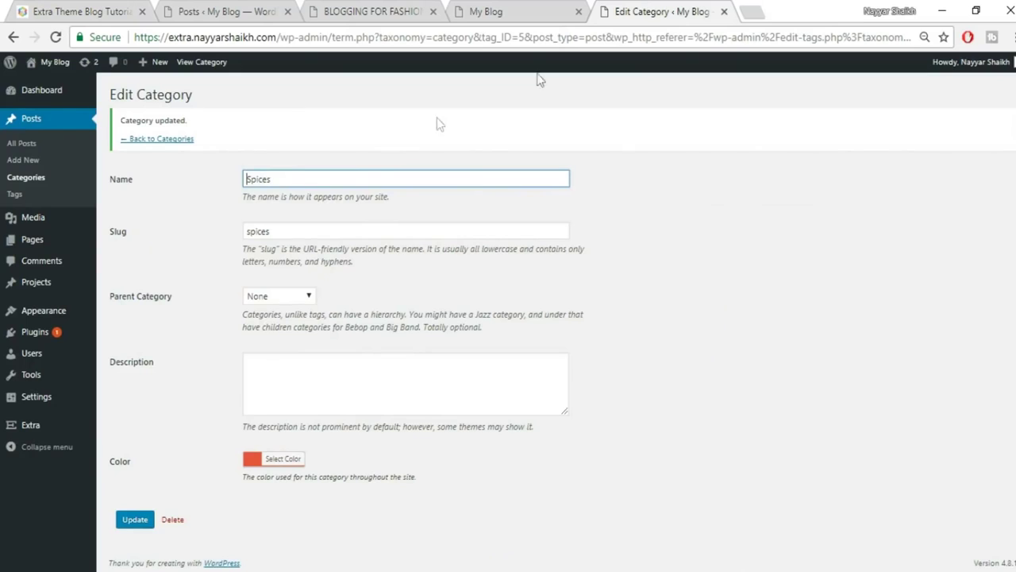
Create a new menu named Main under Appearance > Menus.
mouse_move(38, 322)
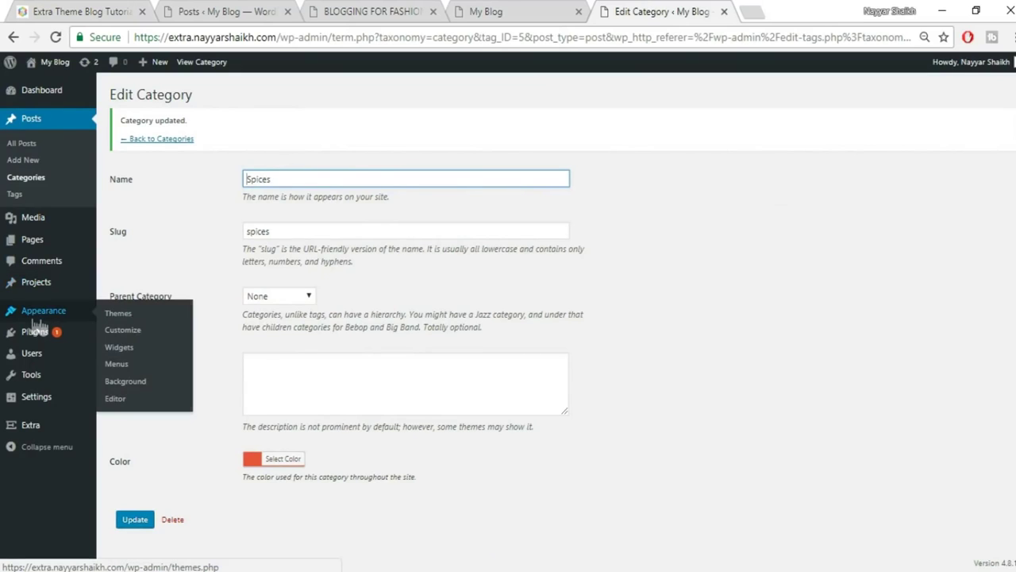
click(121, 368)
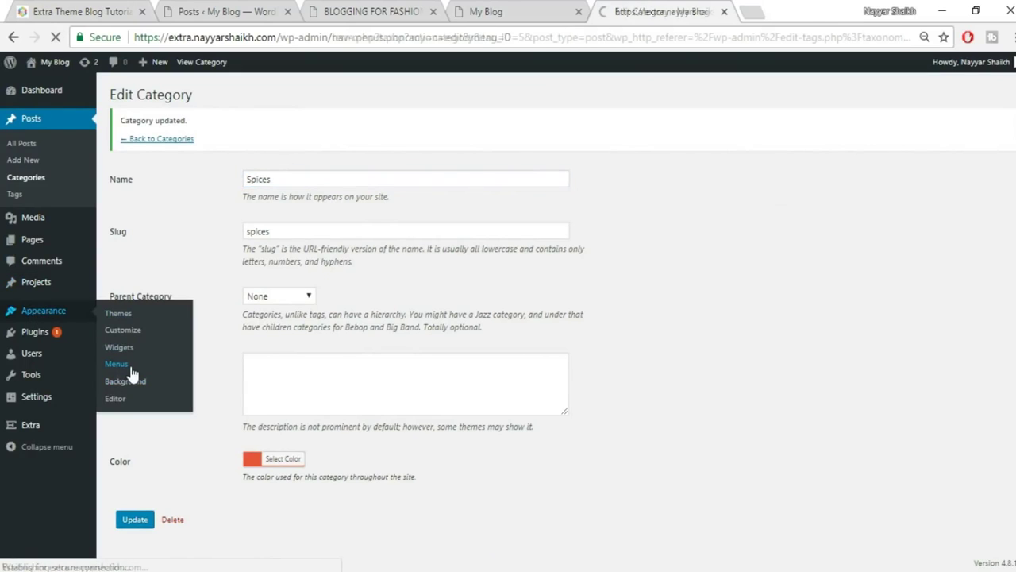
click(403, 204)
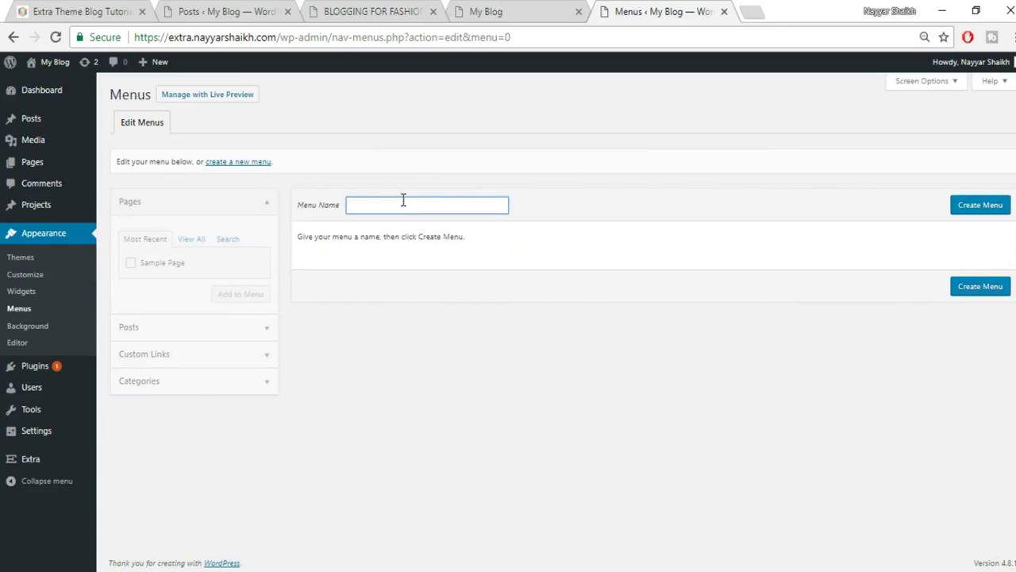
text(Main)
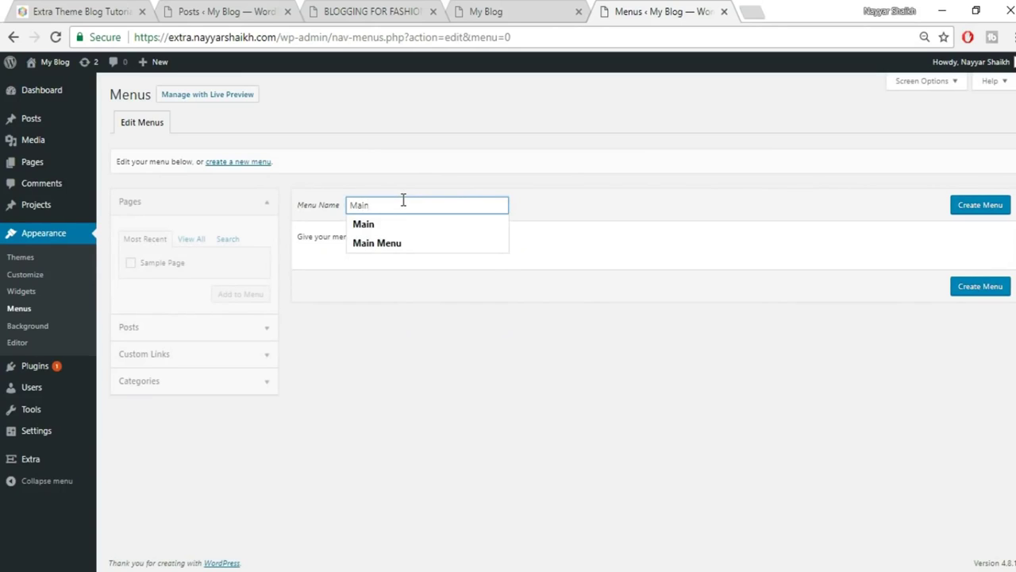
click(980, 207)
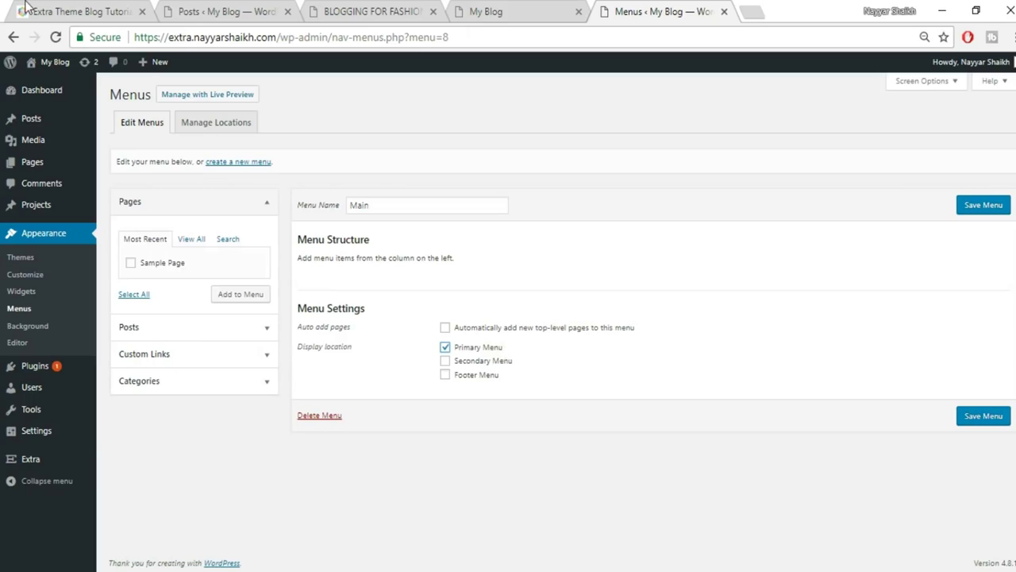
click(500, 12)
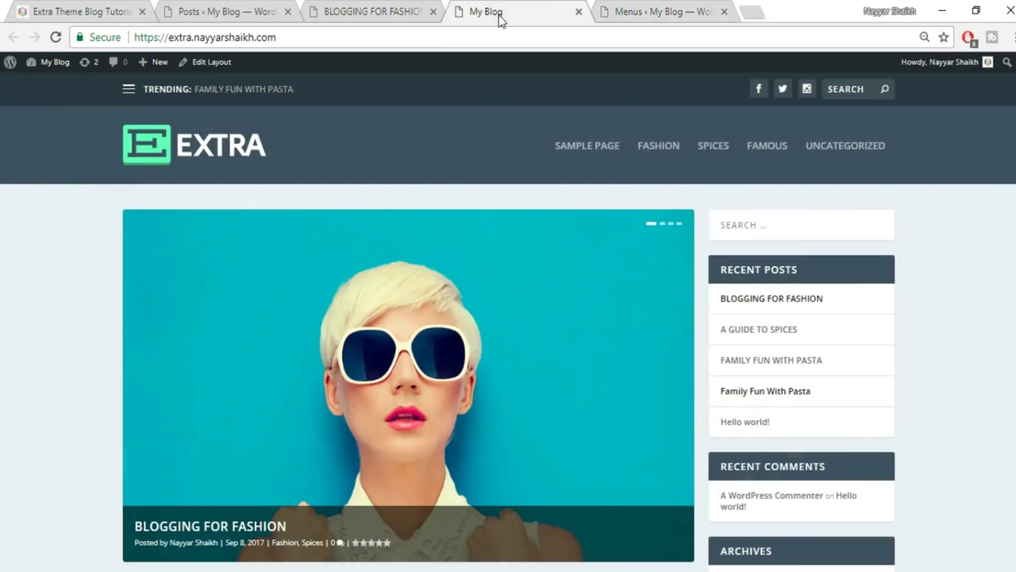
click(665, 11)
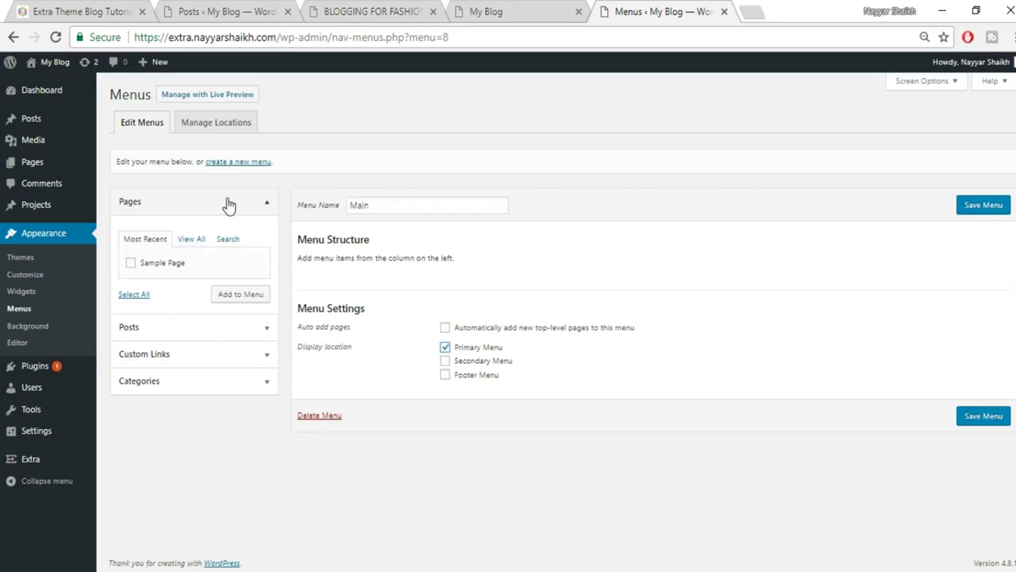
Add a Home custom link pointing to the site's home address.
click(262, 208)
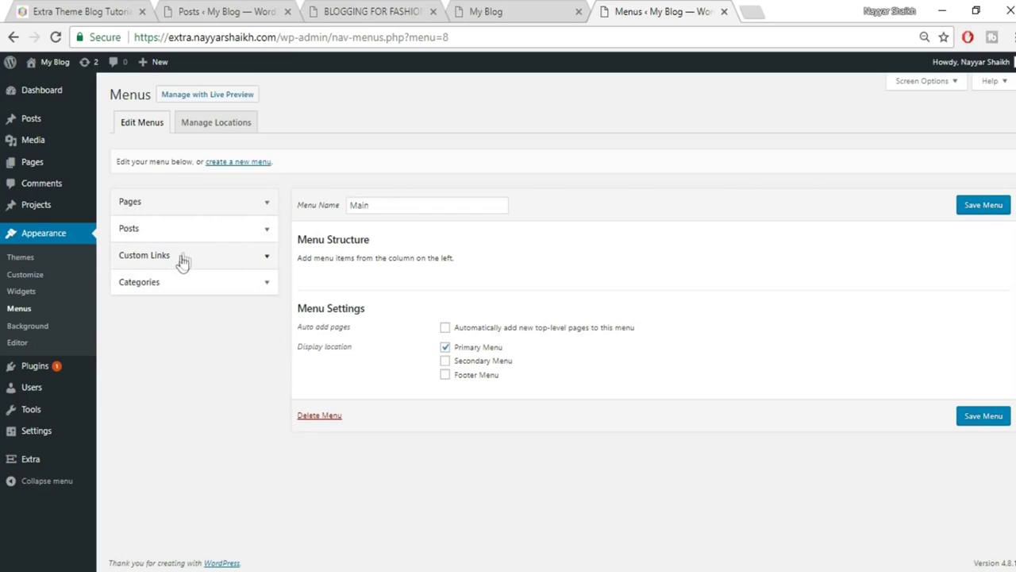
click(183, 258)
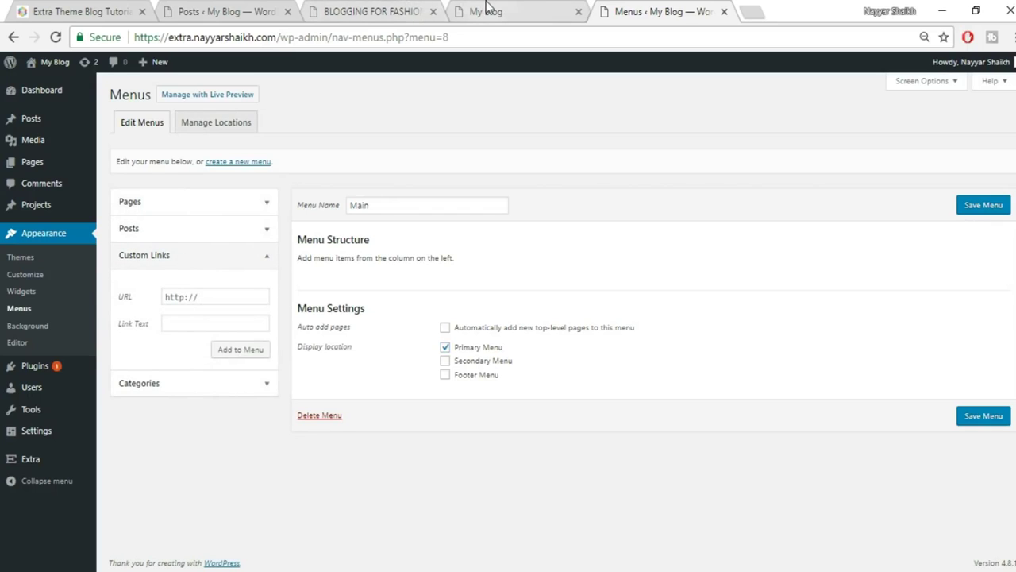
click(486, 4)
click(402, 42)
key(ctrl+c)
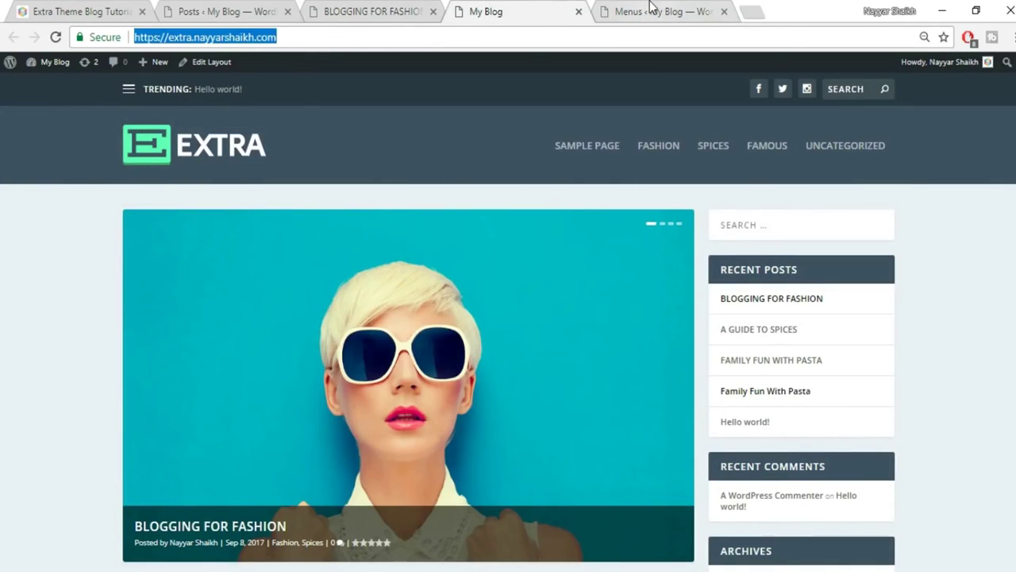
click(651, 8)
drag(242, 292, 127, 288)
key(ctrl+v)
click(202, 320)
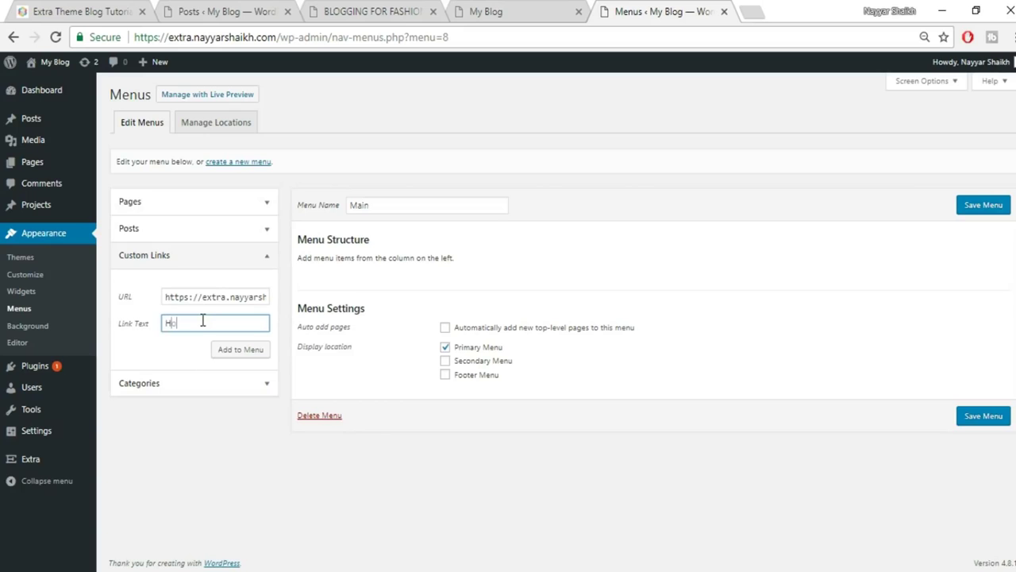
text(Home)
click(242, 350)
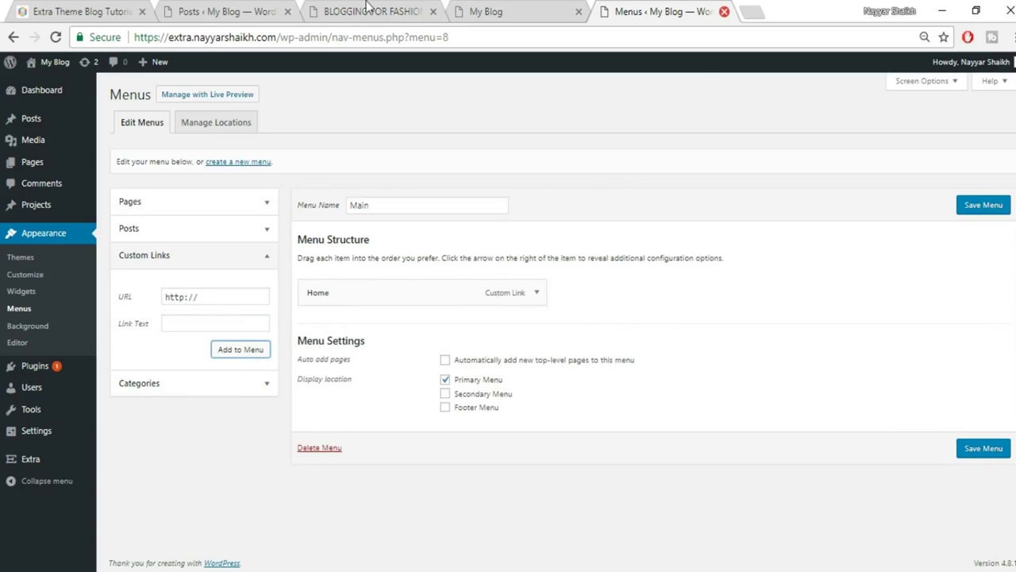
Rename the Home menu item's navigation label to HOME.
click(469, 10)
click(658, 10)
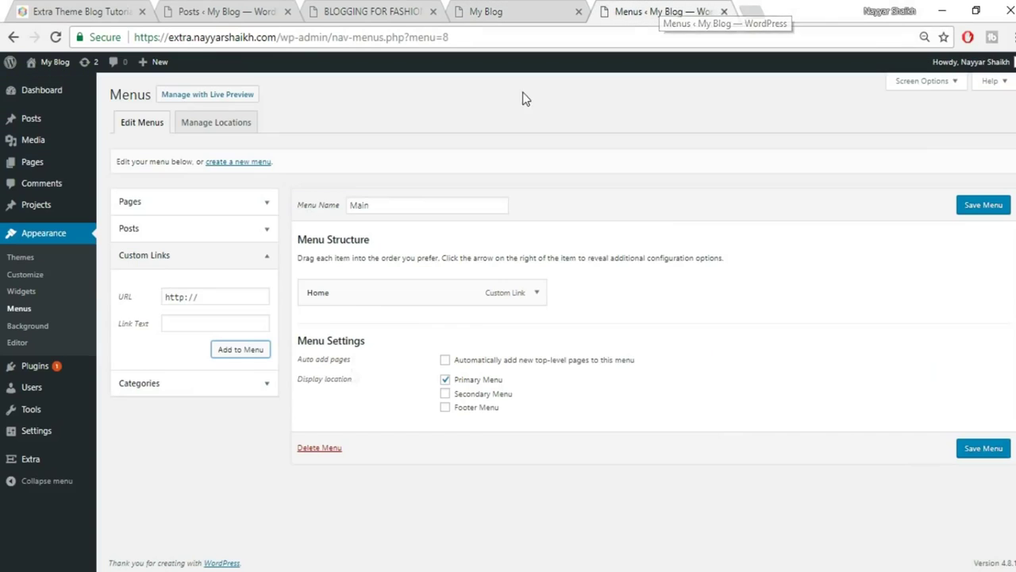
click(537, 294)
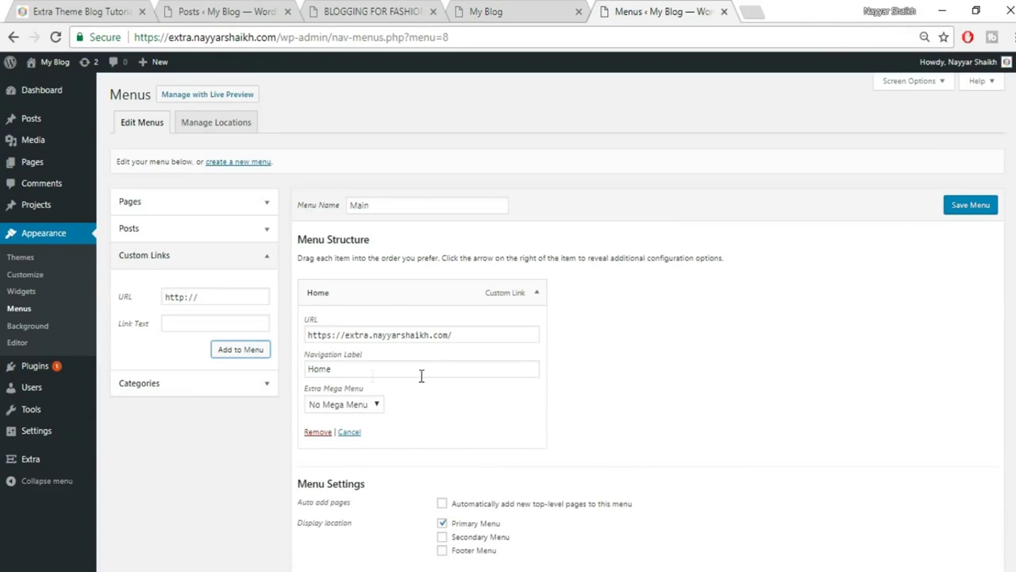
double_click(420, 372)
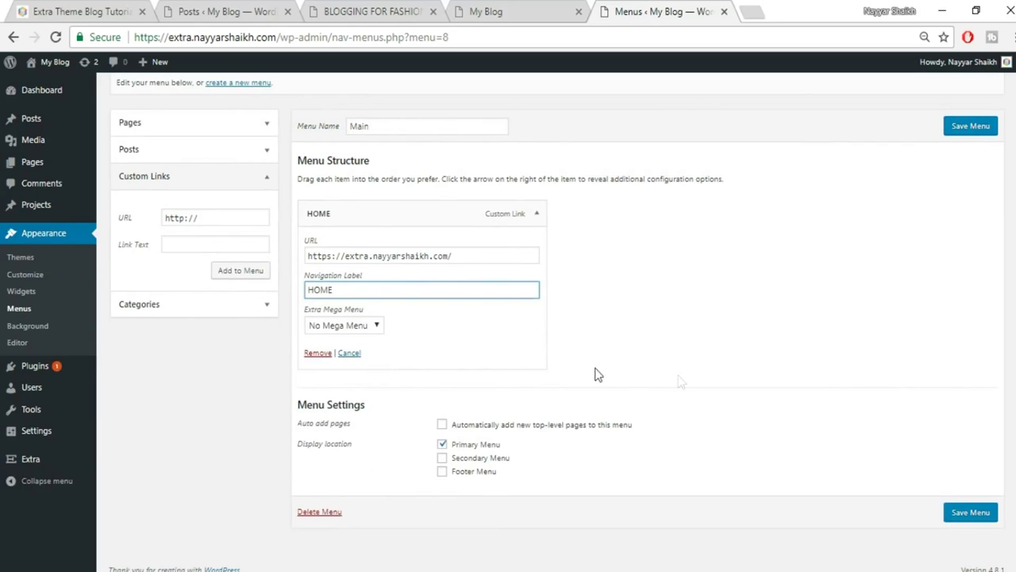
click(536, 213)
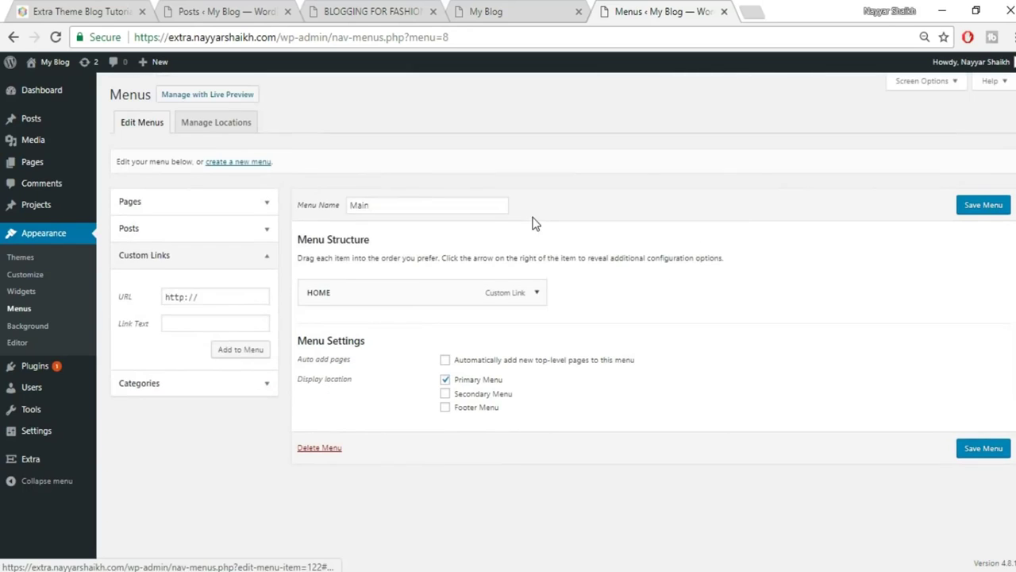
Add the Famous, Spices and Fashion categories to the Main menu.
click(265, 387)
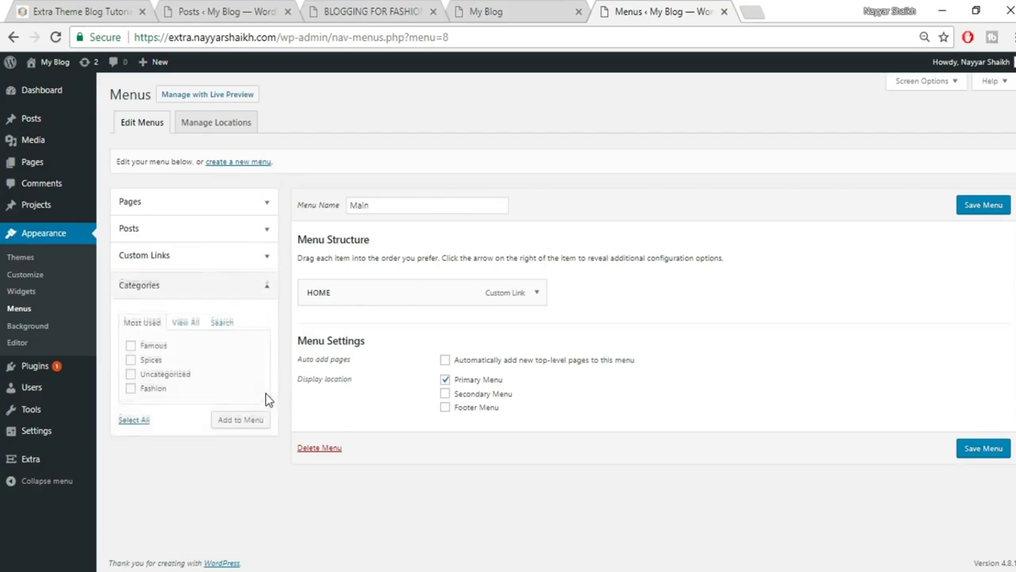
click(153, 345)
click(151, 358)
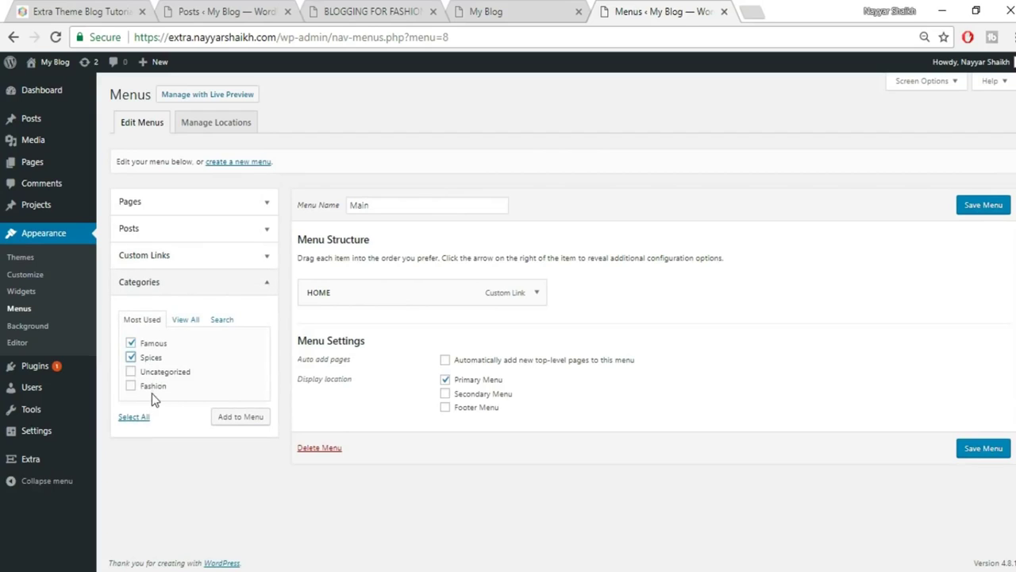
click(153, 386)
click(237, 418)
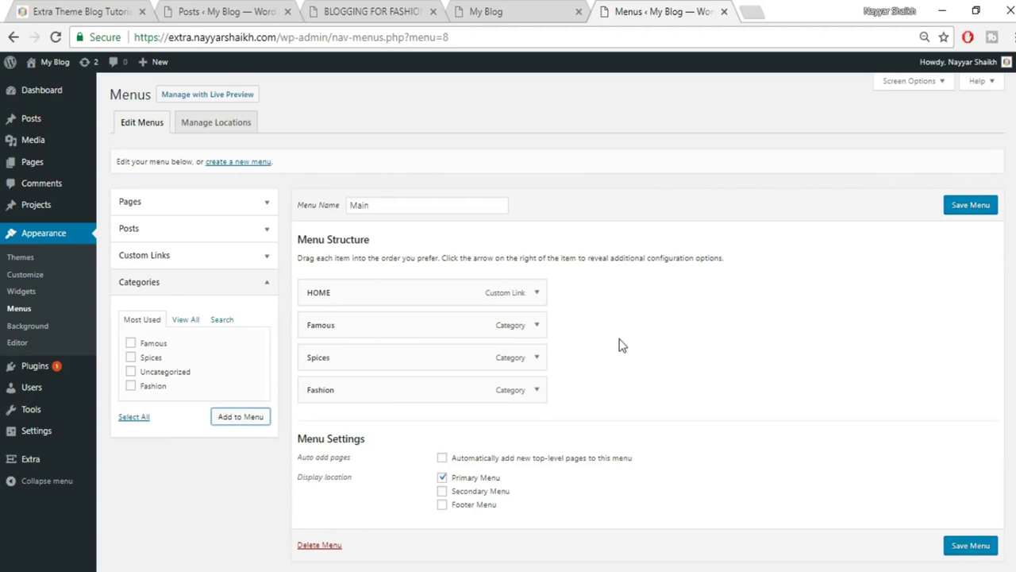
Set Famous to the Mega Menu 3 Featured style, comparing with the reference demo.
click(536, 326)
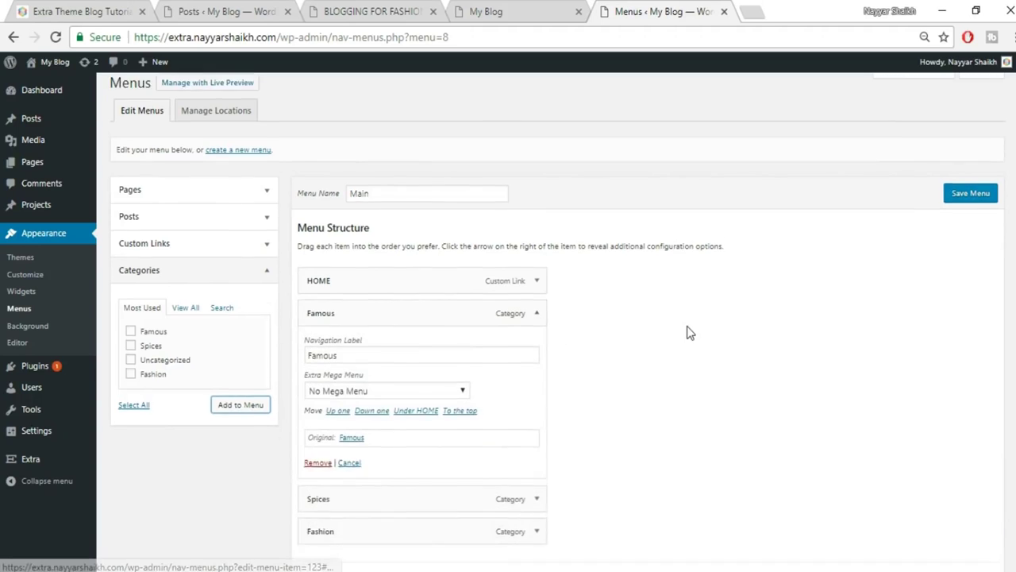
scroll(433, 333, down, 1)
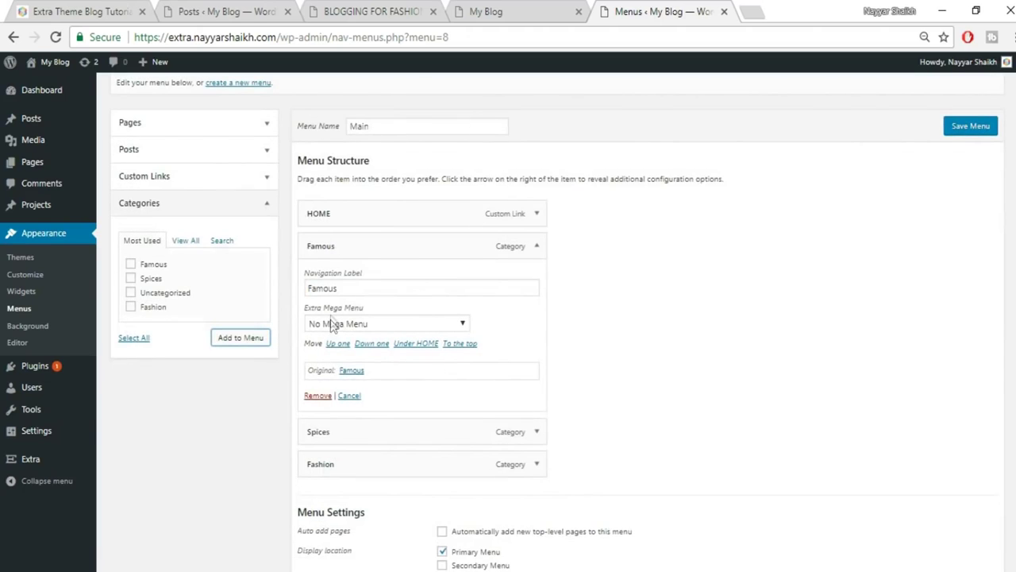
click(379, 326)
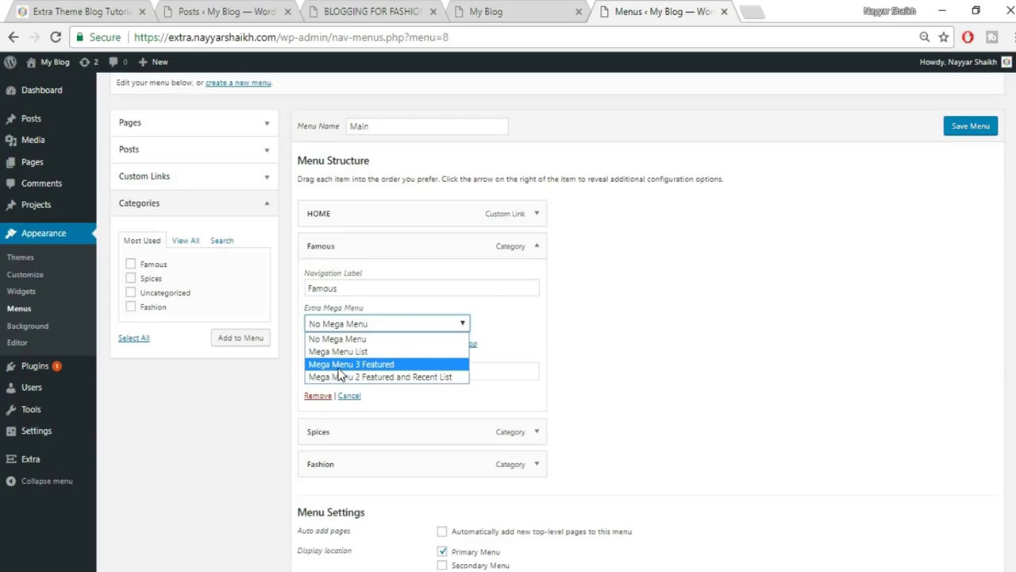
click(376, 366)
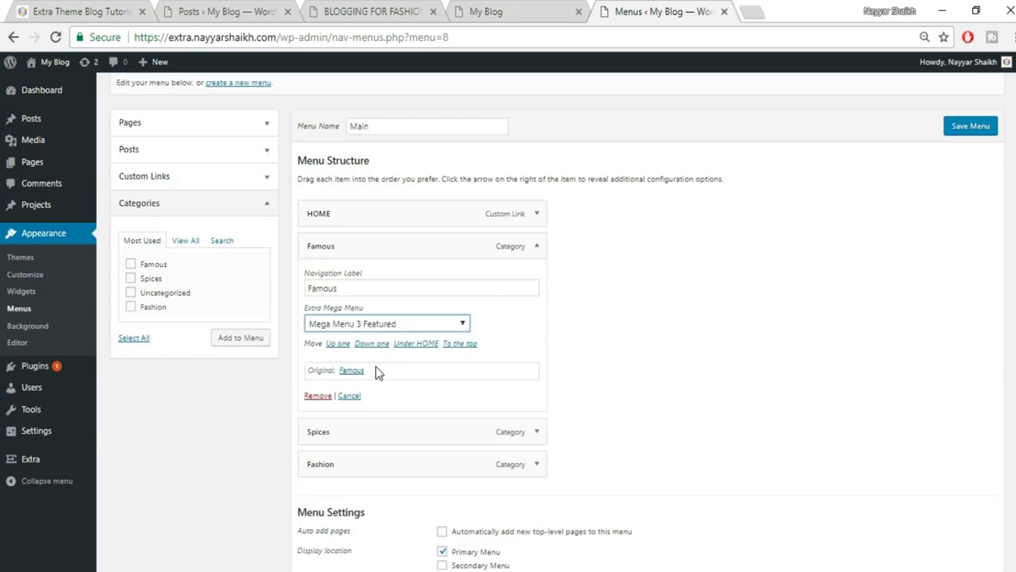
click(79, 11)
mouse_move(846, 127)
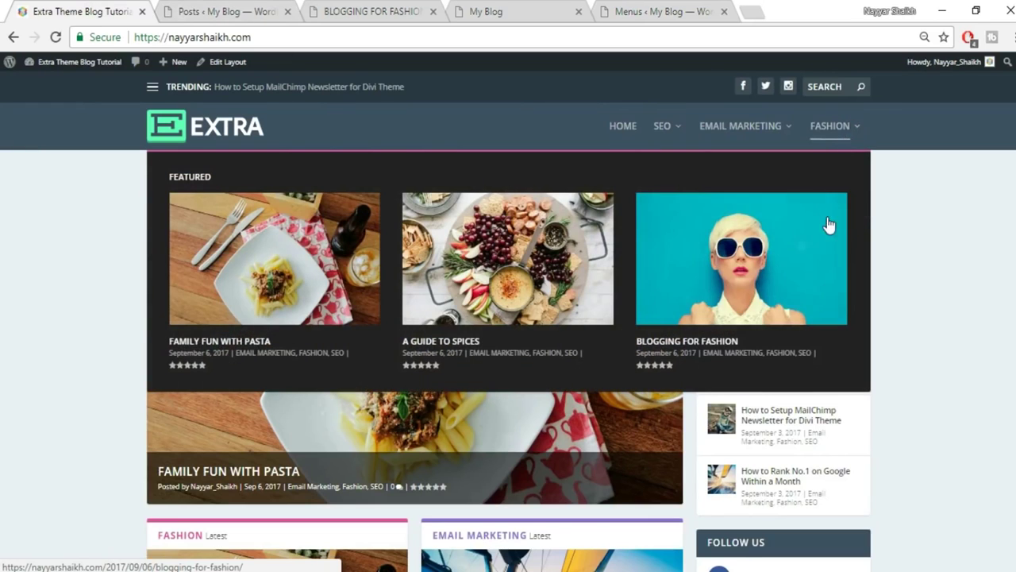
click(672, 11)
click(534, 252)
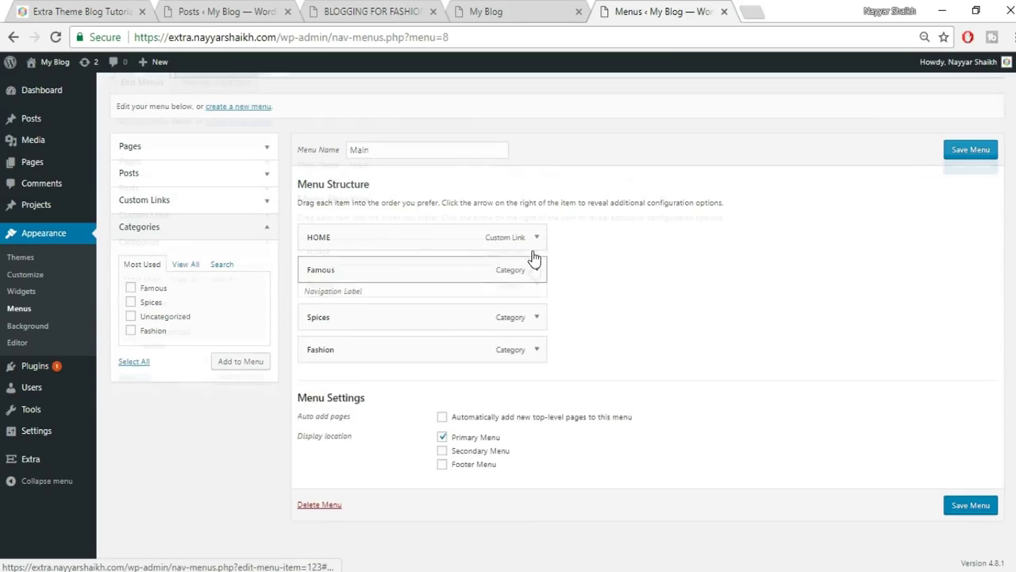
Give Spices the Mega Menu 2 Featured and Recent List style and save the menu.
click(543, 324)
scroll(555, 310, down, 2)
click(442, 275)
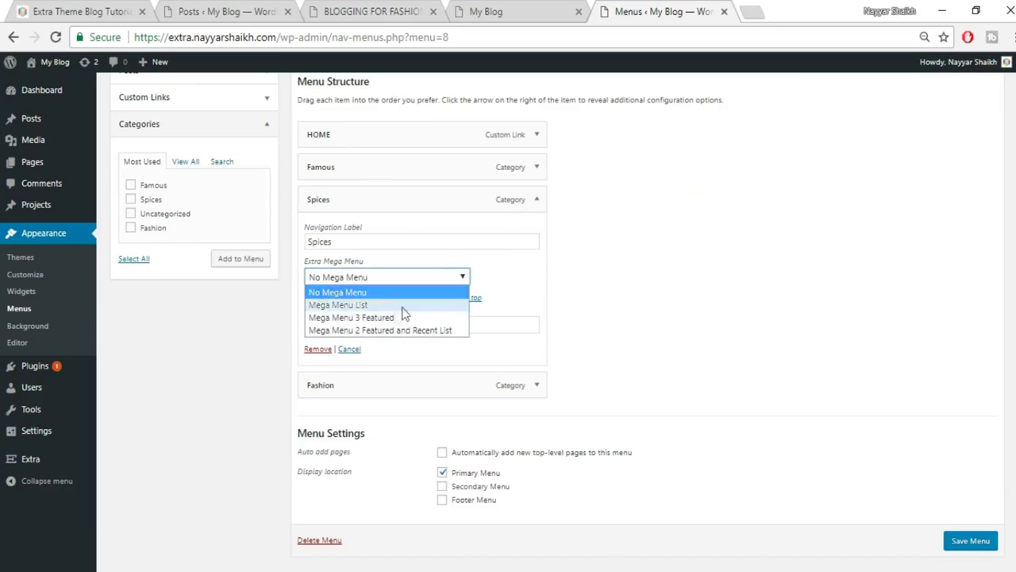
click(379, 329)
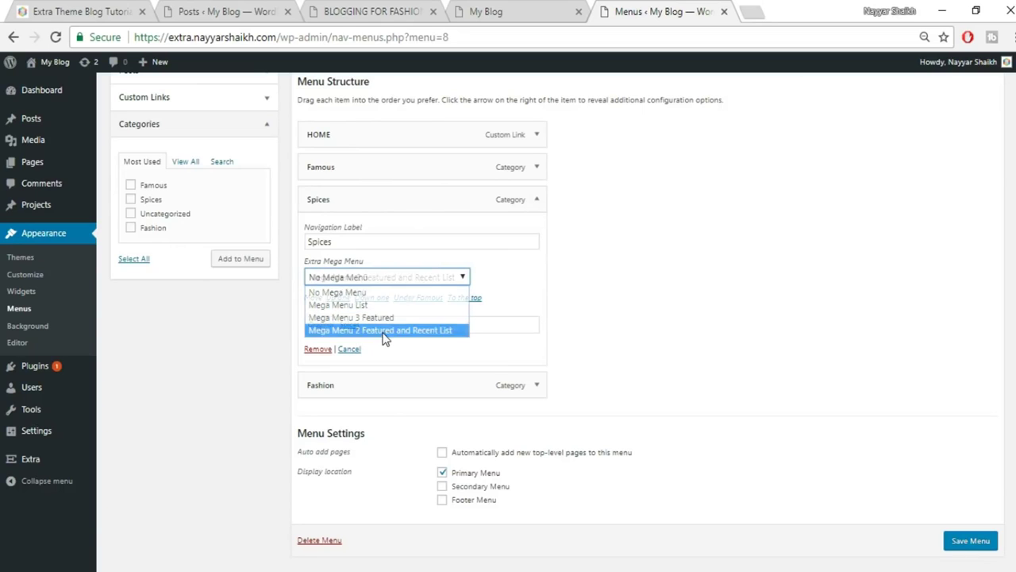
click(52, 11)
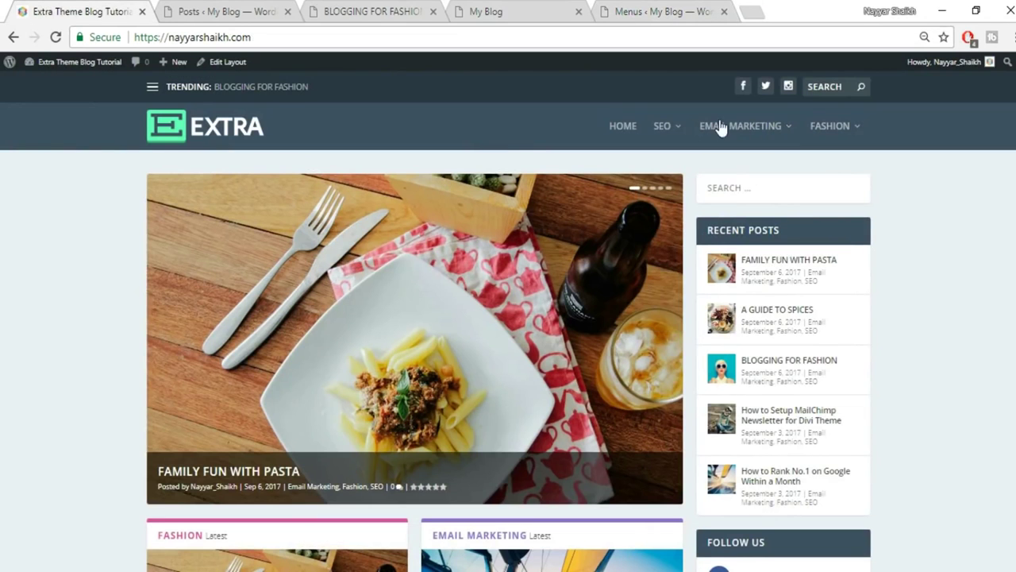
mouse_move(737, 130)
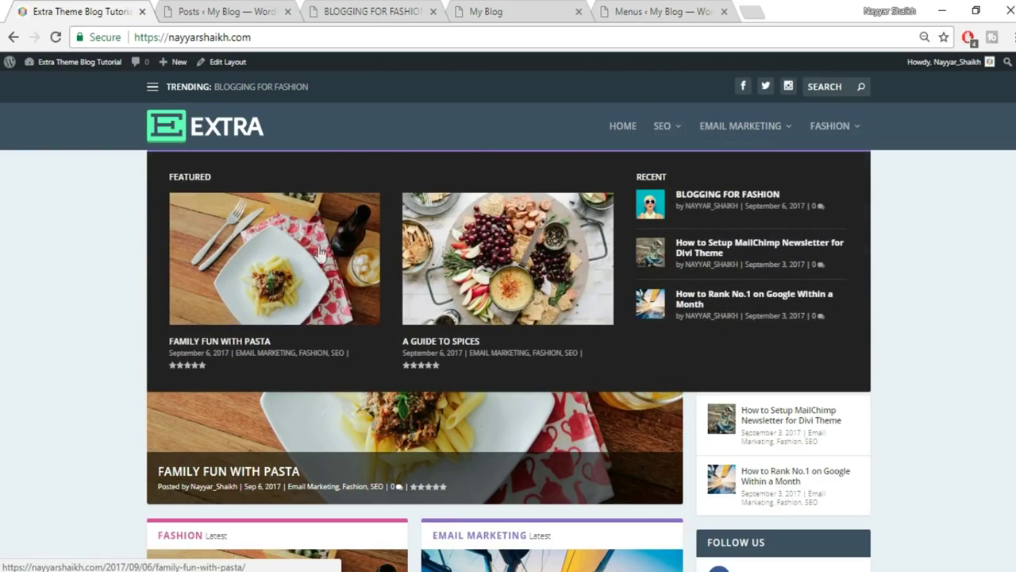
click(647, 11)
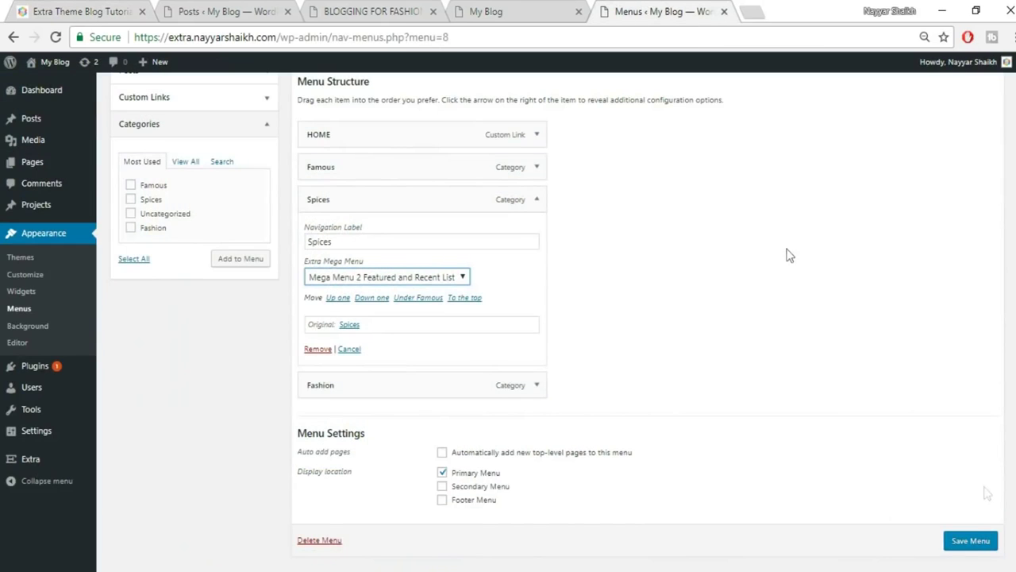
click(970, 543)
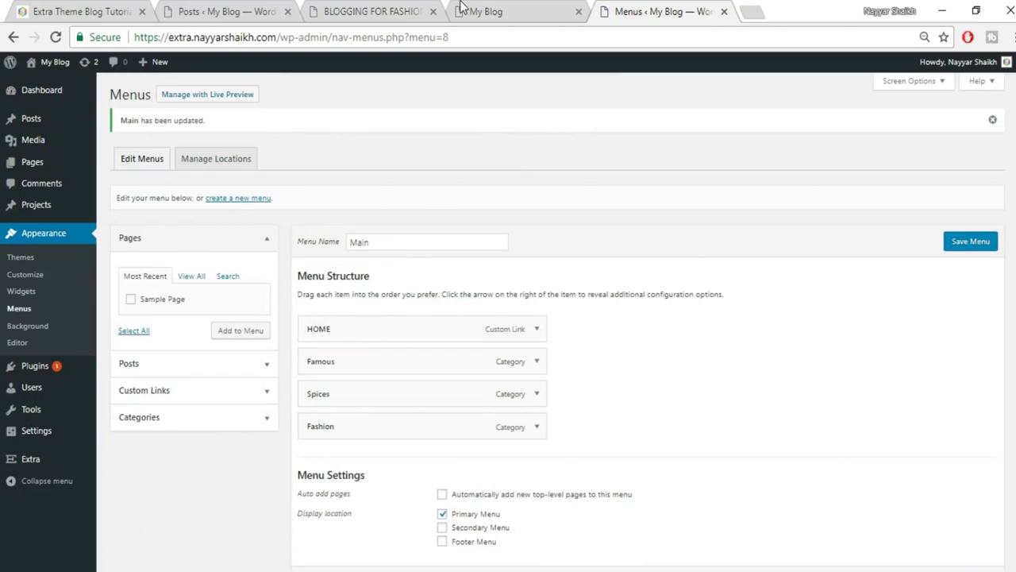
click(464, 9)
Reload the live site, check the FAMOUS and SPICES mega menus, and open the Theme Customizer.
click(520, 38)
key(Return)
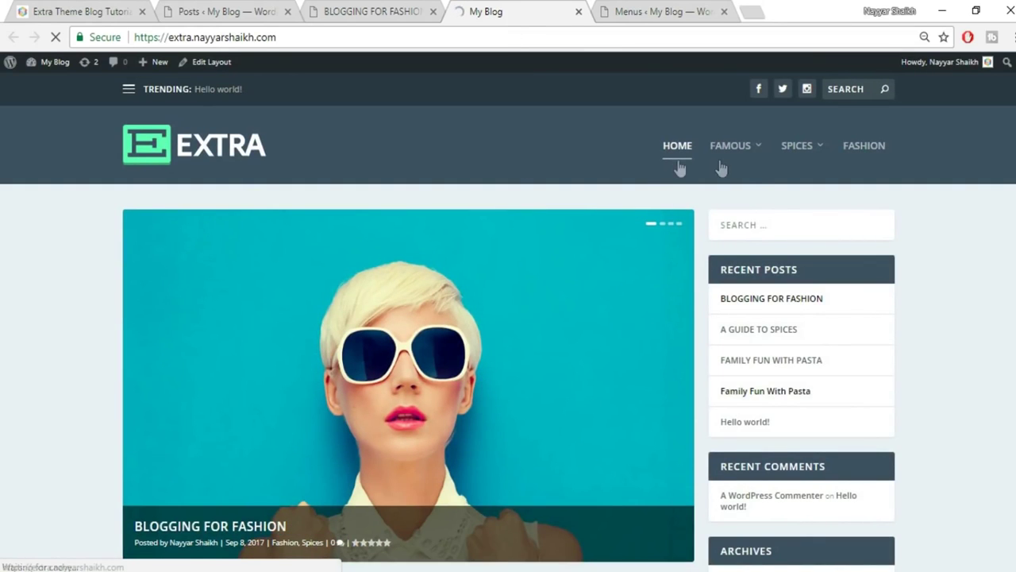
mouse_move(756, 152)
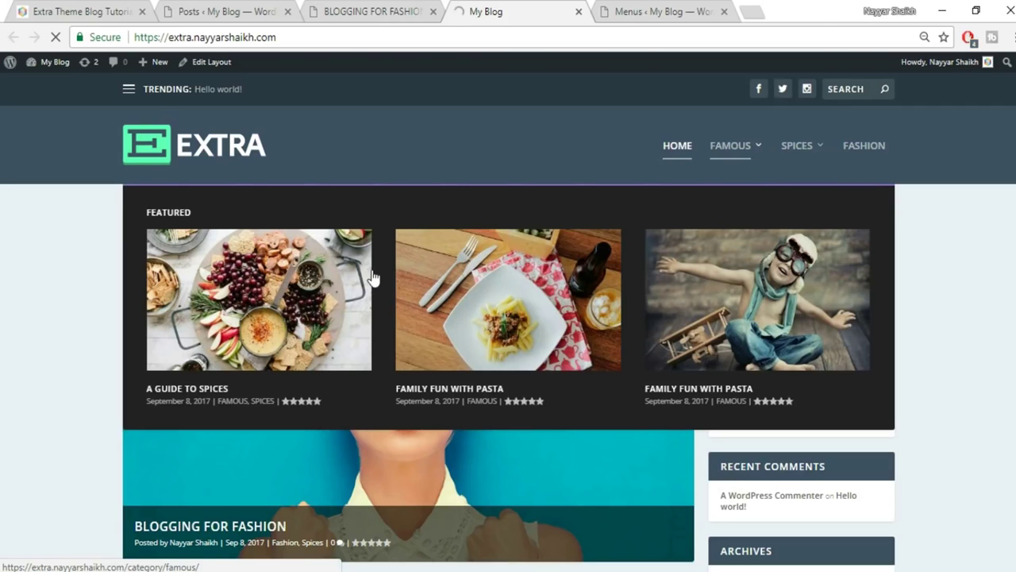
mouse_move(791, 149)
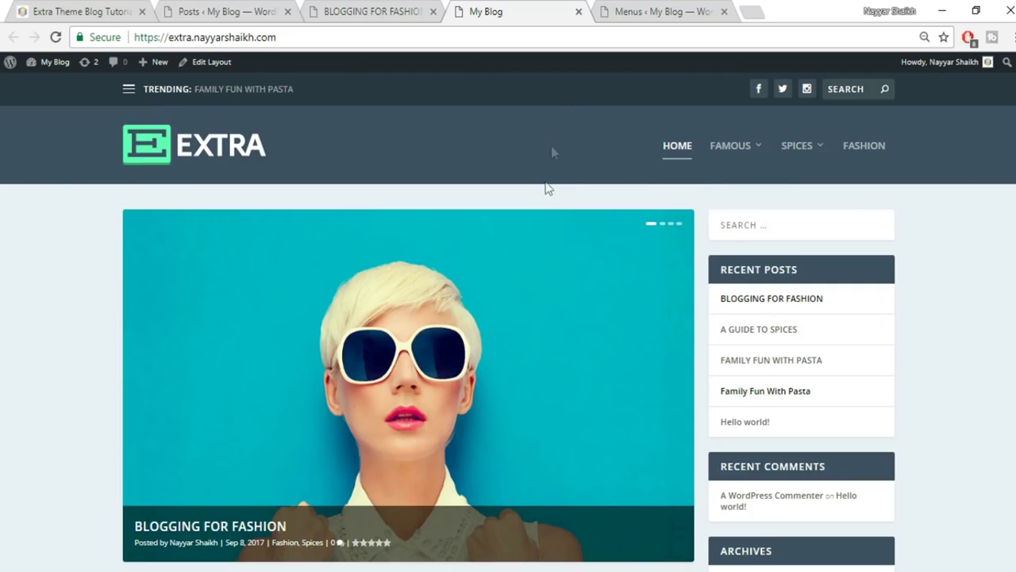
mouse_move(54, 70)
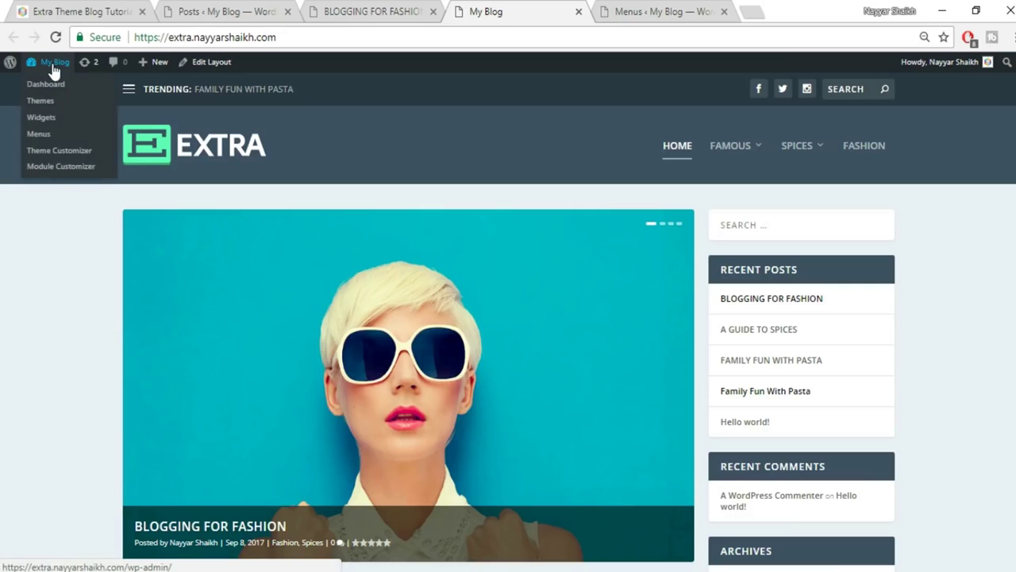
click(61, 156)
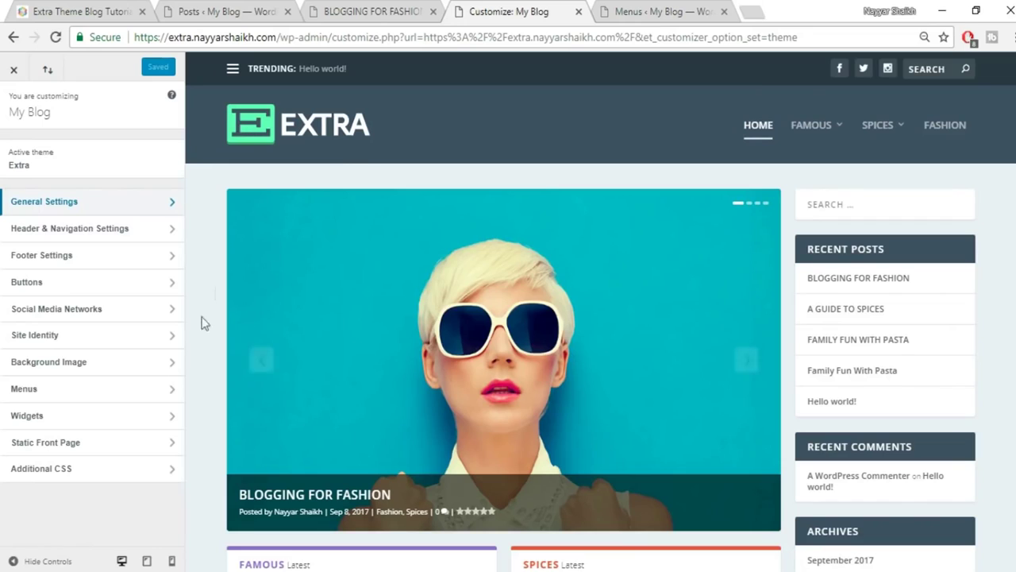
Set the site title to BloggDude and the tagline to Best Place for Bloggers.
click(105, 337)
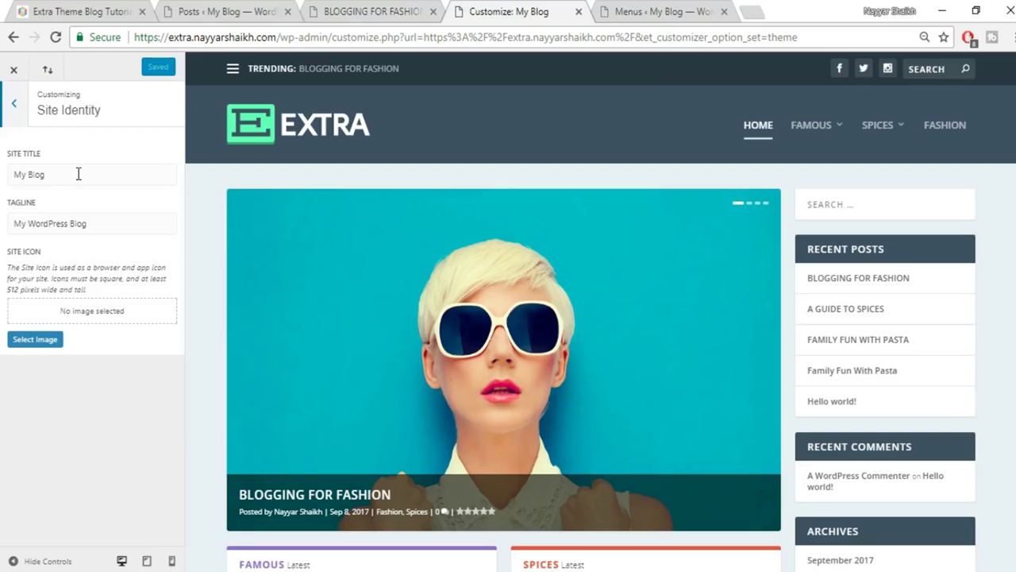
drag(78, 174, 2, 173)
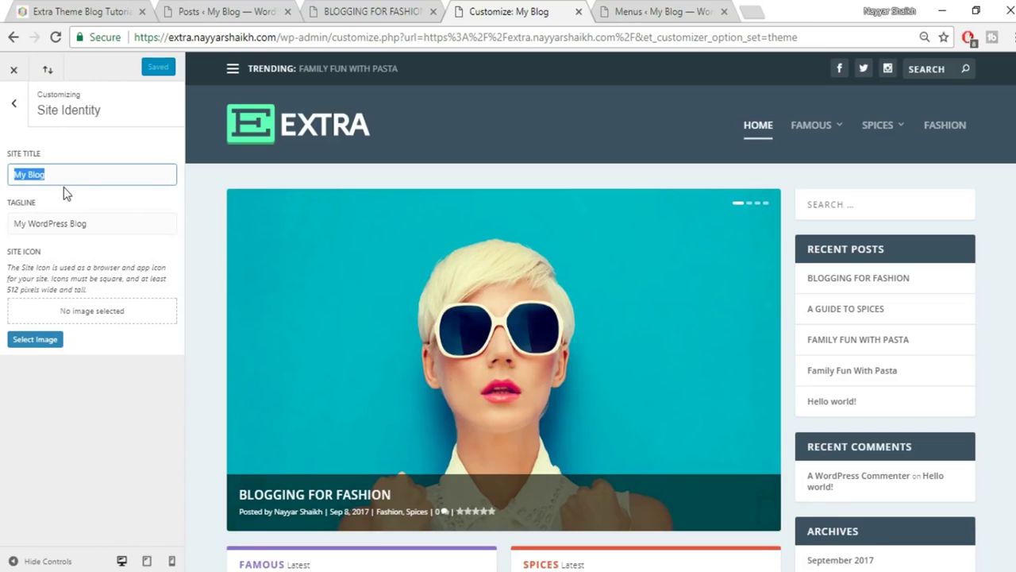
text(bLO)
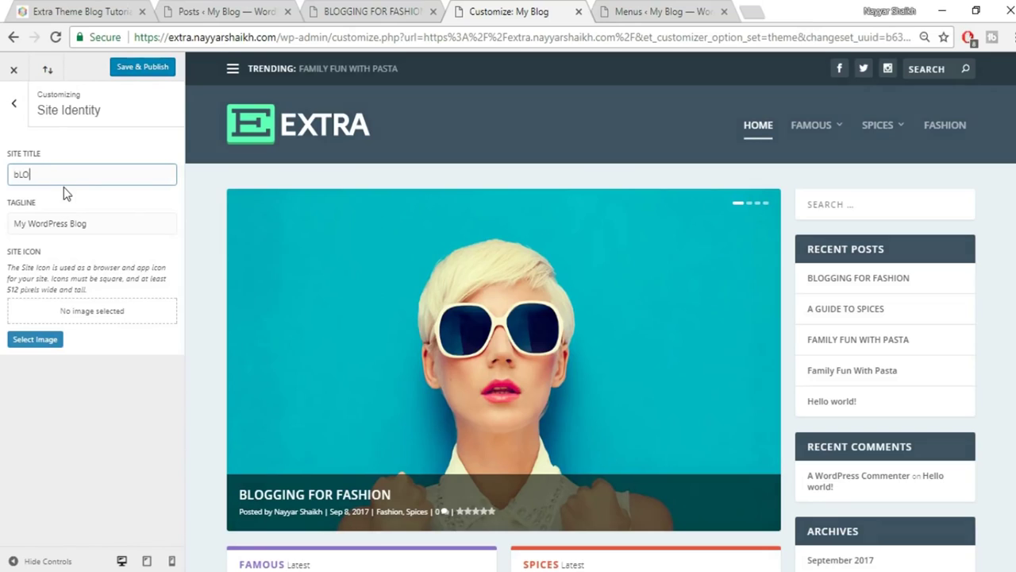
text(GGdUDE)
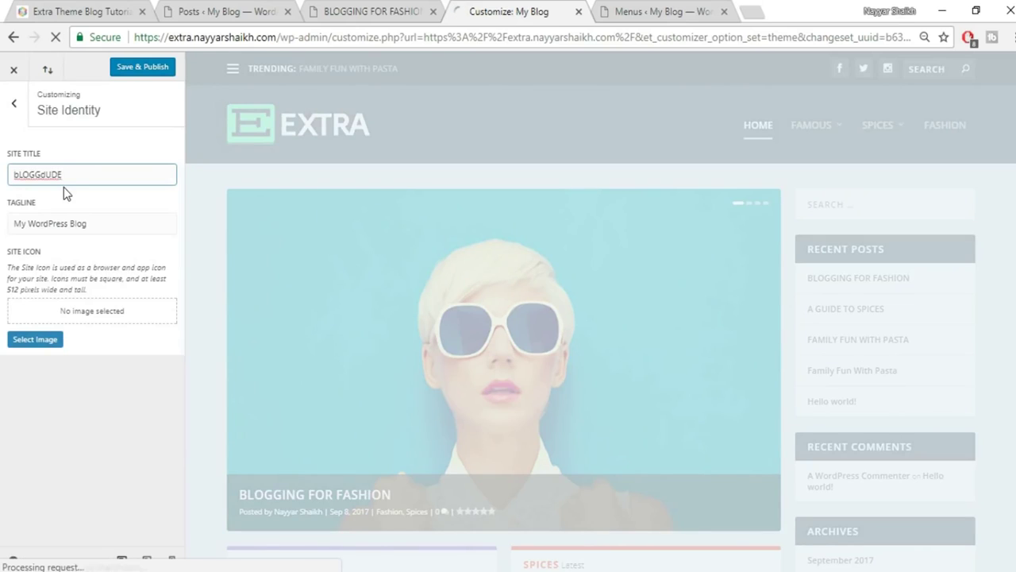
double_click(58, 184)
text(Blo)
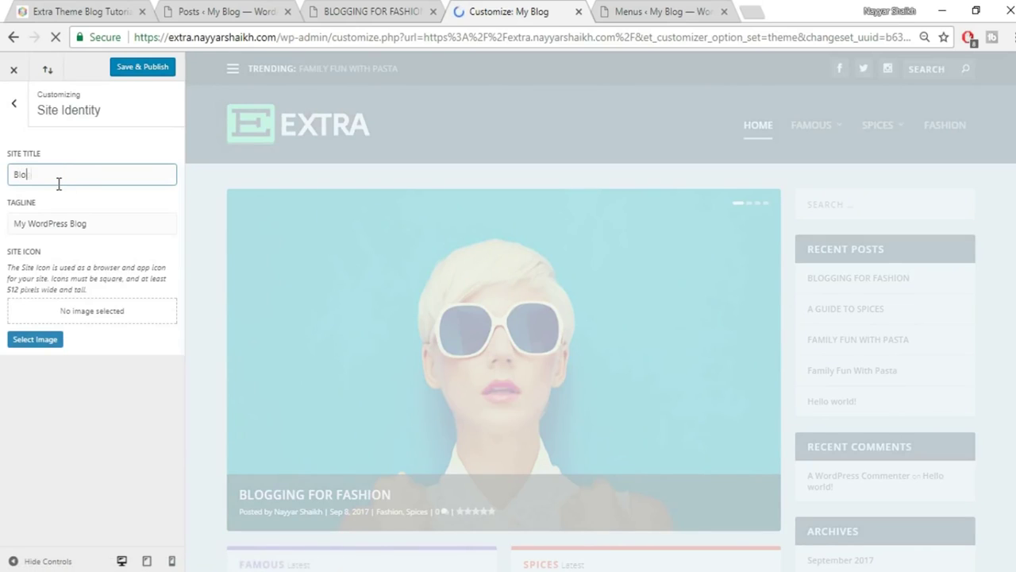
text(ggDude)
key(Tab)
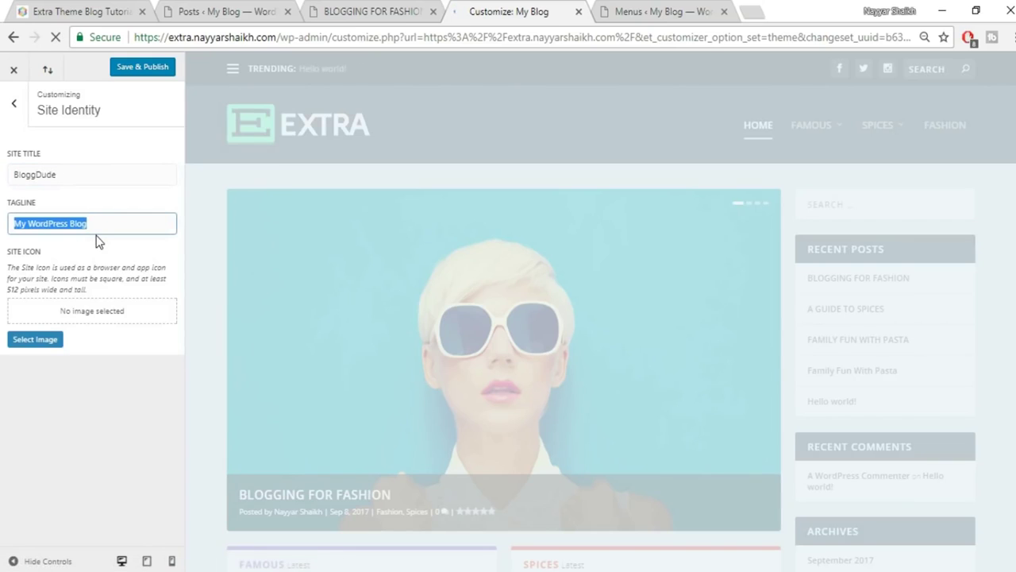
text(Best)
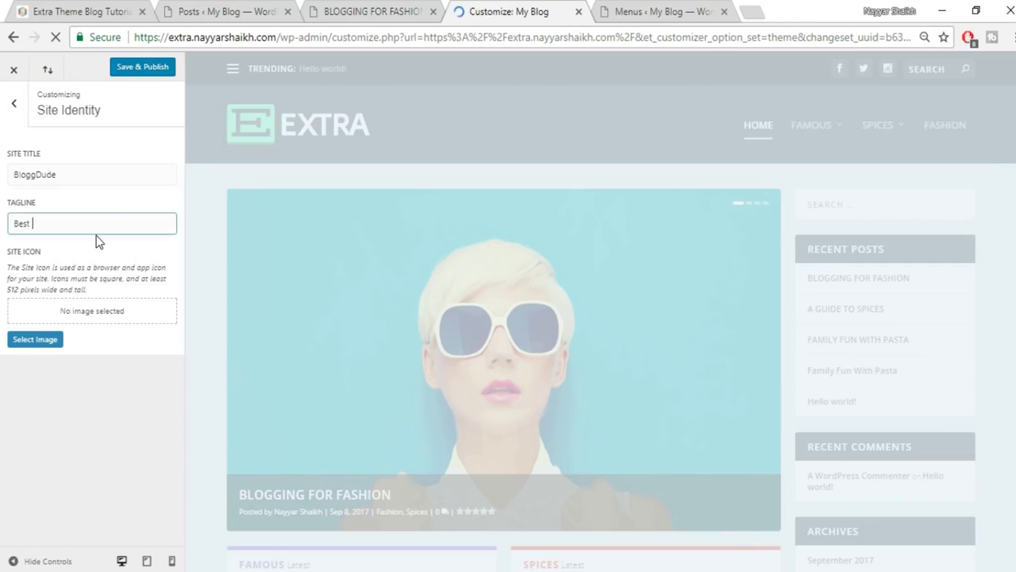
text( Place fo)
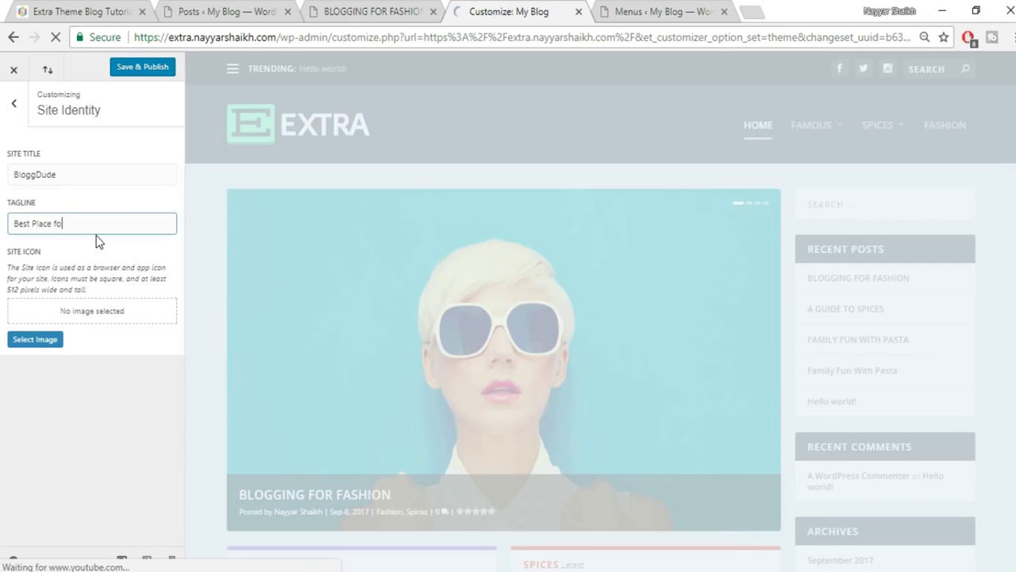
text(r Bloggers)
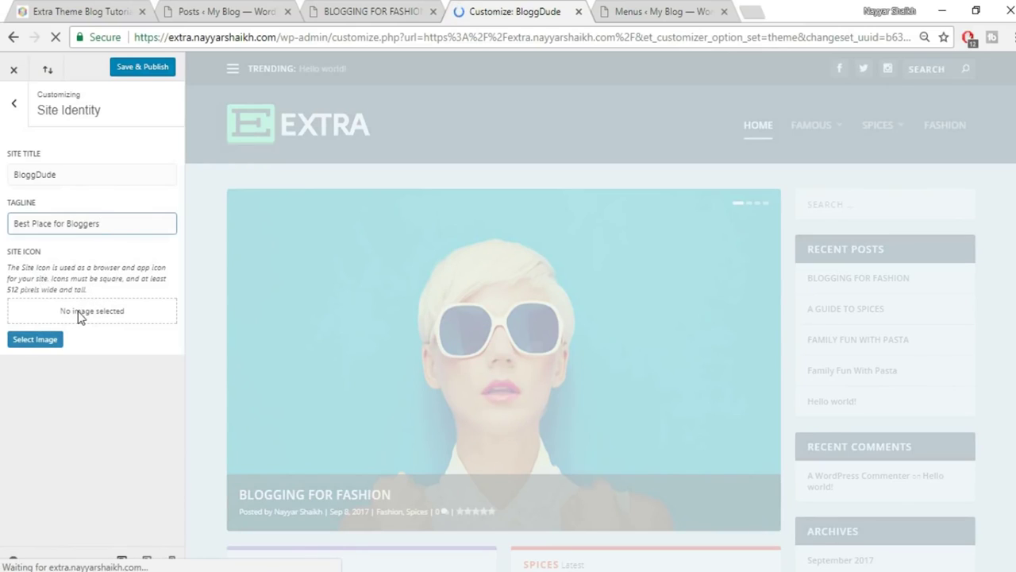
Check the reference demo, then start selecting a site icon image.
click(53, 16)
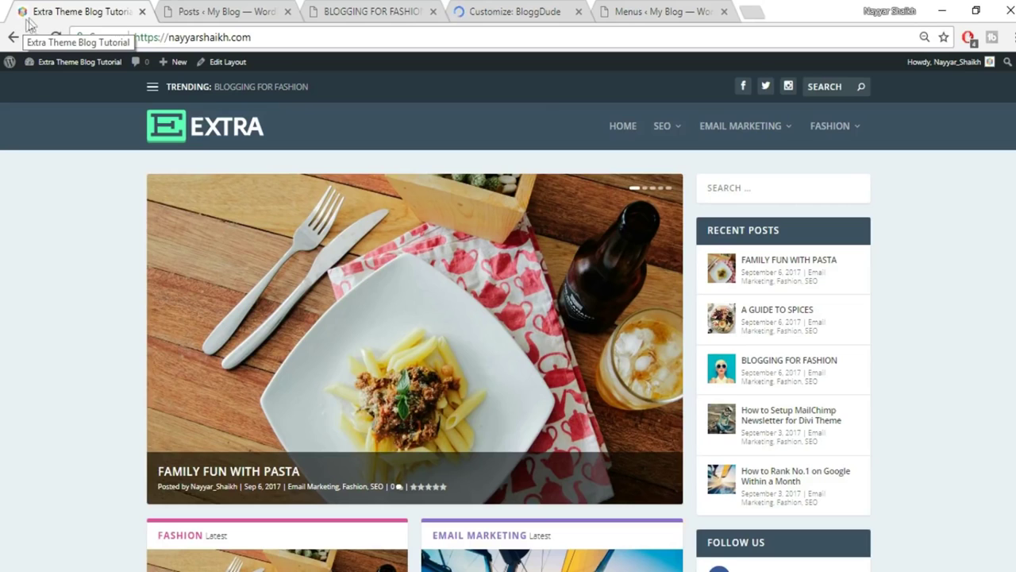
click(489, 11)
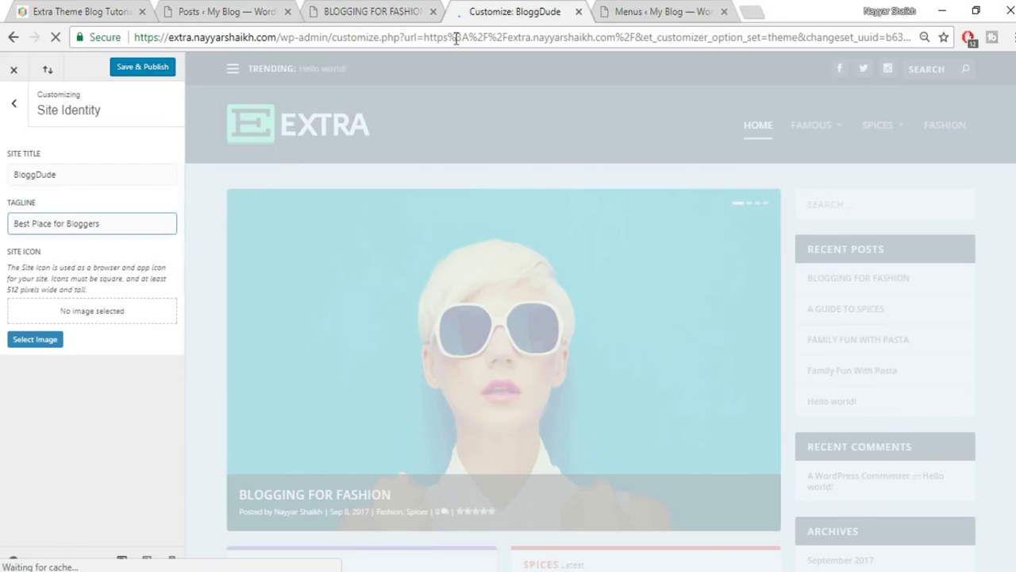
click(46, 339)
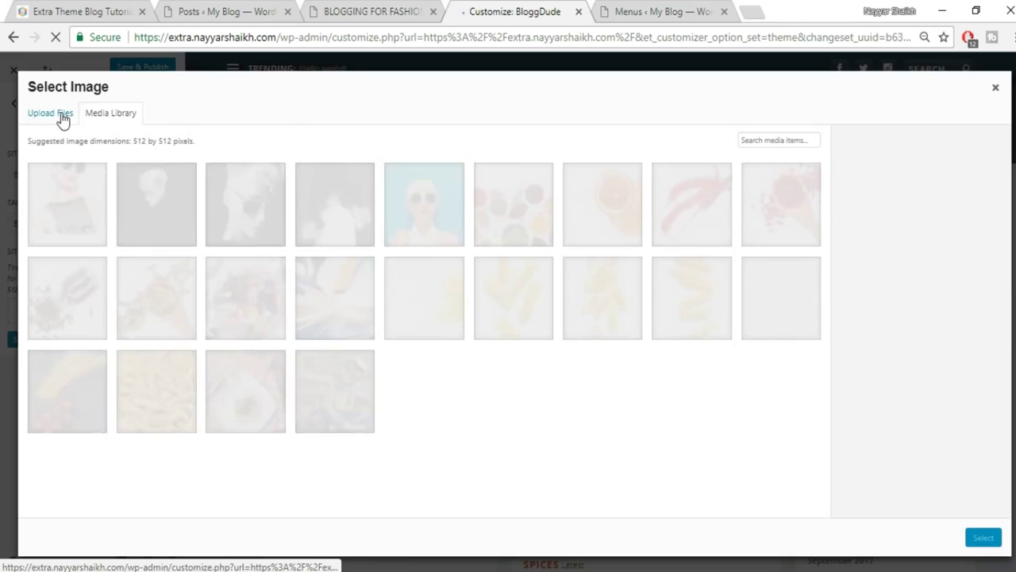
Upload the Logo image from Desktop/Extra and crop it as the site icon.
click(60, 116)
click(529, 311)
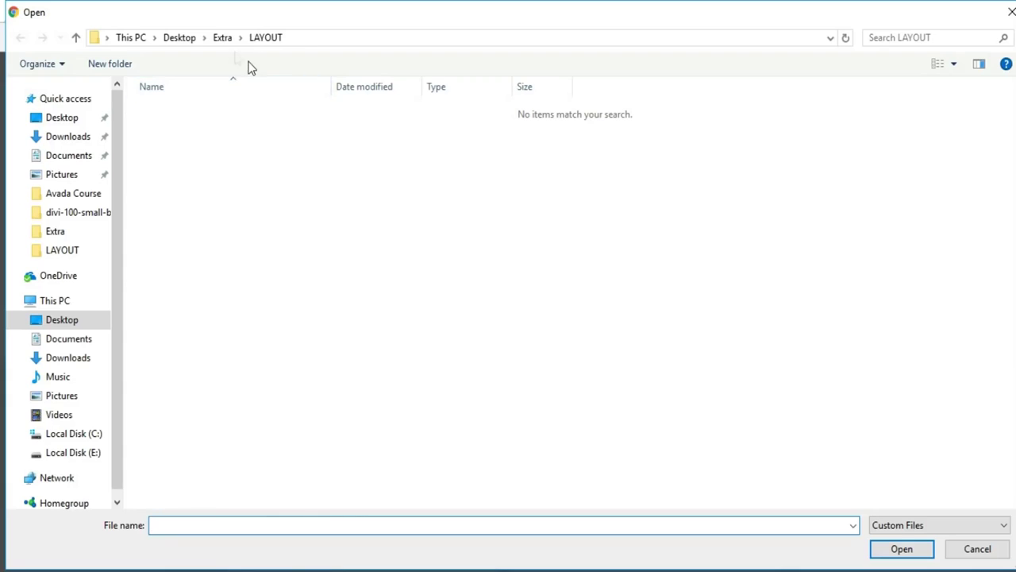
click(221, 38)
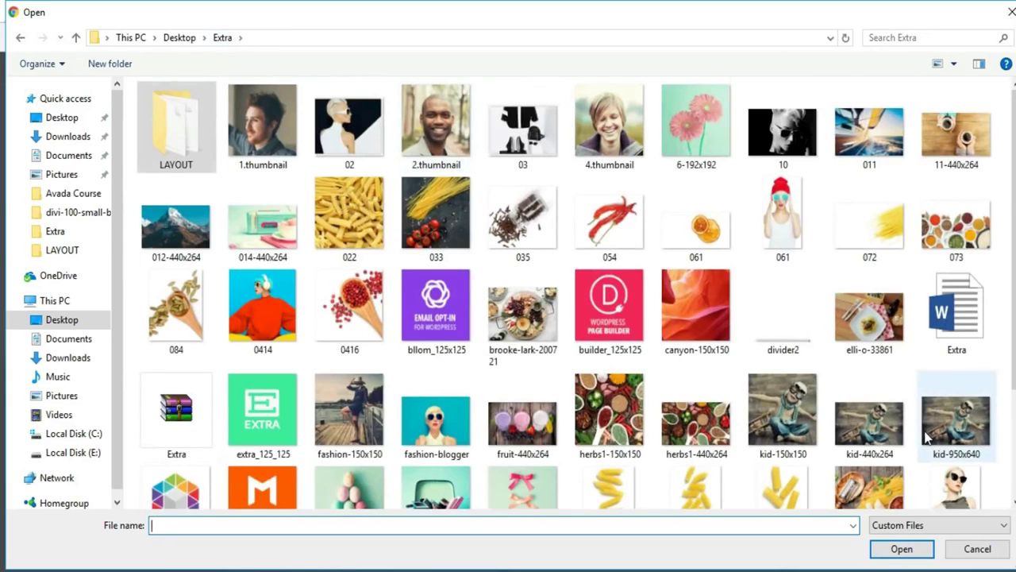
scroll(566, 447, down, 3)
click(162, 369)
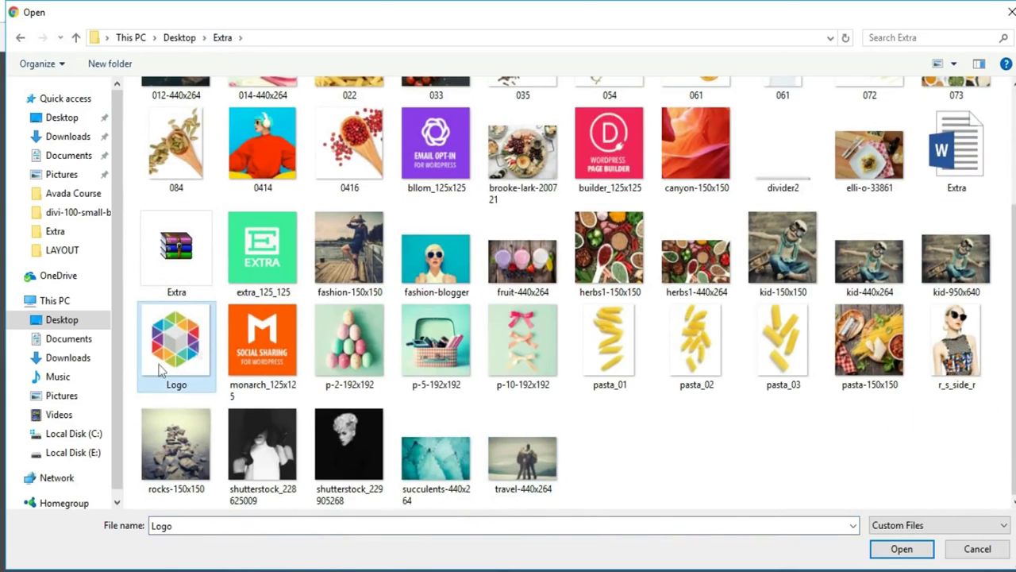
click(902, 549)
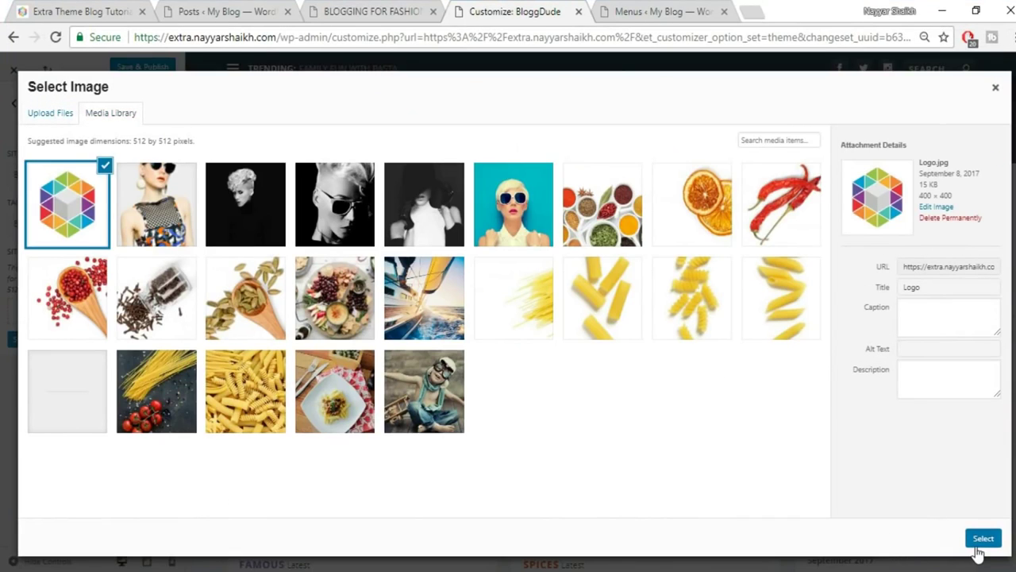
click(982, 537)
click(913, 540)
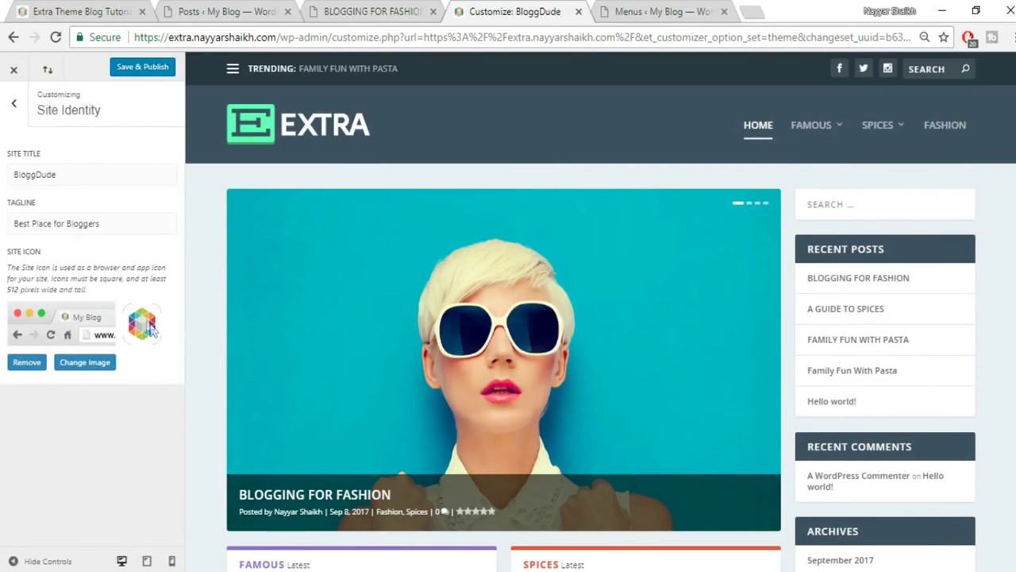
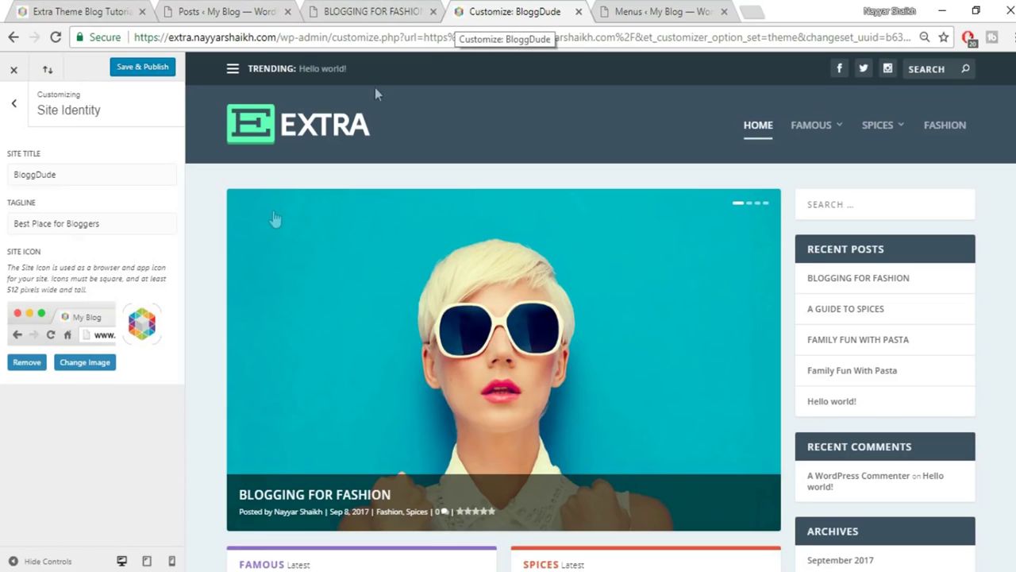
Leave the site icon unchanged and publish the site identity settings.
click(85, 362)
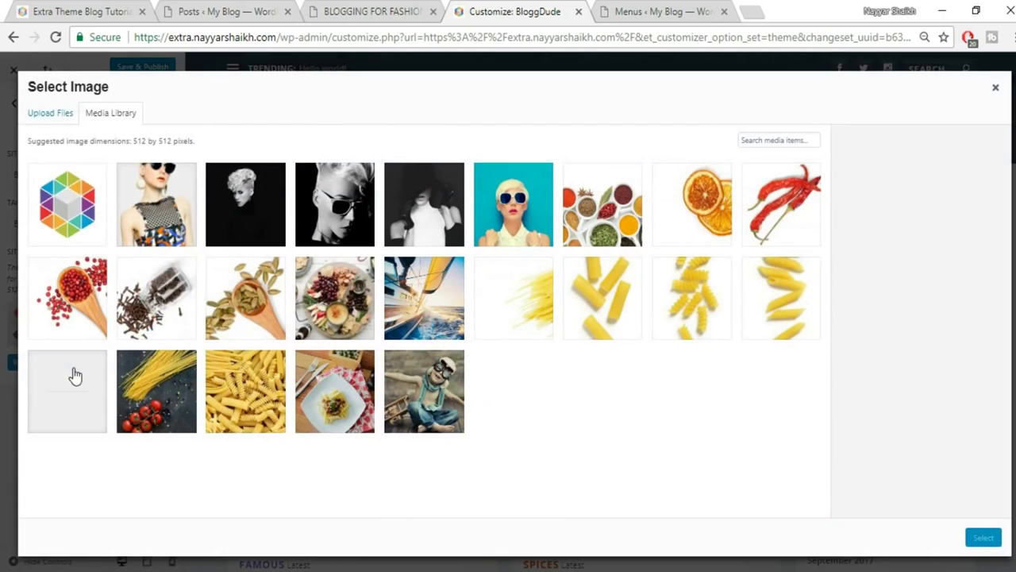
click(995, 87)
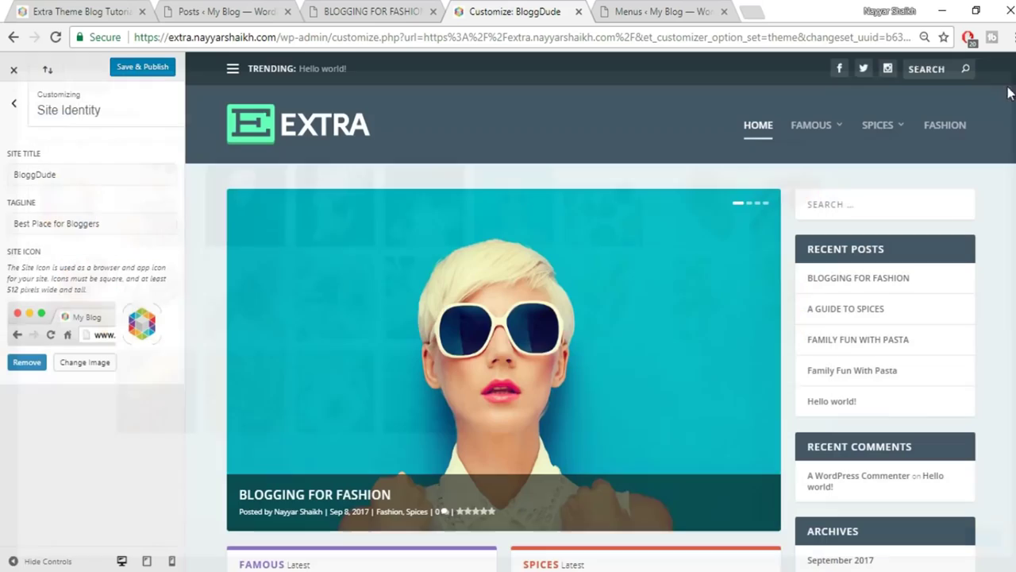
click(139, 68)
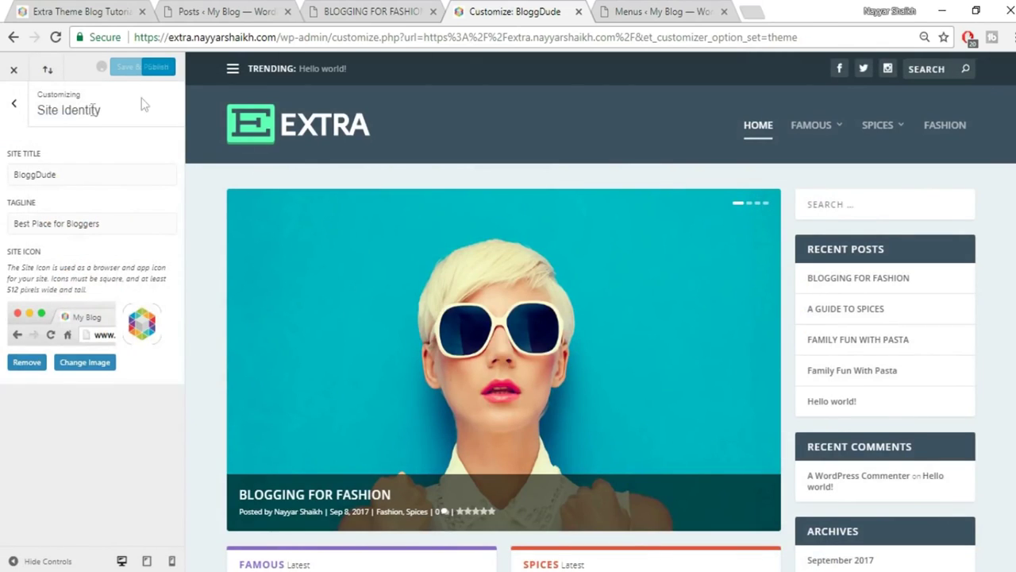
Preview the Centered header format under Header & Navigation, then restore the Left/Right layout.
click(13, 106)
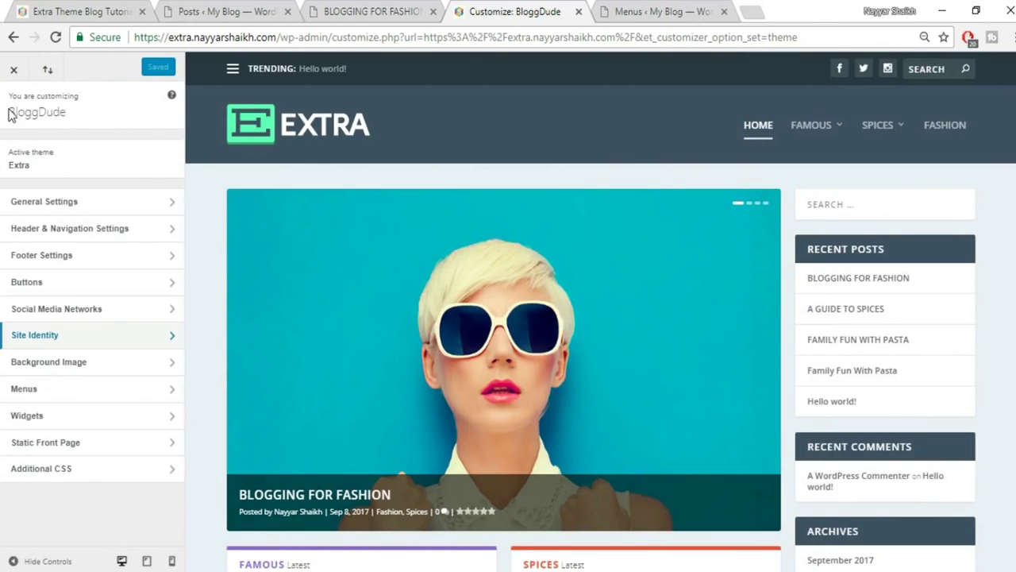
click(109, 237)
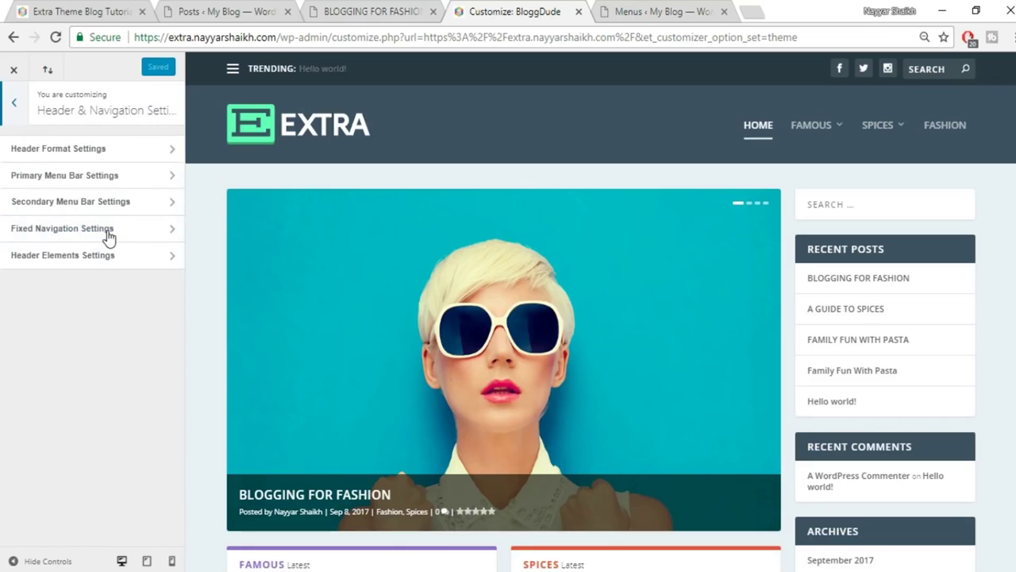
click(127, 151)
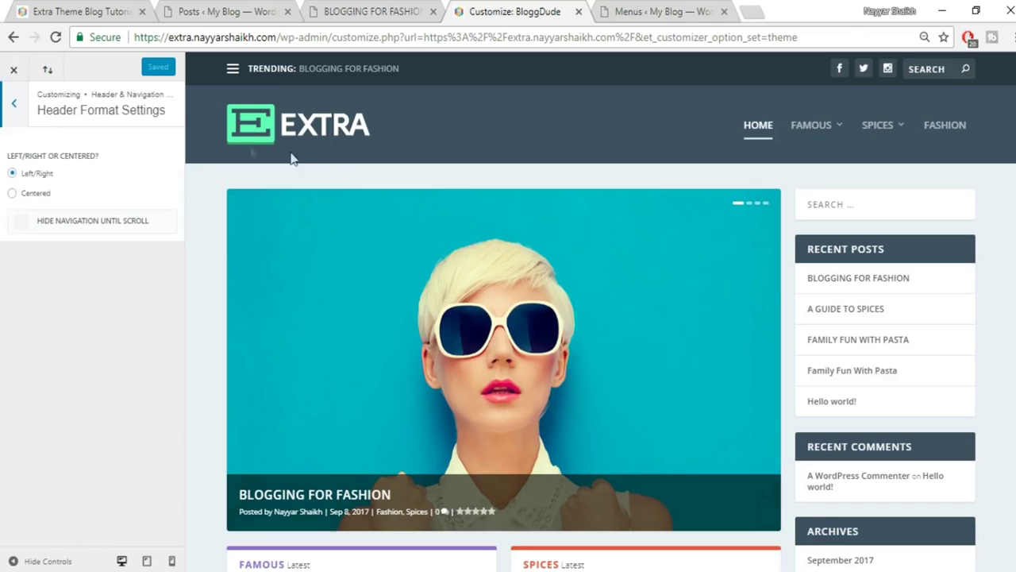
click(38, 195)
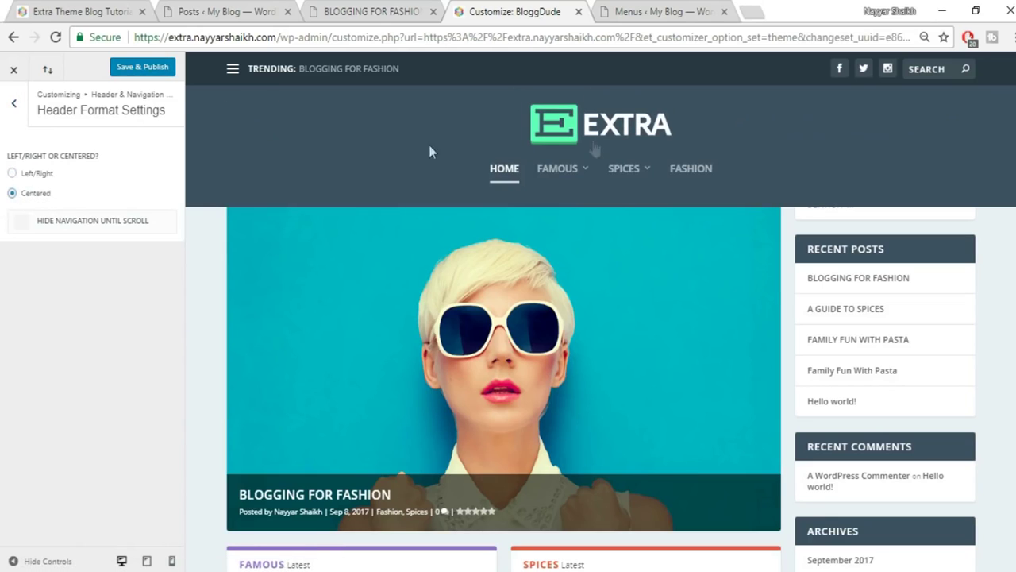
click(37, 174)
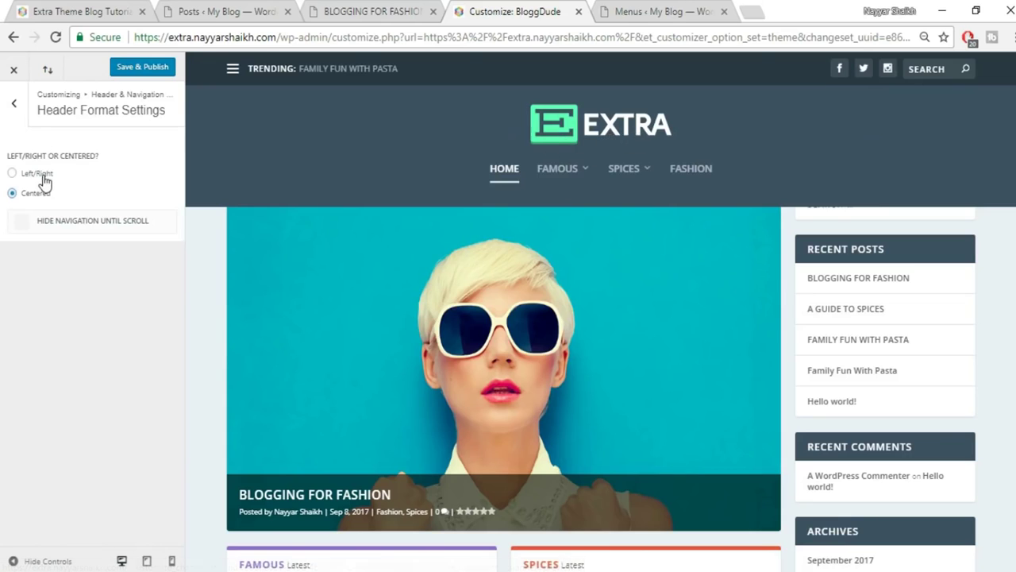
click(16, 105)
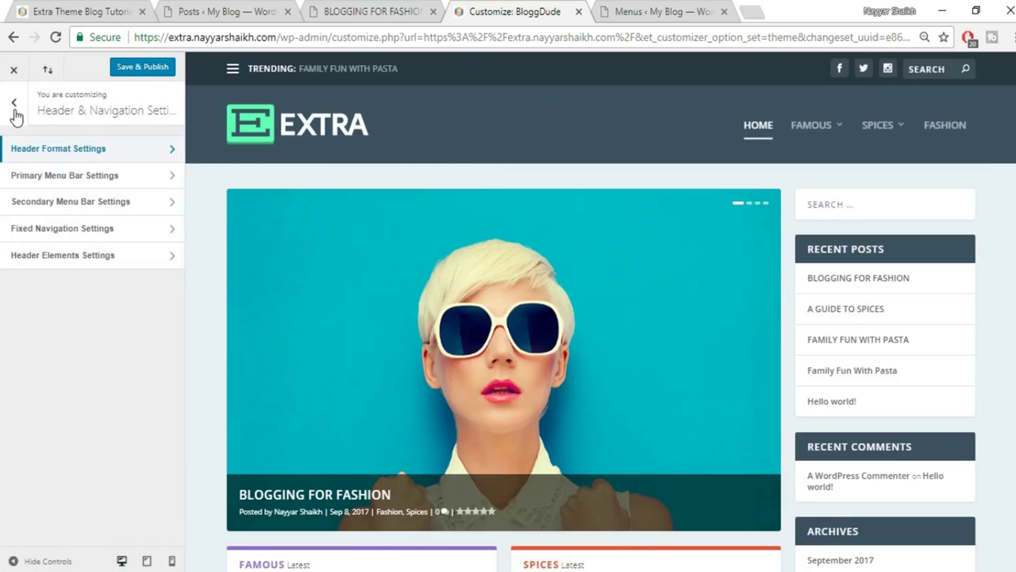
Set the primary menu bar to menu height 80, logo height 49 and text size 19, and publish.
click(100, 182)
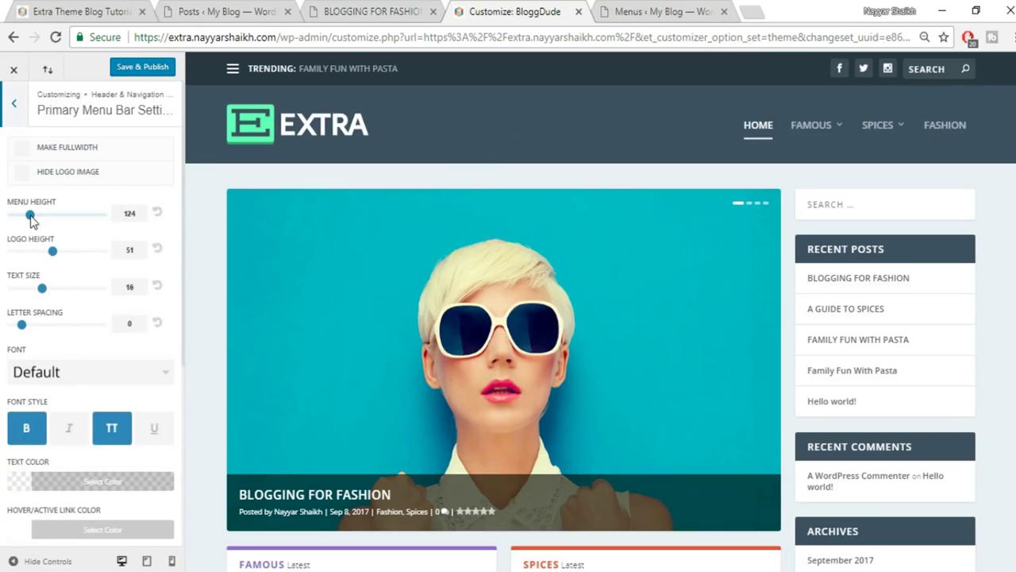
drag(32, 217, 4, 221)
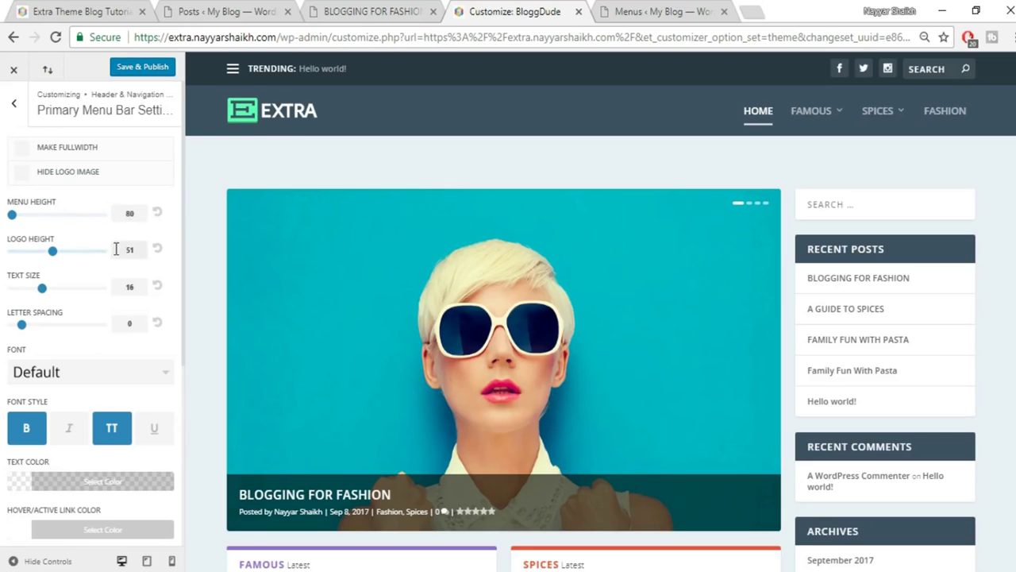
mouse_move(53, 253)
mouse_down()
mouse_move(23, 254)
mouse_move(52, 255)
mouse_up()
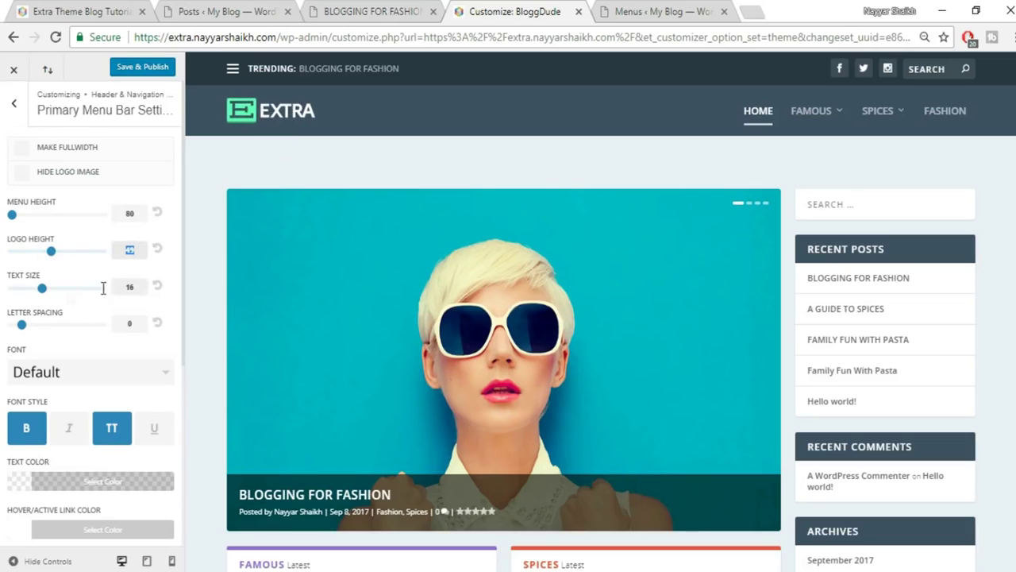
drag(45, 289, 65, 292)
scroll(92, 318, down, 1)
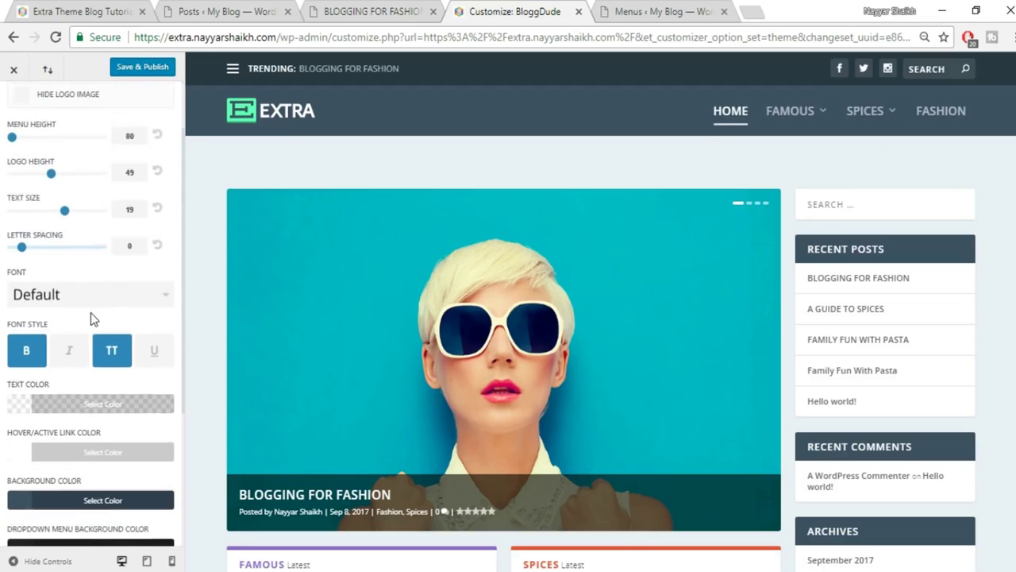
scroll(65, 266, down, 1)
scroll(110, 362, up, 5)
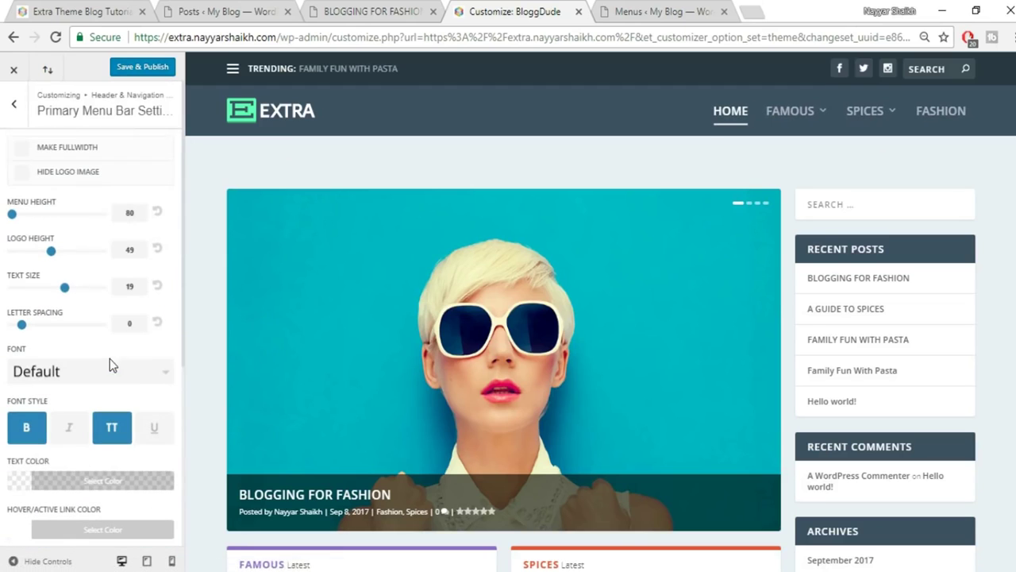
click(143, 70)
scroll(582, 339, down, 1)
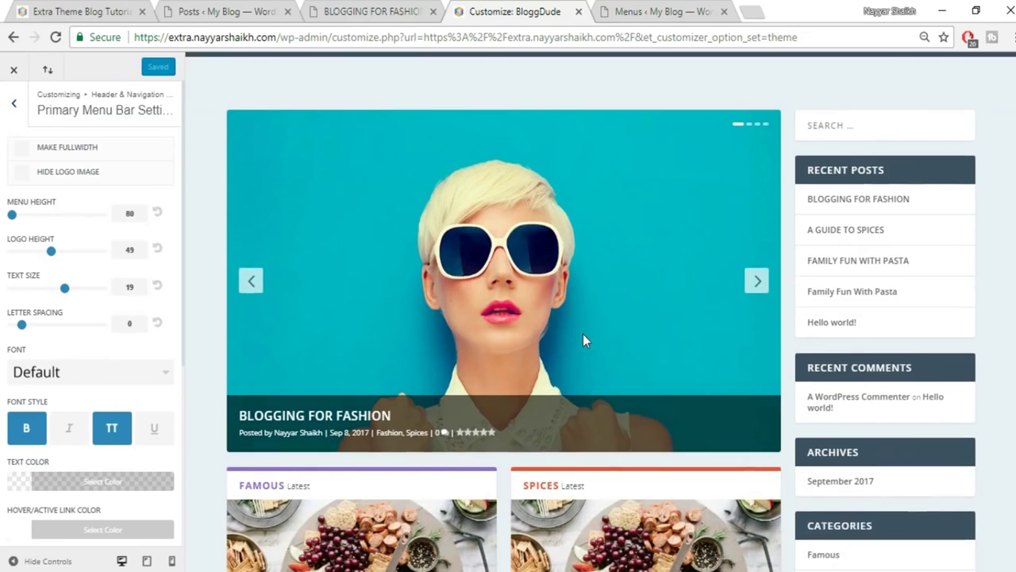
scroll(583, 334, down, 3)
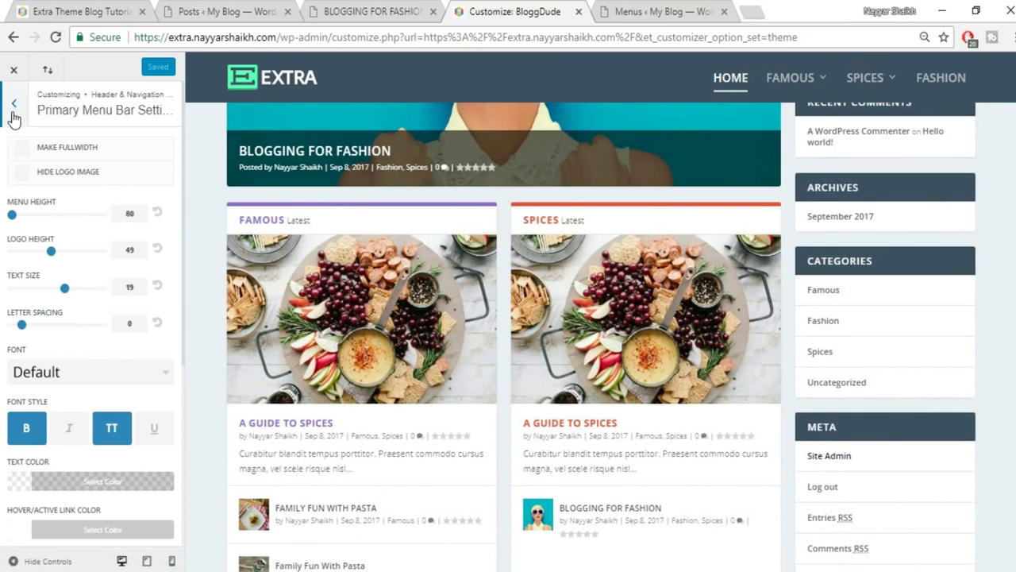
Give the fixed navigation bar menu height 60 and text size 15, publish, and close the Customizer.
click(8, 108)
click(105, 230)
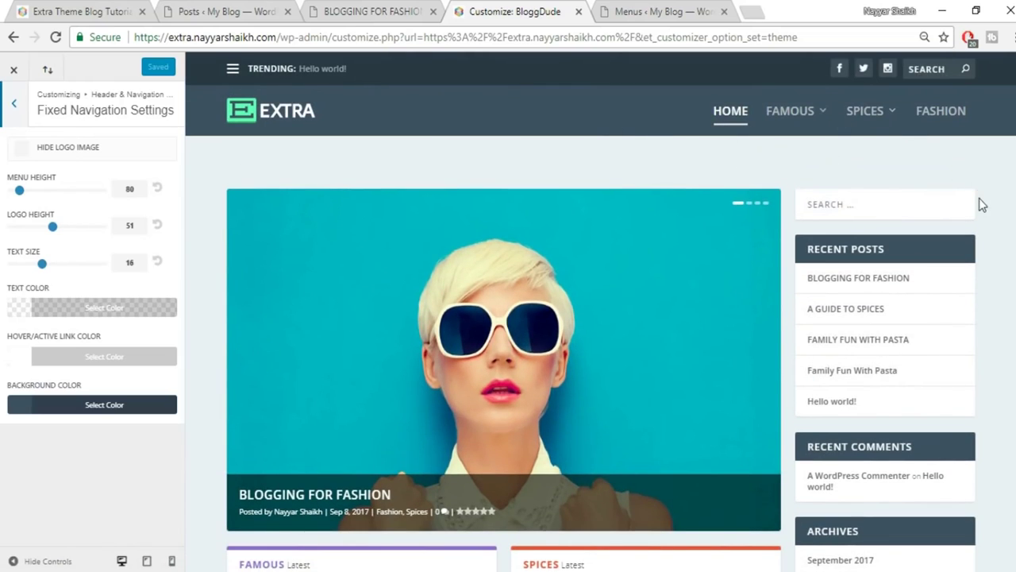
scroll(978, 204, down, 6)
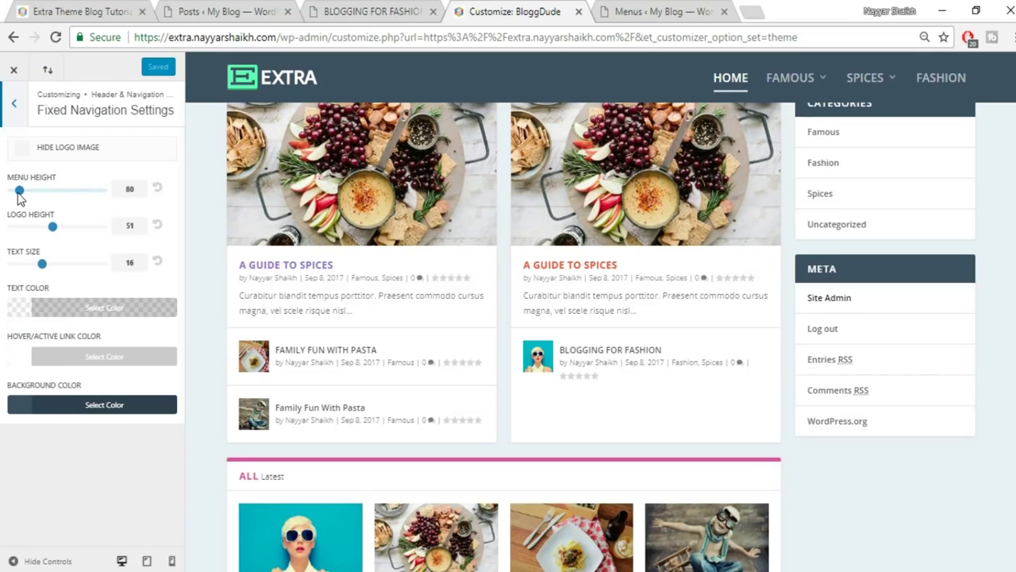
drag(19, 191, 4, 193)
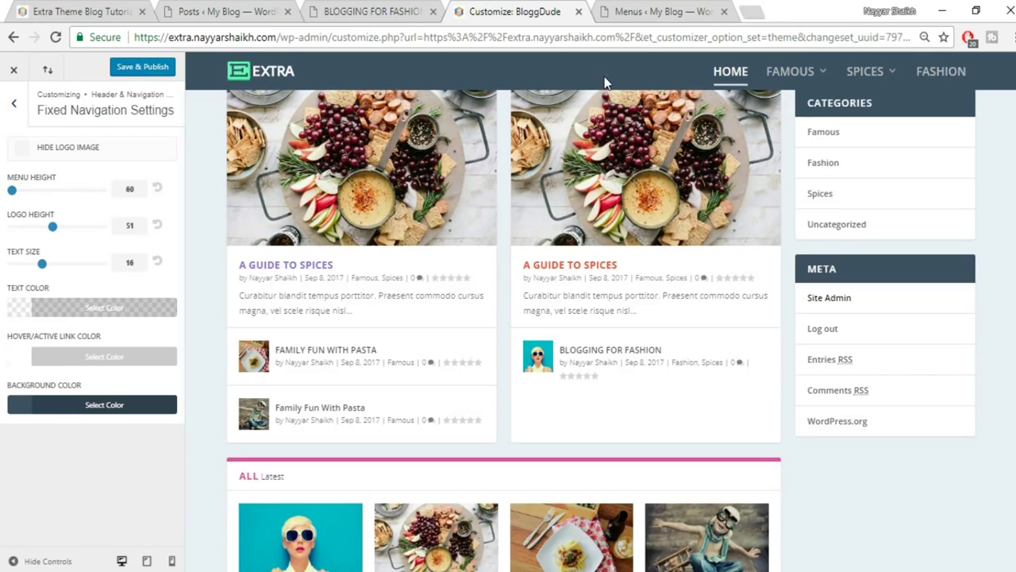
drag(42, 263, 35, 265)
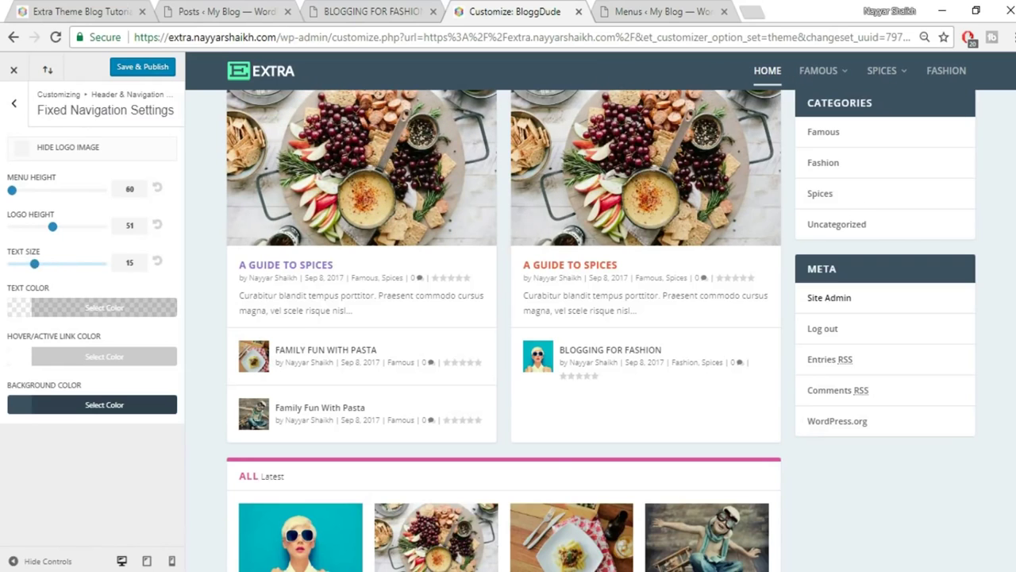
scroll(750, 129, down, 8)
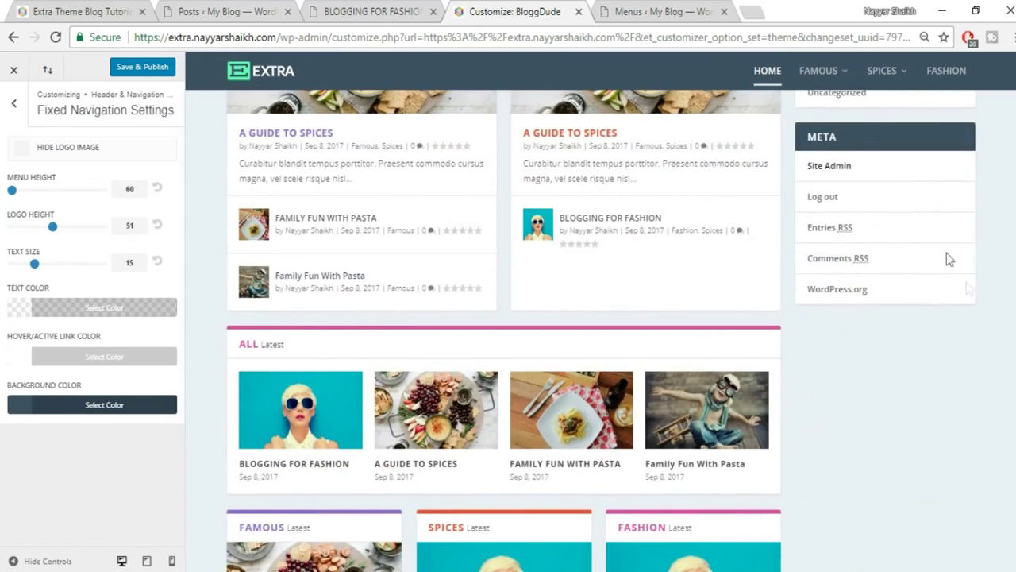
scroll(601, 330, down, 2)
scroll(601, 330, up, 4)
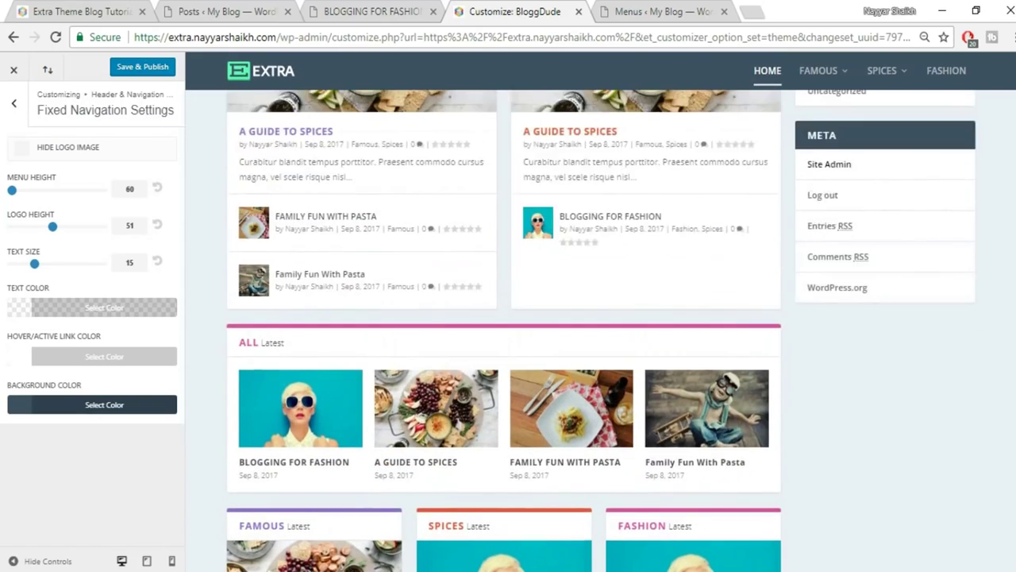
scroll(601, 330, down, 2)
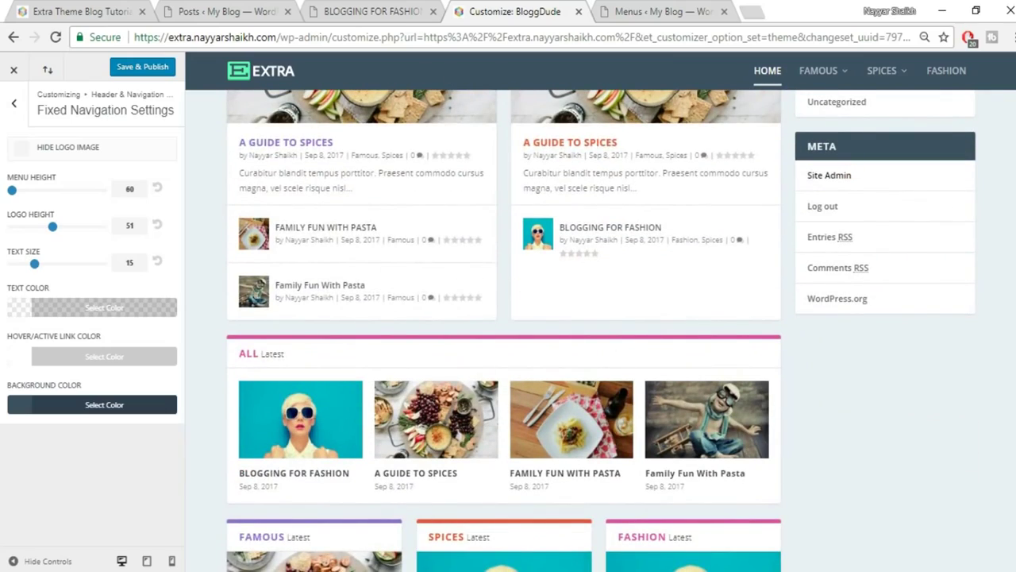
scroll(888, 73, up, 10)
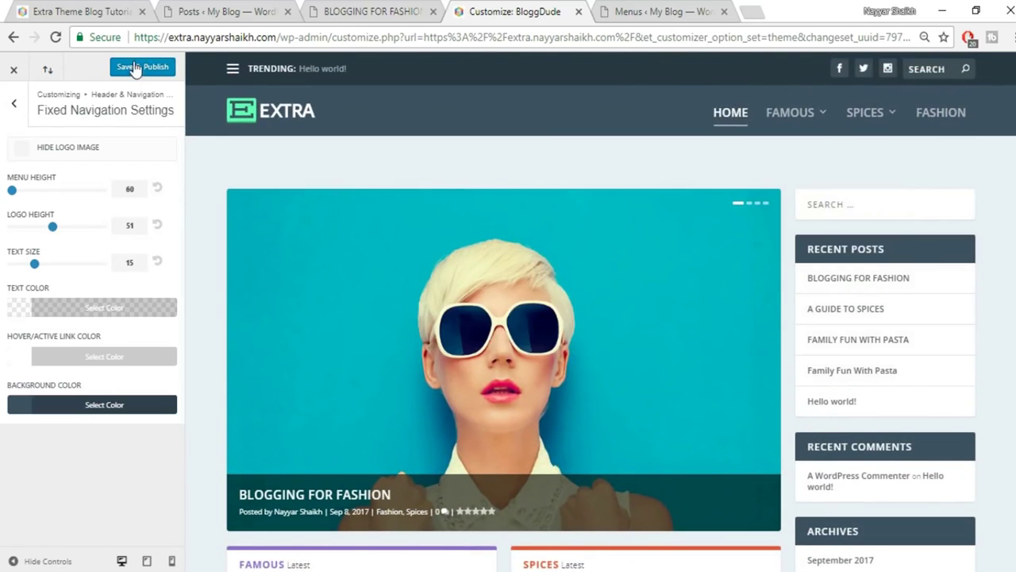
click(131, 69)
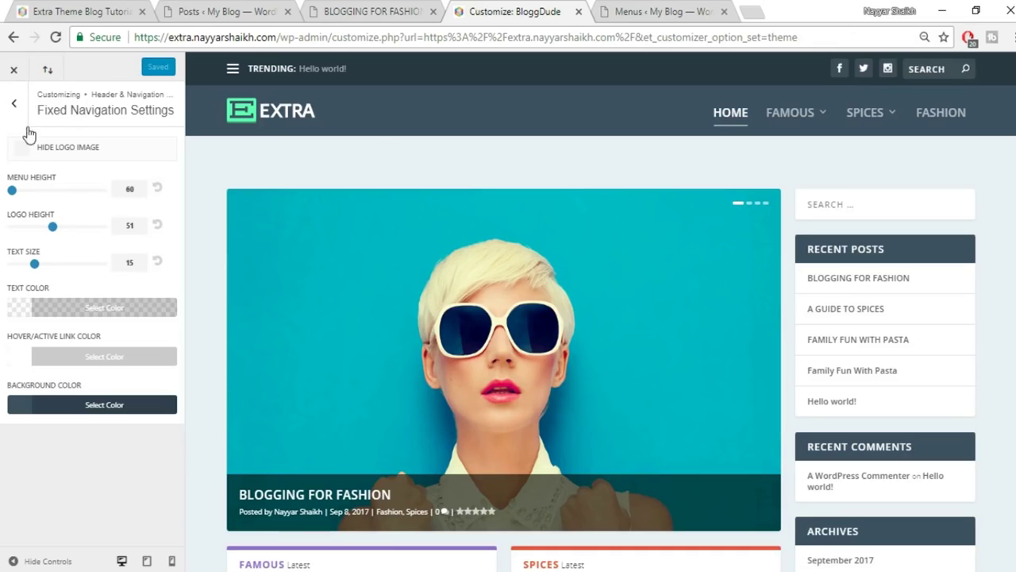
click(17, 72)
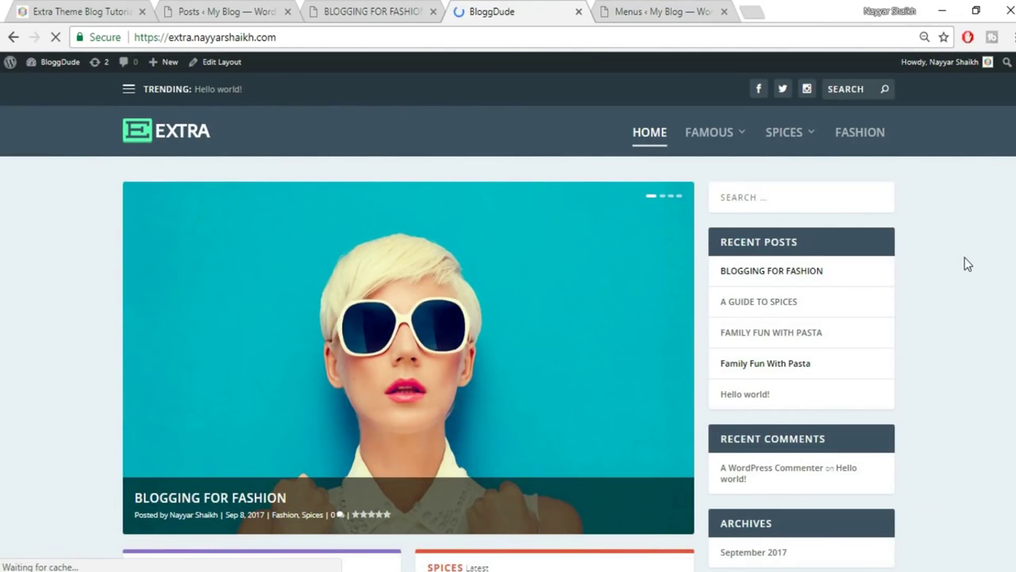
Review the reference Extra blog's sidebar widgets, then switch to the Menus admin tab.
scroll(961, 264, down, 1)
scroll(770, 332, down, 4)
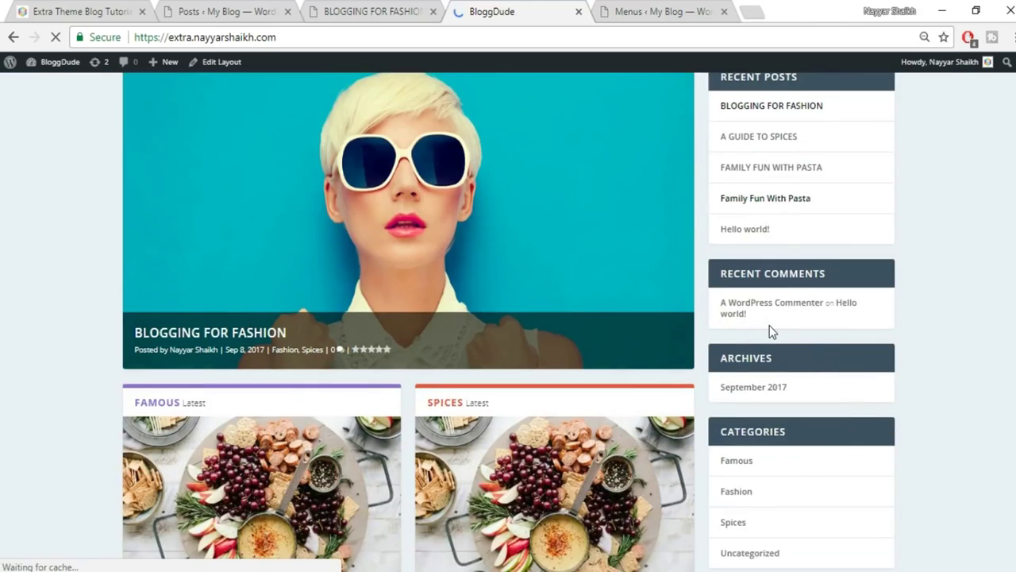
click(54, 8)
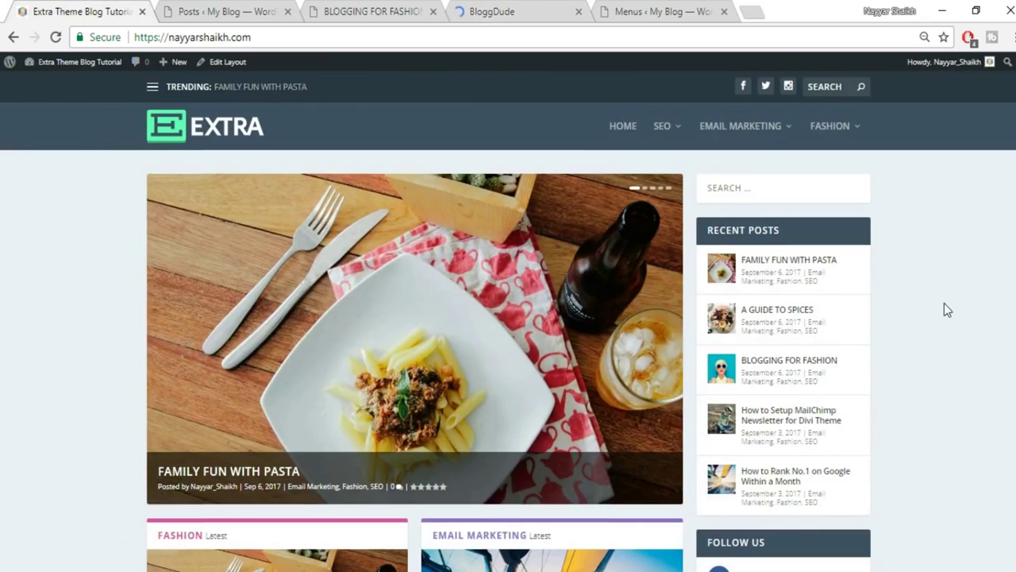
scroll(943, 303, down, 2)
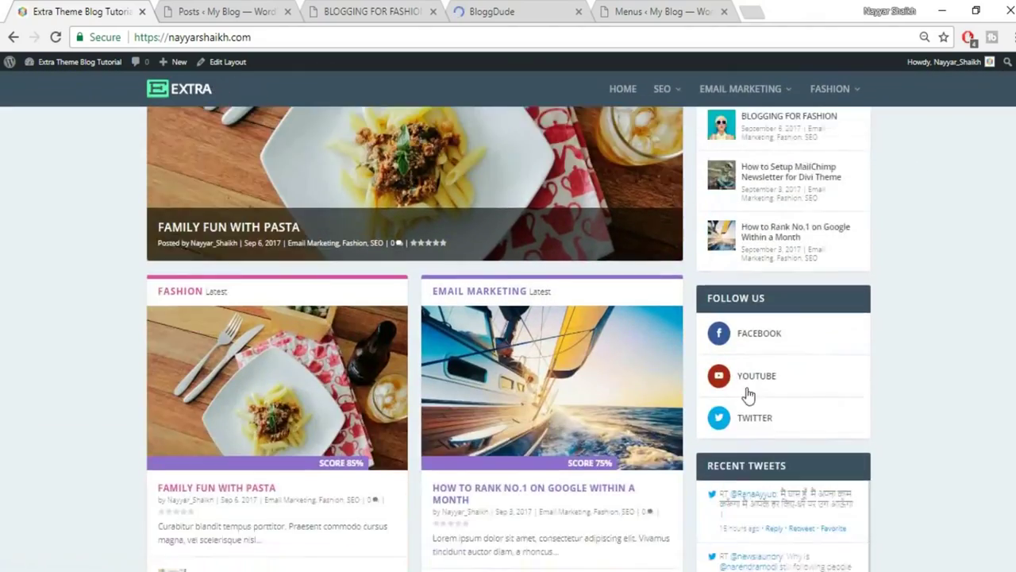
scroll(748, 394, down, 1)
scroll(838, 413, down, 1)
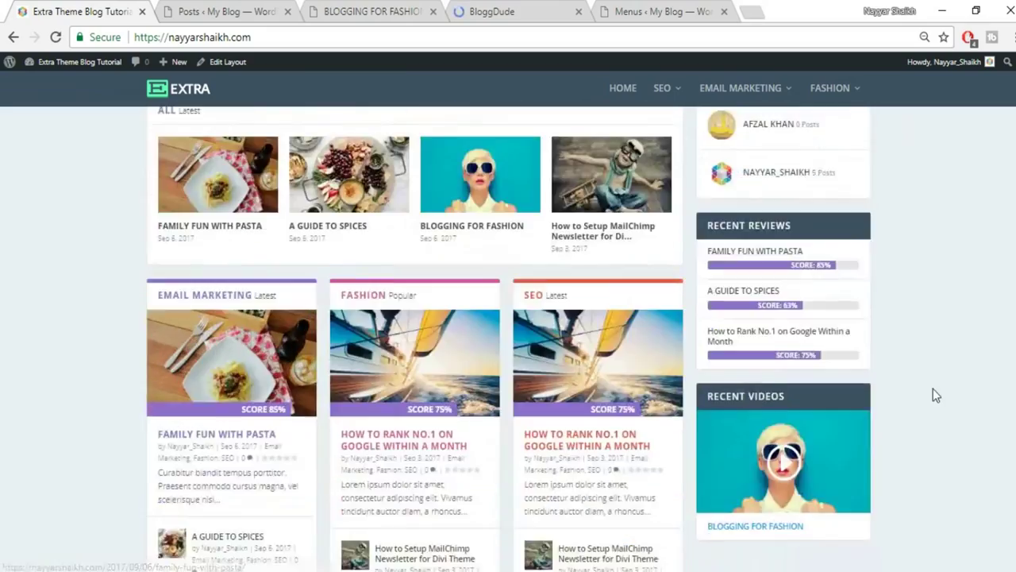
scroll(933, 388, up, 10)
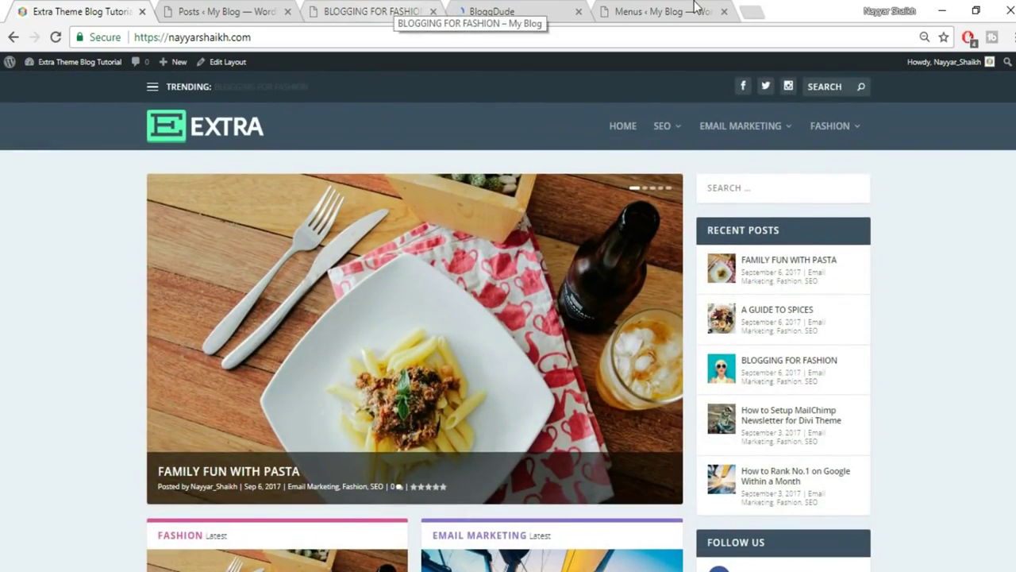
click(659, 11)
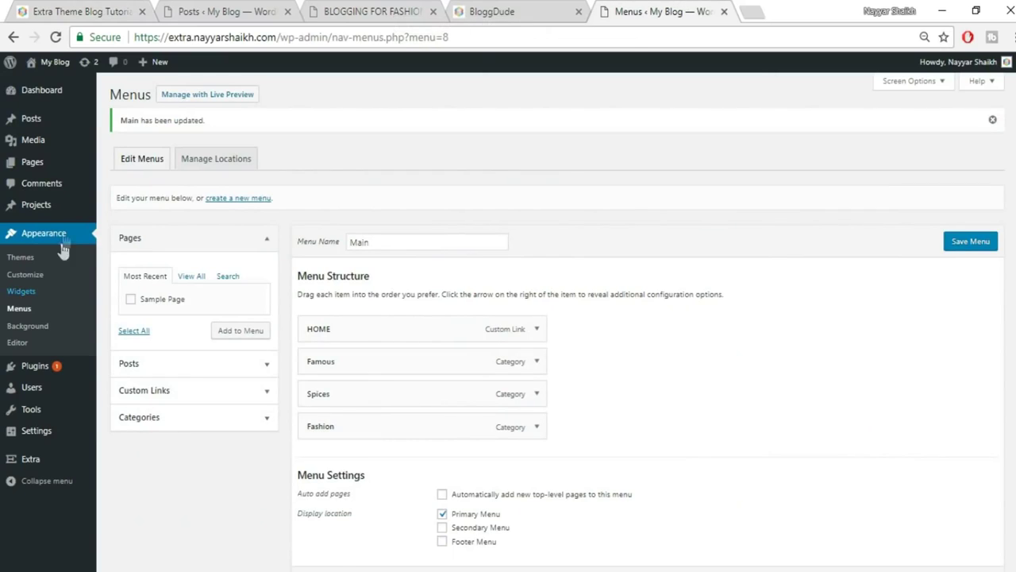
On the Widgets page, delete the Recent Posts widget from the Main Sidebar.
click(48, 294)
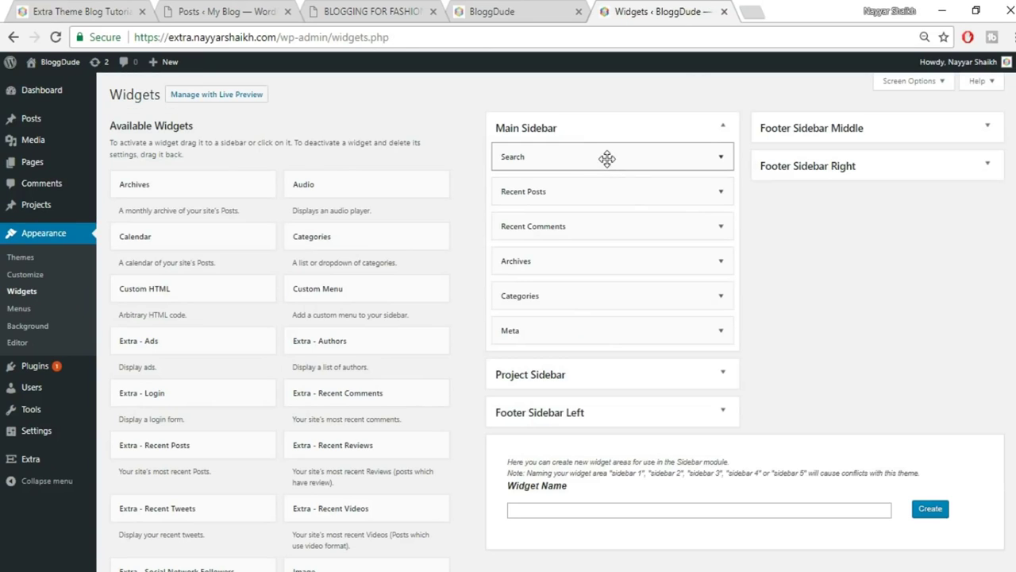
click(714, 194)
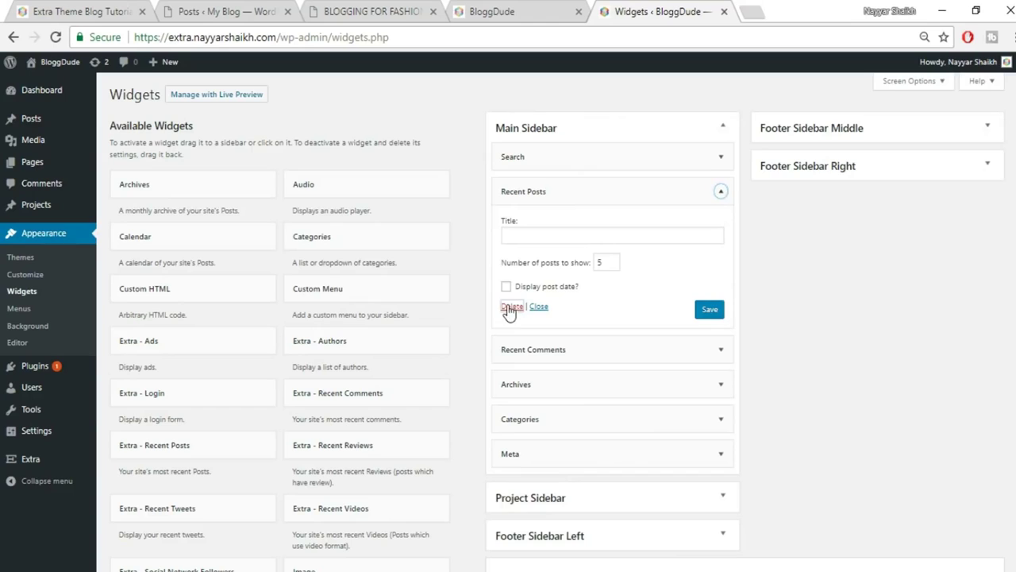
click(508, 13)
key(F5)
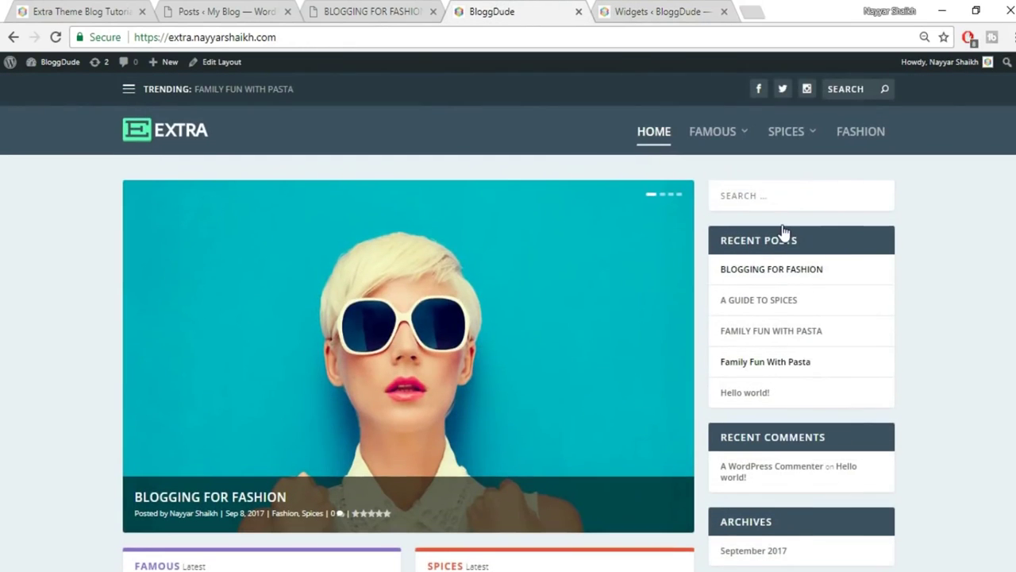
click(681, 10)
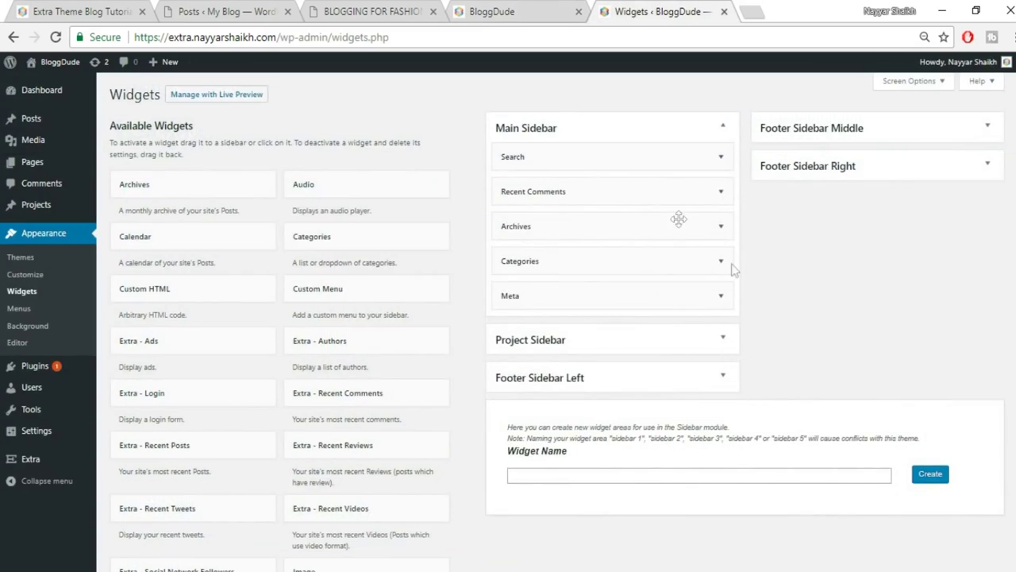
Remove Recent Comments, Archives, Categories and Meta, leaving only Search in the Main Sidebar.
click(692, 191)
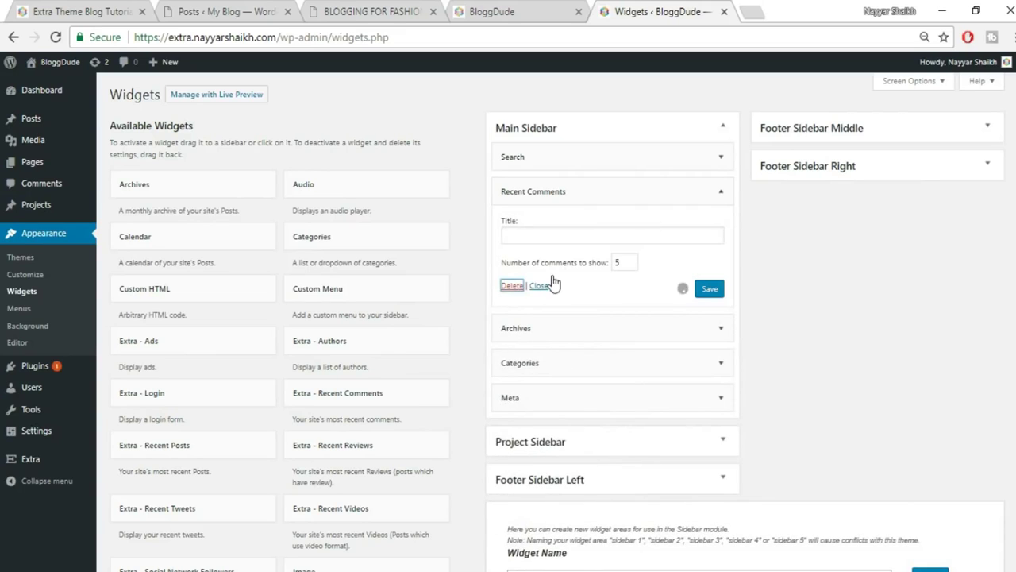
click(721, 191)
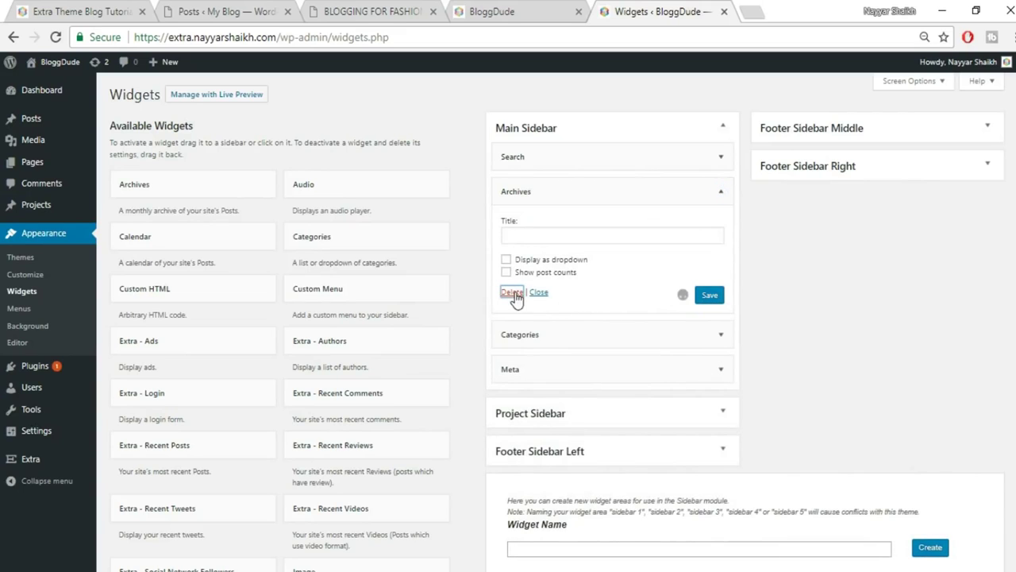
click(512, 292)
click(721, 191)
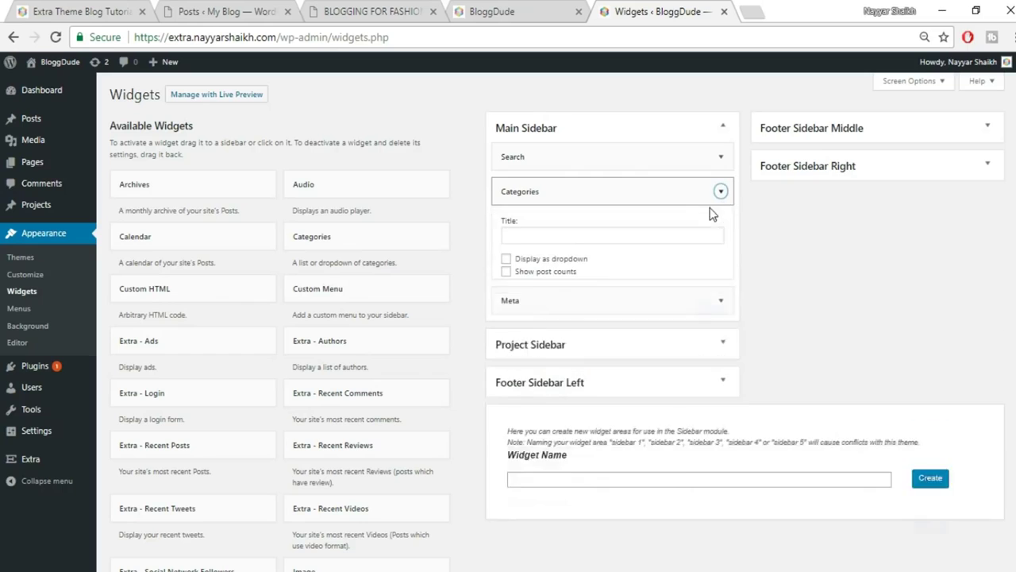
click(507, 304)
click(721, 192)
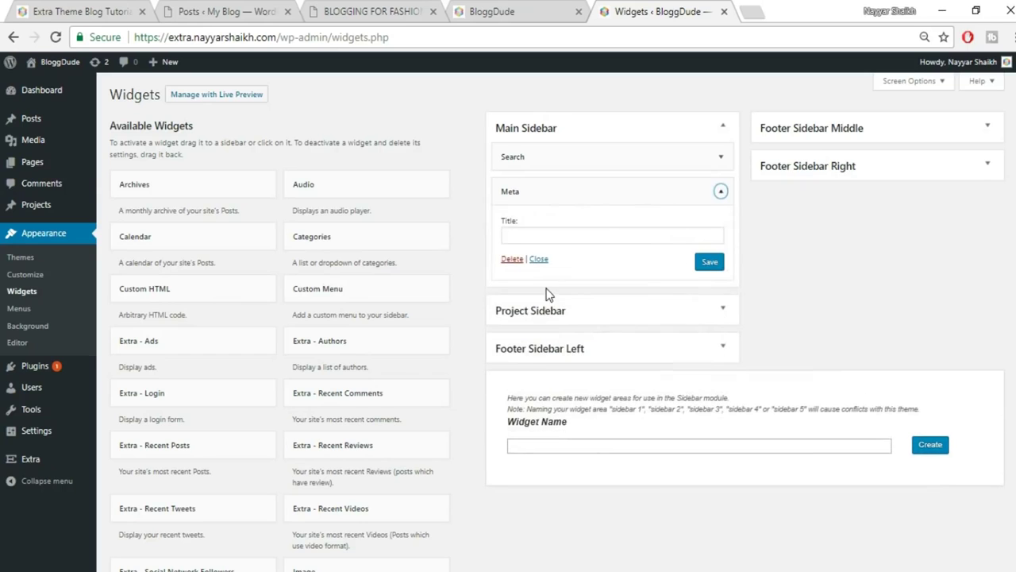
click(512, 259)
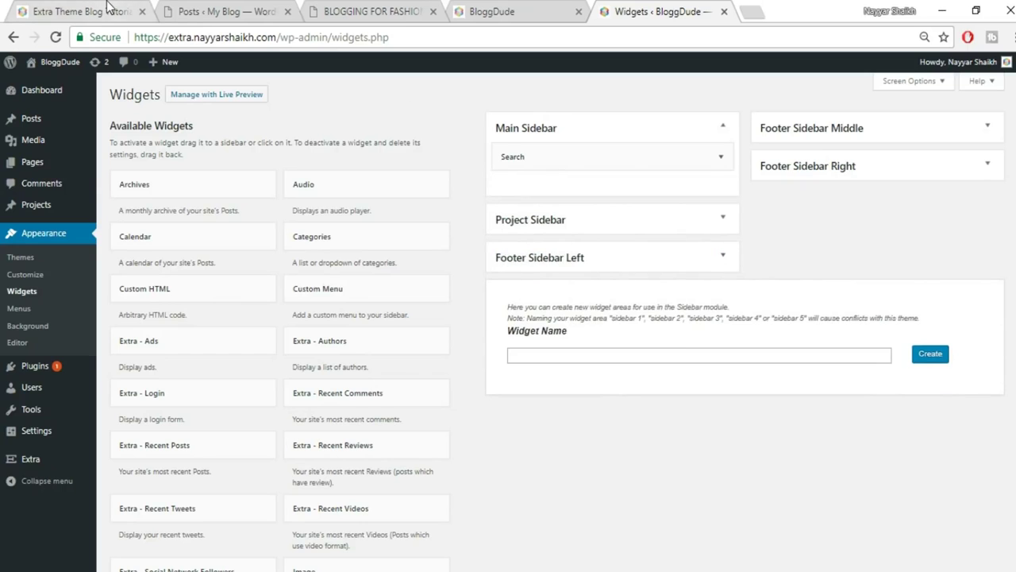
Add an Extra - Recent Posts widget to the Main Sidebar.
click(111, 11)
click(650, 8)
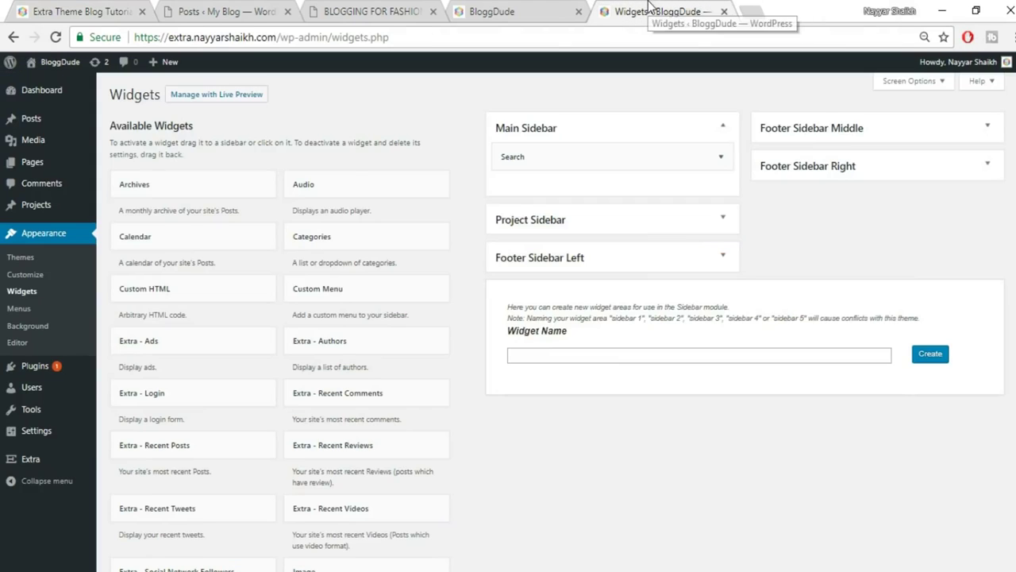
scroll(412, 278, down, 1)
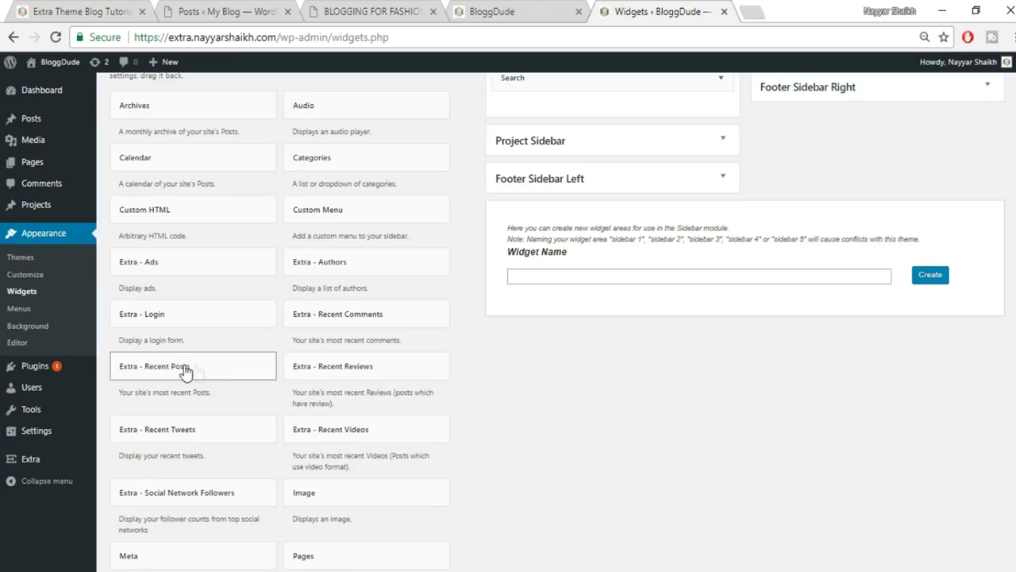
click(213, 372)
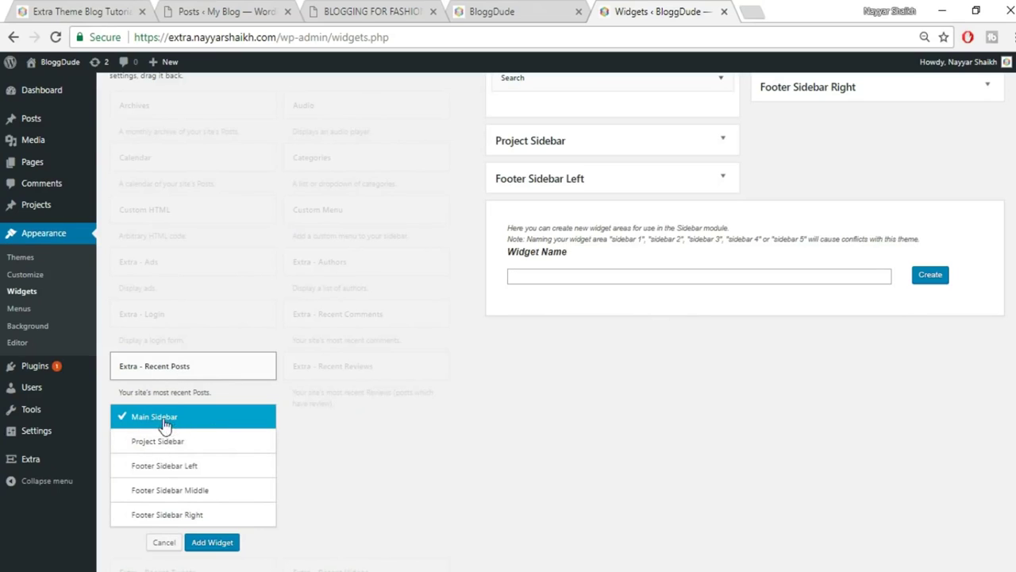
click(215, 542)
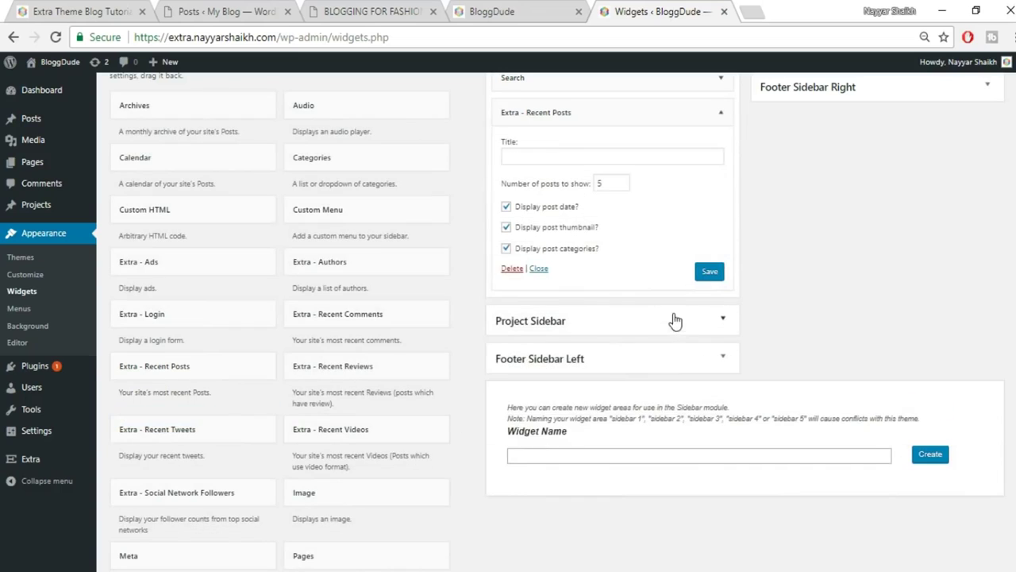
scroll(702, 278, up, 1)
Title it RECENT POSTS, copied from the reference site, keep 5 posts, and save.
click(655, 235)
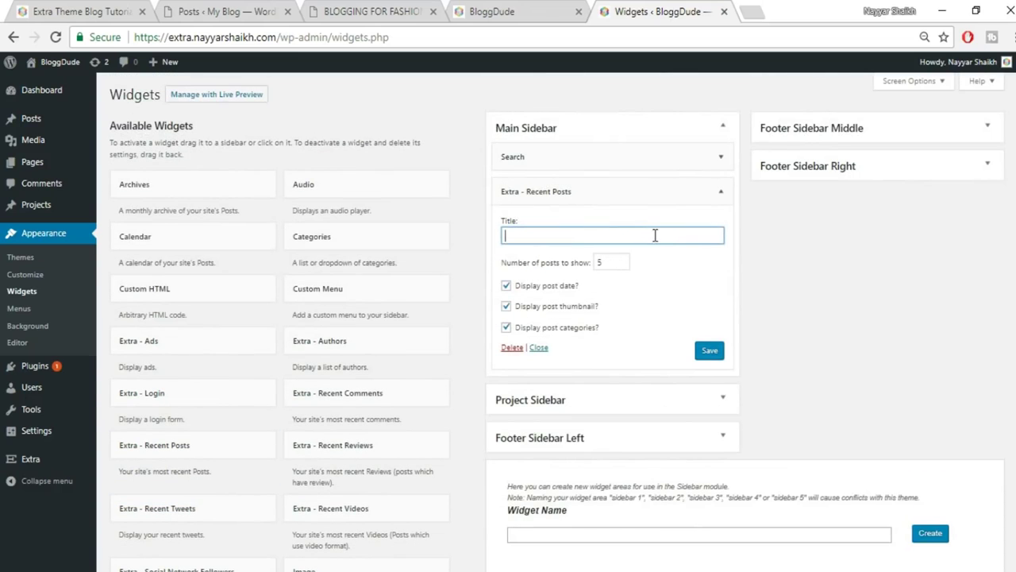
key(ctrl+1)
drag(799, 231, 695, 236)
key(ctrl+c)
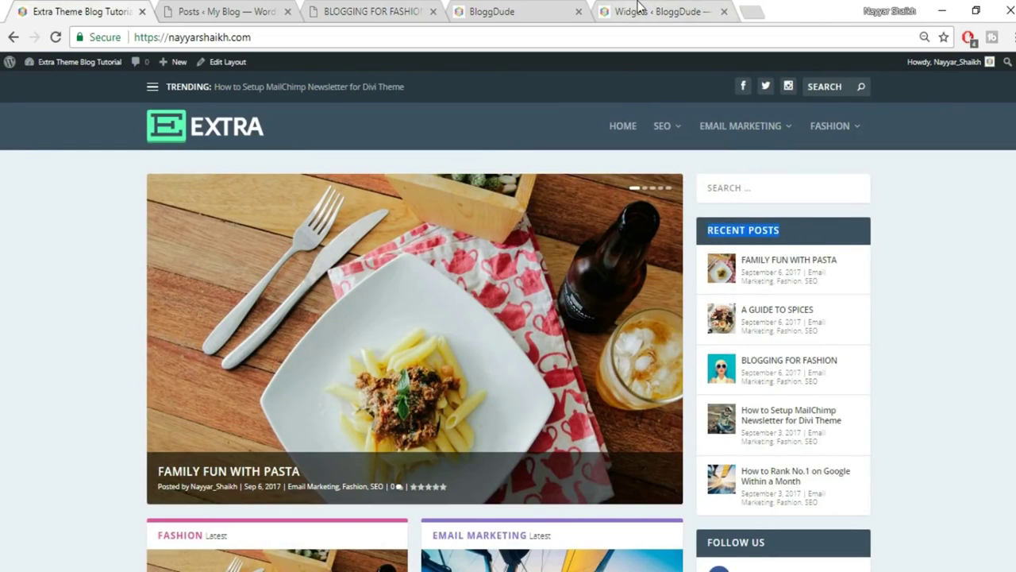
click(654, 10)
key(ctrl+v)
click(628, 315)
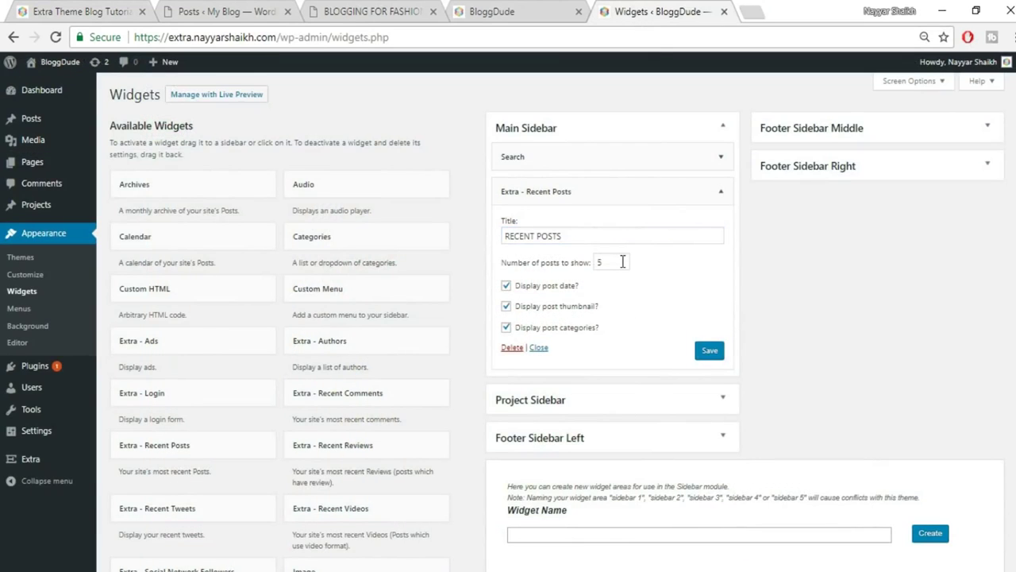
drag(623, 261, 593, 262)
click(709, 350)
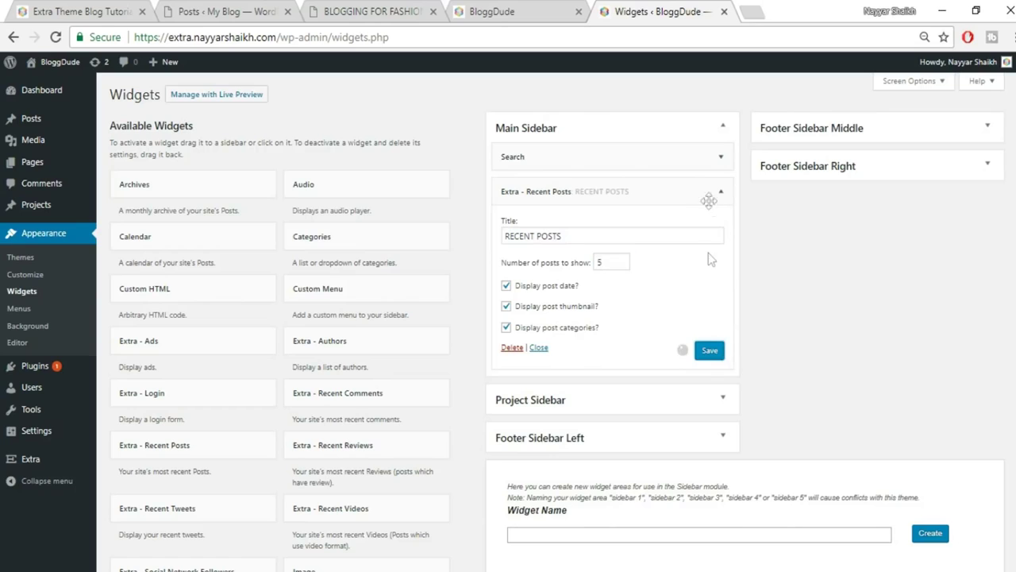
Collapse the widget and compare the sidebar with the reference site.
click(720, 192)
click(127, 11)
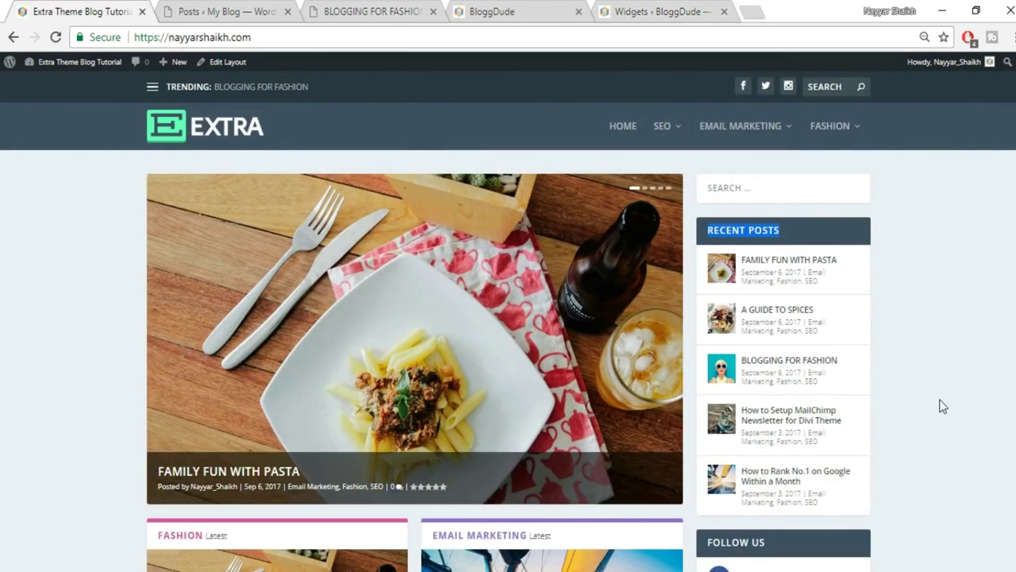
scroll(921, 408, down, 3)
click(639, 10)
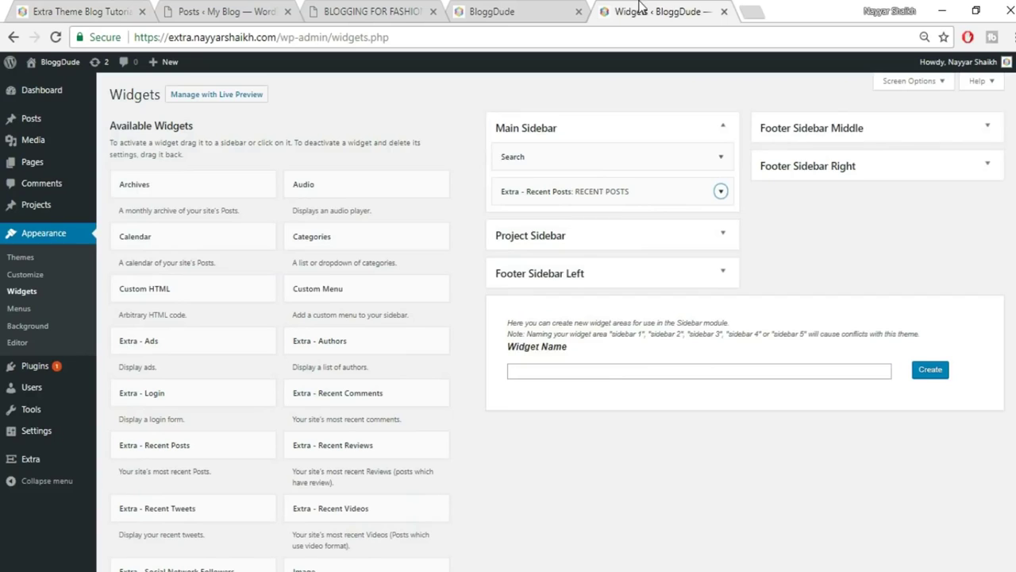
scroll(540, 384, down, 3)
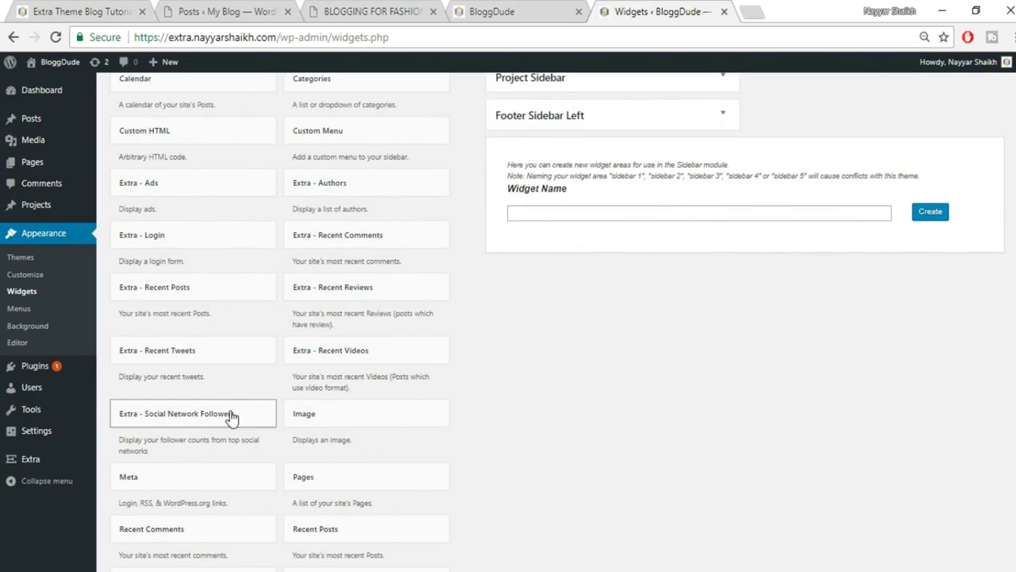
Add an Extra - Social Network Followers widget to the Main Sidebar.
scroll(230, 422, down, 1)
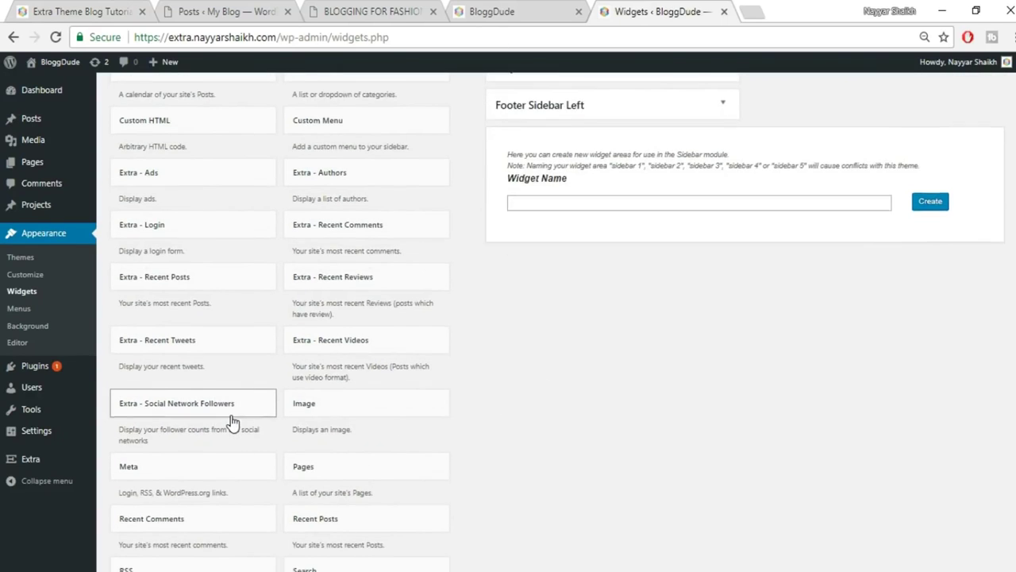
click(231, 338)
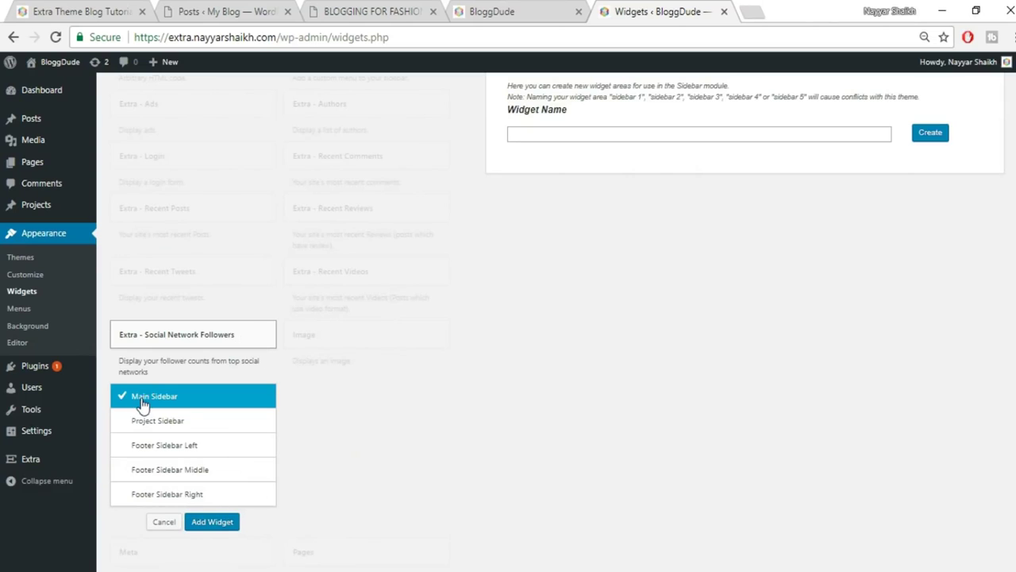
click(211, 522)
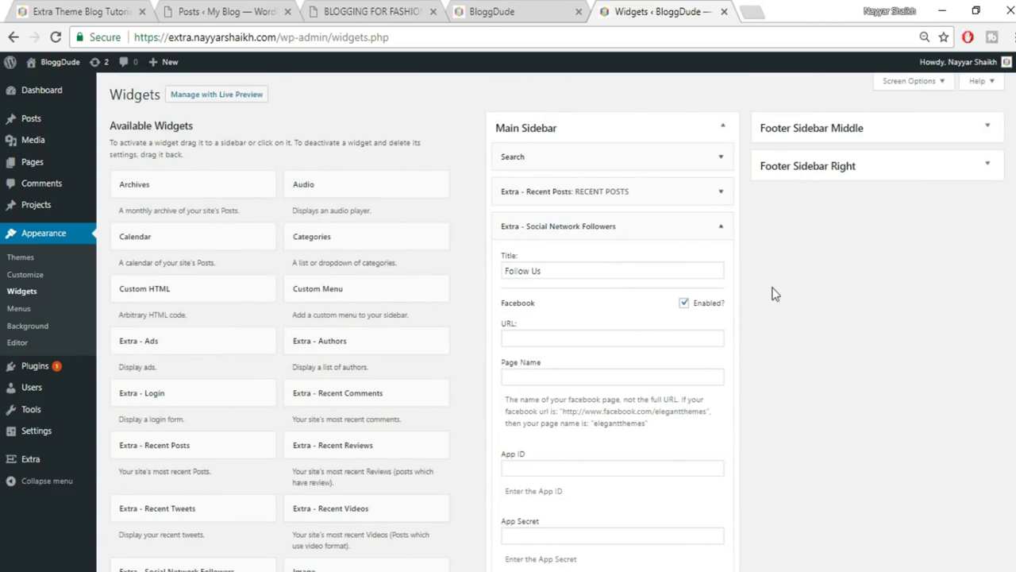
Fill its Facebook URL field with the owner's Facebook profile address looked up in a new tab.
click(553, 338)
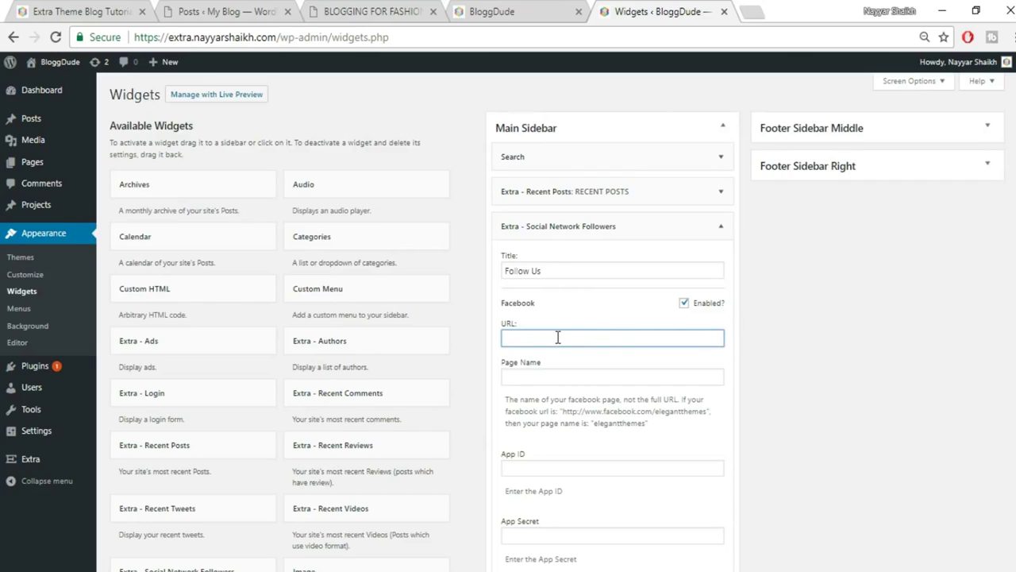
click(757, 10)
text(fa)
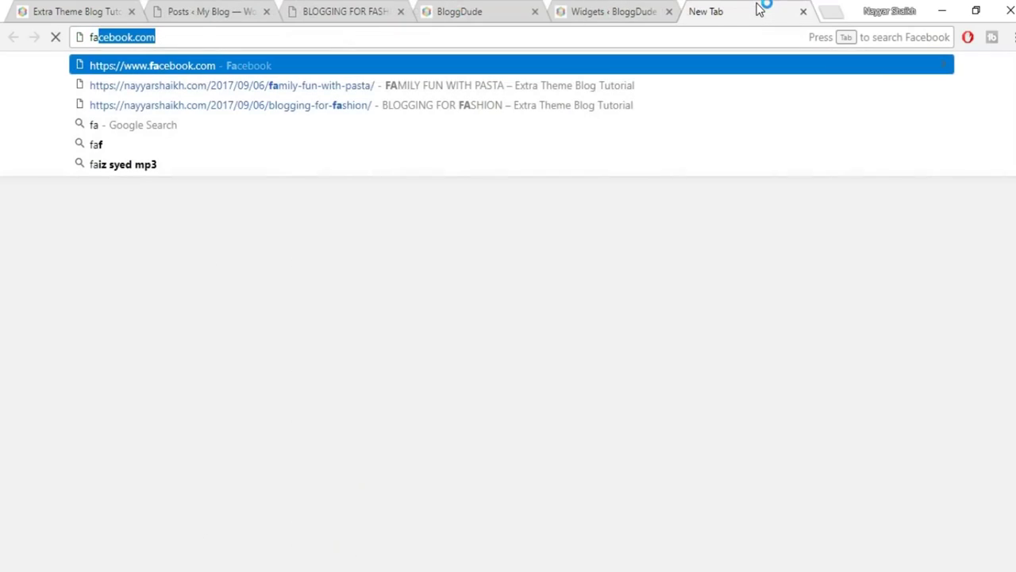
key(Right)
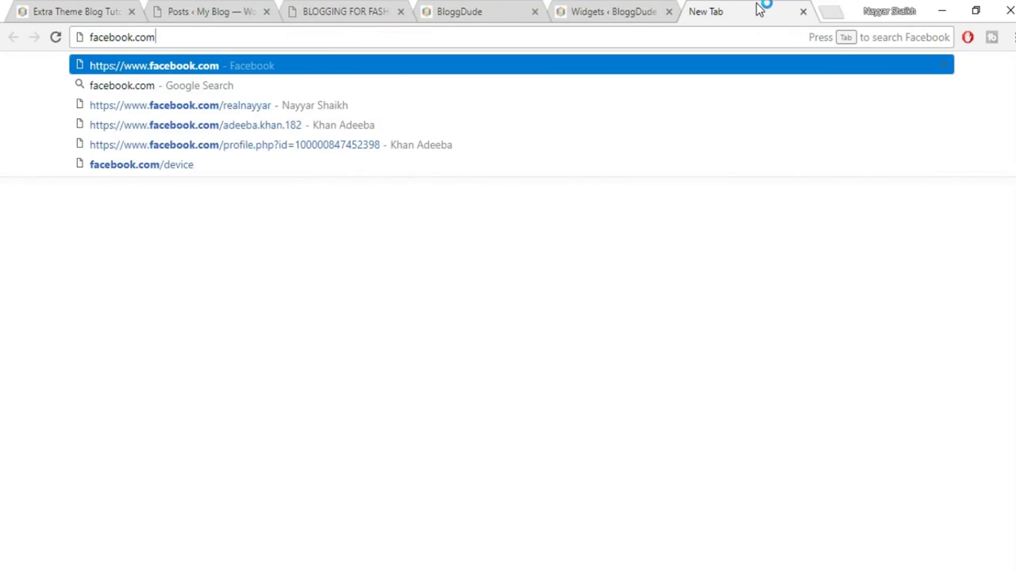
key(Down)
key(Down)
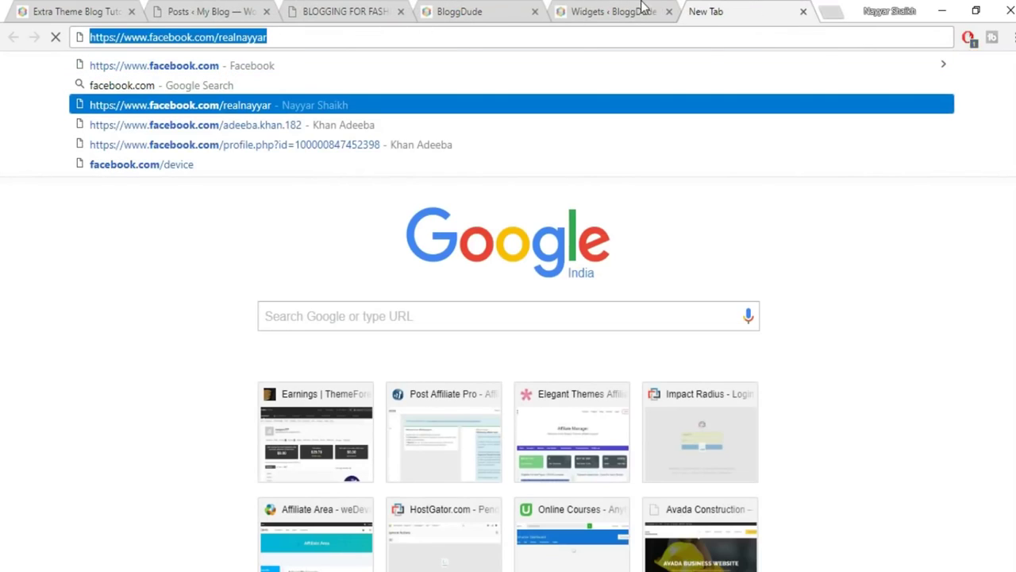
click(641, 9)
key(ctrl+v)
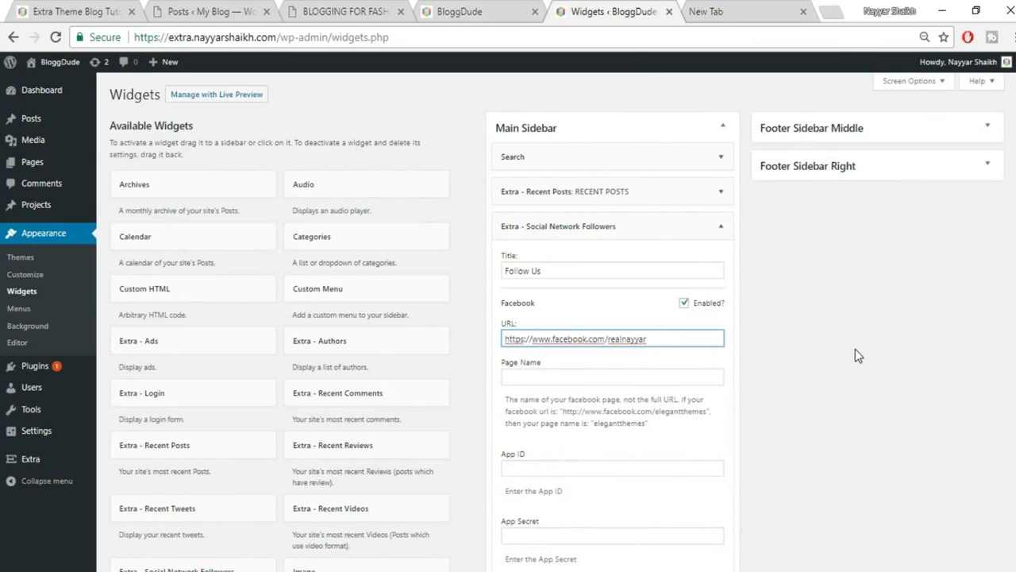
scroll(855, 350, down, 1)
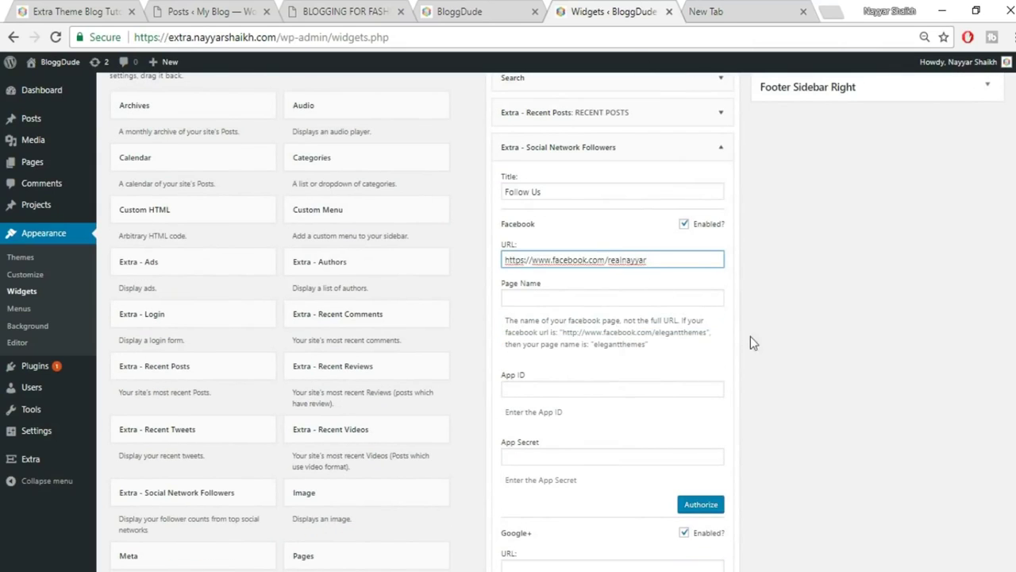
scroll(767, 400, down, 5)
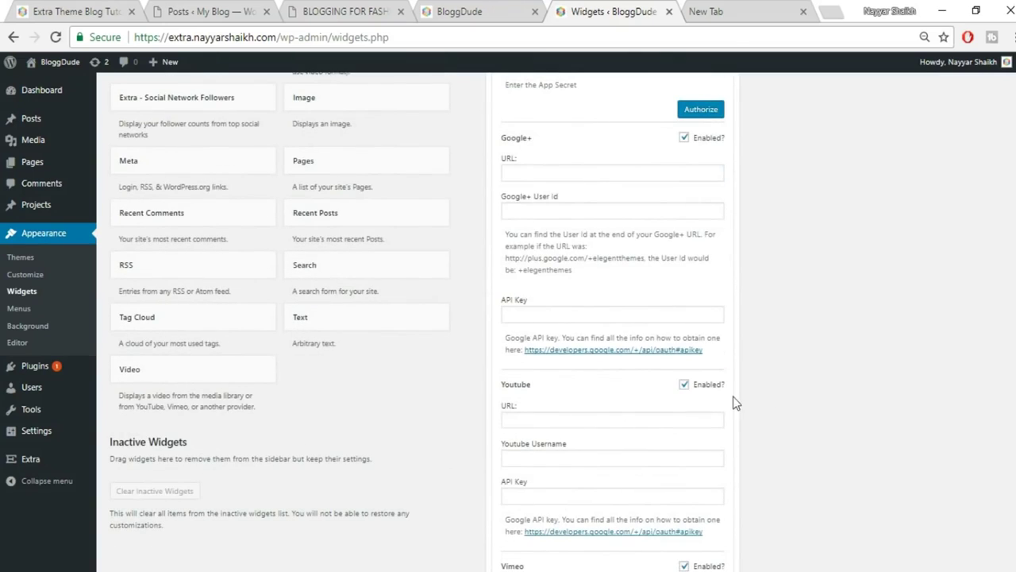
scroll(574, 270, up, 2)
scroll(728, 334, down, 2)
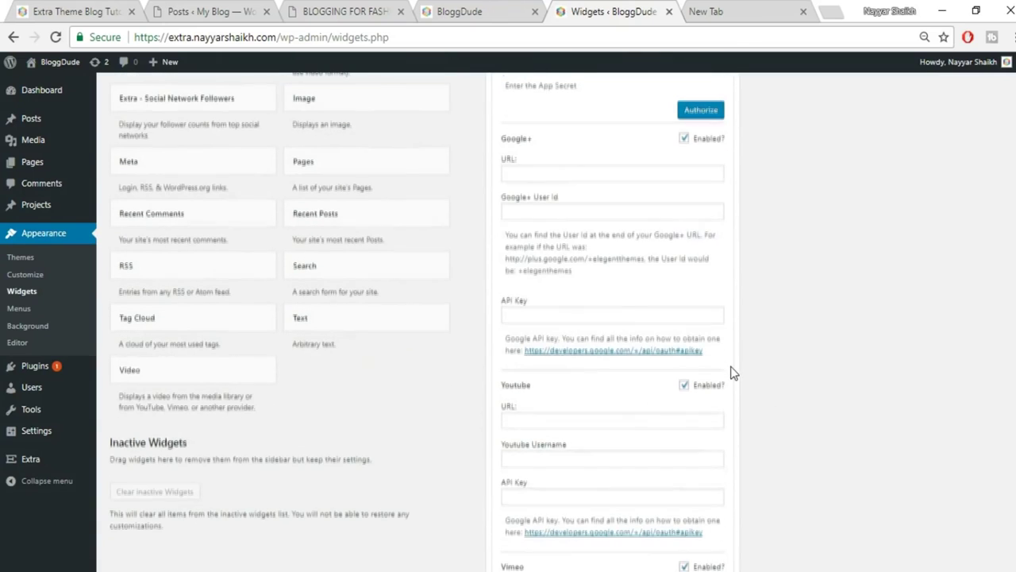
scroll(591, 283, down, 3)
Fill the Youtube URL field with the owner's full YouTube channel address.
click(709, 12)
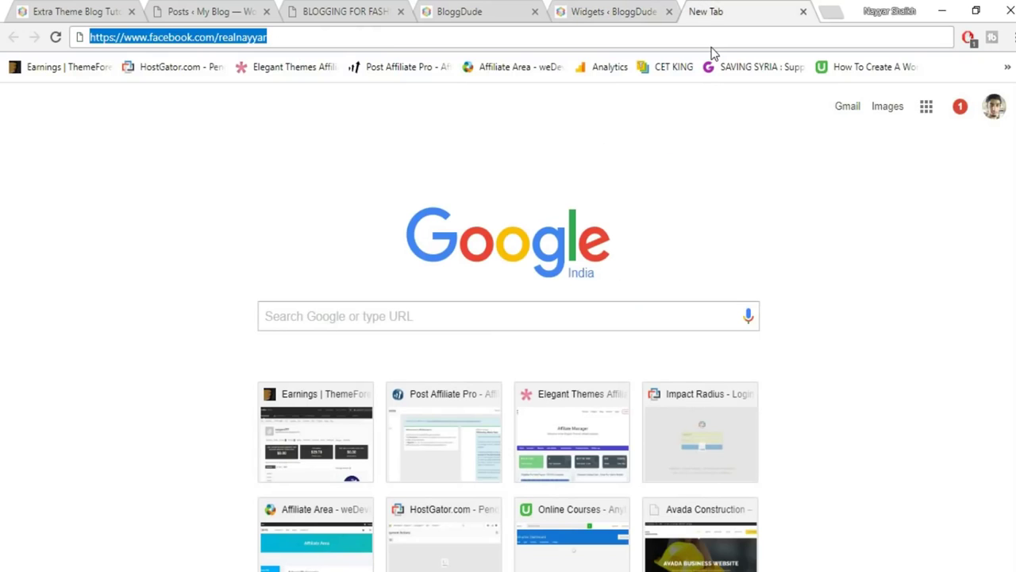
text(y)
key(End)
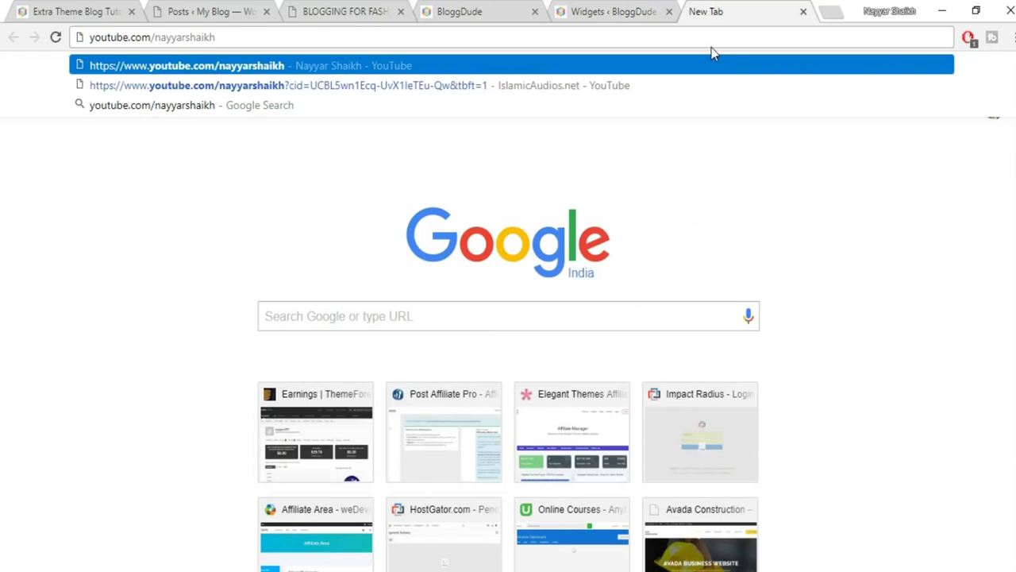
key(ctrl+a)
key(ctrl+c)
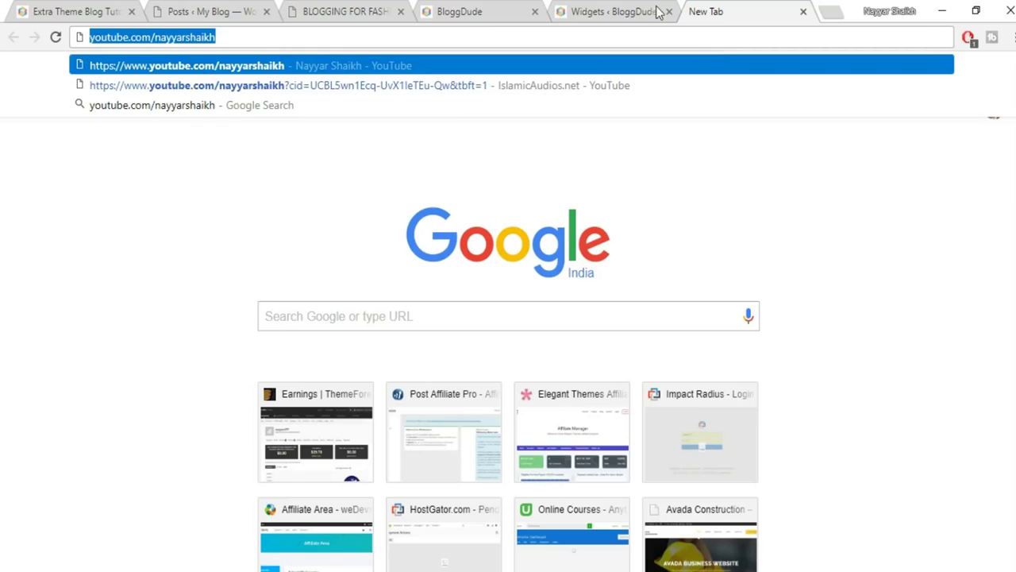
click(657, 11)
click(584, 188)
key(ctrl+v)
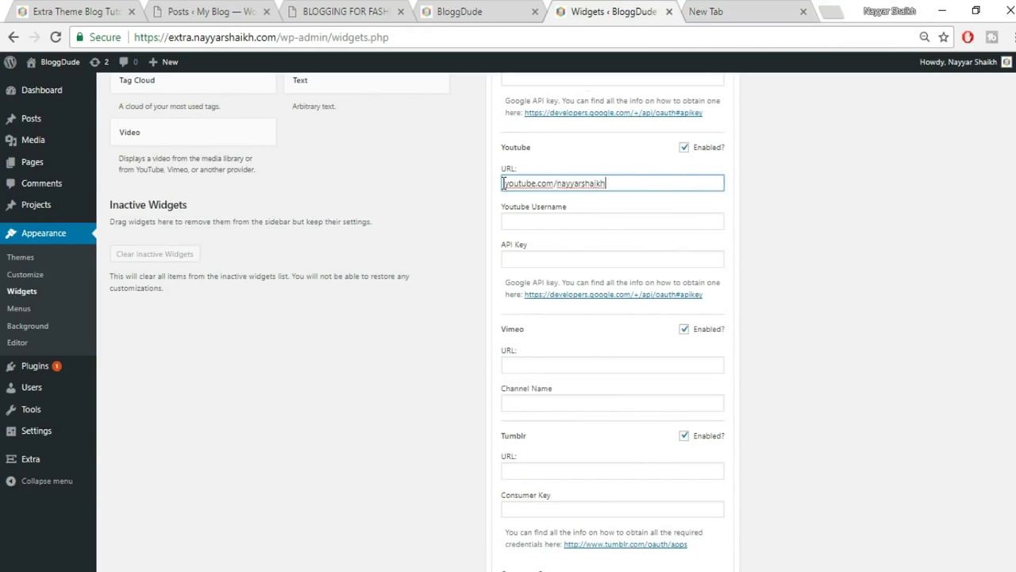
click(717, 9)
key(Return)
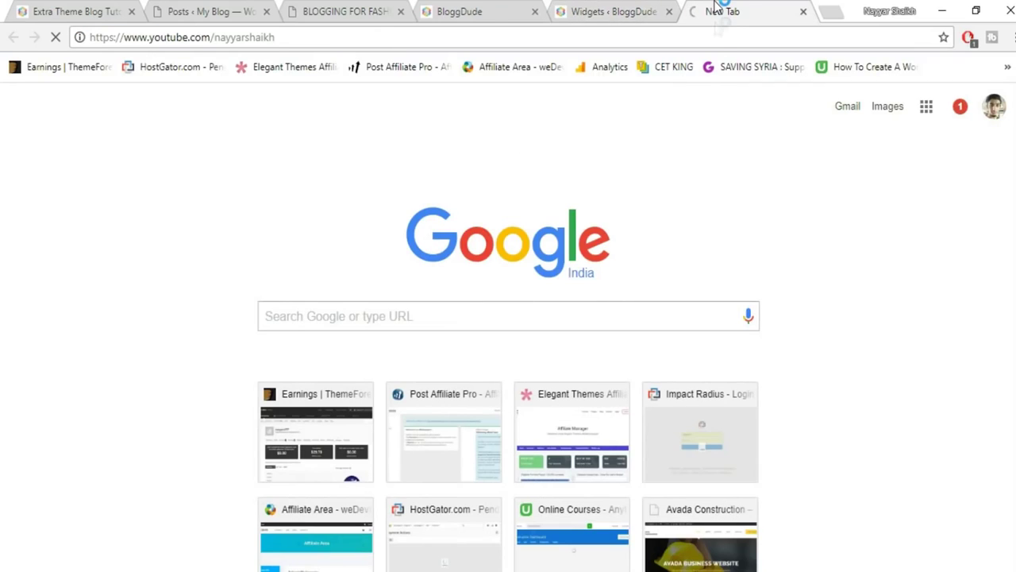
click(696, 44)
key(ctrl+c)
click(640, 12)
click(624, 184)
key(ctrl+a)
key(ctrl+v)
scroll(881, 300, down, 1)
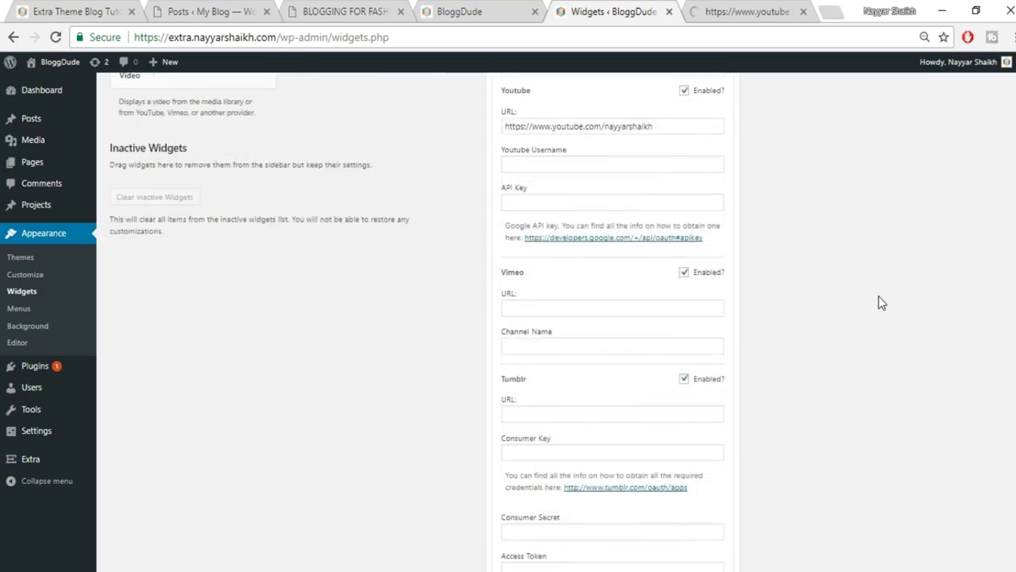
scroll(881, 302, down, 3)
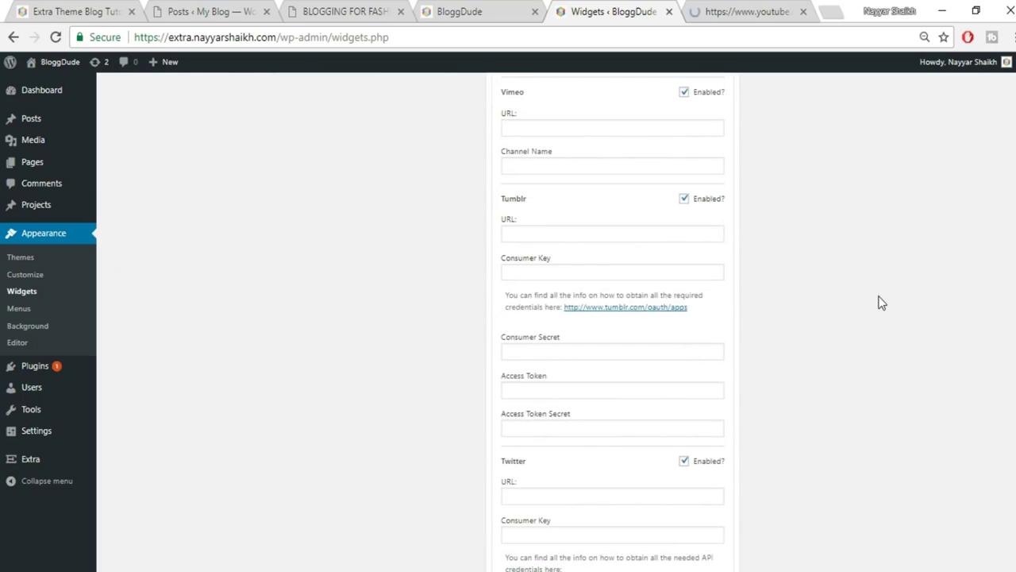
scroll(849, 310, down, 4)
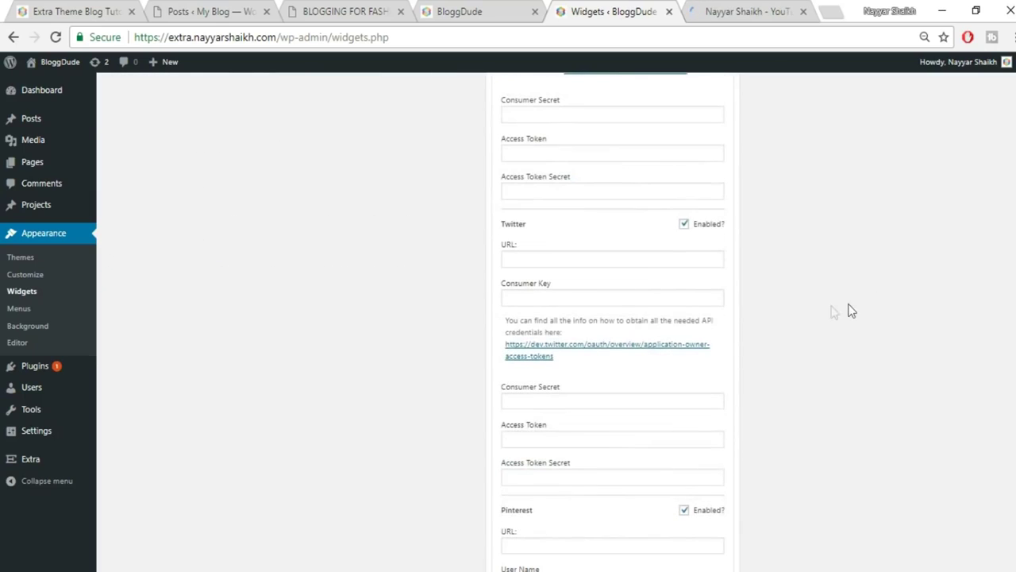
Put the owner's Twitter profile address in the Twitter URL field and save the widget.
click(723, 8)
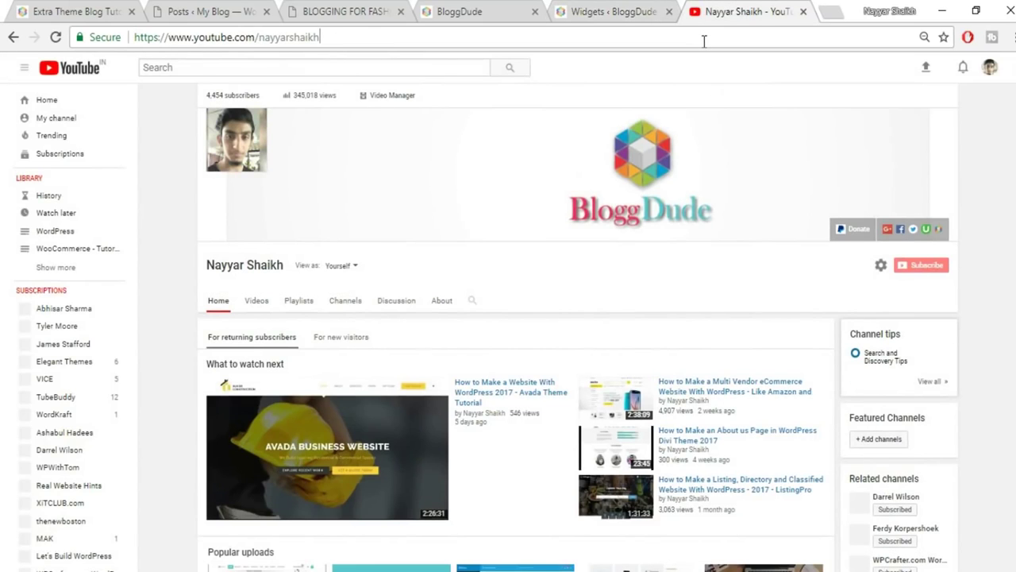
click(703, 41)
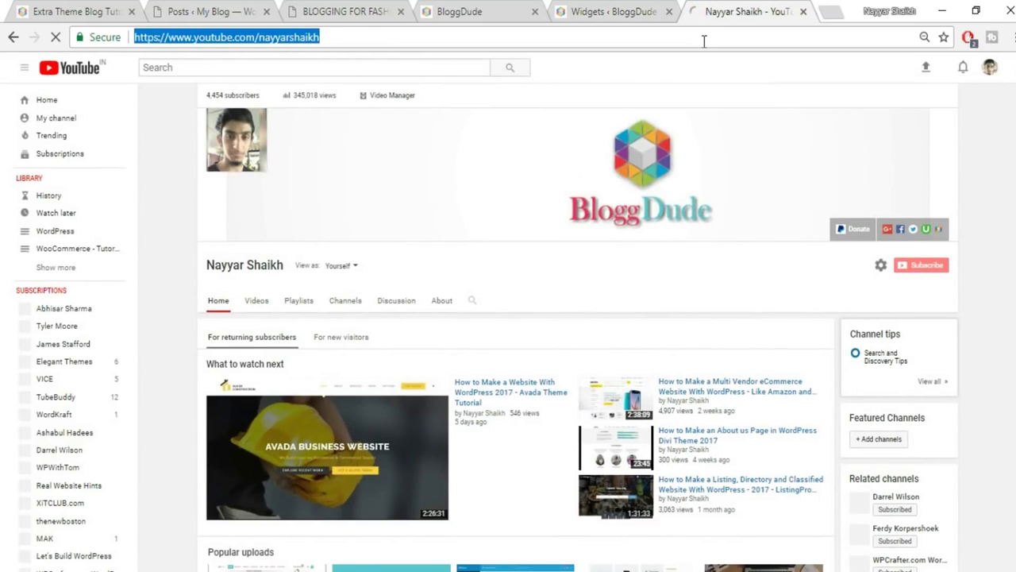
text(twitter.com)
key(Down)
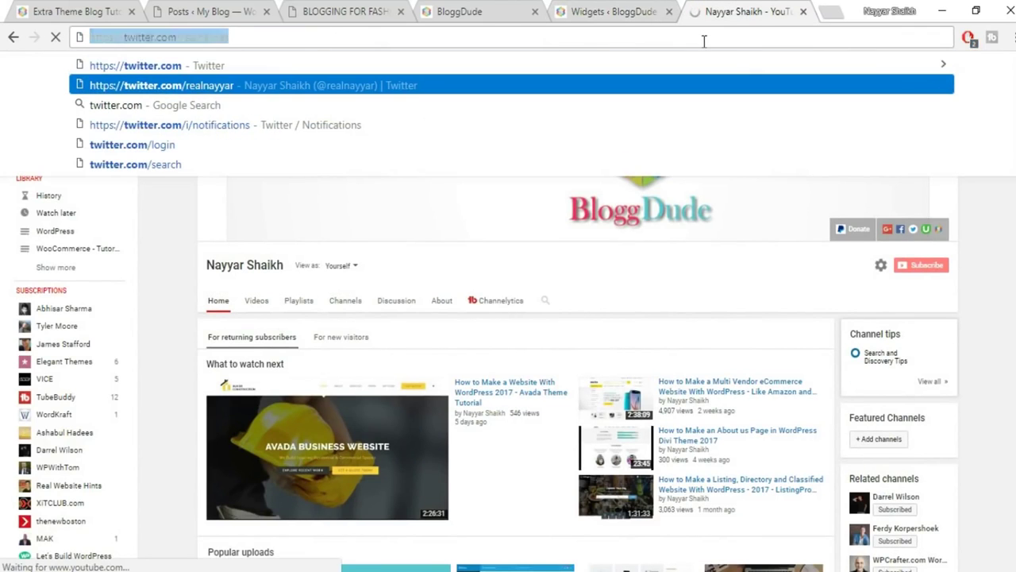
click(607, 11)
click(578, 260)
text(https://twitter.com/realnayyar)
scroll(768, 369, down, 10)
click(708, 311)
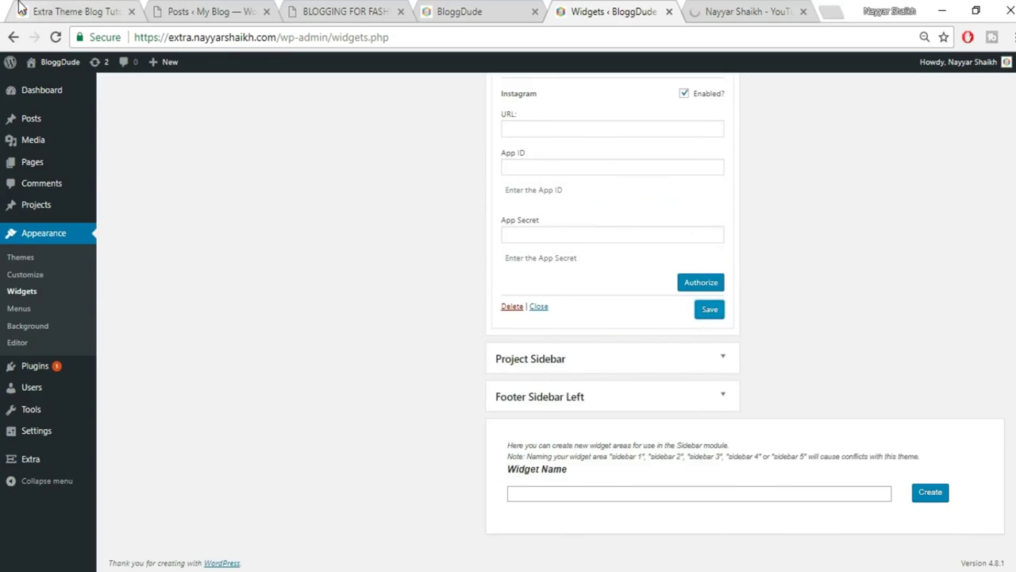
Check the live homepage sidebar, then return to the Widgets page.
click(24, 11)
scroll(996, 354, down, 3)
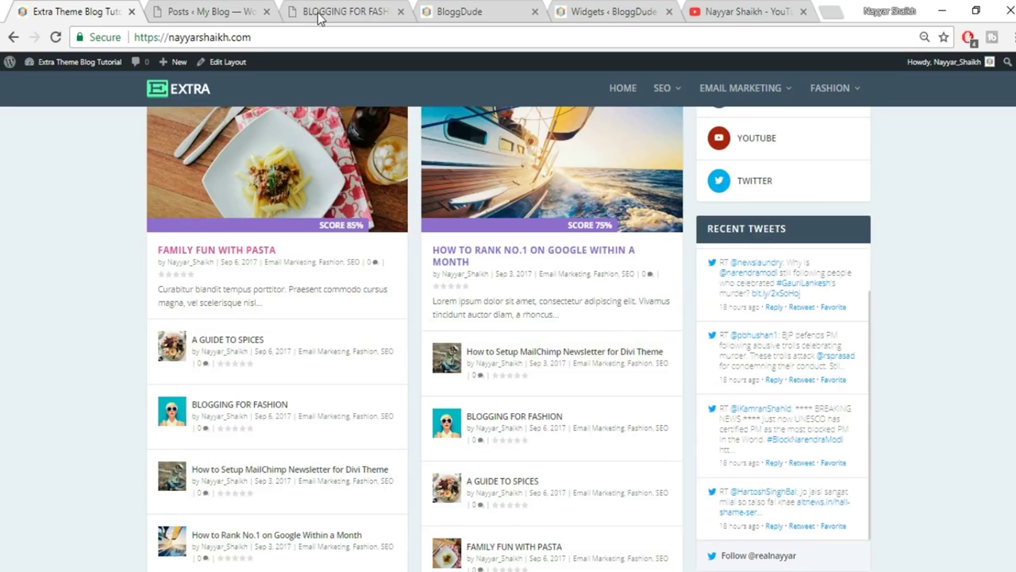
click(610, 7)
scroll(836, 349, up, 10)
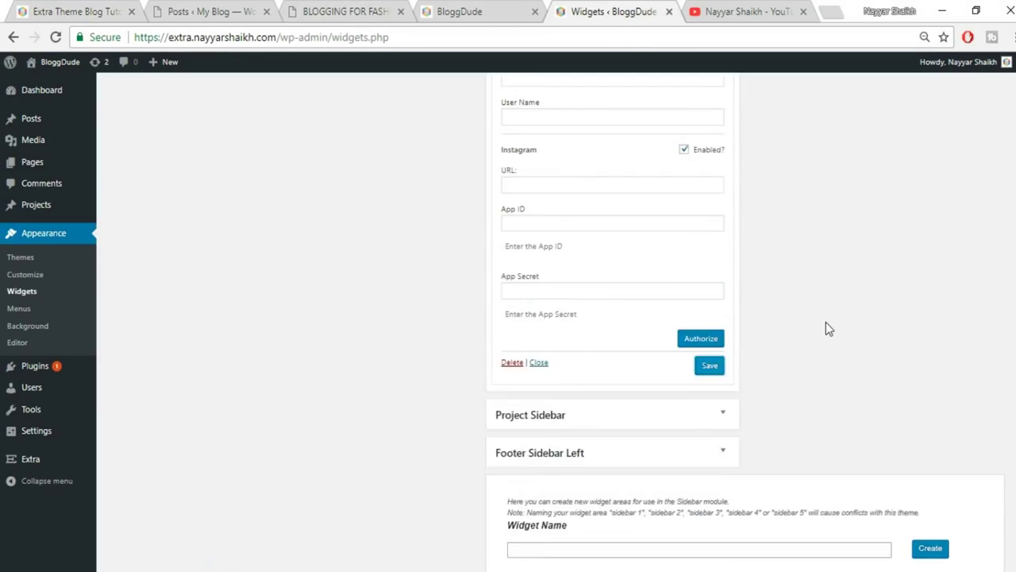
scroll(806, 322, up, 6)
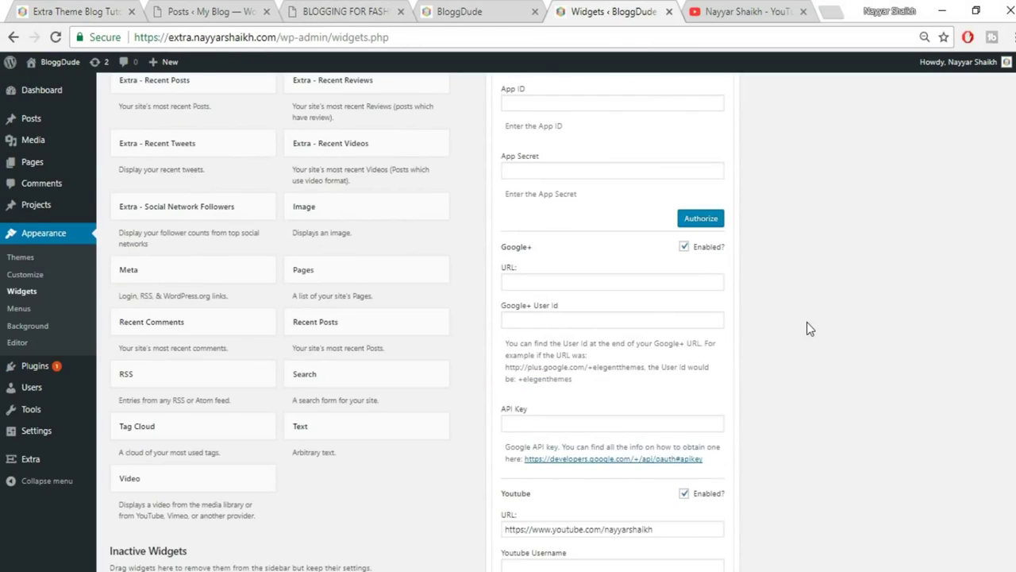
Collapse Social Network Followers and add Extra - Recent Tweets, showing 5 tweets, to the Main Sidebar.
click(721, 178)
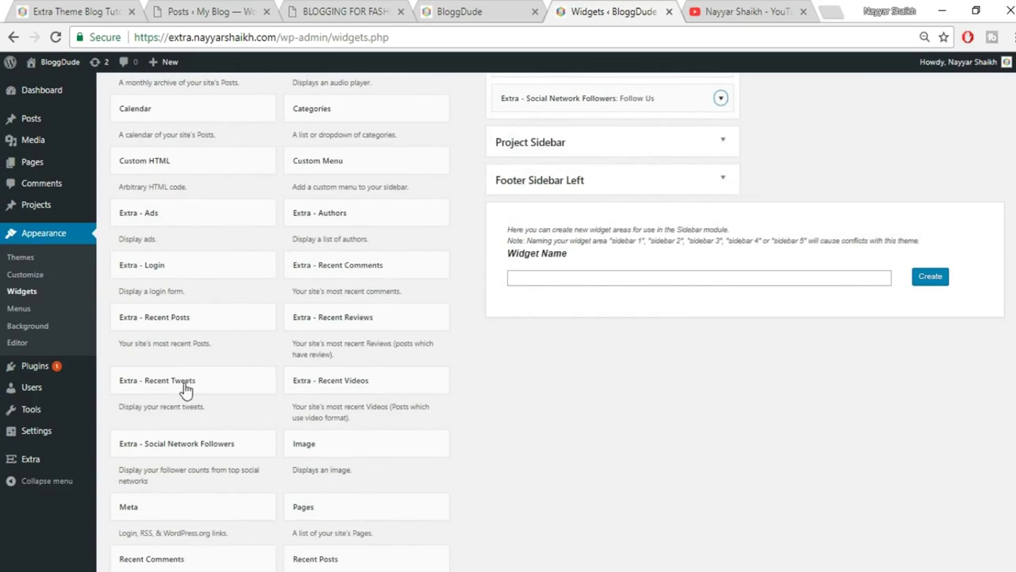
click(200, 397)
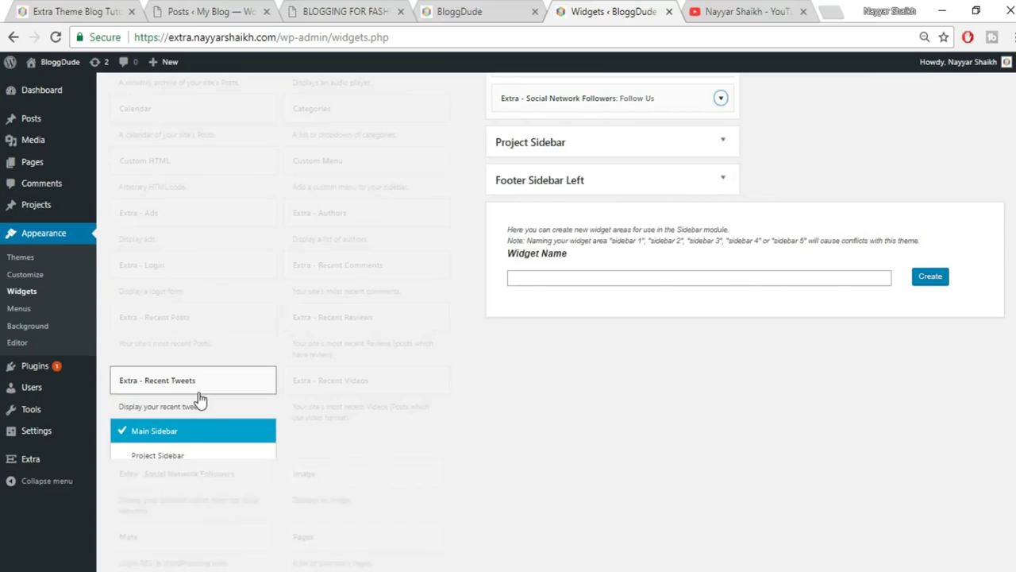
scroll(261, 447, down, 1)
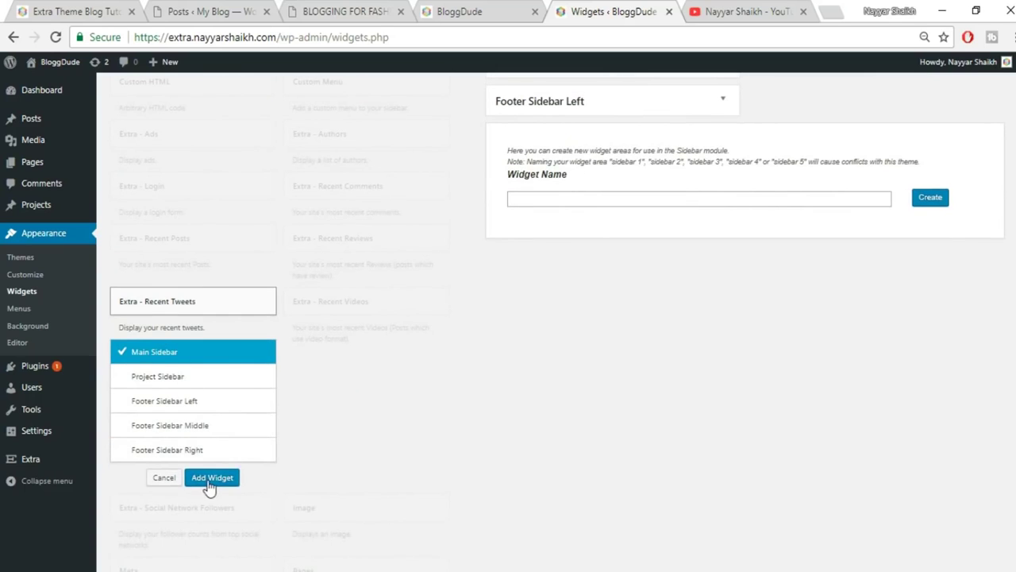
click(210, 479)
scroll(765, 361, up, 2)
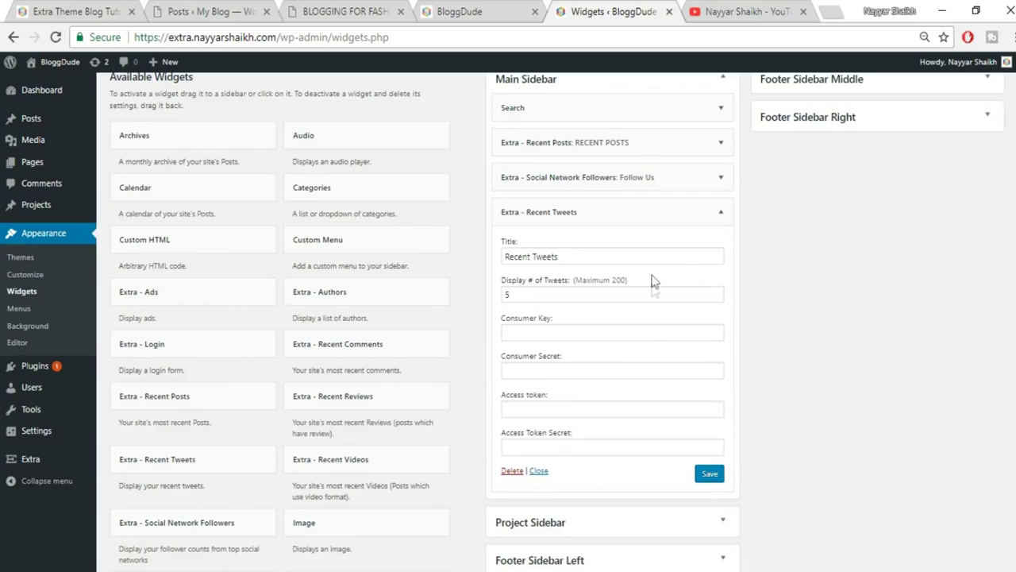
Expand Social Network Followers and open its dev.twitter.com API credentials guide from the Twitter section.
click(720, 178)
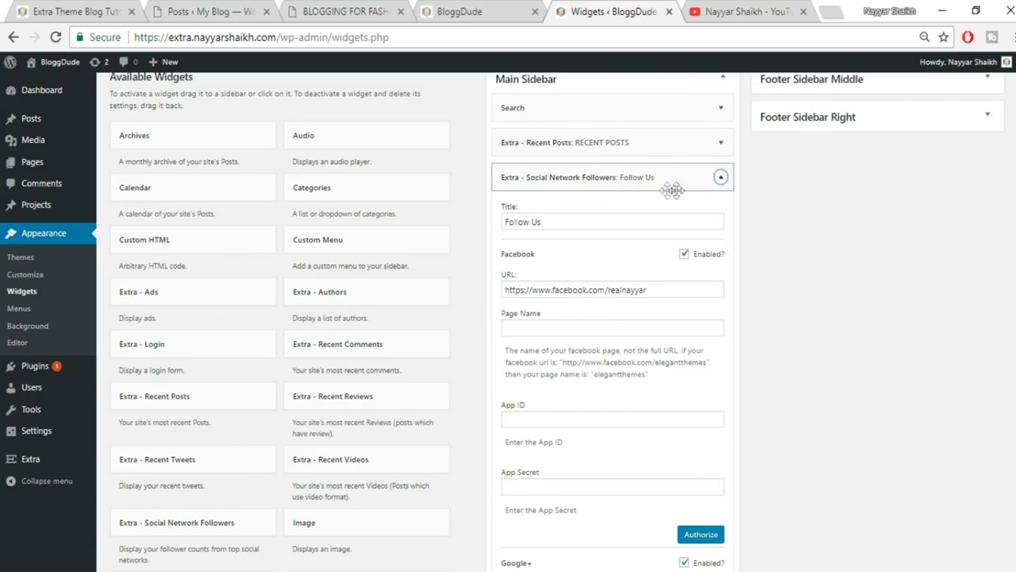
scroll(702, 311, down, 5)
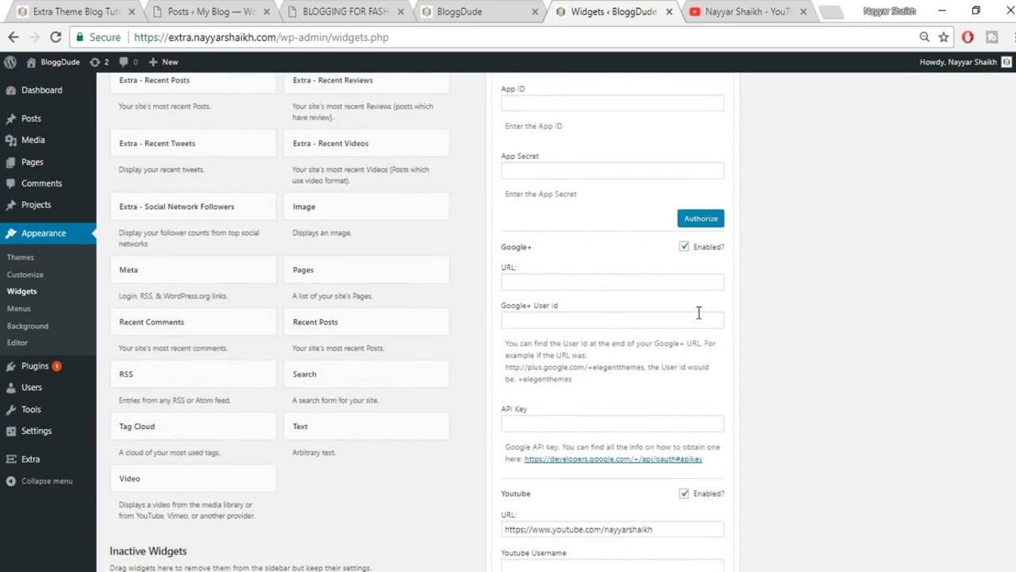
scroll(672, 320, down, 5)
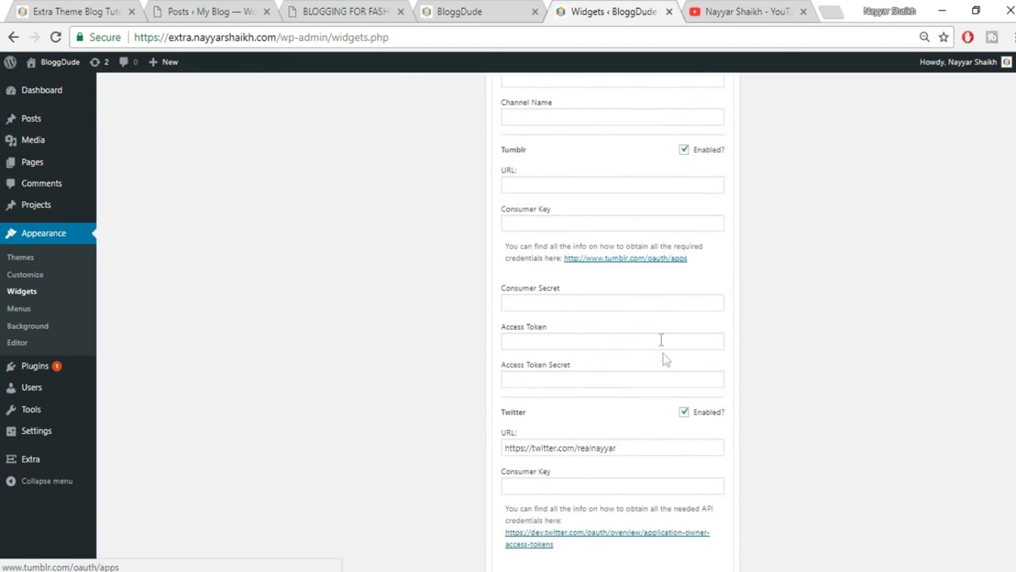
scroll(664, 361, down, 3)
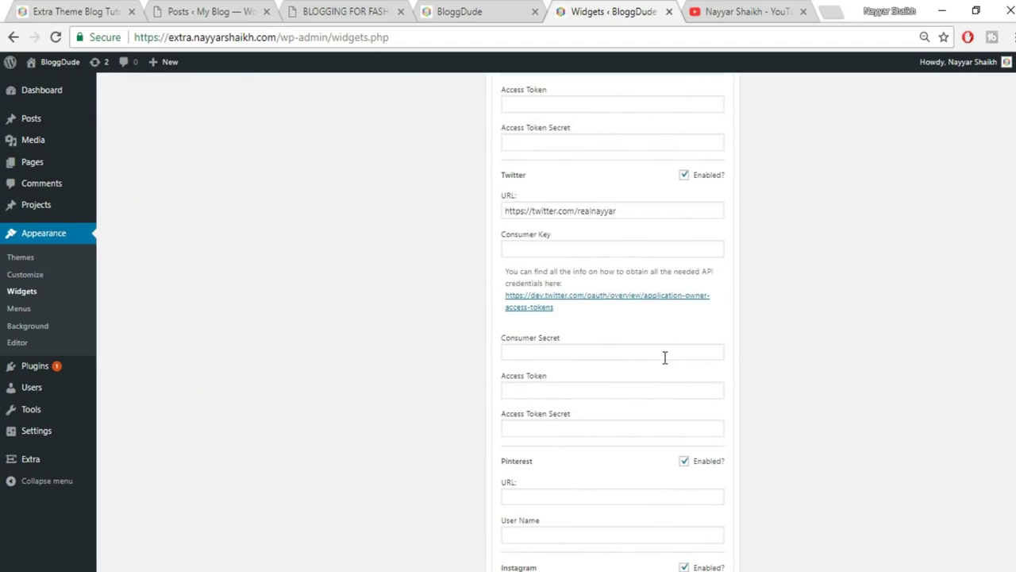
click(603, 302)
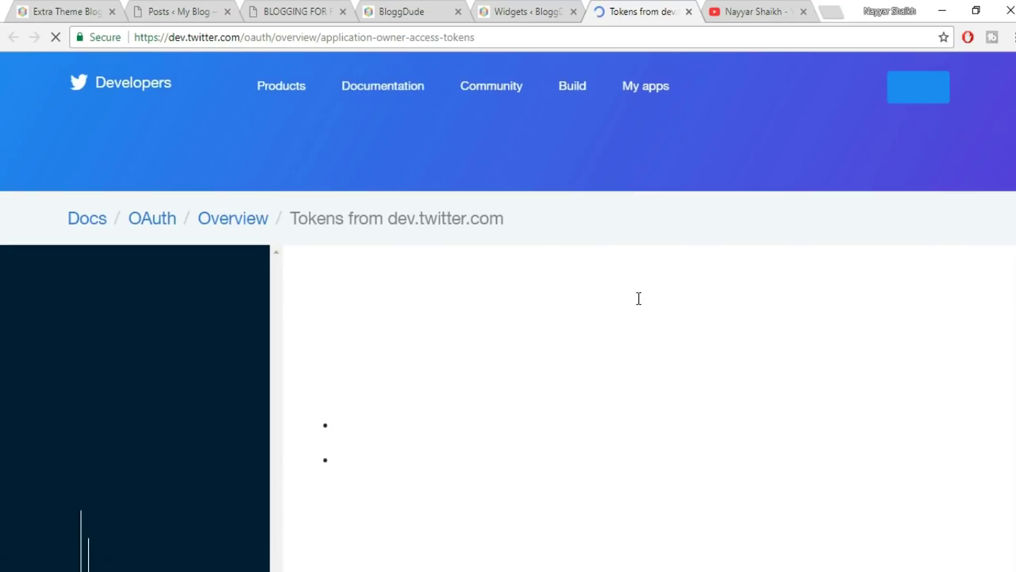
Open apps.twitter.com in a new tab and start creating a new Twitter app.
scroll(784, 384, down, 4)
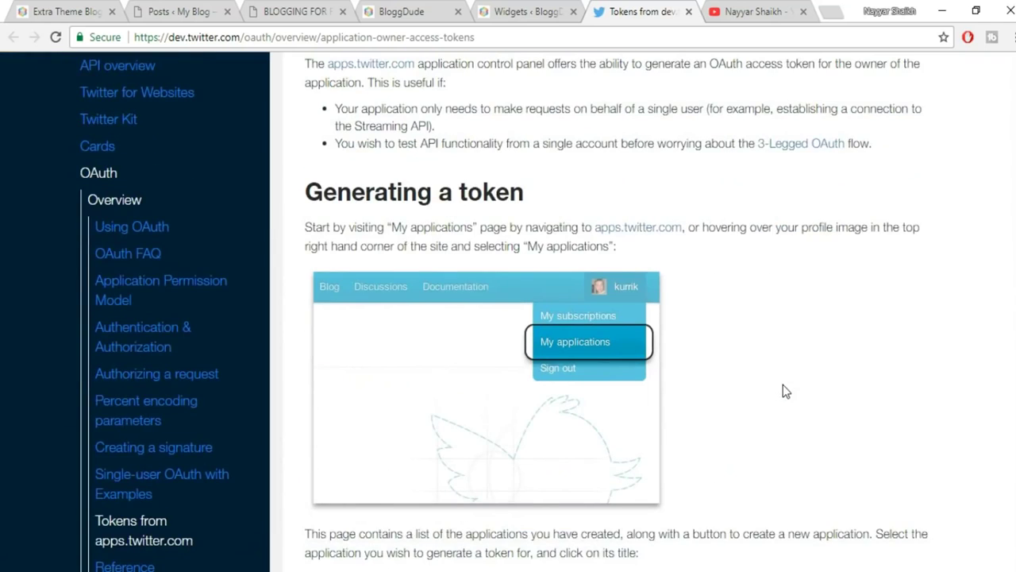
scroll(783, 385, up, 2)
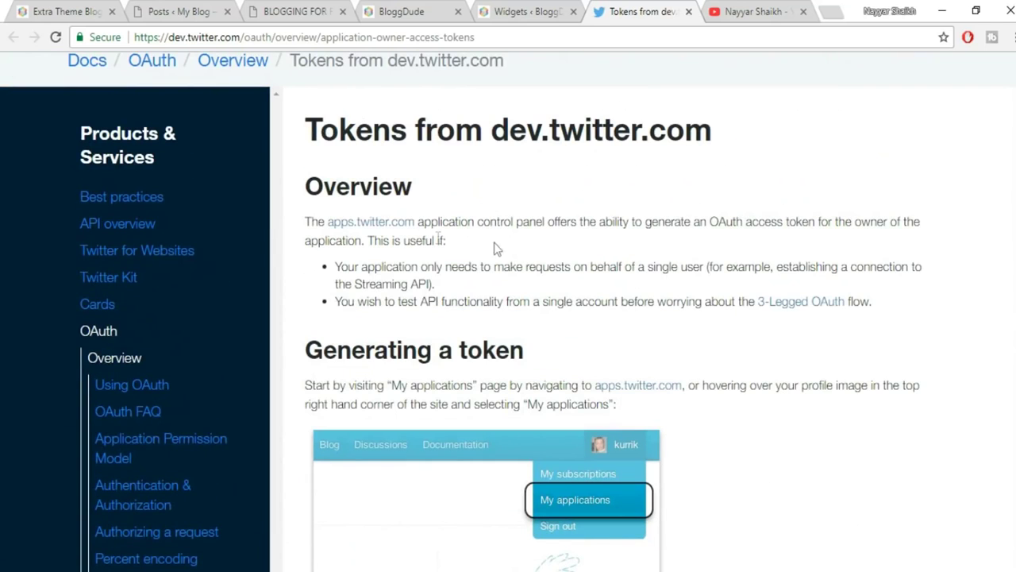
right_click(388, 229)
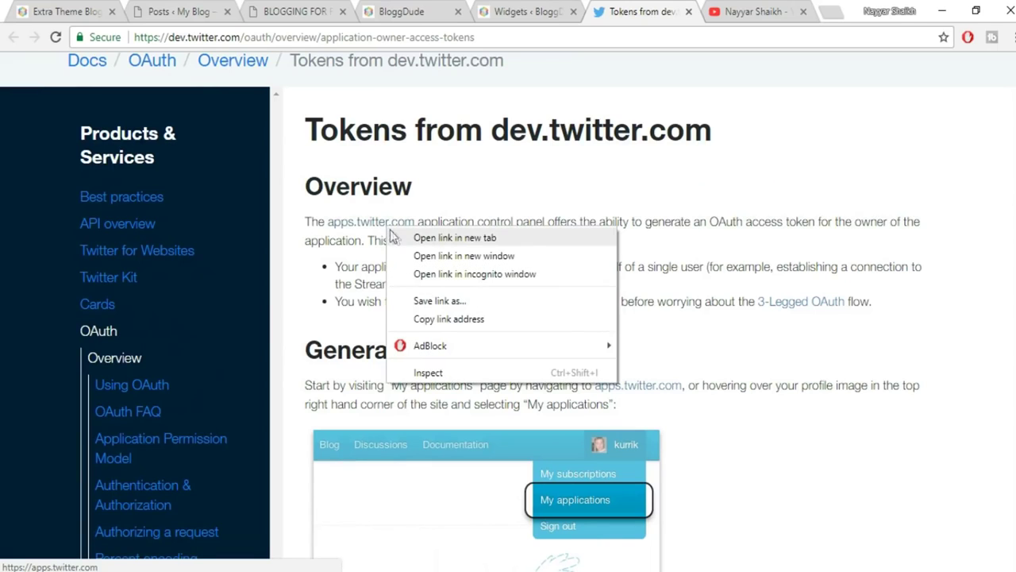
click(421, 235)
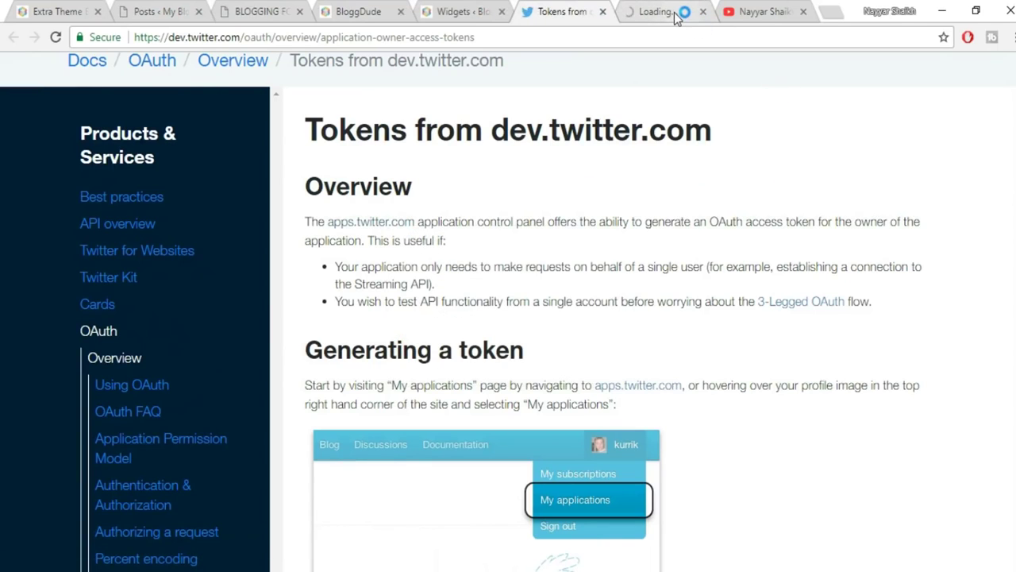
click(677, 18)
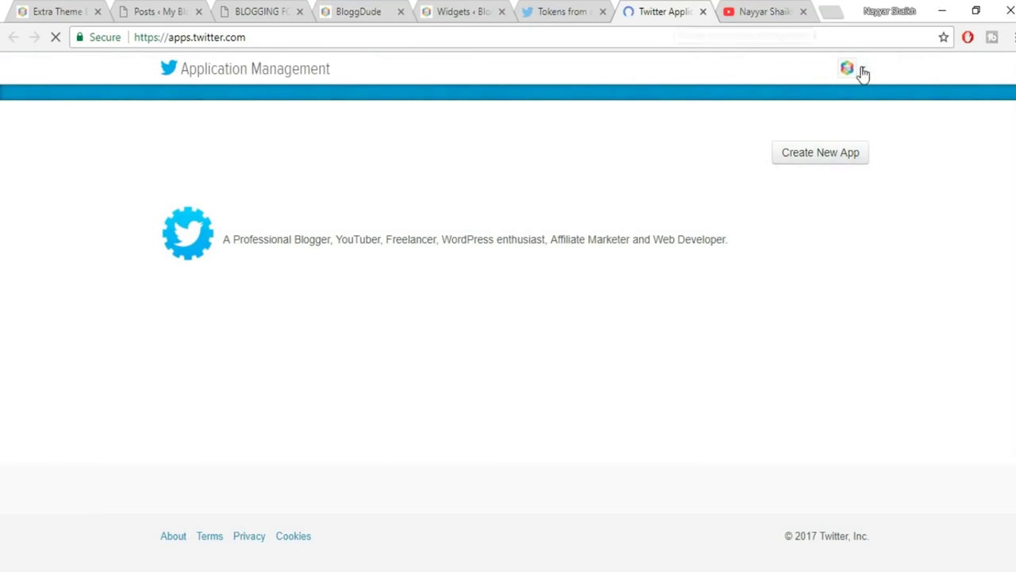
click(827, 157)
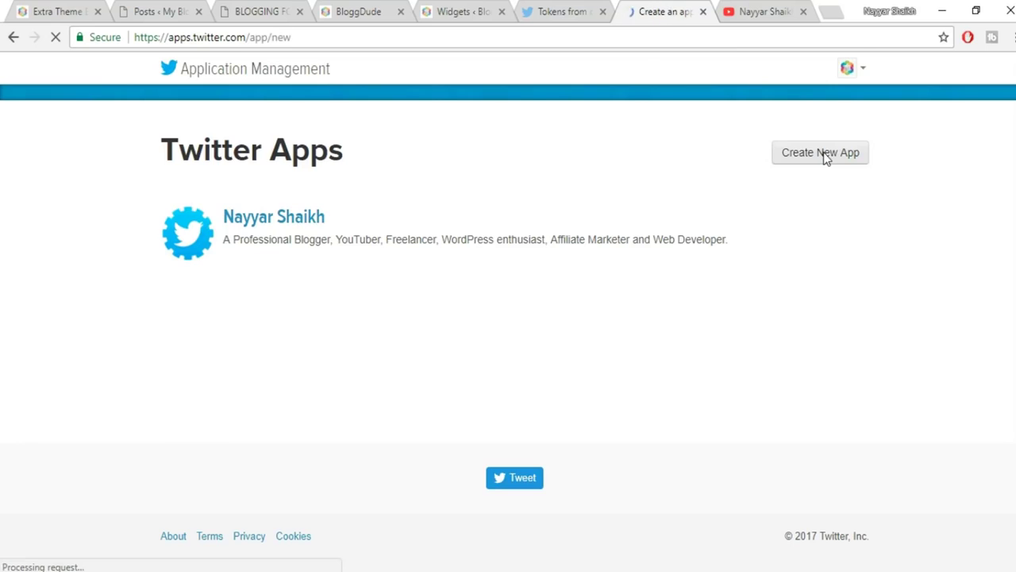
Name the app BloggDude and paste the token documentation's Overview paragraph as its description.
click(277, 277)
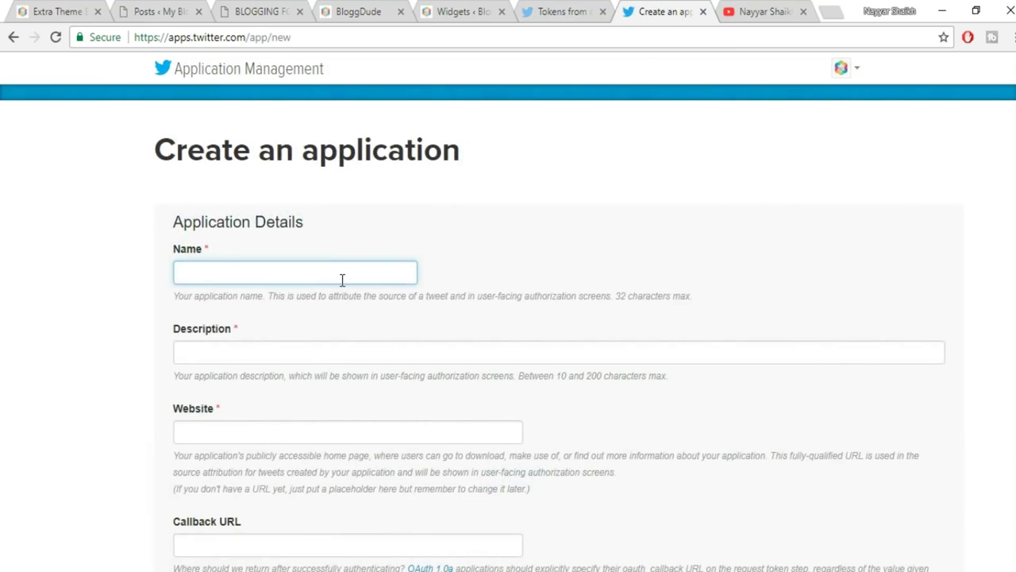
text(BloggDude)
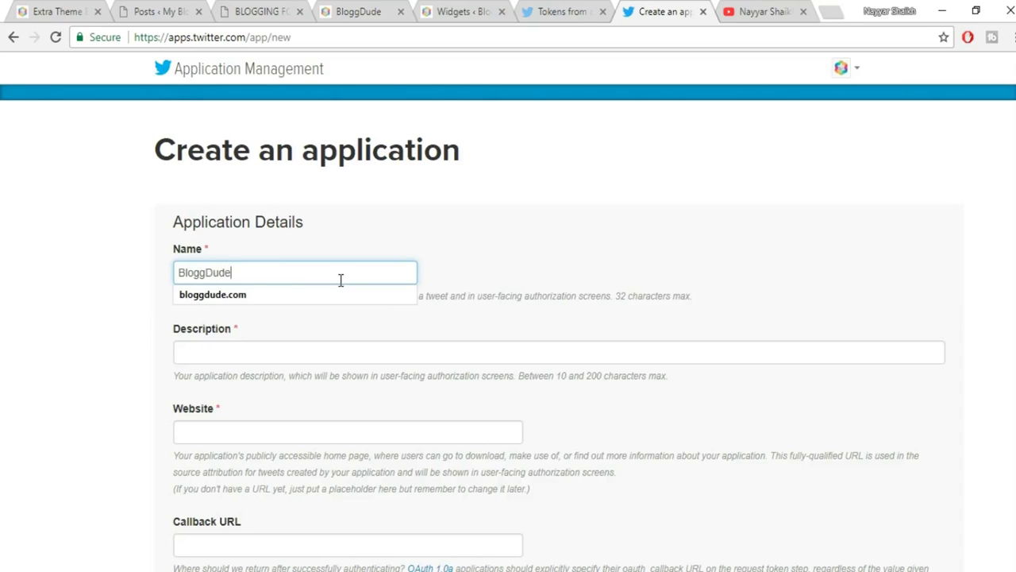
key(Tab)
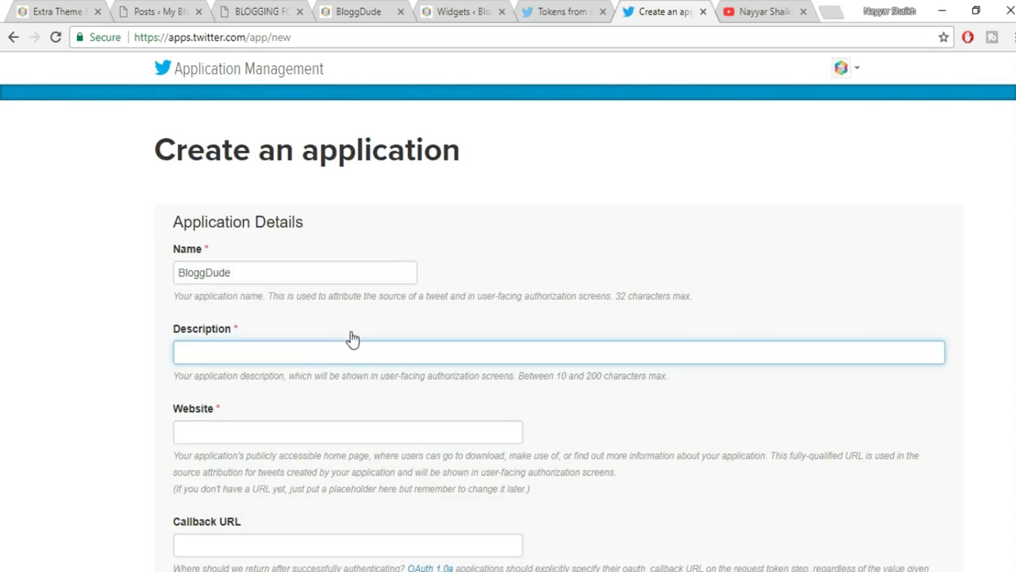
click(65, 9)
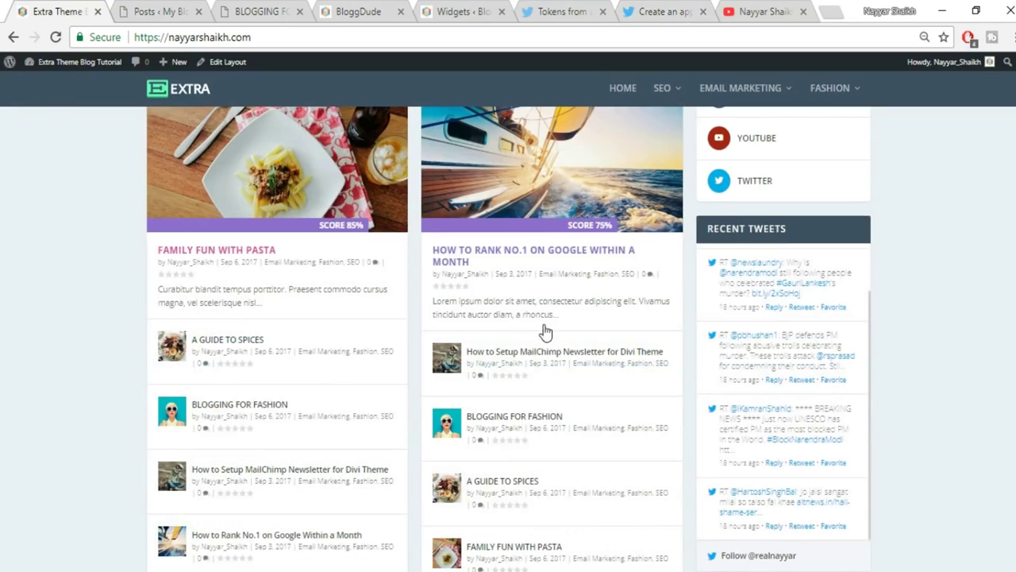
scroll(886, 323, up, 8)
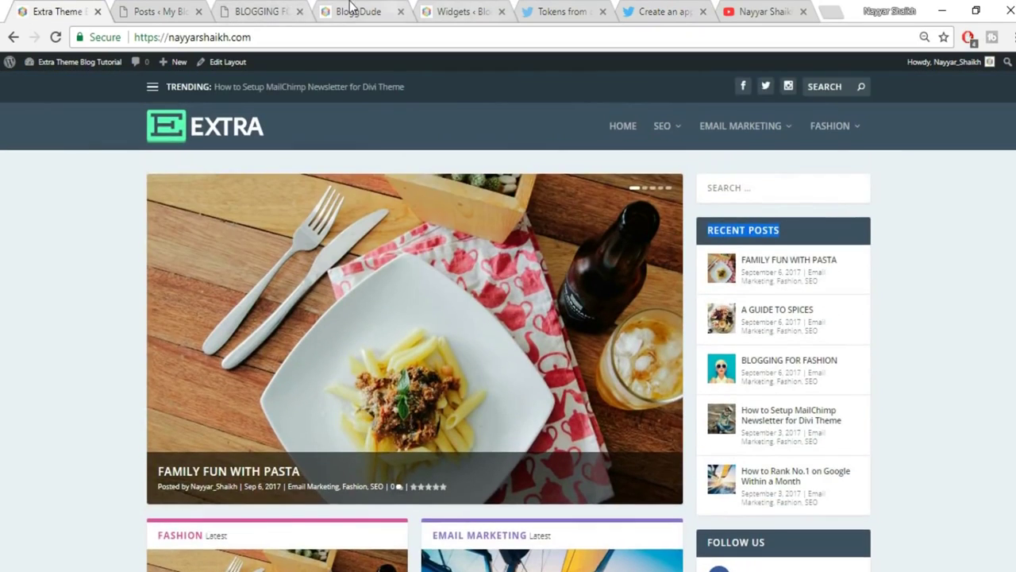
click(159, 12)
key(alt+space)
click(35, 10)
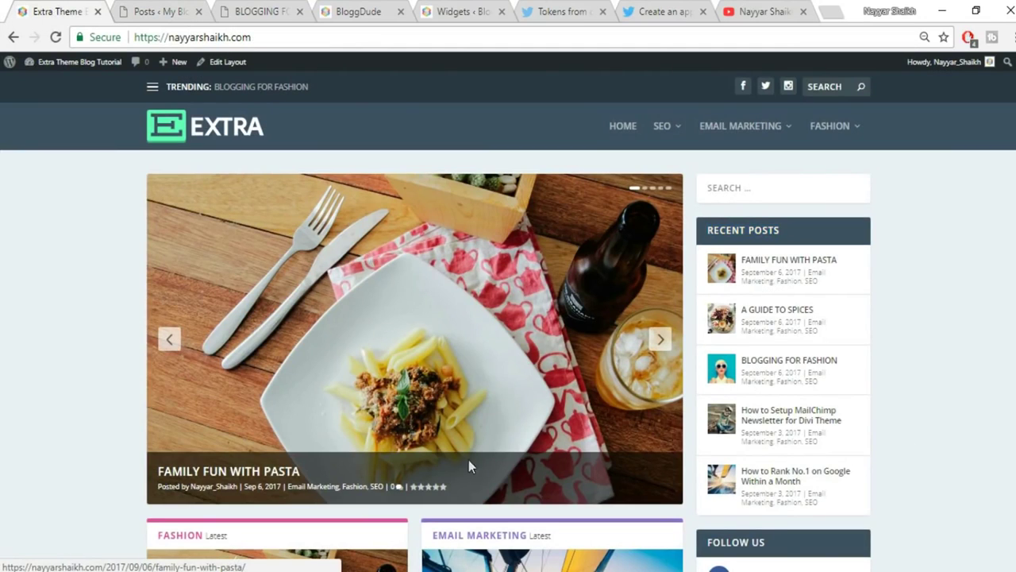
scroll(999, 373, down, 4)
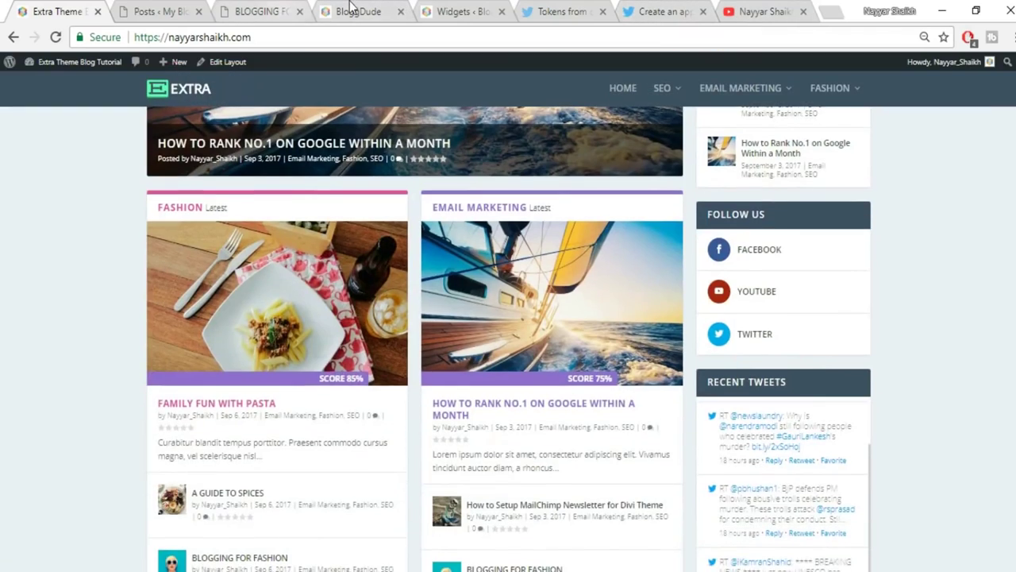
click(352, 9)
click(476, 7)
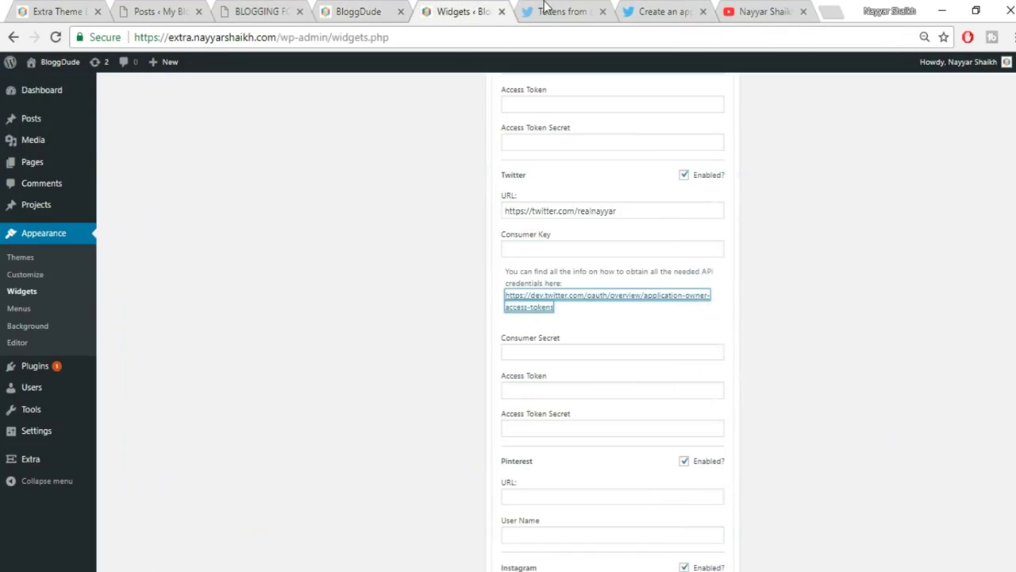
click(548, 10)
drag(304, 229, 502, 247)
key(ctrl+c)
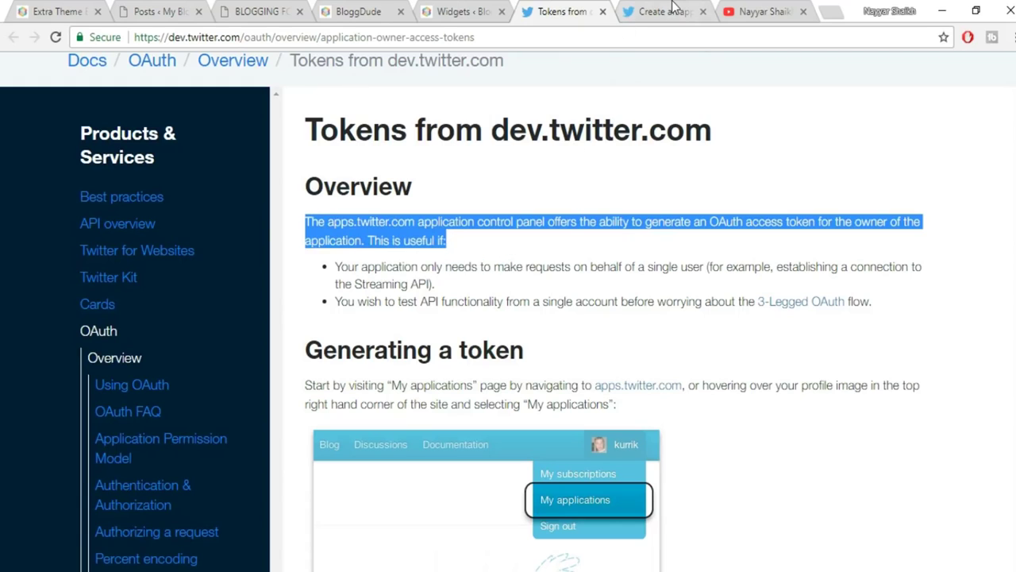
click(674, 9)
key(ctrl+v)
Set the app's Website to the blog's homepage URL and accept the Developer Agreement.
scroll(458, 415, down, 1)
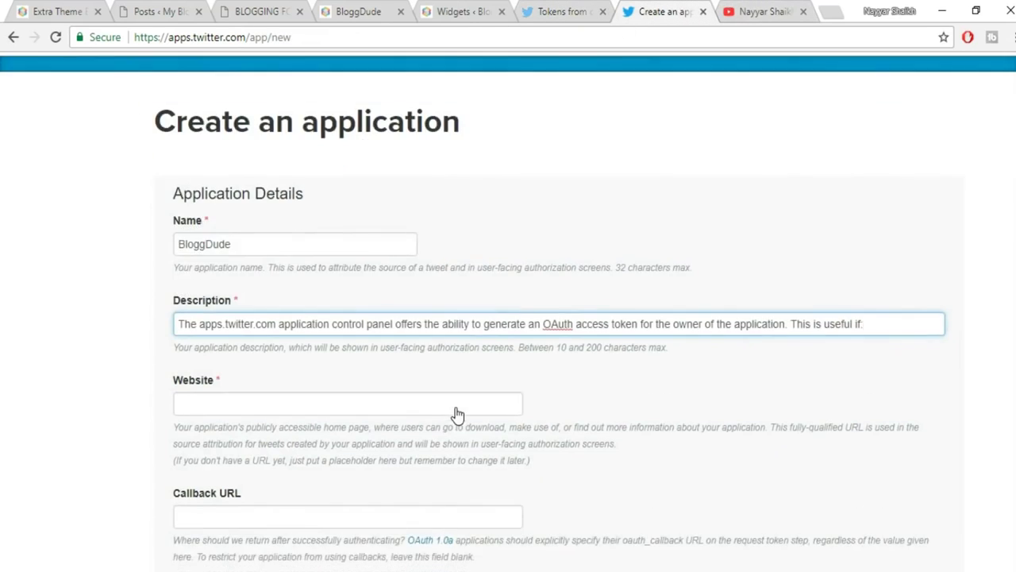
click(289, 274)
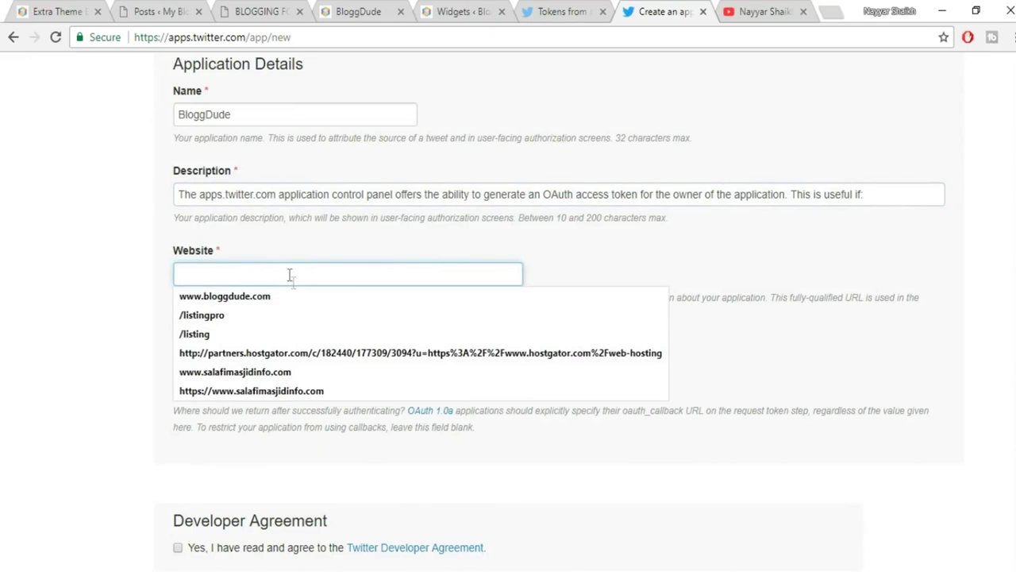
click(295, 296)
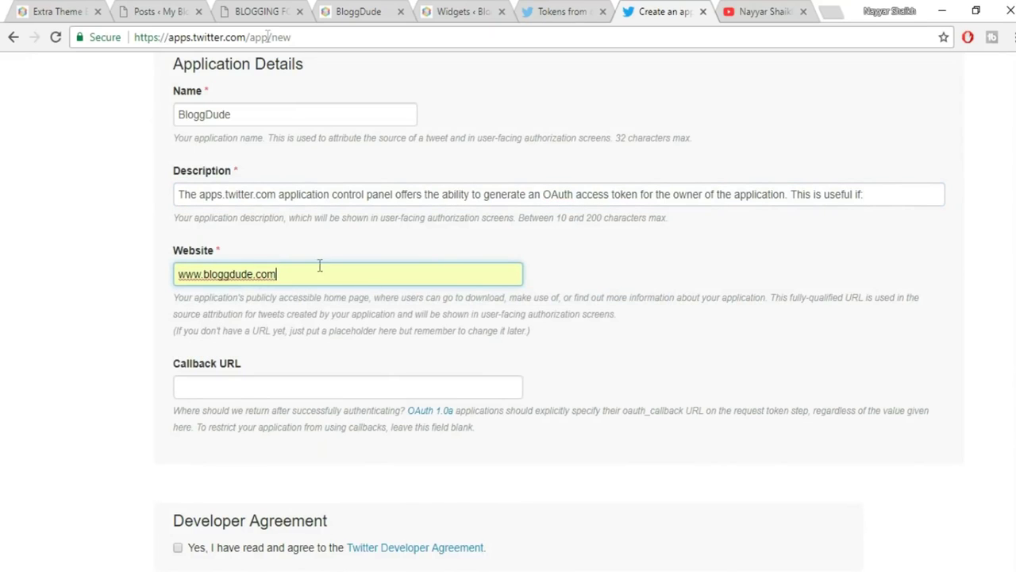
click(82, 10)
click(238, 40)
key(ctrl+c)
click(651, 11)
key(ctrl+a)
key(ctrl+v)
click(673, 325)
scroll(672, 333, down, 2)
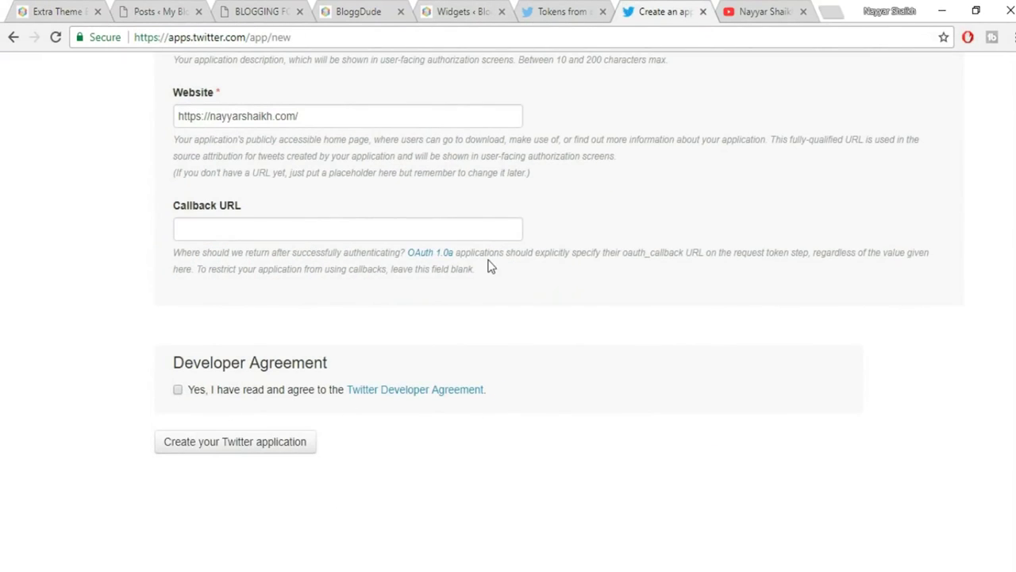
click(177, 390)
Submit the form to create the BloggDude Twitter app and review its details.
click(201, 453)
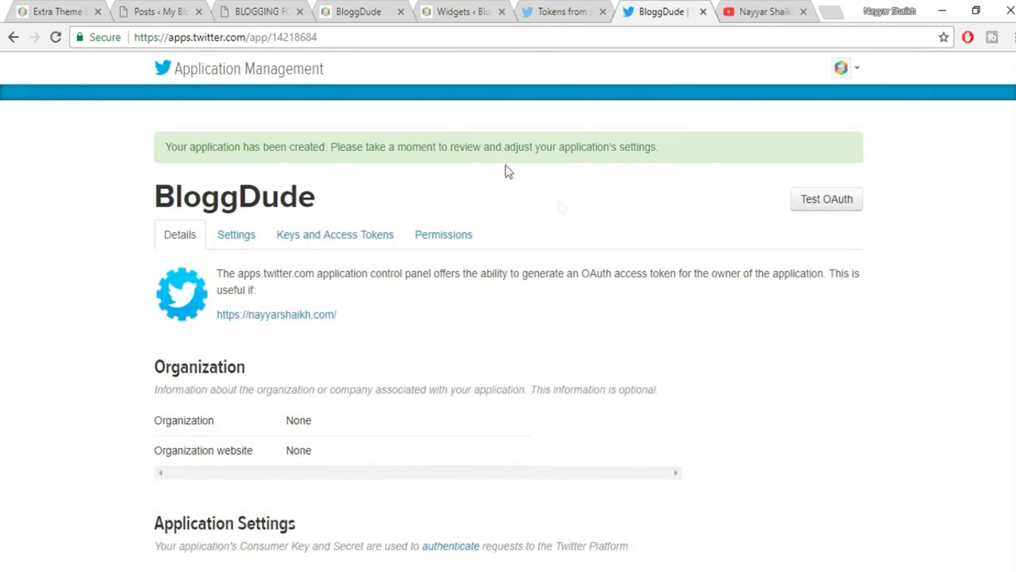
scroll(601, 284, down, 3)
scroll(571, 287, up, 3)
scroll(937, 258, down, 5)
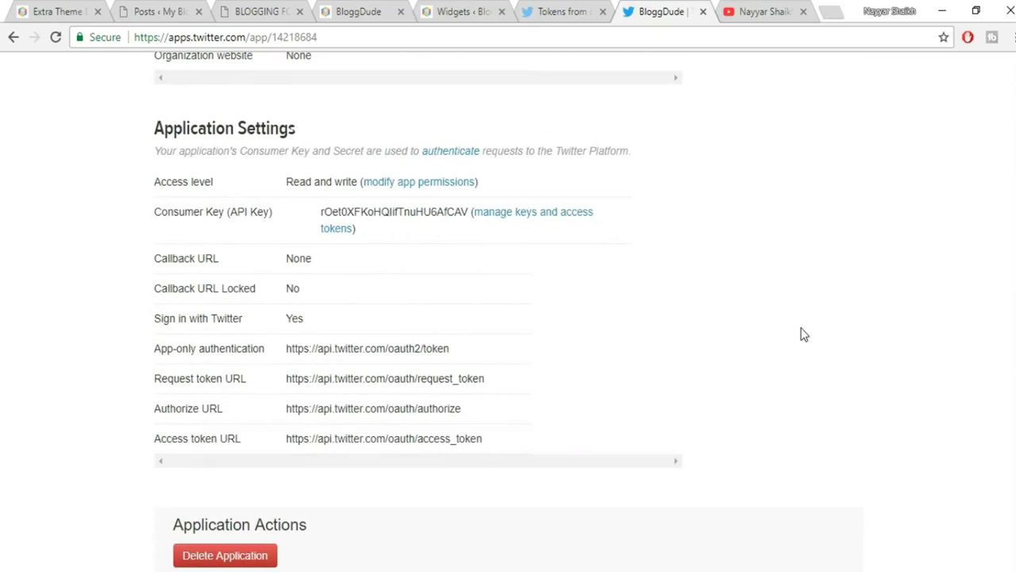
scroll(800, 345, down, 2)
scroll(798, 352, up, 7)
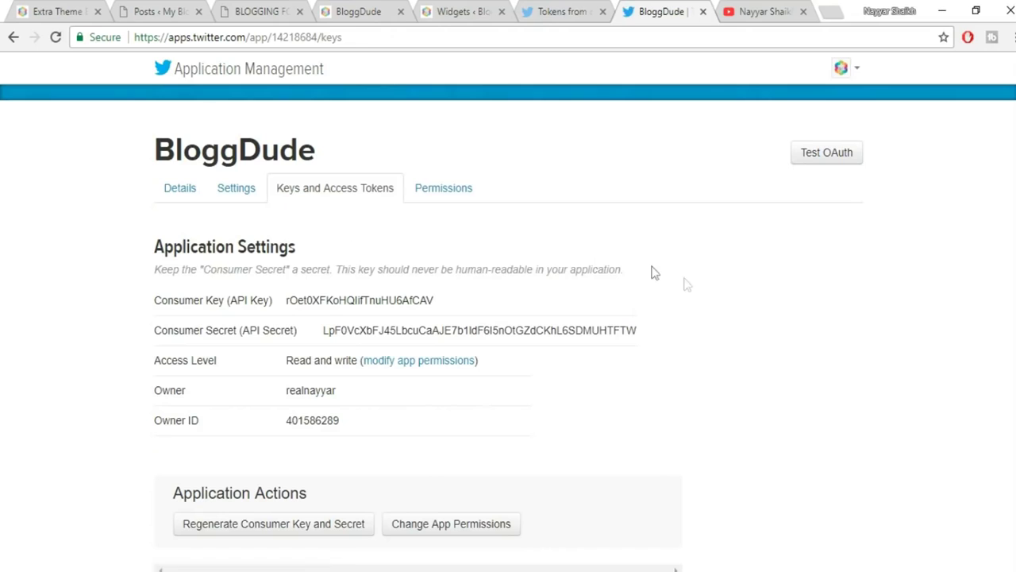
scroll(733, 315, down, 1)
Regenerate the BloggDude app's consumer key and secret.
click(272, 446)
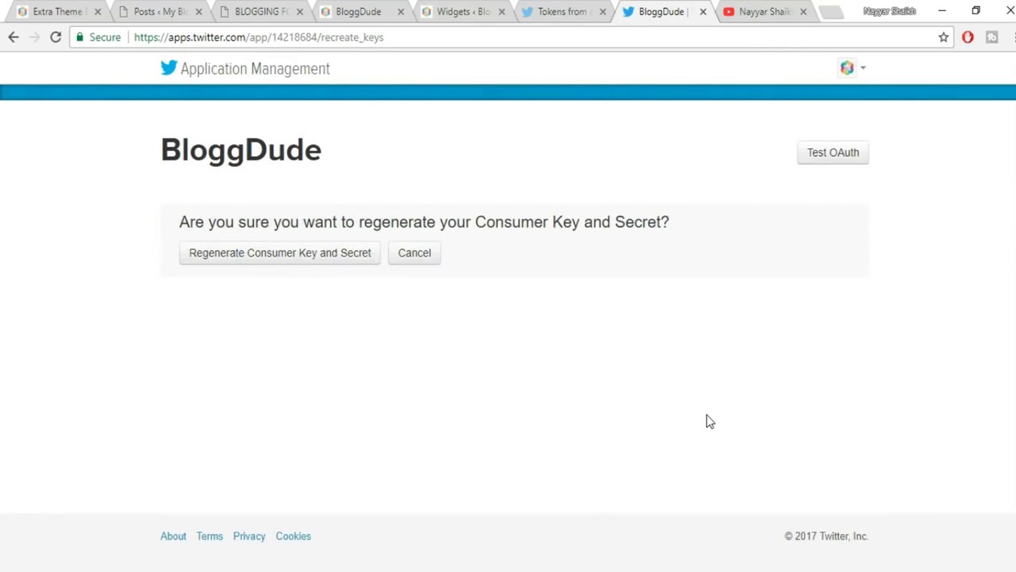
click(283, 260)
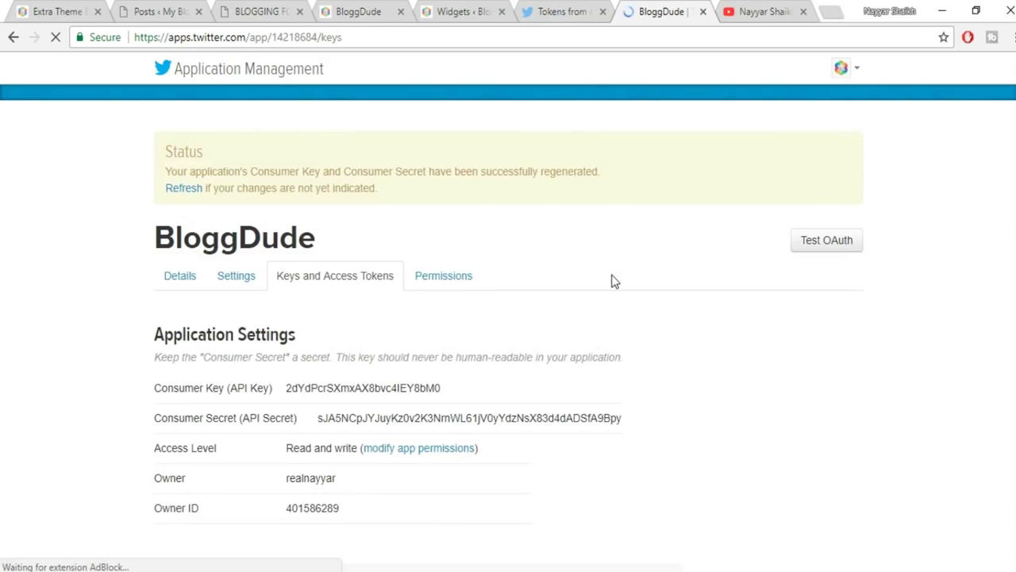
scroll(611, 286, down, 2)
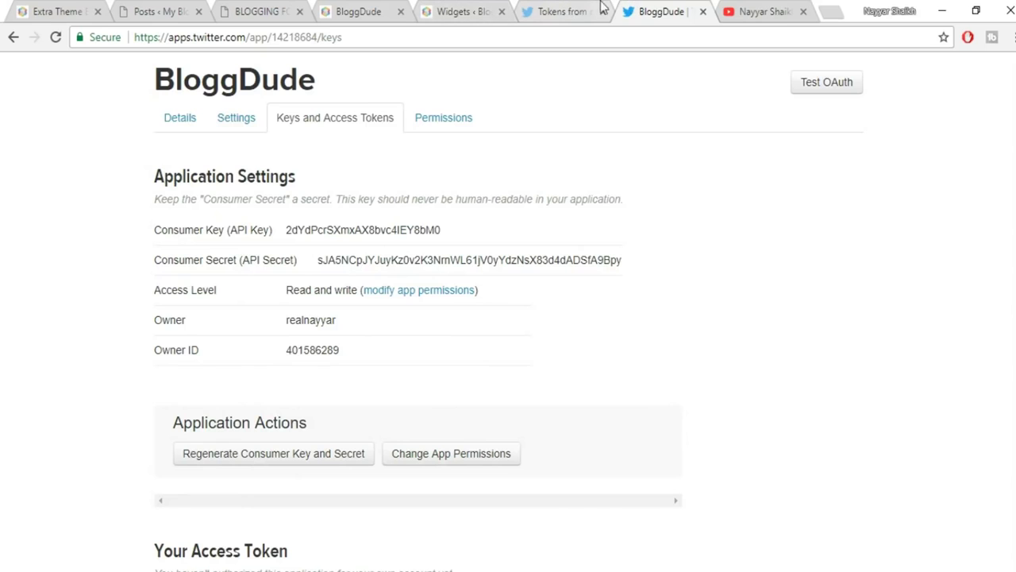
Collapse the Follow Us widget and paste the app's Consumer Key into the Recent Tweets widget.
click(560, 11)
drag(468, 11, 551, 11)
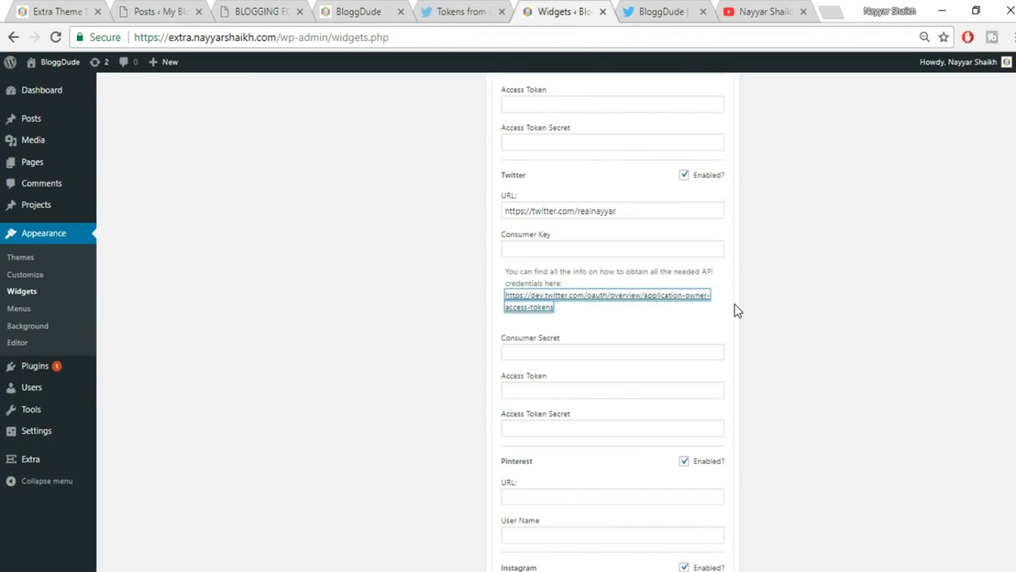
scroll(782, 329, up, 10)
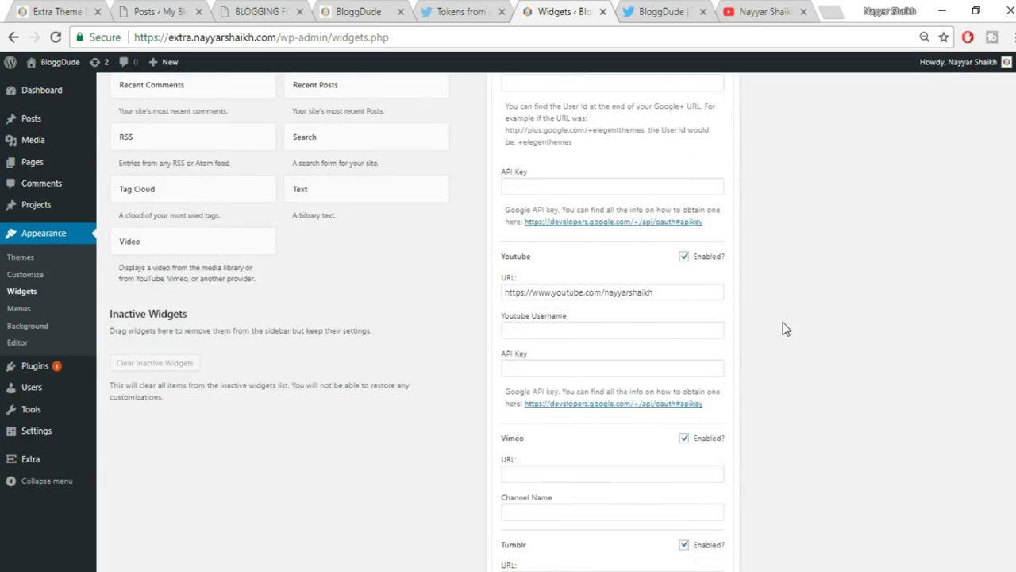
scroll(782, 329, up, 5)
click(717, 231)
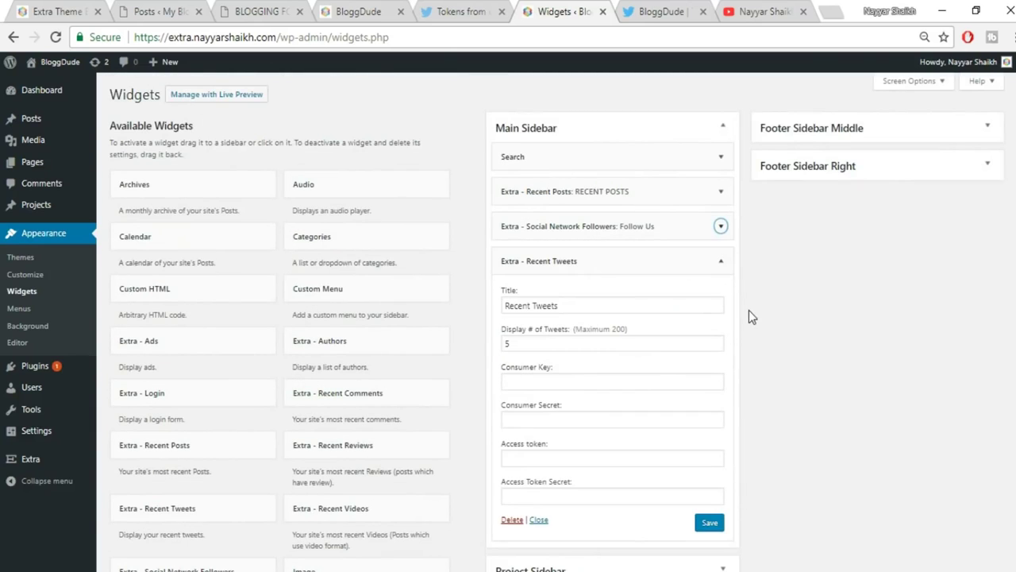
scroll(748, 310, down, 1)
click(669, 8)
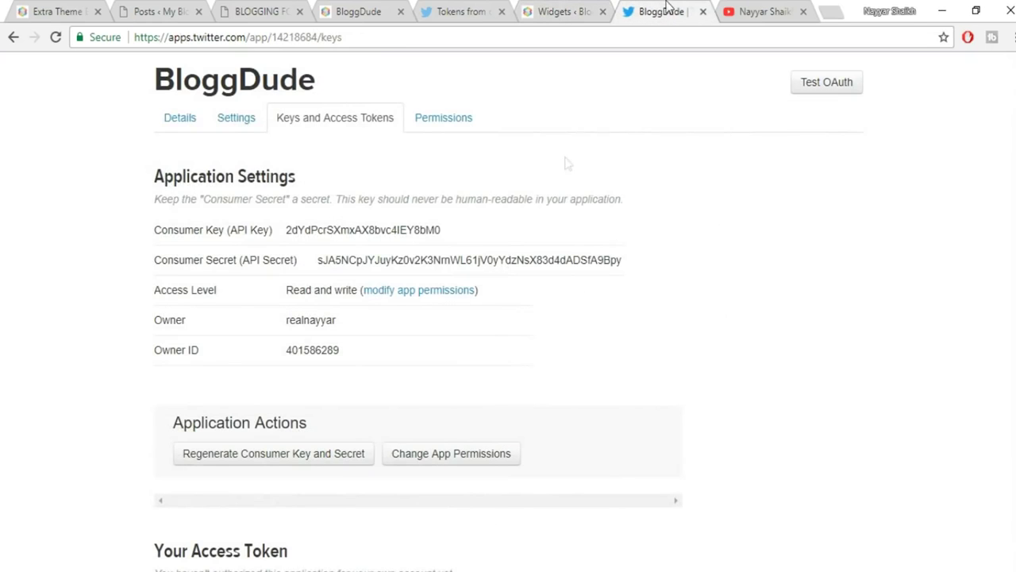
drag(443, 230, 286, 230)
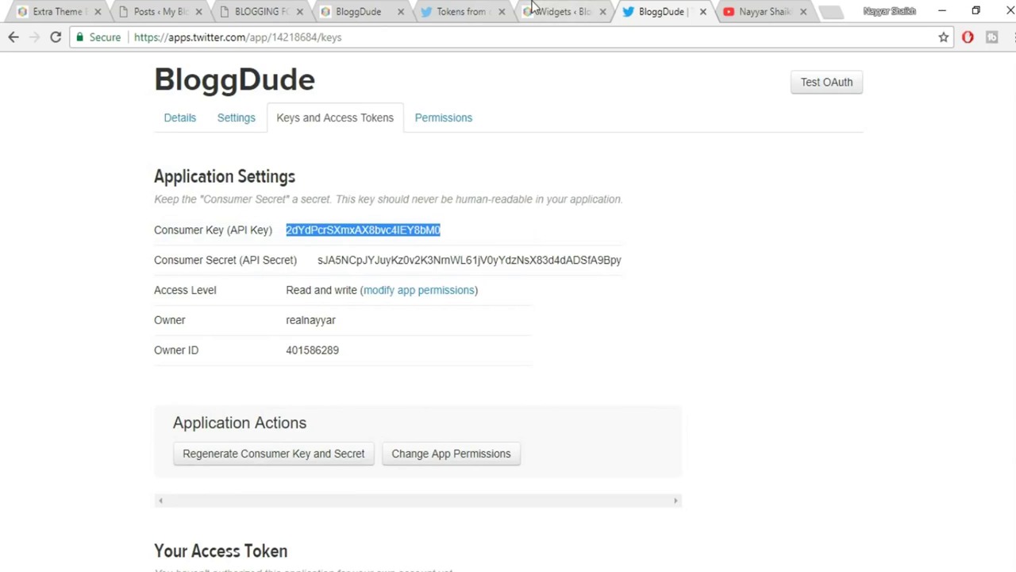
click(556, 11)
click(585, 300)
key(ctrl+v)
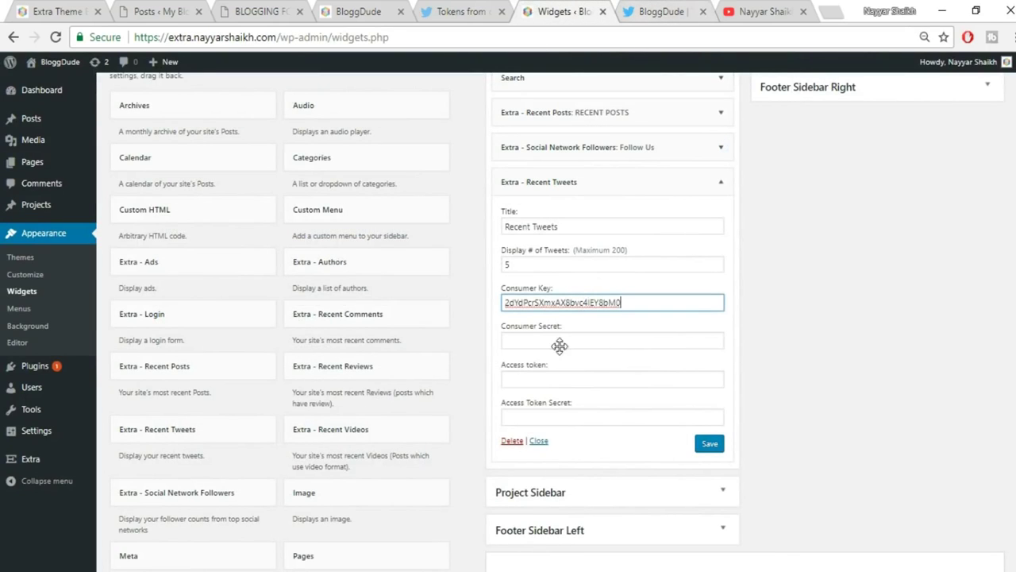
Paste the app's Consumer Secret into the Recent Tweets widget's Consumer Secret field.
click(644, 8)
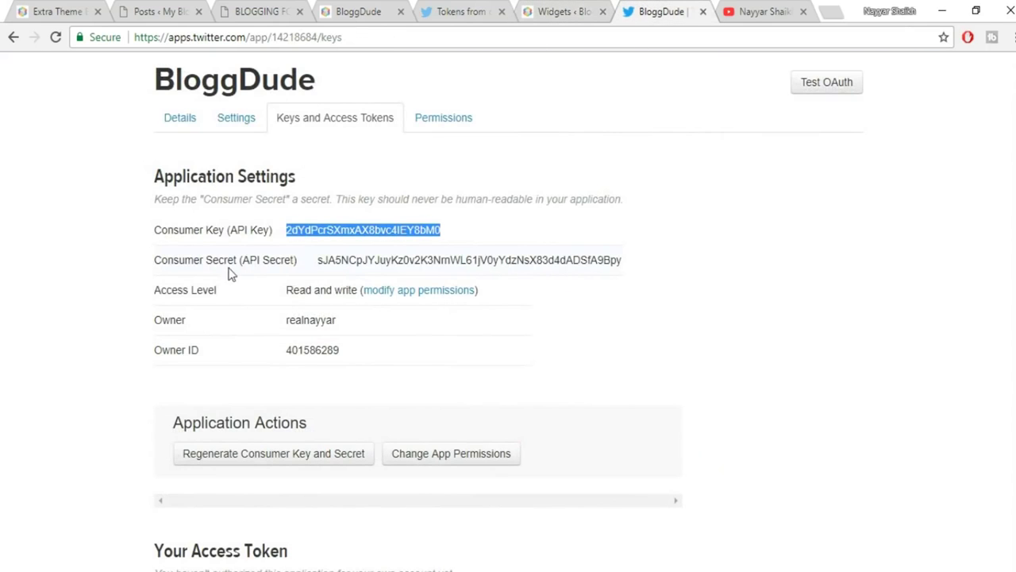
drag(639, 262, 317, 263)
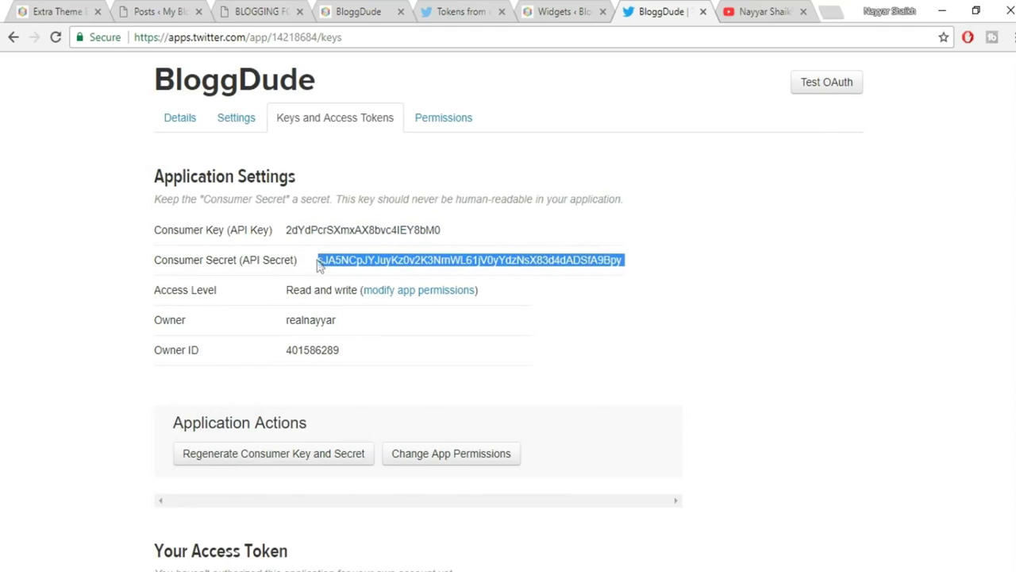
click(537, 7)
click(587, 341)
key(ctrl+v)
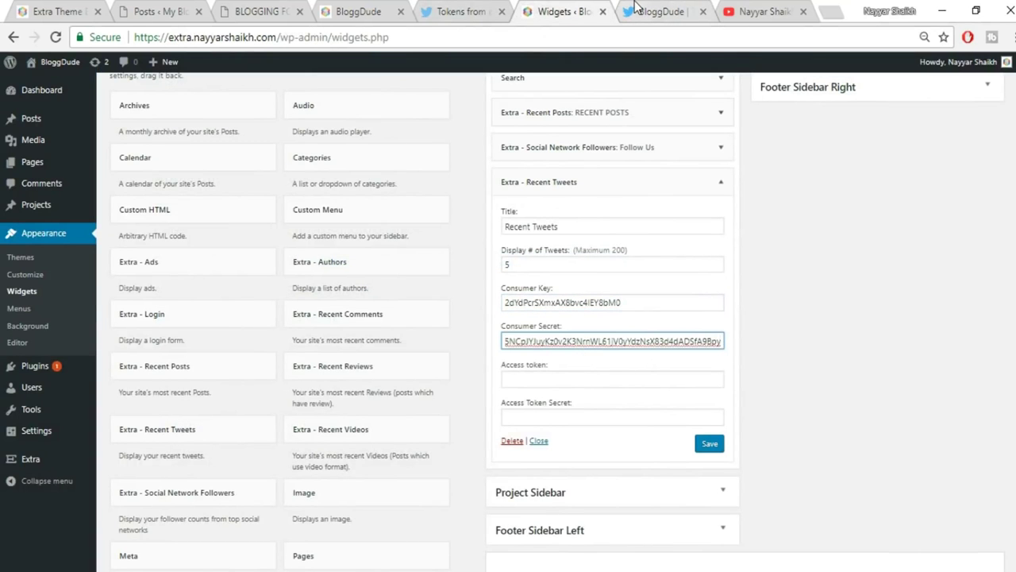
click(635, 8)
click(288, 303)
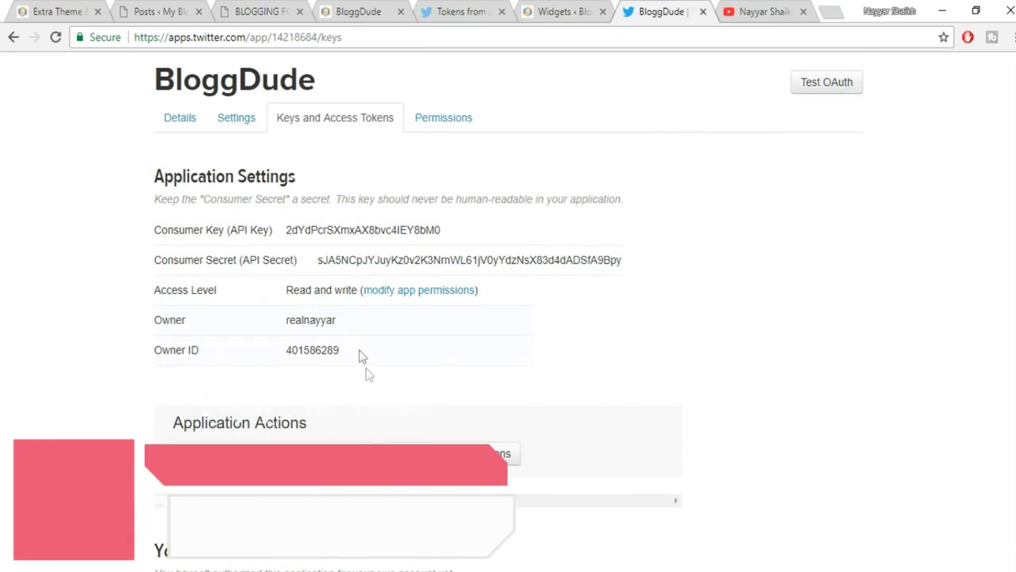
scroll(365, 365, down, 3)
scroll(369, 382, down, 1)
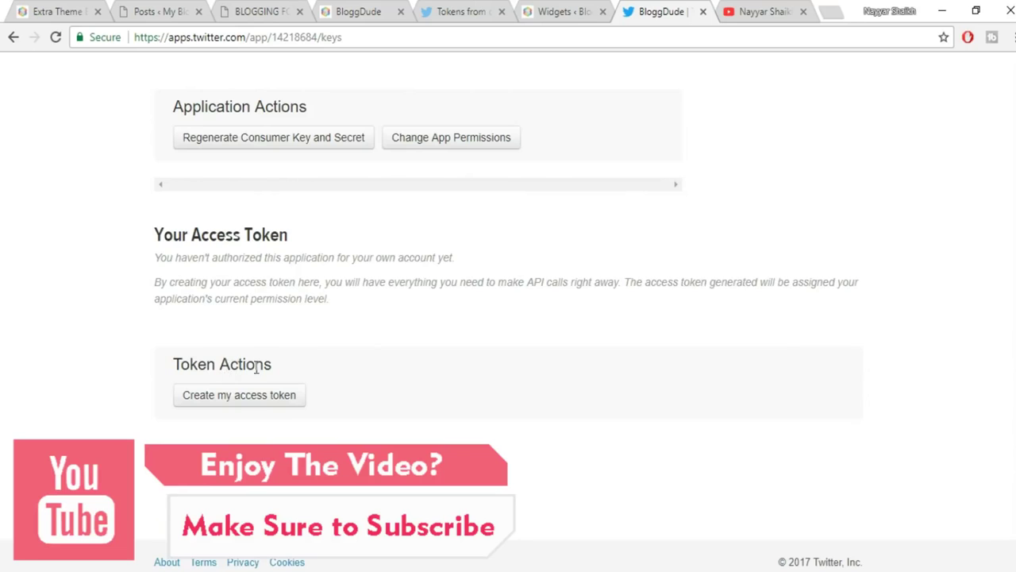
Generate an access token for the app and paste it into the Recent Tweets widget.
click(233, 405)
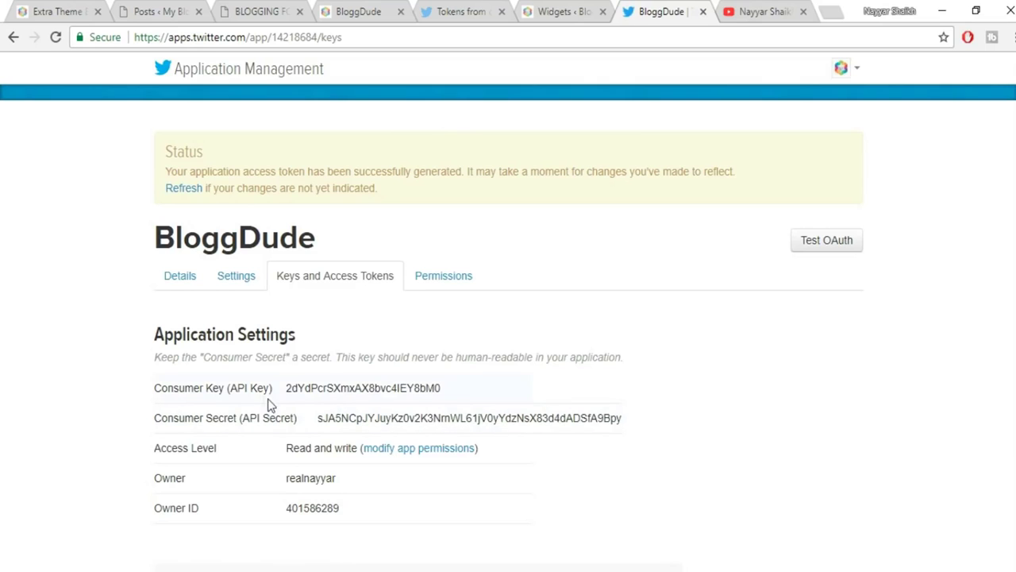
scroll(367, 414, down, 5)
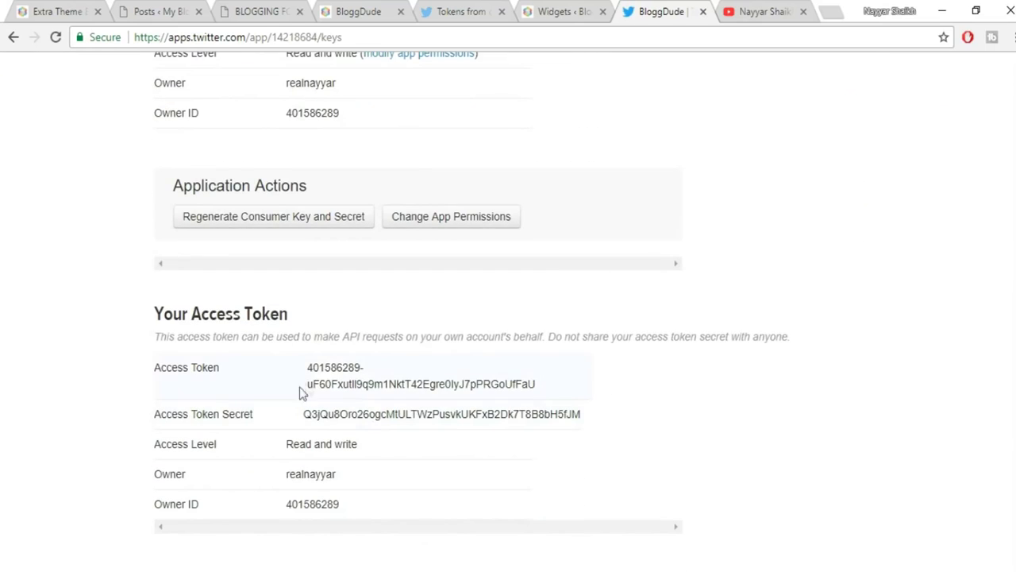
drag(309, 371, 548, 386)
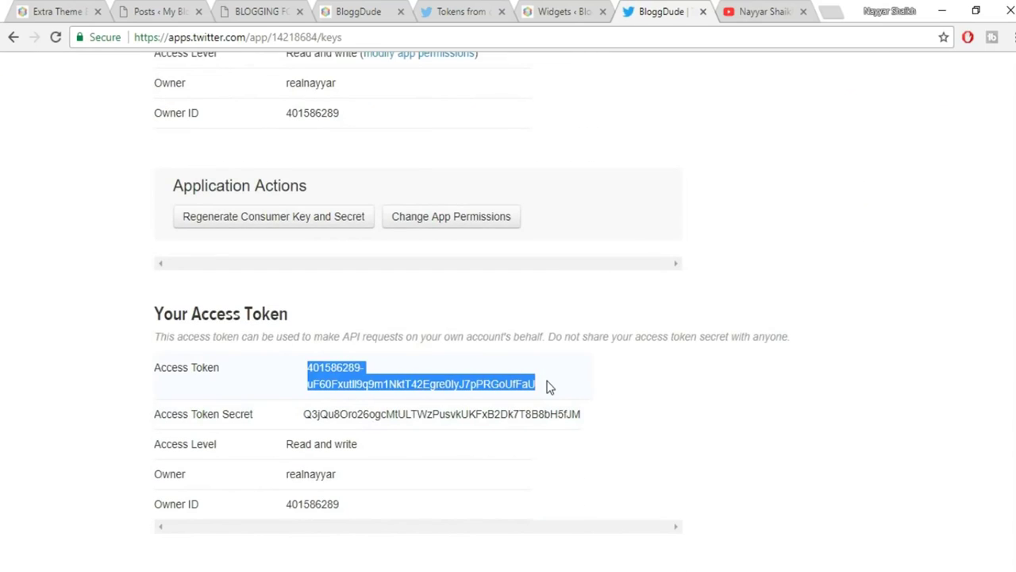
click(580, 11)
click(579, 381)
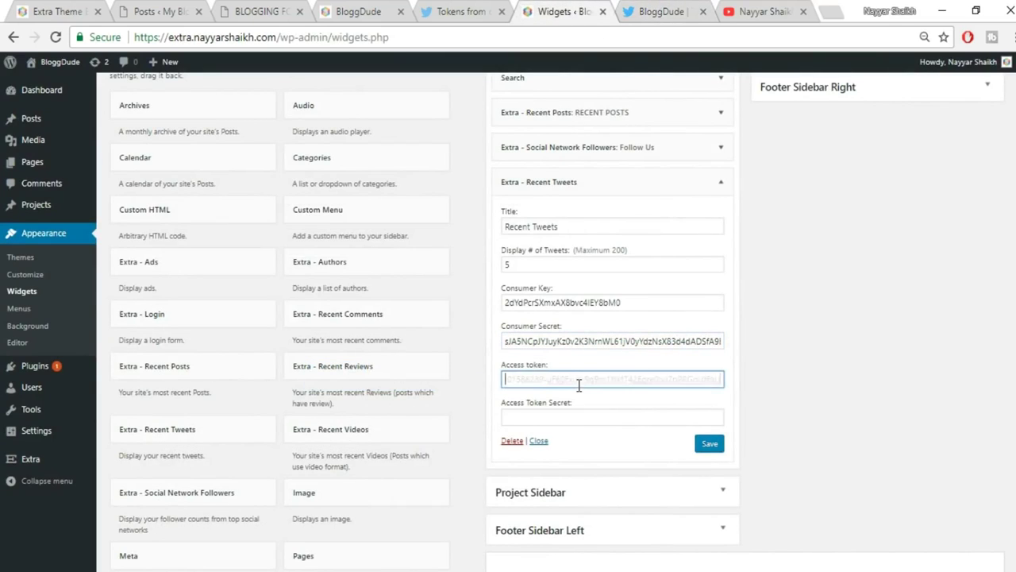
key(ctrl+v)
Paste the Access Token Secret into the widget, save it, and view the live site.
click(625, 9)
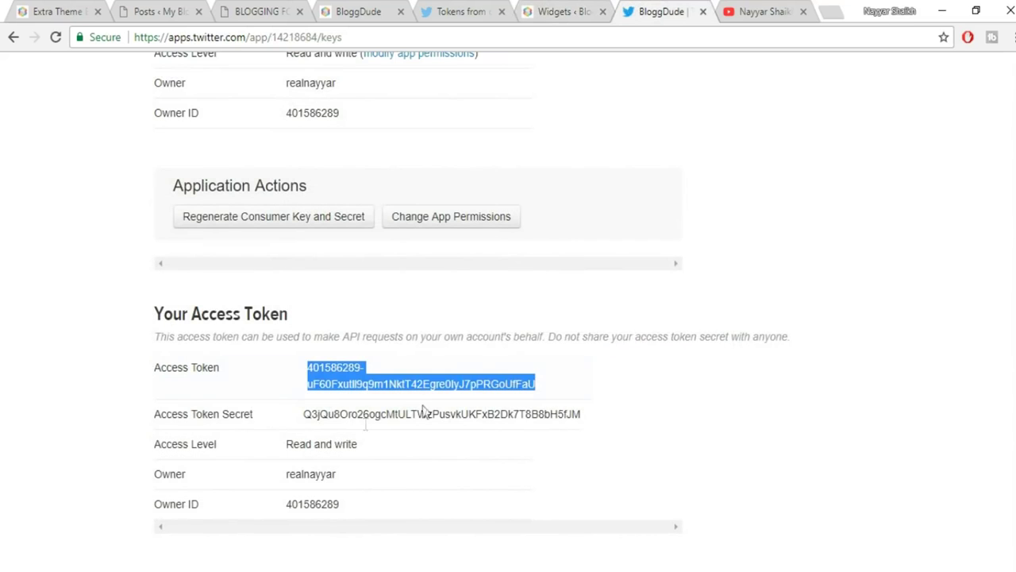
drag(306, 414, 601, 419)
key(ctrl+c)
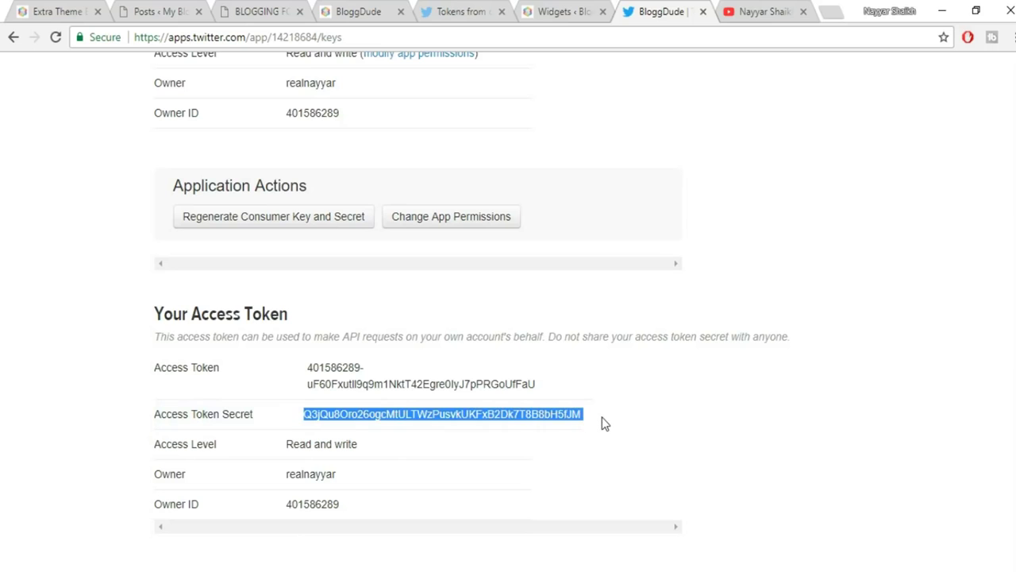
click(540, 11)
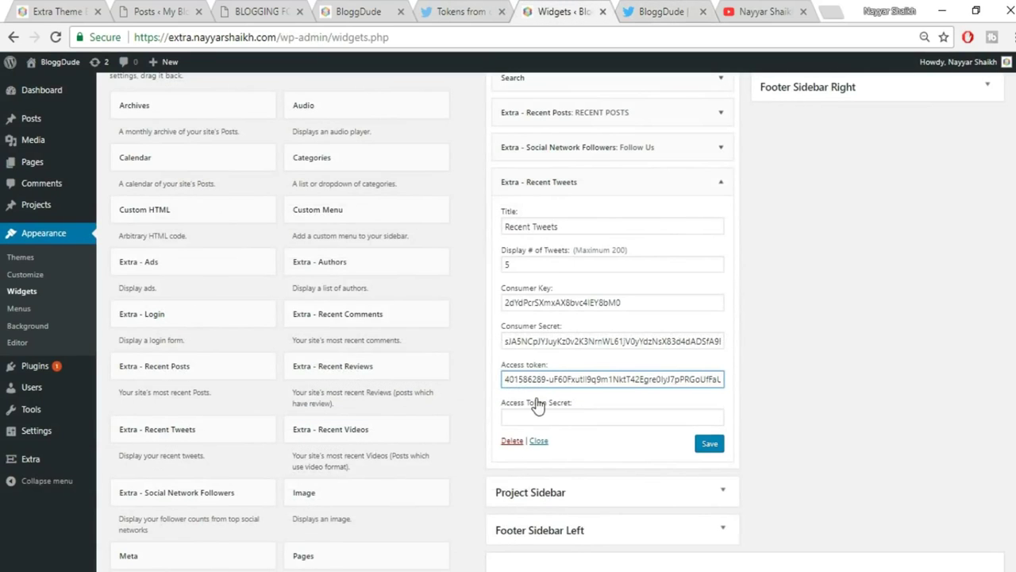
click(540, 412)
key(ctrl+v)
click(715, 447)
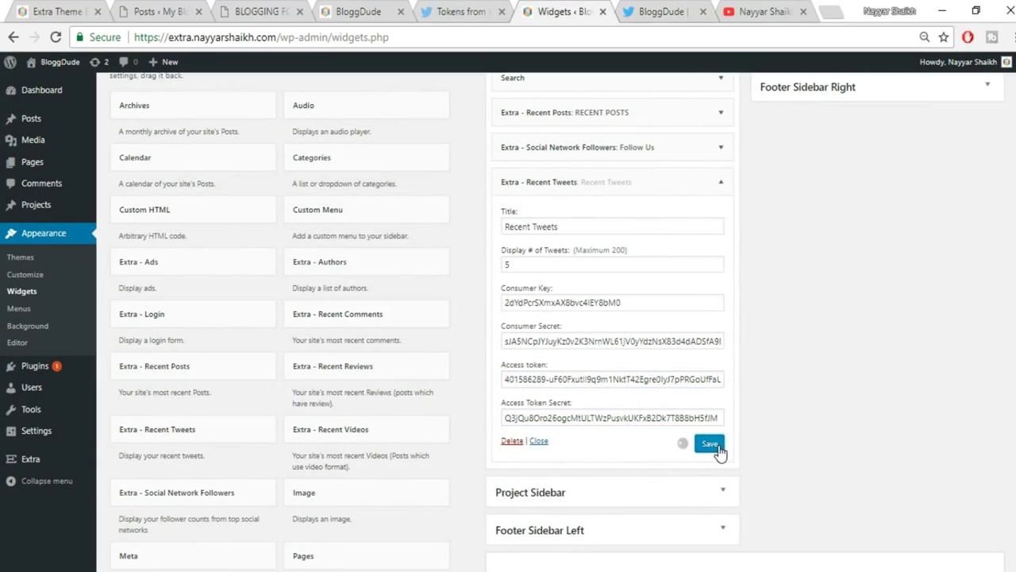
click(55, 11)
Close the Twitter app, YouTube and token documentation tabs, and collapse the Recent Tweets widget.
scroll(929, 373, down, 5)
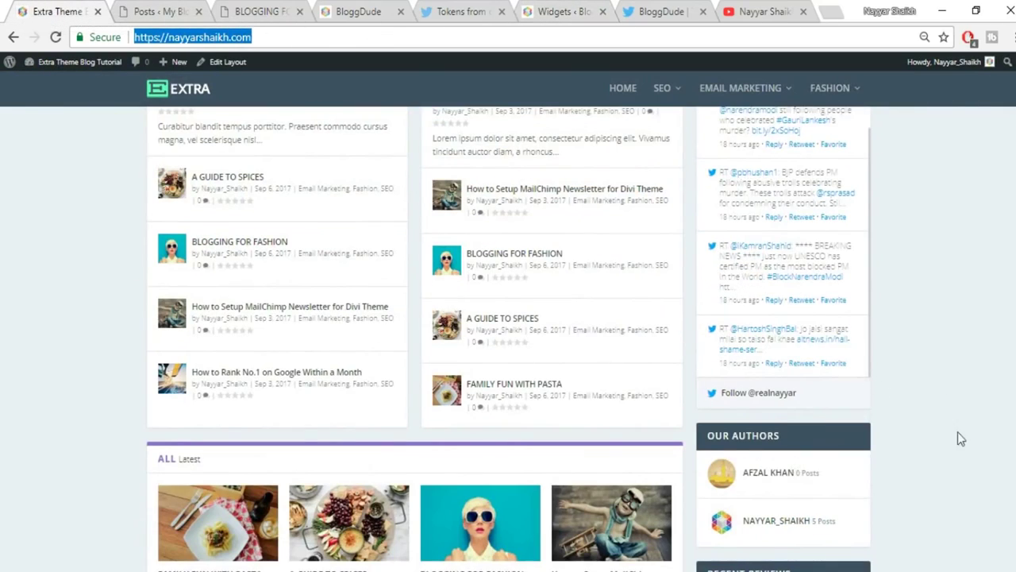
scroll(958, 440, down, 1)
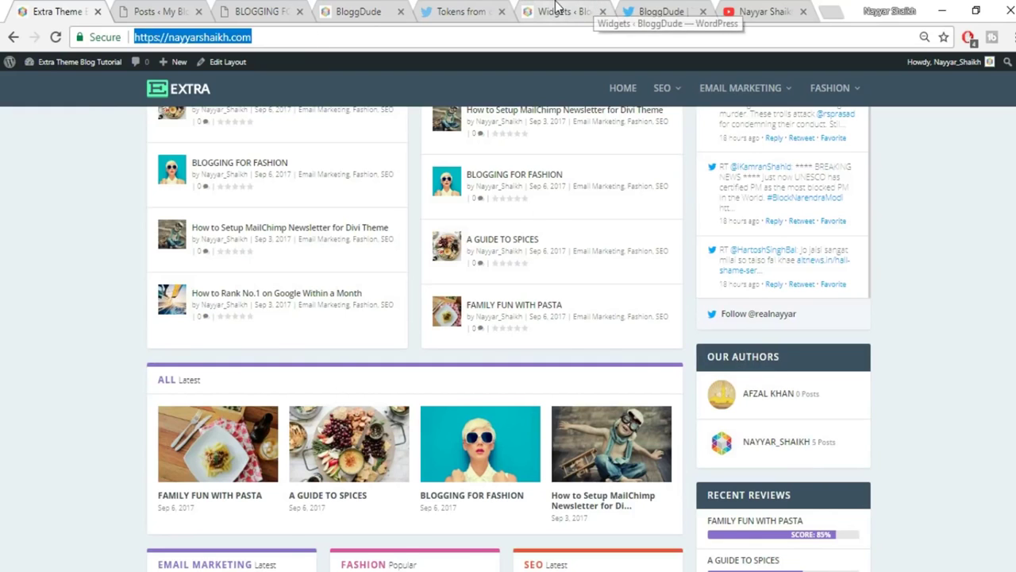
click(594, 9)
click(702, 12)
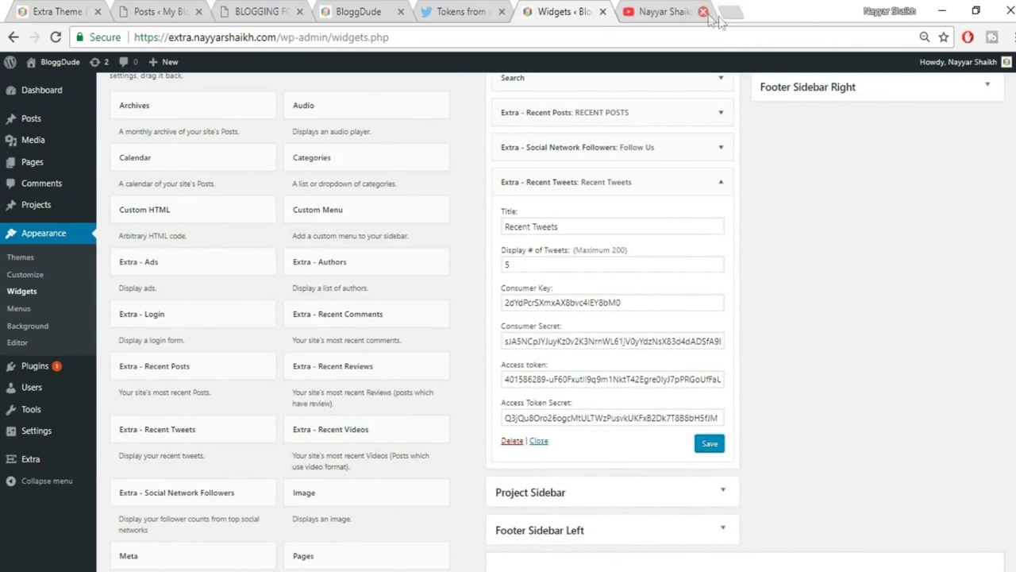
click(703, 12)
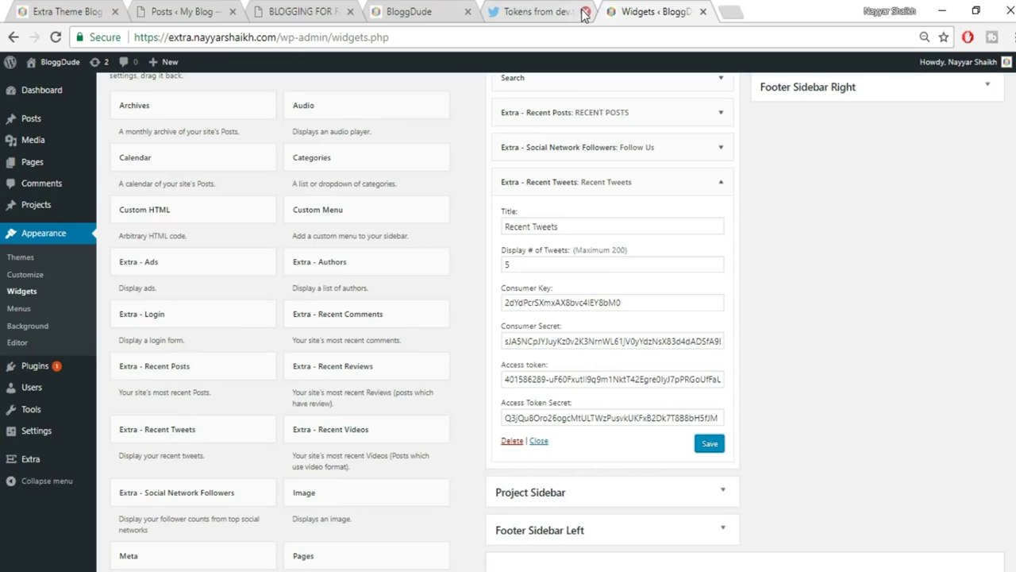
click(584, 12)
scroll(705, 262, up, 1)
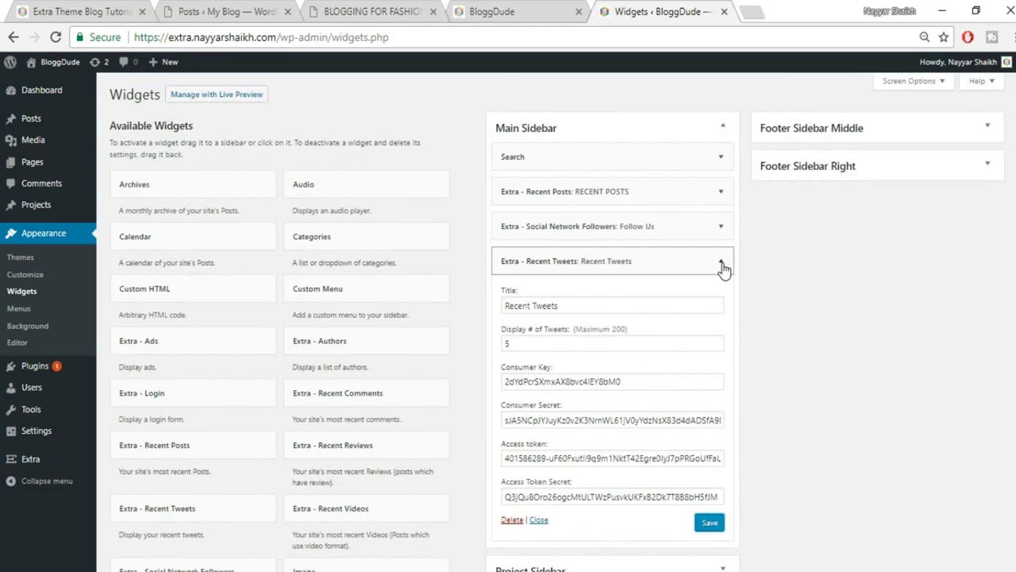
click(721, 261)
scroll(242, 365, down, 2)
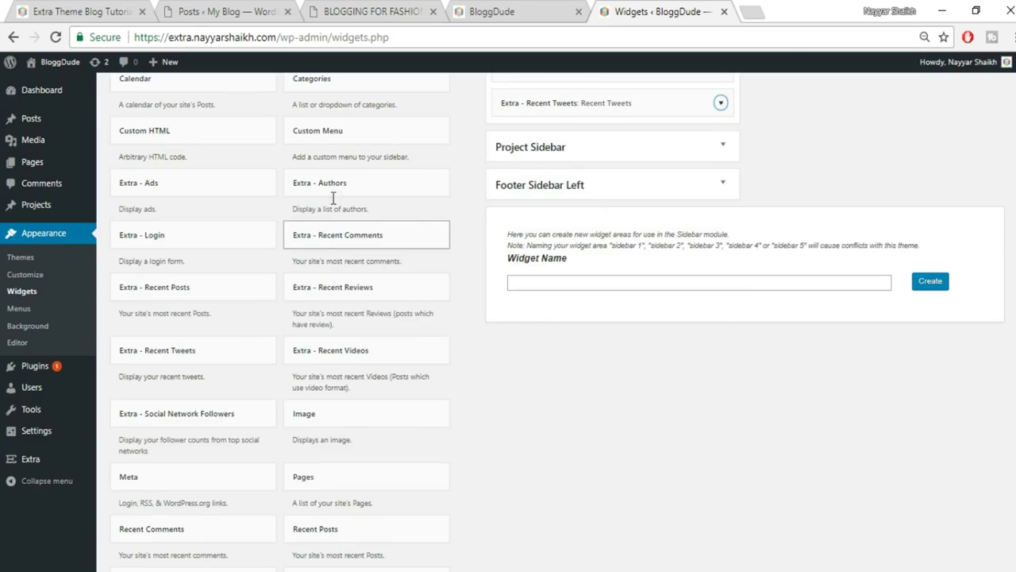
Add and save an Extra - Authors widget titled Our Authors, confirming it on the live site.
click(368, 192)
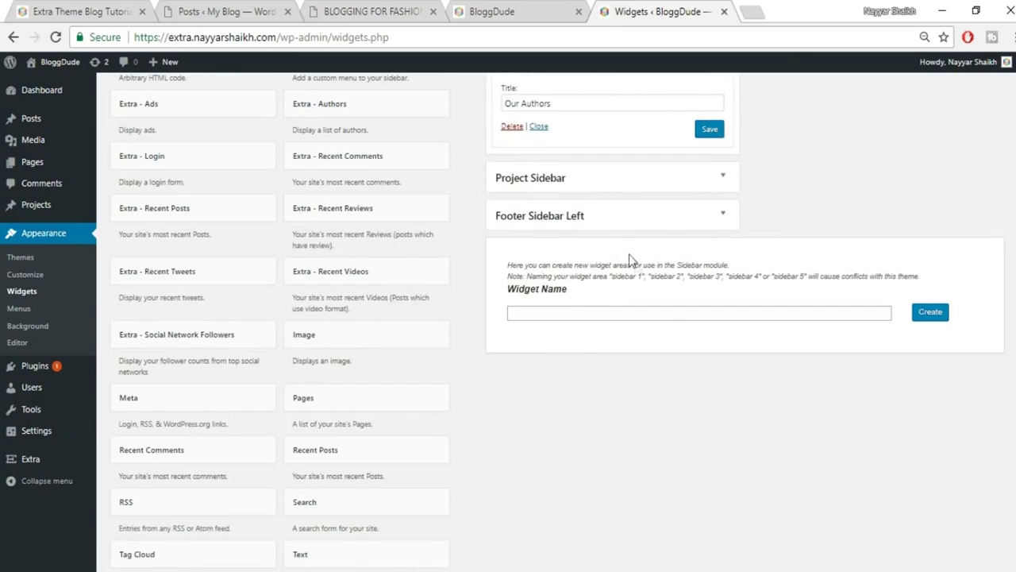
scroll(635, 264, up, 3)
click(709, 288)
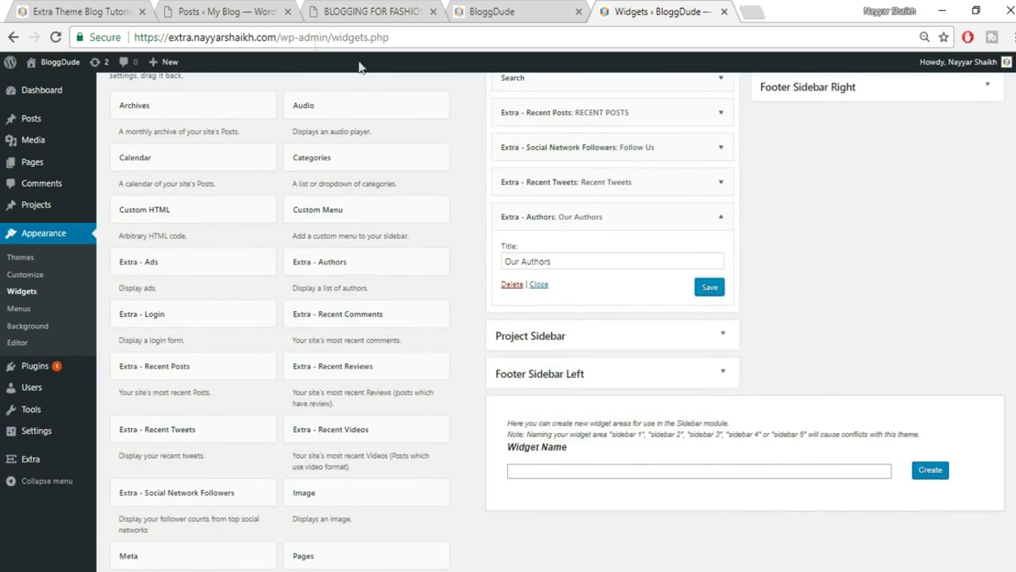
right_click(9, 9)
click(80, 10)
scroll(914, 330, down, 3)
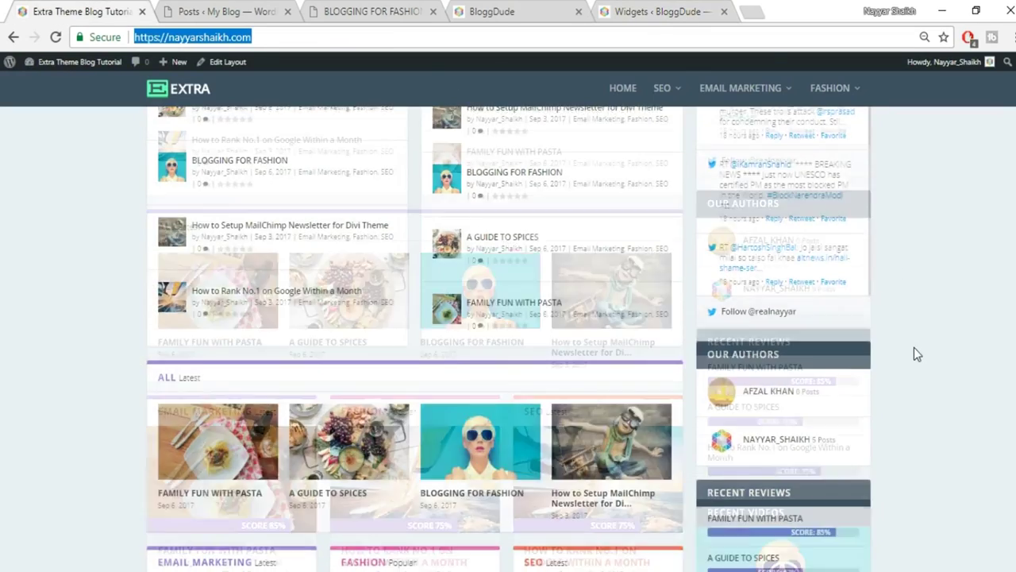
click(657, 10)
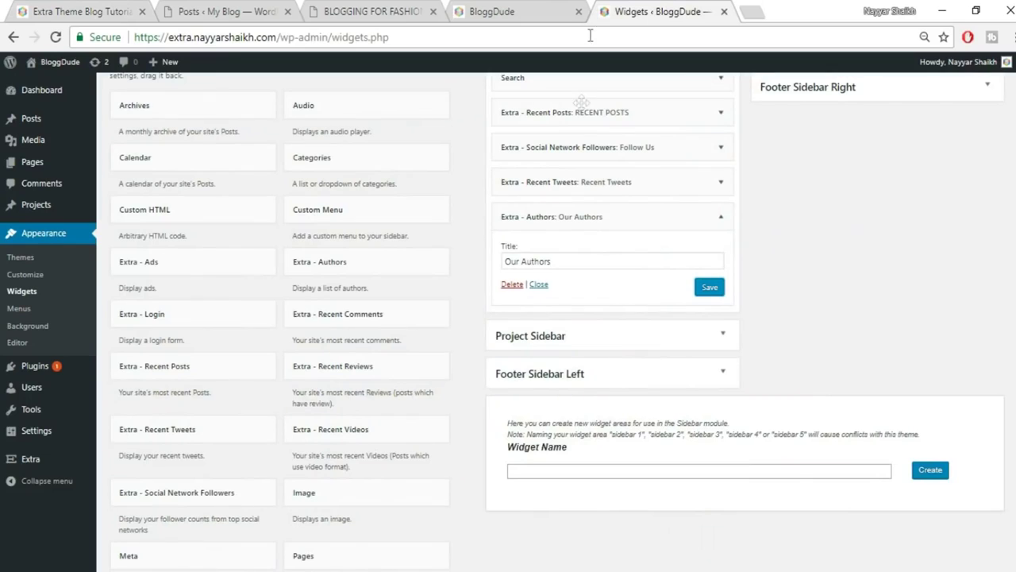
click(721, 217)
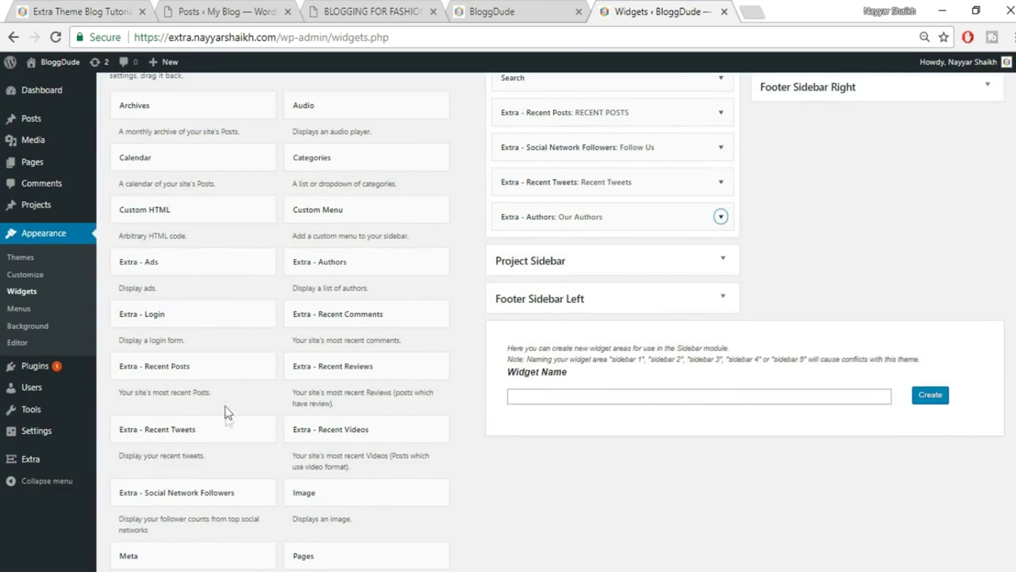
Add an Extra - Recent Reviews widget (RECENT REVIEWS, 5 posts) to the Main Sidebar and check it live.
click(386, 386)
click(383, 556)
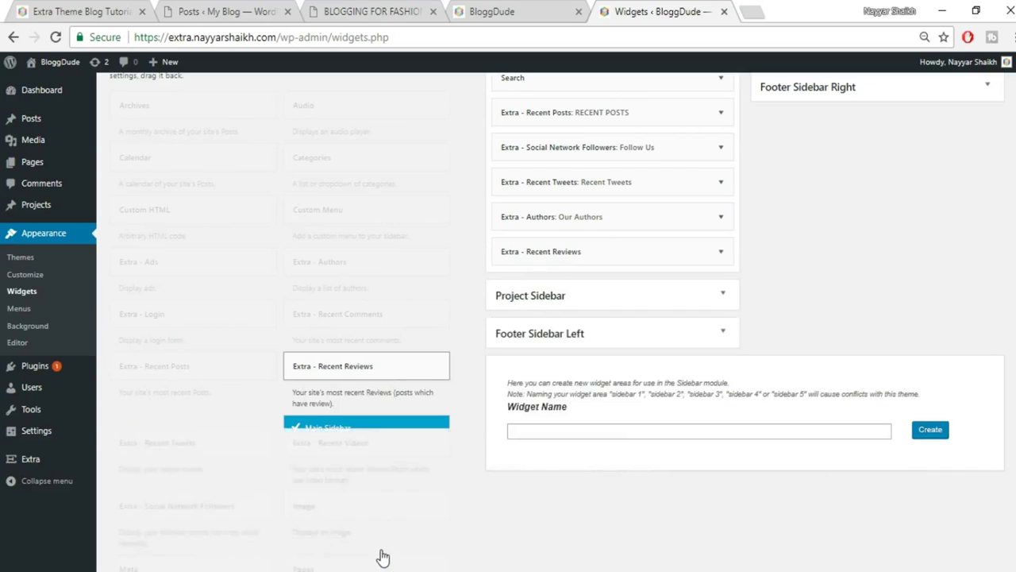
click(608, 291)
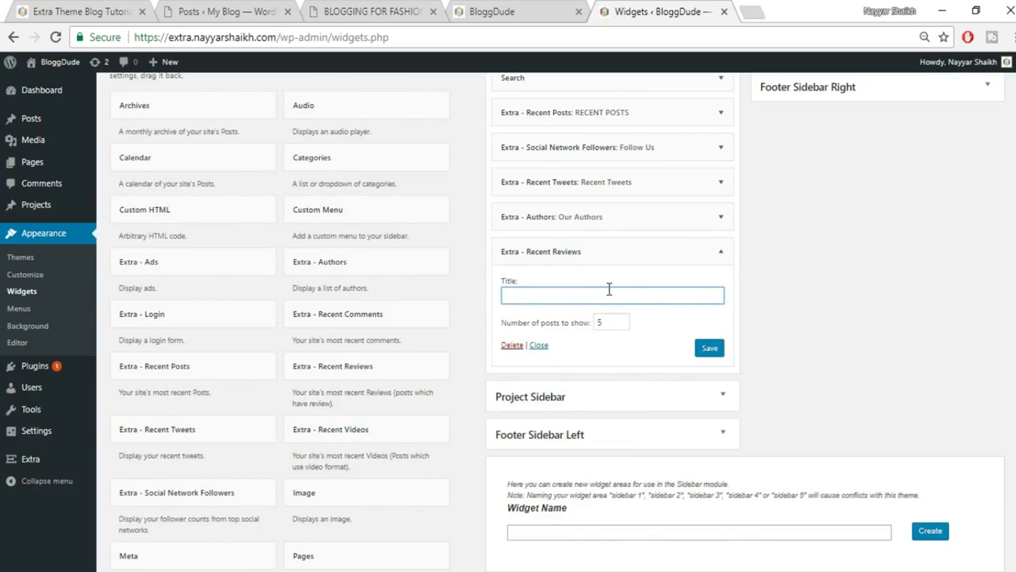
key(Tab)
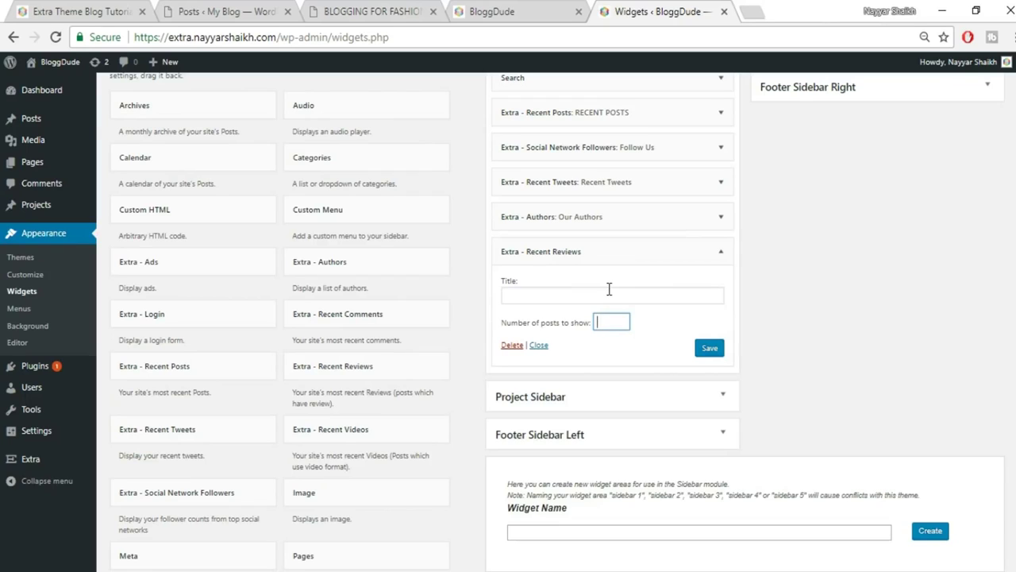
click(609, 291)
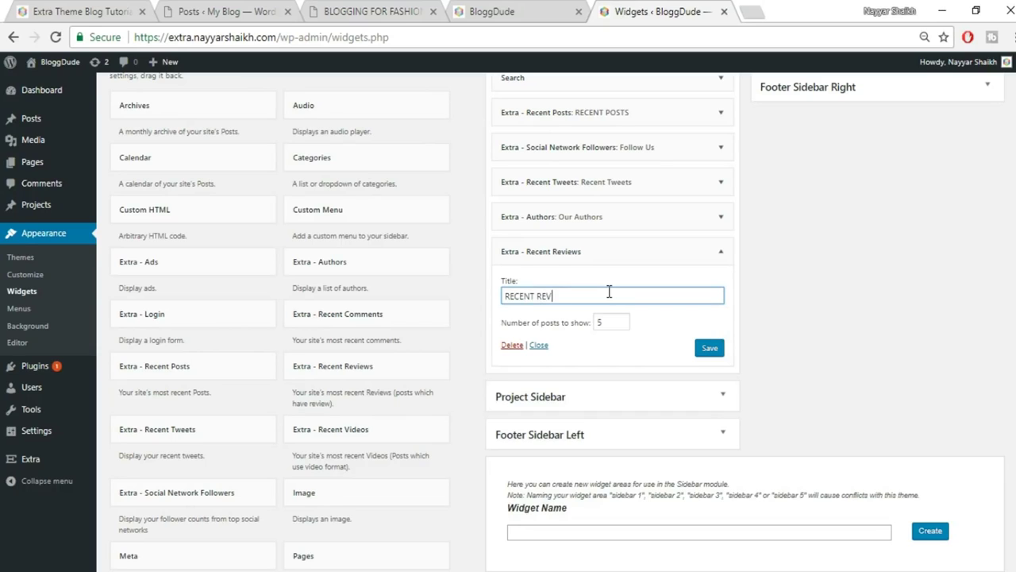
click(709, 349)
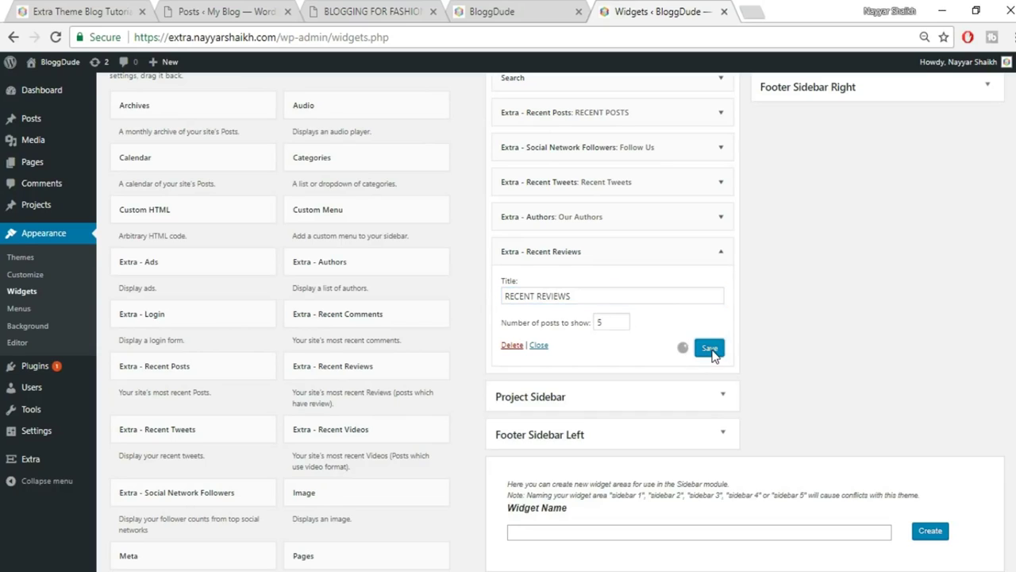
click(103, 11)
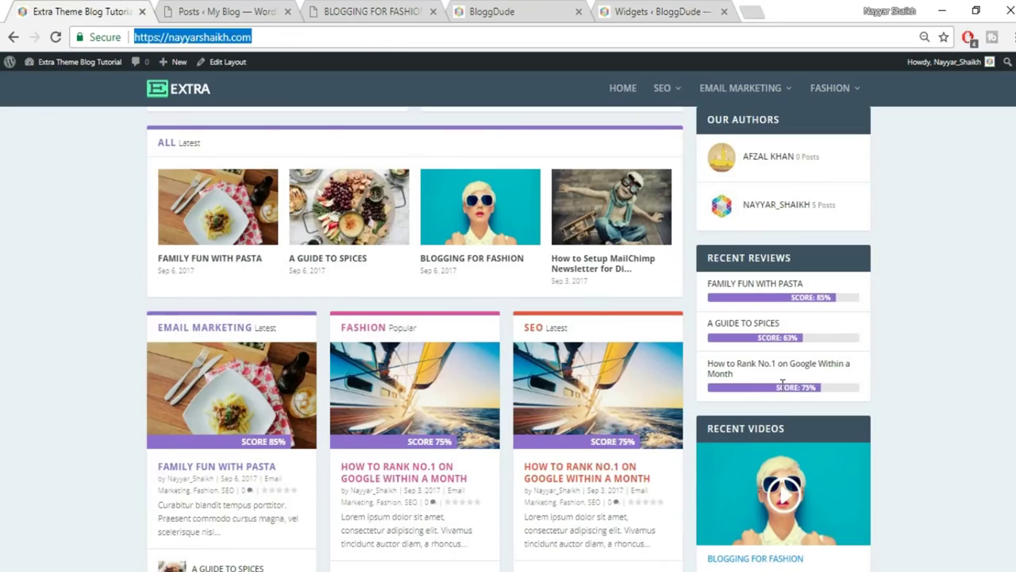
click(234, 12)
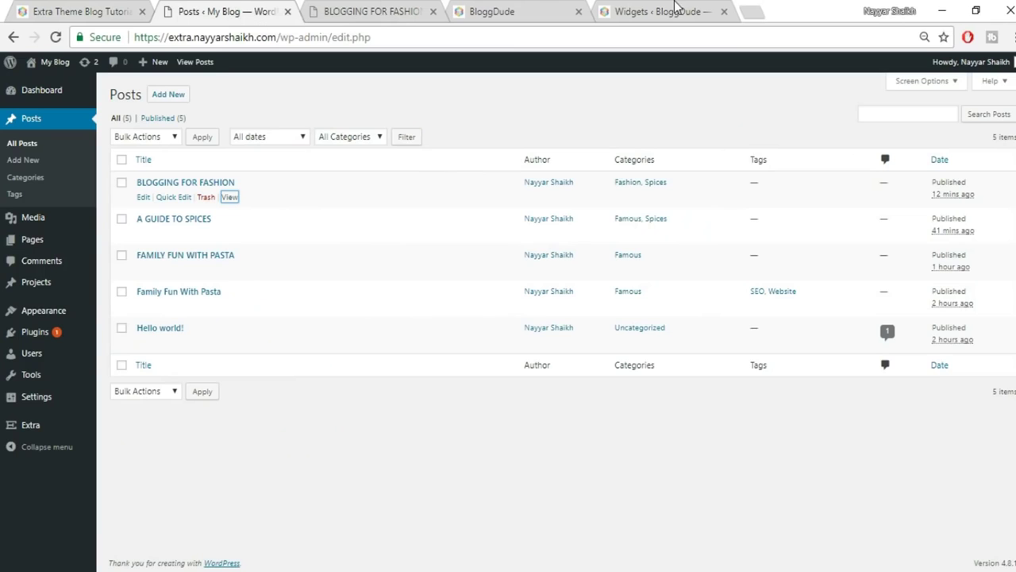
click(671, 11)
Add and save an Extra - Recent Videos widget titled RECENT VIDEO showing 1 post.
click(420, 431)
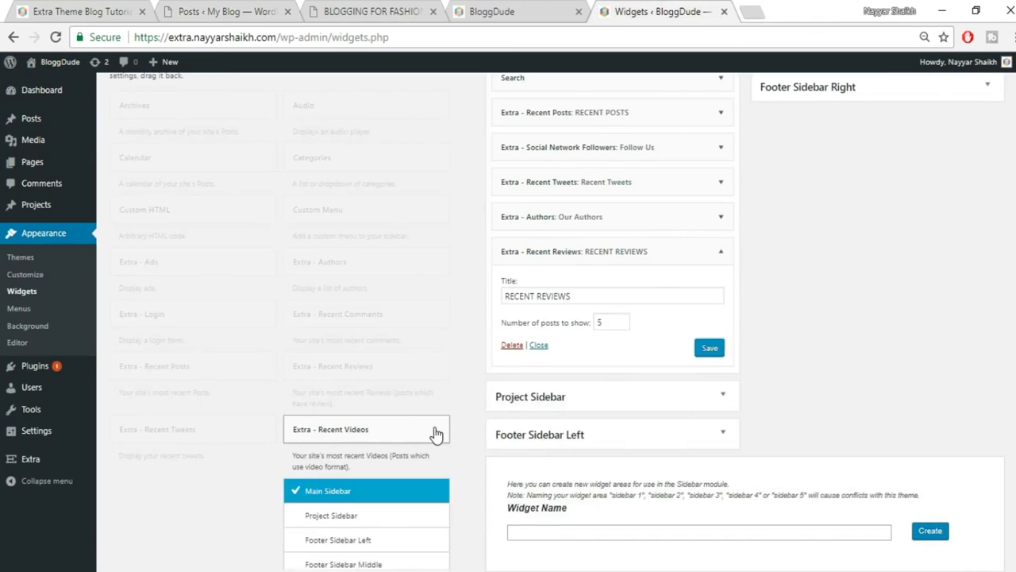
click(386, 459)
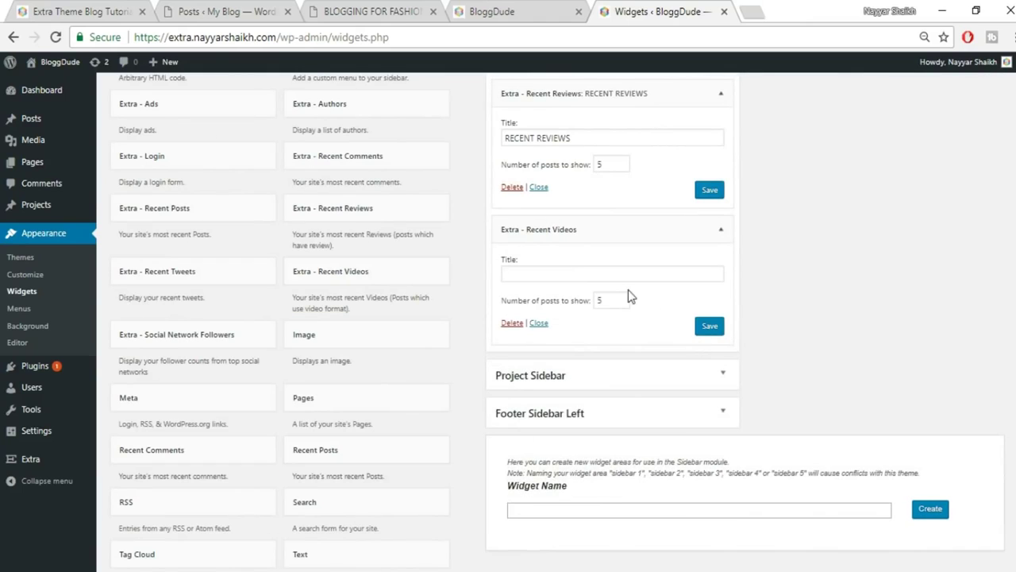
drag(605, 299, 568, 308)
text(1)
click(578, 274)
text(RE)
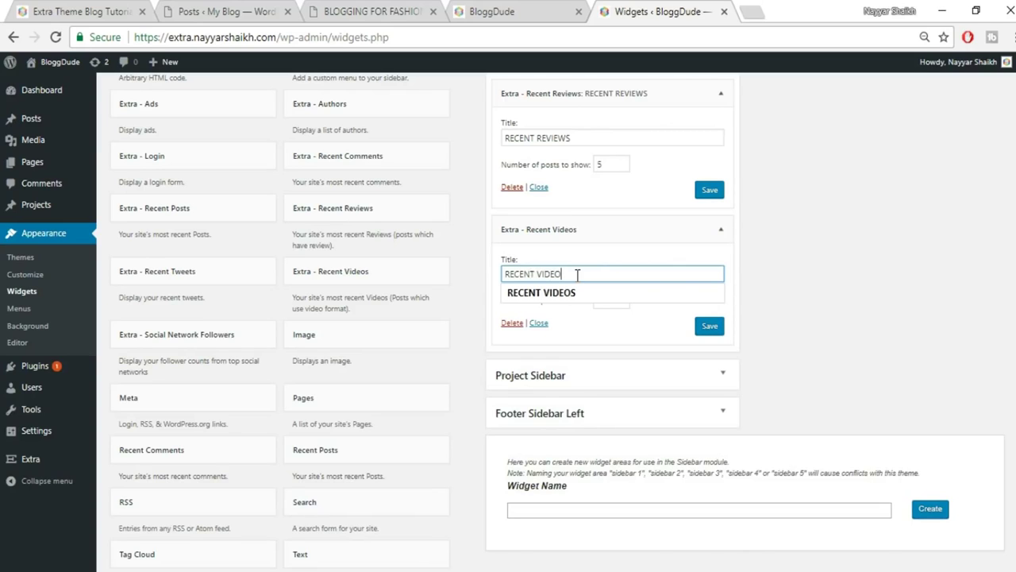
text(CENT VIDEO)
click(707, 326)
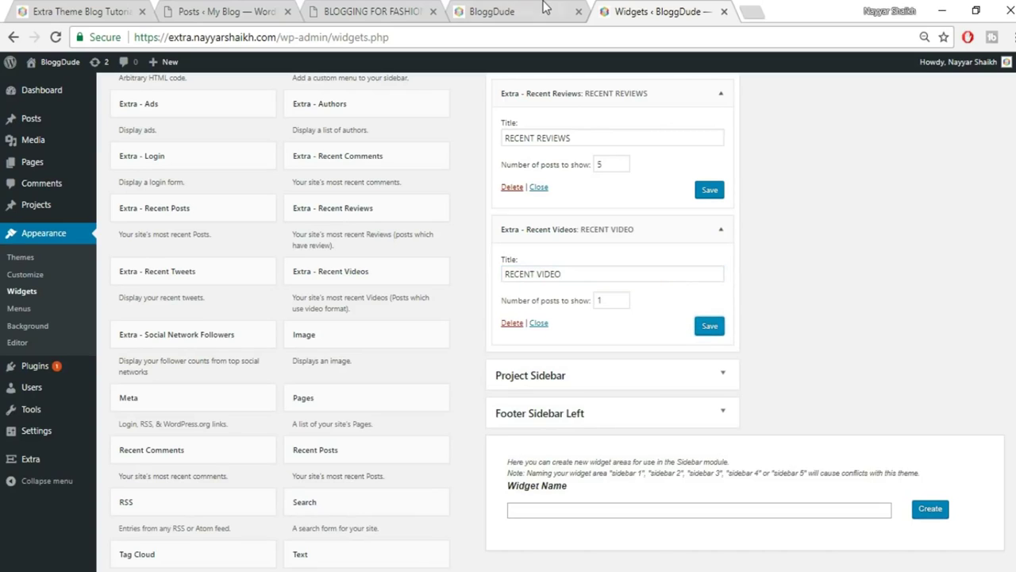
click(547, 11)
click(552, 37)
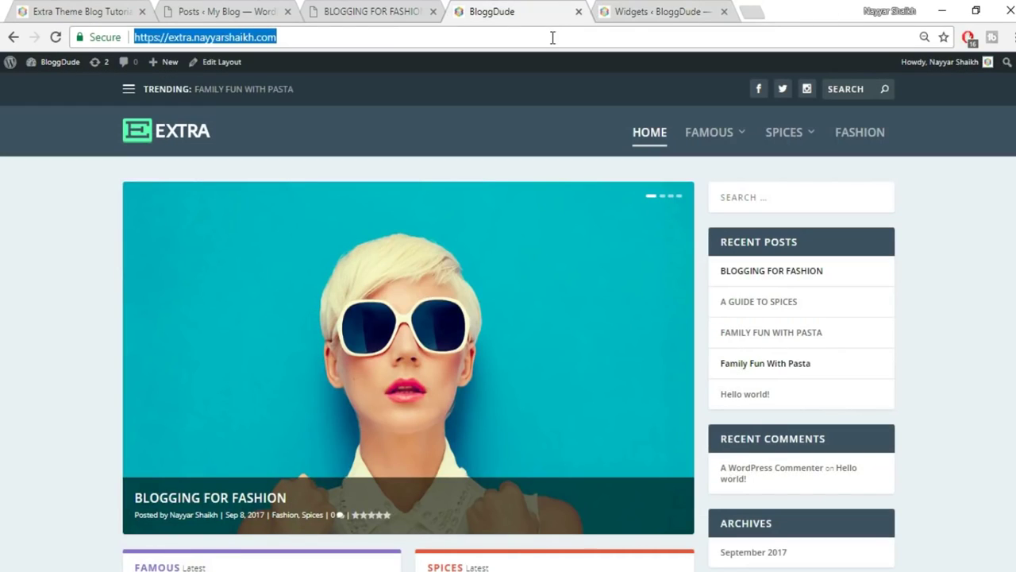
Reload the BloggDude homepage and scroll down to the Recent Video widget featuring Blogging for Fashion.
key(Return)
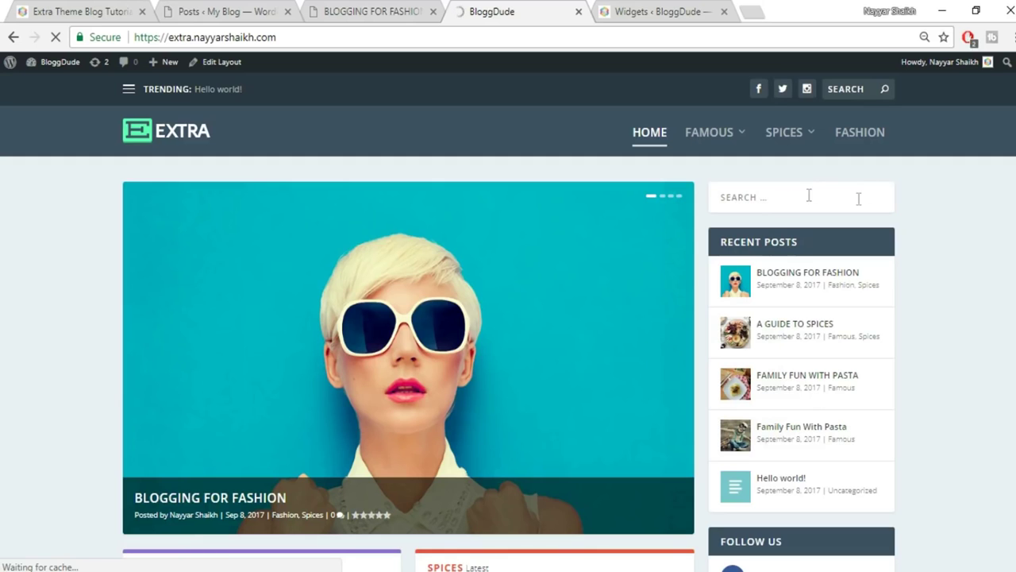
scroll(834, 385, down, 2)
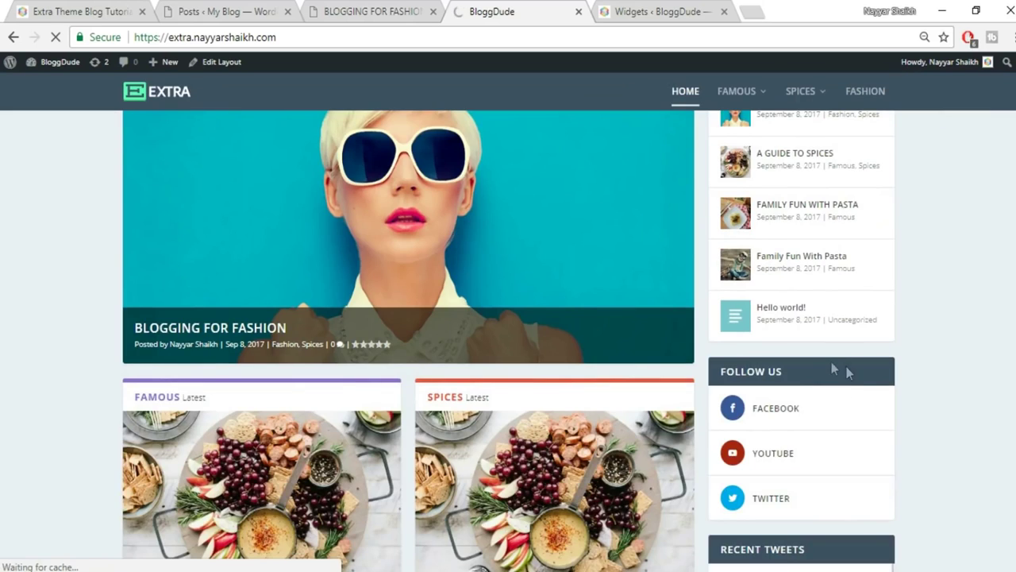
scroll(825, 366, down, 3)
scroll(921, 313, down, 2)
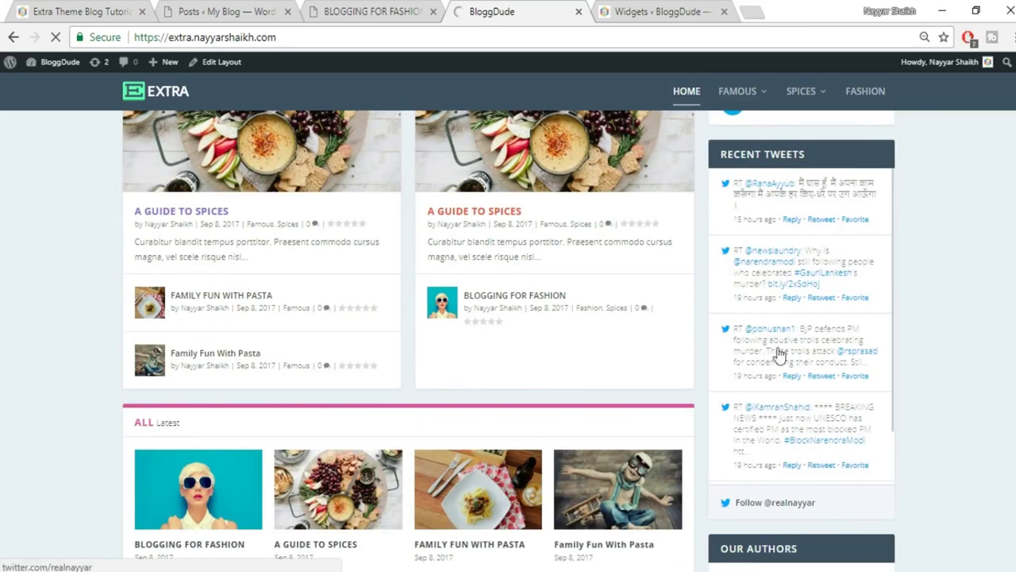
scroll(794, 366, down, 1)
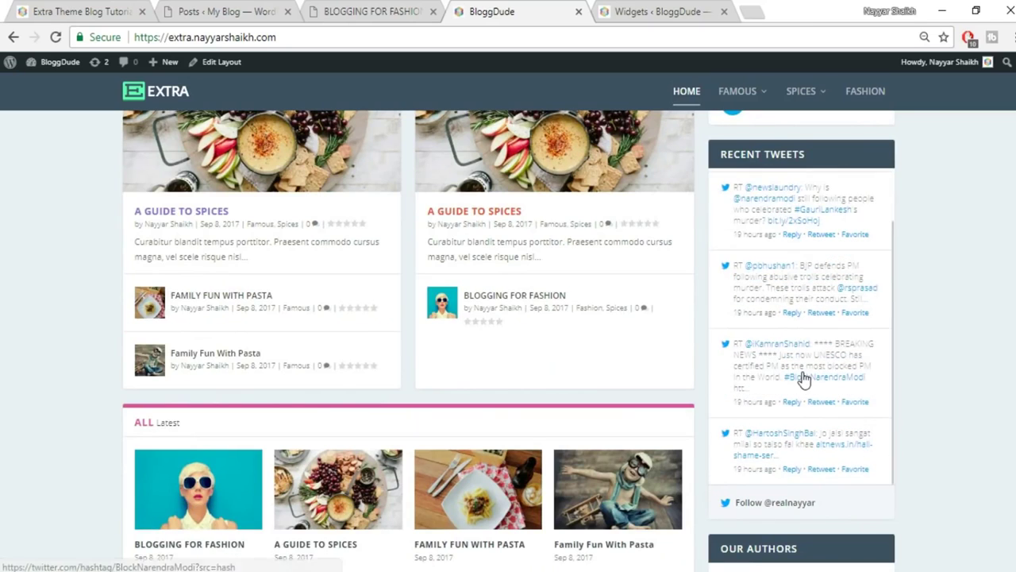
scroll(936, 373, down, 3)
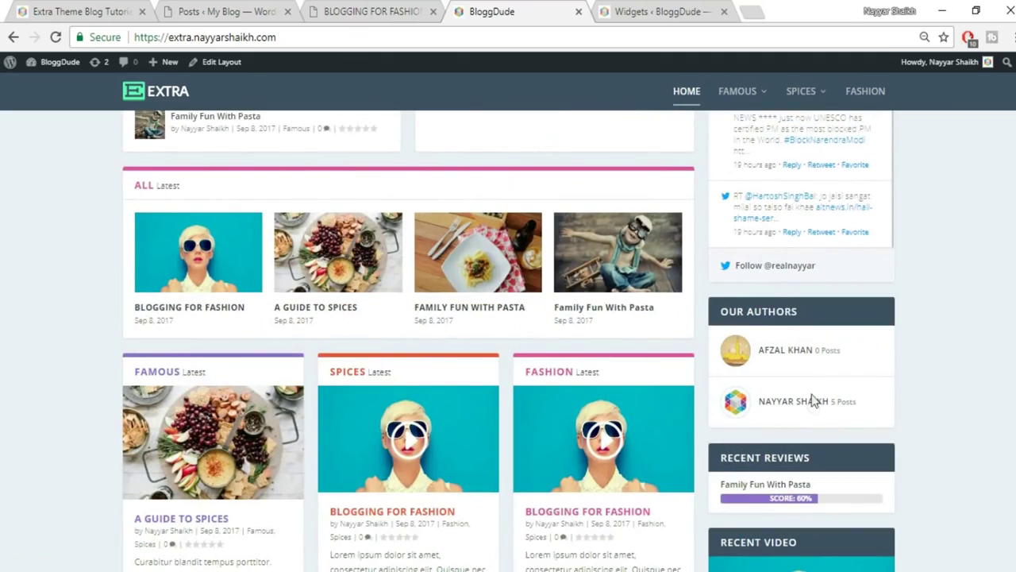
scroll(811, 400, down, 2)
scroll(905, 393, down, 1)
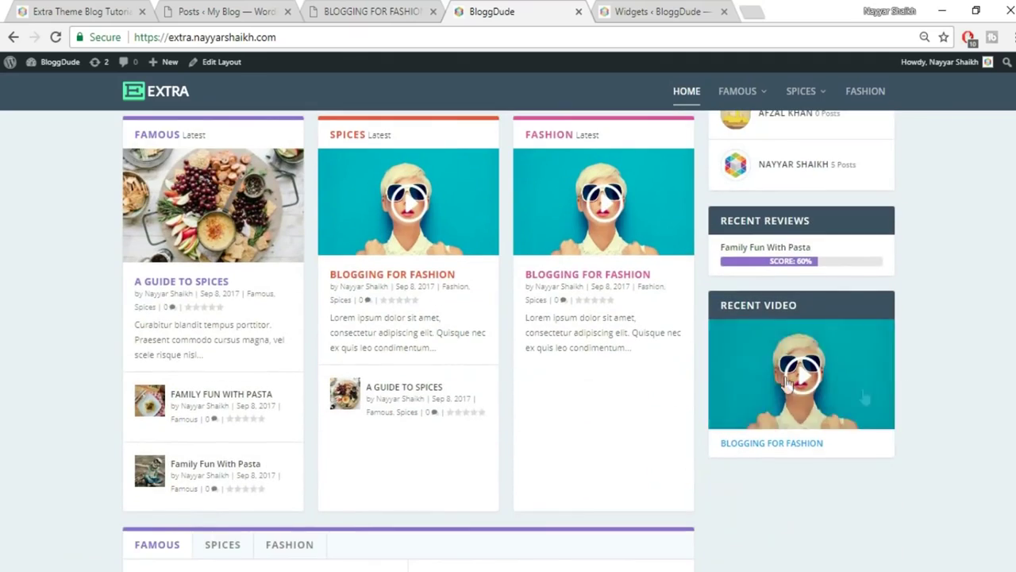
scroll(802, 412, up, 8)
scroll(508, 333, up, 5)
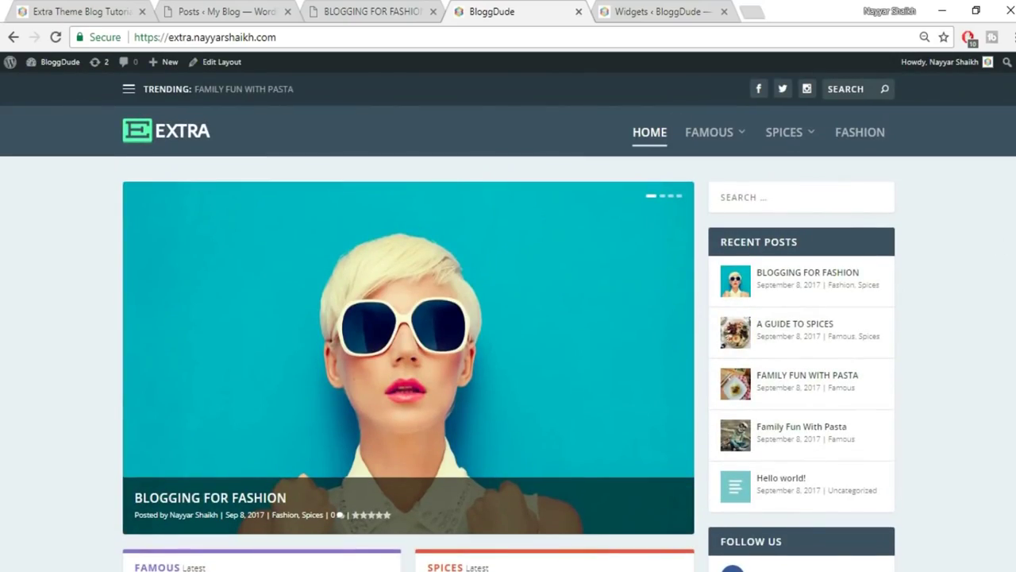
scroll(508, 341, down, 15)
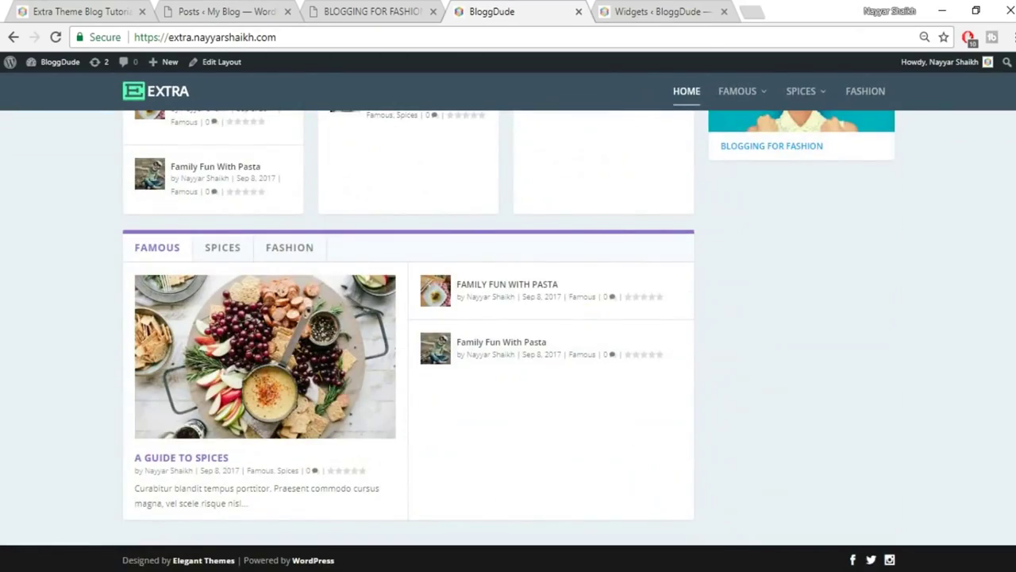
scroll(508, 342, up, 15)
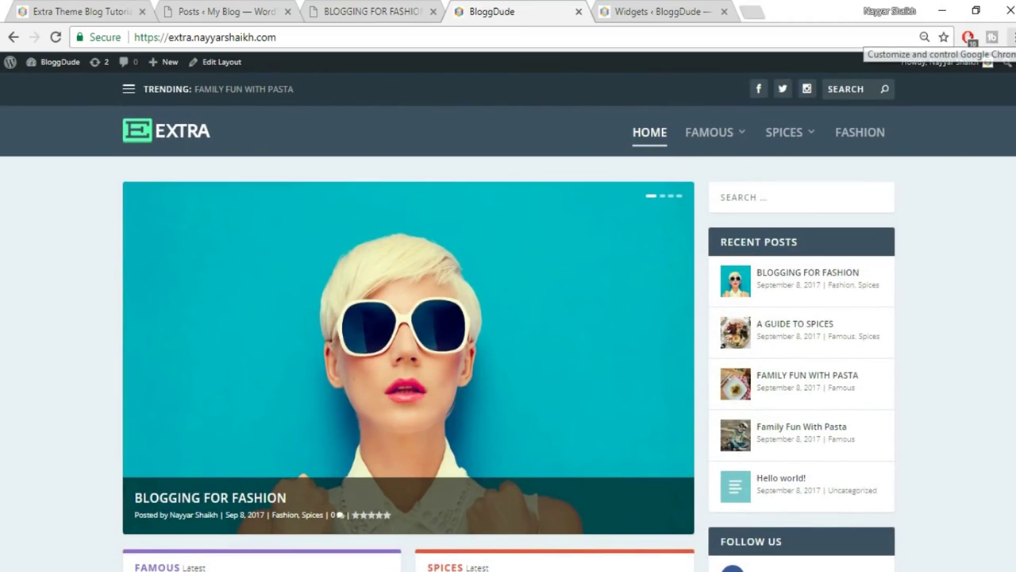